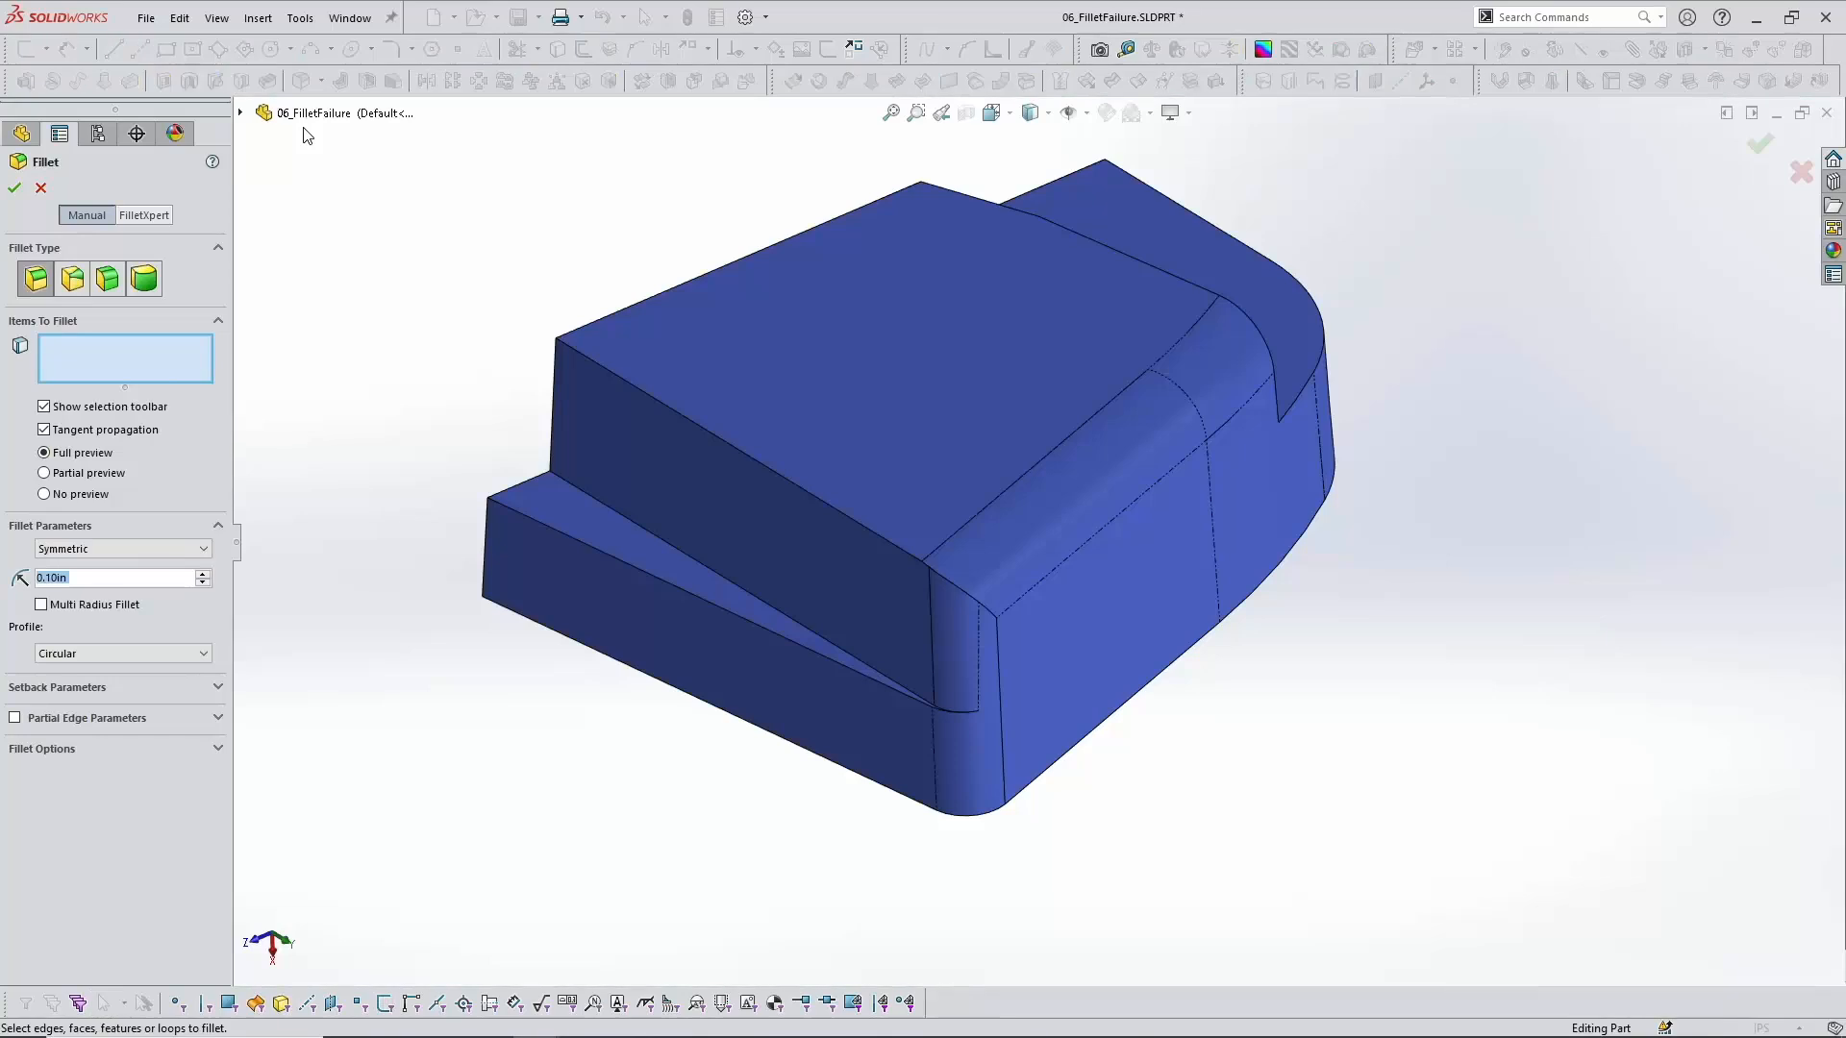
Step: Try to fillet the long upper edge of the raised block with a 0.25 in radius
{"action": "type", "text": "0.25"}
{"action": "key", "text": "Return"}
{"action": "left_click", "coordinate": [576, 349]}
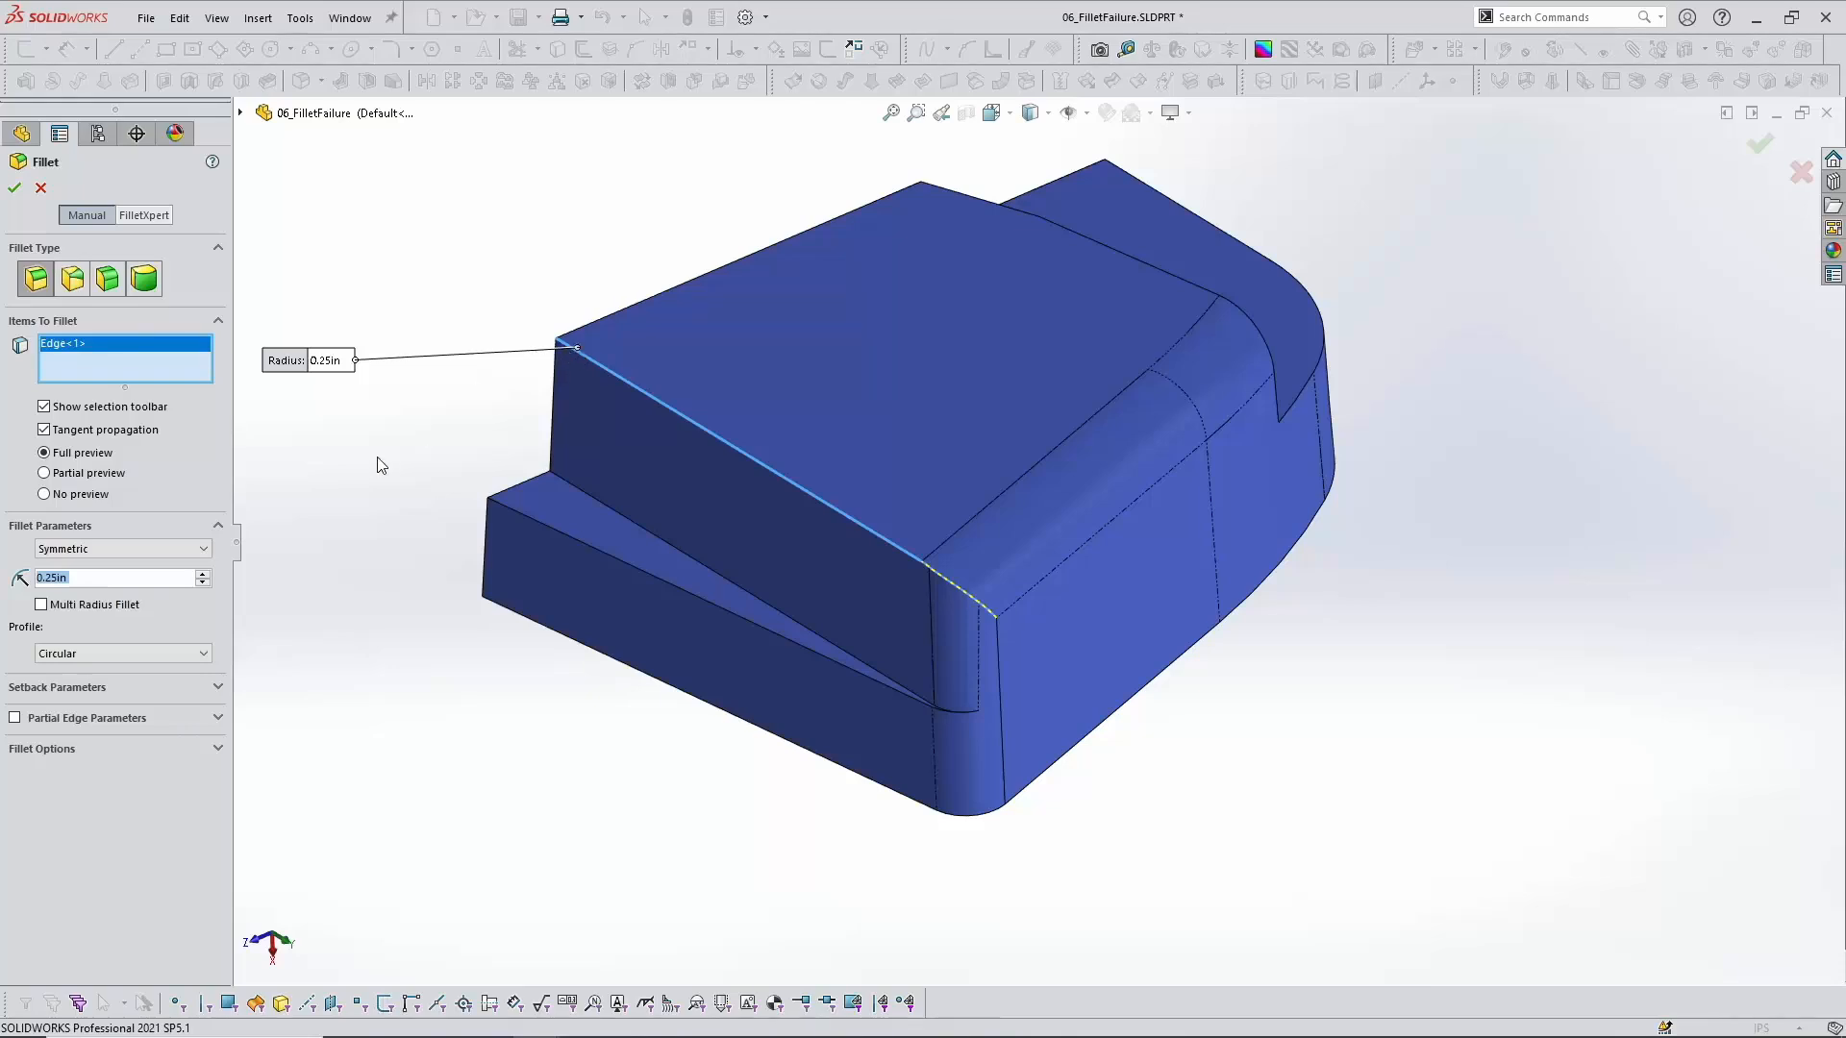
{"action": "left_click", "coordinate": [15, 187]}
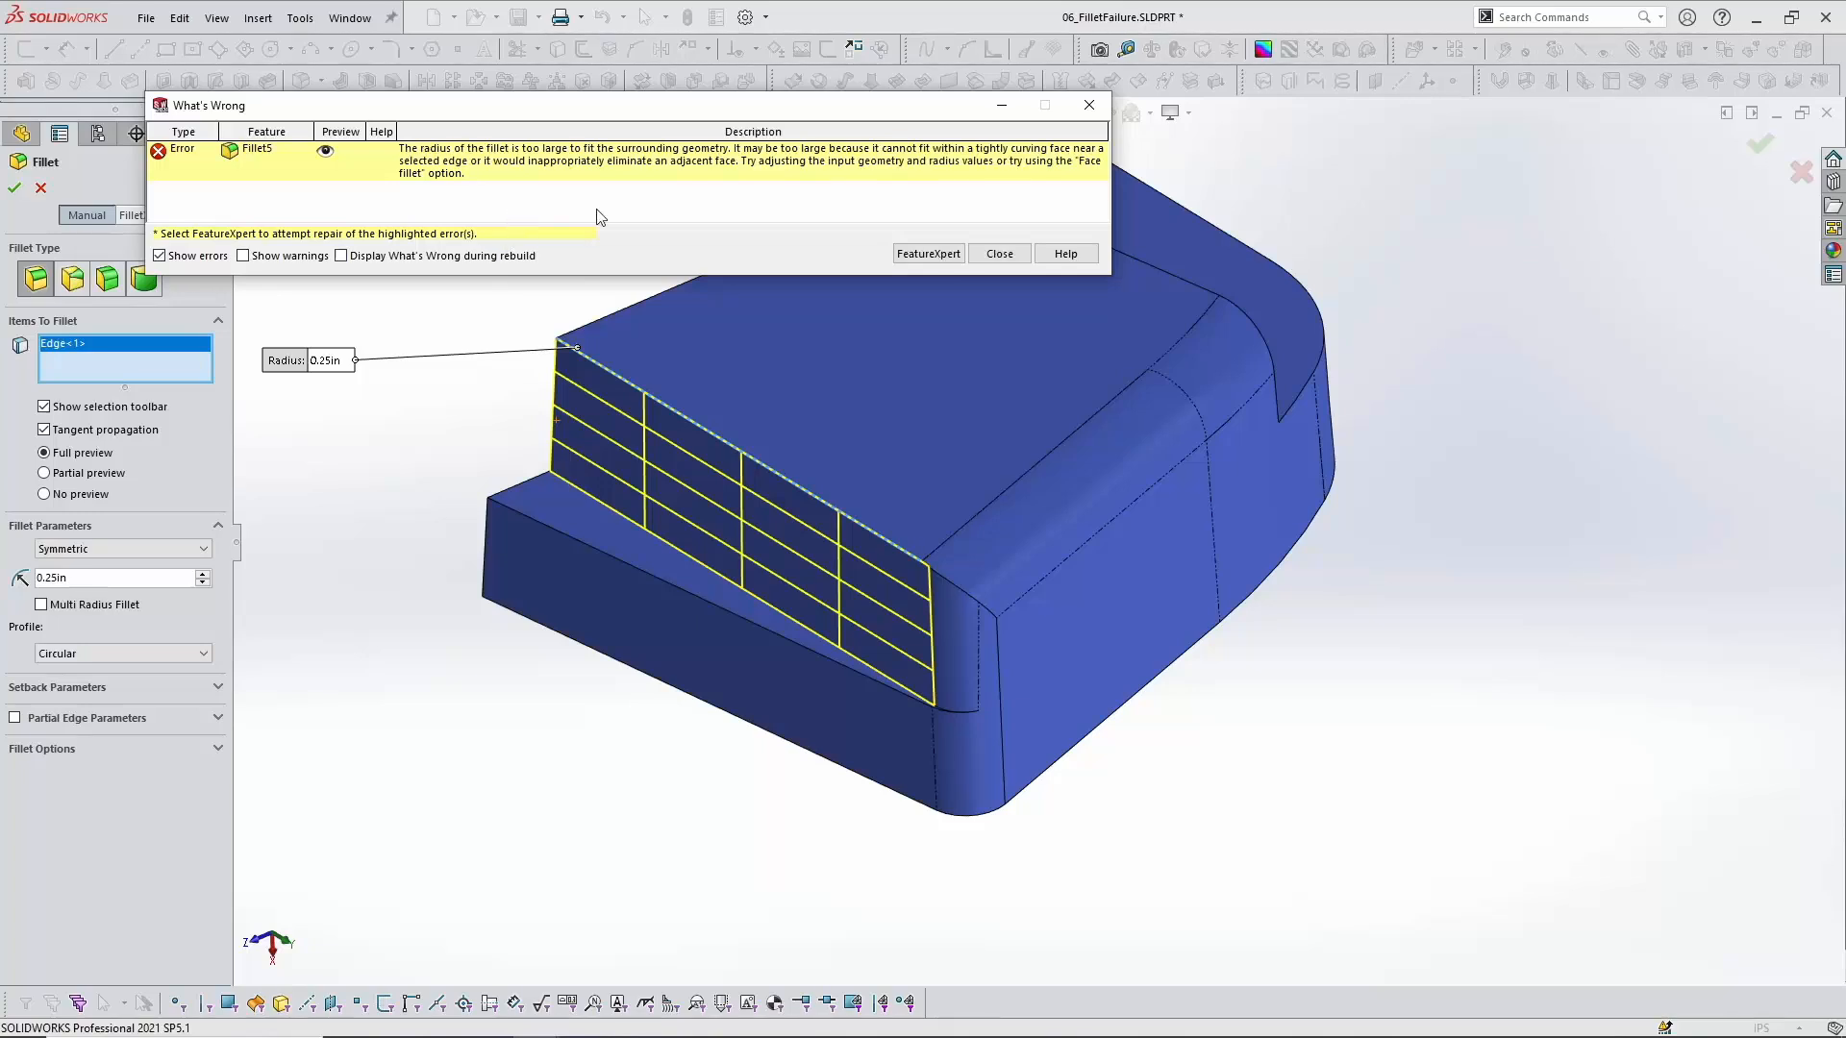
{"action": "left_click", "coordinate": [996, 256]}
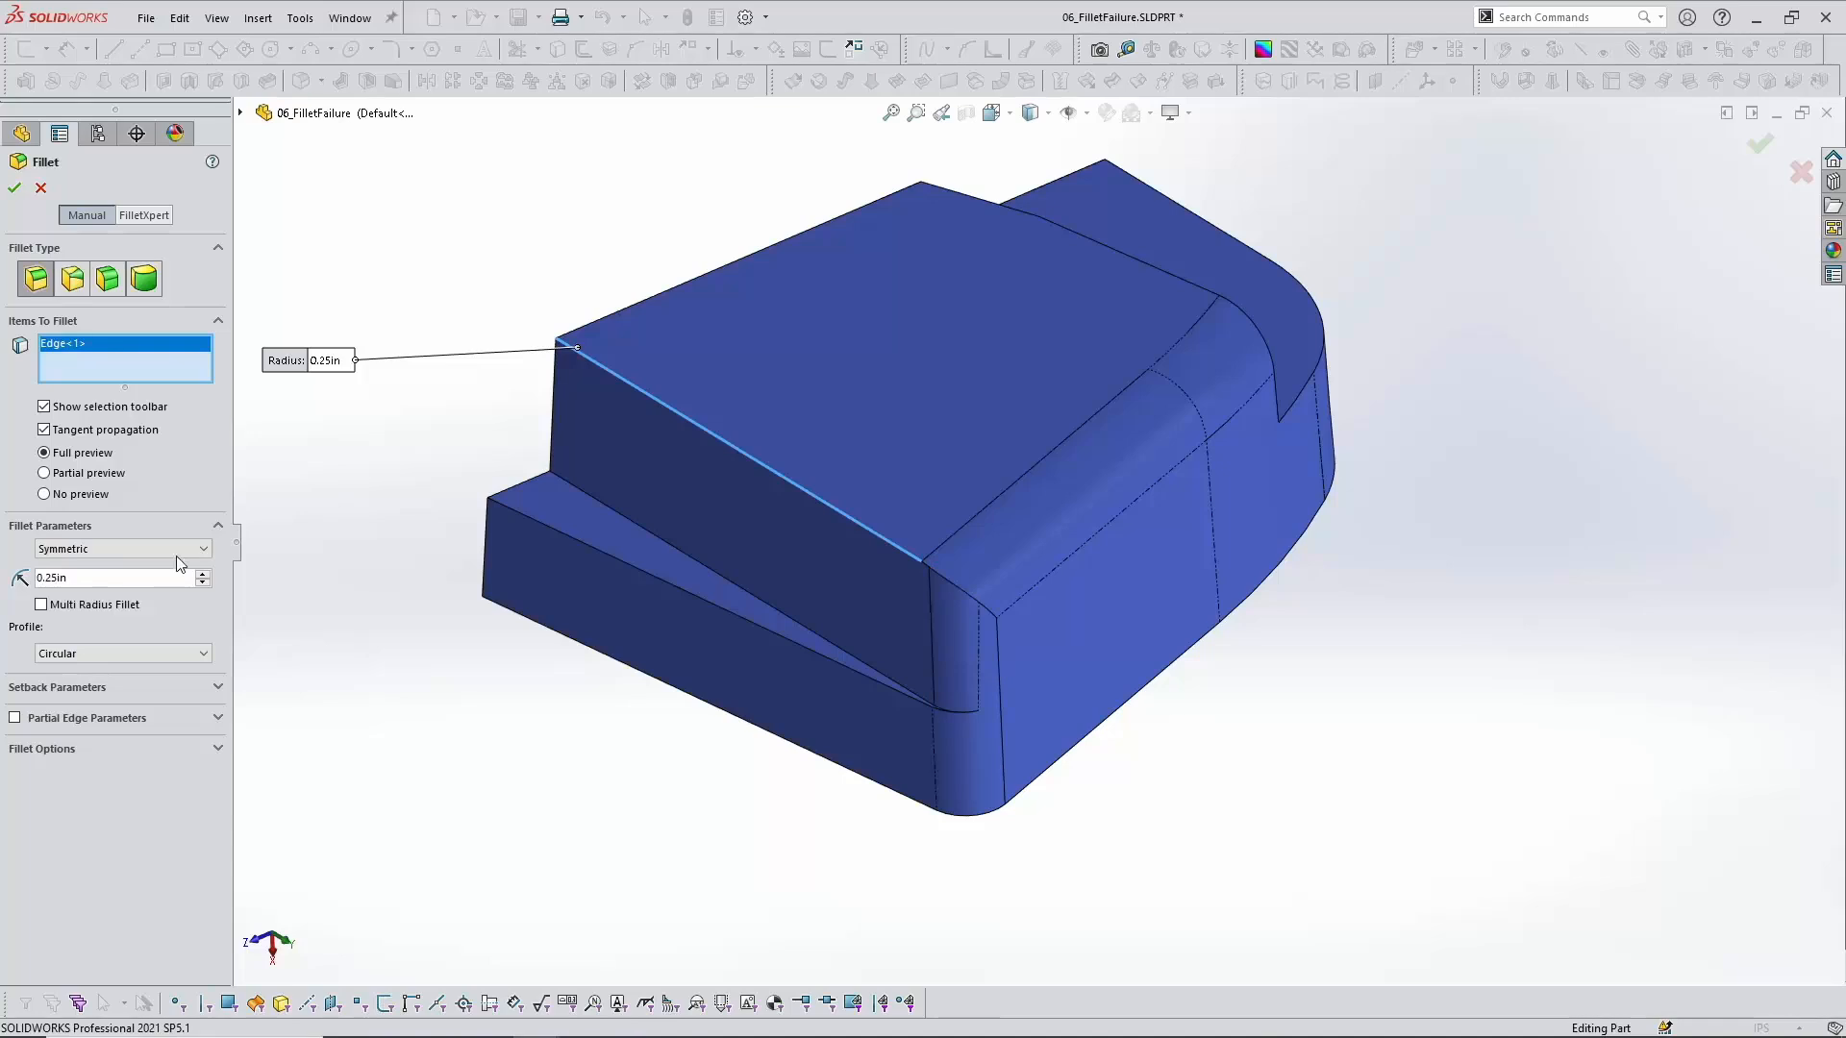
Step: Set the fillet radius to 0.22 in and create the fillet on the block's upper edge
{"action": "double_click", "coordinate": [58, 578]}
{"action": "type", "text": ".22"}
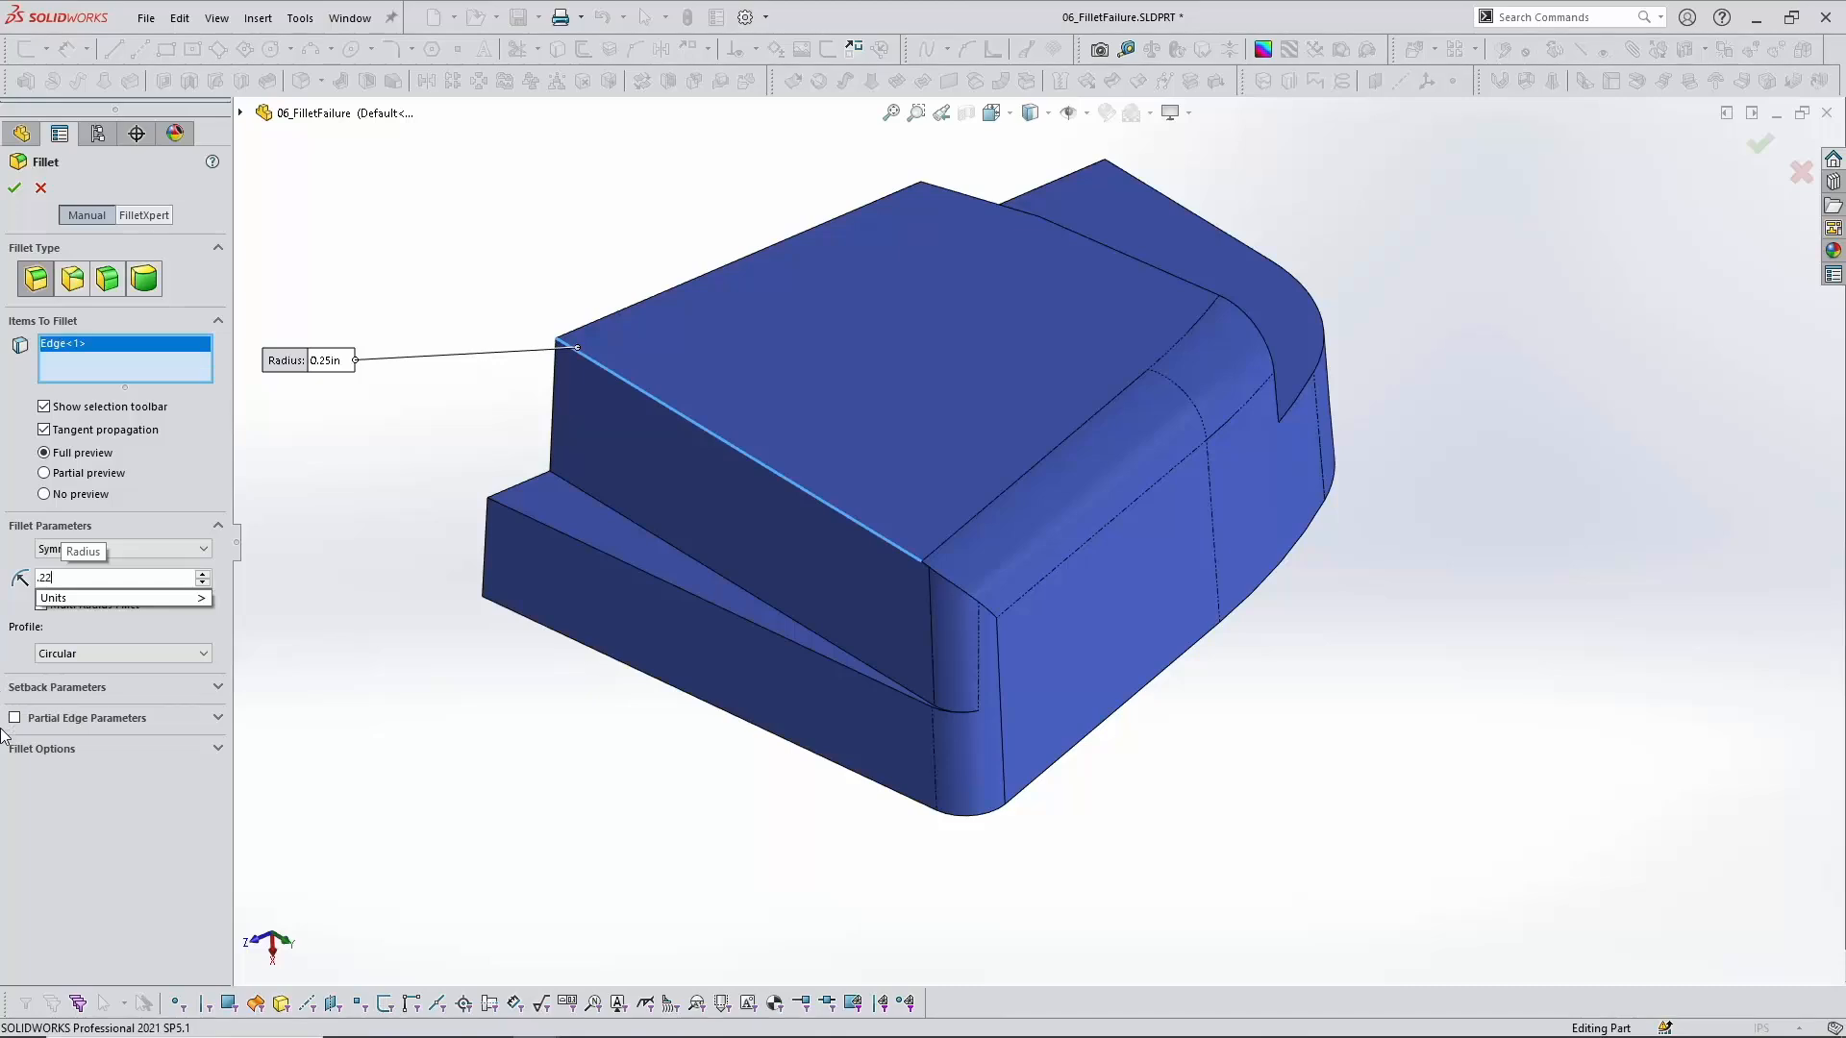
{"action": "key", "text": "Return"}
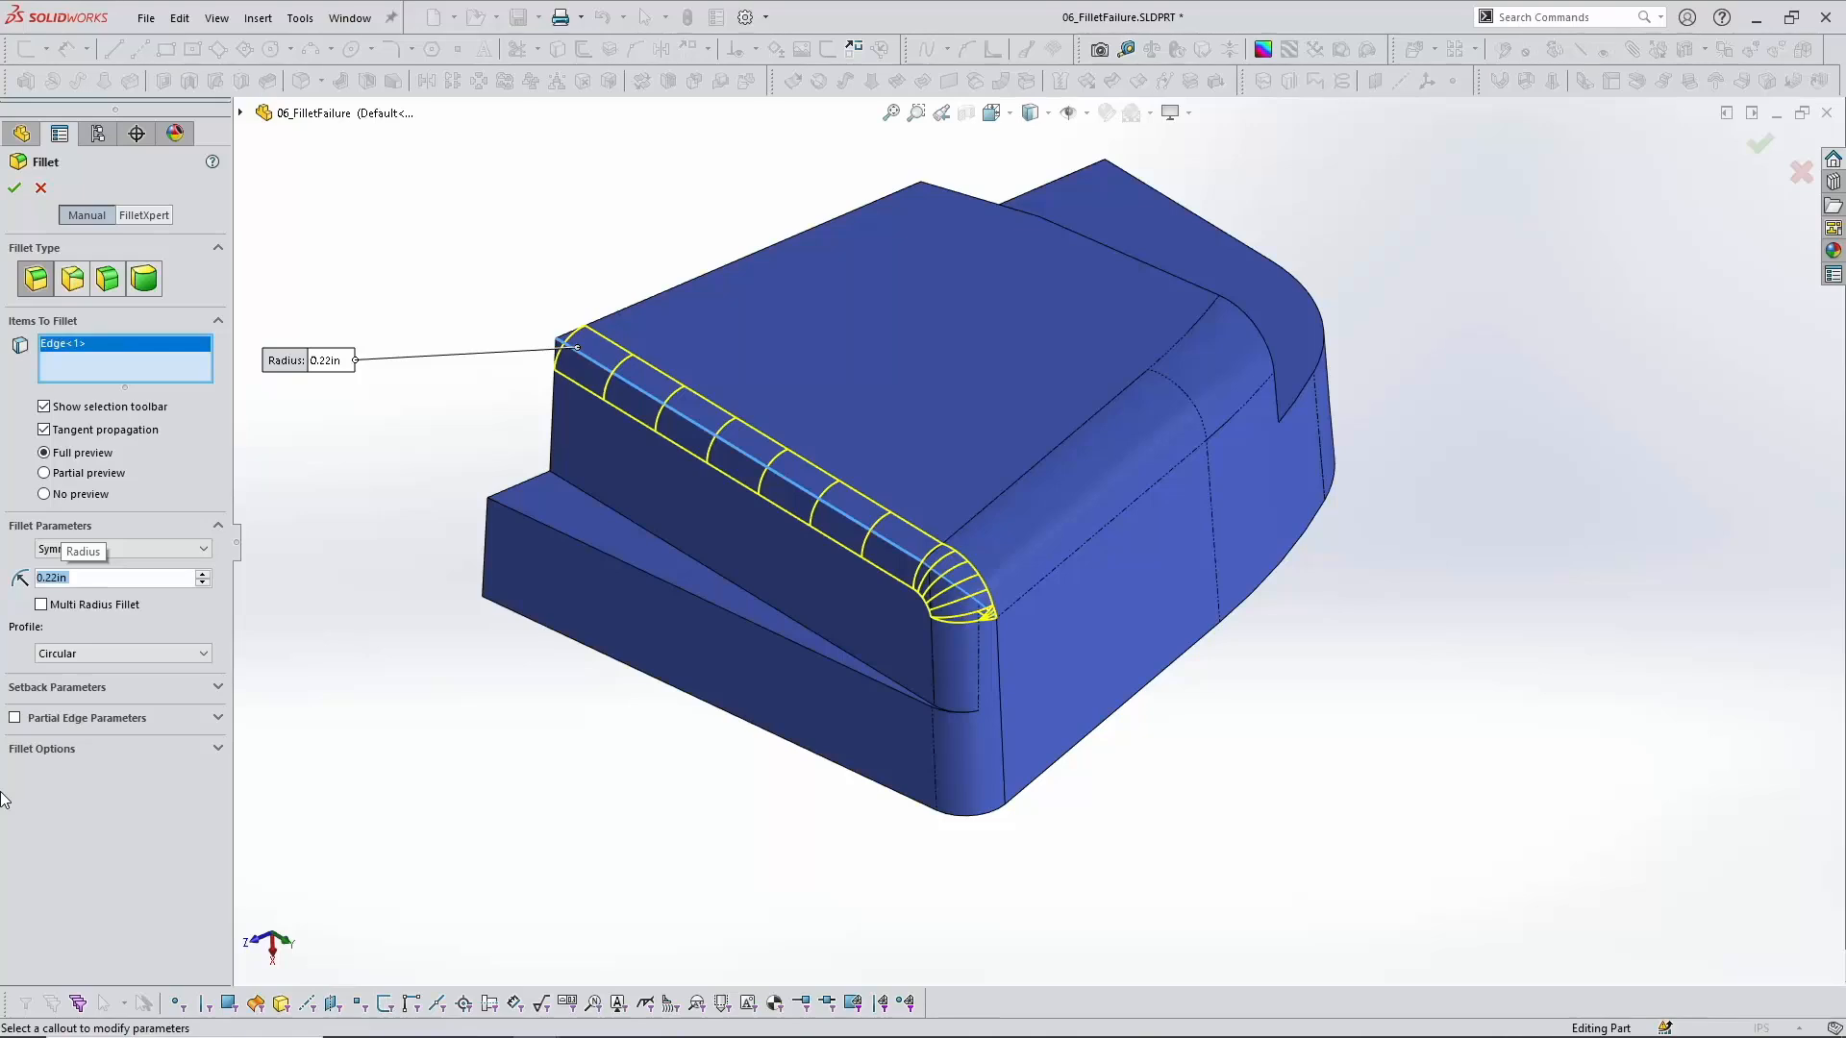
{"action": "key", "text": "Return"}
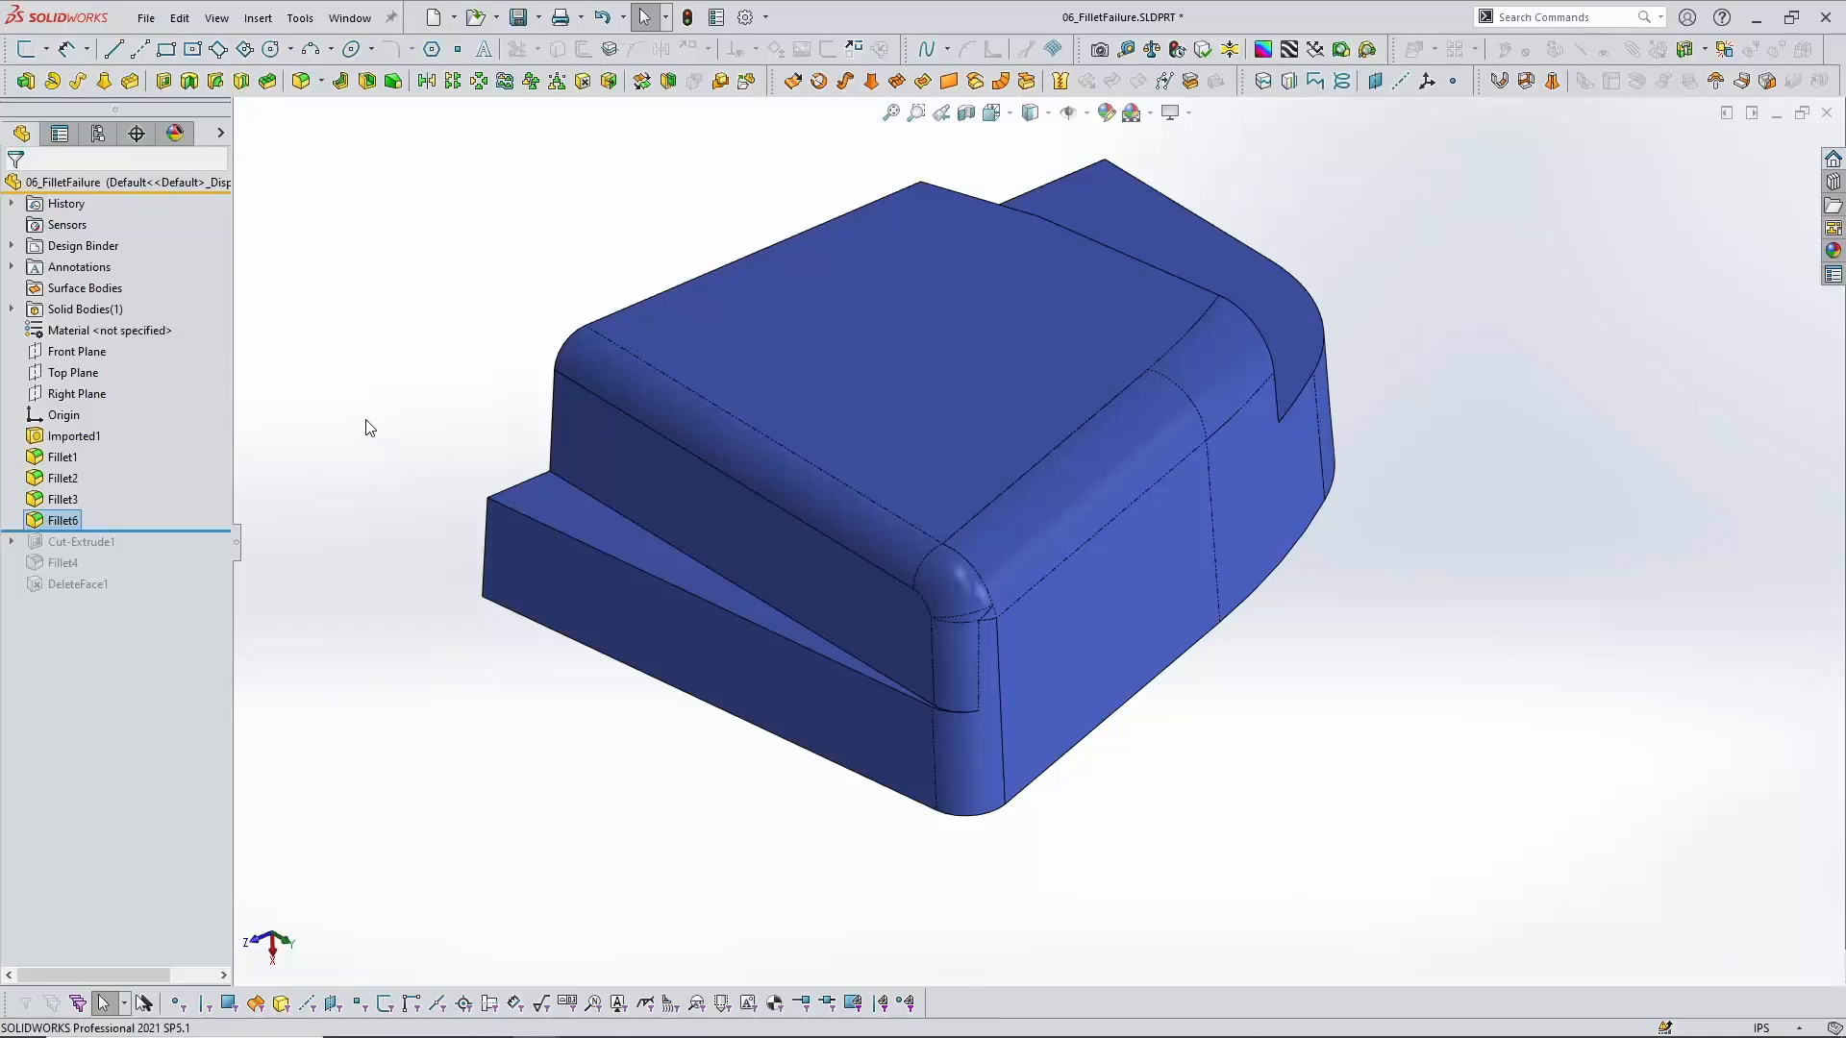
{"action": "left_click", "coordinate": [364, 426]}
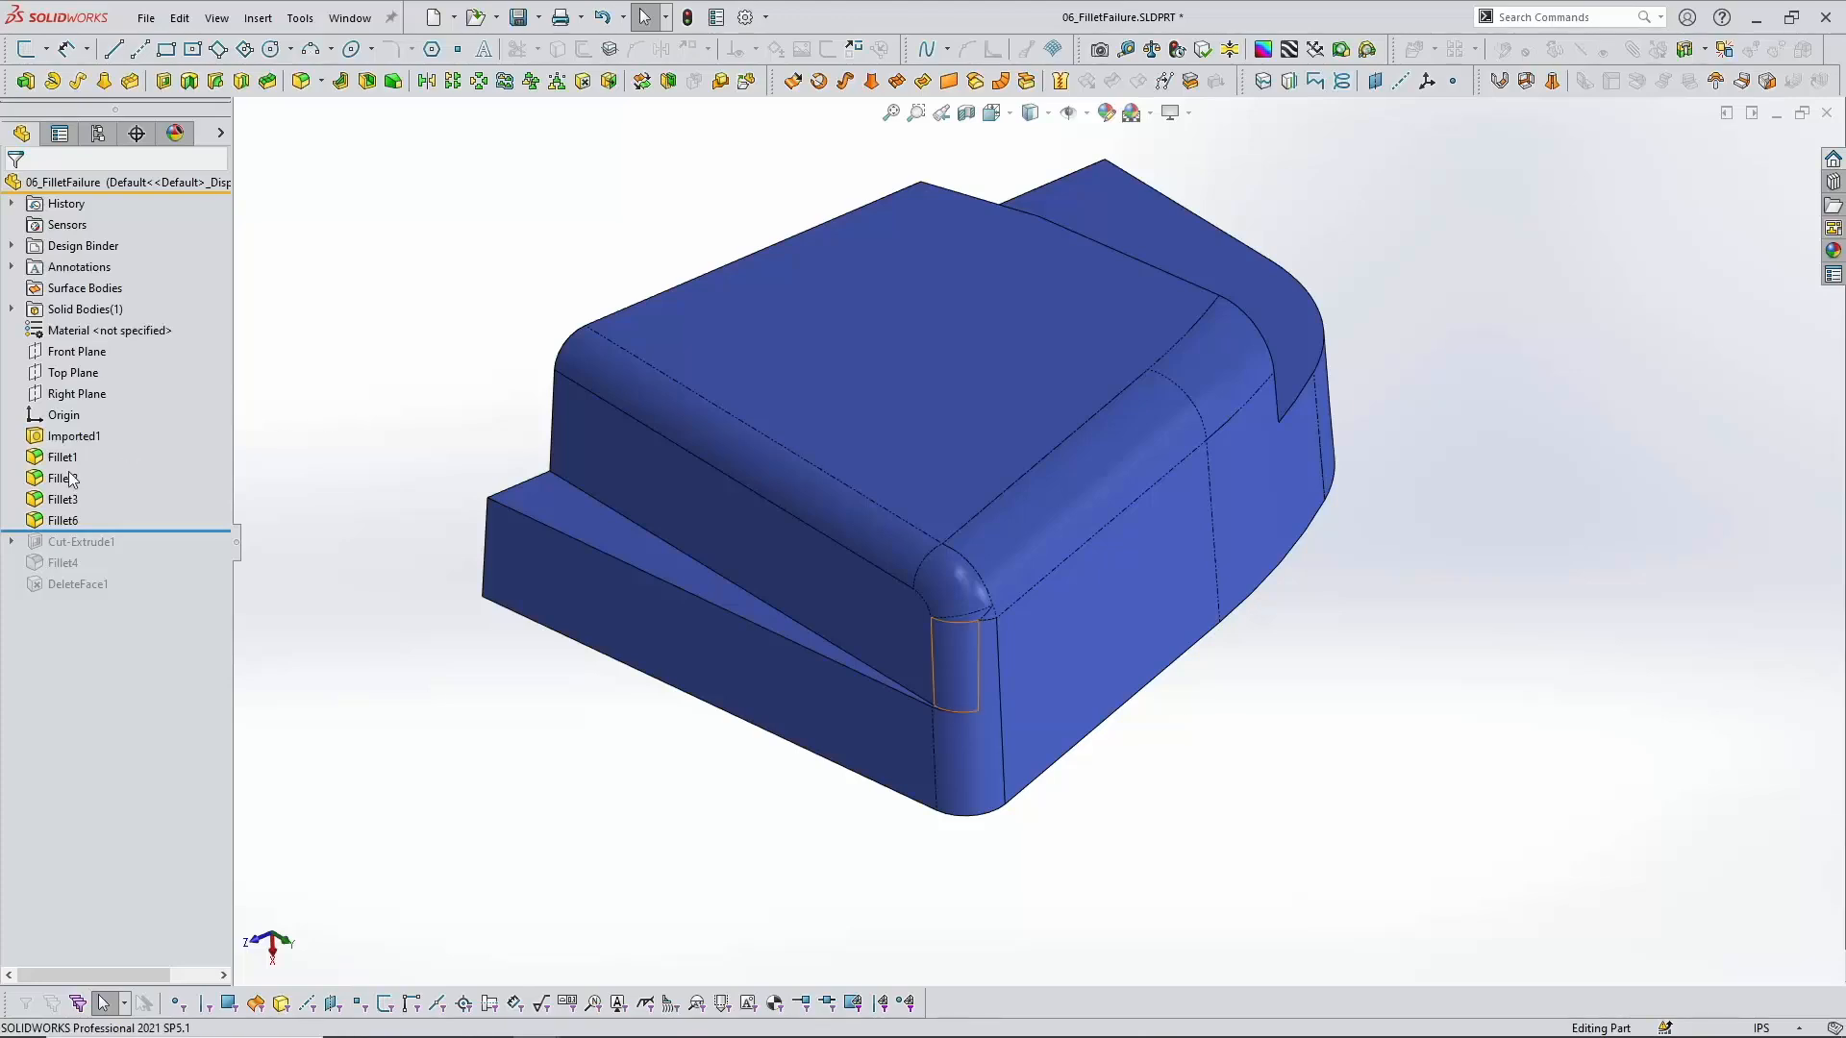
Step: Suppress the new fillet Fillet6 and roll the model forward past Cut-Extrude1
{"action": "left_click", "coordinate": [63, 520]}
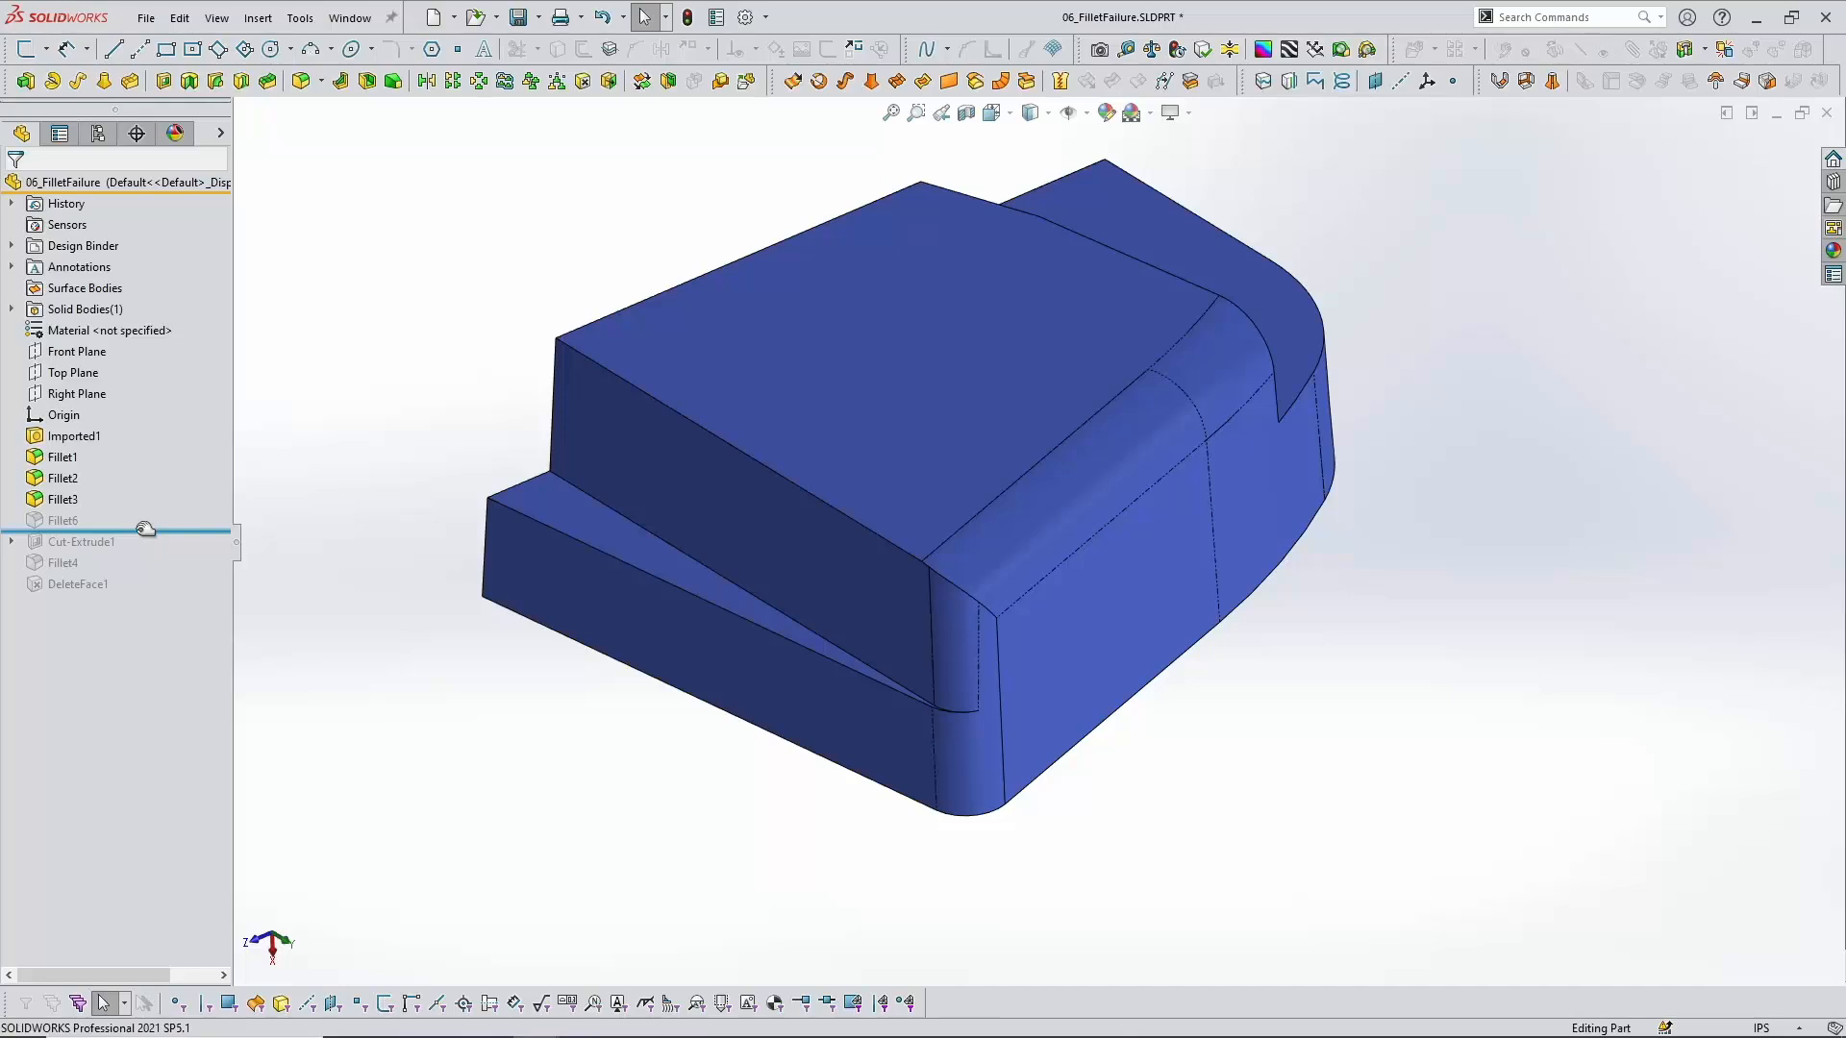
{"action": "left_click_drag", "start_coordinate": [145, 529], "coordinate": [144, 552]}
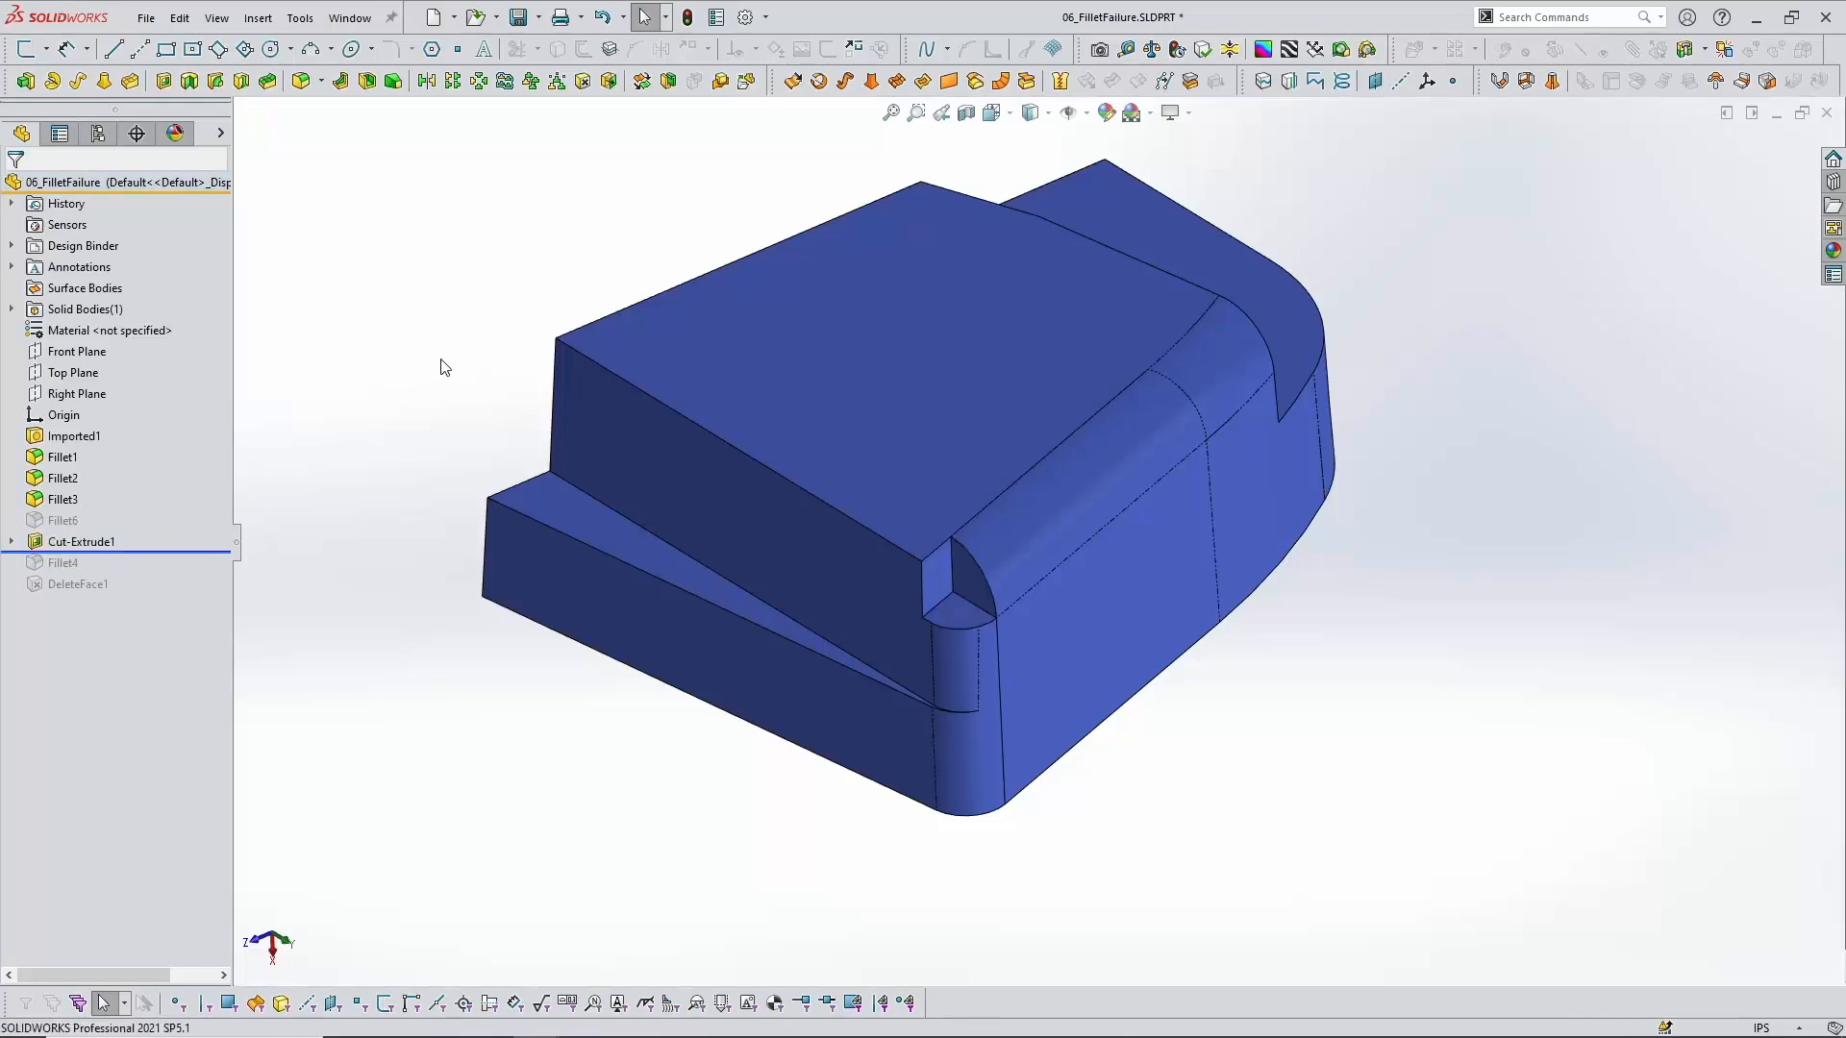
{"action": "left_click", "coordinate": [58, 544]}
{"action": "left_click", "coordinate": [610, 771]}
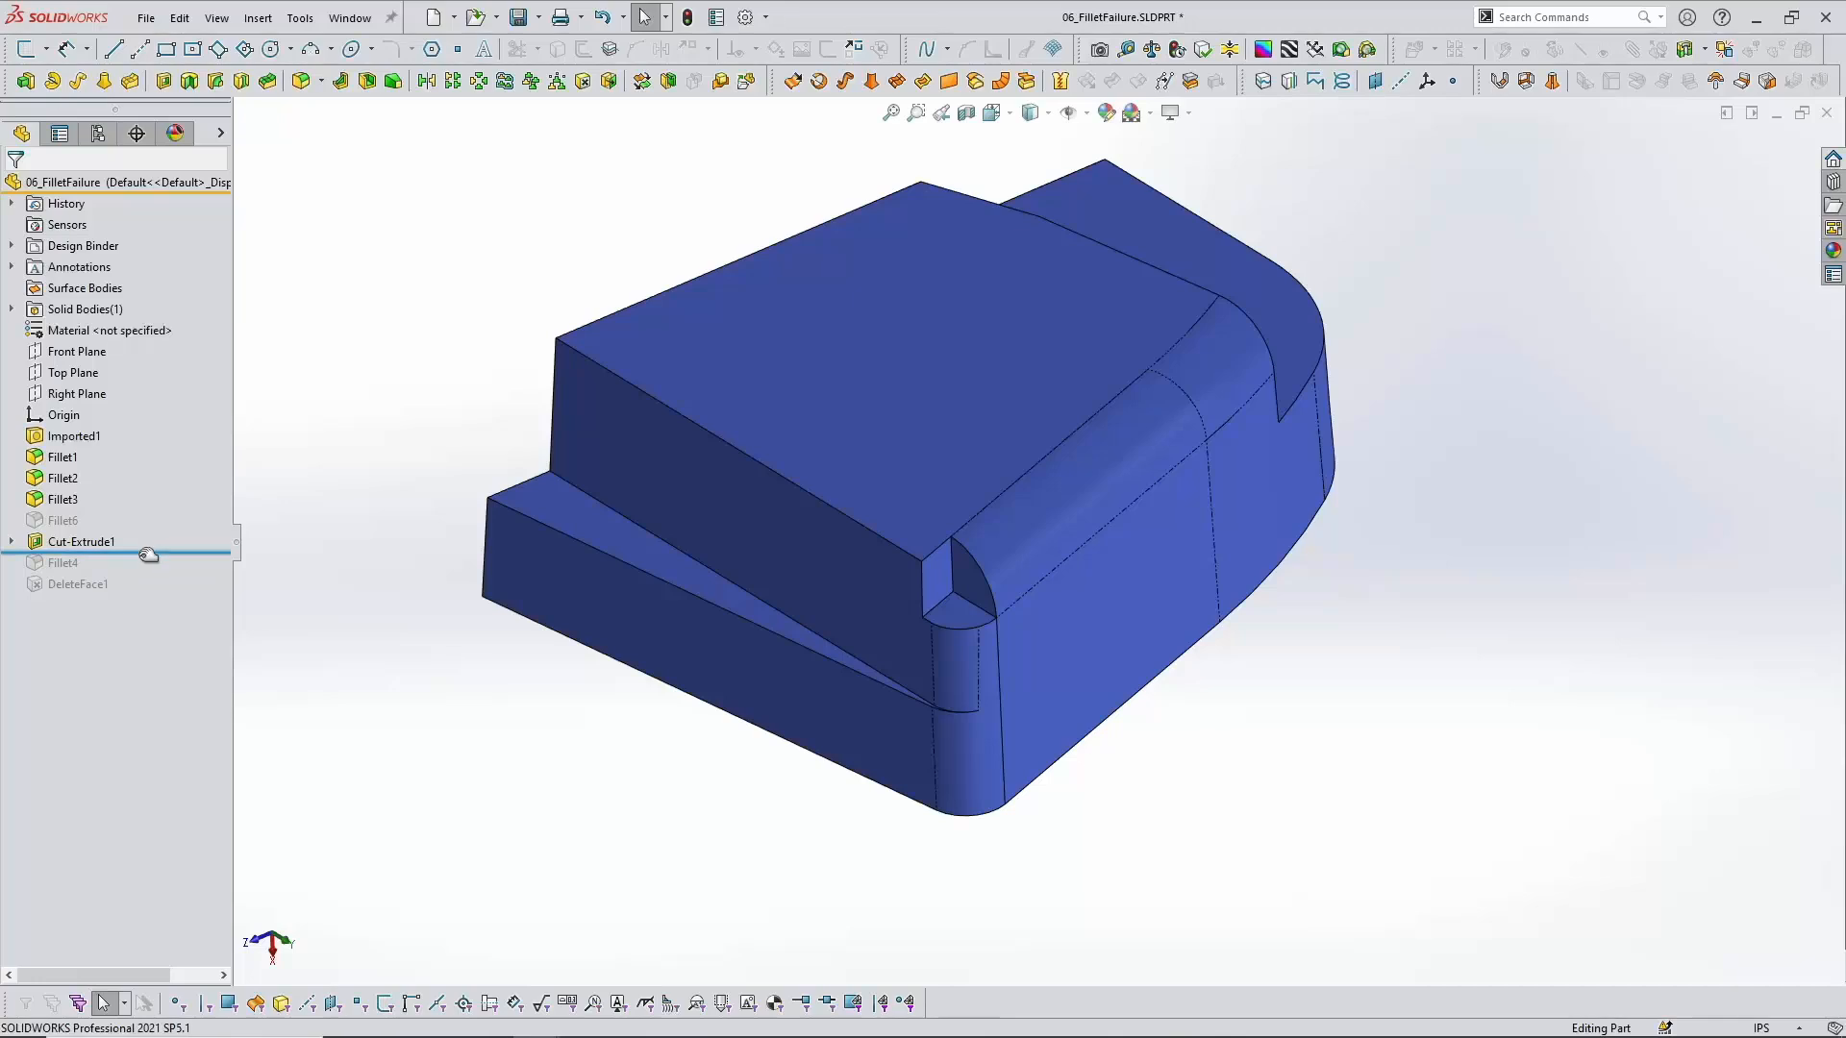
Step: Roll the model forward past Fillet4 and review that fillet's definition
{"action": "left_click_drag", "start_coordinate": [67, 552], "coordinate": [67, 574]}
{"action": "left_click", "coordinate": [61, 565]}
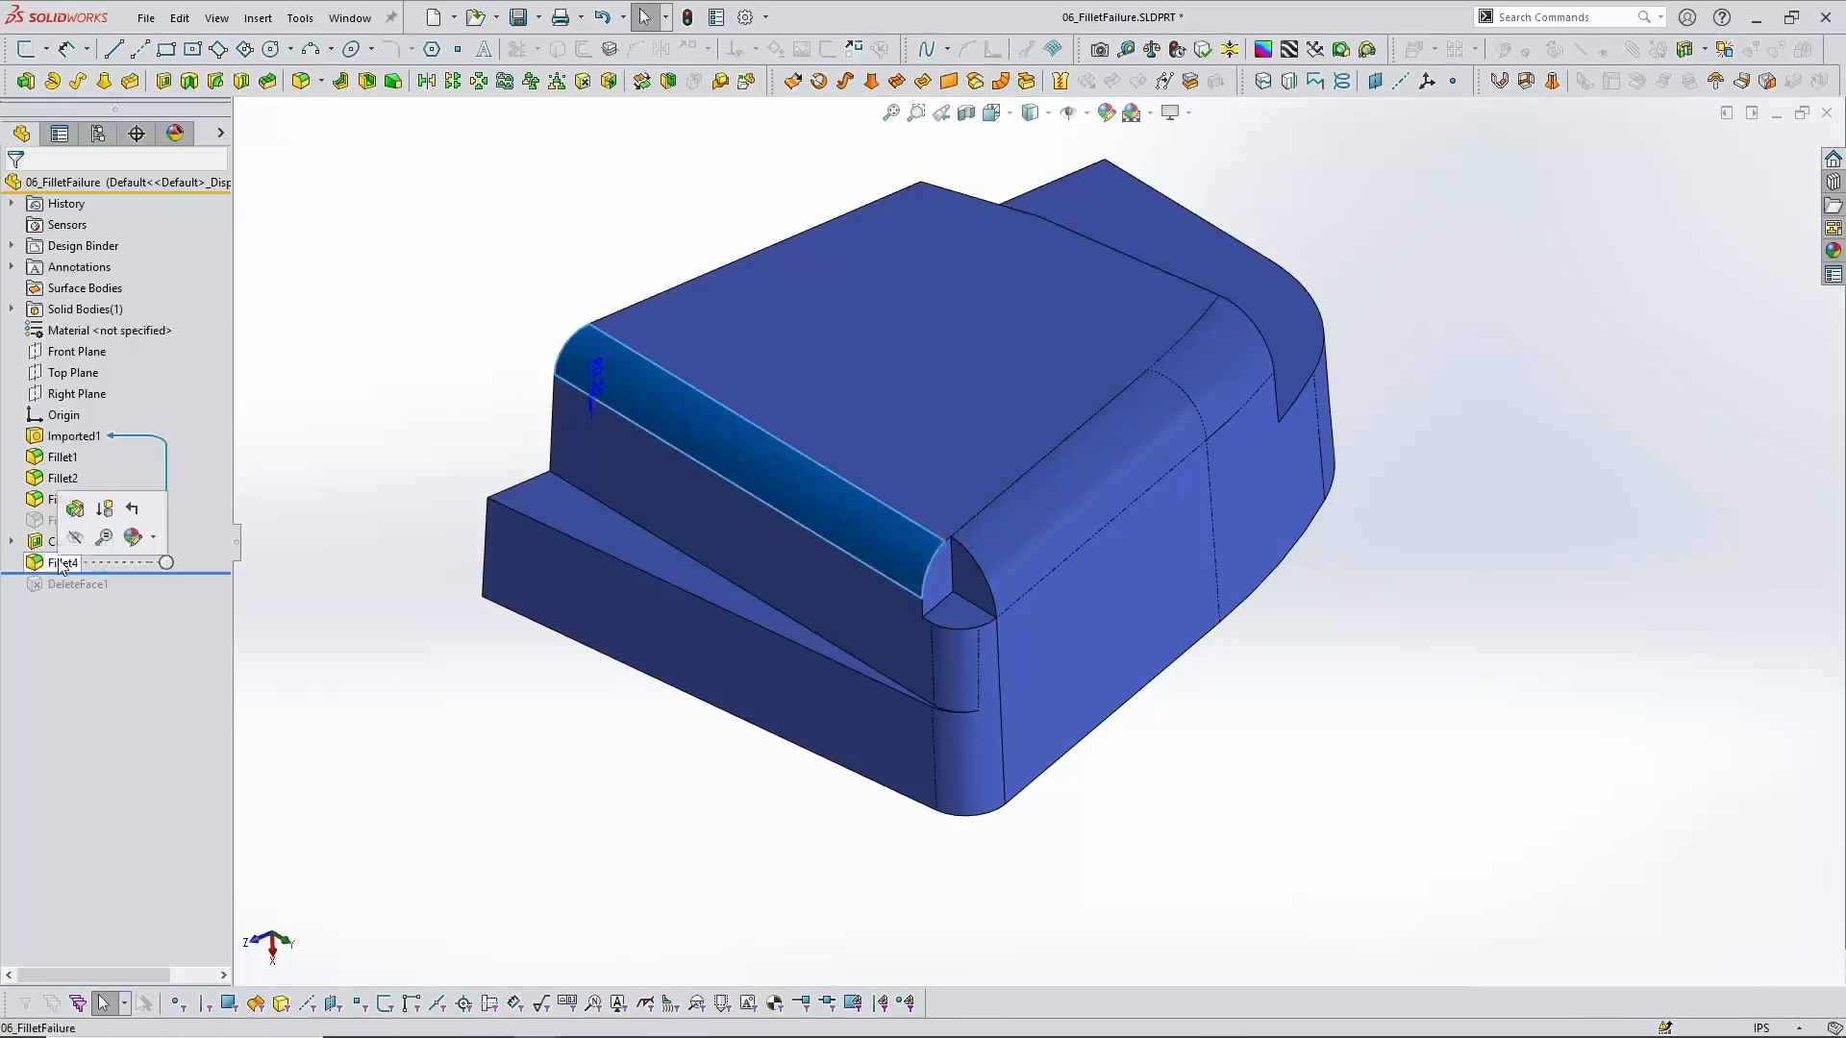
{"action": "left_click", "coordinate": [75, 508]}
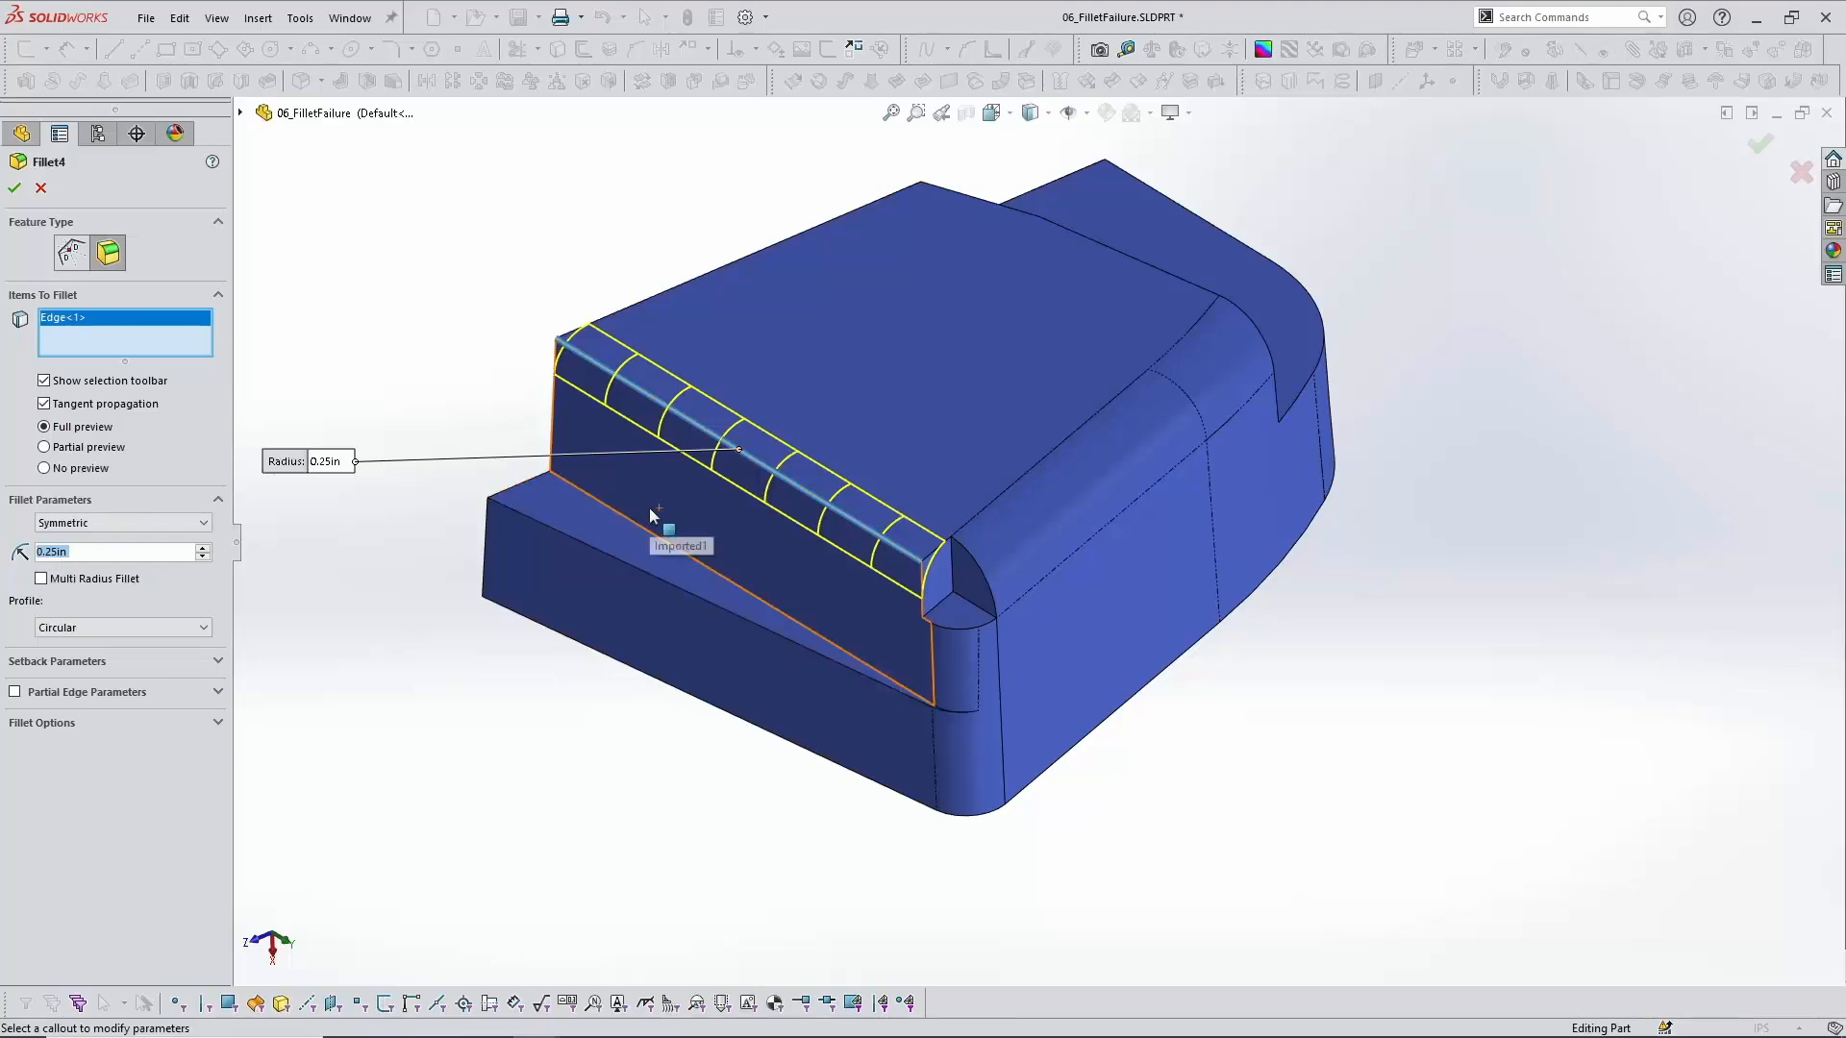
{"action": "left_click", "coordinate": [40, 187]}
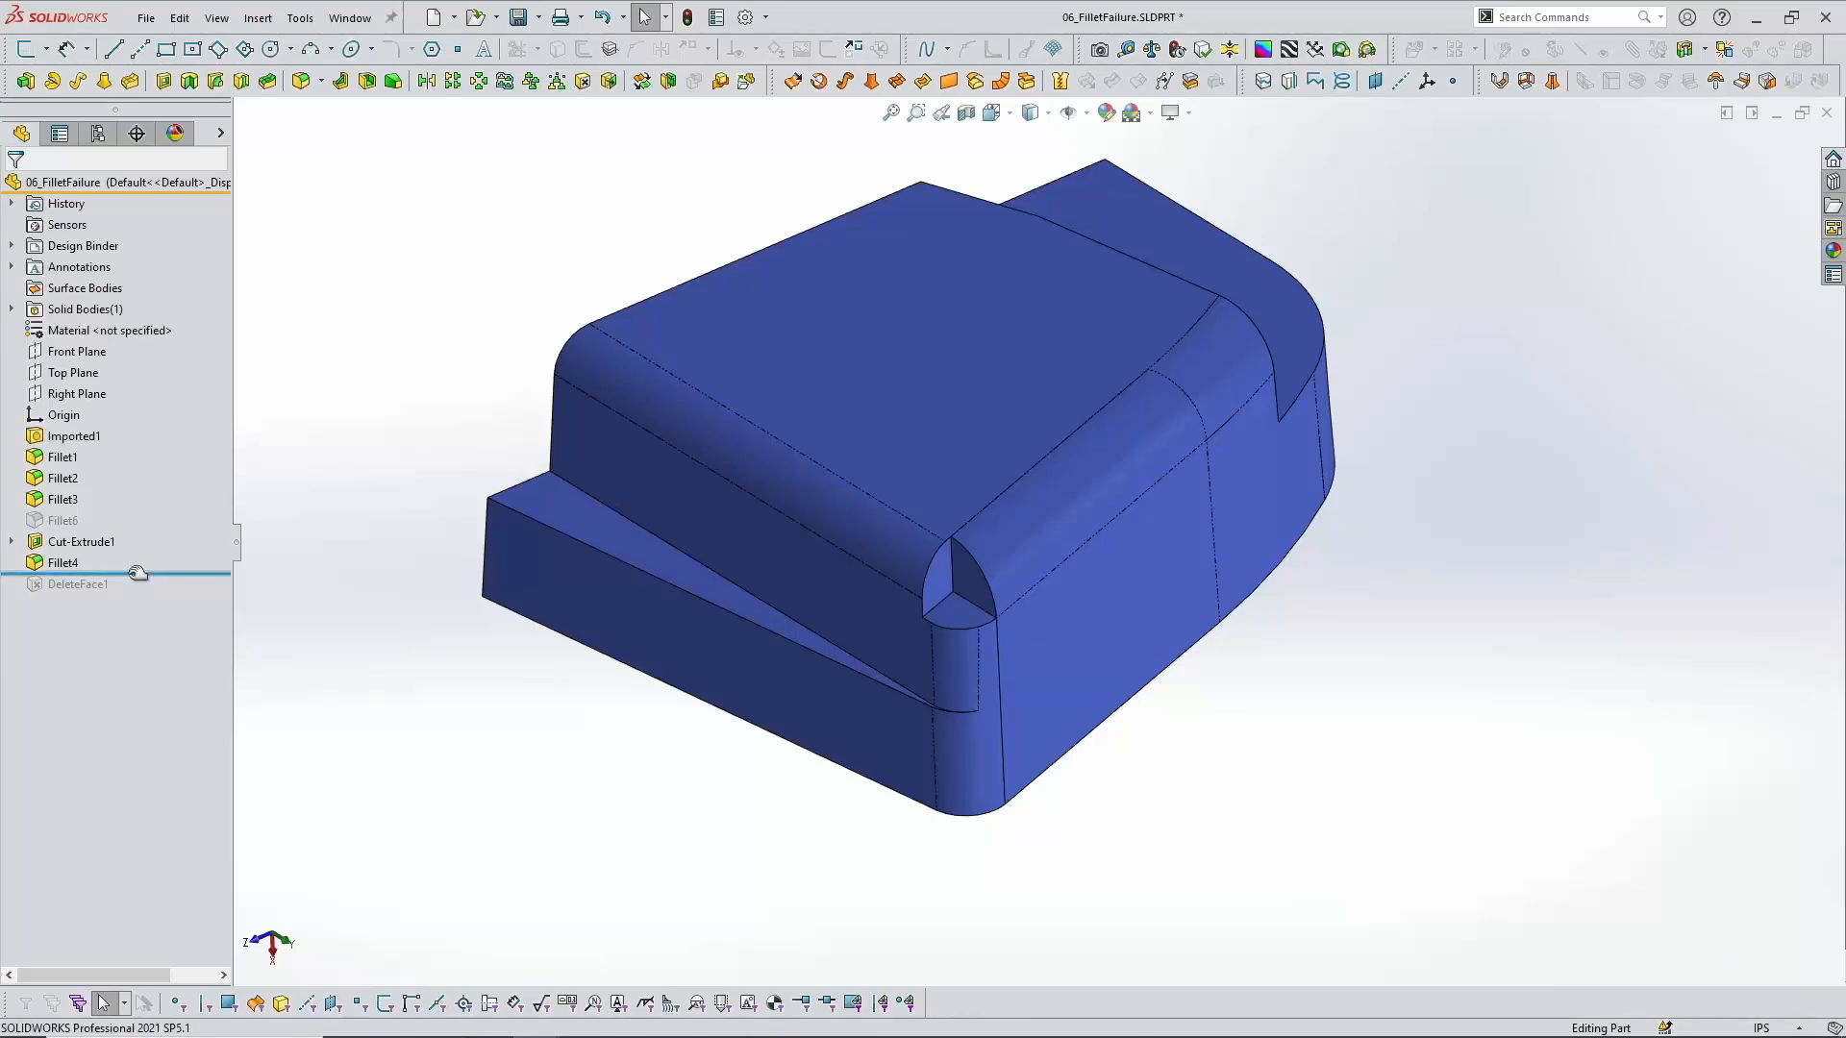
Step: Roll the model forward past DeleteFace1 and review its options, keeping Delete and Fill with Tangent fill
{"action": "left_click_drag", "start_coordinate": [137, 574], "coordinate": [134, 596]}
{"action": "left_click", "coordinate": [85, 585]}
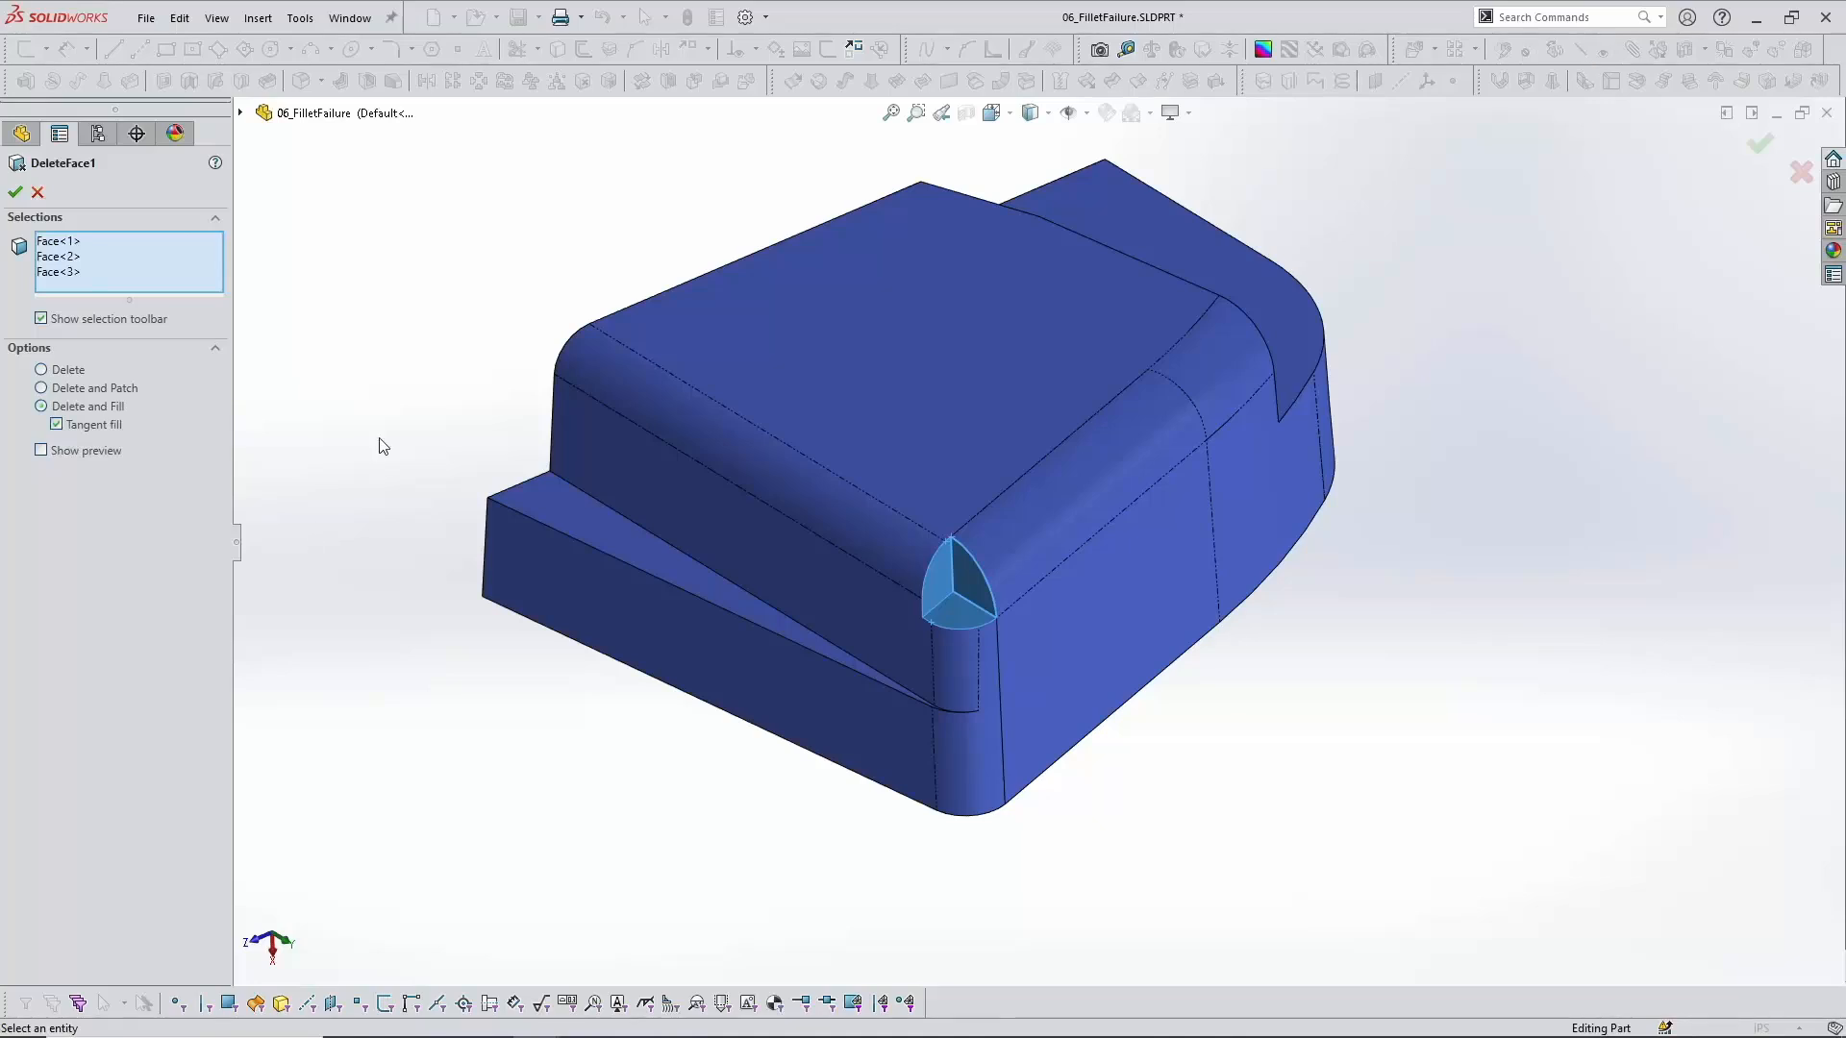
{"action": "left_click", "coordinate": [85, 369]}
{"action": "left_click", "coordinate": [86, 389]}
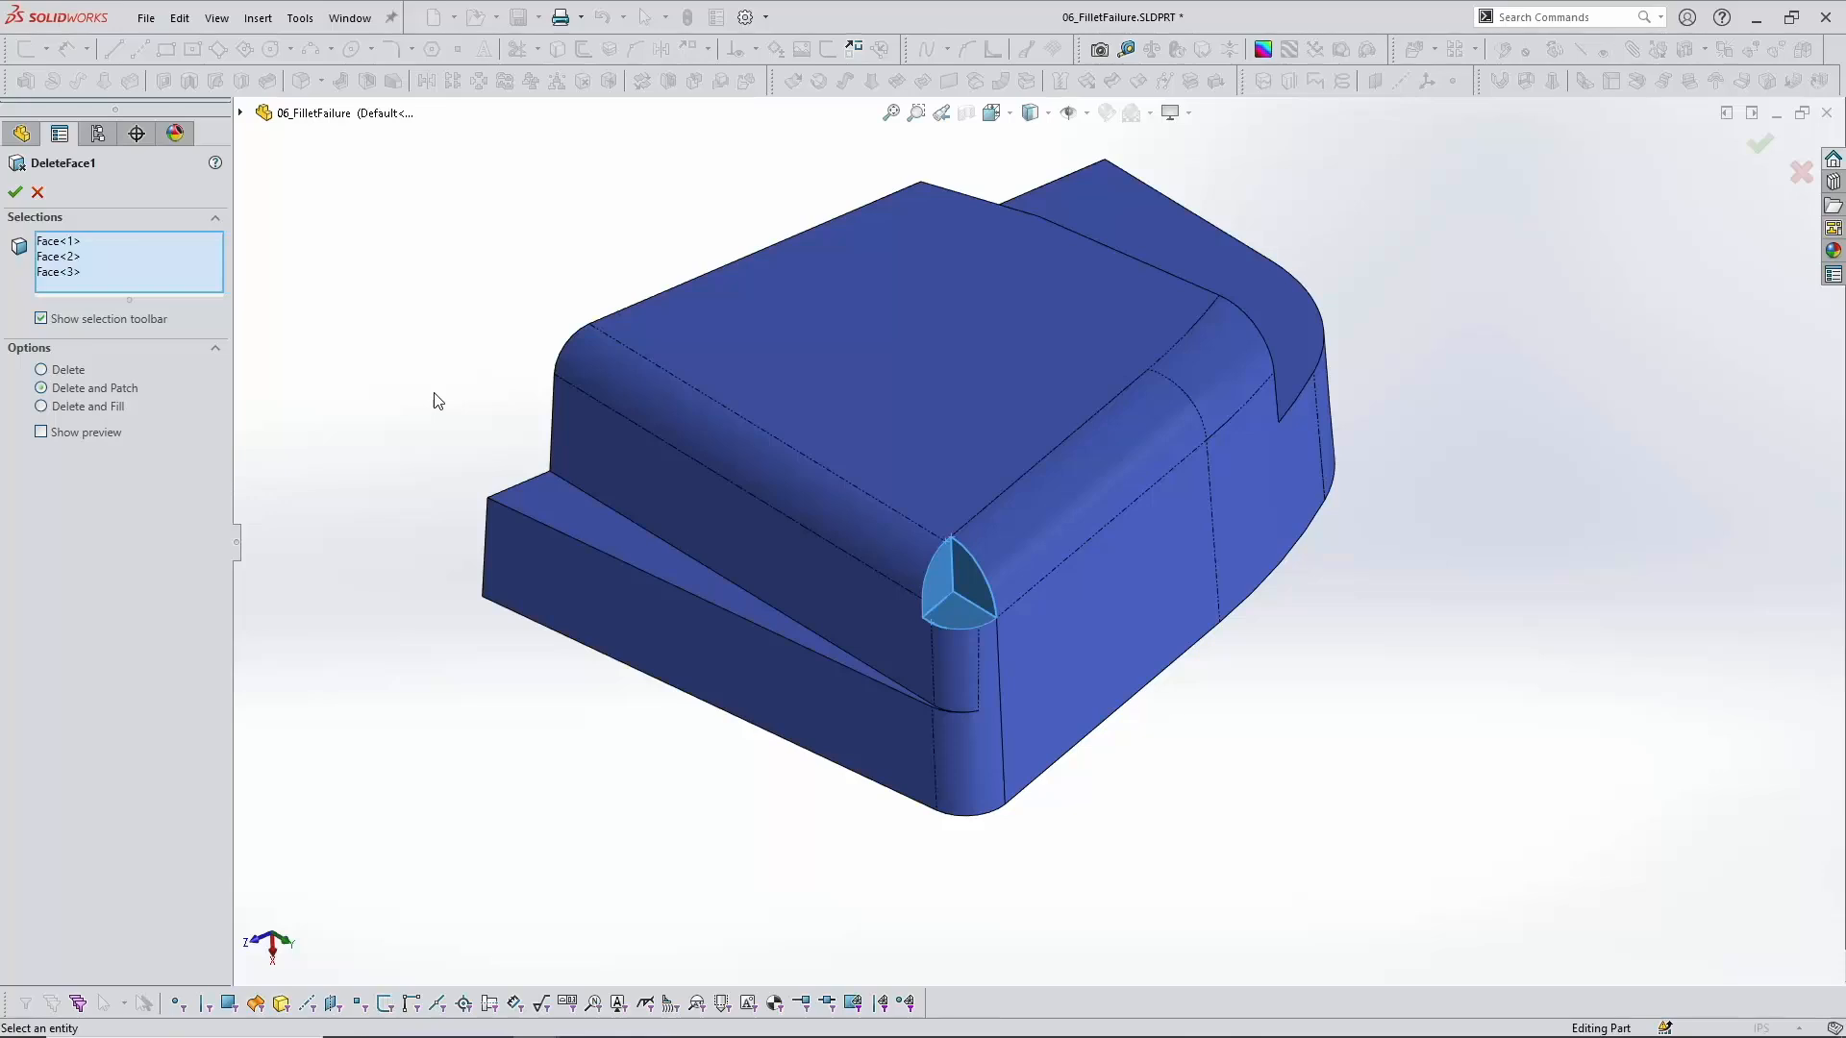
{"action": "left_click", "coordinate": [77, 405]}
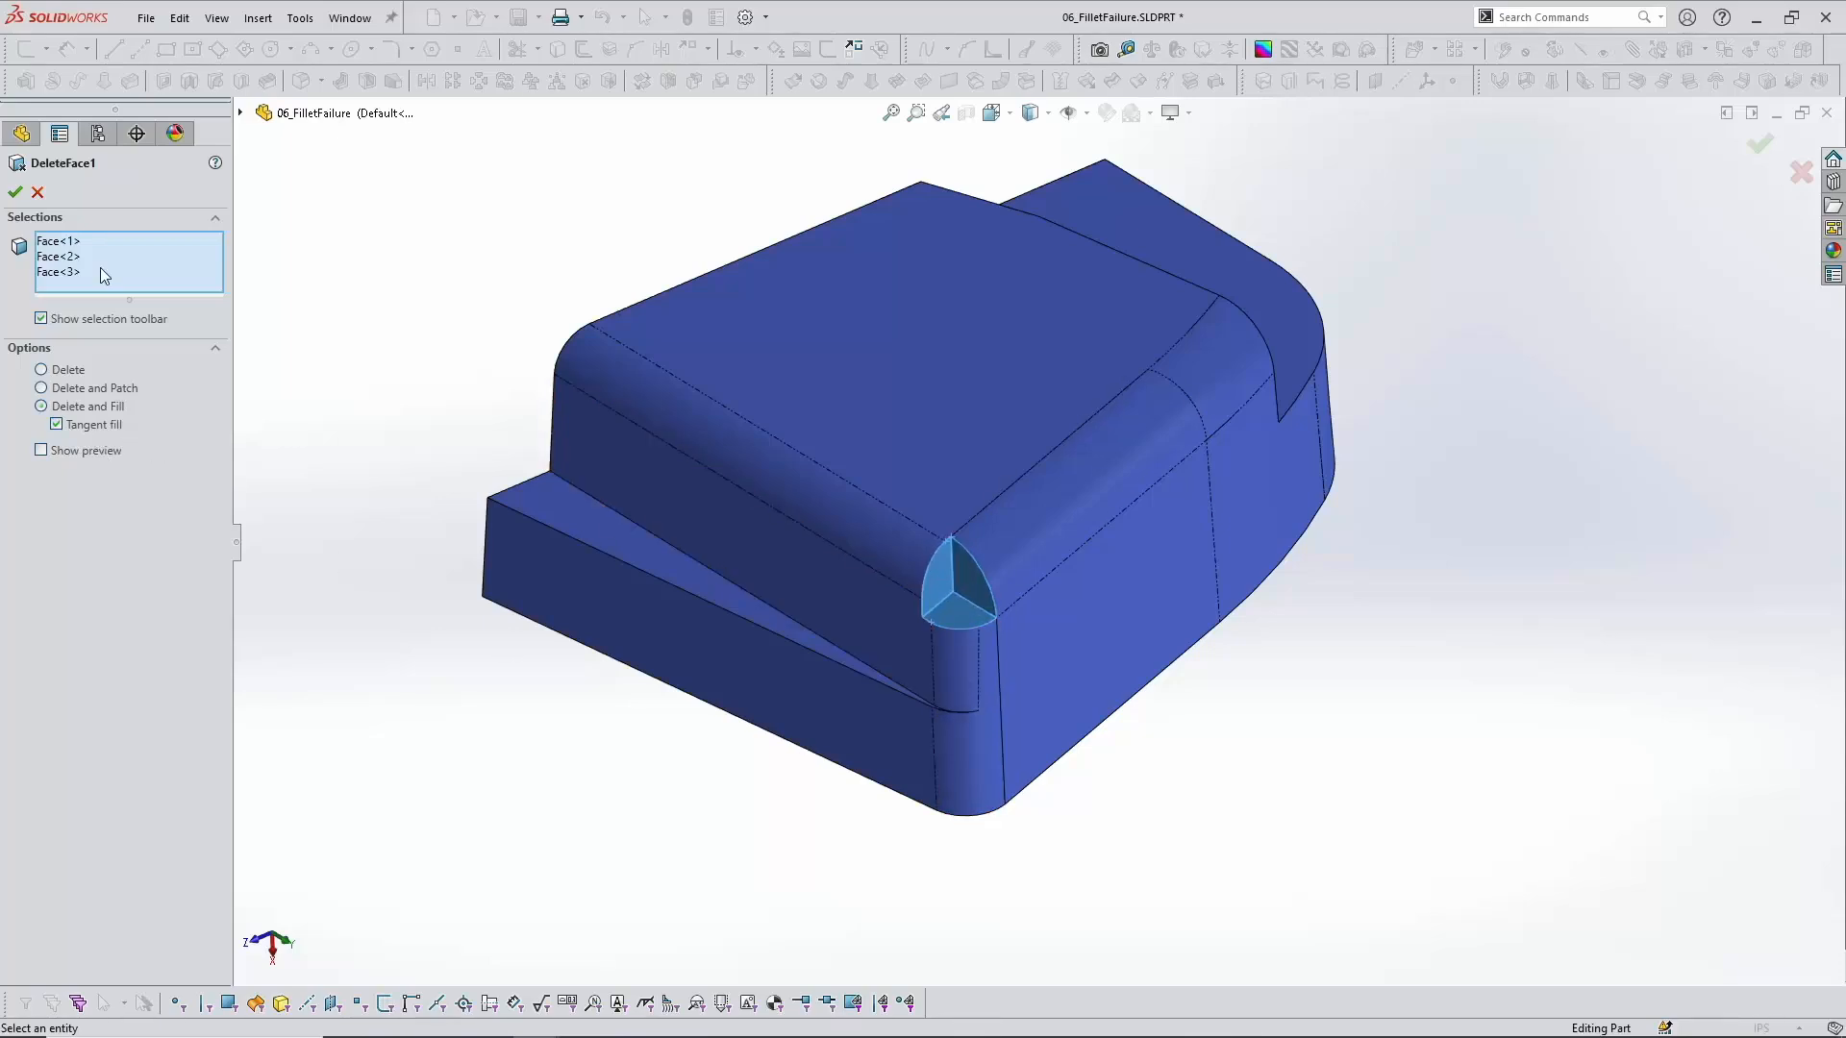
{"action": "left_click", "coordinate": [16, 191]}
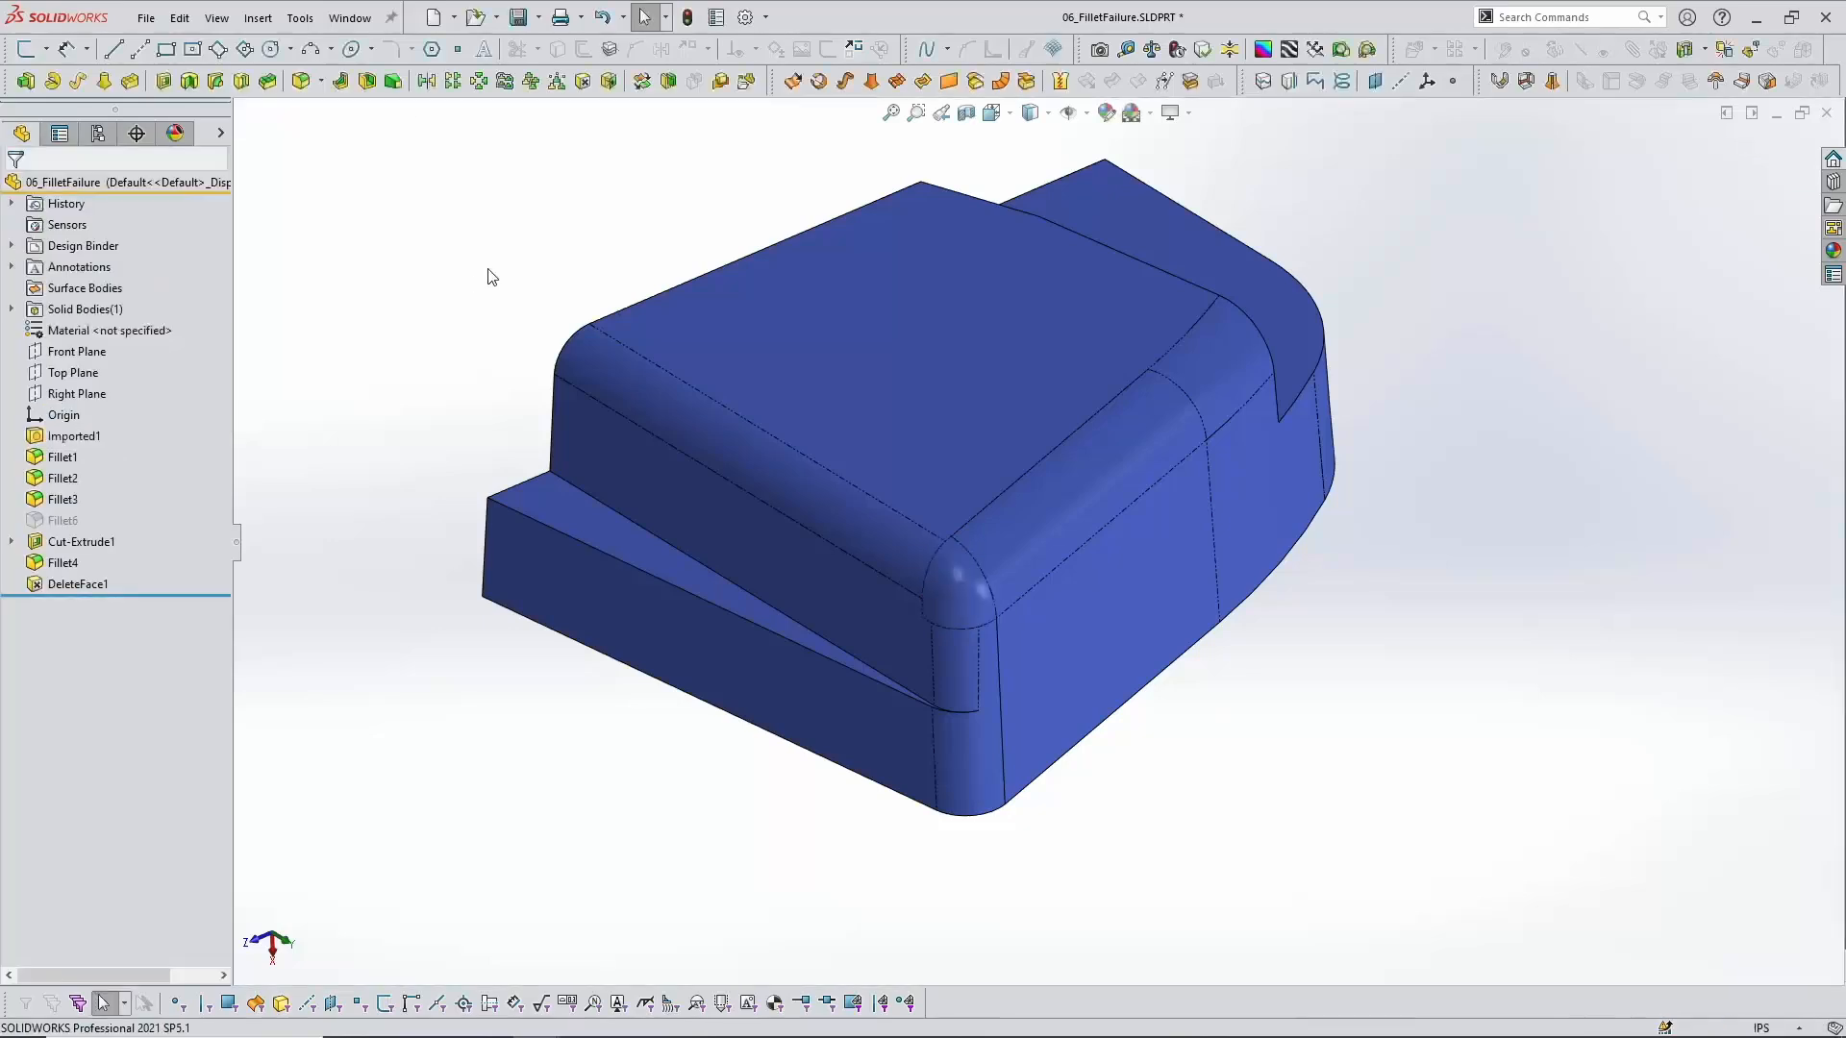
Step: Edit DeleteFace1 from the patched corner face and turn off Tangent fill
{"action": "scroll", "coordinate": [1057, 652], "scroll_direction": "up", "scroll_amount": 1}
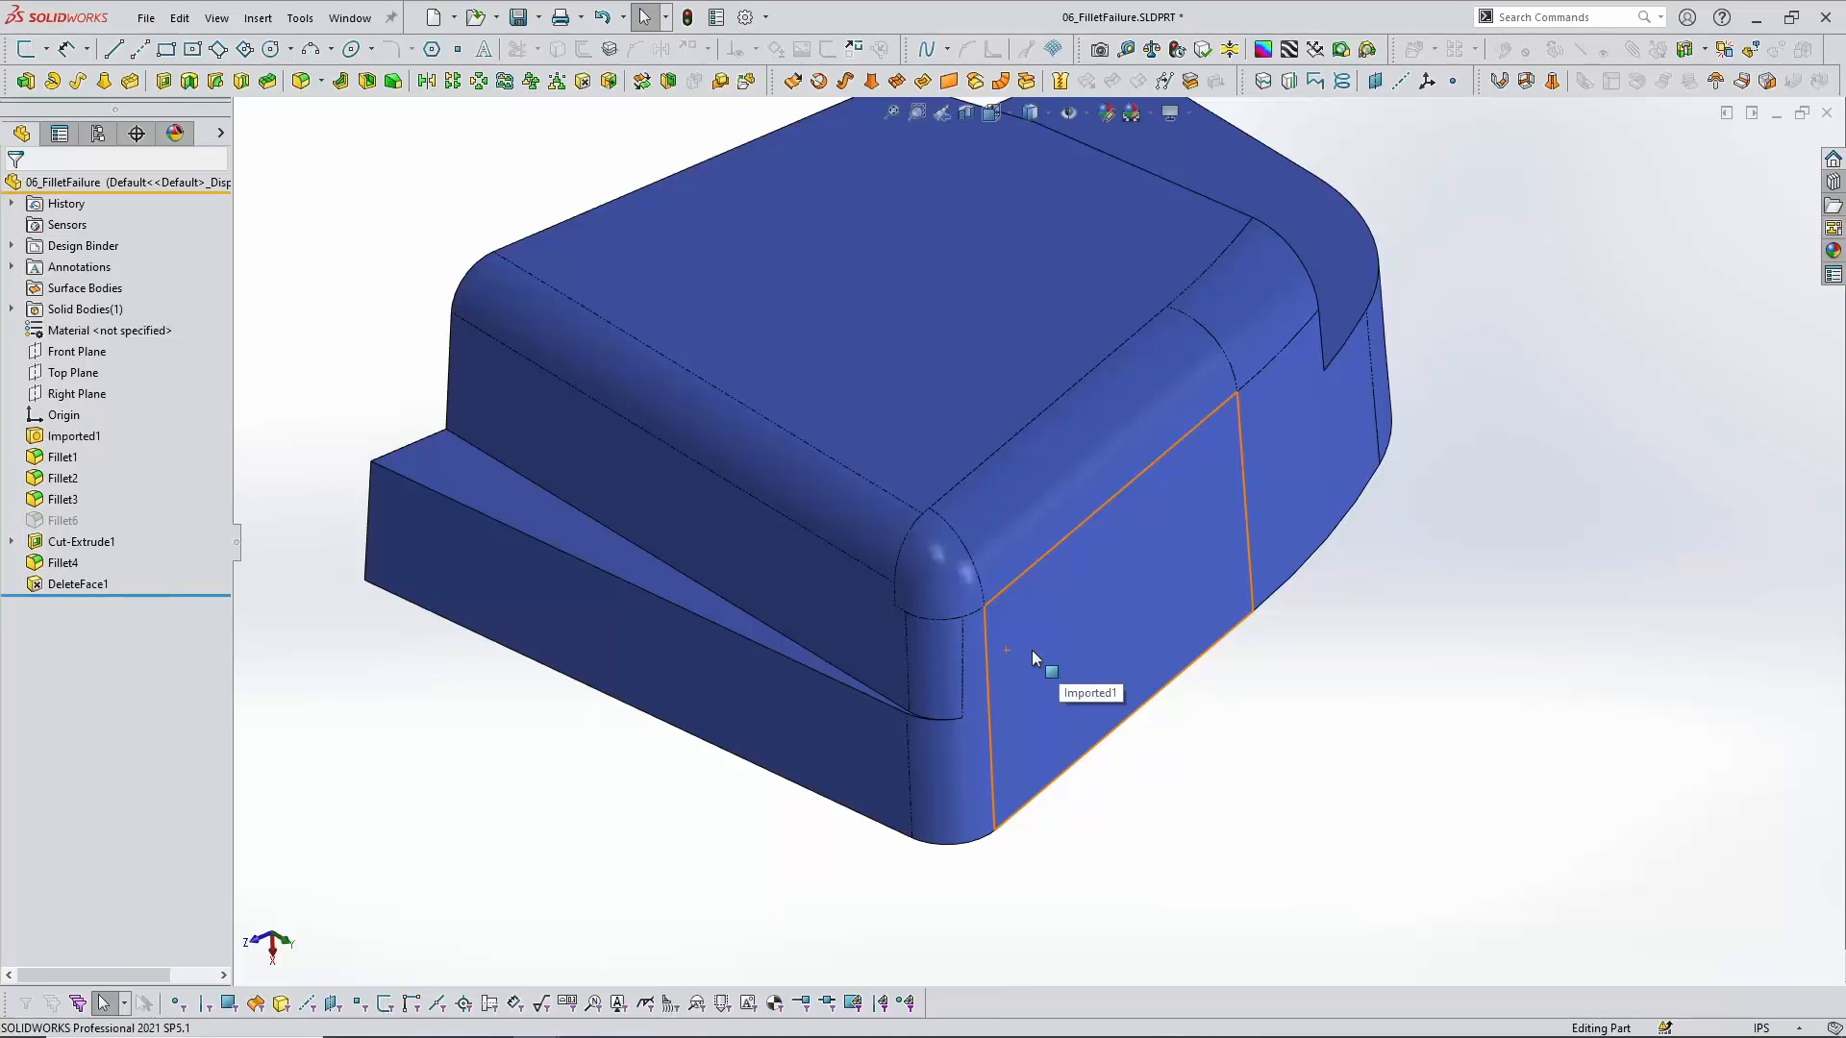
{"action": "left_click", "coordinate": [950, 591]}
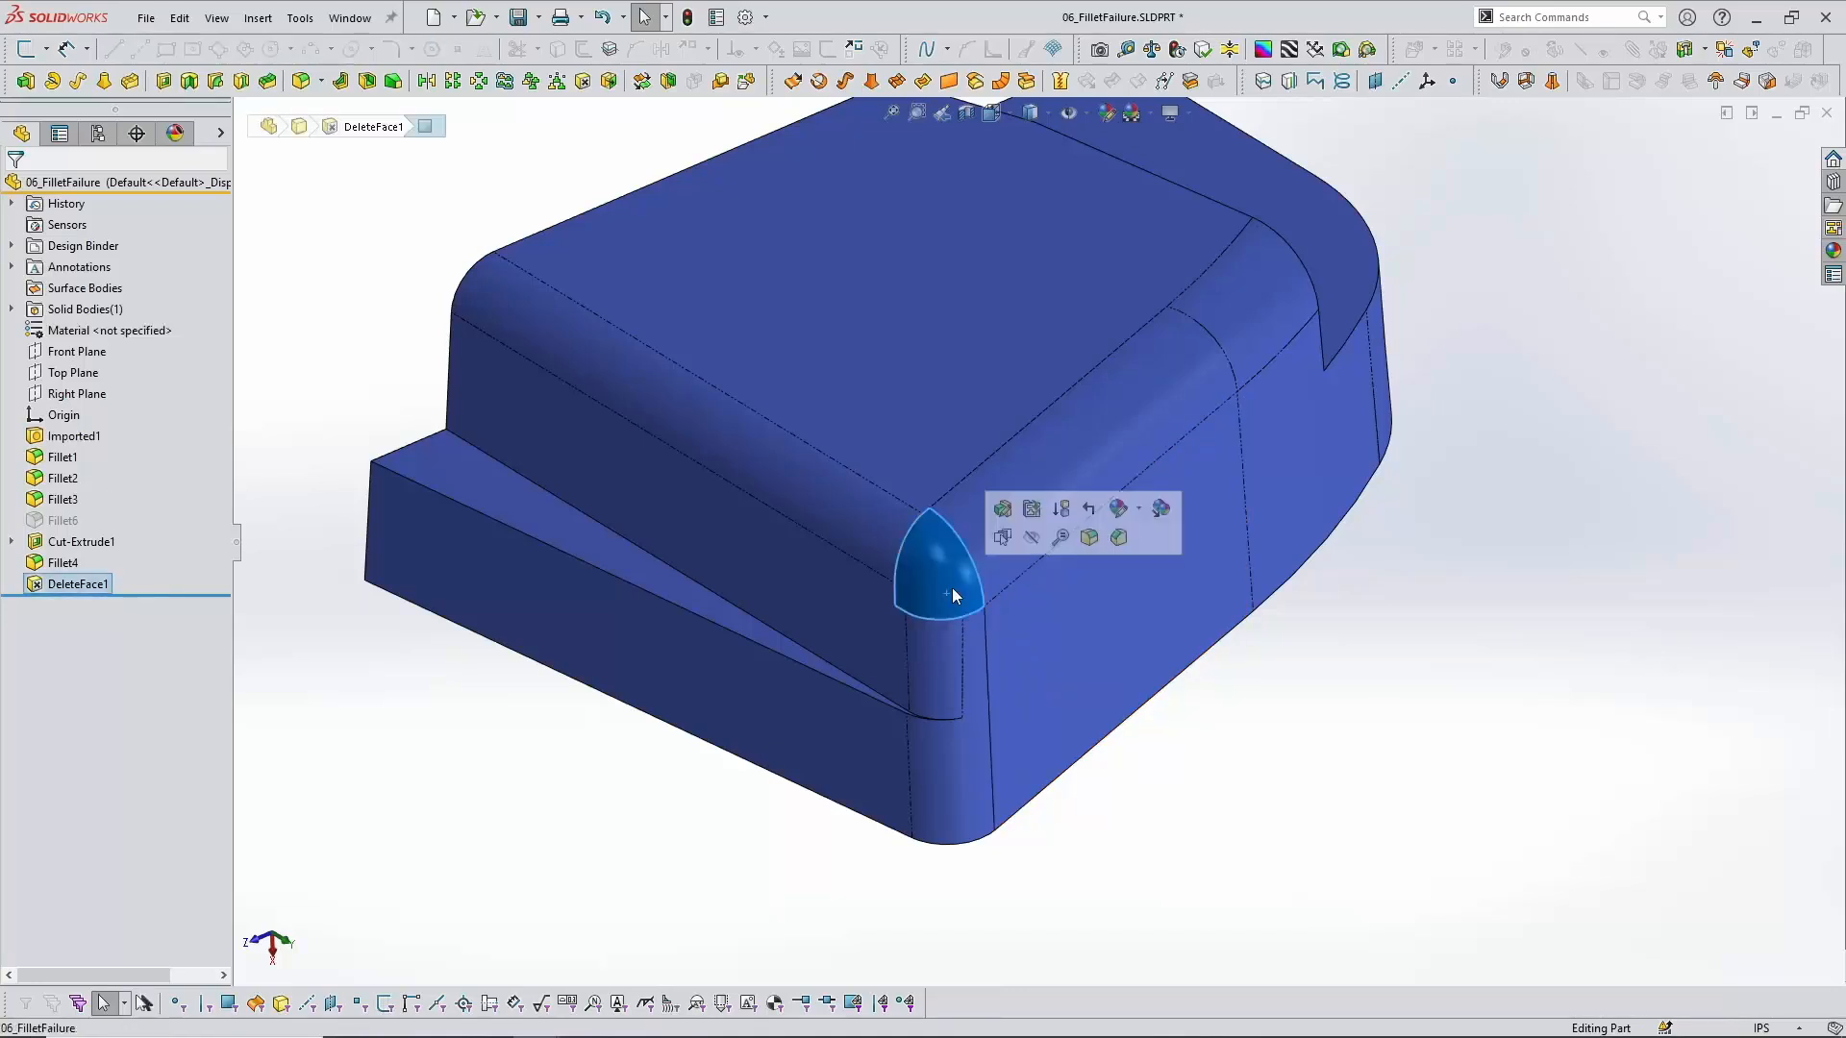
{"action": "left_click", "coordinate": [1001, 508]}
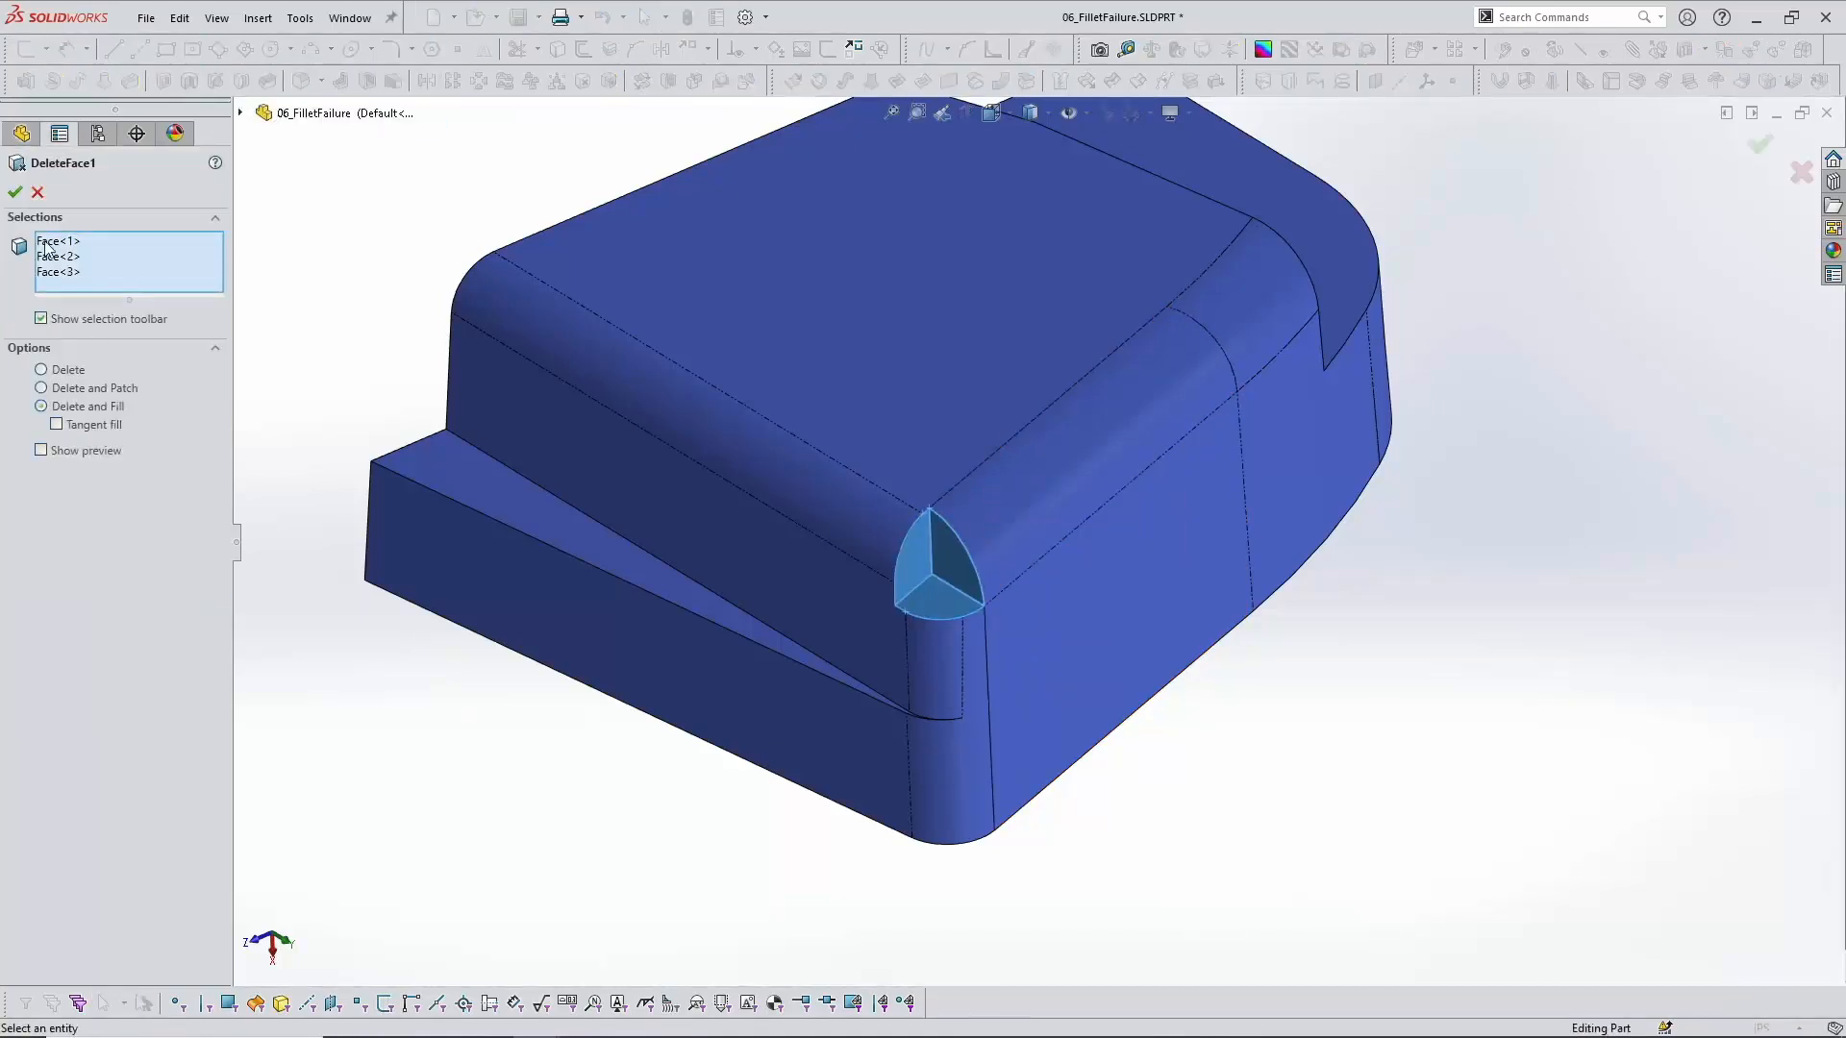
{"action": "left_click", "coordinate": [16, 192]}
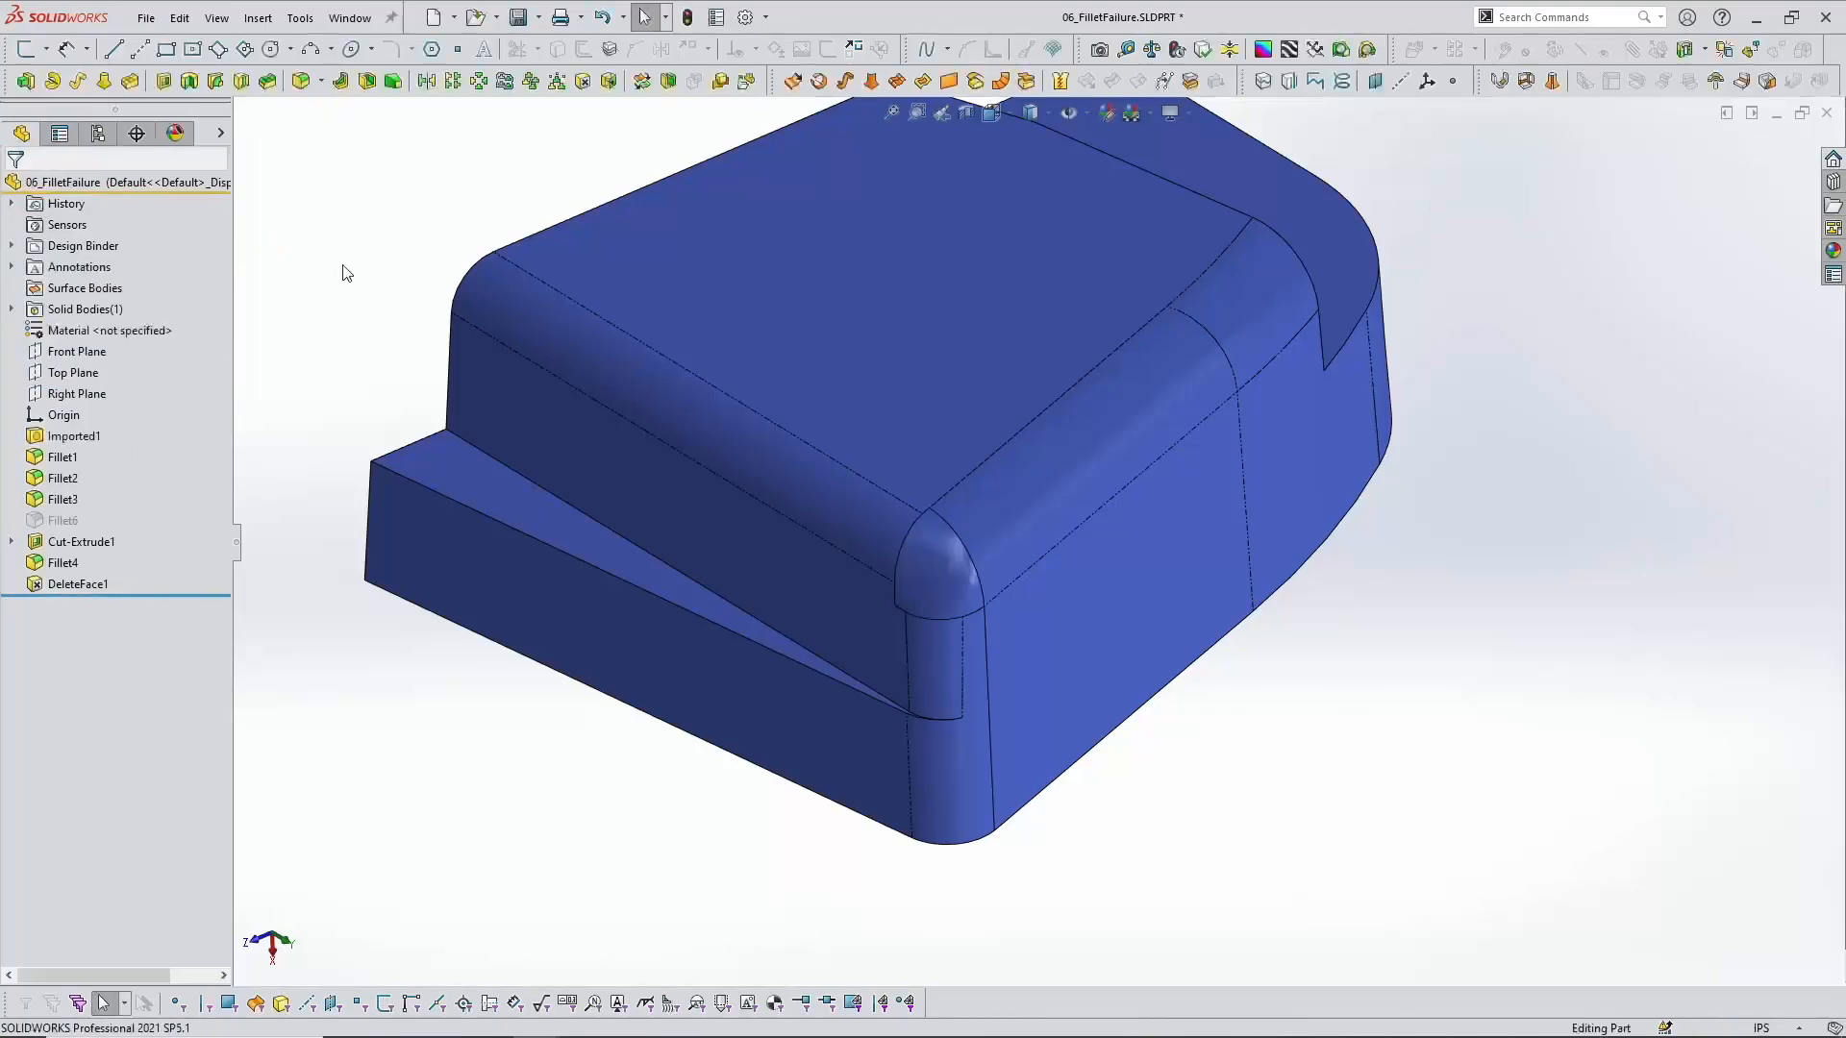
Step: Examine the smoothness of the corner patch in Shaded display without edges
{"action": "scroll", "coordinate": [451, 438], "scroll_direction": "up", "scroll_amount": 1}
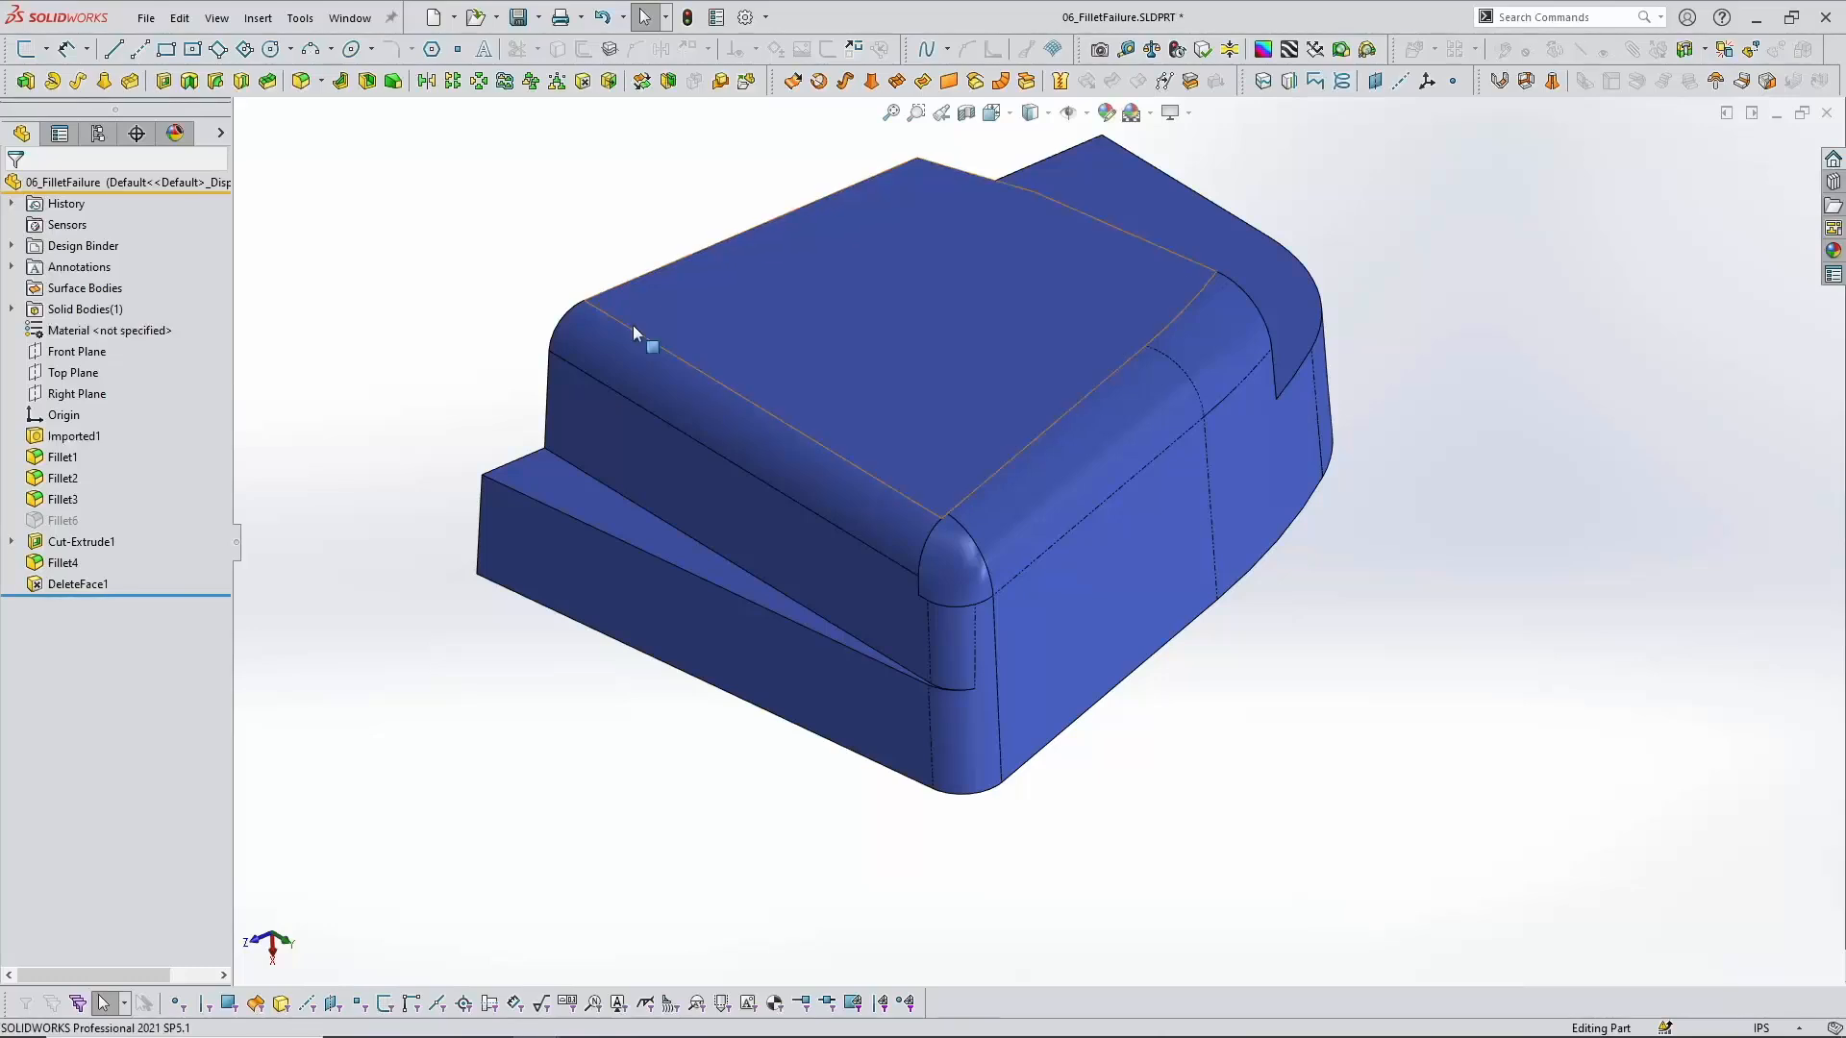
{"action": "scroll", "coordinate": [1013, 623], "scroll_direction": "down", "scroll_amount": 4}
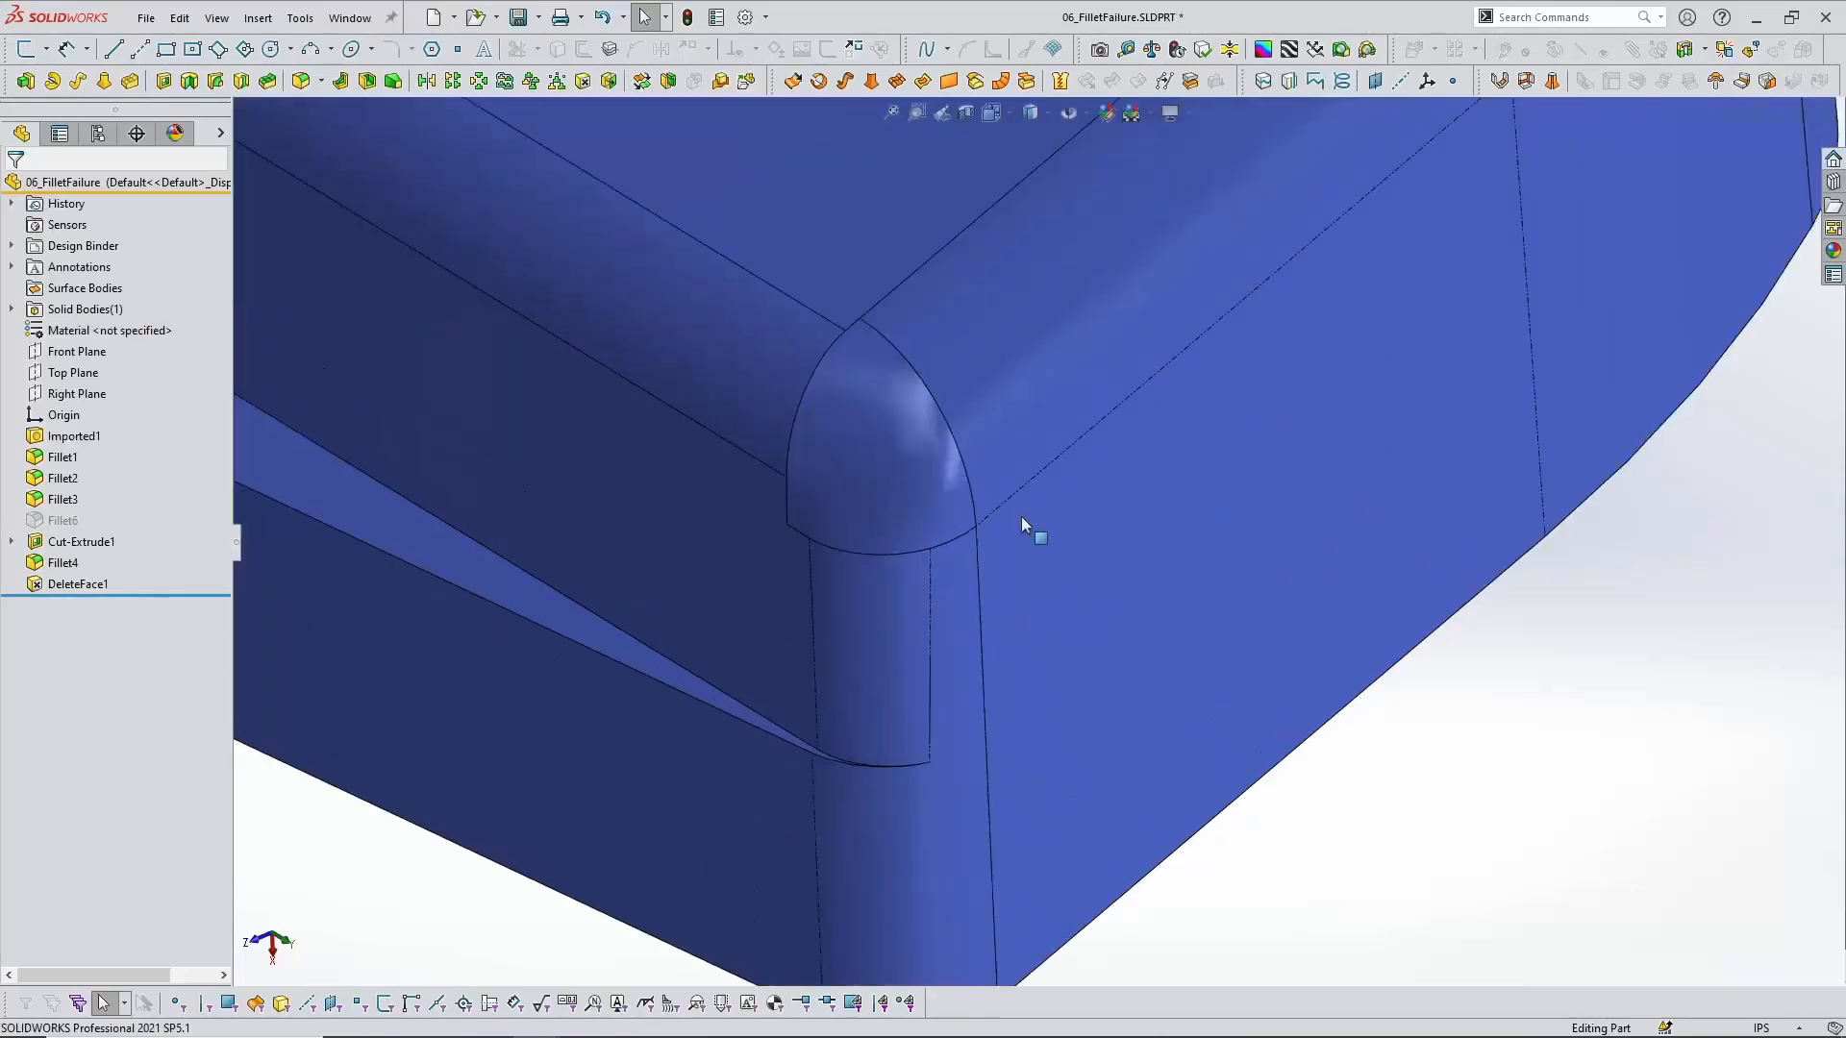
{"action": "left_click", "coordinate": [932, 404]}
{"action": "left_click", "coordinate": [1411, 902]}
{"action": "scroll", "coordinate": [1126, 298], "scroll_direction": "up", "scroll_amount": 1}
{"action": "left_click", "coordinate": [1036, 115]}
{"action": "left_click", "coordinate": [1032, 169]}
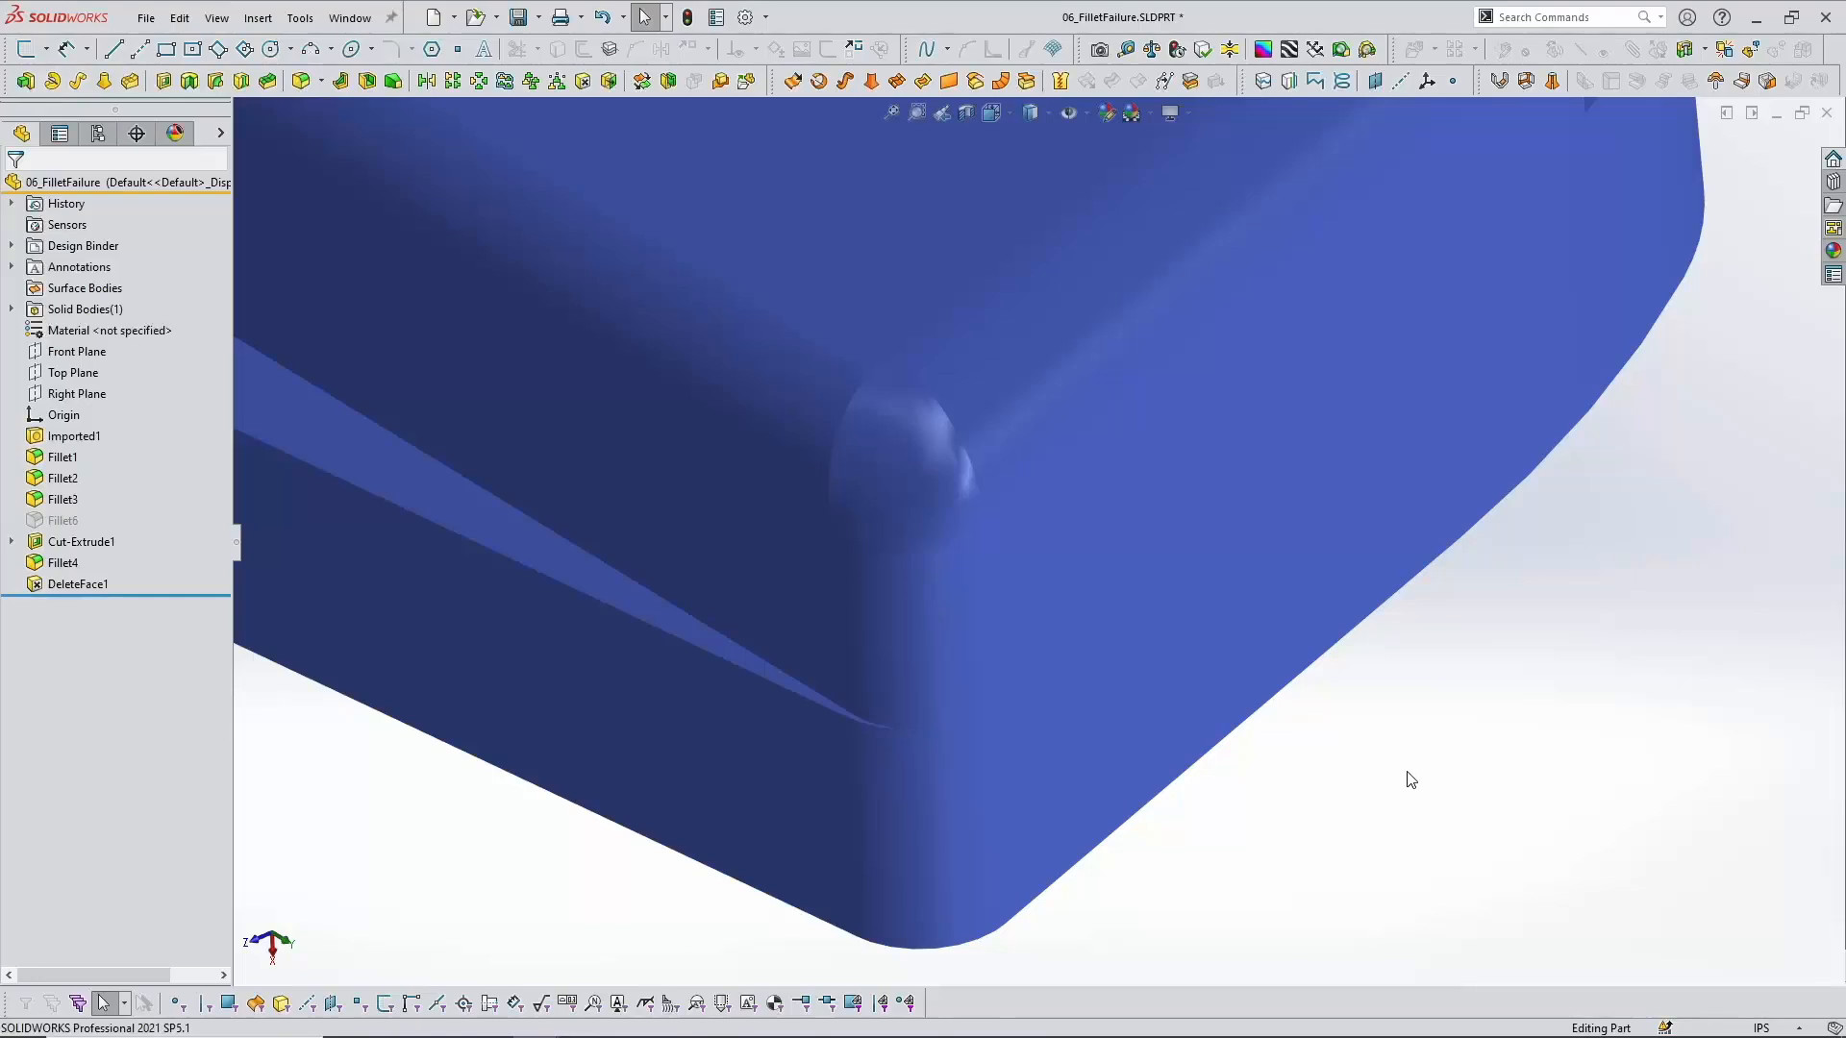
Step: Edit DeleteFace1 and turn Tangent fill back on for the corner patch
{"action": "scroll", "coordinate": [965, 488], "scroll_direction": "up", "scroll_amount": 1}
{"action": "left_click", "coordinate": [965, 489]}
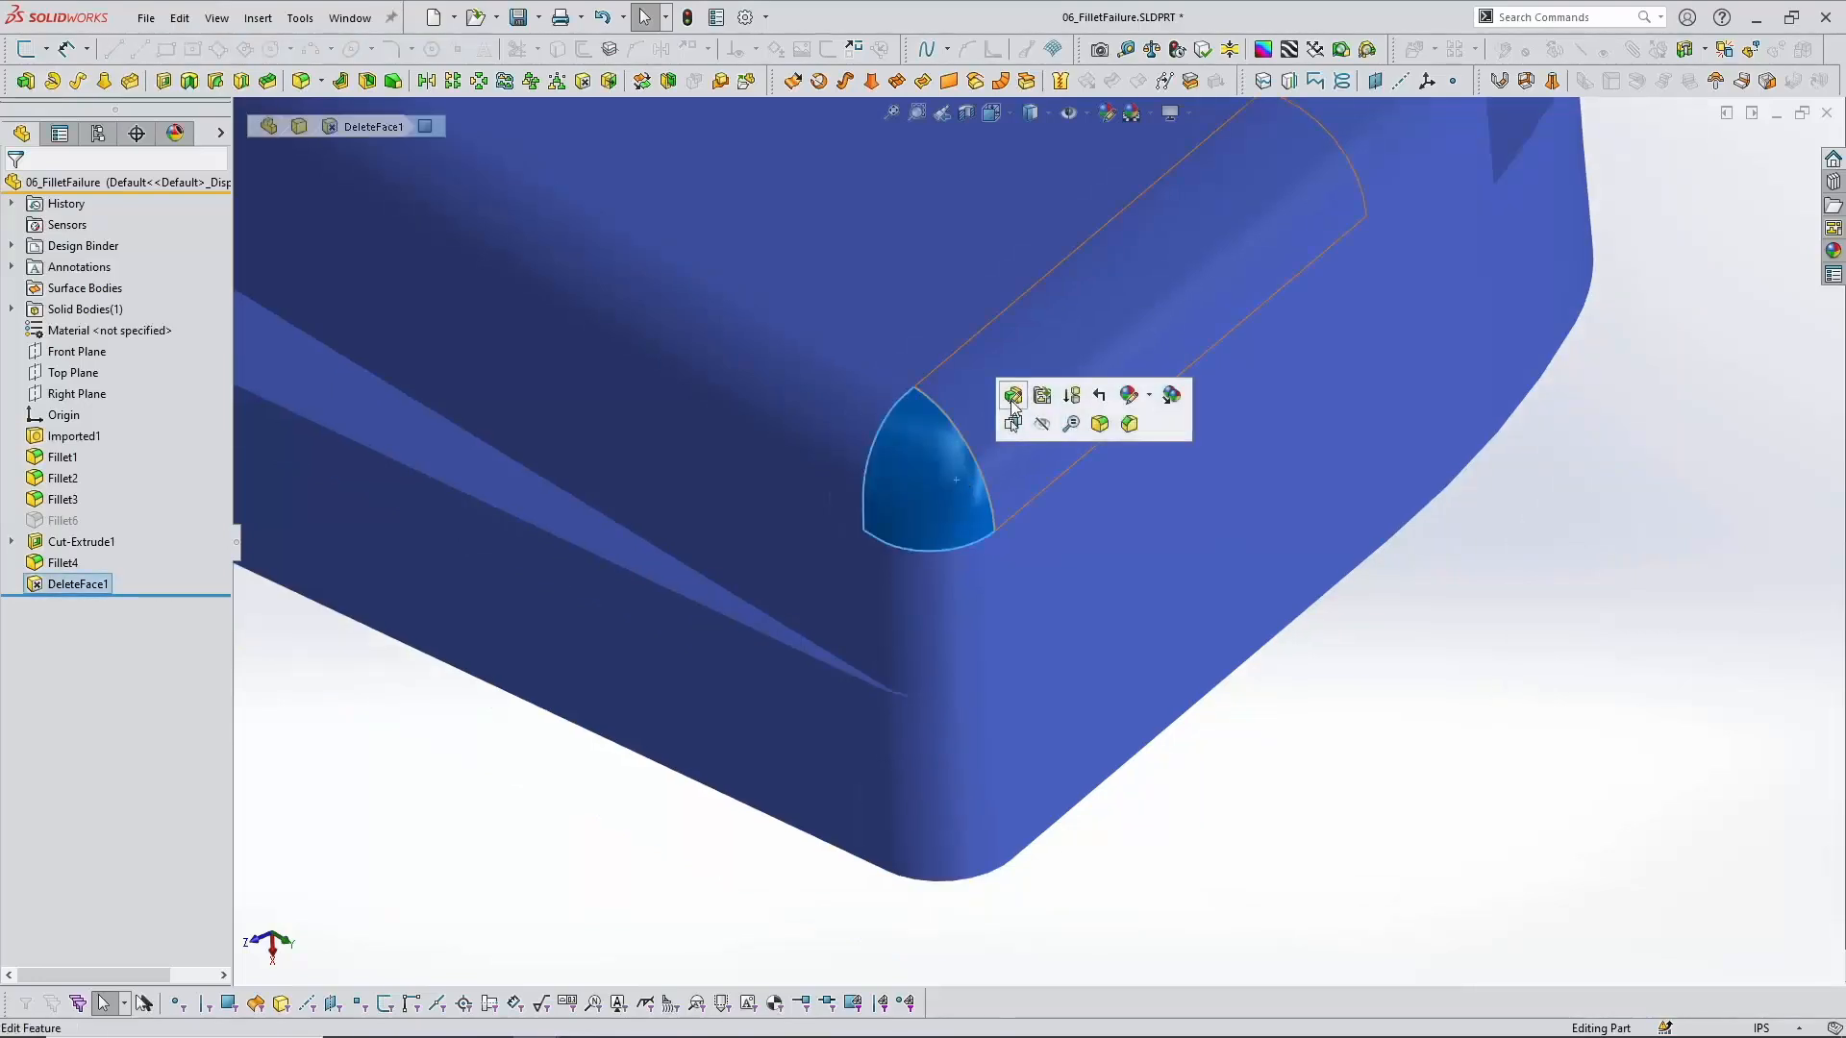
{"action": "left_click", "coordinate": [1012, 408]}
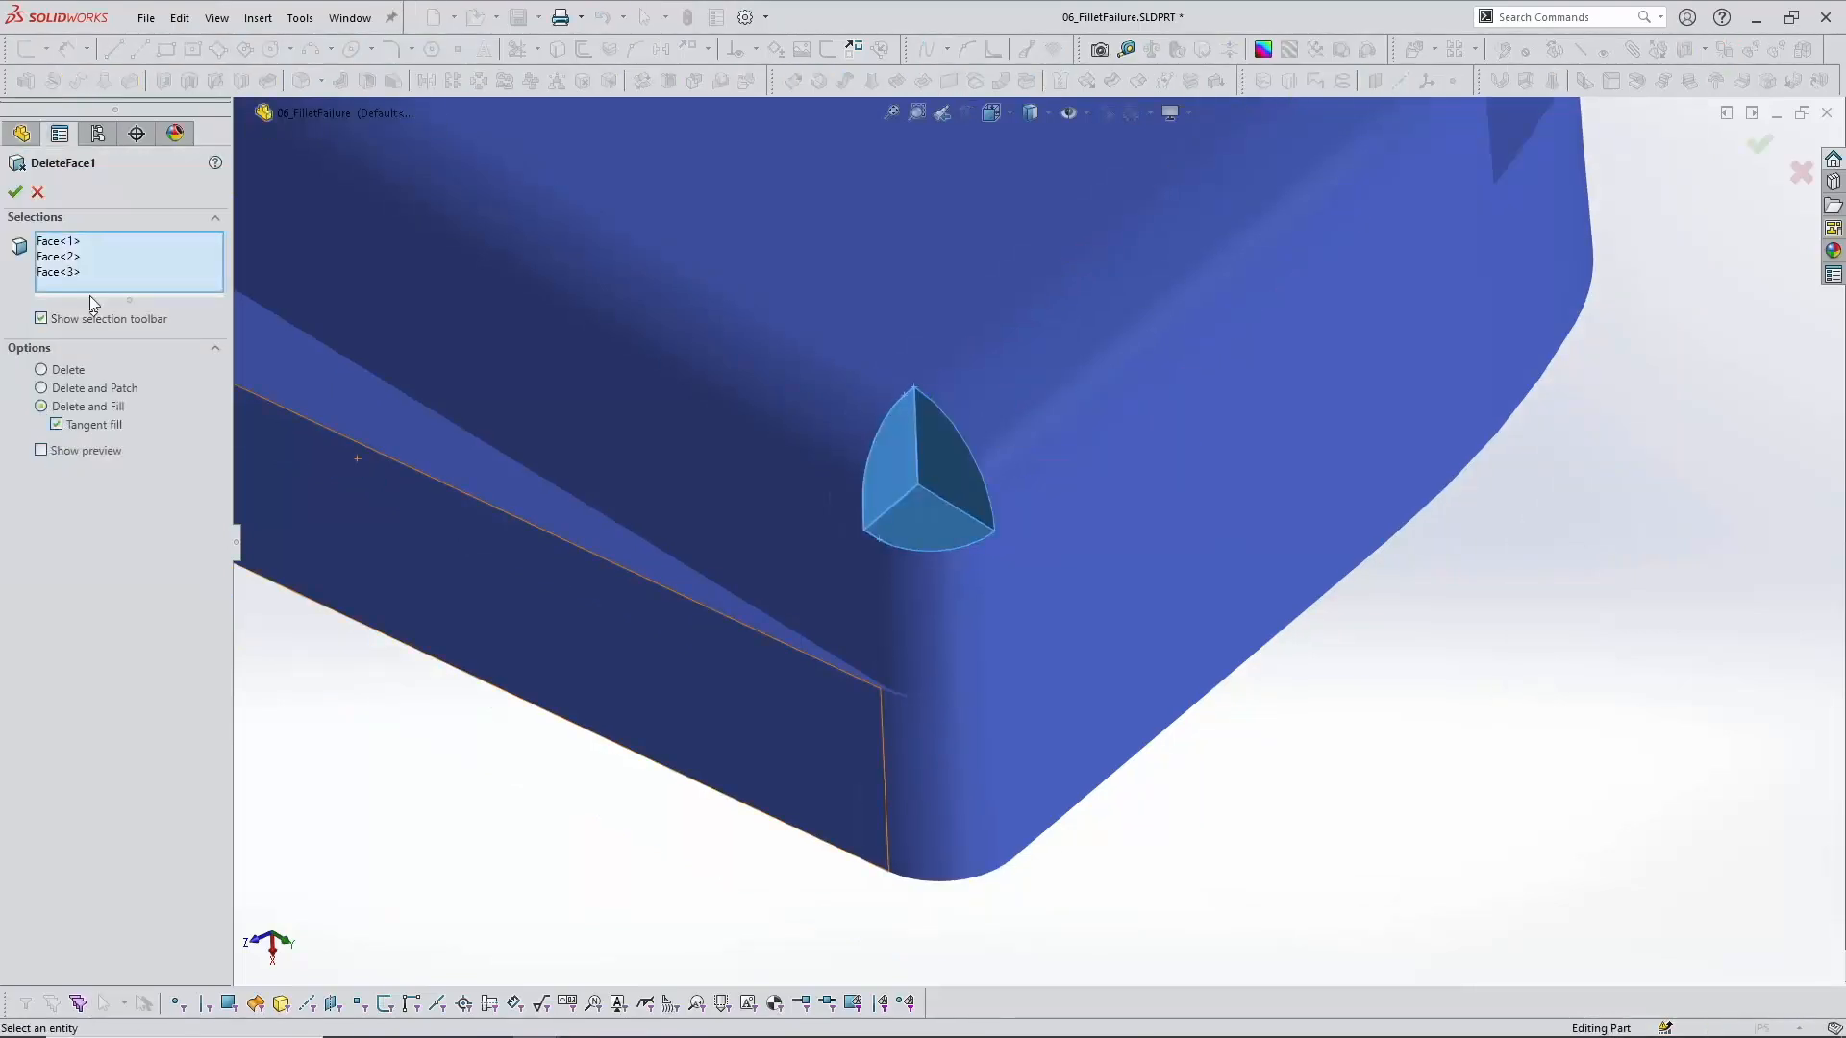
{"action": "left_click", "coordinate": [16, 192]}
Step: Restore the Shaded With Edges display of the whole part
{"action": "scroll", "coordinate": [1142, 454], "scroll_direction": "up", "scroll_amount": 3}
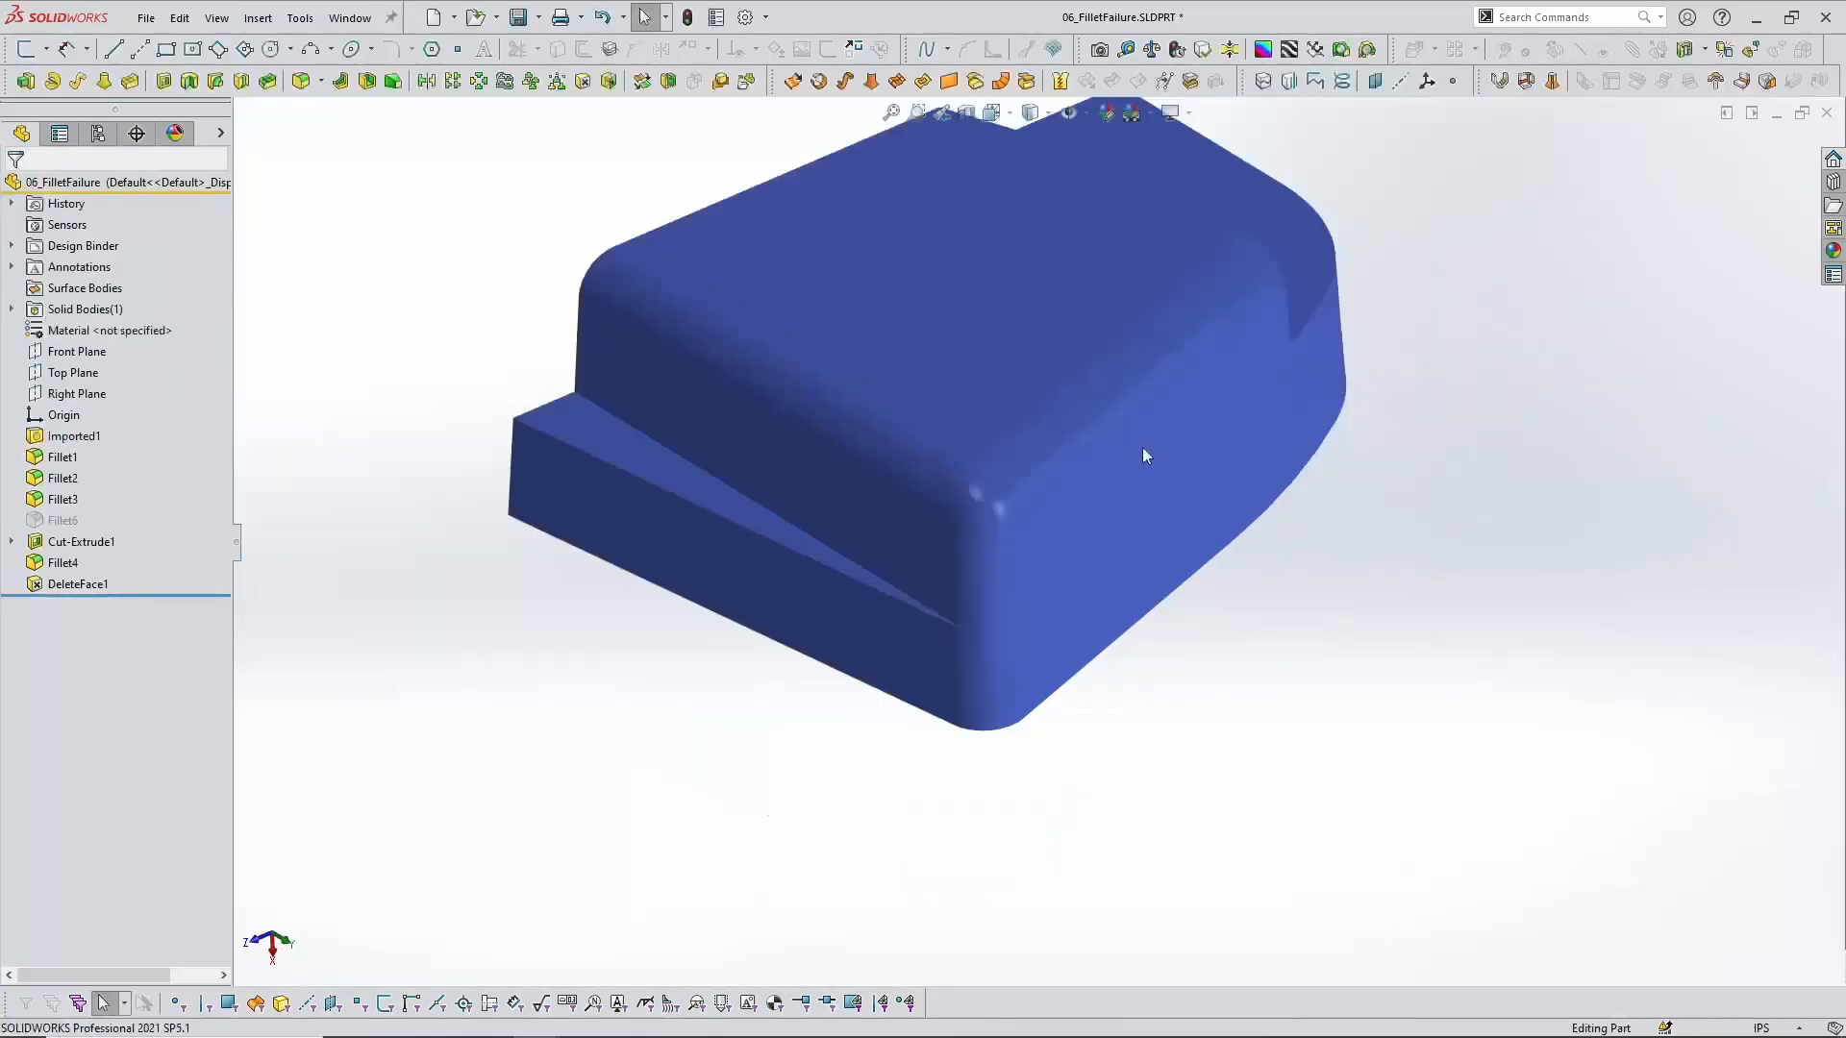
{"action": "left_click", "coordinate": [1038, 117]}
{"action": "left_click", "coordinate": [1031, 144]}
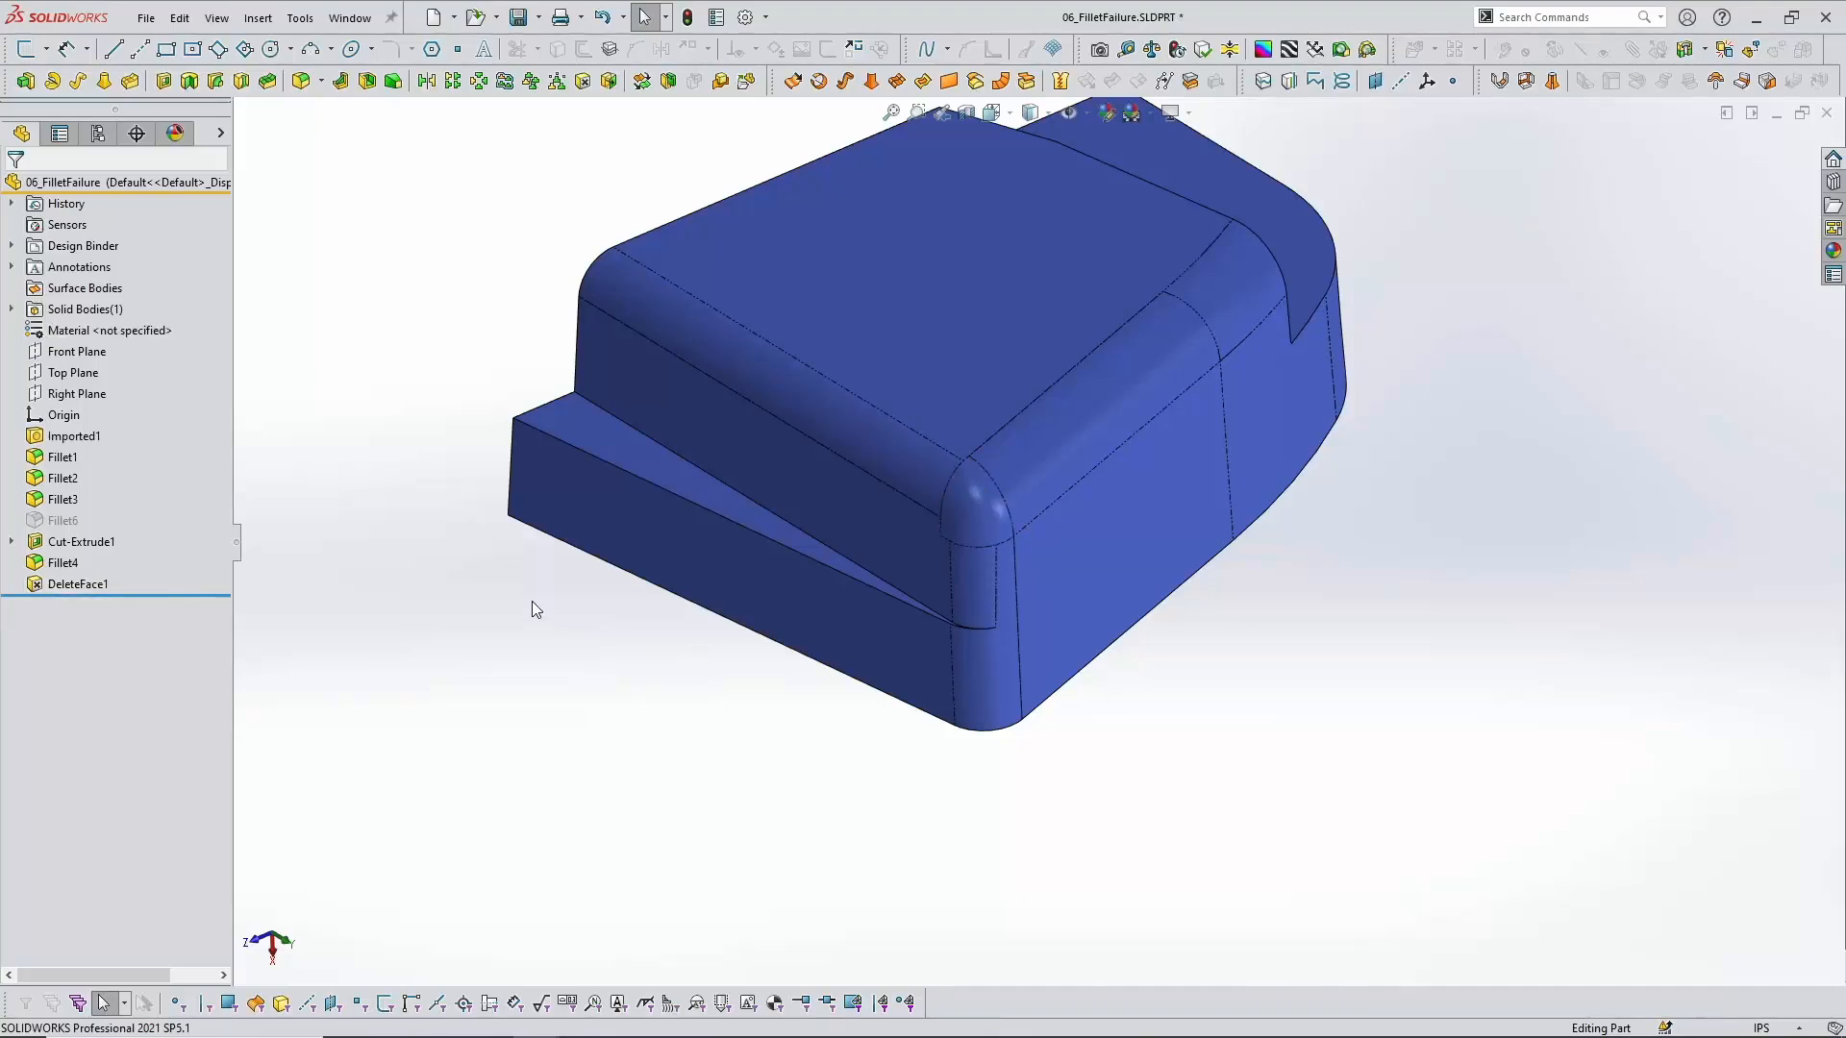
Step: Switch to the part 07_FilletReorder.SLDPRT and roll its model back to just after Imported1
{"action": "left_click", "coordinate": [353, 18]}
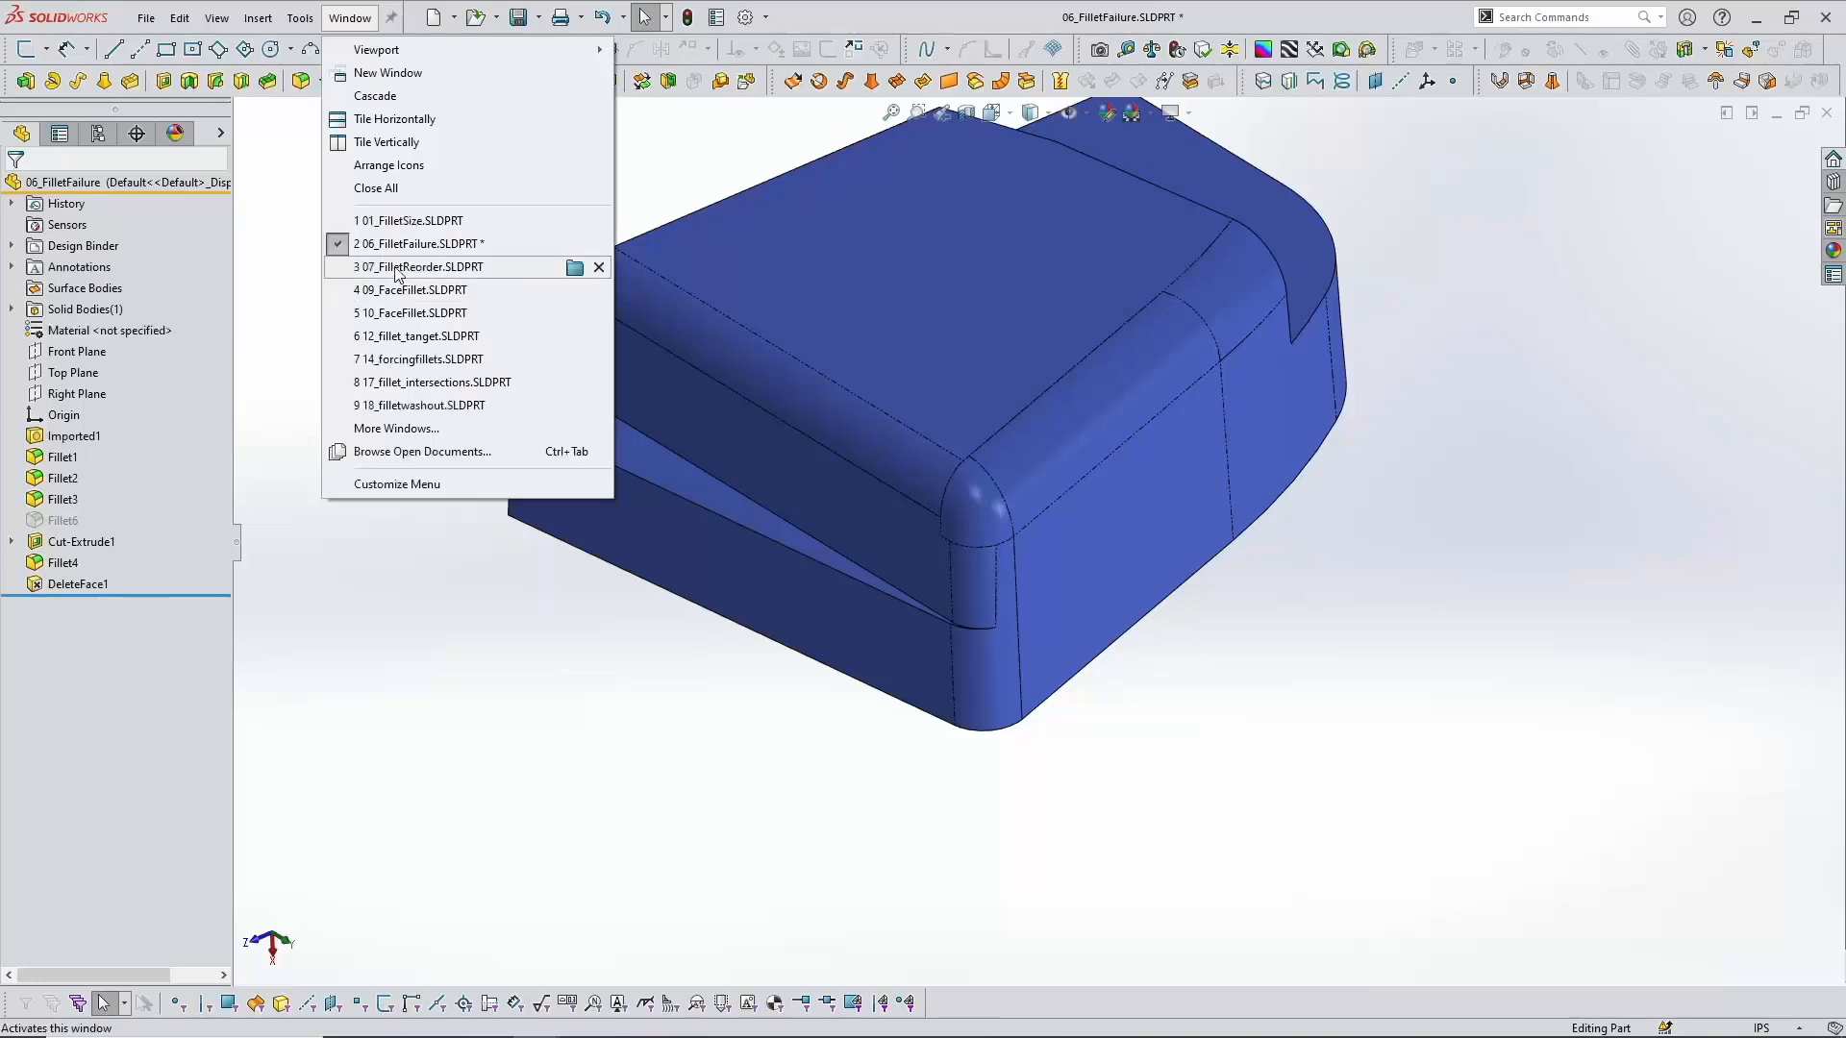
{"action": "left_click", "coordinate": [398, 269]}
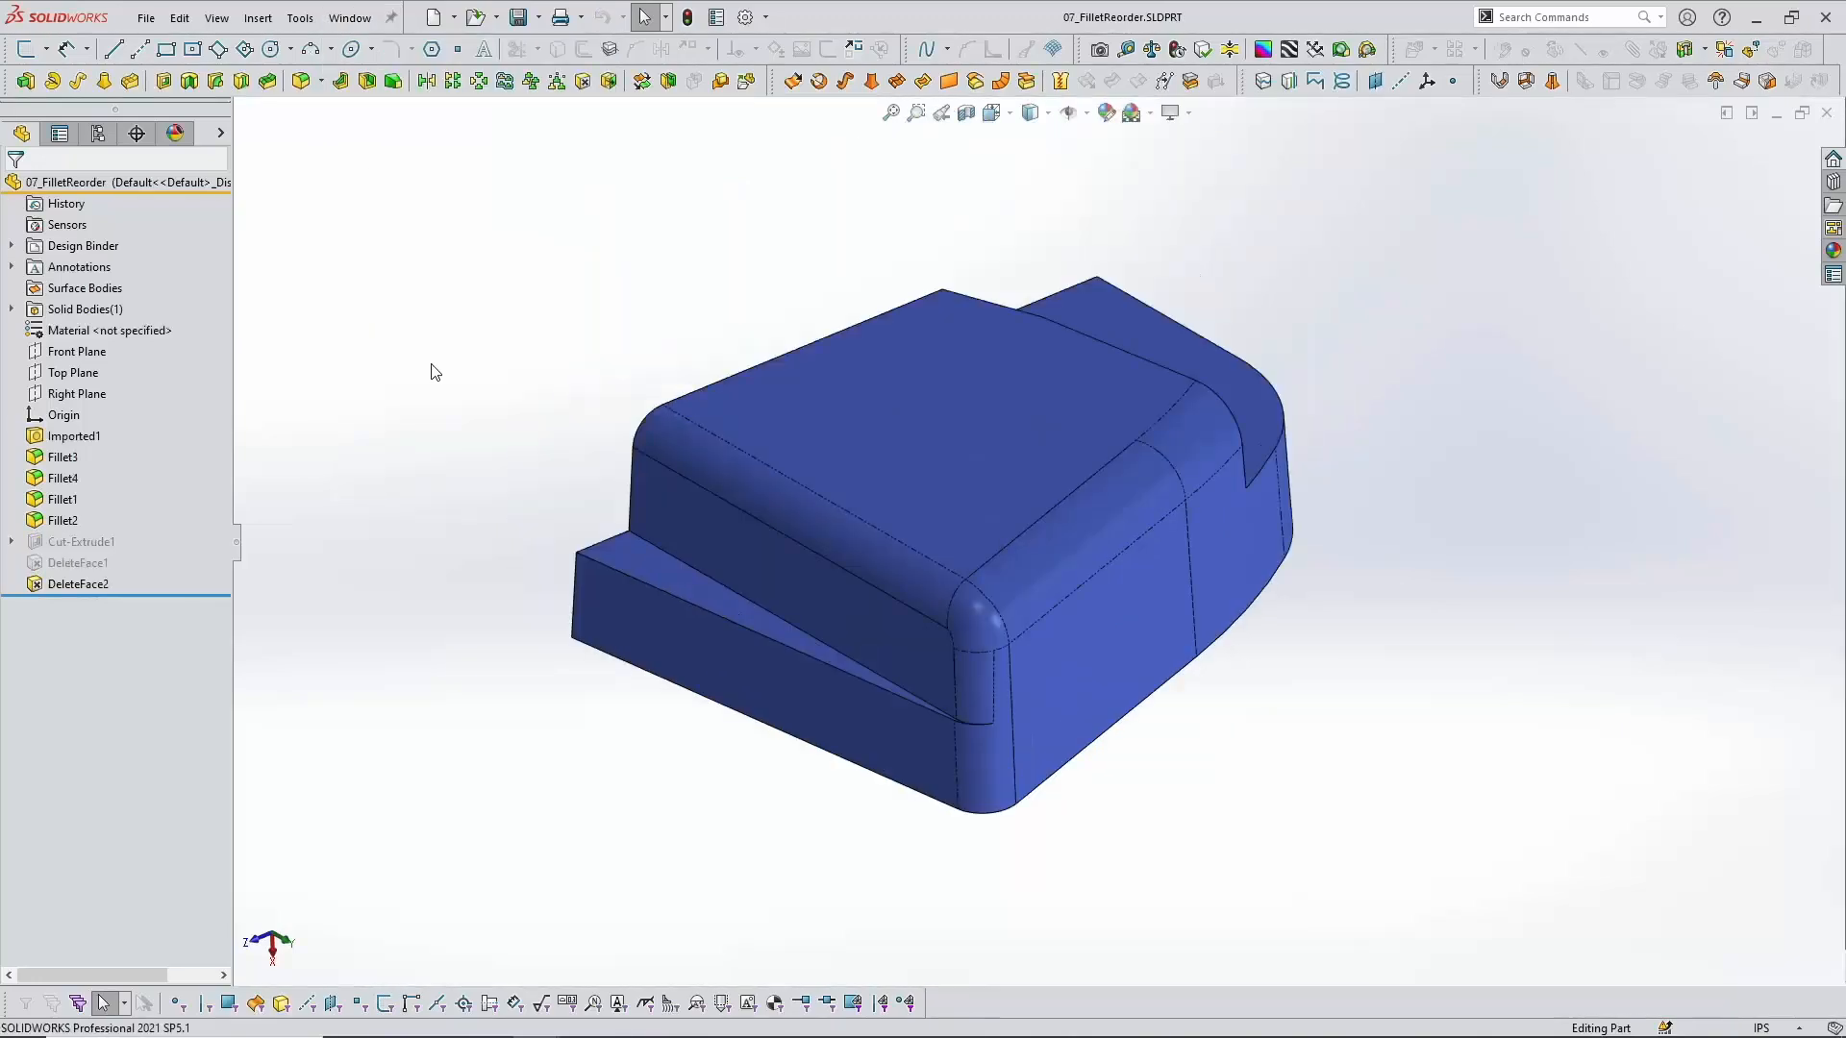
{"action": "left_click_drag", "start_coordinate": [153, 596], "coordinate": [195, 448]}
{"action": "middle_click_drag", "start_coordinate": [493, 523], "coordinate": [453, 488], "text": "ctrl"}
{"action": "scroll", "coordinate": [453, 483], "scroll_direction": "down", "scroll_amount": 1}
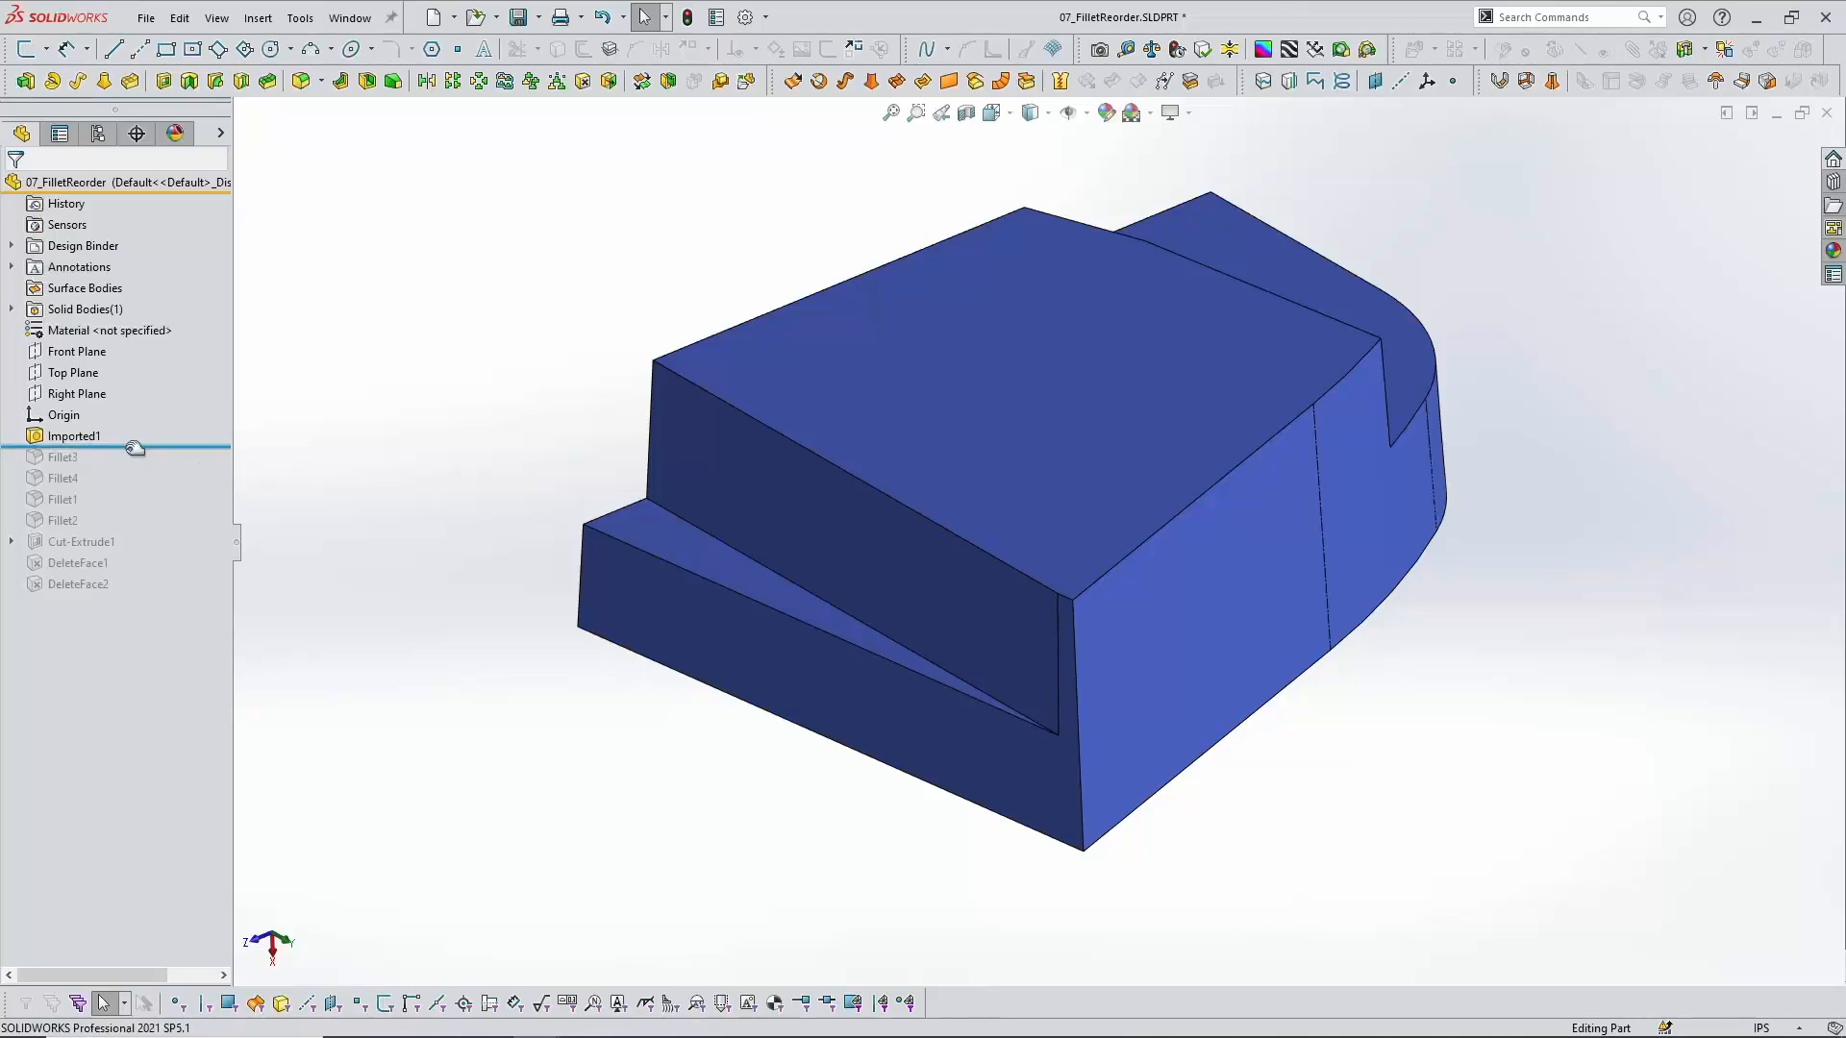
Step: Roll the model forward past Fillet3 and Fillet4 and inspect the Fillet3 face near the corner
{"action": "left_click_drag", "start_coordinate": [135, 448], "coordinate": [125, 488]}
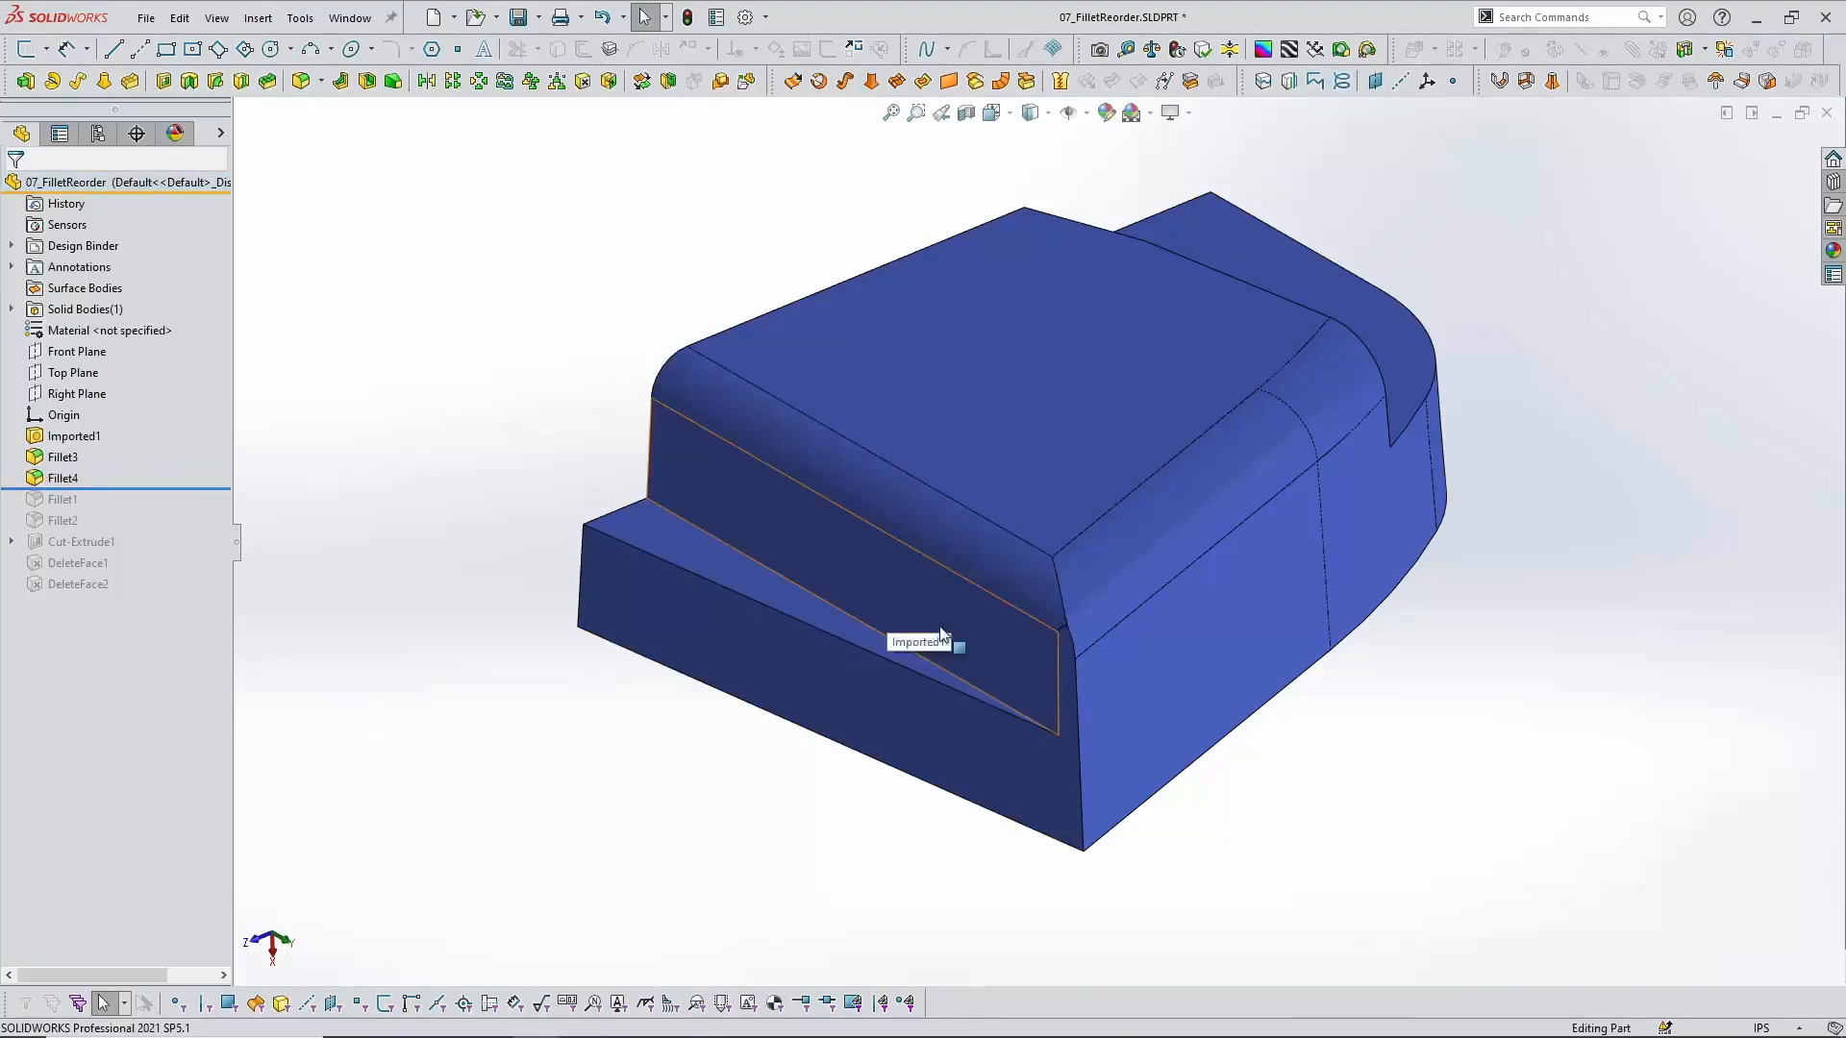
{"action": "scroll", "coordinate": [1105, 673], "scroll_direction": "down", "scroll_amount": 3}
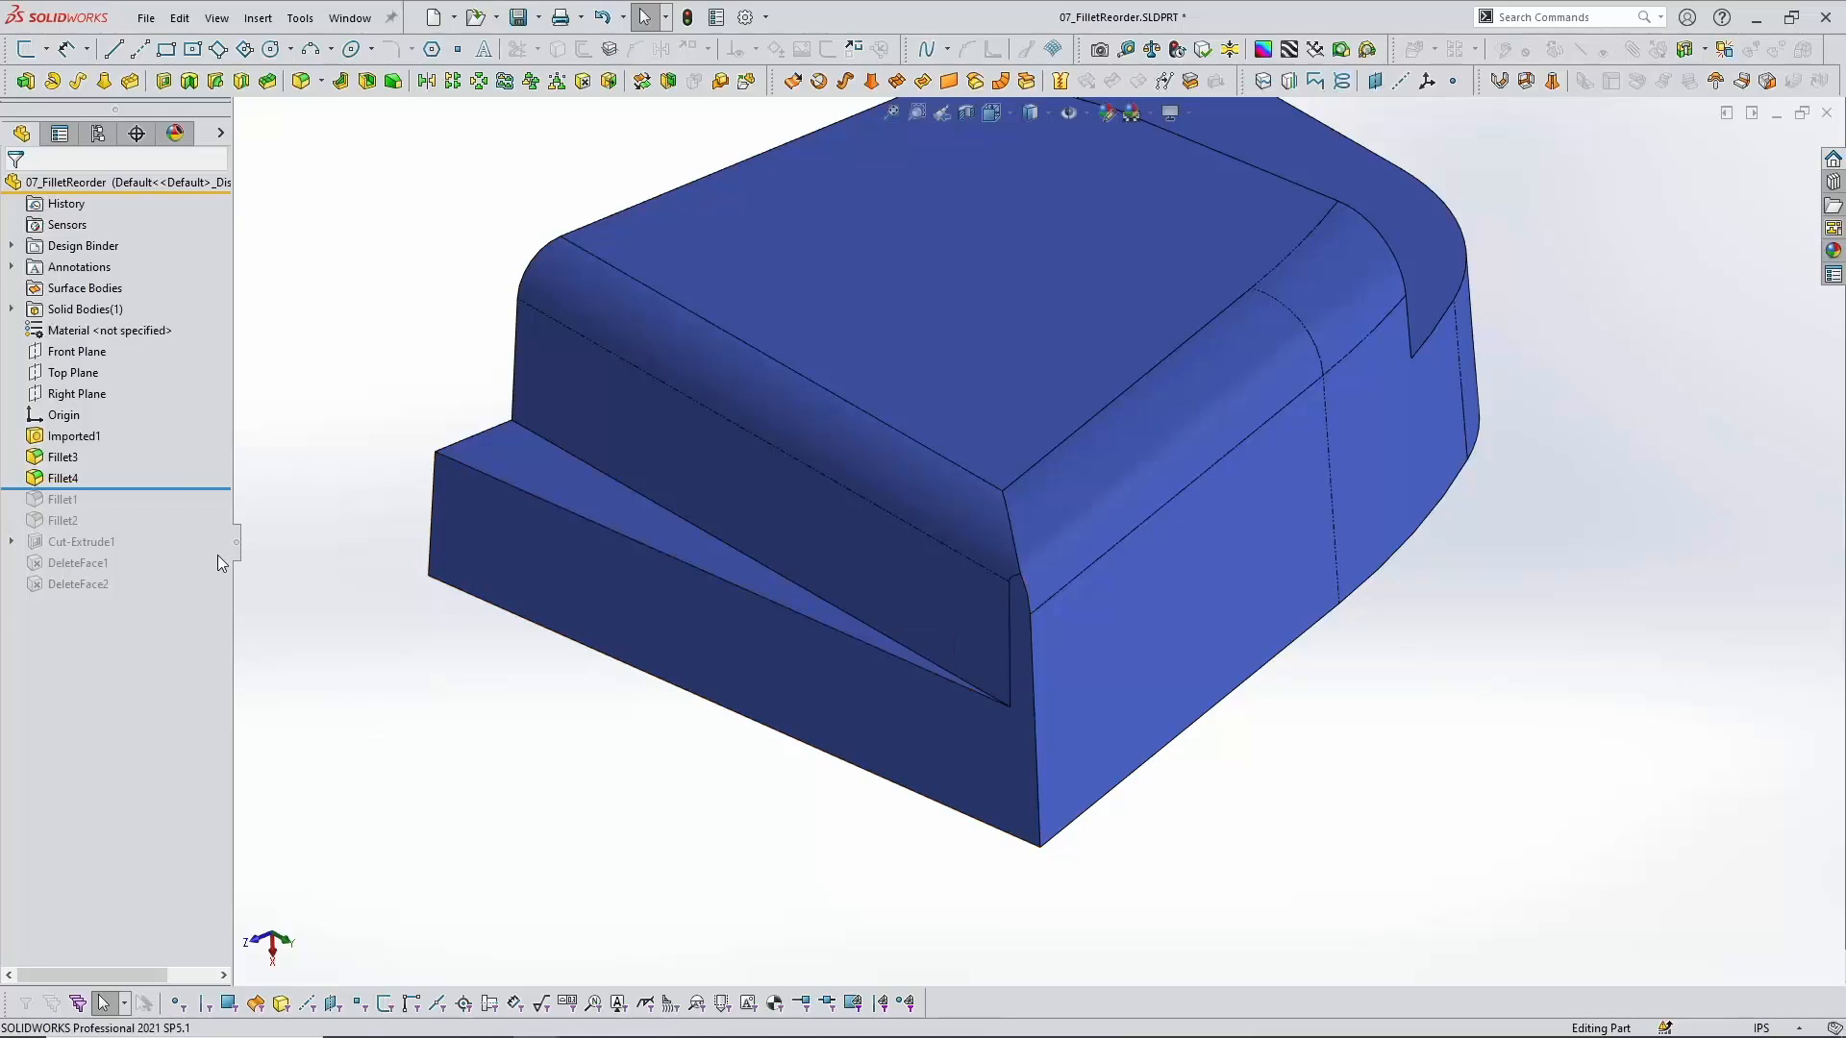
{"action": "scroll", "coordinate": [571, 620], "scroll_direction": "up", "scroll_amount": 1}
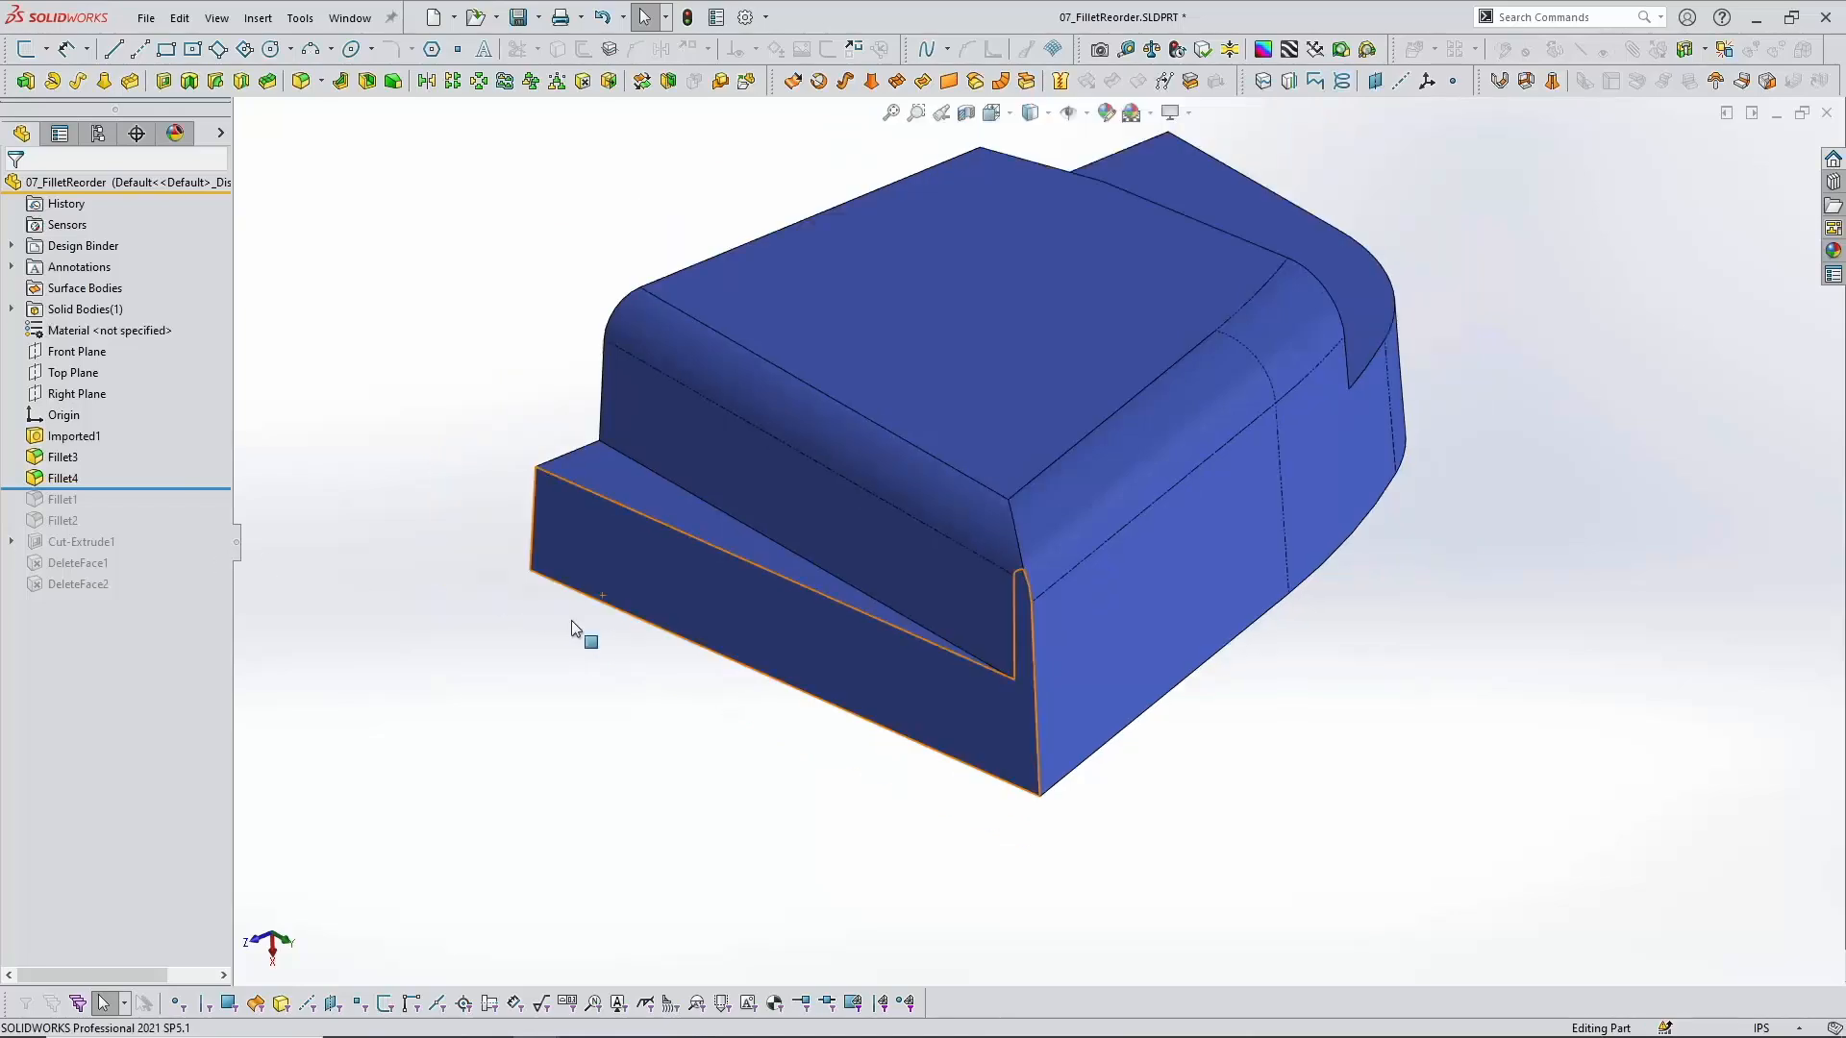
{"action": "left_click", "coordinate": [1156, 465]}
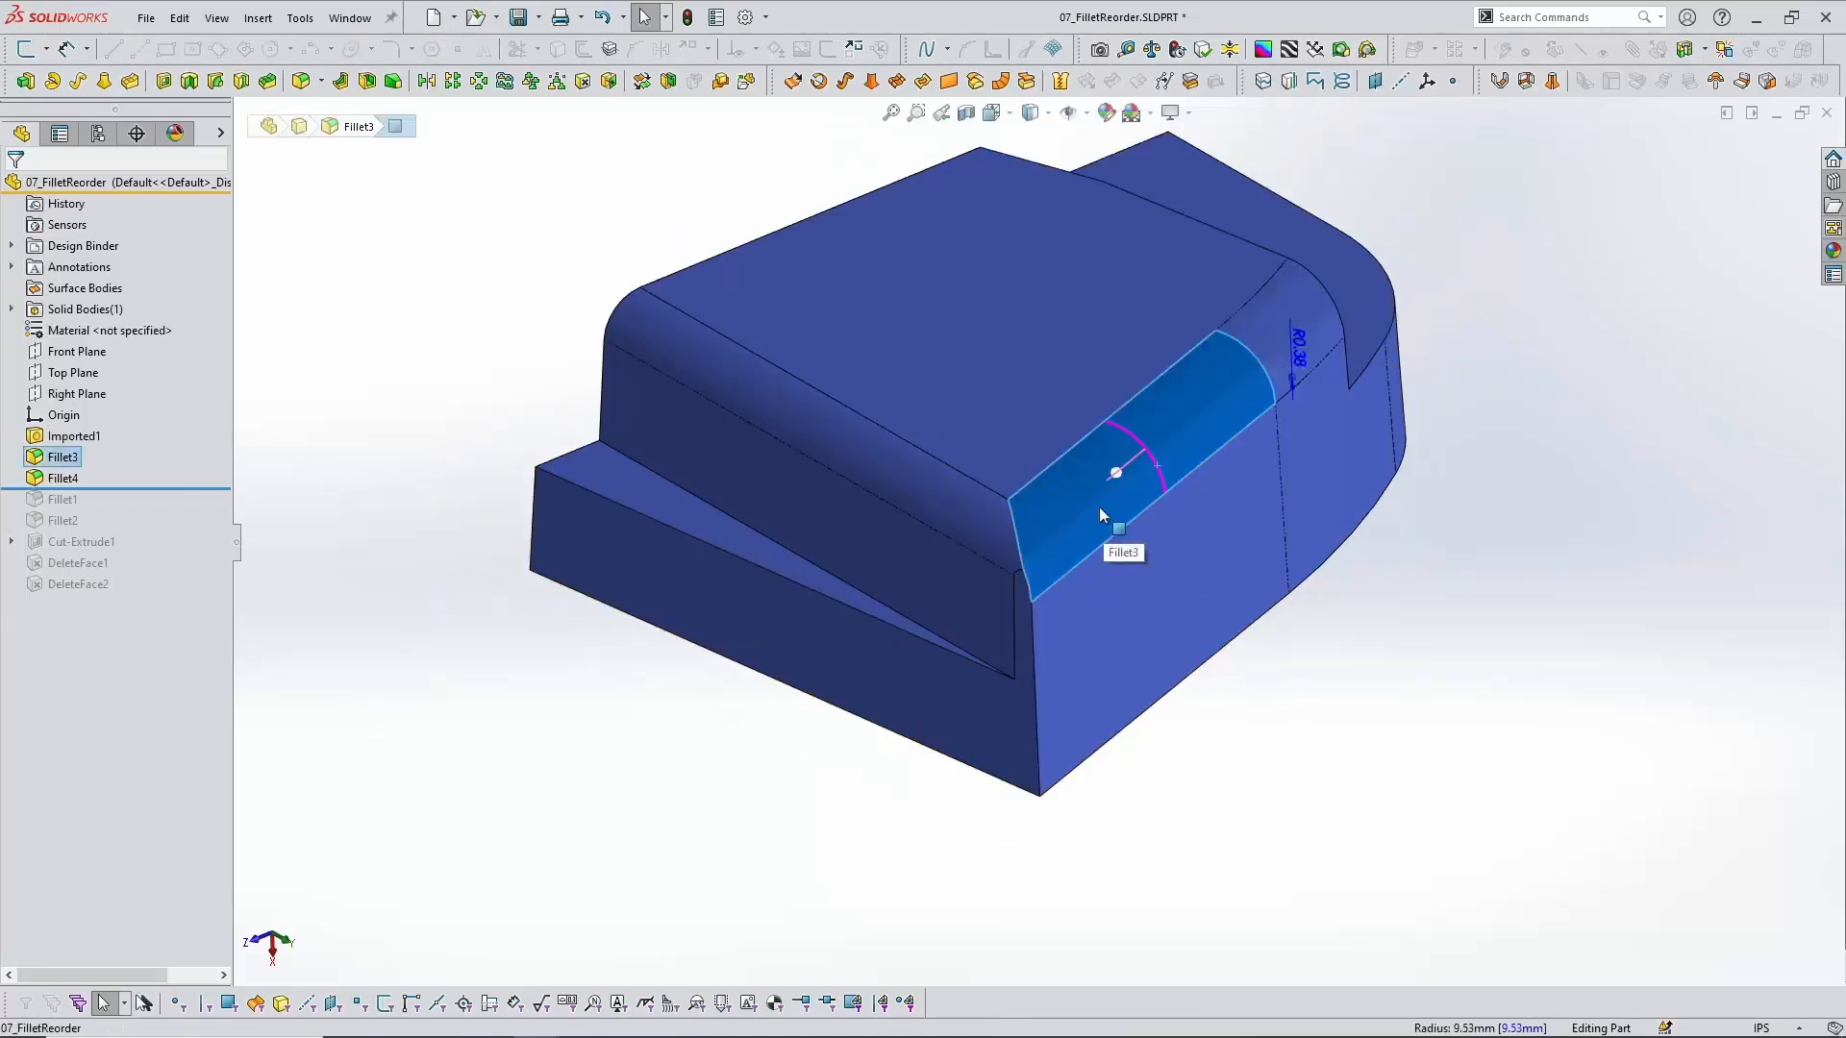
Step: Inspect the Fillet4 face, roll the model forward past Fillet1 and Fillet2, and highlight Fillet2 at the corner
{"action": "left_click", "coordinate": [817, 451]}
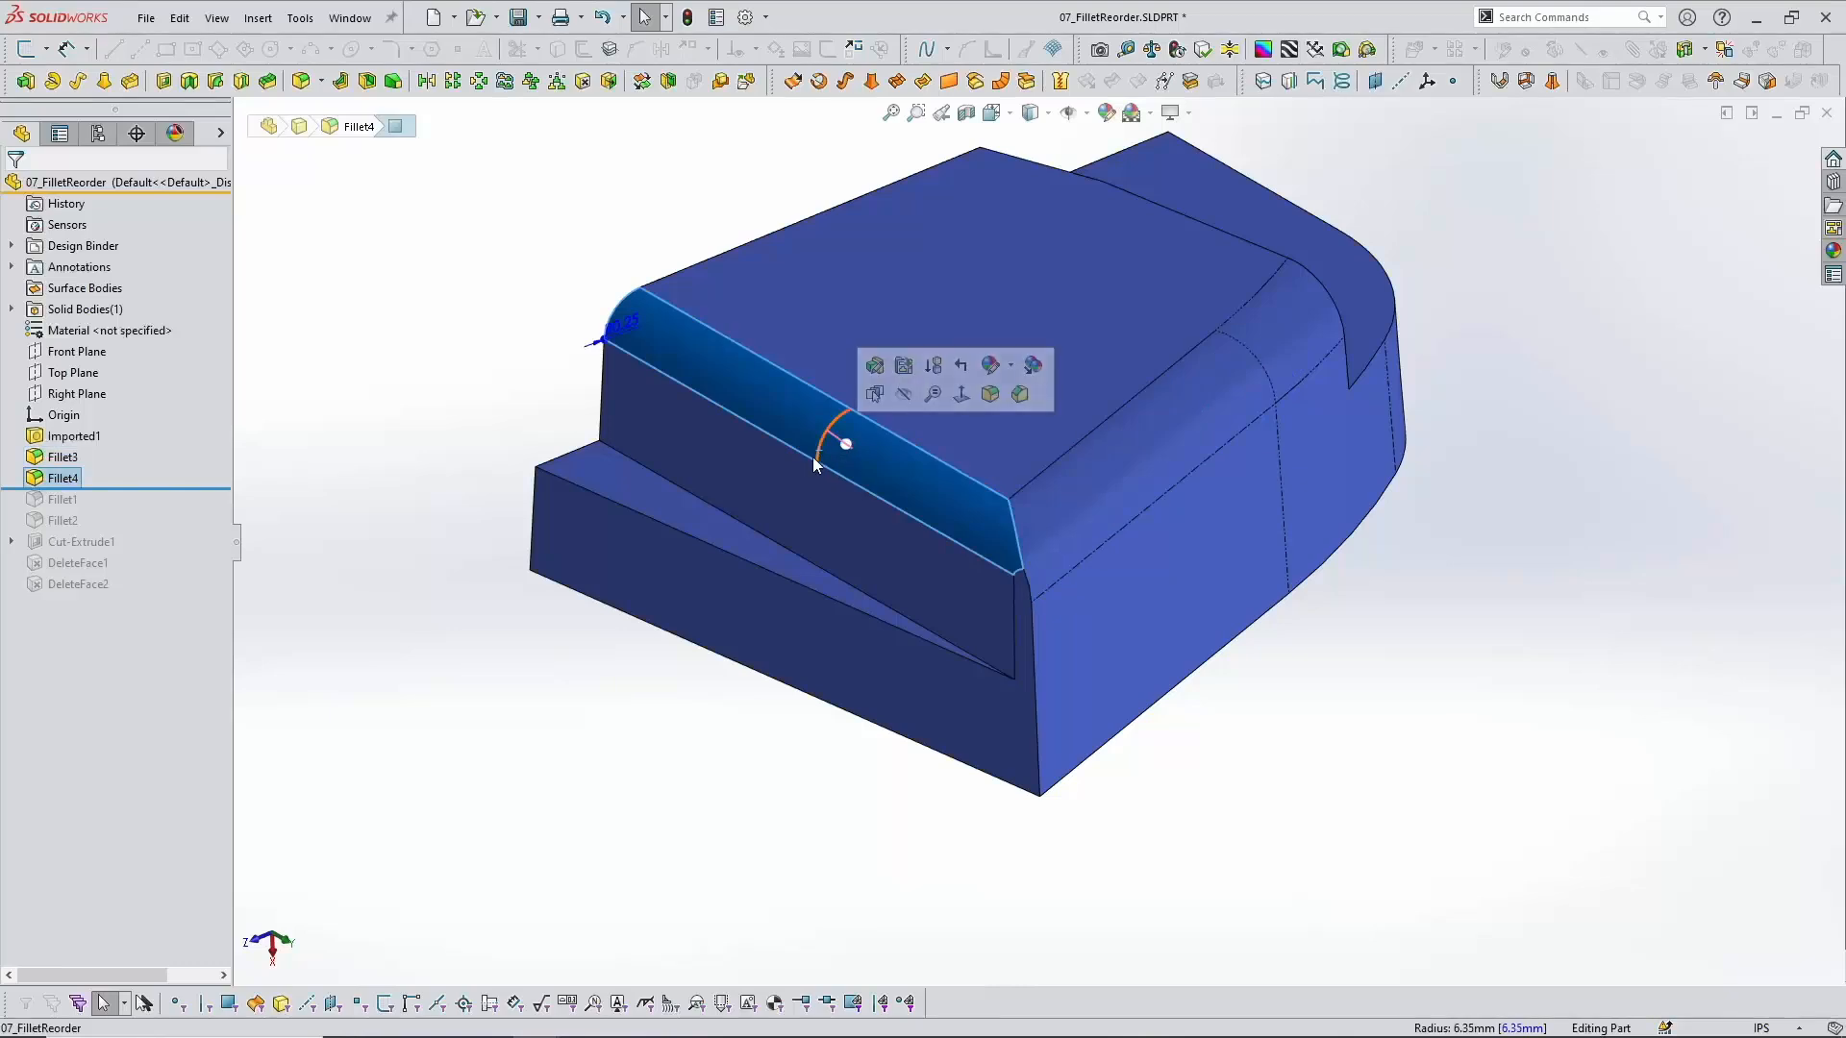
{"action": "left_click_drag", "start_coordinate": [96, 489], "coordinate": [61, 520]}
{"action": "left_click", "coordinate": [61, 522]}
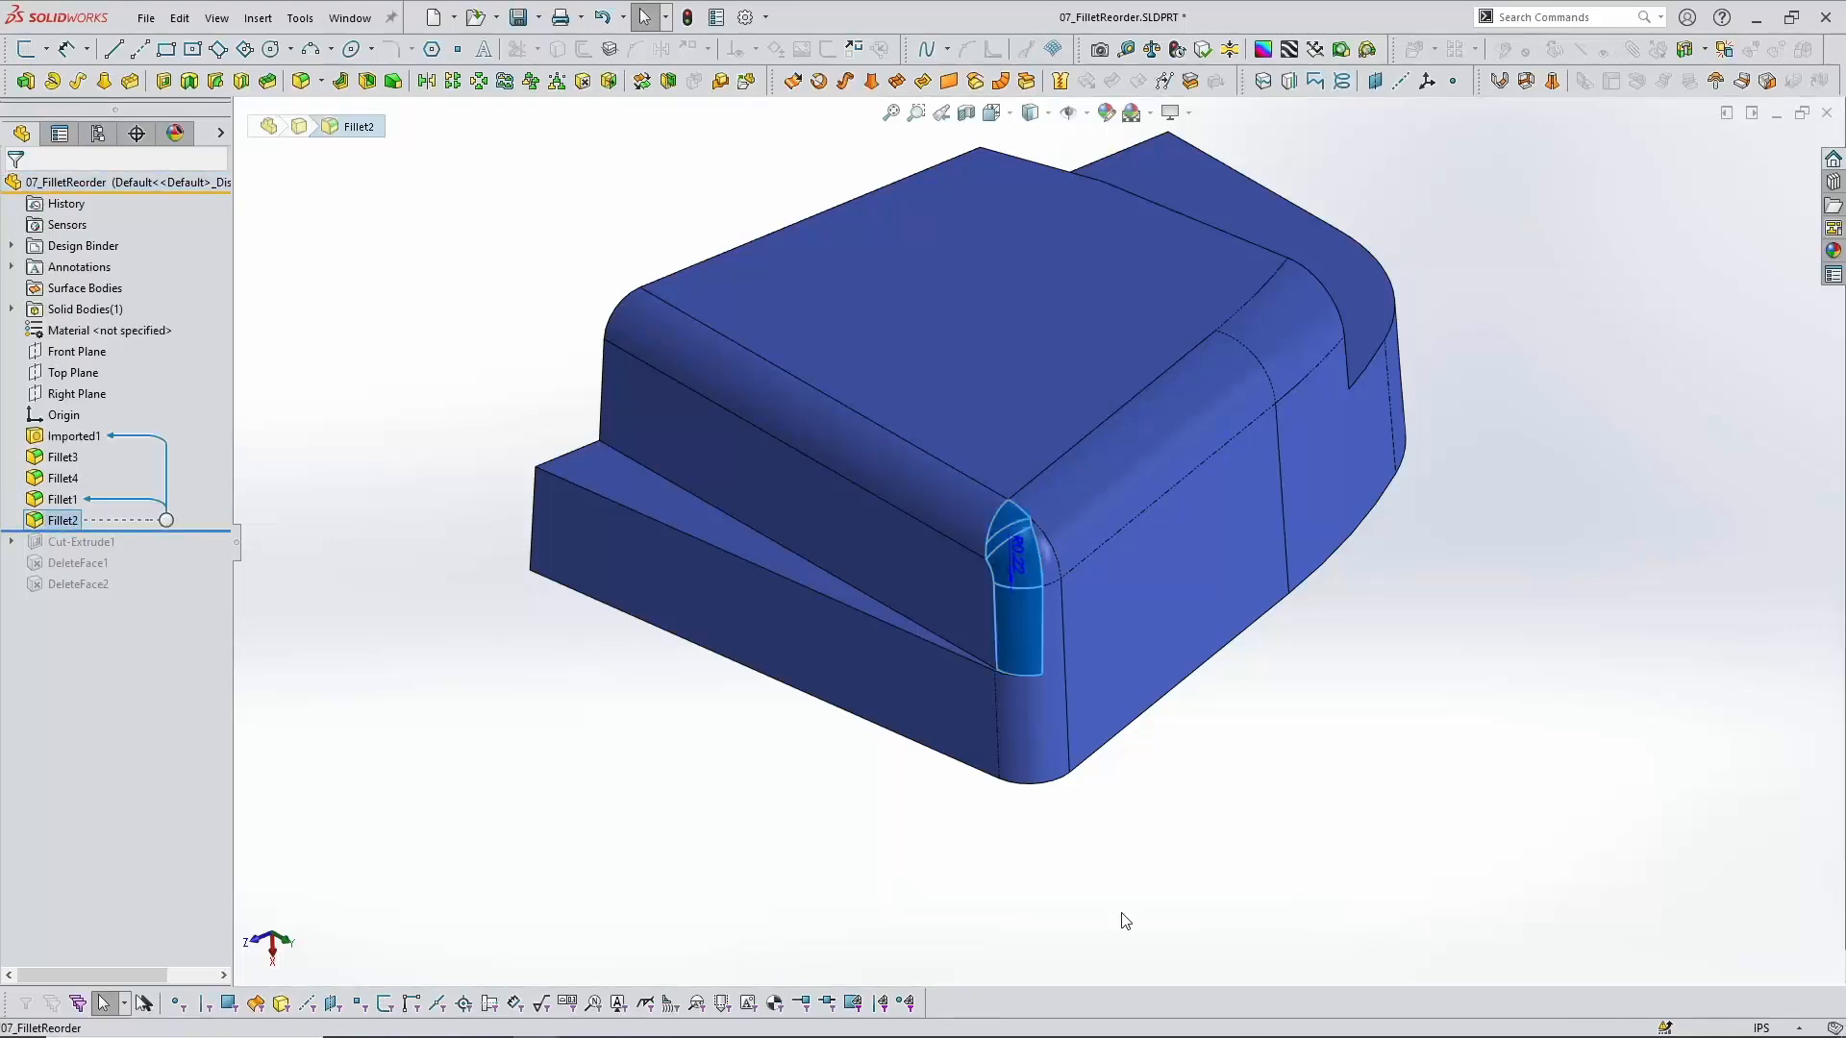
{"action": "scroll", "coordinate": [1122, 919], "scroll_direction": "down", "scroll_amount": 1}
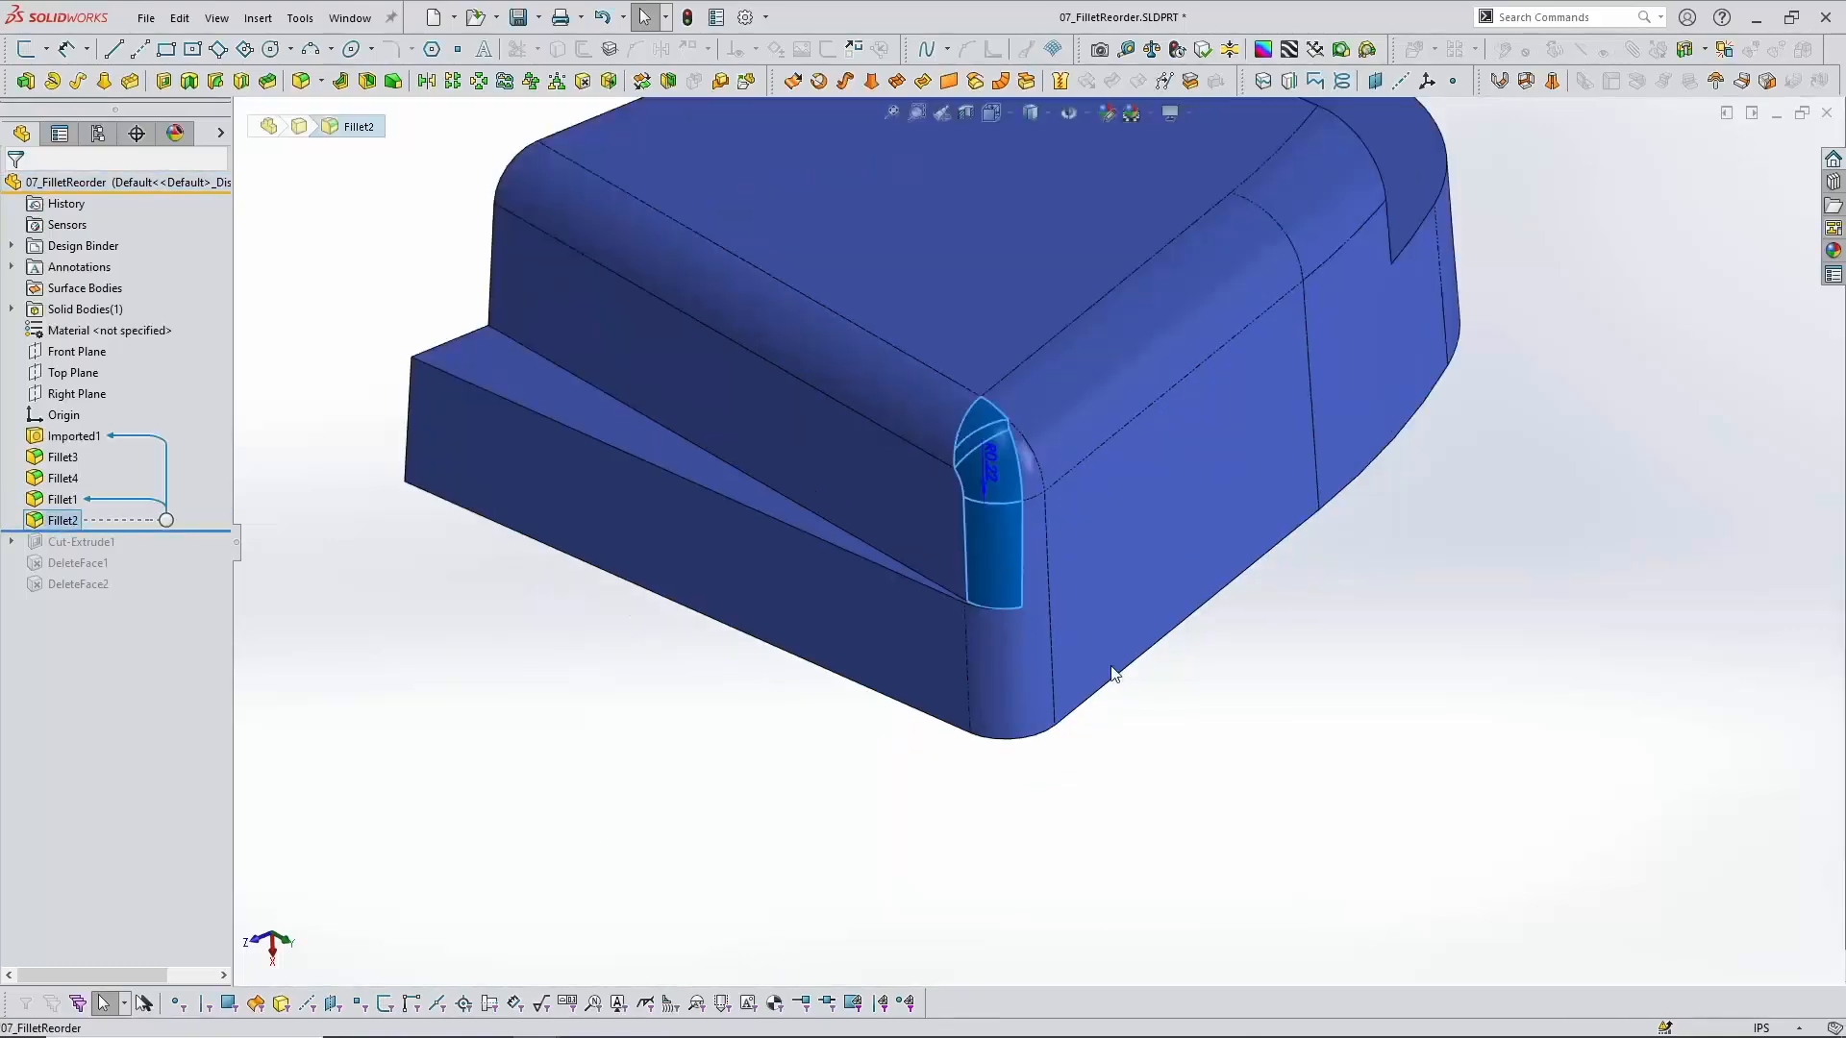
Step: Open the definition of Fillet2 to review its edge and radius, and cancel the edit
{"action": "right_click", "coordinate": [64, 526]}
{"action": "left_click", "coordinate": [78, 460]}
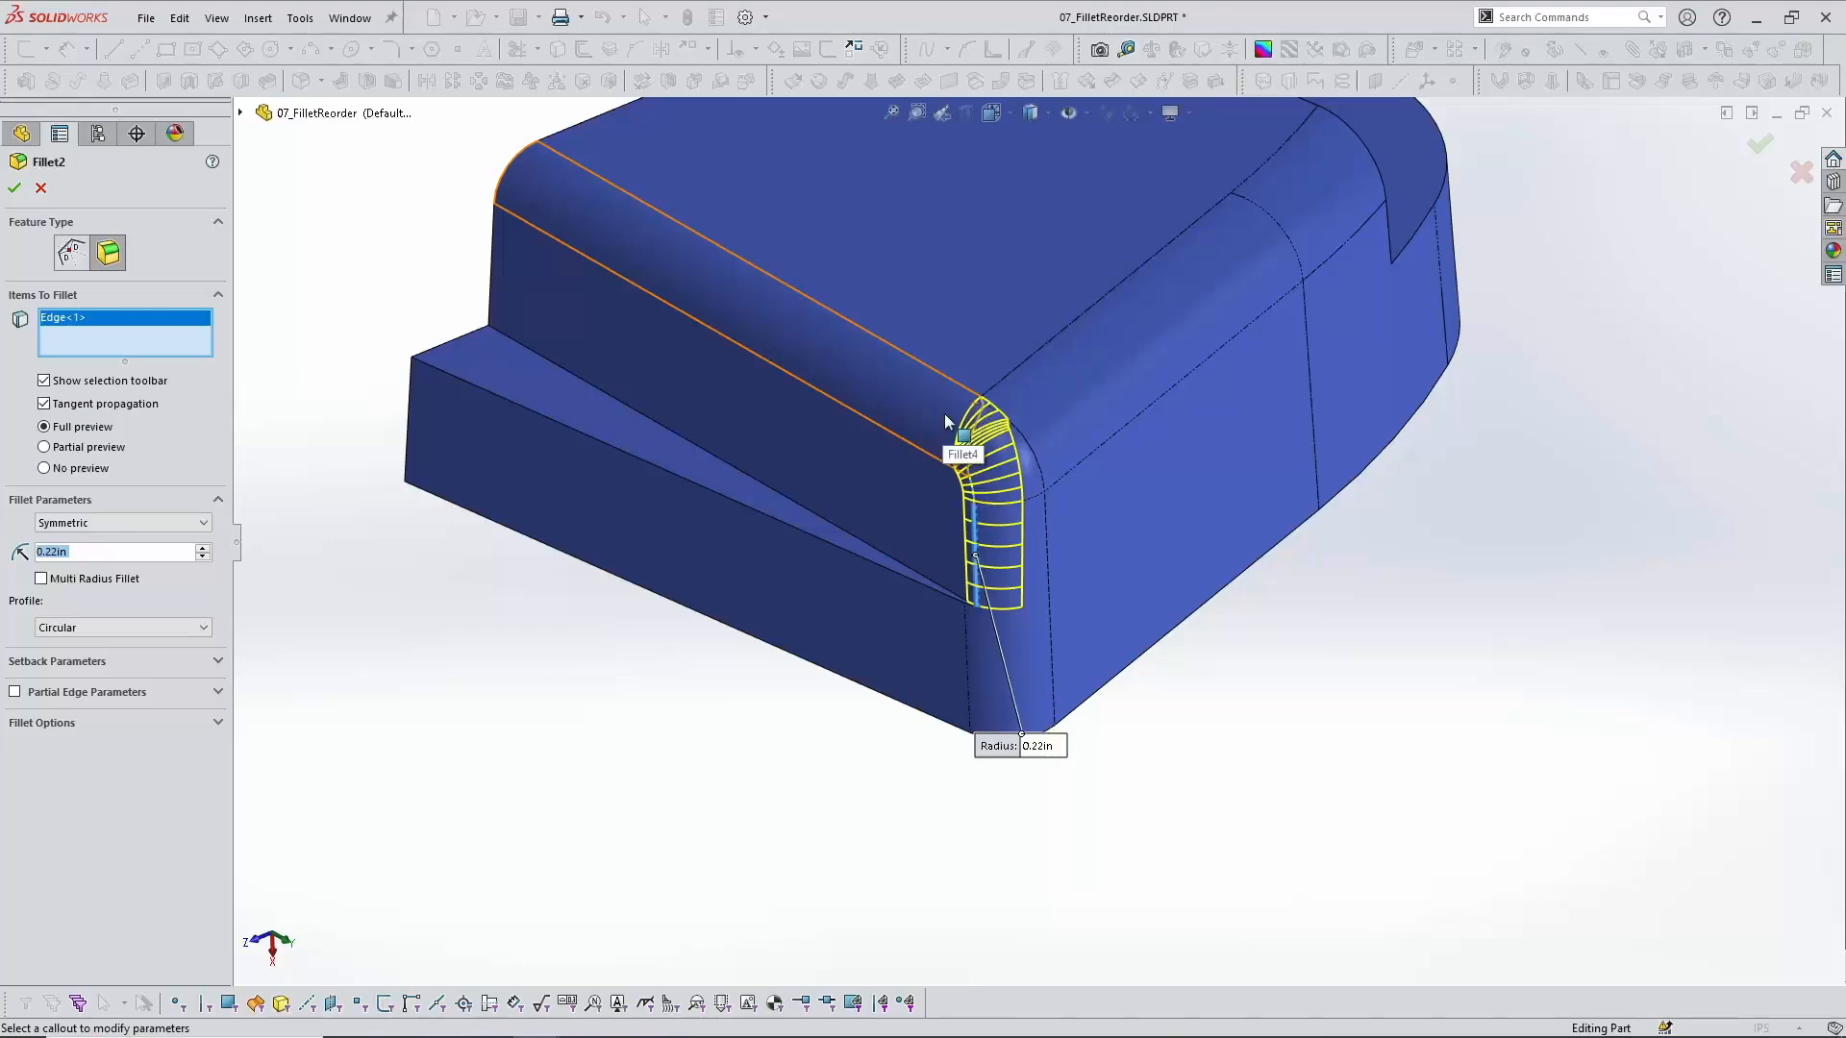
{"action": "left_click", "coordinate": [38, 189]}
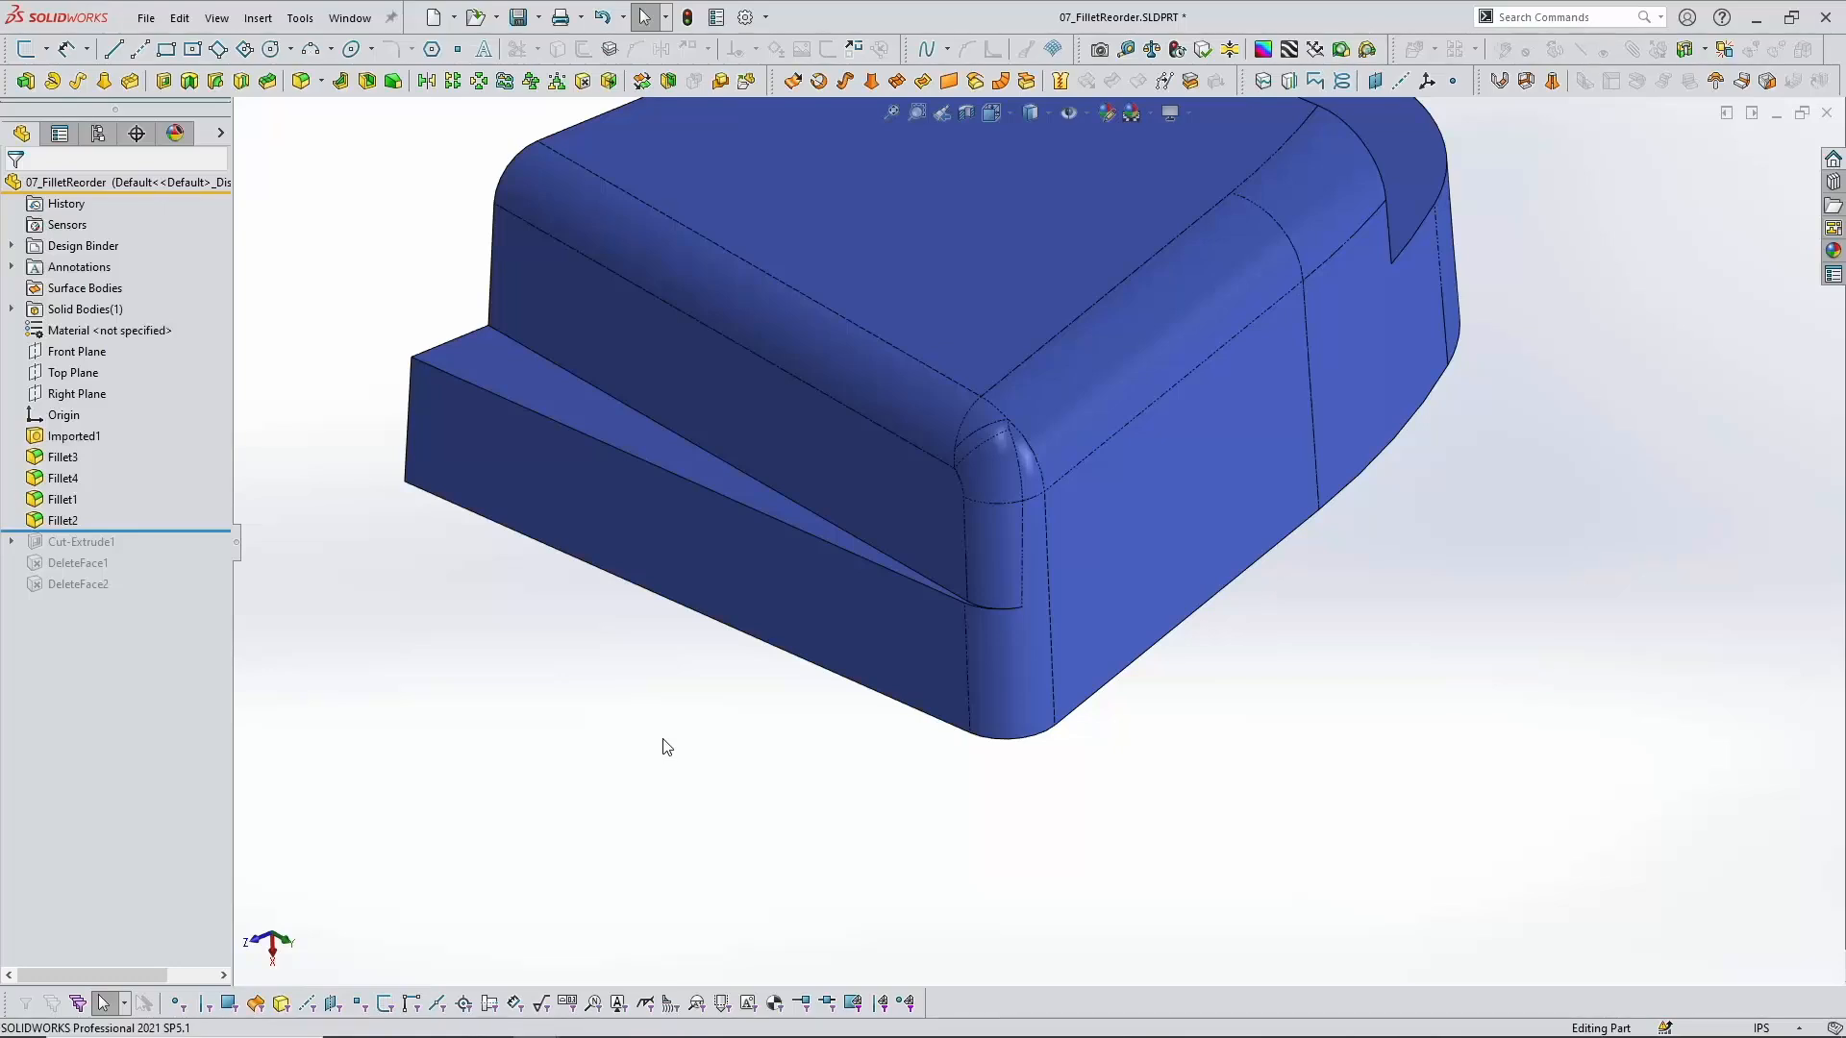
Step: Examine the sliver faces at the filleted corner and roll the model forward to the end, past DeleteFace2
{"action": "scroll", "coordinate": [542, 690], "scroll_direction": "up", "scroll_amount": 1}
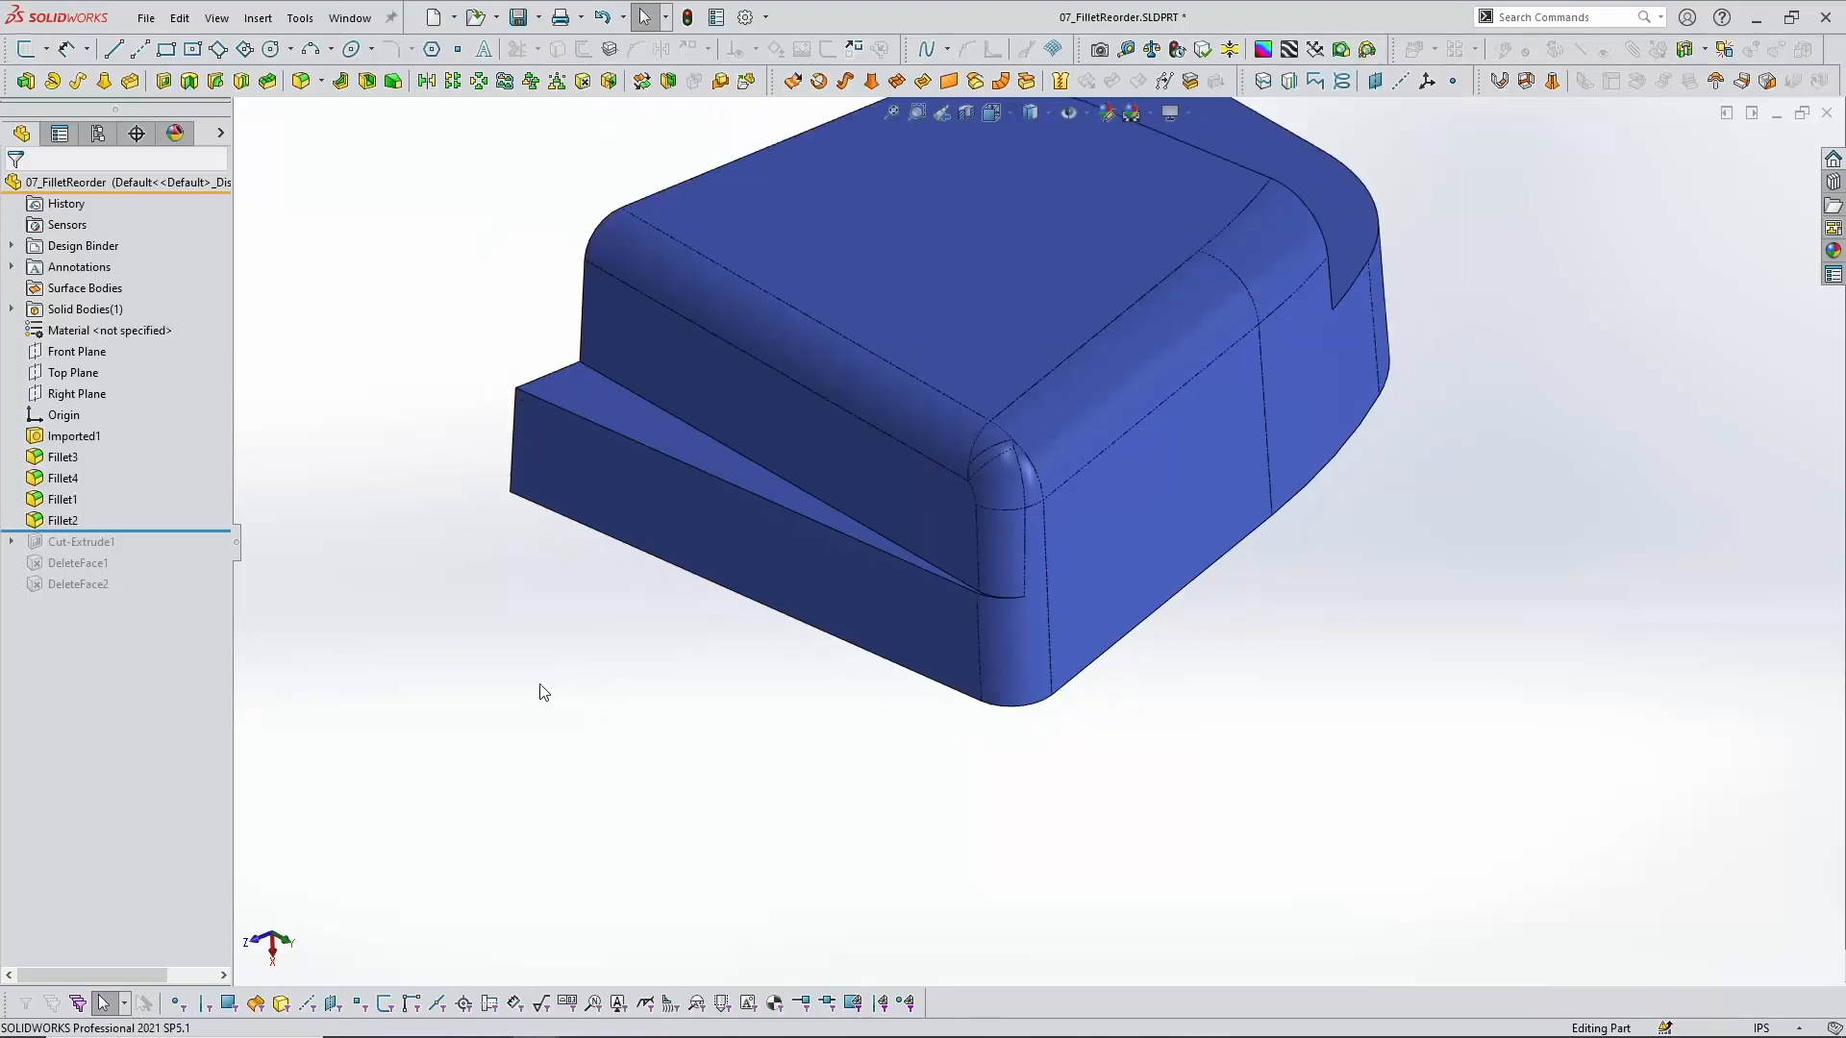
{"action": "scroll", "coordinate": [1101, 471], "scroll_direction": "down", "scroll_amount": 1}
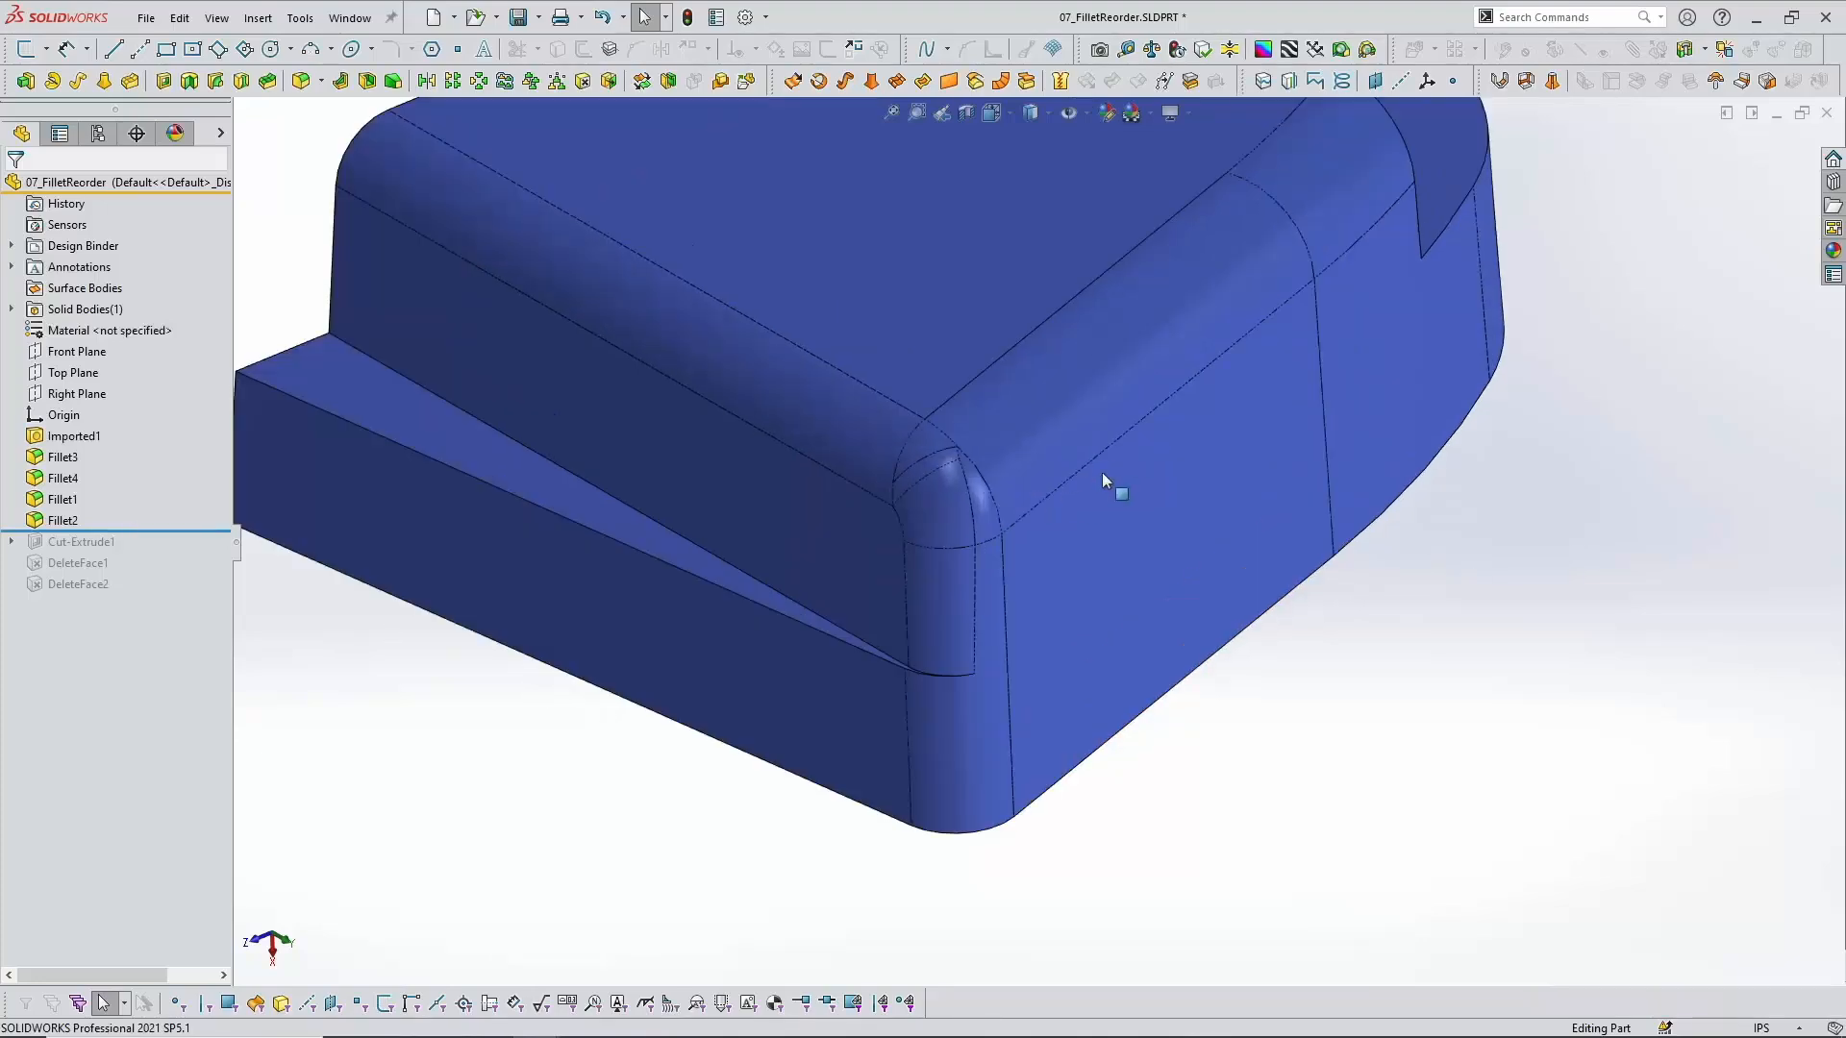
{"action": "scroll", "coordinate": [987, 496], "scroll_direction": "down", "scroll_amount": 1}
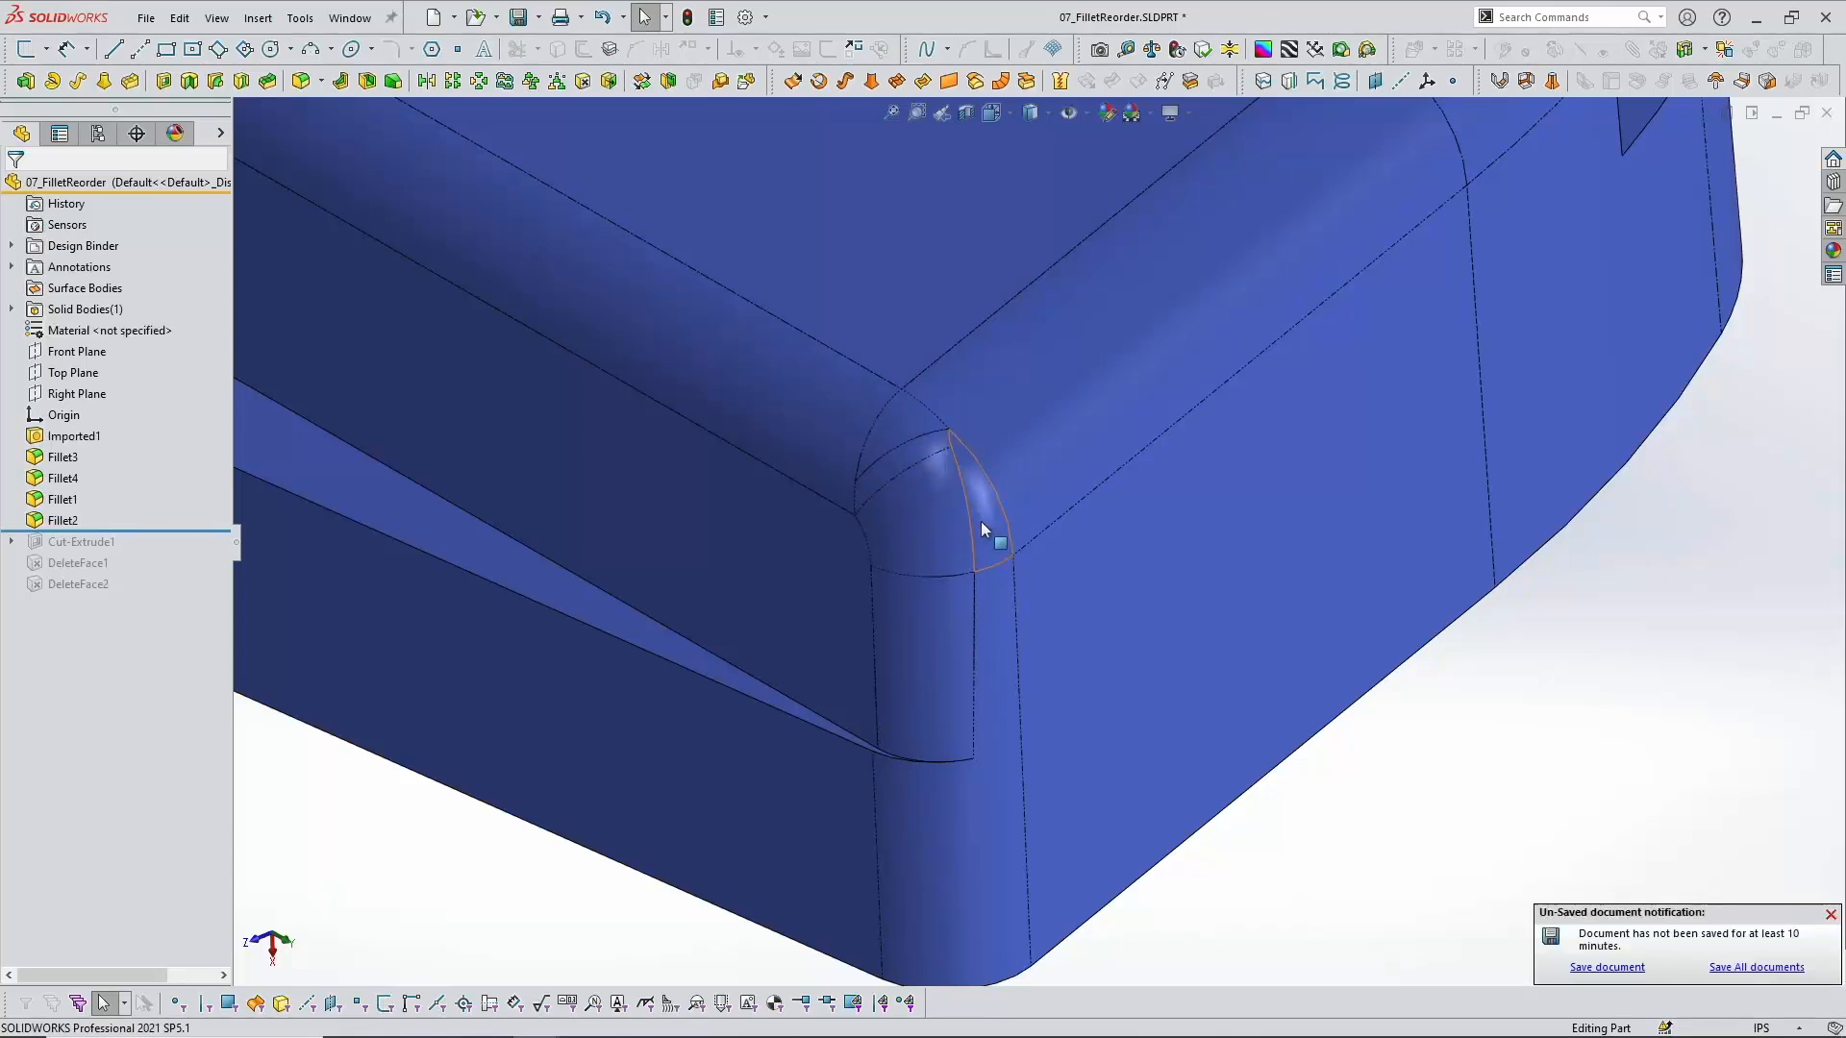
{"action": "scroll", "coordinate": [1000, 533], "scroll_direction": "up", "scroll_amount": 1}
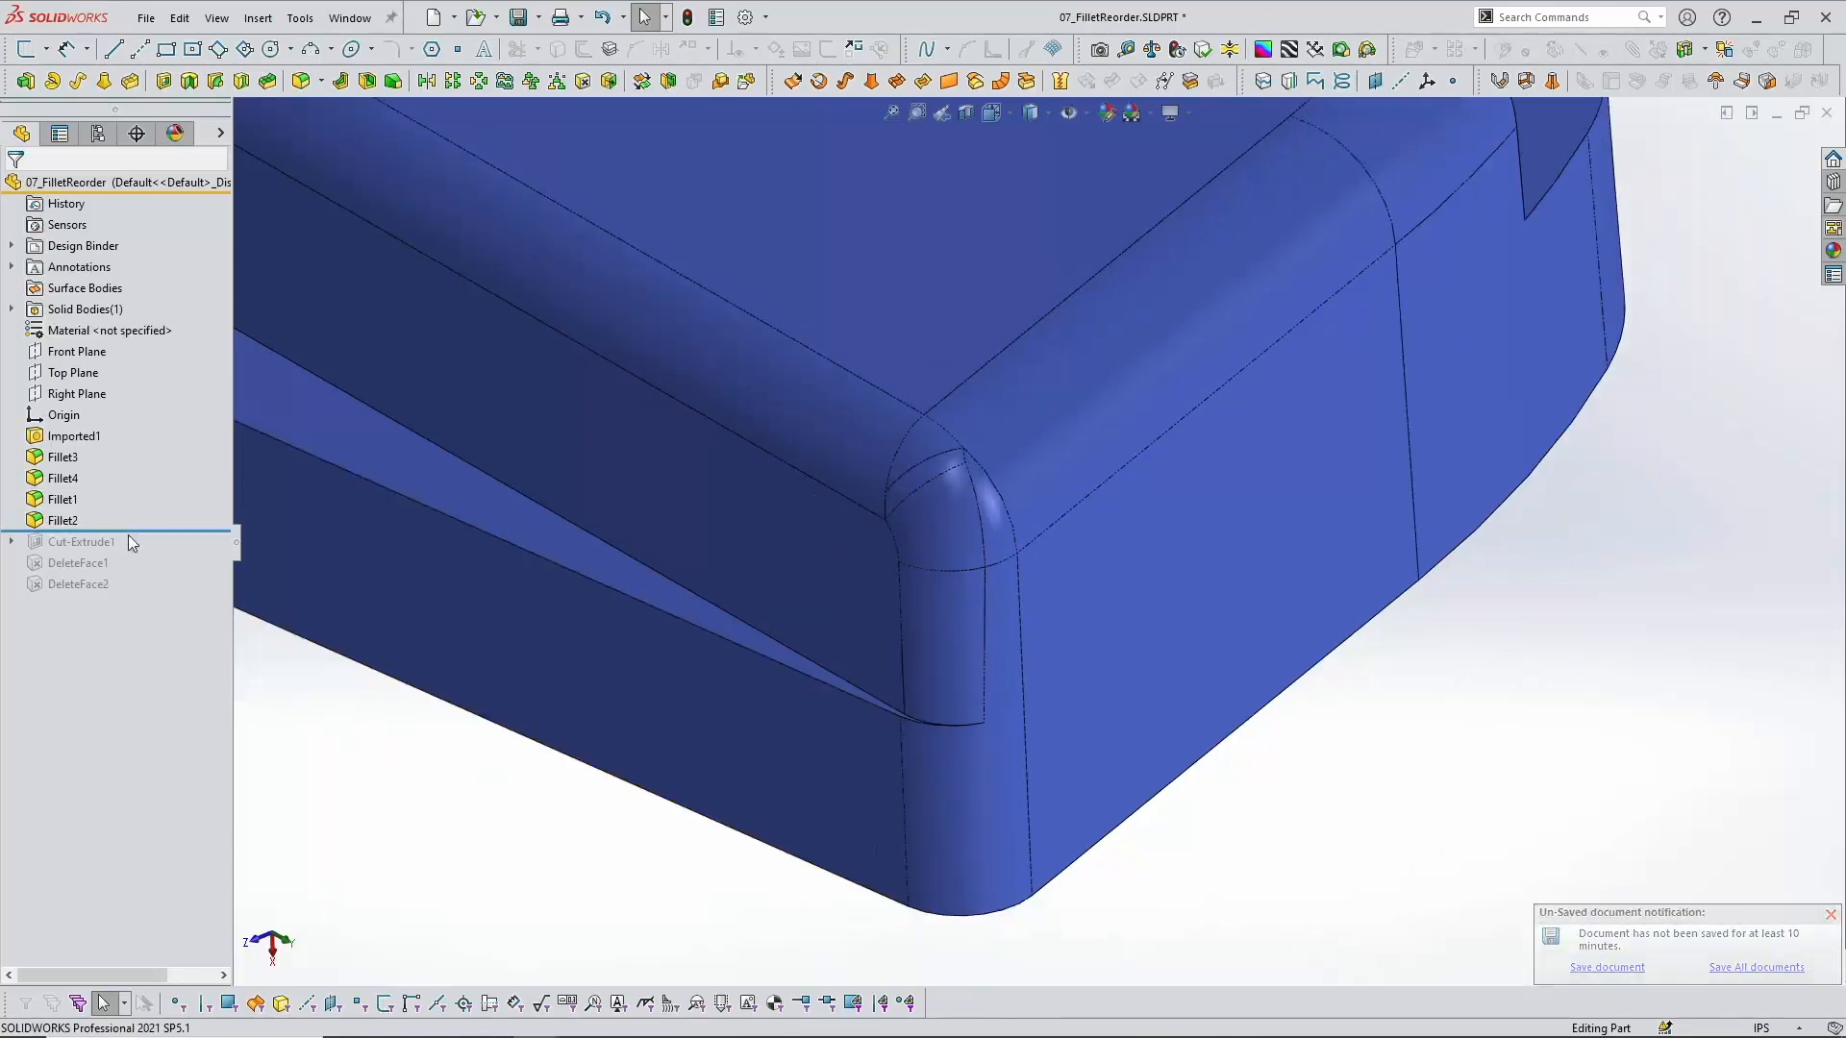
{"action": "left_click_drag", "start_coordinate": [129, 532], "coordinate": [123, 592]}
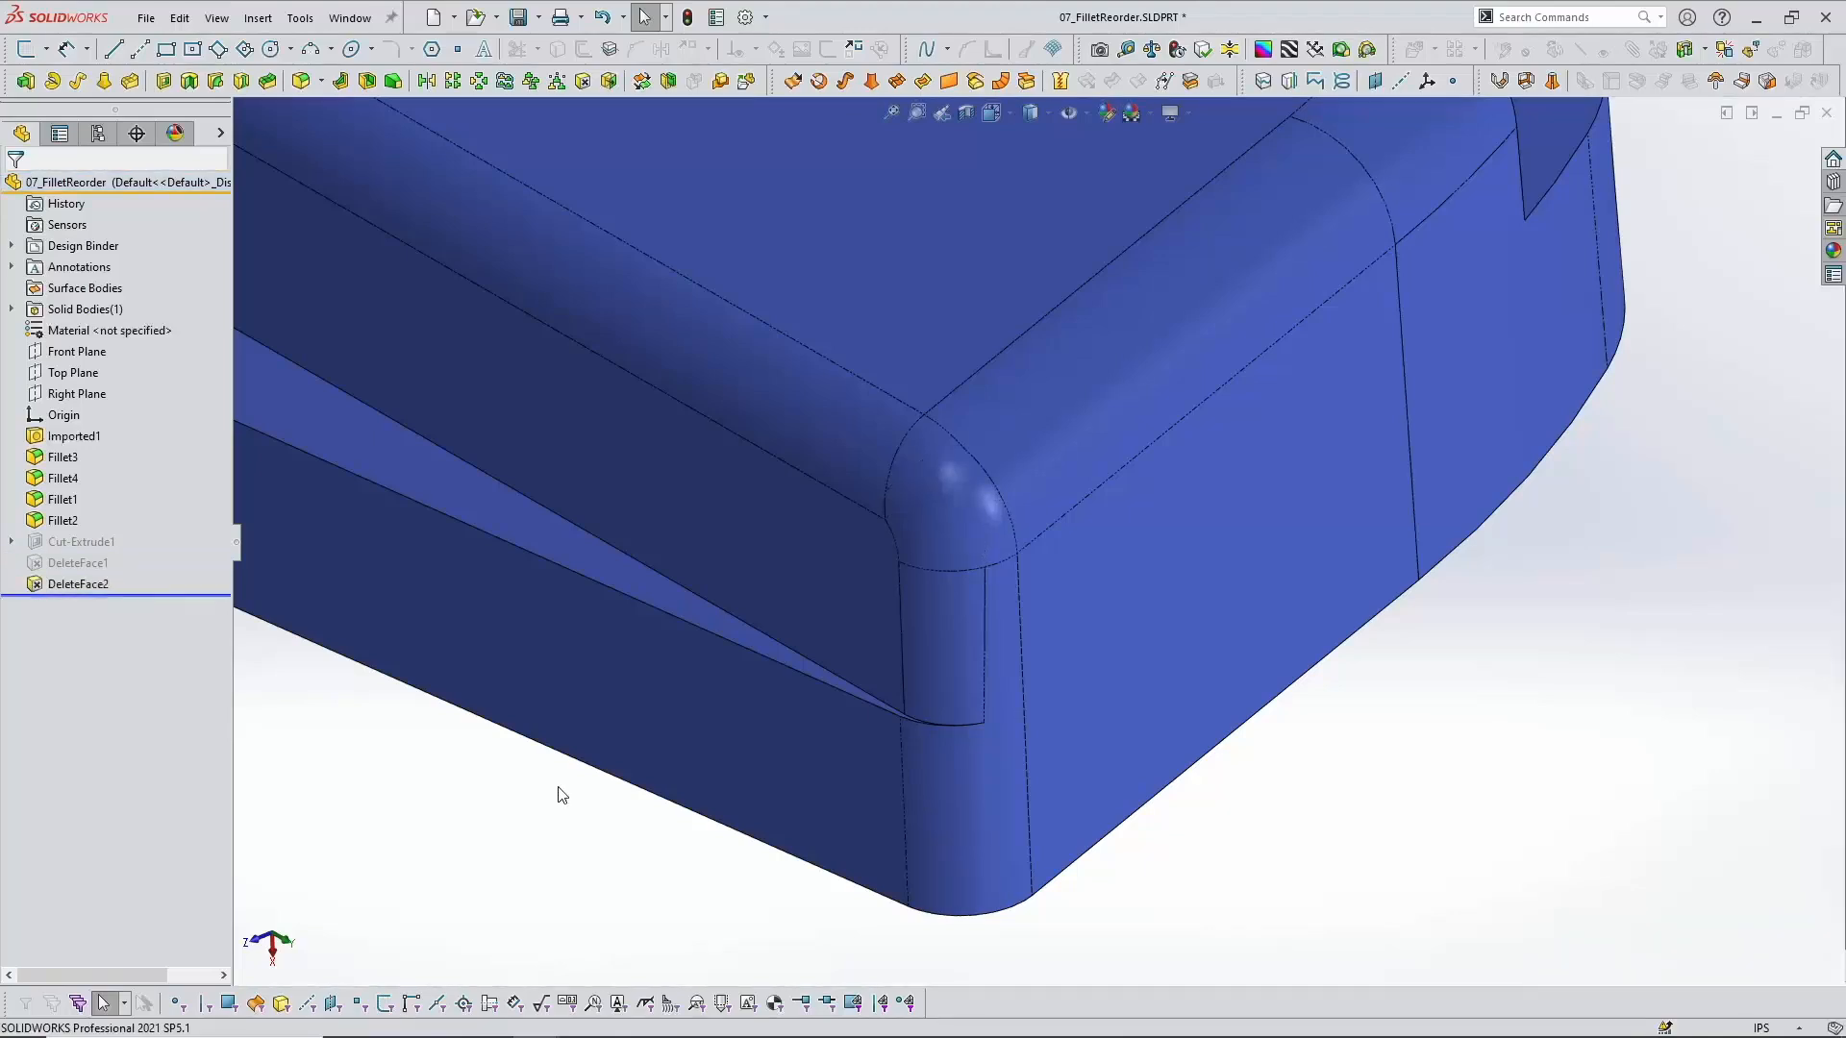
{"action": "key", "text": "z"}
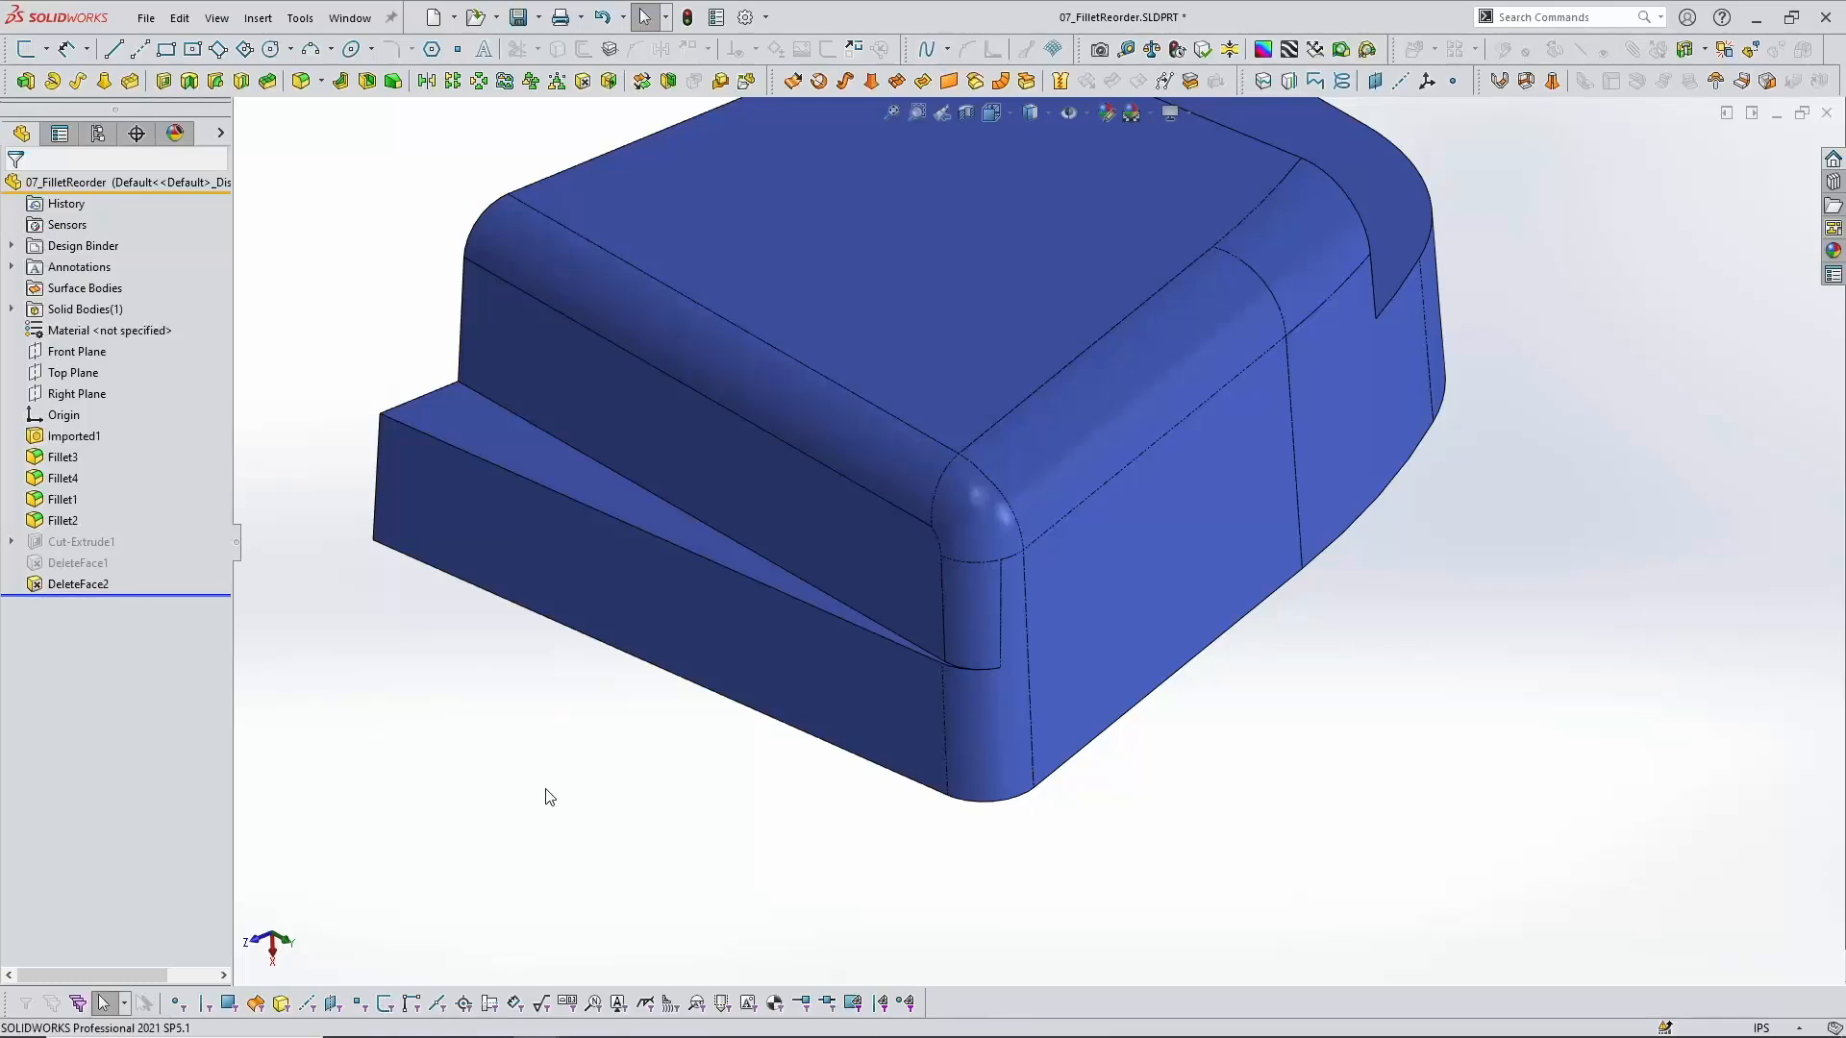
{"action": "key", "text": "alt+Tab"}
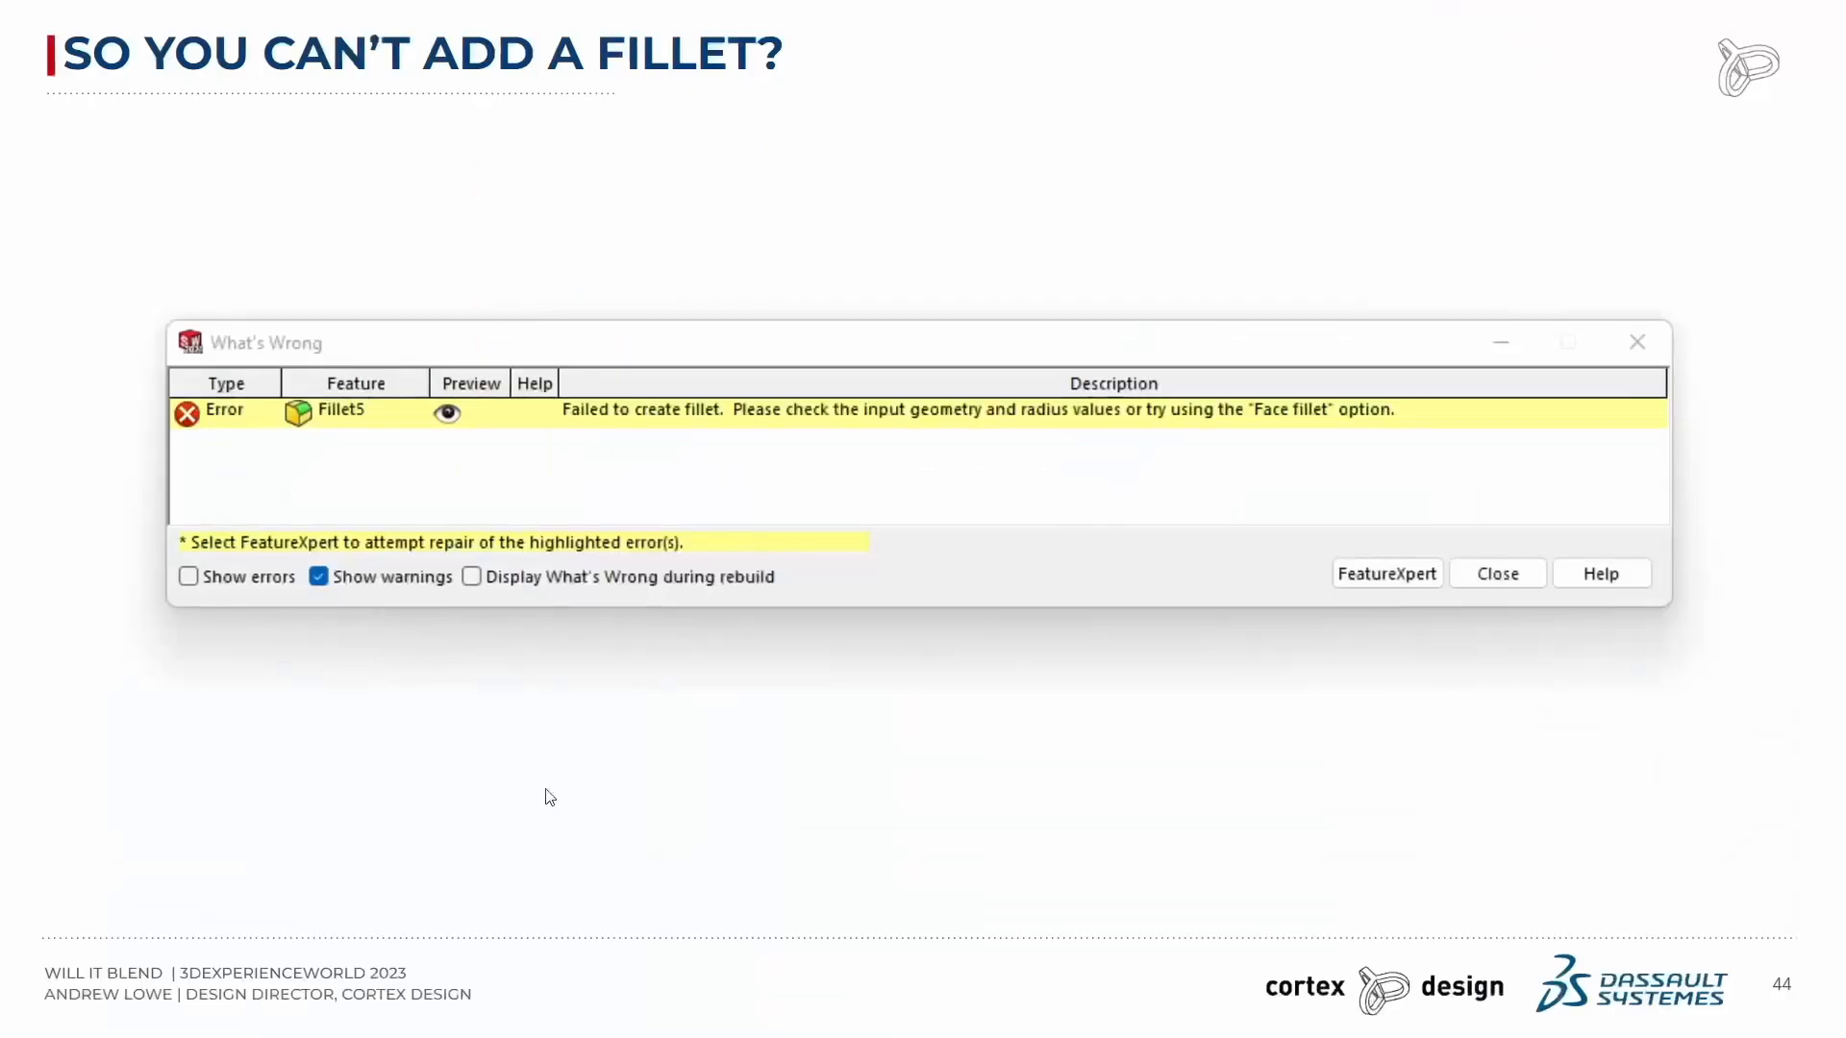
{"action": "key", "text": "Right"}
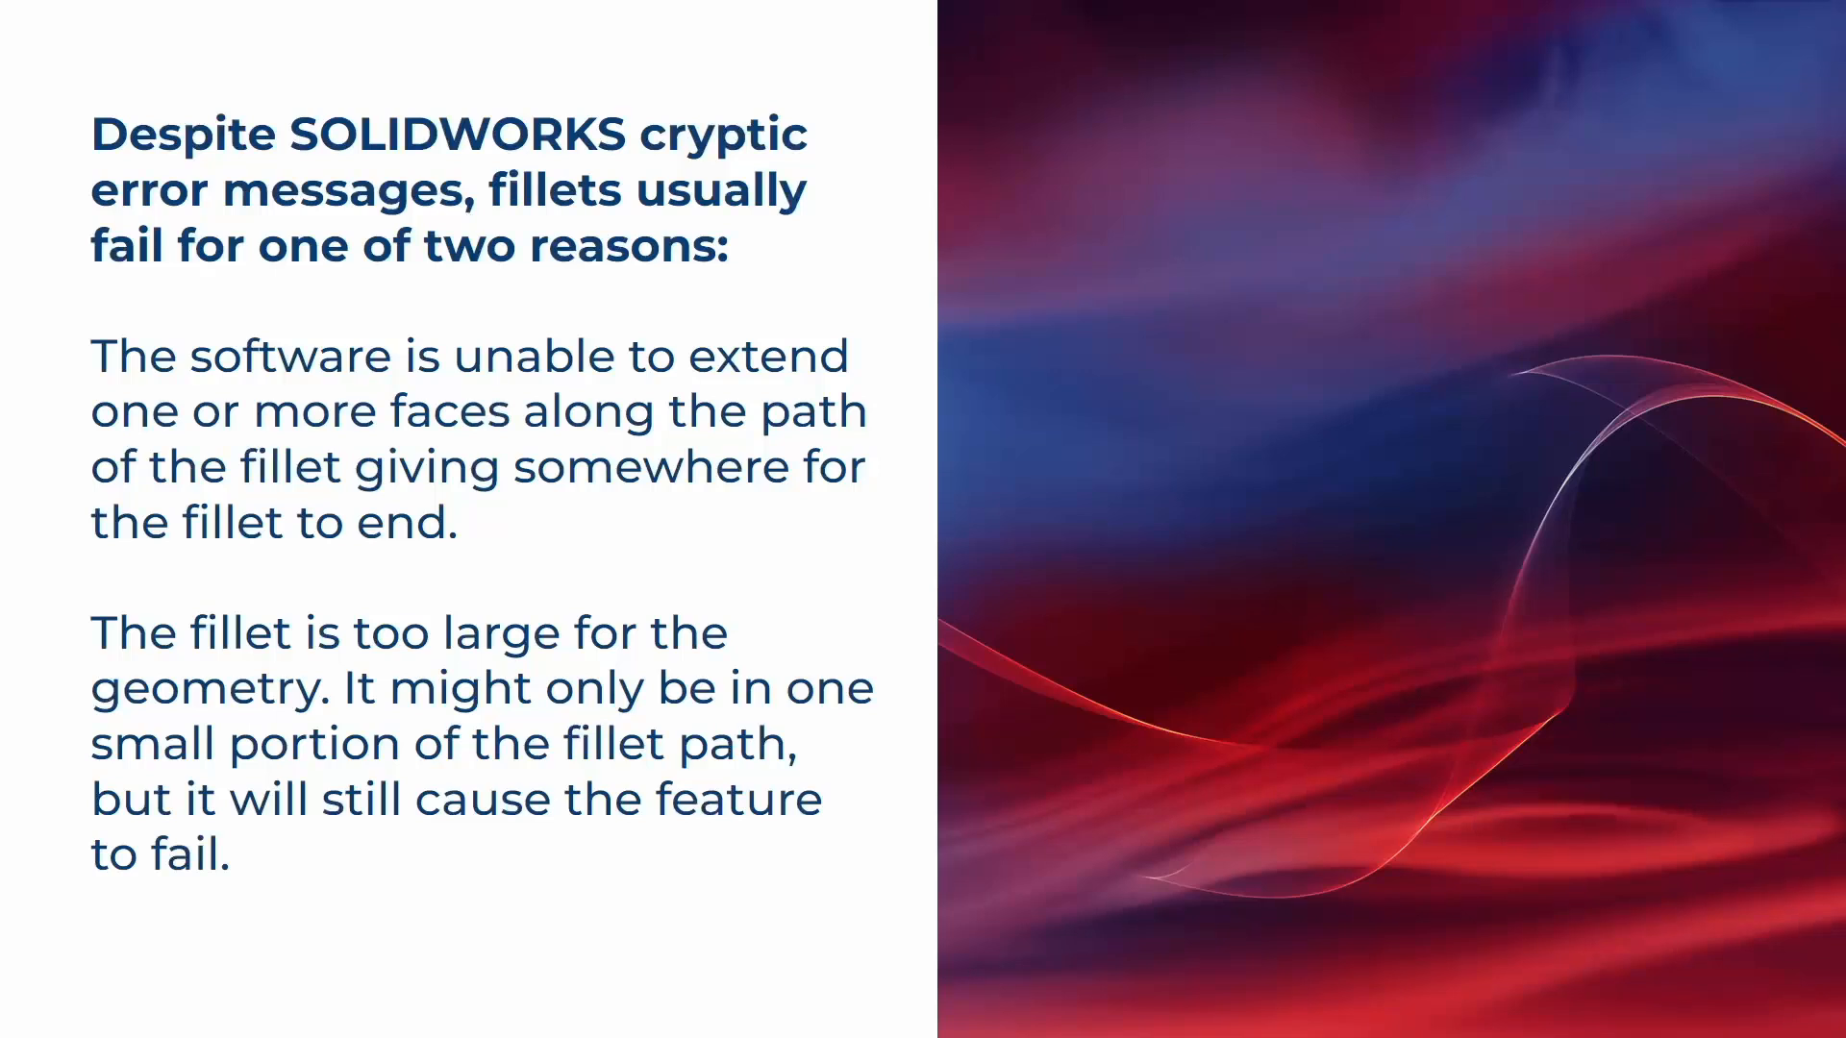
{"action": "key", "text": "Right"}
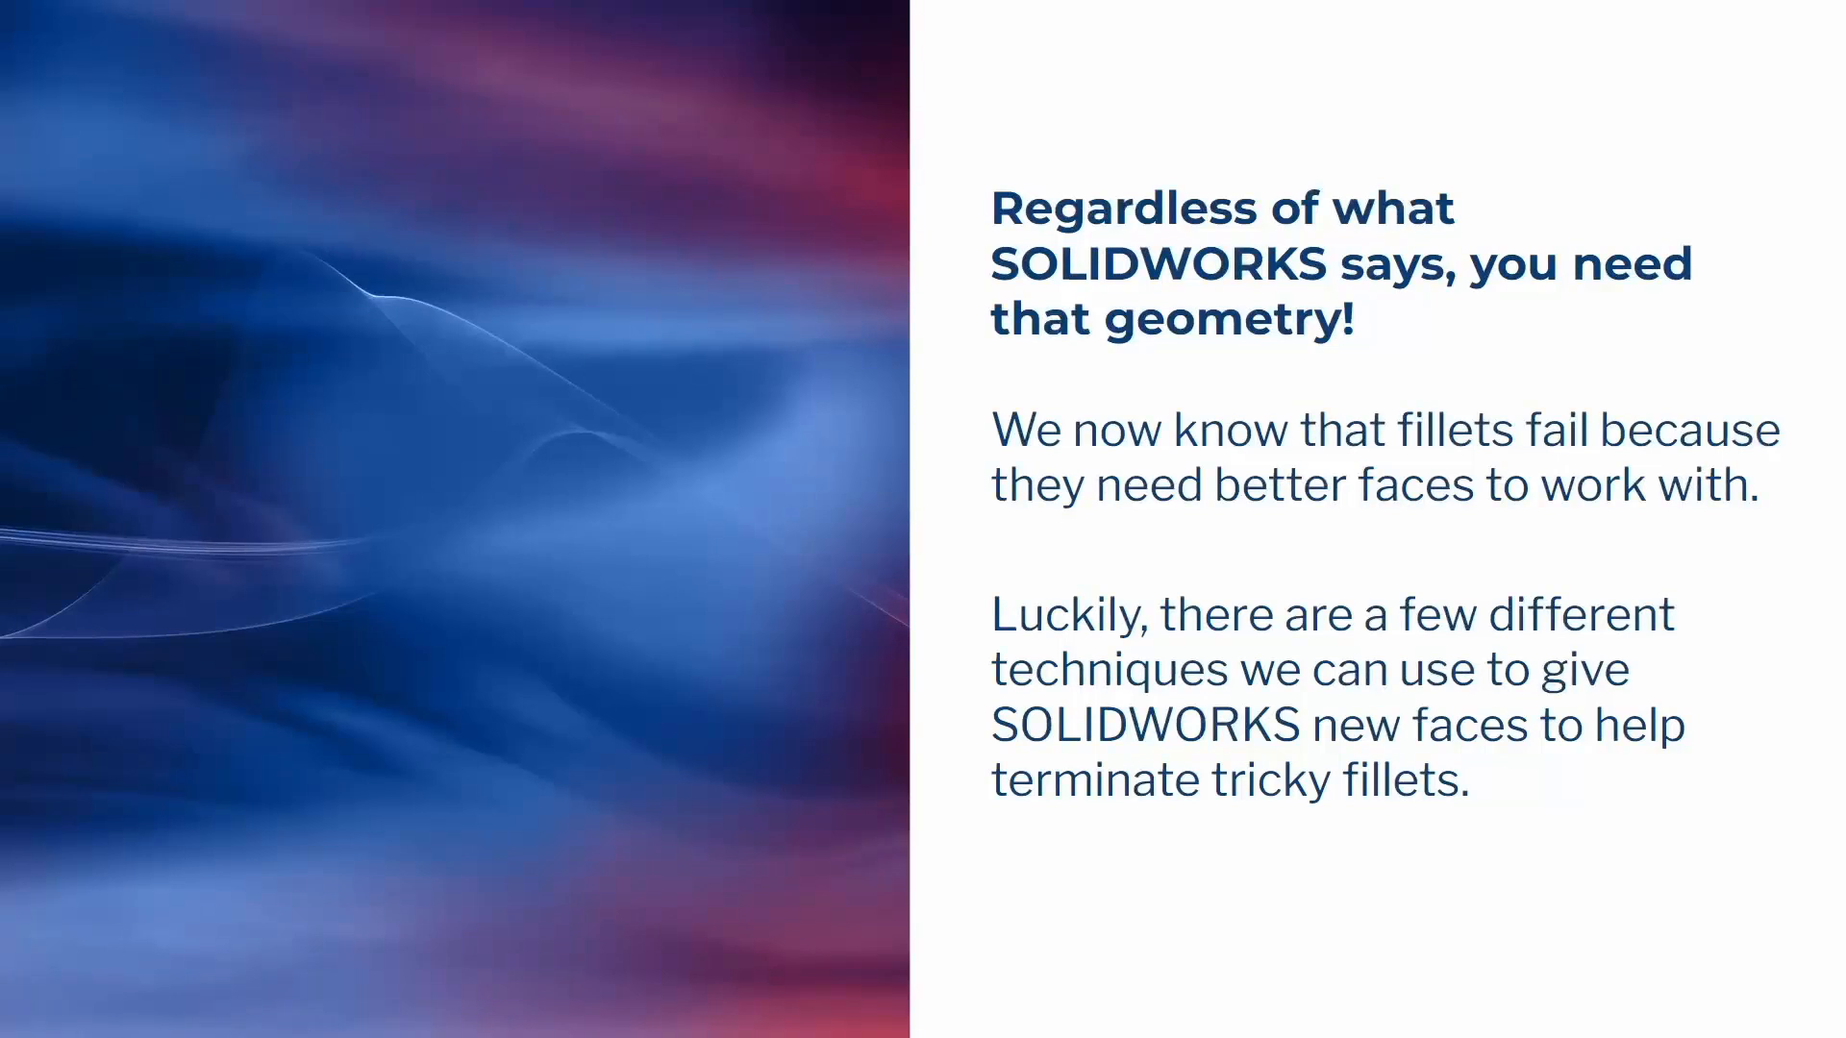
{"action": "key", "text": "Right"}
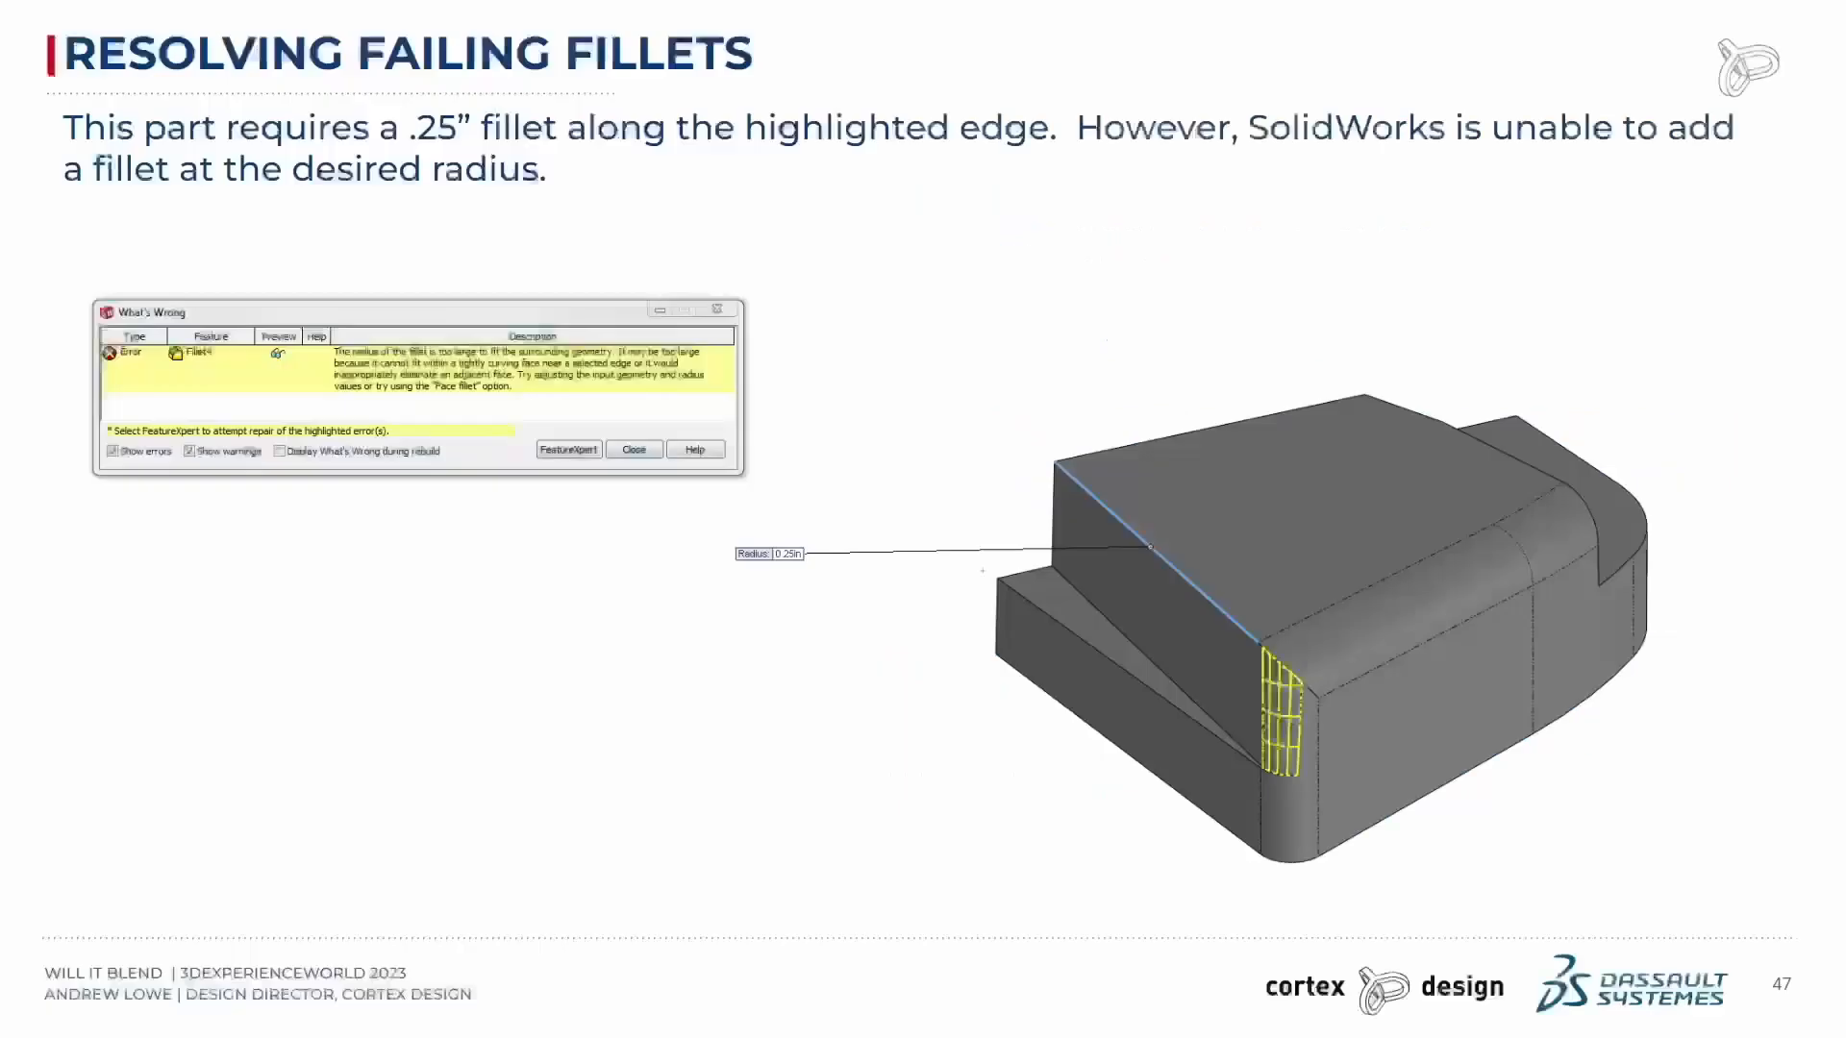
{"action": "key", "text": "Right"}
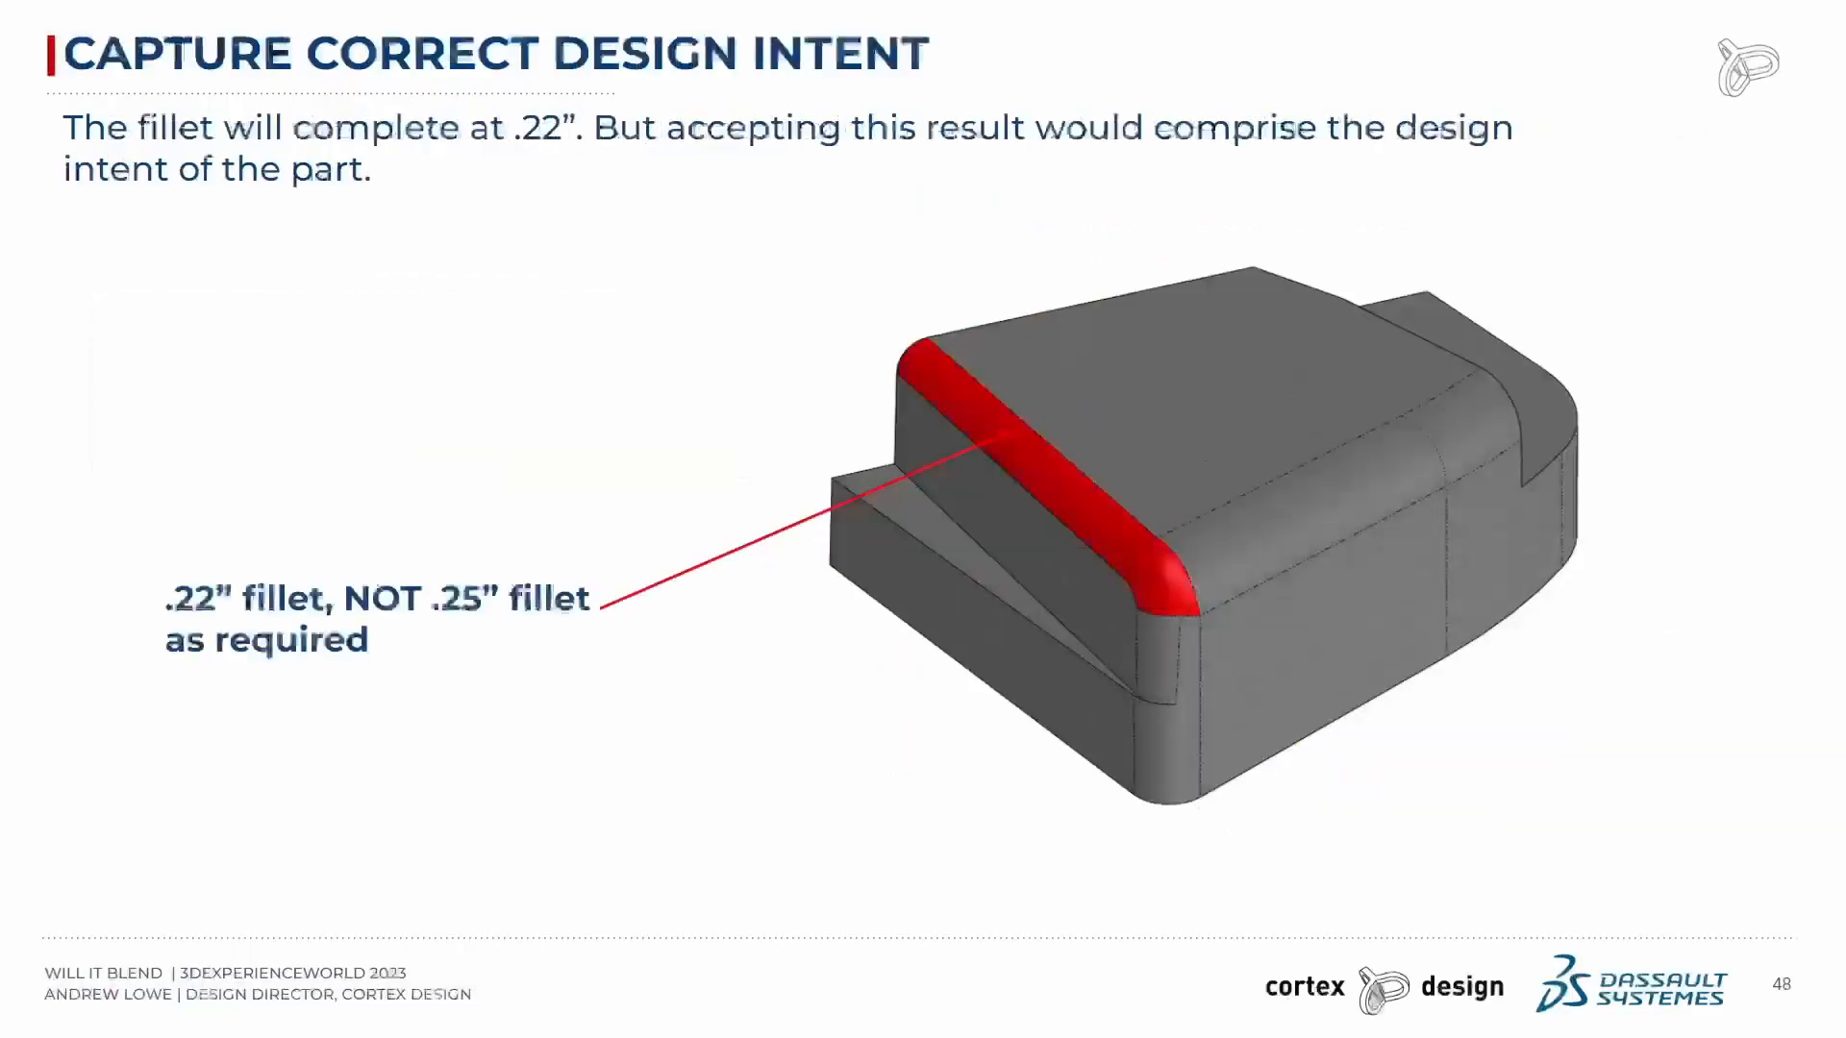
{"action": "key", "text": "Right"}
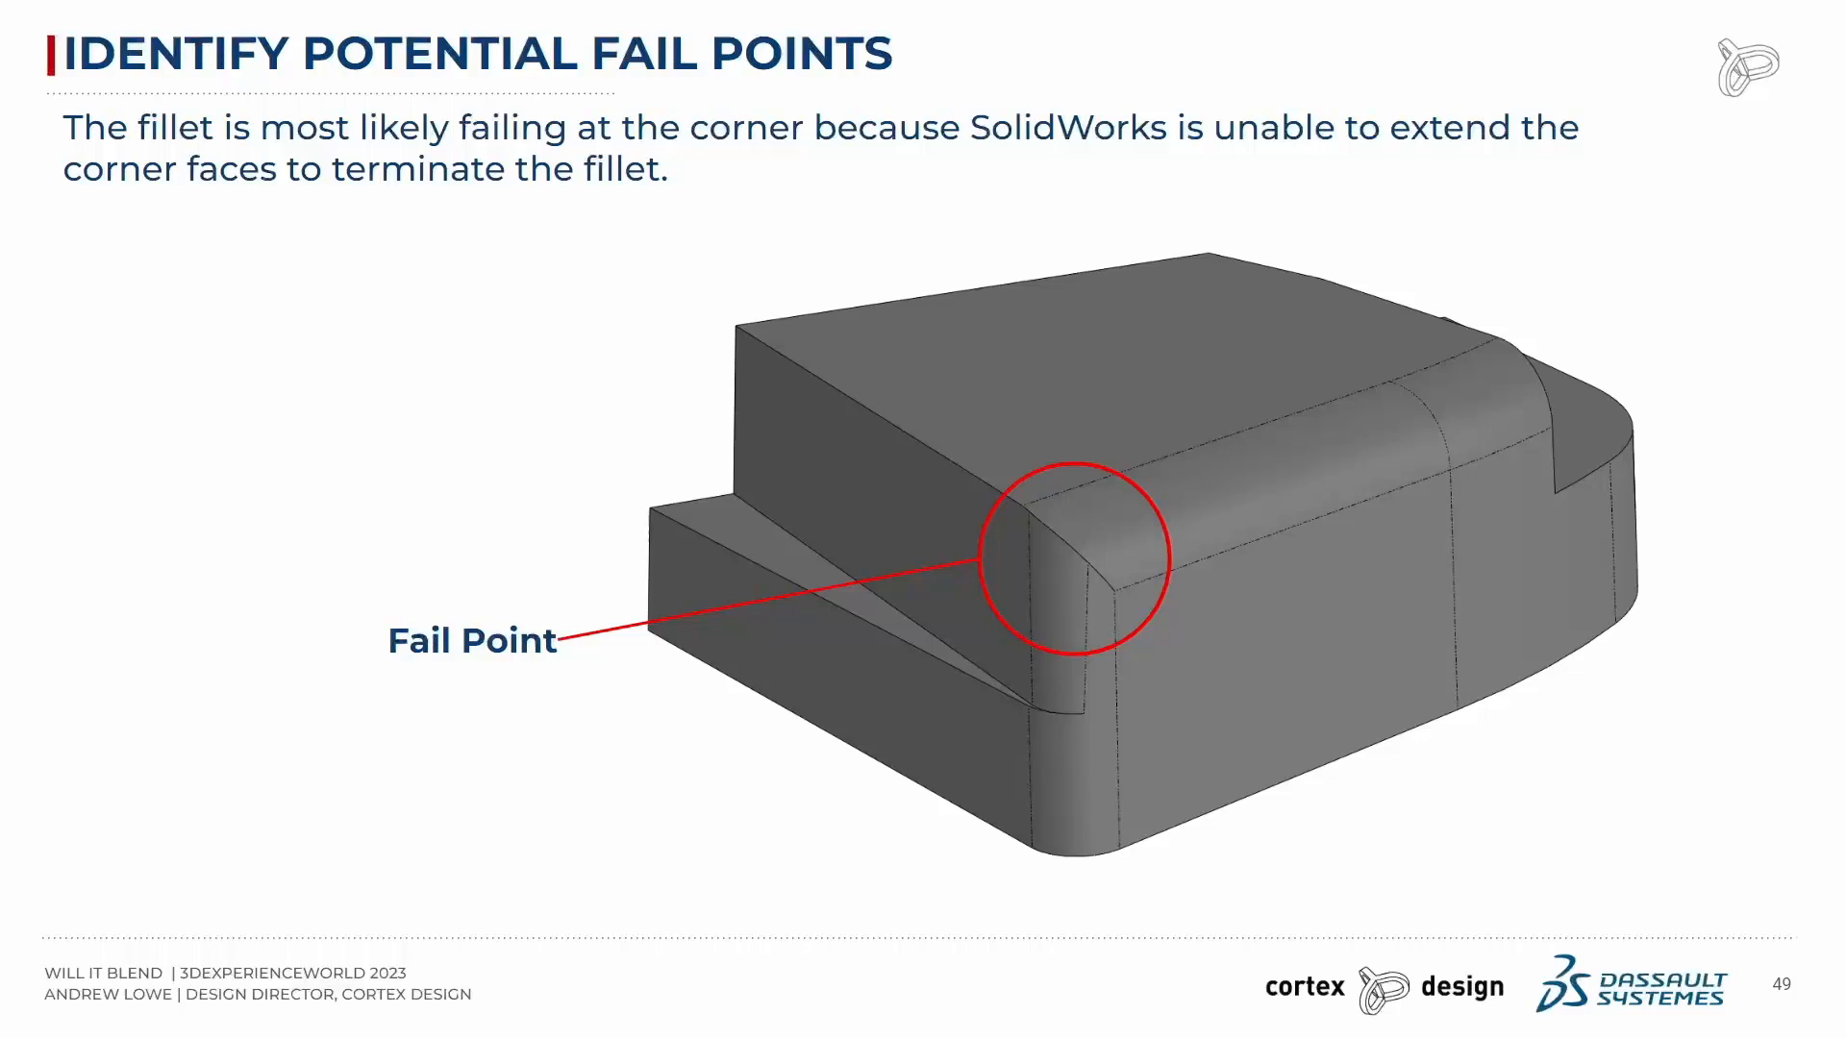
{"action": "key", "text": "Right"}
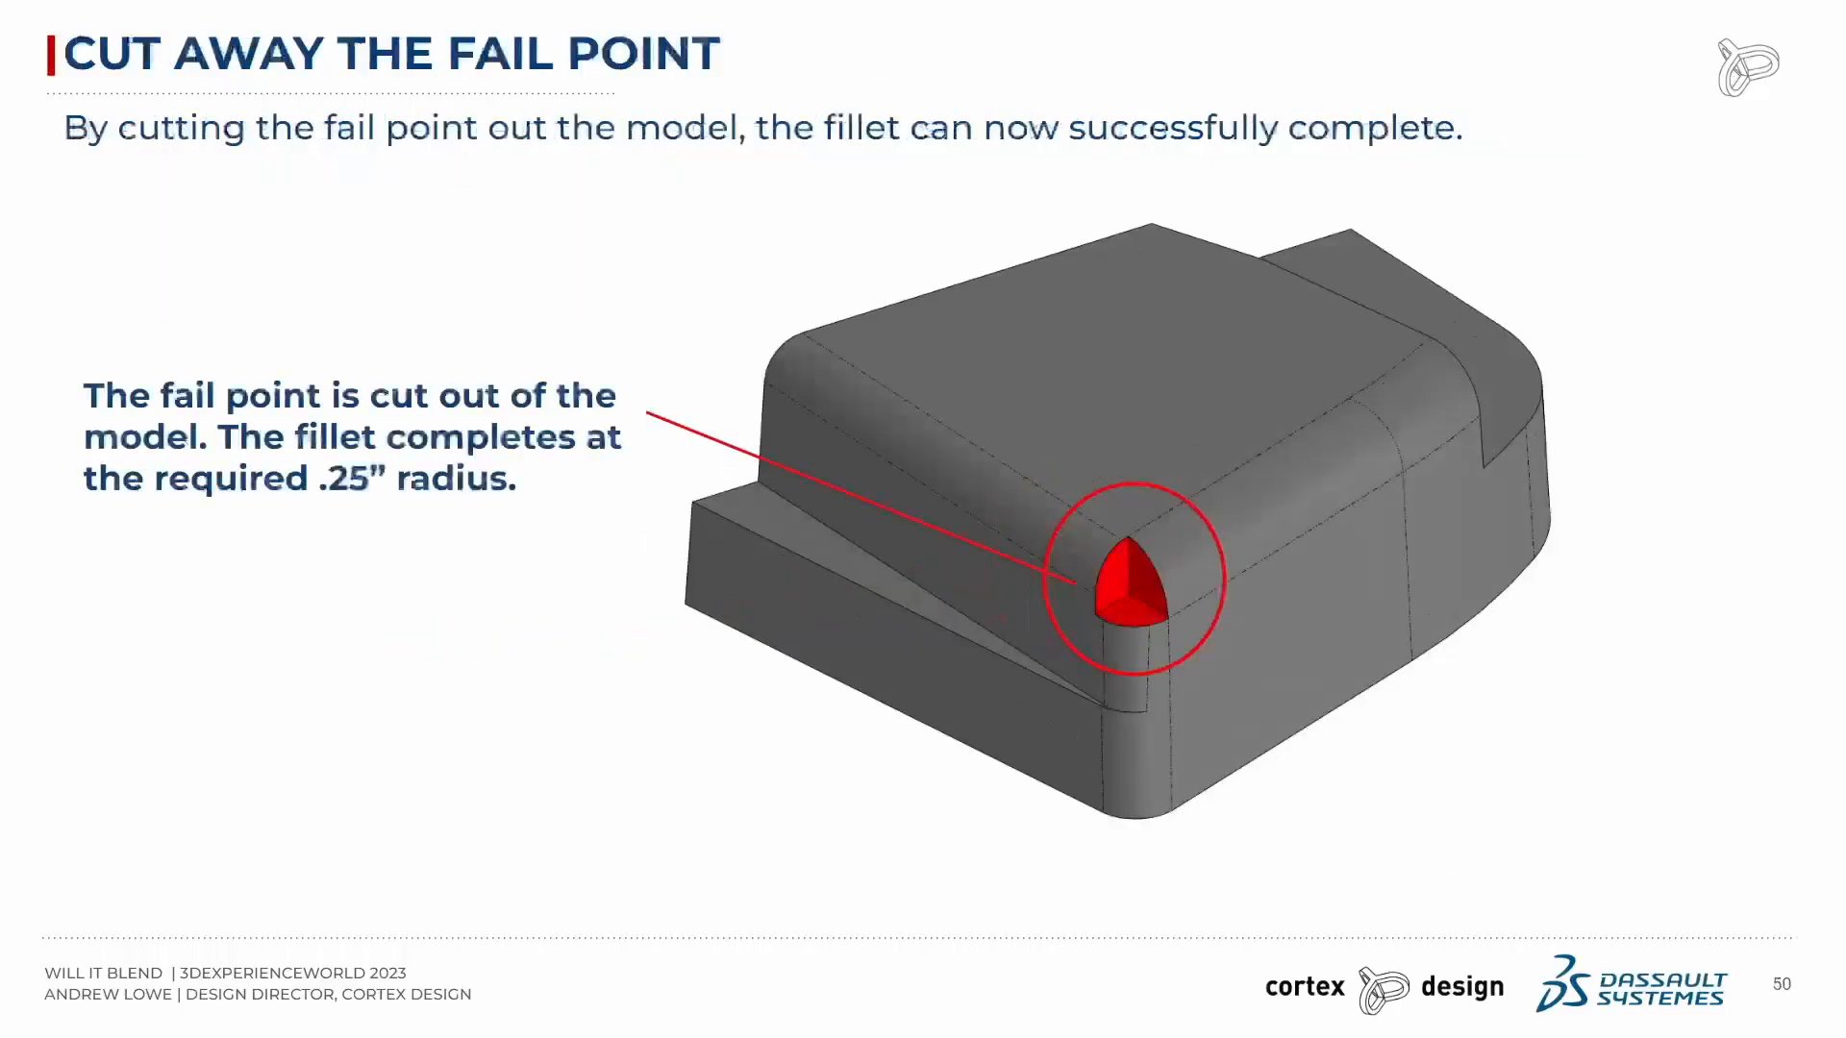
{"action": "key", "text": "Right"}
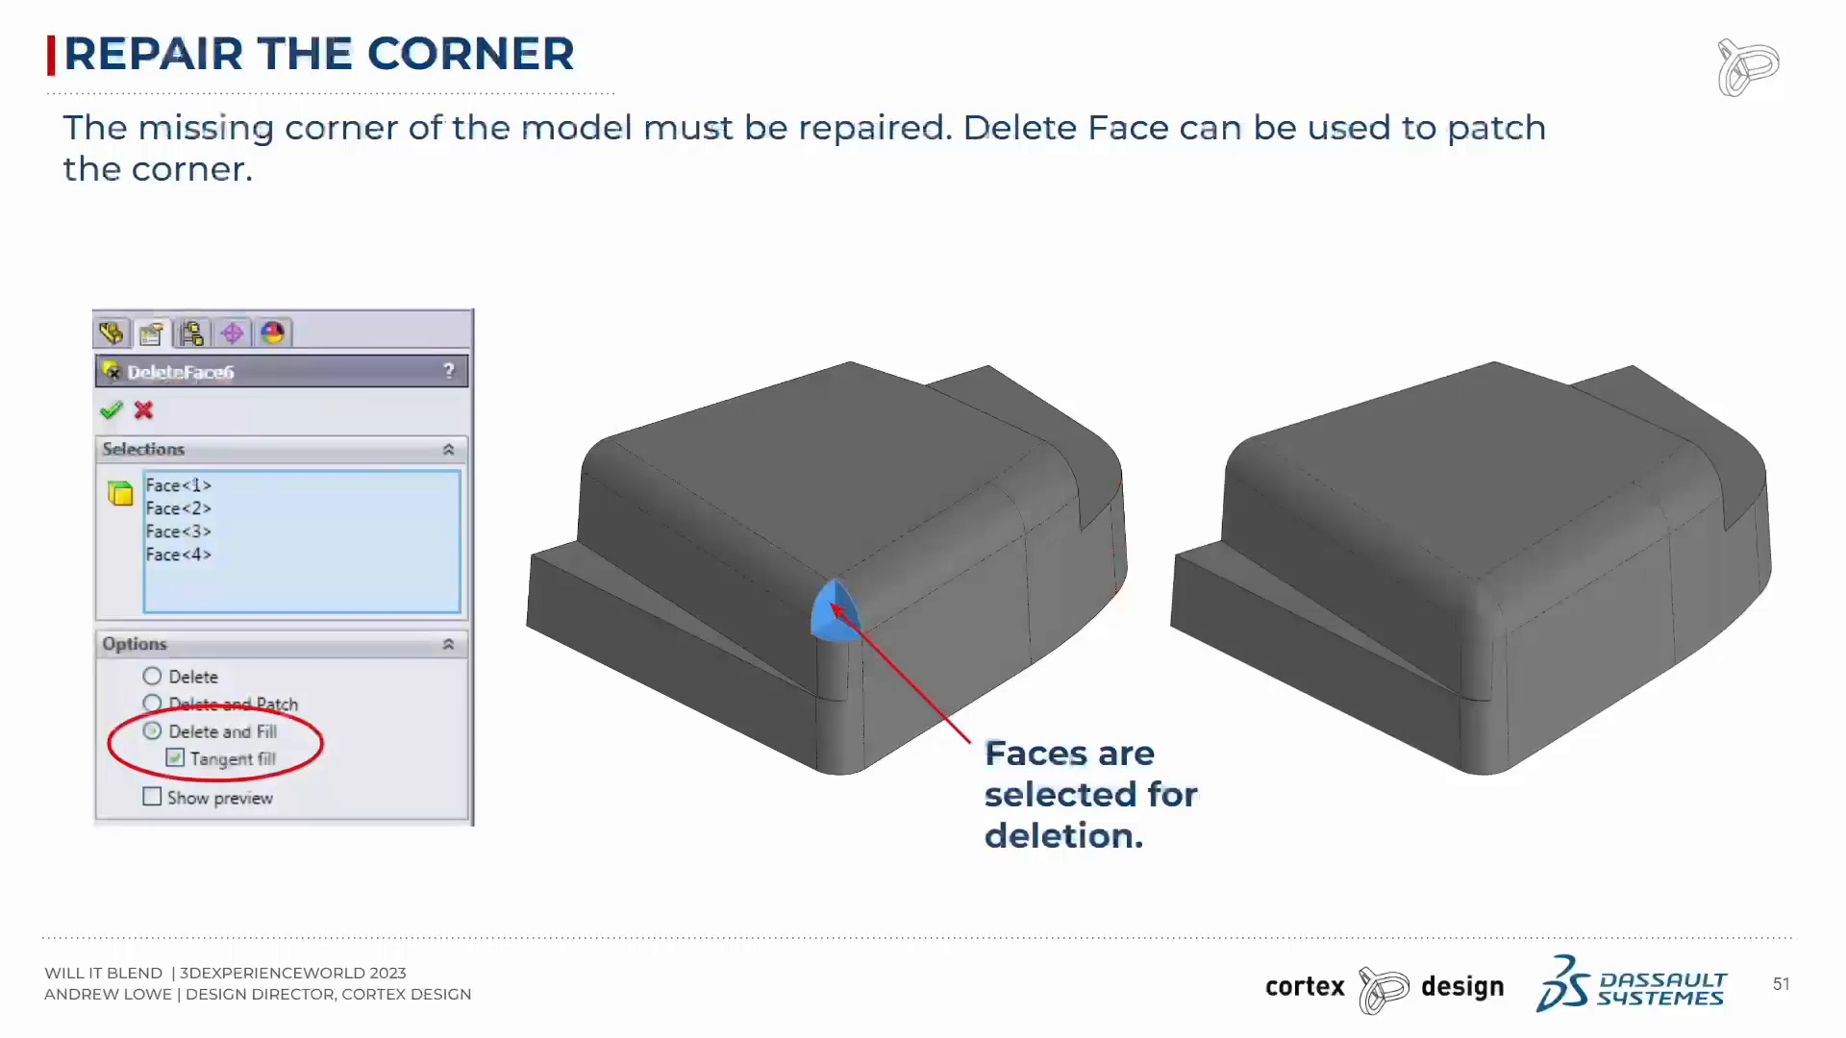
{"action": "key", "text": "Right"}
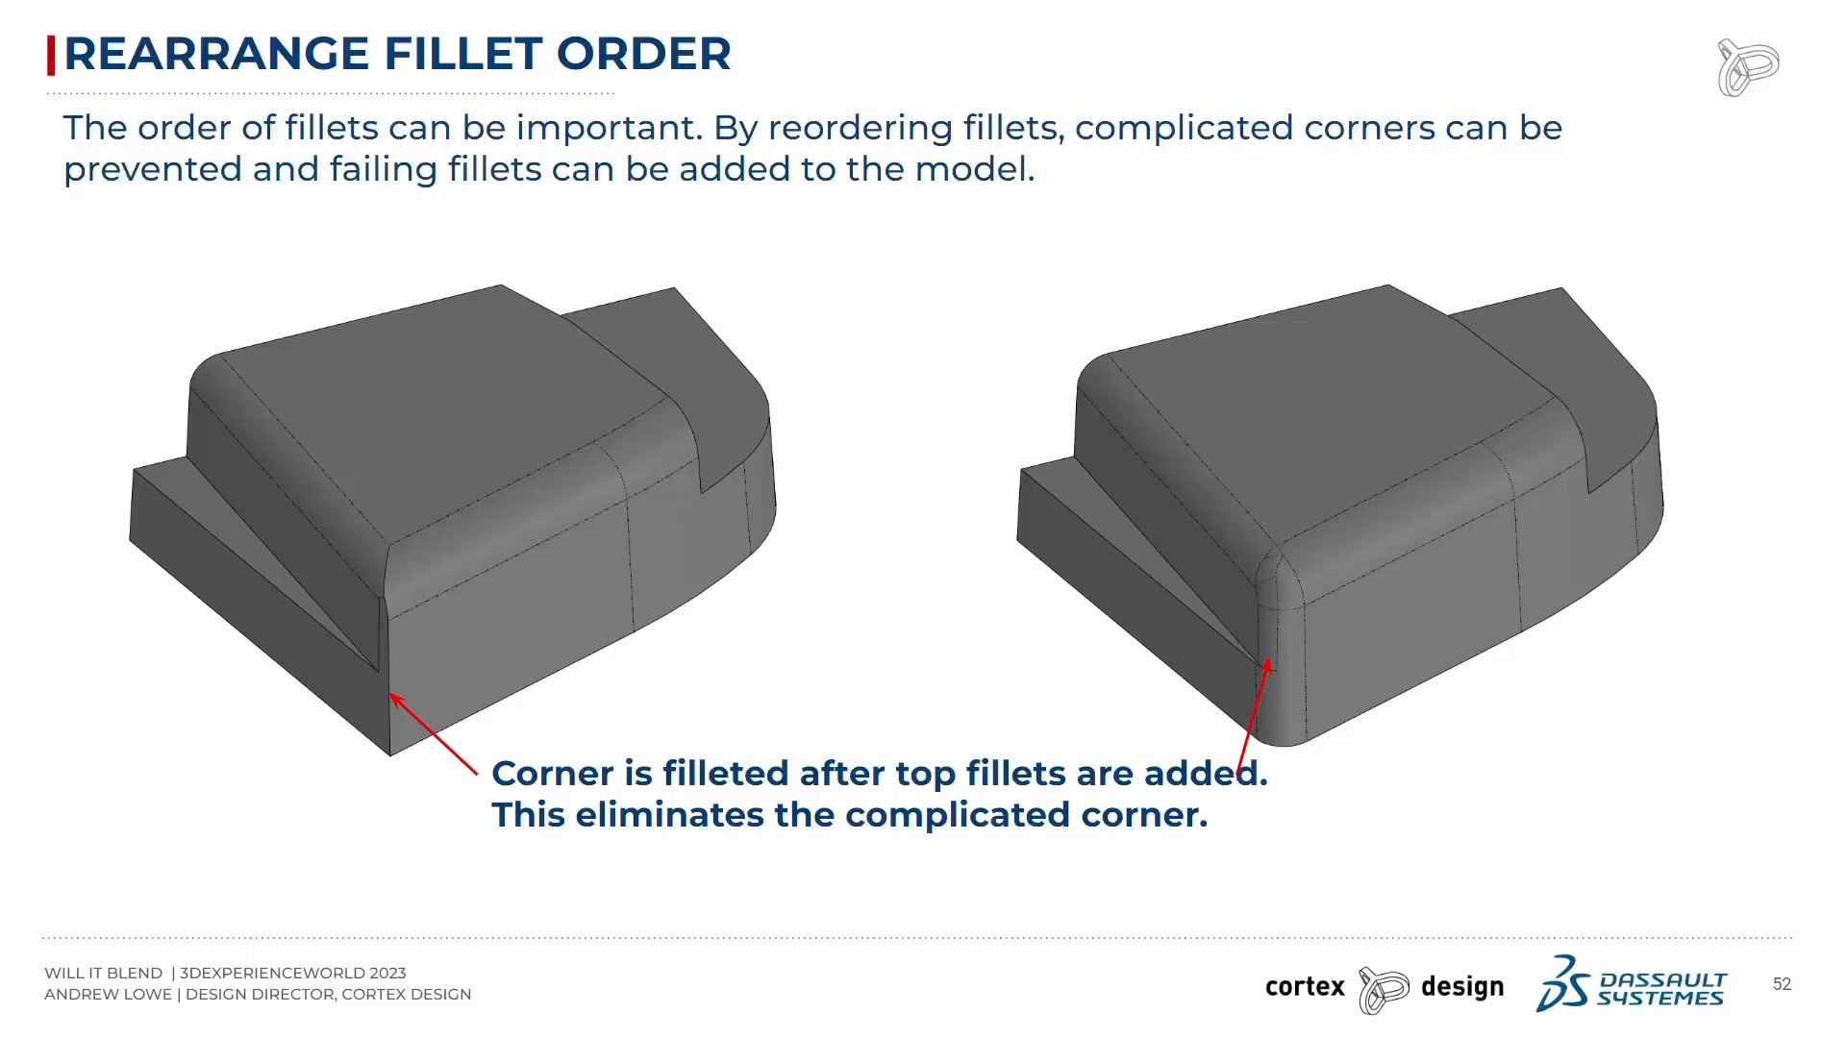
{"action": "key", "text": "Right"}
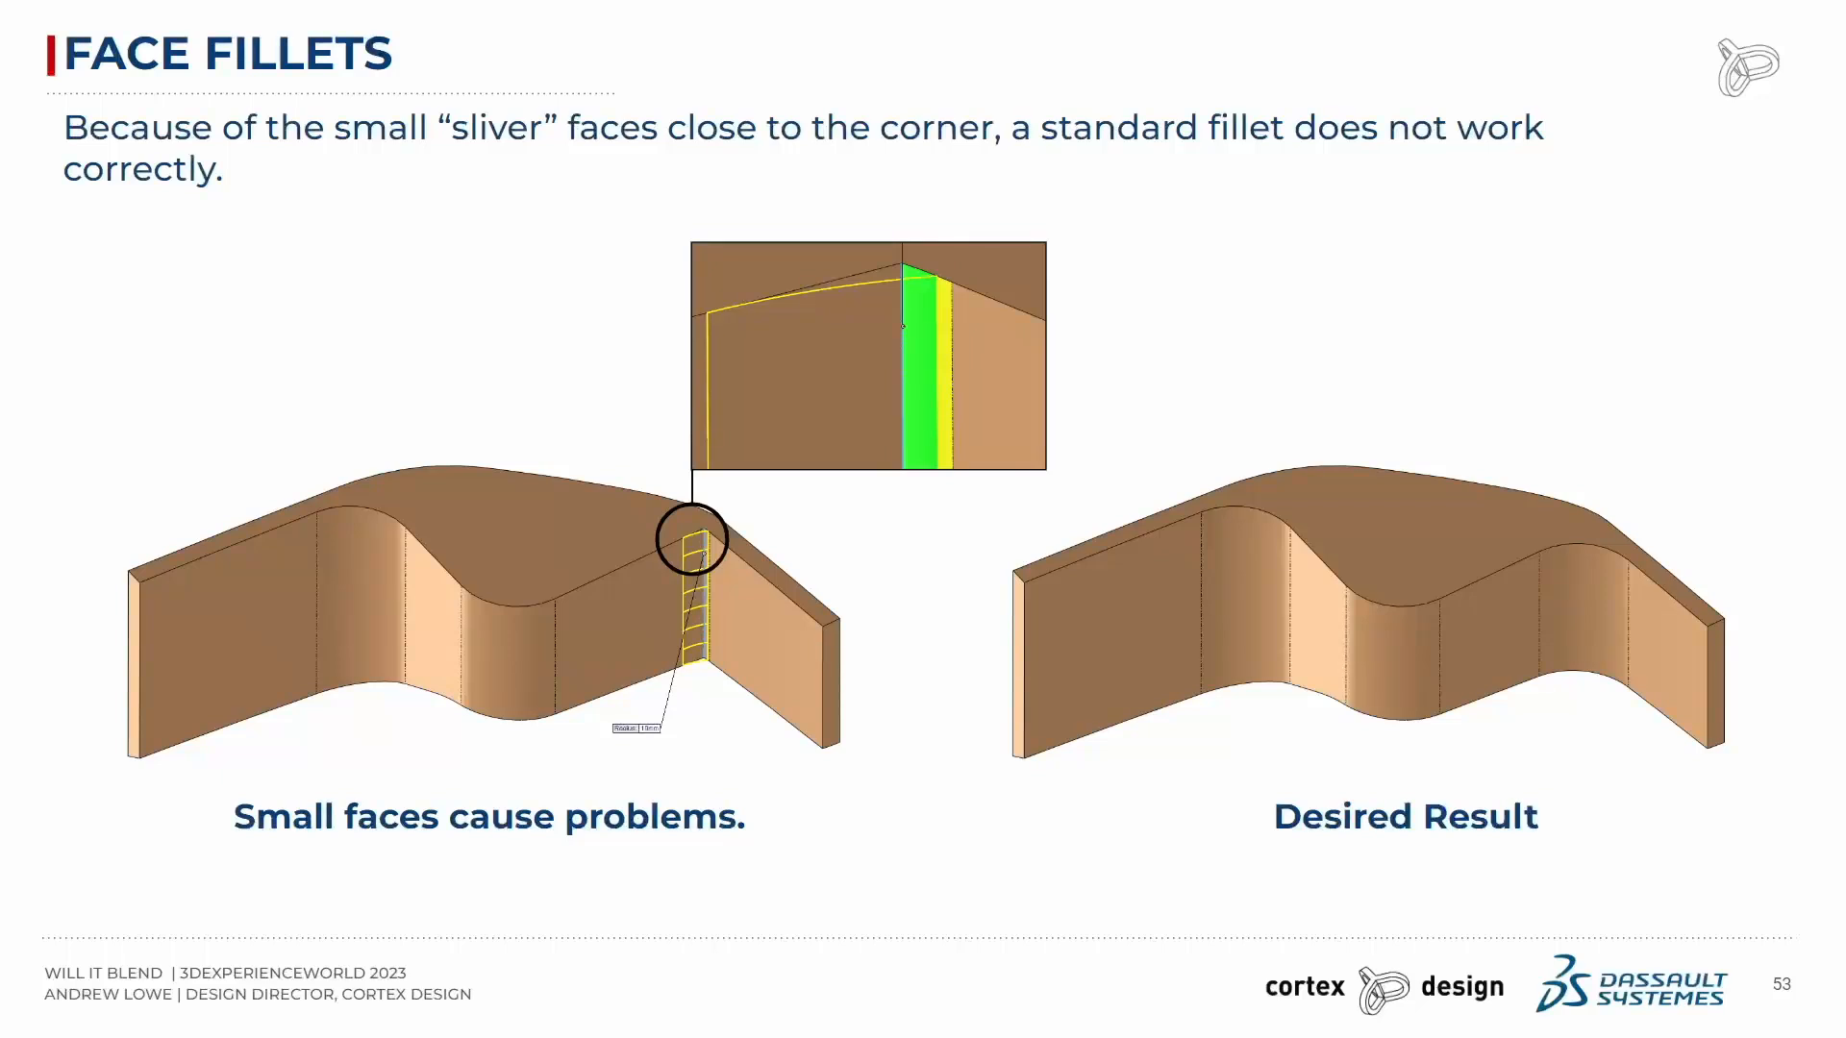
Step: Switch back to SOLIDWORKS and bring up the part 09_FaceFillet.SLDPRT, showing the green sliver face at the inner corner
{"action": "key", "text": "alt+Tab"}
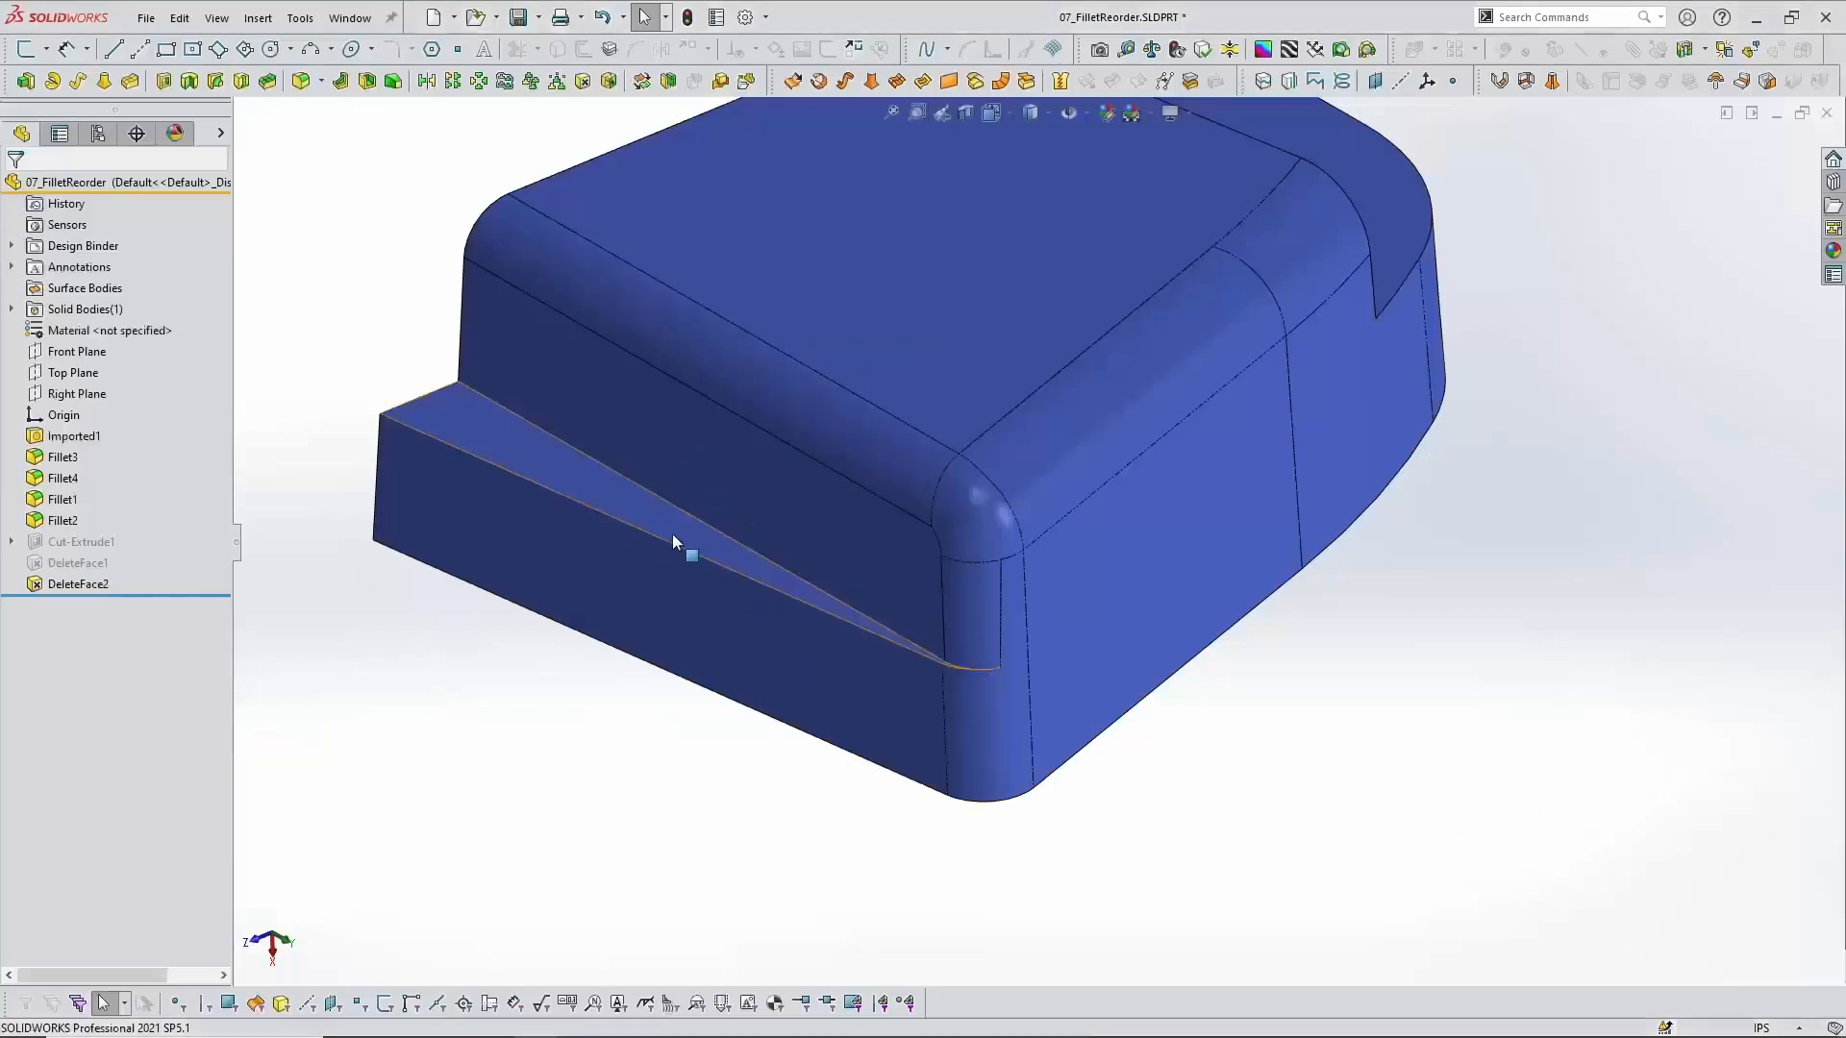
{"action": "left_click", "coordinate": [349, 18]}
{"action": "left_click", "coordinate": [408, 324]}
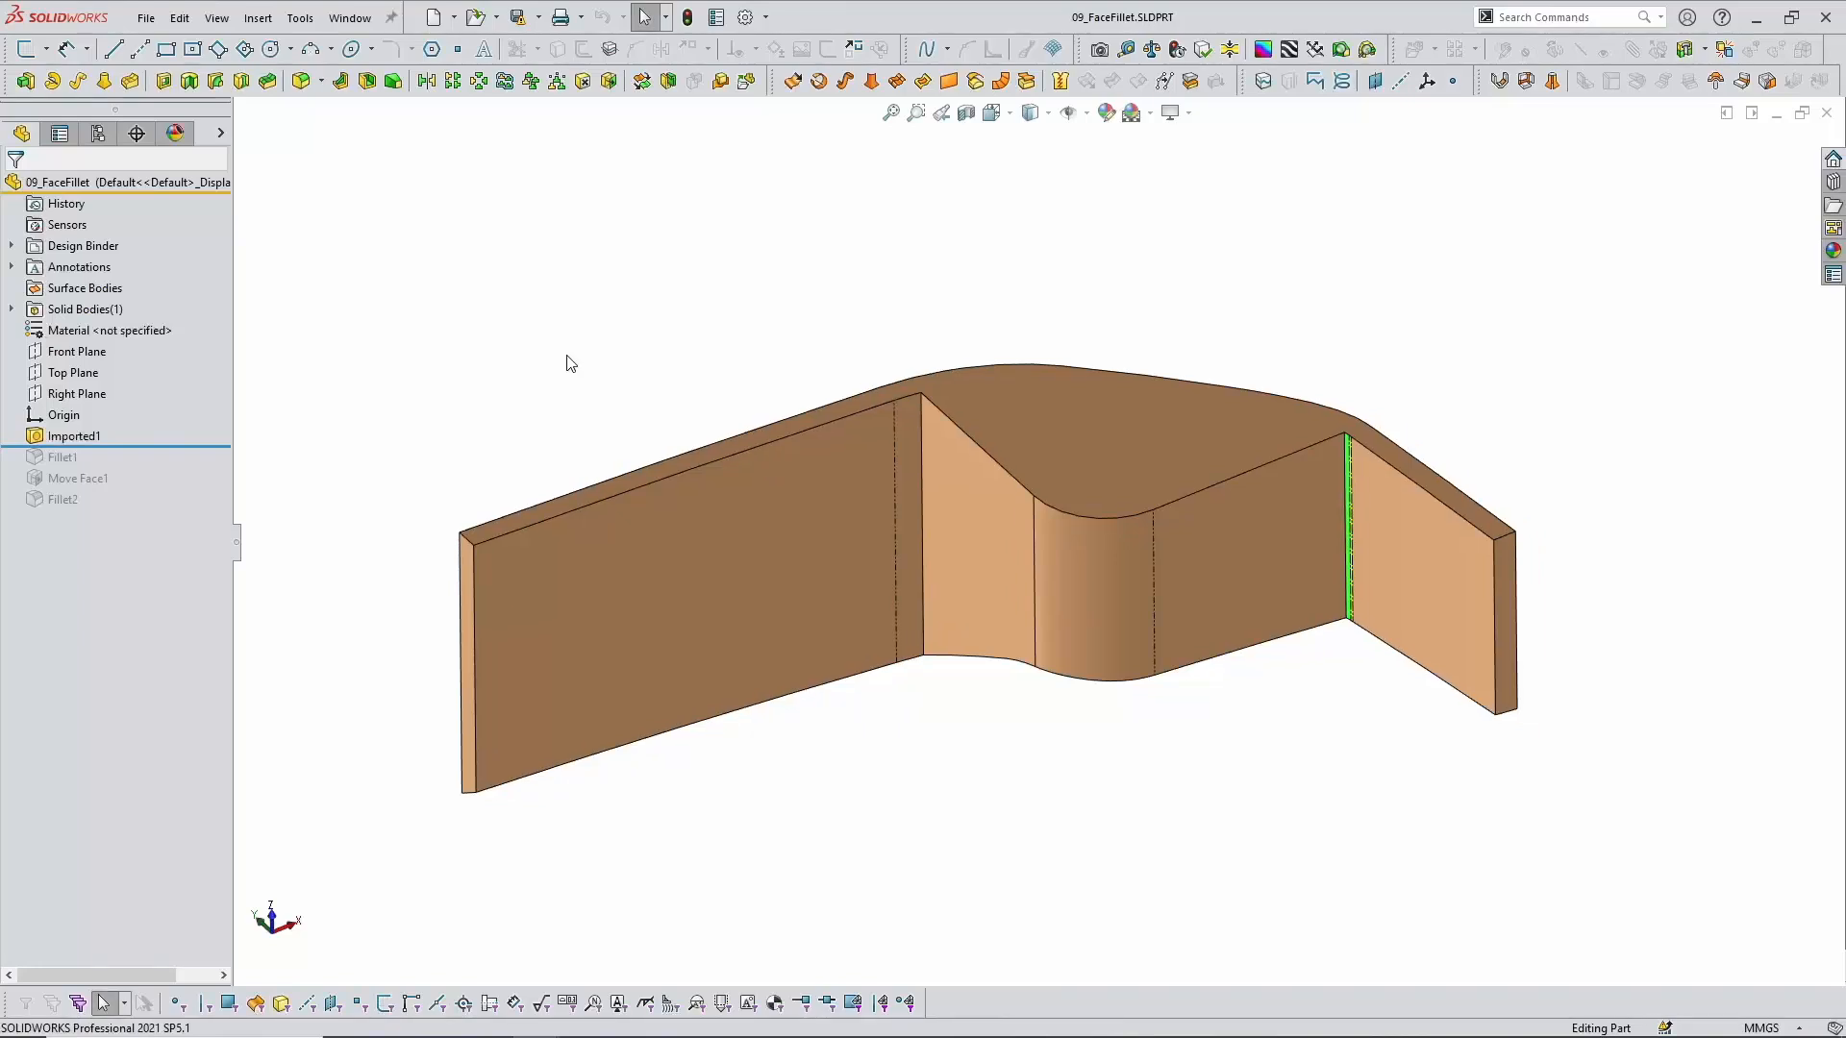
{"action": "scroll", "coordinate": [1353, 499], "scroll_direction": "down", "scroll_amount": 3}
{"action": "scroll", "coordinate": [1374, 390], "scroll_direction": "down", "scroll_amount": 1}
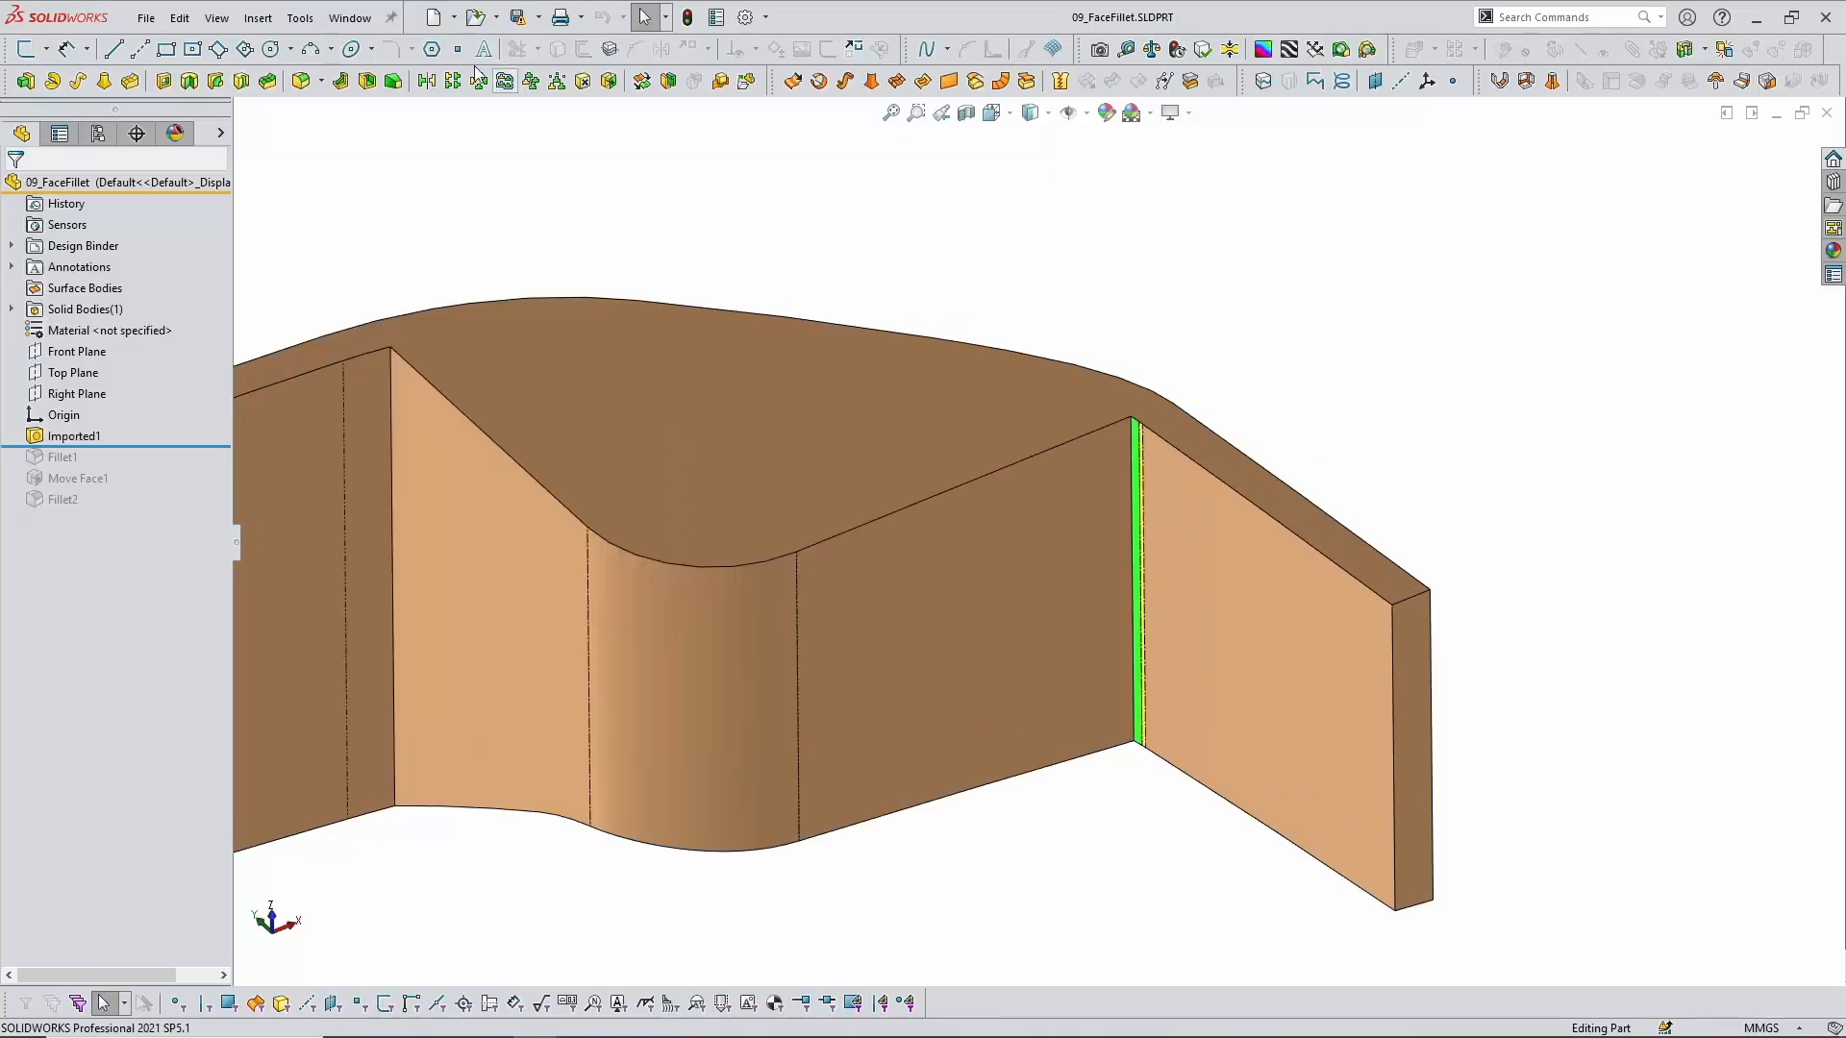
Step: Try a 10 mm constant-size fillet on the inner corner edge beside the green sliver face, and clear the edge selection
{"action": "left_click", "coordinate": [298, 84]}
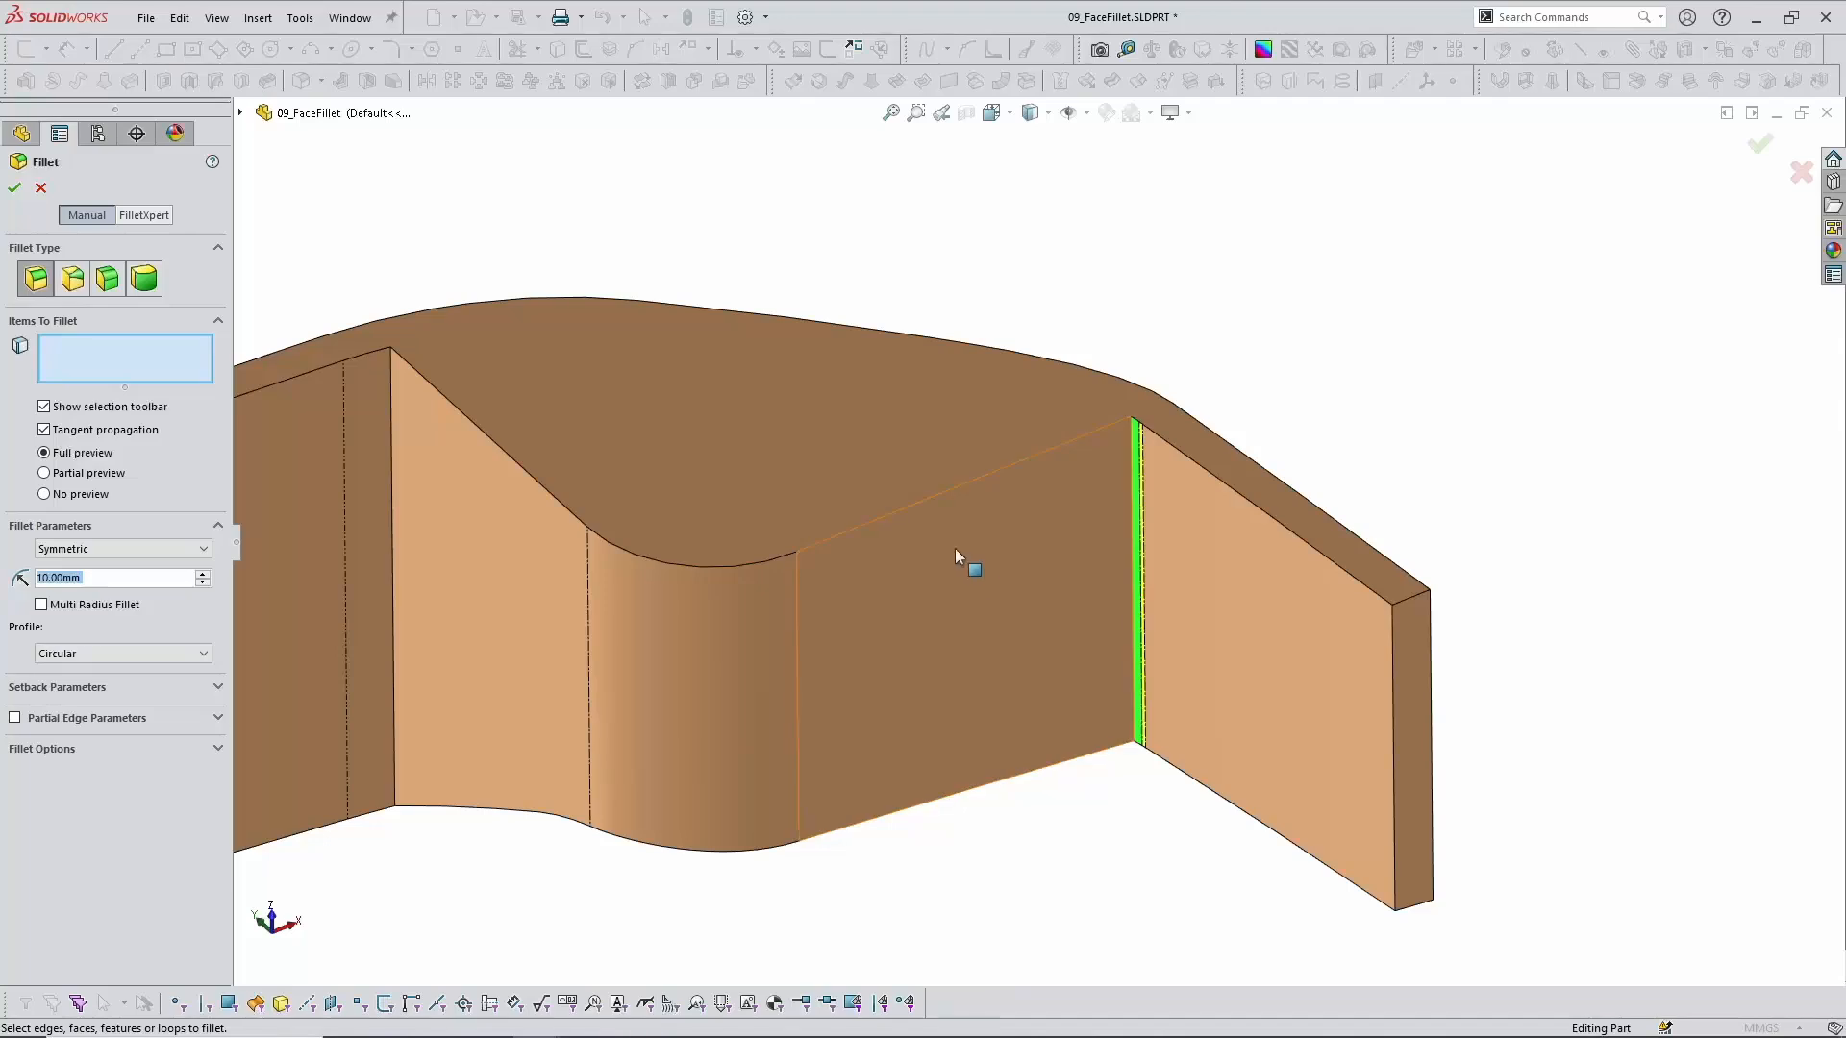
{"action": "left_click", "coordinate": [1136, 478]}
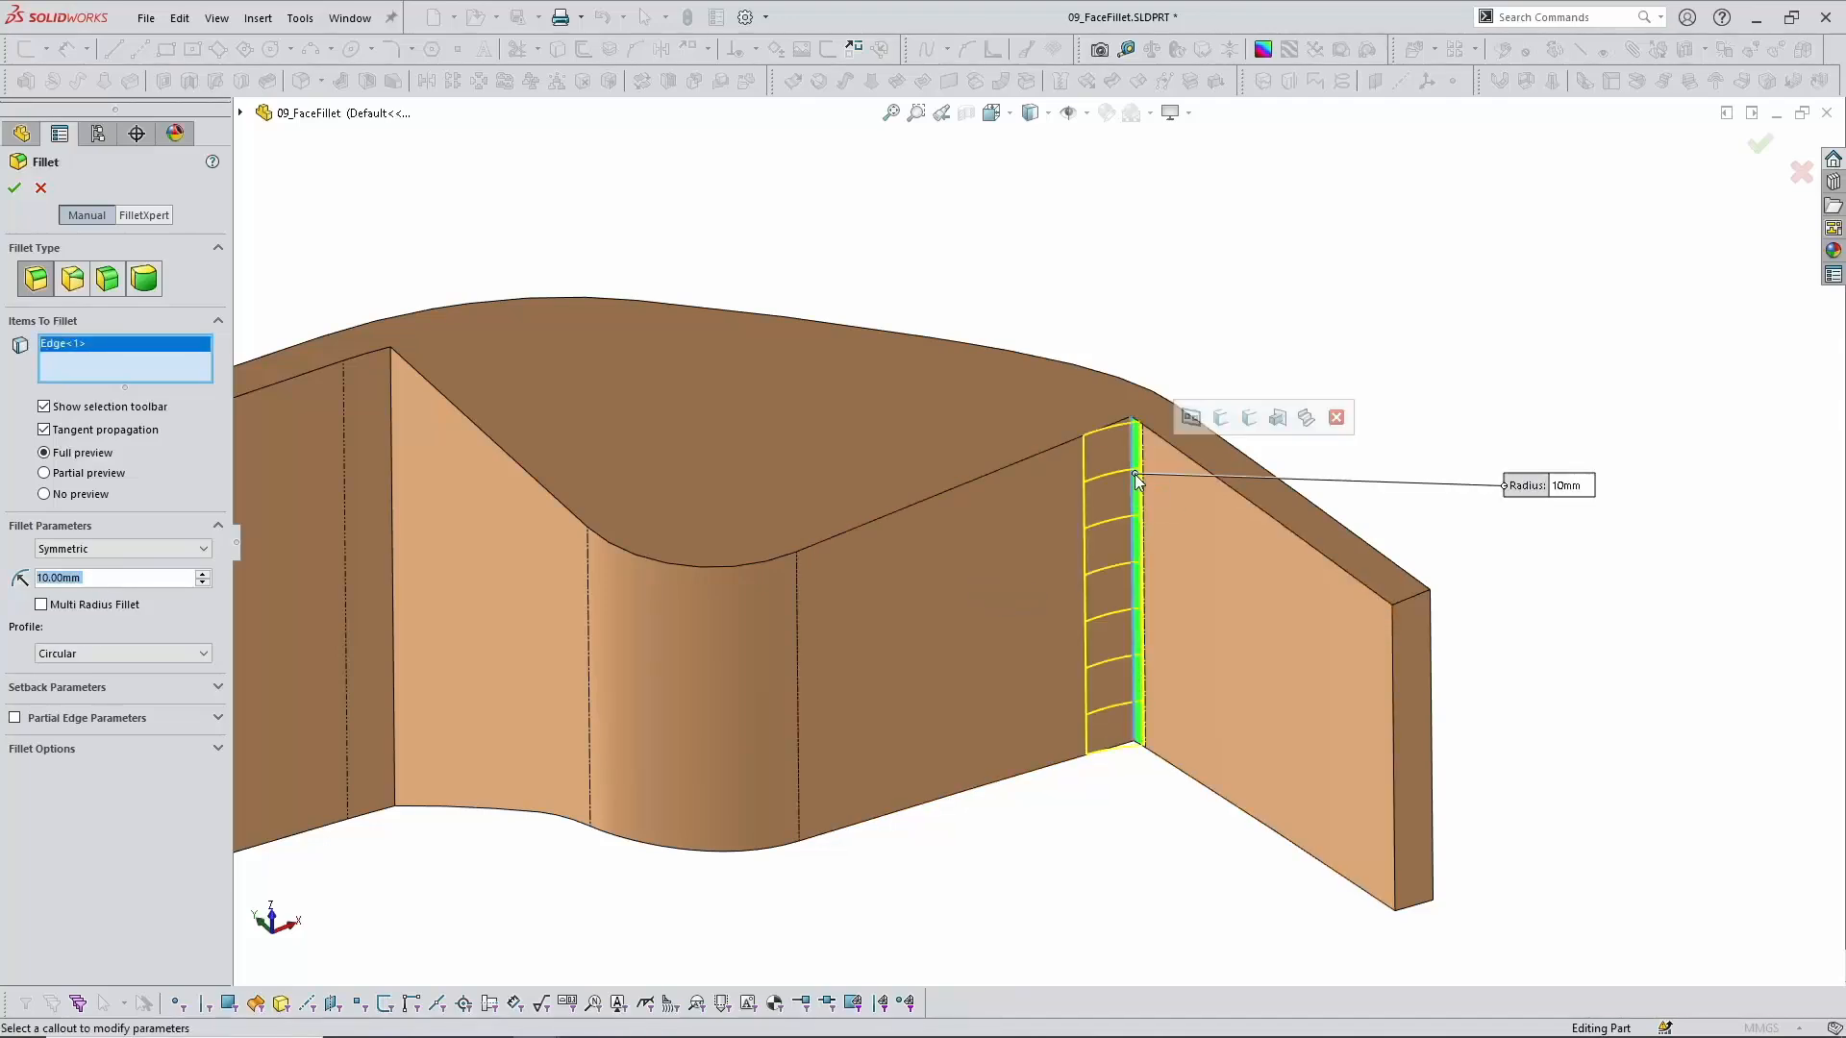
{"action": "scroll", "coordinate": [1134, 475], "scroll_direction": "down", "scroll_amount": 6}
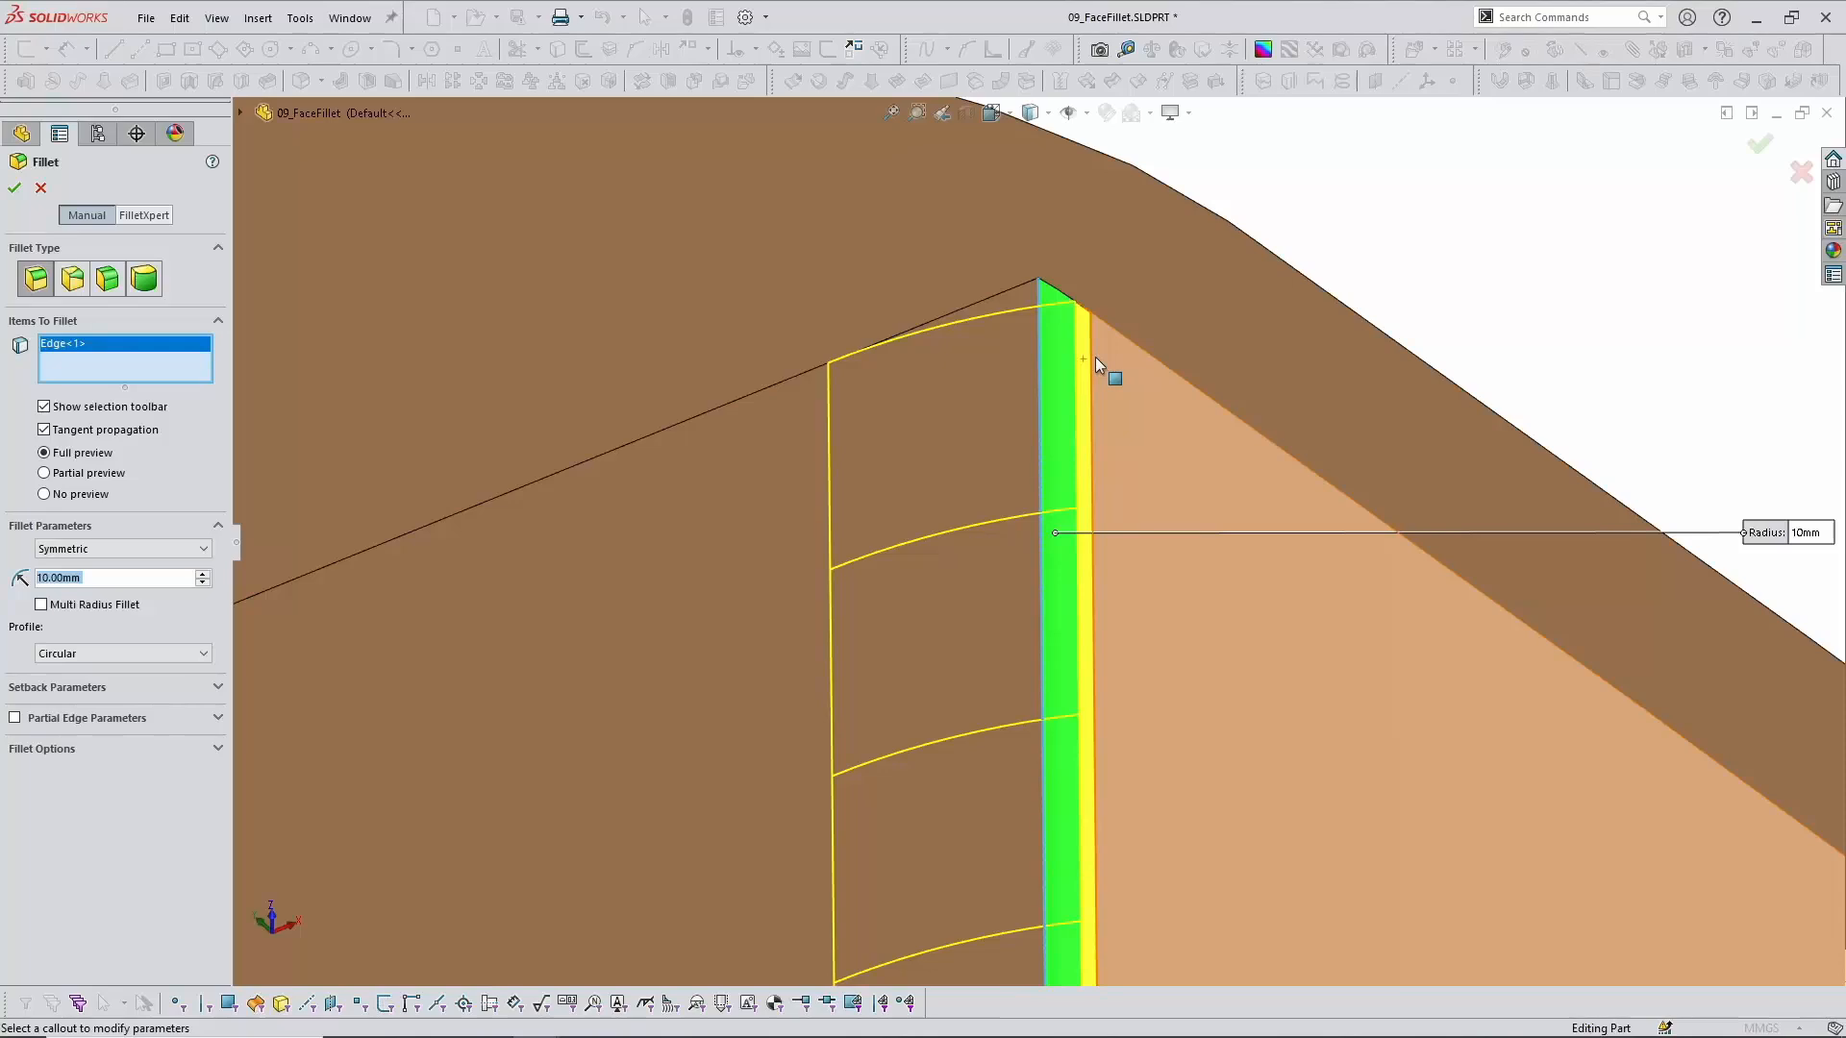
{"action": "scroll", "coordinate": [1094, 355], "scroll_direction": "up", "scroll_amount": 2}
{"action": "right_click", "coordinate": [83, 348]}
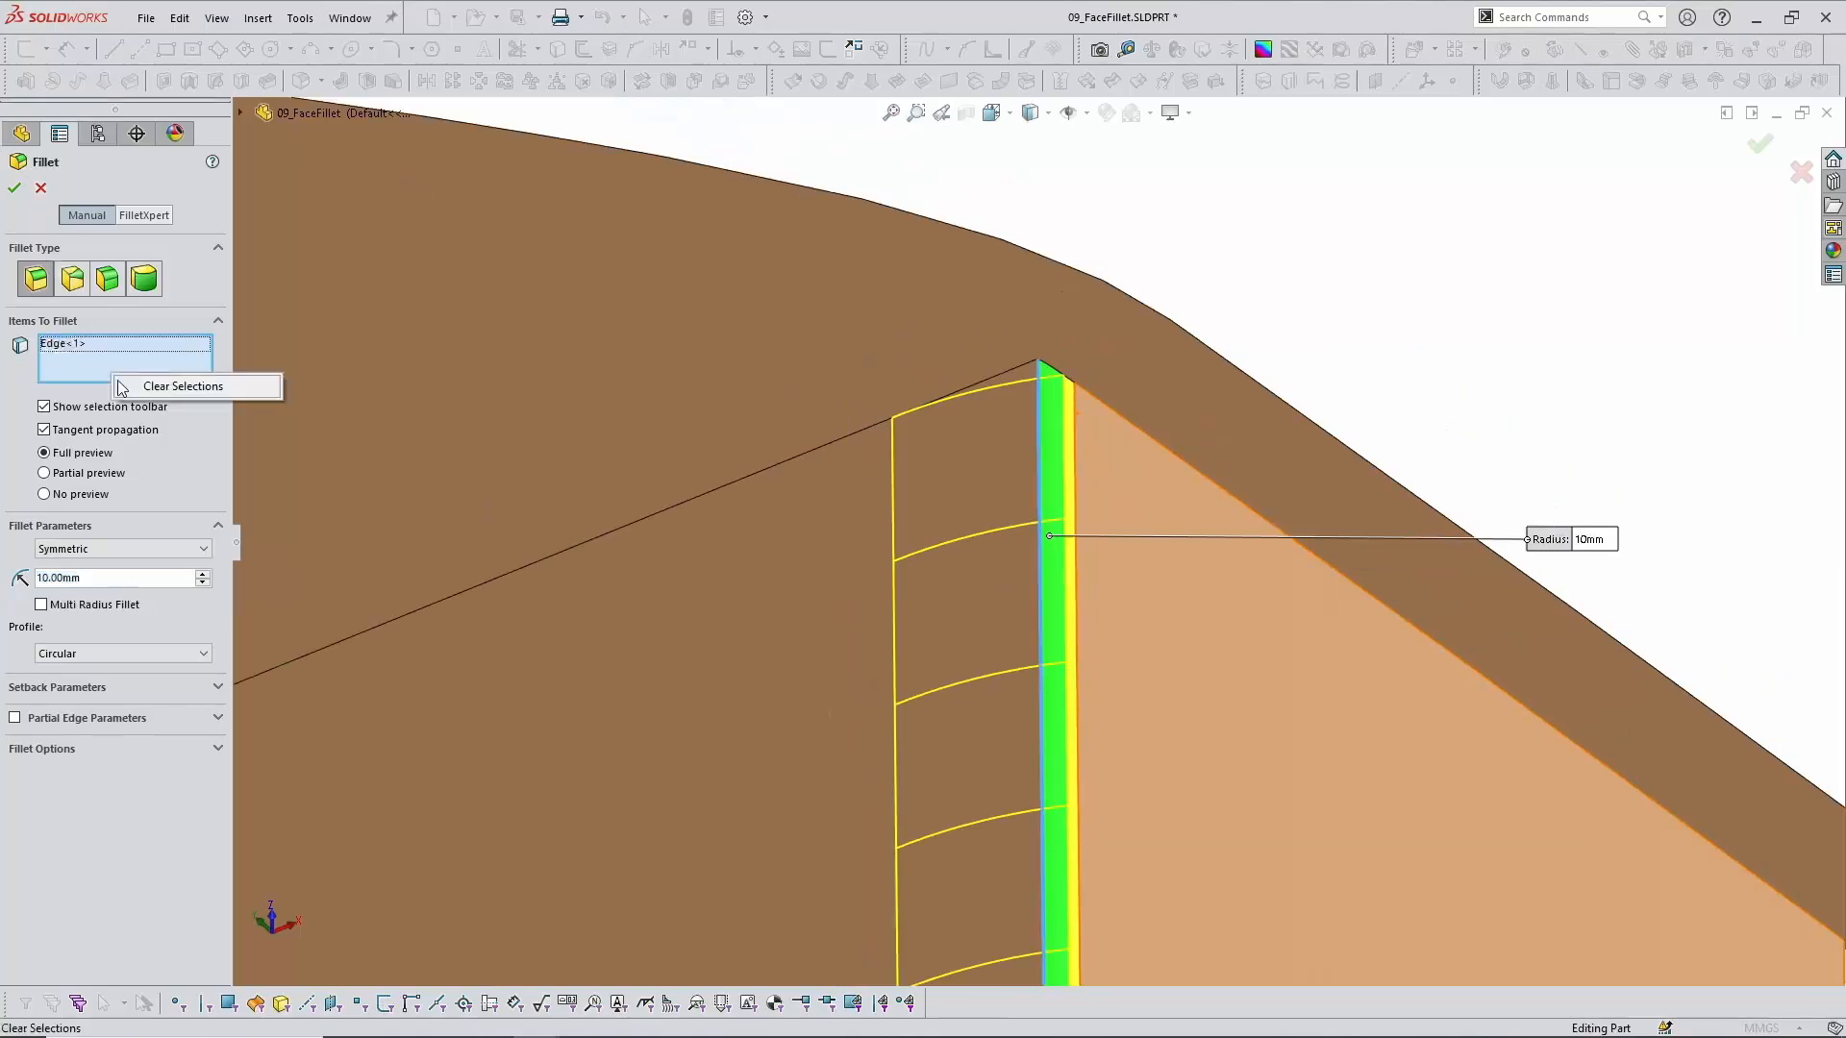
{"action": "left_click", "coordinate": [231, 385]}
Step: Preview a symmetric 10 mm face fillet between the two large walls on either side of the sliver faces, and cancel it
{"action": "left_click", "coordinate": [72, 279]}
{"action": "left_click", "coordinate": [664, 769]}
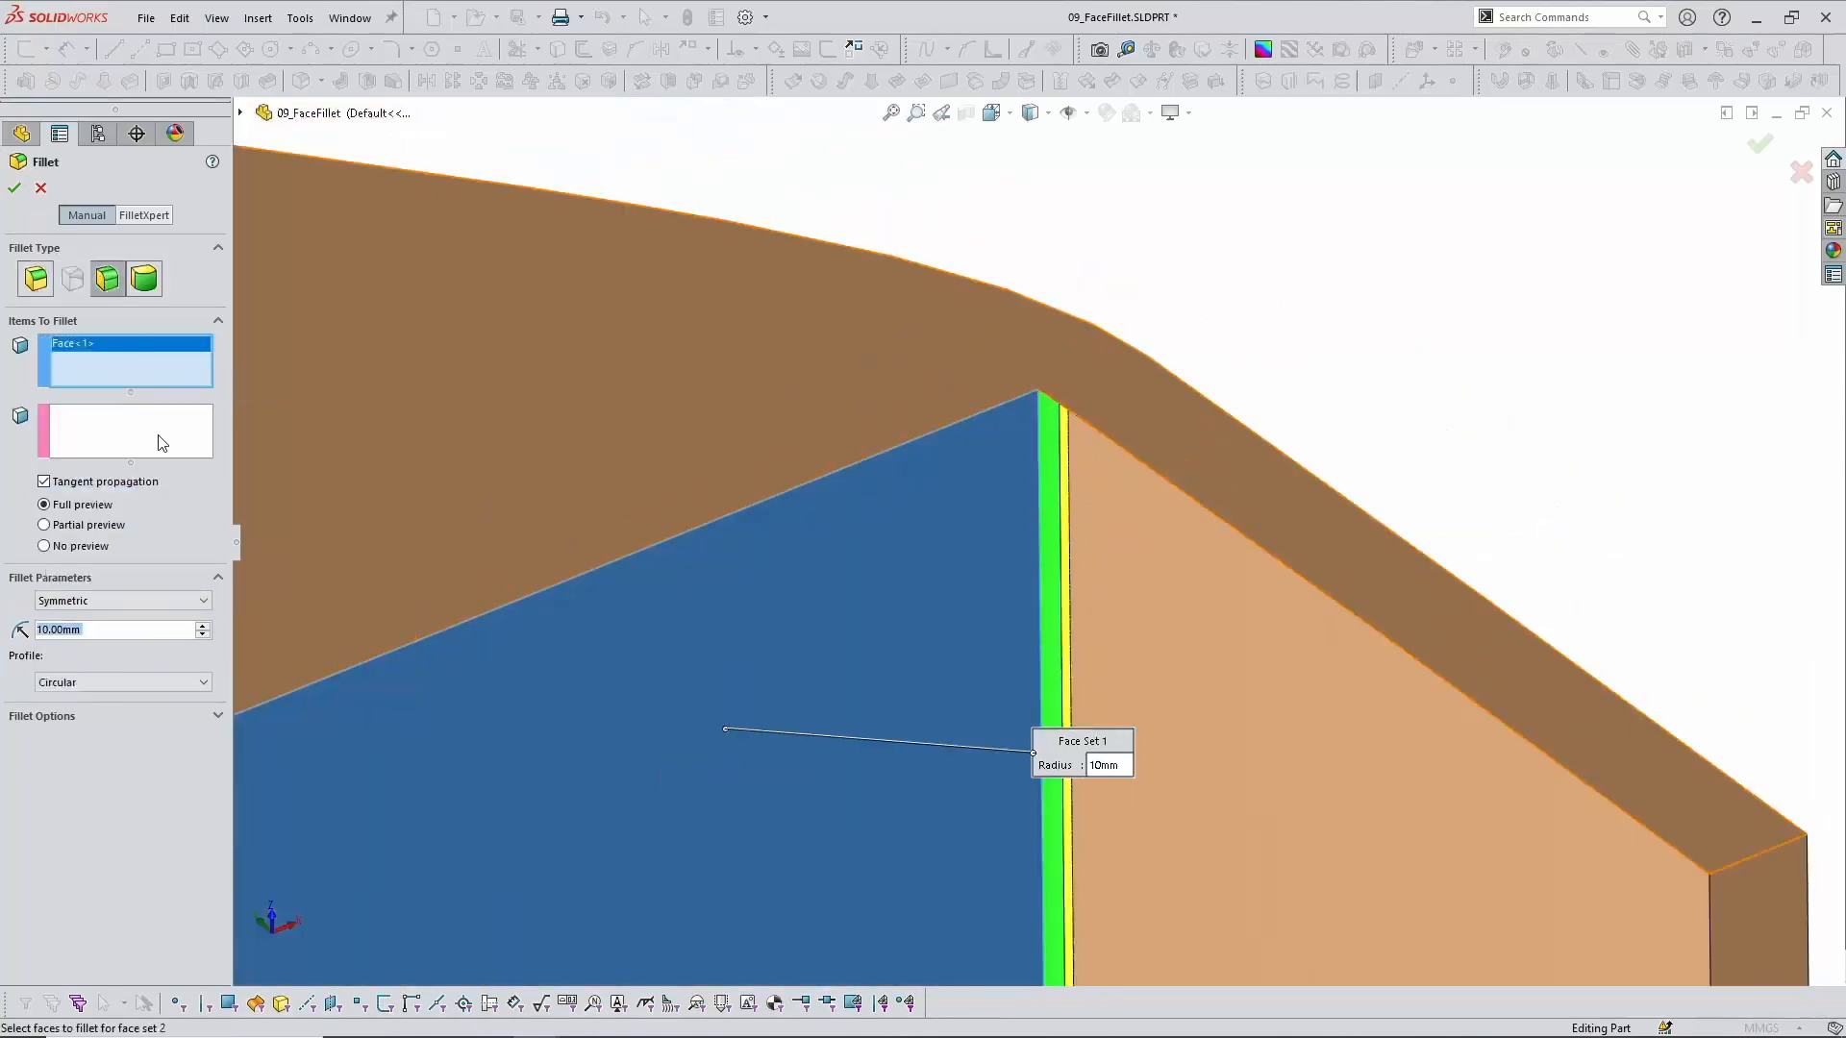
{"action": "left_click", "coordinate": [1265, 727]}
{"action": "scroll", "coordinate": [1038, 519], "scroll_direction": "up", "scroll_amount": 3}
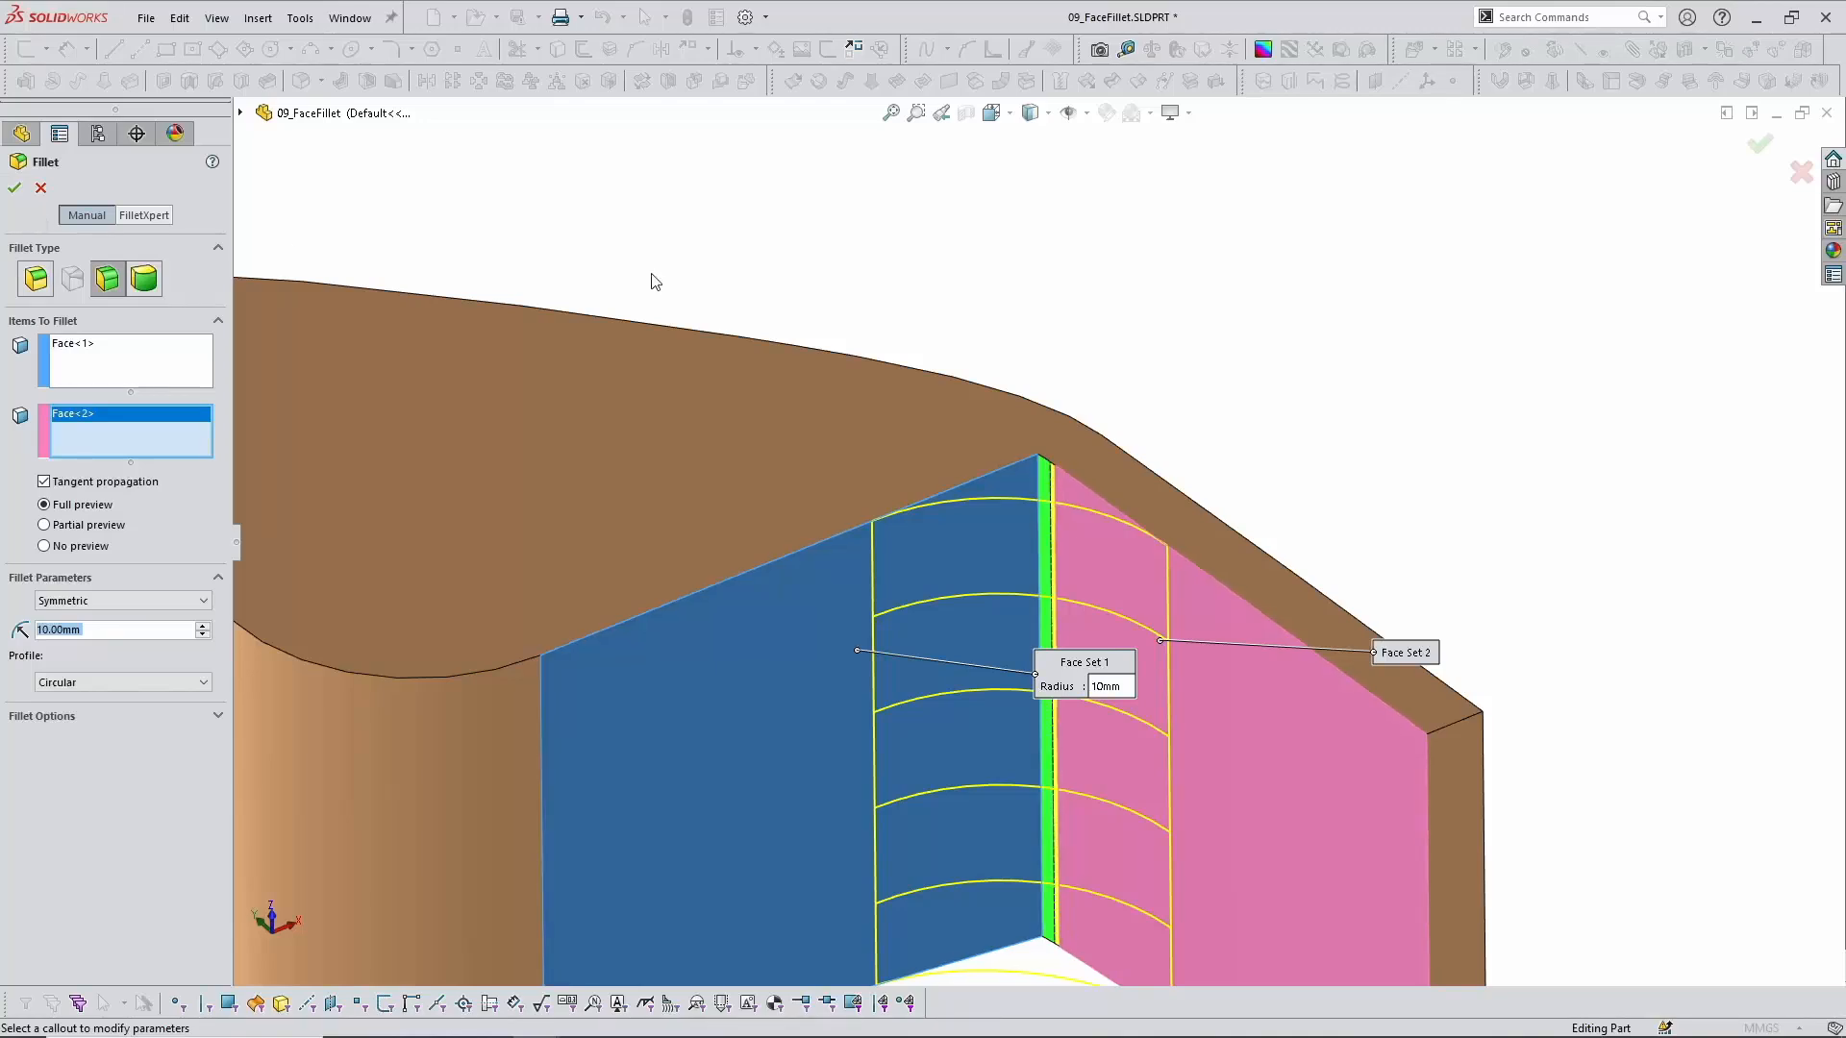
{"action": "left_click", "coordinate": [40, 187]}
Step: Remove the green and yellow sliver faces at the inner corner using Delete Face with the Delete and Patch option
{"action": "left_click_drag", "start_coordinate": [164, 444], "coordinate": [120, 445]}
{"action": "left_click", "coordinate": [620, 83]}
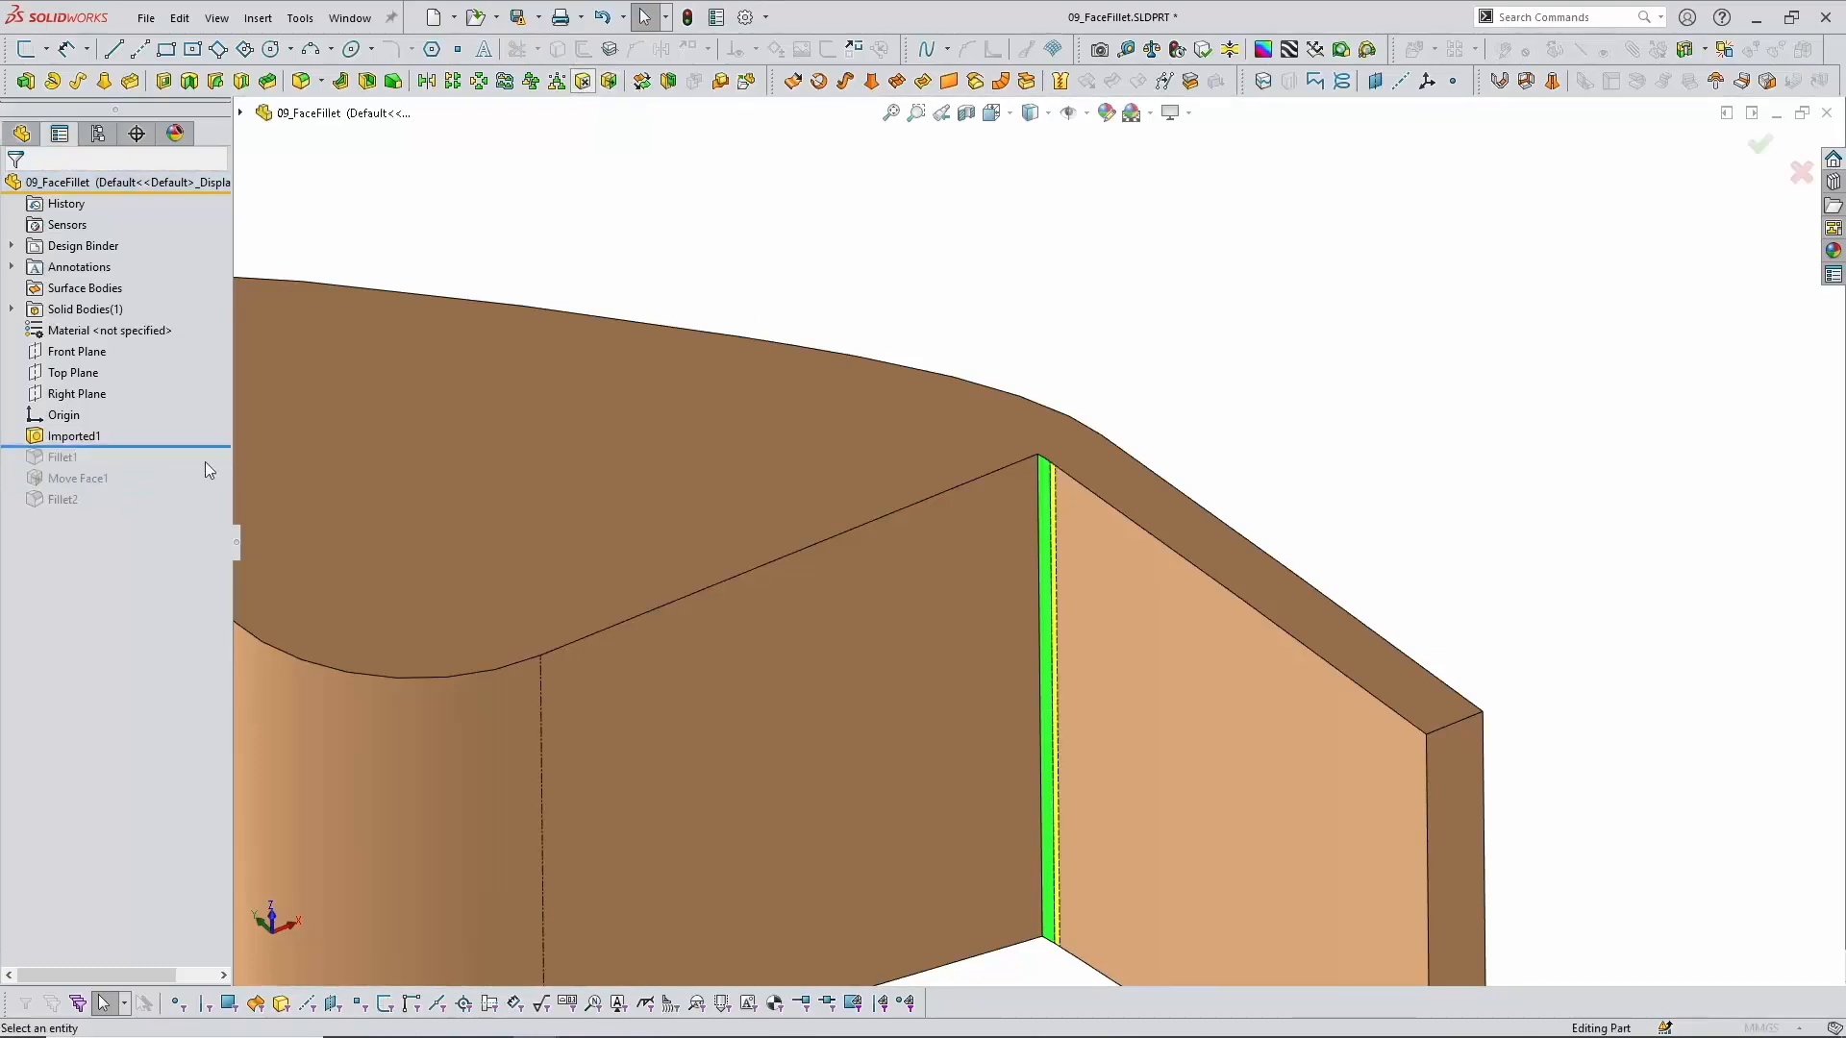
{"action": "left_click", "coordinate": [87, 362]}
{"action": "scroll", "coordinate": [1163, 550], "scroll_direction": "down", "scroll_amount": 6}
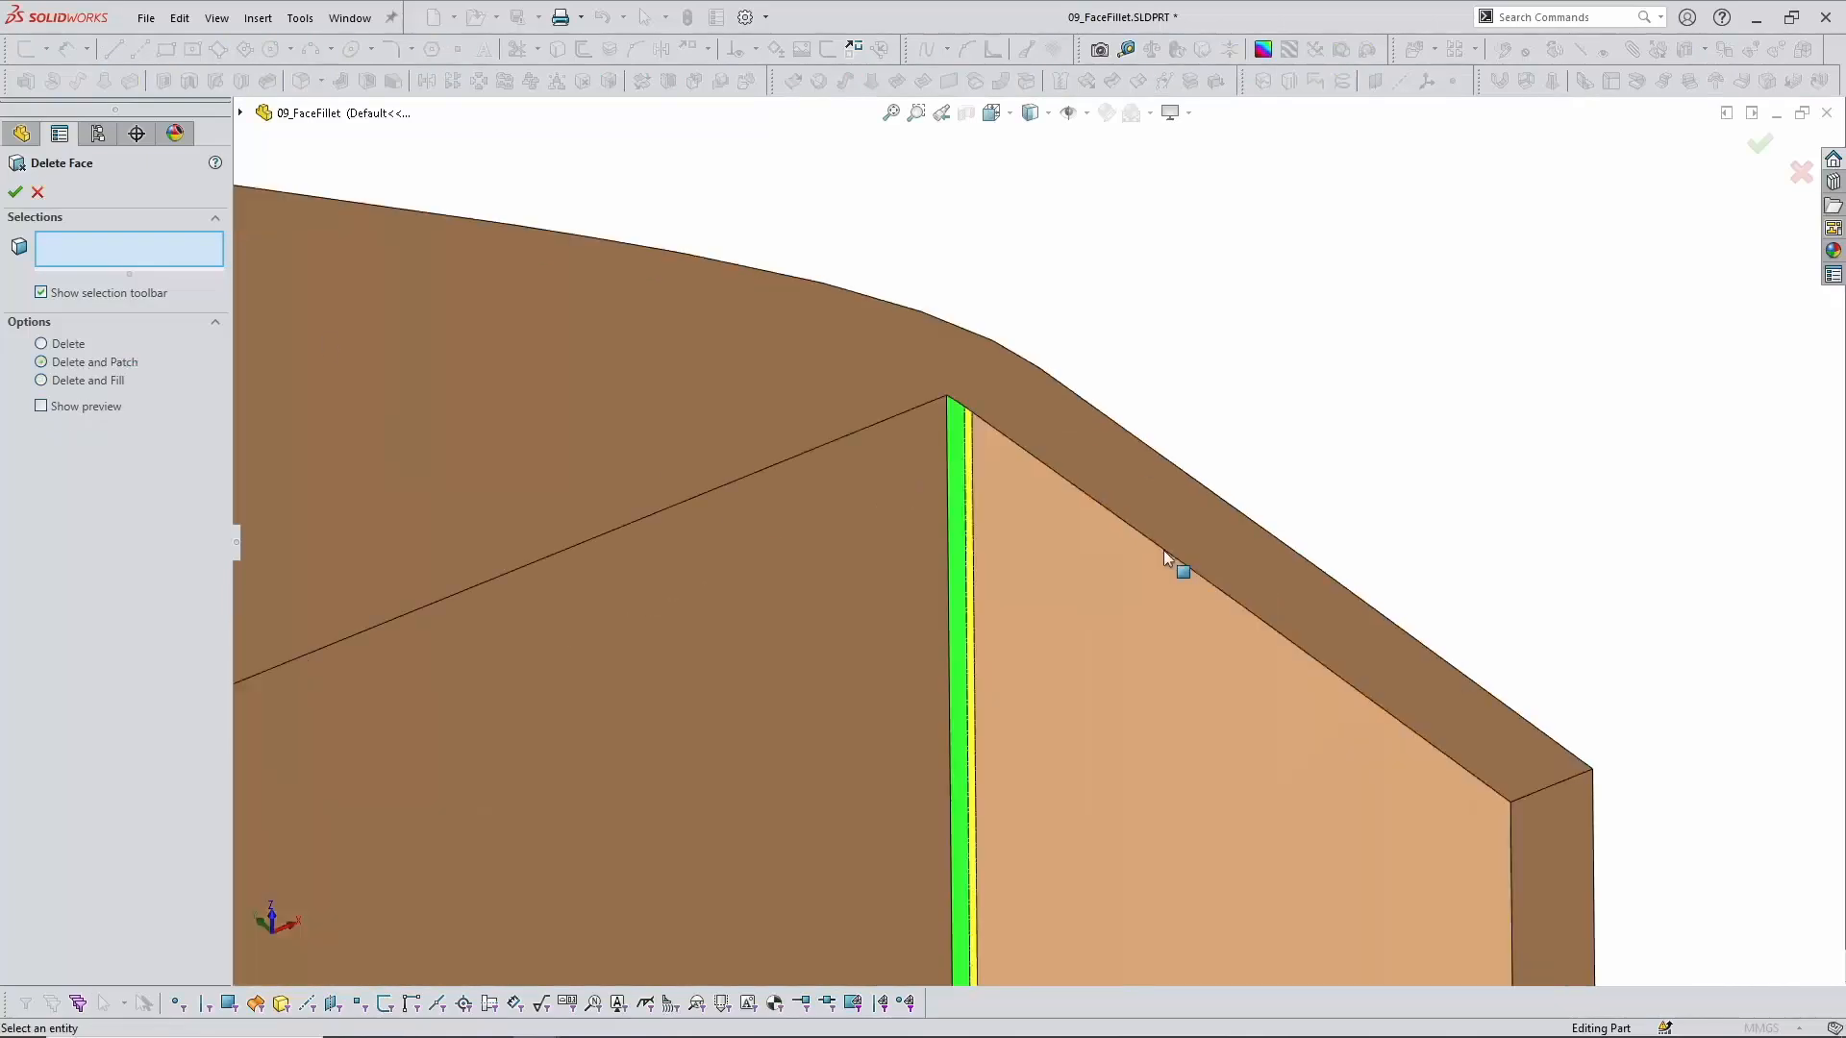
{"action": "left_click", "coordinate": [891, 400]}
{"action": "left_click", "coordinate": [867, 406]}
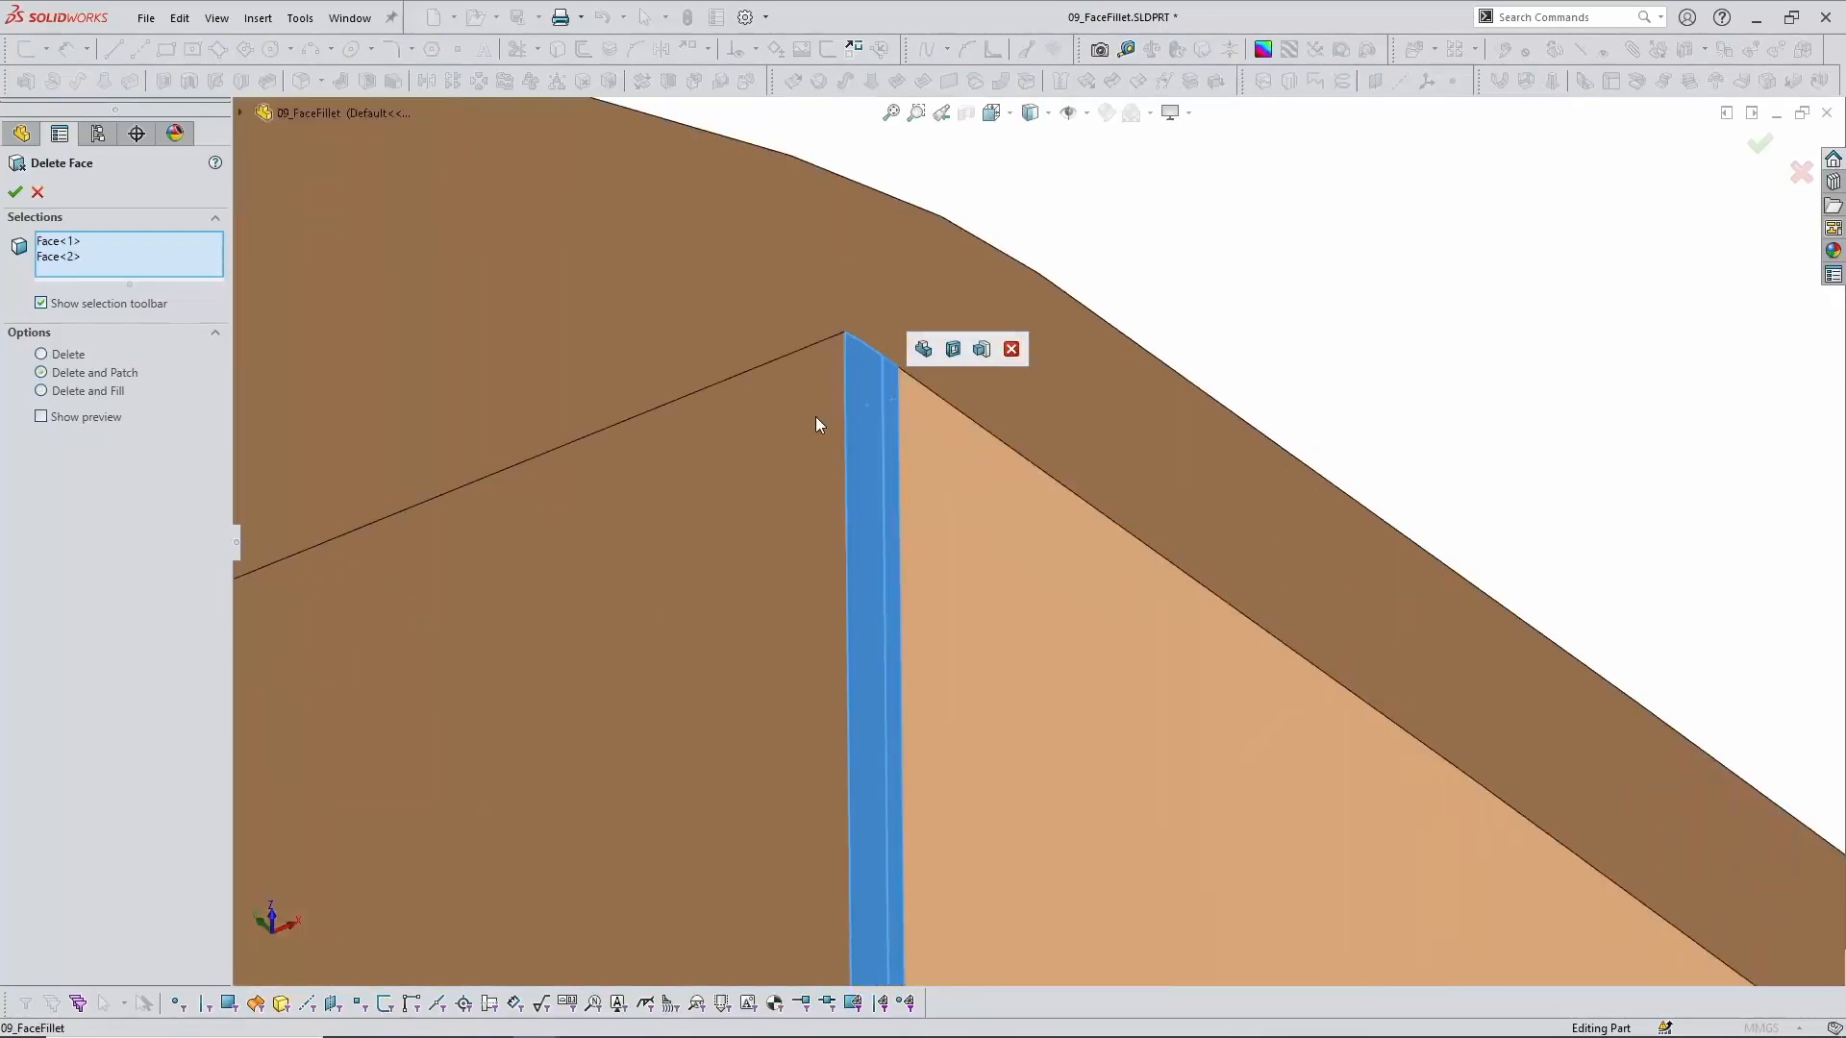
{"action": "scroll", "coordinate": [902, 513], "scroll_direction": "up", "scroll_amount": 2}
{"action": "left_click", "coordinate": [15, 191]}
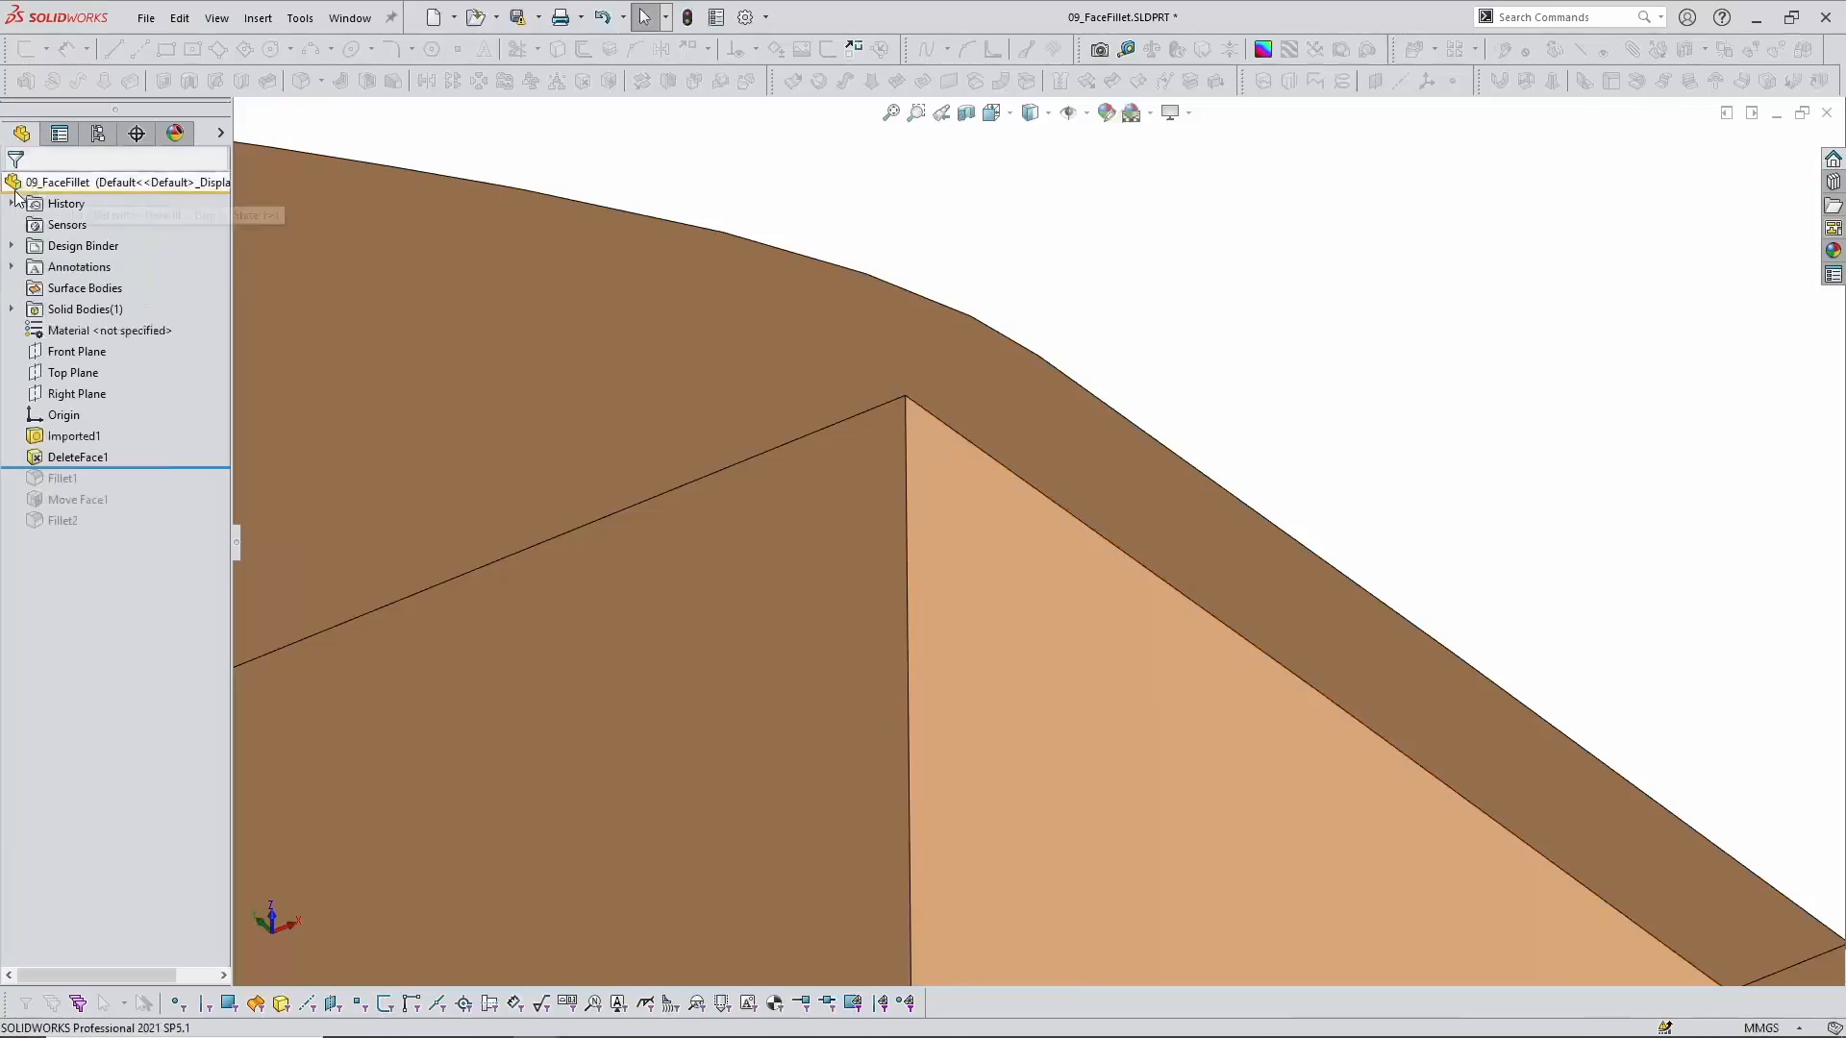
Step: Fillet the vertical inner corner edge, where the sliver faces were removed, with a symmetric 10 mm radius
{"action": "key", "text": "z"}
{"action": "left_click", "coordinate": [301, 81]}
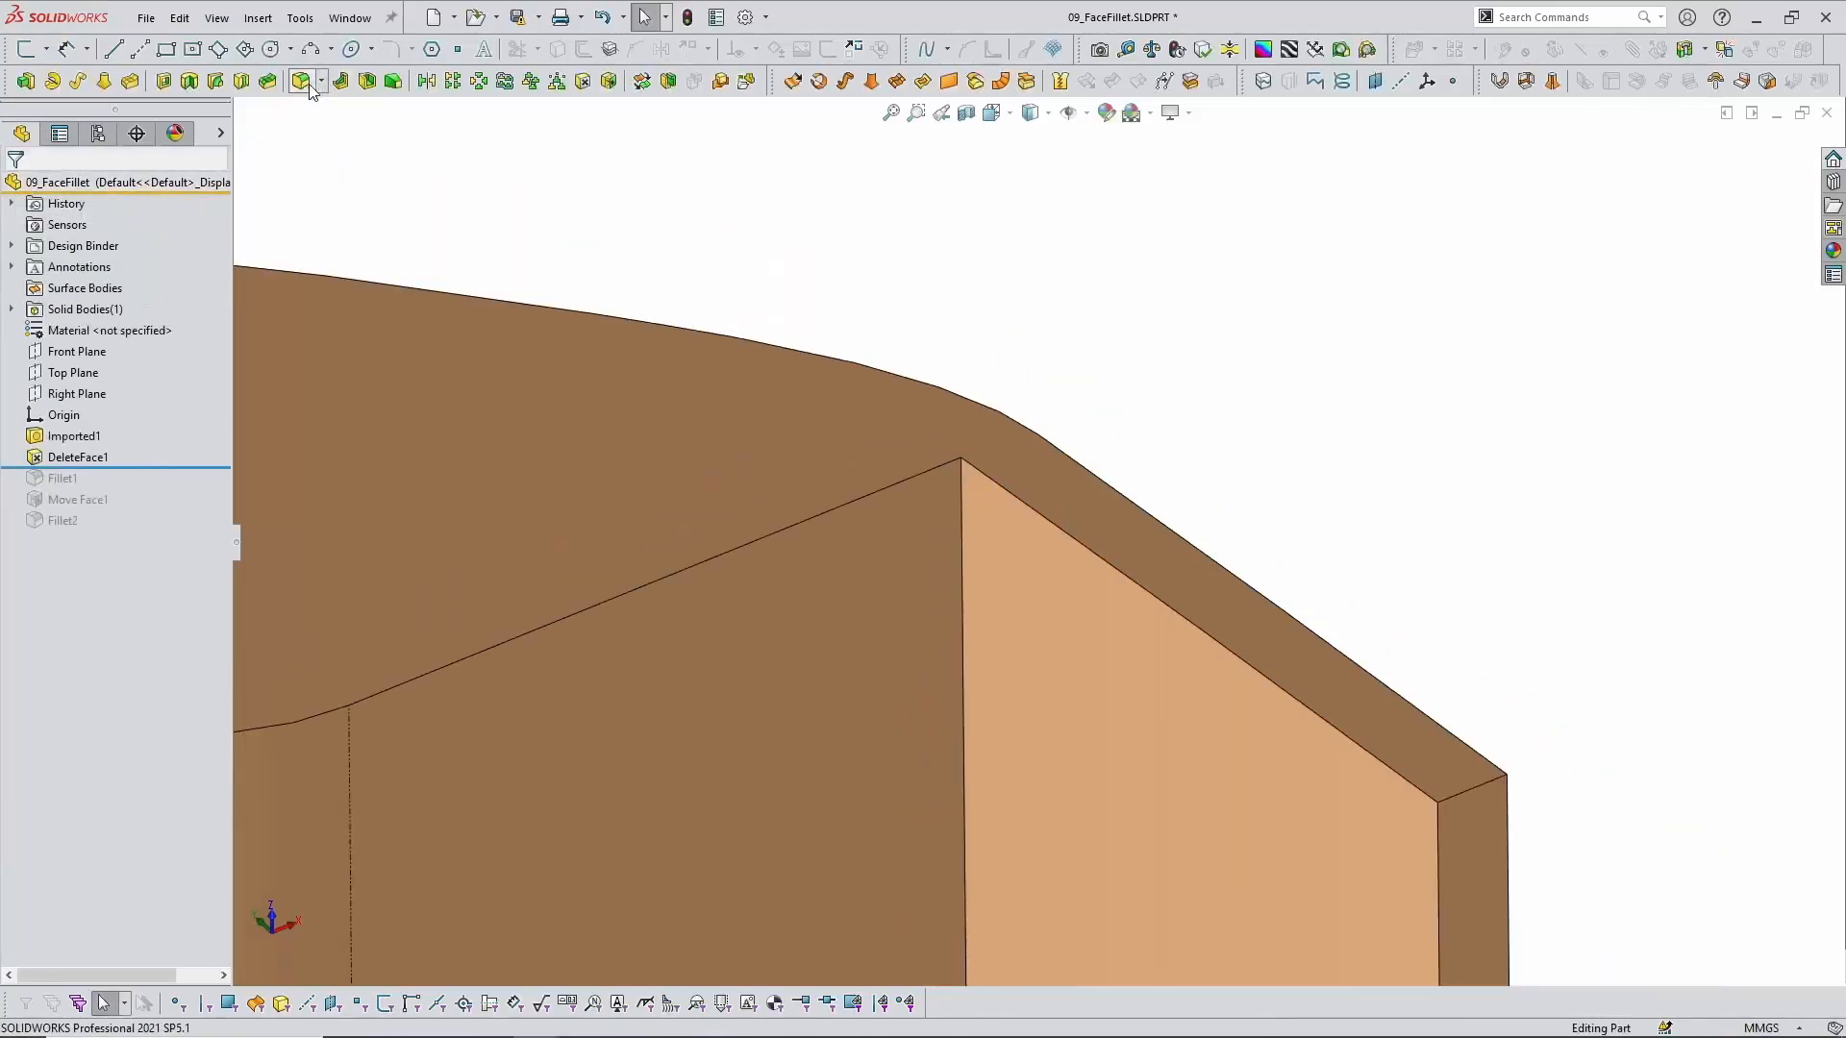
{"action": "left_click", "coordinate": [965, 578]}
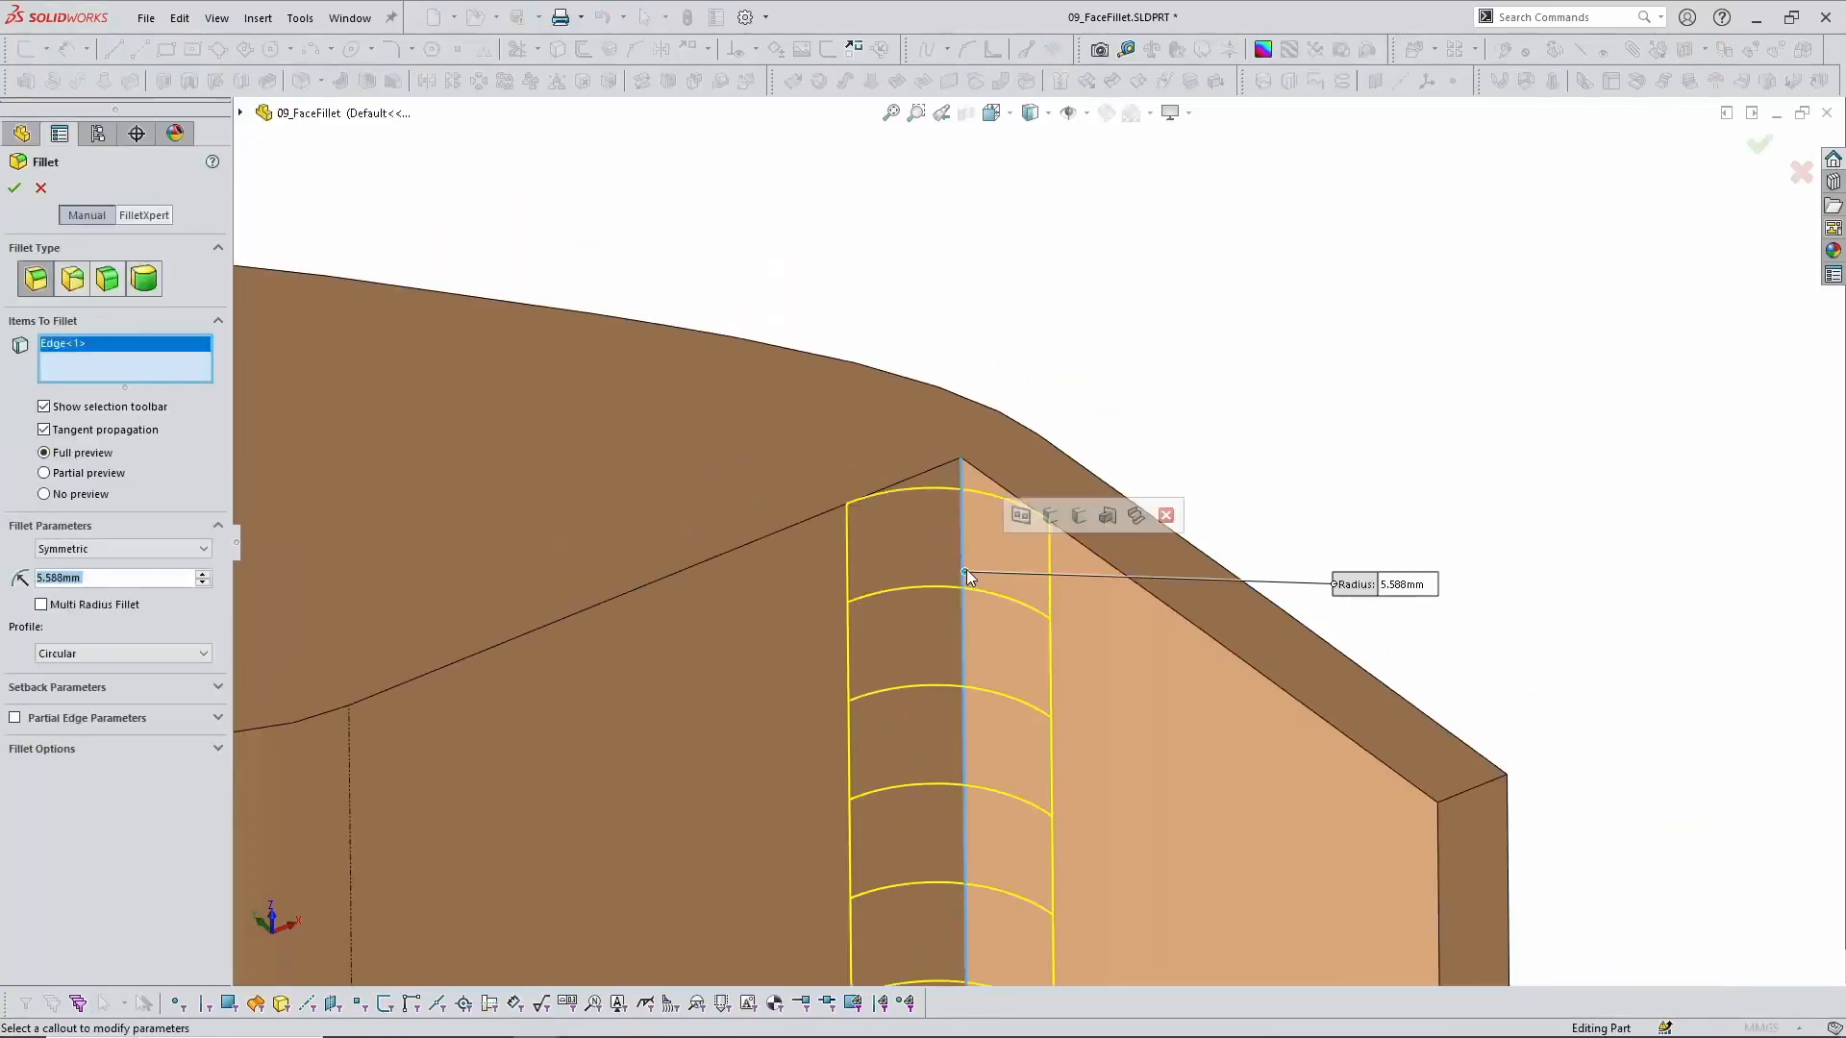
{"action": "type", "text": "10"}
{"action": "key", "text": "Return"}
{"action": "scroll", "coordinate": [971, 569], "scroll_direction": "up", "scroll_amount": 3}
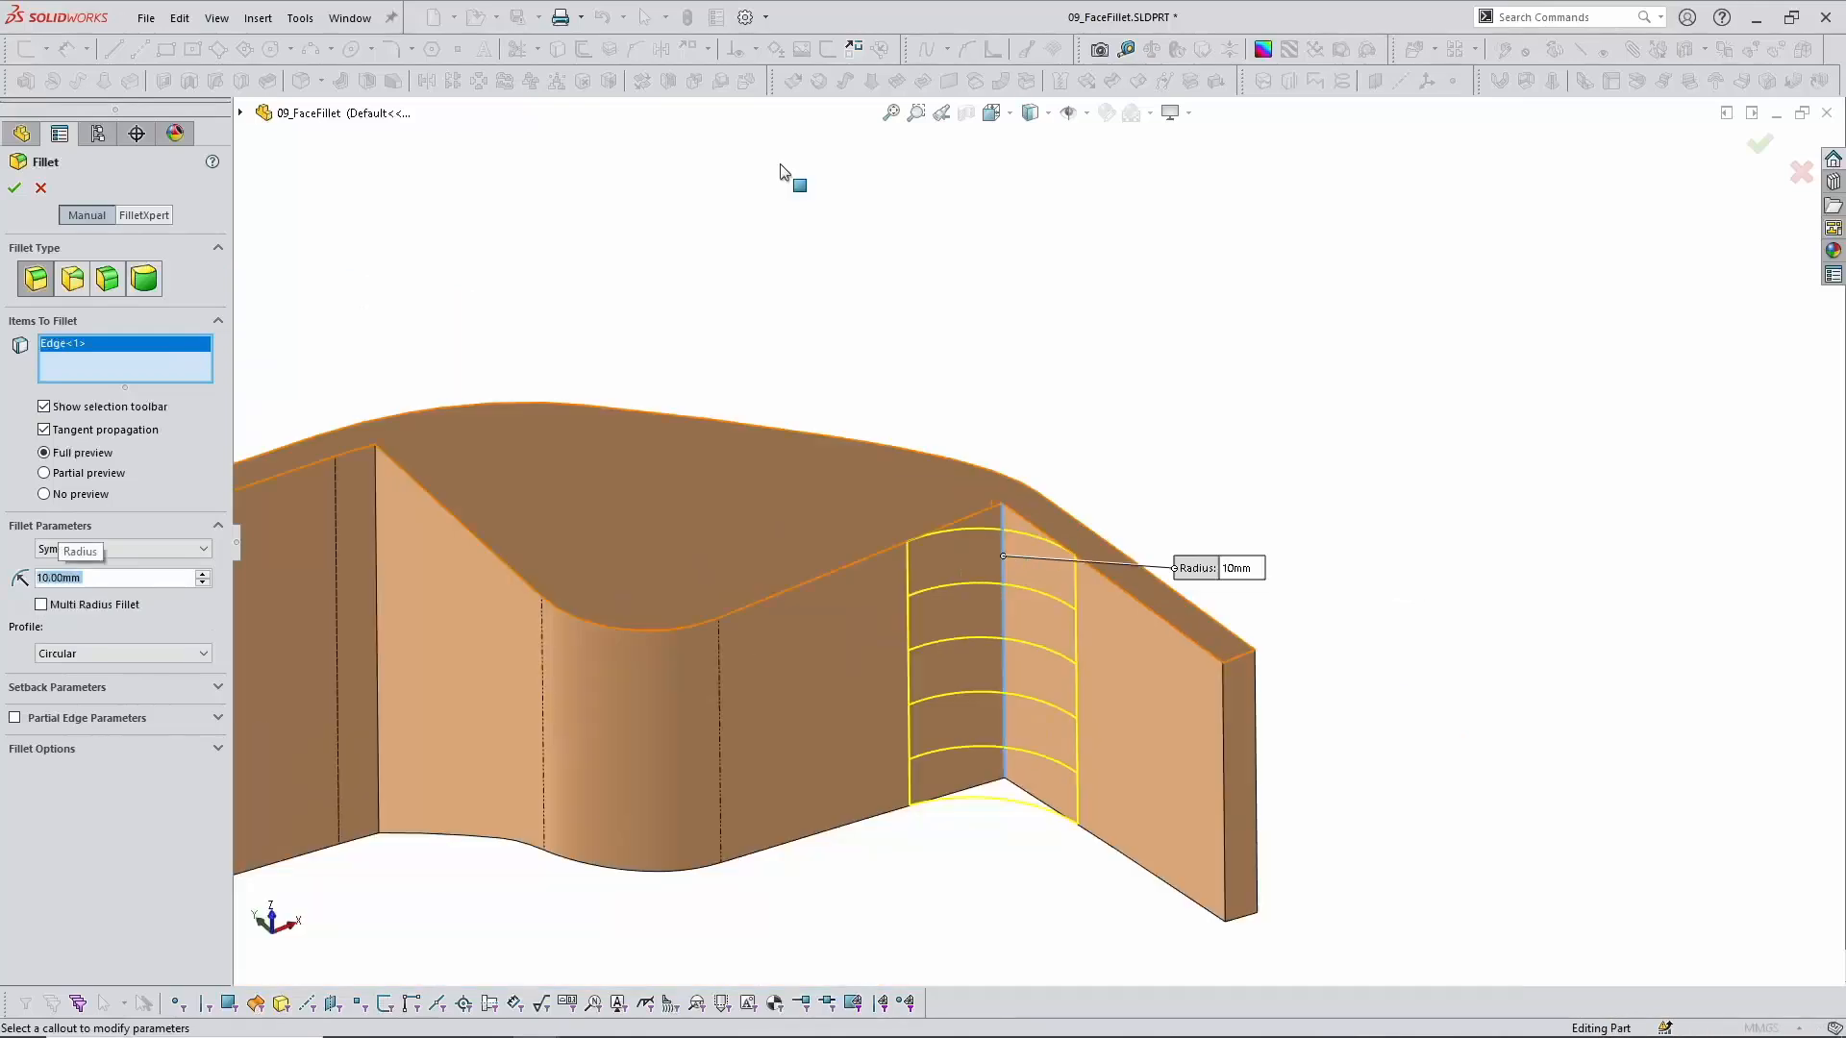
{"action": "left_click", "coordinate": [16, 189]}
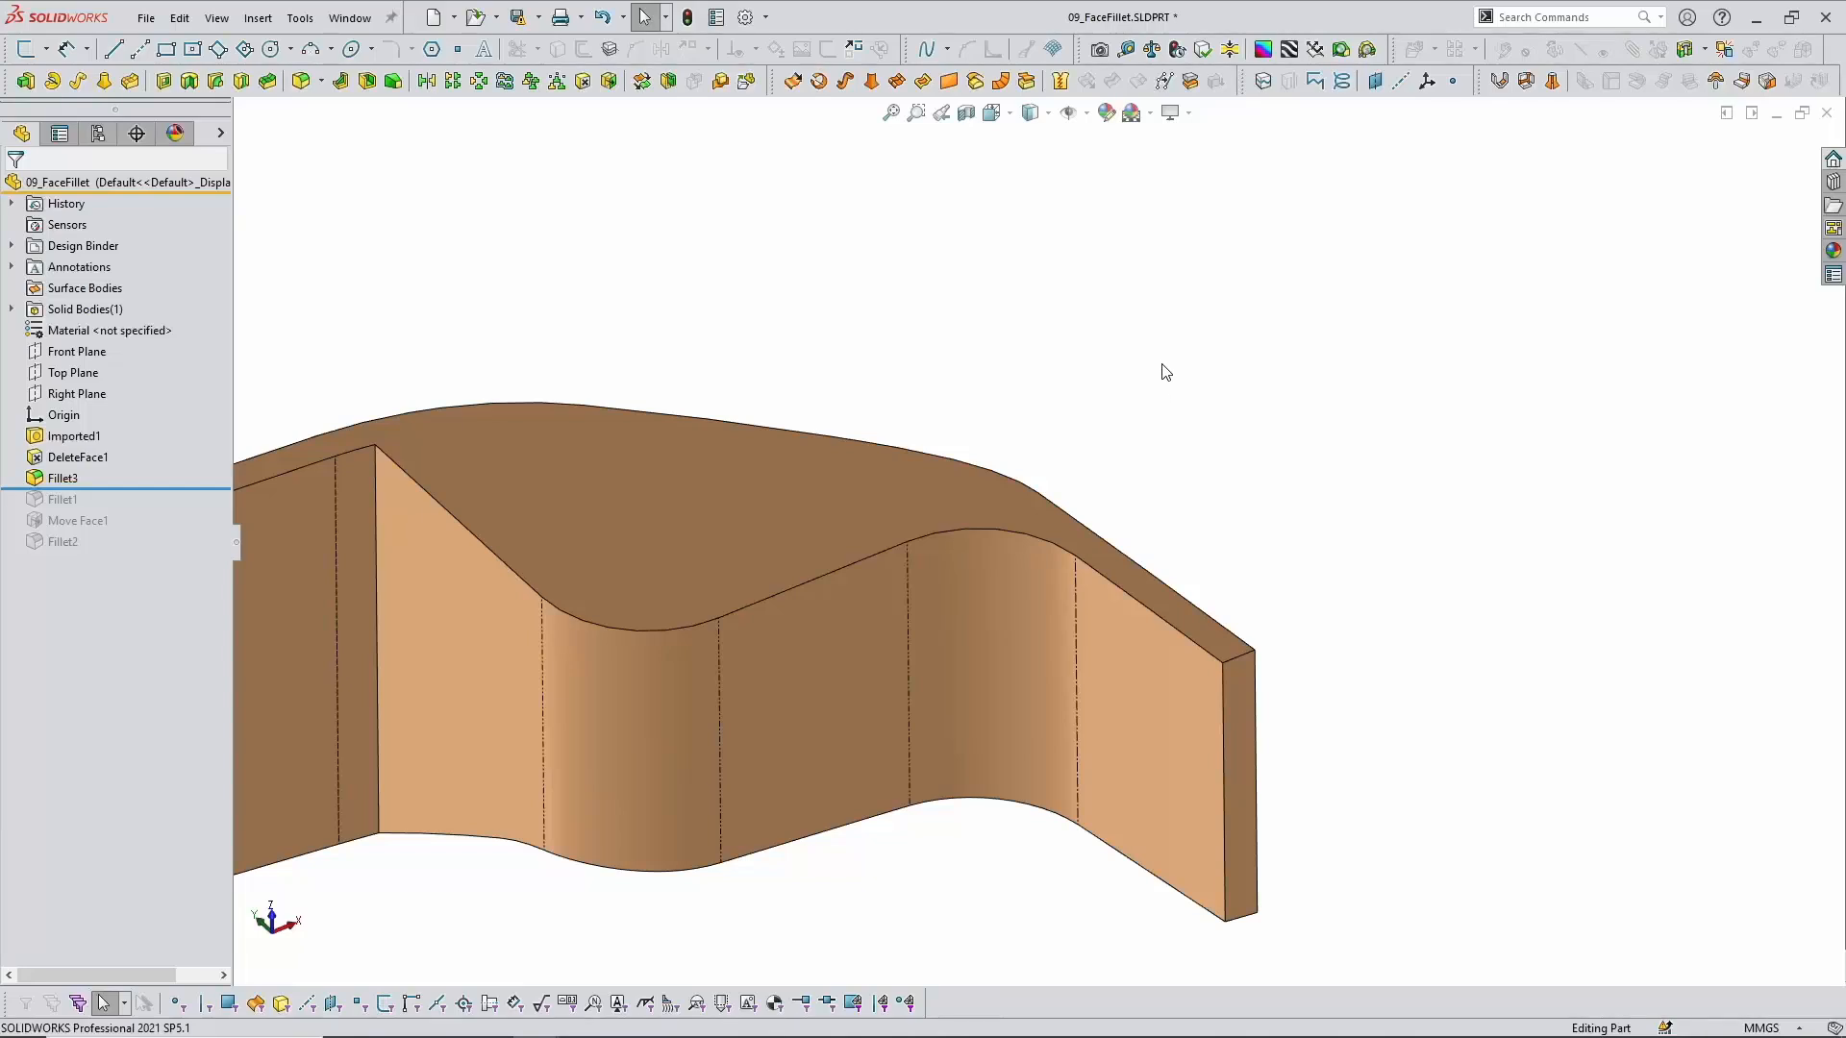
Step: Bring up the part 10_FaceFillet.SLDPRT and roll its history back to just after Boss-Extrude2, before all the fillets
{"action": "left_click", "coordinate": [352, 19]}
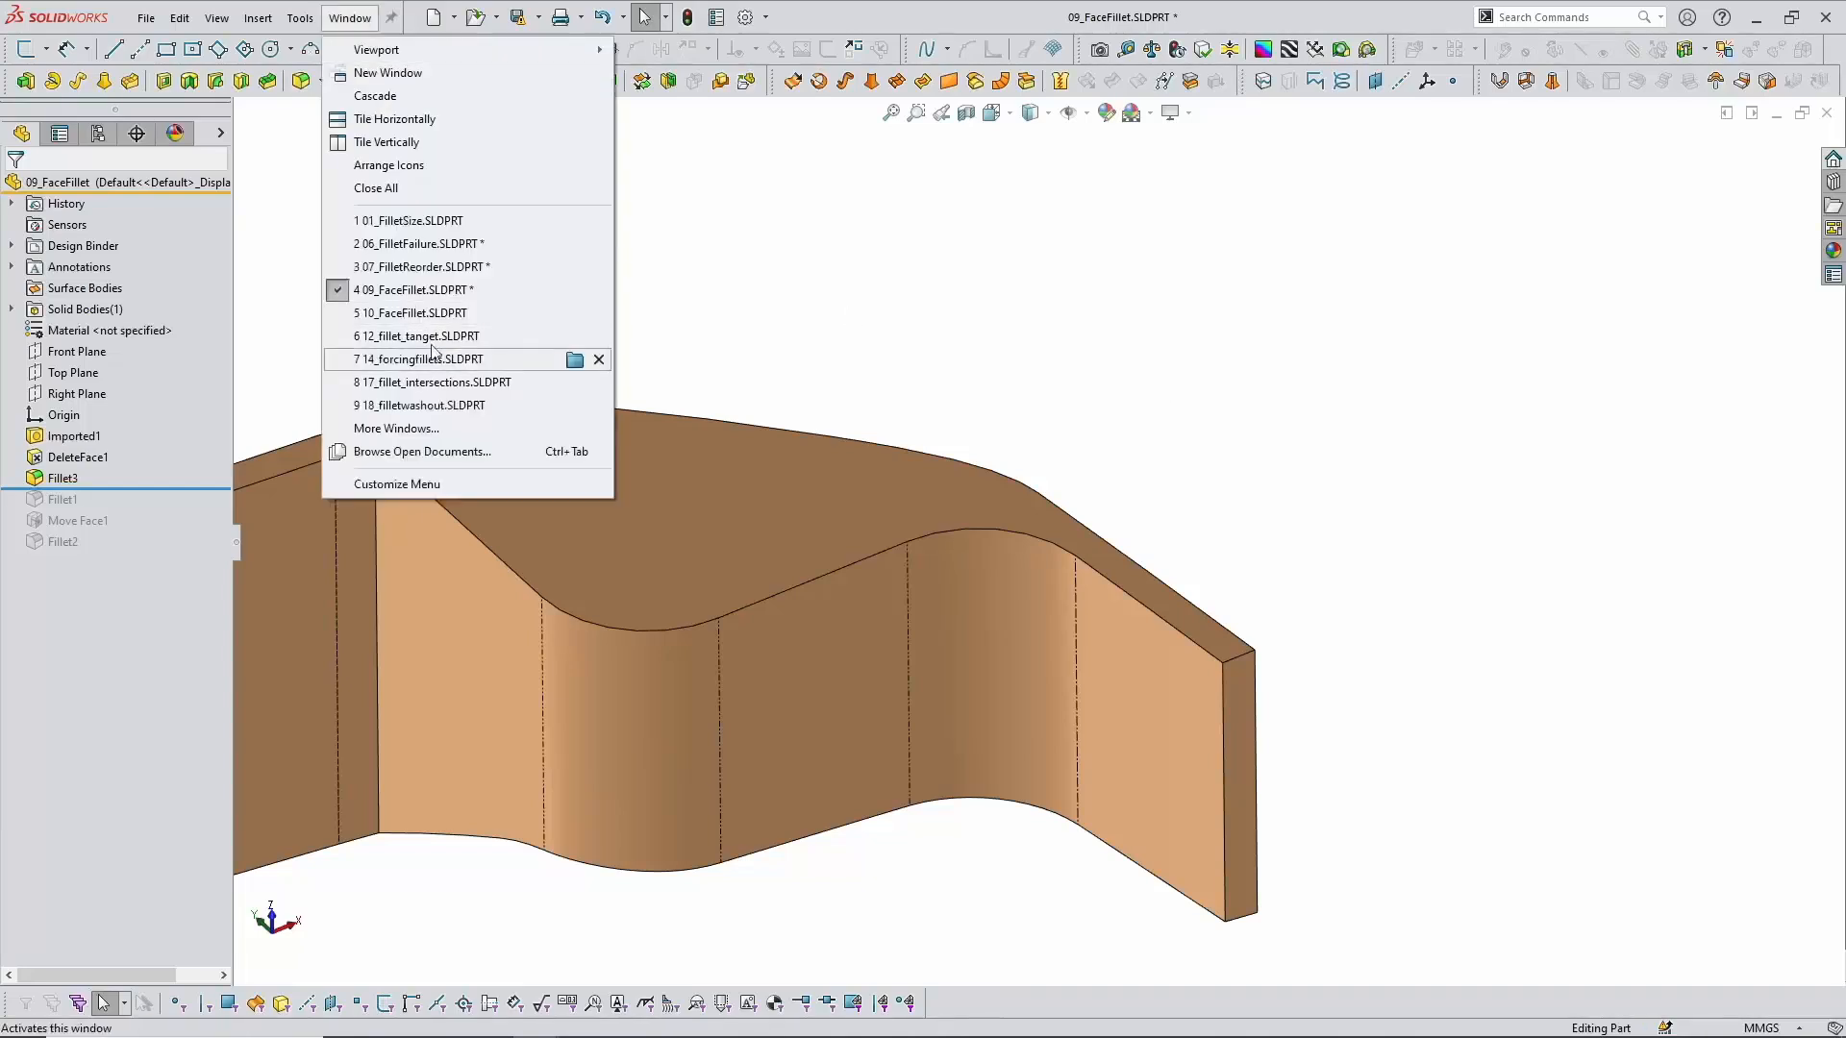
{"action": "left_click", "coordinate": [423, 314]}
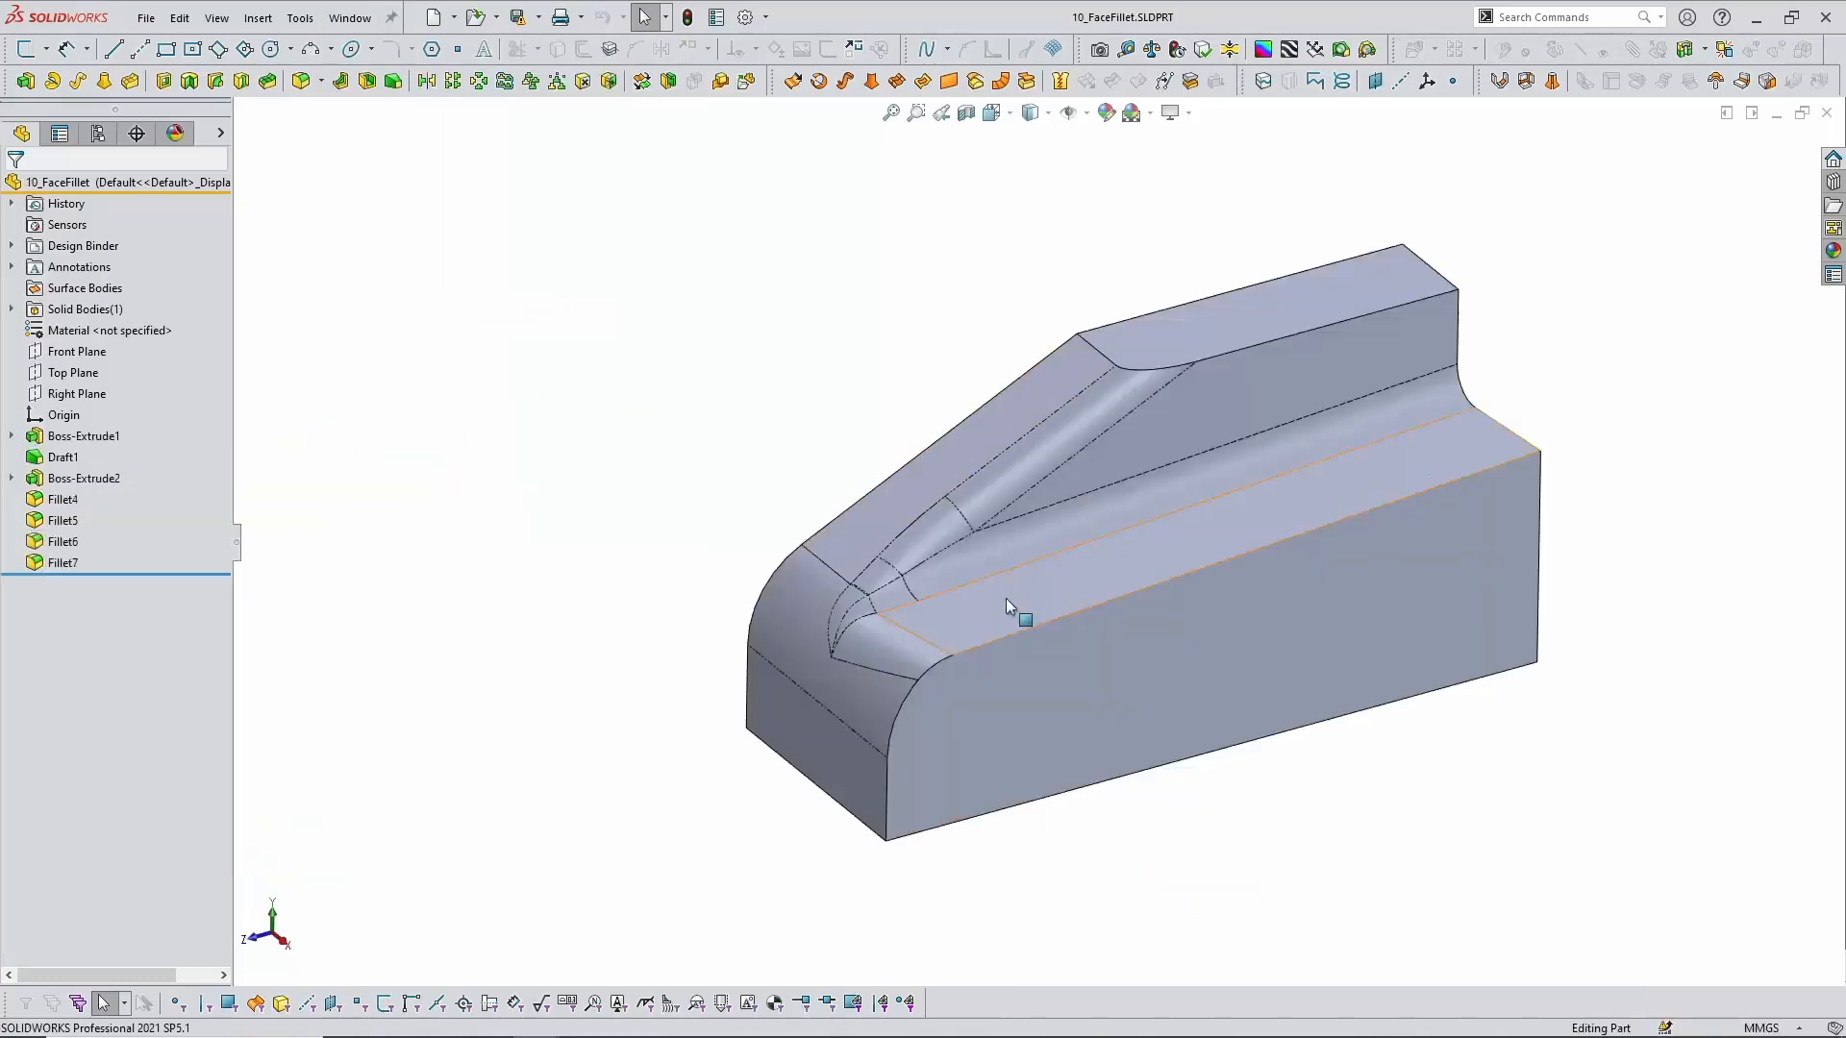
{"action": "scroll", "coordinate": [1006, 577], "scroll_direction": "down", "scroll_amount": 1}
{"action": "left_click_drag", "start_coordinate": [151, 575], "coordinate": [144, 486]}
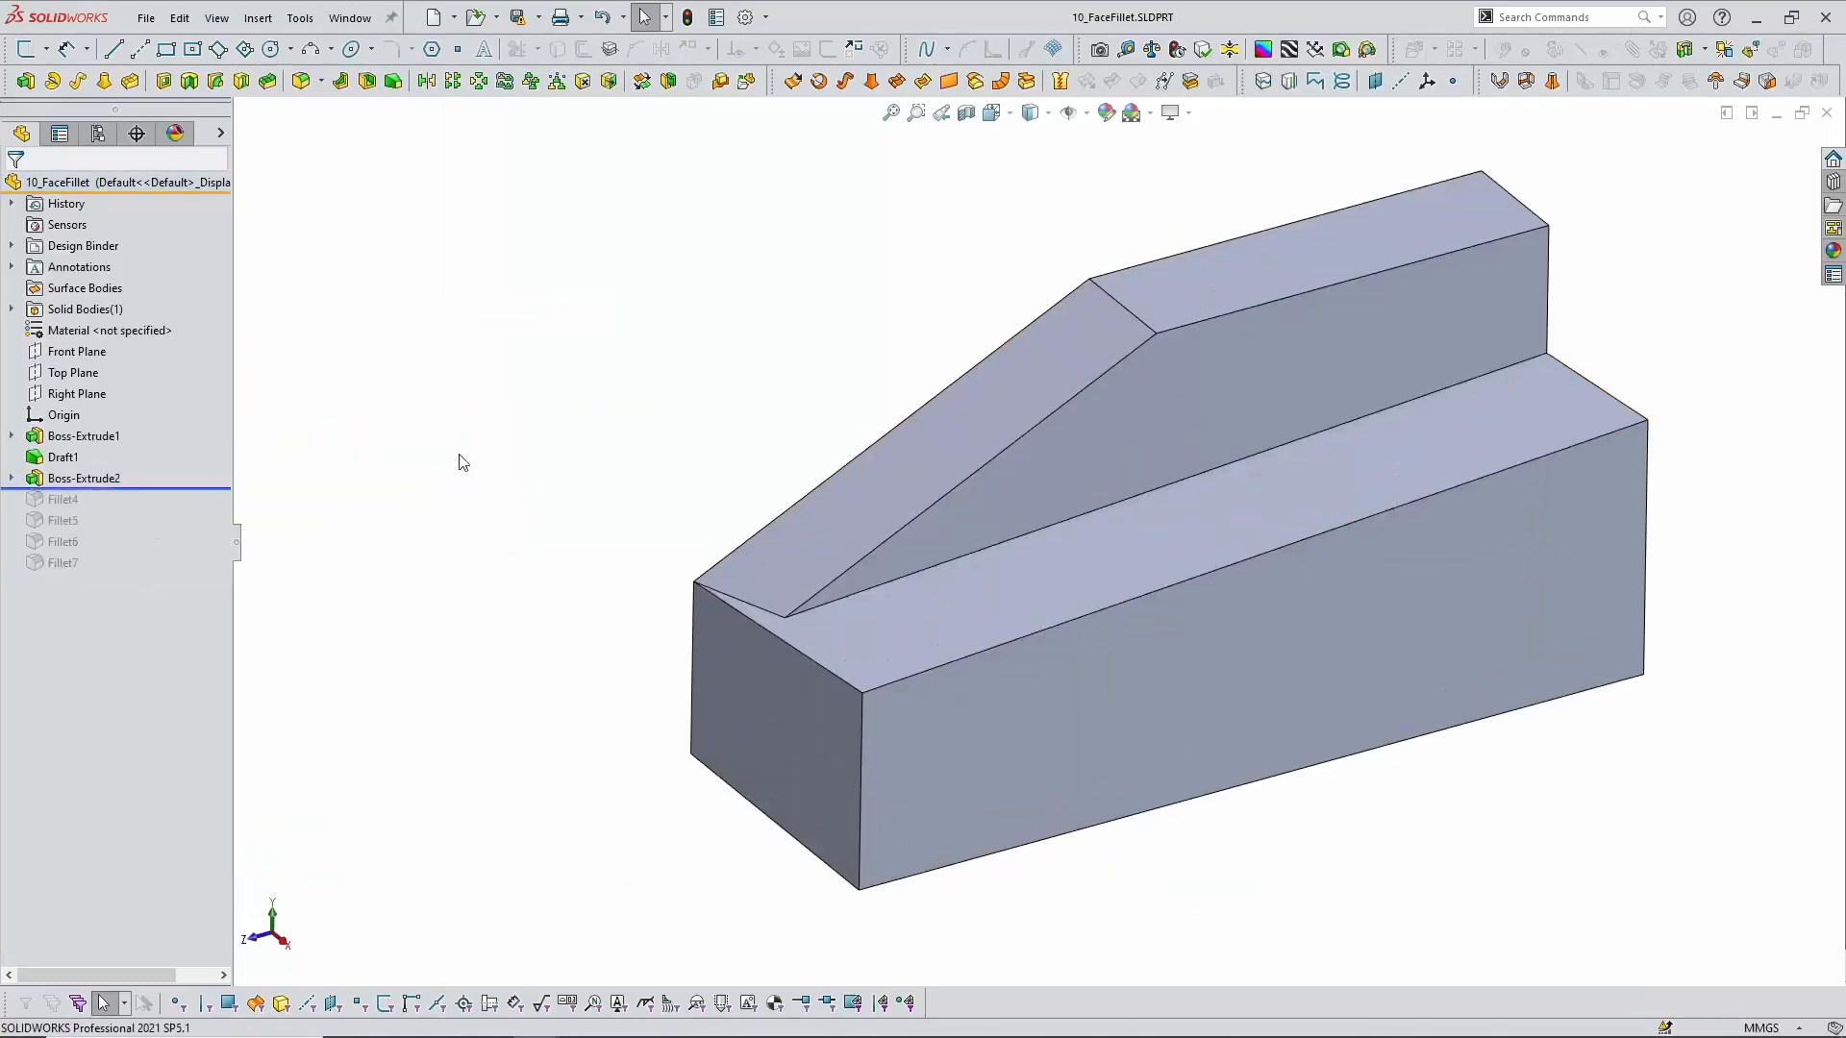
Step: Try a symmetric 10 mm constant-size fillet on the block's upper front edge, and cancel it
{"action": "left_click", "coordinate": [301, 82]}
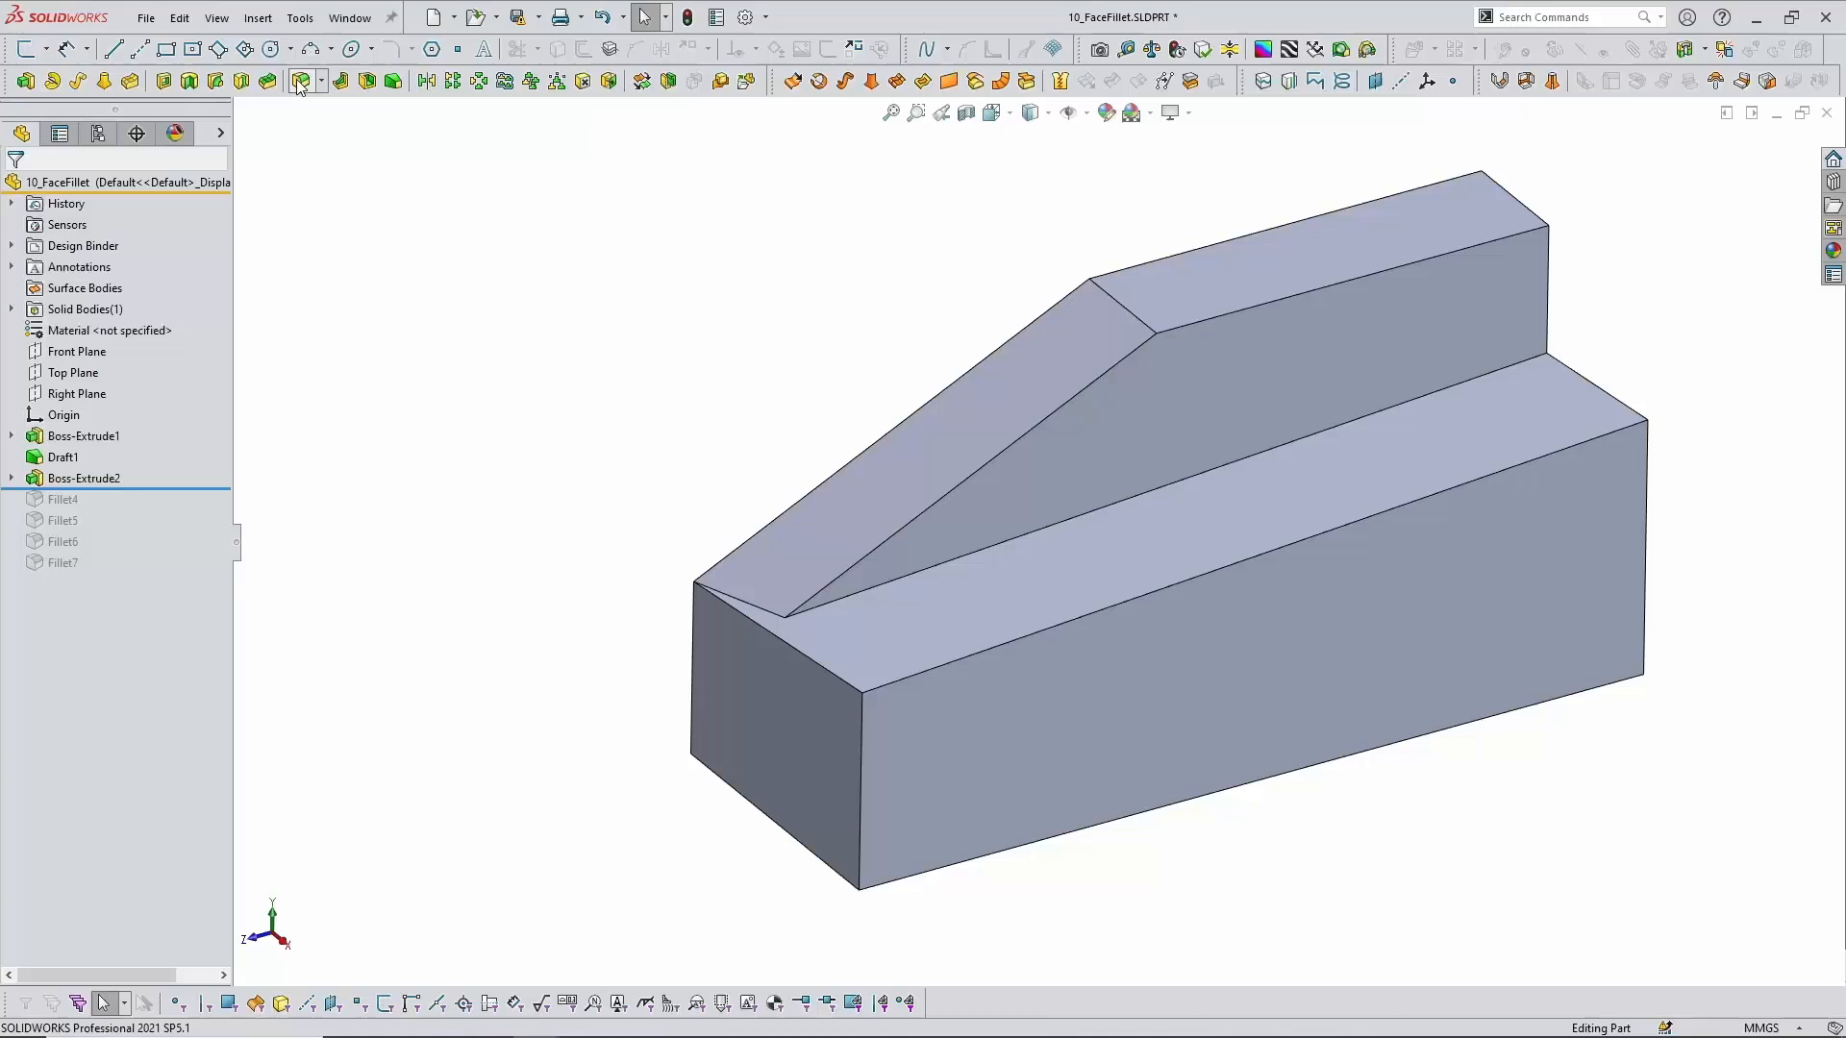
{"action": "left_click", "coordinate": [813, 663]}
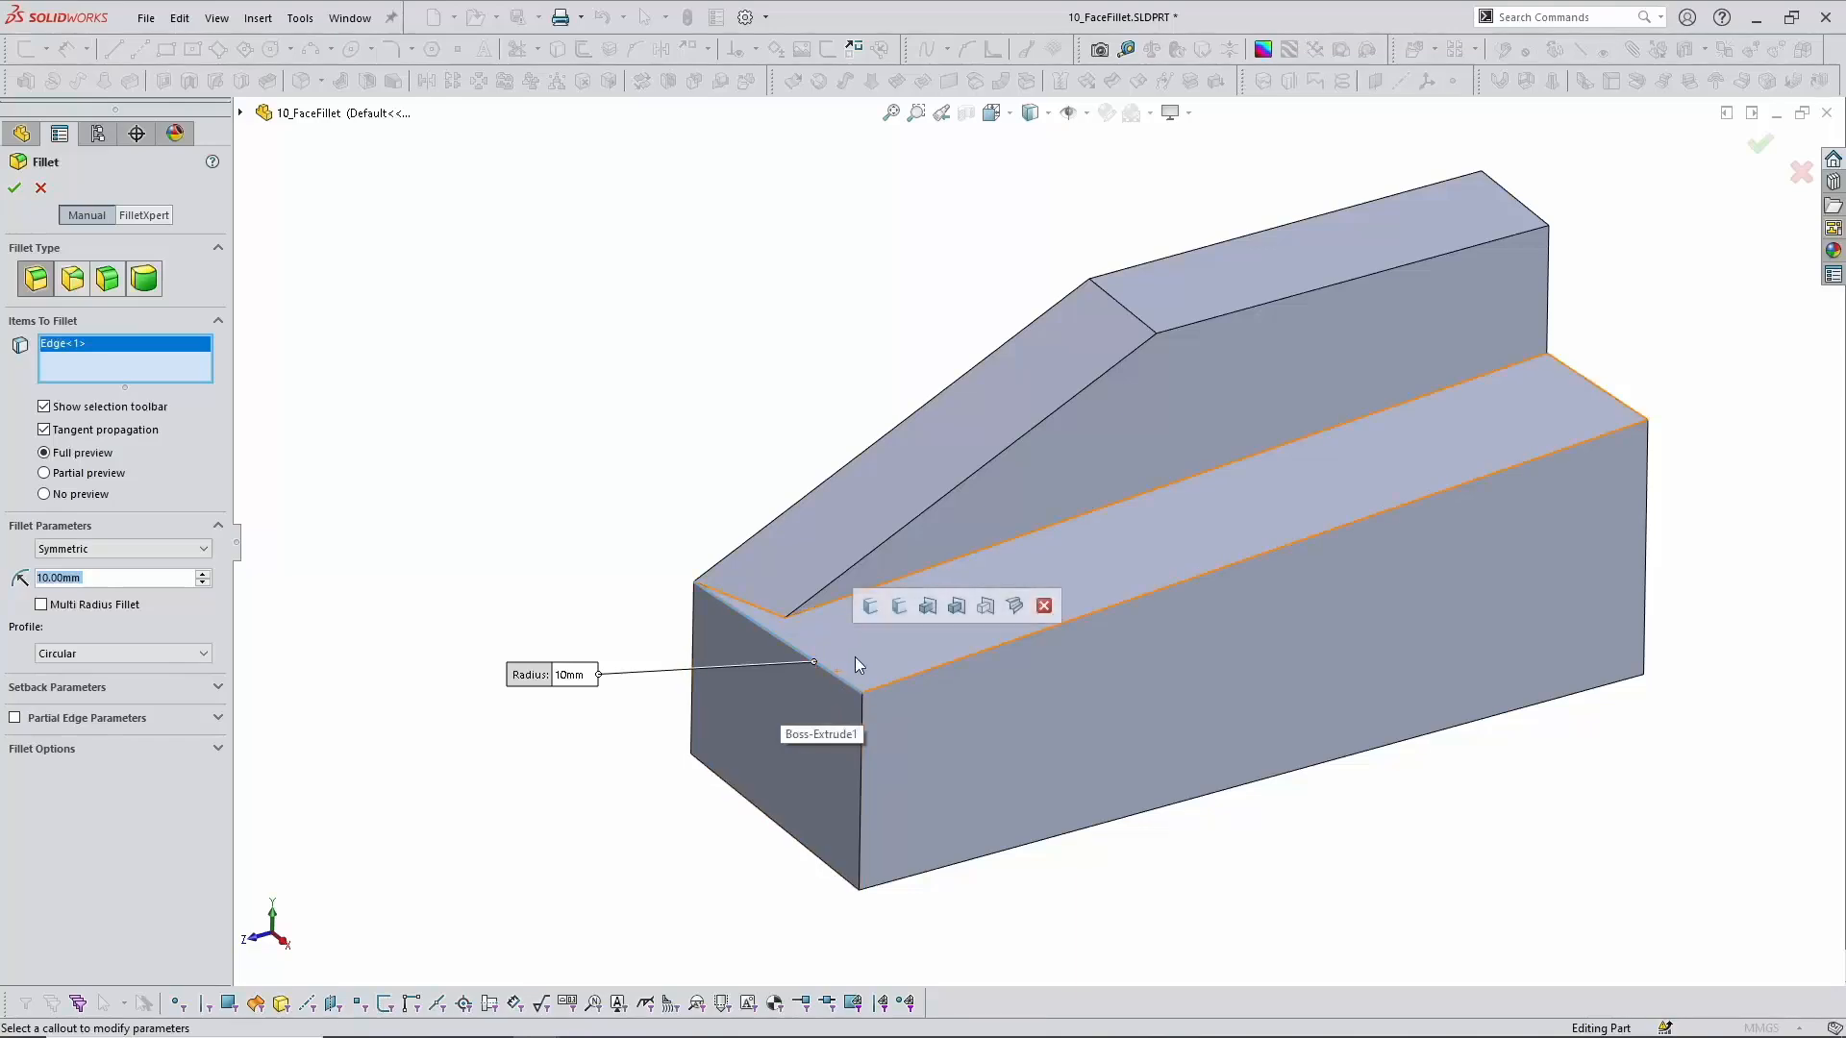
{"action": "left_click", "coordinate": [42, 188]}
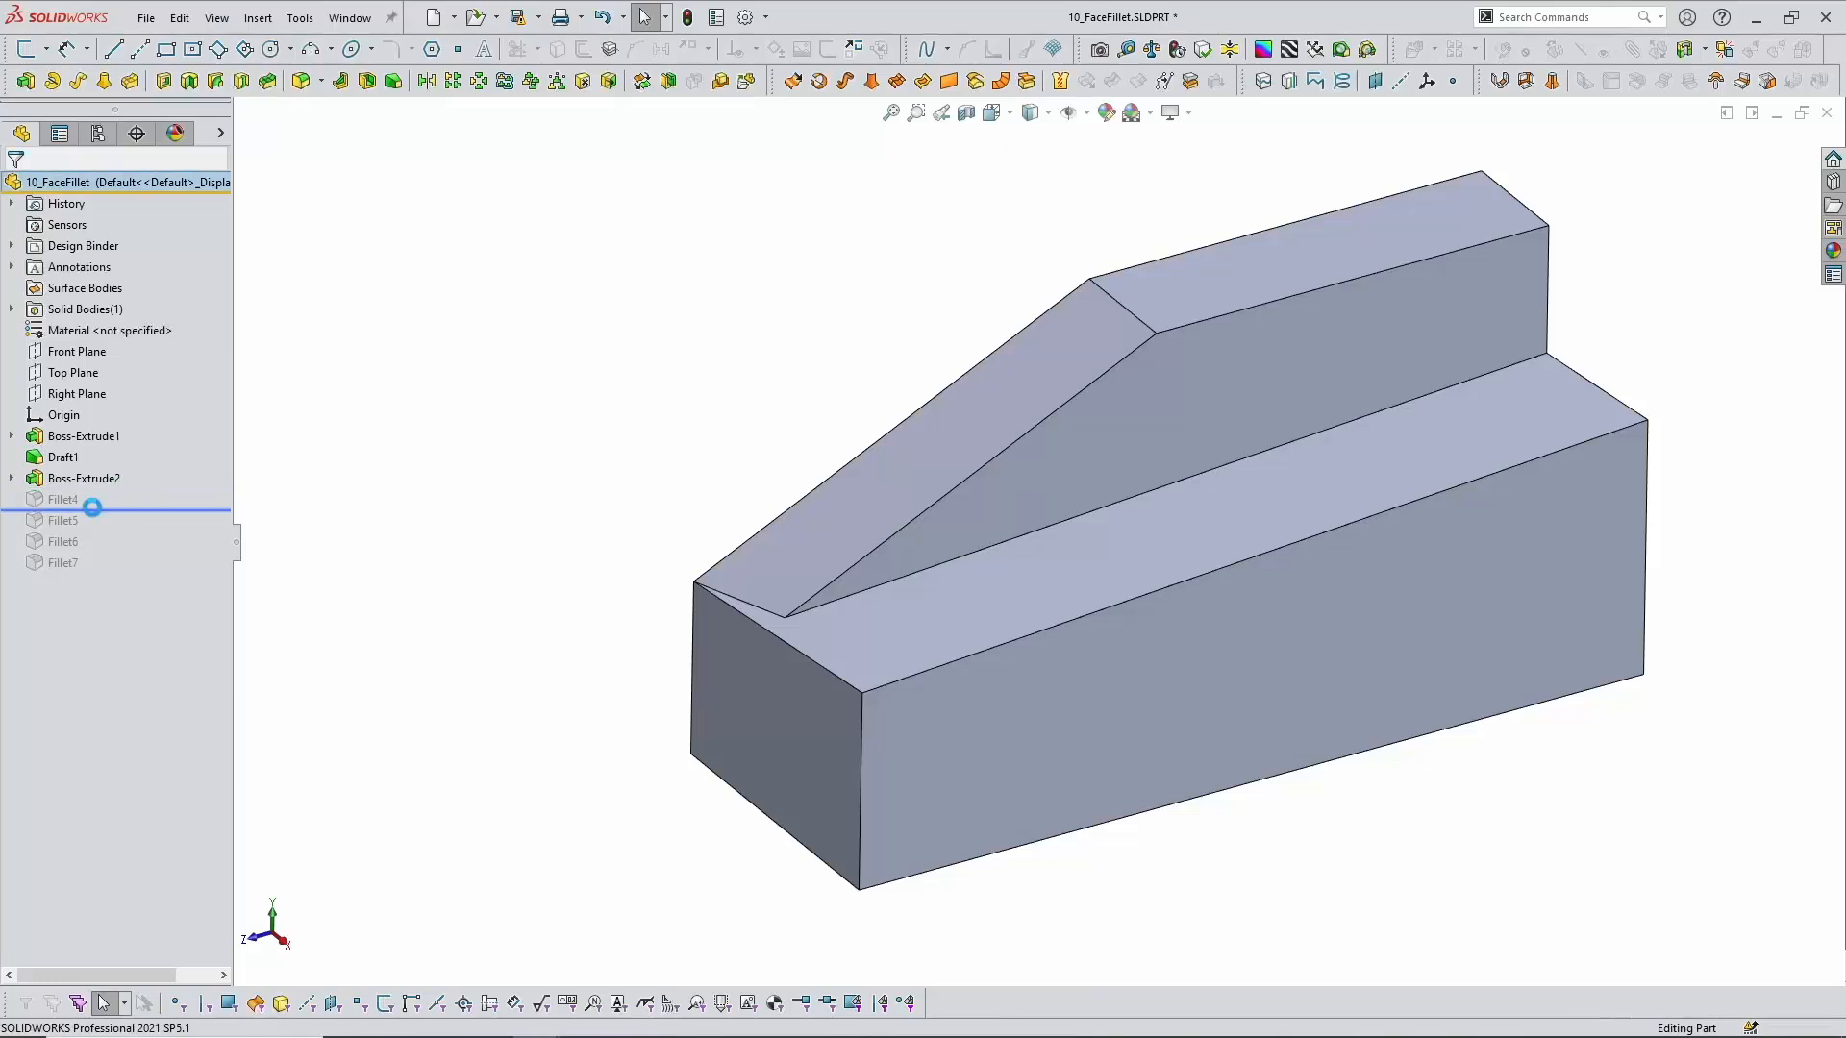
Step: Roll forward past Fillet4 and review its face fillet definition between the sloped face and the front face, leaving it unchanged
{"action": "left_click_drag", "start_coordinate": [92, 506], "coordinate": [92, 509]}
{"action": "left_click", "coordinate": [65, 499]}
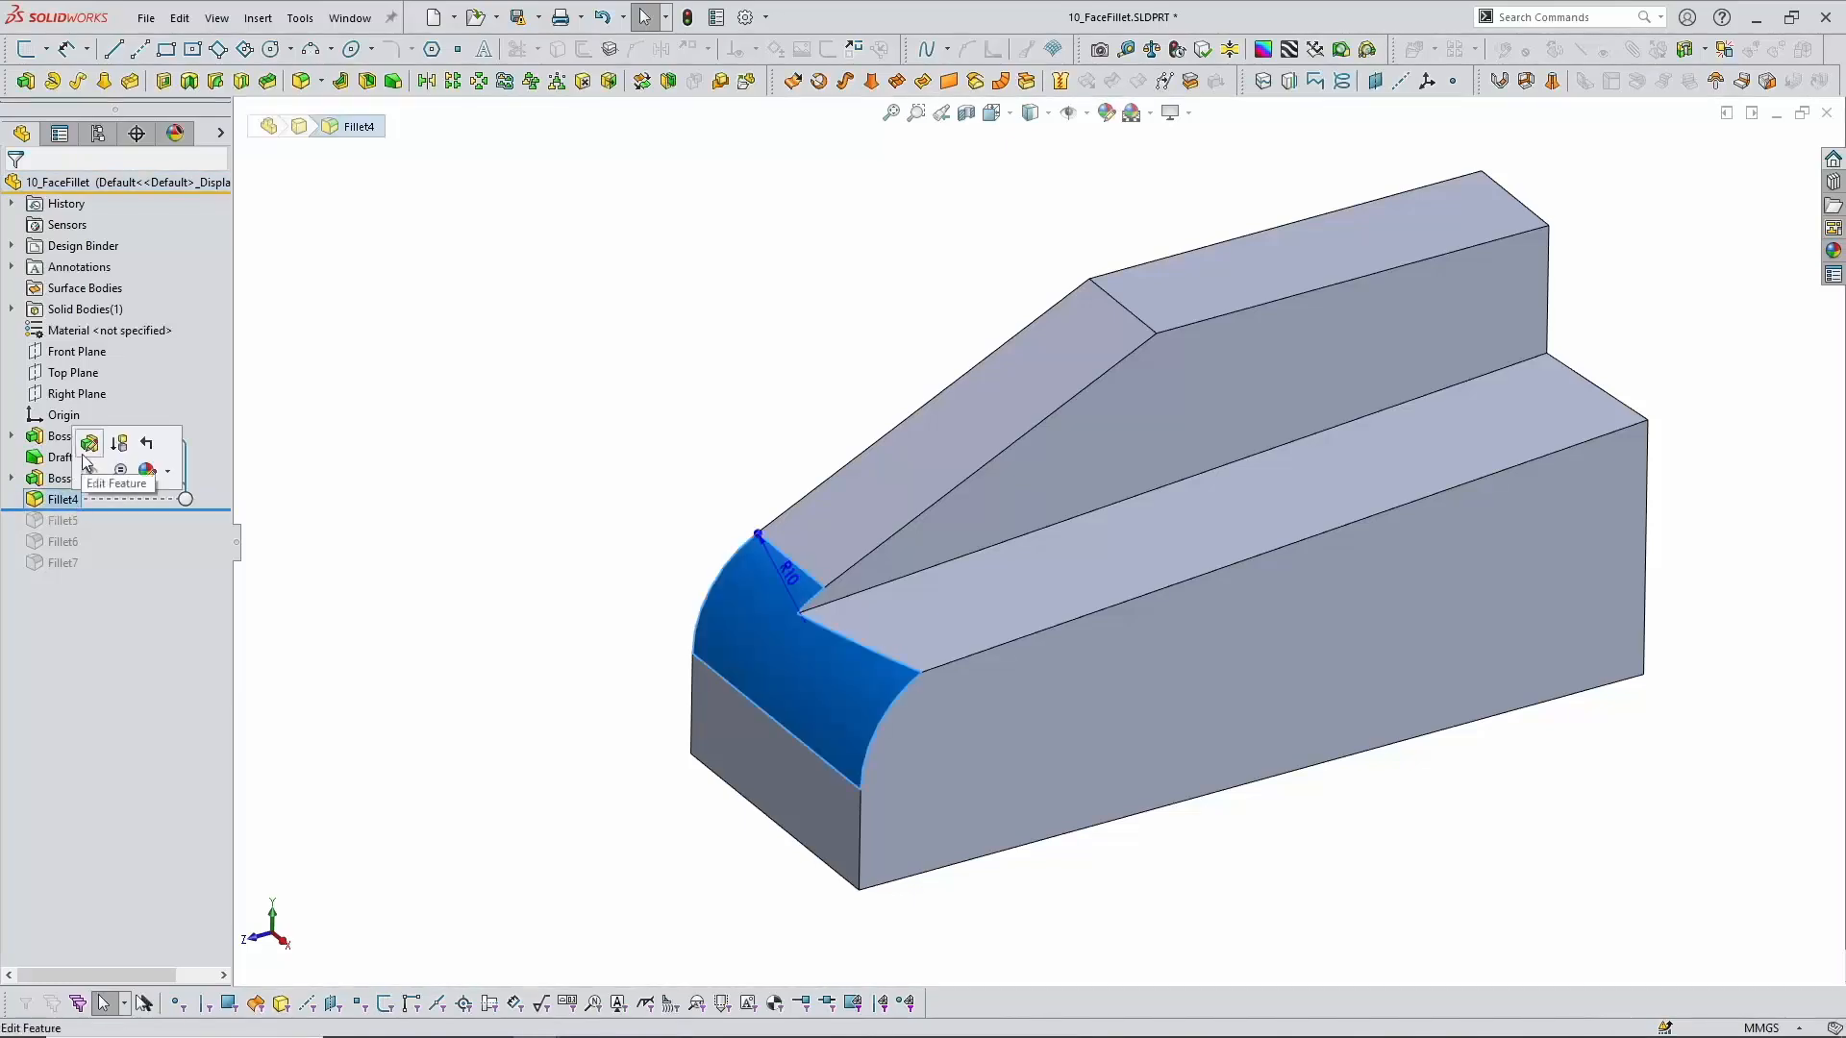
{"action": "left_click", "coordinate": [83, 458]}
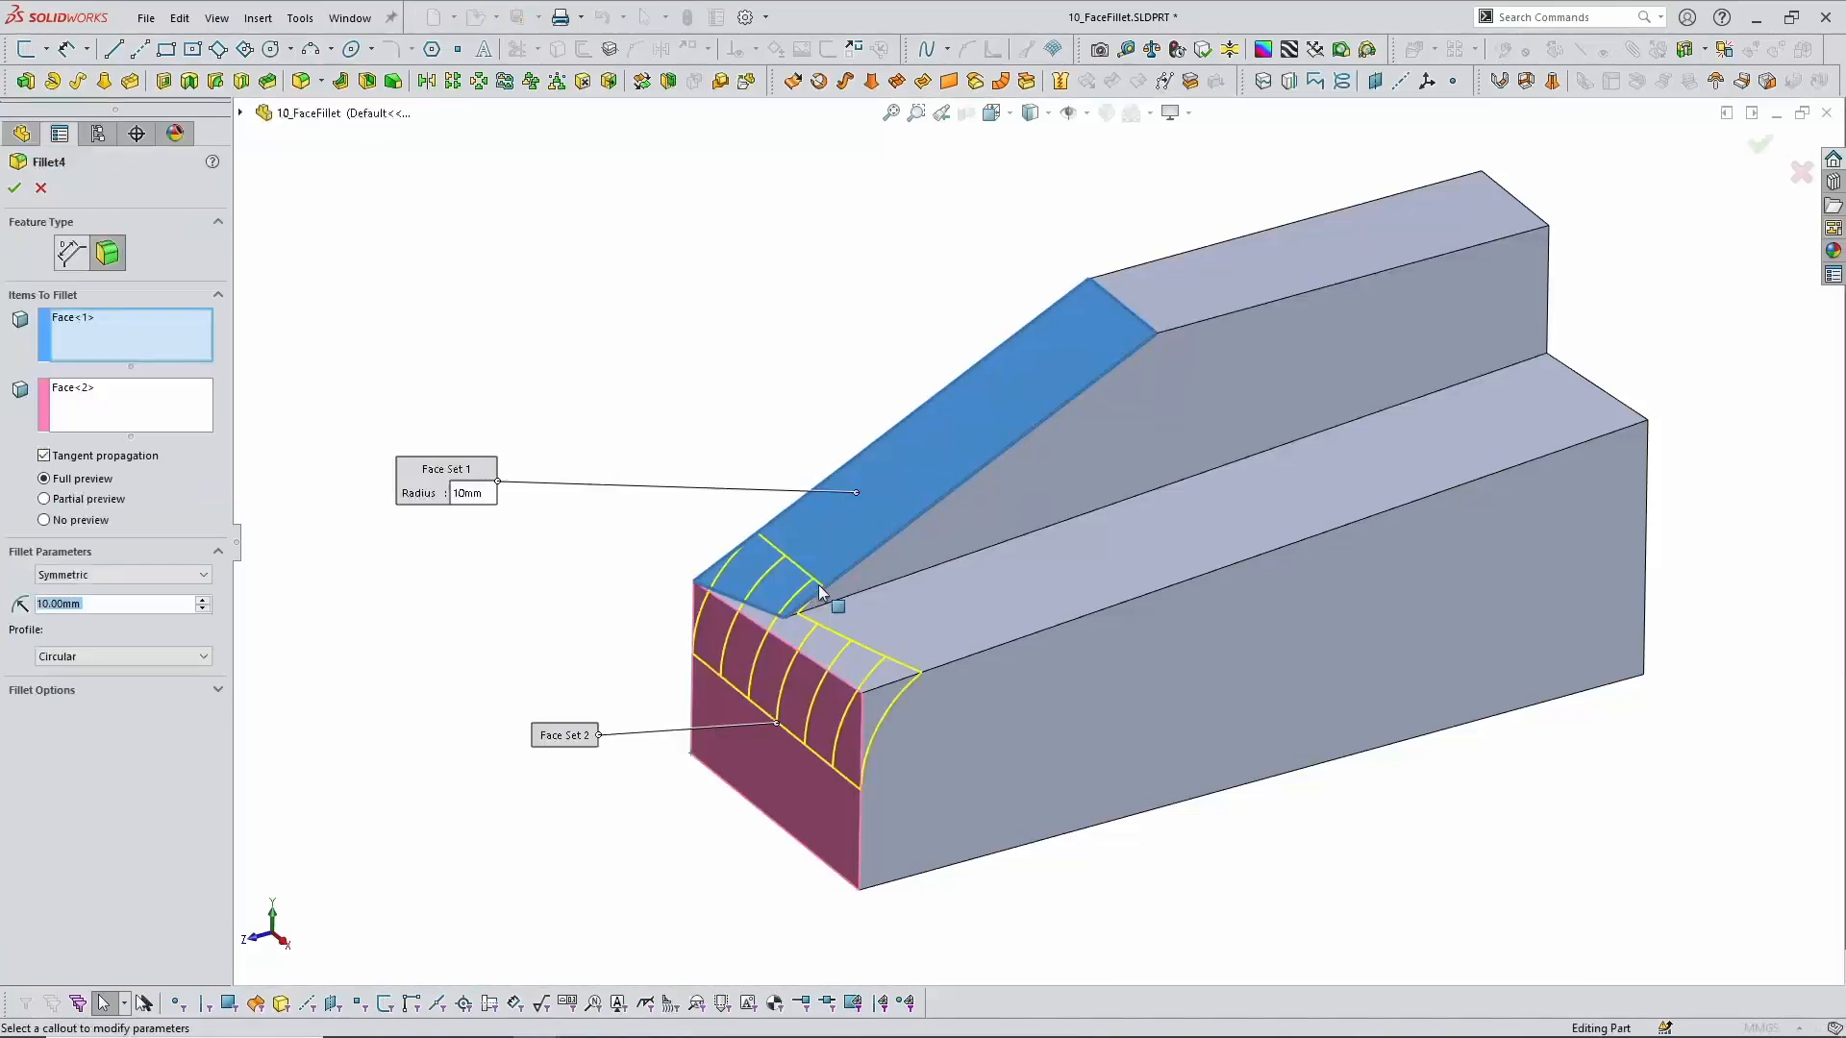
{"action": "left_click", "coordinate": [41, 188]}
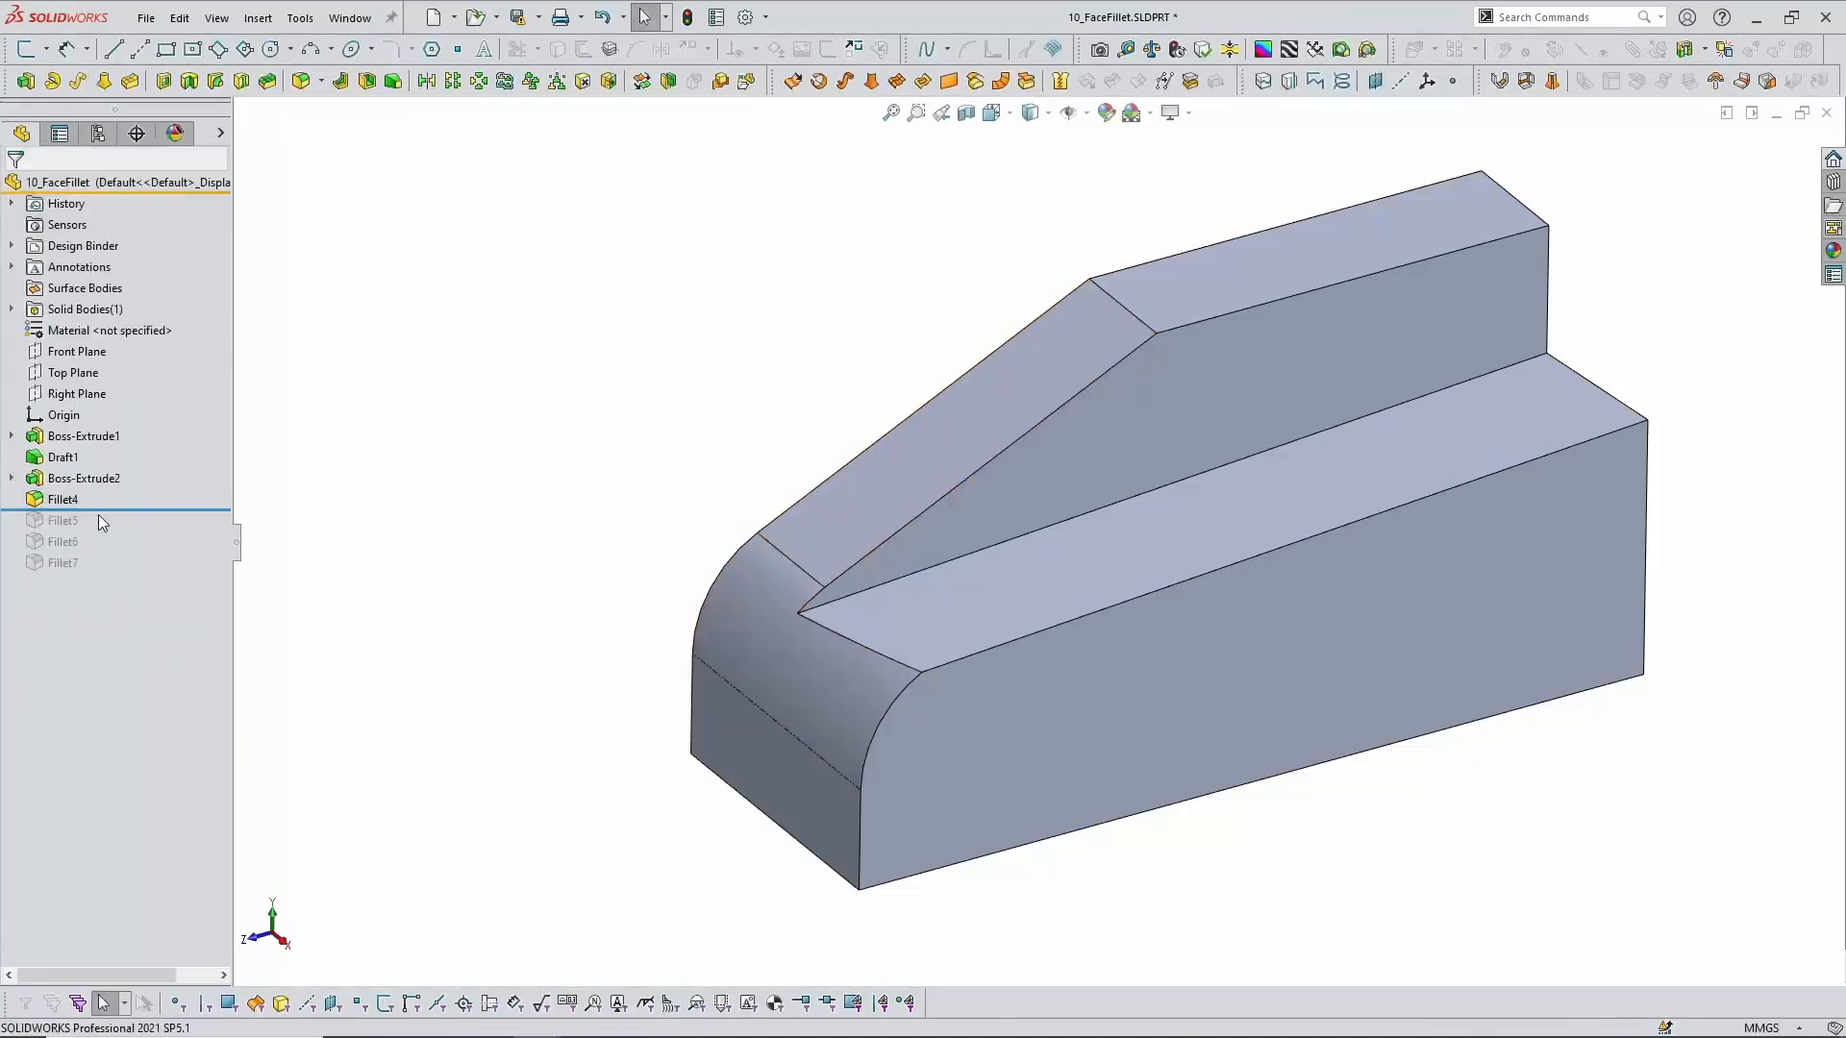
Step: Roll the history forward to the end past Fillet7 and display the part shaded without edges to inspect the blended corner
{"action": "left_click_drag", "start_coordinate": [98, 512], "coordinate": [84, 569]}
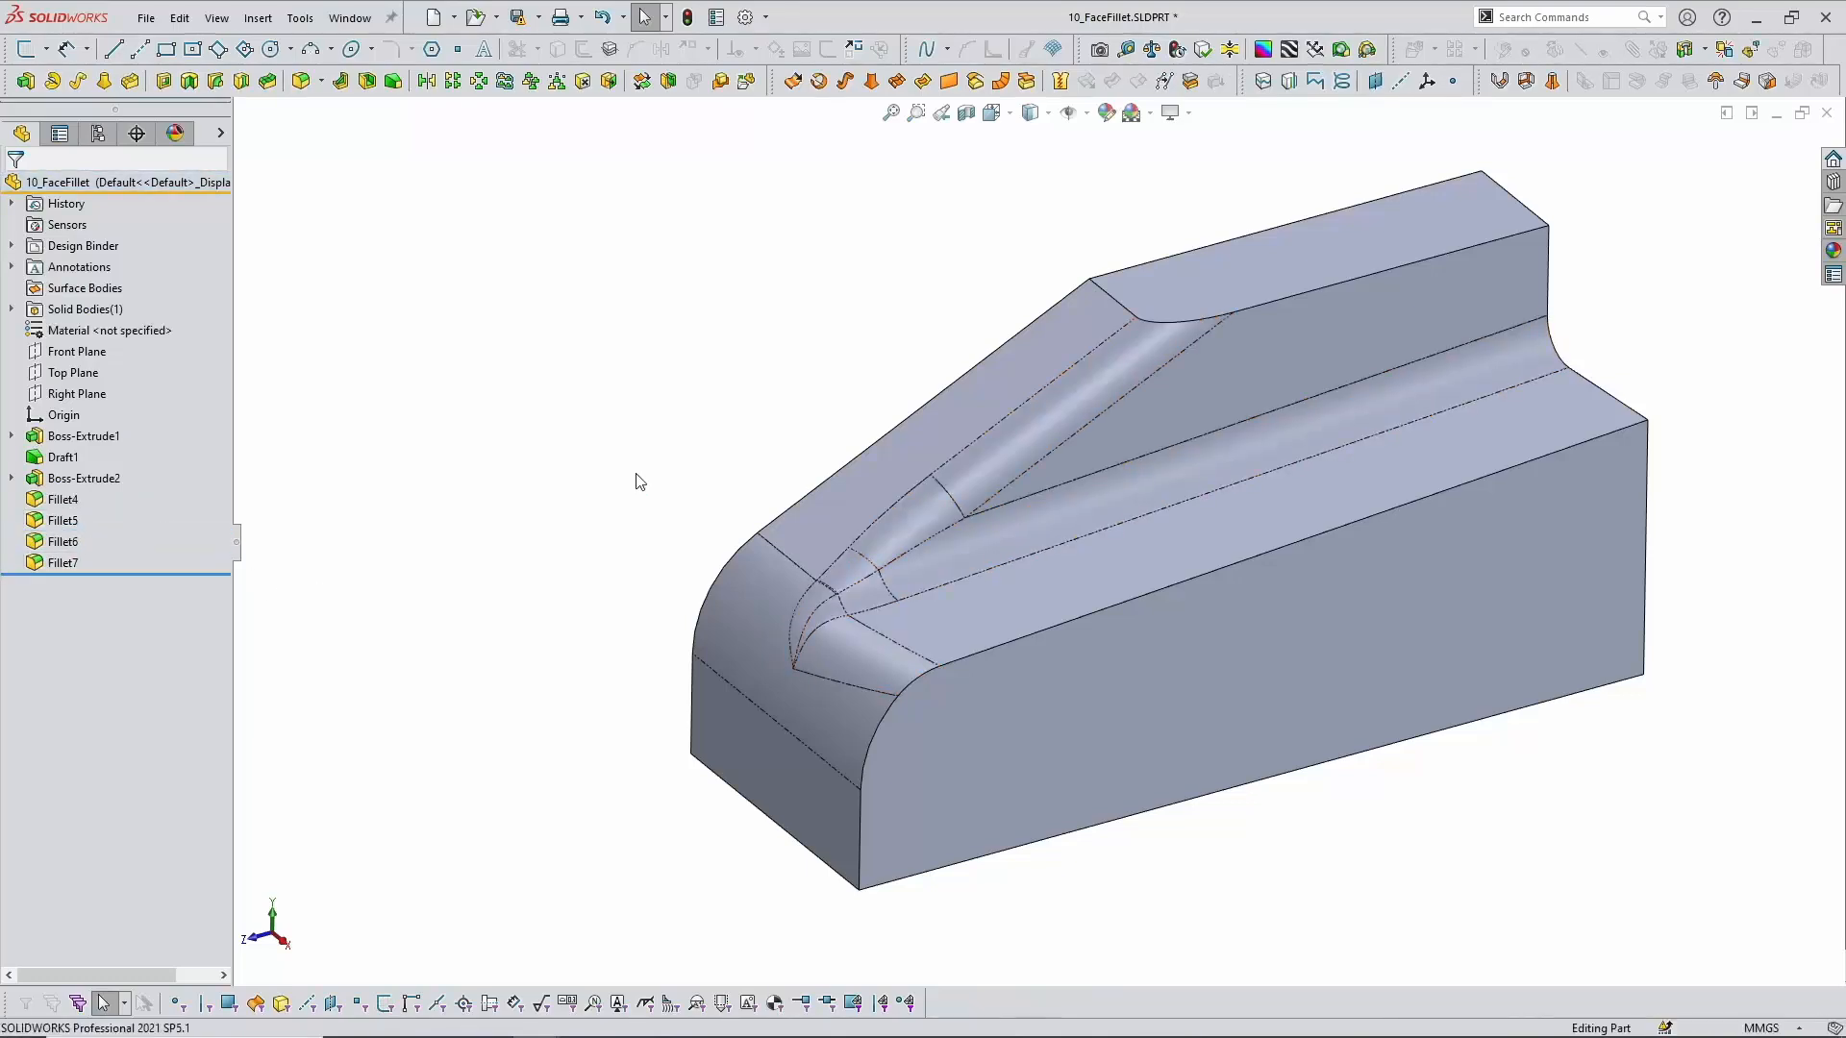
{"action": "left_click", "coordinate": [1048, 113]}
{"action": "left_click", "coordinate": [1033, 252]}
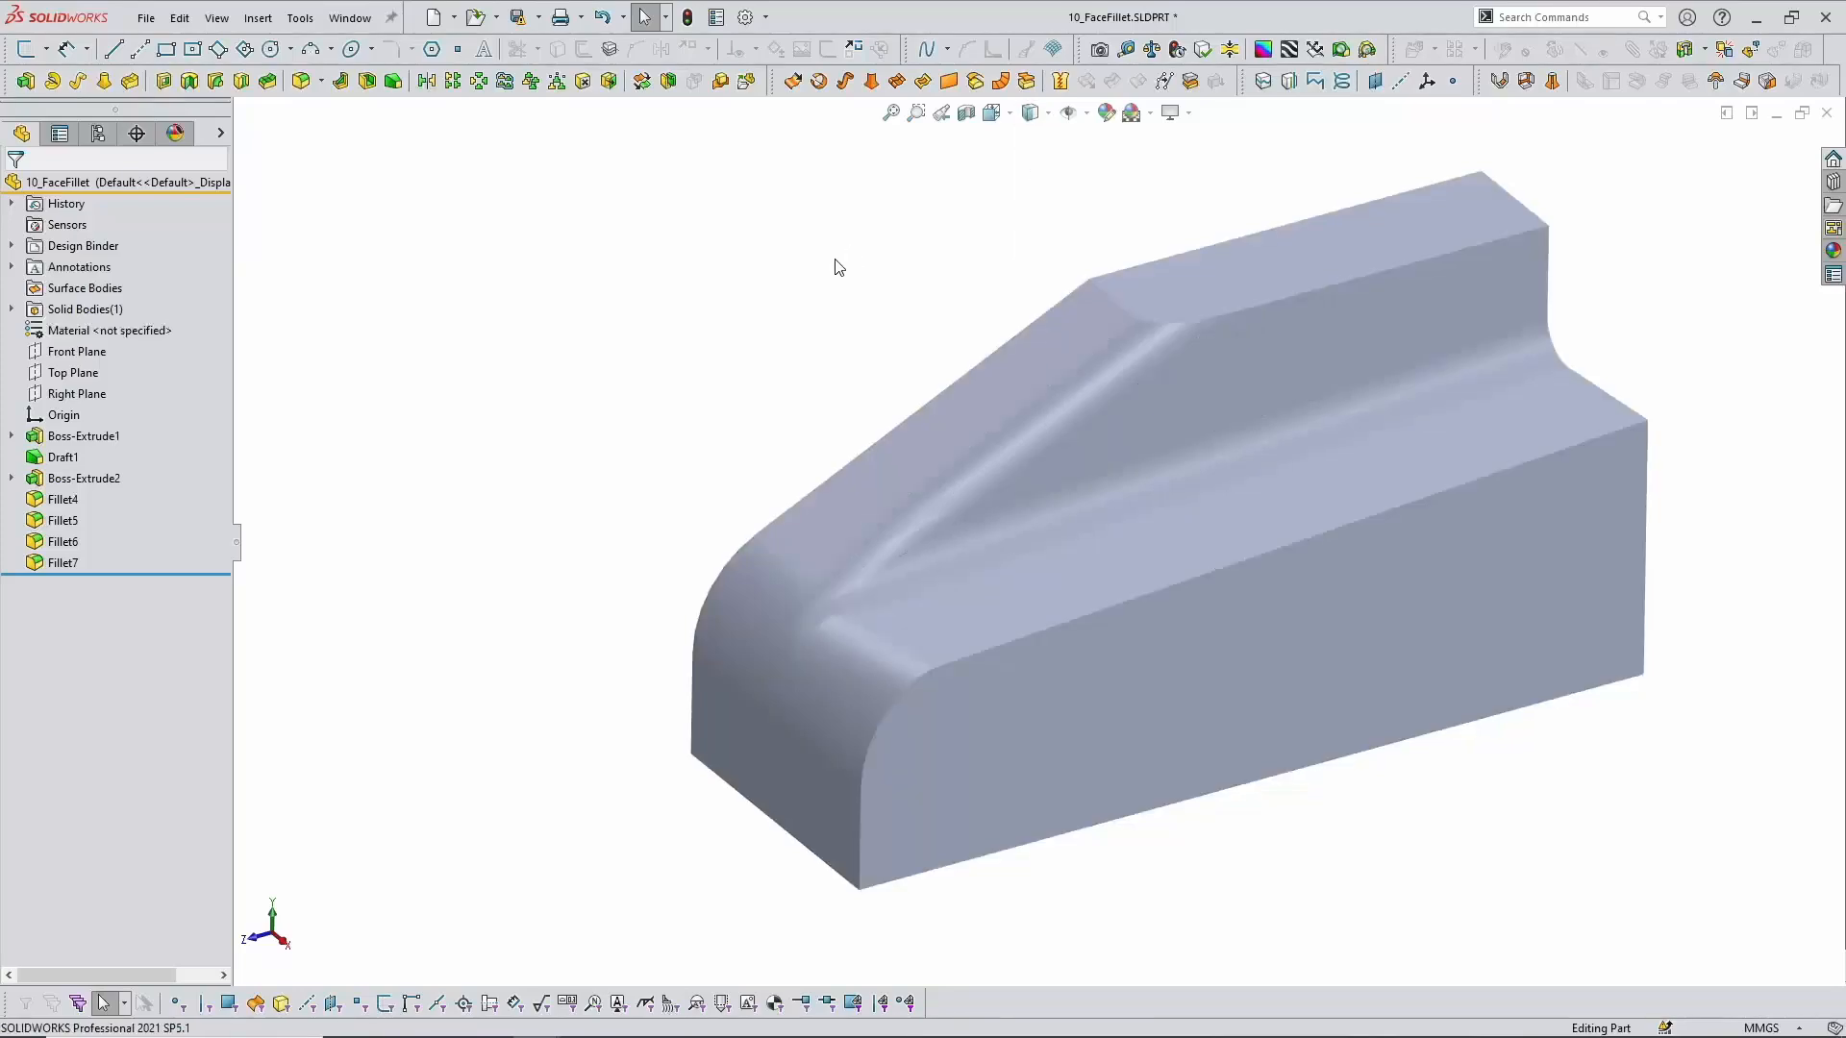
{"action": "mouse_move", "coordinate": [932, 700]}
{"action": "middle_mouse_down"}
{"action": "mouse_move", "coordinate": [869, 671]}
{"action": "mouse_move", "coordinate": [923, 676]}
{"action": "mouse_move", "coordinate": [903, 707]}
{"action": "middle_mouse_up"}
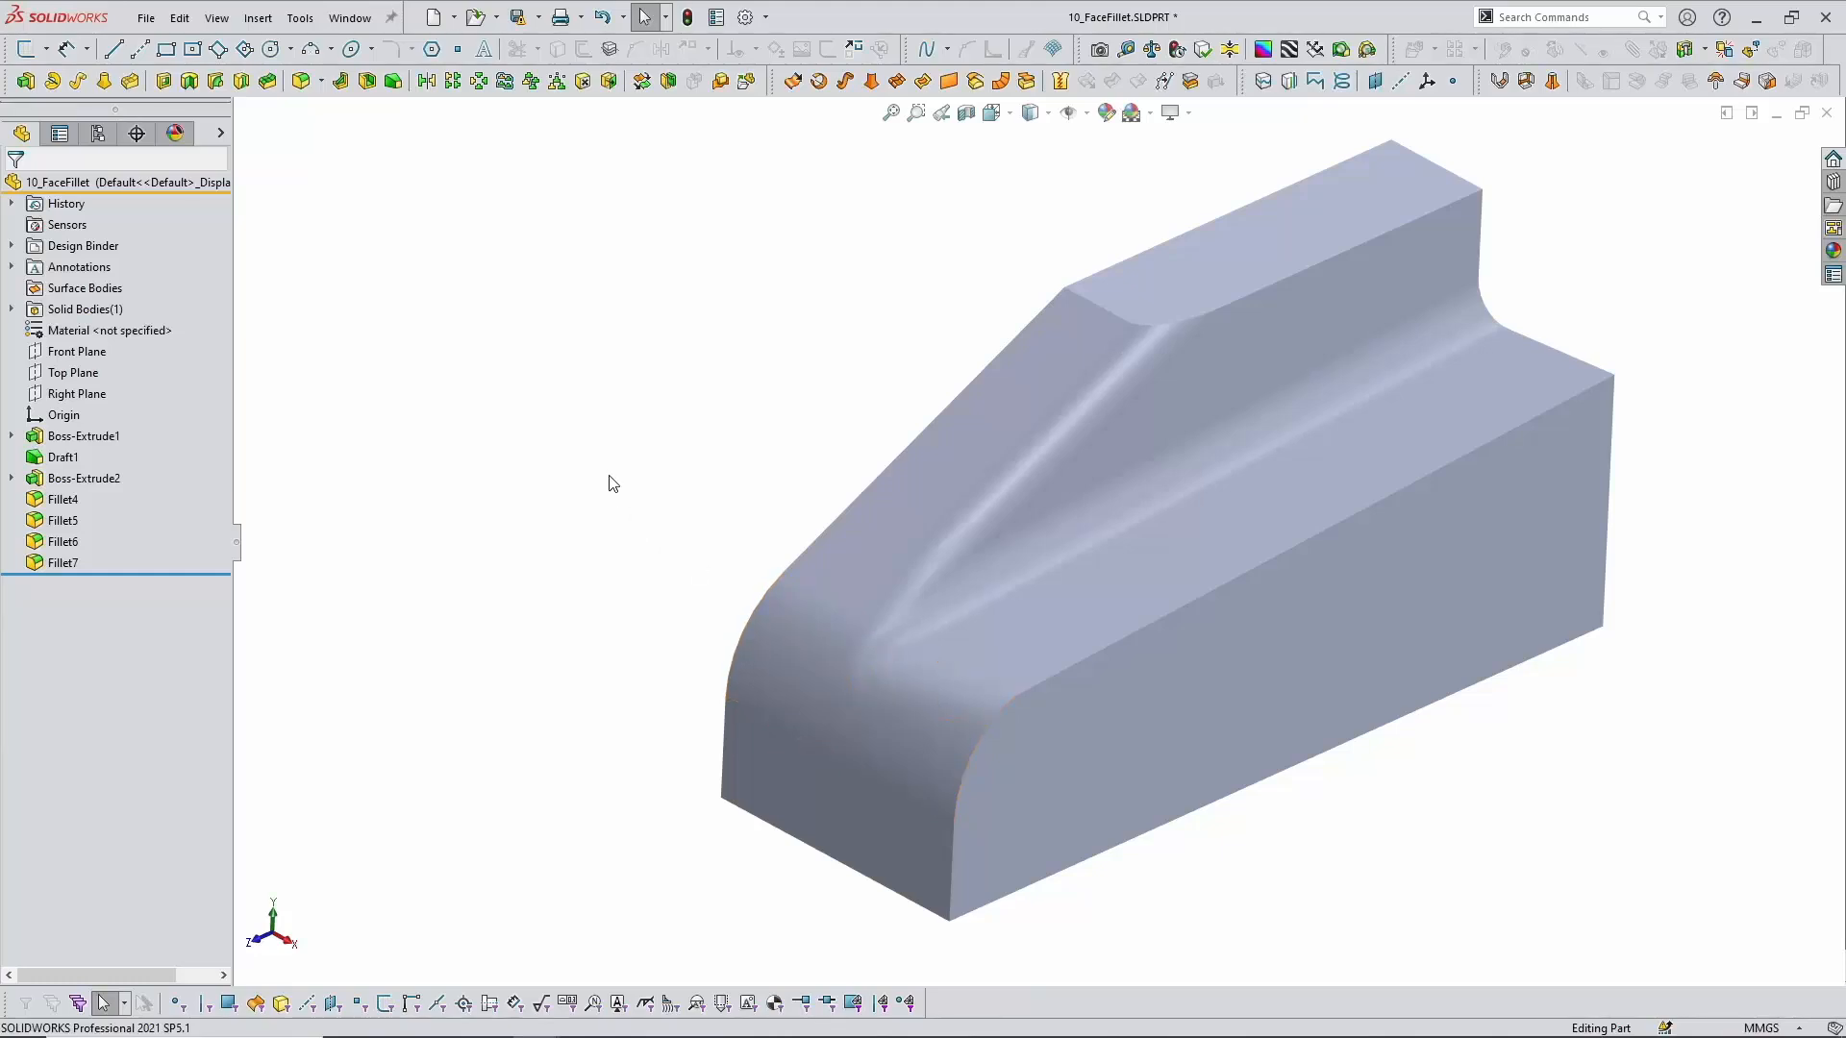
{"action": "key", "text": "alt+Tab"}
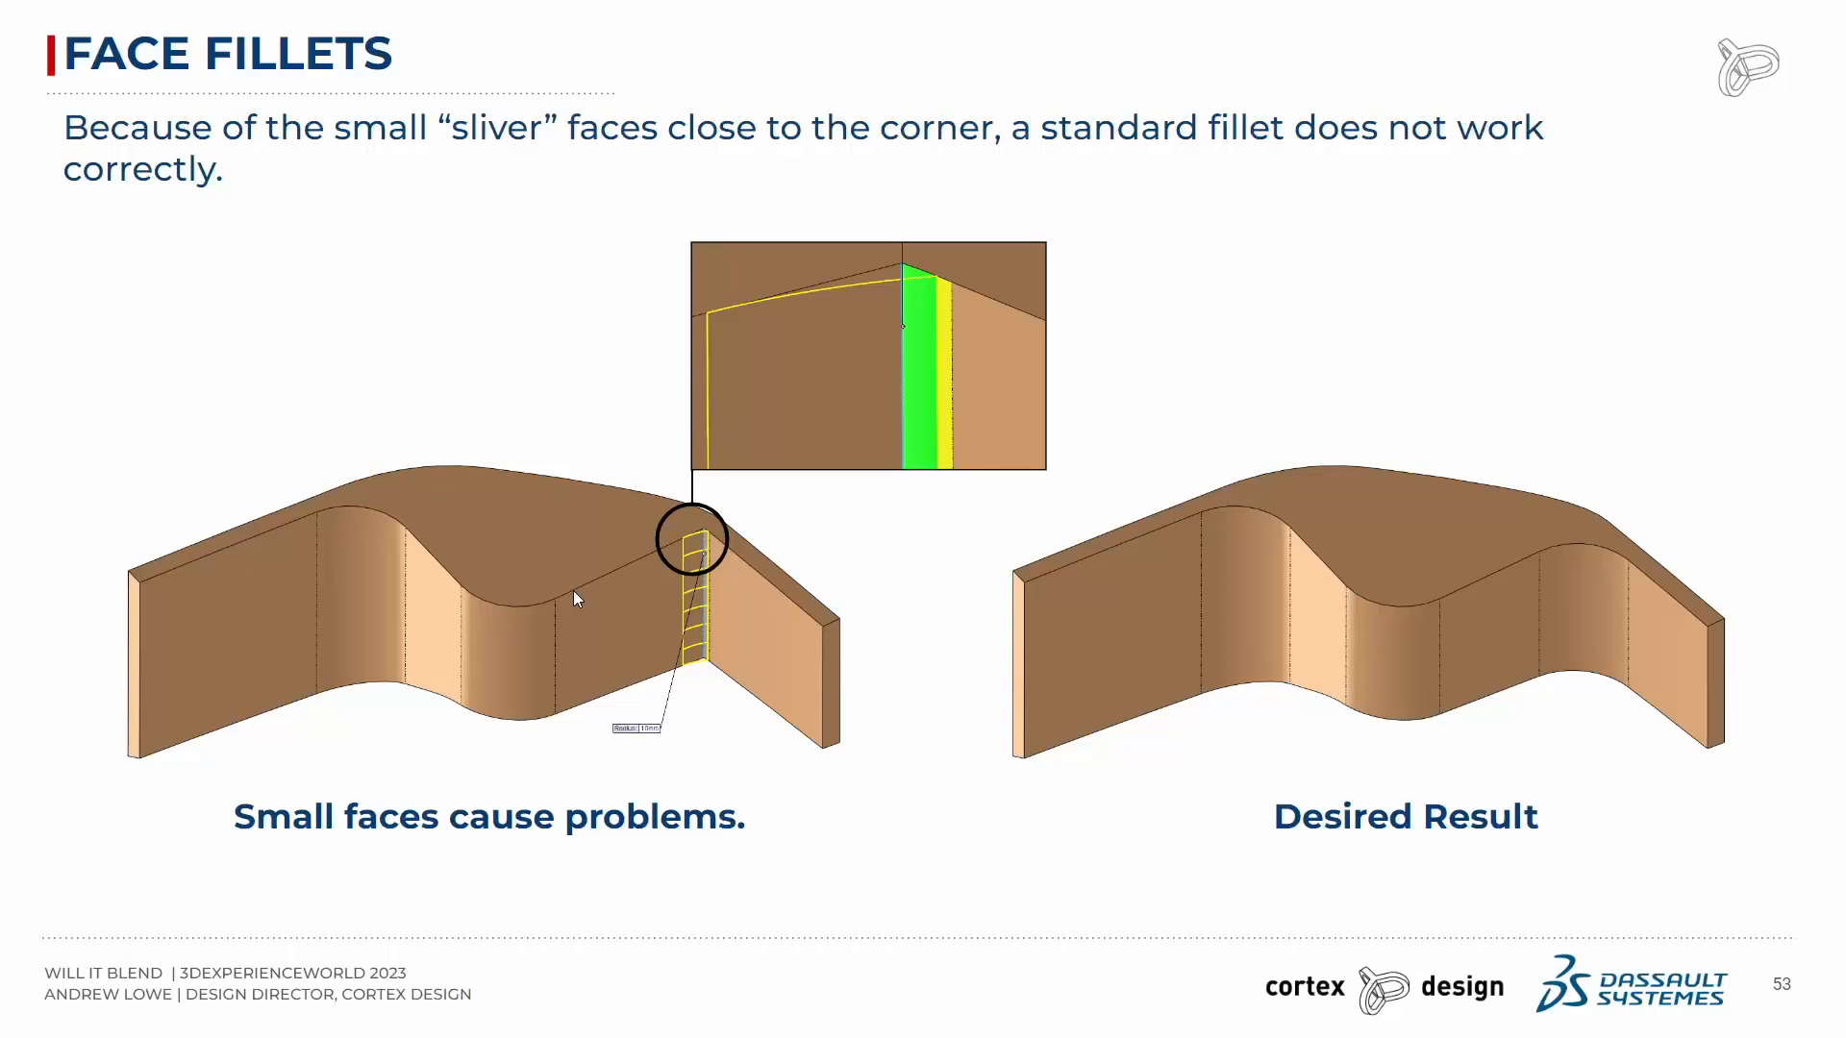
{"action": "key", "text": "Right"}
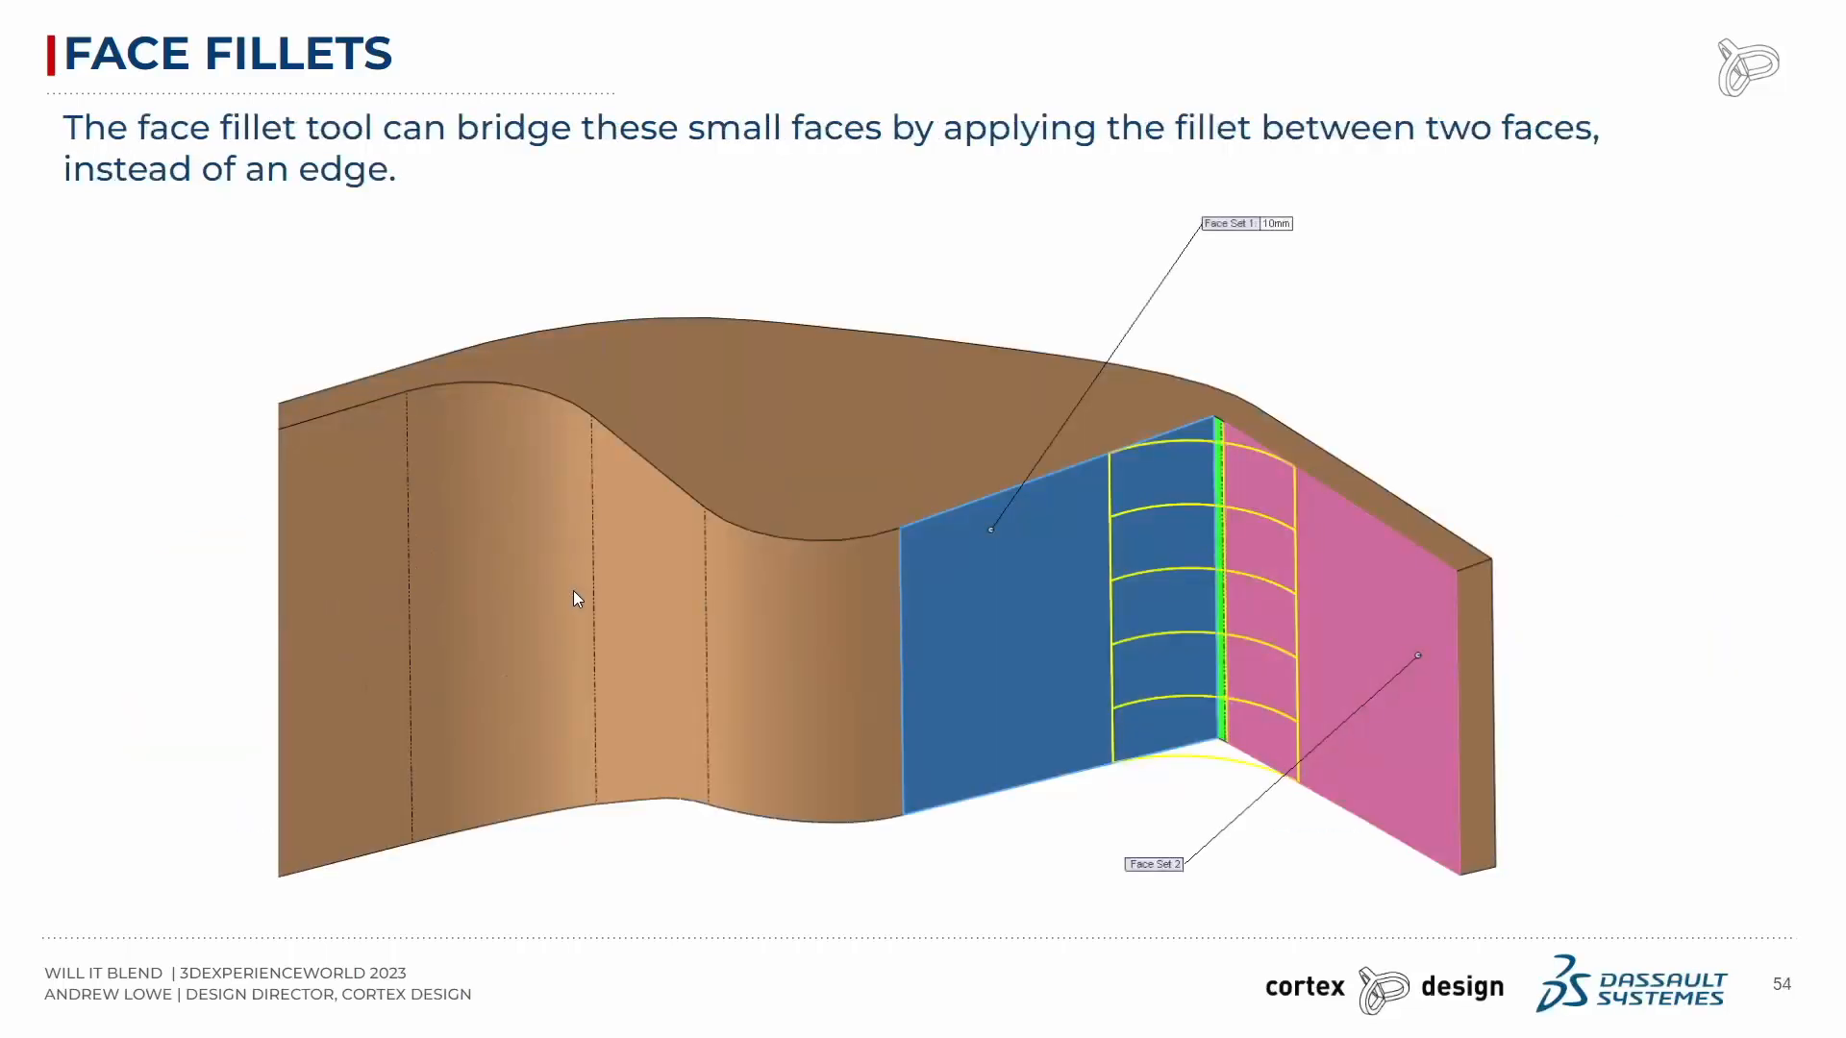
{"action": "key", "text": "Right"}
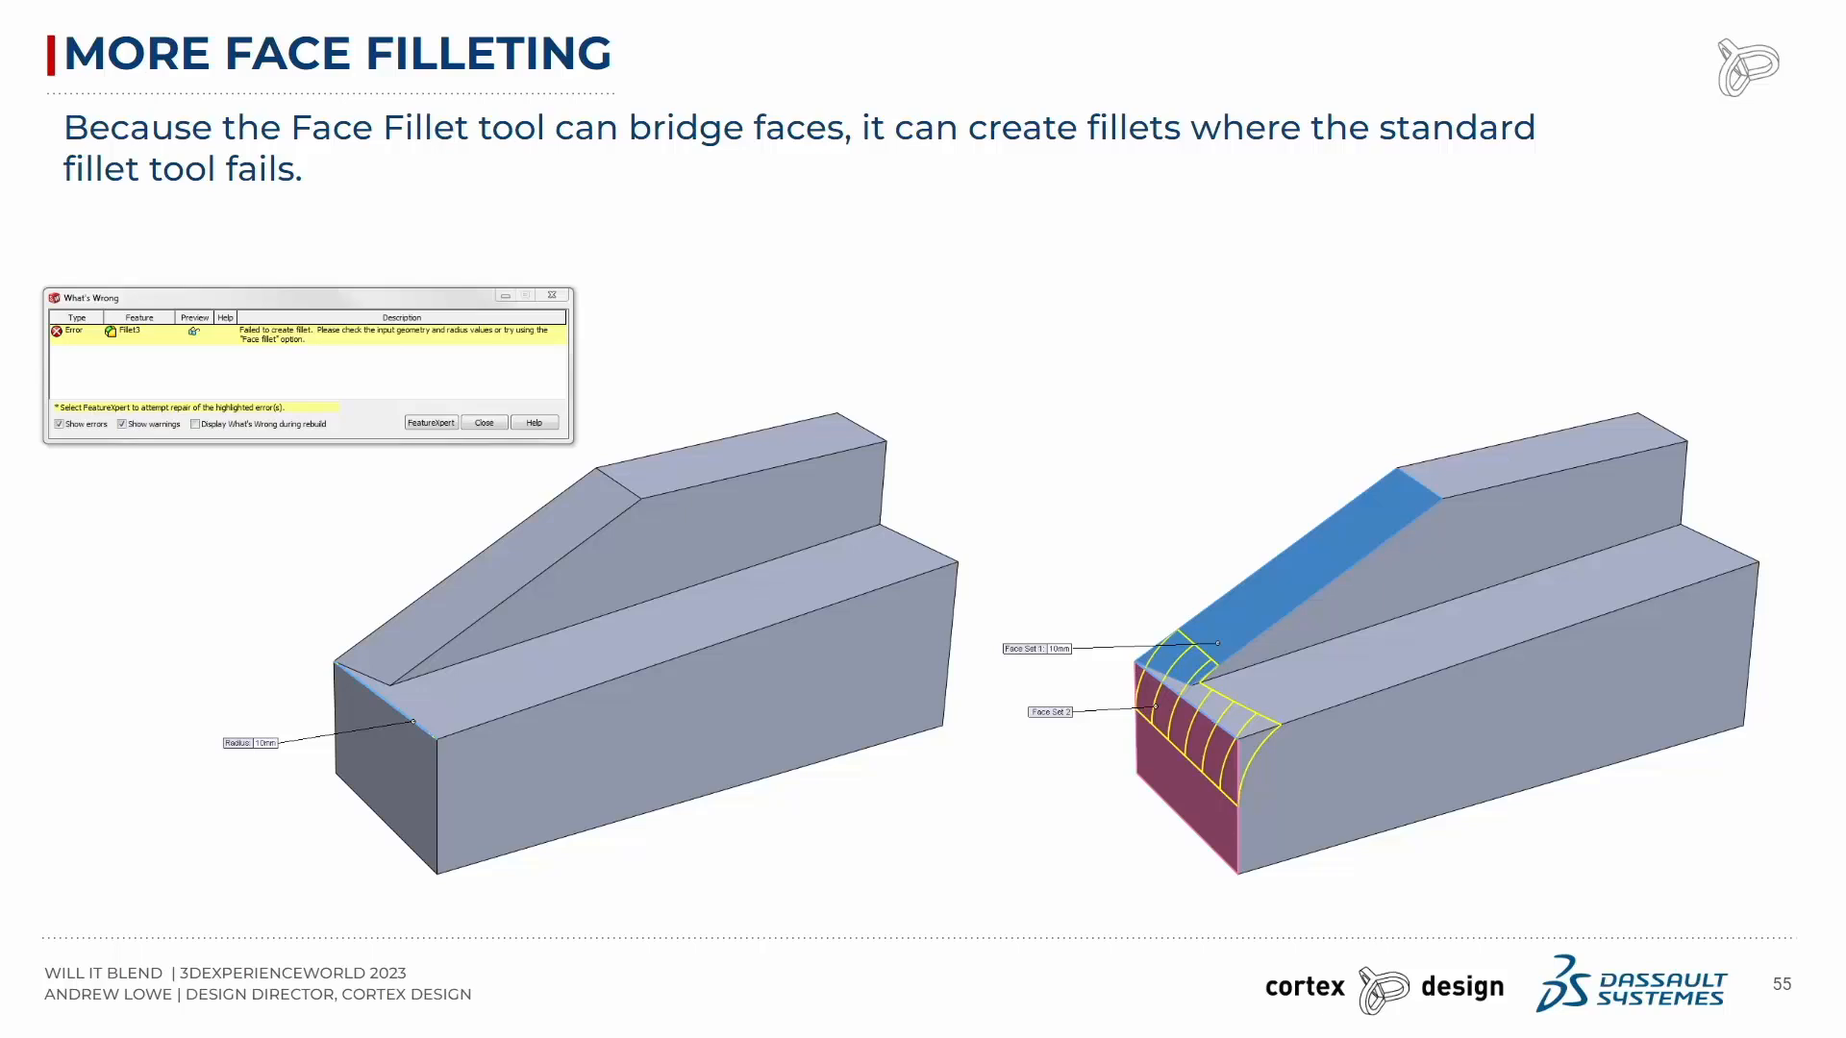
{"action": "key", "text": "Right"}
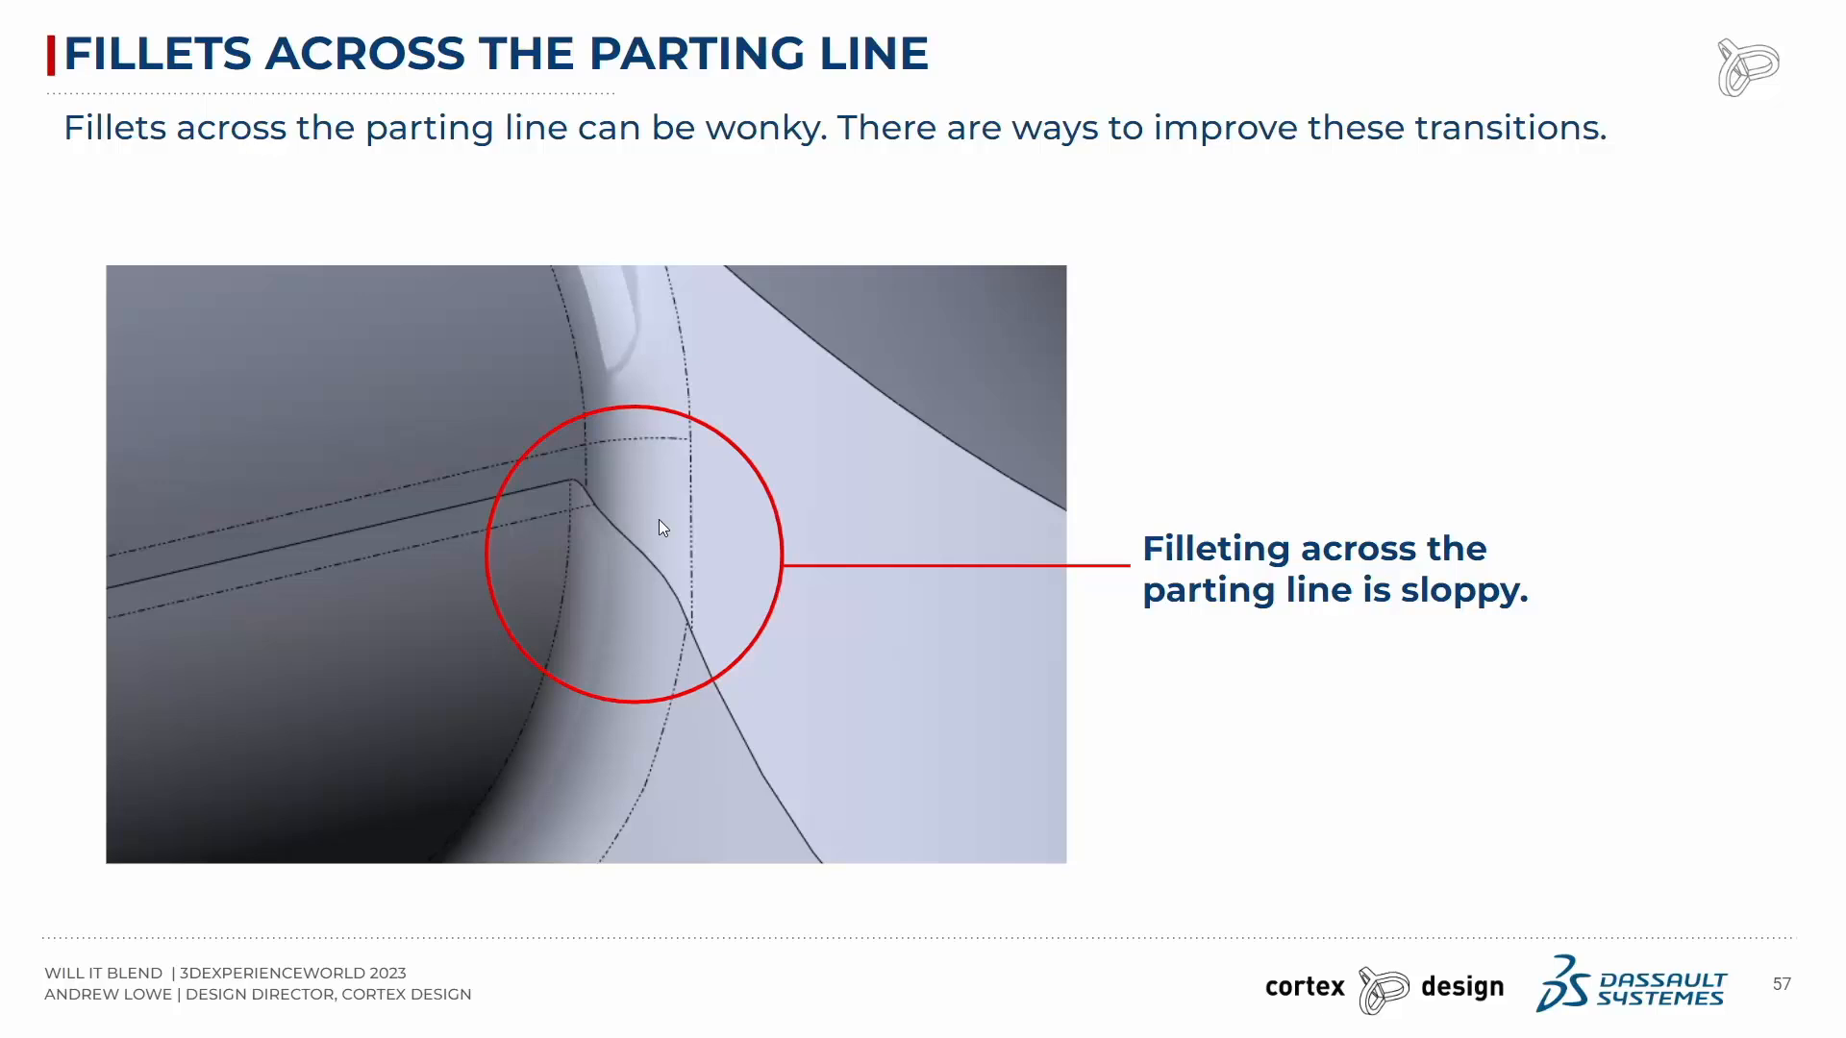
Step: Switch back to SOLIDWORKS and bring up the part 12_fillet_tanget.SLDPRT
{"action": "key", "text": "alt+Tab"}
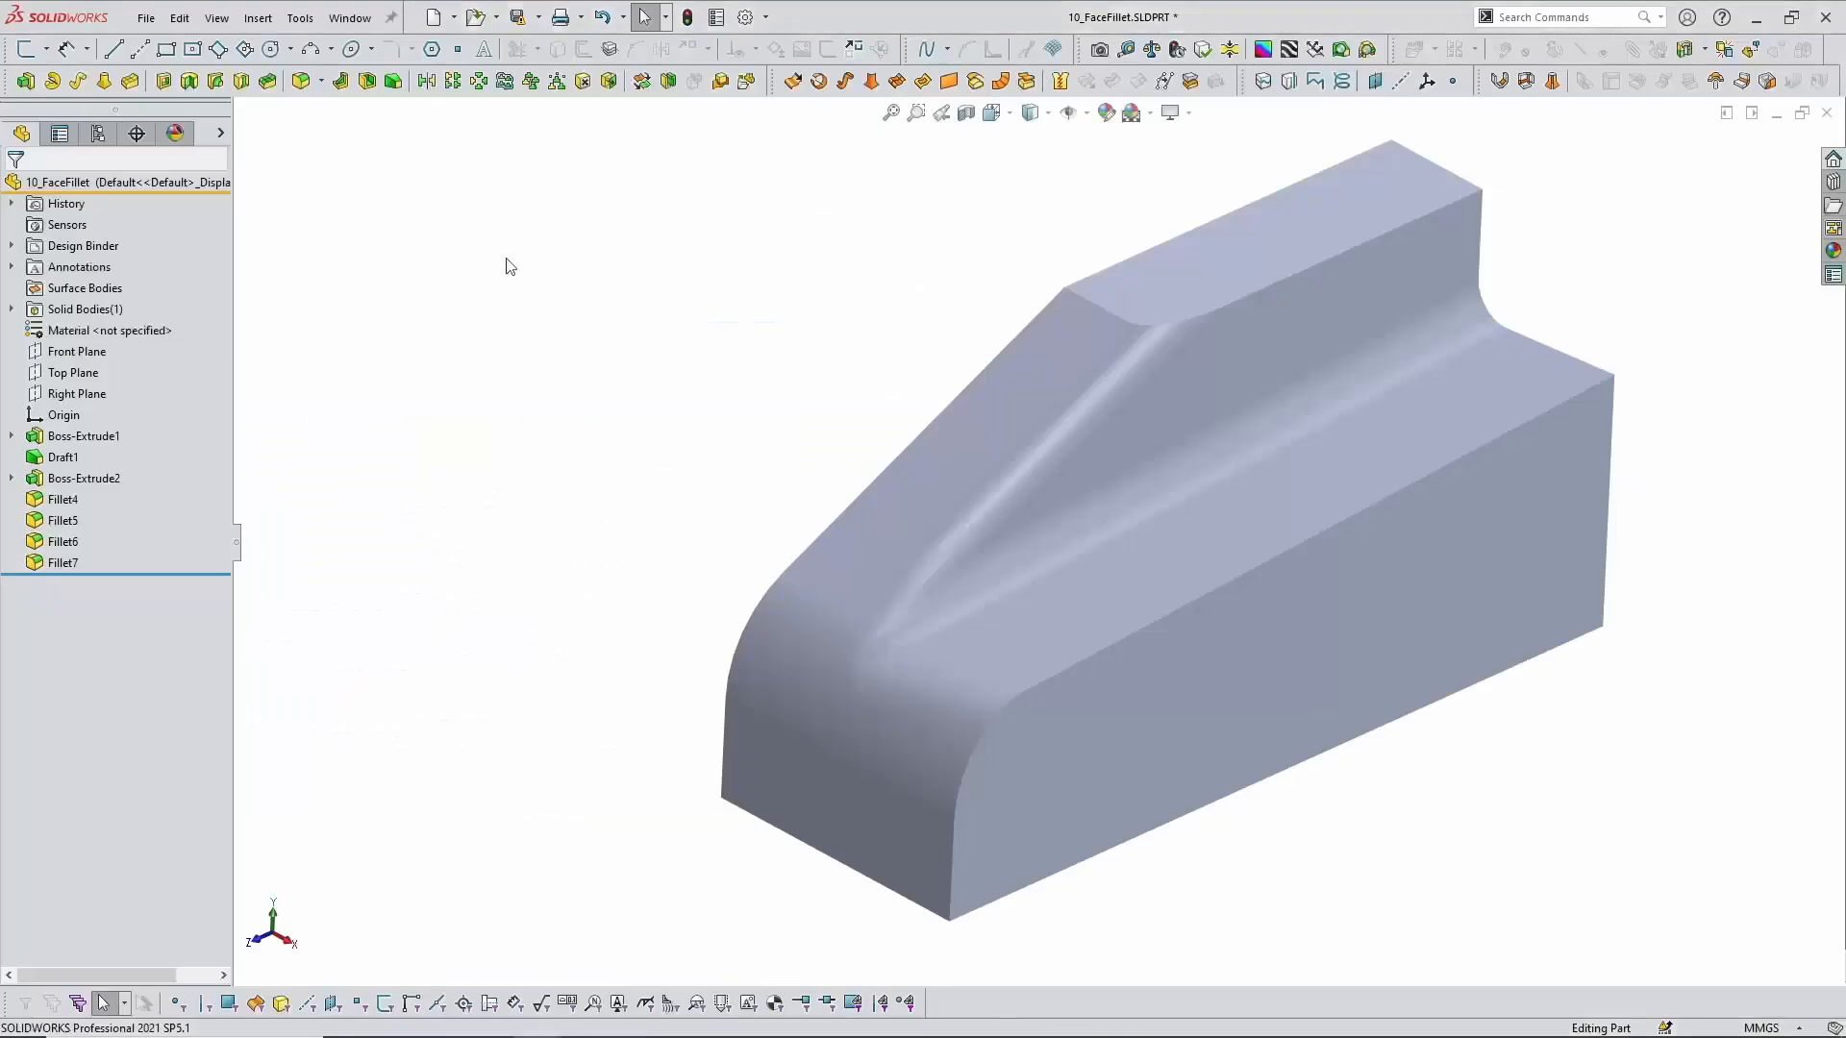
{"action": "left_click", "coordinate": [350, 19]}
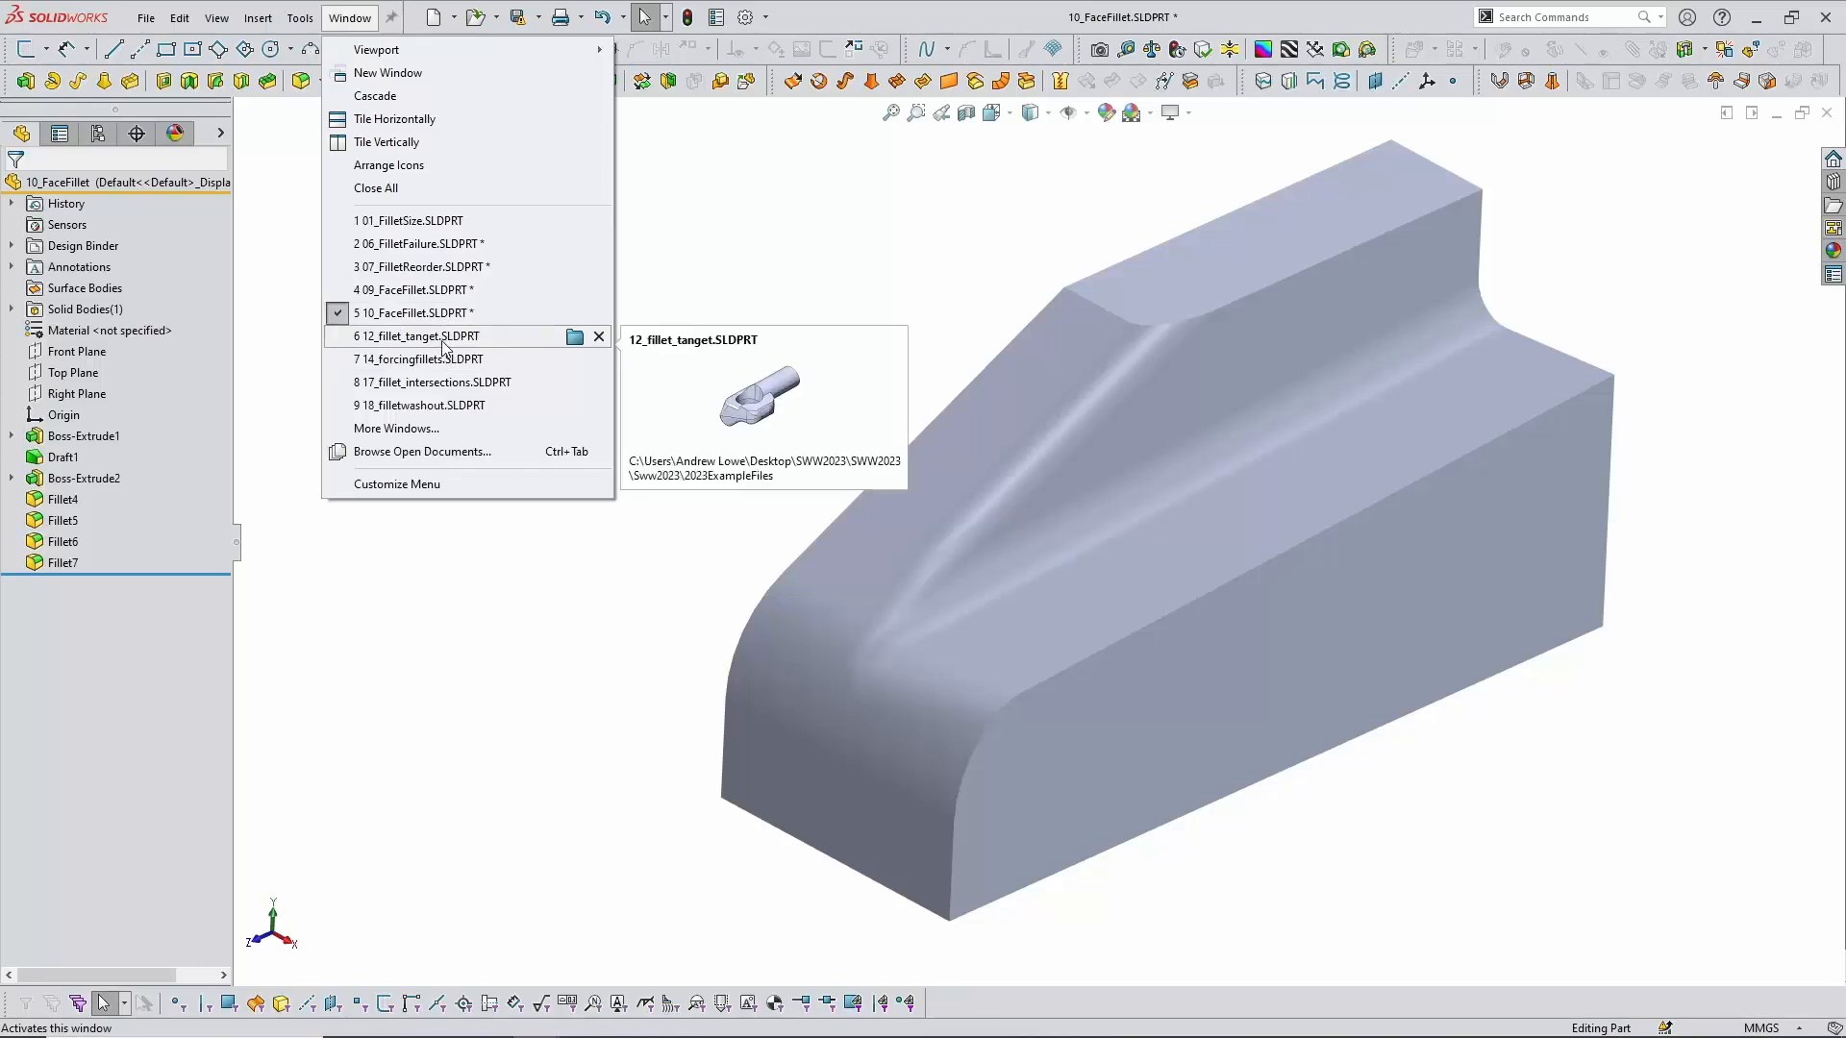
{"action": "left_click", "coordinate": [745, 383]}
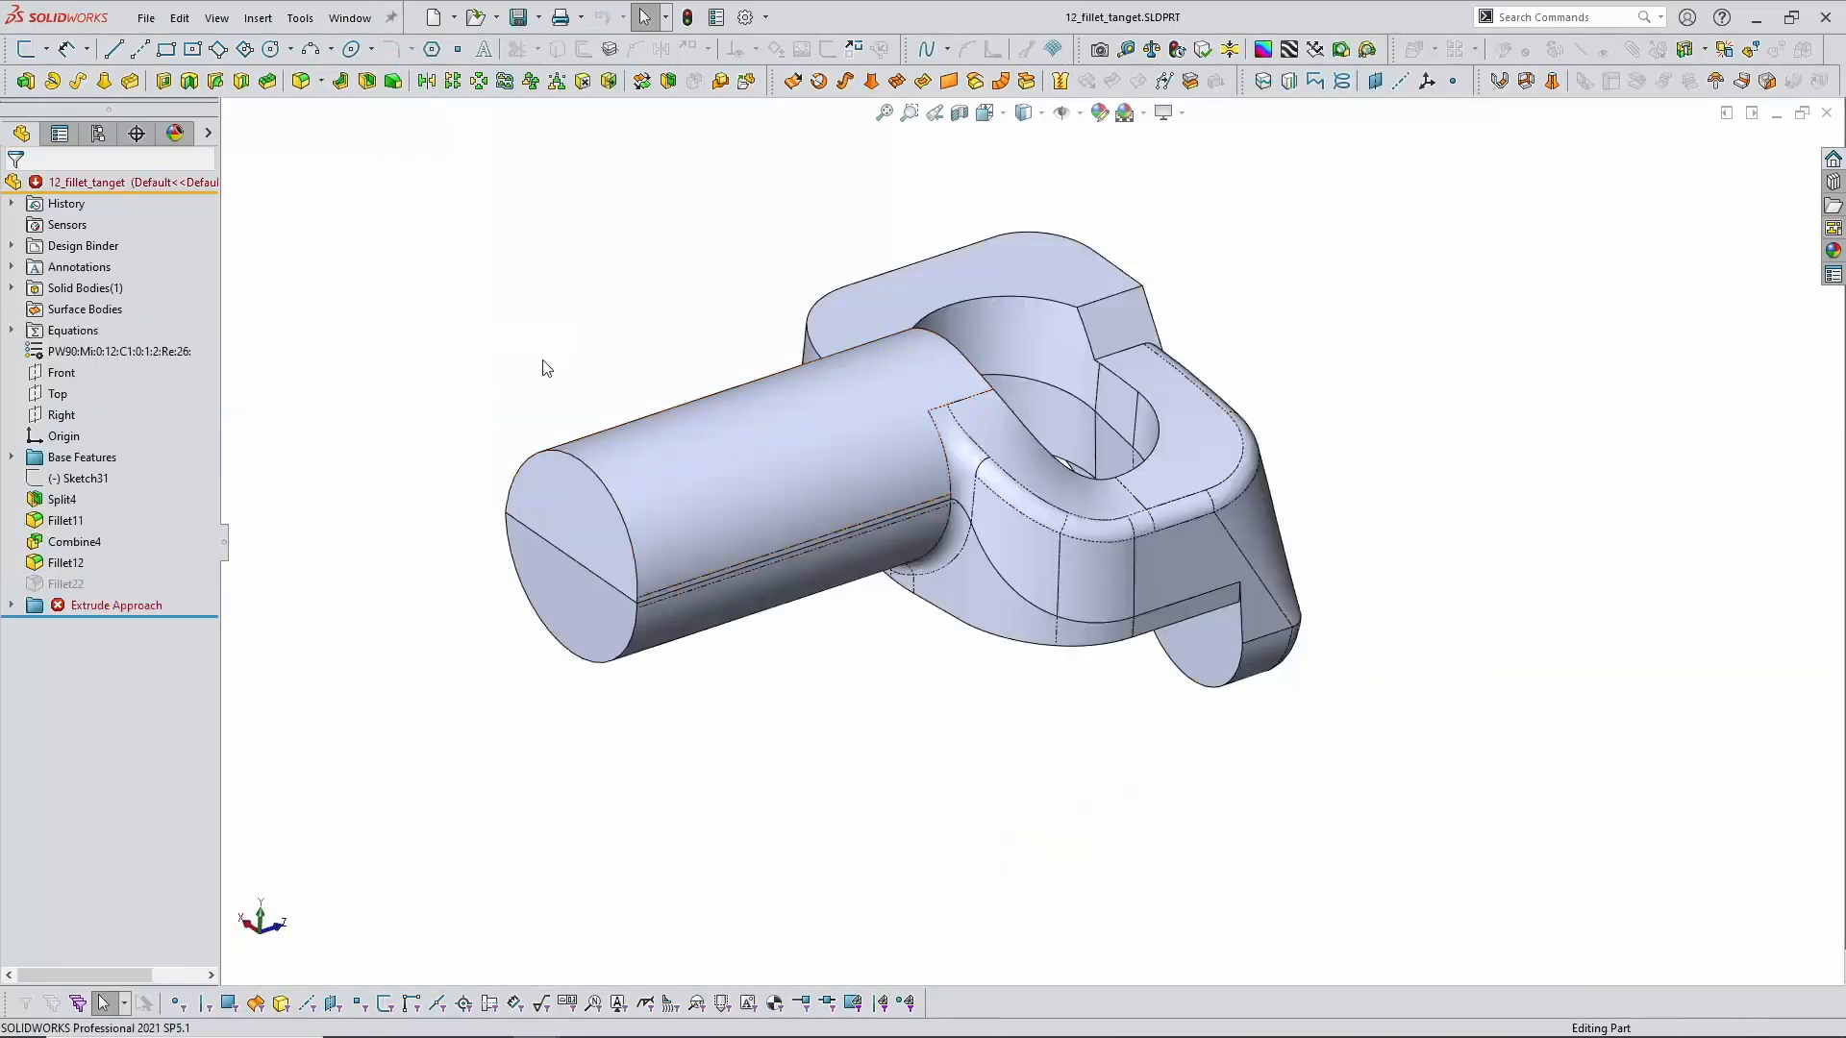
Step: View the part square to the cylinder's end and examine the parting line in Sketch31, exiting the sketch without changes
{"action": "key", "text": "space"}
{"action": "left_click", "coordinate": [596, 468]}
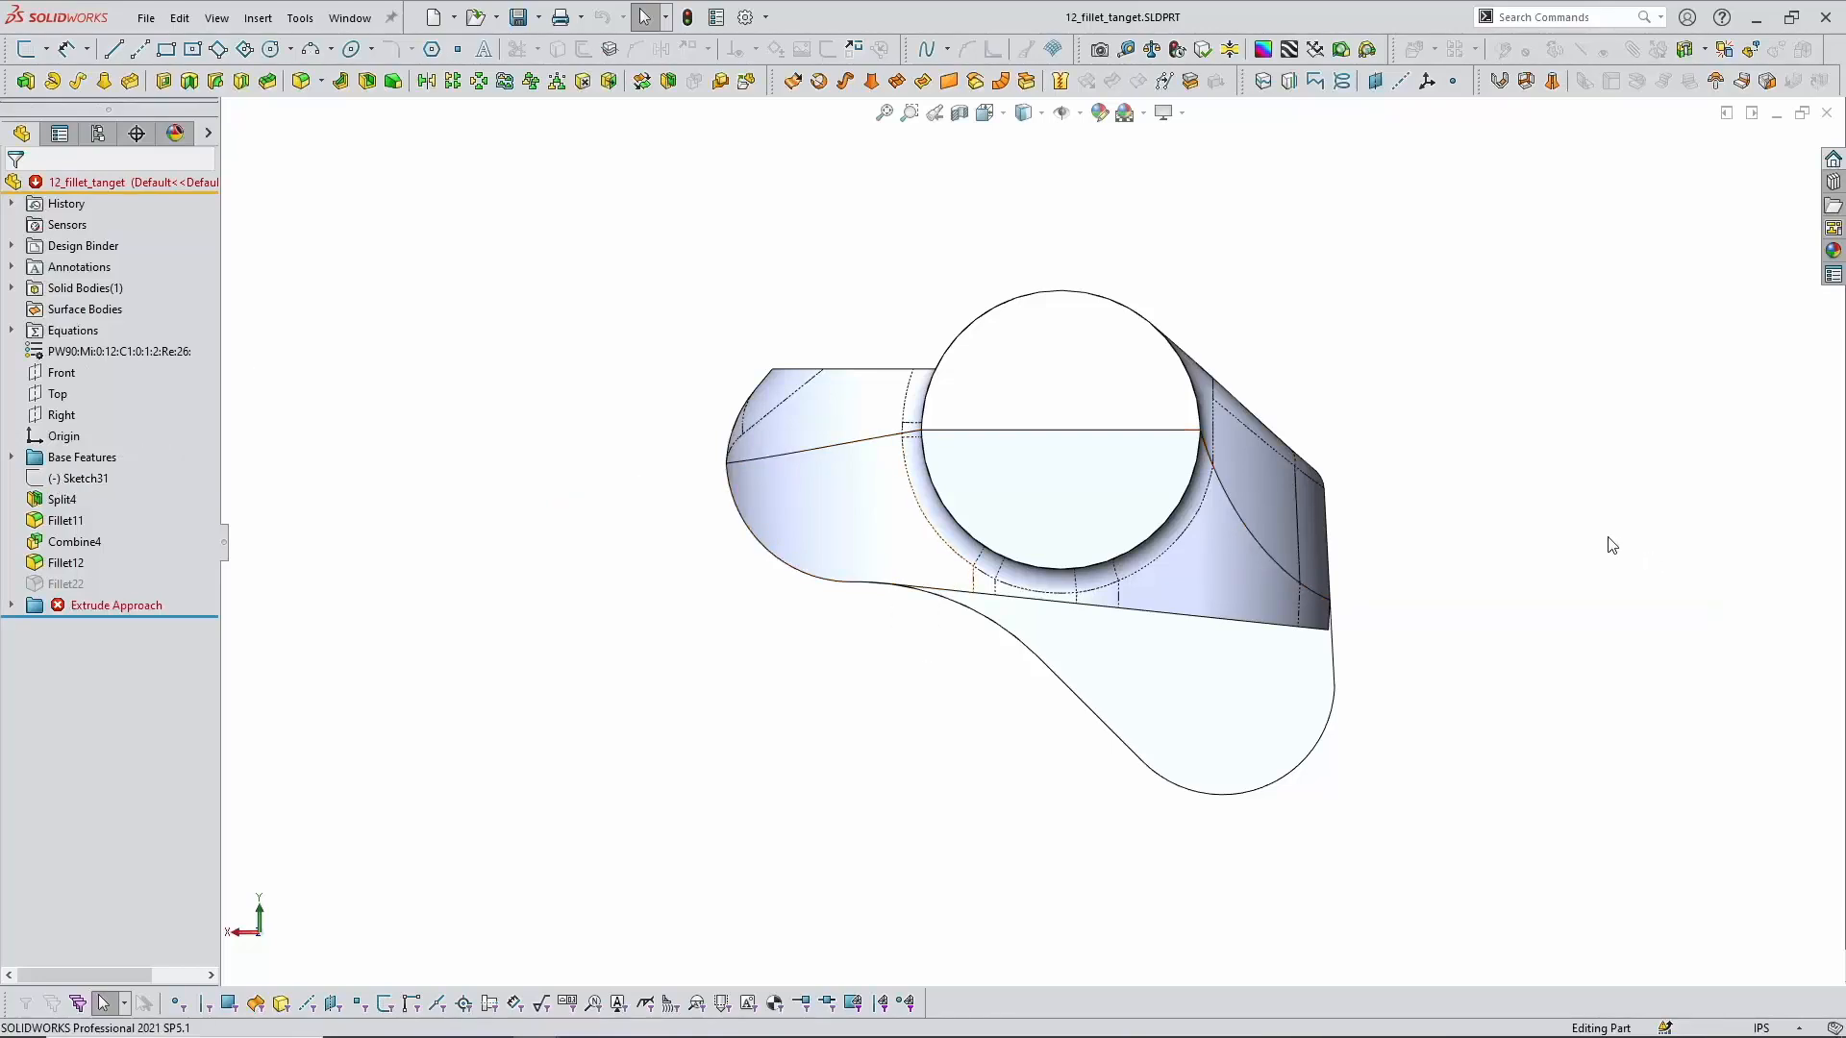
{"action": "scroll", "coordinate": [1612, 545], "scroll_direction": "up", "scroll_amount": 2}
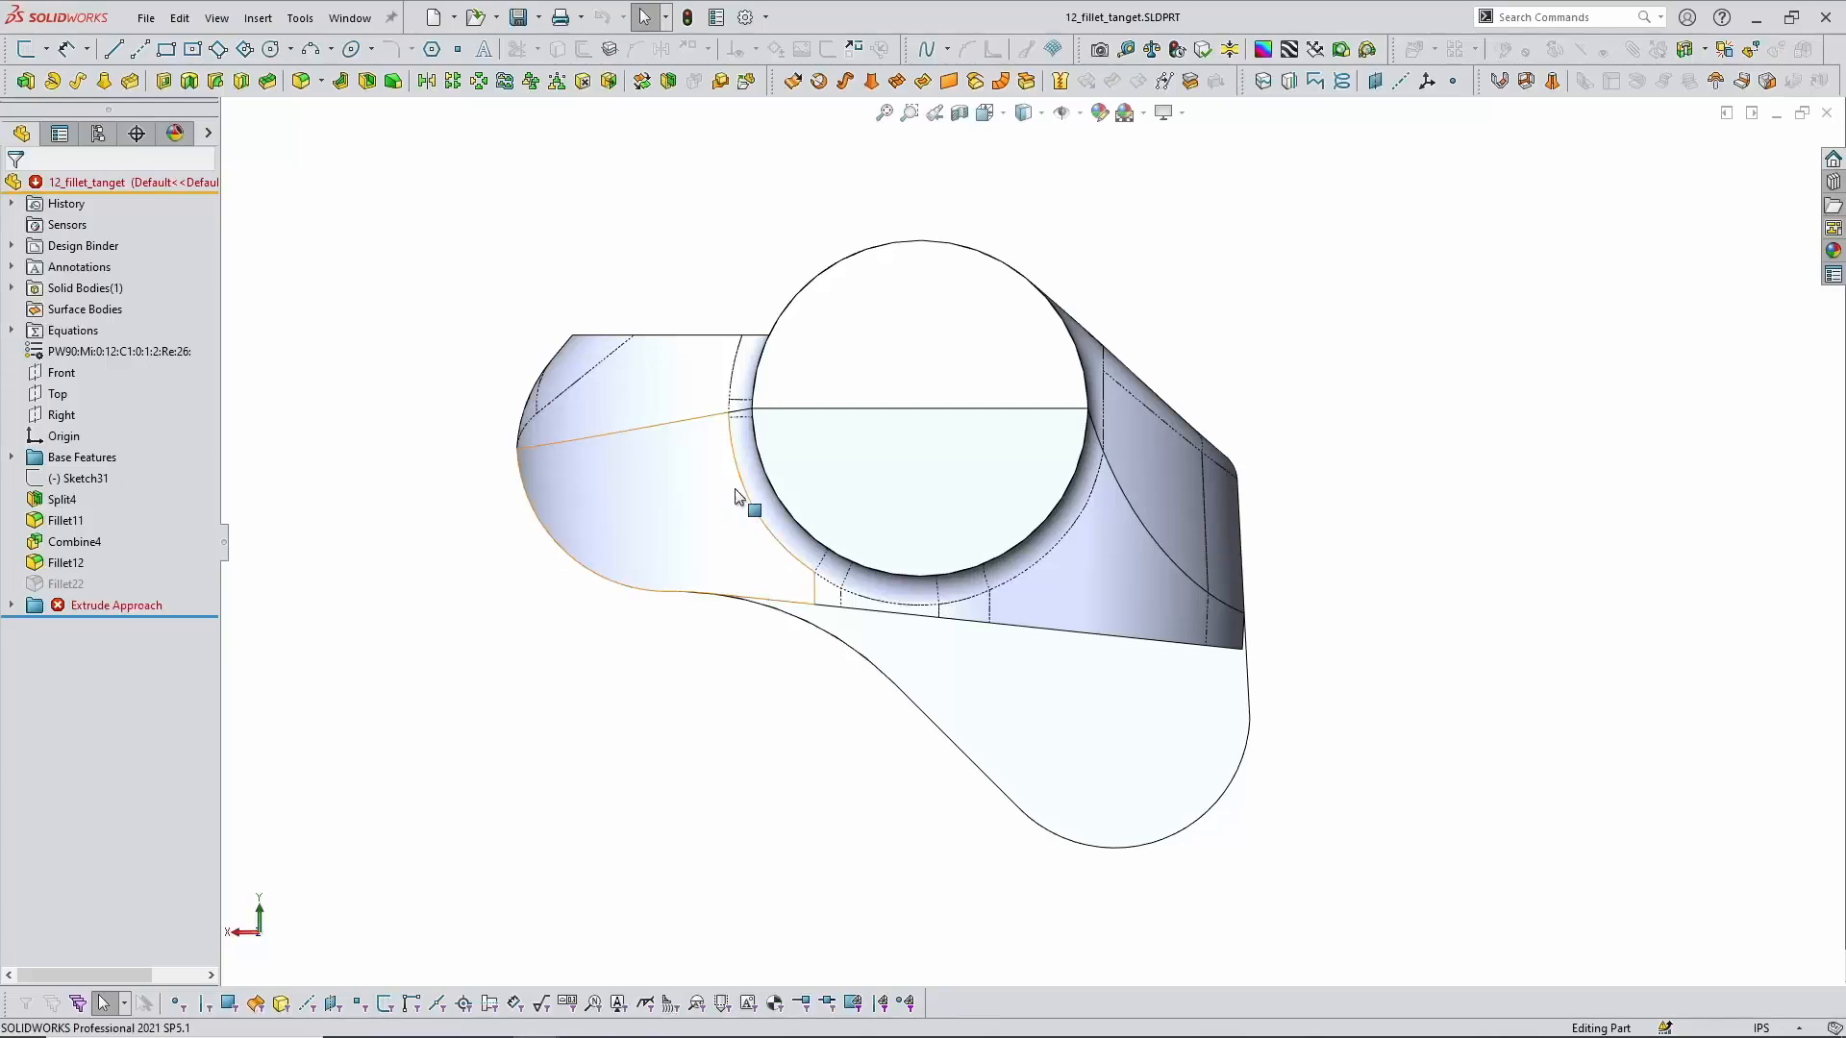
{"action": "left_click", "coordinate": [77, 478]}
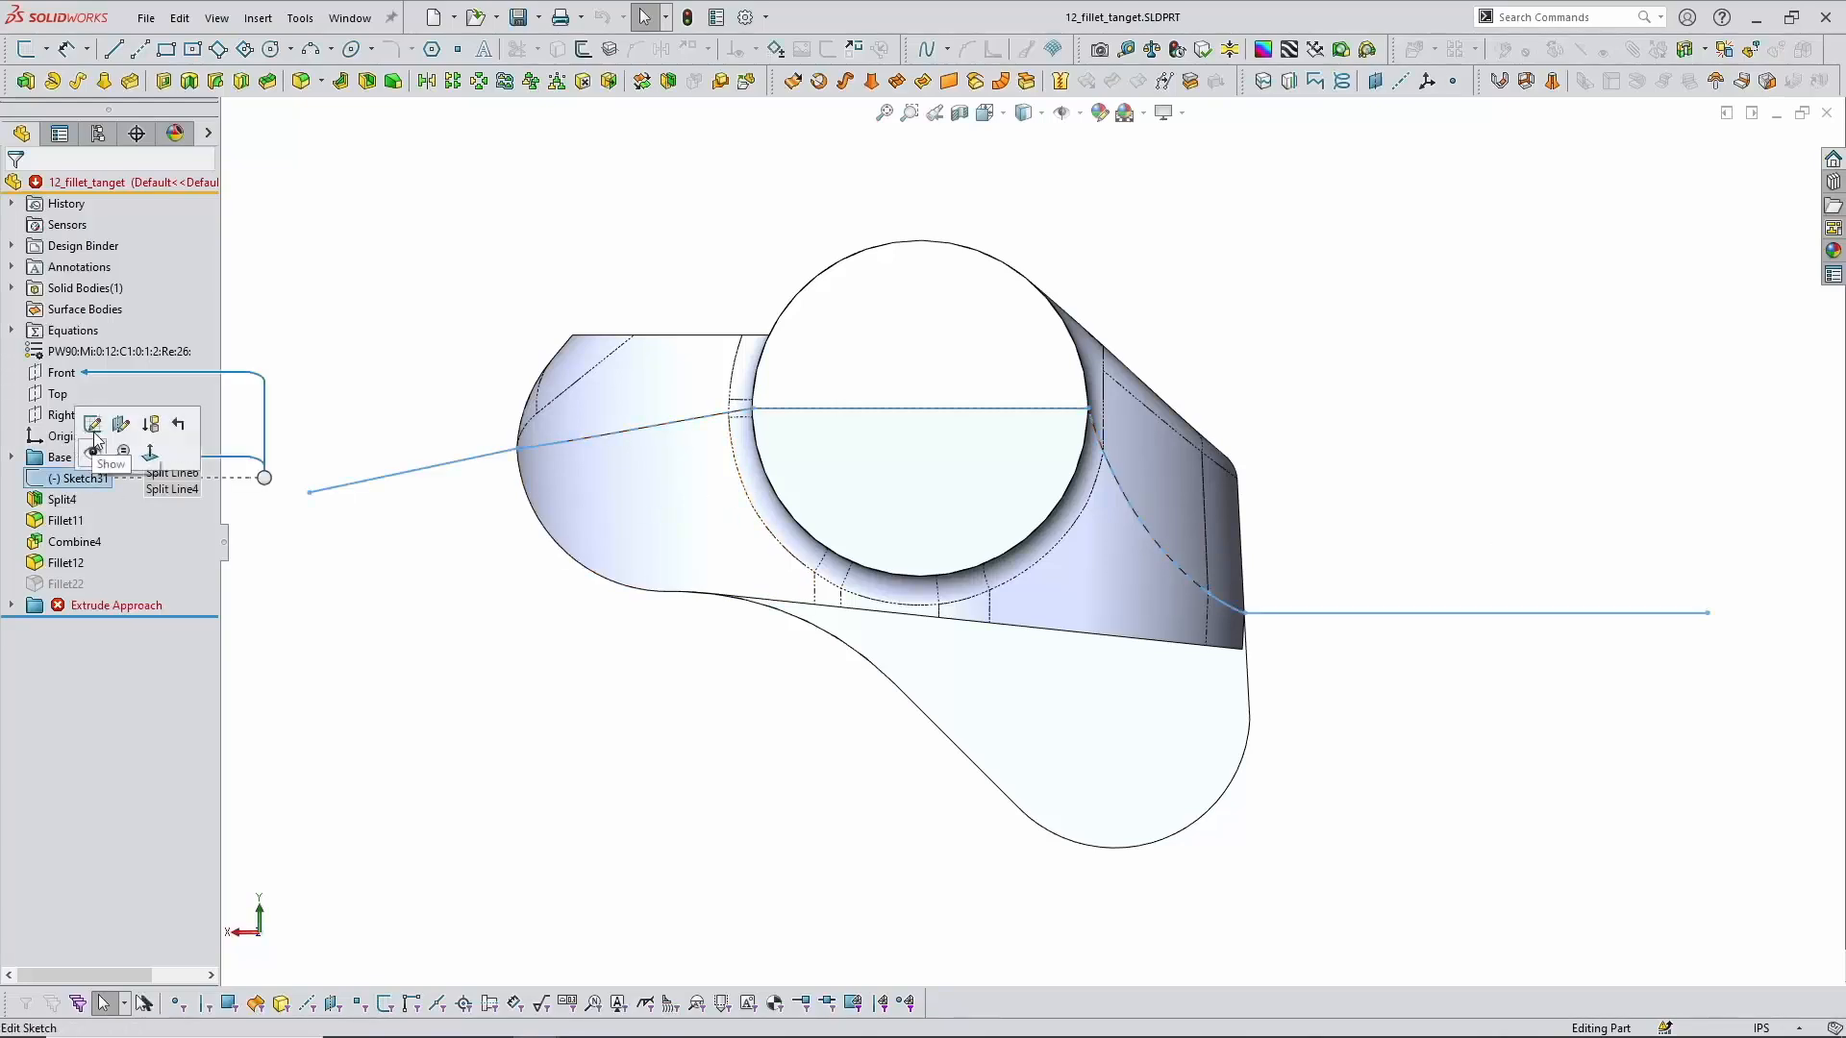
{"action": "left_click", "coordinate": [93, 459]}
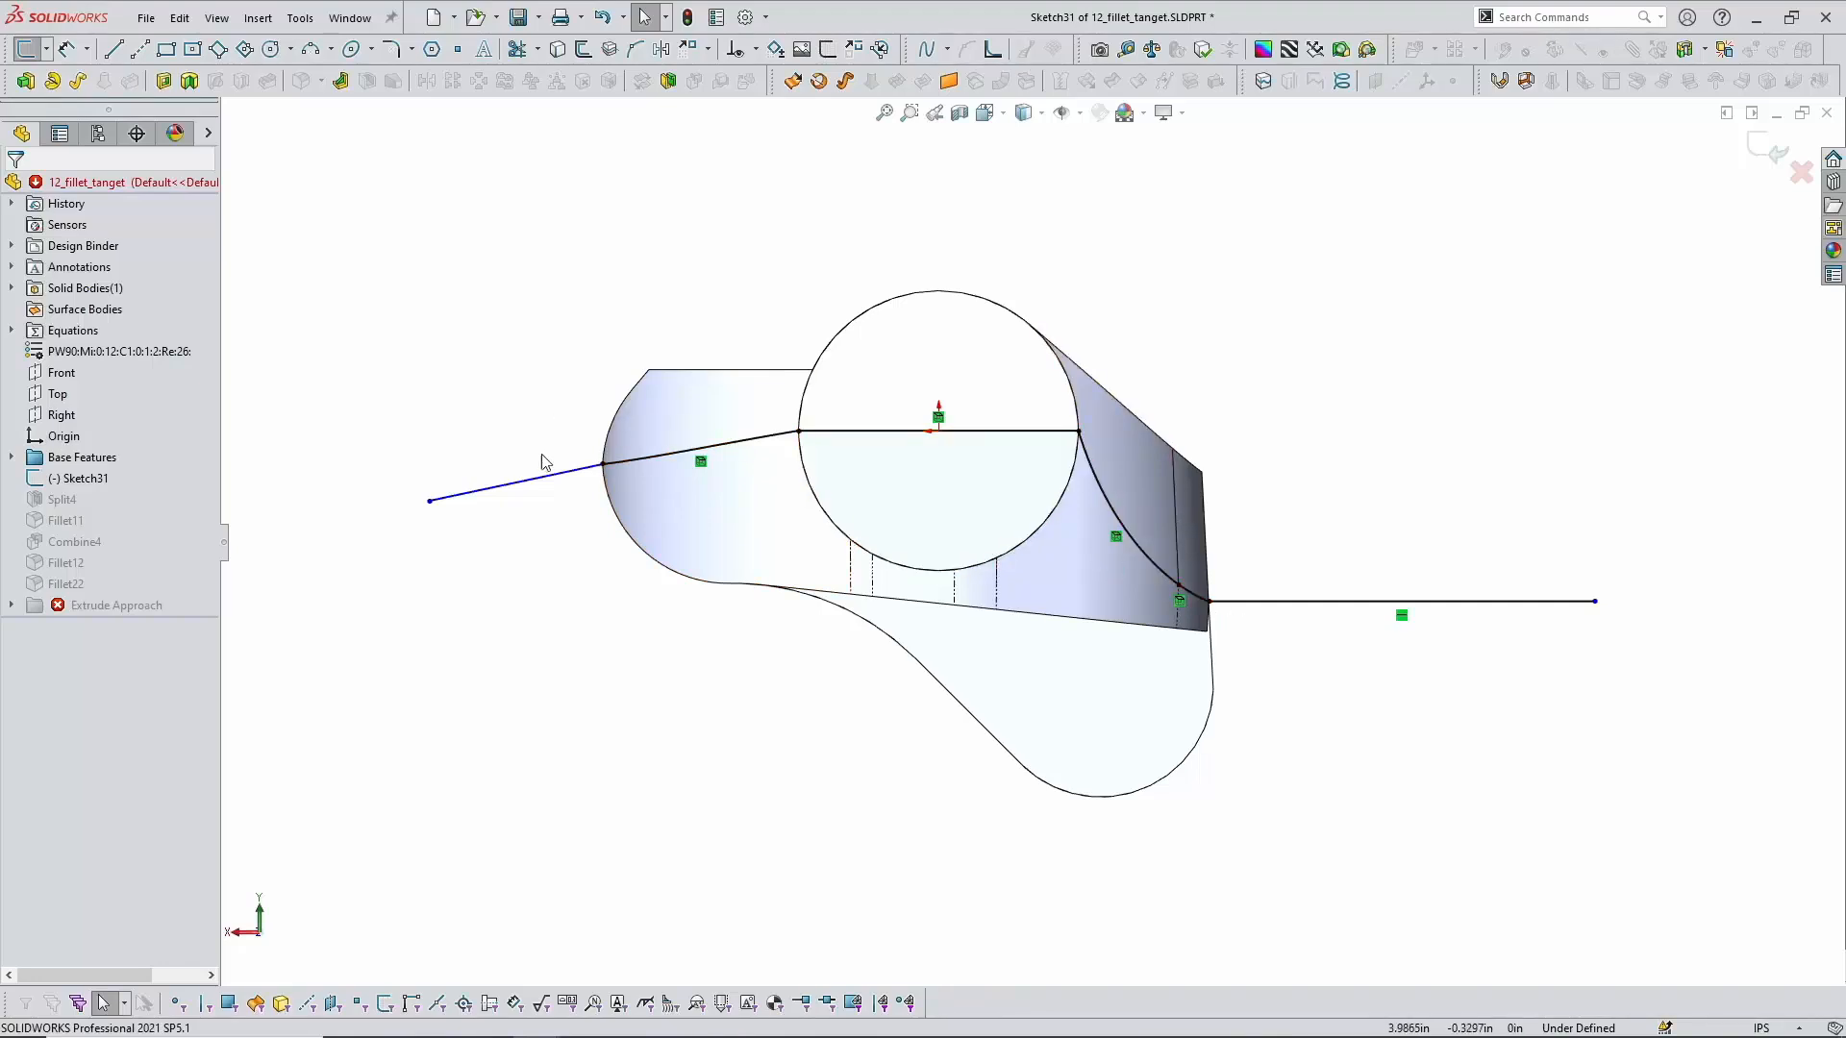
{"action": "key", "text": "Escape"}
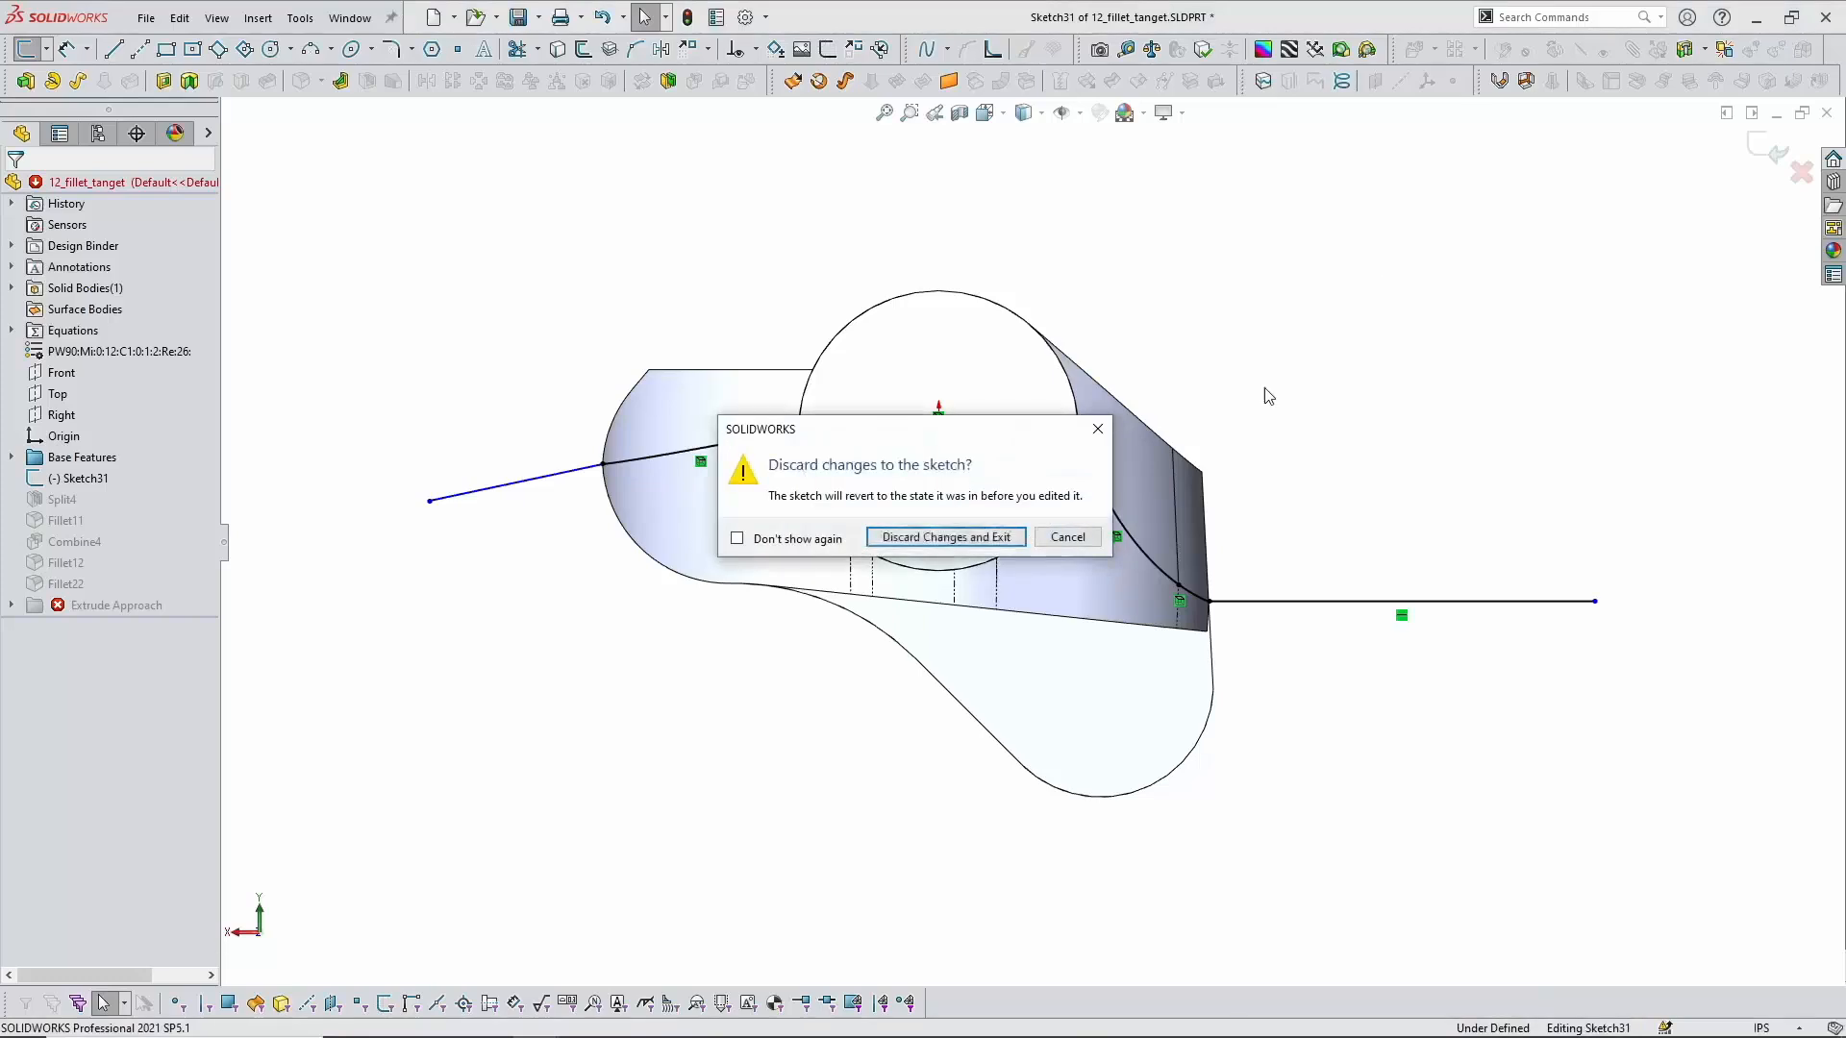
{"action": "left_click", "coordinate": [940, 544]}
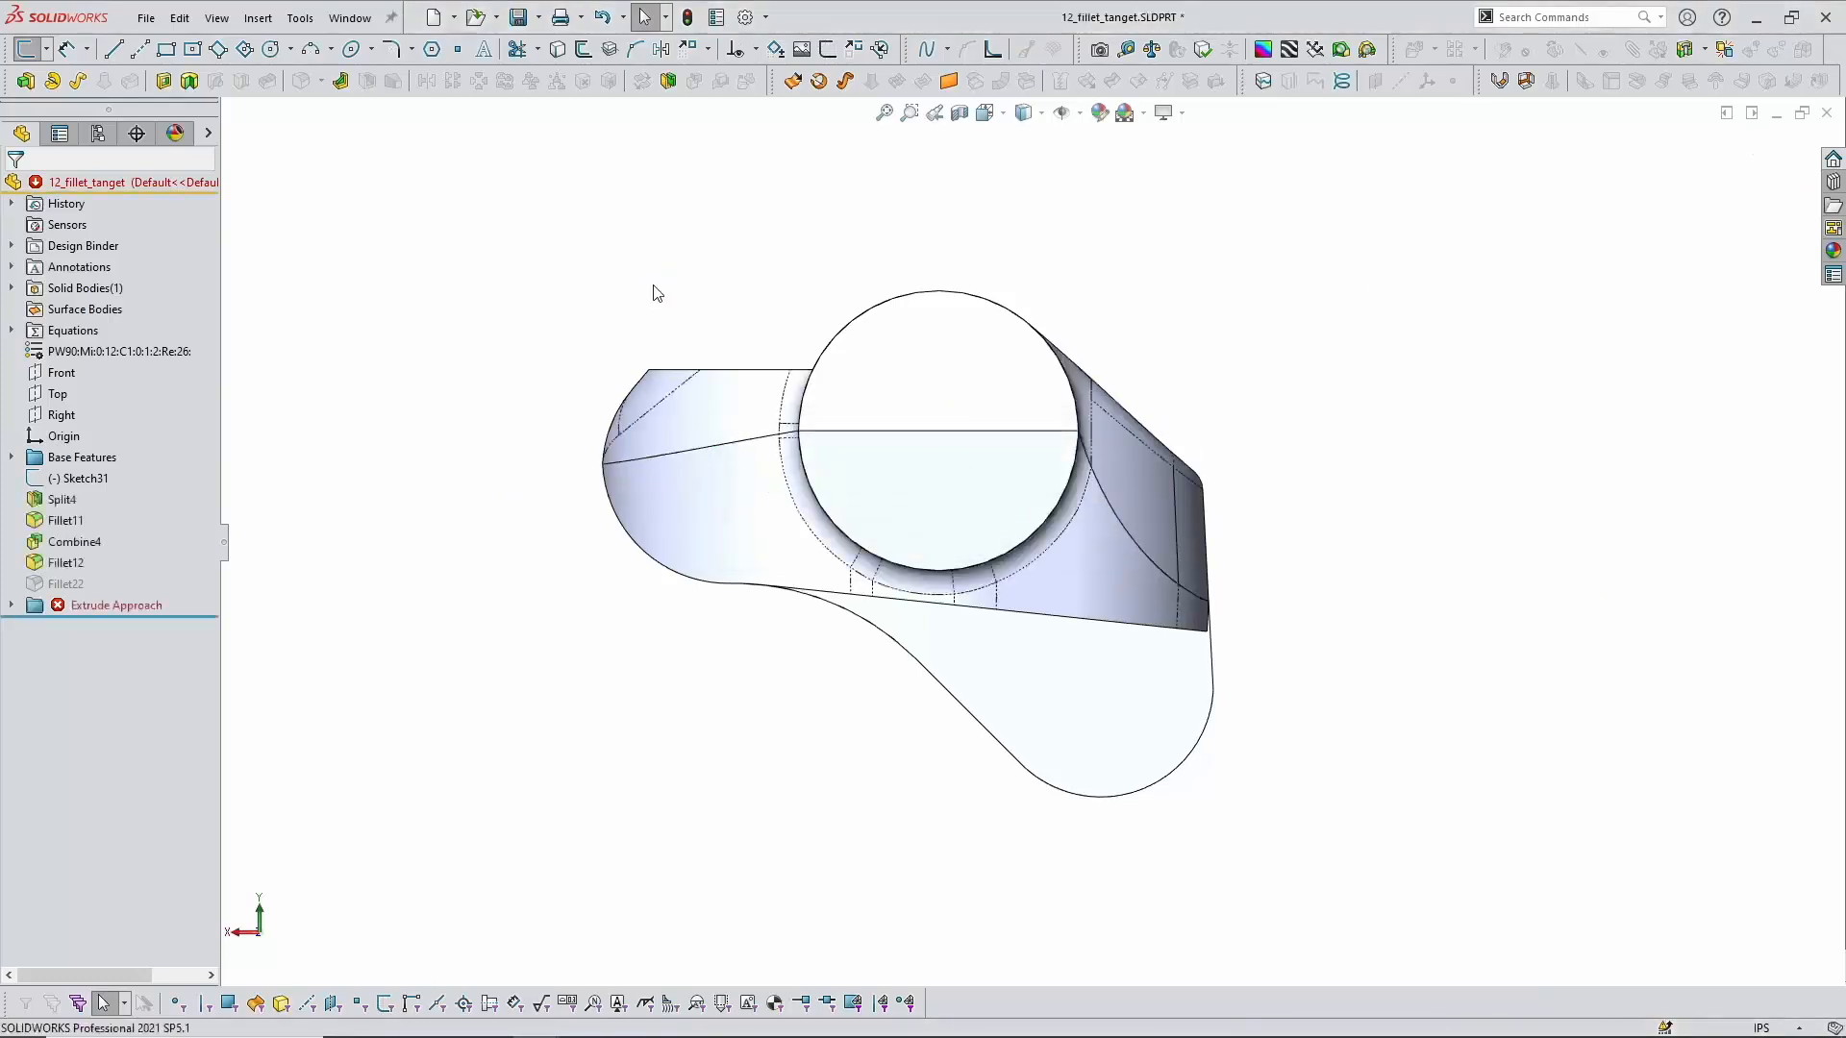
Step: Review the Split4 definition and its trim tool Sketch31, and close it without changes
{"action": "left_click", "coordinate": [79, 477]}
{"action": "key", "text": "ctrl+n"}
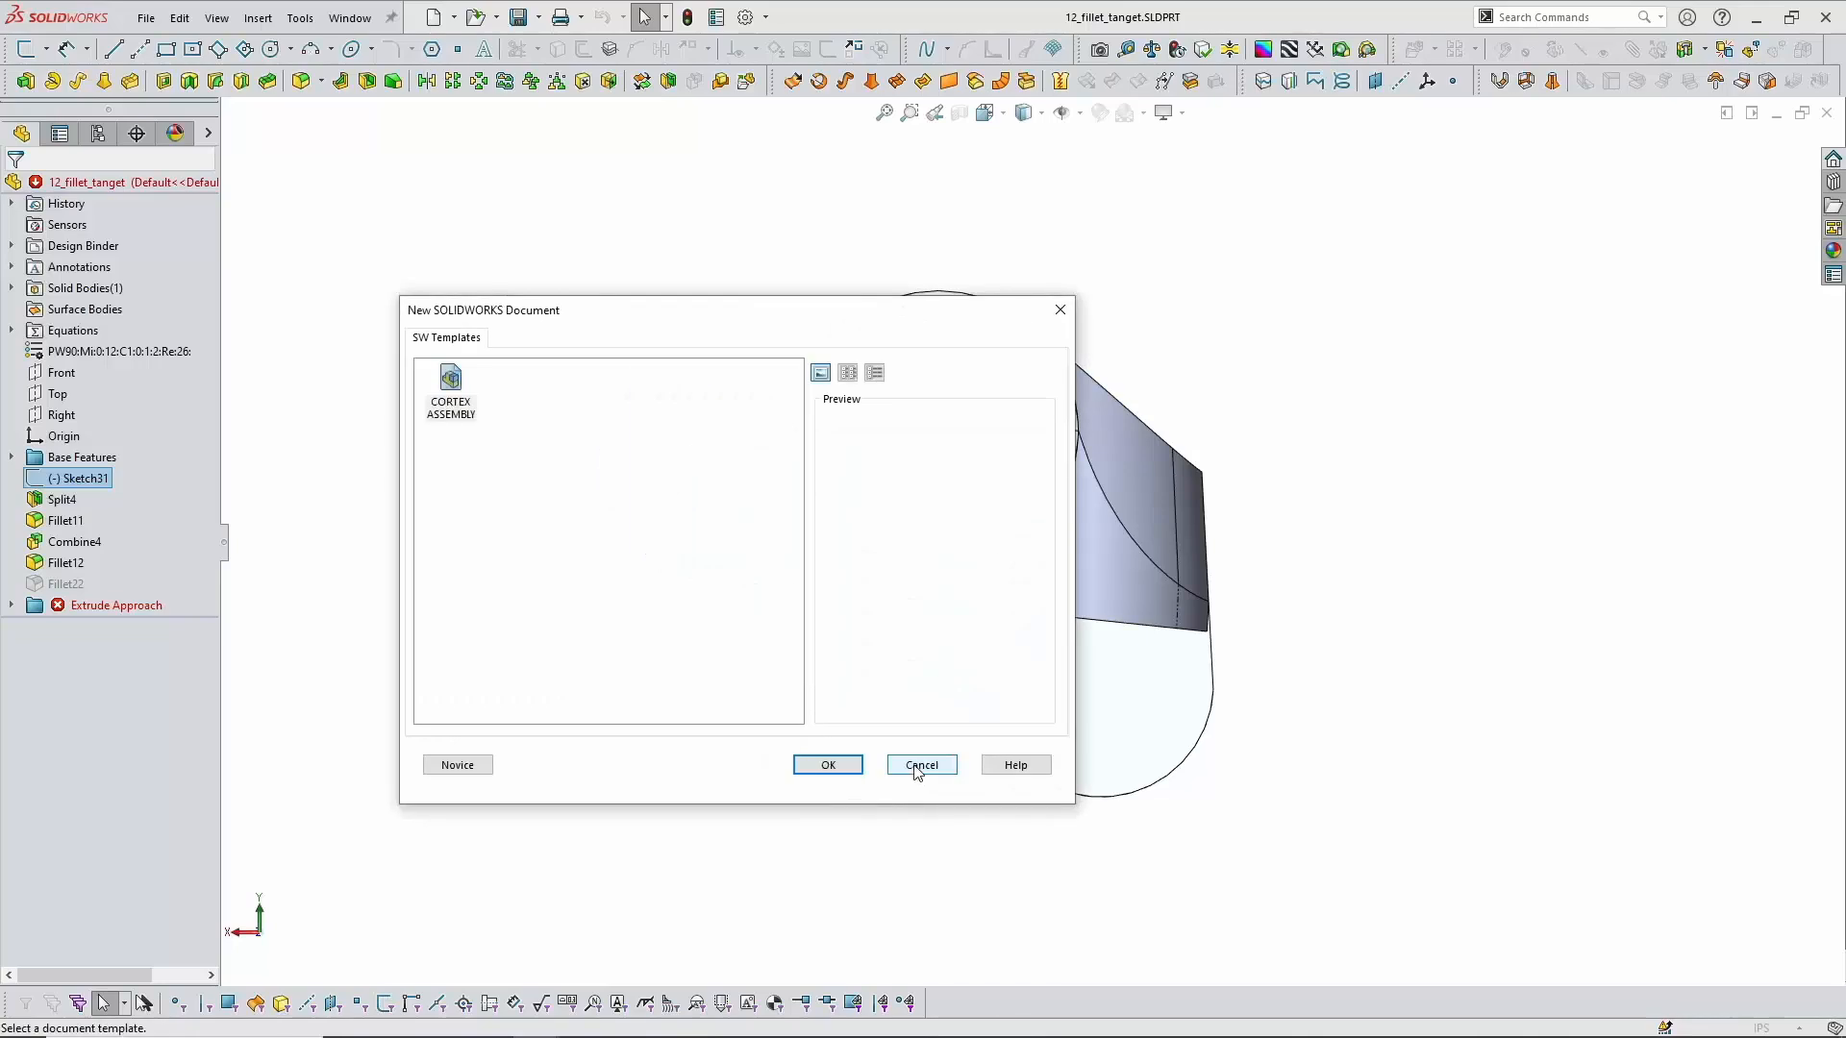
{"action": "left_click", "coordinate": [921, 765]}
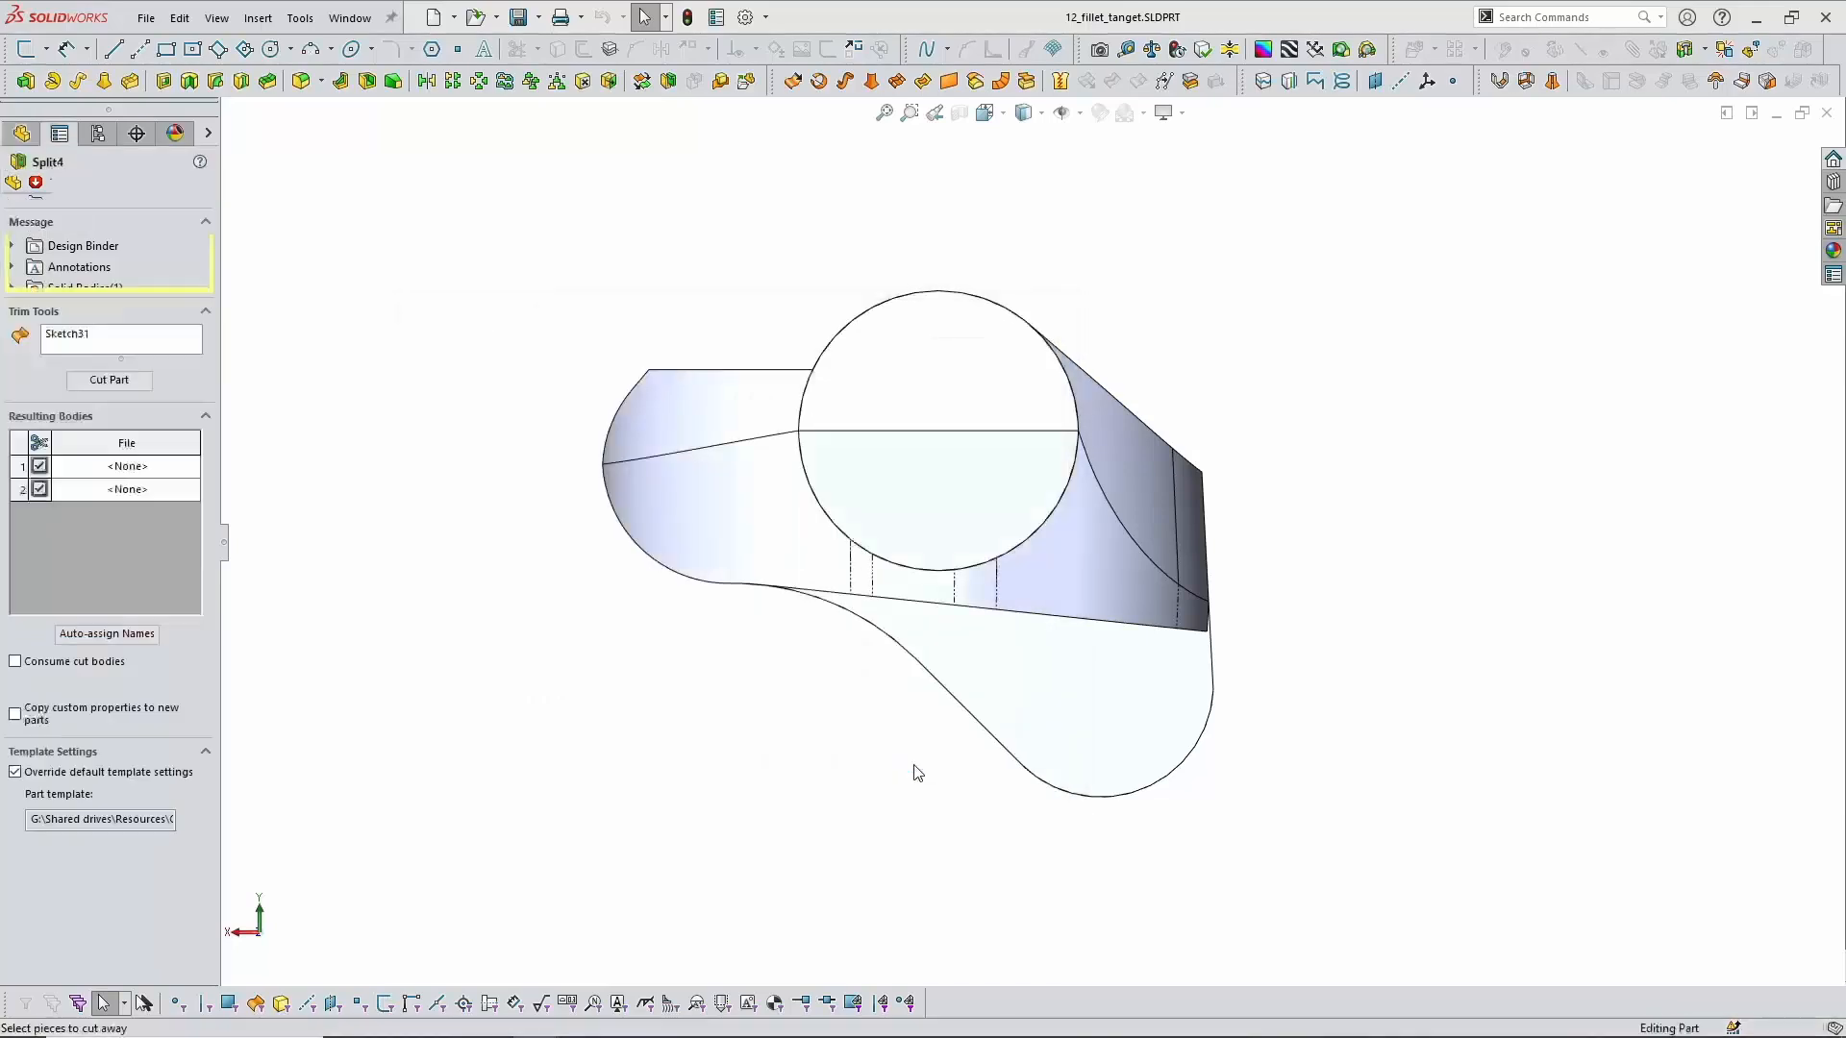
{"action": "middle_click_drag", "start_coordinate": [915, 745], "coordinate": [894, 828]}
{"action": "middle_click_drag", "start_coordinate": [1366, 421], "coordinate": [1356, 448]}
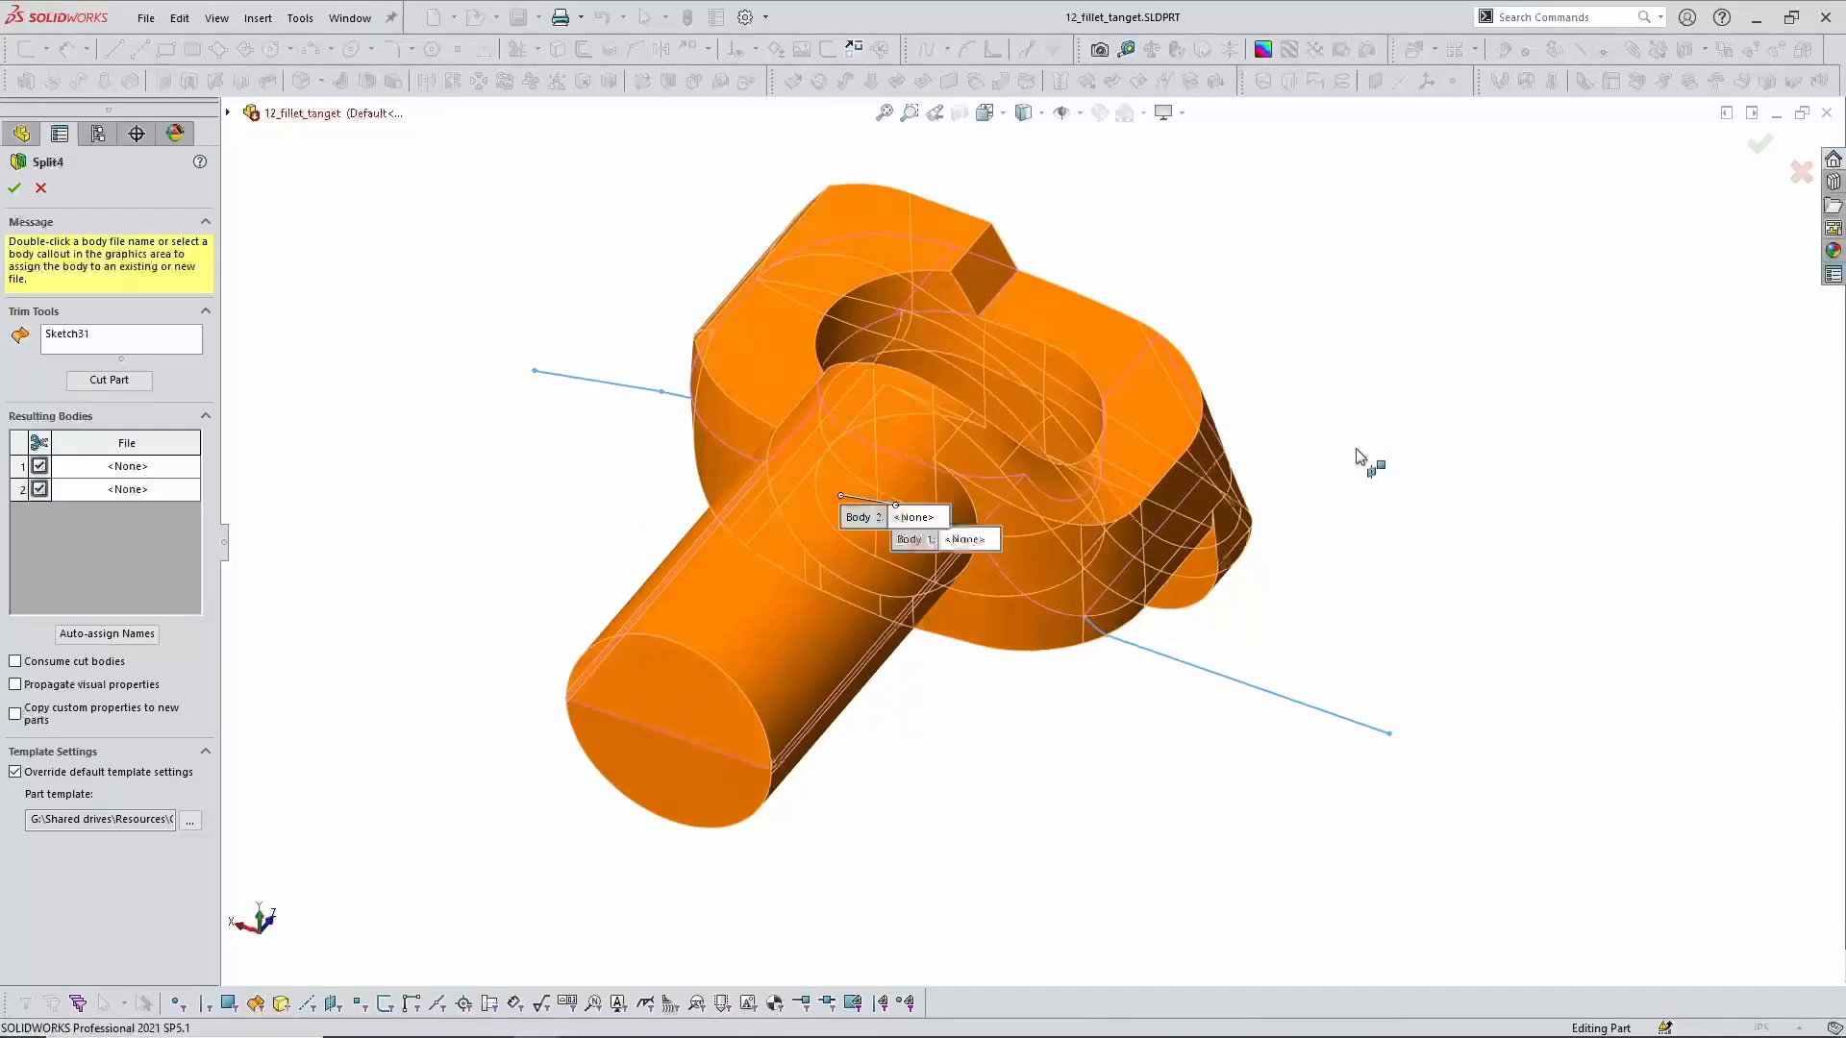
{"action": "left_click", "coordinate": [73, 336]}
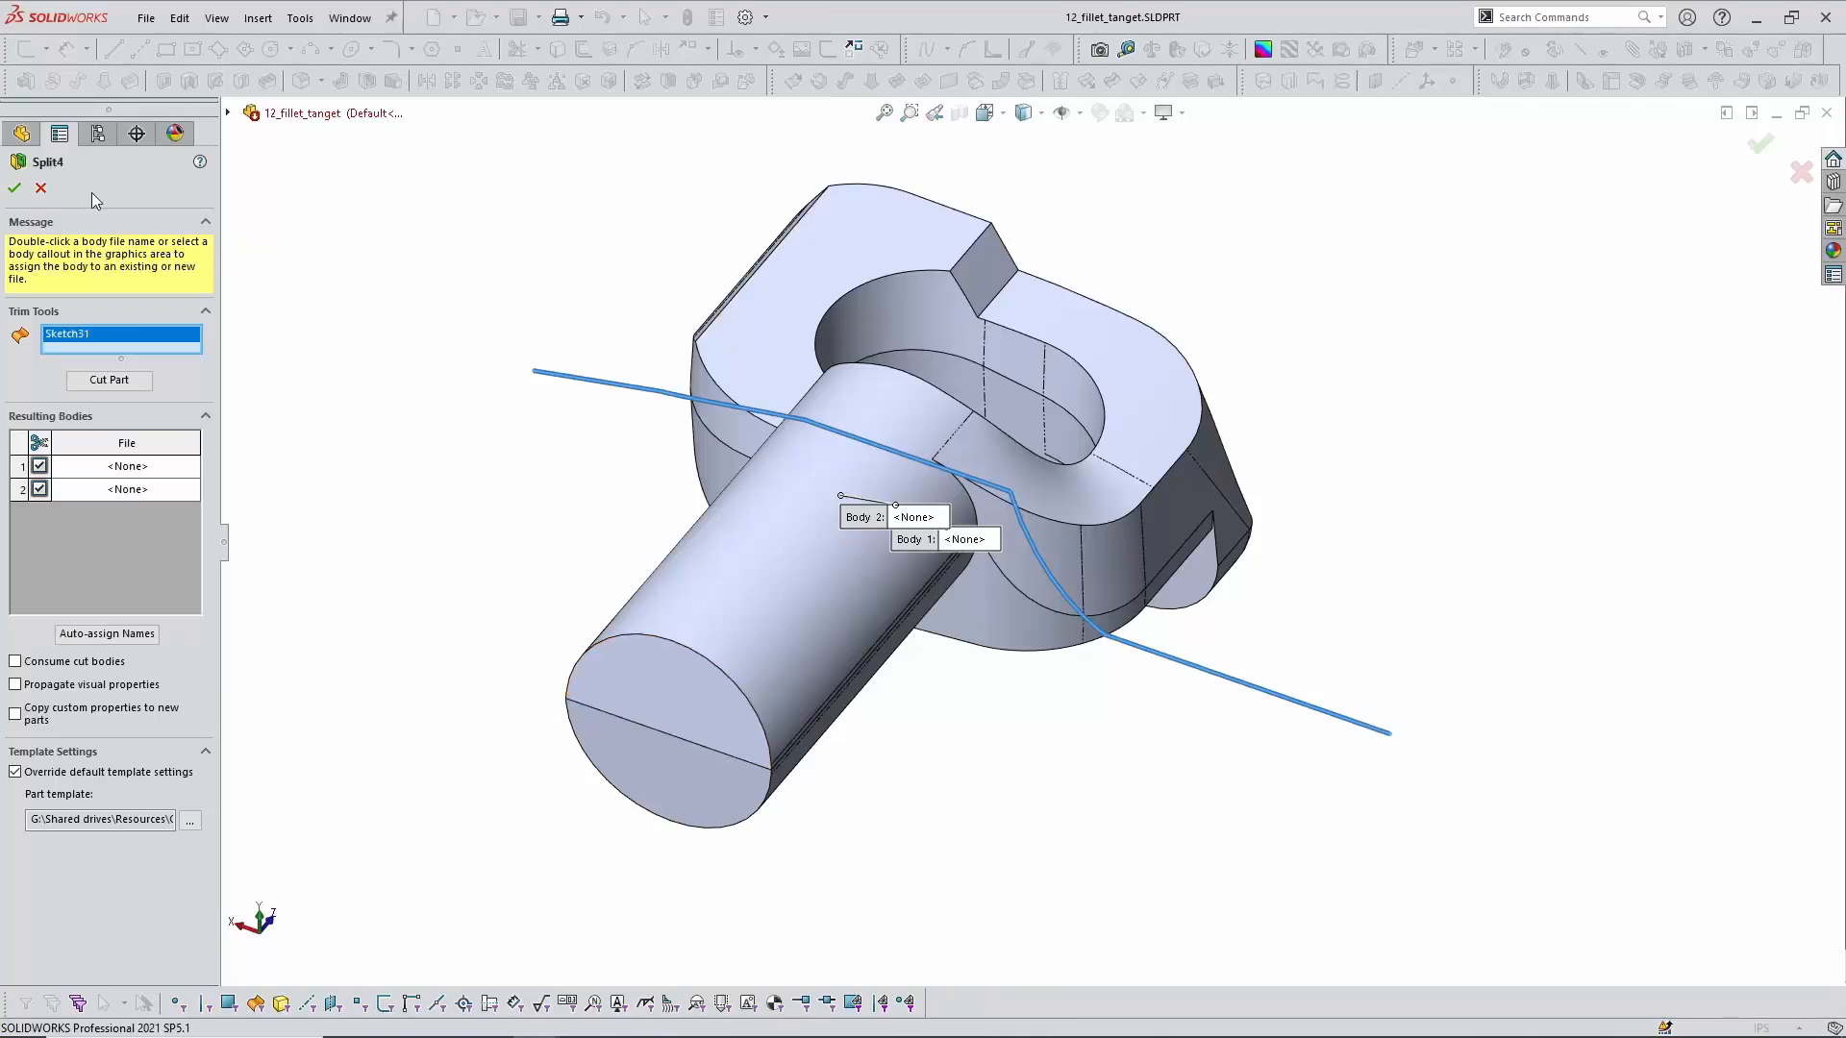
{"action": "left_click", "coordinate": [42, 188]}
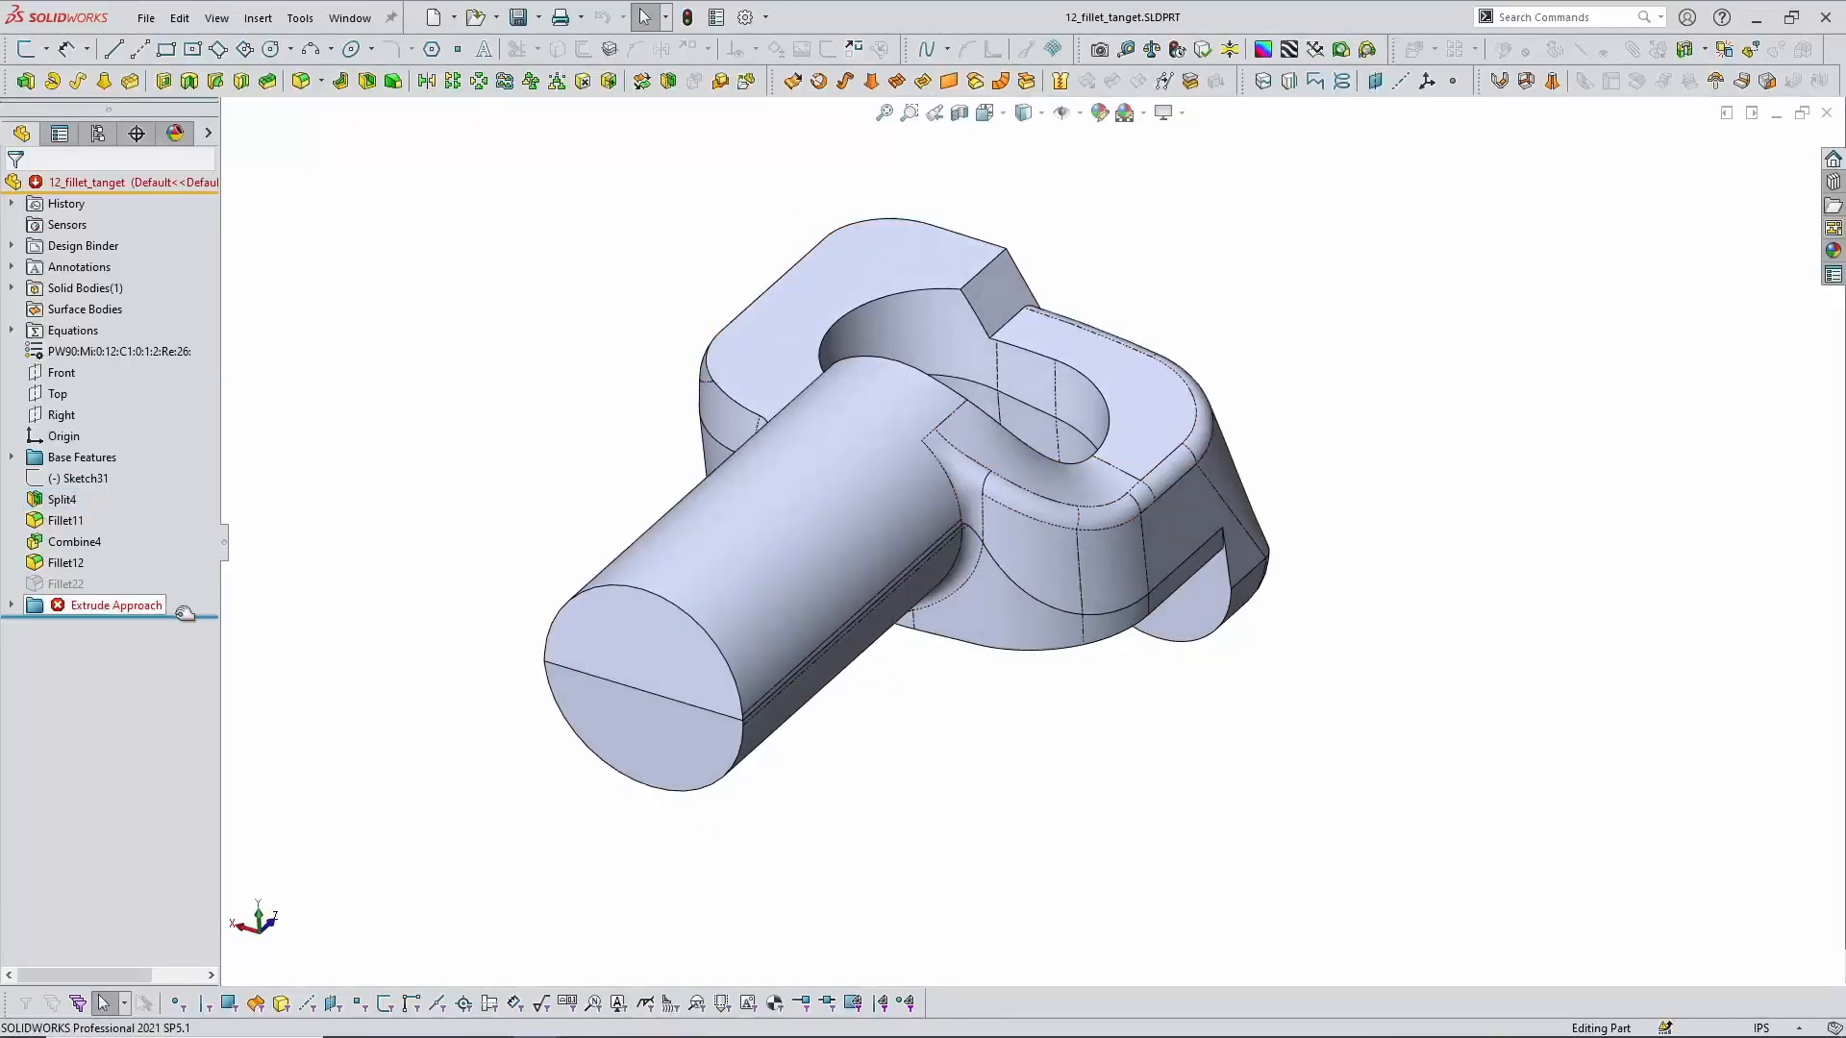
Step: Roll the history back to just after Fillet11, before the Combine4 feature
{"action": "left_click_drag", "start_coordinate": [186, 616], "coordinate": [184, 528]}
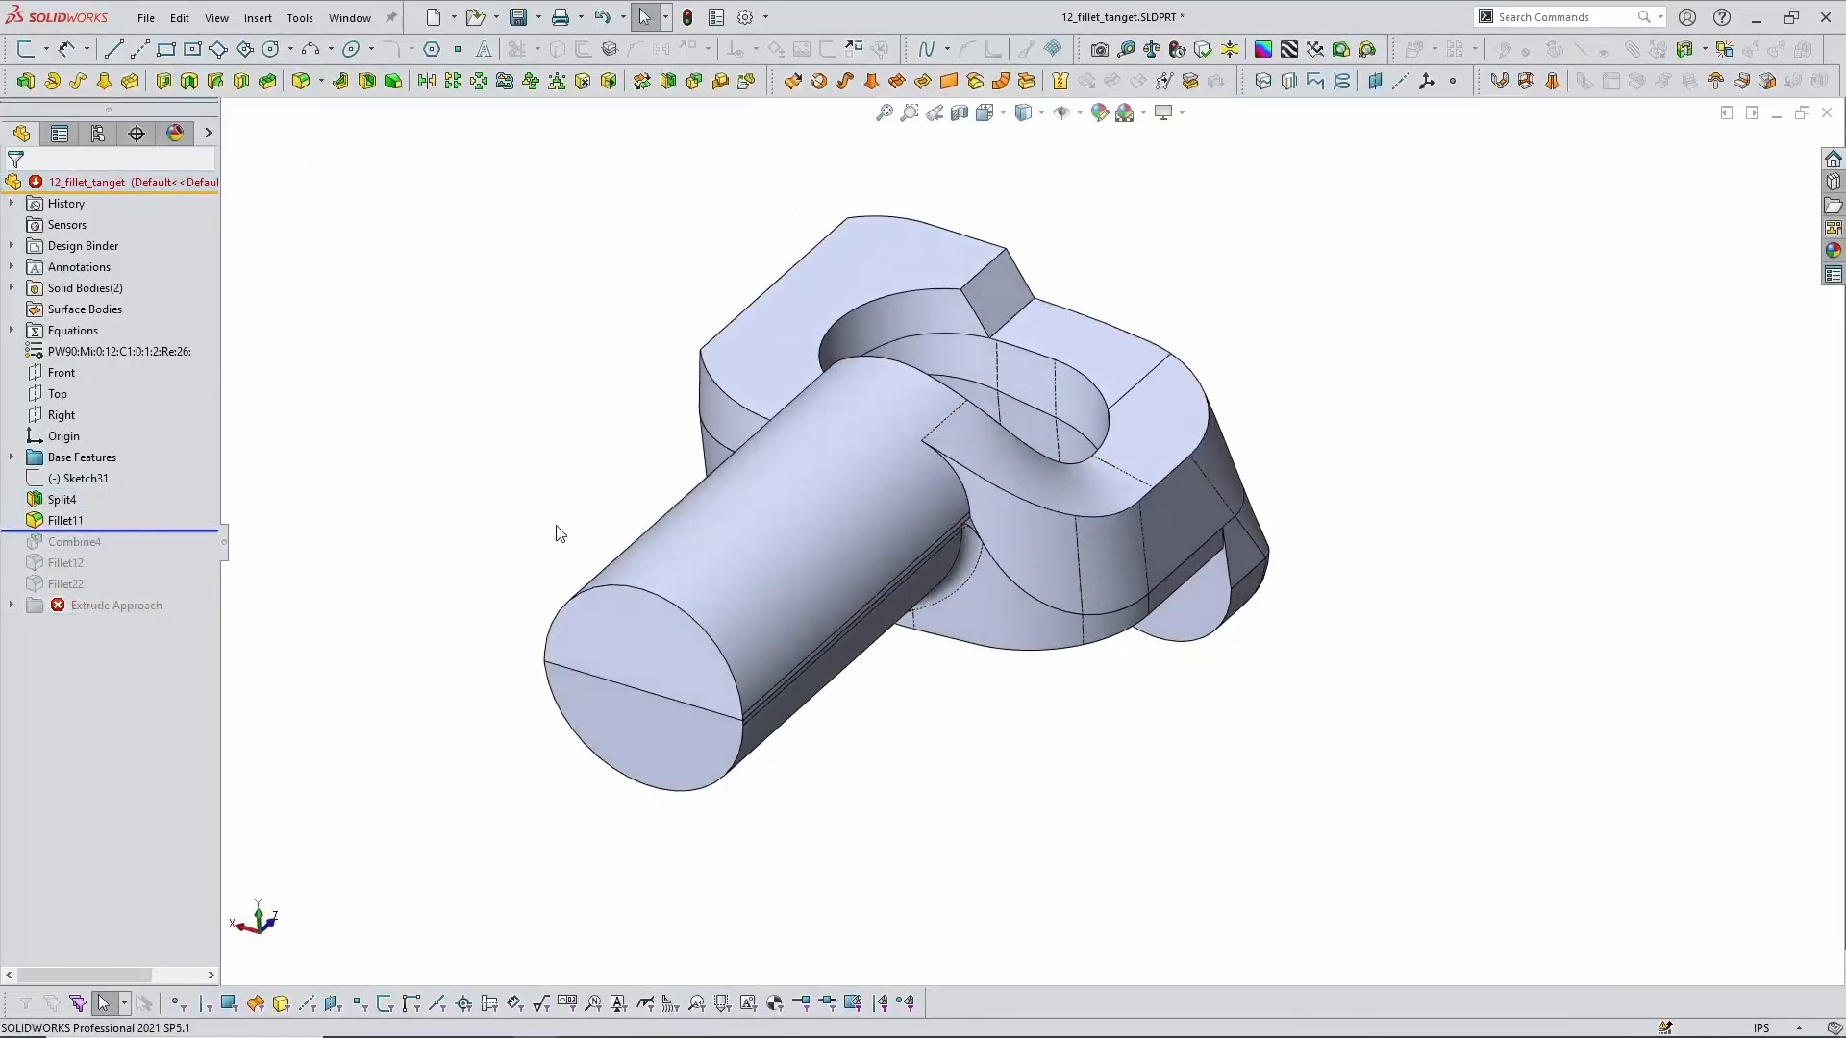
Step: Examine the lower-body fillet and the split faces where the cylinder meets the lug at the parting line
{"action": "scroll", "coordinate": [1011, 590], "scroll_direction": "down", "scroll_amount": 2}
{"action": "mouse_move", "coordinate": [1011, 589]}
{"action": "middle_mouse_down"}
{"action": "mouse_move", "coordinate": [963, 547]}
{"action": "mouse_move", "coordinate": [969, 587]}
{"action": "mouse_move", "coordinate": [988, 580]}
{"action": "middle_mouse_up"}
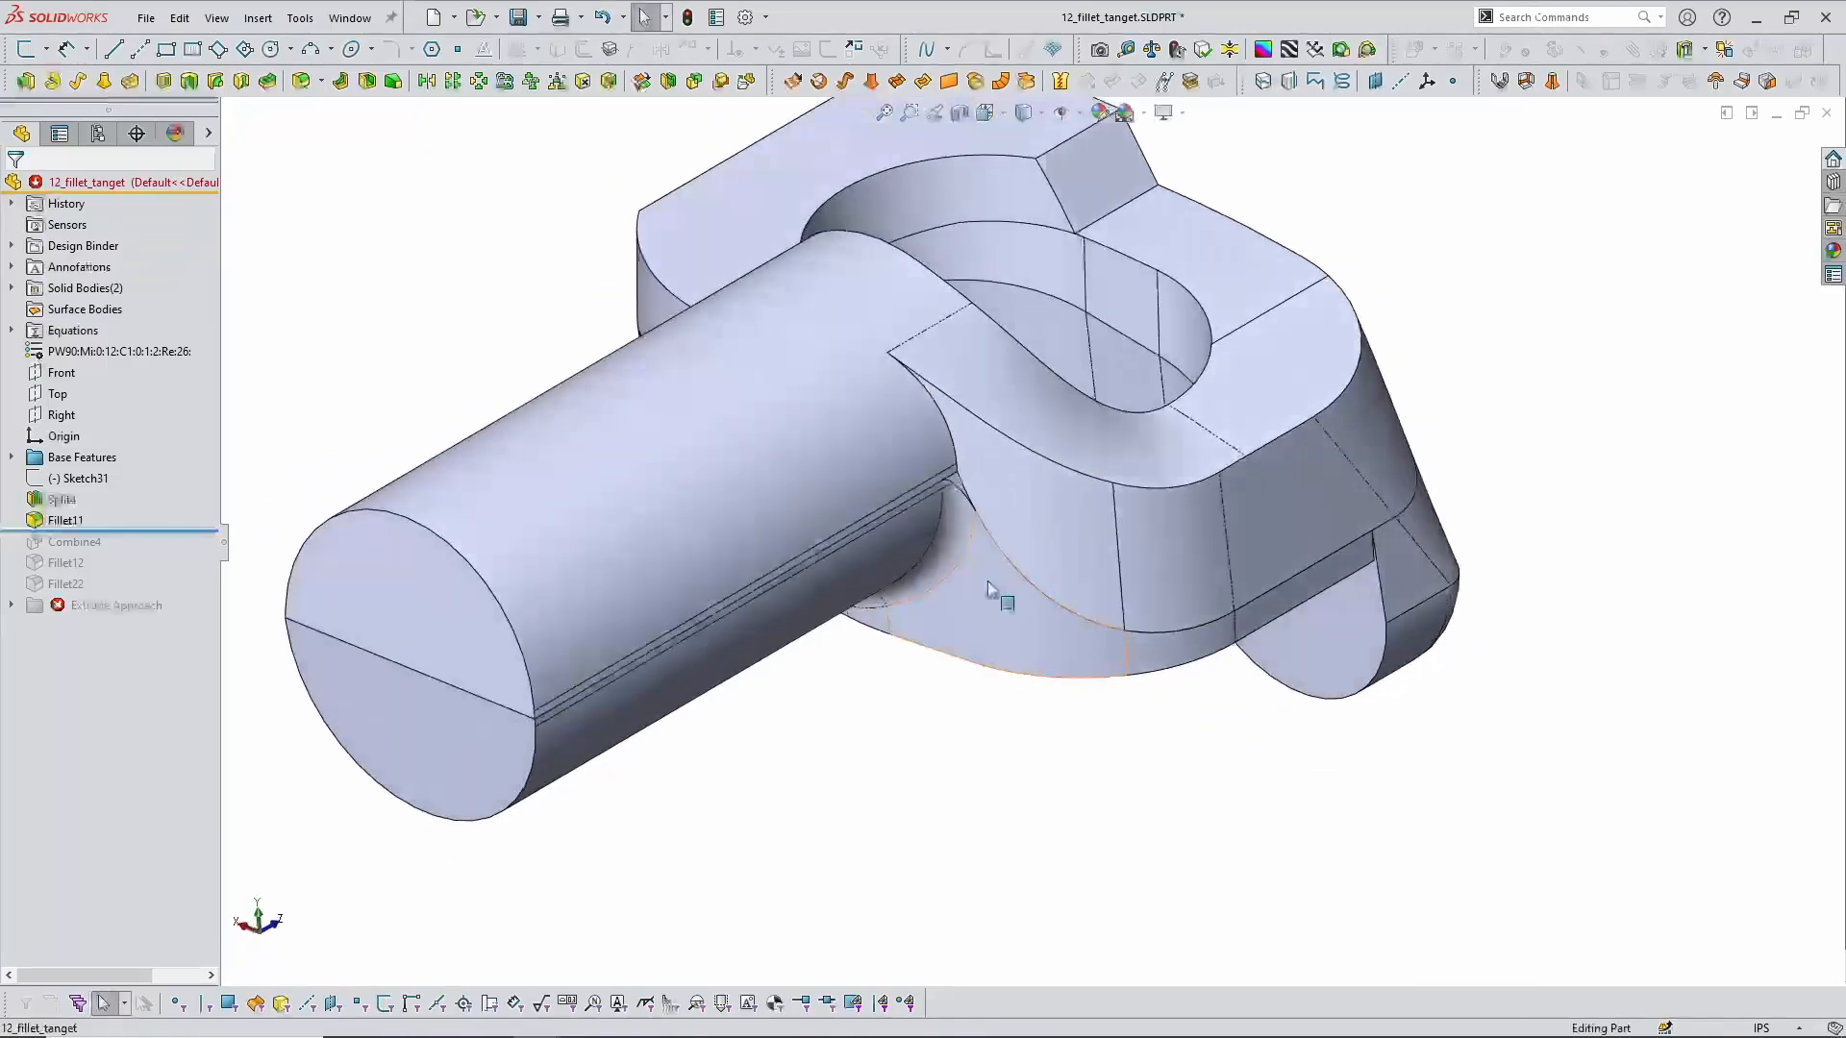
{"action": "left_click", "coordinate": [55, 500]}
{"action": "left_click", "coordinate": [969, 853]}
{"action": "middle_click_drag", "start_coordinate": [968, 853], "coordinate": [982, 757]}
{"action": "scroll", "coordinate": [971, 673], "scroll_direction": "down", "scroll_amount": 5}
{"action": "middle_click_drag", "start_coordinate": [961, 630], "coordinate": [834, 505]}
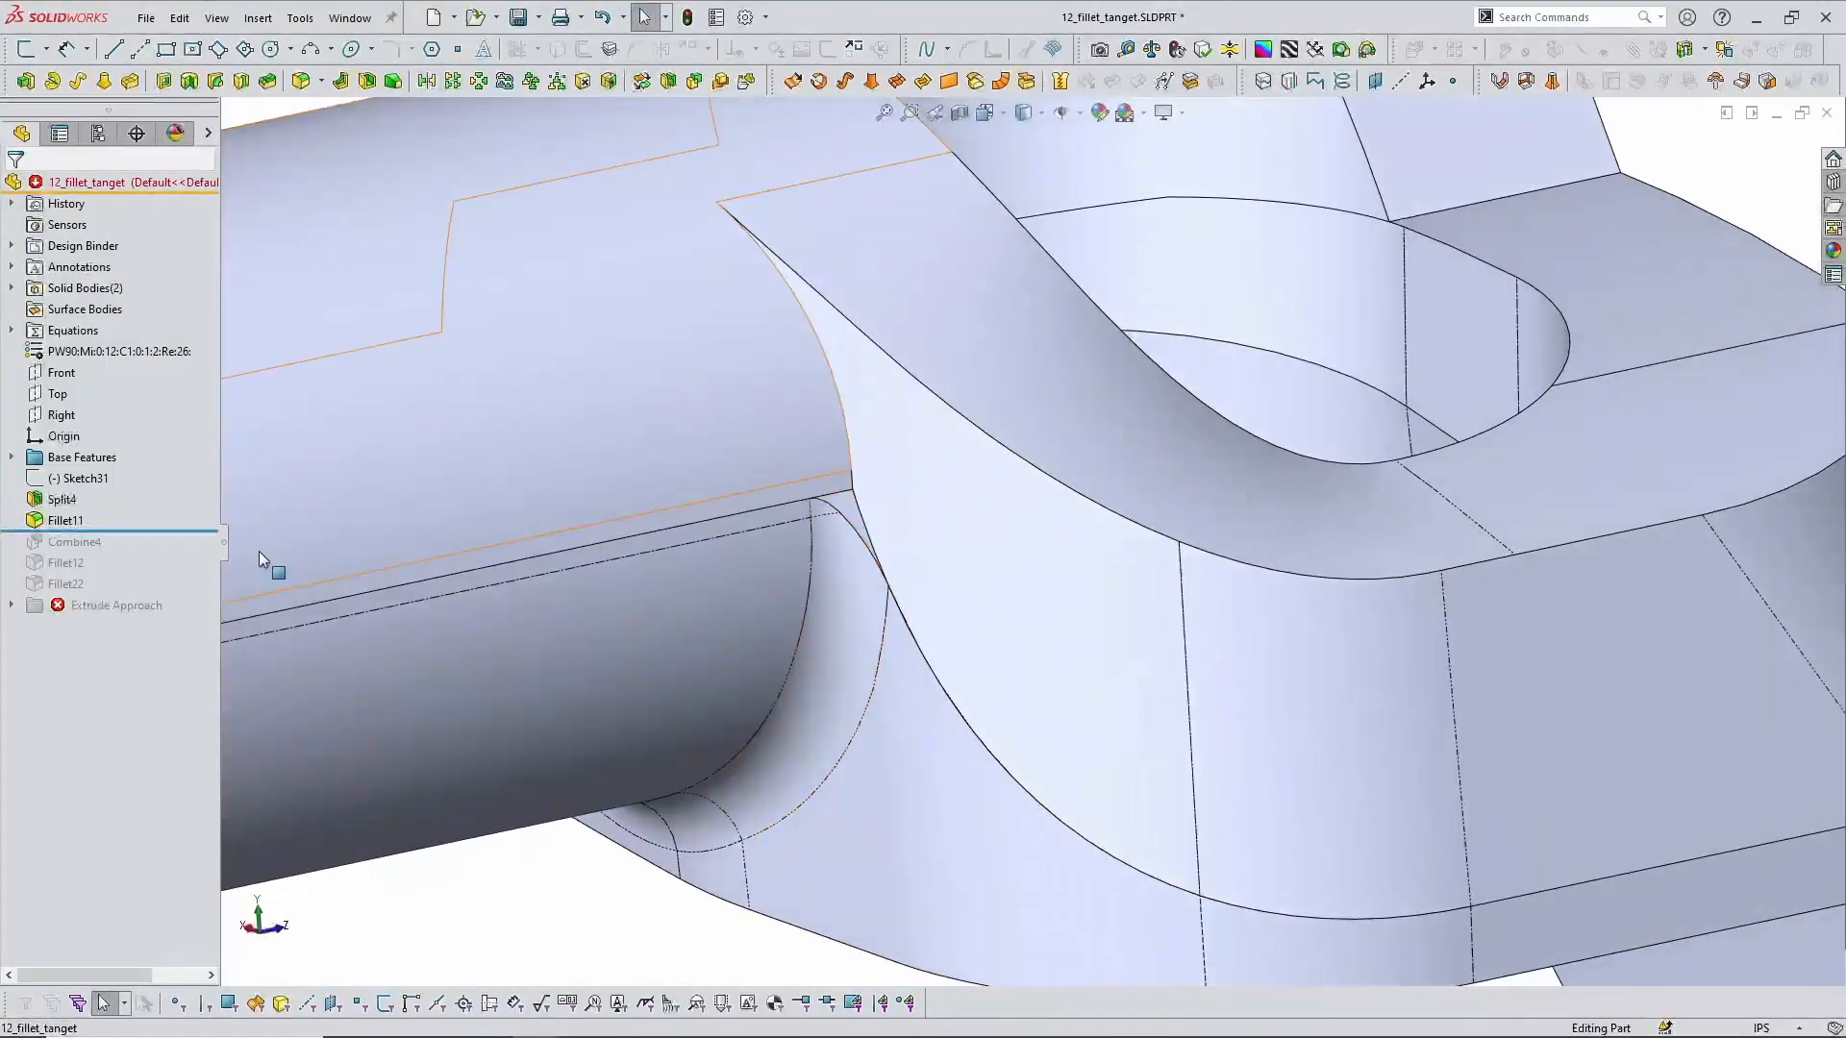
Step: Roll the history back to just after the Base Features folder, and forward again to just after Fillet22
{"action": "left_click_drag", "start_coordinate": [138, 526], "coordinate": [123, 470]}
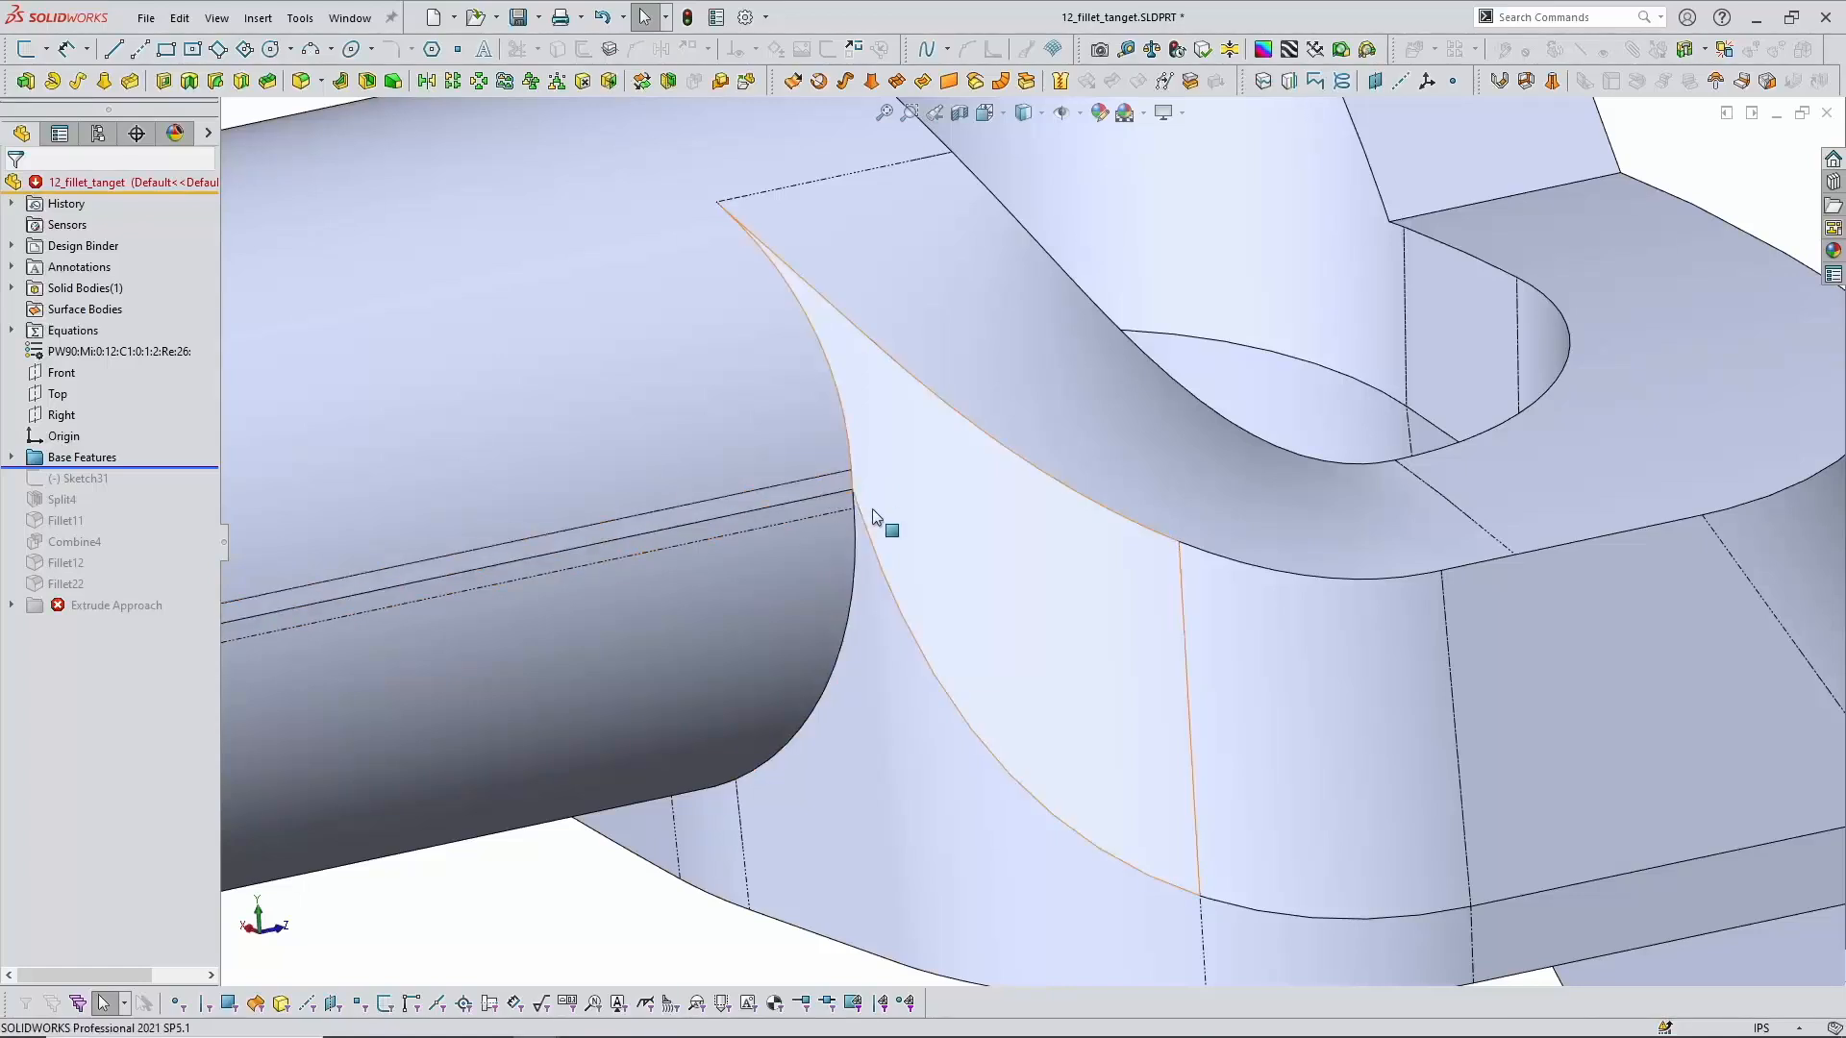
{"action": "scroll", "coordinate": [872, 509], "scroll_direction": "up", "scroll_amount": 2}
{"action": "scroll", "coordinate": [880, 513], "scroll_direction": "down", "scroll_amount": 1}
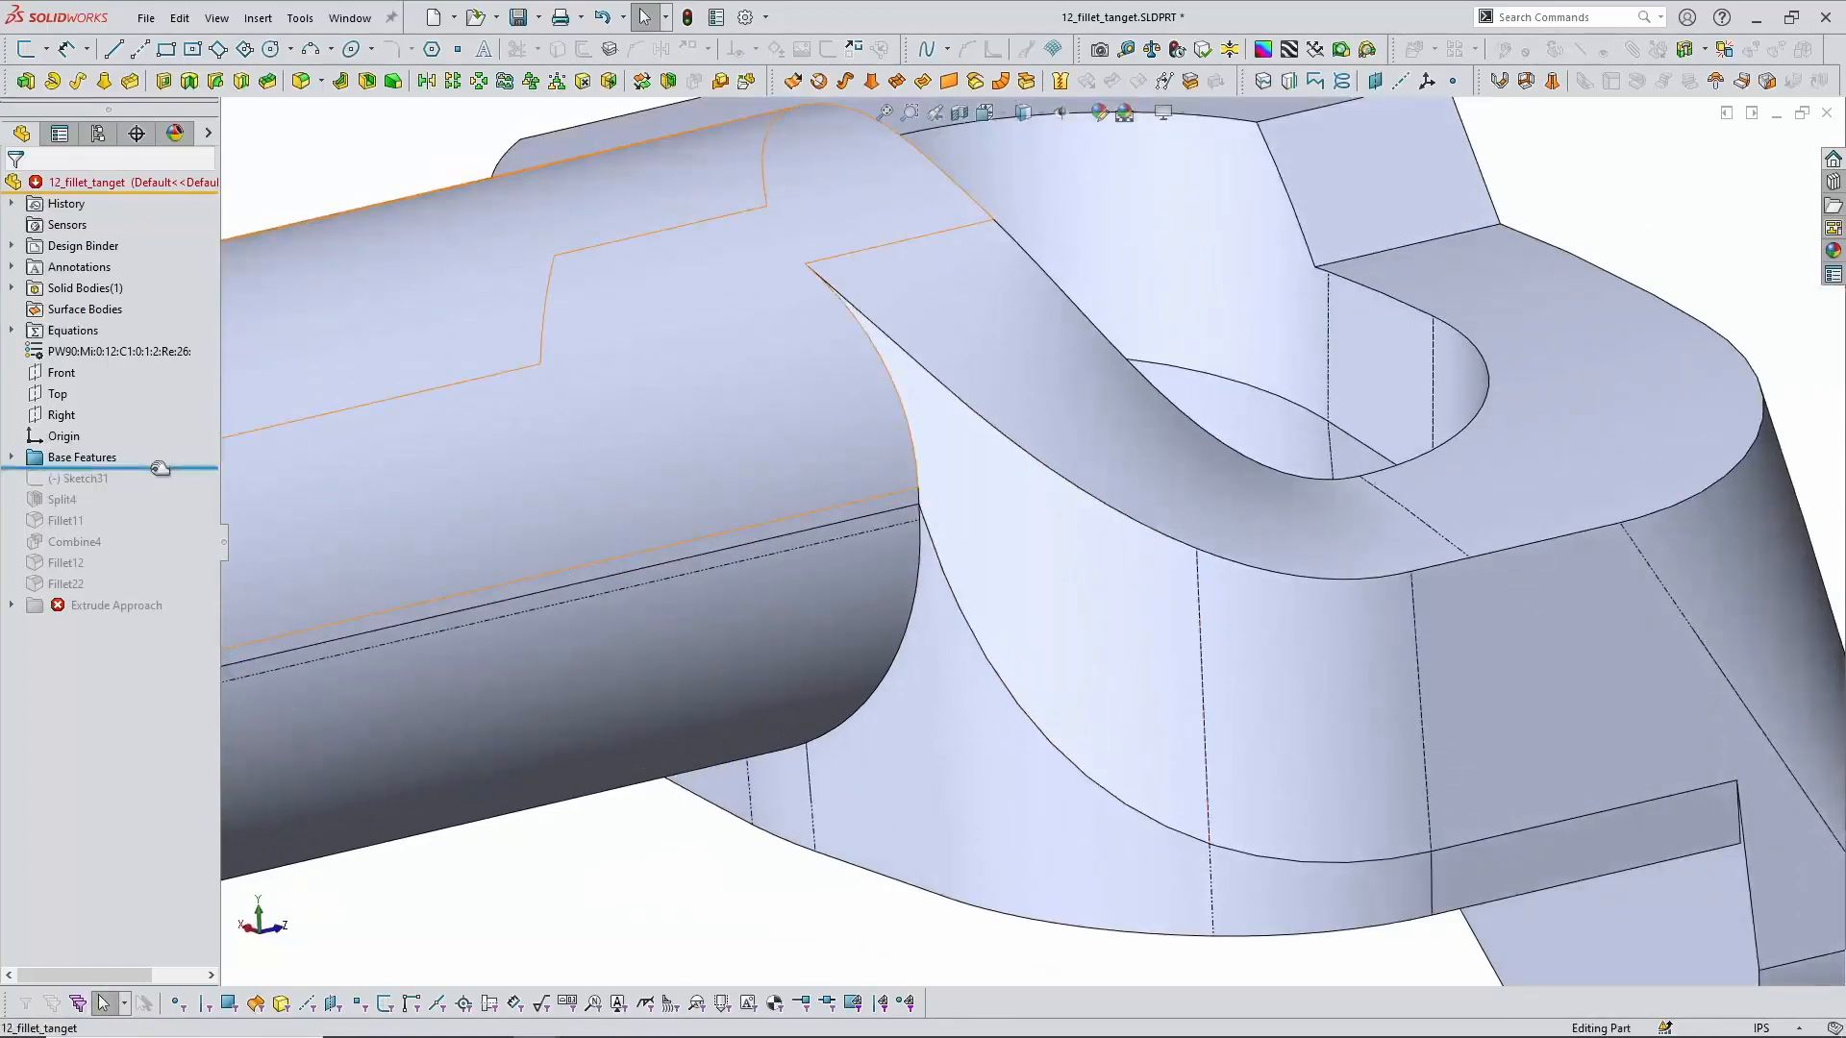
{"action": "left_click_drag", "start_coordinate": [160, 468], "coordinate": [142, 574]}
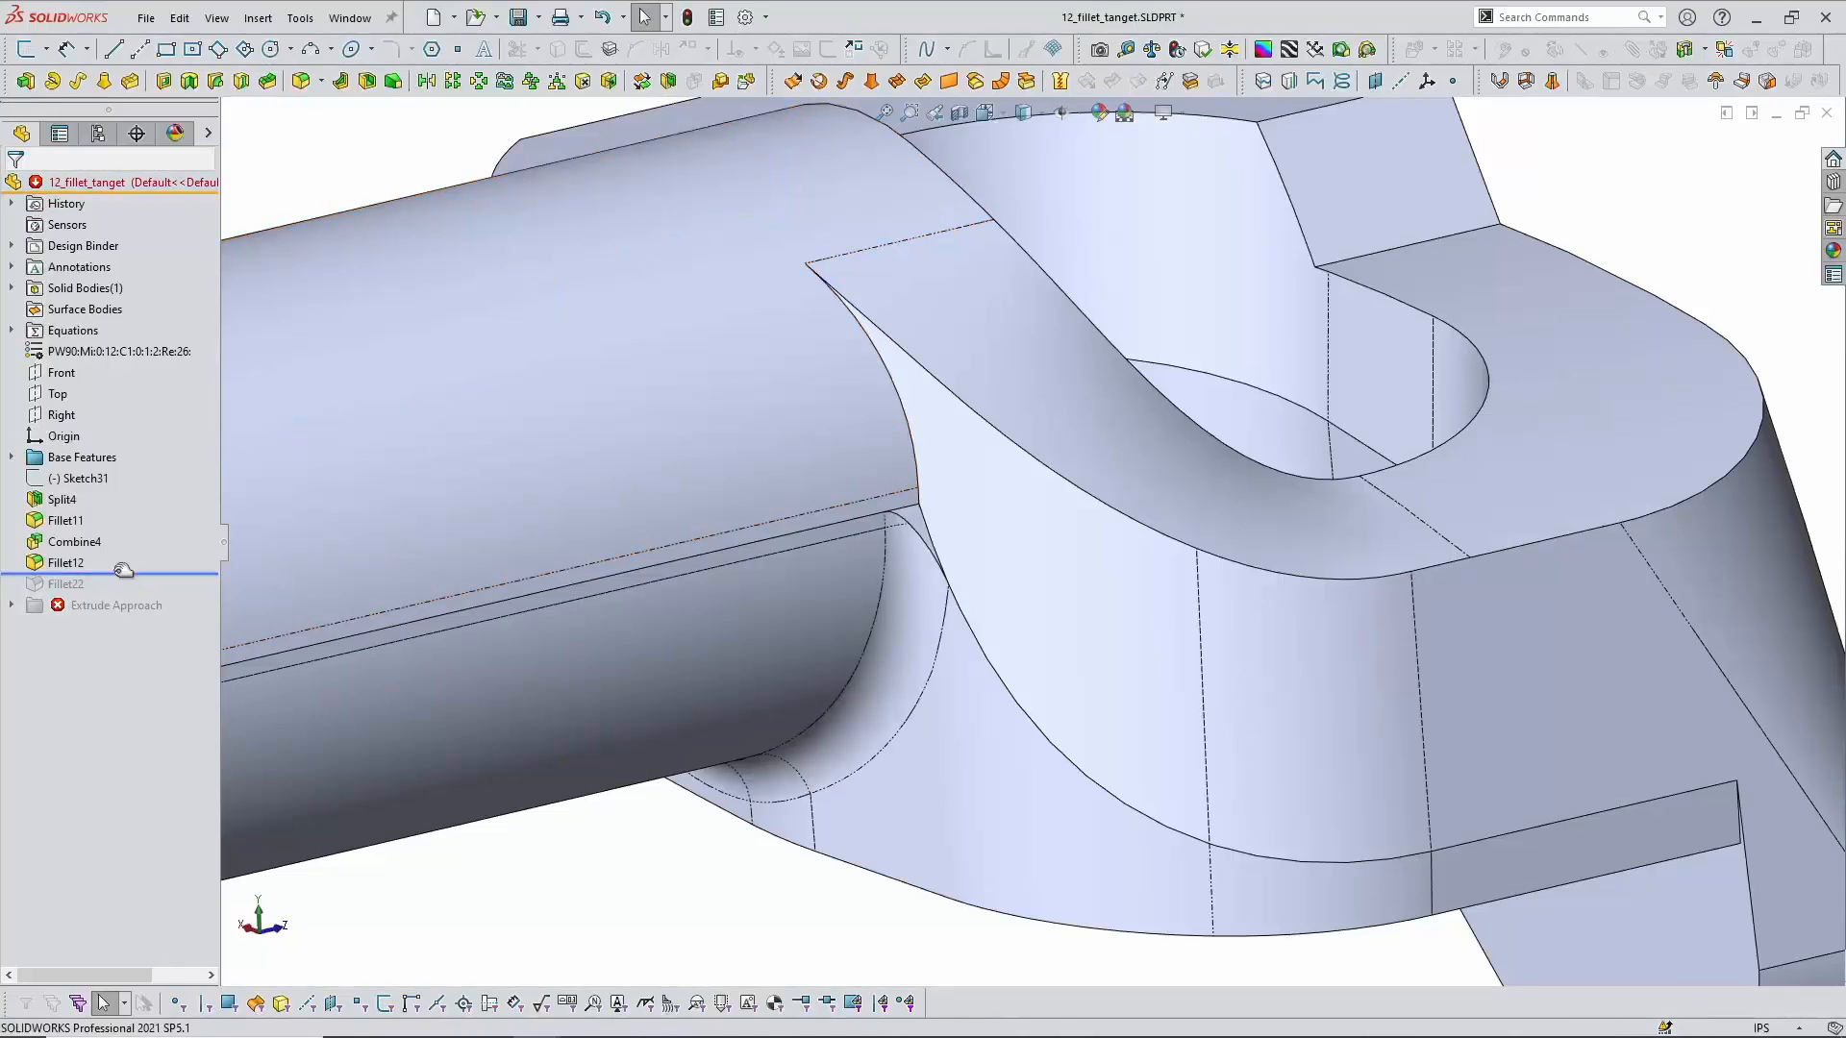
{"action": "left_click_drag", "start_coordinate": [123, 570], "coordinate": [94, 594]}
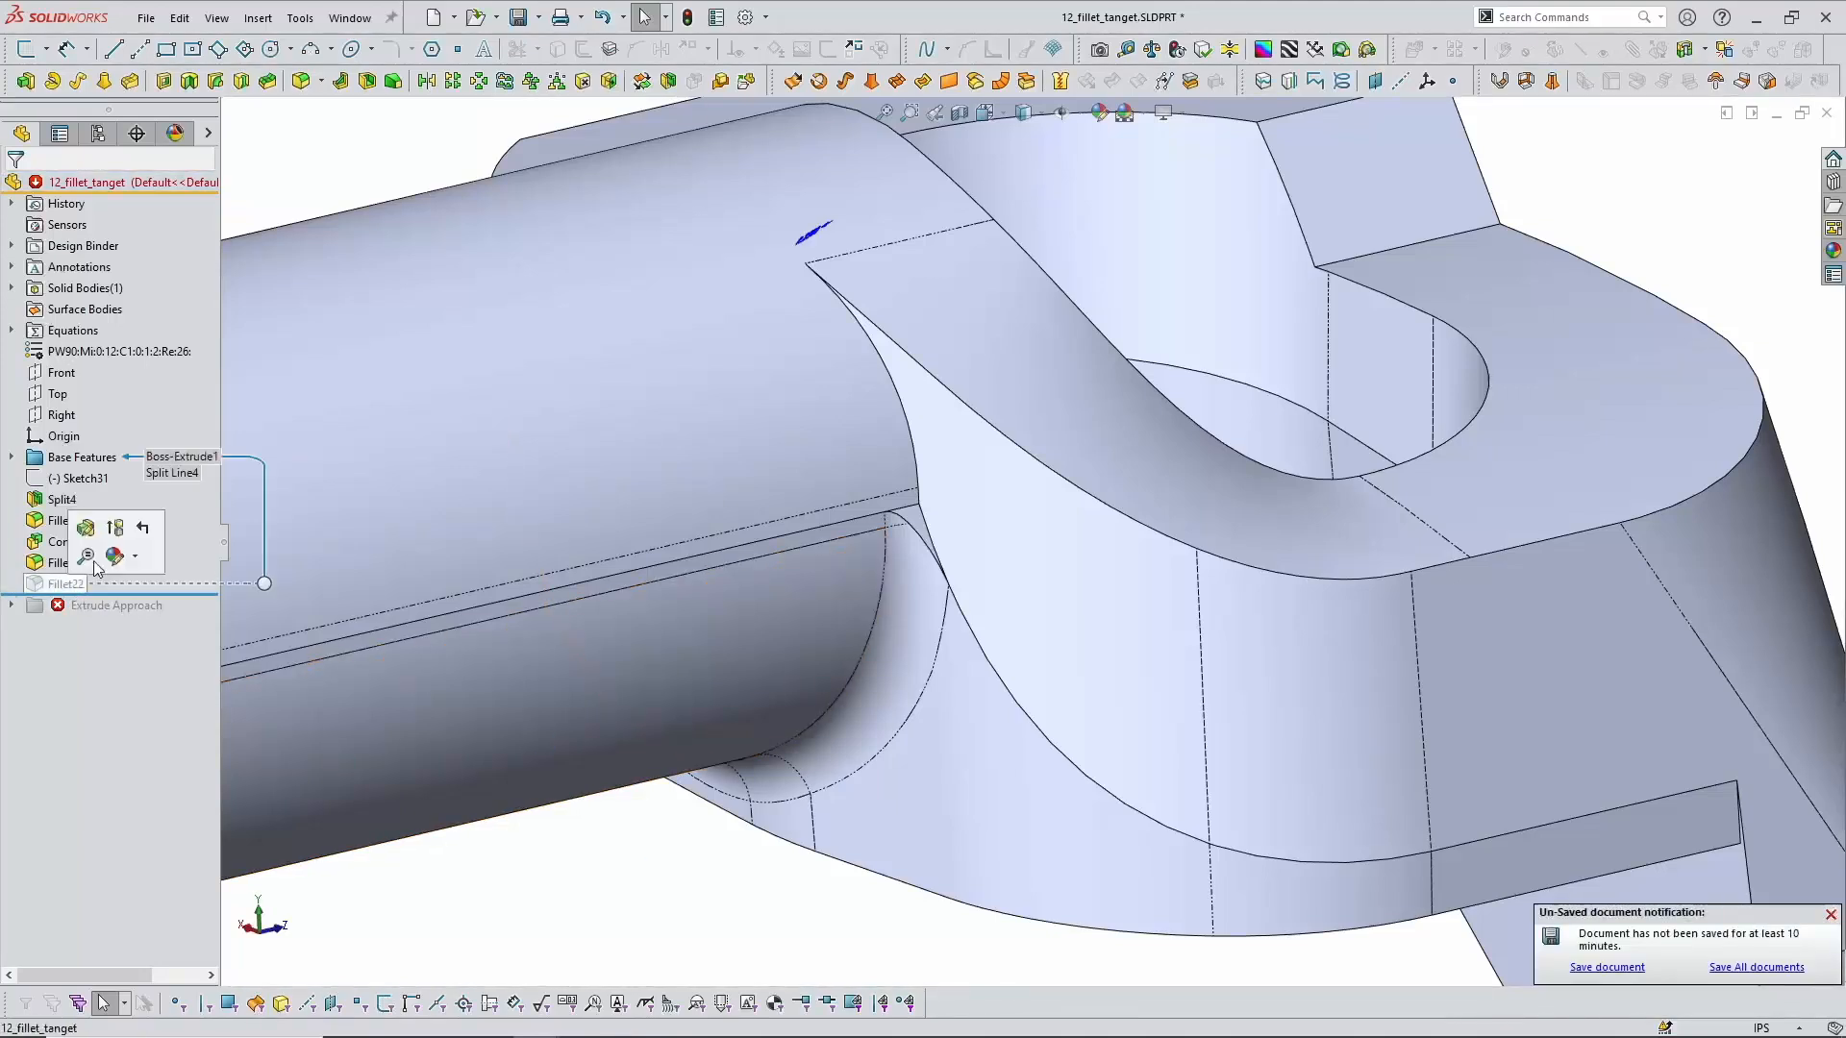
Step: Examine how the Fillet11 and Fillet22 faces meet at the parting line beside the cylinder
{"action": "scroll", "coordinate": [998, 556], "scroll_direction": "down", "scroll_amount": 2}
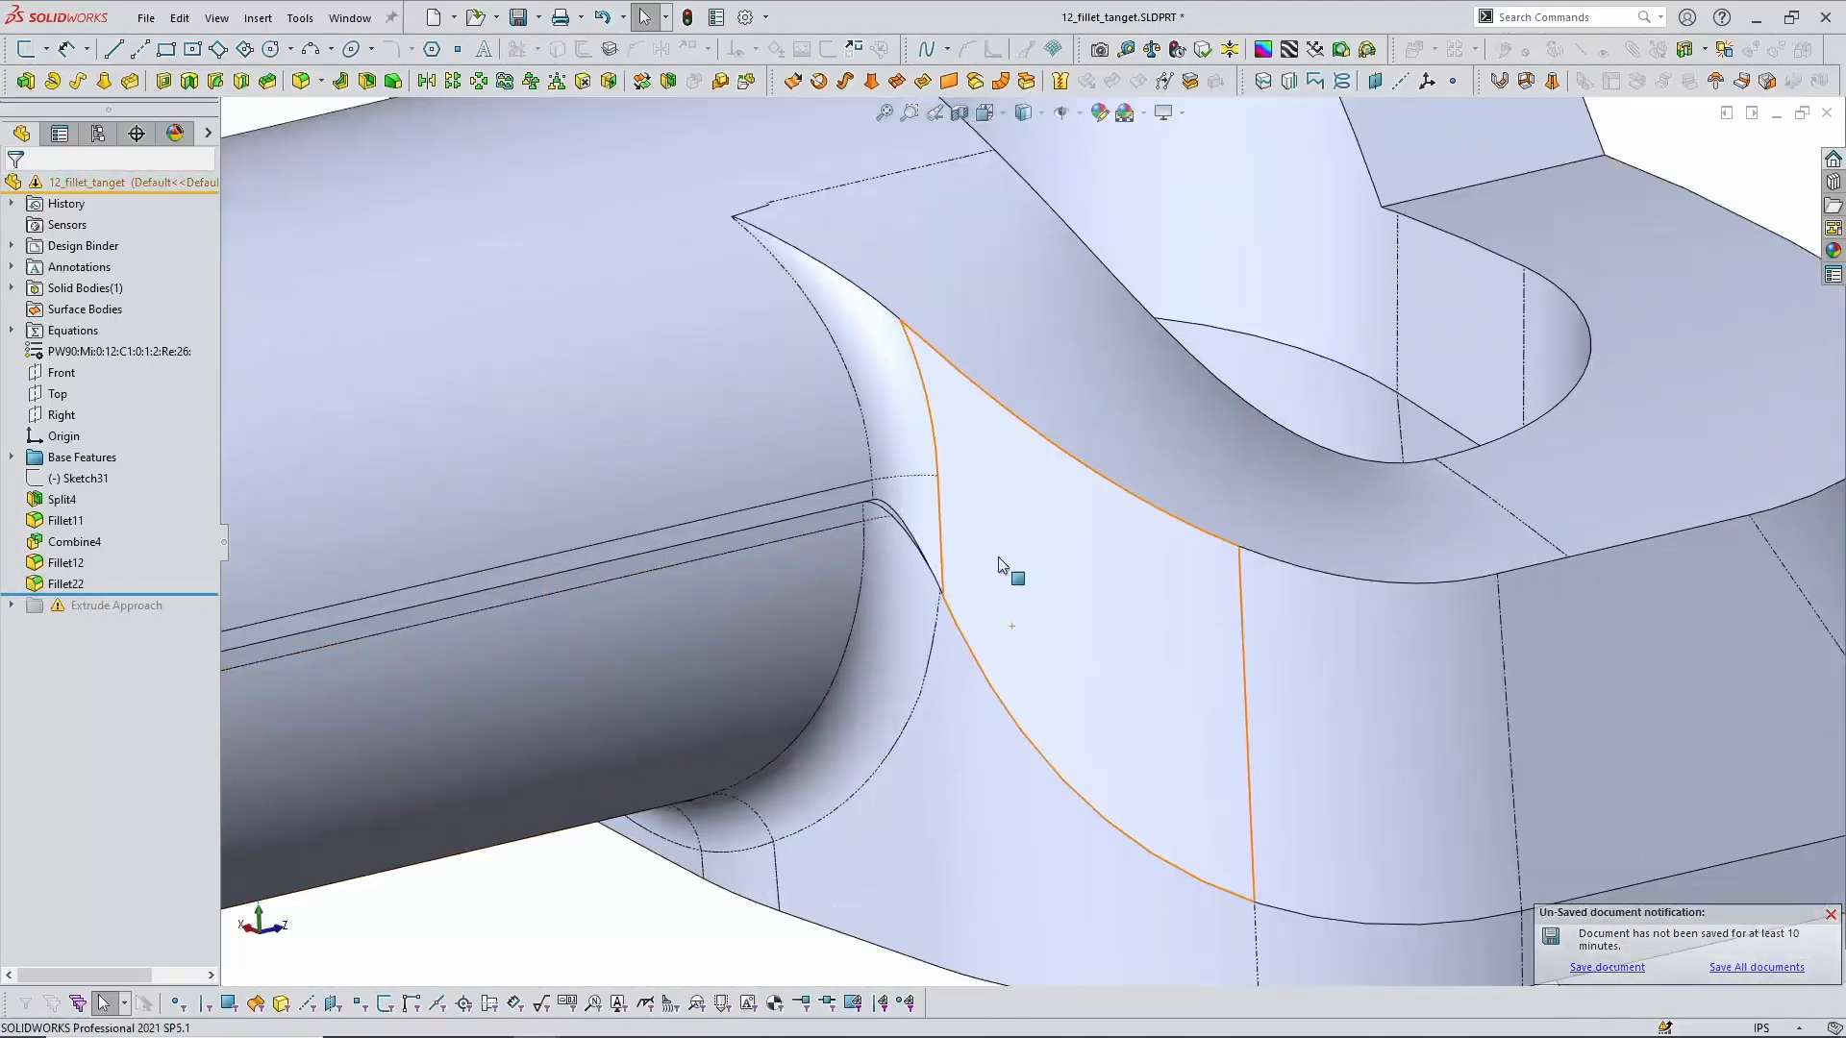
{"action": "scroll", "coordinate": [952, 538], "scroll_direction": "down", "scroll_amount": 2}
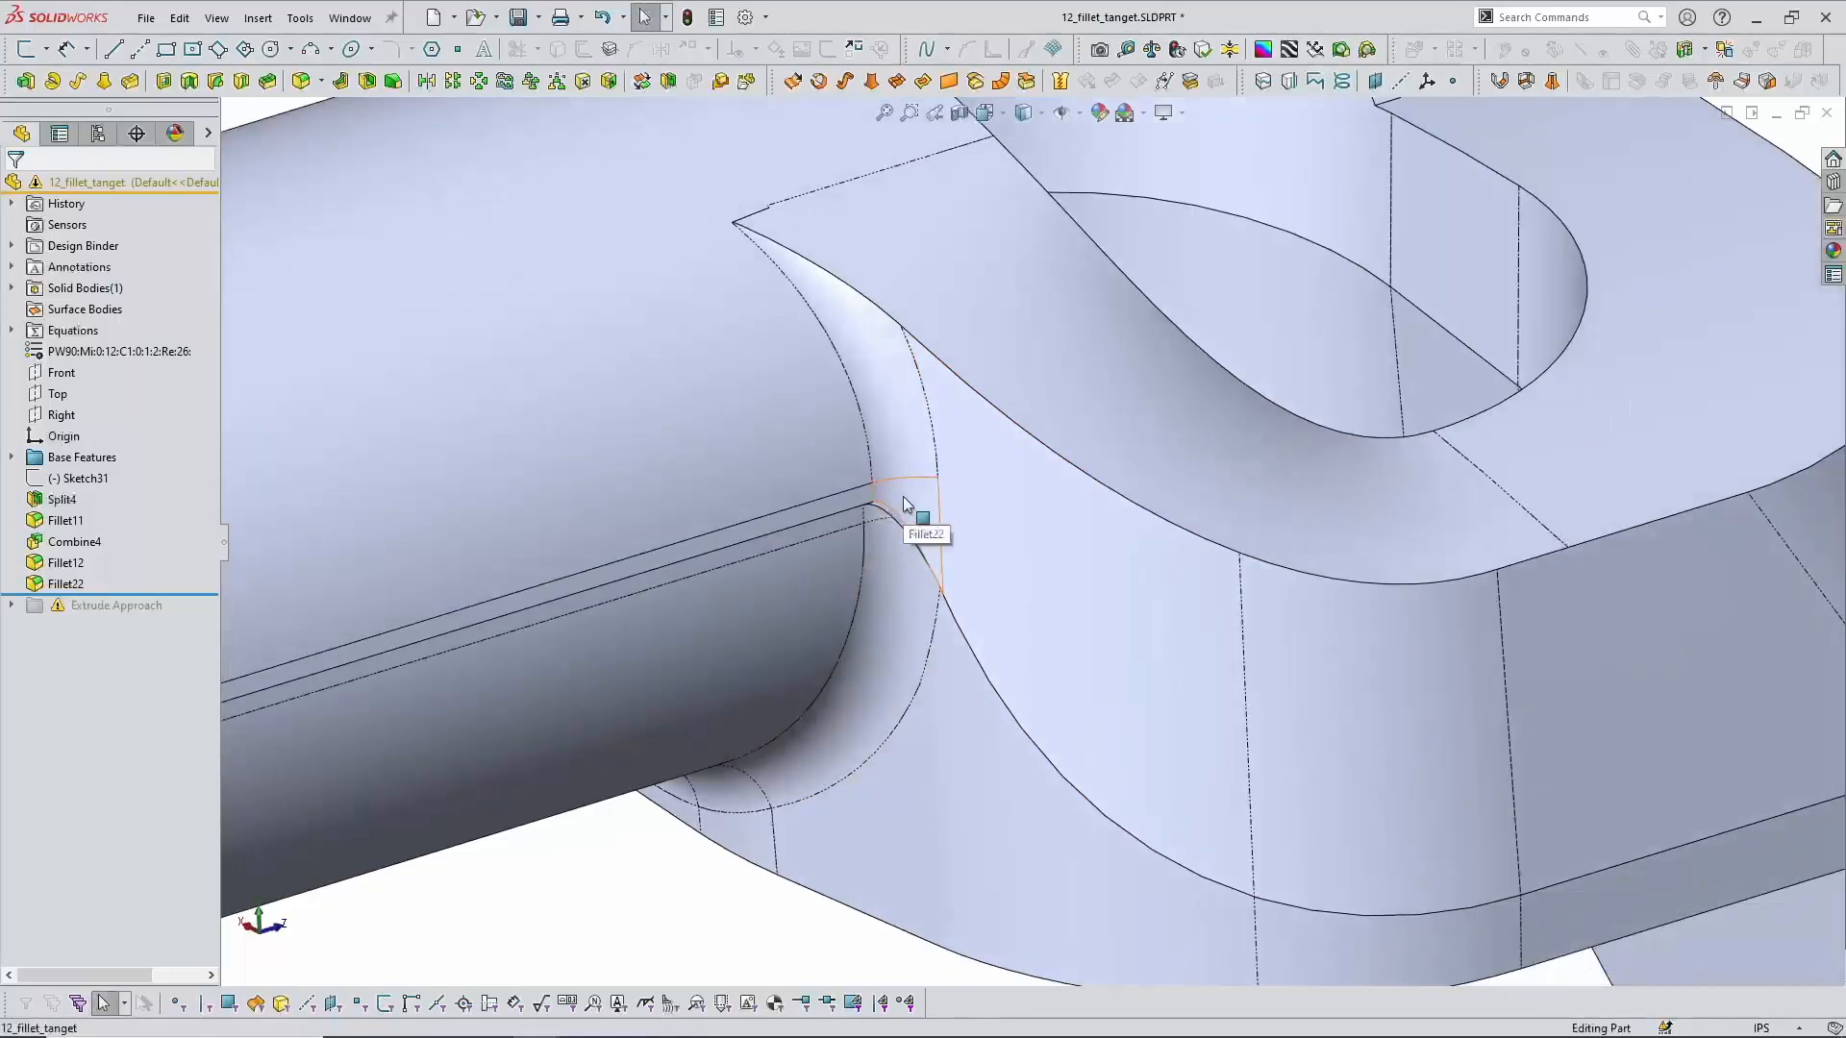
{"action": "left_click", "coordinate": [870, 593]}
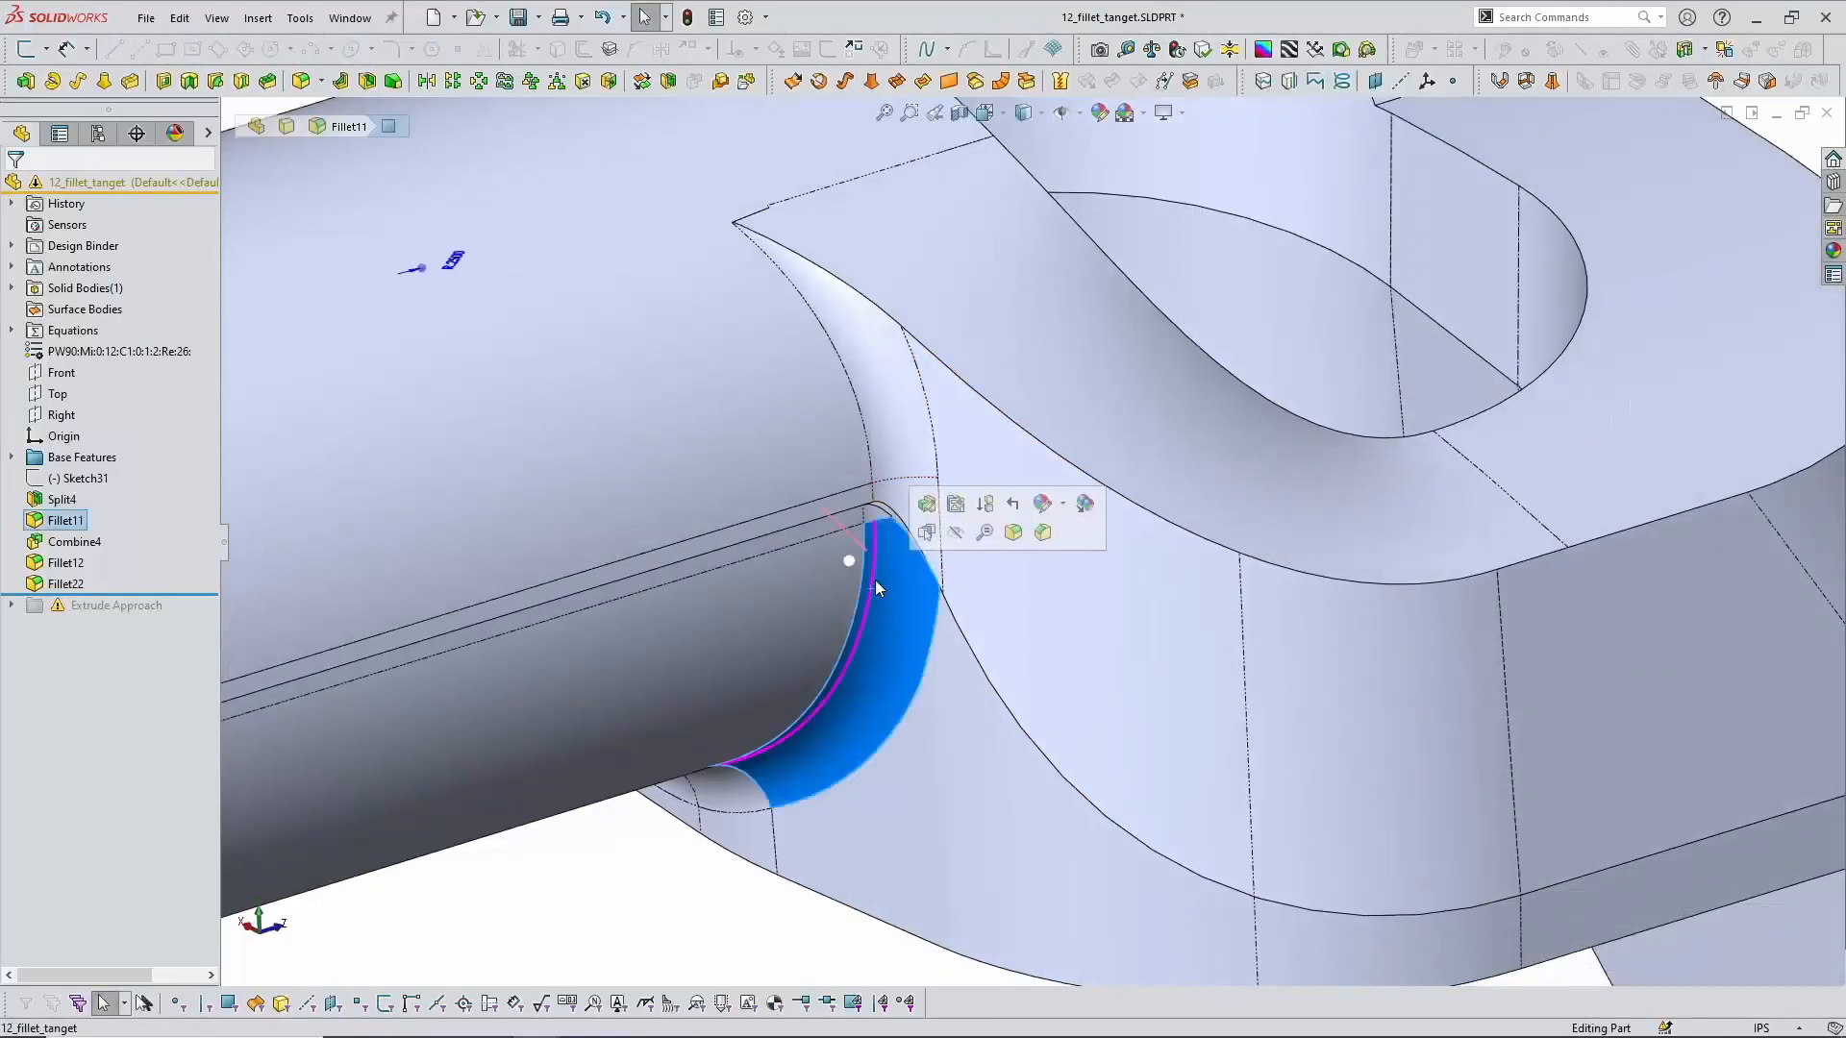
{"action": "left_click", "coordinate": [685, 925]}
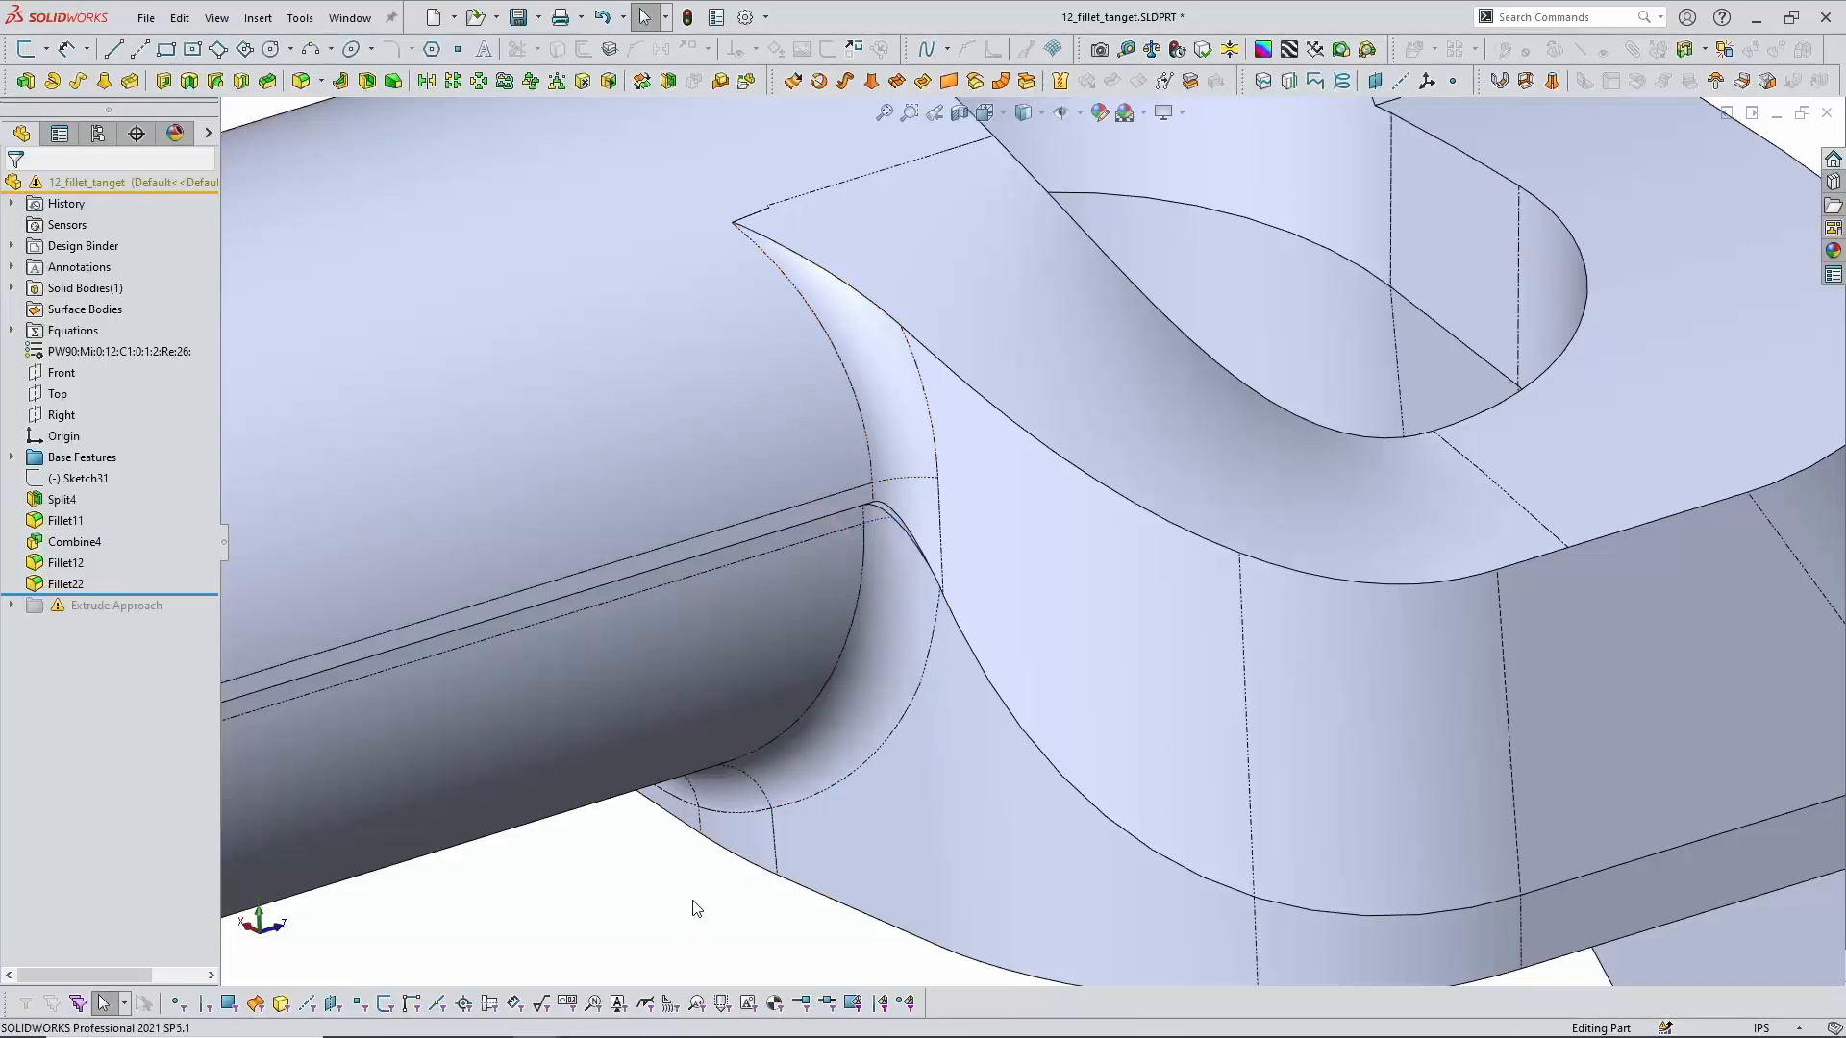
{"action": "scroll", "coordinate": [894, 525], "scroll_direction": "down", "scroll_amount": 4}
{"action": "scroll", "coordinate": [908, 523], "scroll_direction": "up", "scroll_amount": 2}
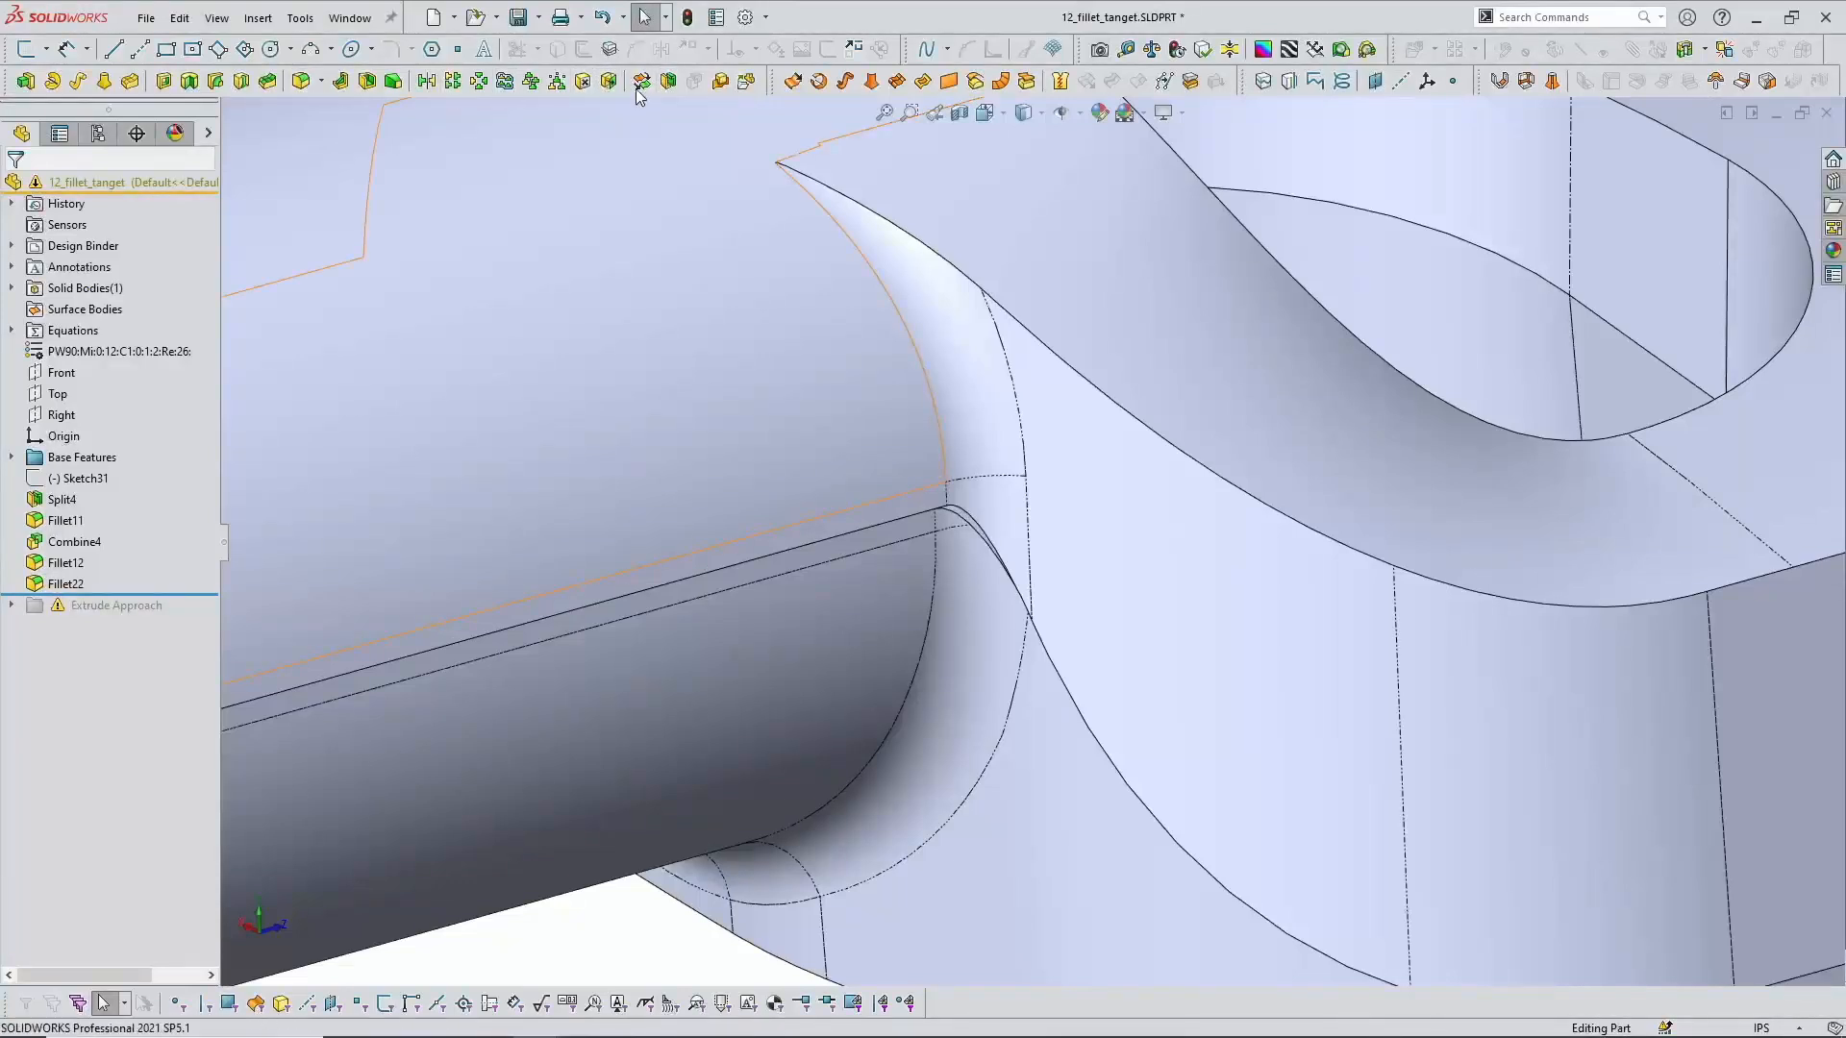
Step: Review the Combine4 definition and the bodies it adds together, and close it without changes
{"action": "key", "text": "z"}
{"action": "scroll", "coordinate": [497, 209], "scroll_direction": "up", "scroll_amount": 2}
{"action": "middle_click_drag", "start_coordinate": [565, 225], "coordinate": [580, 254]}
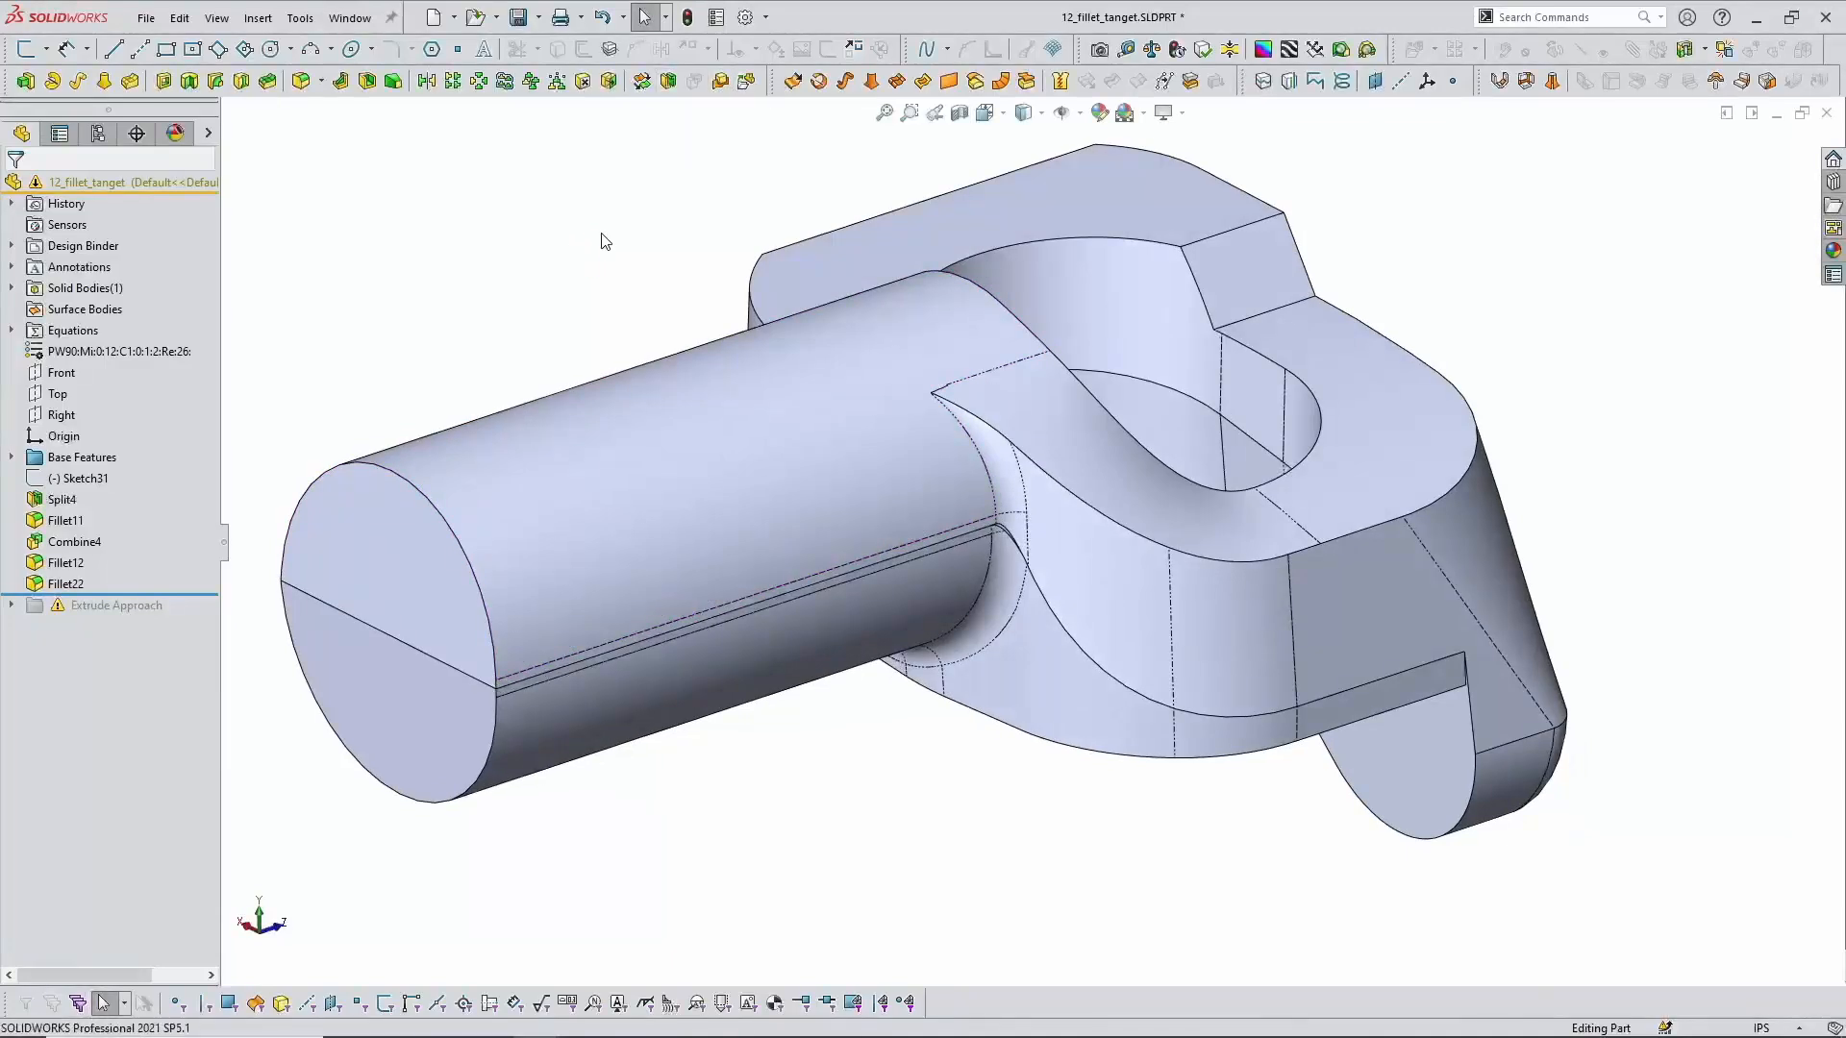
{"action": "left_click", "coordinate": [68, 543]}
{"action": "left_click", "coordinate": [95, 485]}
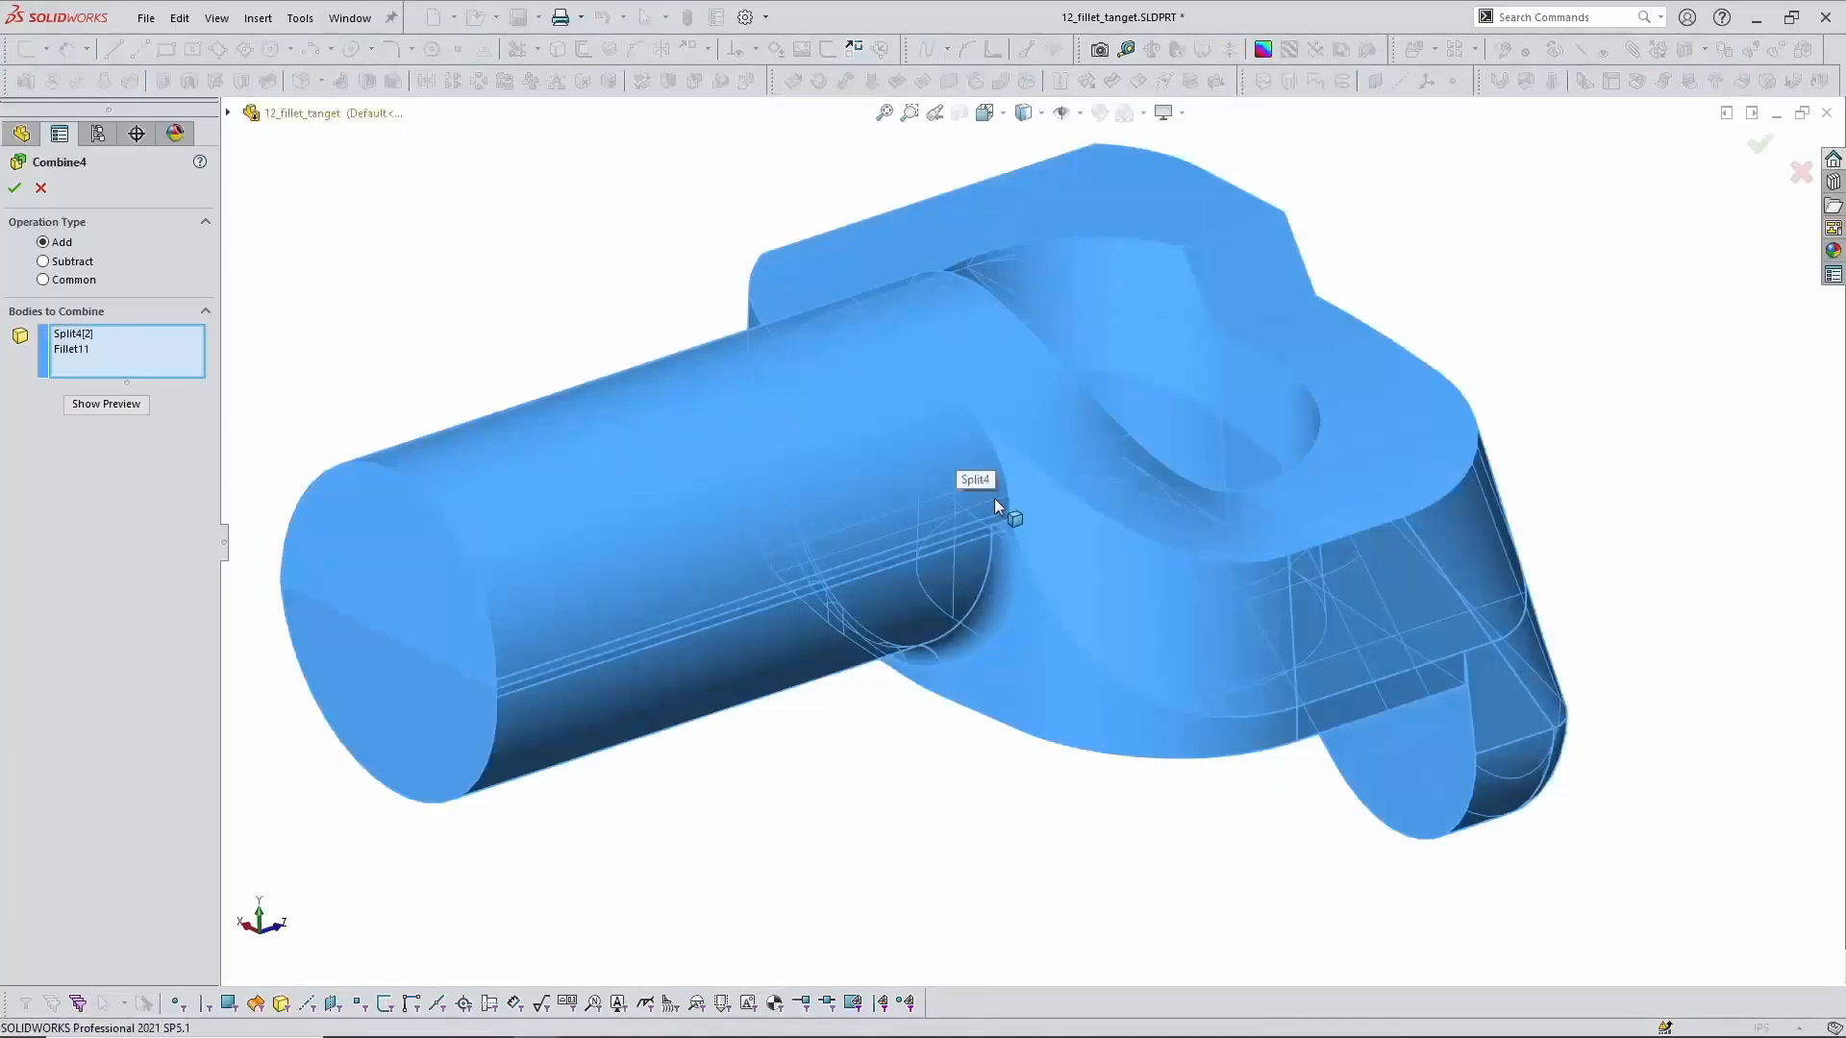
{"action": "scroll", "coordinate": [1030, 559], "scroll_direction": "down", "scroll_amount": 3}
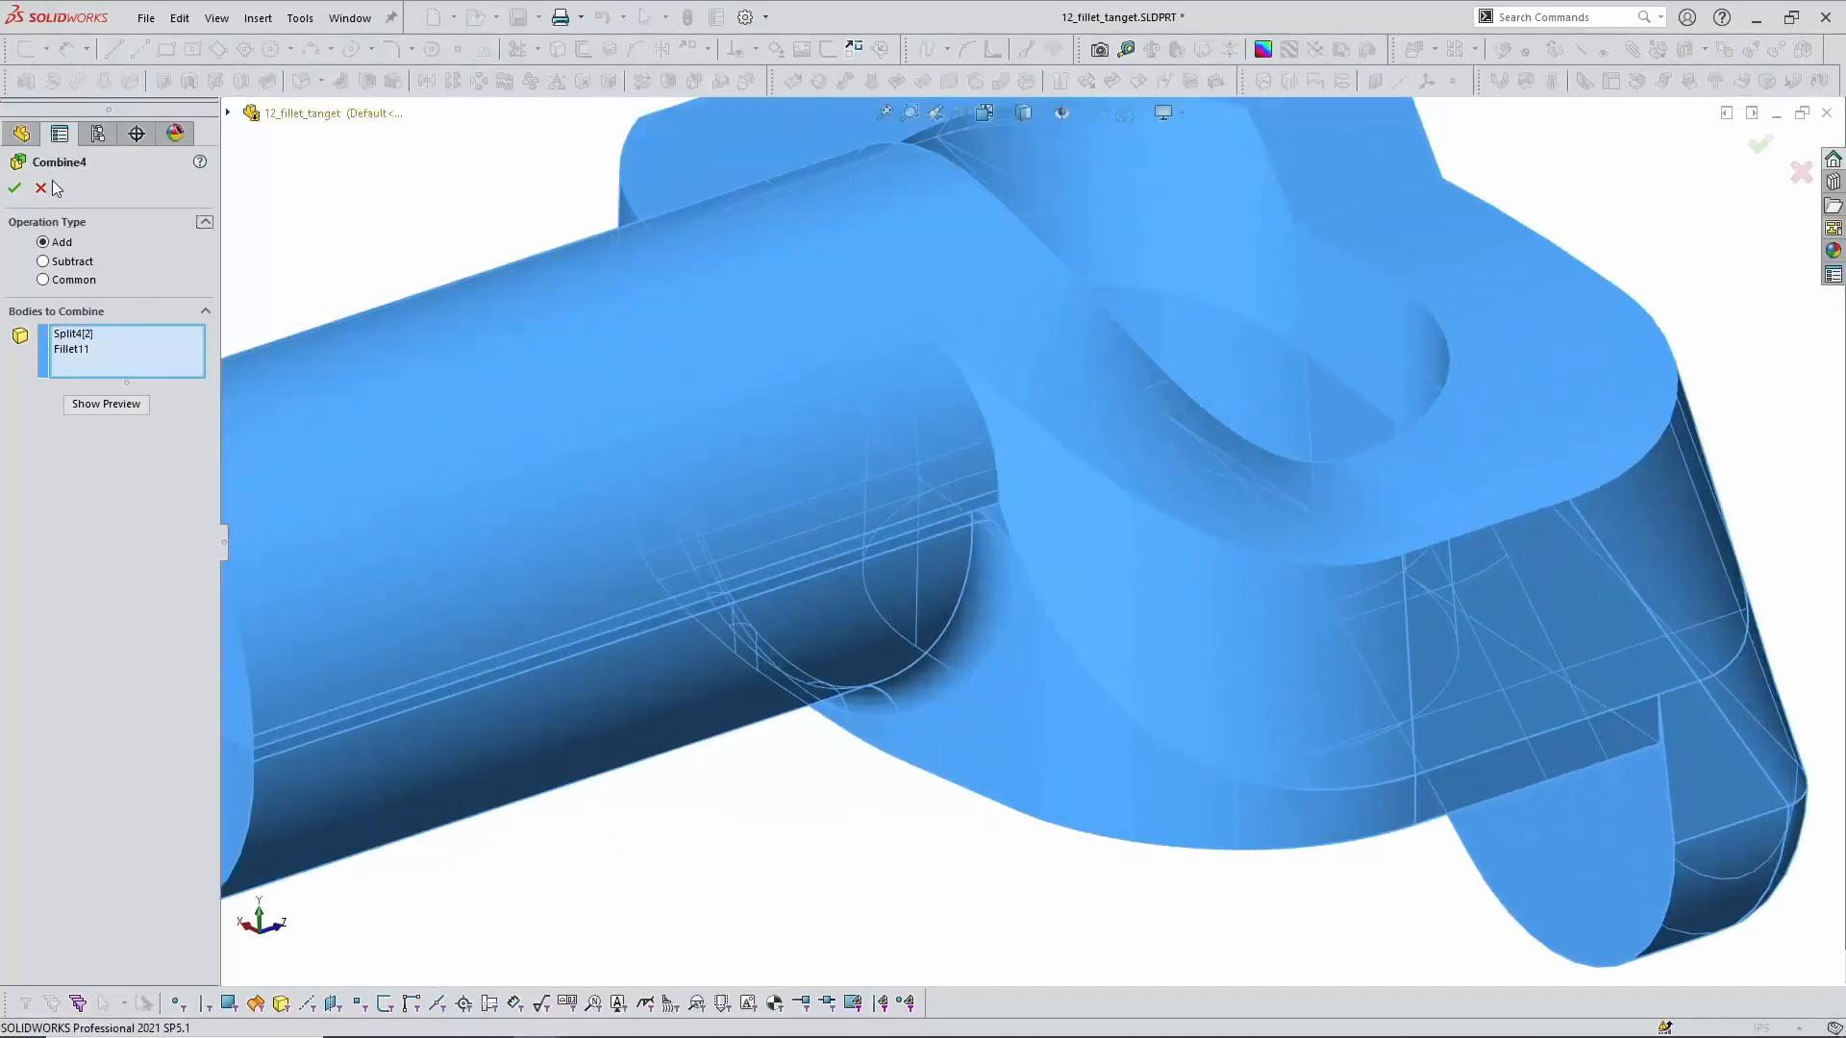
{"action": "left_click", "coordinate": [40, 187]}
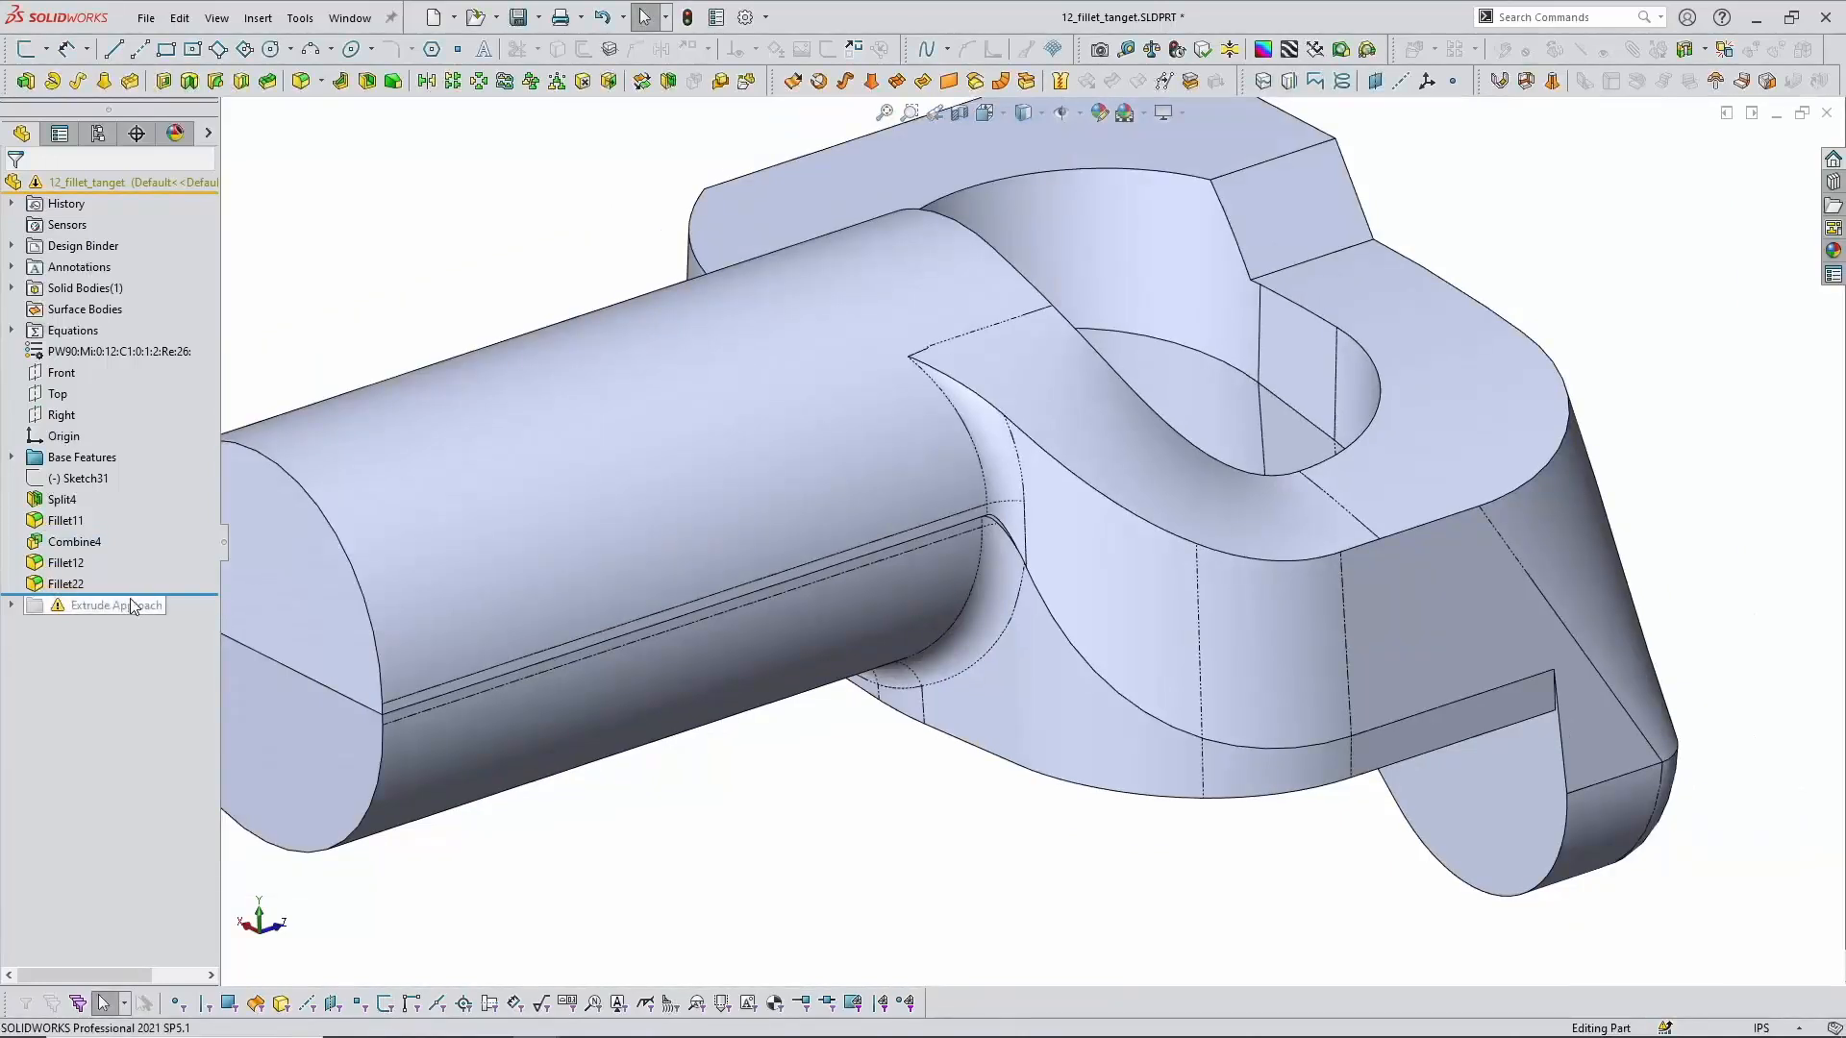
Step: Inspect the thin Split4 sliver face above the lower fillet at the parting line
{"action": "scroll", "coordinate": [750, 630], "scroll_direction": "down", "scroll_amount": 5}
{"action": "left_click", "coordinate": [1467, 285]}
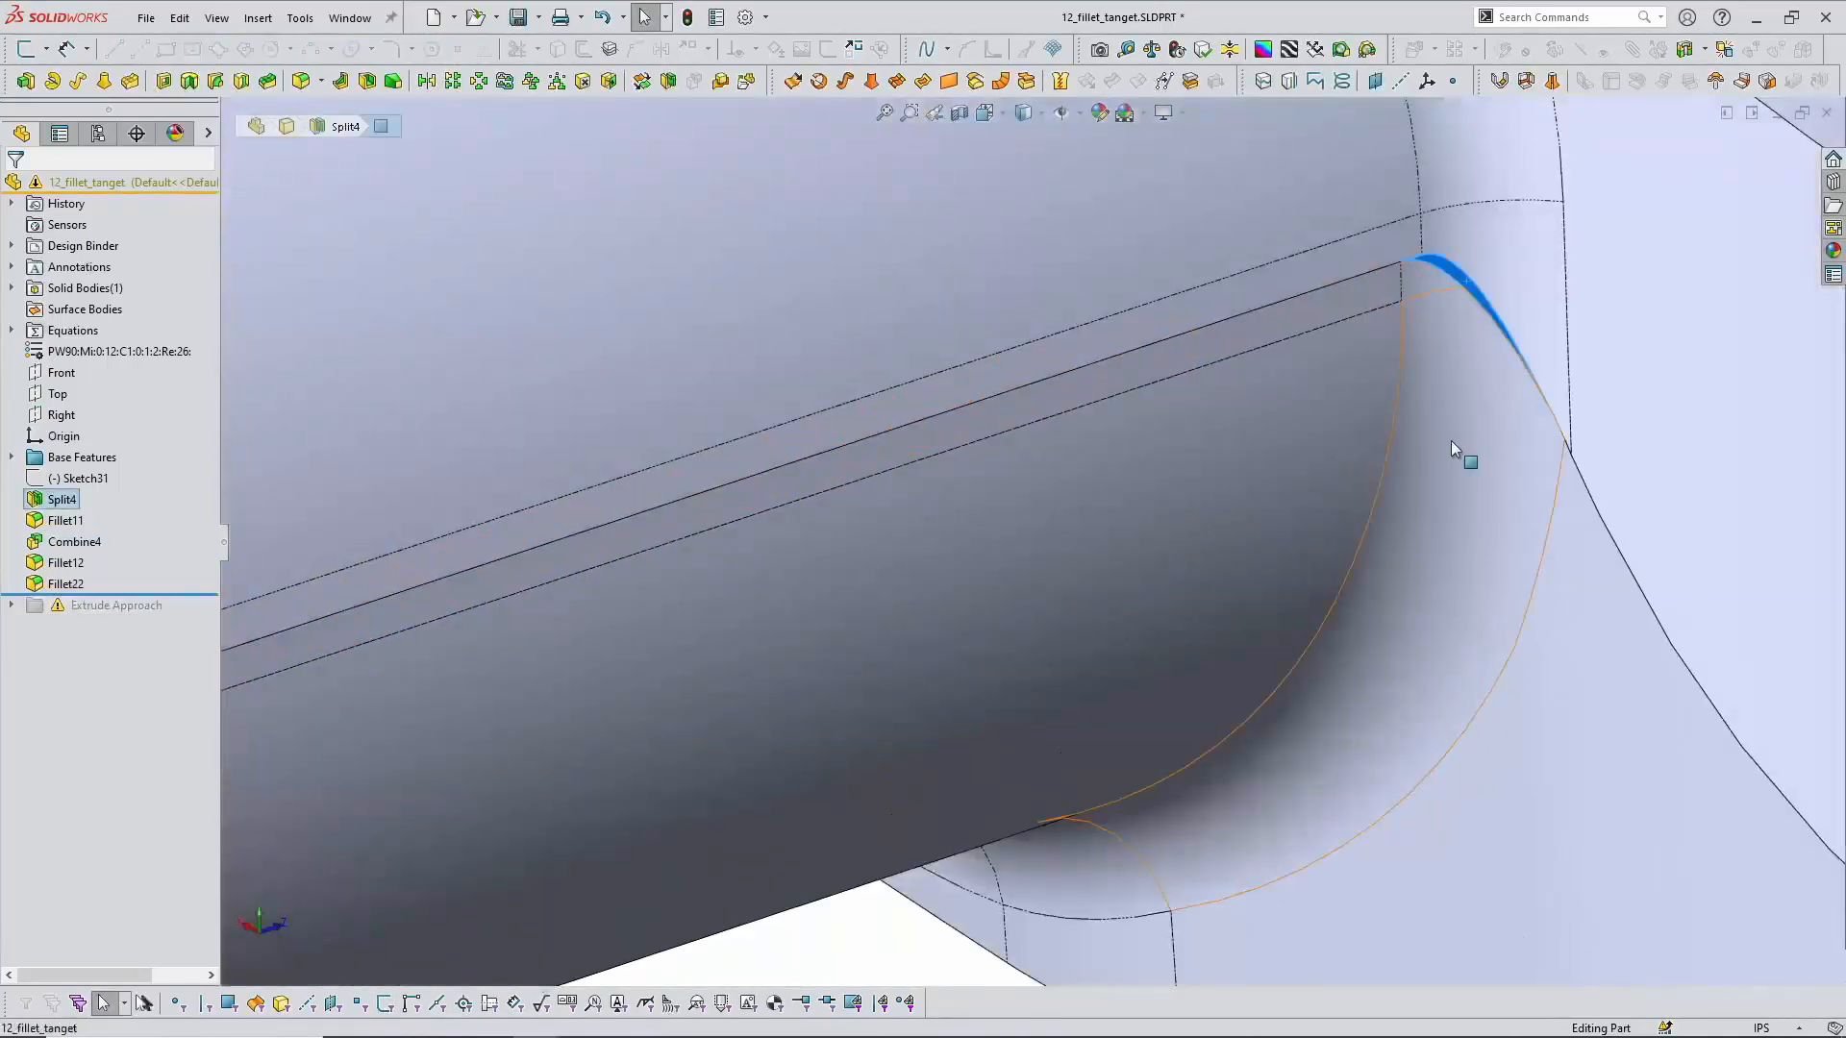
{"action": "scroll", "coordinate": [1402, 490], "scroll_direction": "up", "scroll_amount": 8}
{"action": "left_click", "coordinate": [577, 223]}
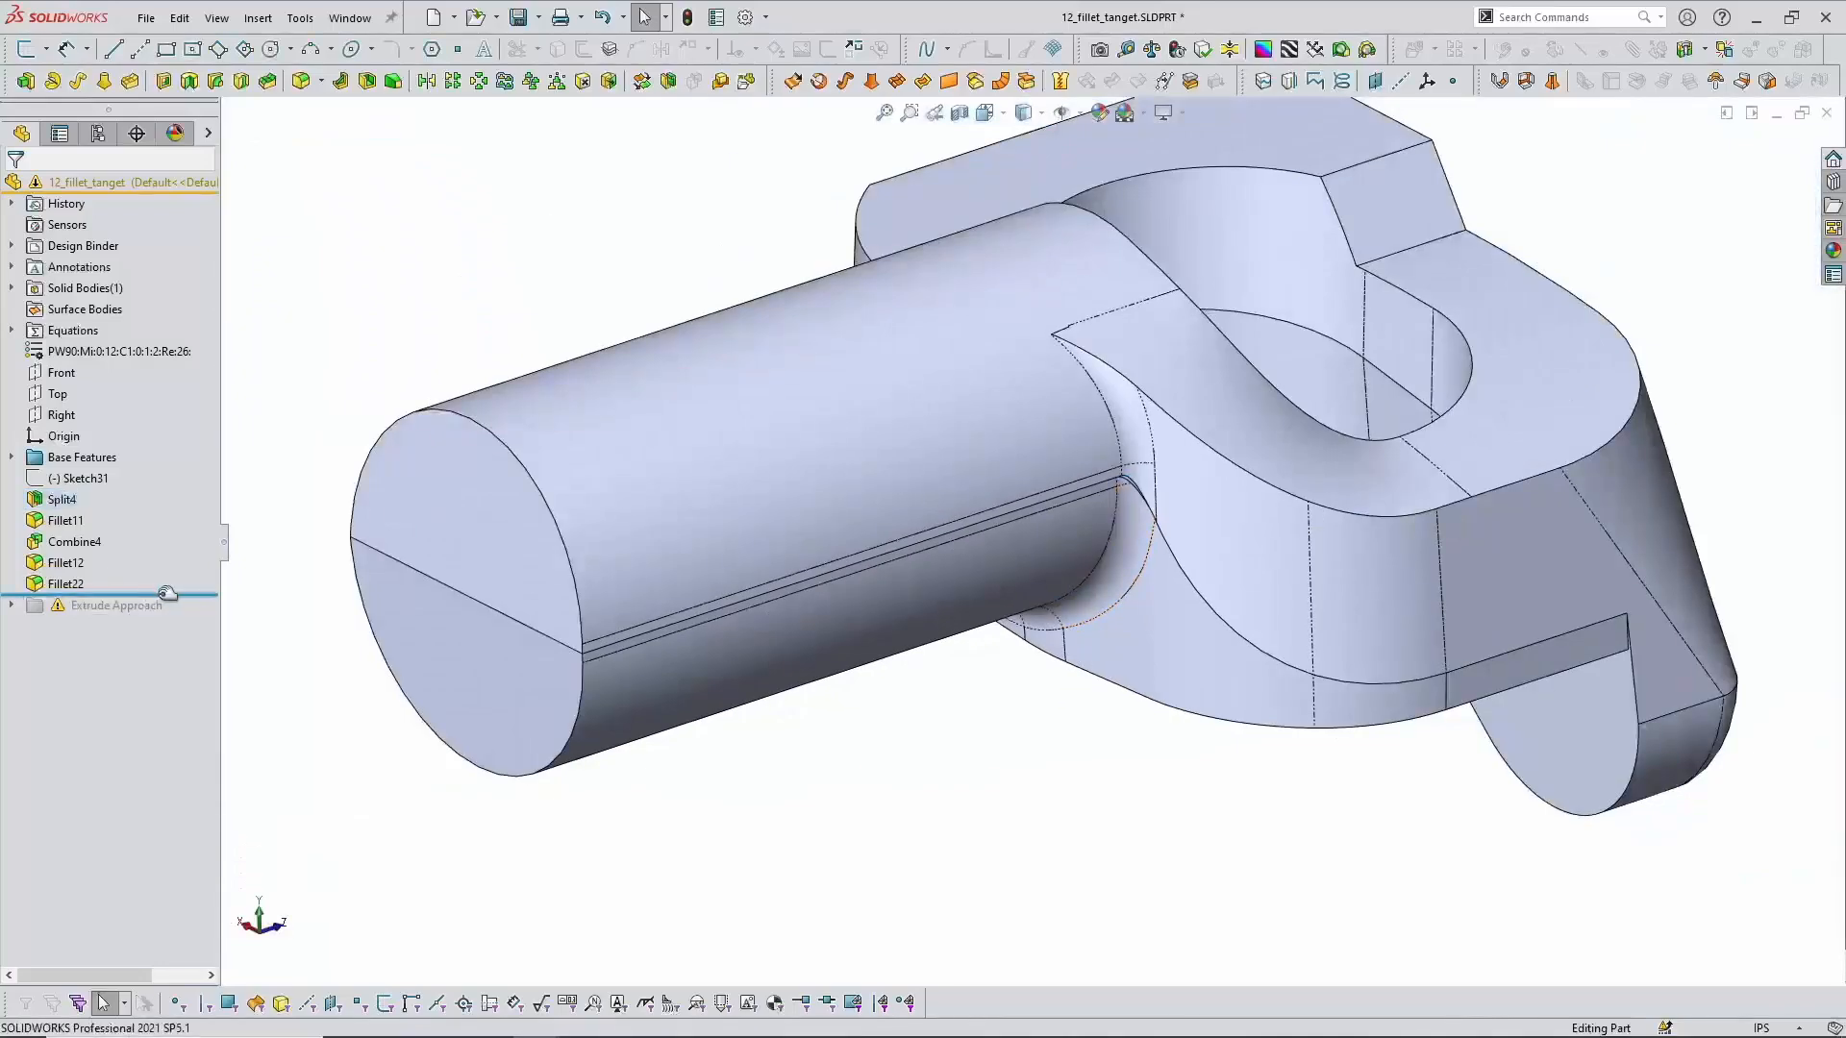
Step: Suppress Fillet22 and roll the history back to just after Fillet21 in the Extrude Approach folder
{"action": "left_click_drag", "start_coordinate": [168, 592], "coordinate": [29, 616]}
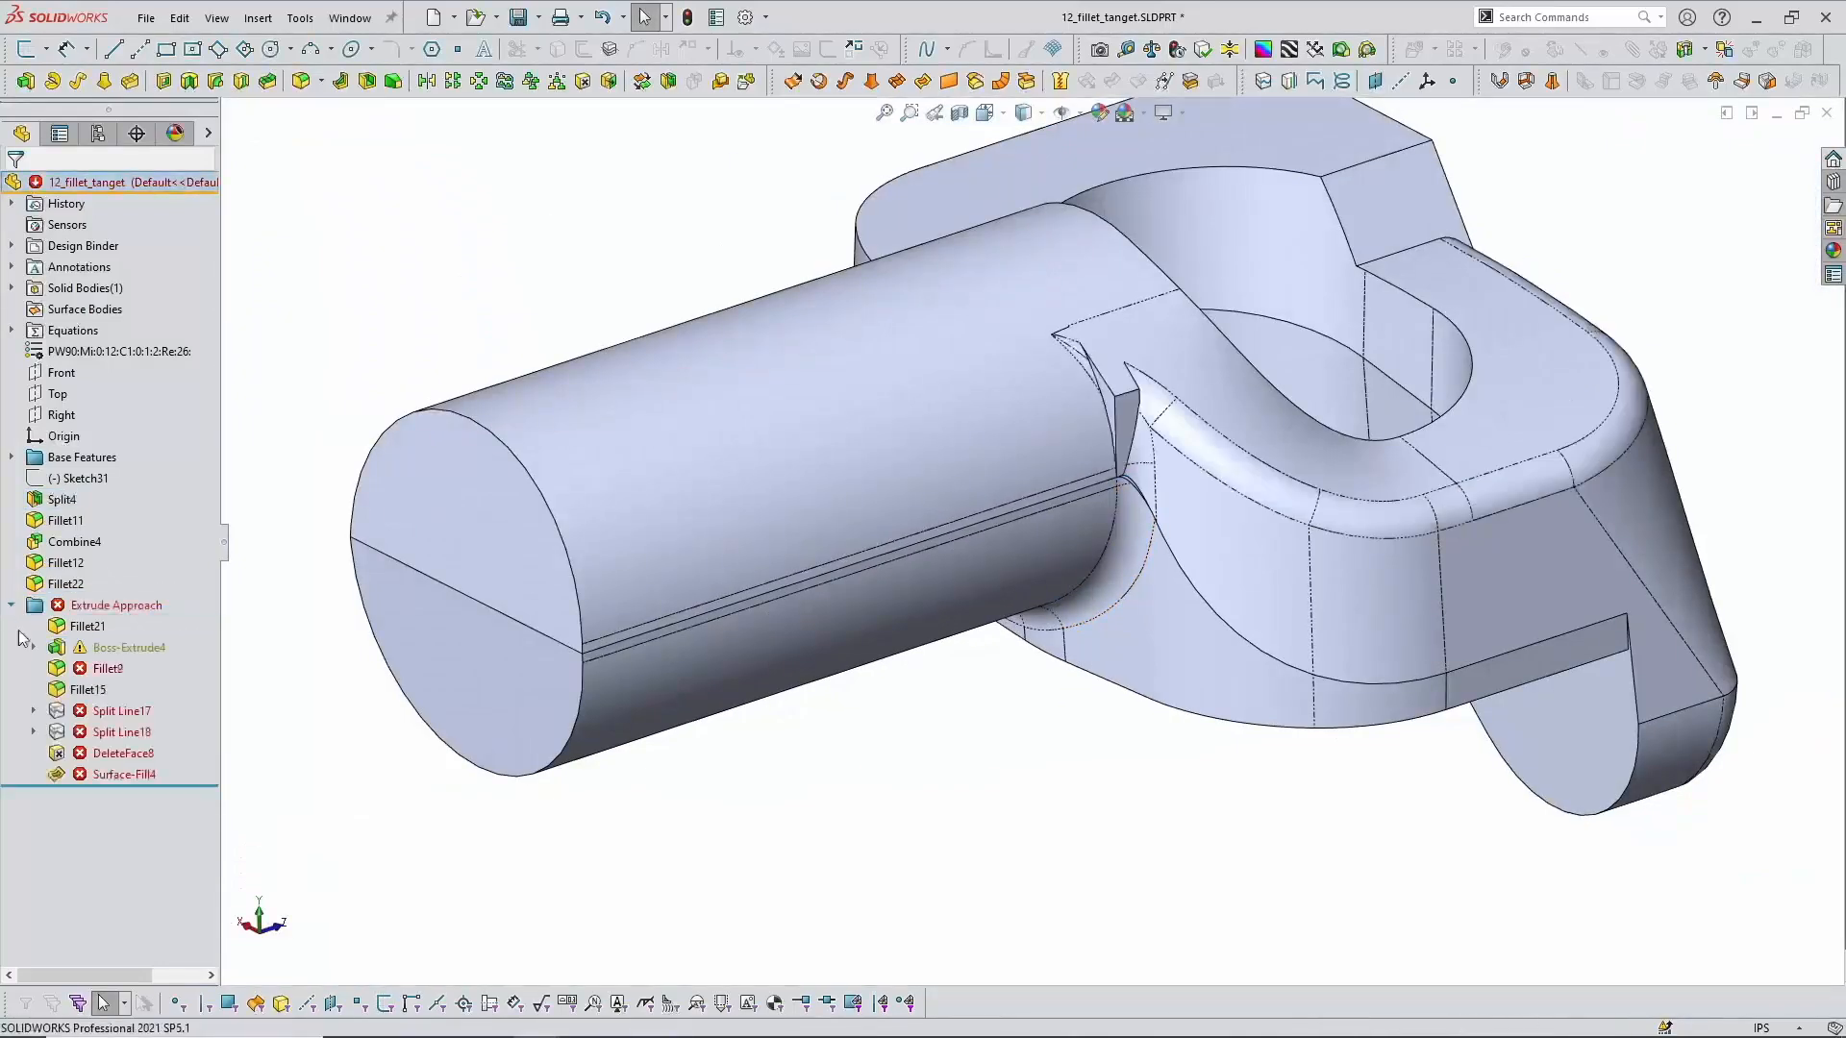
{"action": "left_click", "coordinate": [65, 584]}
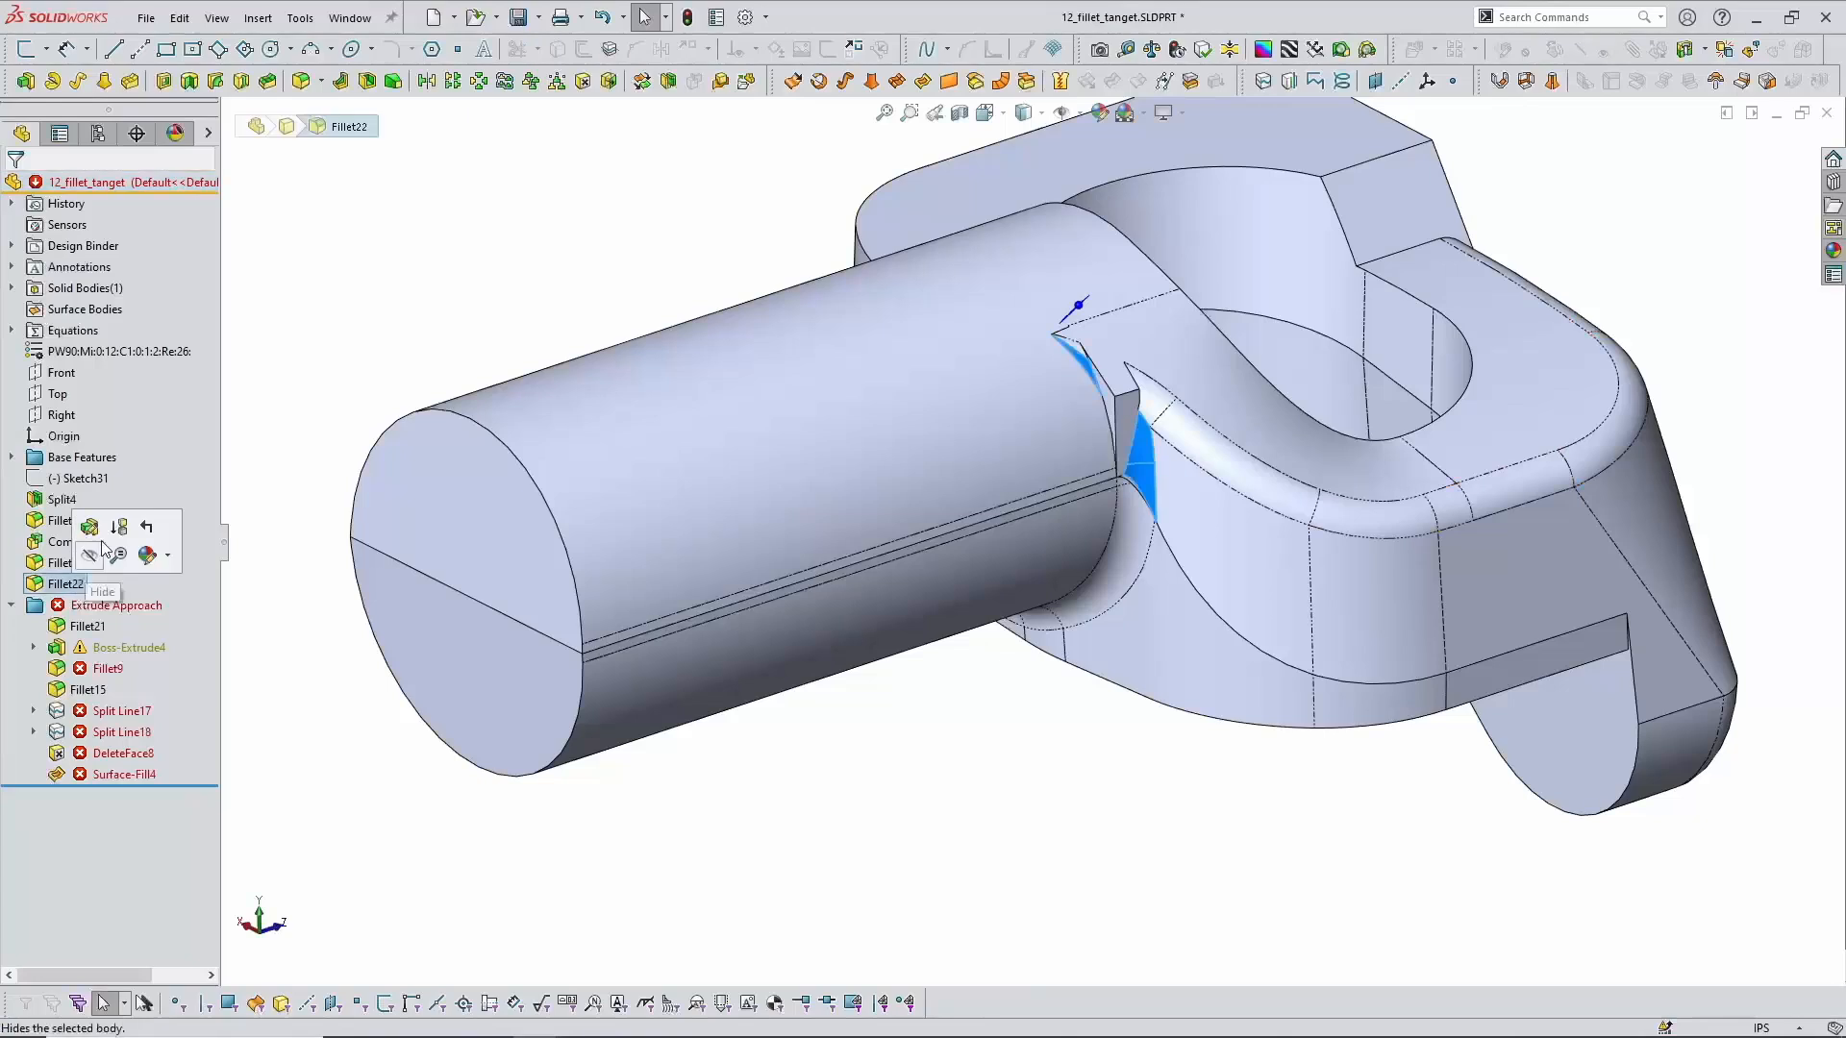
{"action": "left_click", "coordinate": [118, 527]}
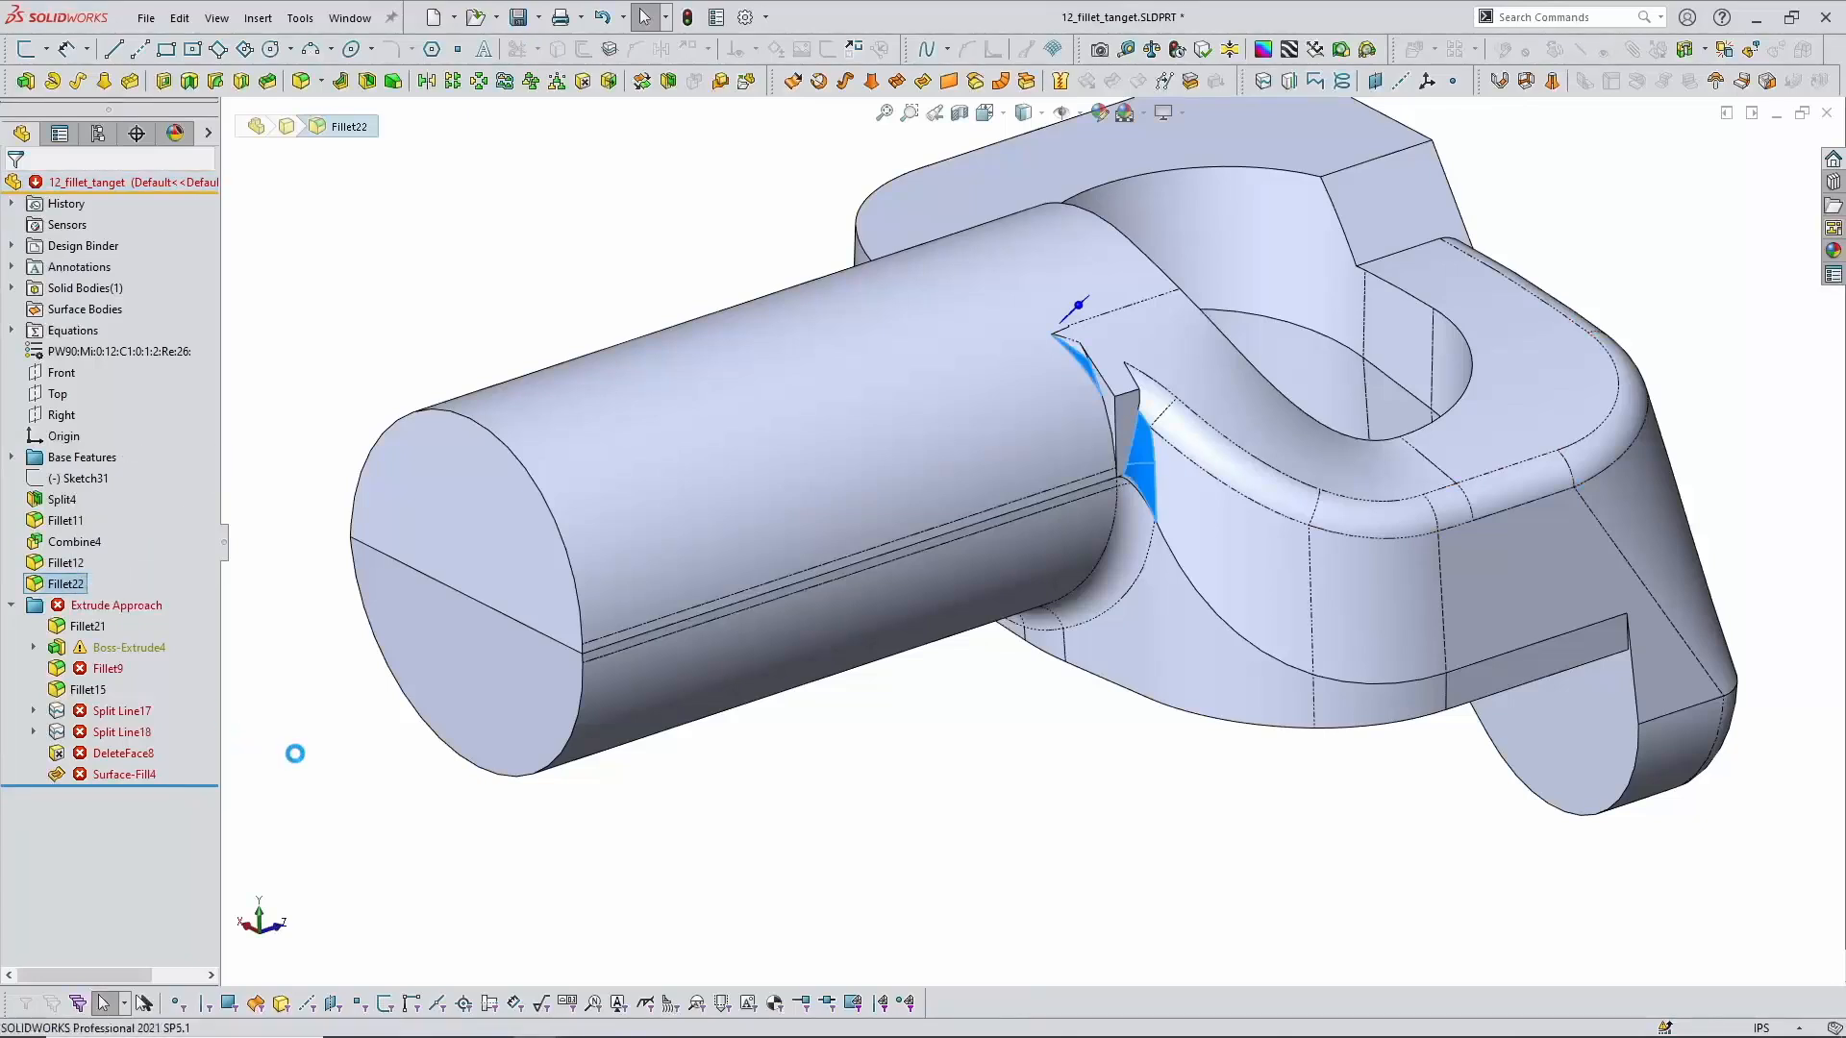
{"action": "left_click_drag", "start_coordinate": [192, 781], "coordinate": [191, 639]}
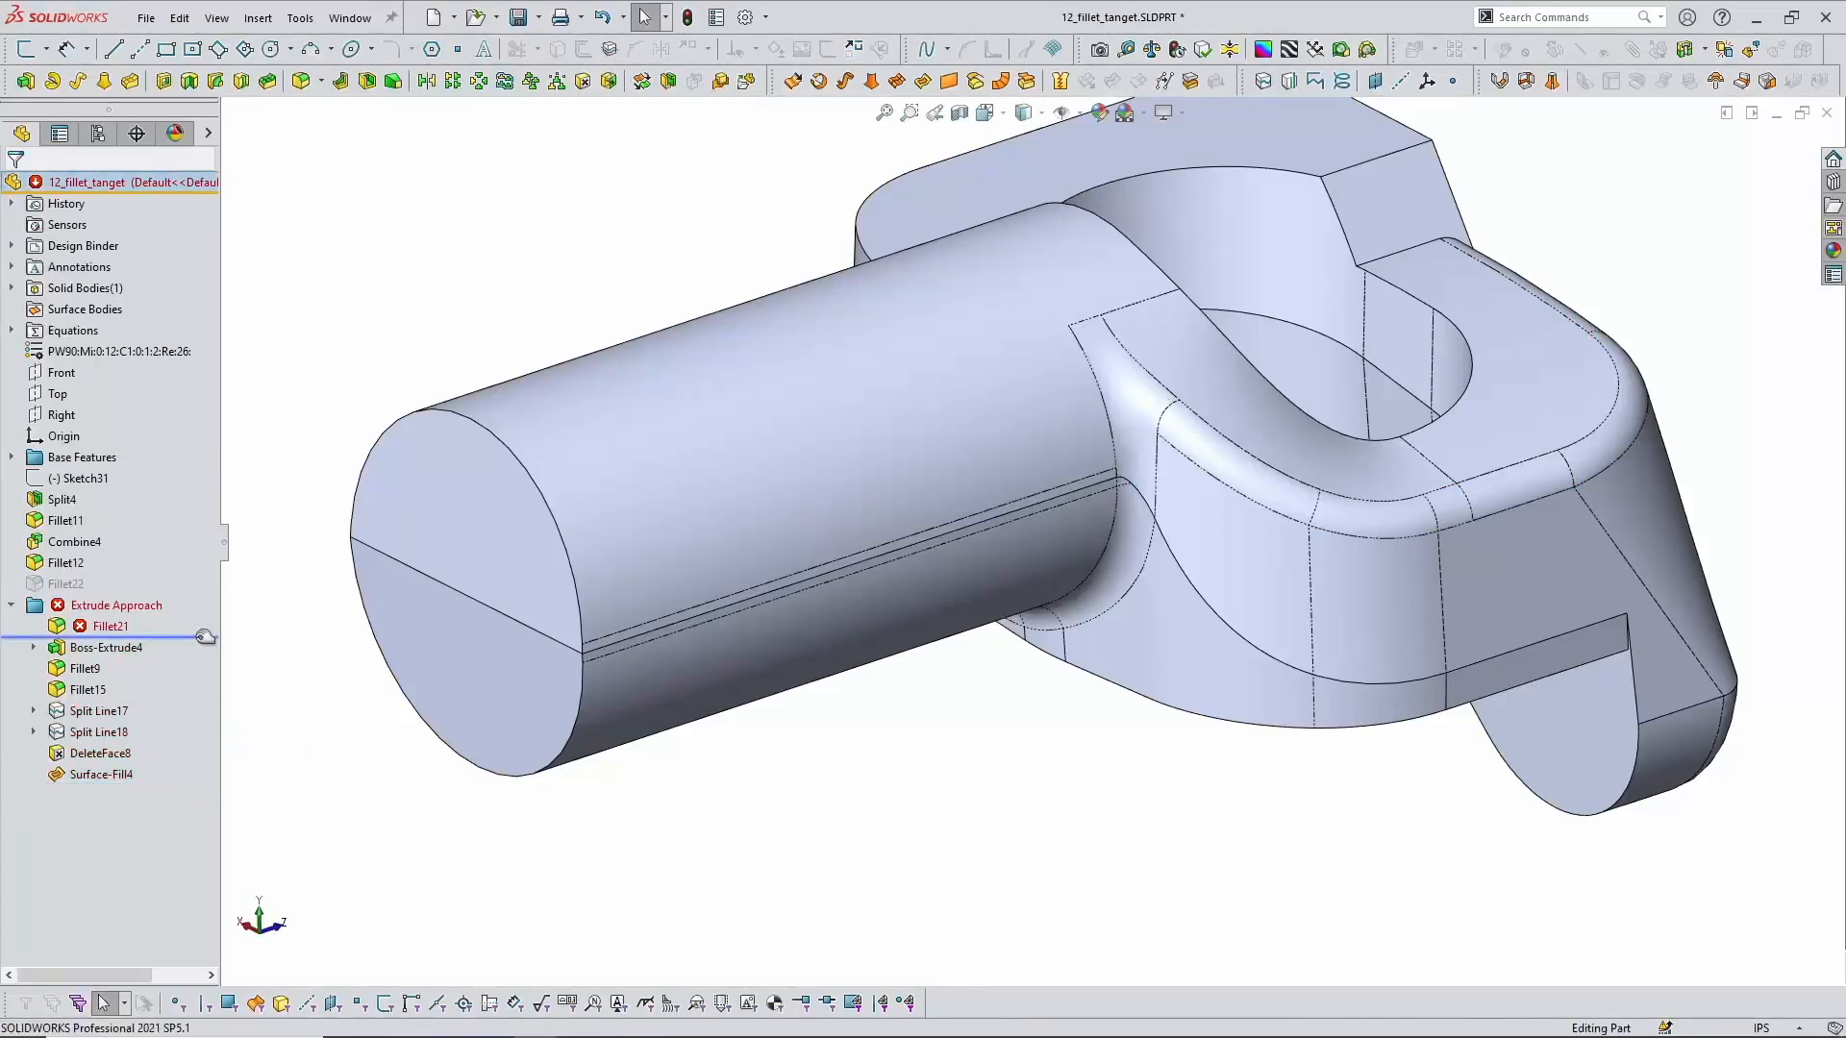
Step: Review the failed Fillet21 definition and its selected edge on the lug, and close it without changes
{"action": "scroll", "coordinate": [1425, 469], "scroll_direction": "down", "scroll_amount": 3}
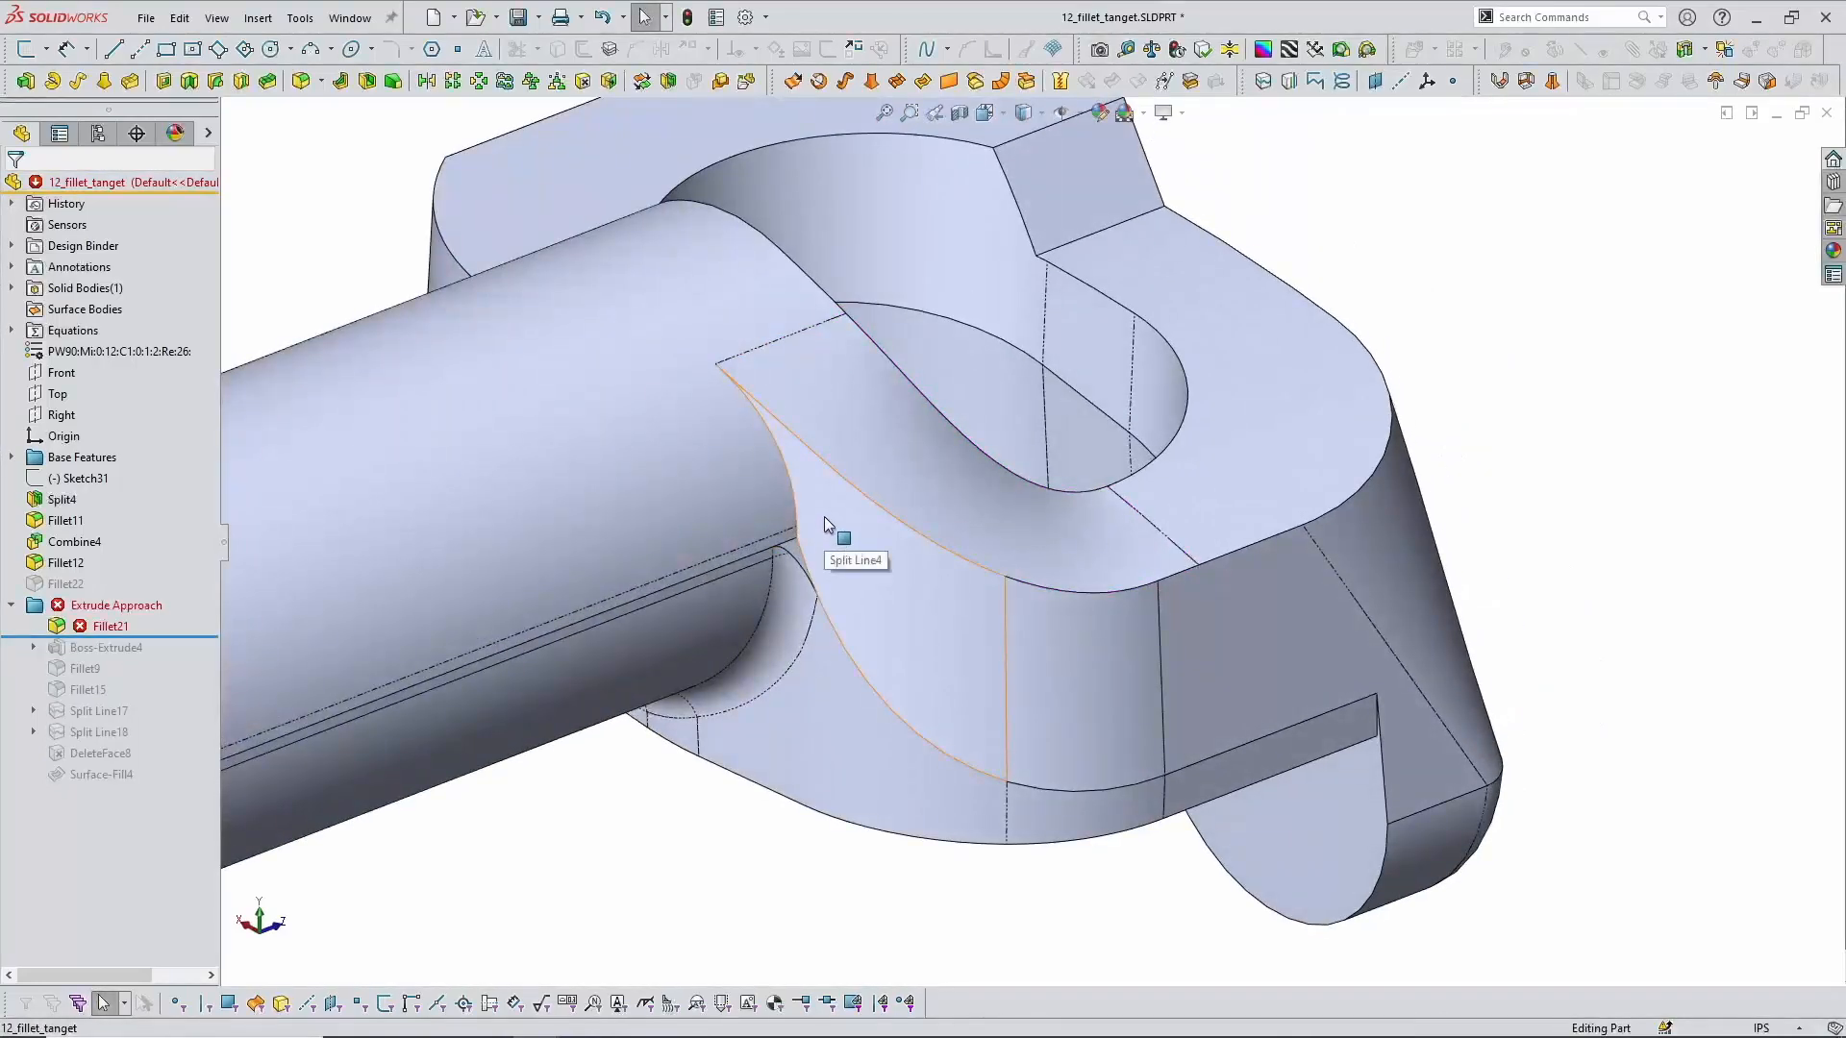
{"action": "scroll", "coordinate": [828, 498], "scroll_direction": "up", "scroll_amount": 2}
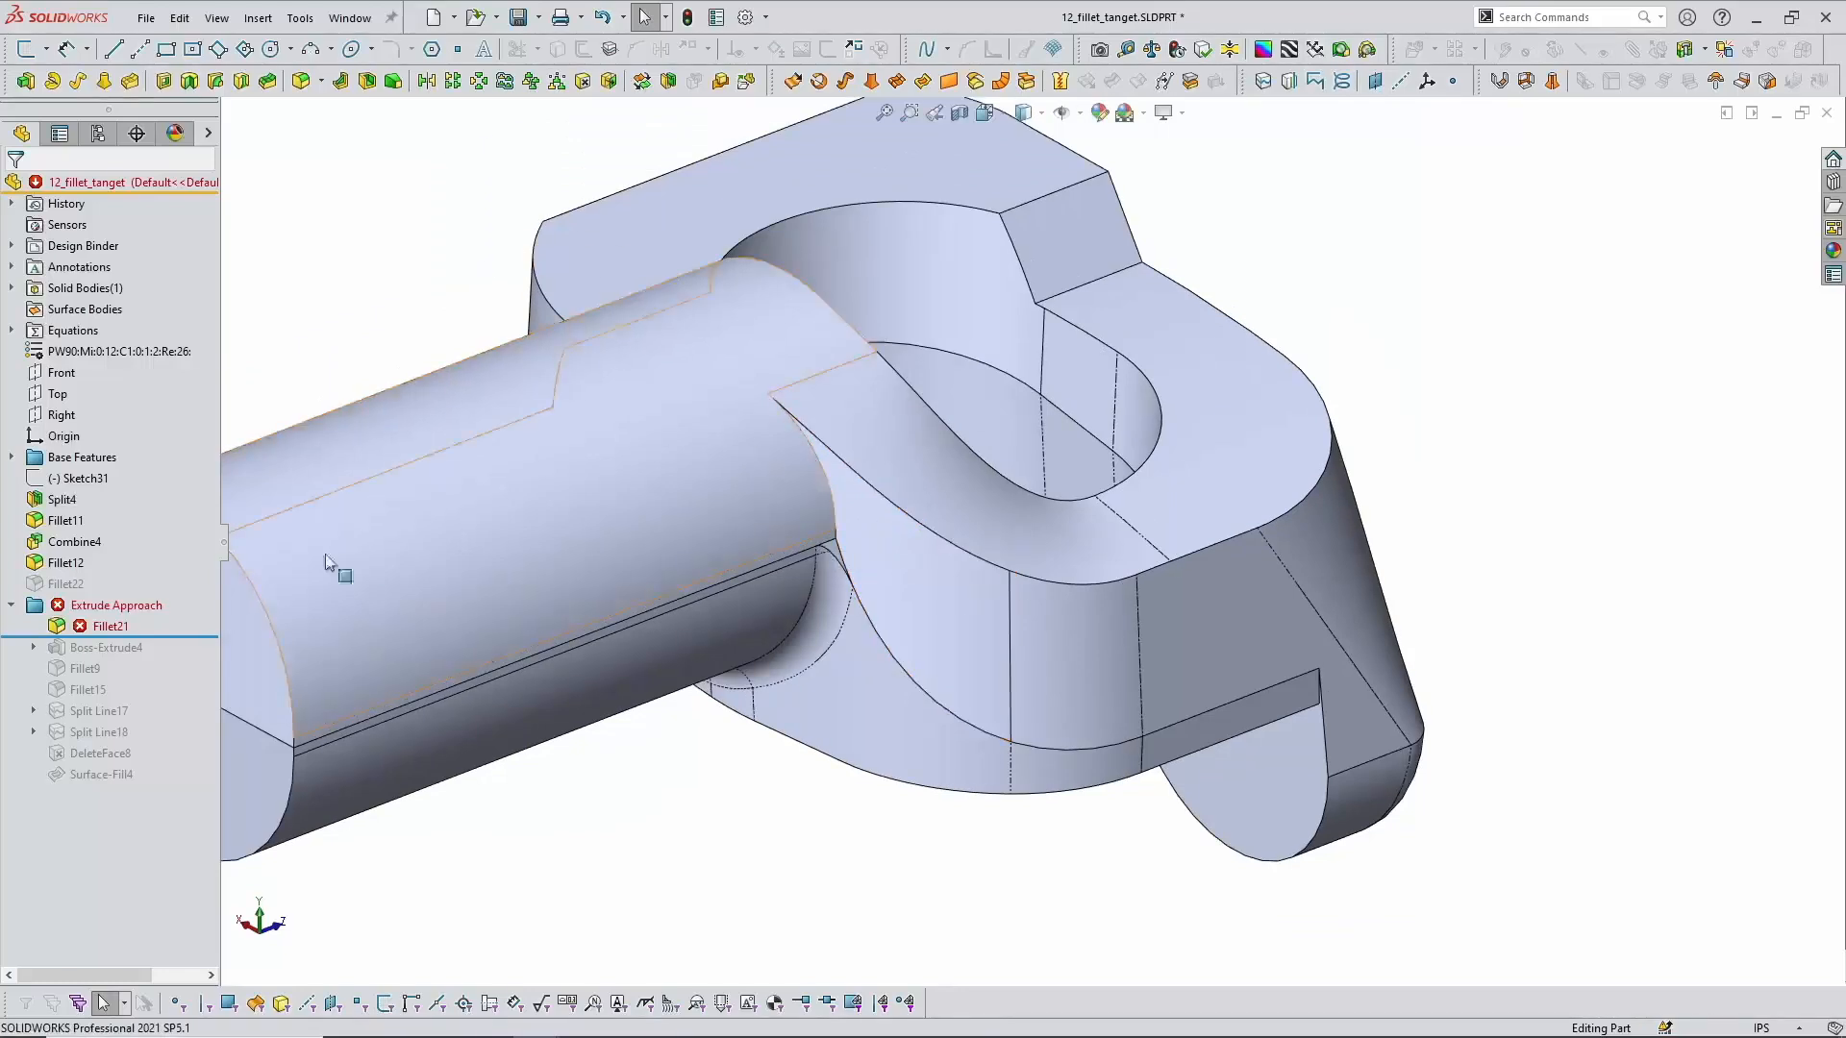
{"action": "left_click", "coordinate": [96, 626]}
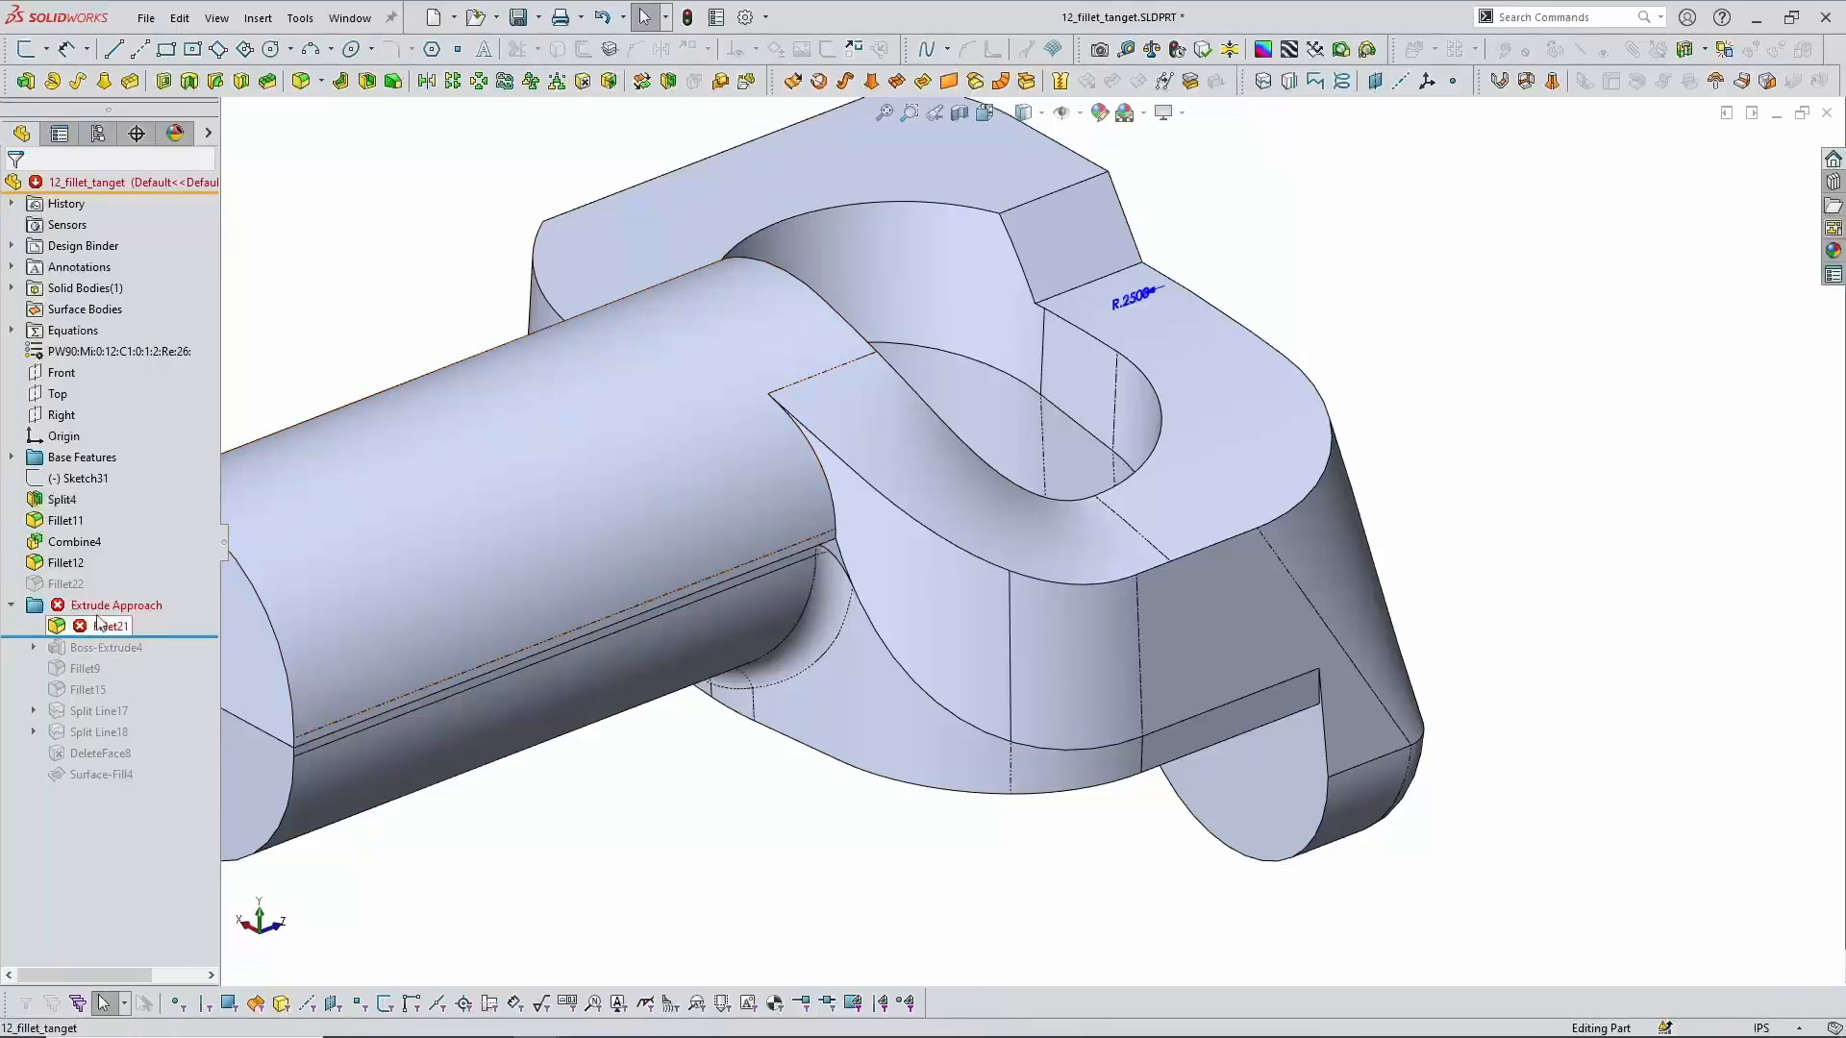
{"action": "left_click", "coordinate": [107, 570]}
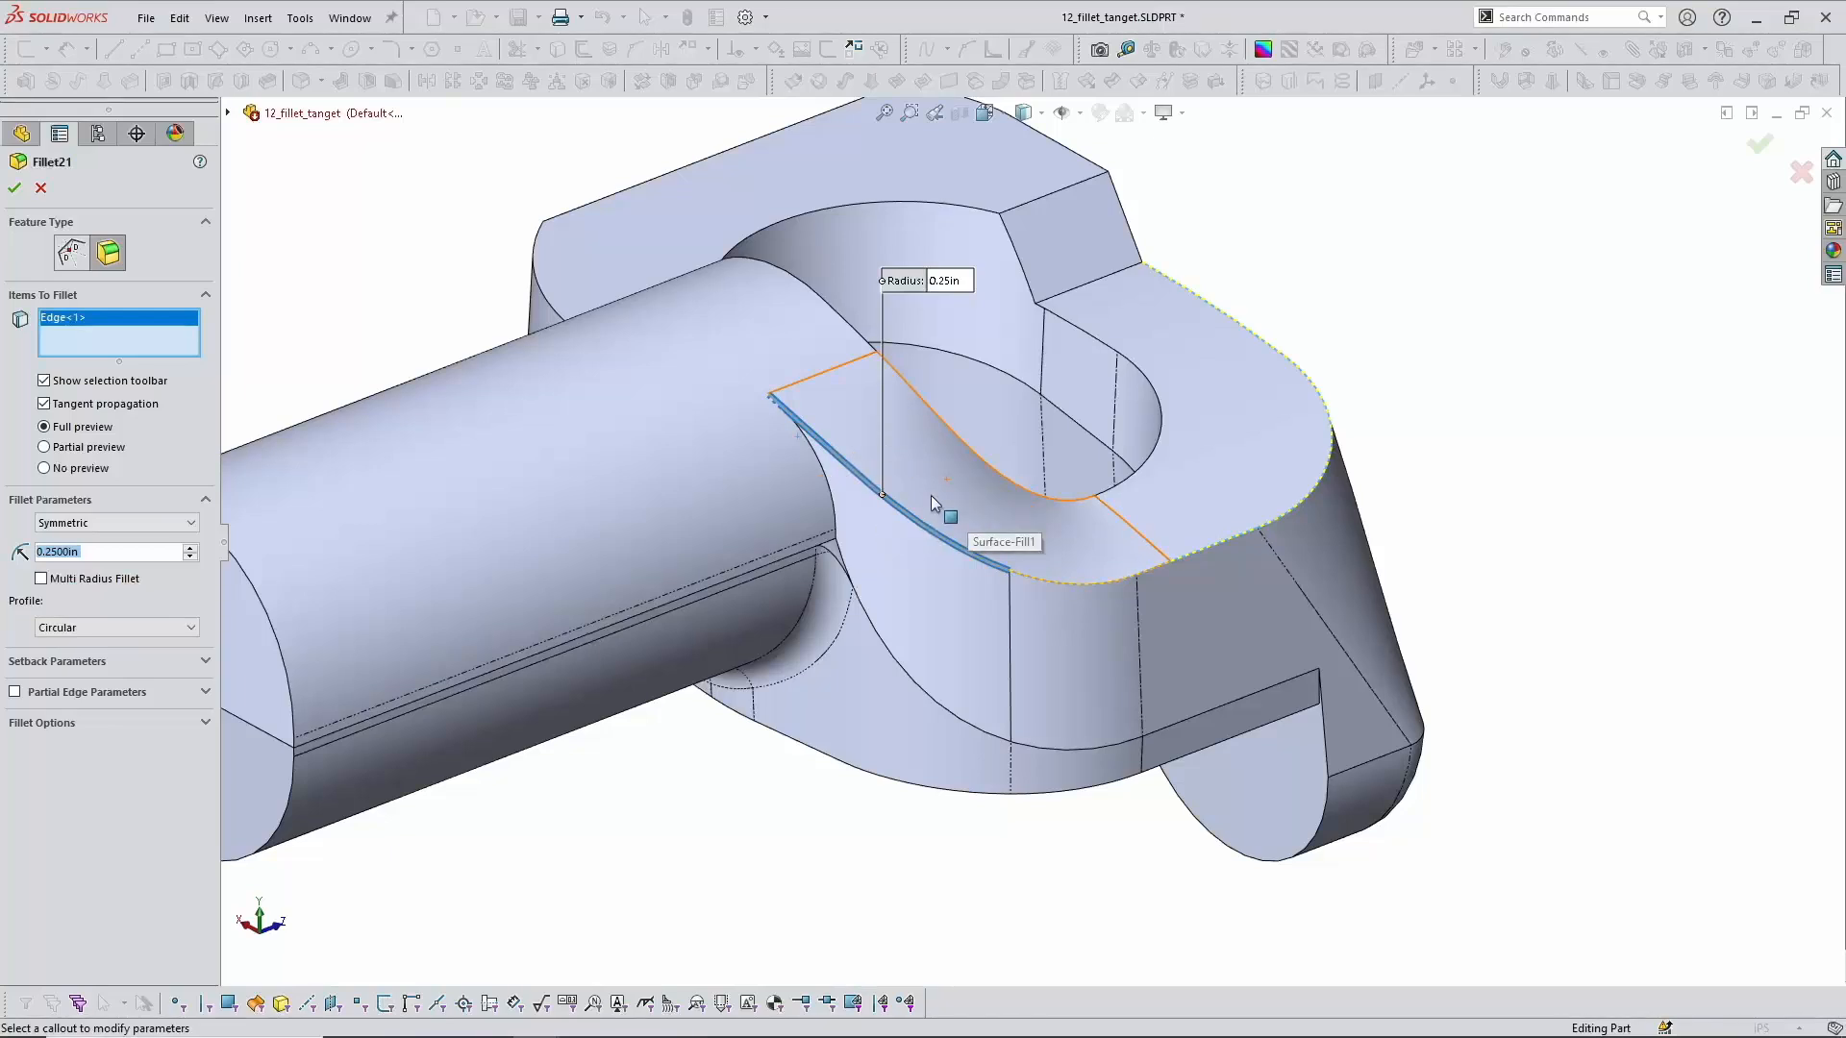
{"action": "scroll", "coordinate": [851, 414], "scroll_direction": "down", "scroll_amount": 2}
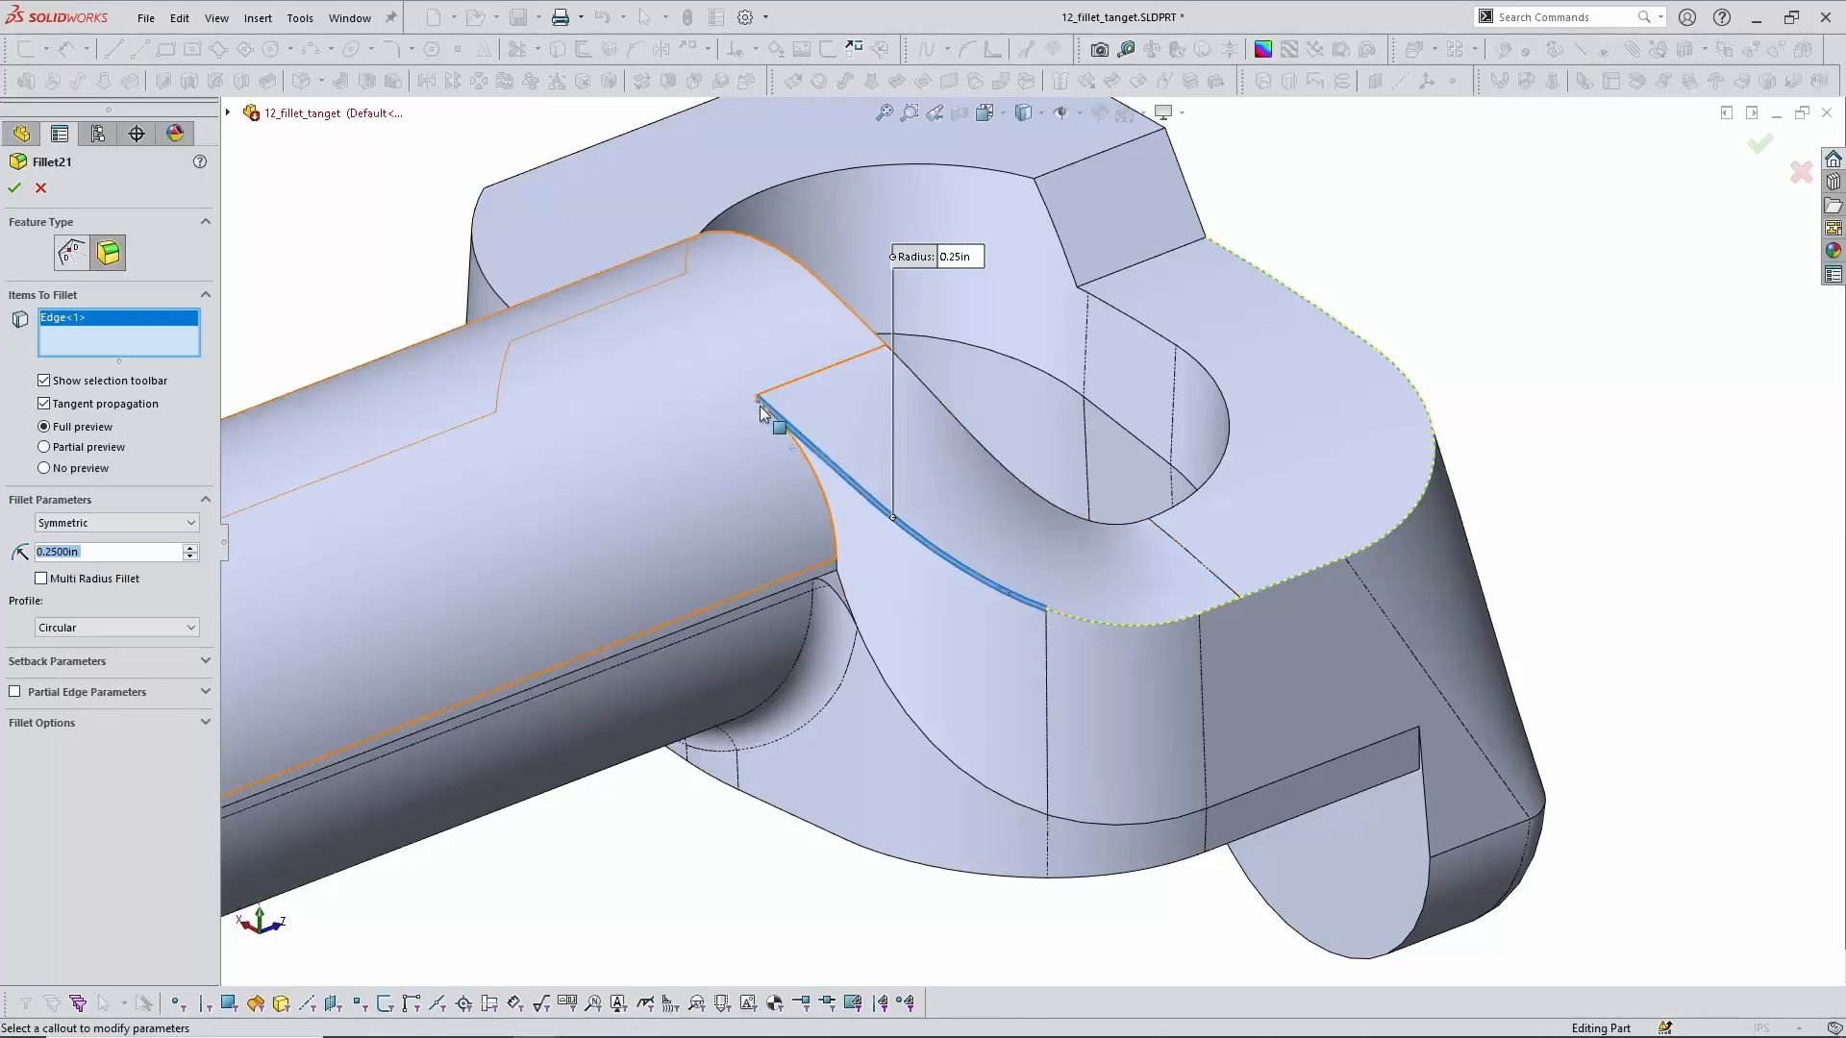
{"action": "left_click", "coordinate": [41, 189]}
Step: Roll the history forward past Boss-Extrude4 and inspect the small extruded face beside the cylinder
{"action": "left_click_drag", "start_coordinate": [135, 635], "coordinate": [135, 657]}
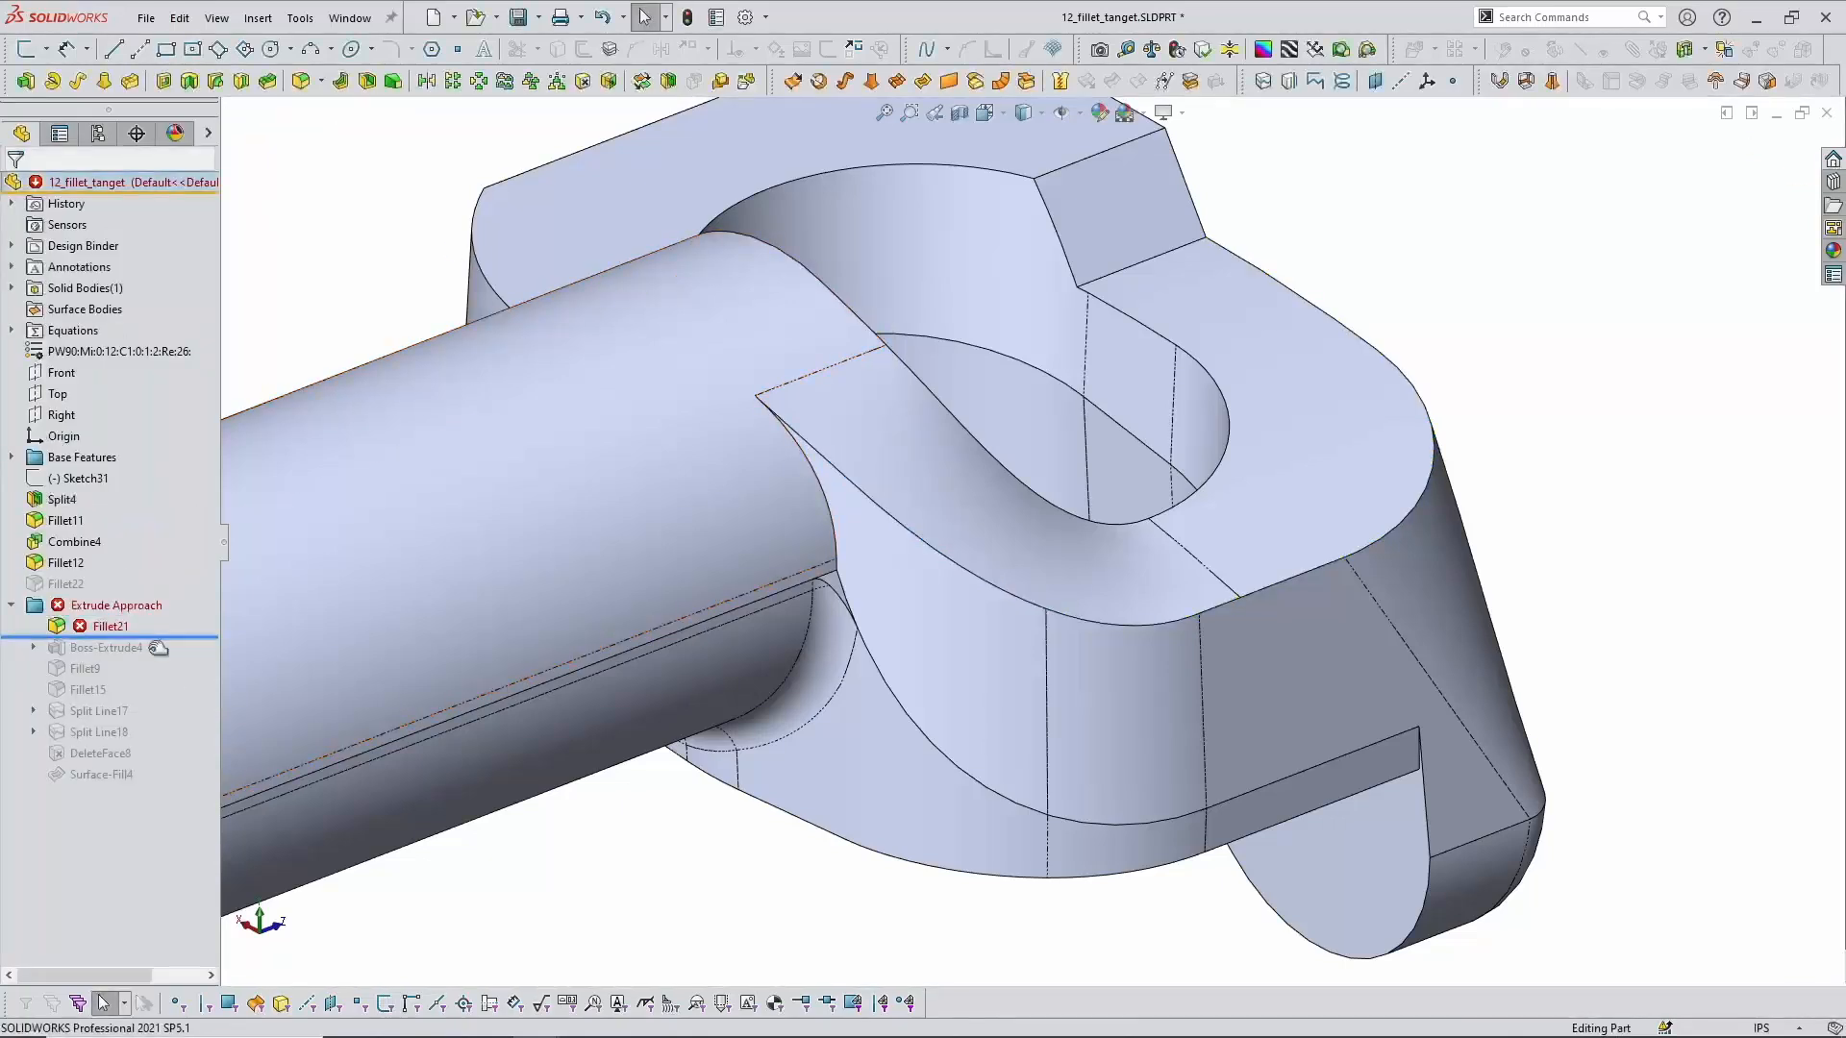
{"action": "key", "text": "f"}
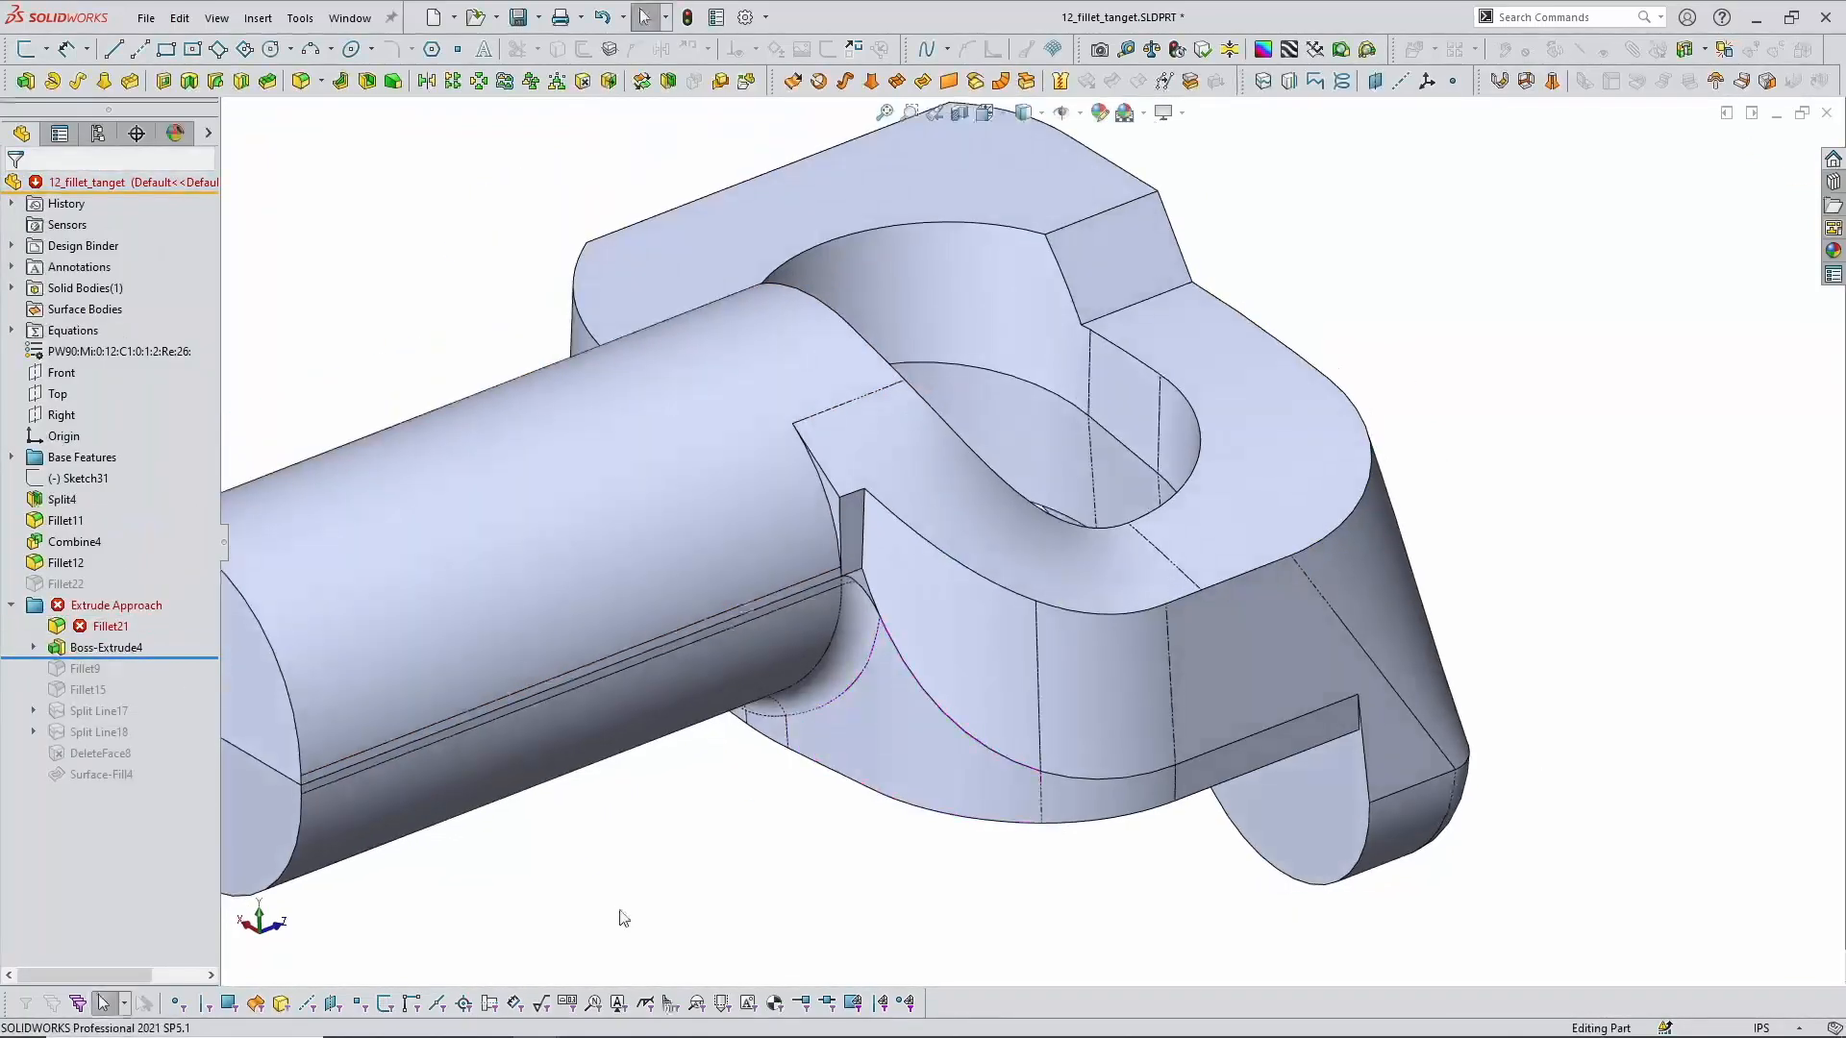
{"action": "left_click", "coordinate": [854, 519]}
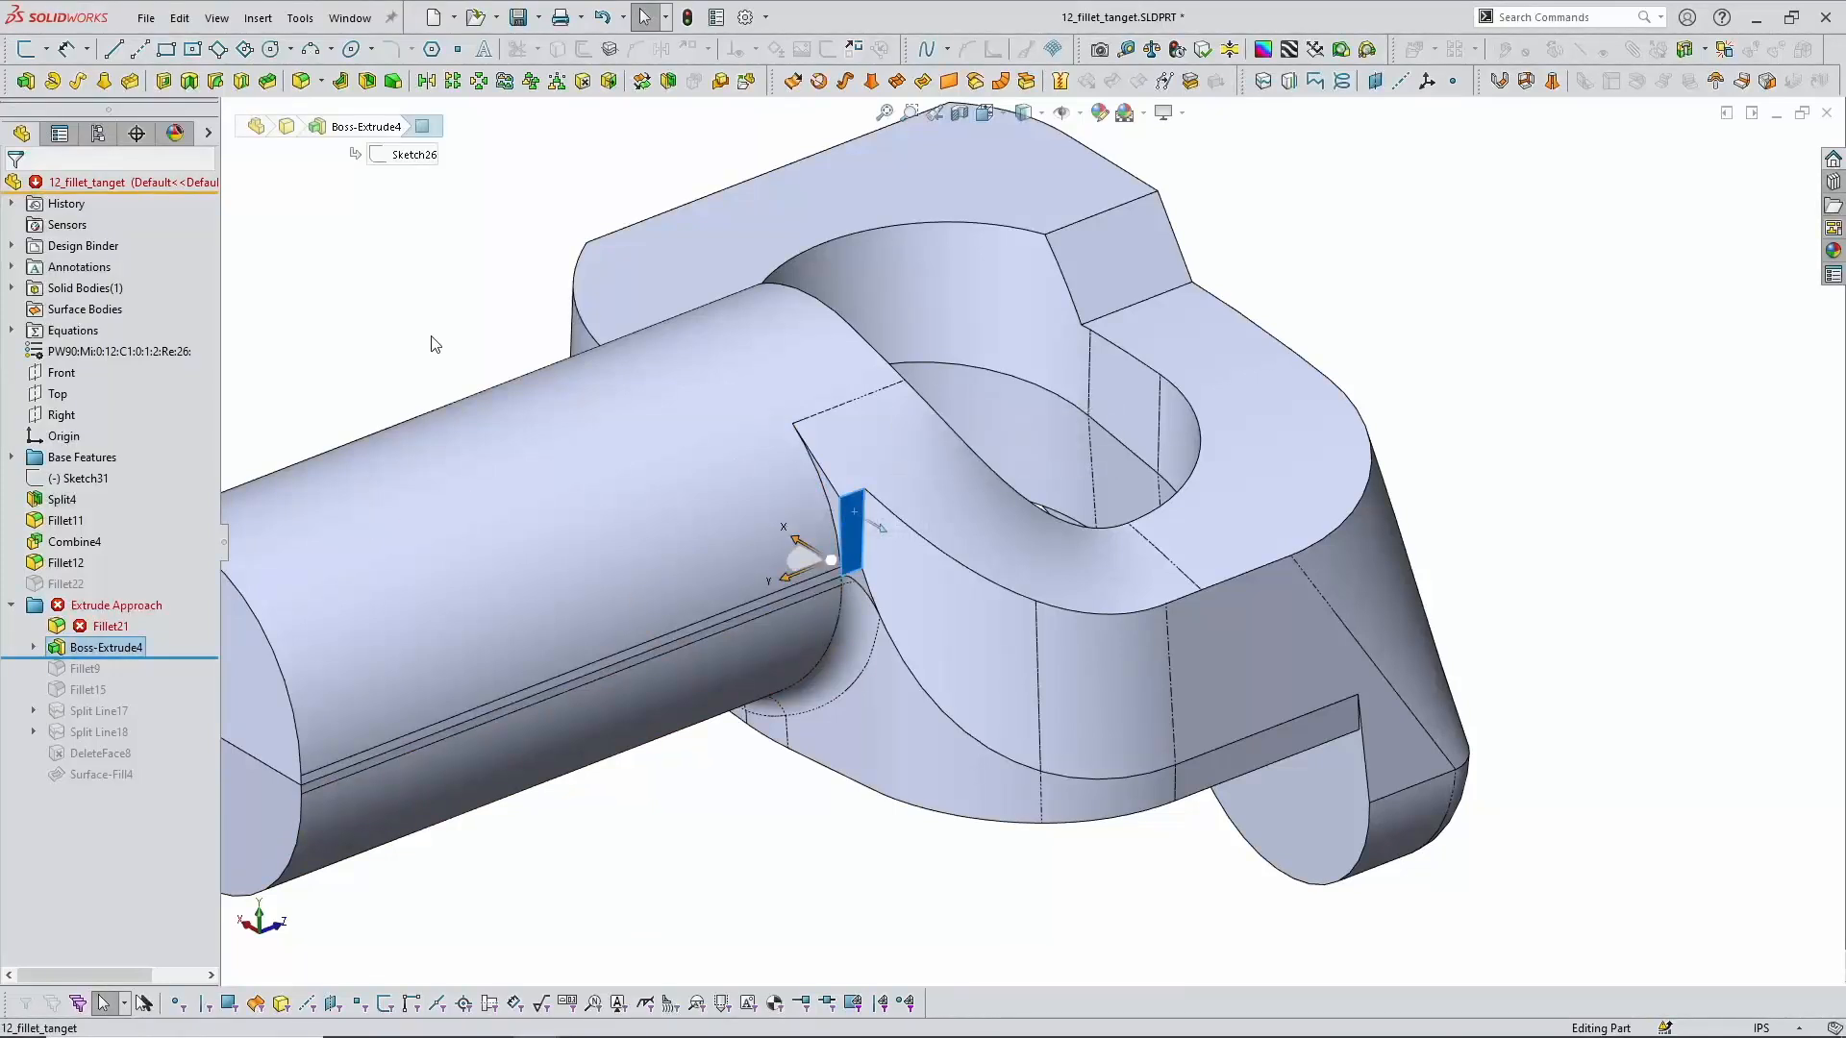
Step: Roll the history forward past Fillet9 and inspect its rounded face along the lug's upper outer edge
{"action": "left_click_drag", "start_coordinate": [151, 658], "coordinate": [153, 679]}
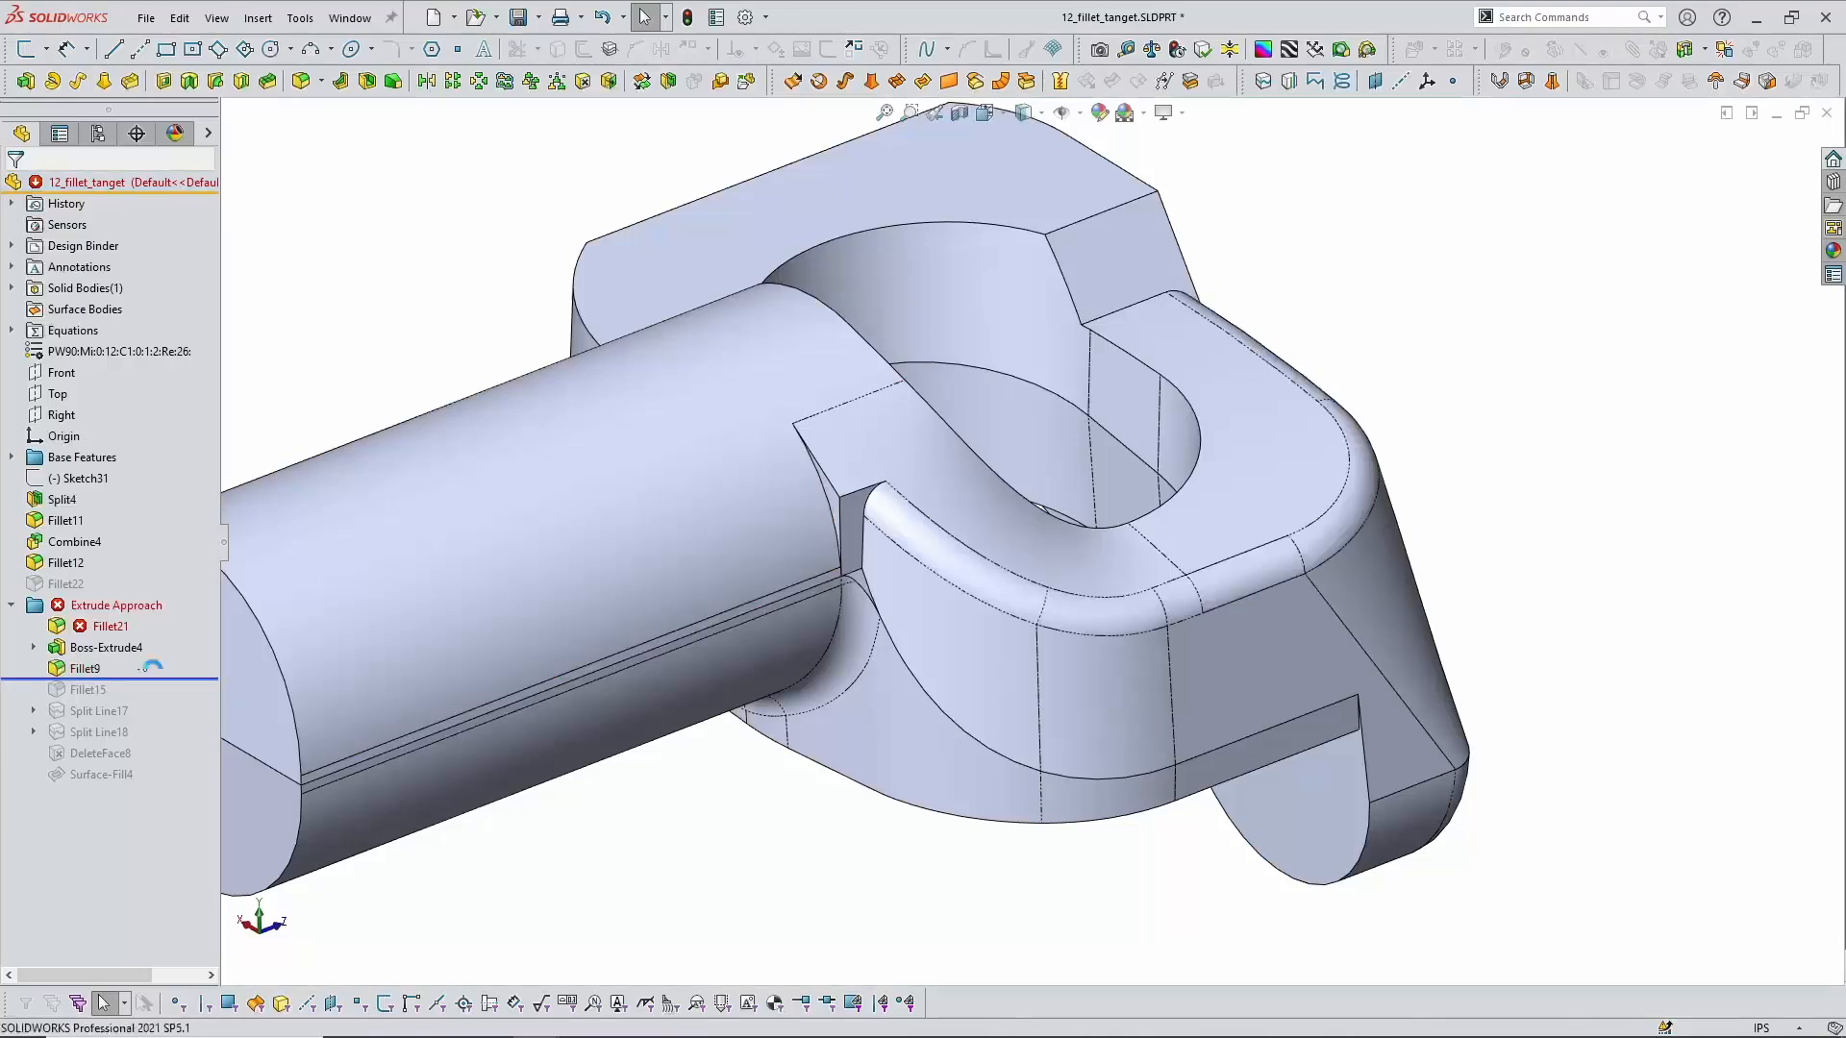
{"action": "left_click", "coordinate": [972, 558]}
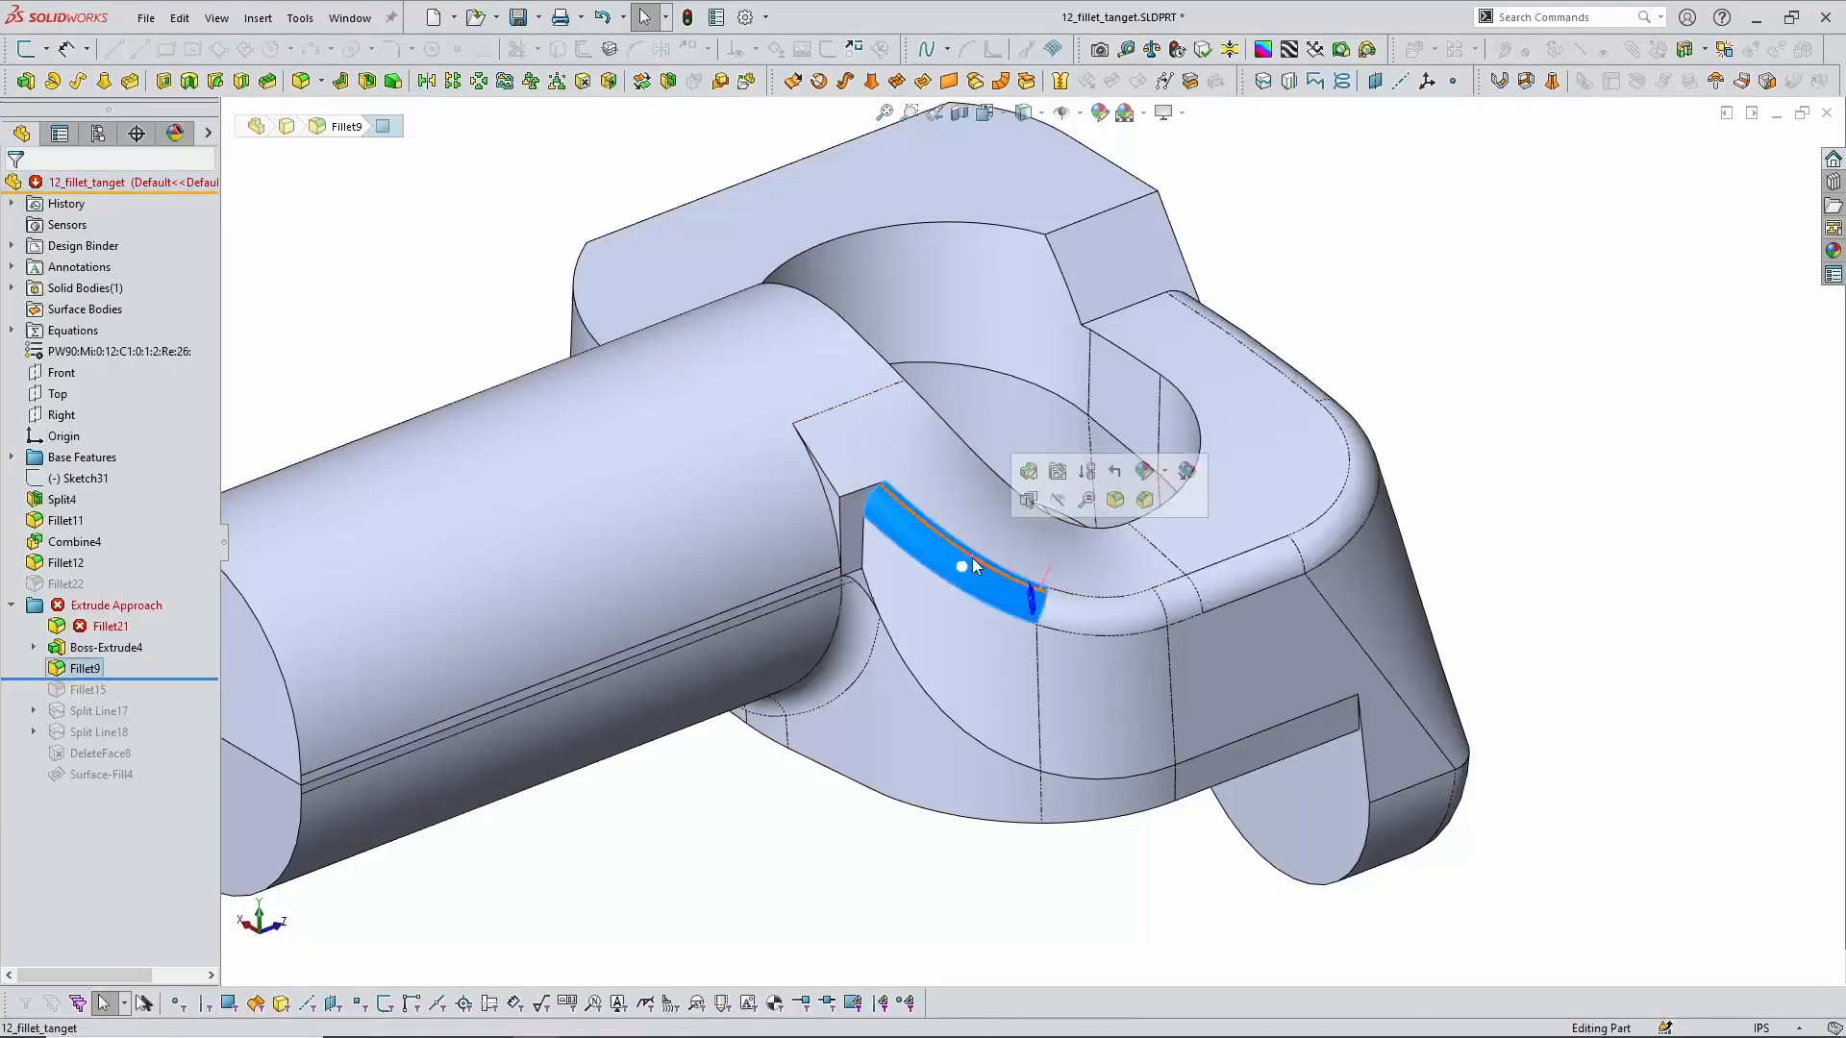
{"action": "left_click", "coordinate": [838, 857]}
Step: Roll the history forward past Fillet15 and Split Line17
{"action": "left_click_drag", "start_coordinate": [106, 680], "coordinate": [130, 697]}
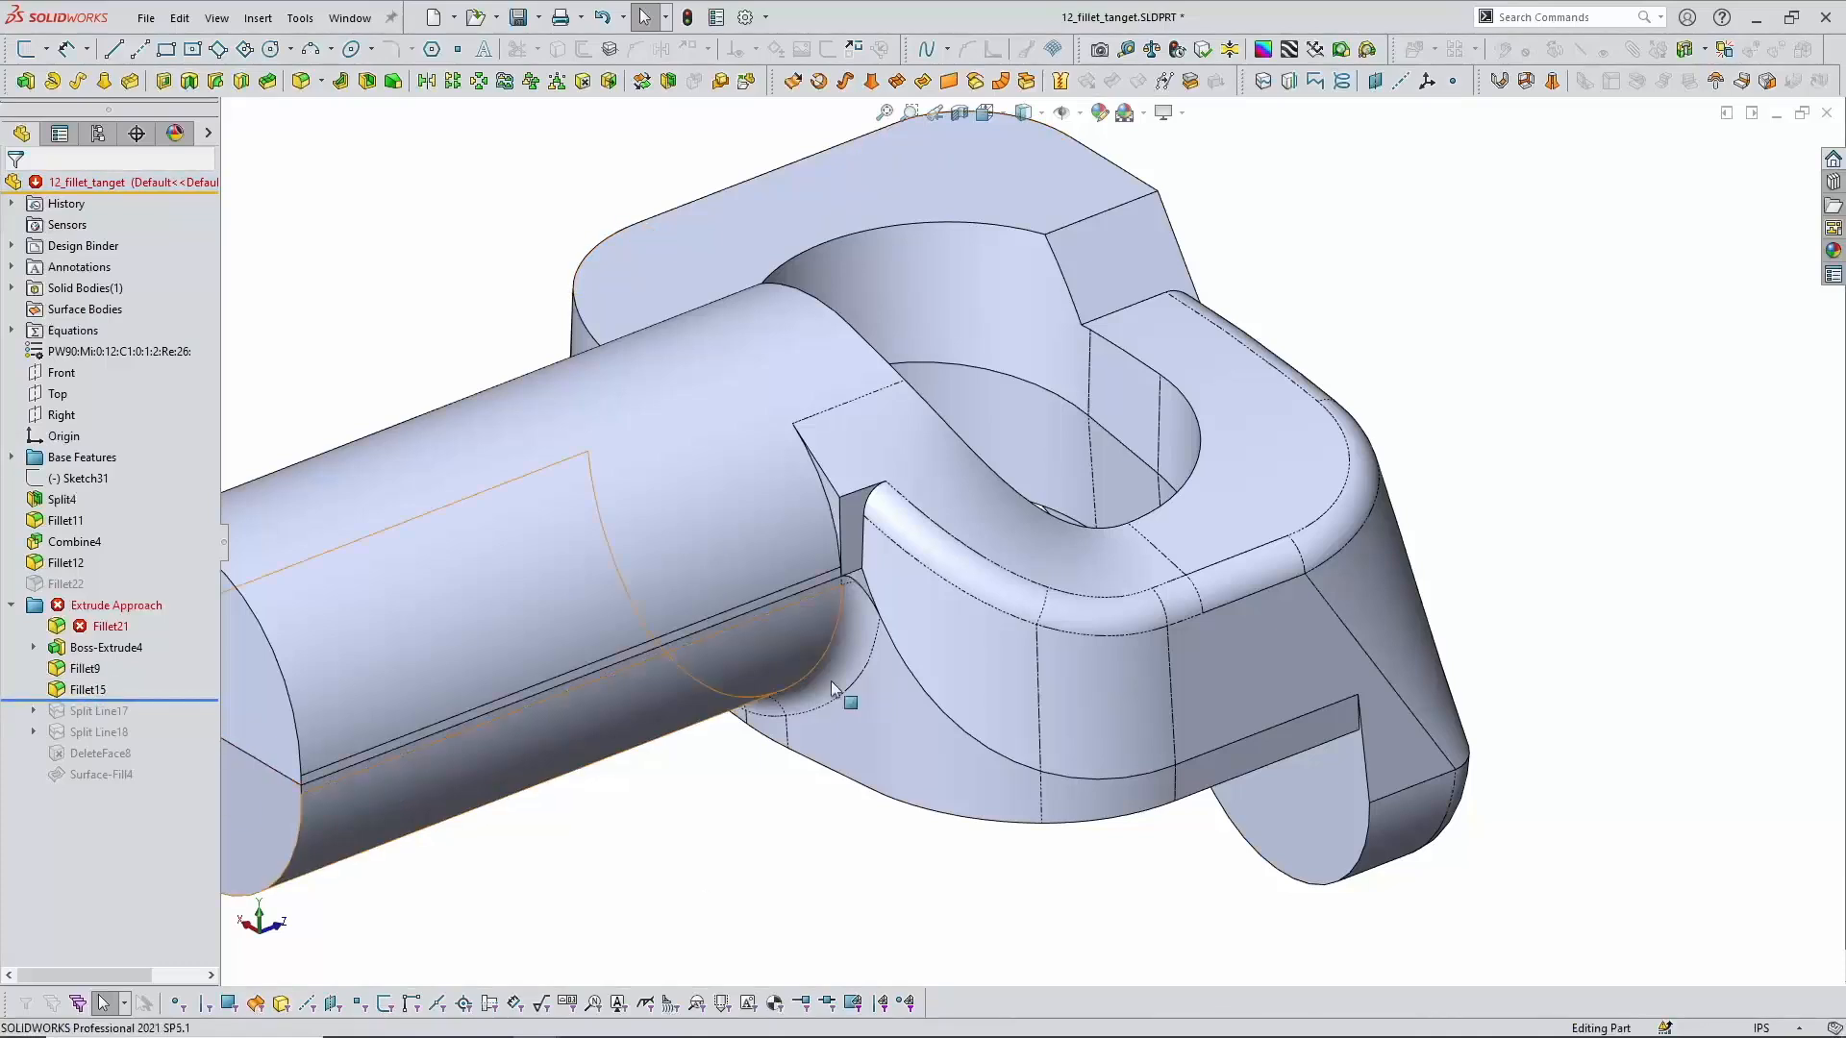
{"action": "scroll", "coordinate": [846, 654], "scroll_direction": "down", "scroll_amount": 3}
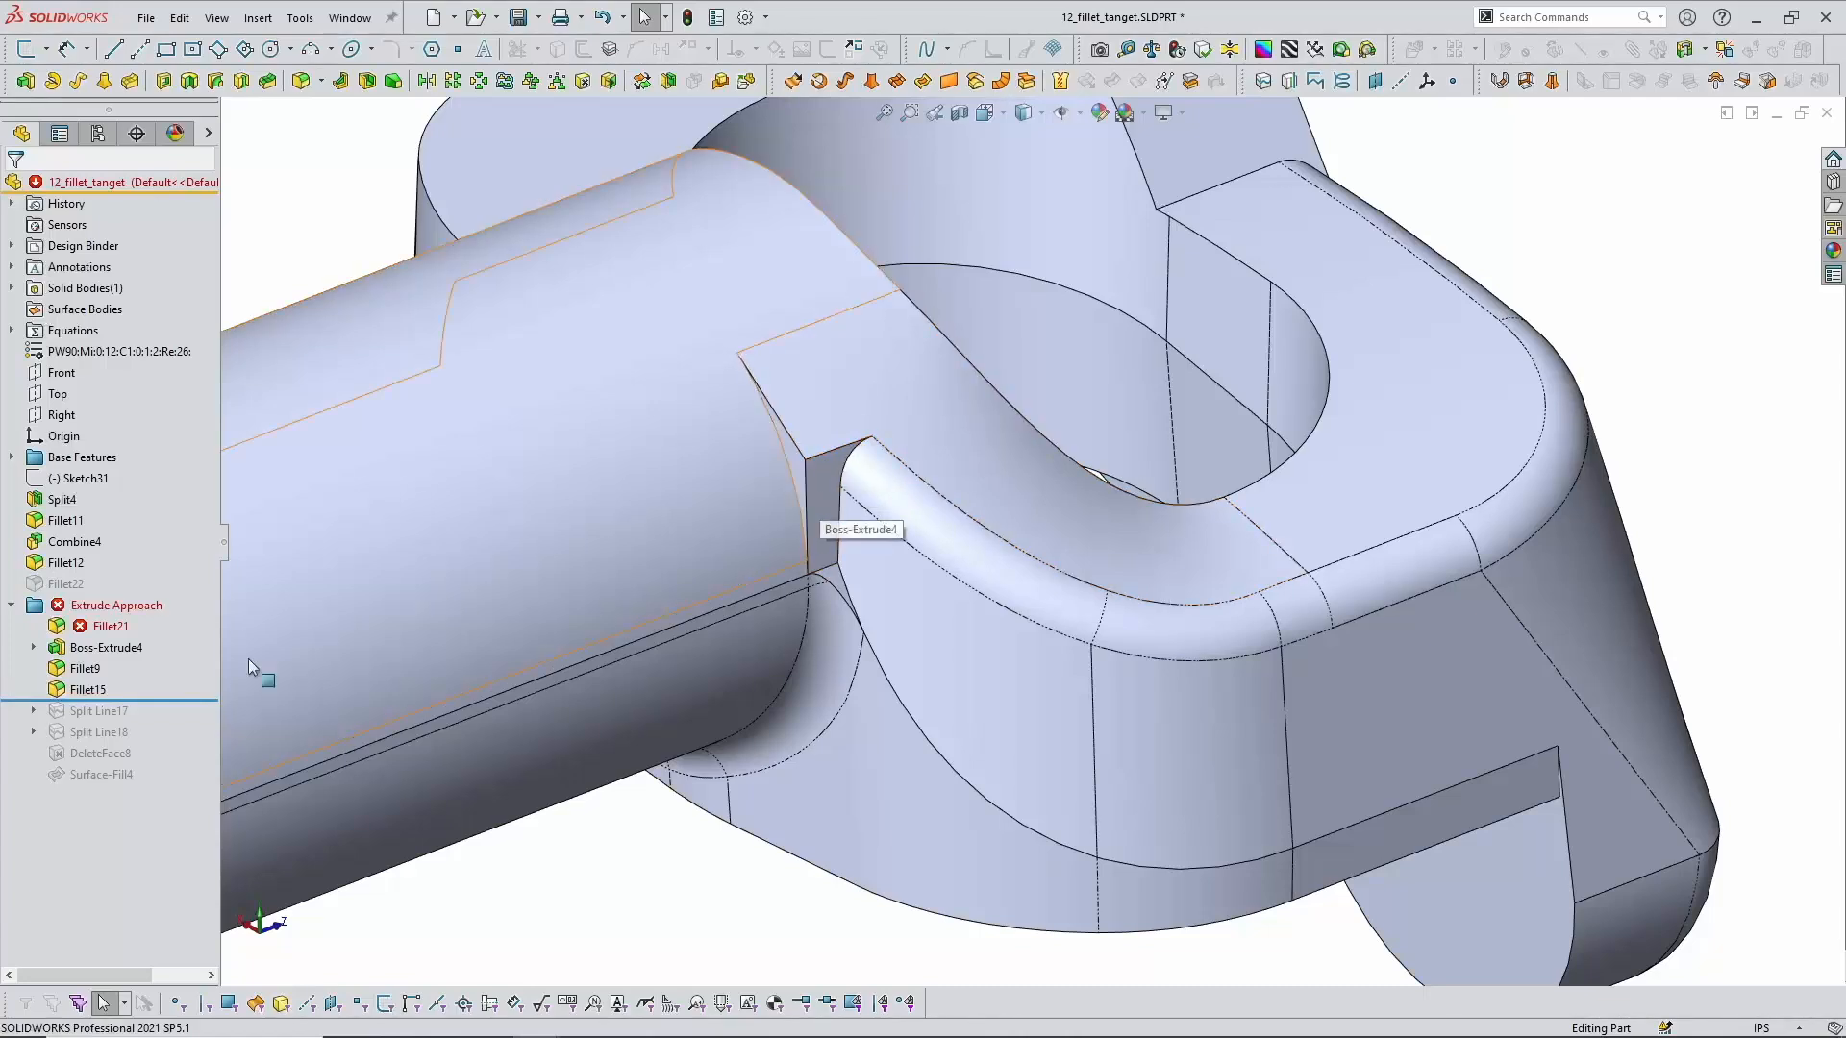
{"action": "left_click_drag", "start_coordinate": [154, 701], "coordinate": [158, 719]}
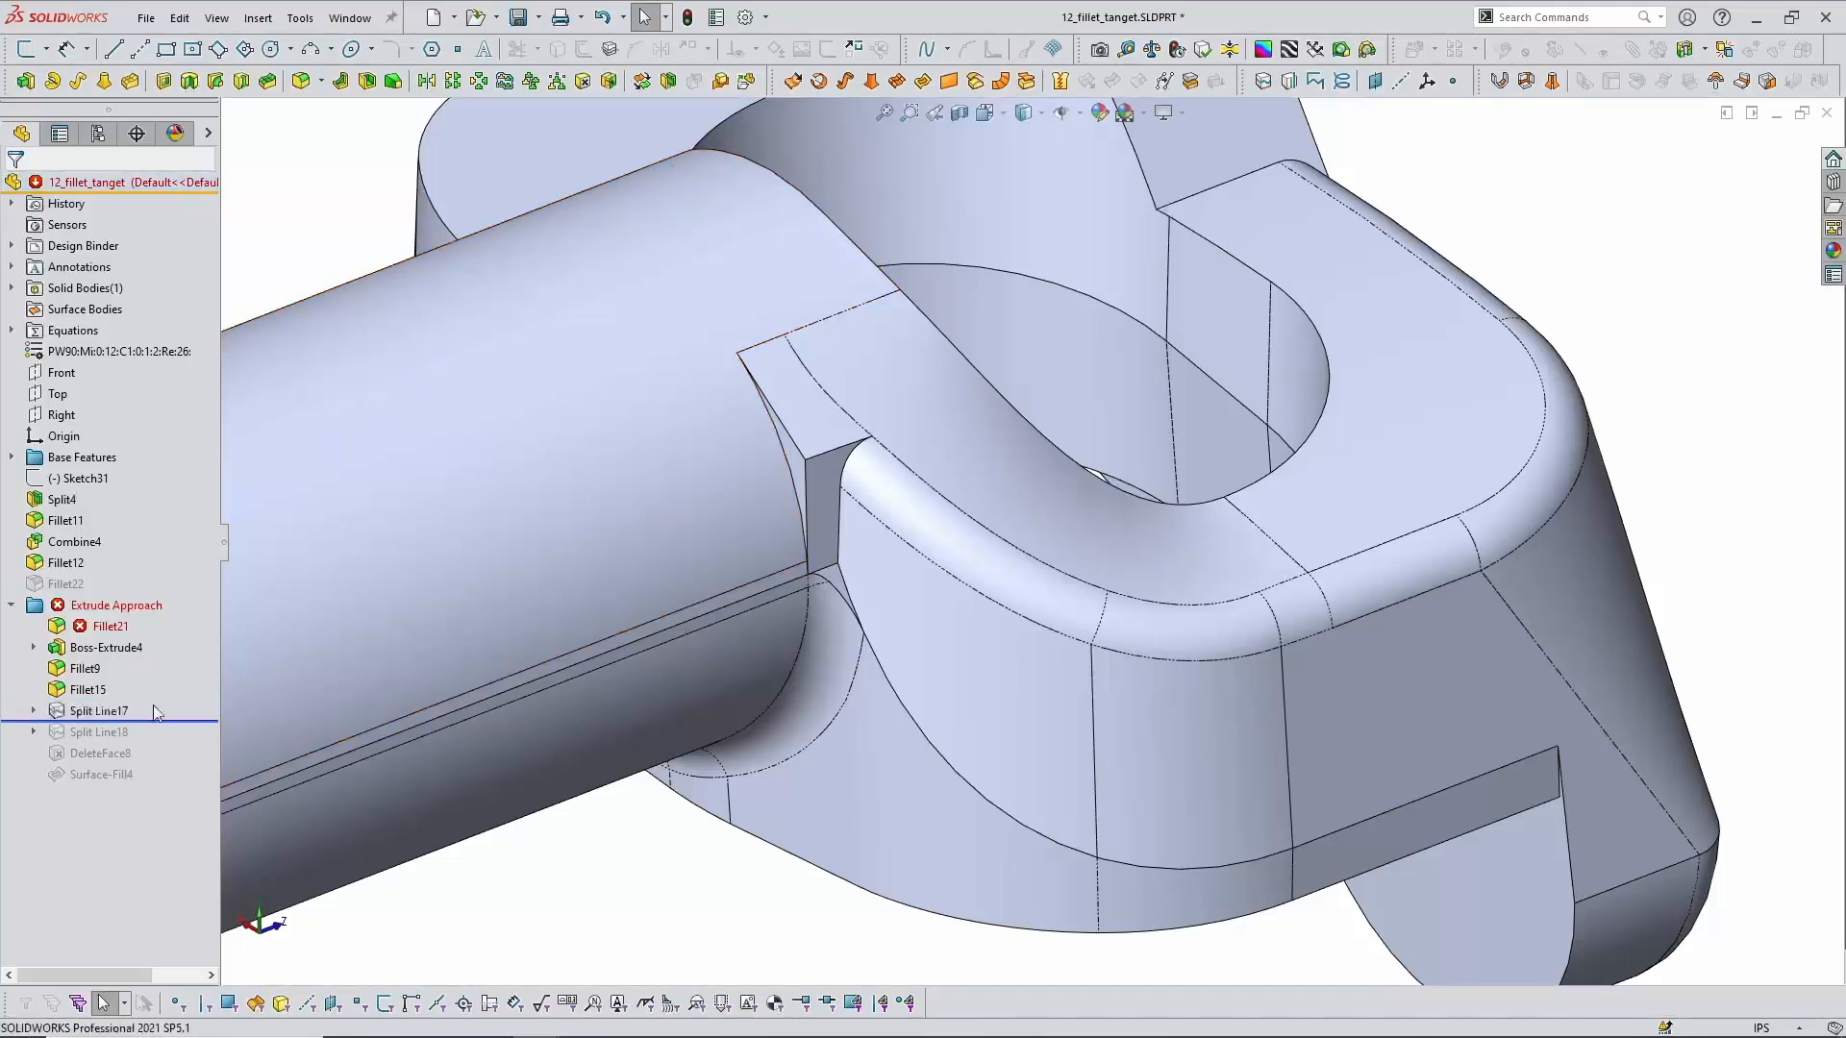
Step: Open Sketch32, the sketch behind Split Line17, for editing
{"action": "left_click", "coordinate": [33, 711]}
{"action": "left_click", "coordinate": [89, 733]}
{"action": "left_click", "coordinate": [106, 671]}
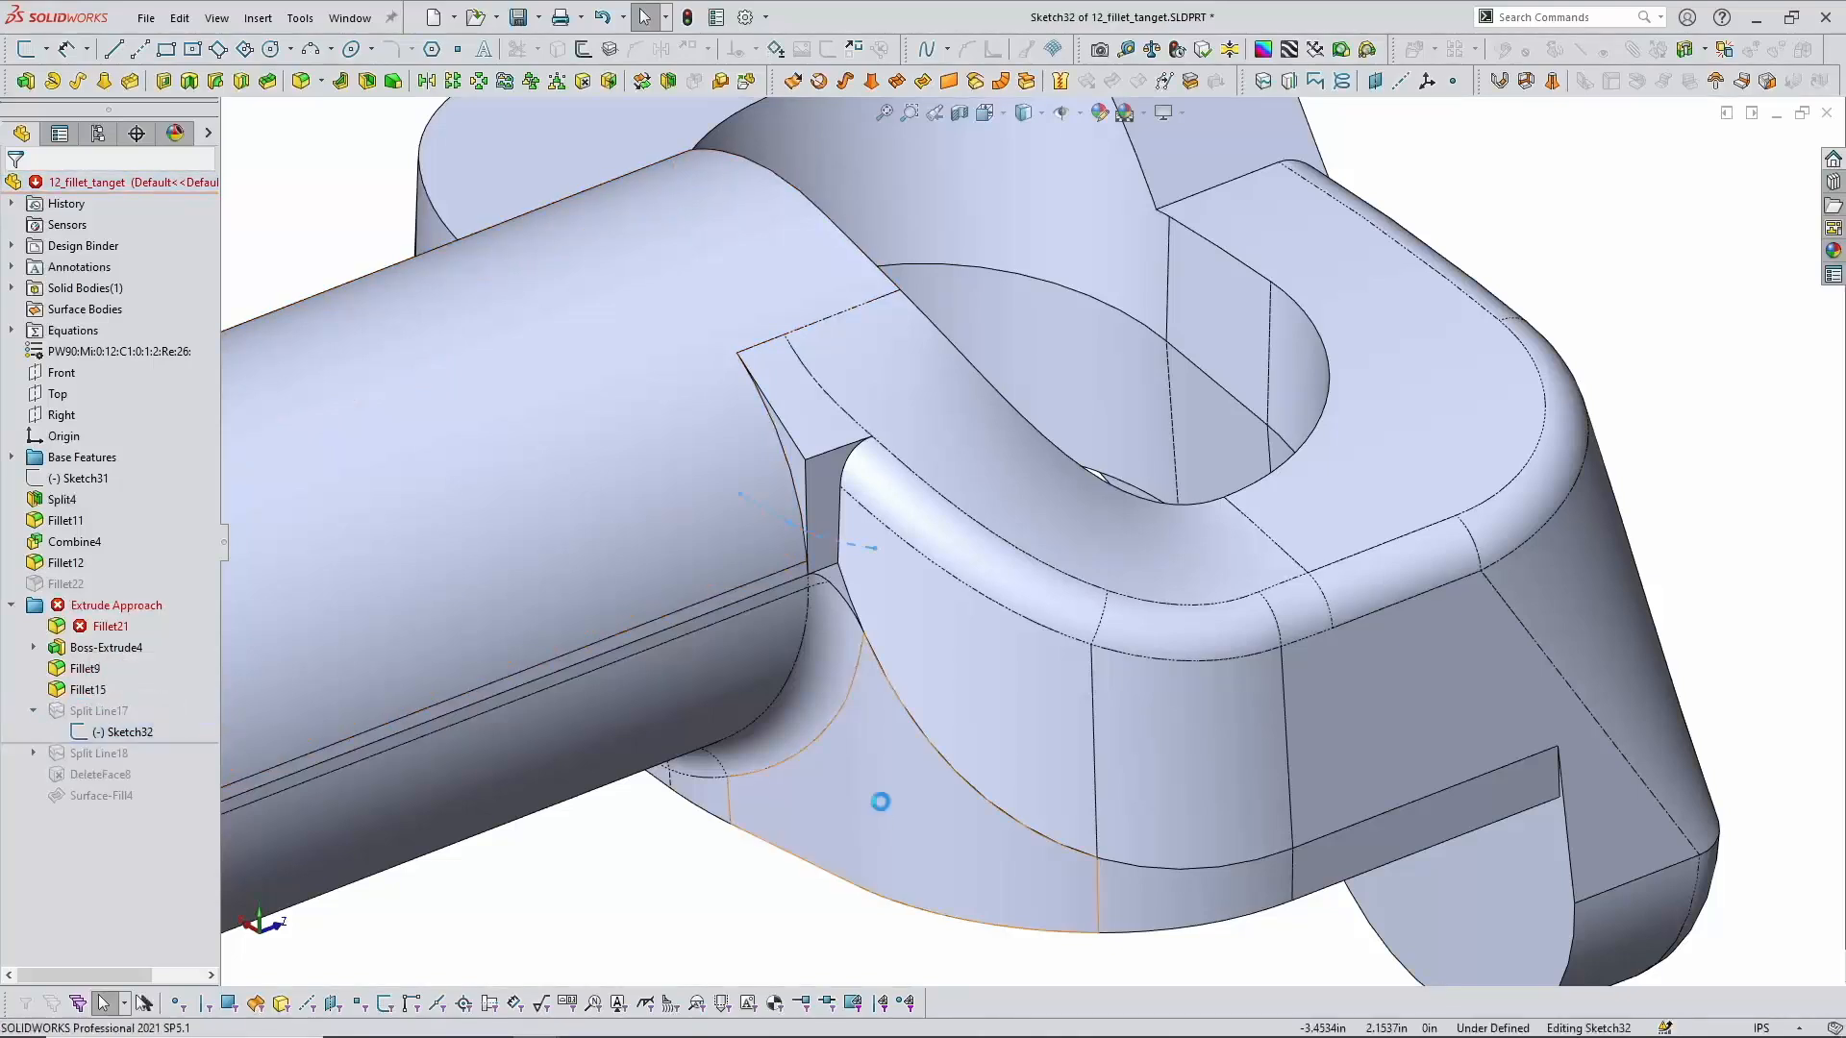
Step: View Sketch32's spline normal to its sketch plane, exit discarding changes, and inspect the Split Line17 edge on the extruded face
{"action": "key", "text": "space"}
{"action": "left_click", "coordinate": [1047, 723]}
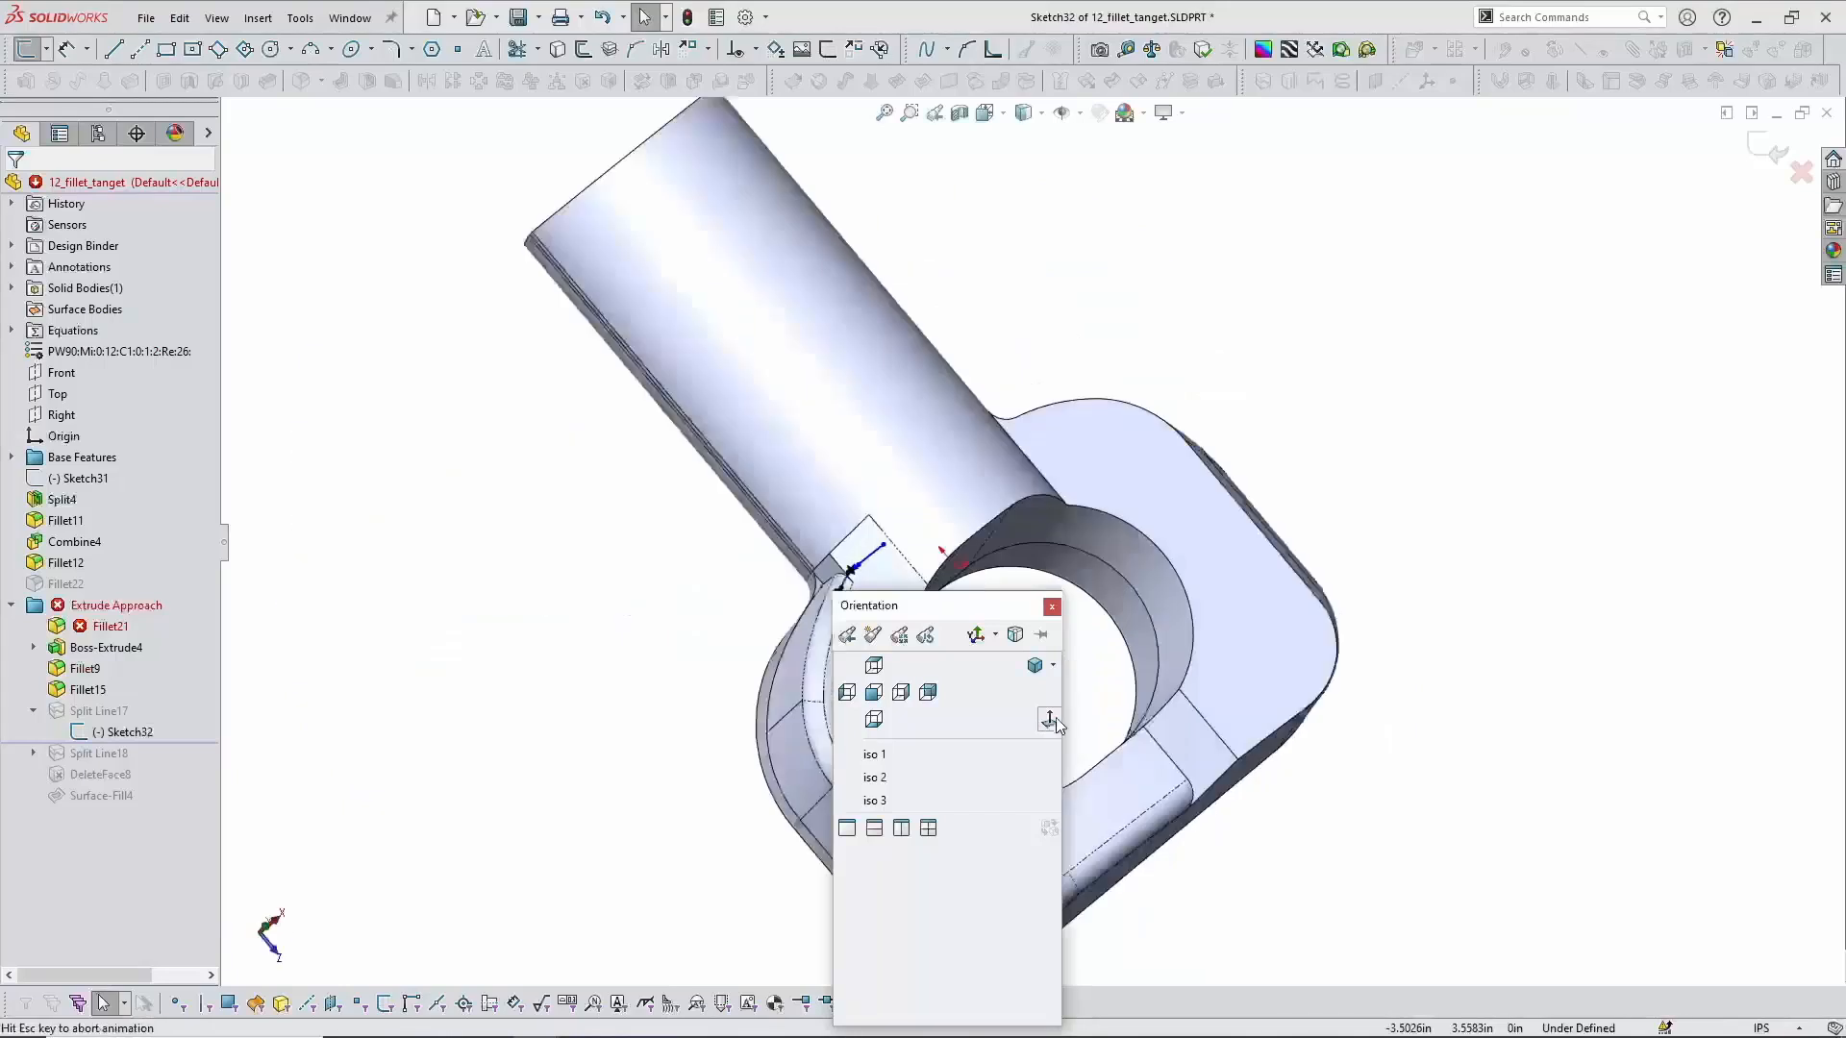
{"action": "scroll", "coordinate": [910, 555], "scroll_direction": "down", "scroll_amount": 5}
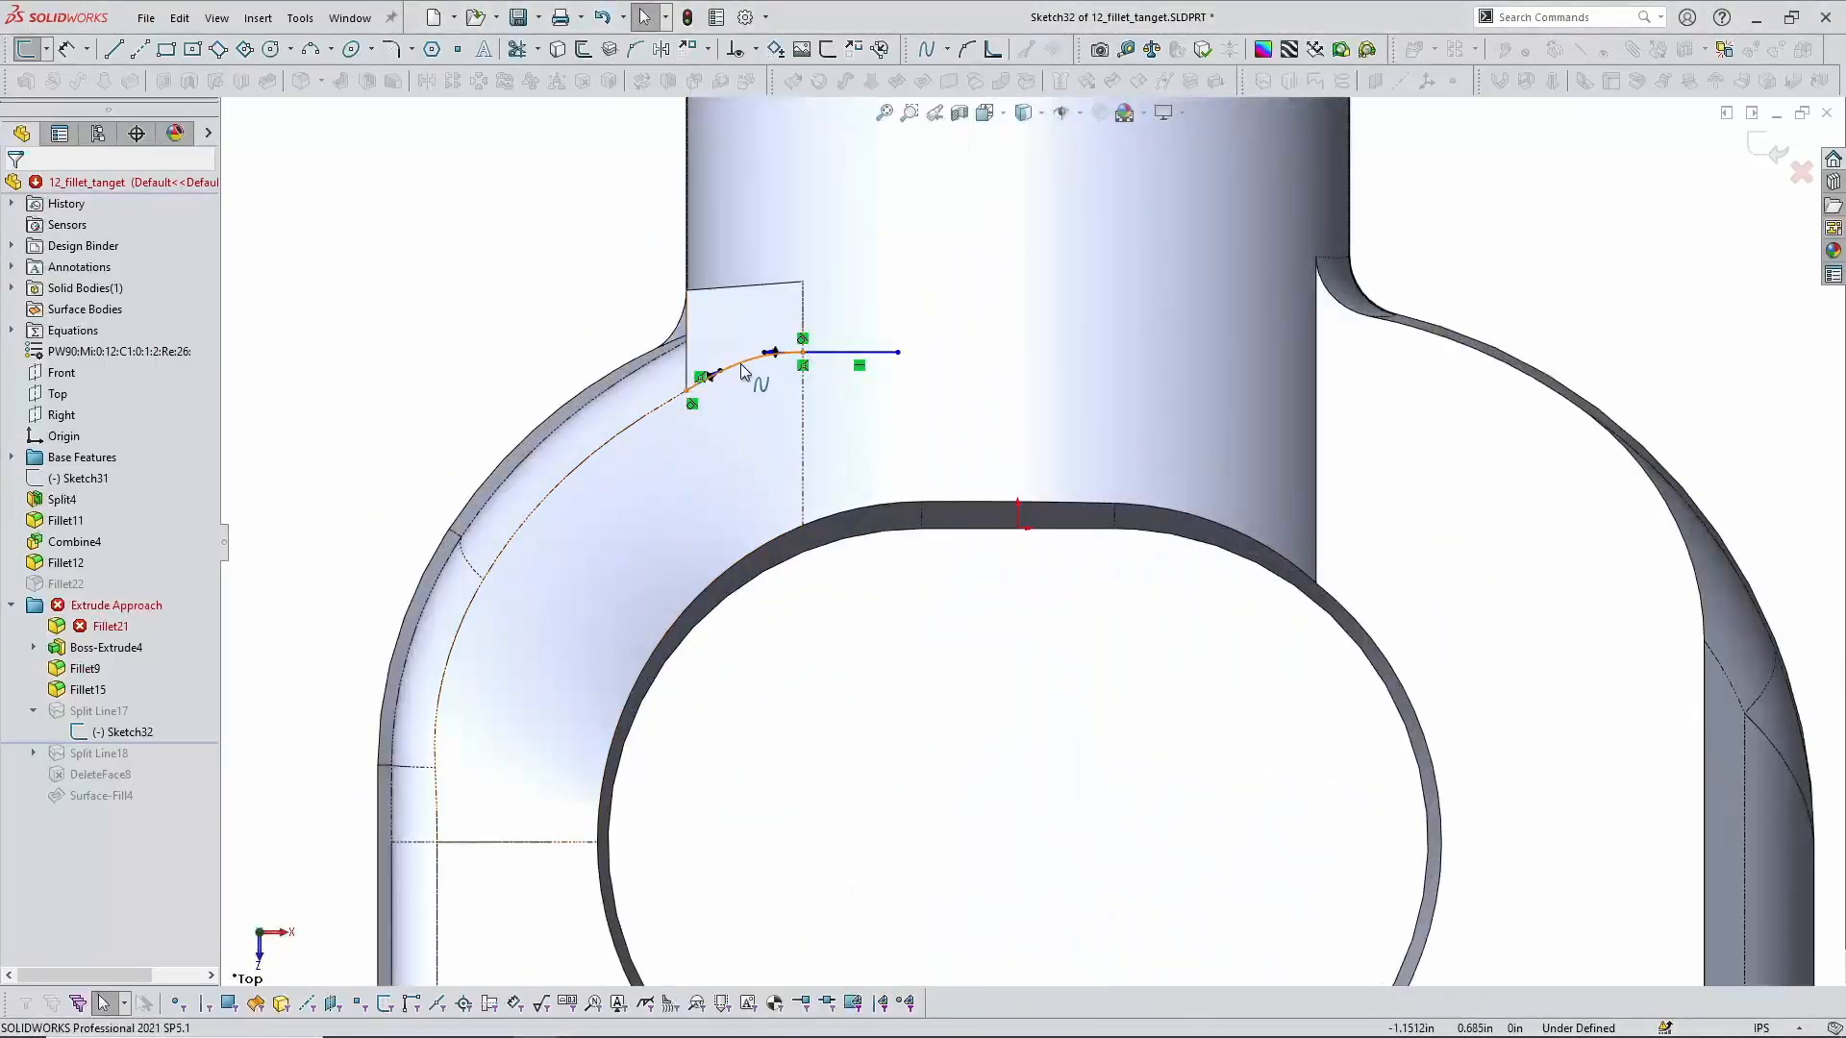
{"action": "left_click", "coordinate": [1800, 173]}
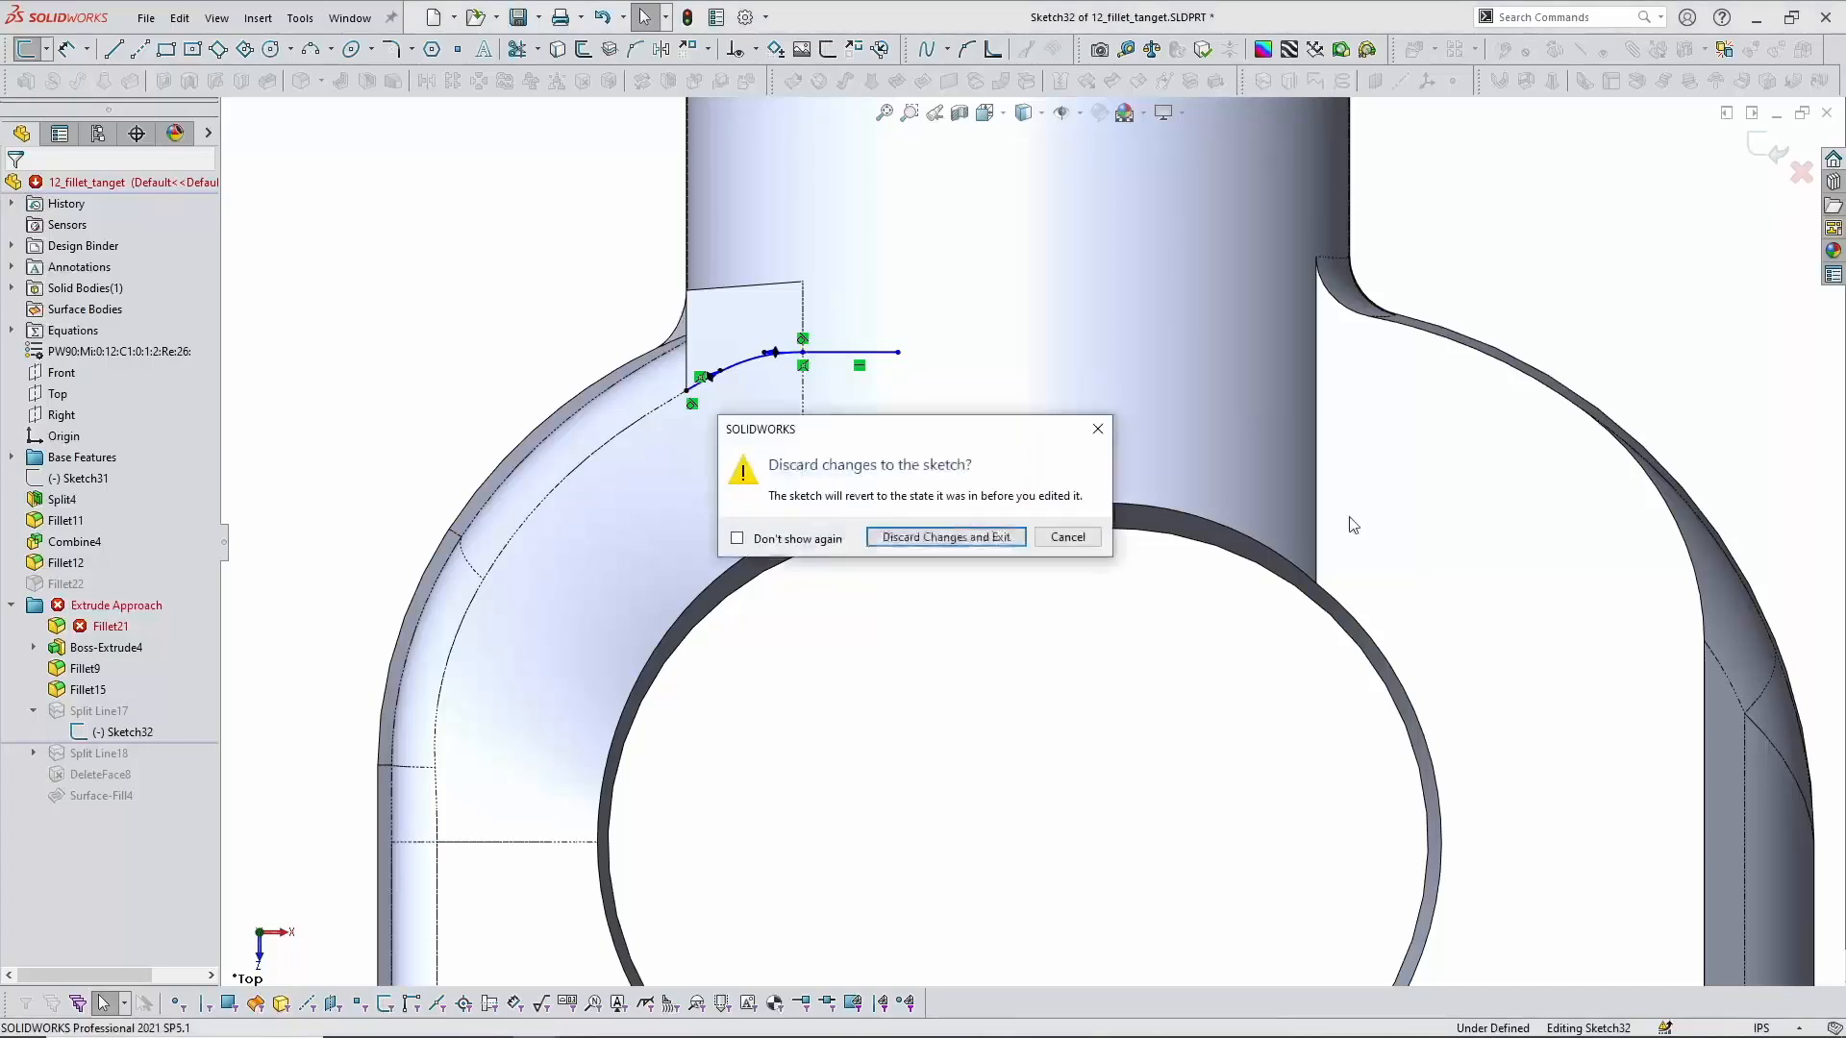
{"action": "left_click", "coordinate": [931, 537]}
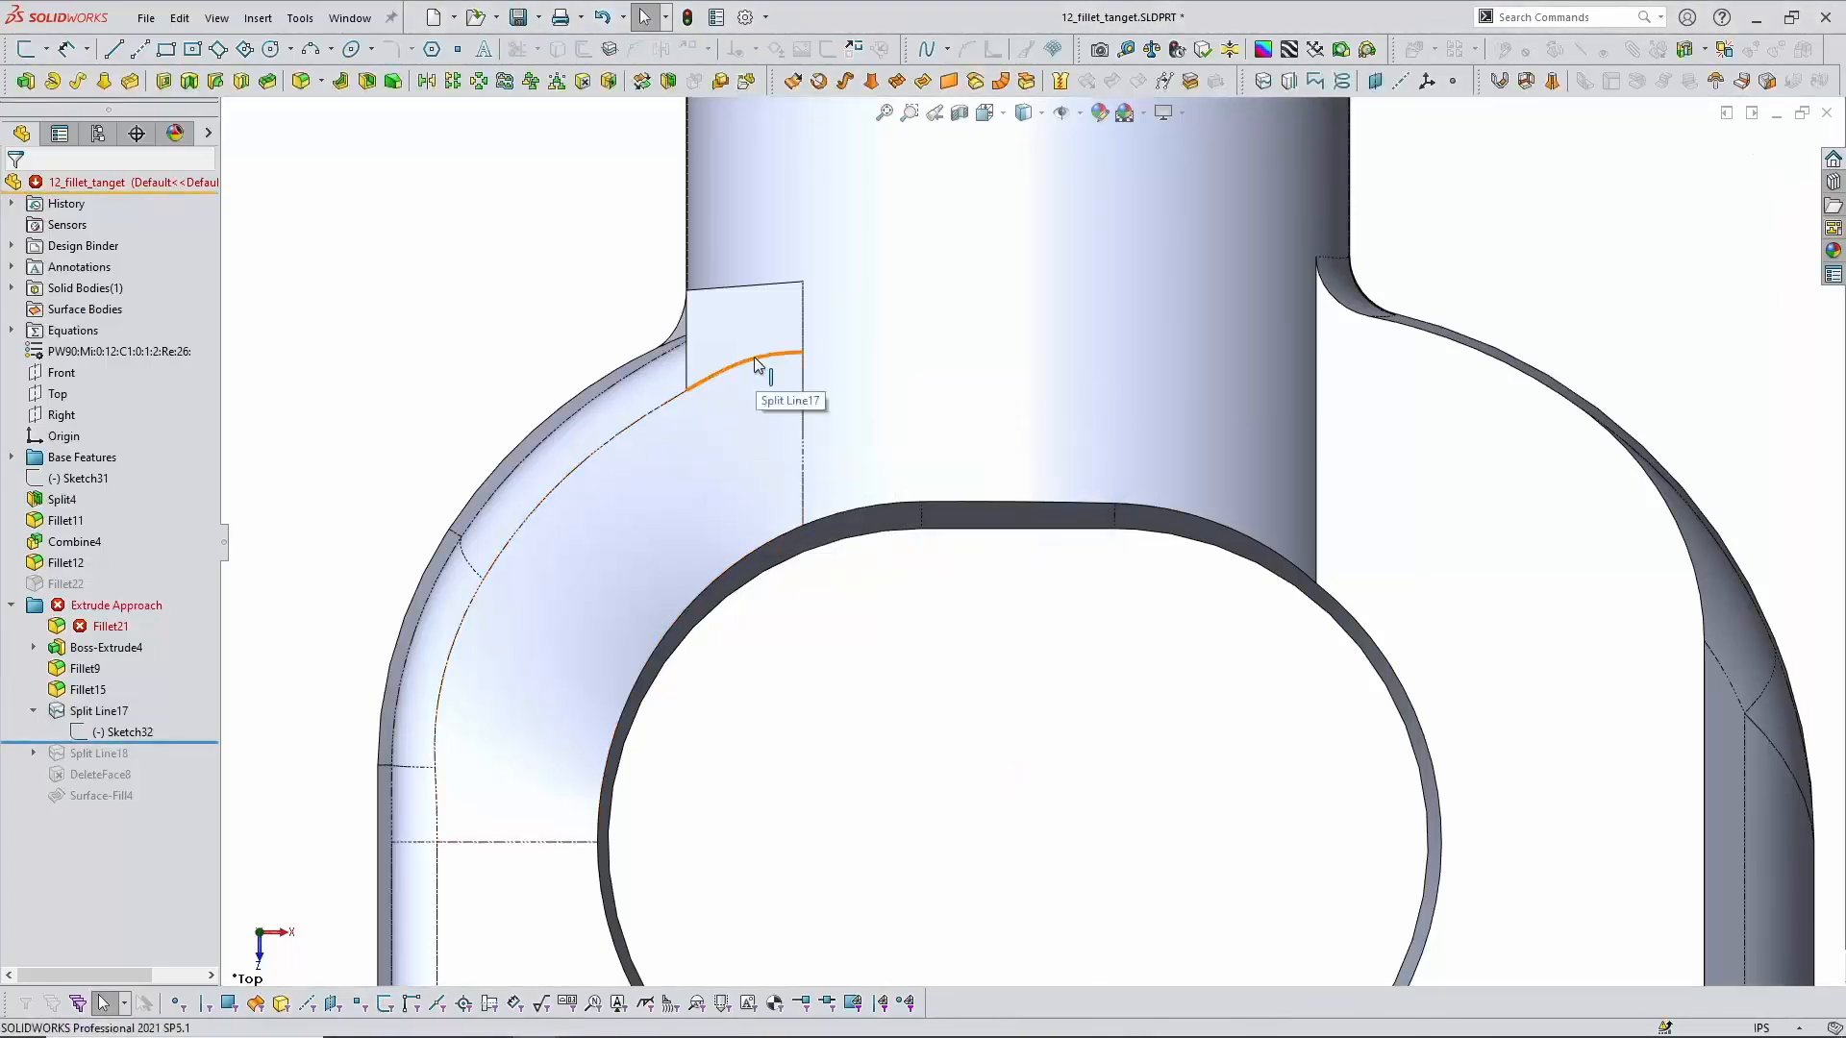
{"action": "left_click", "coordinate": [755, 370]}
{"action": "middle_click_drag", "start_coordinate": [753, 389], "coordinate": [728, 301]}
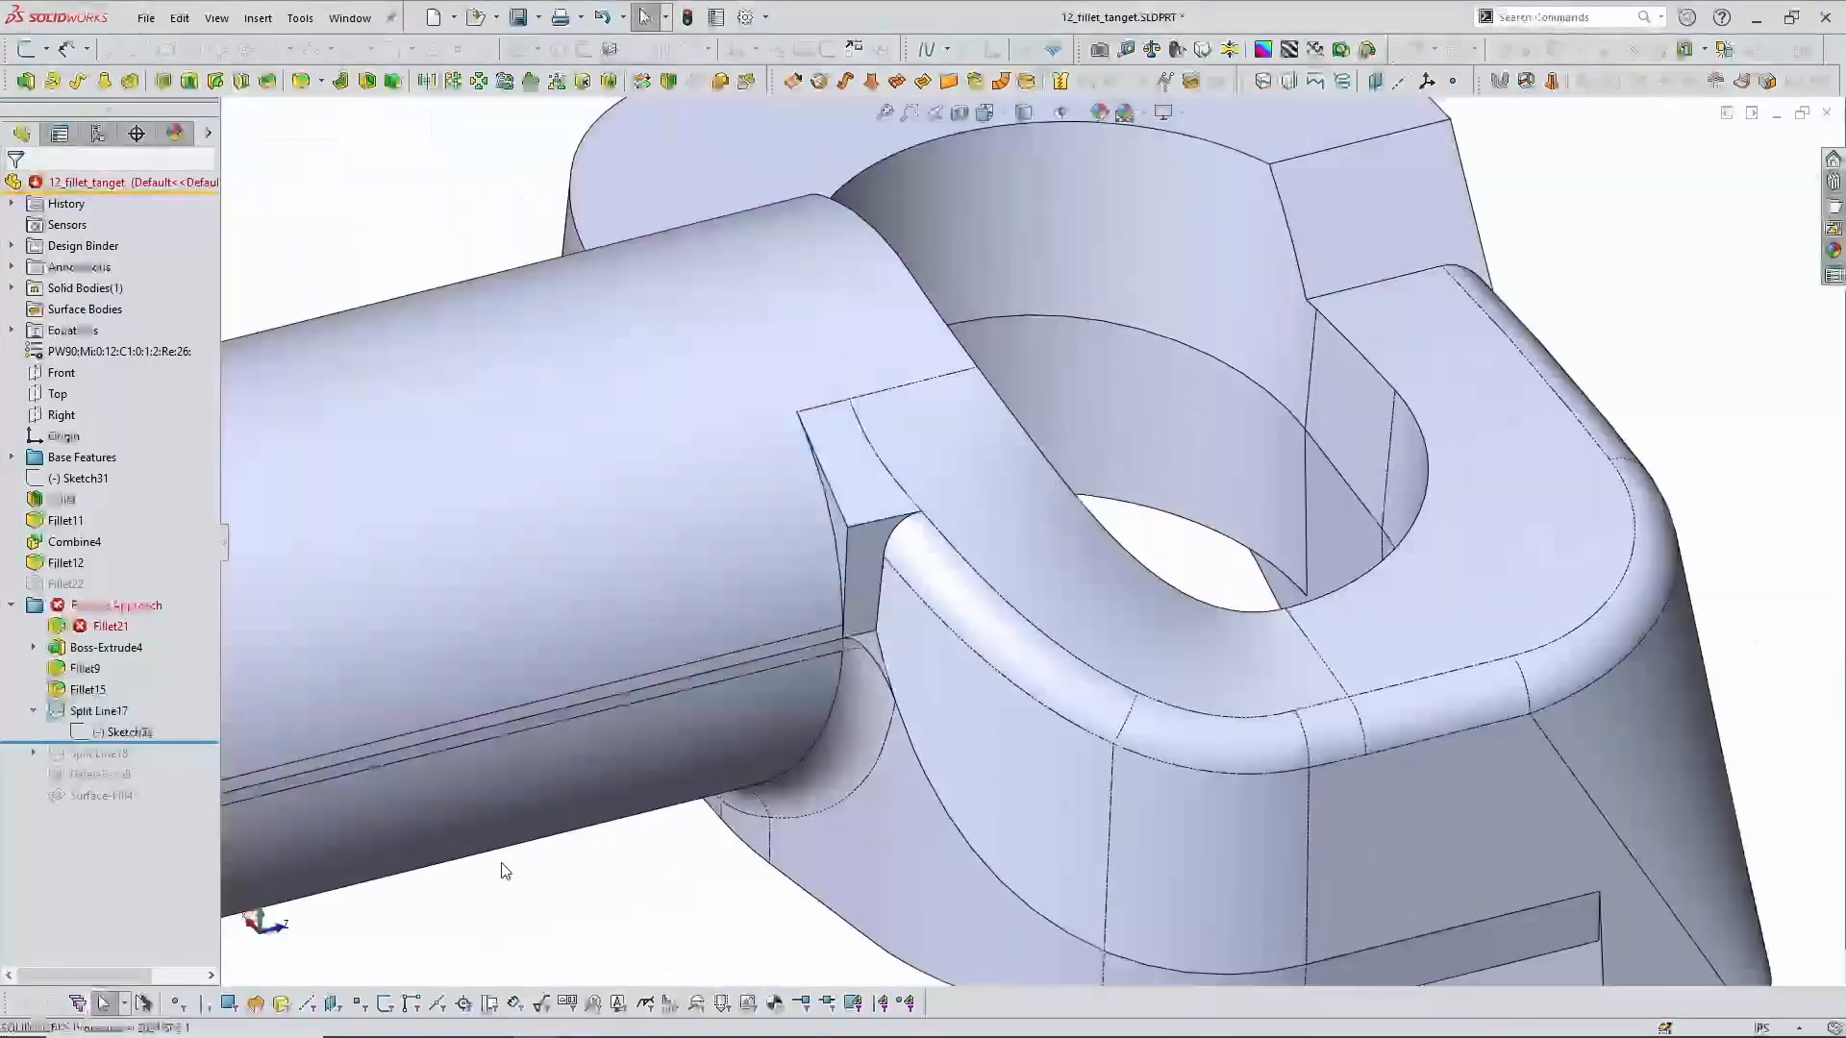
Step: Roll the history forward past Split Line18 and DeleteFace8
{"action": "left_click_drag", "start_coordinate": [158, 743], "coordinate": [149, 764]}
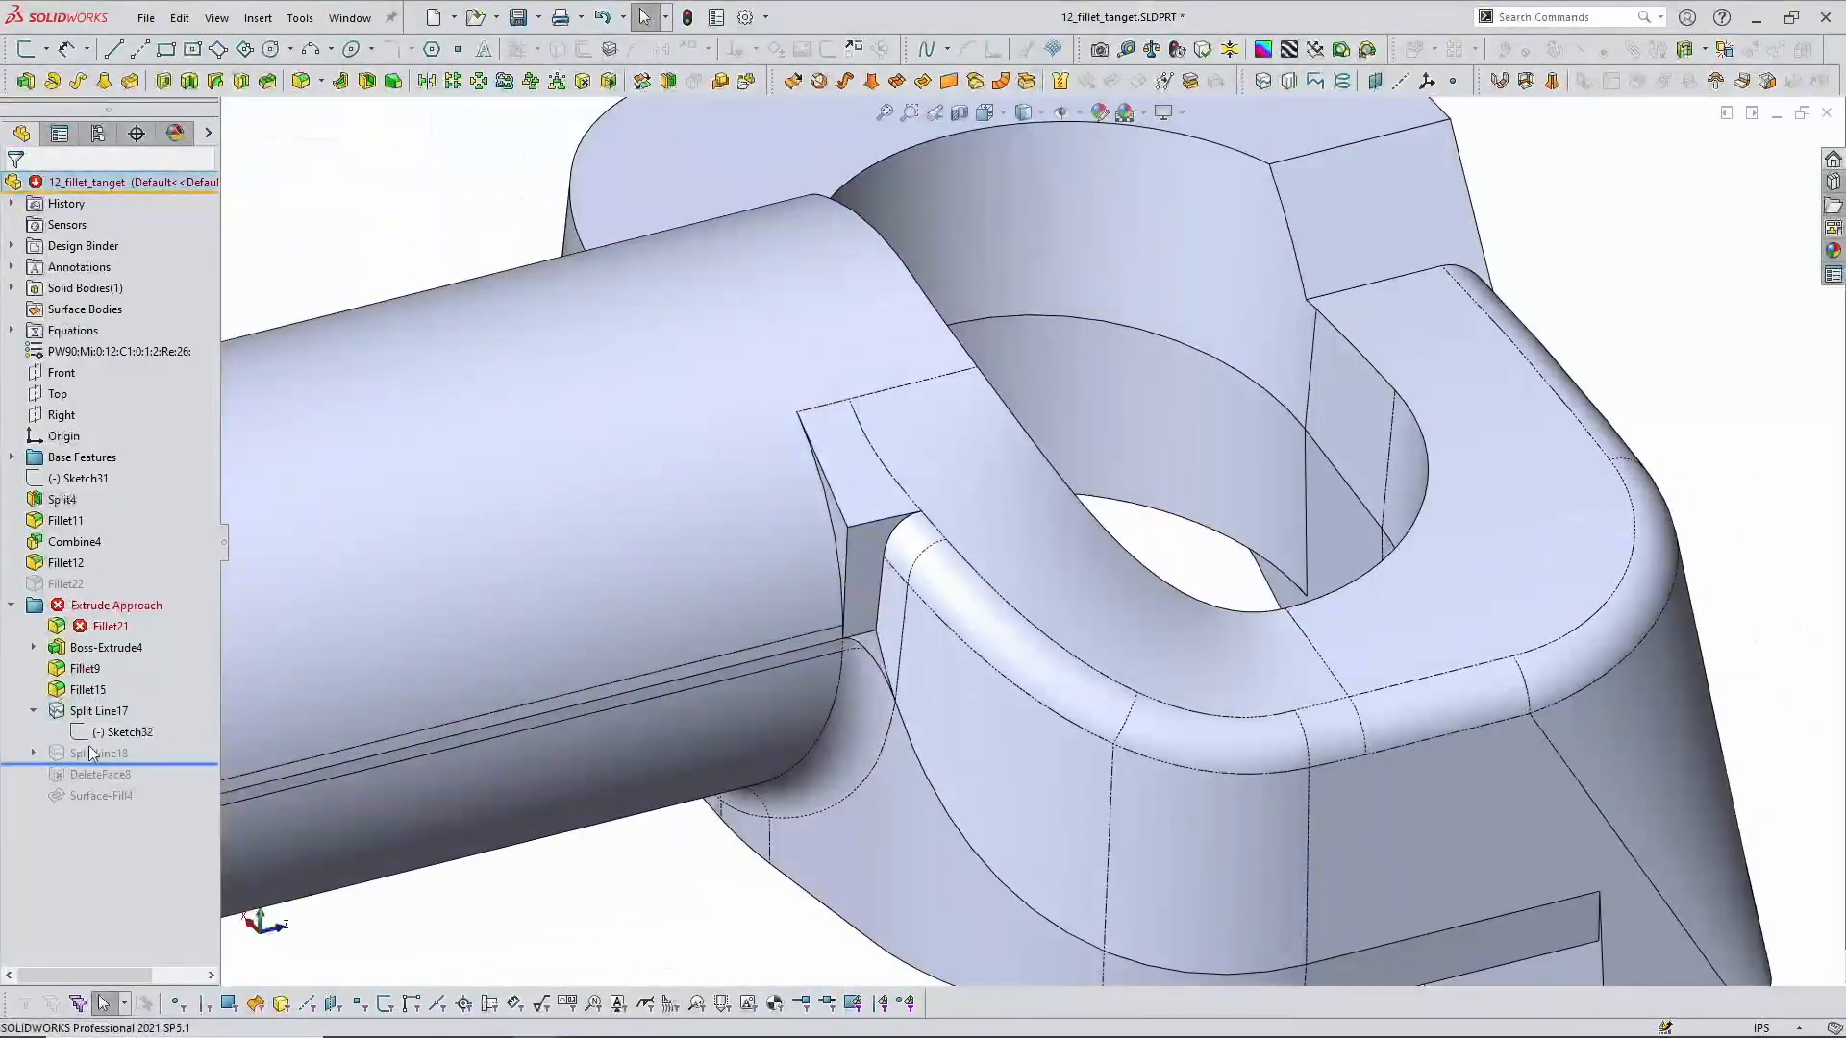
{"action": "middle_click_drag", "start_coordinate": [906, 605], "coordinate": [885, 523]}
{"action": "left_click_drag", "start_coordinate": [169, 764], "coordinate": [181, 783]}
Step: Review the six selected faces and the Delete option of DeleteFace8, and accept the feature as it is
{"action": "left_click", "coordinate": [106, 775]}
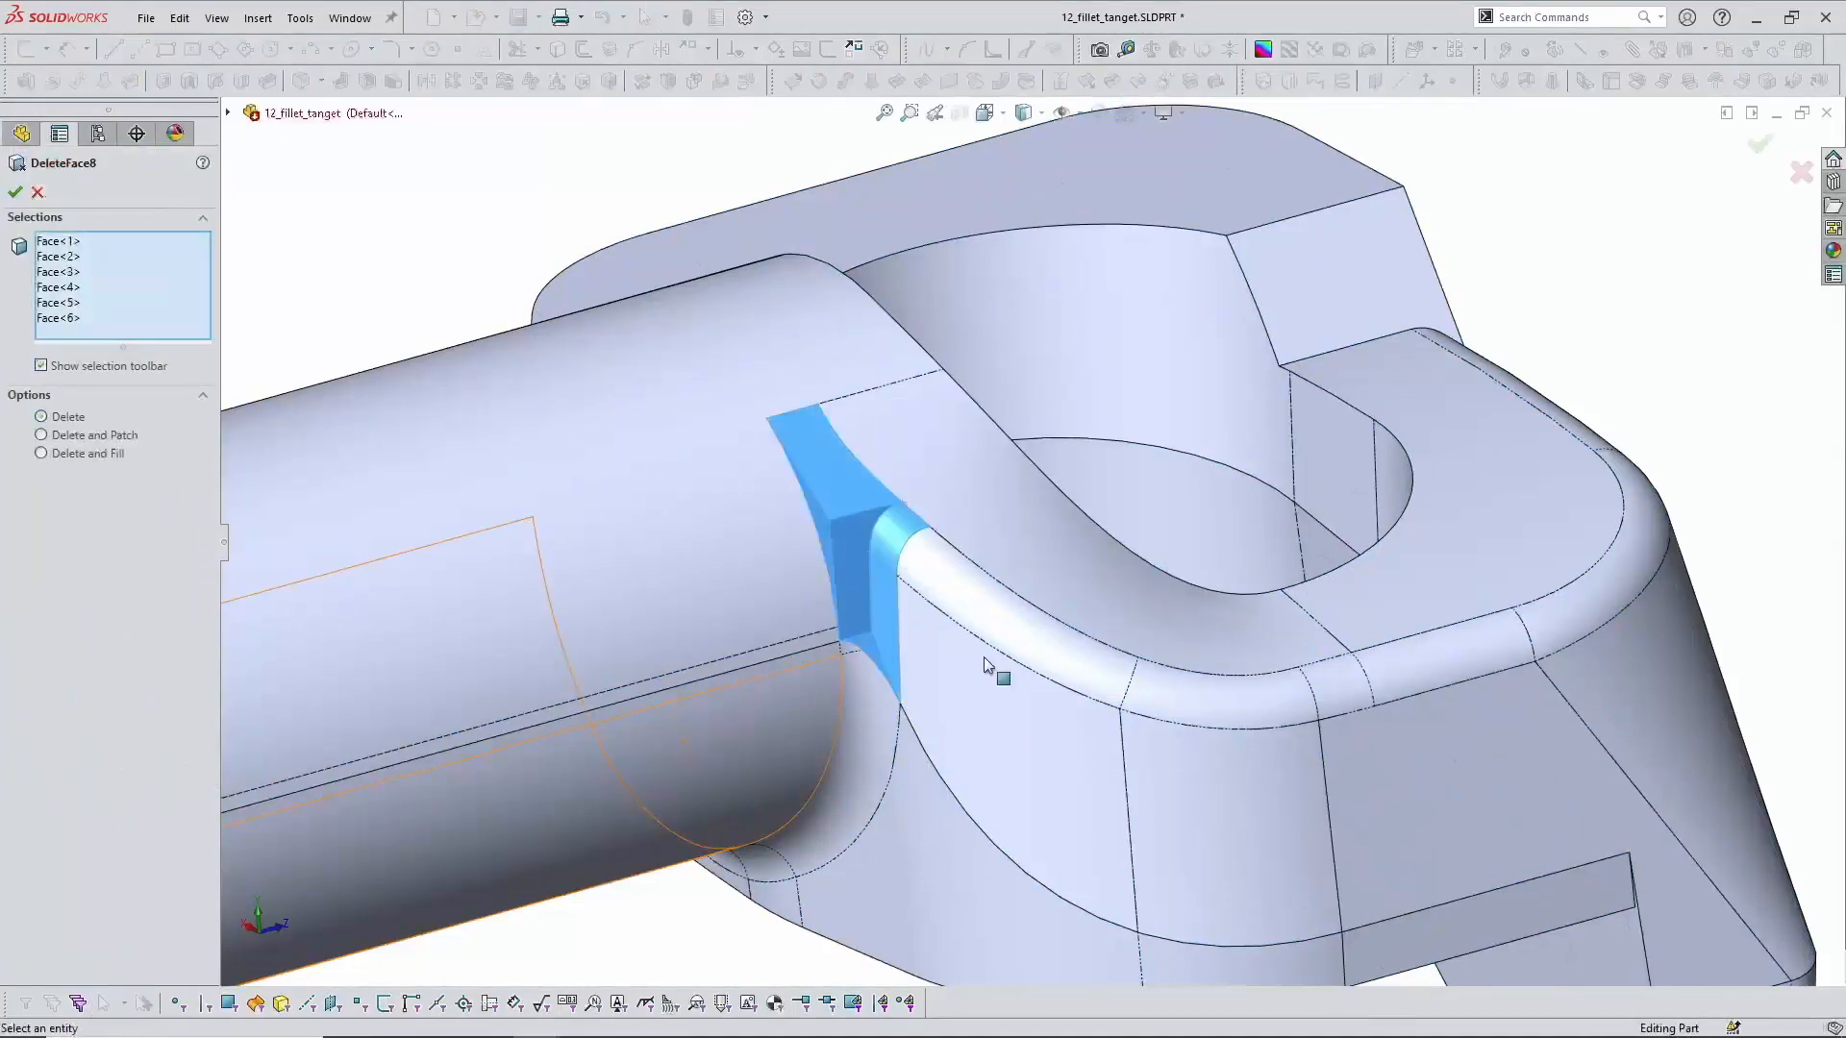
{"action": "middle_click_drag", "start_coordinate": [983, 658], "coordinate": [980, 657]}
{"action": "scroll", "coordinate": [979, 655], "scroll_direction": "down", "scroll_amount": 1}
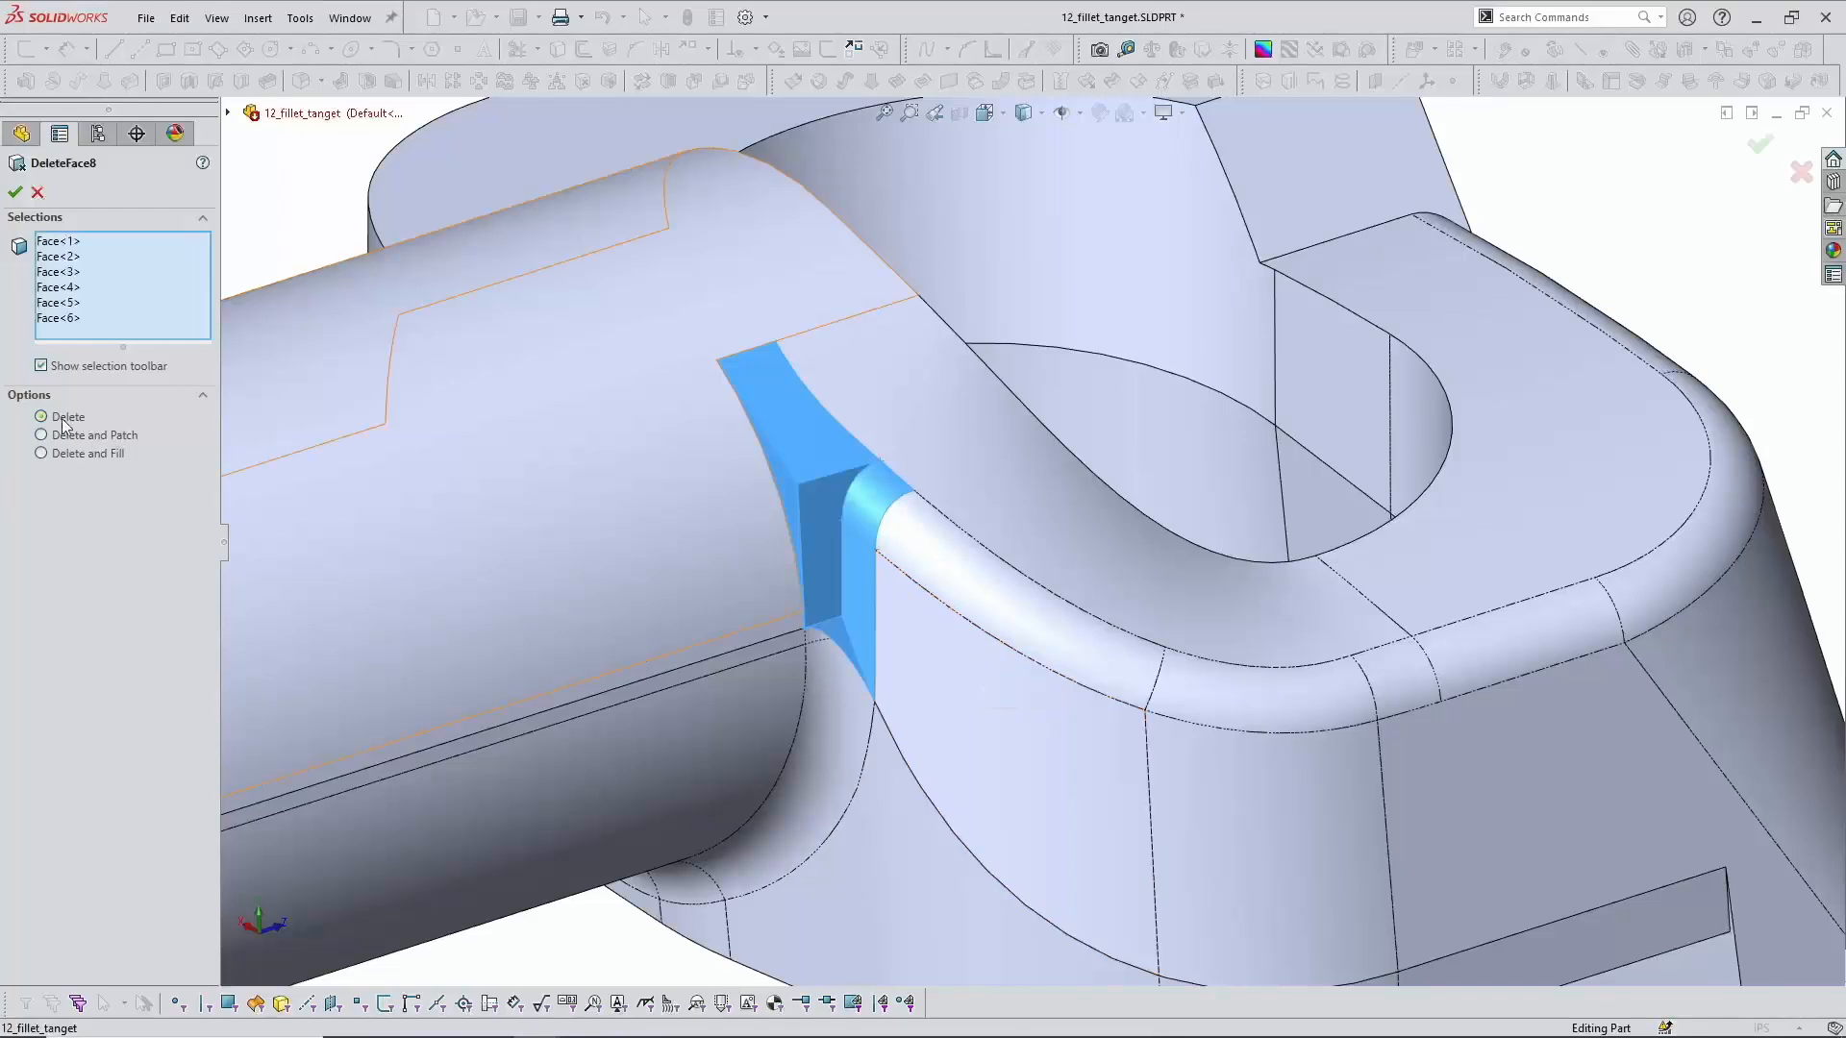
{"action": "left_click", "coordinate": [15, 192]}
{"action": "scroll", "coordinate": [679, 684], "scroll_direction": "up", "scroll_amount": 3}
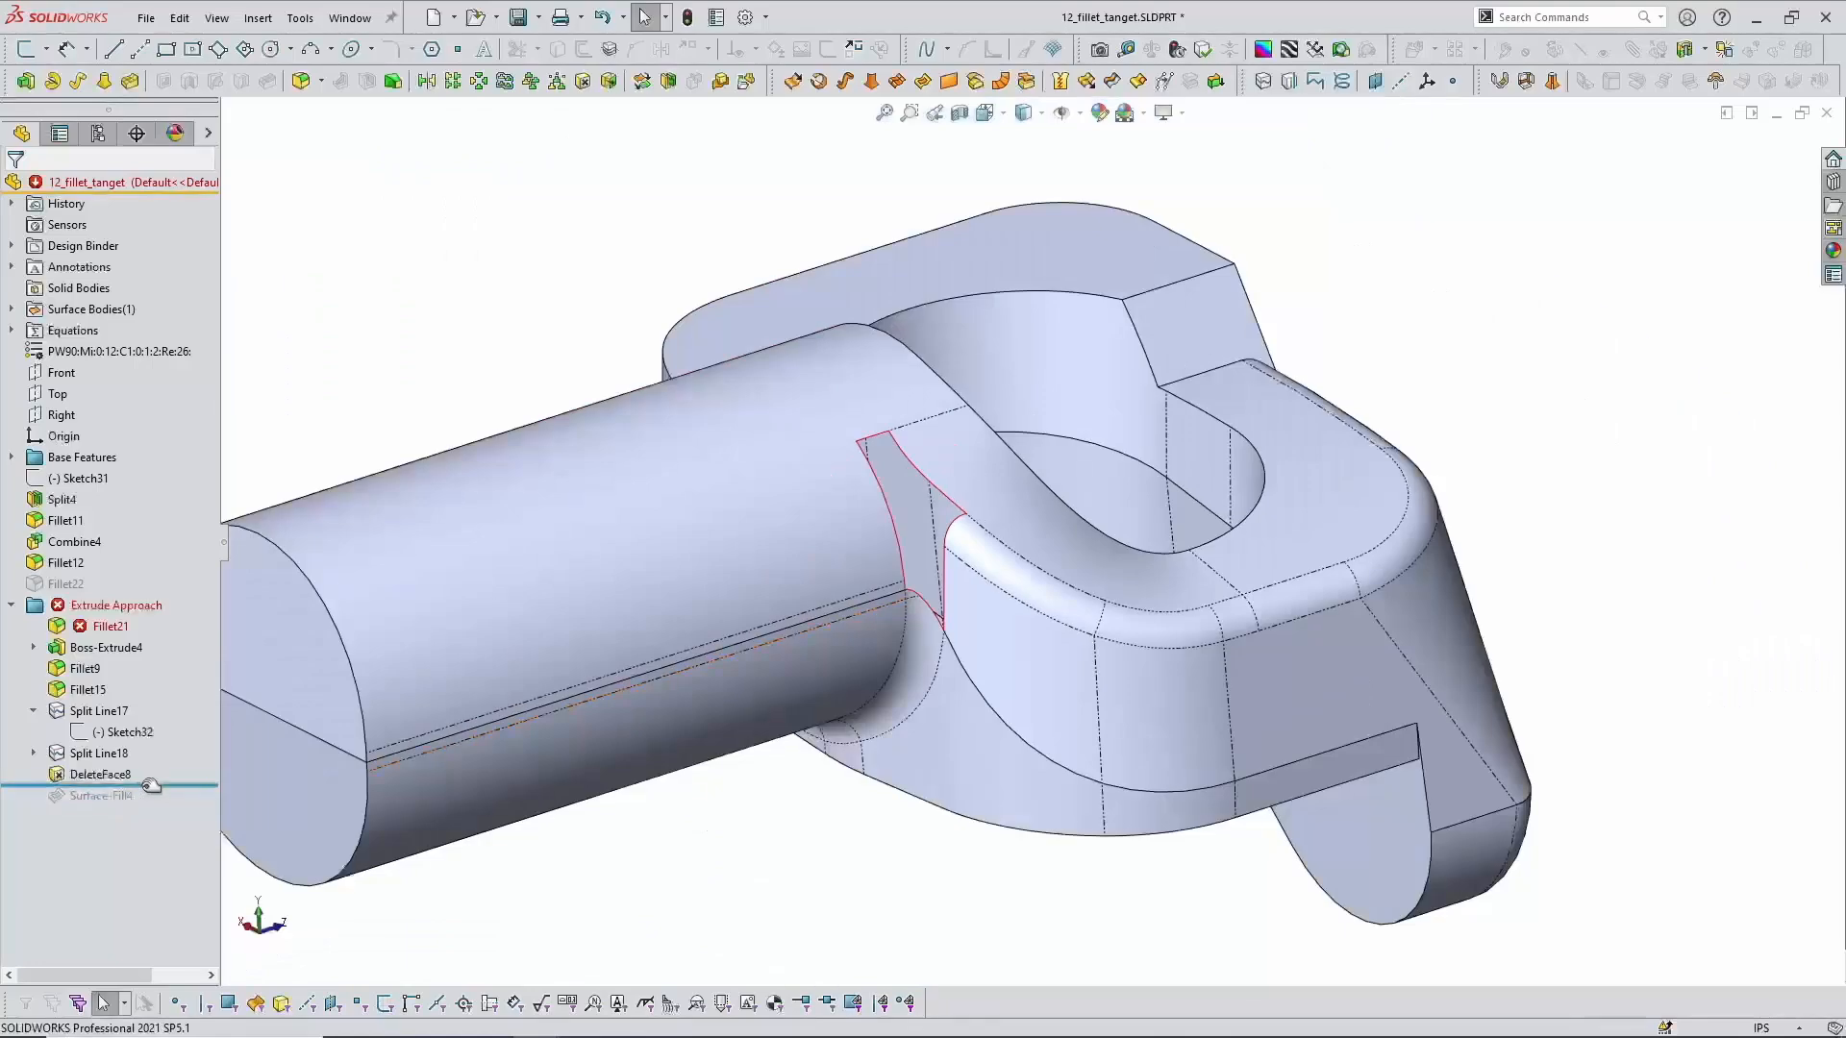
Step: Roll the history forward past Surface-Fill4 and open that feature for editing
{"action": "left_click_drag", "start_coordinate": [150, 784], "coordinate": [142, 798]}
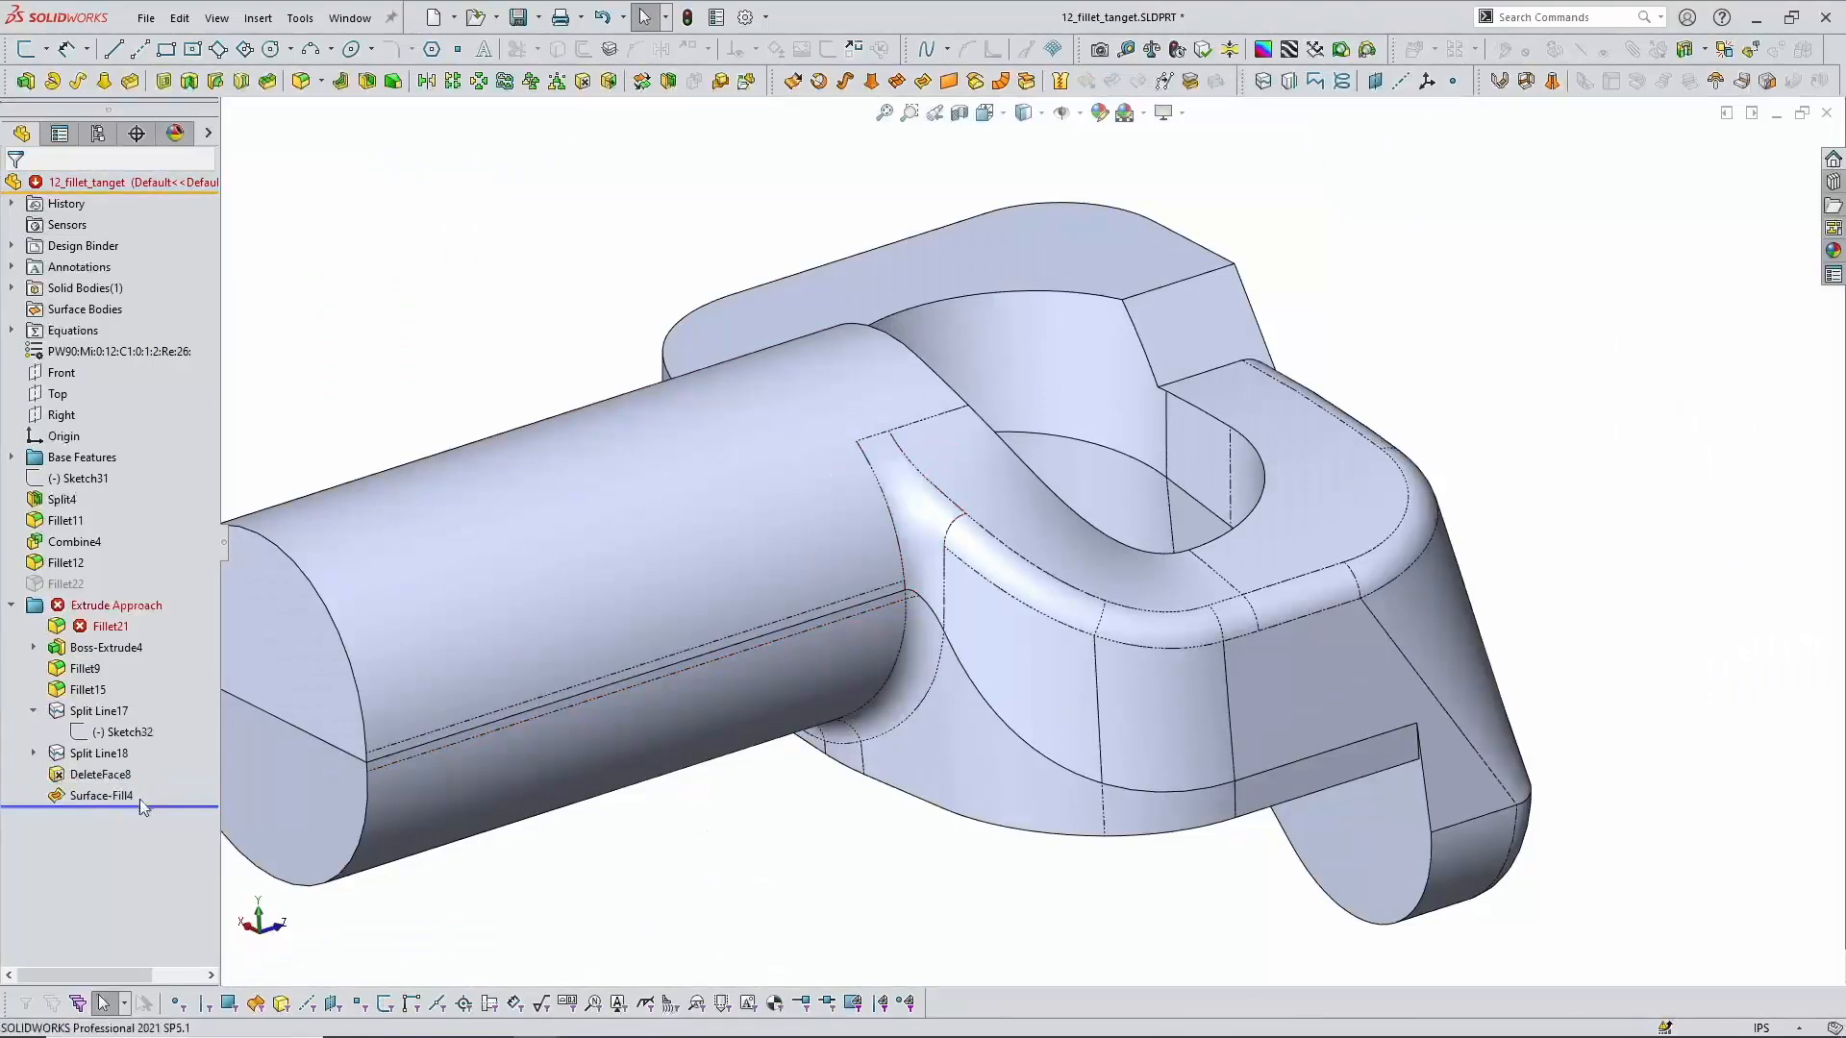
{"action": "left_click", "coordinate": [120, 798]}
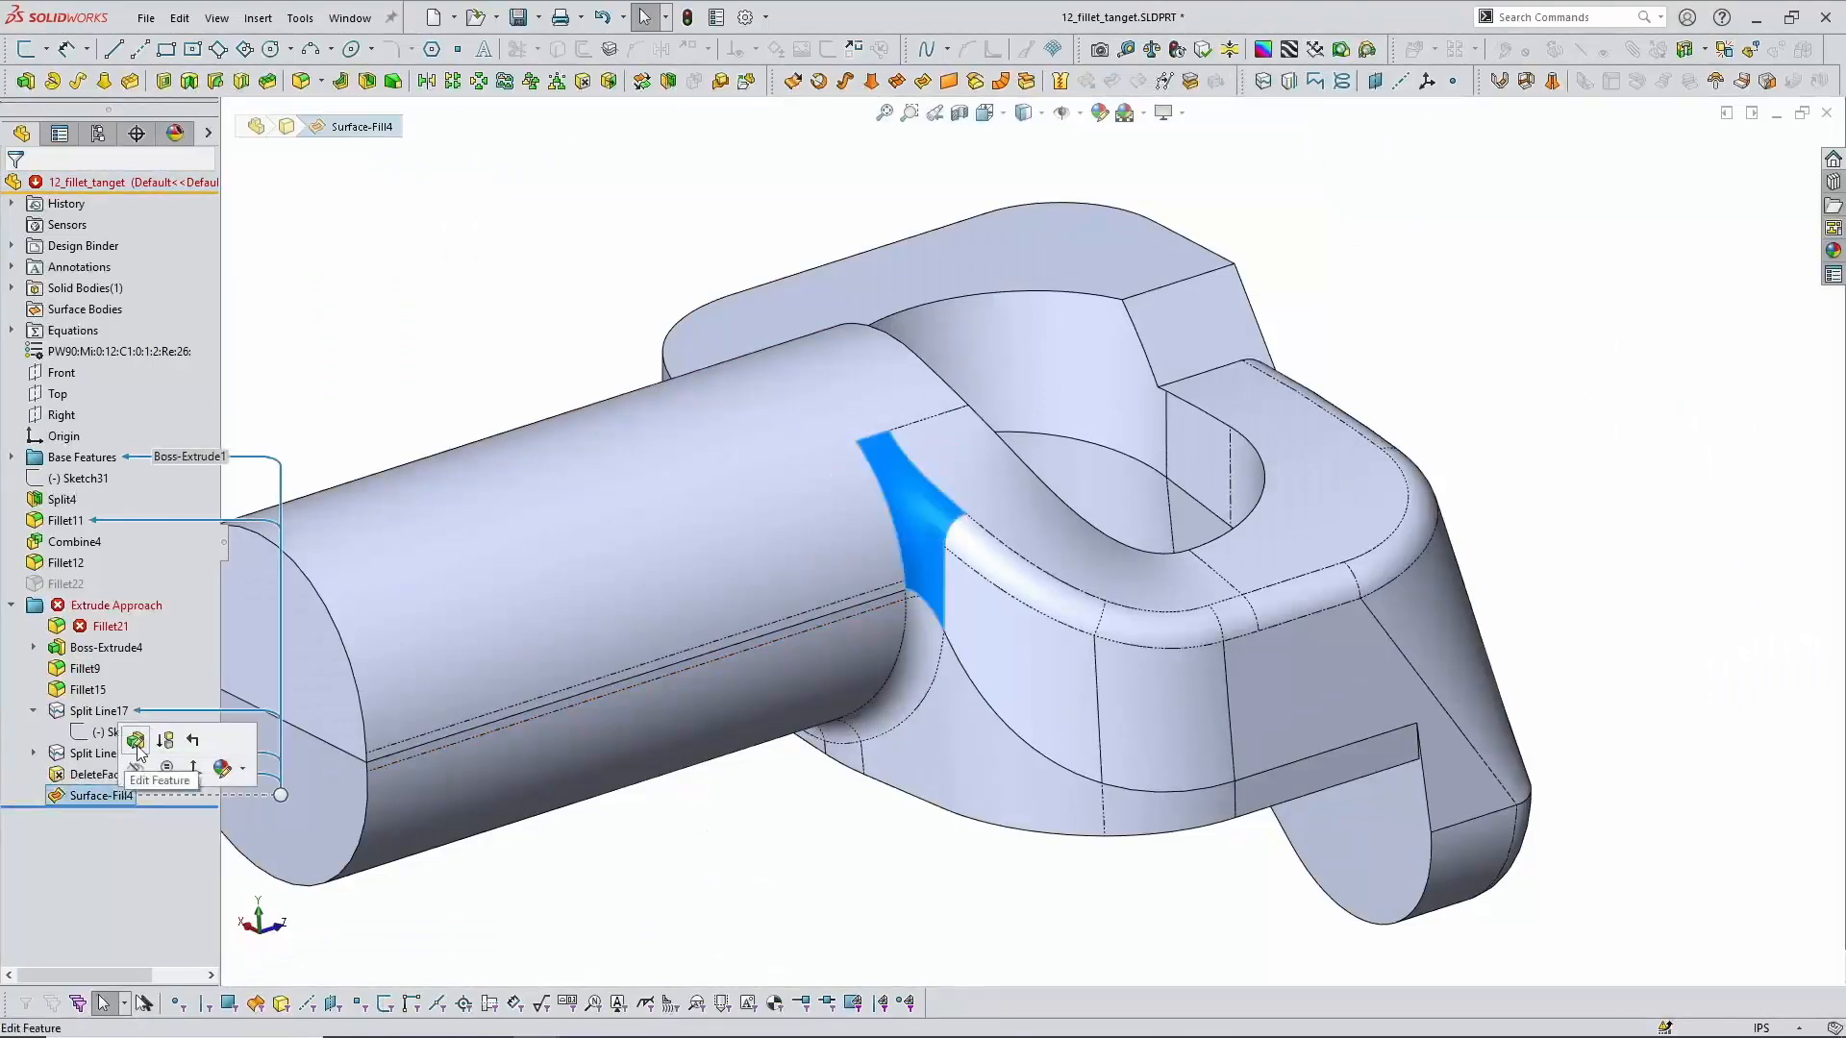
{"action": "left_click", "coordinate": [132, 746]}
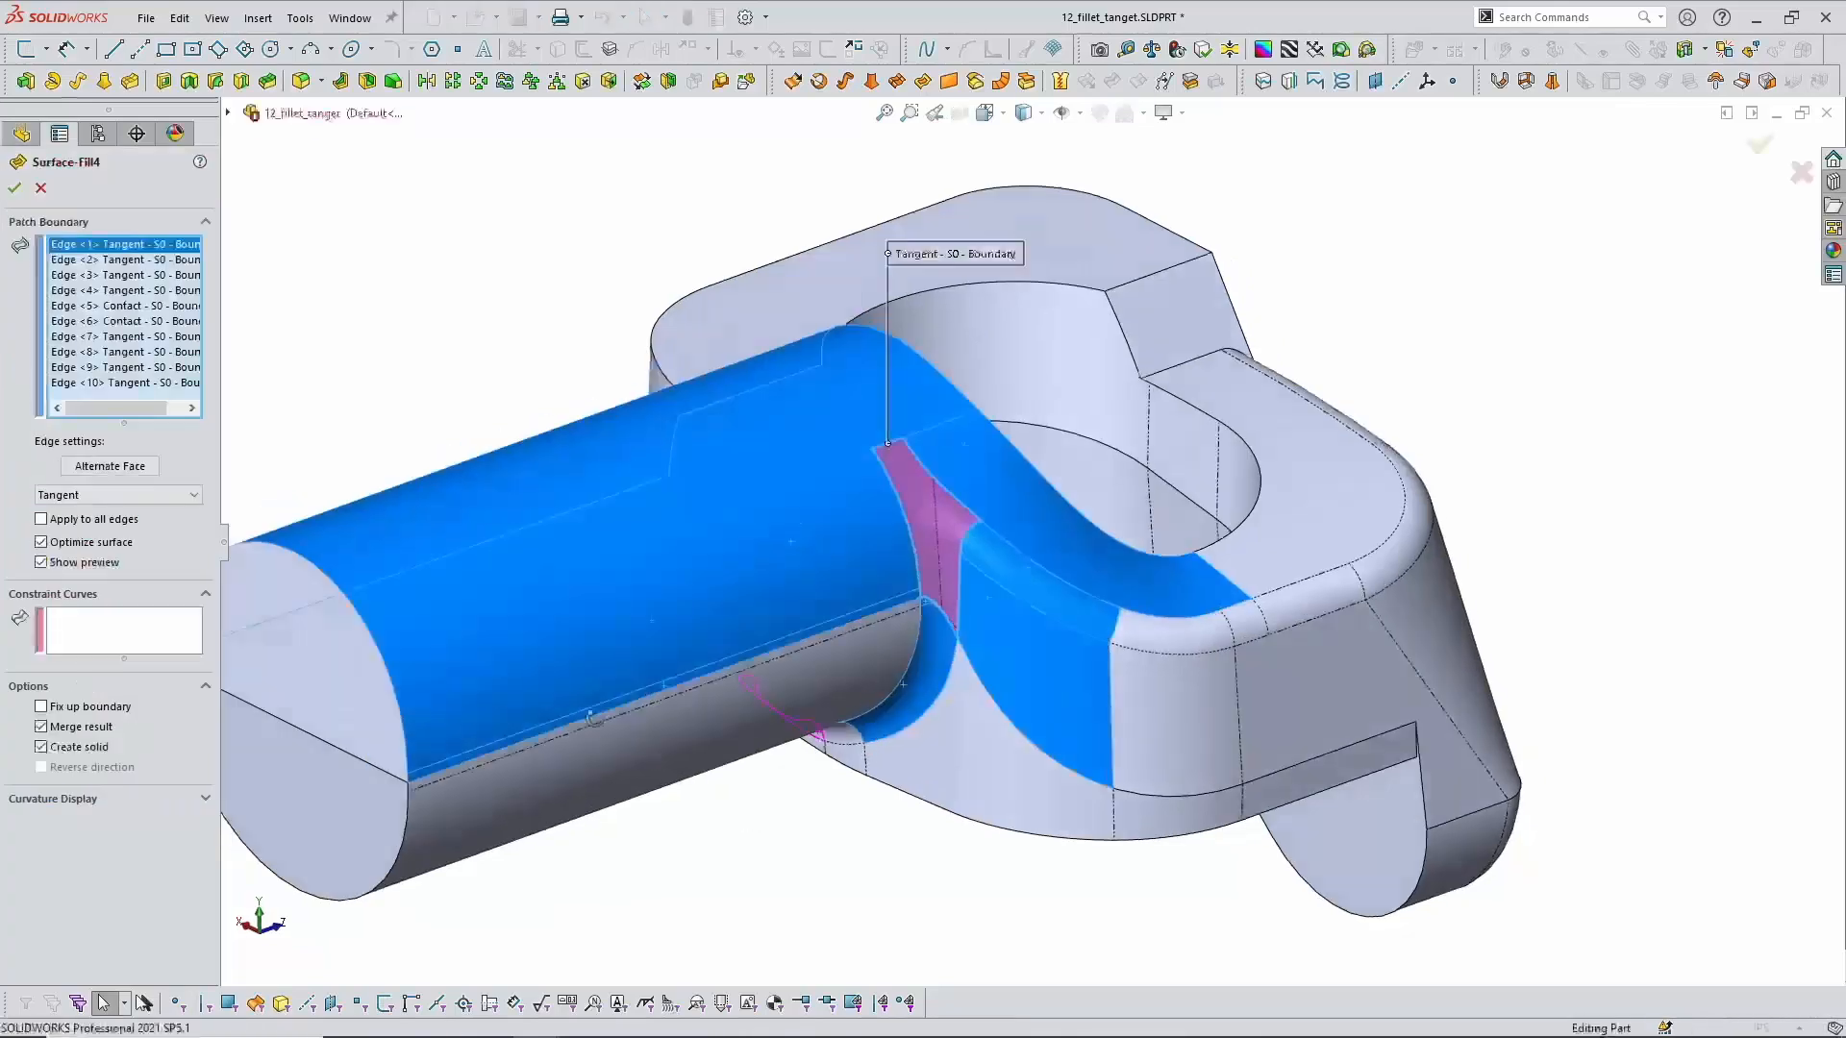
Step: Set Edge 5 and Edge 6 of the Surface-Fill4 patch boundary to Contact and accept the fill
{"action": "right_click", "coordinate": [163, 339]}
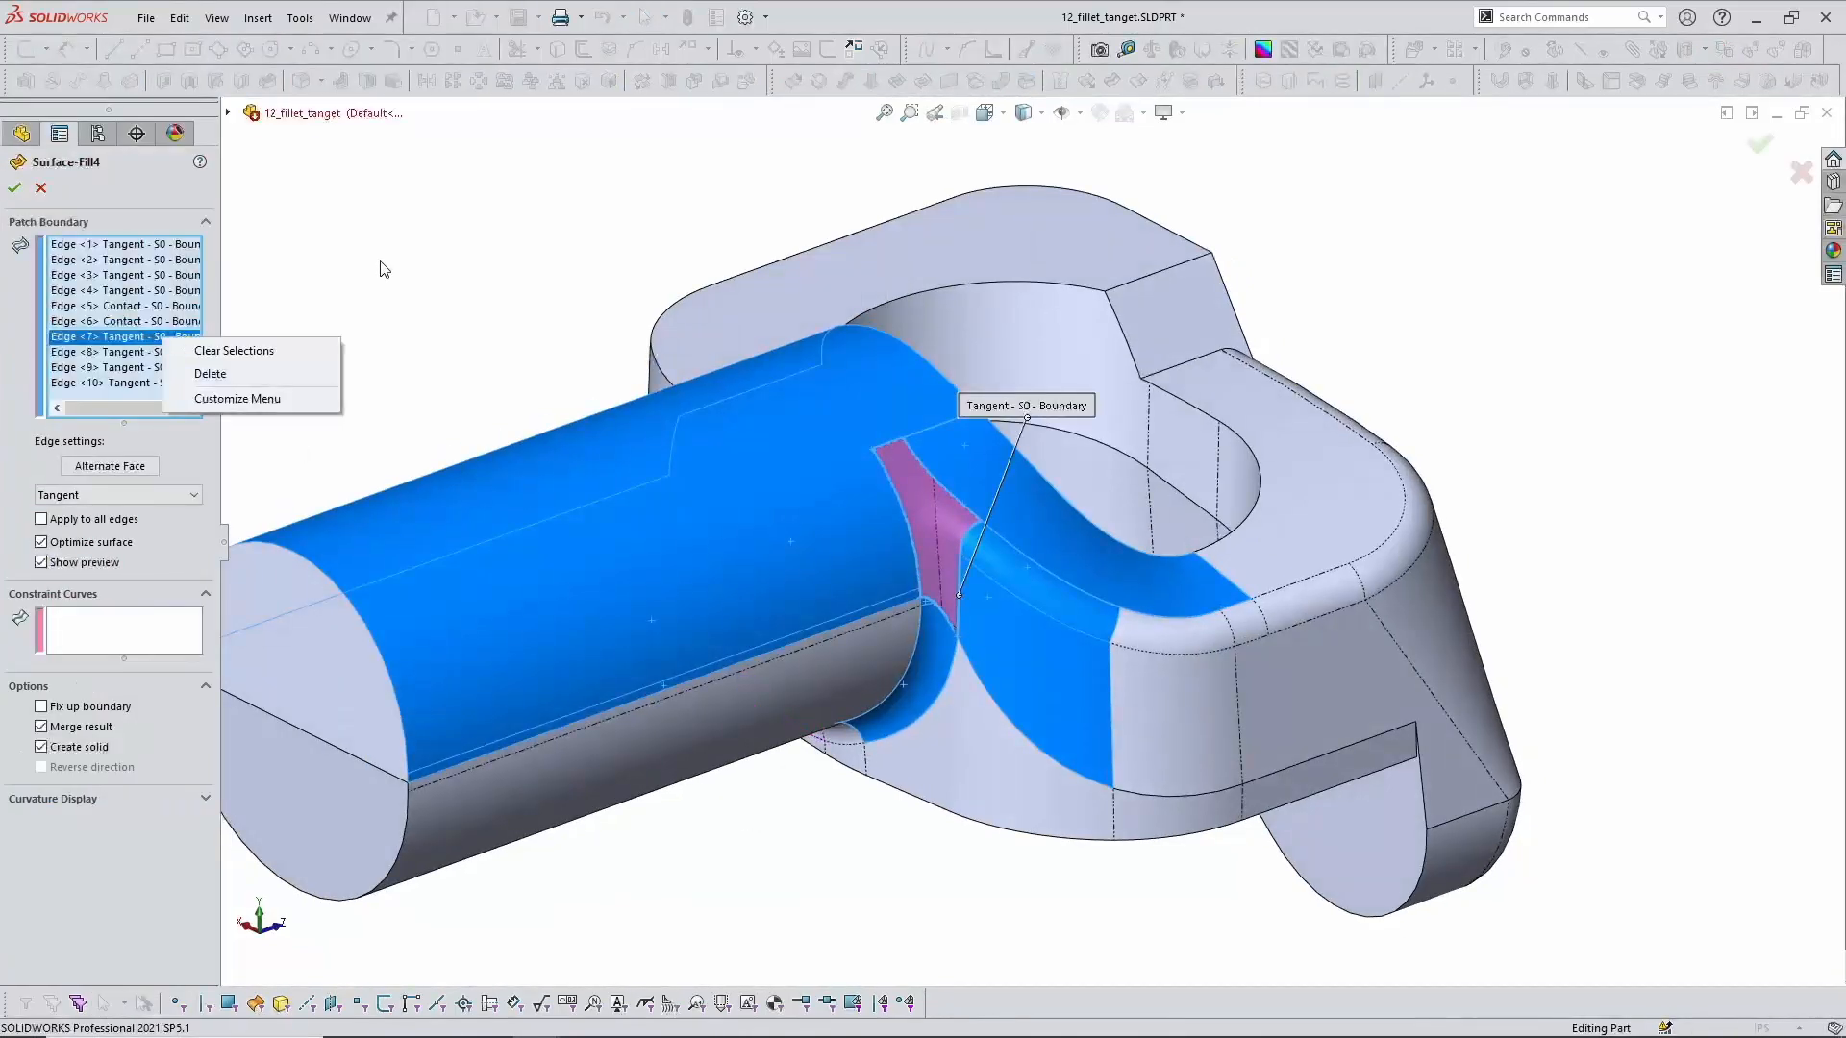
{"action": "left_click", "coordinate": [223, 259]}
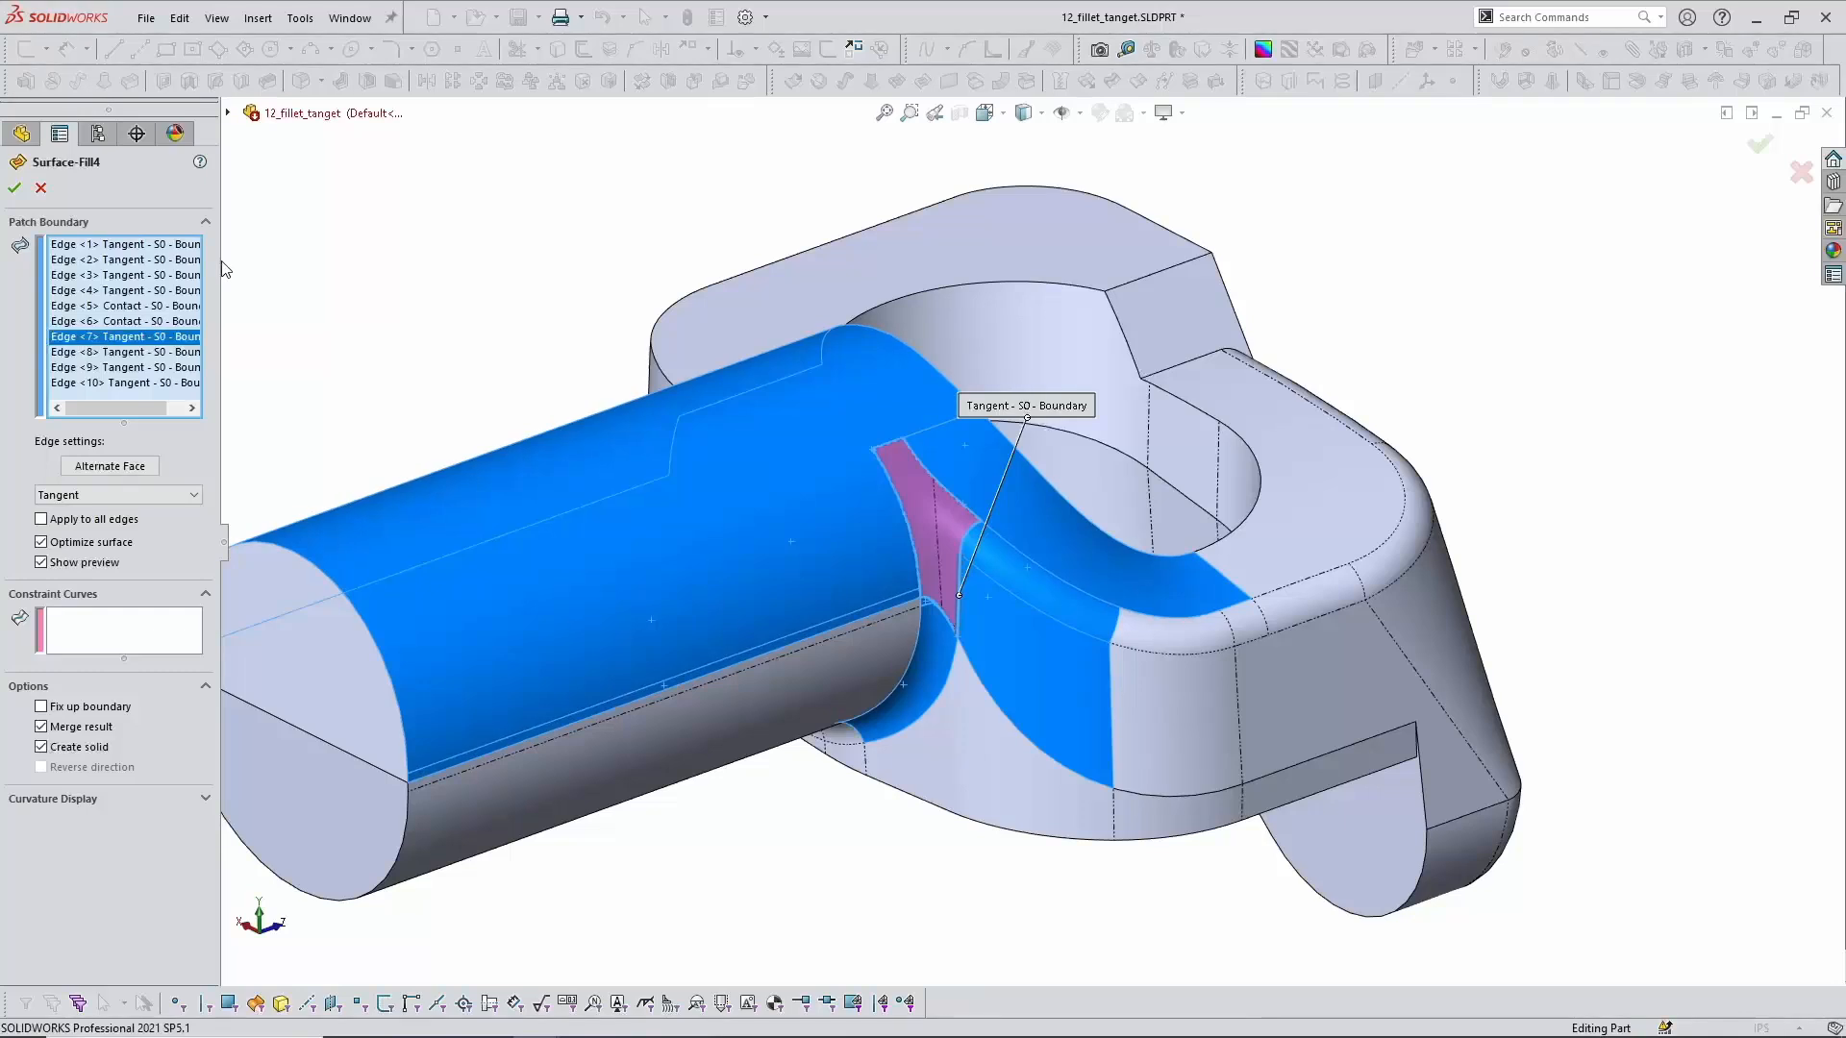
{"action": "left_click", "coordinate": [169, 306]}
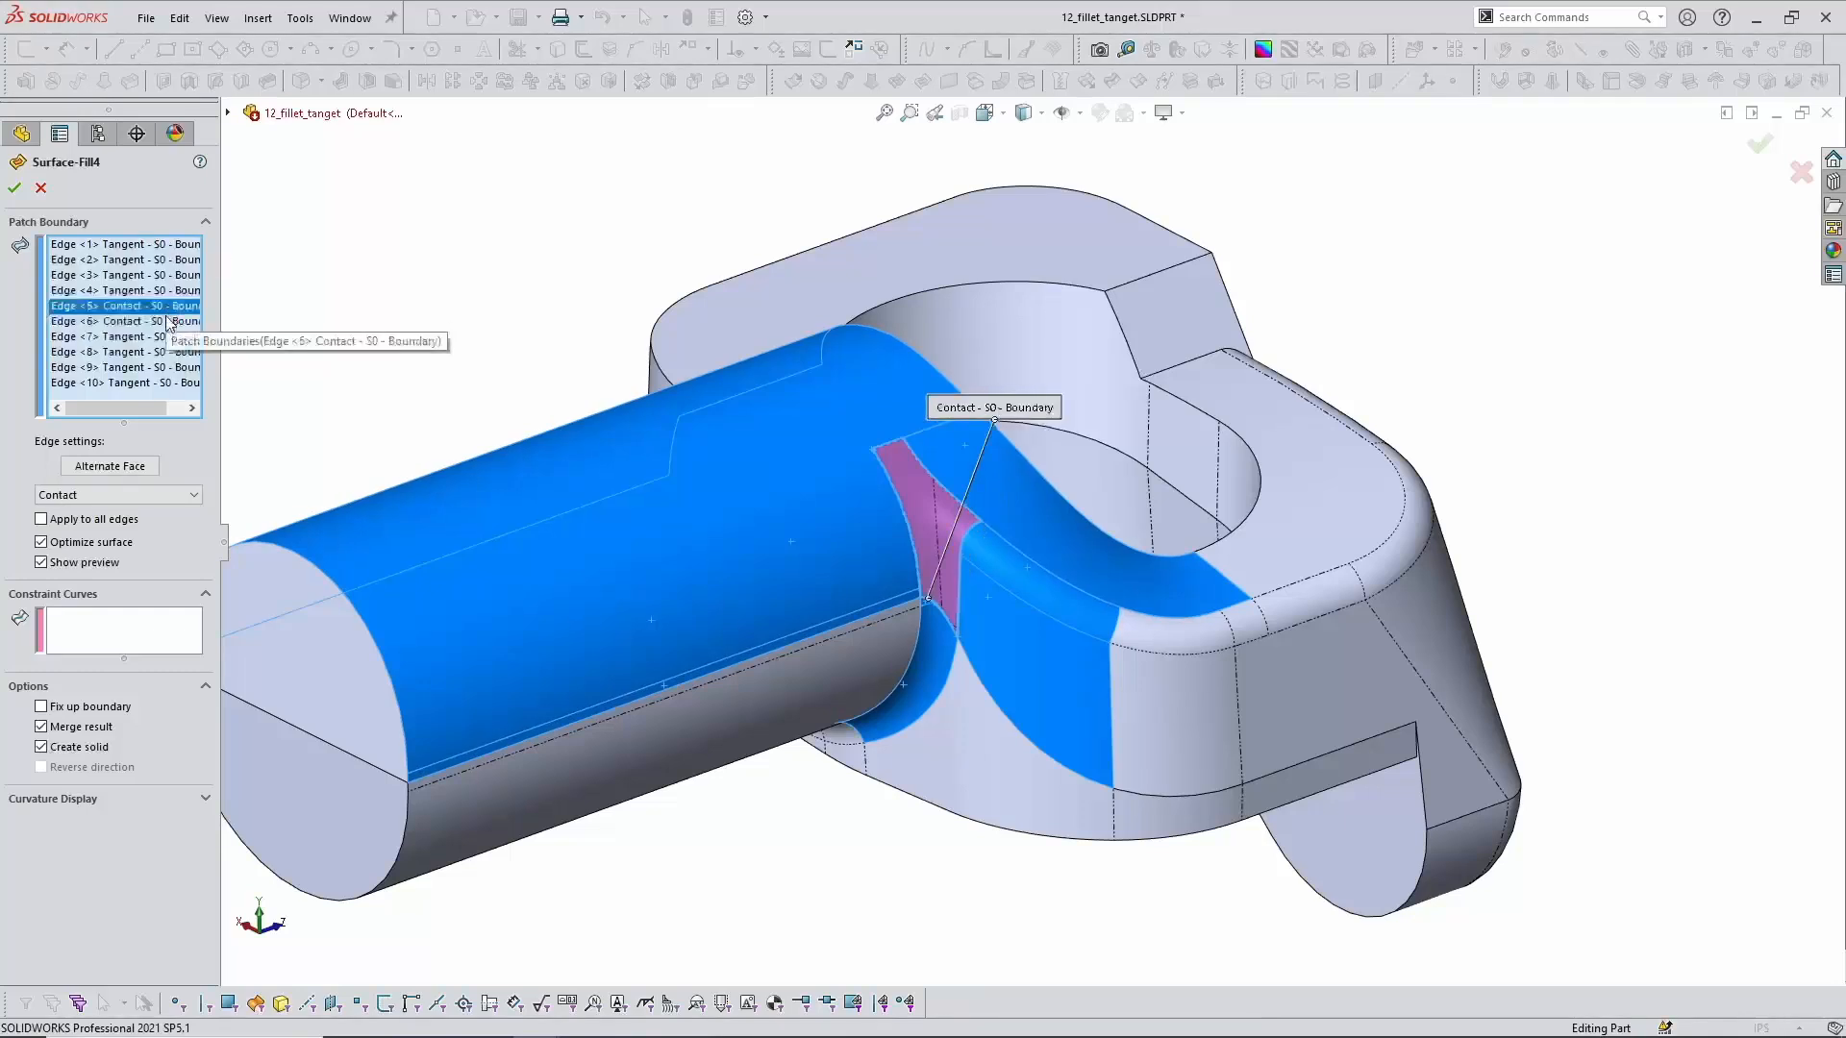
{"action": "left_click", "coordinate": [166, 321], "text": "ctrl"}
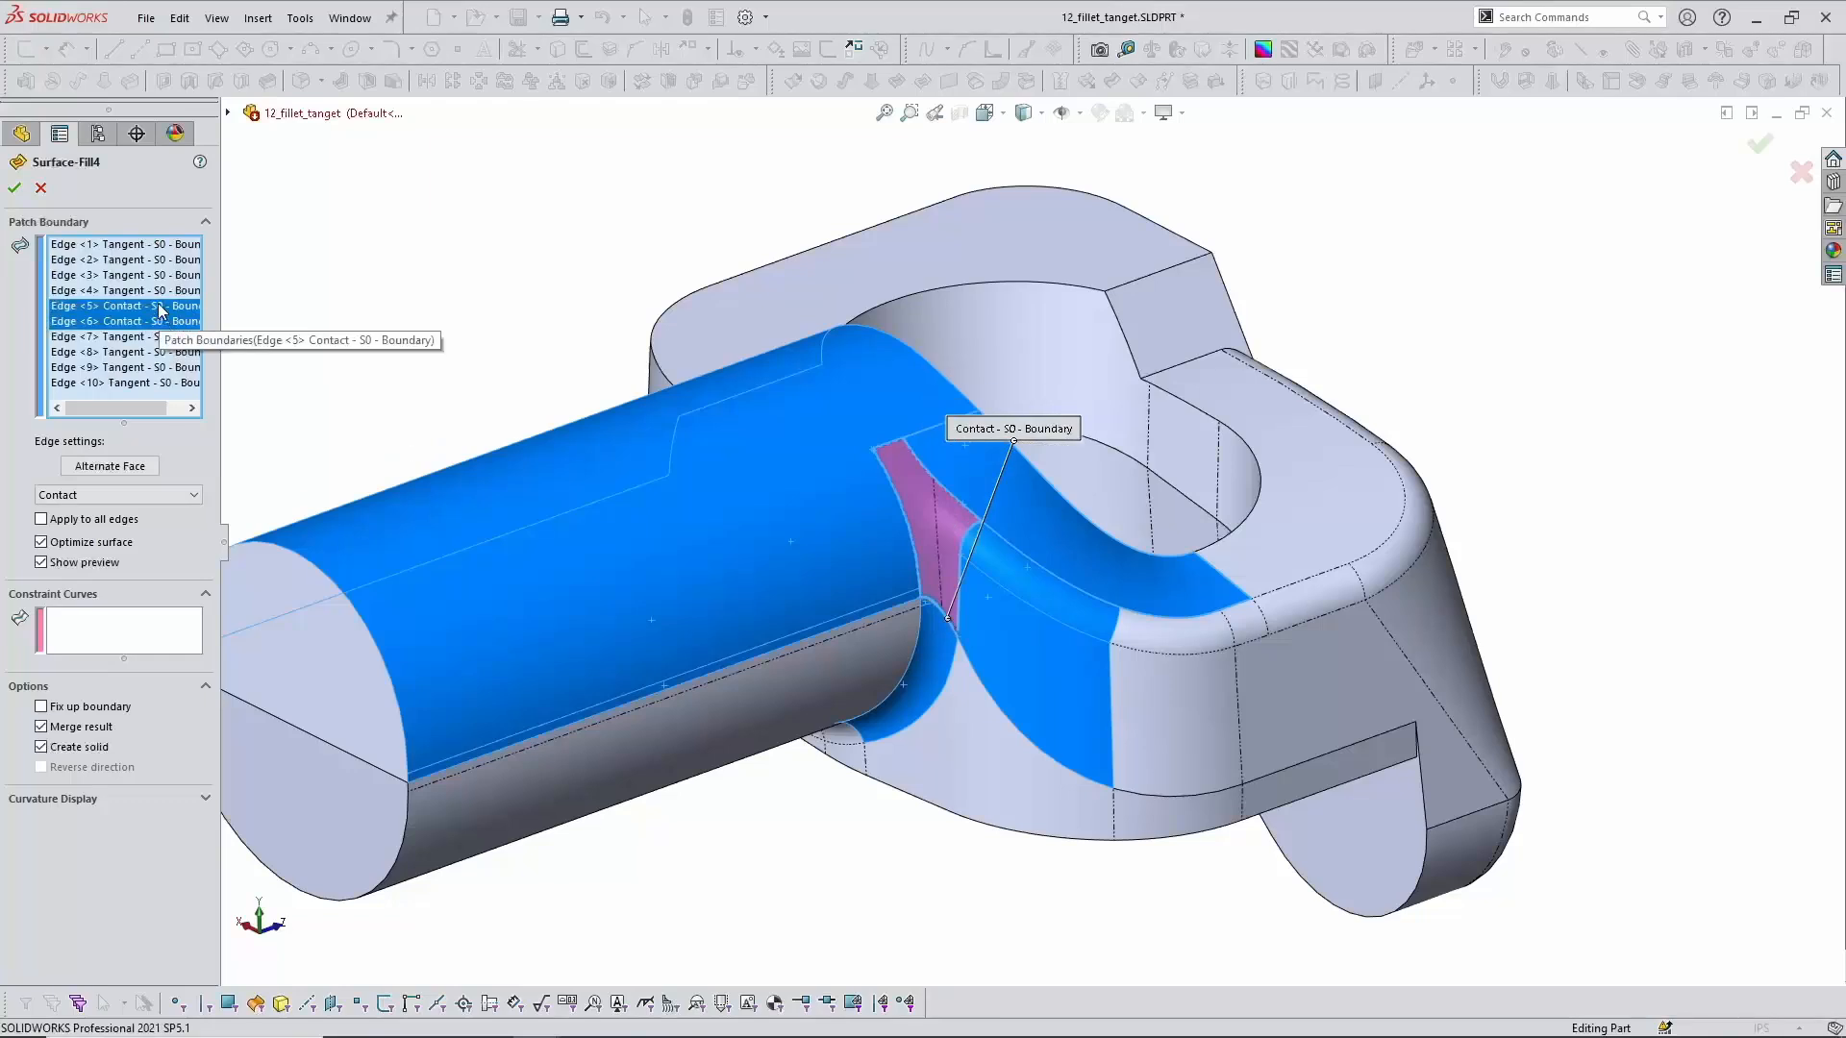
{"action": "left_click", "coordinate": [128, 495]}
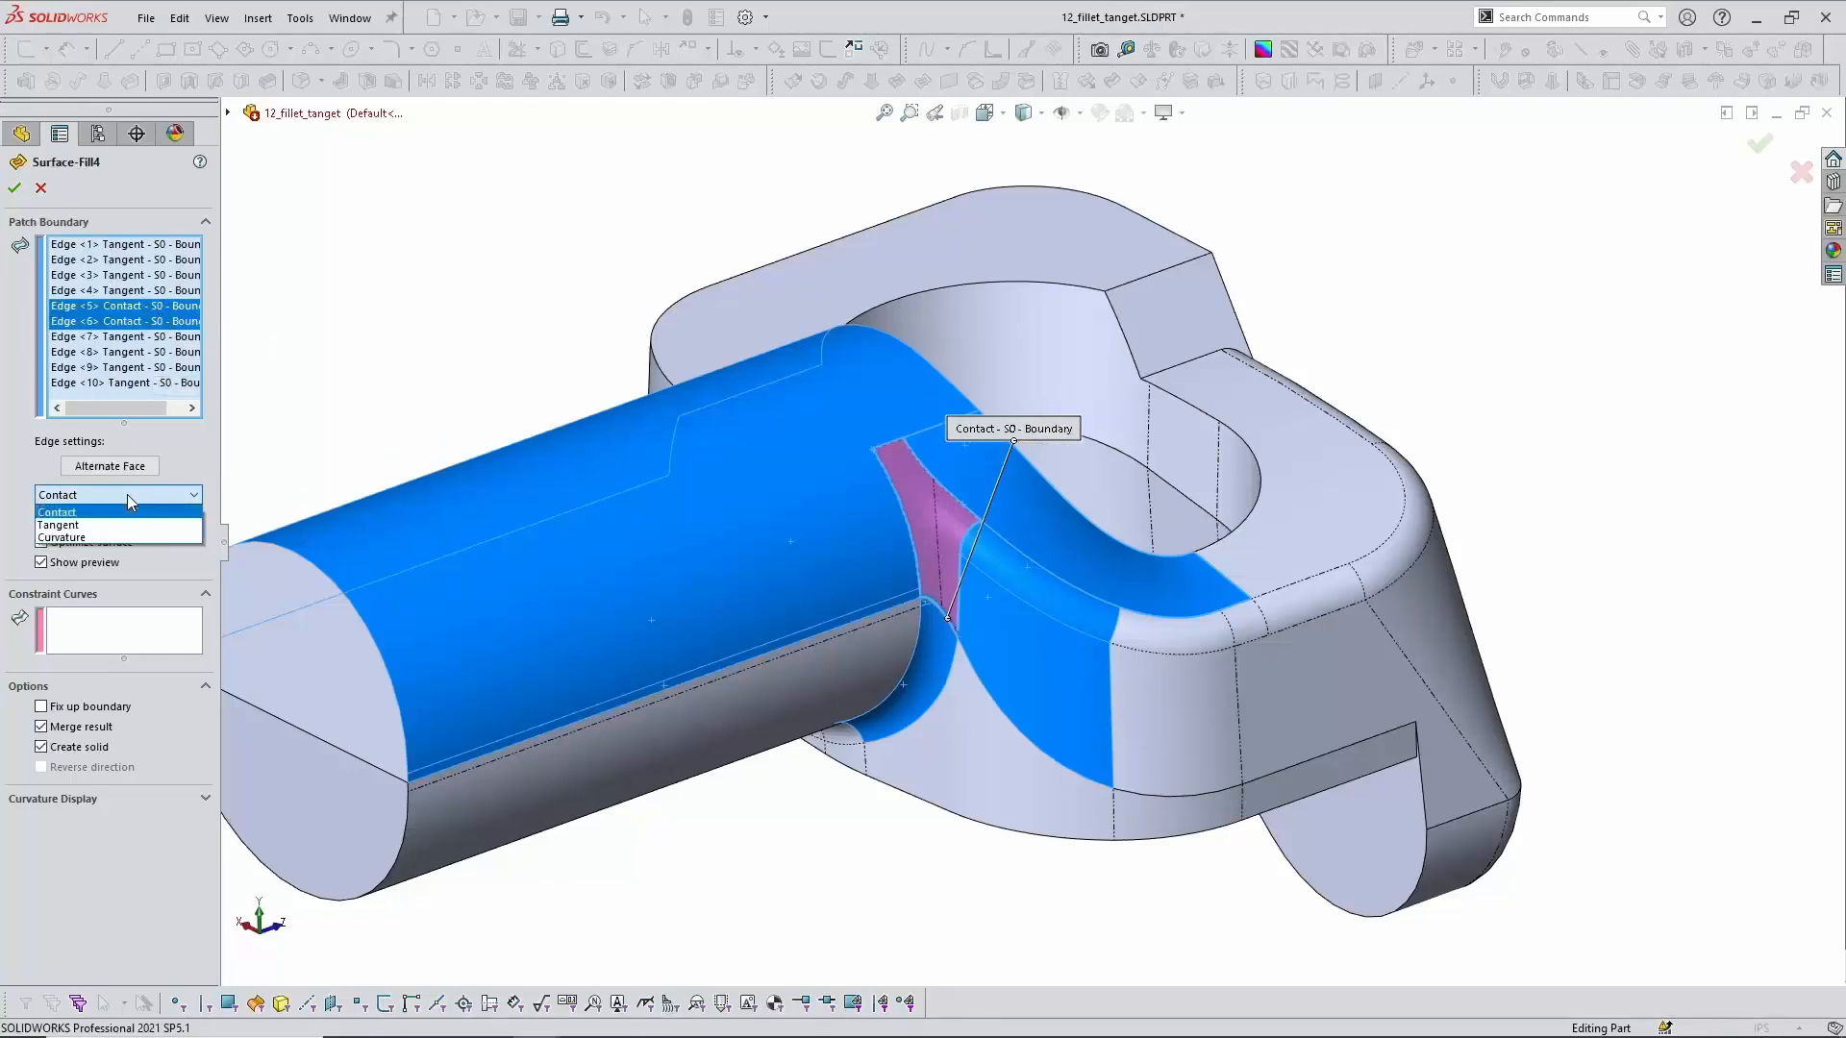
{"action": "left_click", "coordinate": [111, 511]}
{"action": "scroll", "coordinate": [1071, 609], "scroll_direction": "down", "scroll_amount": 3}
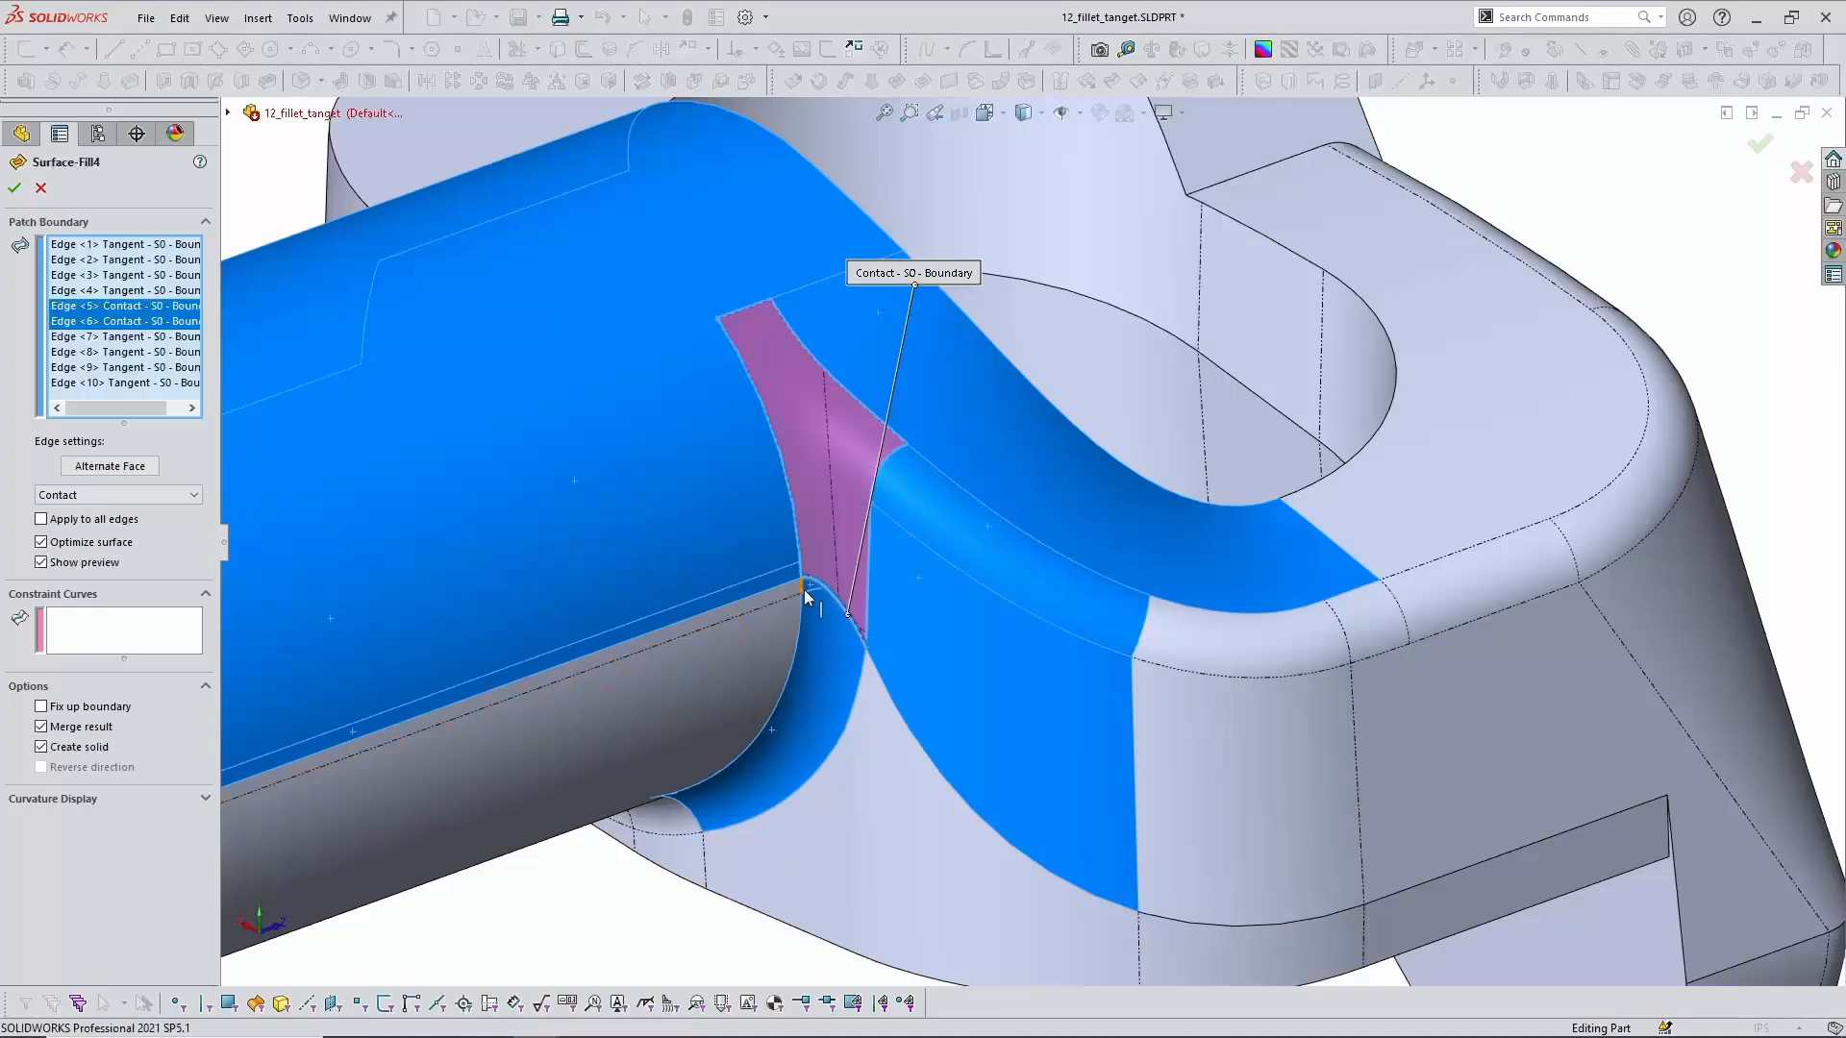
{"action": "scroll", "coordinate": [812, 594], "scroll_direction": "down", "scroll_amount": 1}
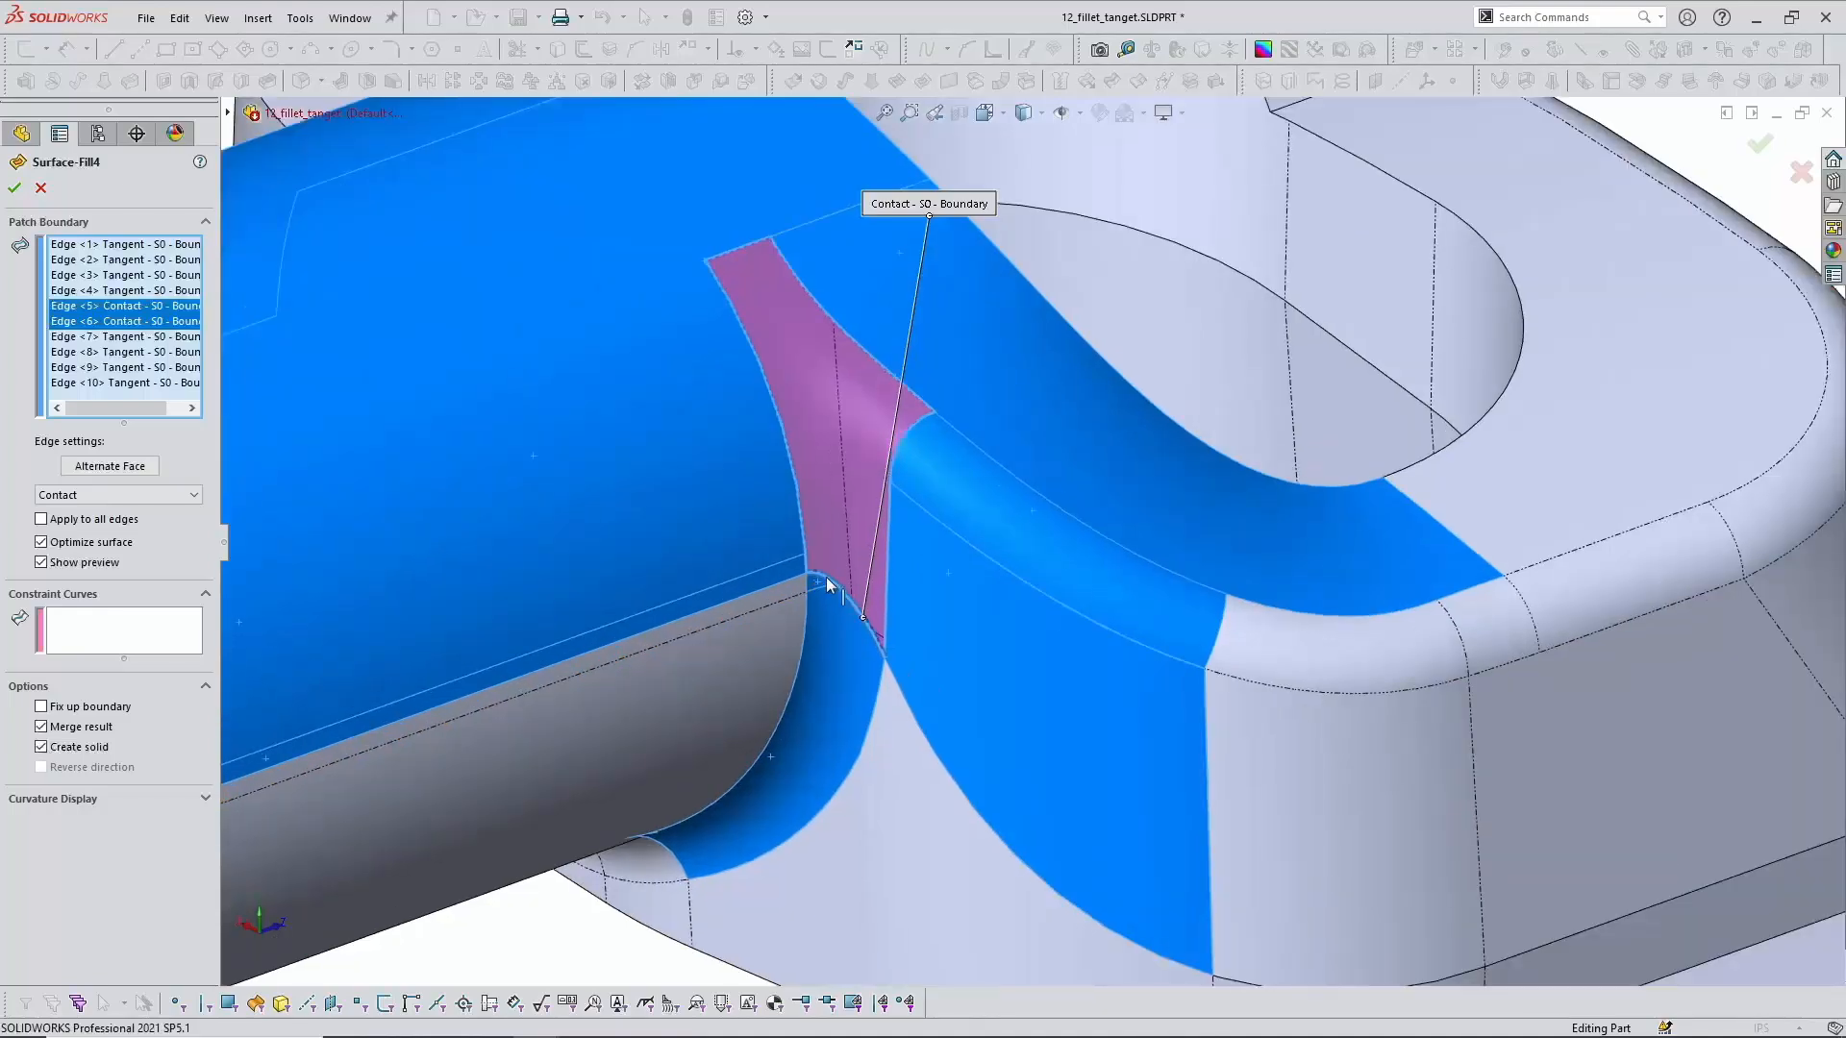
{"action": "scroll", "coordinate": [863, 620], "scroll_direction": "up", "scroll_amount": 2}
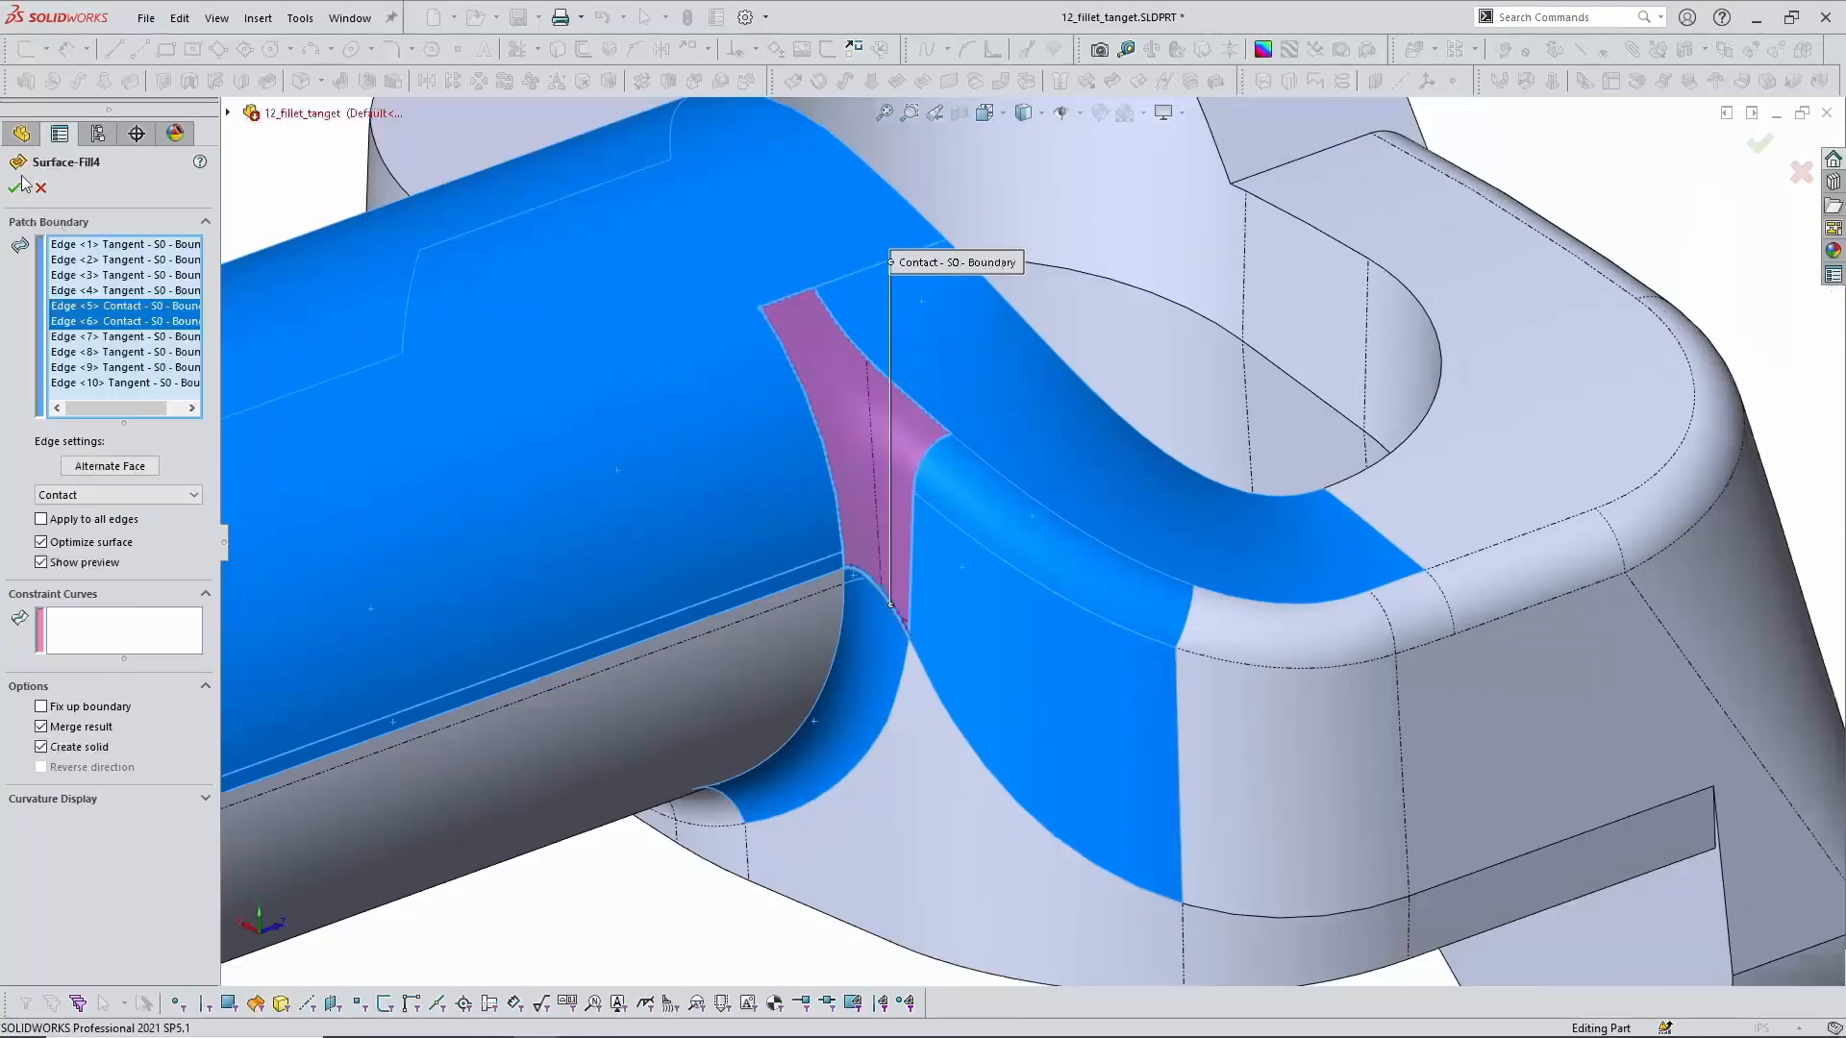
{"action": "key", "text": "Return"}
Step: Display the part shaded without edges and inspect the filled blend between the cylinder and the lug
{"action": "key", "text": "f"}
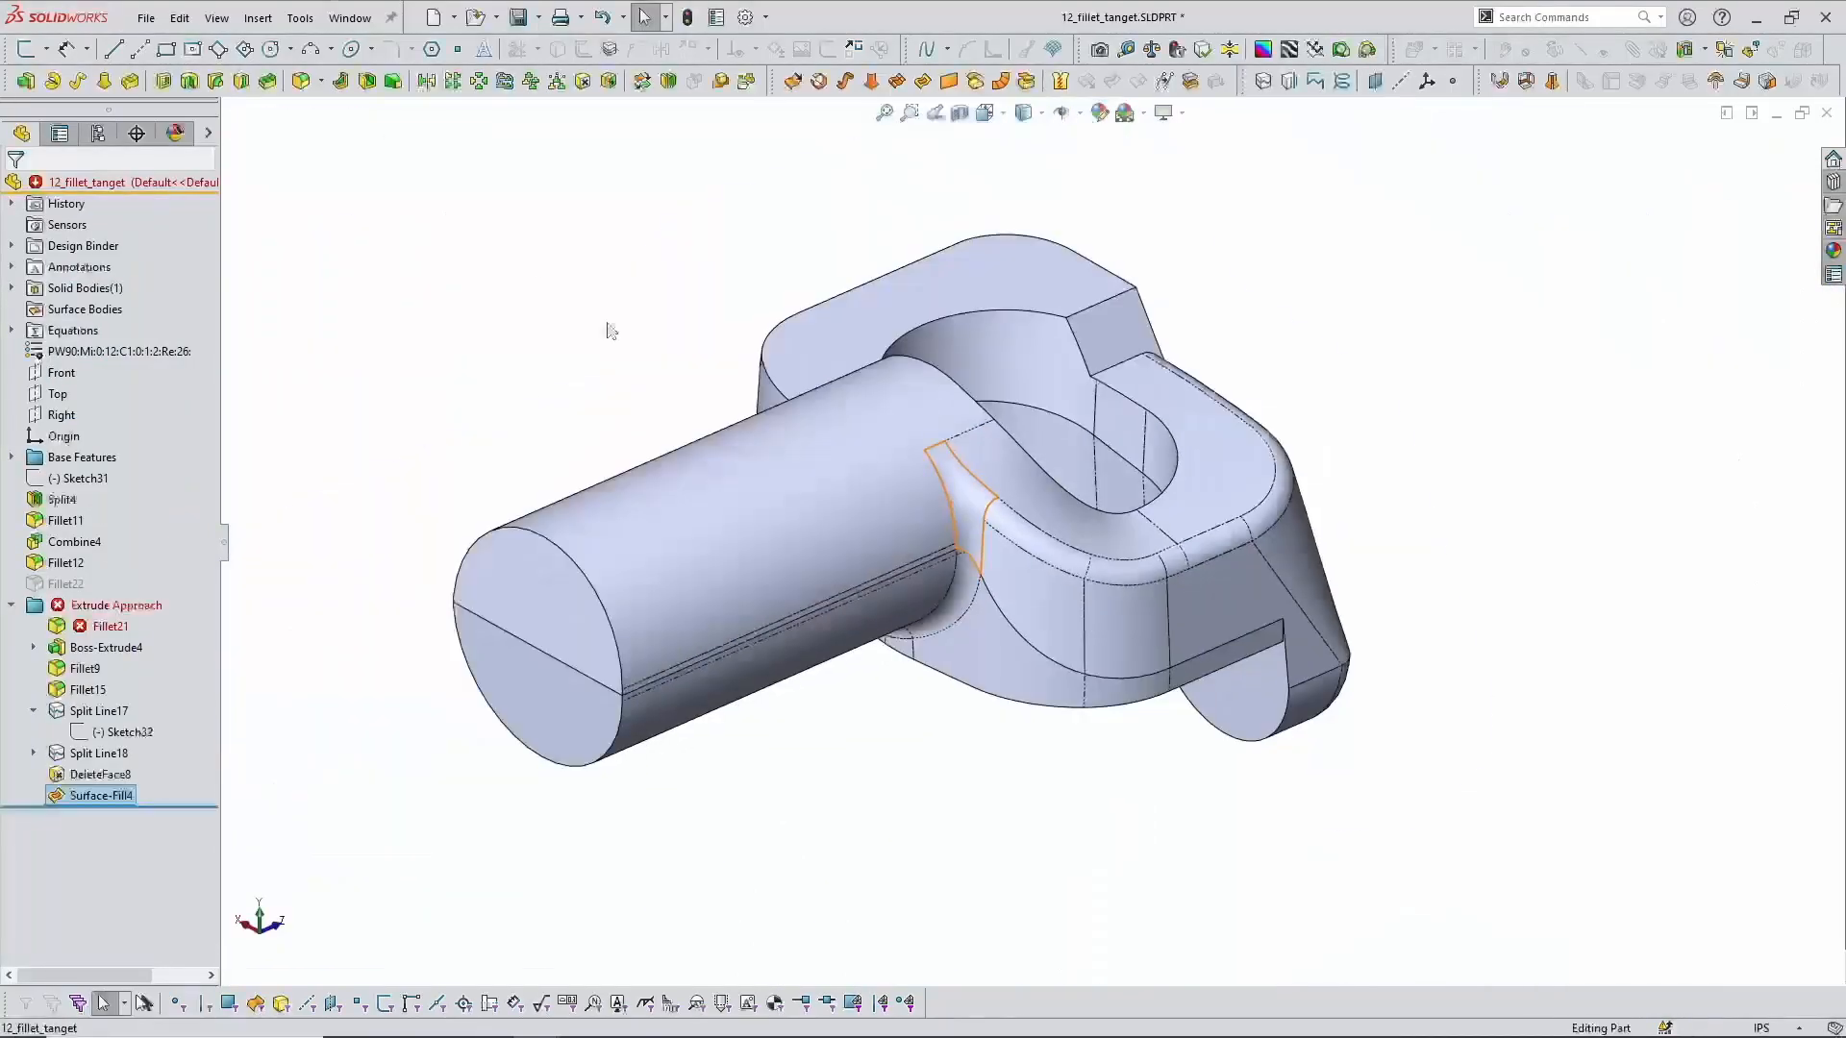
{"action": "left_click", "coordinate": [1017, 115]}
{"action": "left_click", "coordinate": [1026, 170]}
{"action": "scroll", "coordinate": [846, 567], "scroll_direction": "down", "scroll_amount": 2}
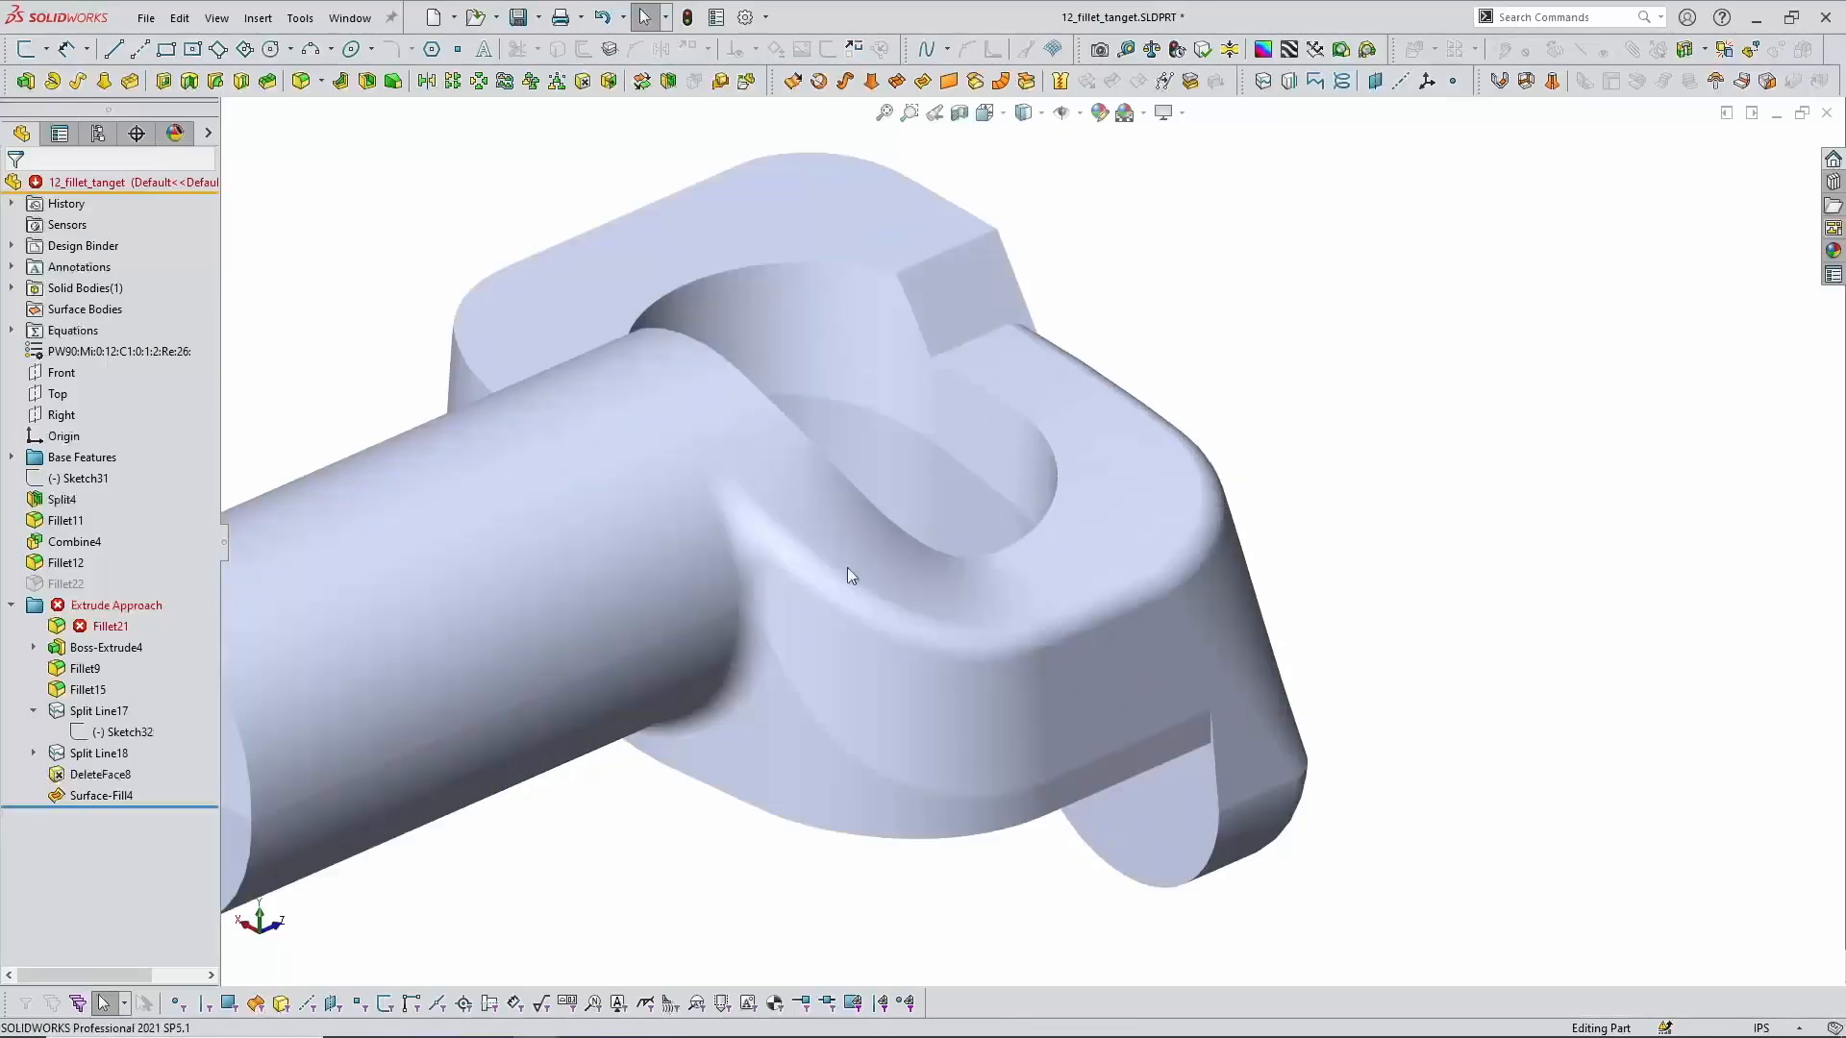
{"action": "scroll", "coordinate": [966, 698], "scroll_direction": "down", "scroll_amount": 2}
{"action": "mouse_move", "coordinate": [903, 660]}
{"action": "middle_mouse_down"}
{"action": "mouse_move", "coordinate": [857, 618]}
{"action": "mouse_move", "coordinate": [774, 656]}
{"action": "mouse_move", "coordinate": [824, 709]}
{"action": "mouse_move", "coordinate": [888, 662]}
{"action": "middle_mouse_up"}
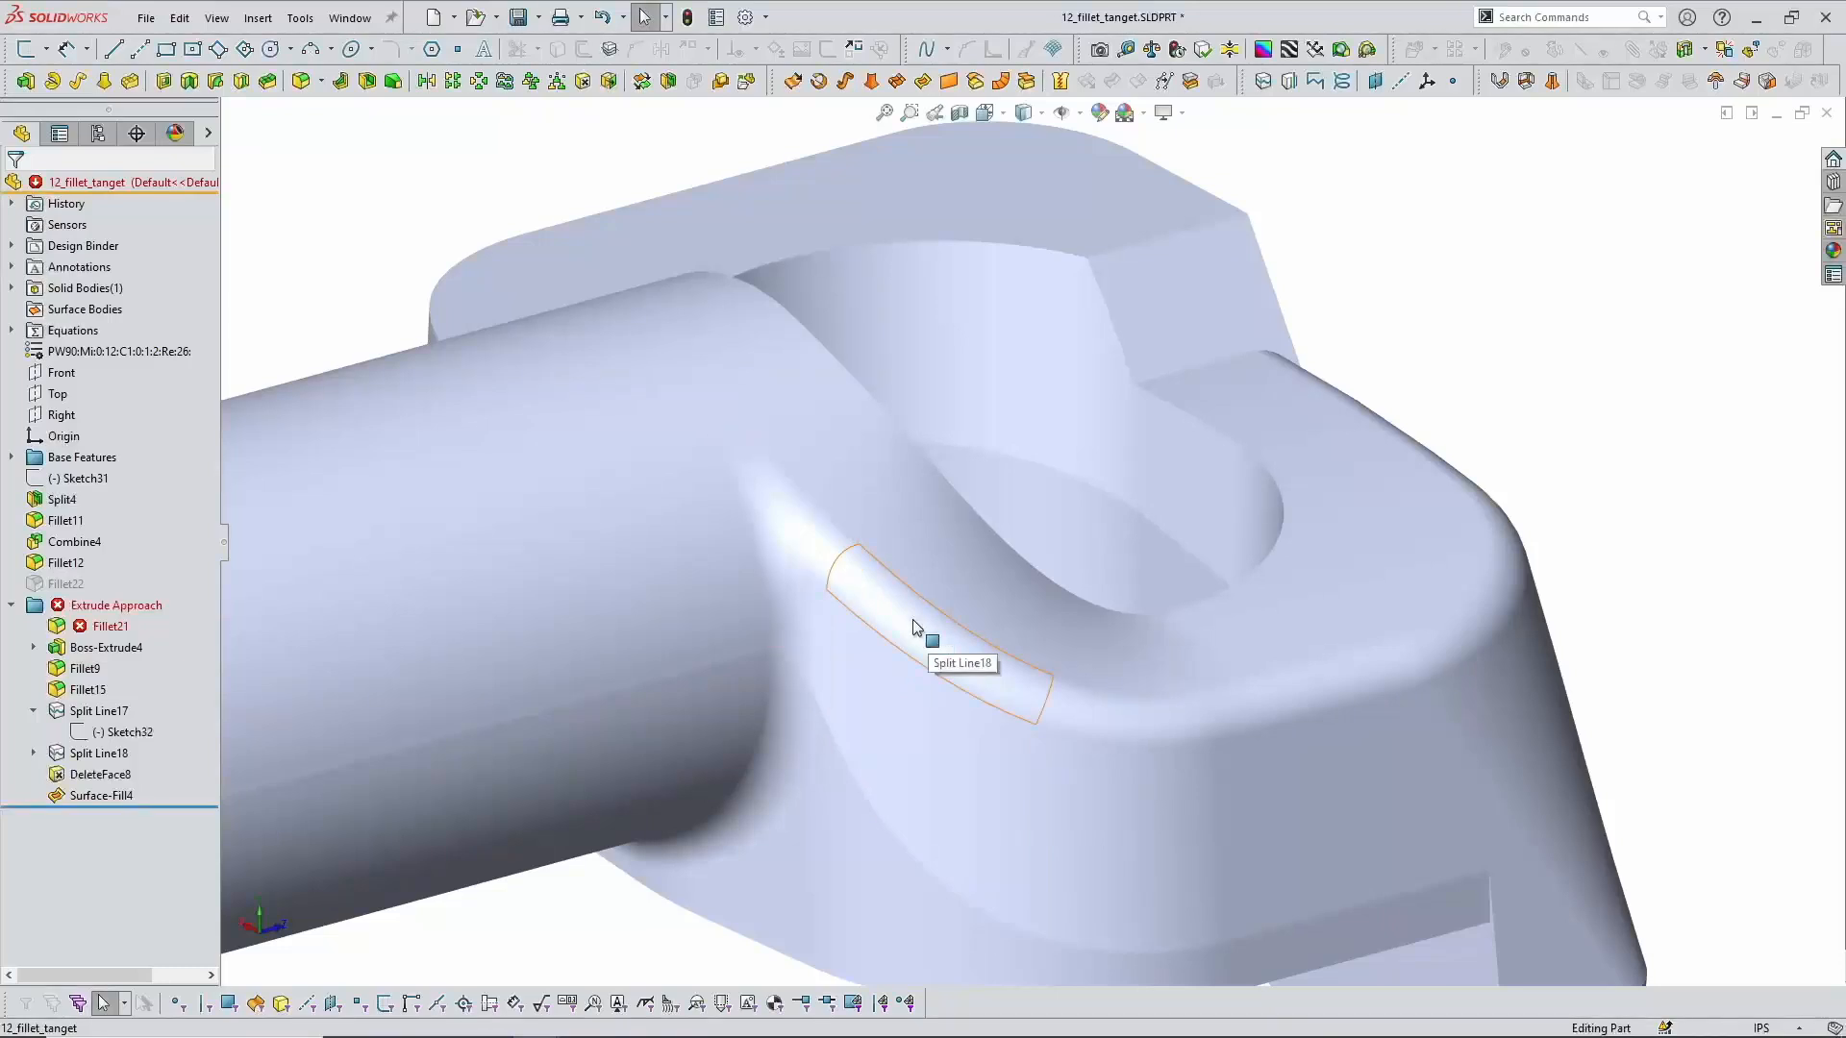
Step: Reopen Surface-Fill4 from its face, review the Merge result and Create solid options, and leave it without changes
{"action": "left_click", "coordinate": [775, 518]}
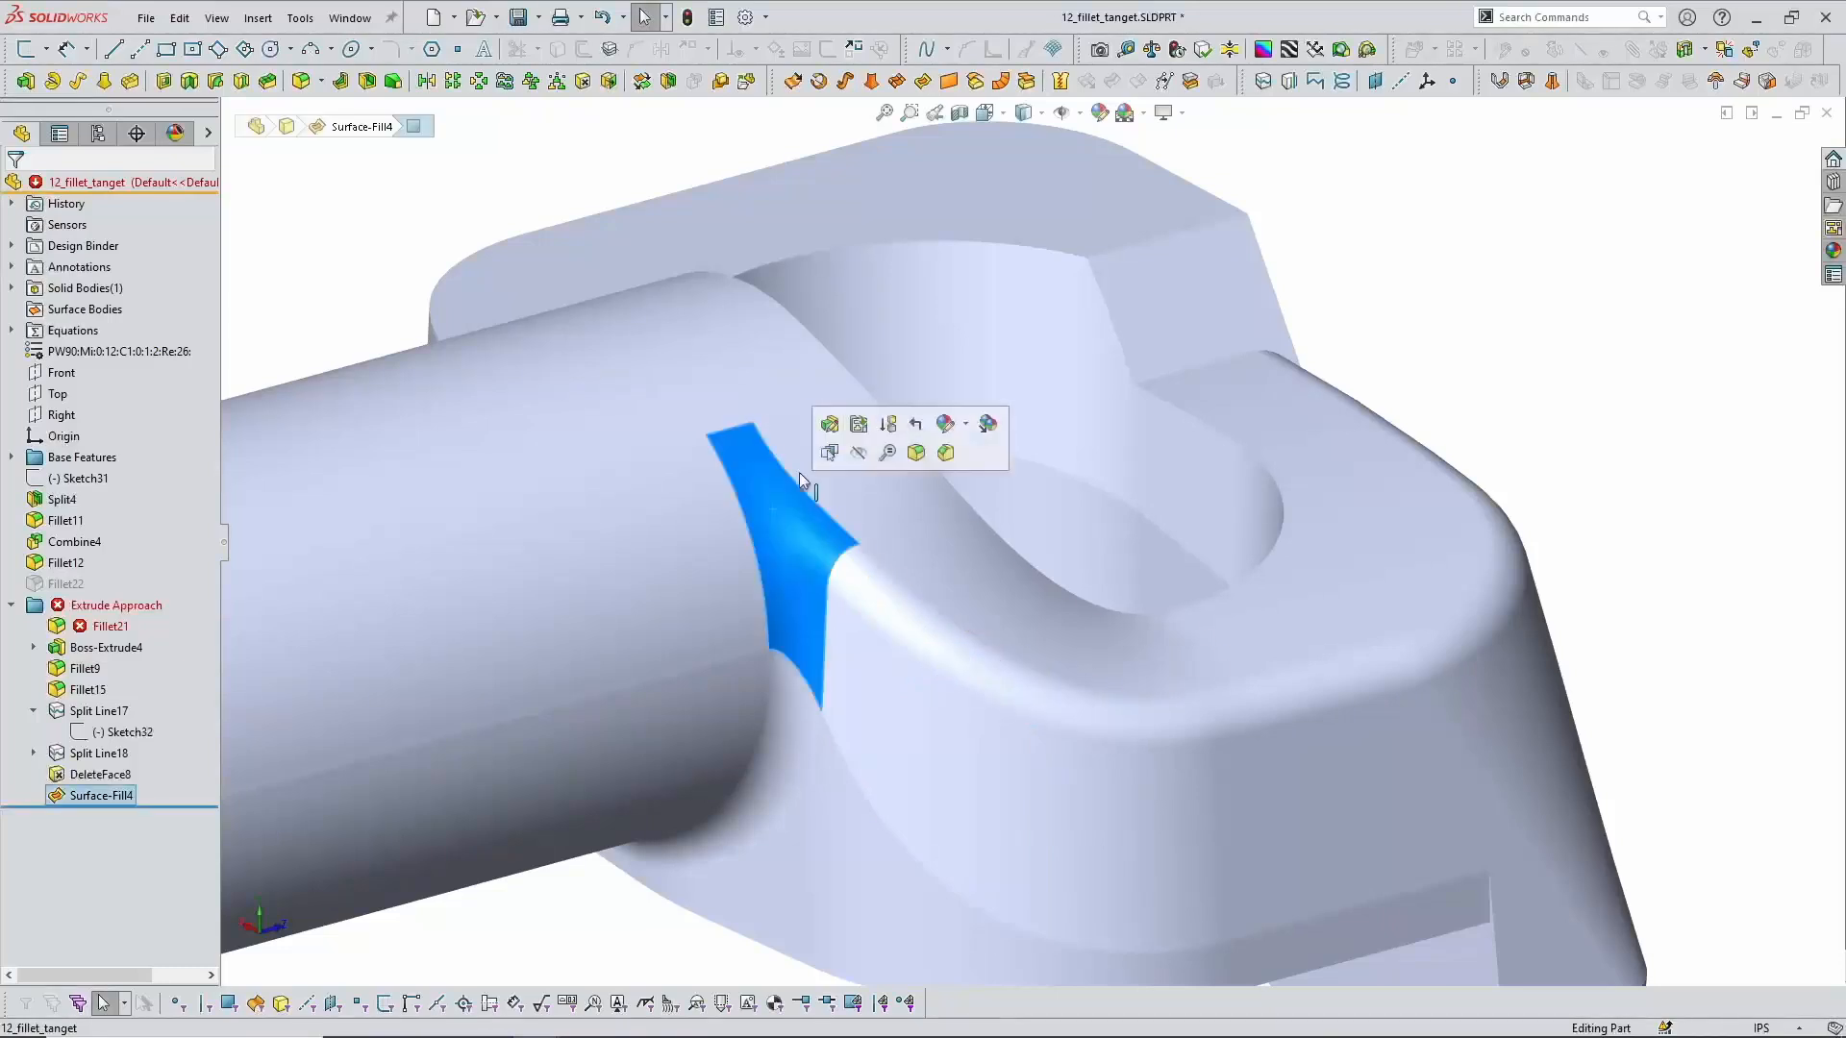
{"action": "left_click", "coordinate": [831, 434]}
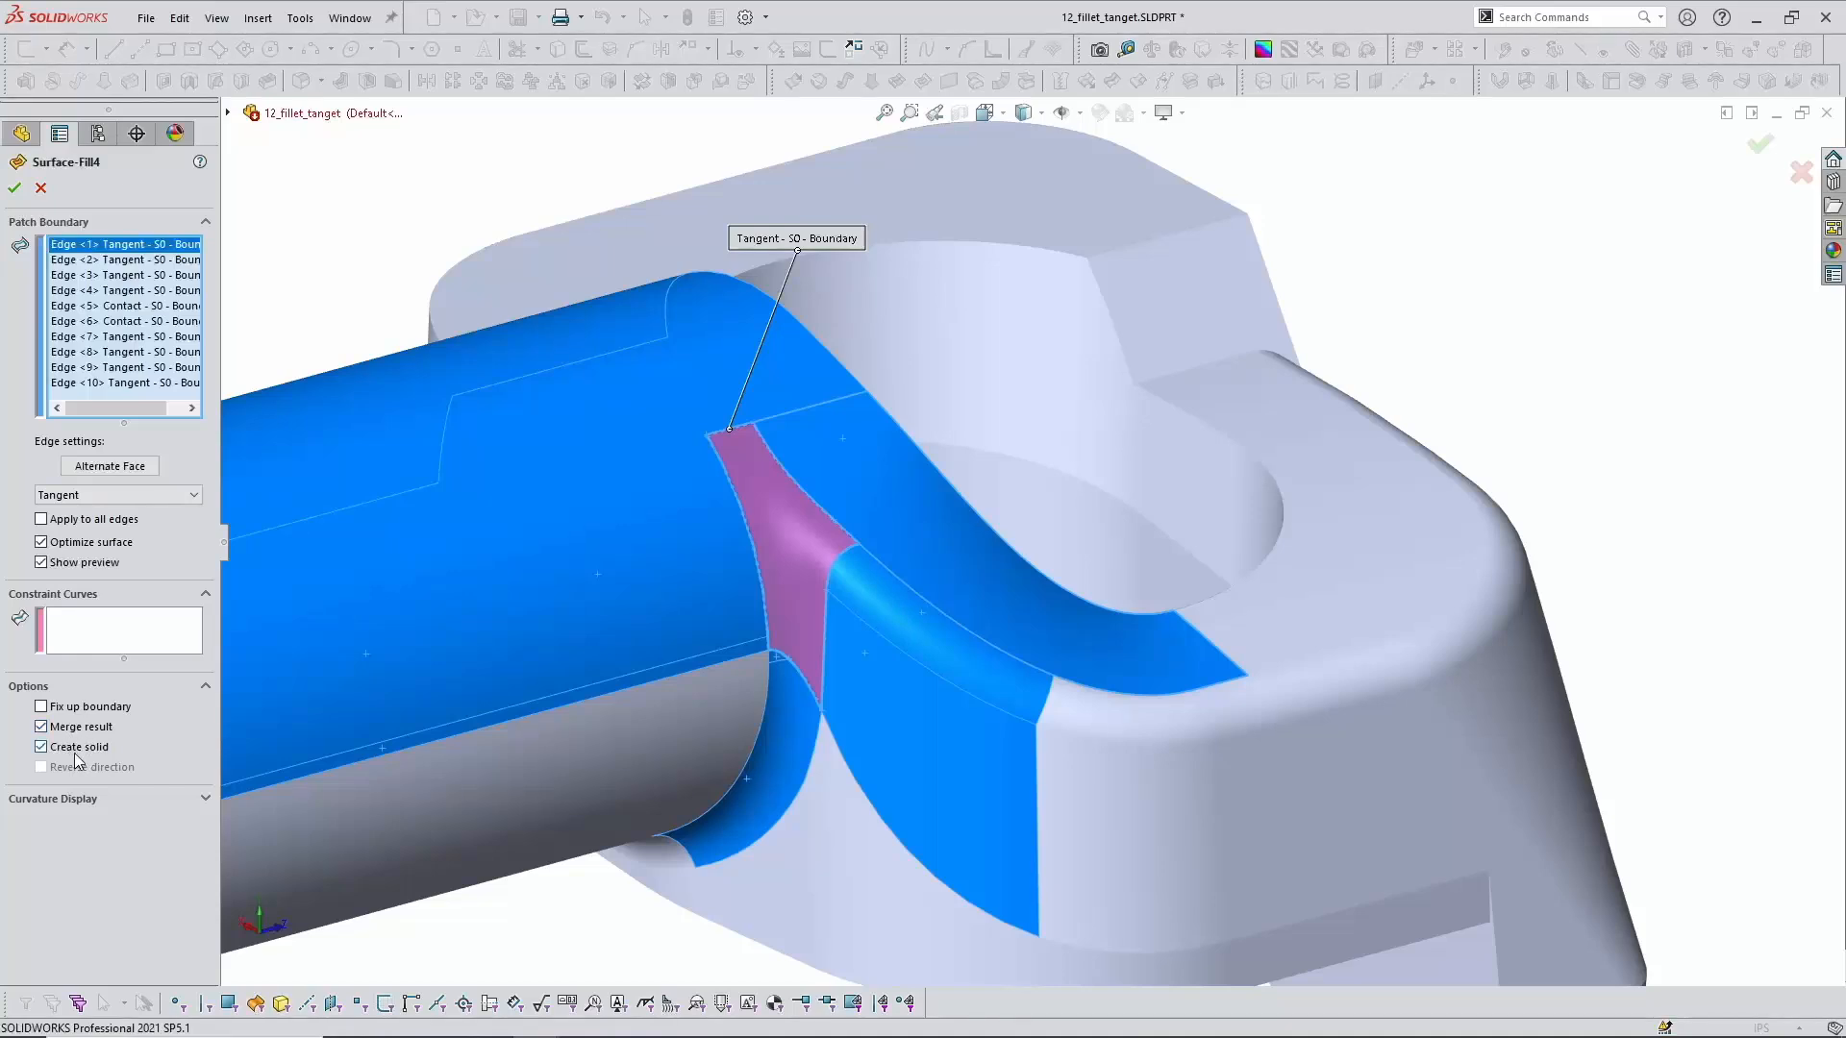
{"action": "left_click", "coordinate": [39, 189]}
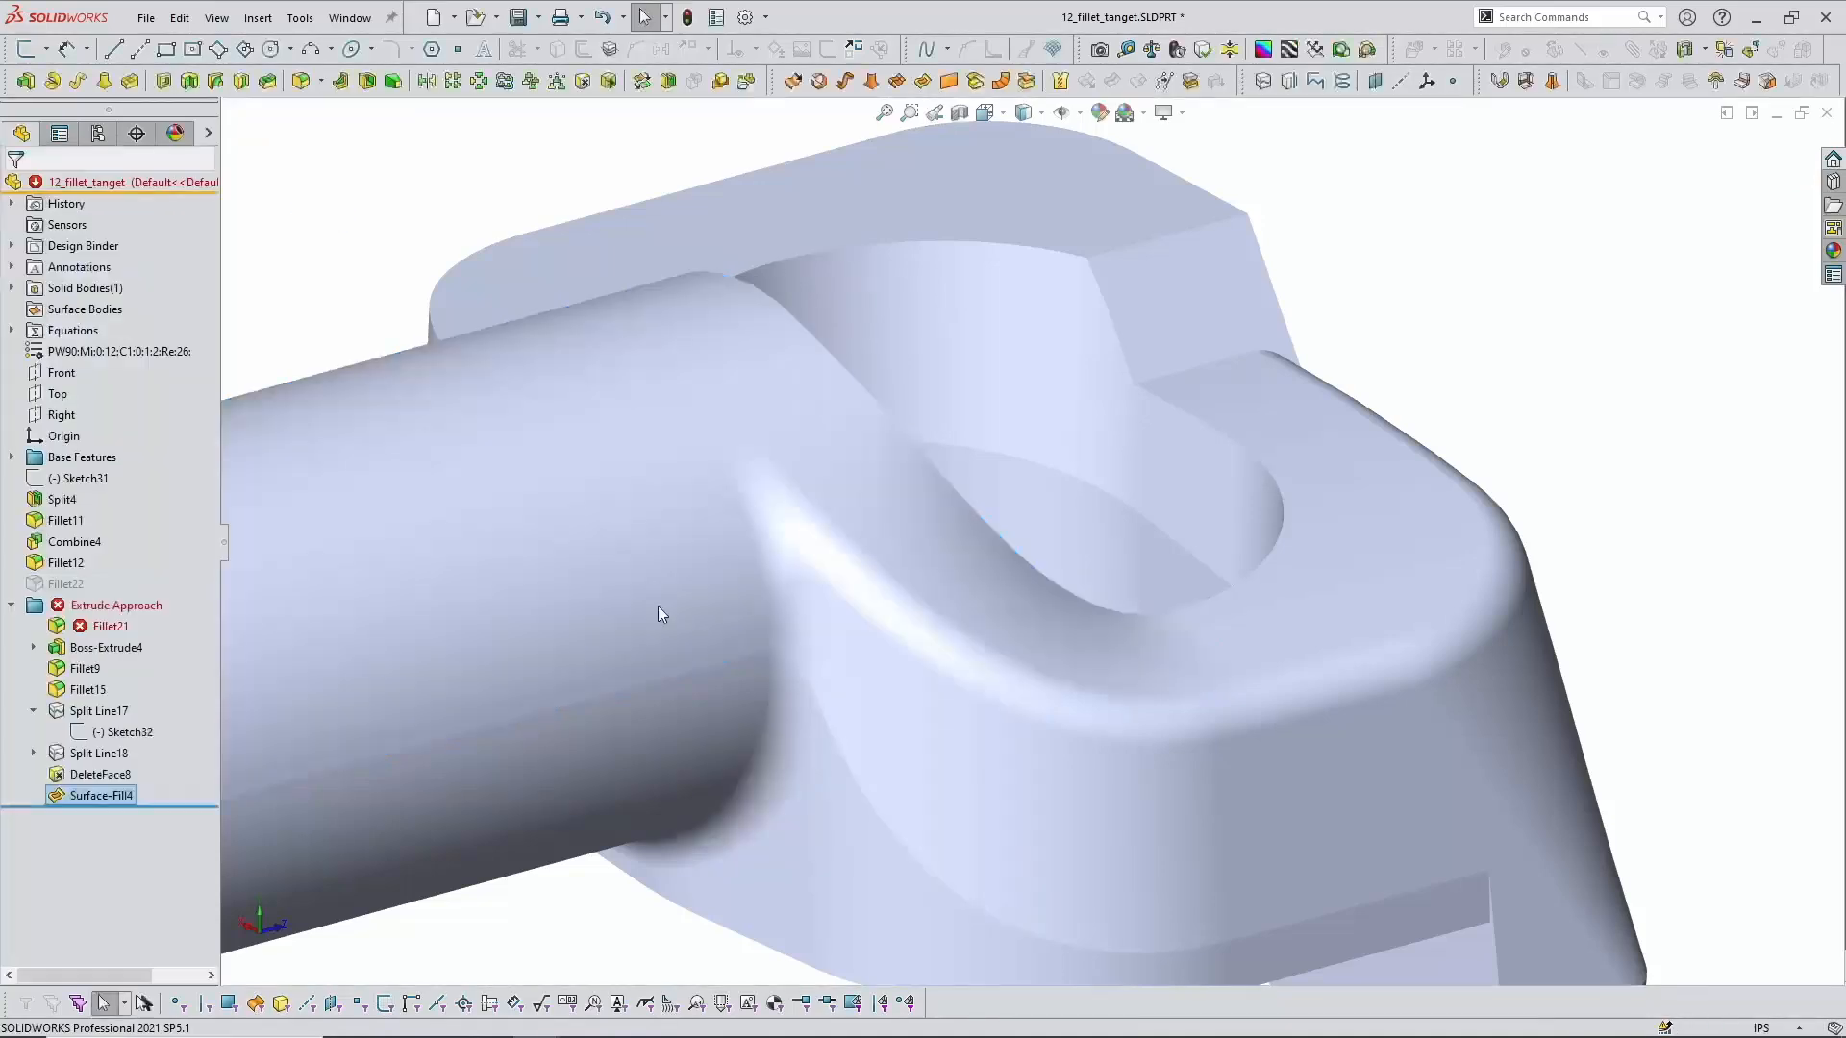
{"action": "scroll", "coordinate": [659, 607], "scroll_direction": "up", "scroll_amount": 5}
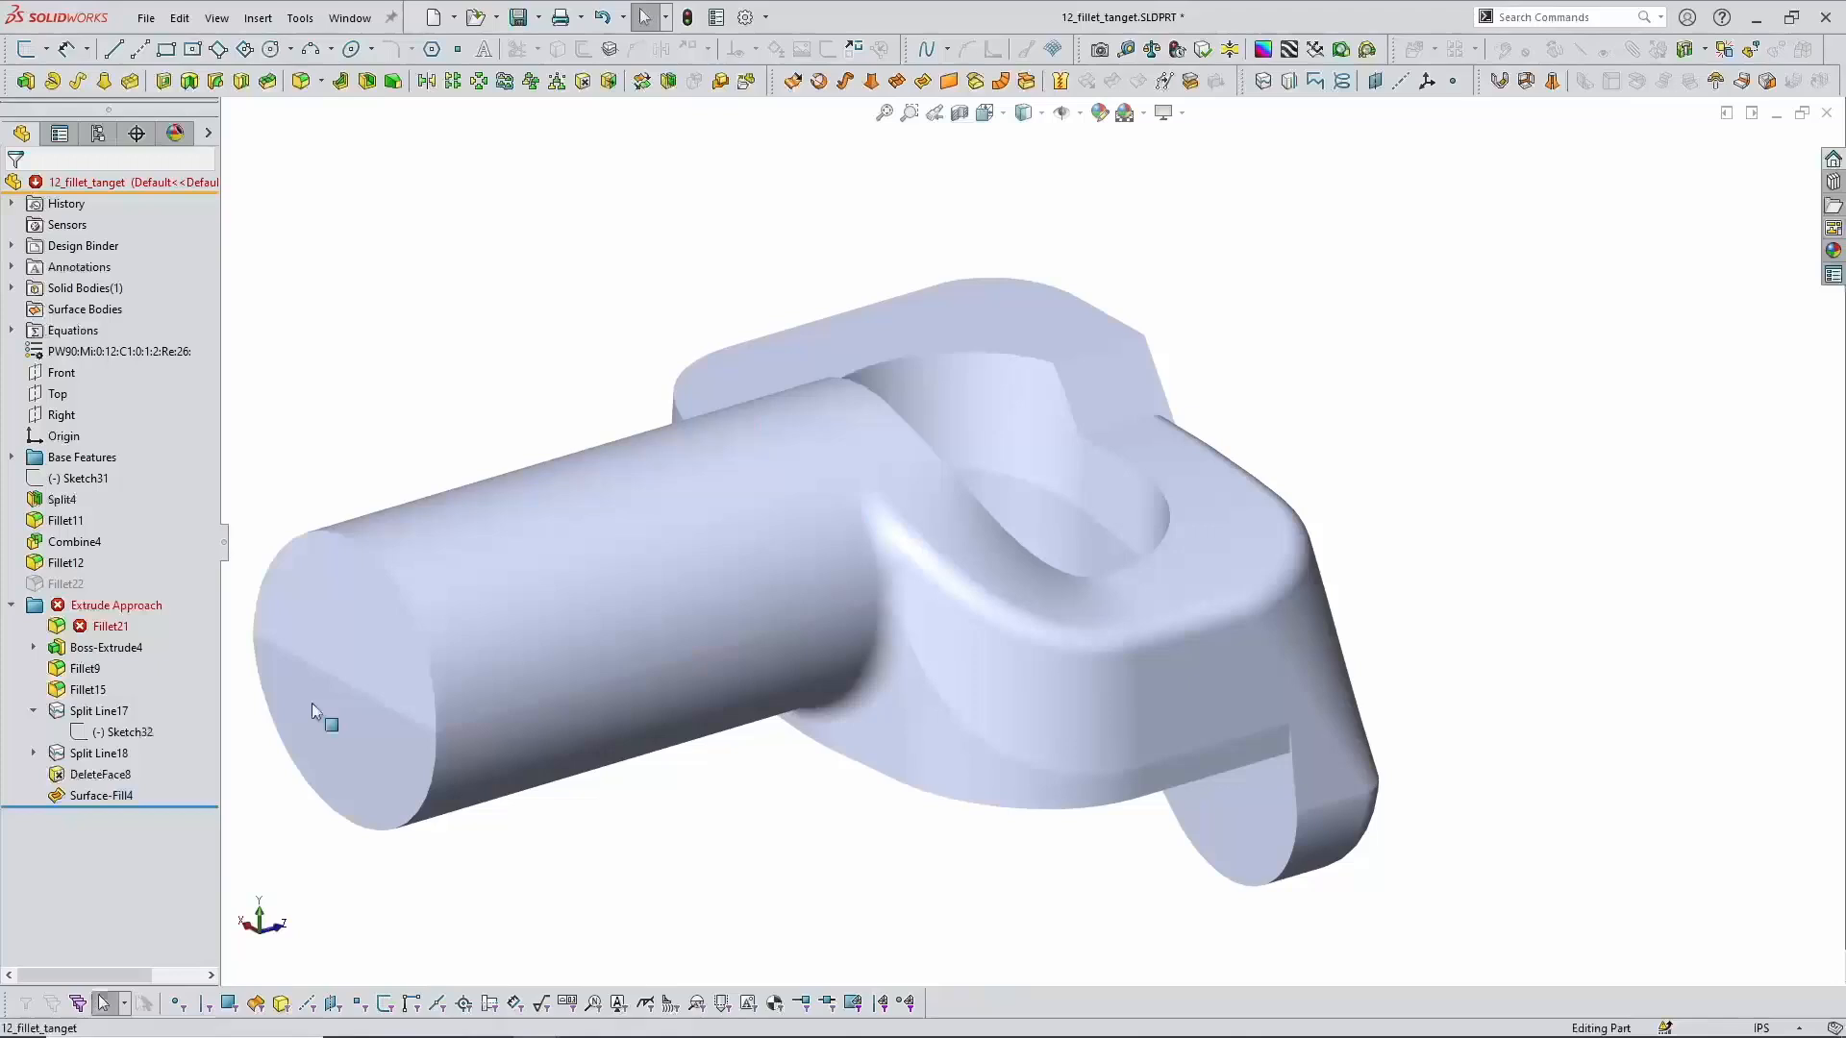
Step: Expand the Solid Bodies folder to check the body produced by Surface-Fill4
{"action": "left_click", "coordinate": [94, 797]}
{"action": "left_click", "coordinate": [12, 289]}
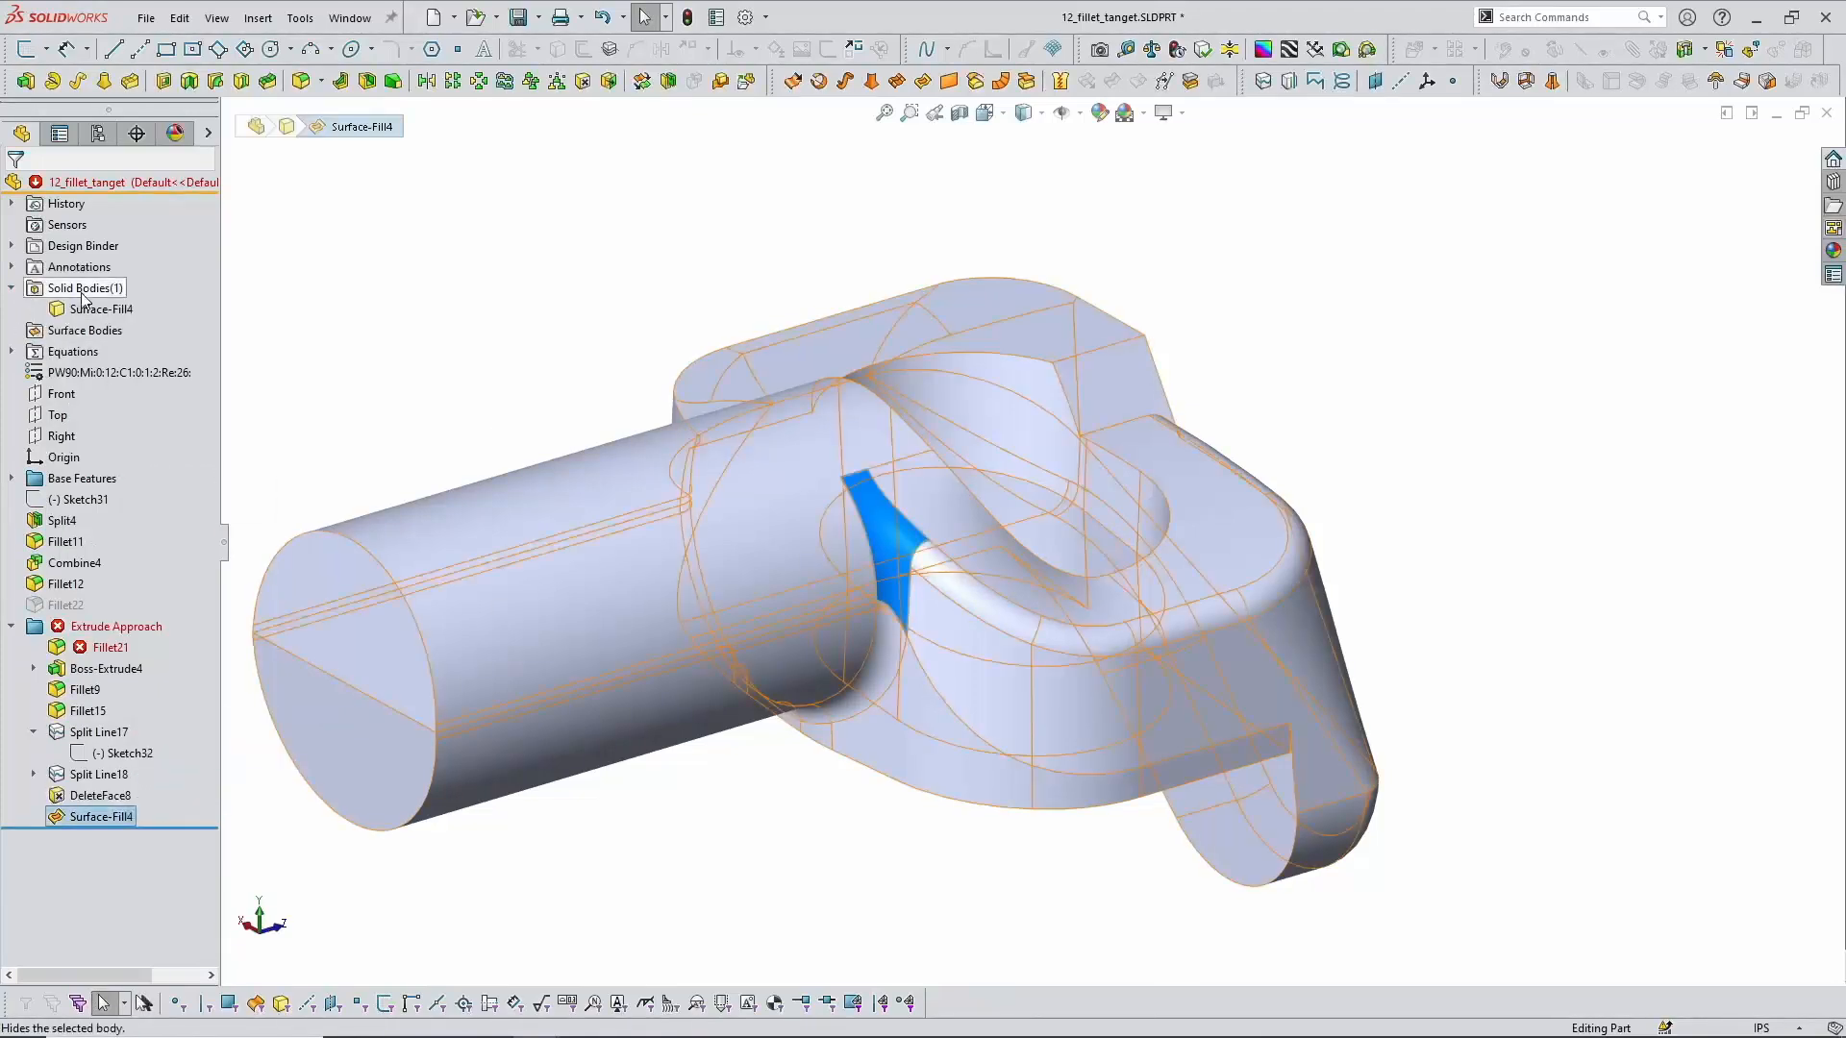
{"action": "left_click", "coordinate": [517, 285]}
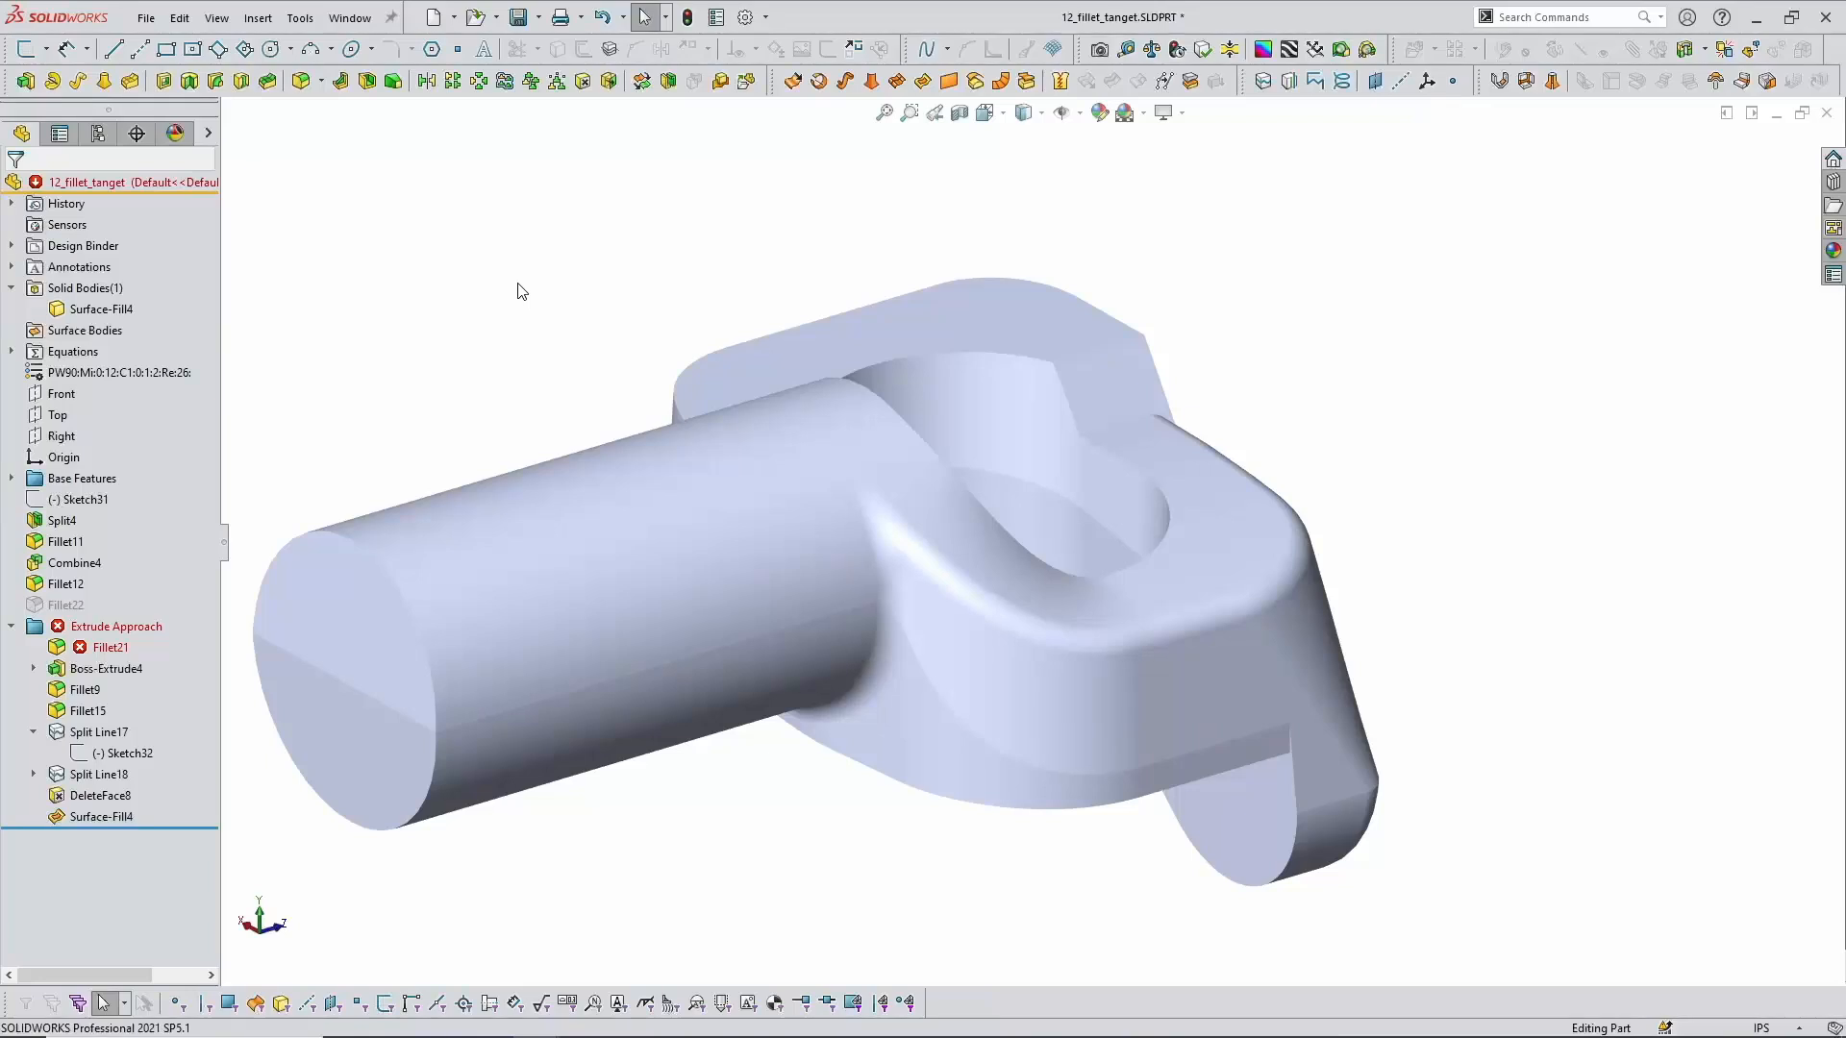
Step: Switch to the open part 14_forcingfillets.SLDPRT and look closer at the hole and upright lug
{"action": "left_click", "coordinate": [354, 18]}
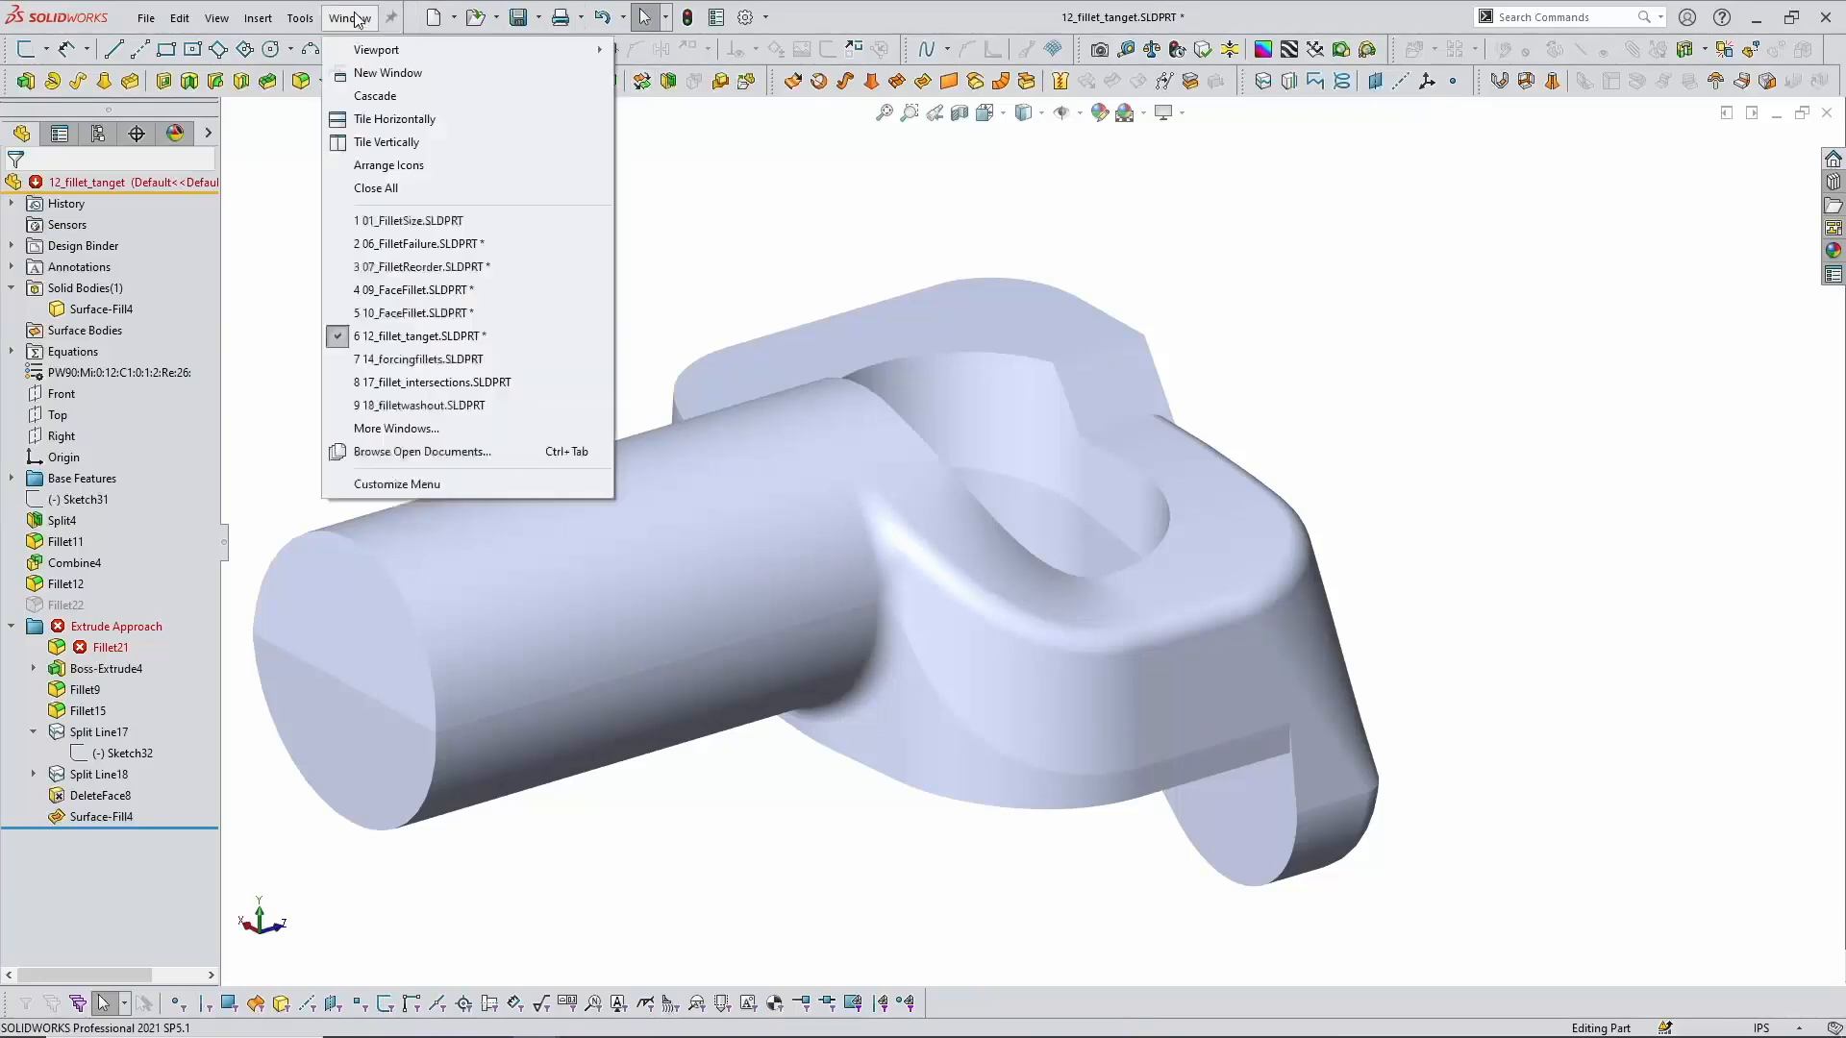
{"action": "left_click", "coordinate": [459, 362]}
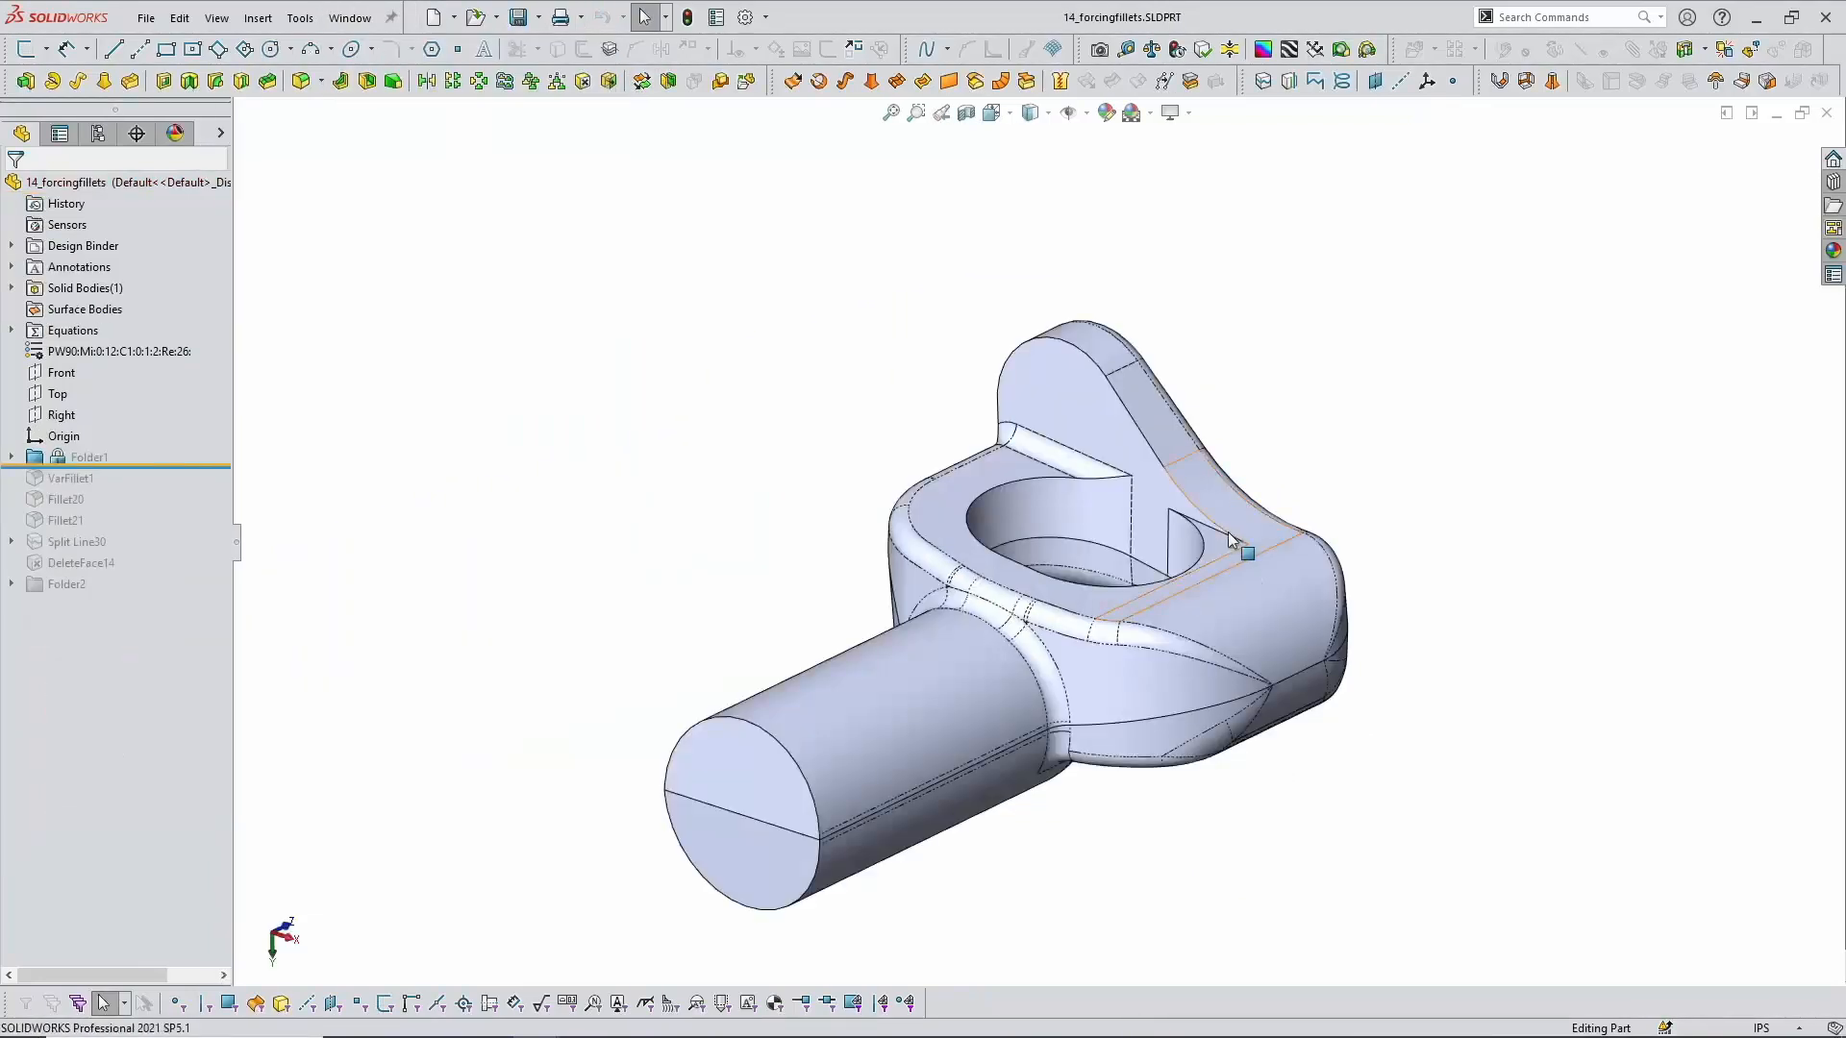
{"action": "scroll", "coordinate": [1226, 533], "scroll_direction": "down", "scroll_amount": 5}
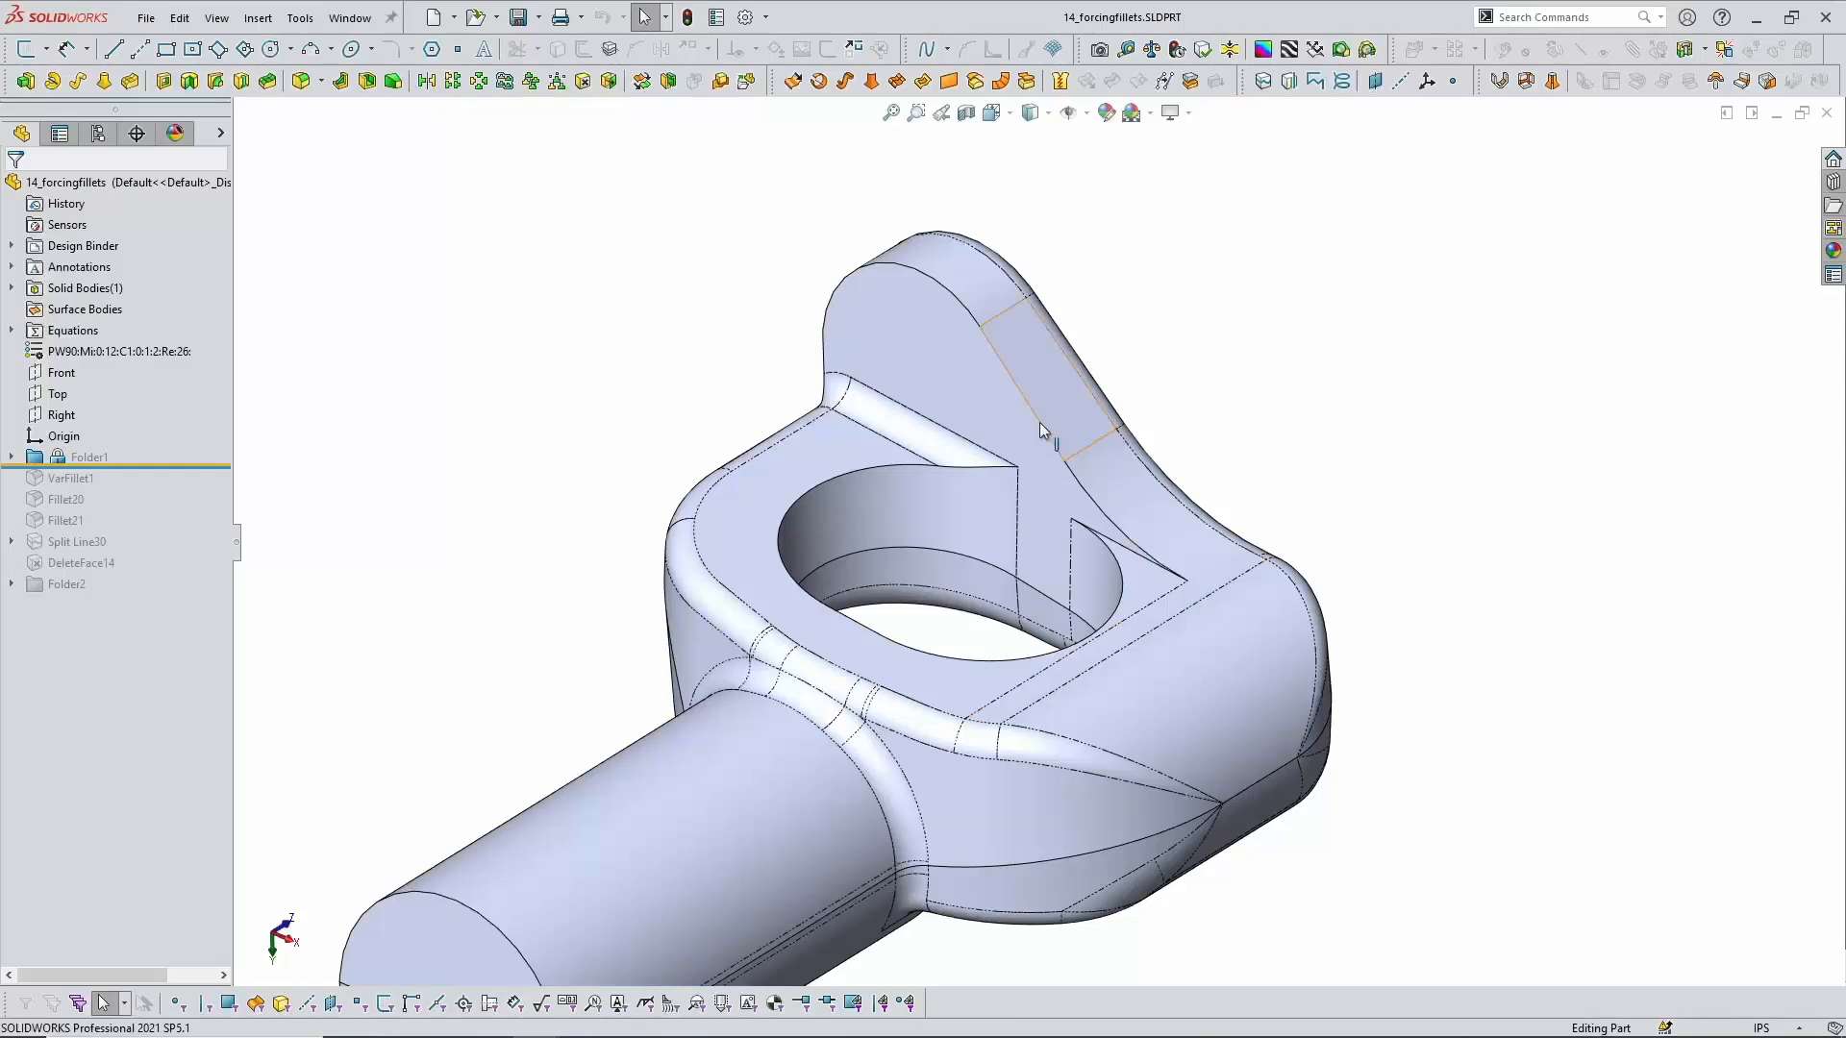
Step: Highlight the upright lug's outline edge and the hole's rim edge to point out where fillets are needed, and clear the selection
{"action": "left_click", "coordinate": [953, 306]}
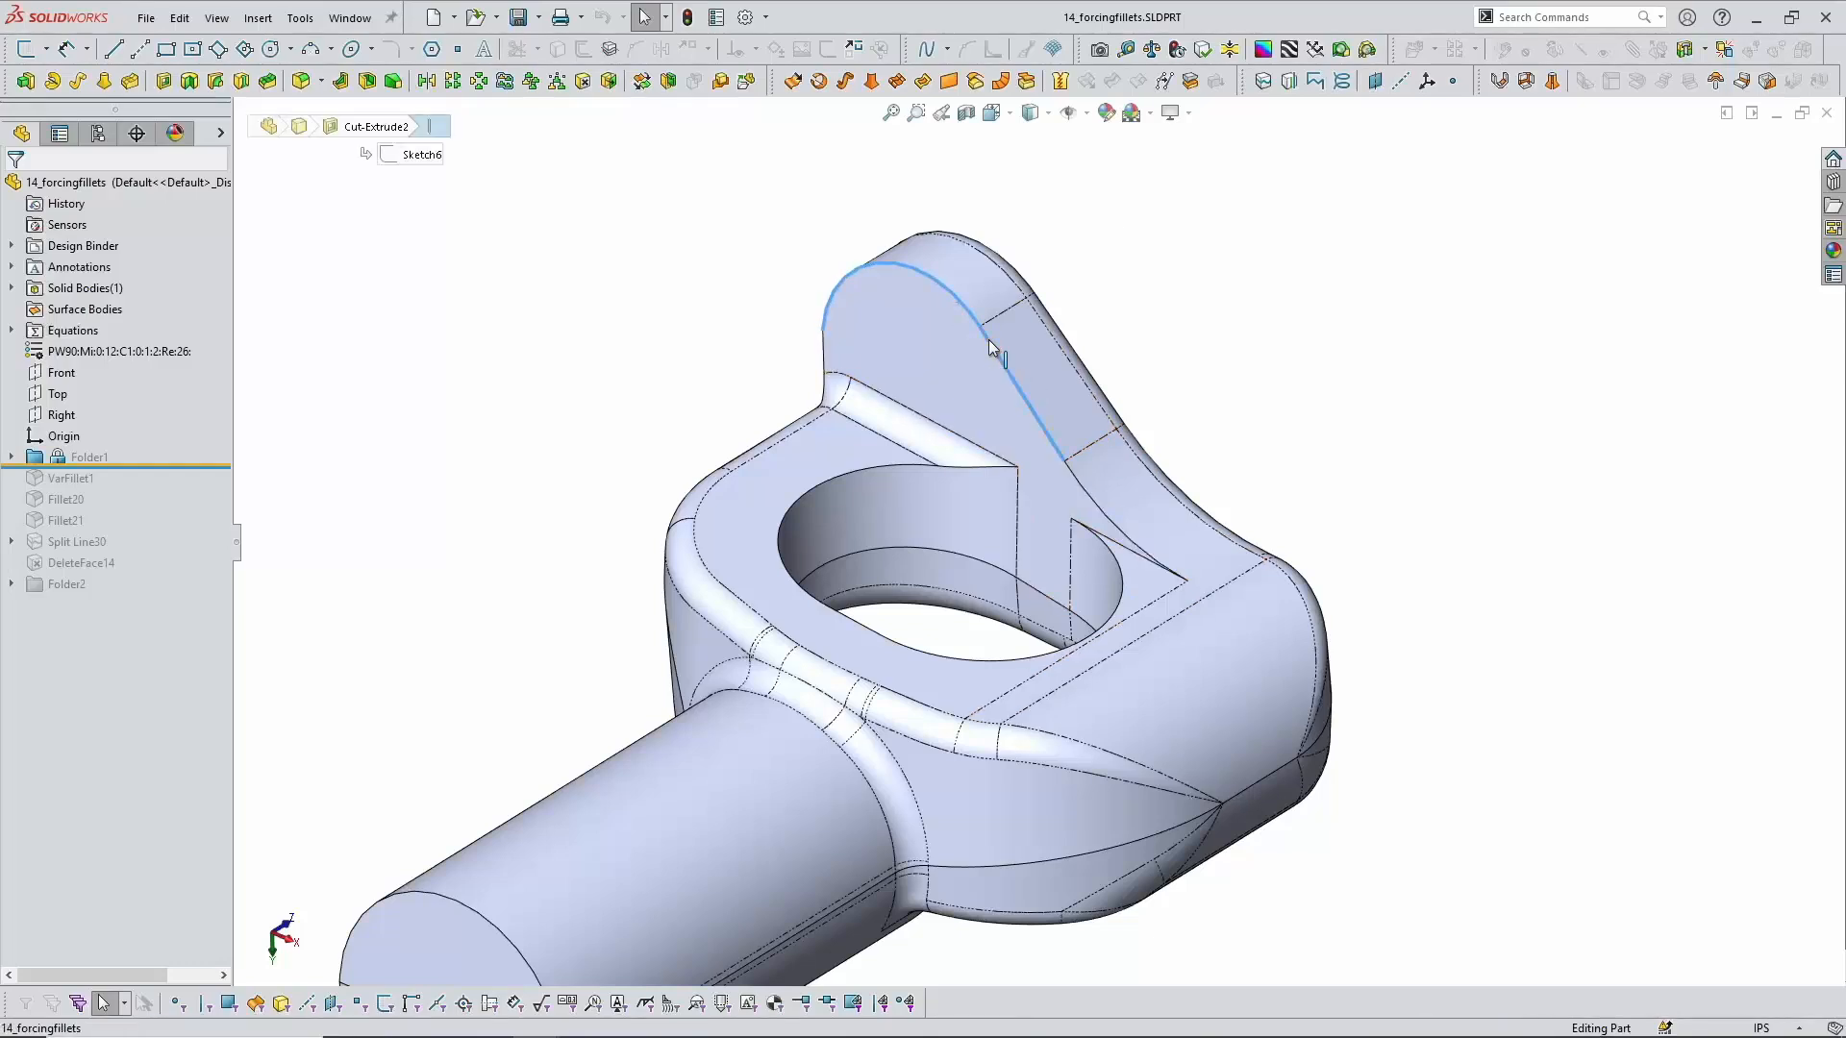
{"action": "left_click", "coordinate": [986, 336], "text": "ctrl"}
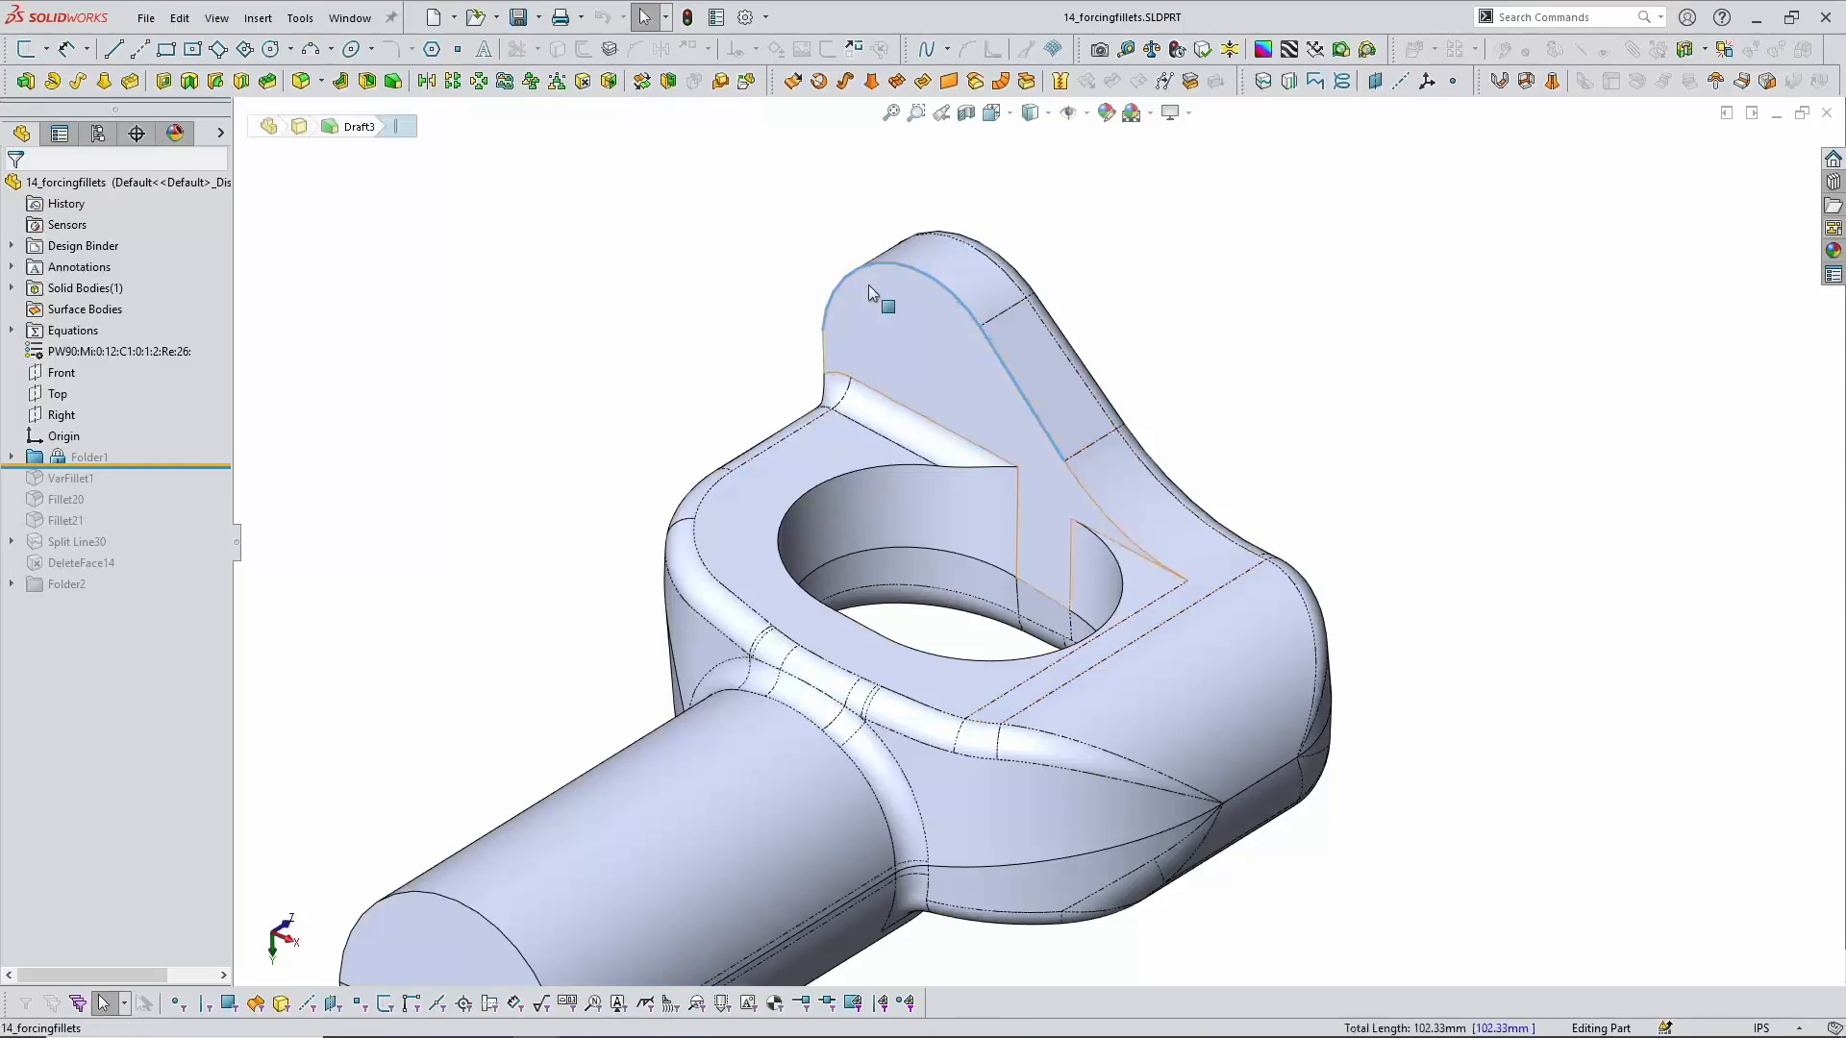
{"action": "left_click", "coordinate": [1002, 661], "text": "ctrl"}
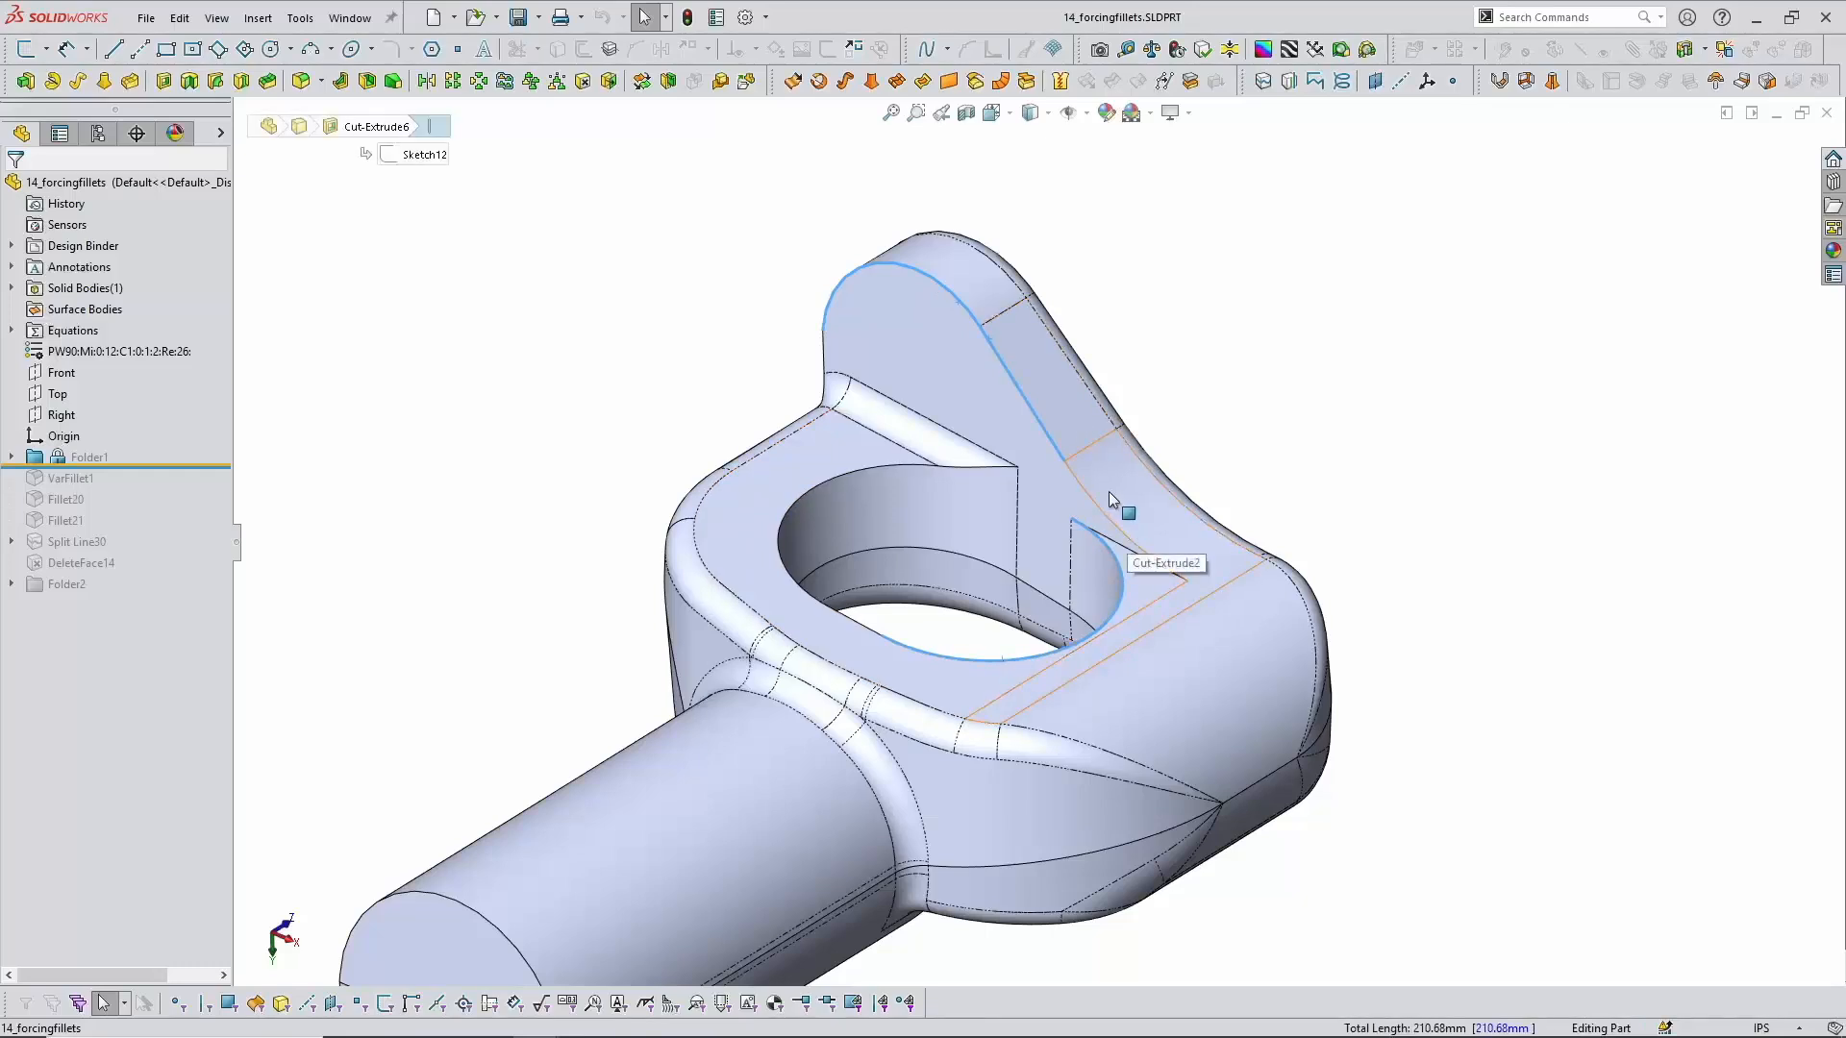
{"action": "left_click", "coordinate": [1464, 462]}
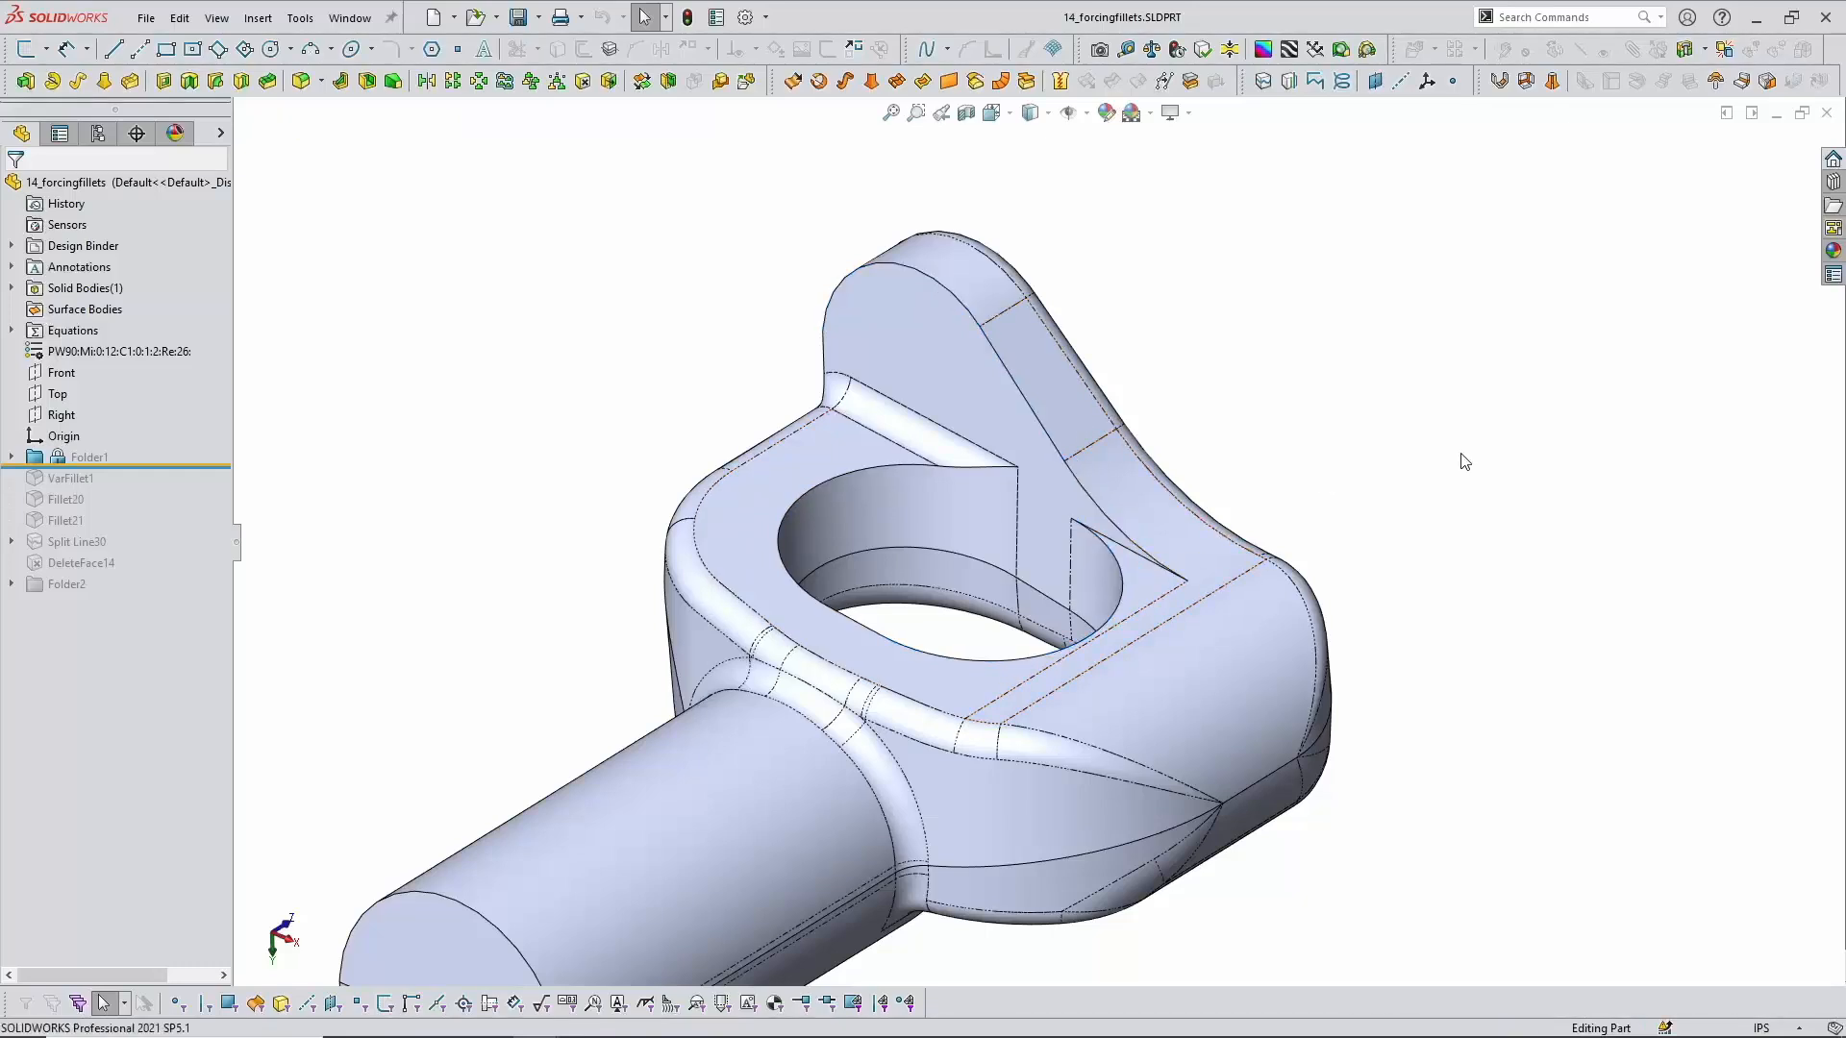
Step: Roll the feature history forward to include VarFillet1 and Fillet20, and look closer at the fillets beside the hole
{"action": "left_click_drag", "start_coordinate": [123, 471], "coordinate": [121, 521]}
{"action": "scroll", "coordinate": [1479, 599], "scroll_direction": "down", "scroll_amount": 1}
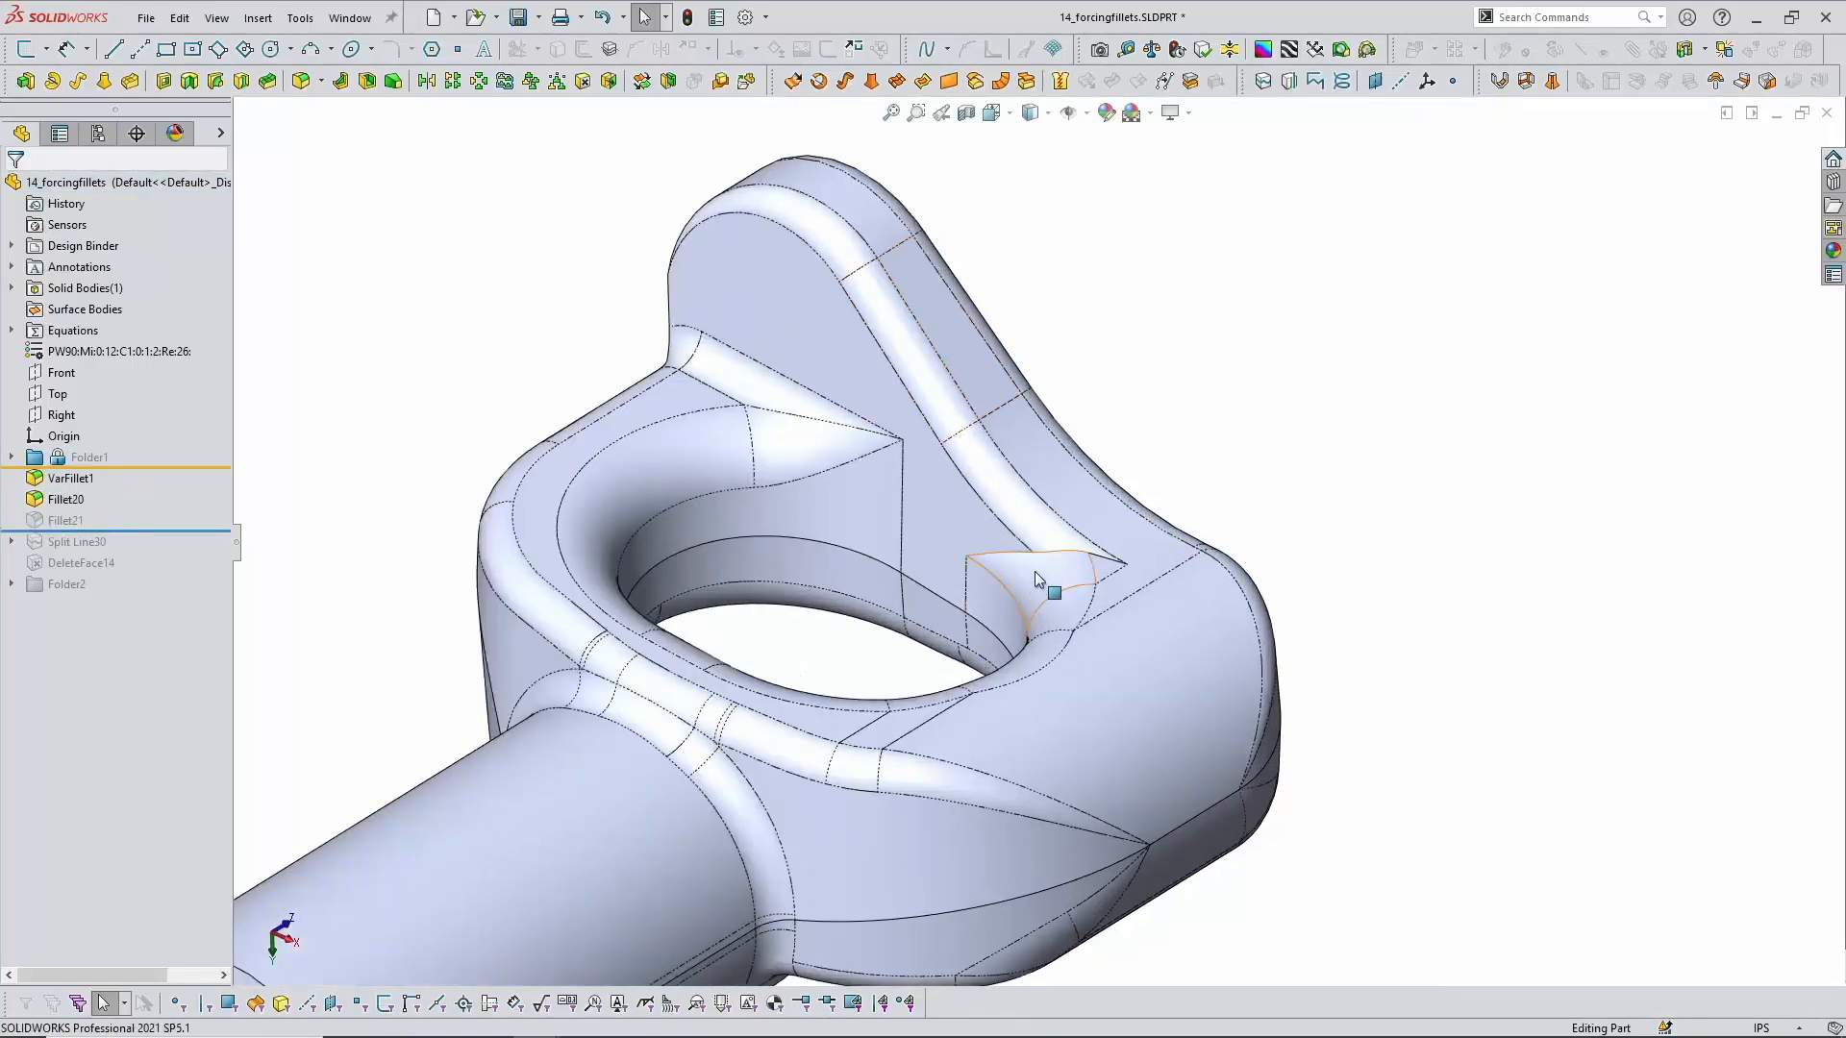
{"action": "scroll", "coordinate": [1036, 536], "scroll_direction": "down", "scroll_amount": 3}
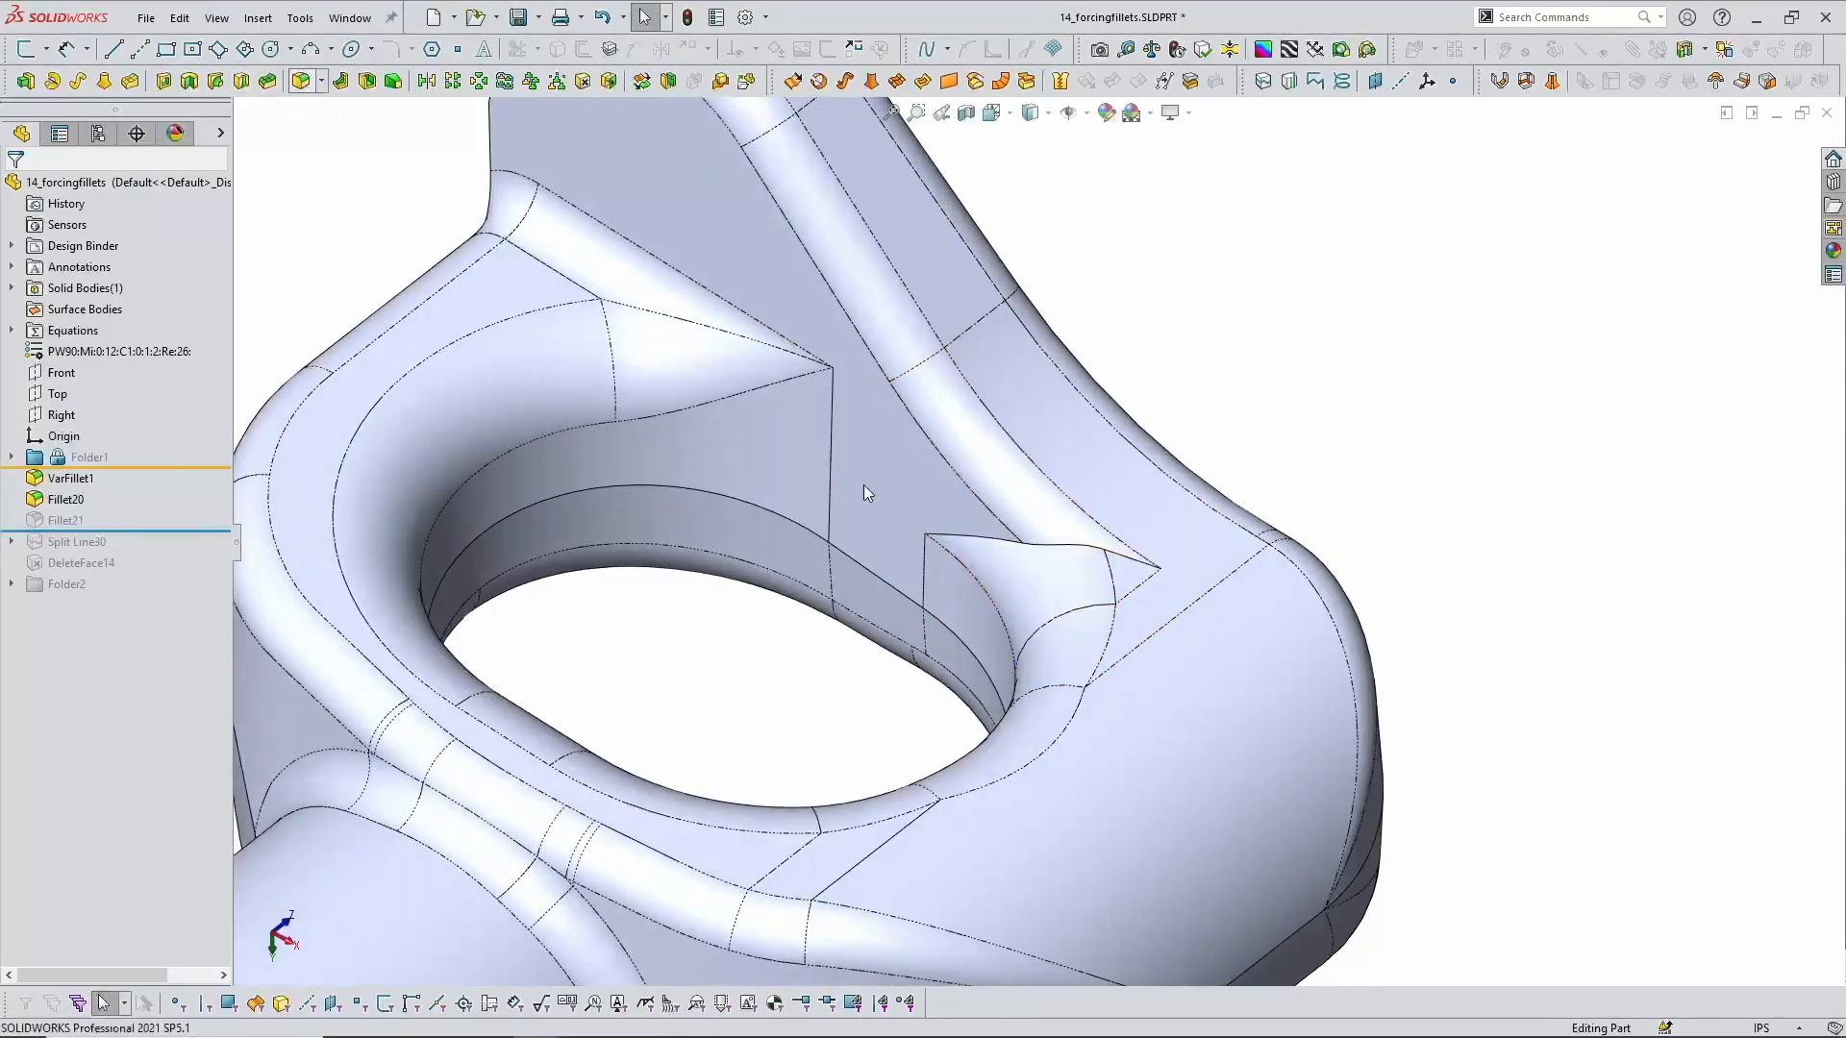
Step: Fillet the sharp edge where the hole's fillet meets the lug, trying a 0.75 in radius and finishing with 1 in
{"action": "key", "text": "f"}
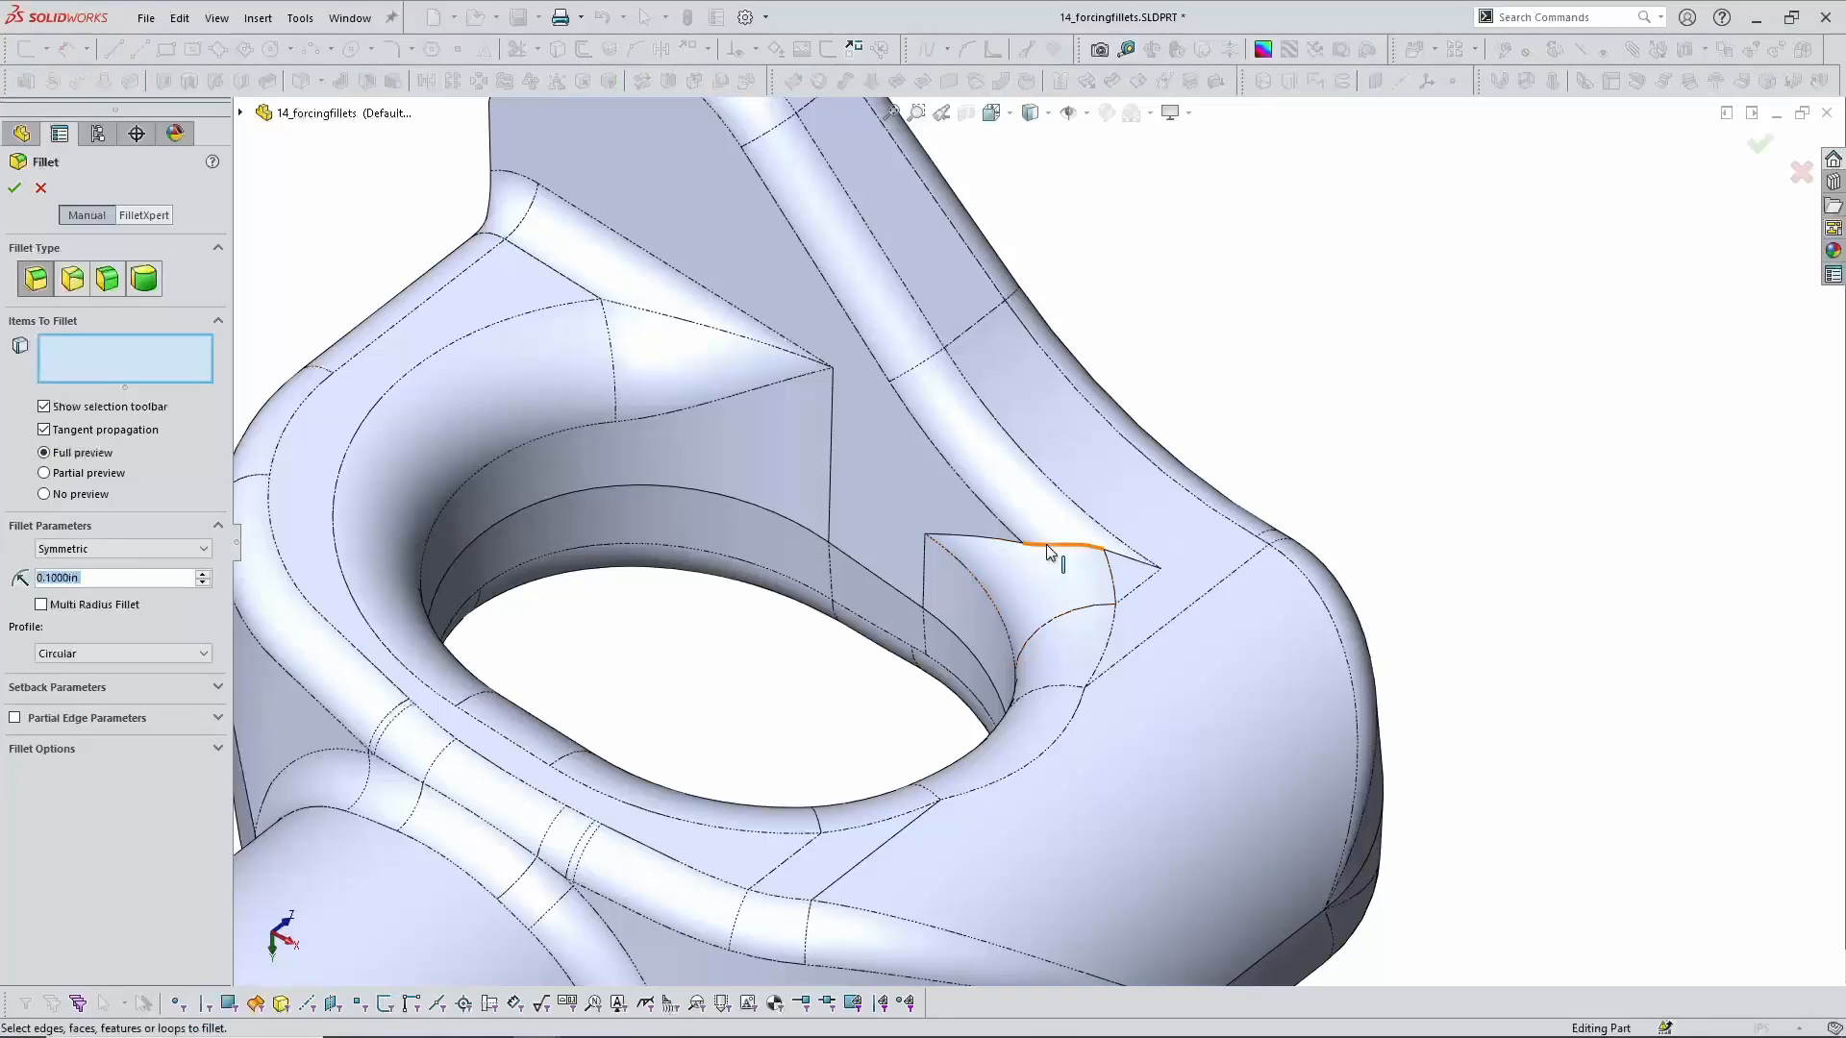
{"action": "left_click", "coordinate": [1047, 550]}
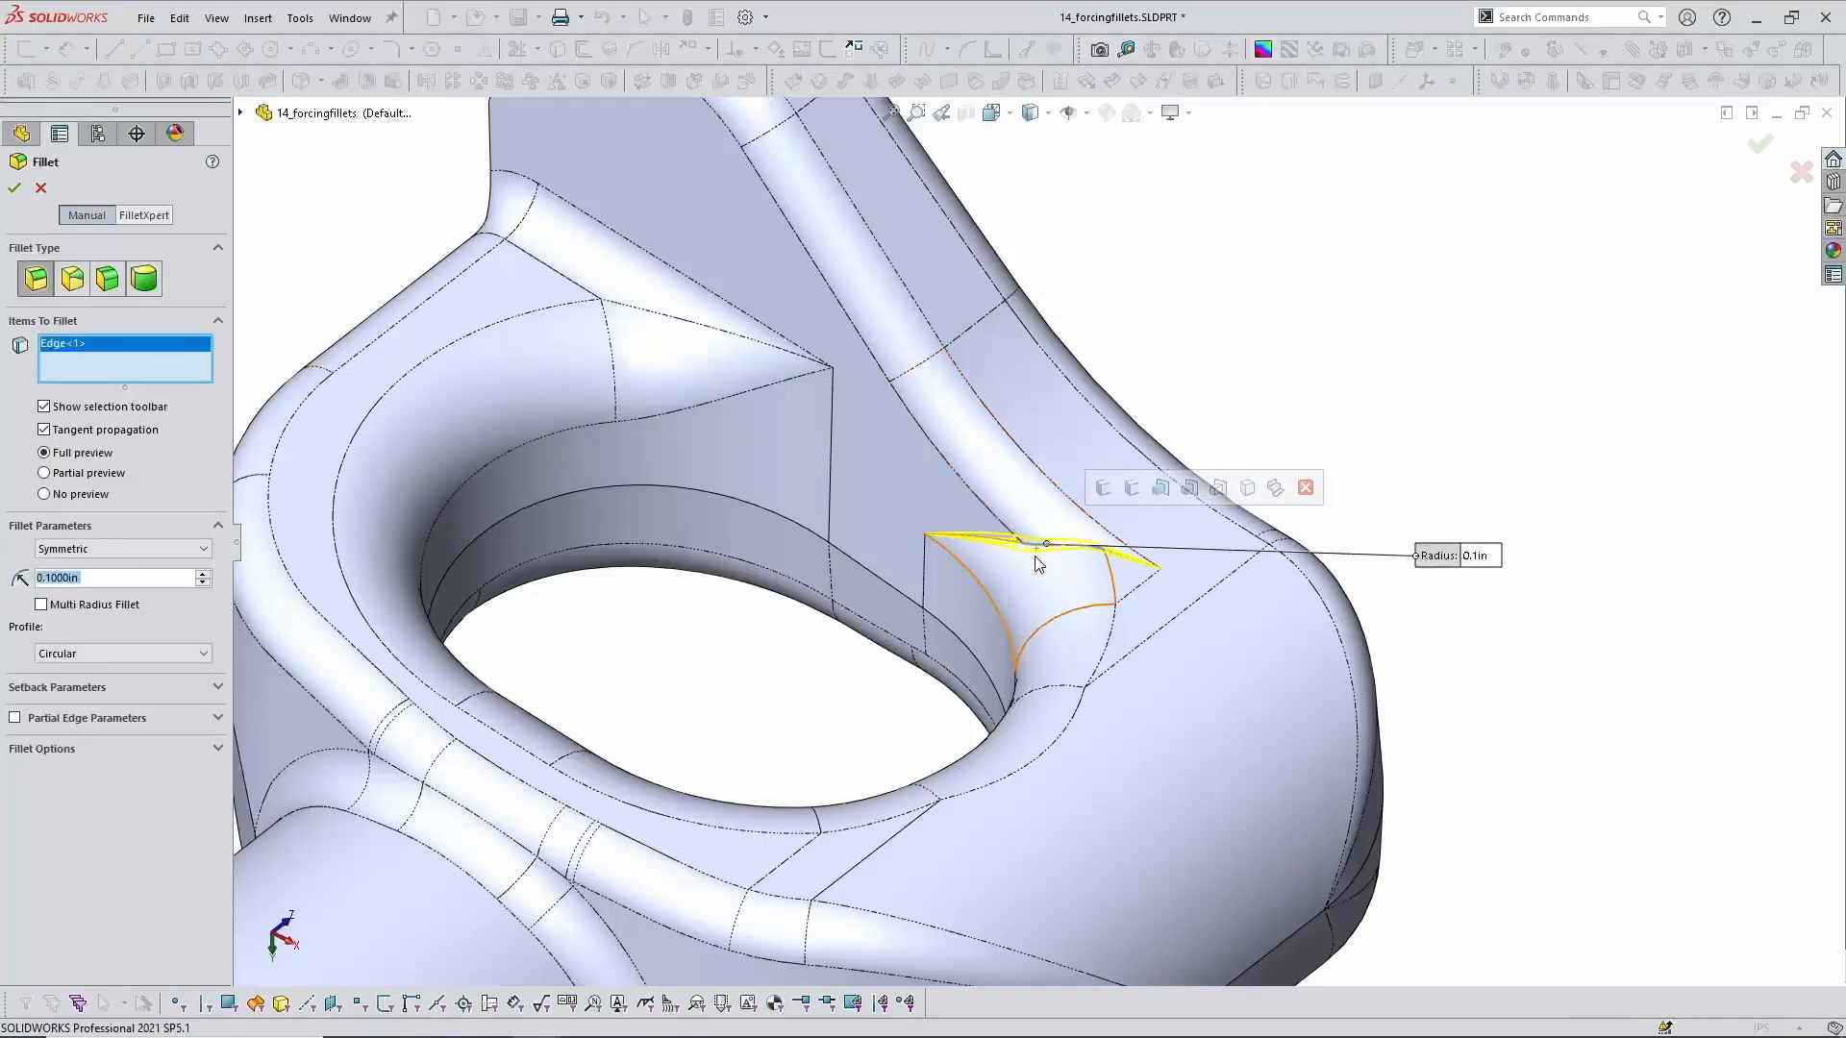
{"action": "type", "text": "0.75"}
{"action": "key", "text": "Return"}
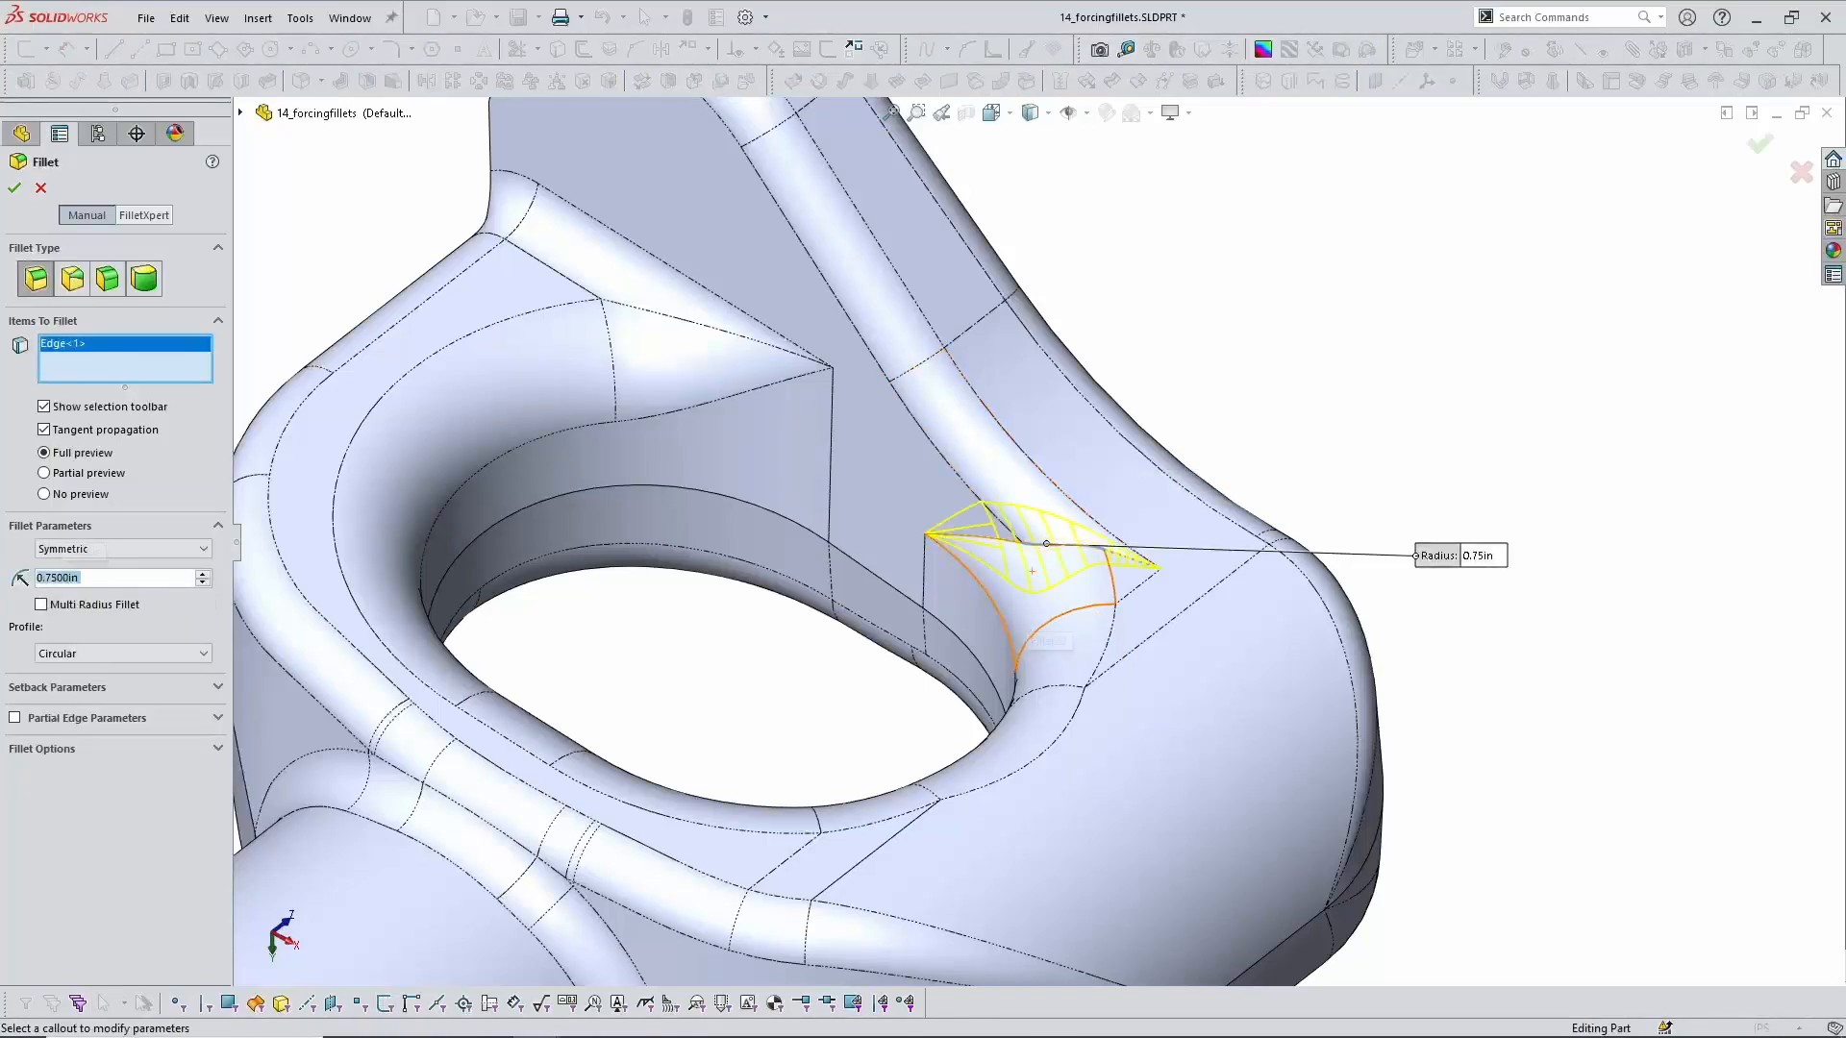
{"action": "type", "text": "1"}
{"action": "key", "text": "Return"}
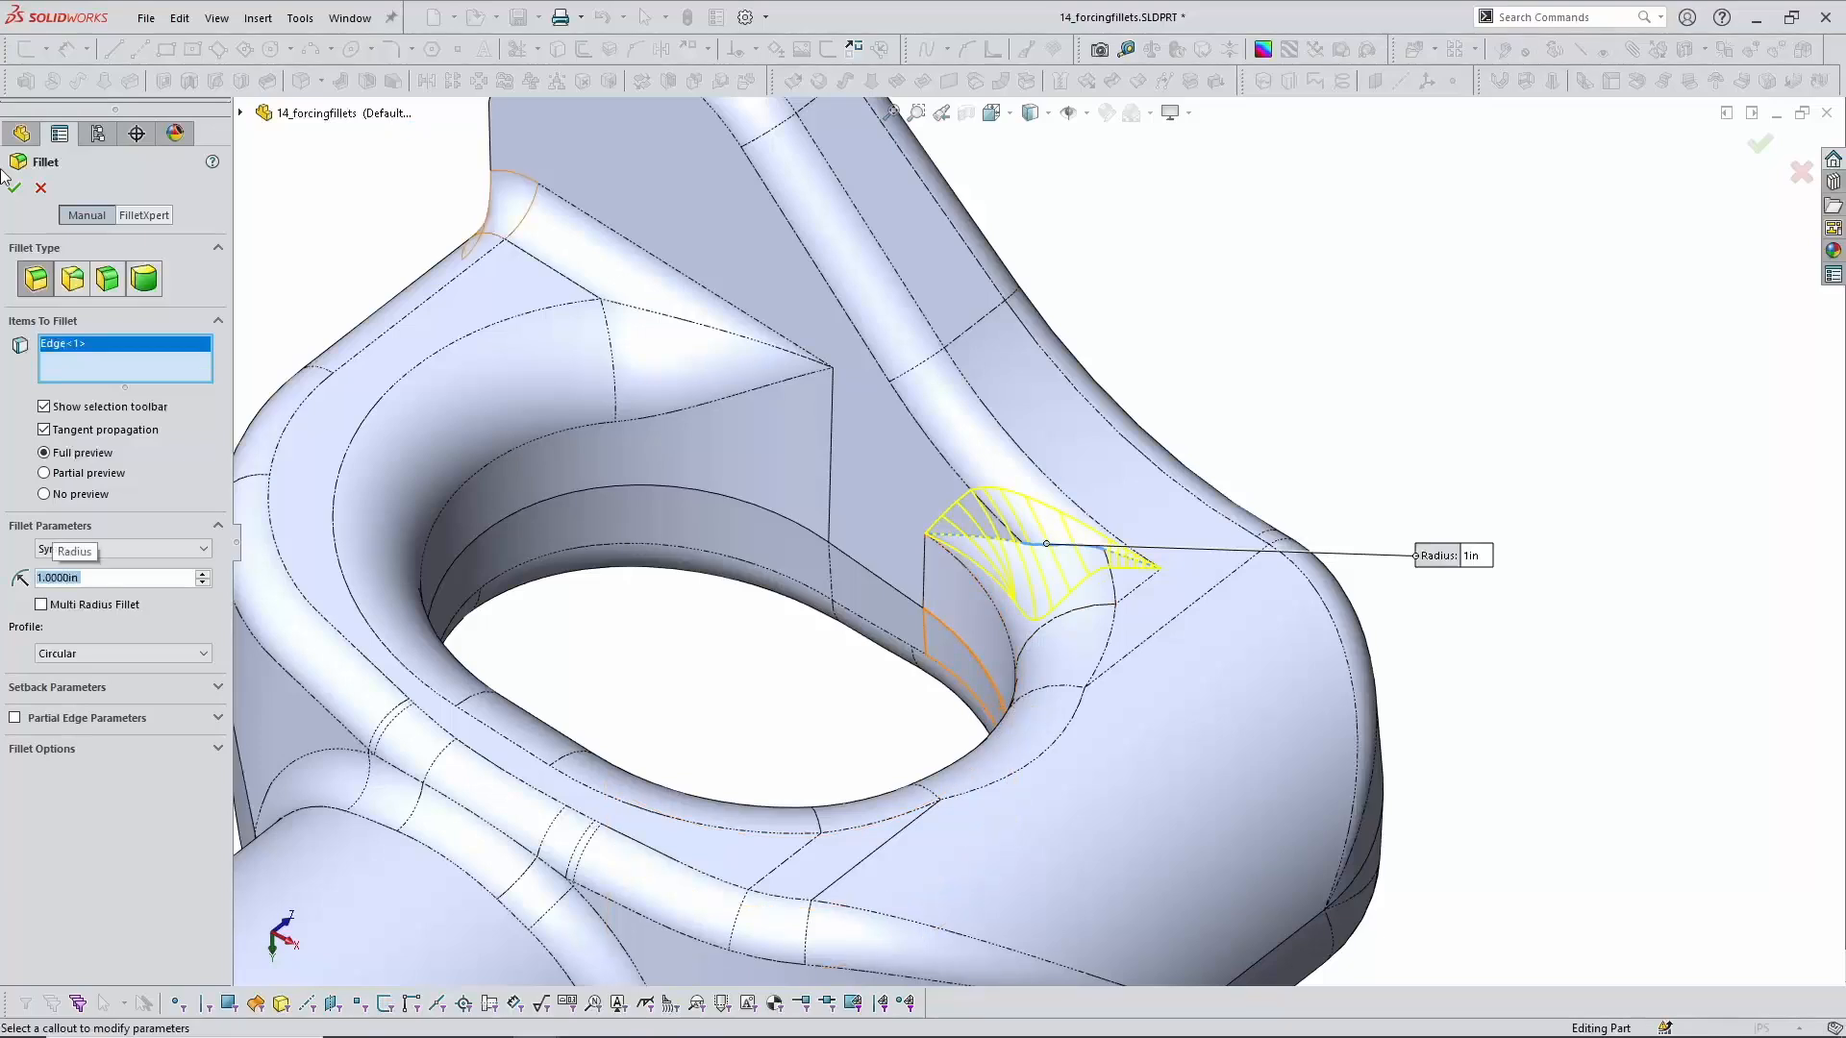
{"action": "left_click", "coordinate": [22, 188]}
Step: Inspect the new fillet between the hole and the lug shaded without edges, and restore the edge display
{"action": "scroll", "coordinate": [1283, 433], "scroll_direction": "up", "scroll_amount": 1}
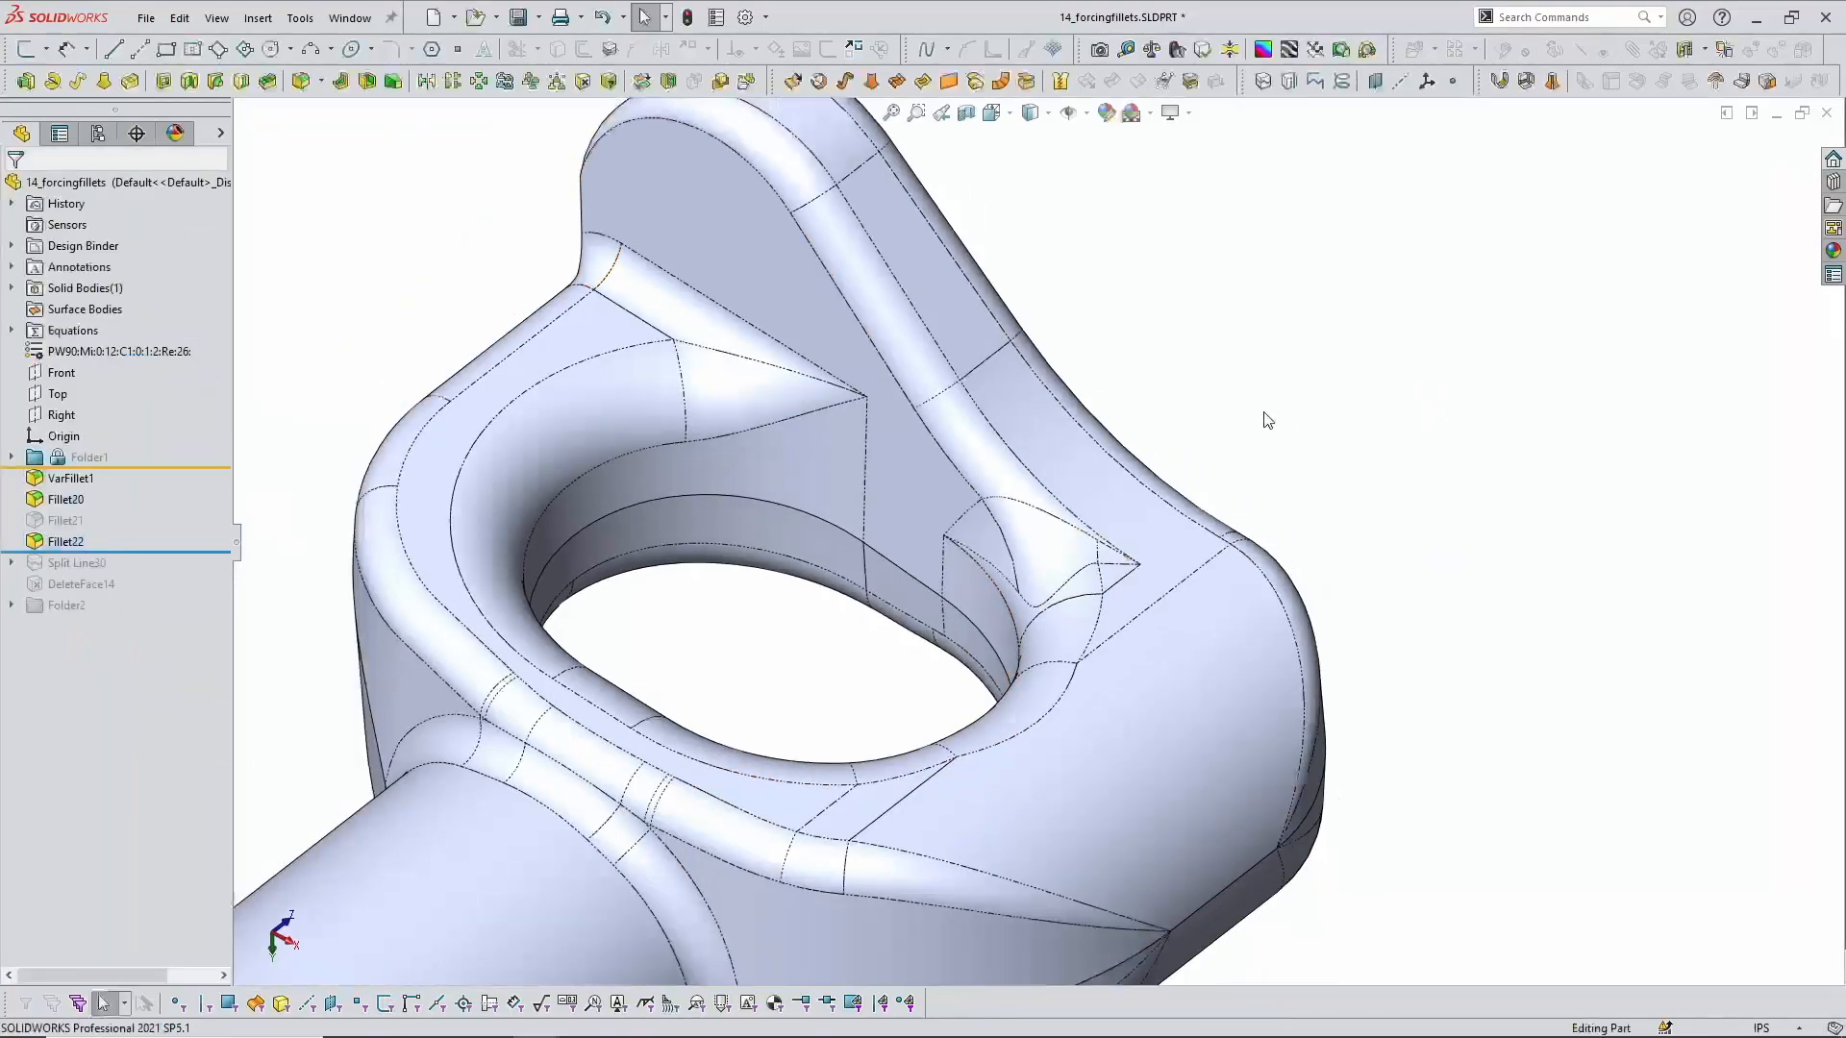
{"action": "mouse_move", "coordinate": [1263, 410]}
{"action": "middle_mouse_down"}
{"action": "mouse_move", "coordinate": [1254, 372]}
{"action": "mouse_move", "coordinate": [1248, 412]}
{"action": "middle_mouse_up"}
{"action": "mouse_move", "coordinate": [1030, 113]}
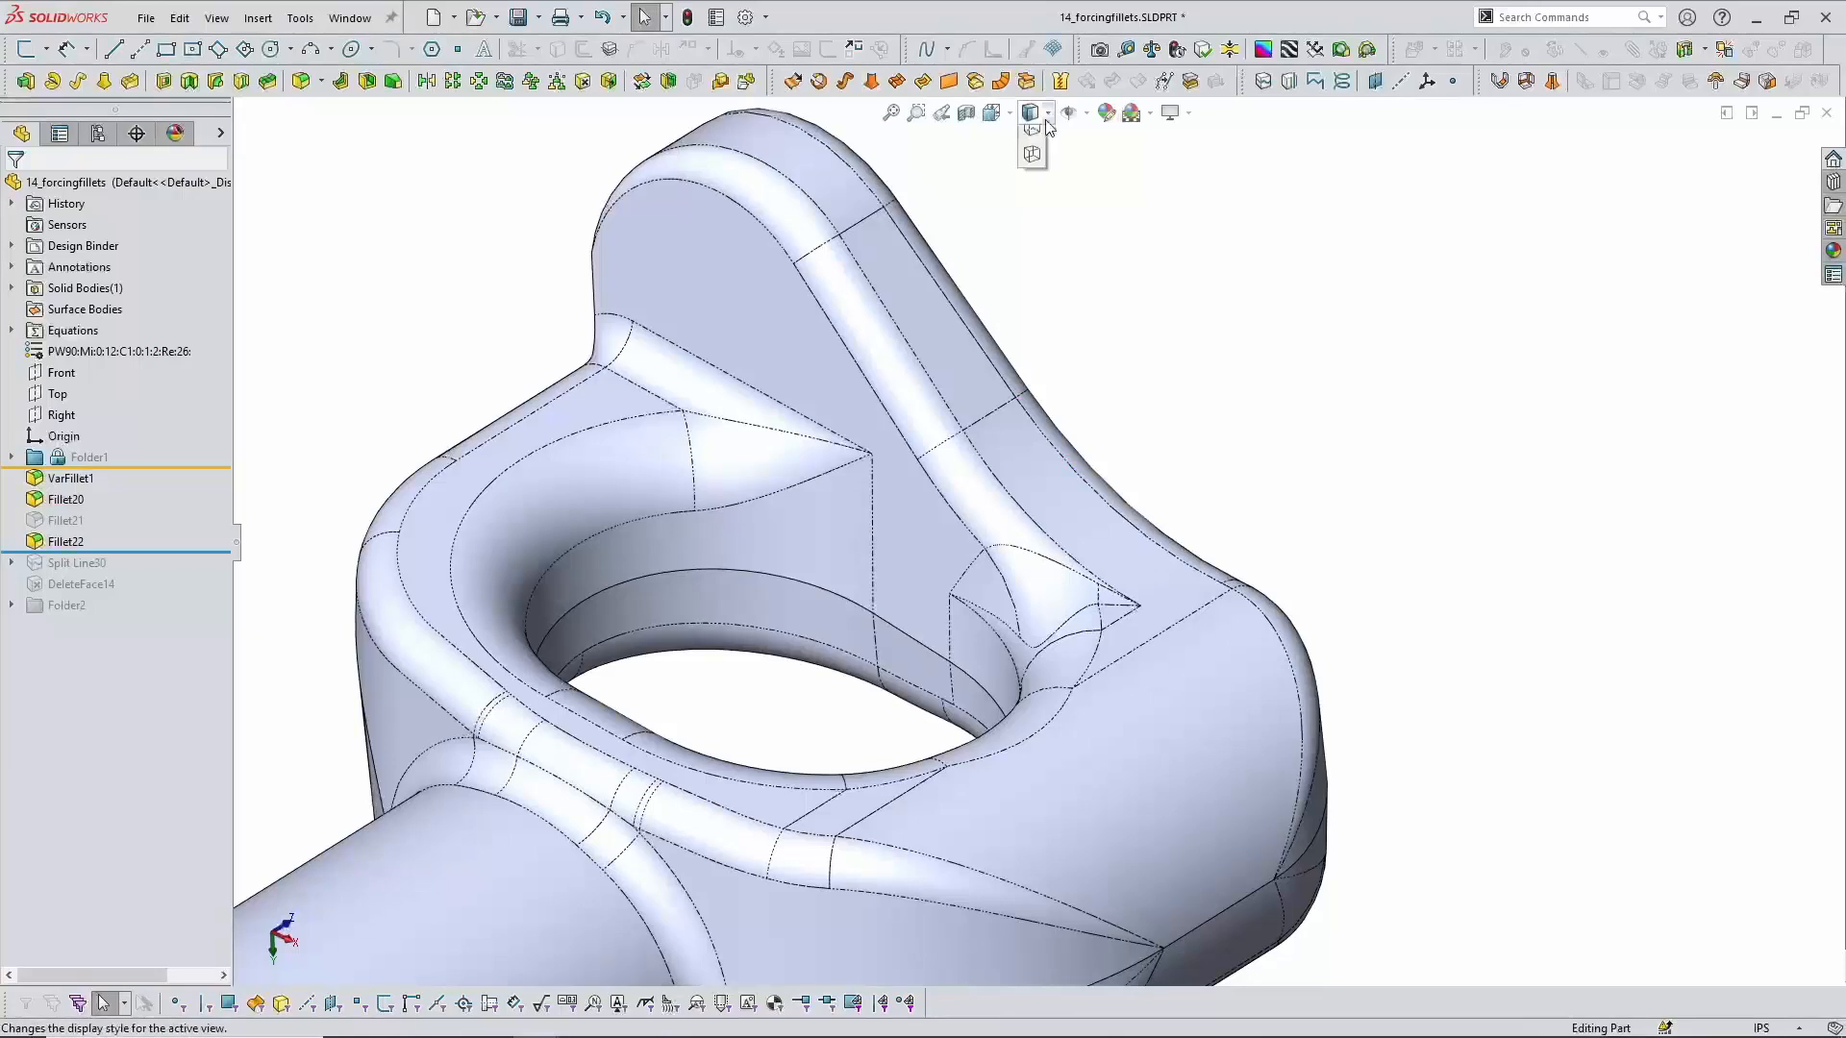
{"action": "left_click", "coordinate": [1034, 165]}
{"action": "middle_click_drag", "start_coordinate": [1166, 293], "coordinate": [1162, 338]}
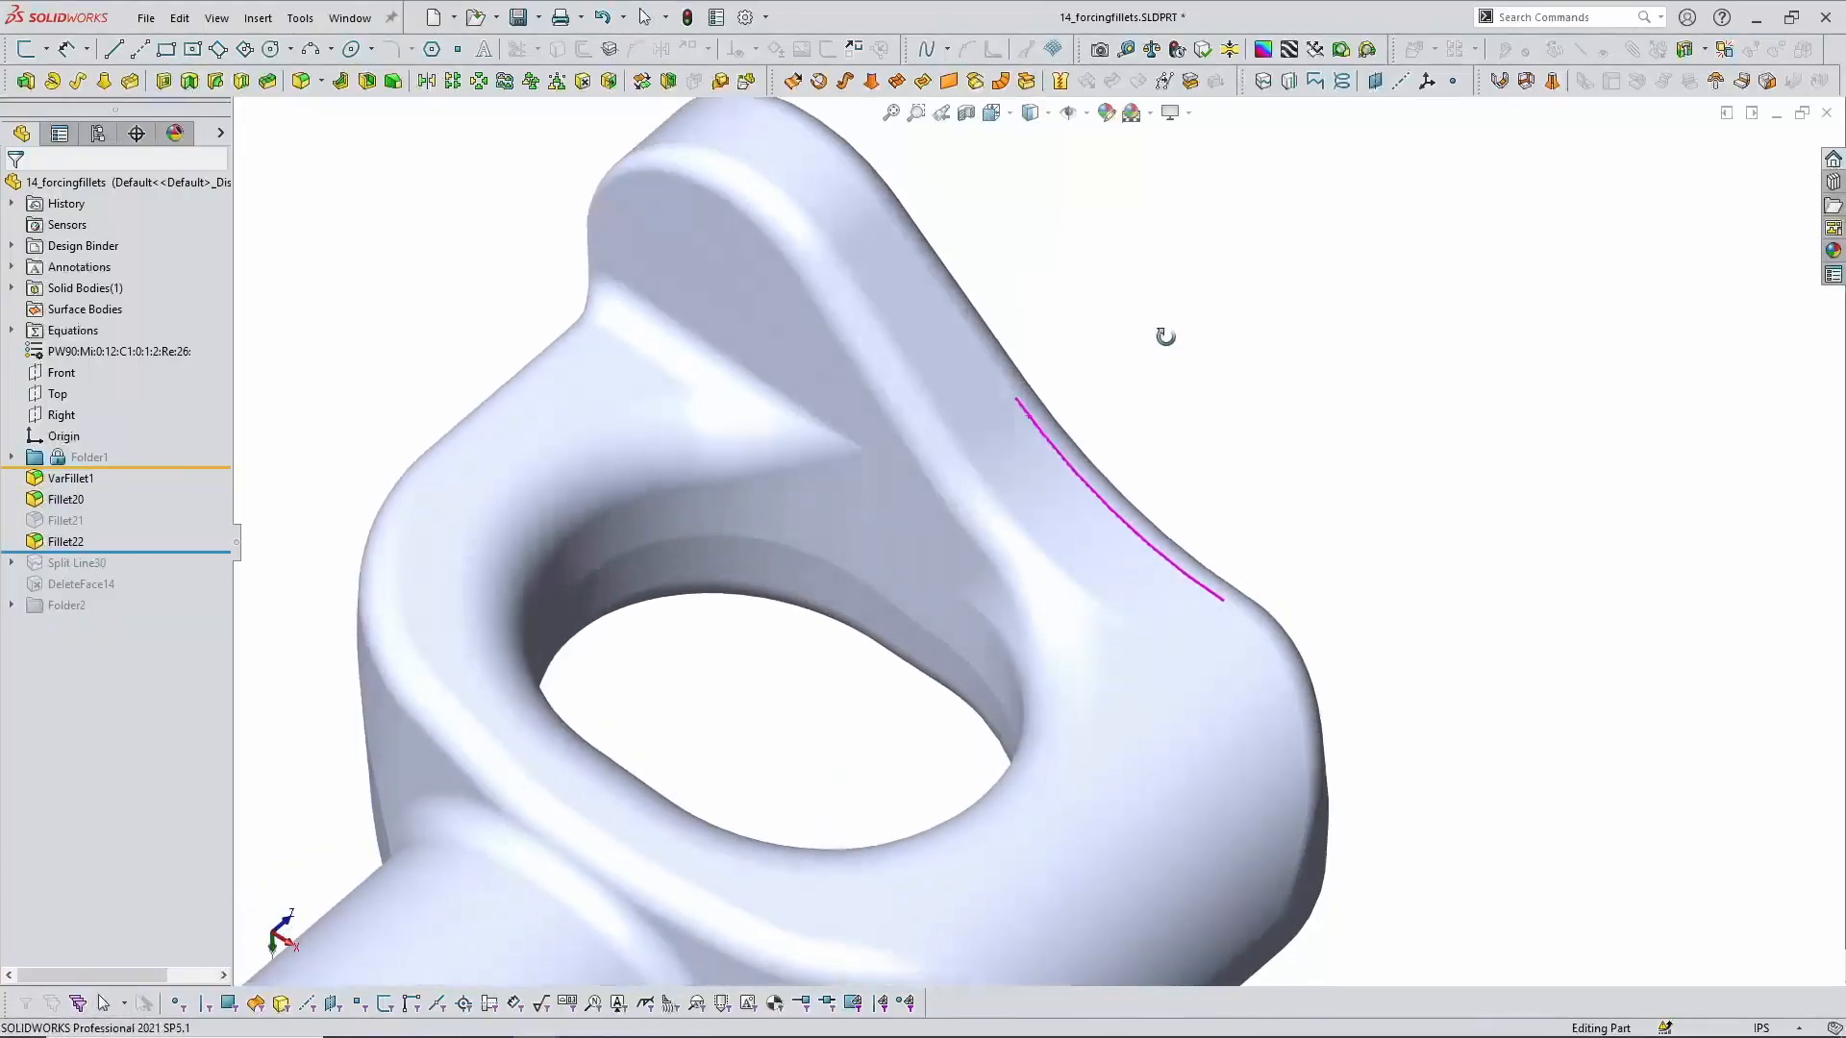
{"action": "left_click", "coordinate": [1030, 143]}
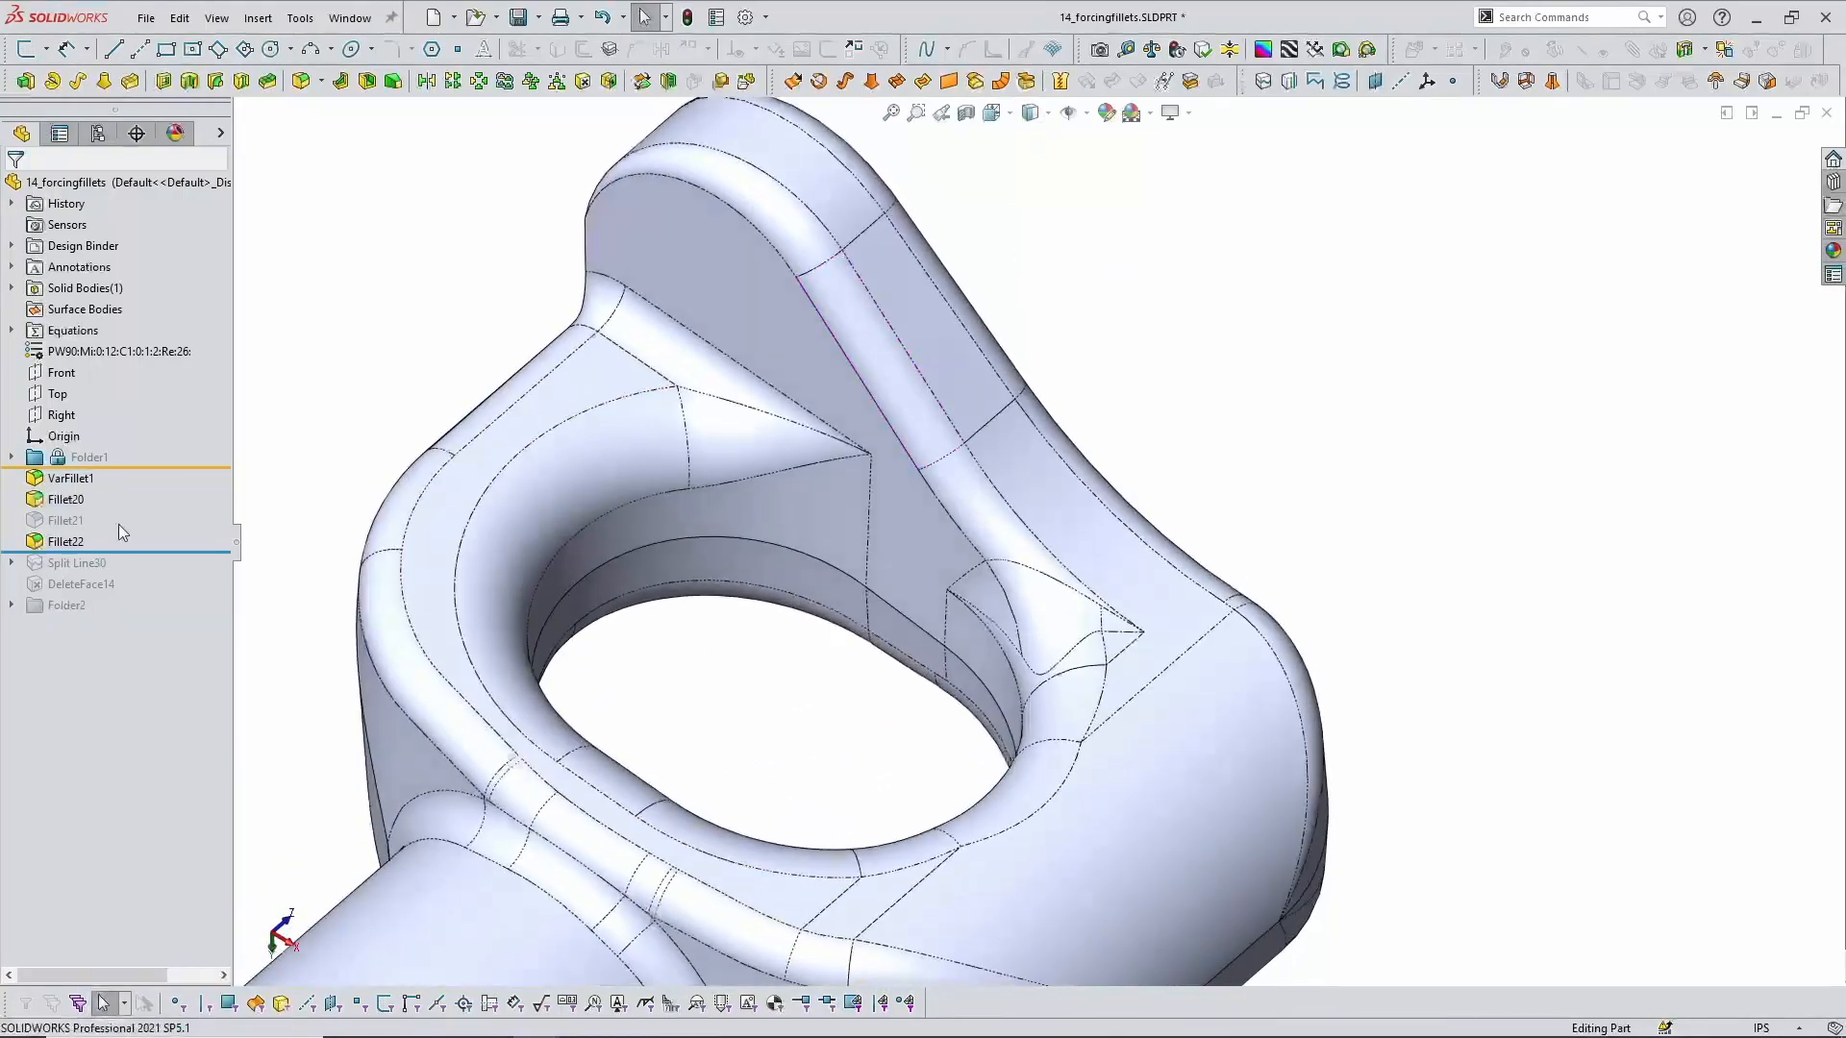
Step: Suppress Fillet22 and roll the feature history forward to include Split Line30 and DeleteFace14
{"action": "left_click", "coordinate": [65, 541]}
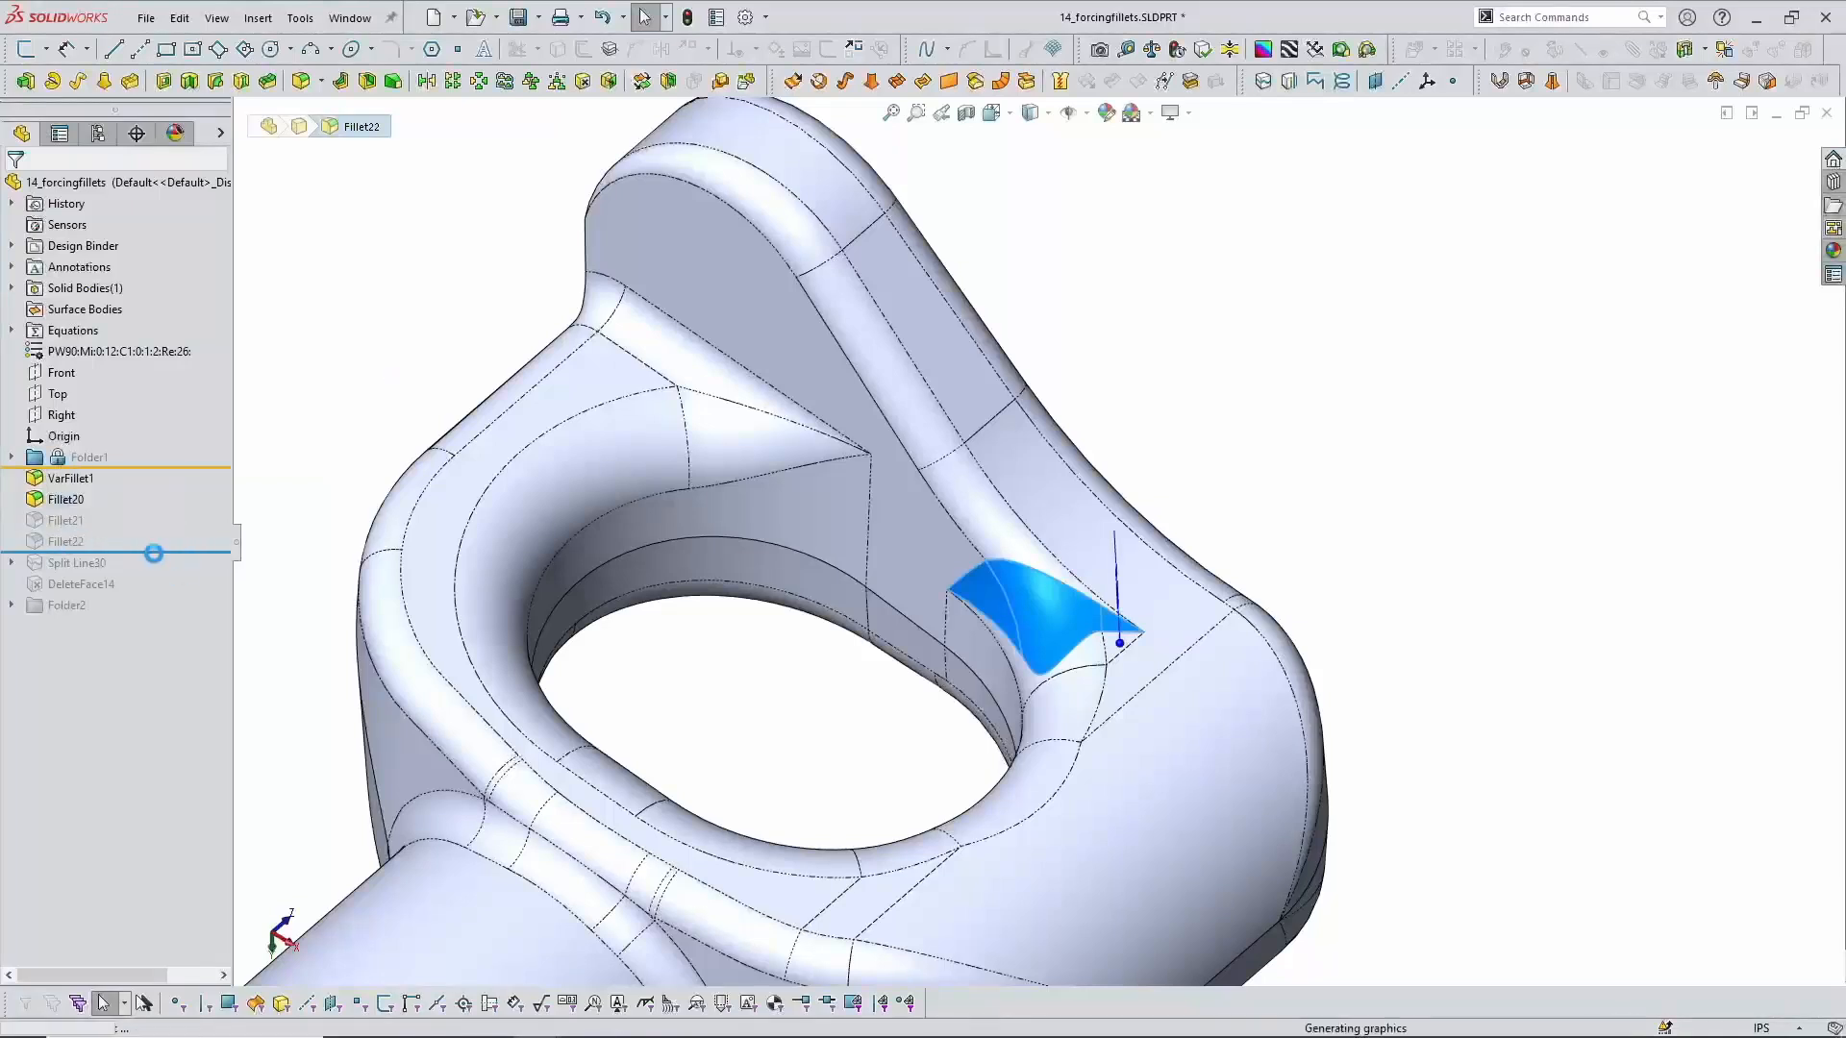
{"action": "left_click_drag", "start_coordinate": [154, 552], "coordinate": [154, 574]}
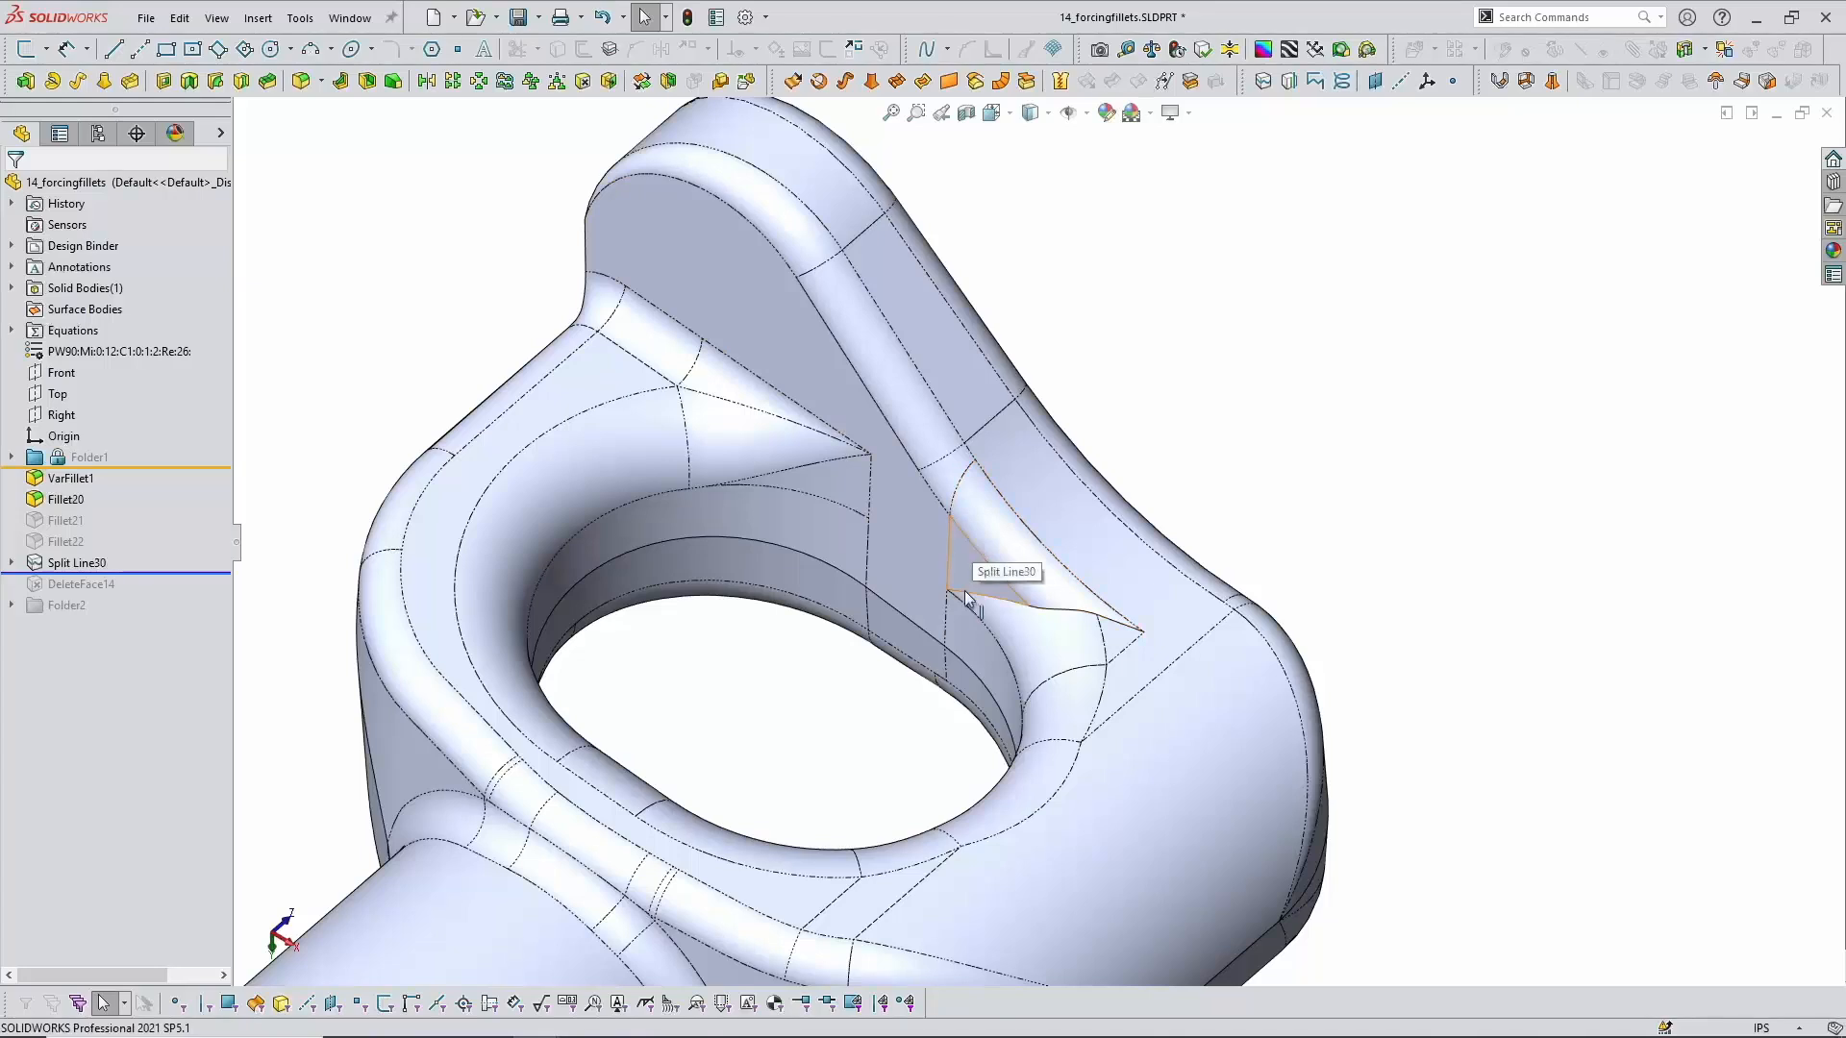
{"action": "left_click_drag", "start_coordinate": [185, 580], "coordinate": [171, 590]}
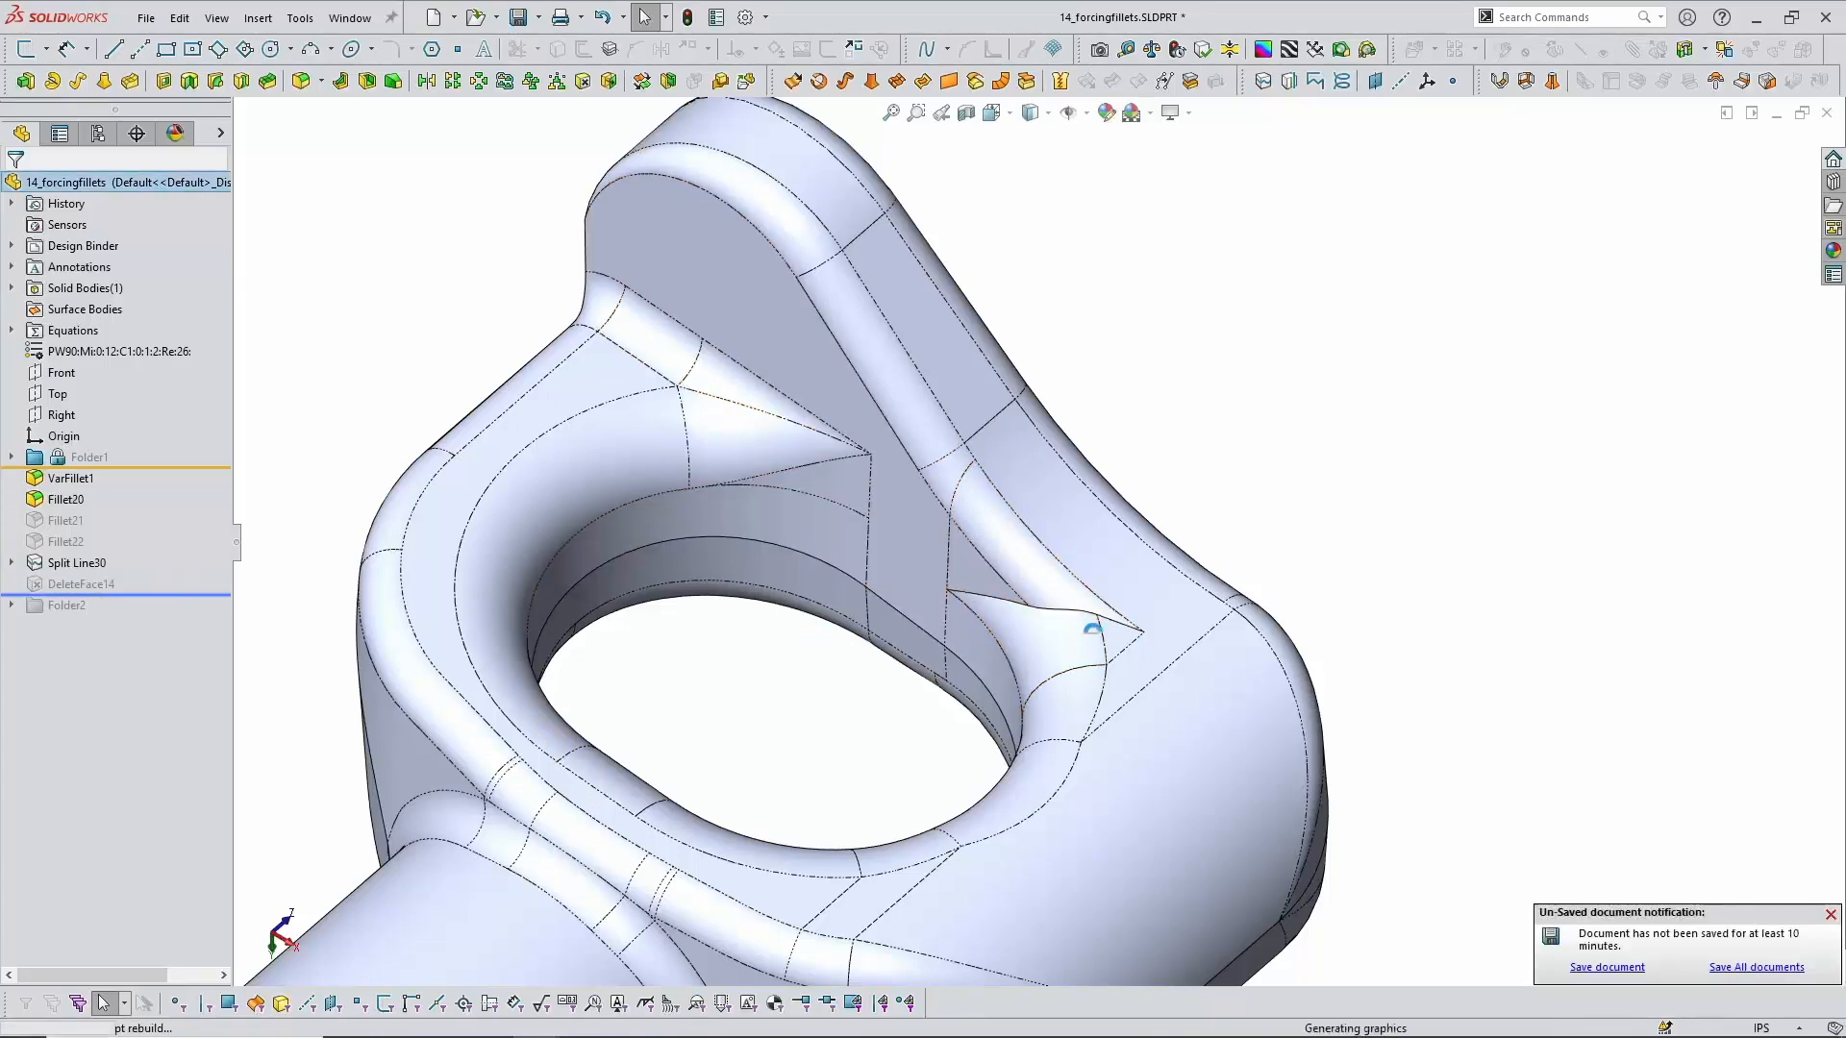
Step: Inspect the blends made by DeleteFace14 shaded without edges, and return to shaded with edges
{"action": "scroll", "coordinate": [1326, 451], "scroll_direction": "up", "scroll_amount": 2}
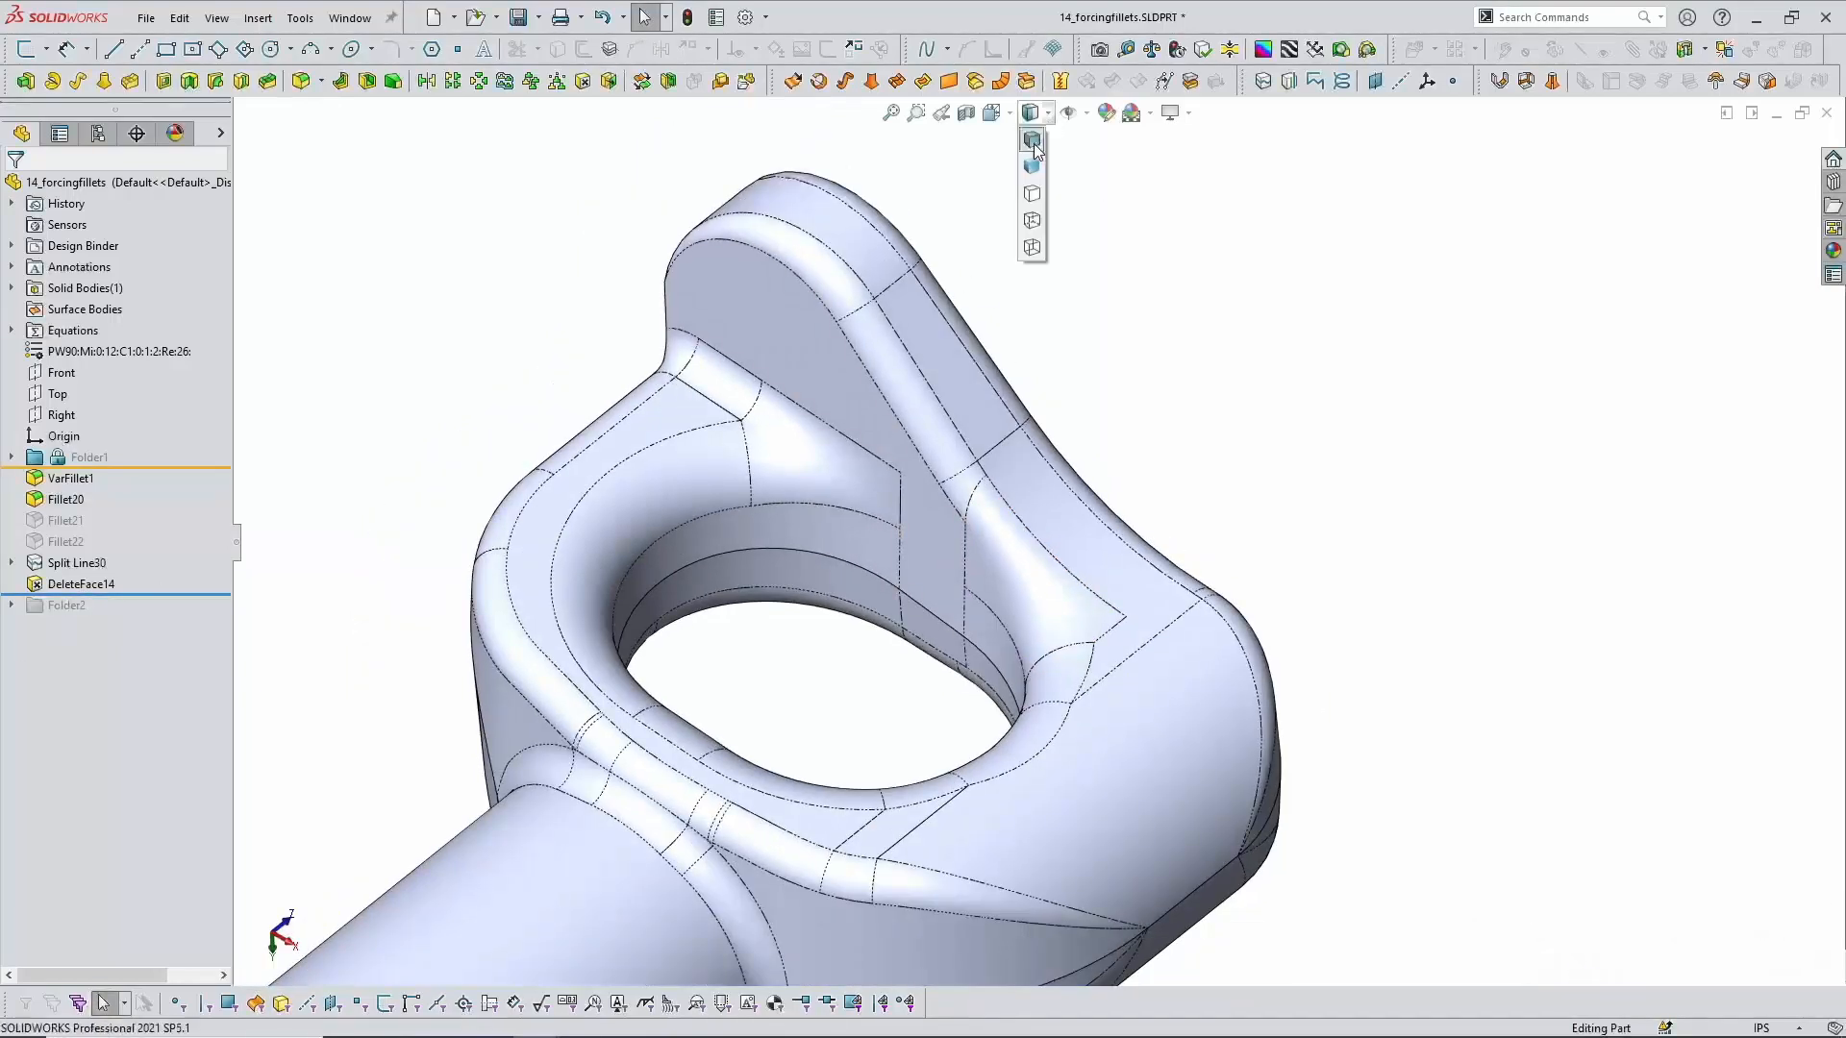
{"action": "left_click", "coordinate": [1030, 170]}
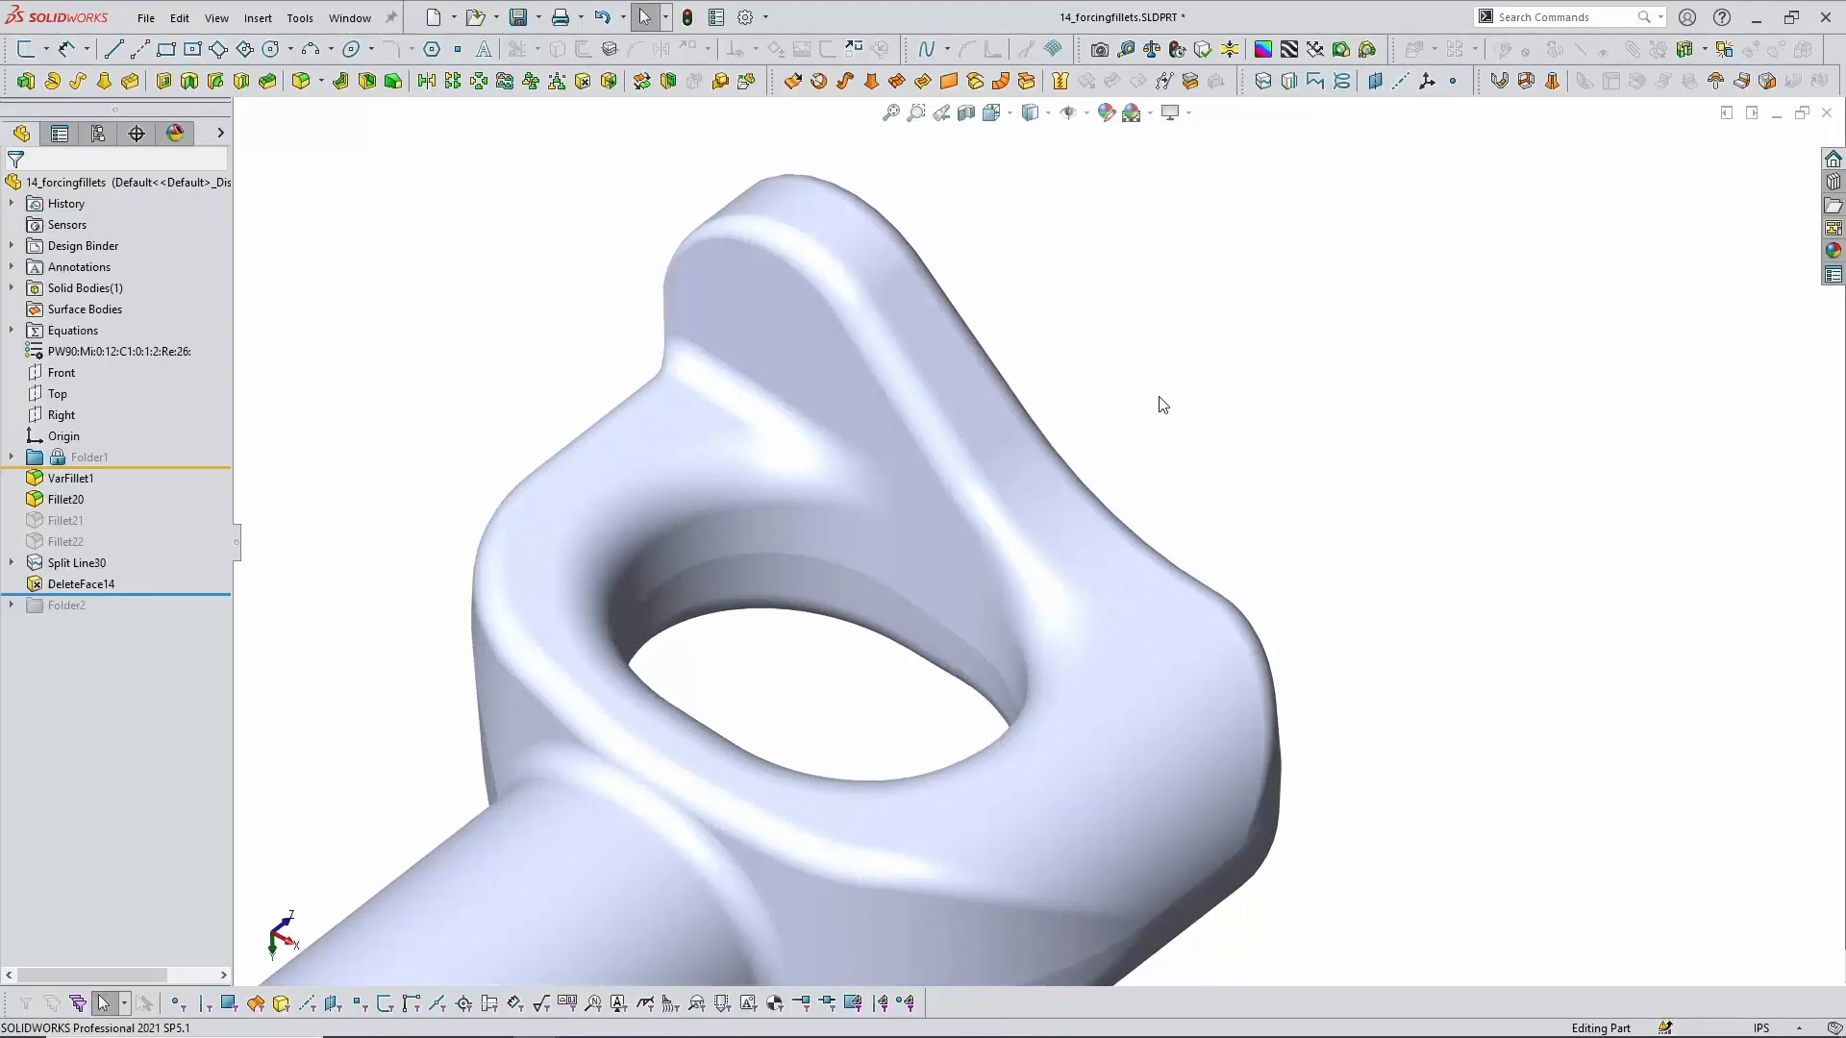
{"action": "left_click", "coordinate": [1029, 143]}
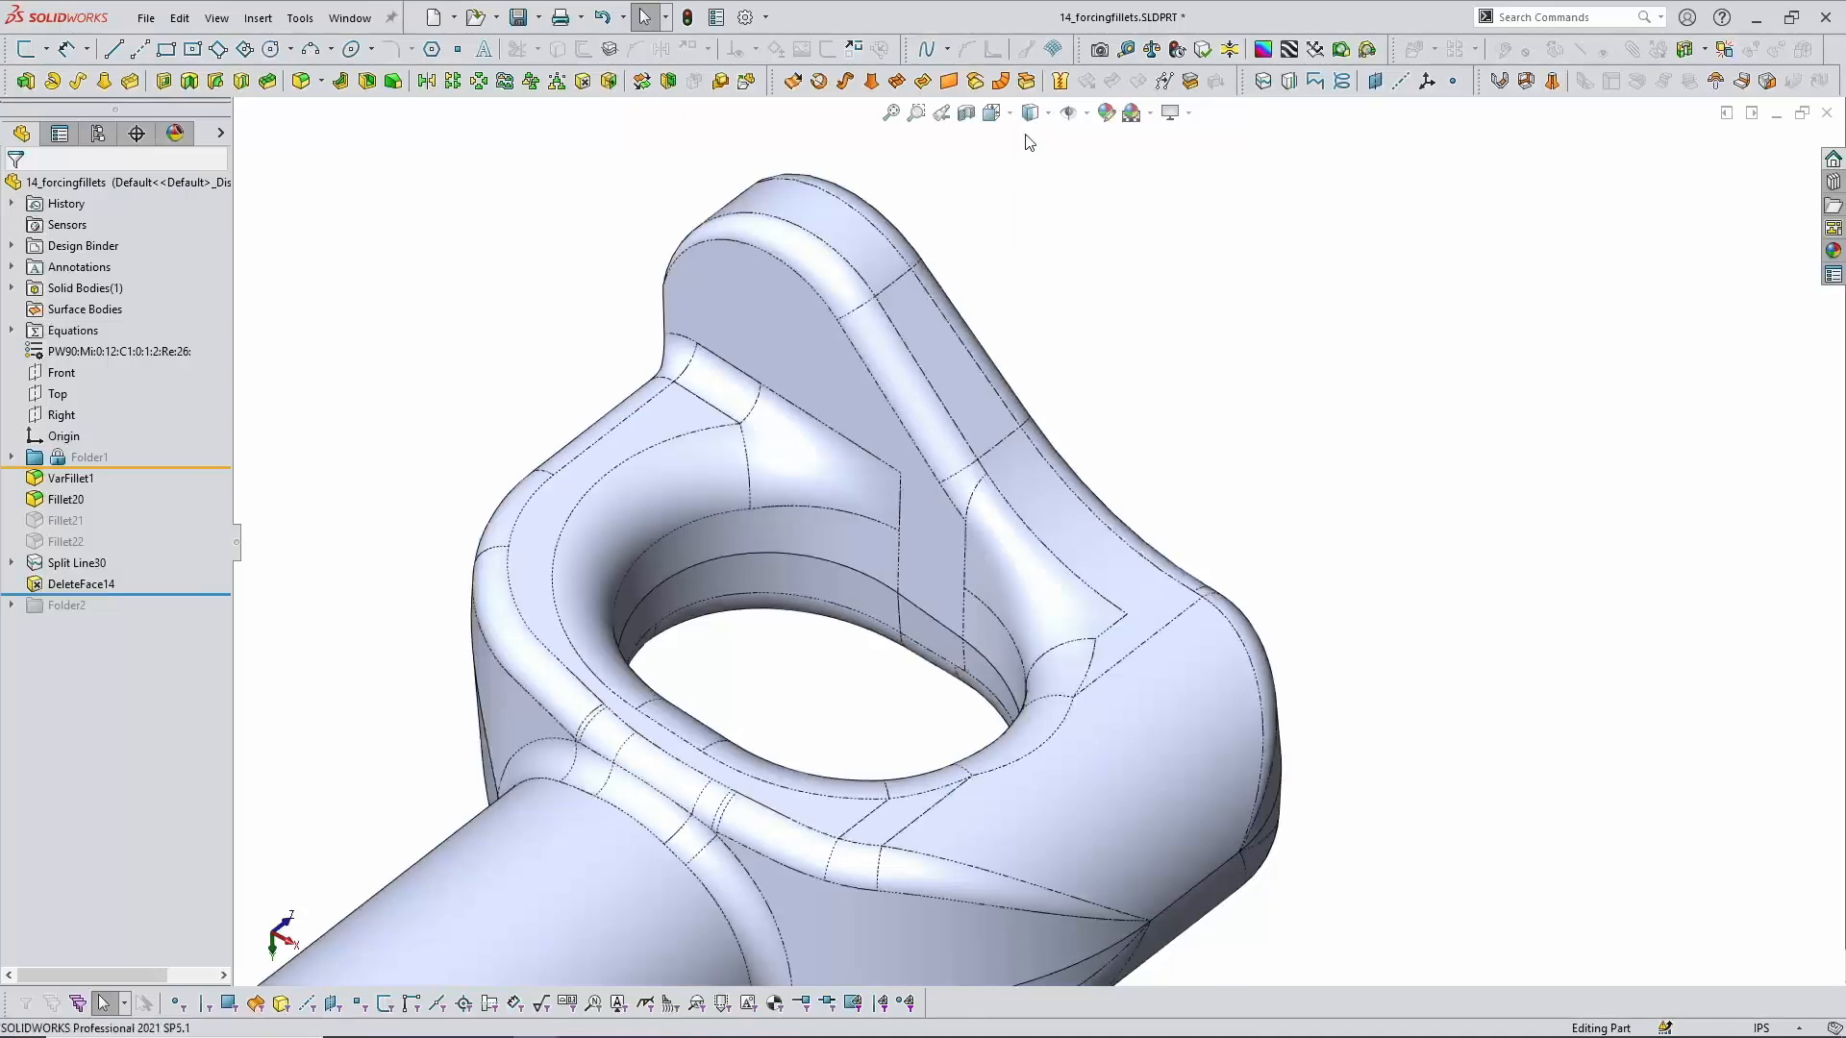
{"action": "key", "text": "alt+Tab"}
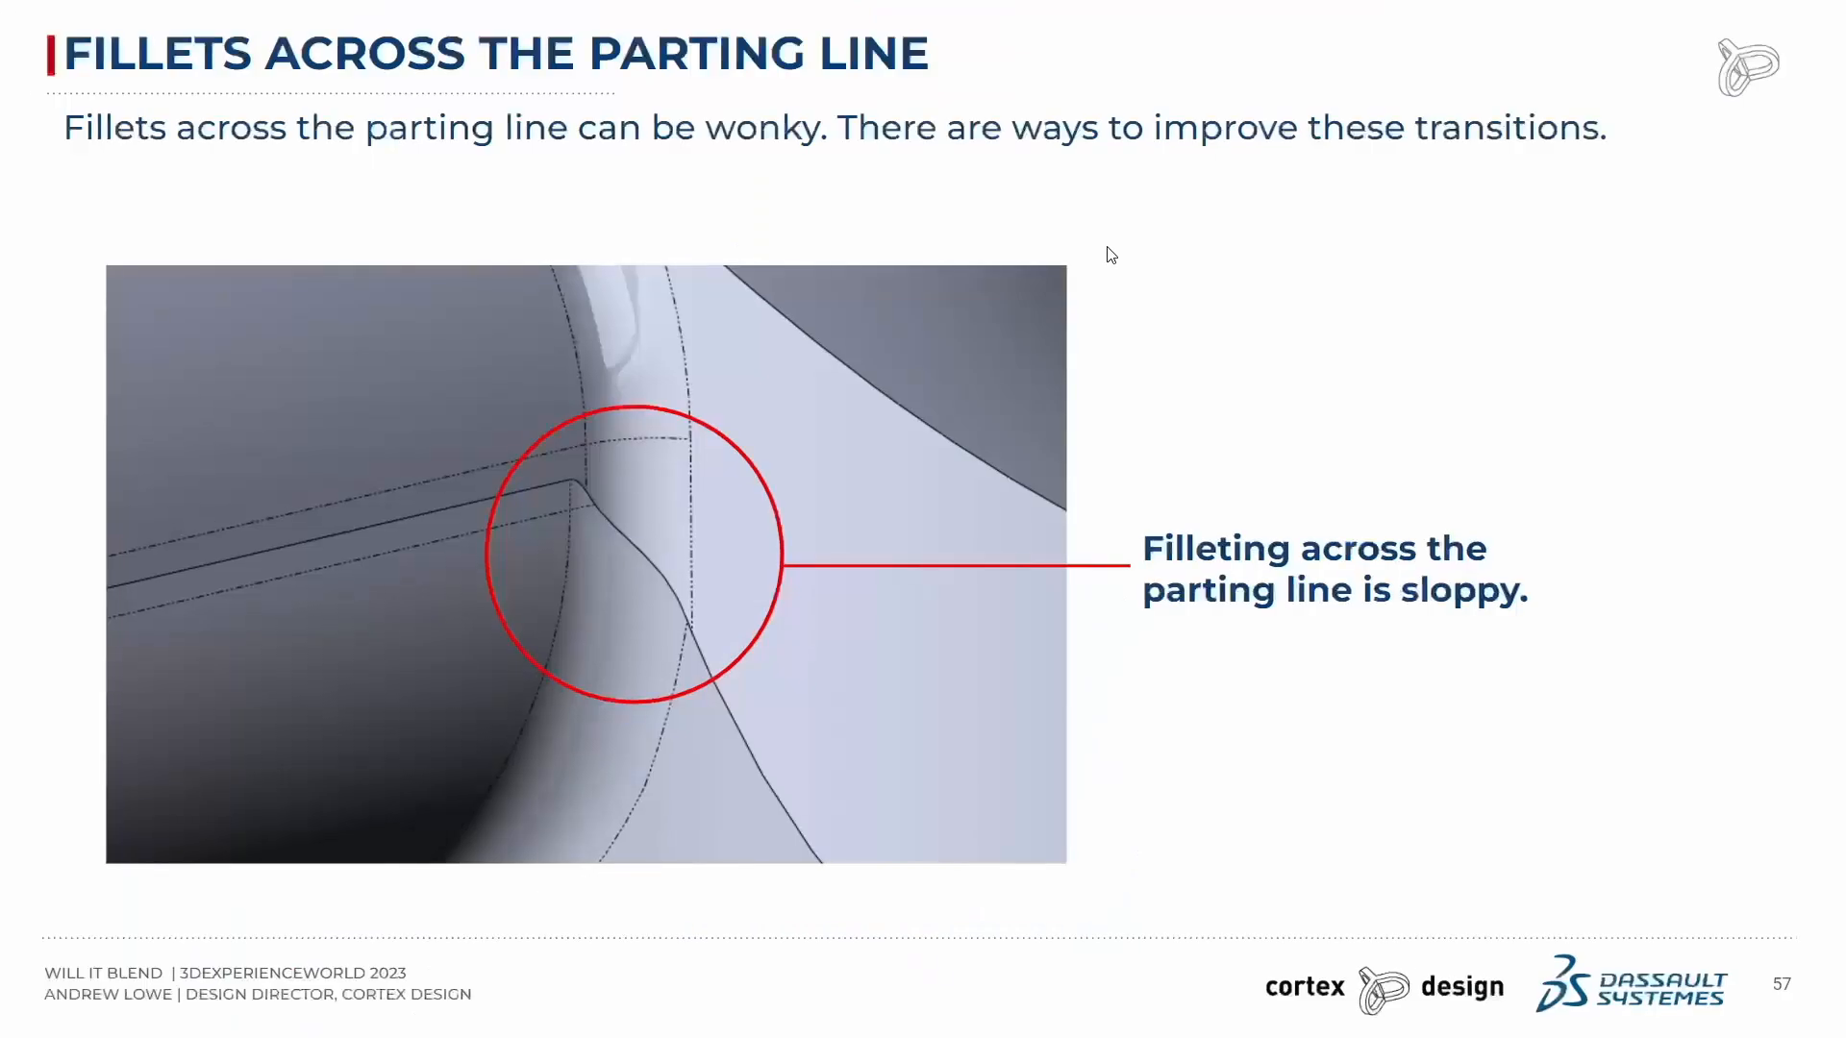
{"action": "left_click", "coordinate": [1102, 271]}
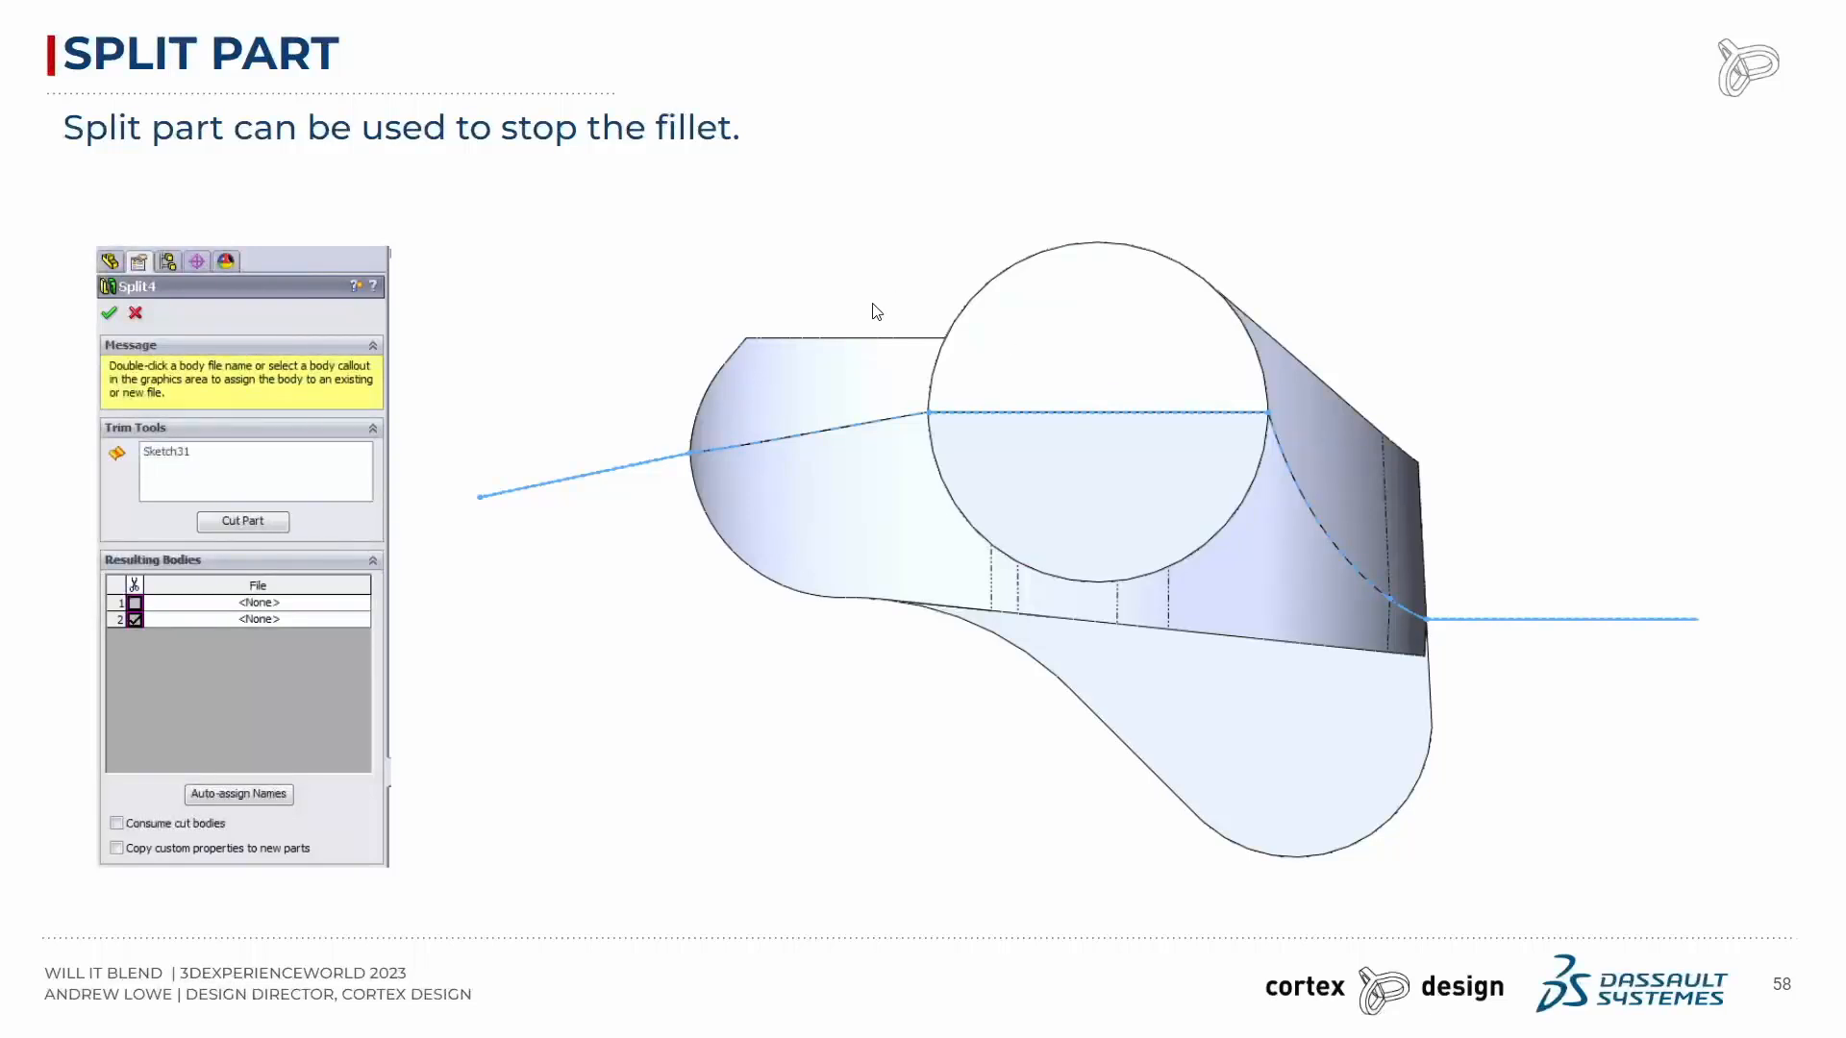
{"action": "left_click", "coordinate": [823, 291]}
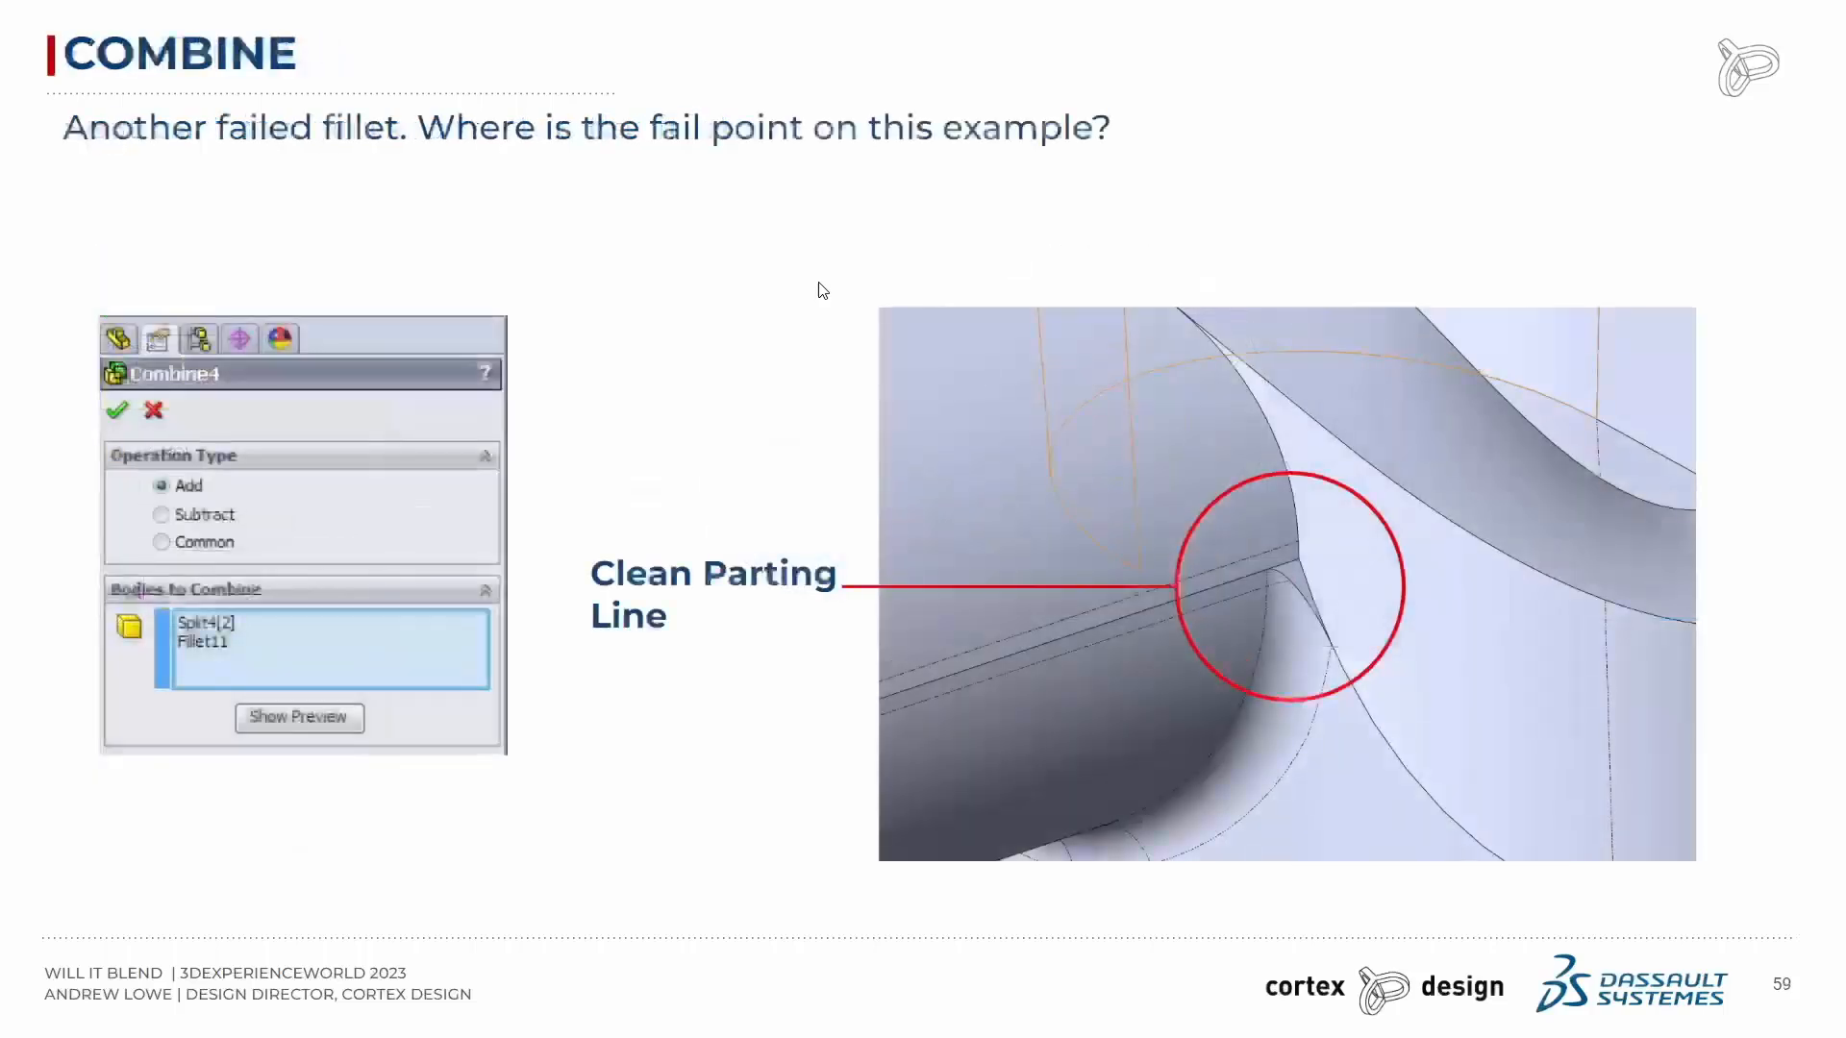
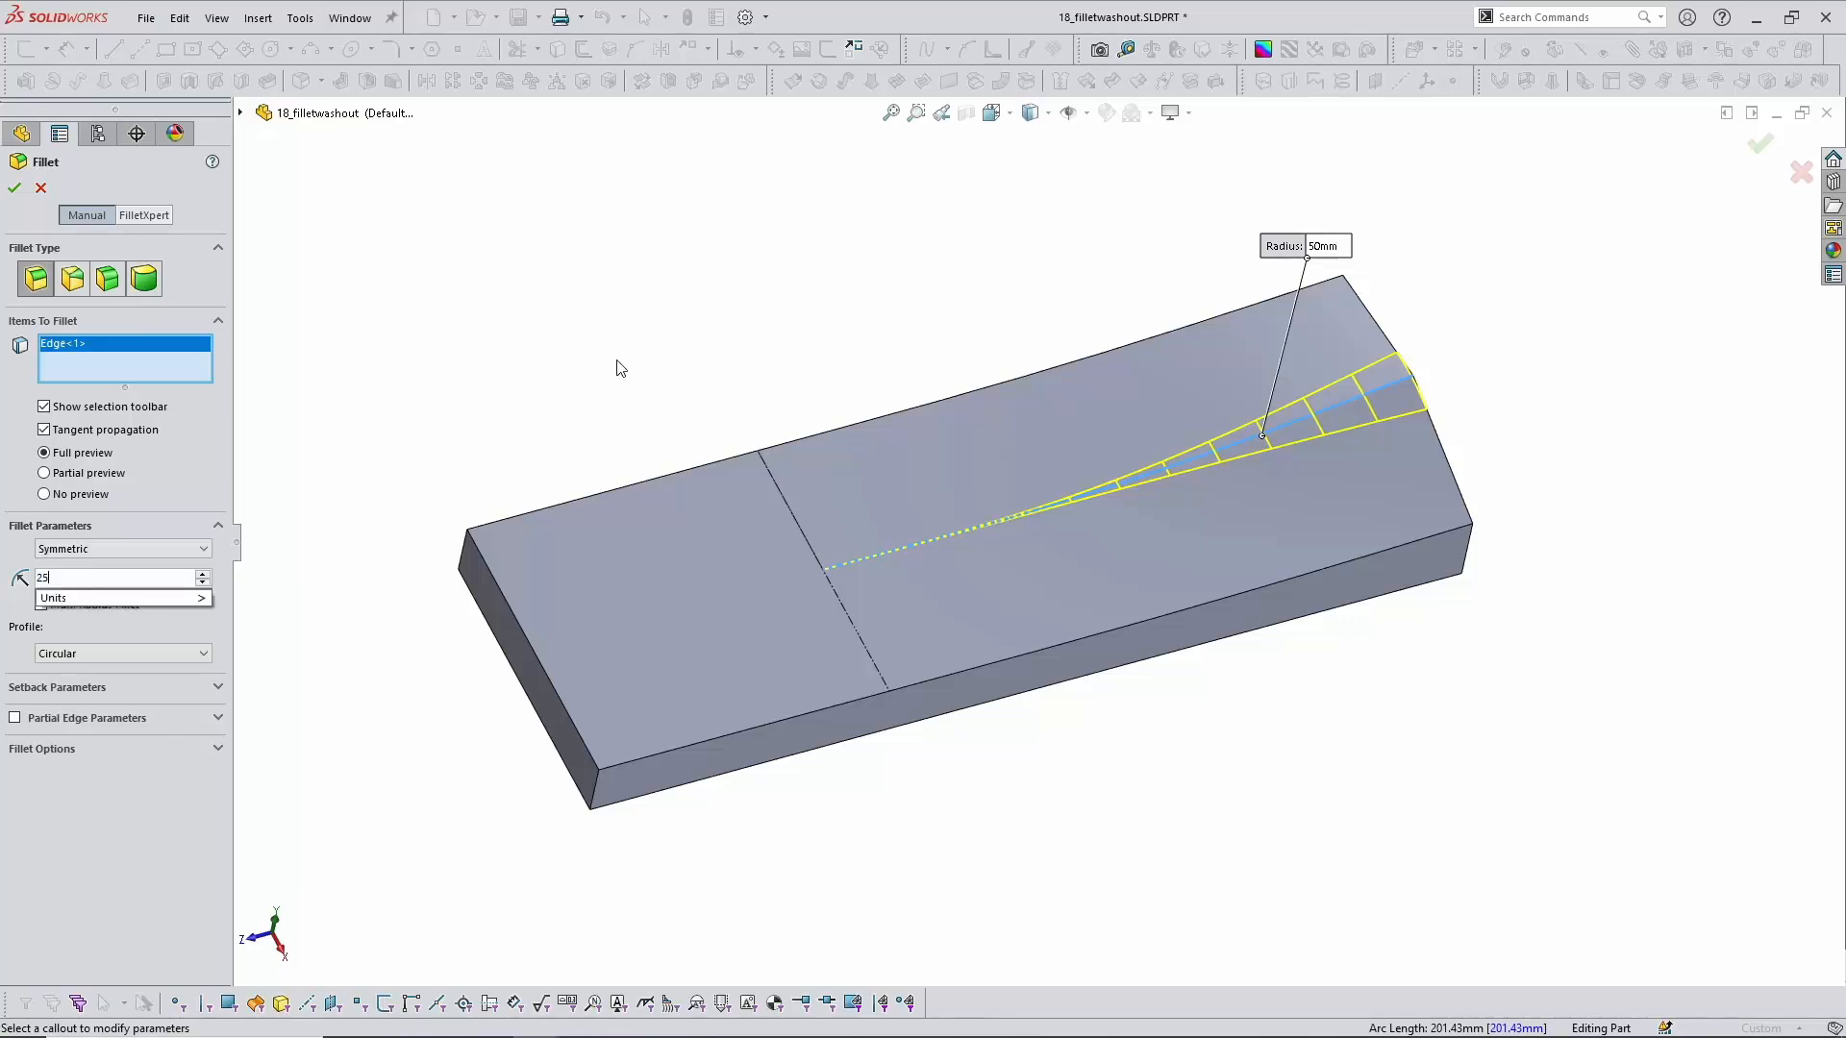
Step: Fillet the fading ridge edge of the fillet washout block with a 25 mm radius
{"action": "key", "text": "Return"}
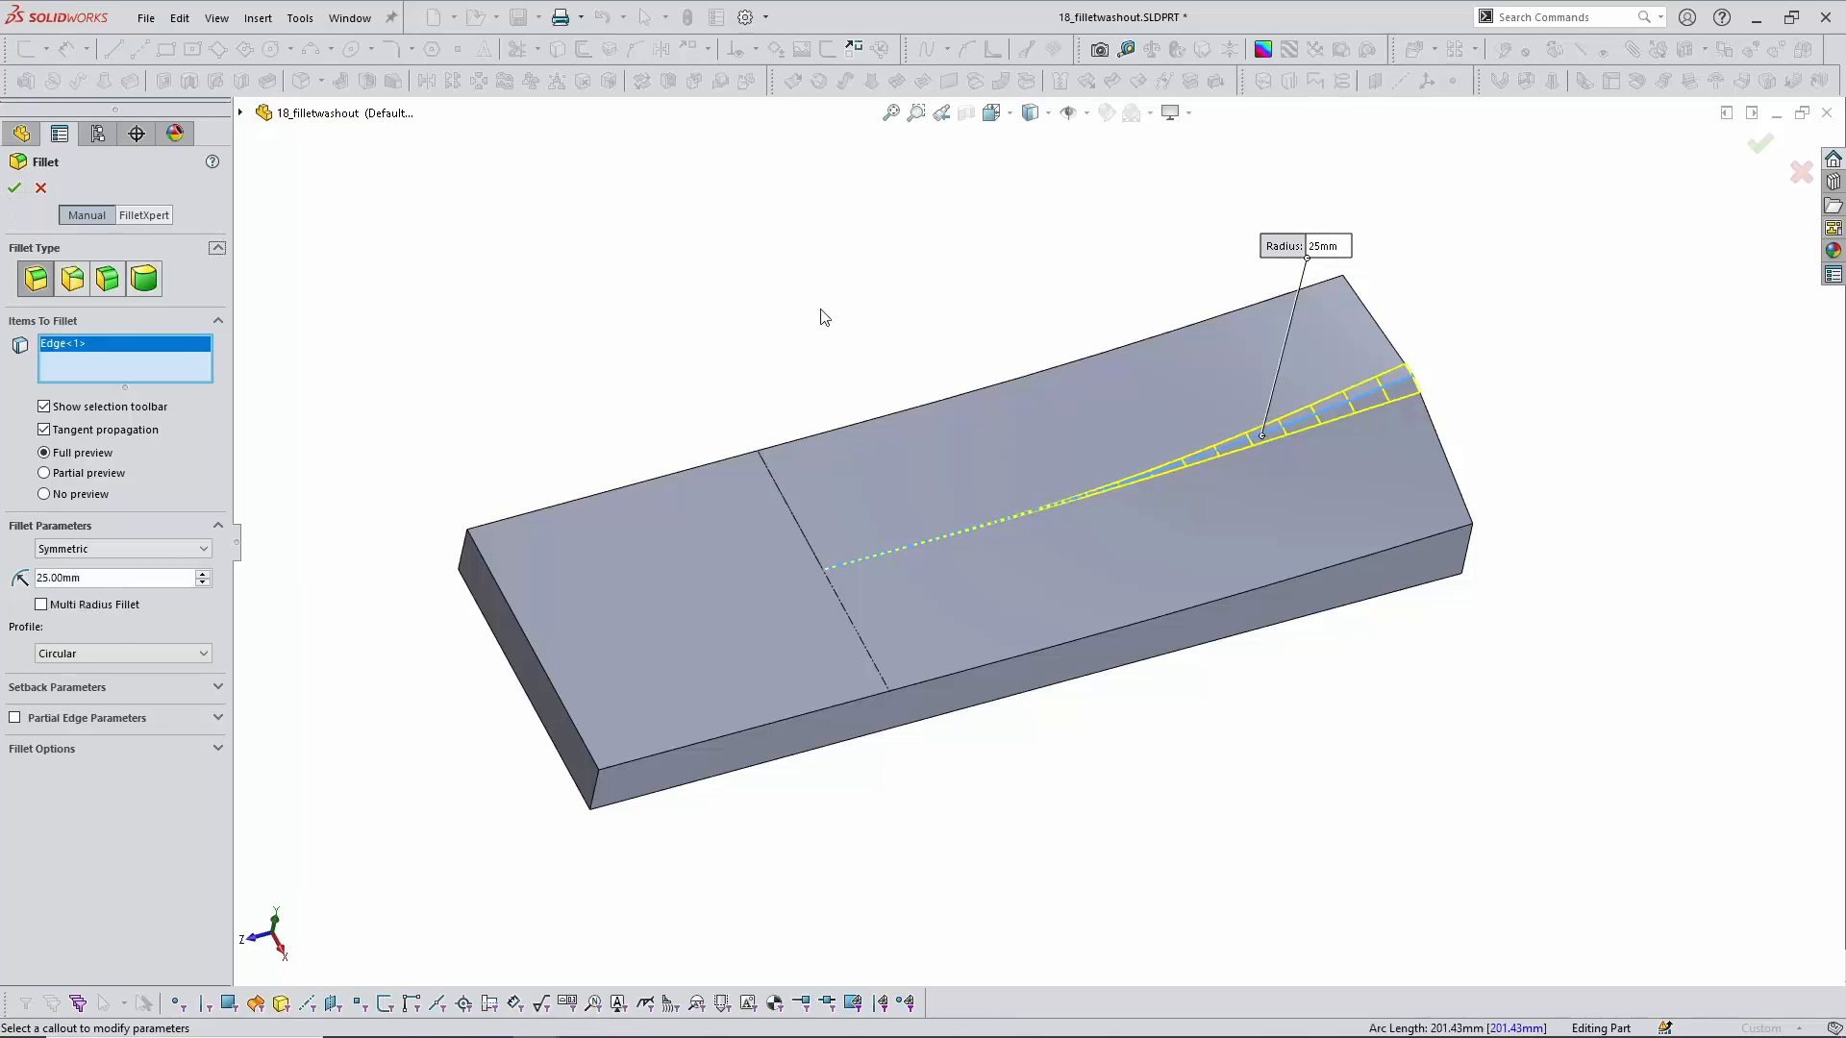
{"action": "left_click", "coordinate": [15, 187]}
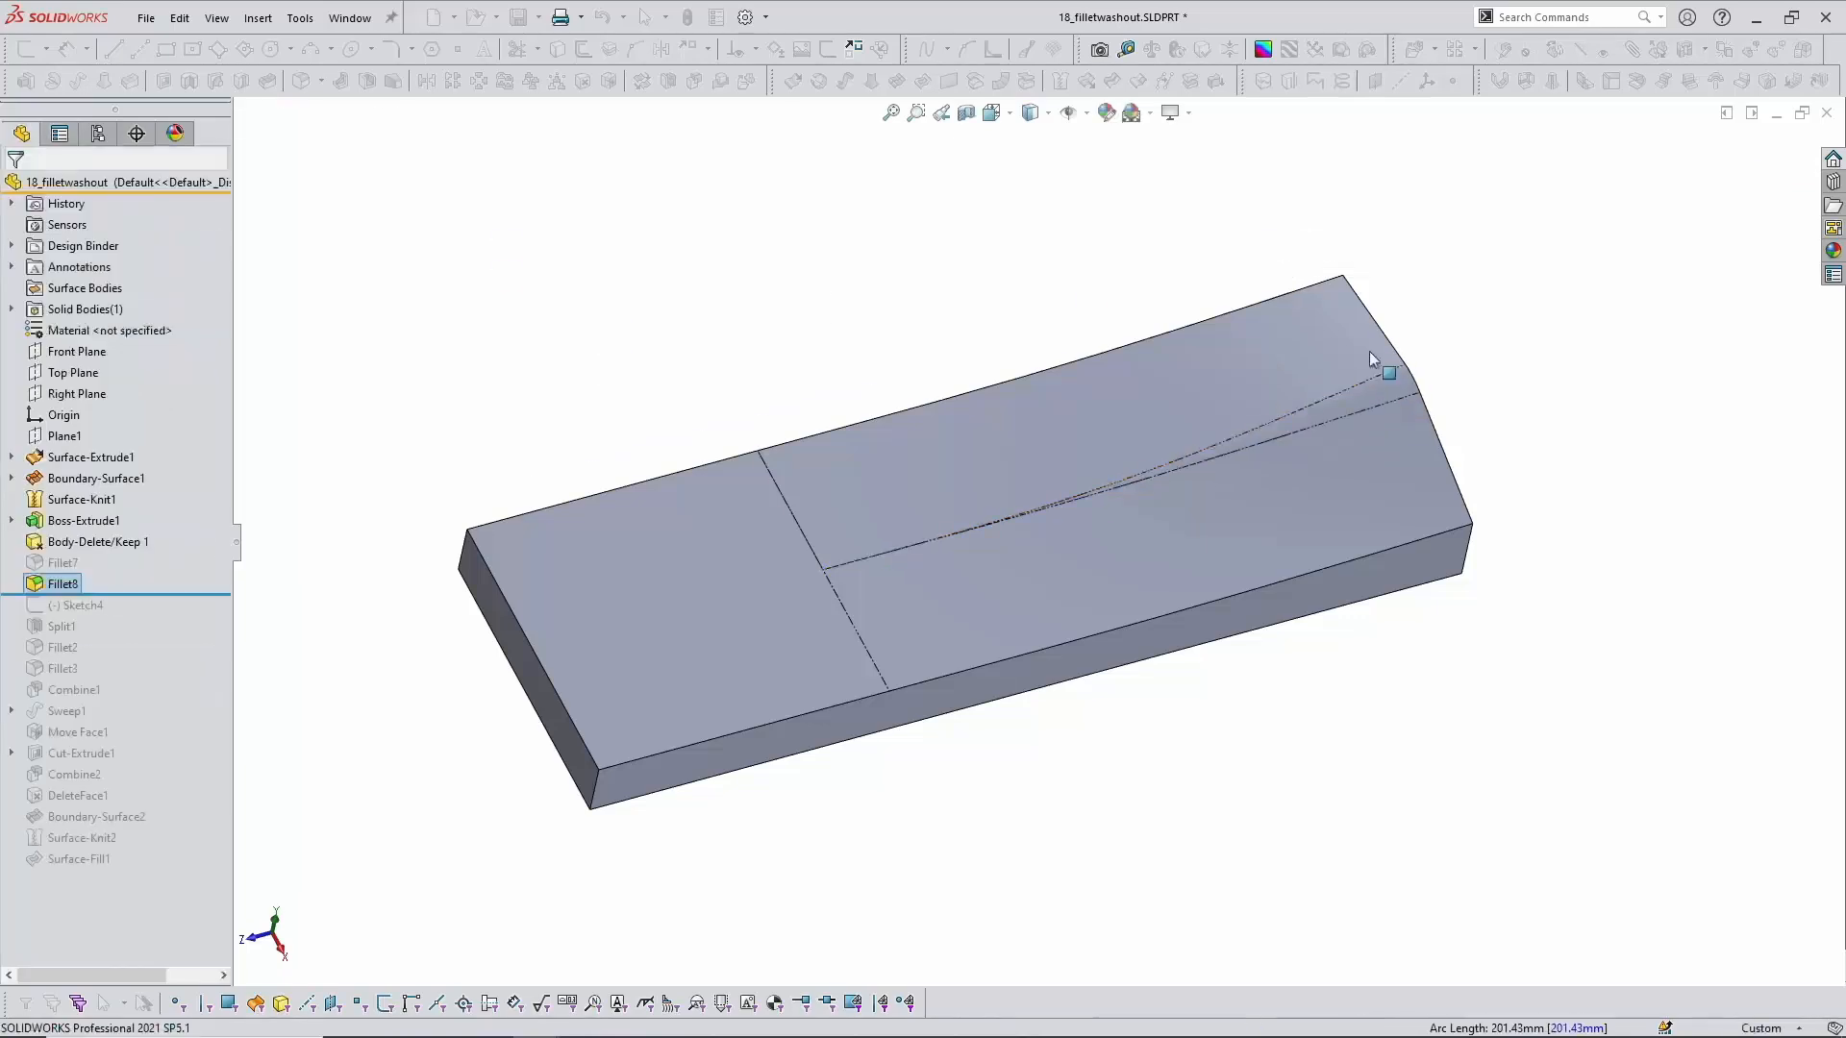
Step: Try to set the ridge fillet's radius to 30 mm, and cancel the edit
{"action": "scroll", "coordinate": [1380, 411], "scroll_direction": "down", "scroll_amount": 1}
{"action": "left_click", "coordinate": [1374, 400]}
{"action": "left_click", "coordinate": [1431, 320]}
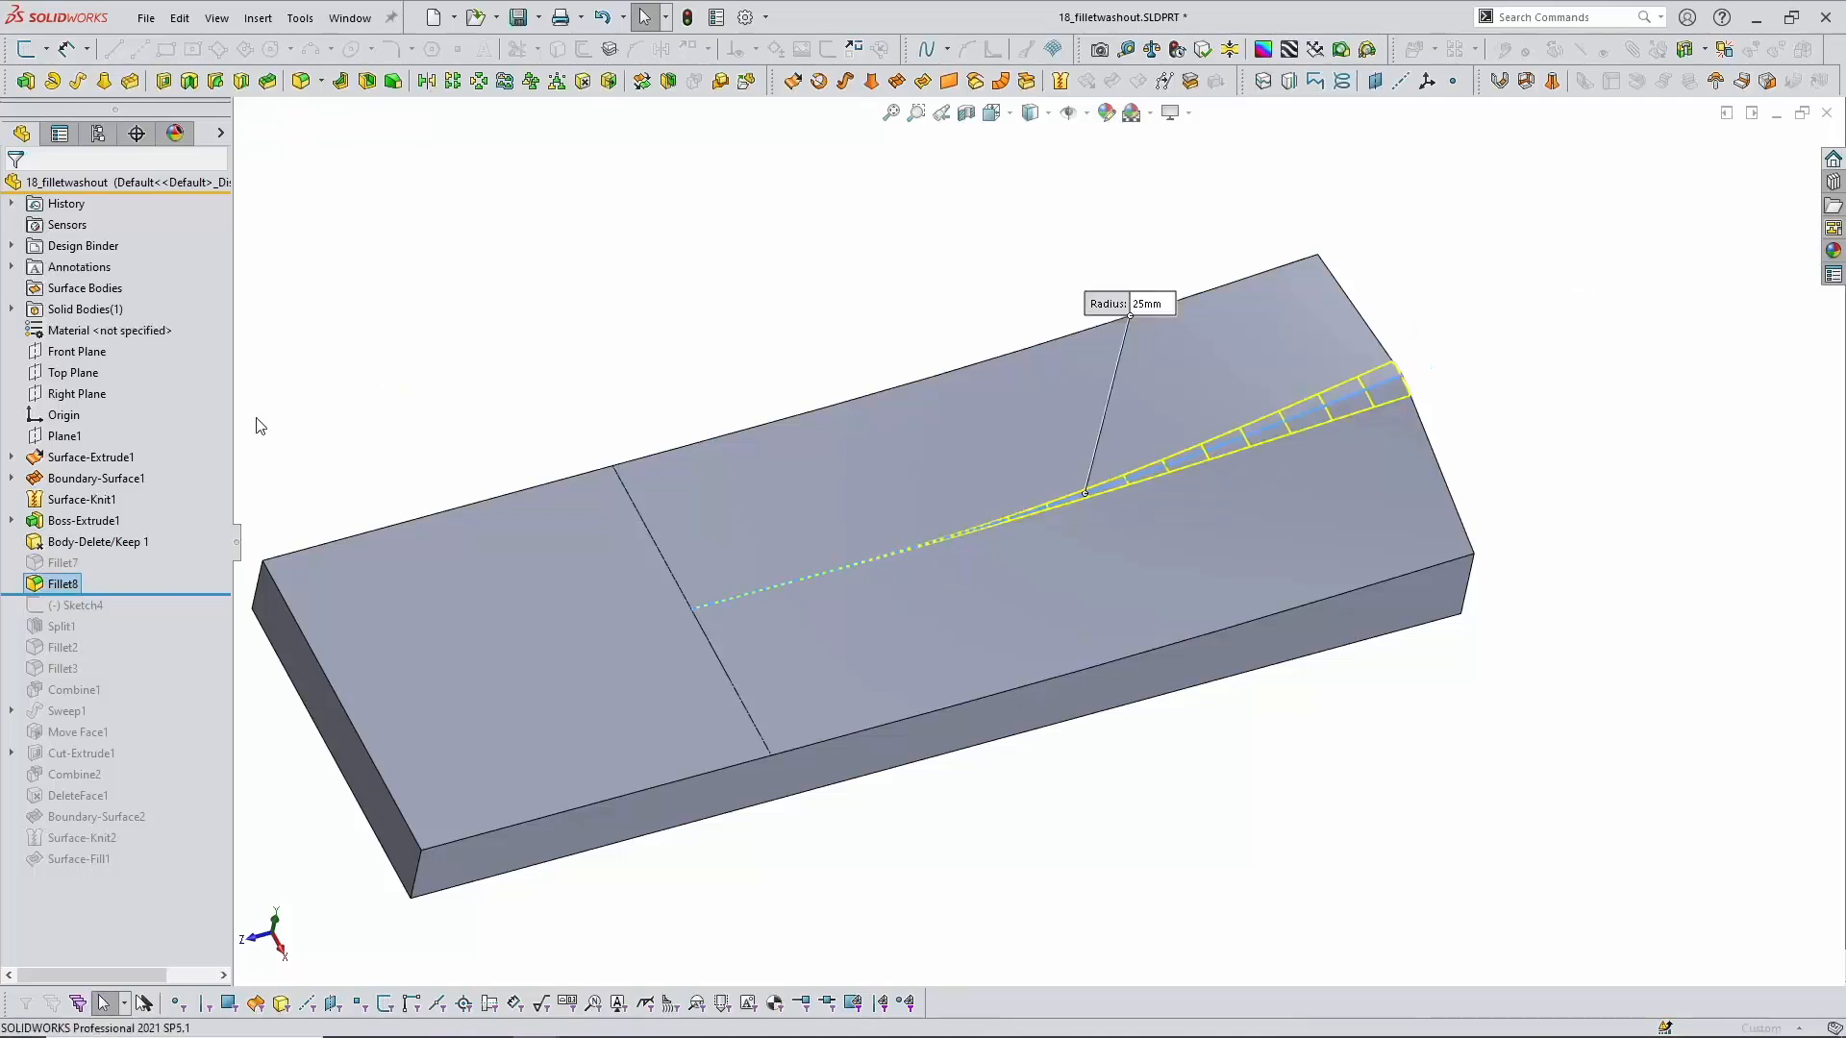
{"action": "type", "text": "30"}
{"action": "key", "text": "Return"}
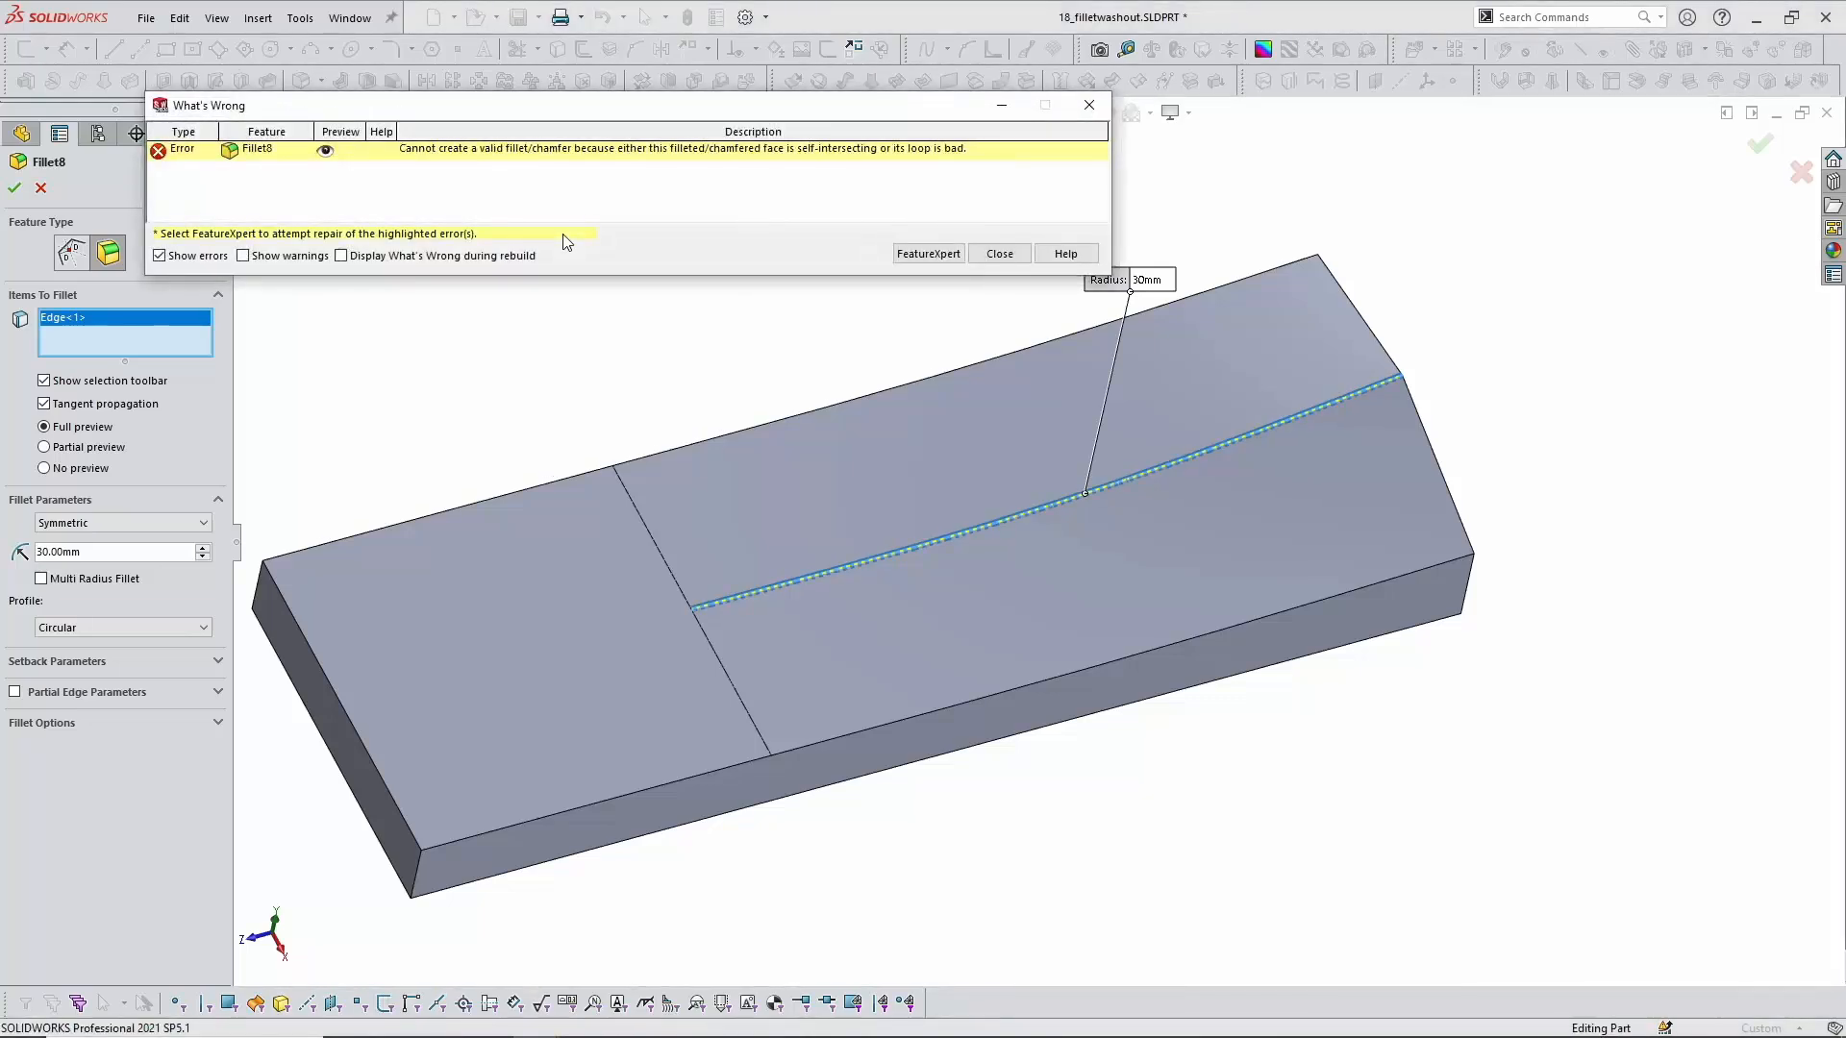
{"action": "left_click", "coordinate": [1023, 258]}
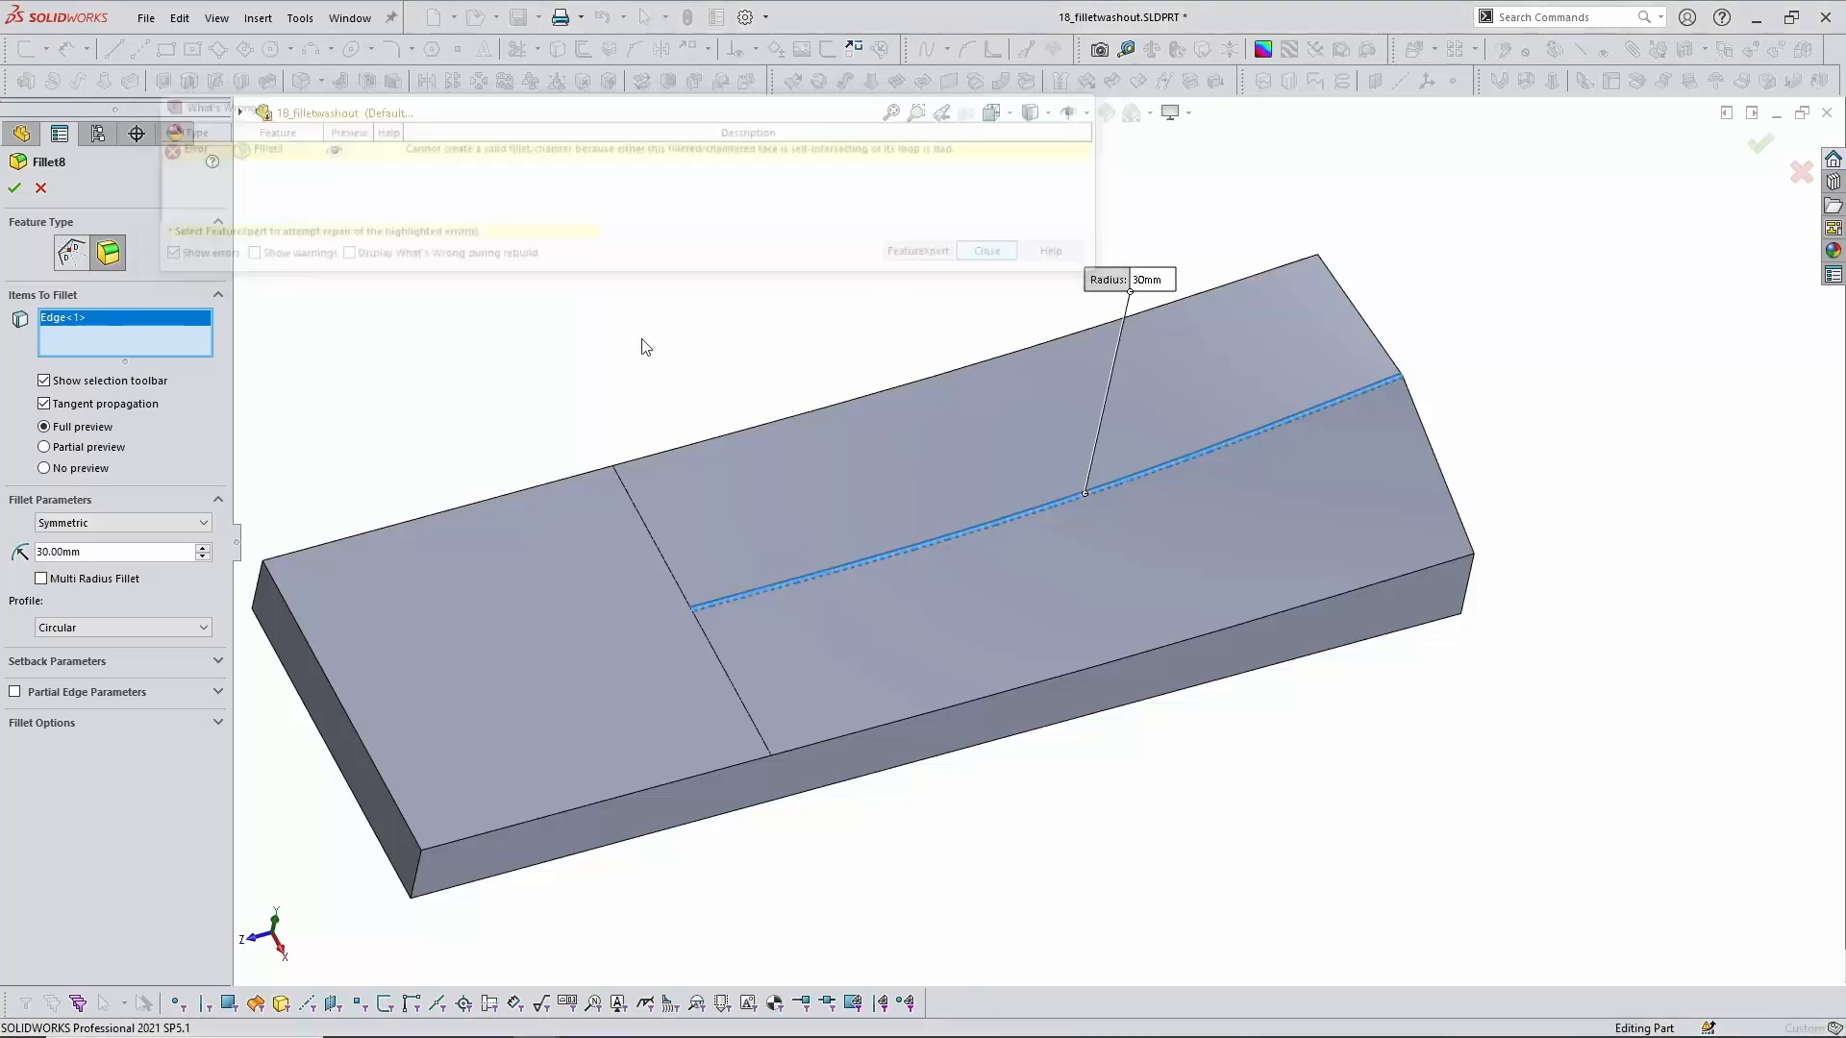
{"action": "left_click", "coordinate": [41, 188]}
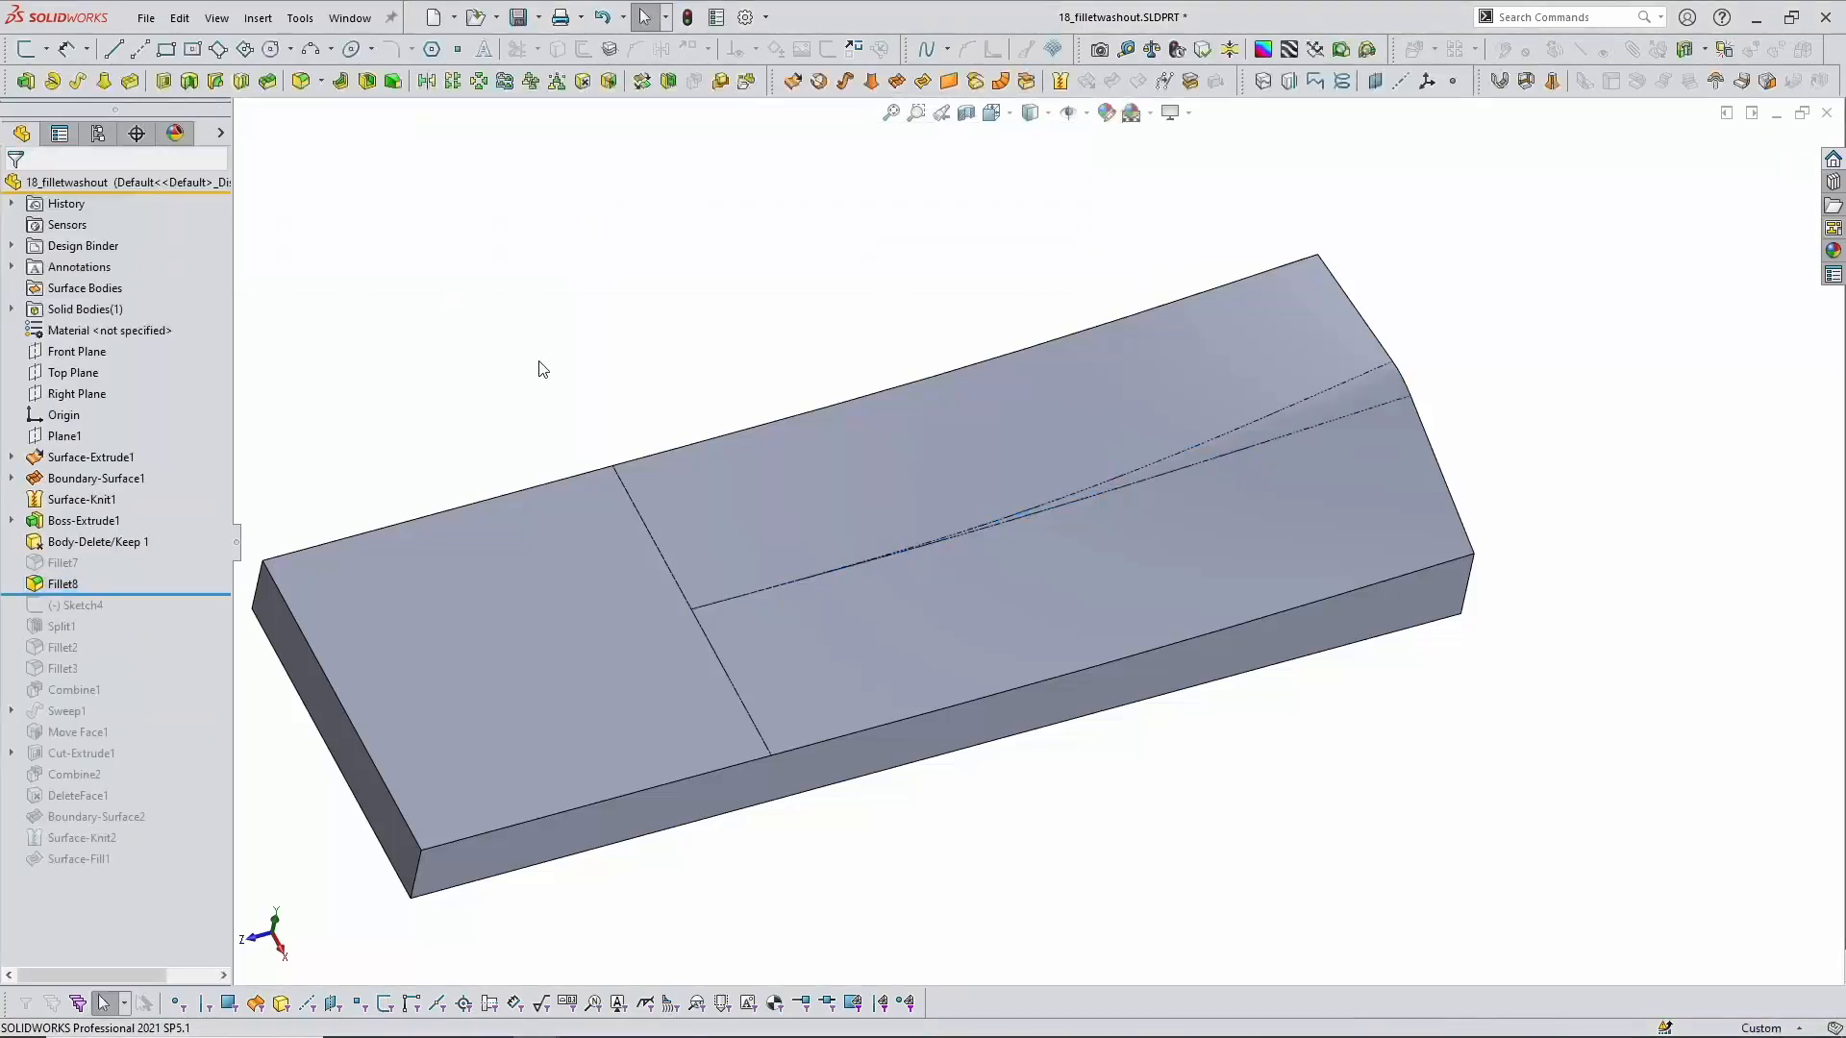
Step: Suppress Fillet8, and activate Split1 by rolling the history forward past it and unsuppressing it
{"action": "left_click", "coordinate": [58, 584]}
{"action": "left_click", "coordinate": [98, 542]}
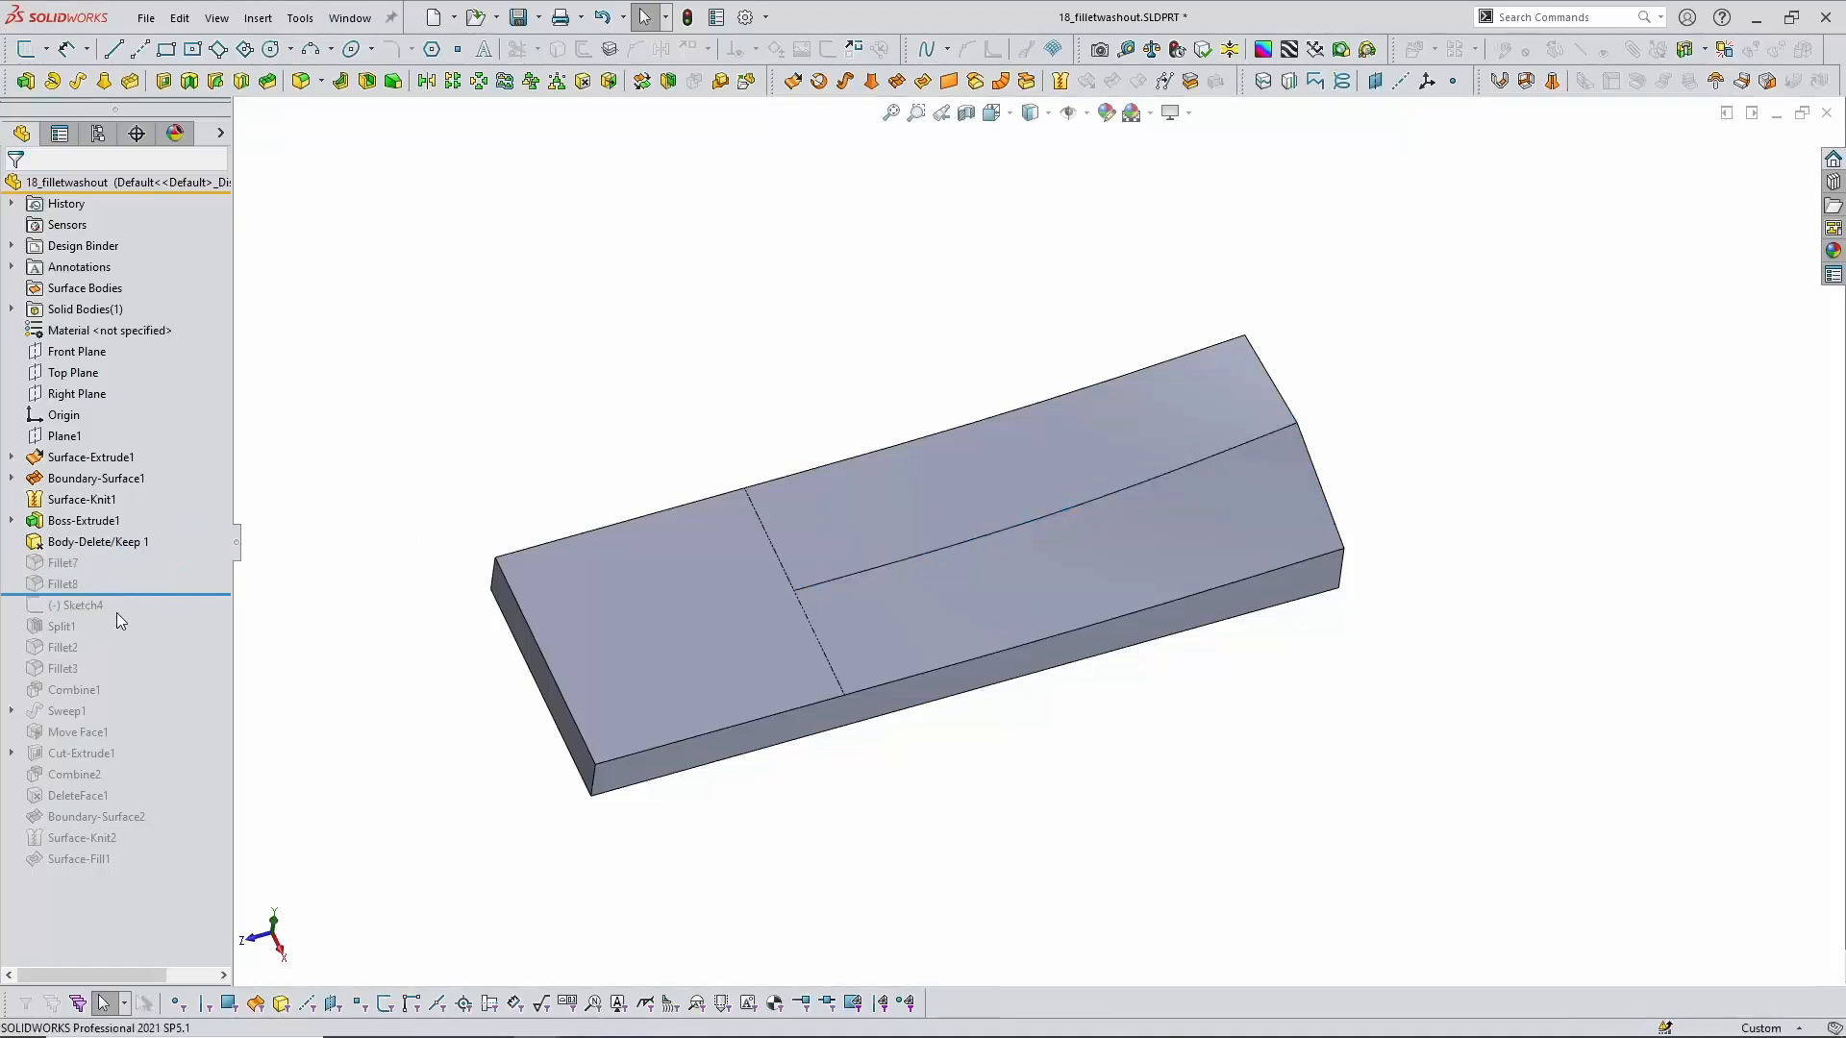
{"action": "left_click_drag", "start_coordinate": [121, 595], "coordinate": [123, 635]}
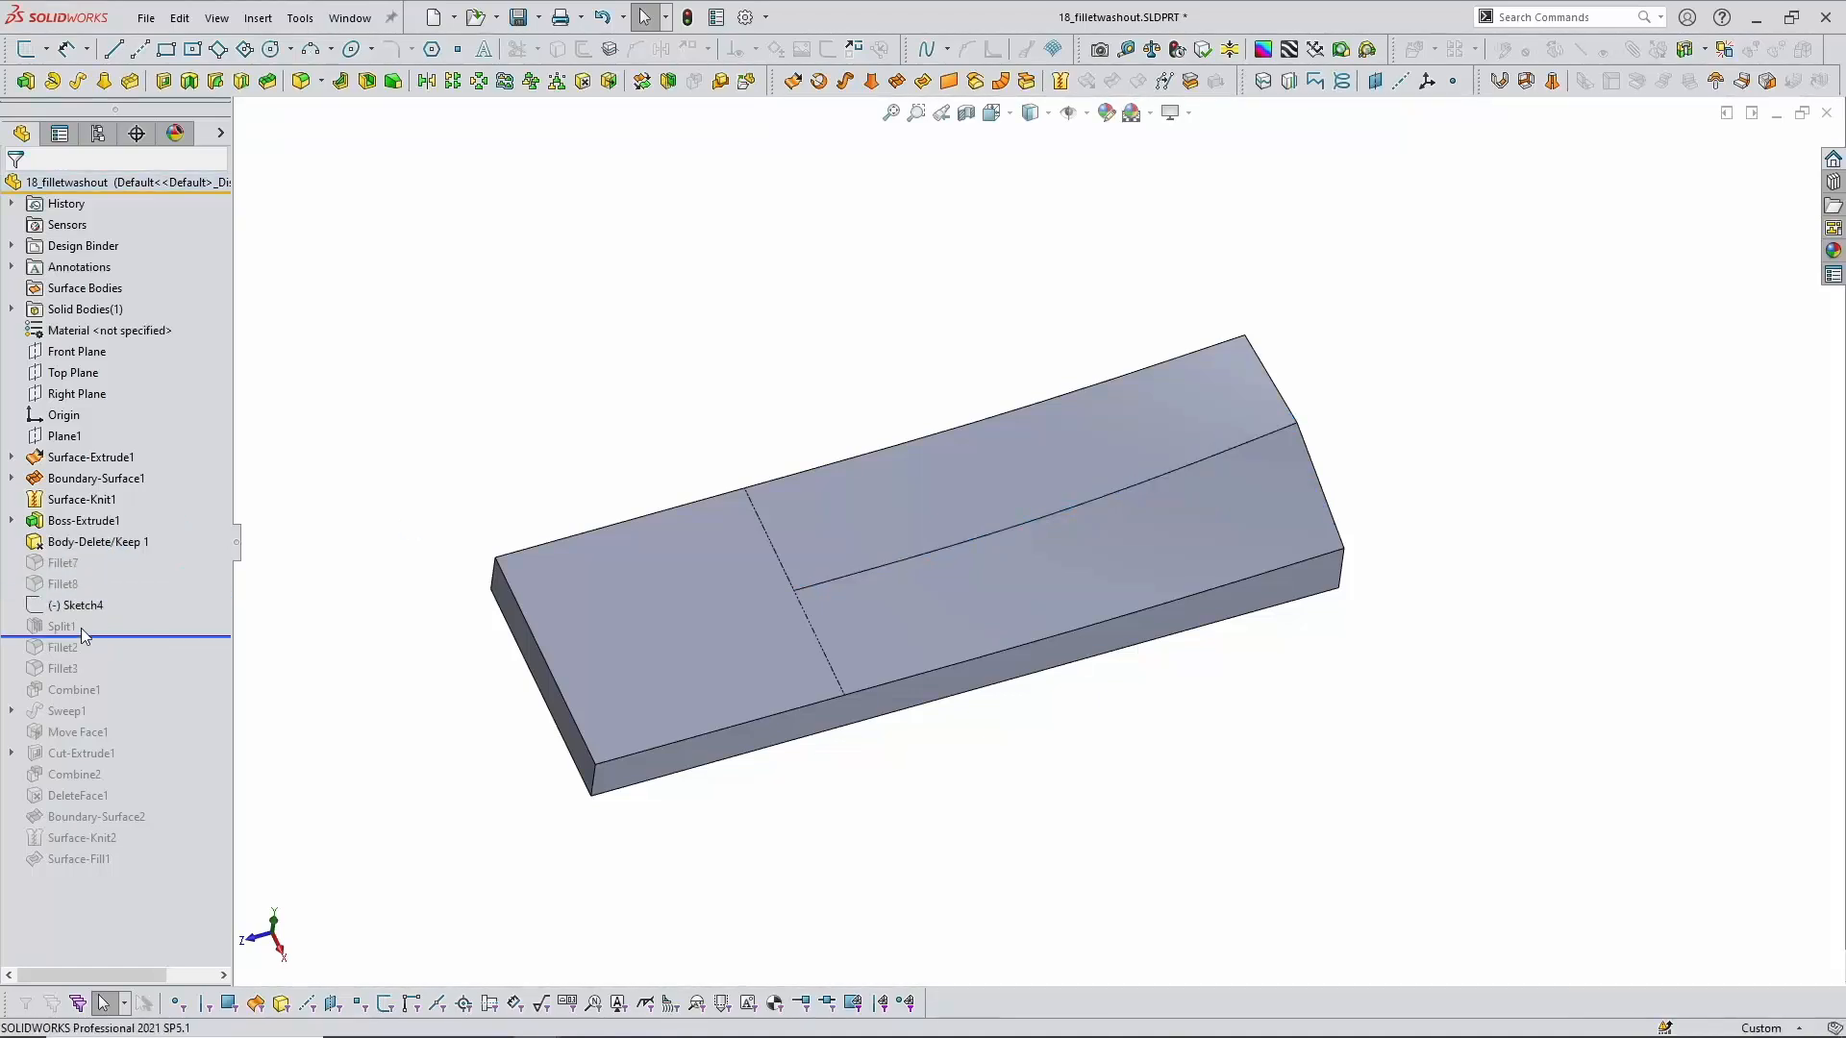
{"action": "left_click", "coordinate": [56, 628]}
{"action": "left_click", "coordinate": [96, 586]}
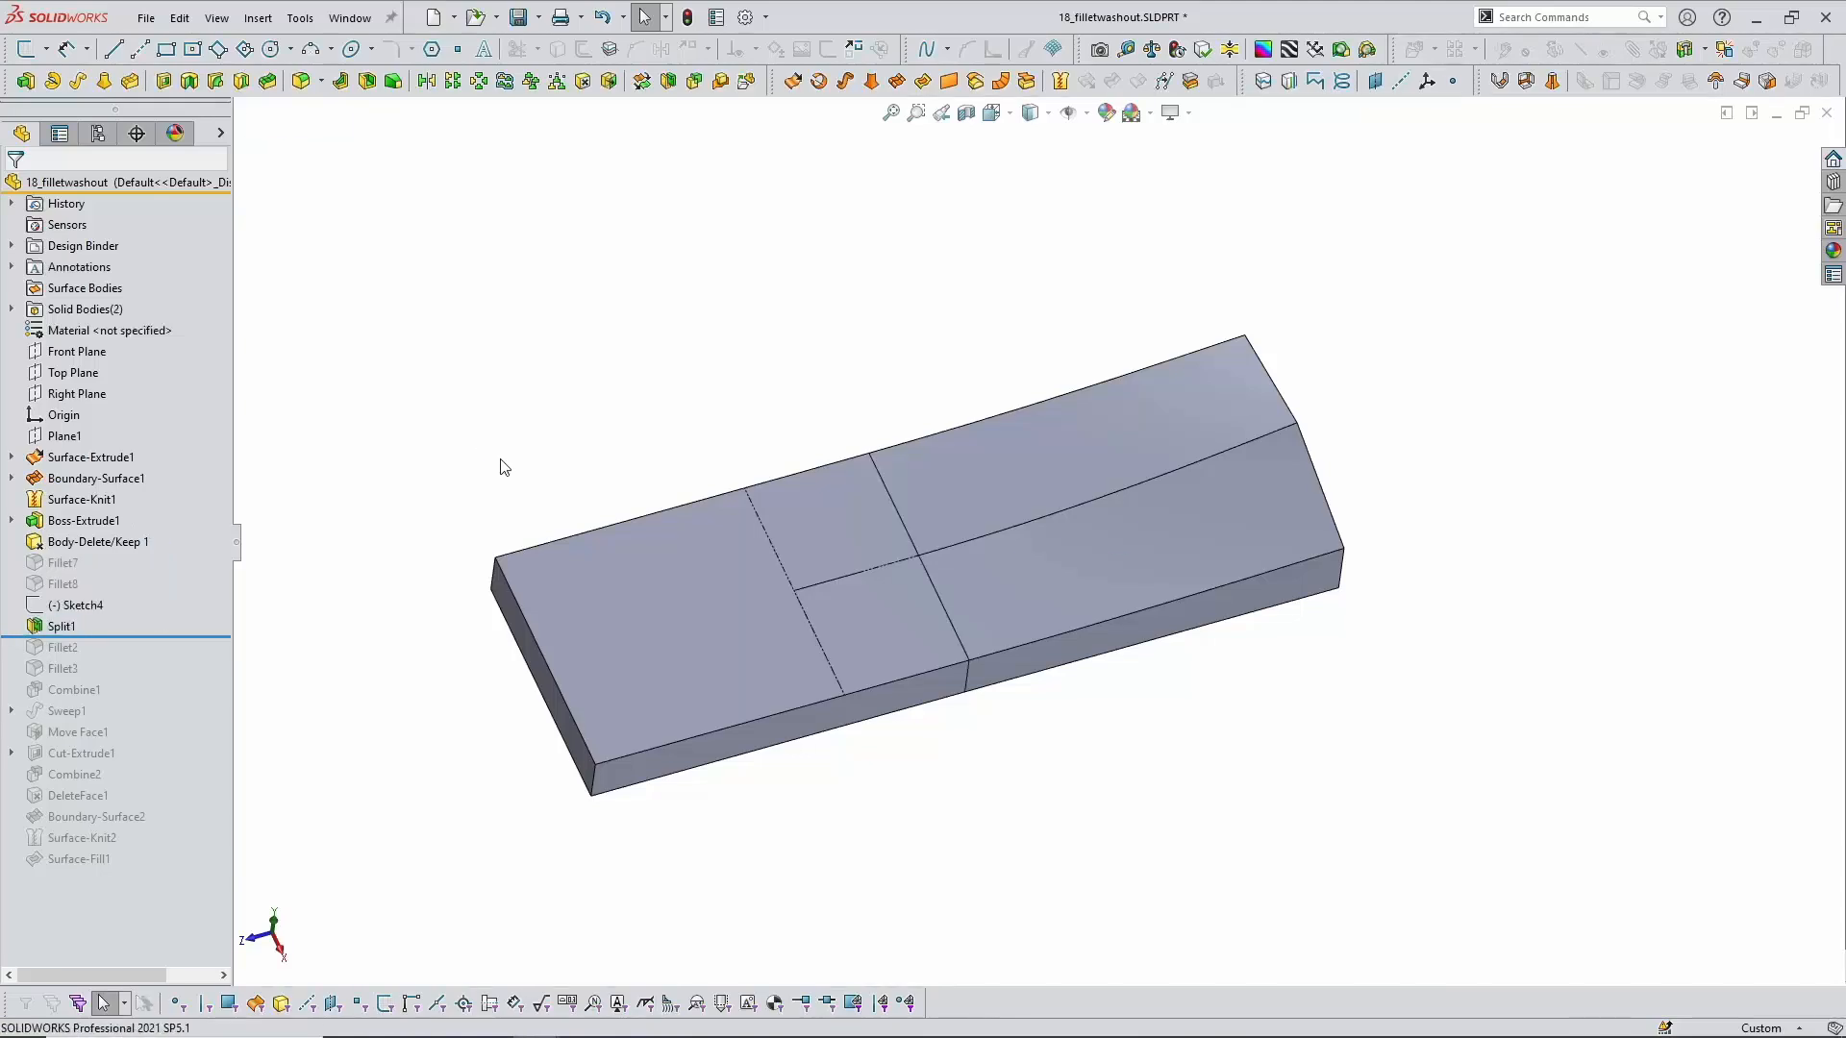
Step: Roll the history forward past Fillet2, review its 30 mm ridge fillet definition, and unsuppress it
{"action": "scroll", "coordinate": [969, 606], "scroll_direction": "down", "scroll_amount": 3}
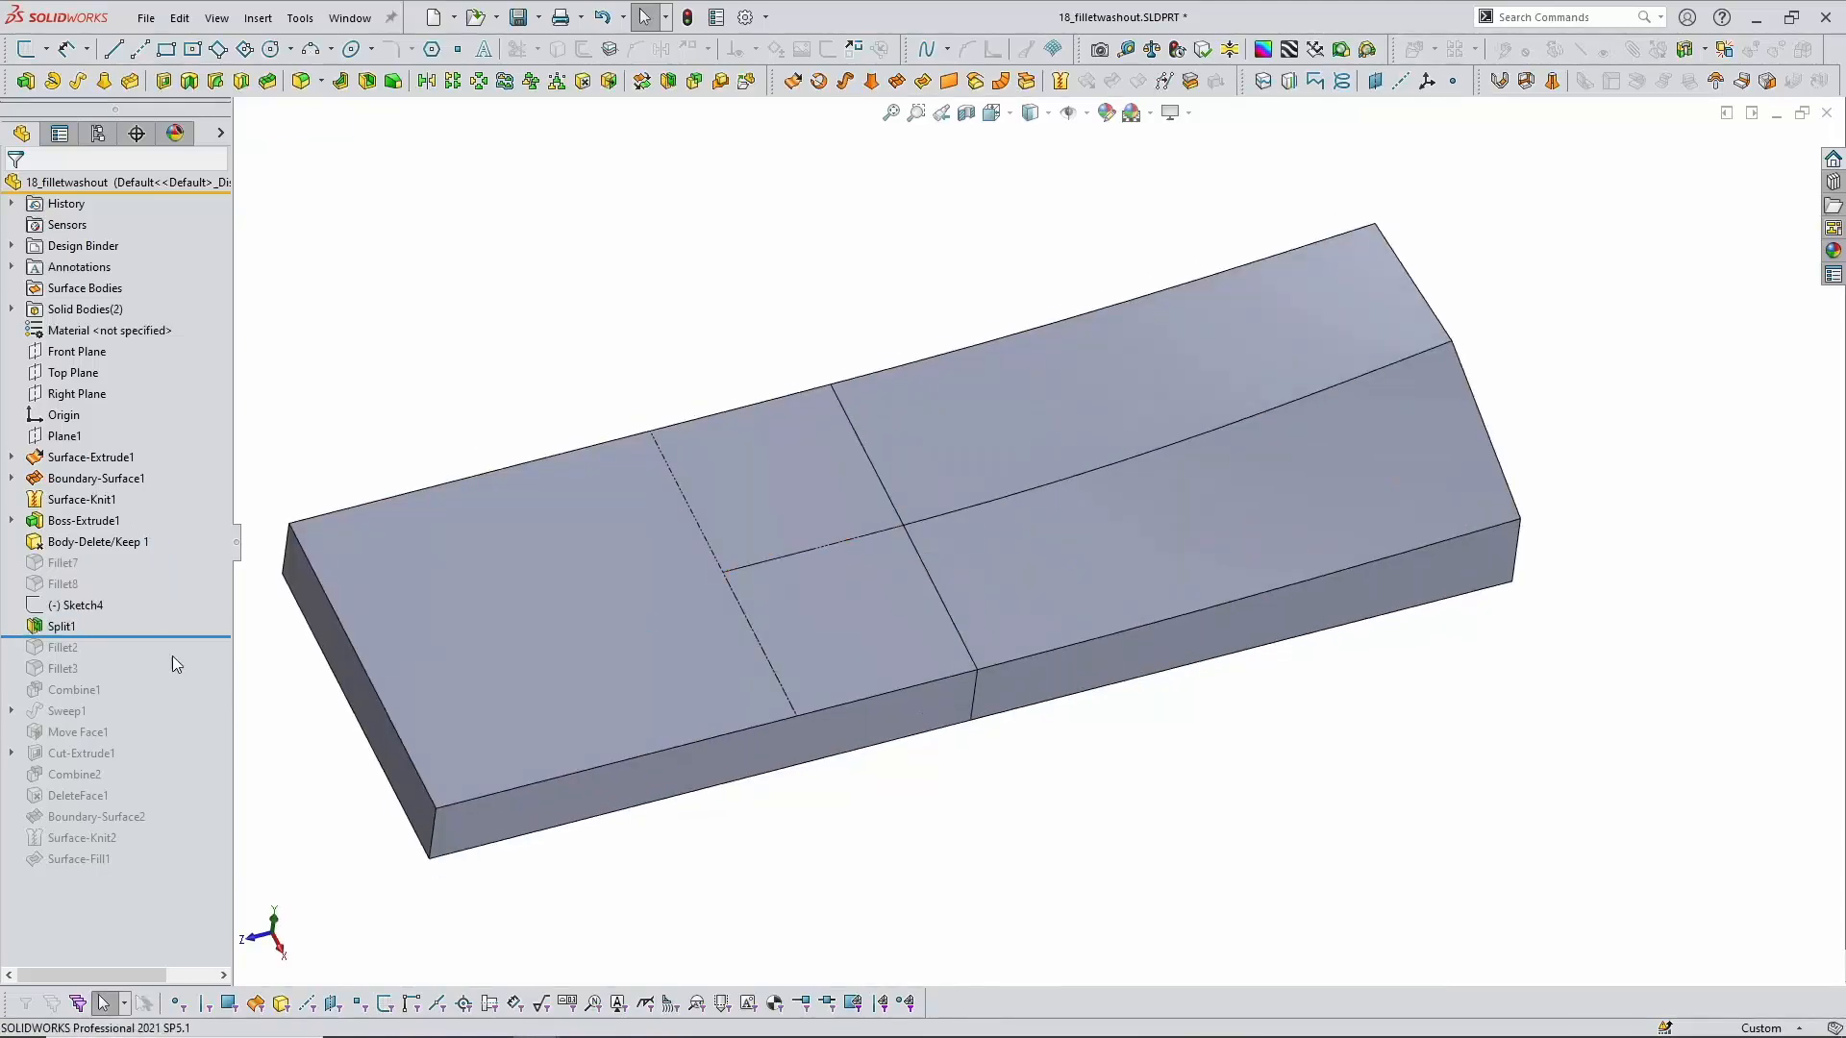
{"action": "left_click_drag", "start_coordinate": [148, 637], "coordinate": [144, 655]}
{"action": "left_click", "coordinate": [64, 649]}
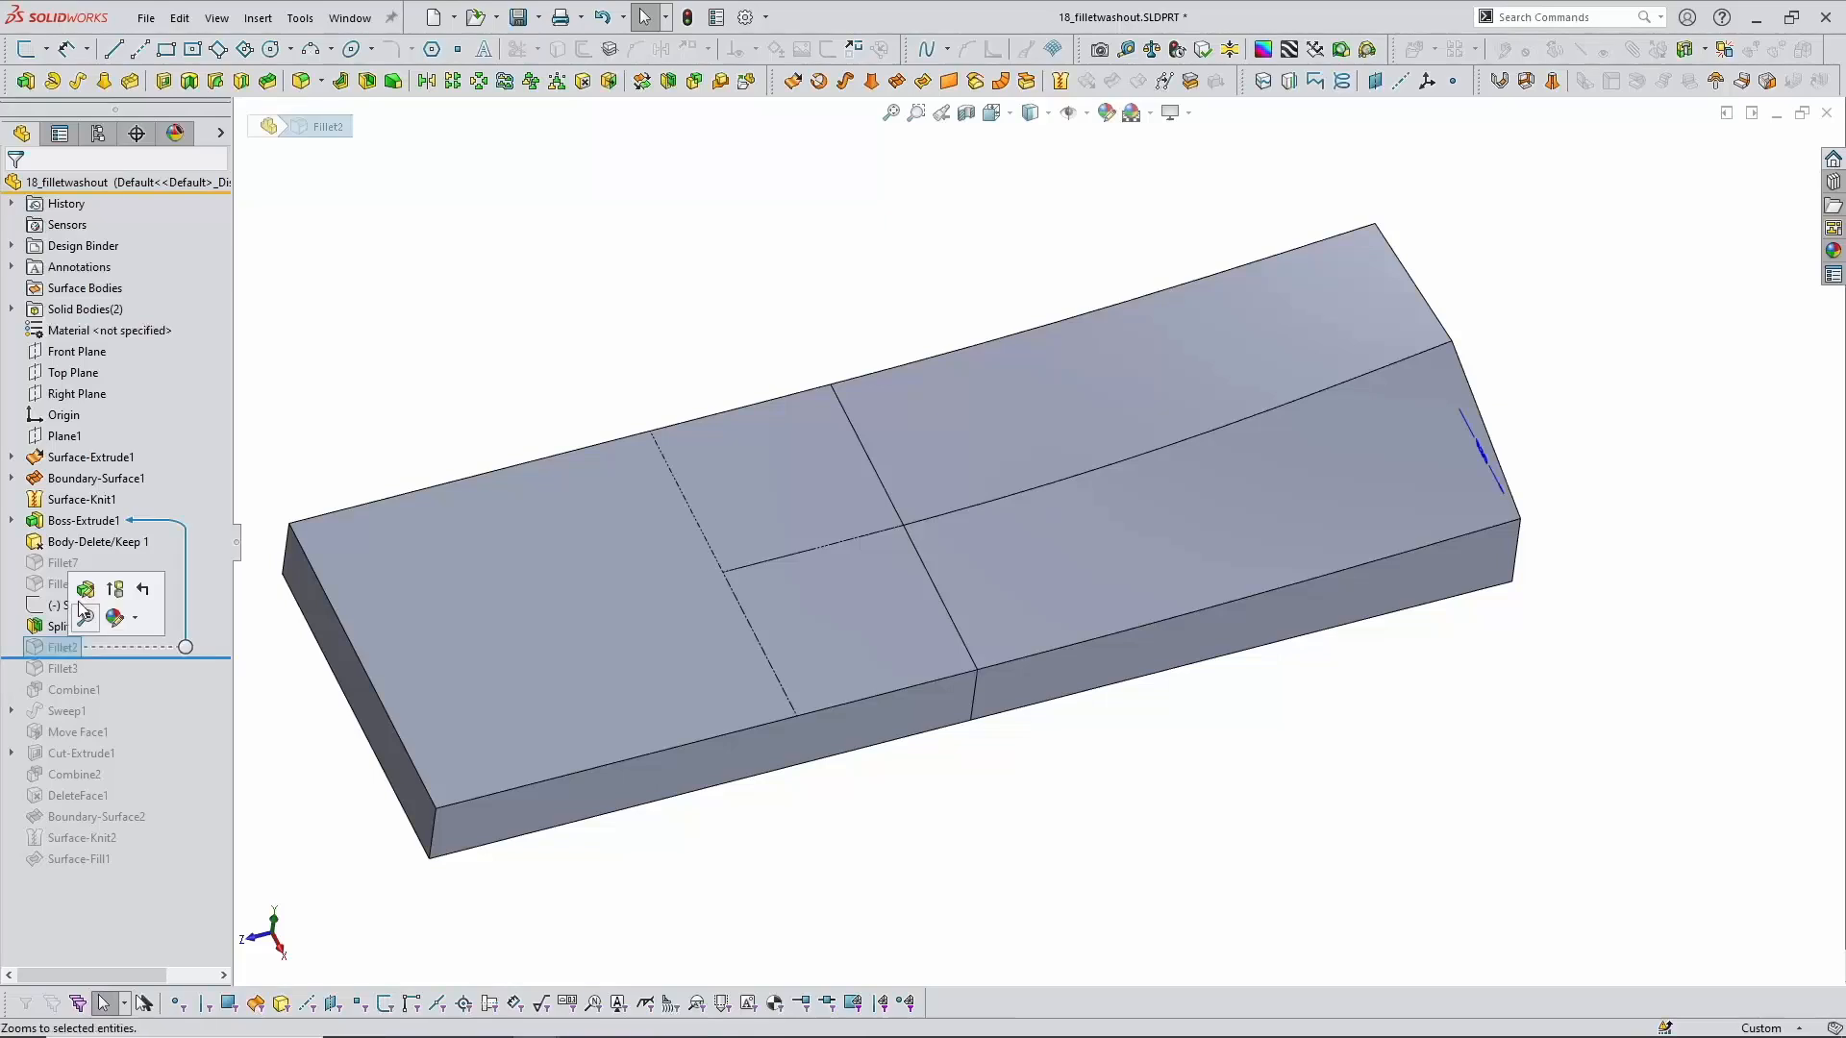
{"action": "left_click", "coordinate": [84, 615]}
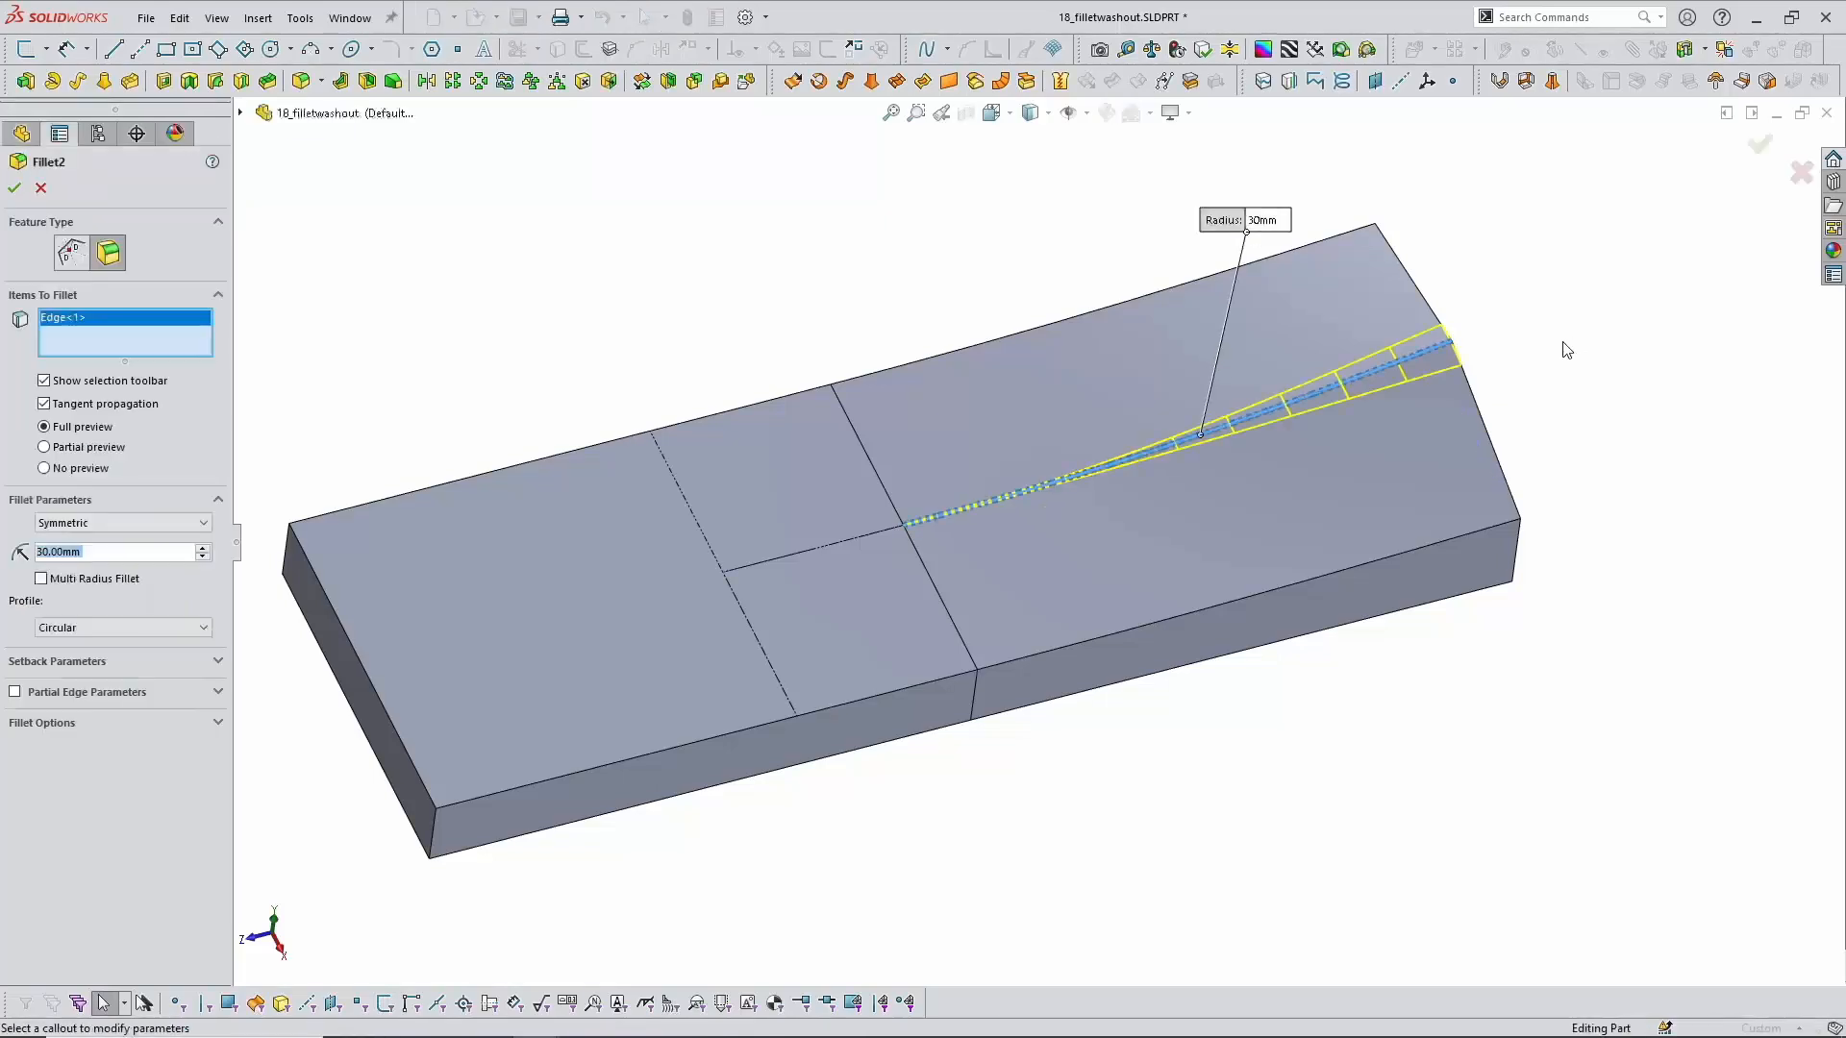
{"action": "left_click", "coordinate": [16, 189]}
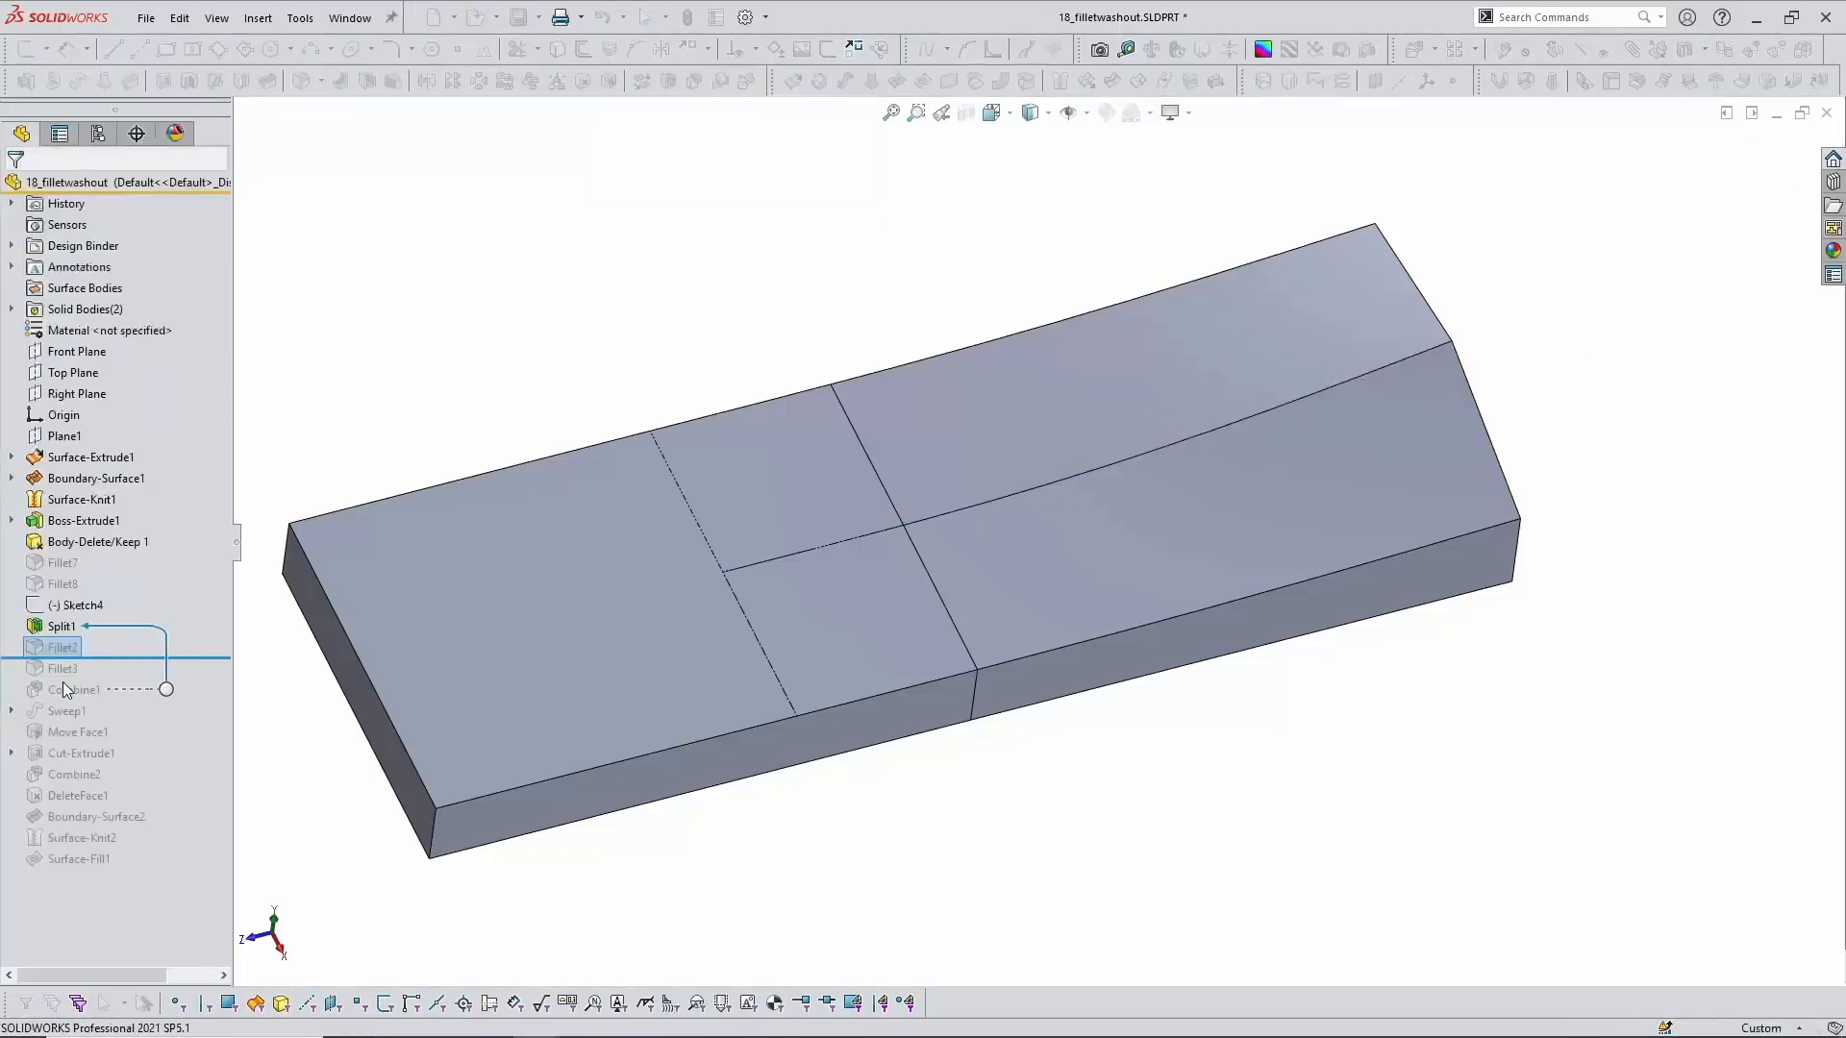
{"action": "left_click", "coordinate": [60, 650]}
{"action": "left_click", "coordinate": [385, 478]}
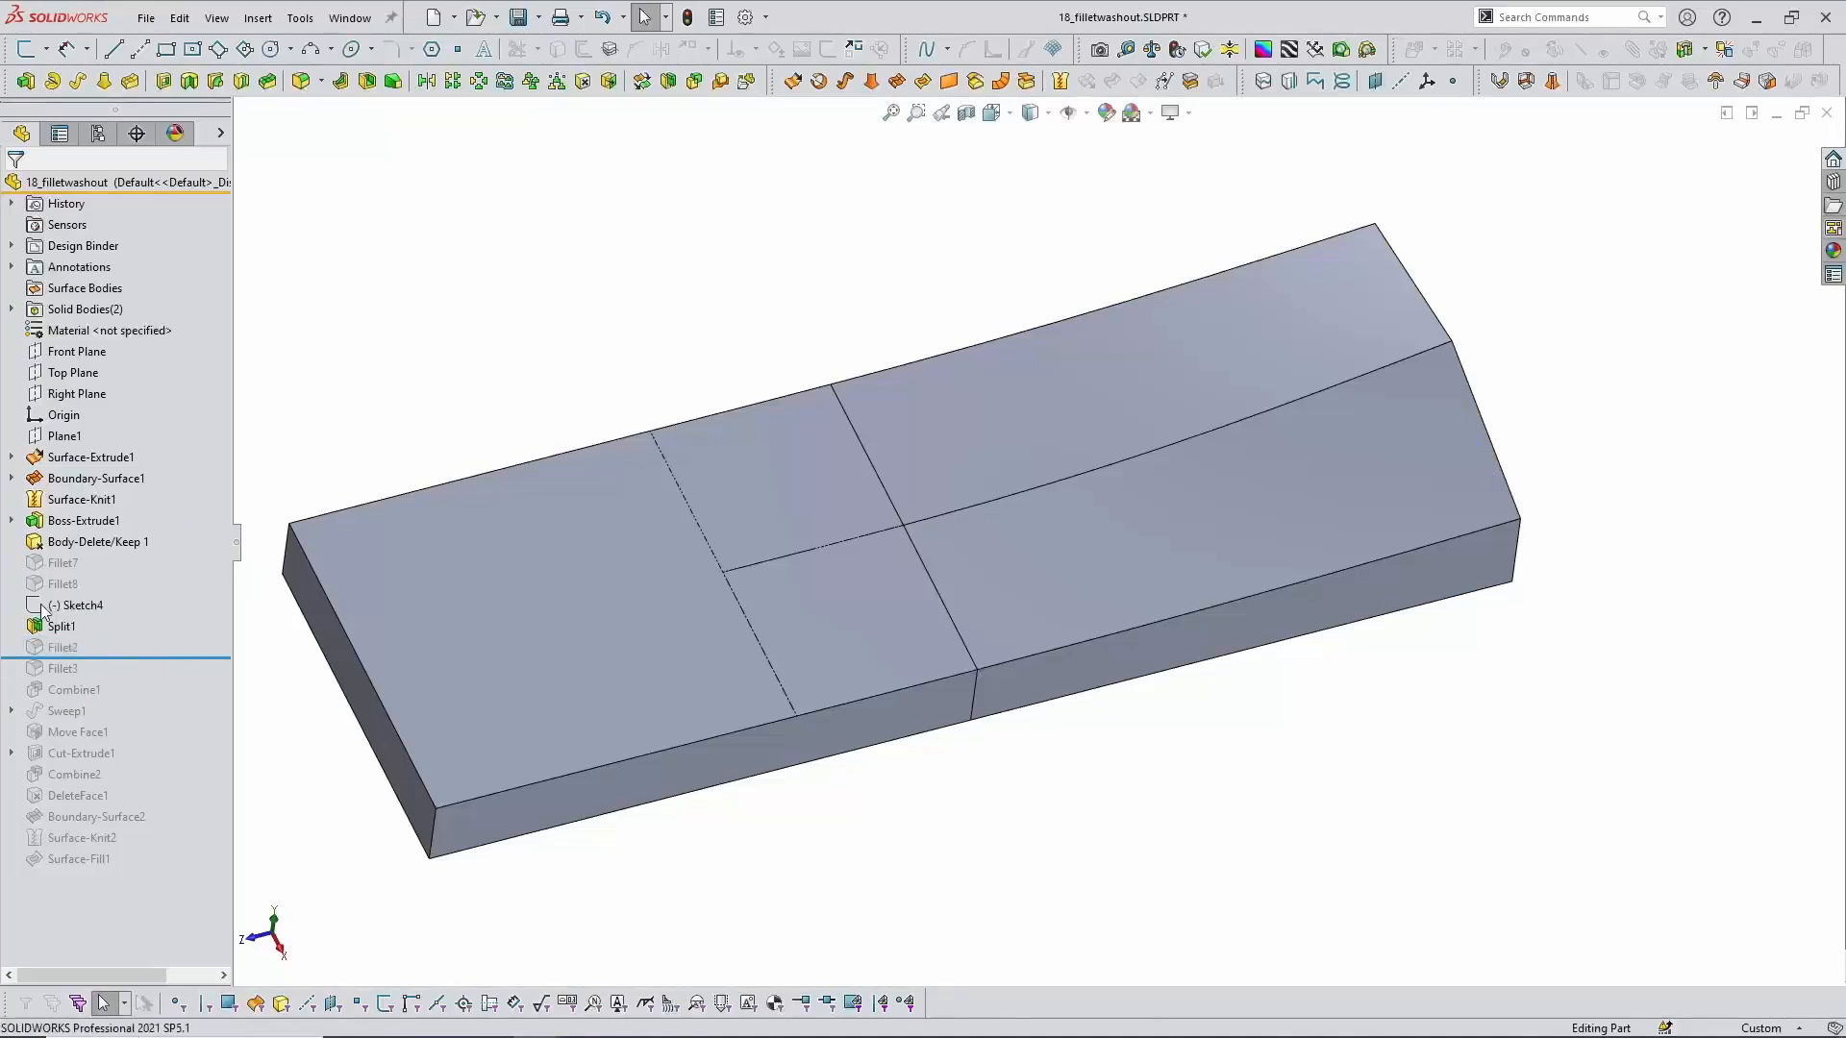
{"action": "left_click", "coordinate": [60, 646]}
{"action": "left_click", "coordinate": [117, 603]}
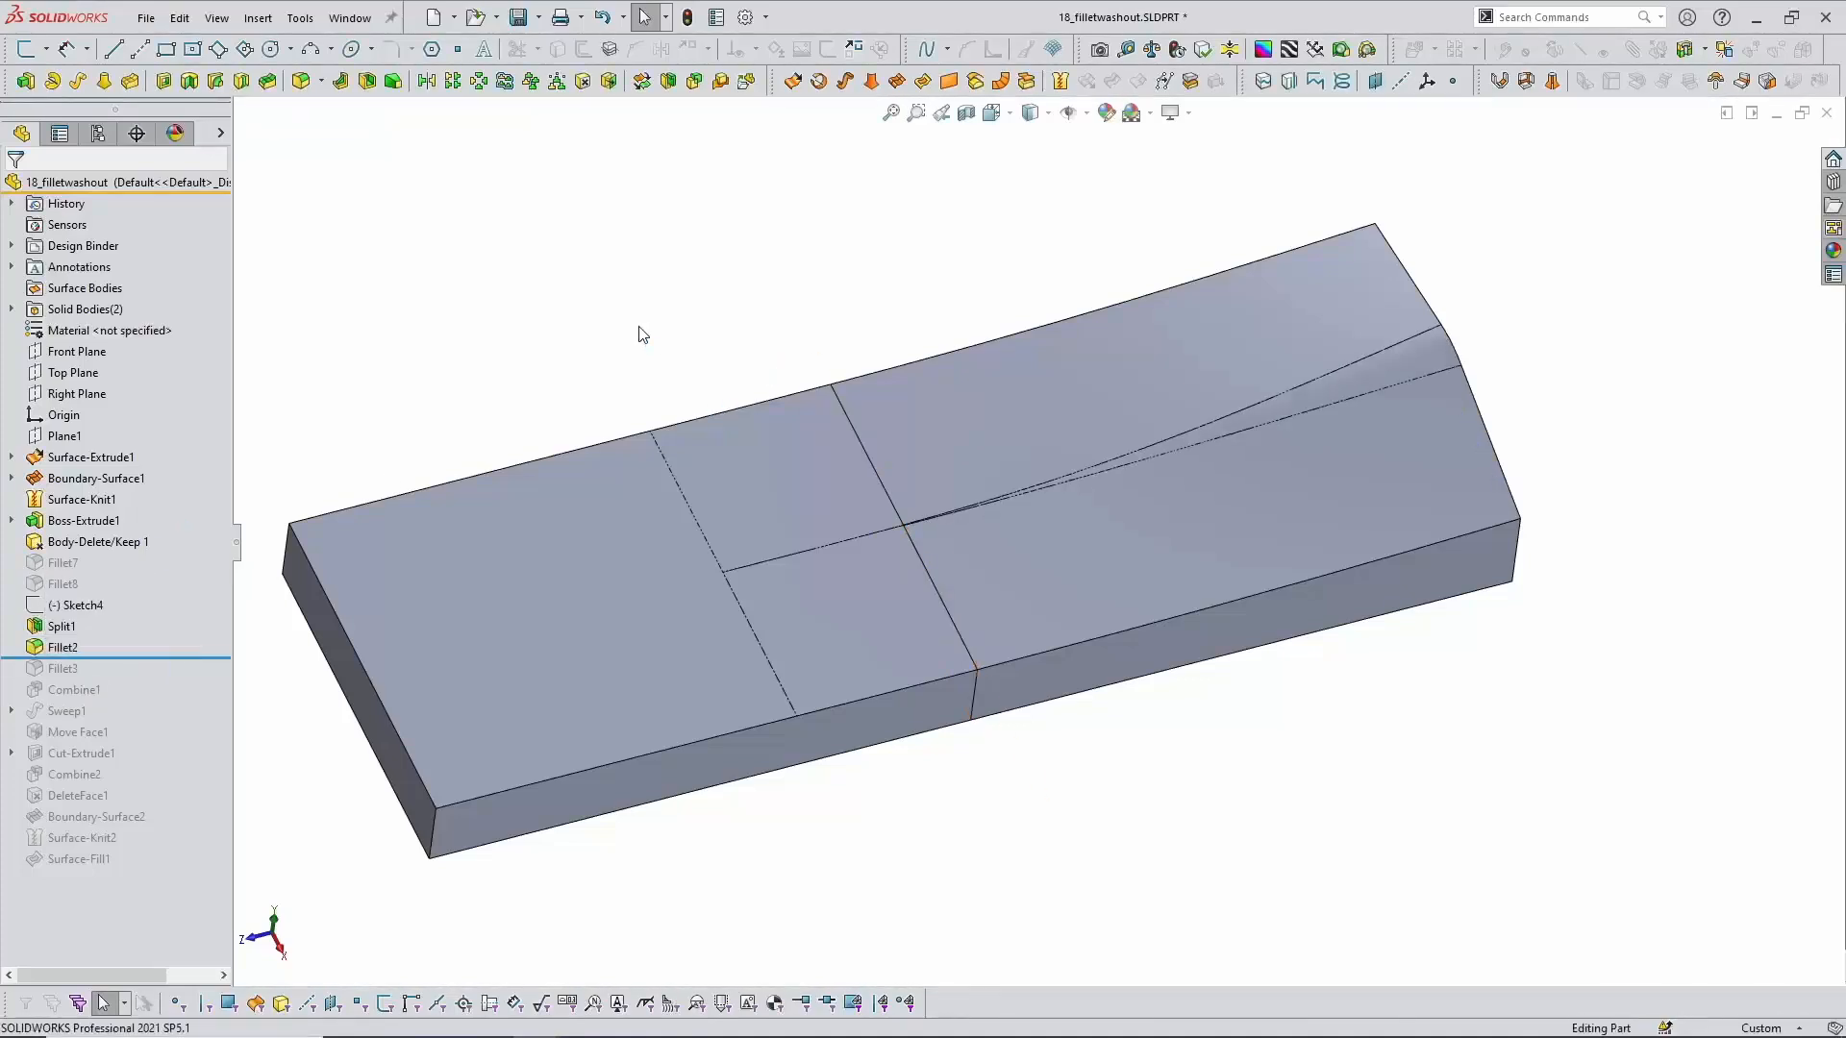
Step: Combine the flat split body and the filleted ridge body into one solid using the Add operation
{"action": "scroll", "coordinate": [966, 551], "scroll_direction": "down", "scroll_amount": 6}
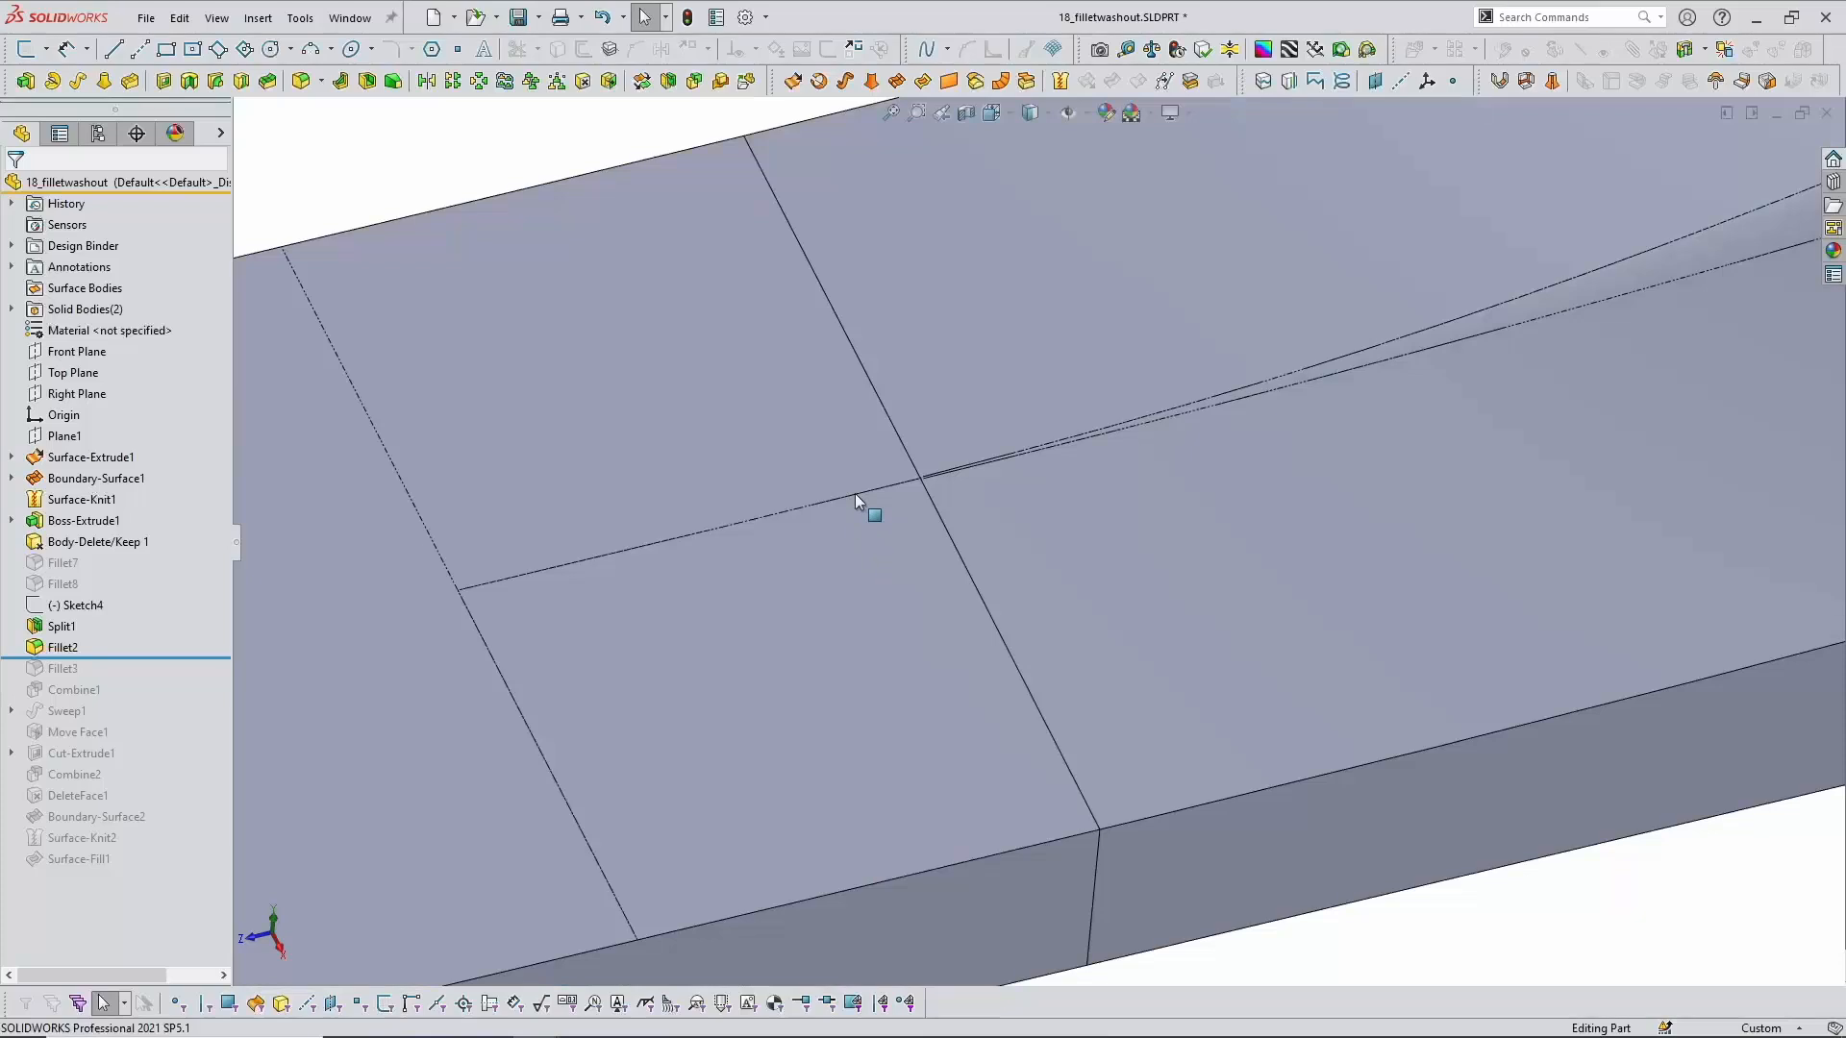
{"action": "scroll", "coordinate": [717, 643], "scroll_direction": "up", "scroll_amount": 2}
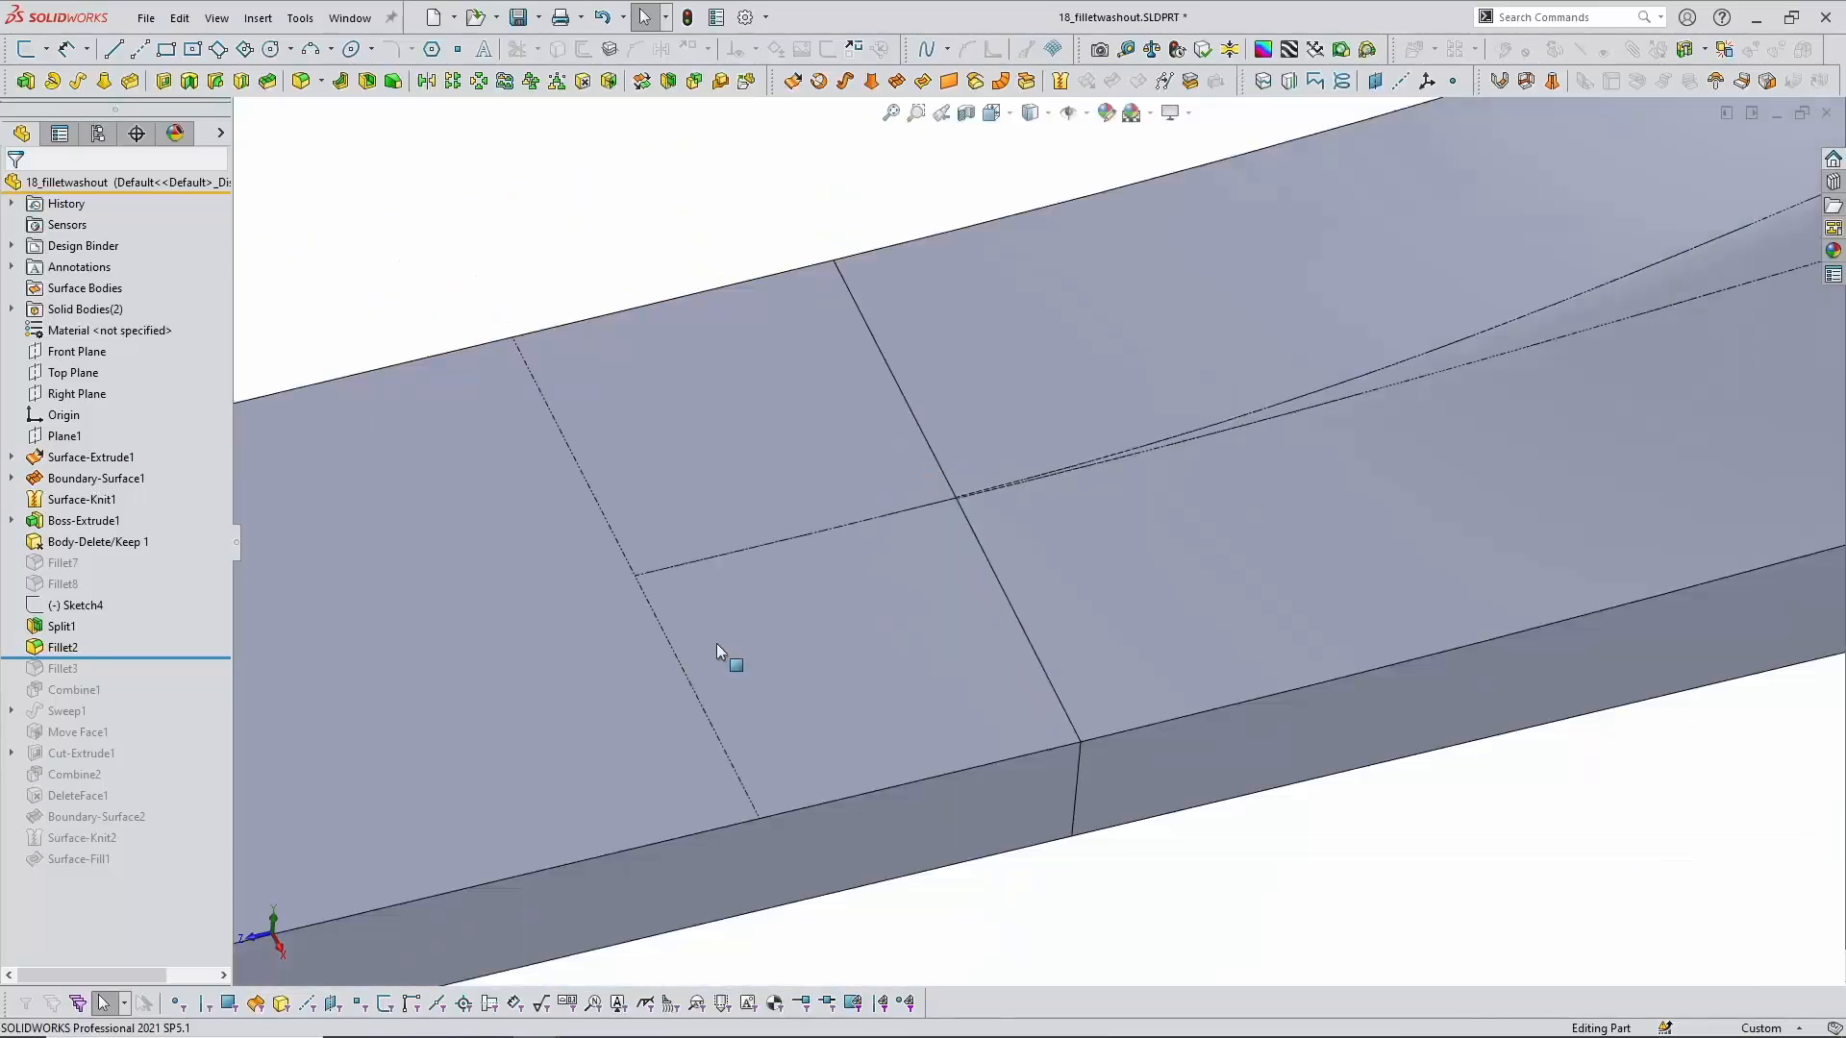
{"action": "scroll", "coordinate": [747, 110], "scroll_direction": "up", "scroll_amount": 1}
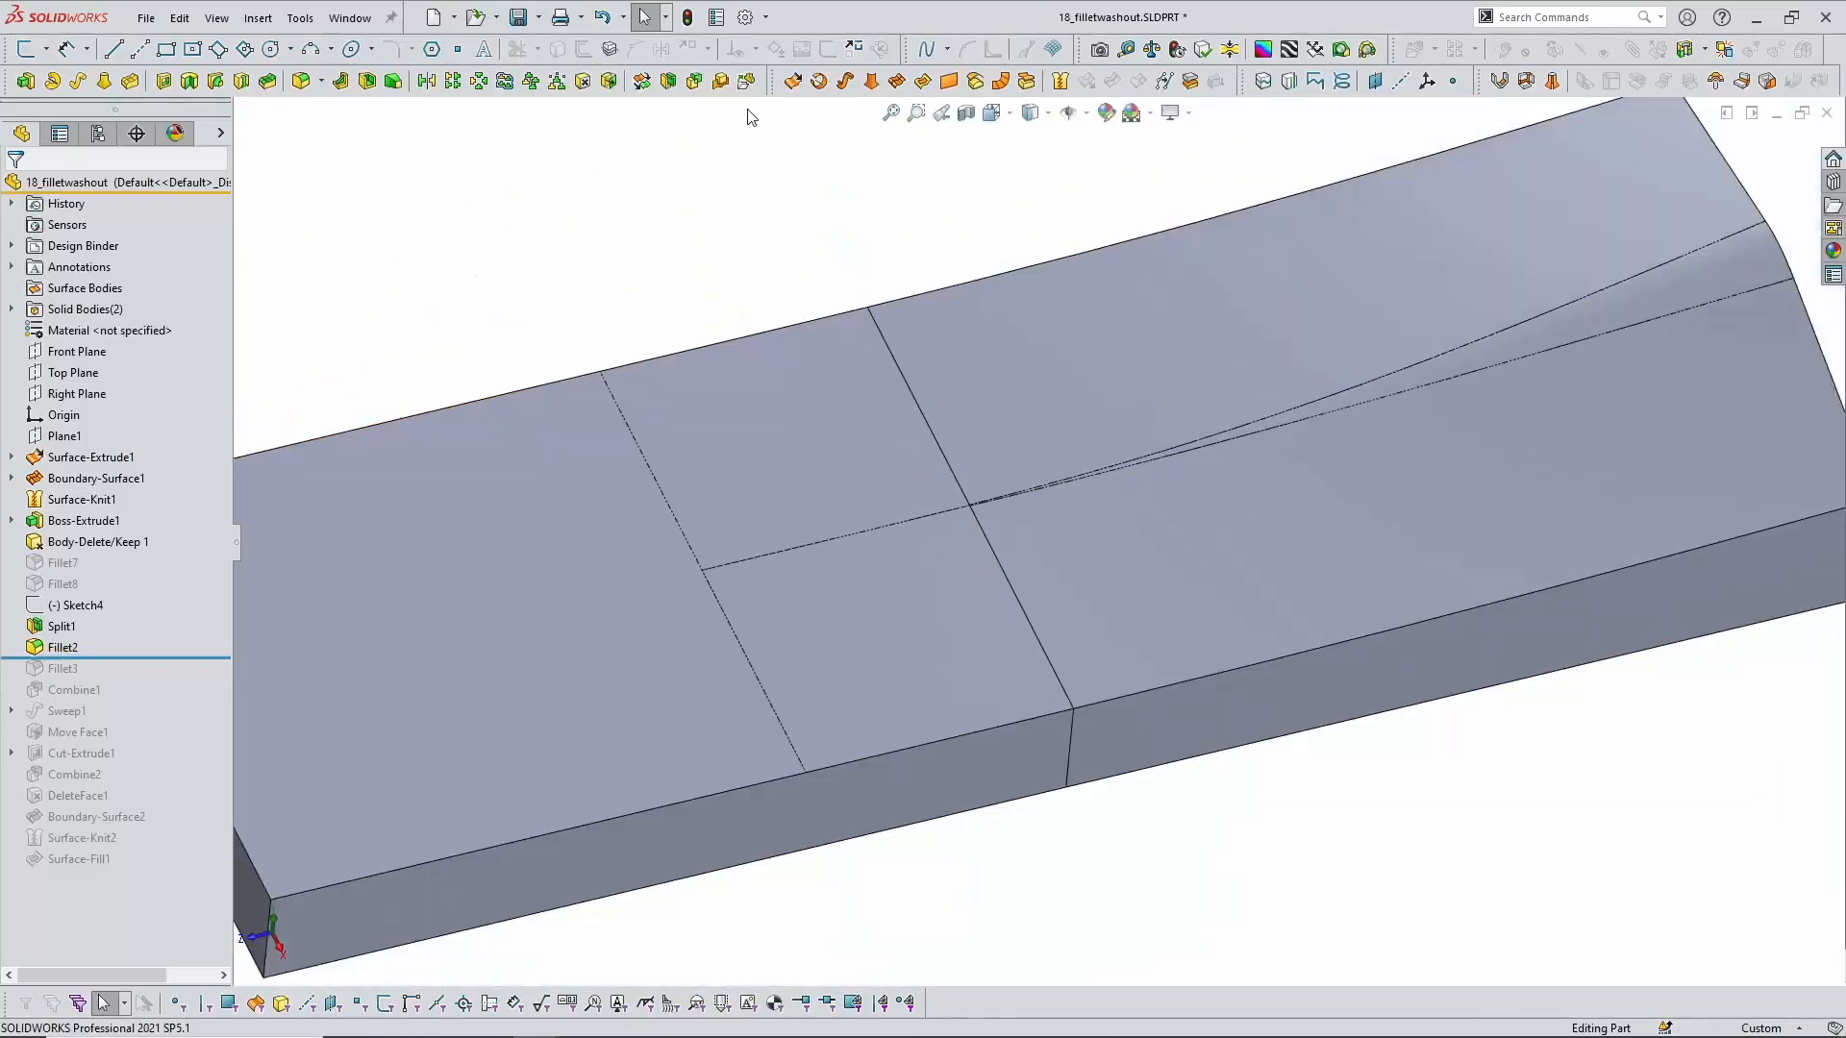
{"action": "left_click", "coordinate": [694, 81]}
{"action": "left_click", "coordinate": [625, 556]}
{"action": "left_click", "coordinate": [1063, 465]}
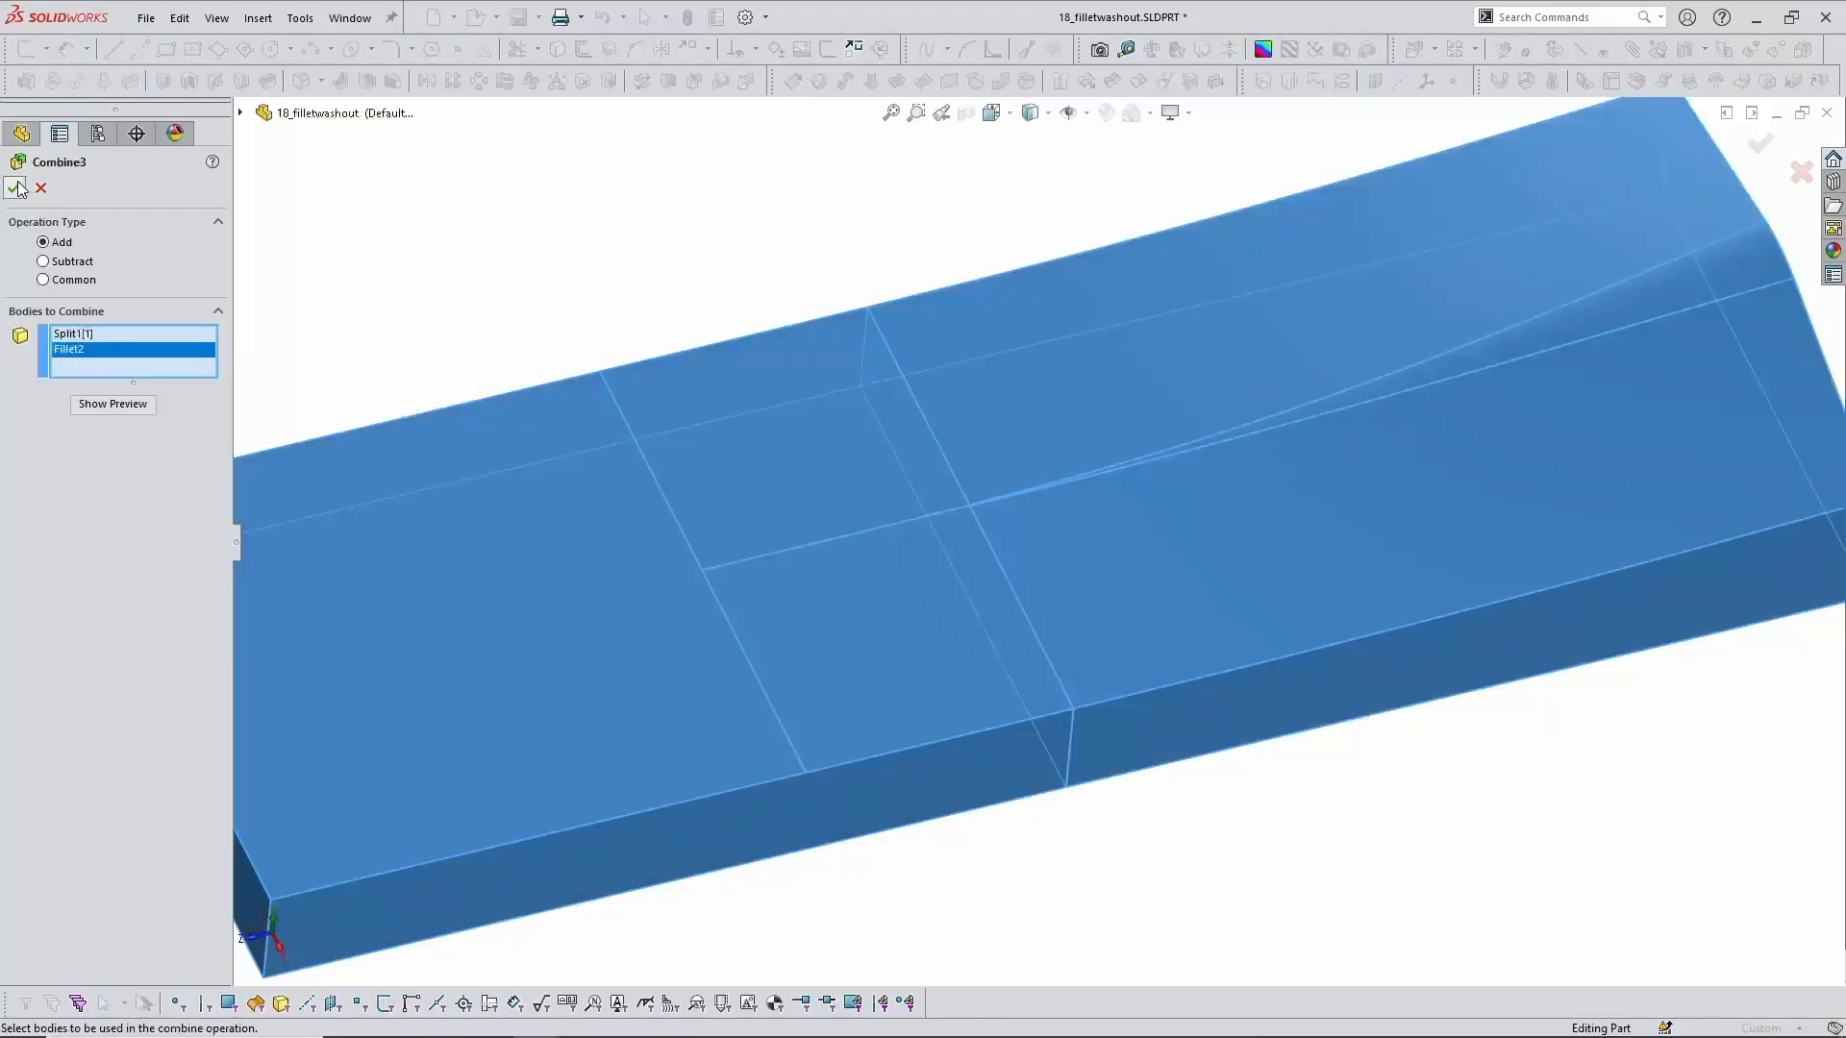
{"action": "left_click", "coordinate": [17, 187]}
{"action": "scroll", "coordinate": [1083, 642], "scroll_direction": "up", "scroll_amount": 2}
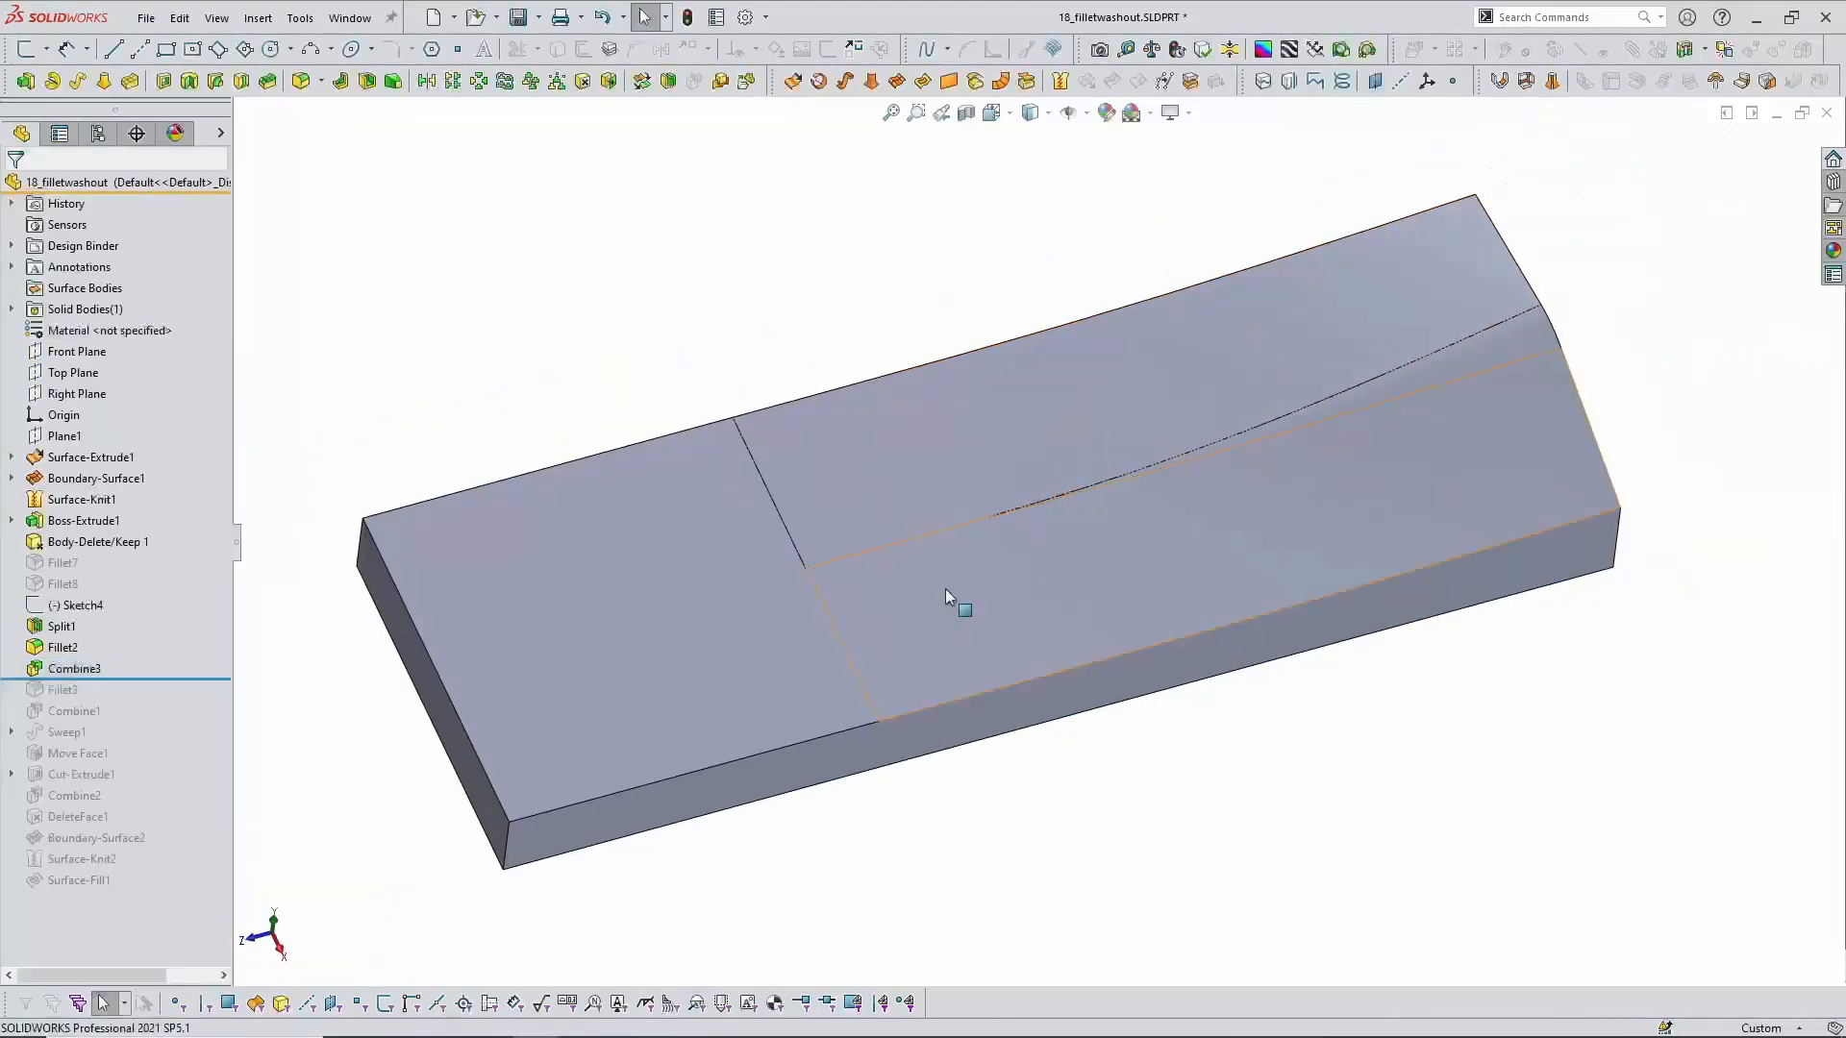
Step: Run a deviation analysis on the short unfilleted edge where the ridge fades out, and close the analysis
{"action": "left_click", "coordinate": [925, 536]}
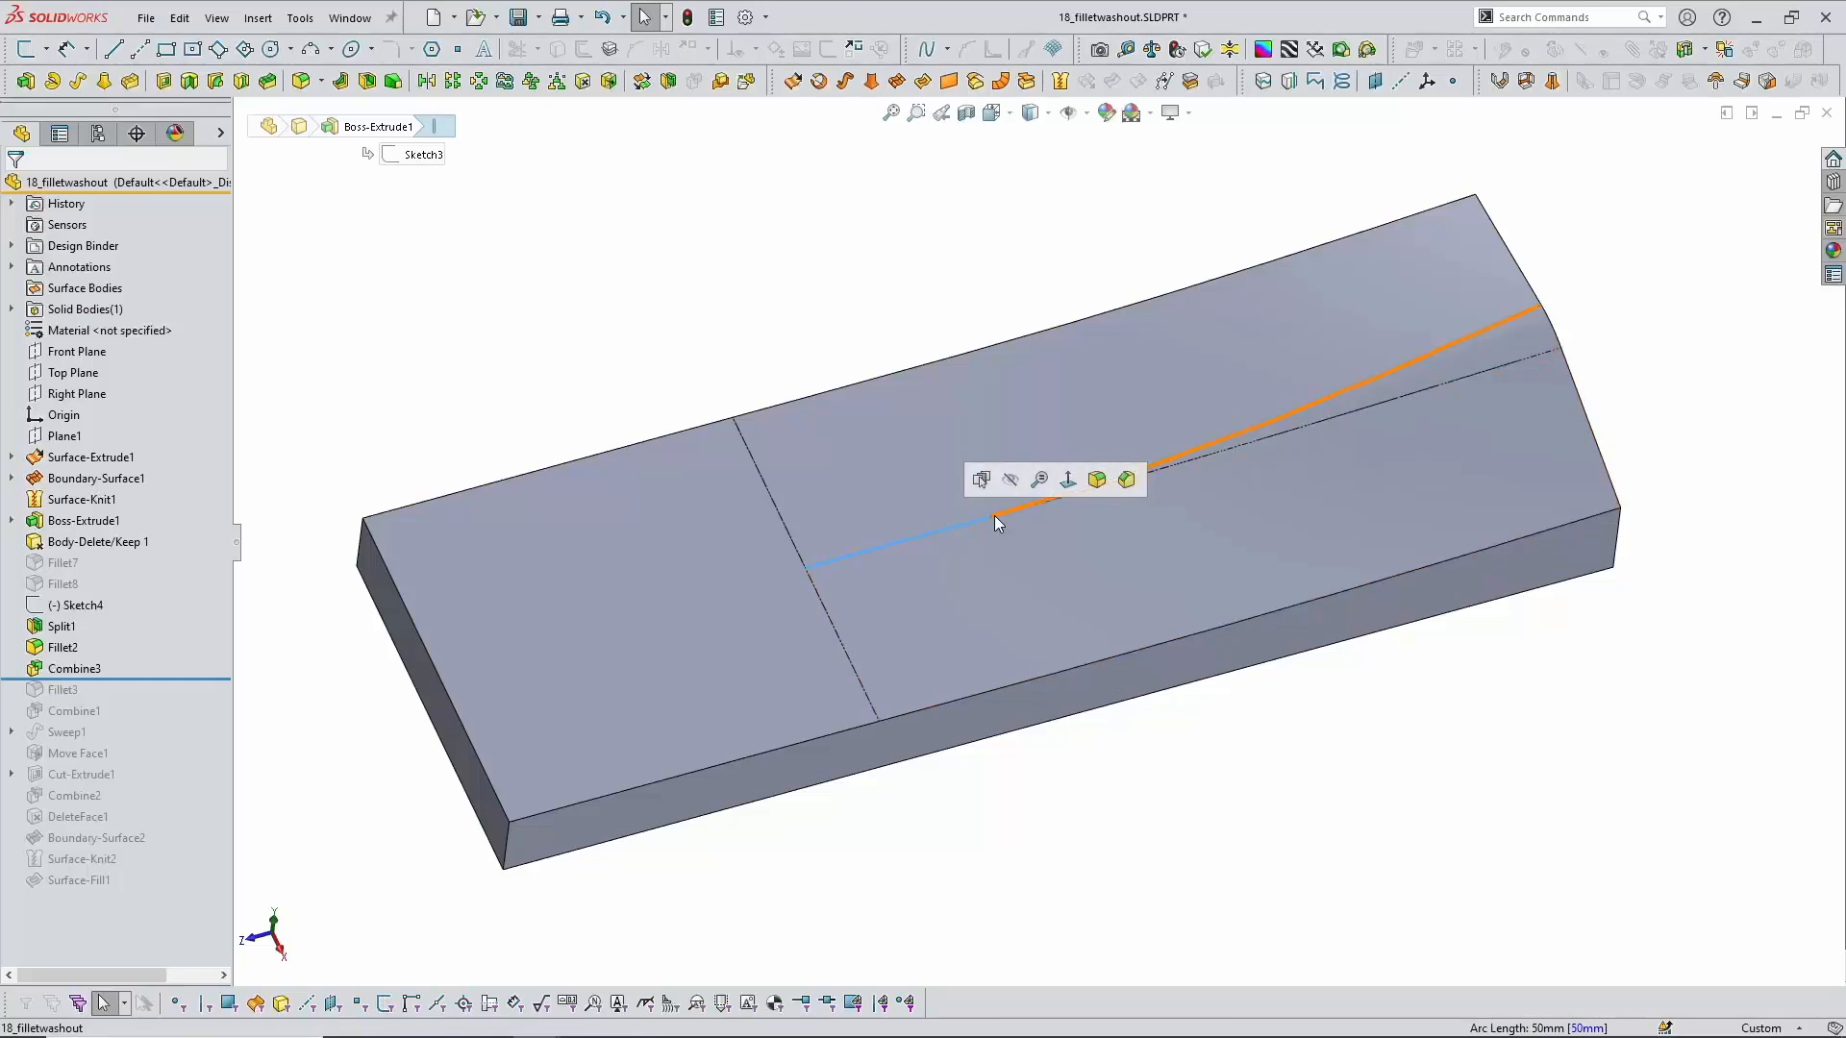
{"action": "left_click", "coordinate": [1144, 782]}
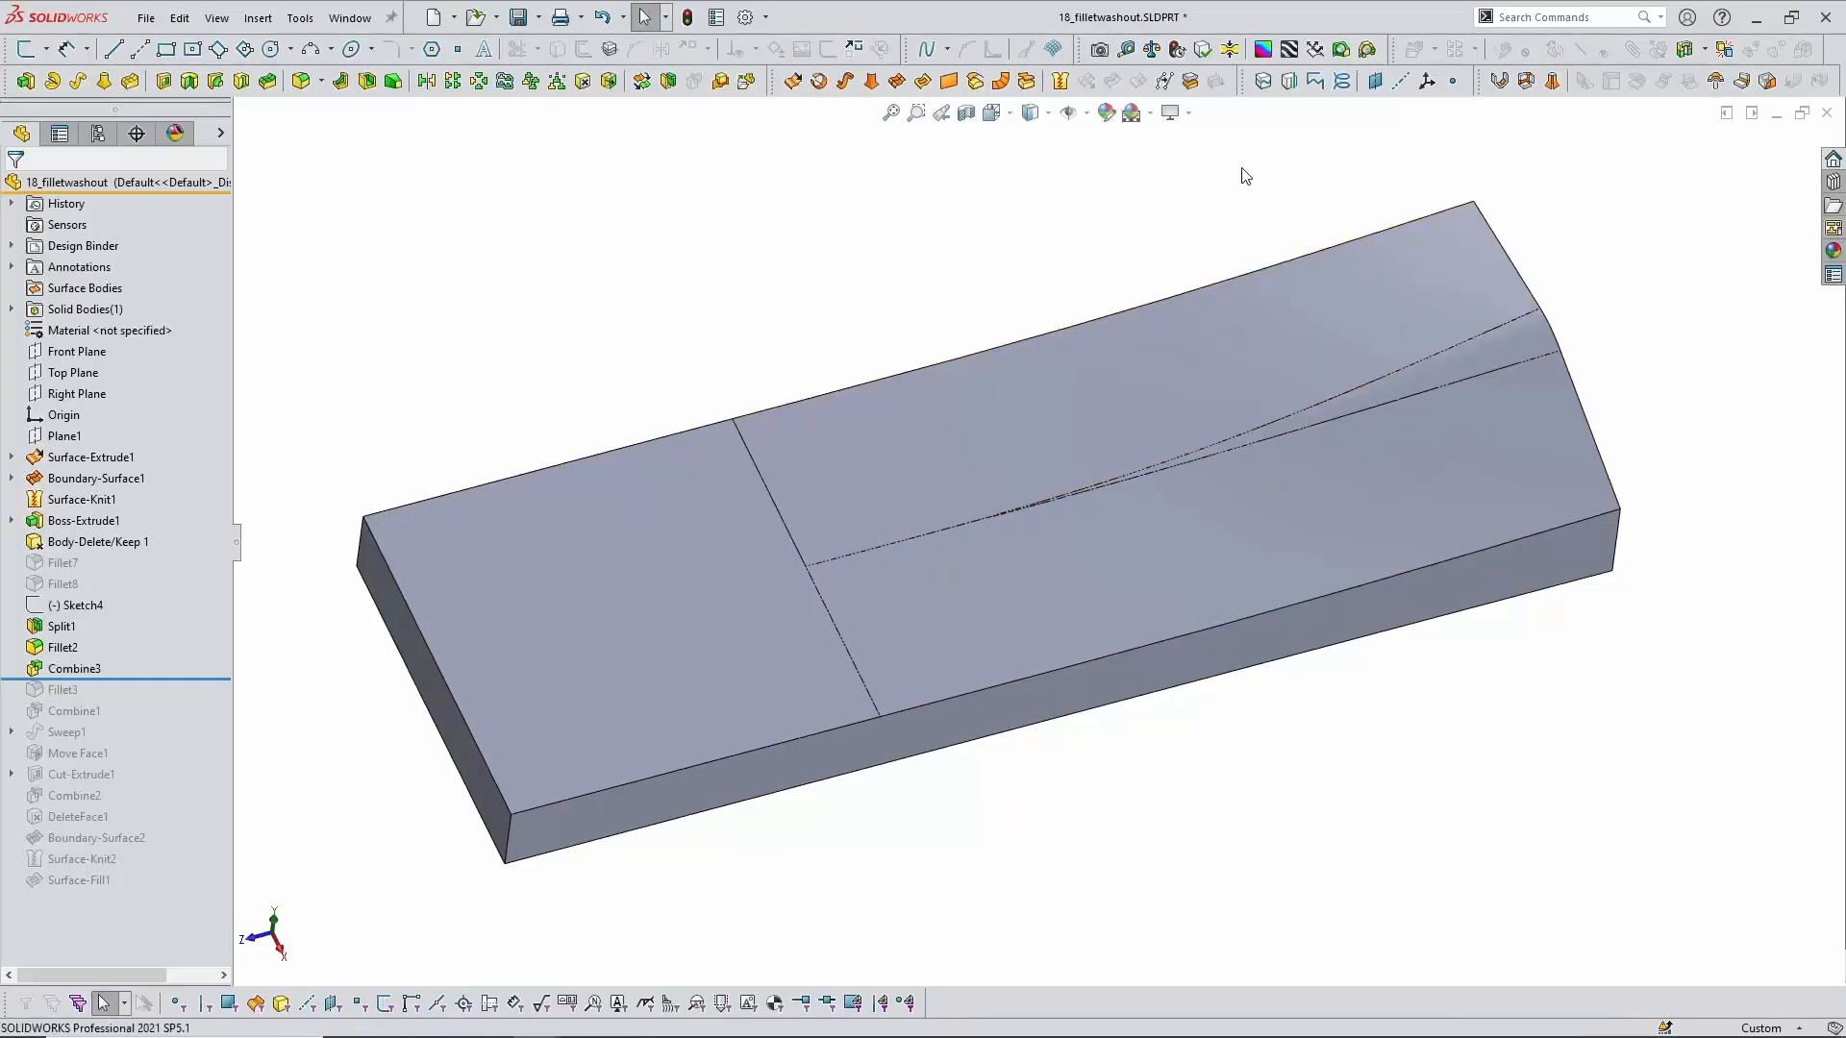
{"action": "left_click", "coordinate": [1315, 50]}
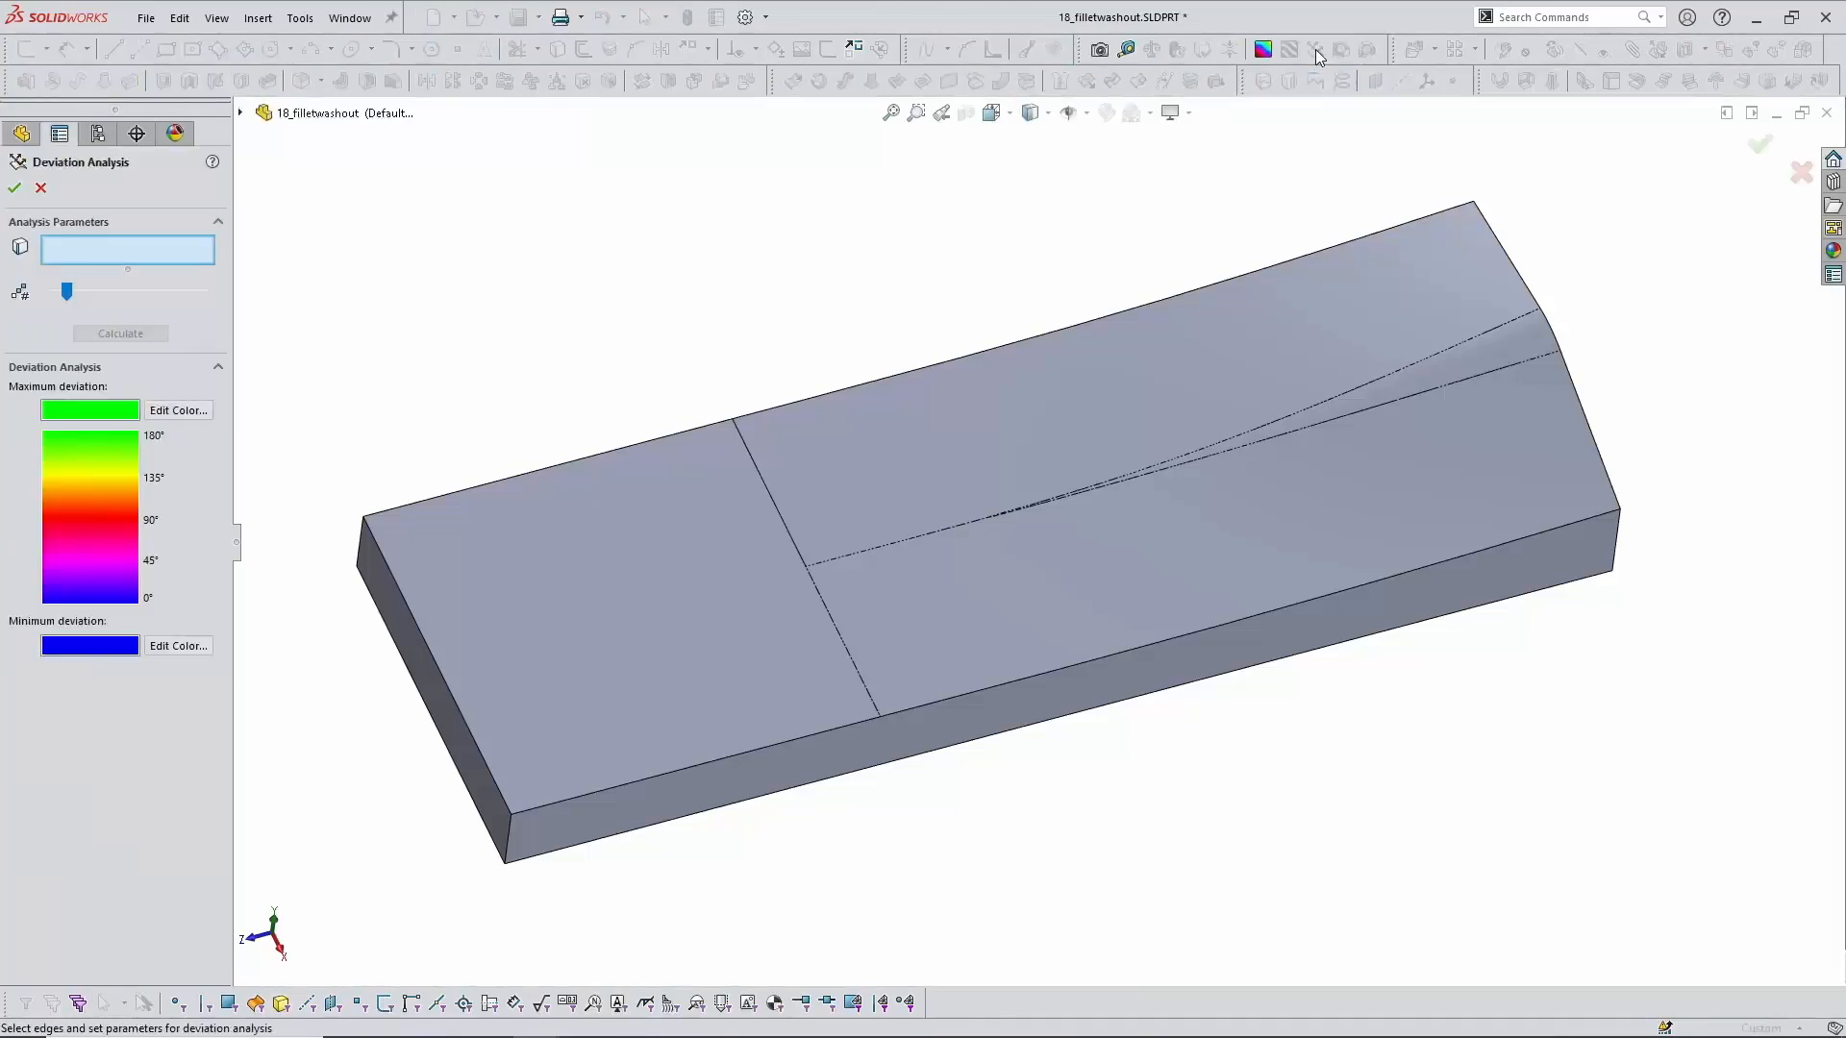
{"action": "left_click", "coordinate": [908, 540]}
{"action": "scroll", "coordinate": [962, 538], "scroll_direction": "down", "scroll_amount": 2}
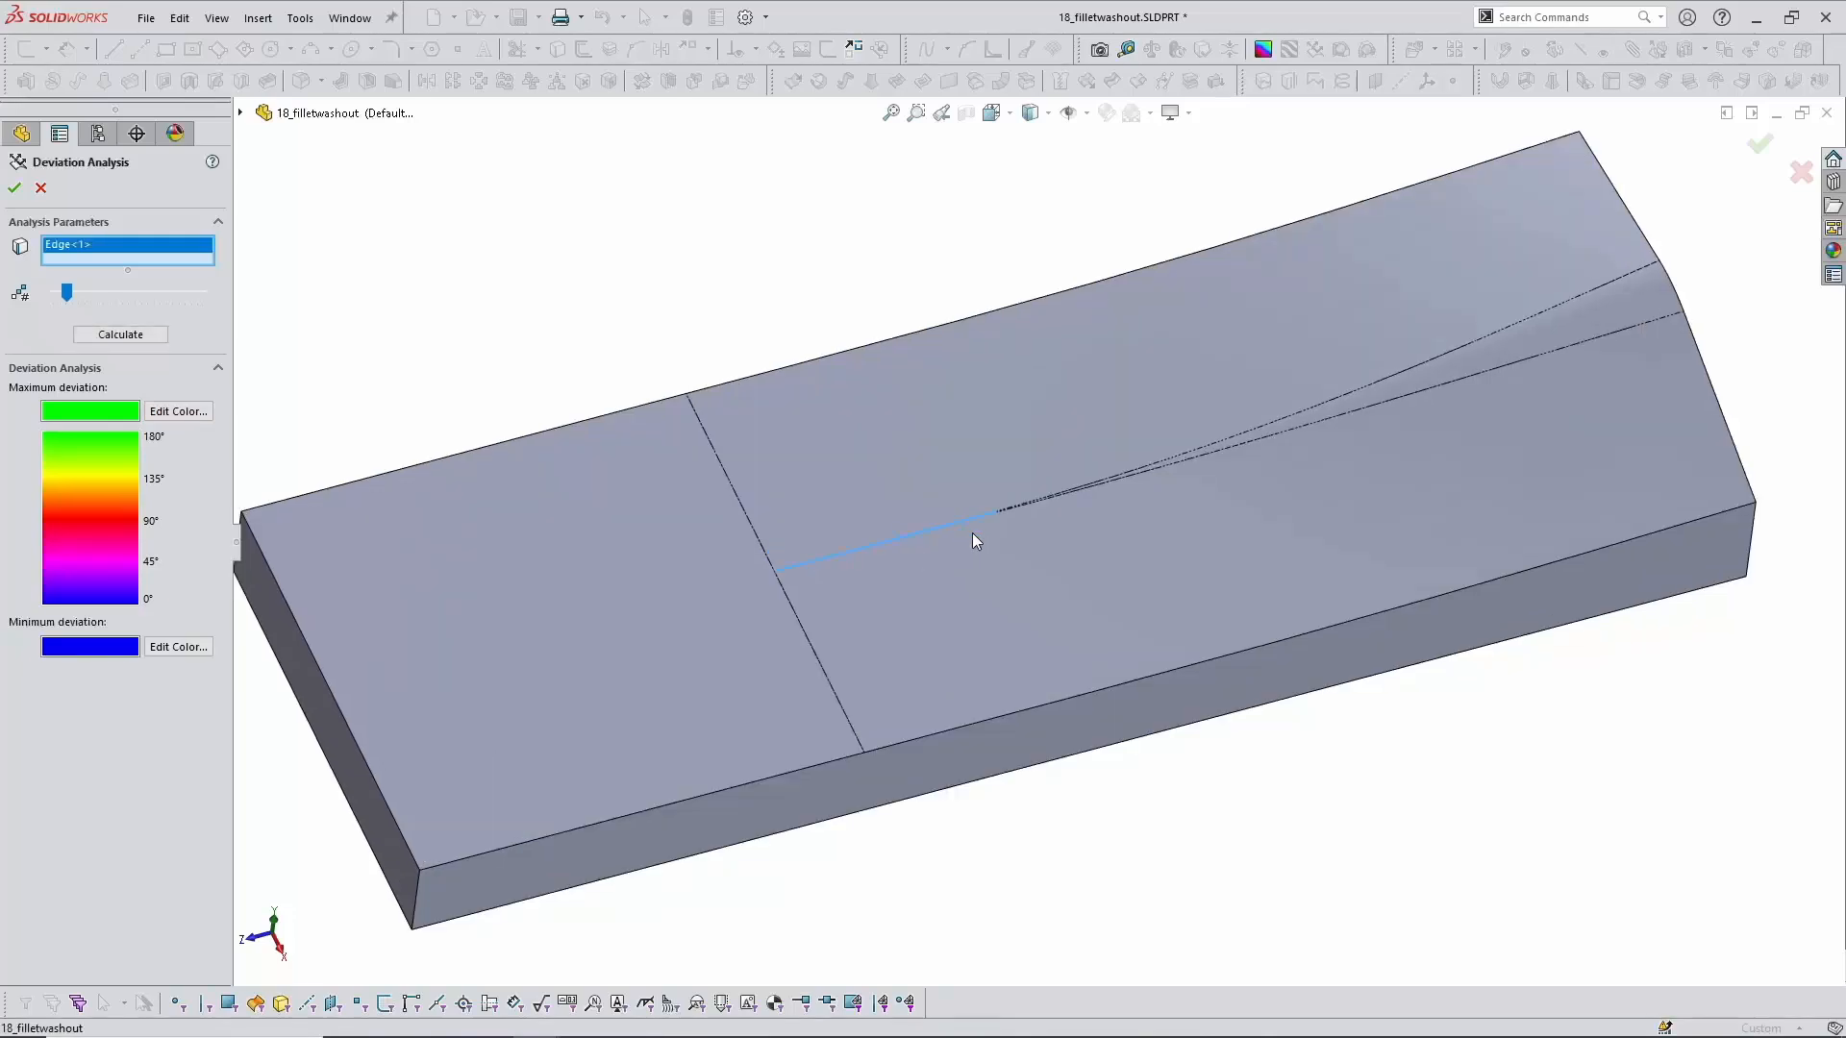
{"action": "left_click", "coordinate": [132, 337]}
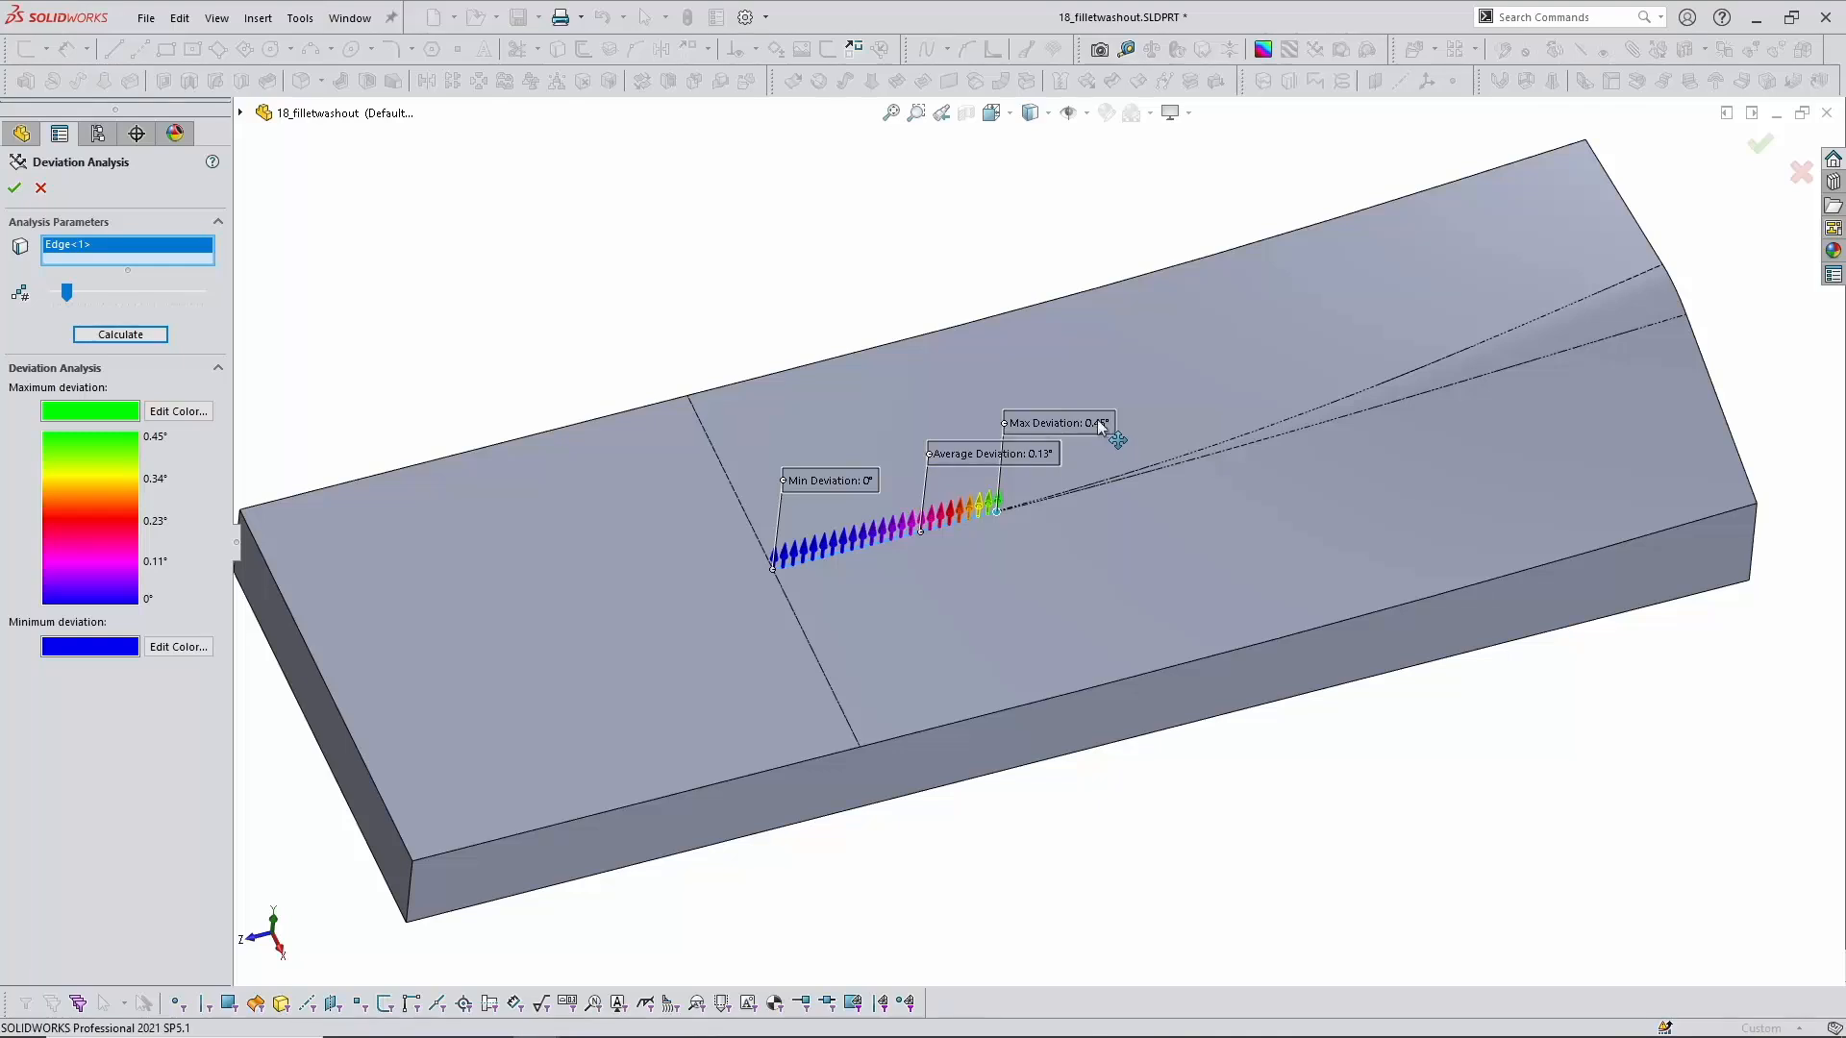
{"action": "left_click", "coordinate": [39, 188]}
Step: Roll the history back to before Sketch4, run a deviation analysis on the full unfilleted ridge edge, and close it
{"action": "left_click_drag", "start_coordinate": [165, 678], "coordinate": [154, 595]}
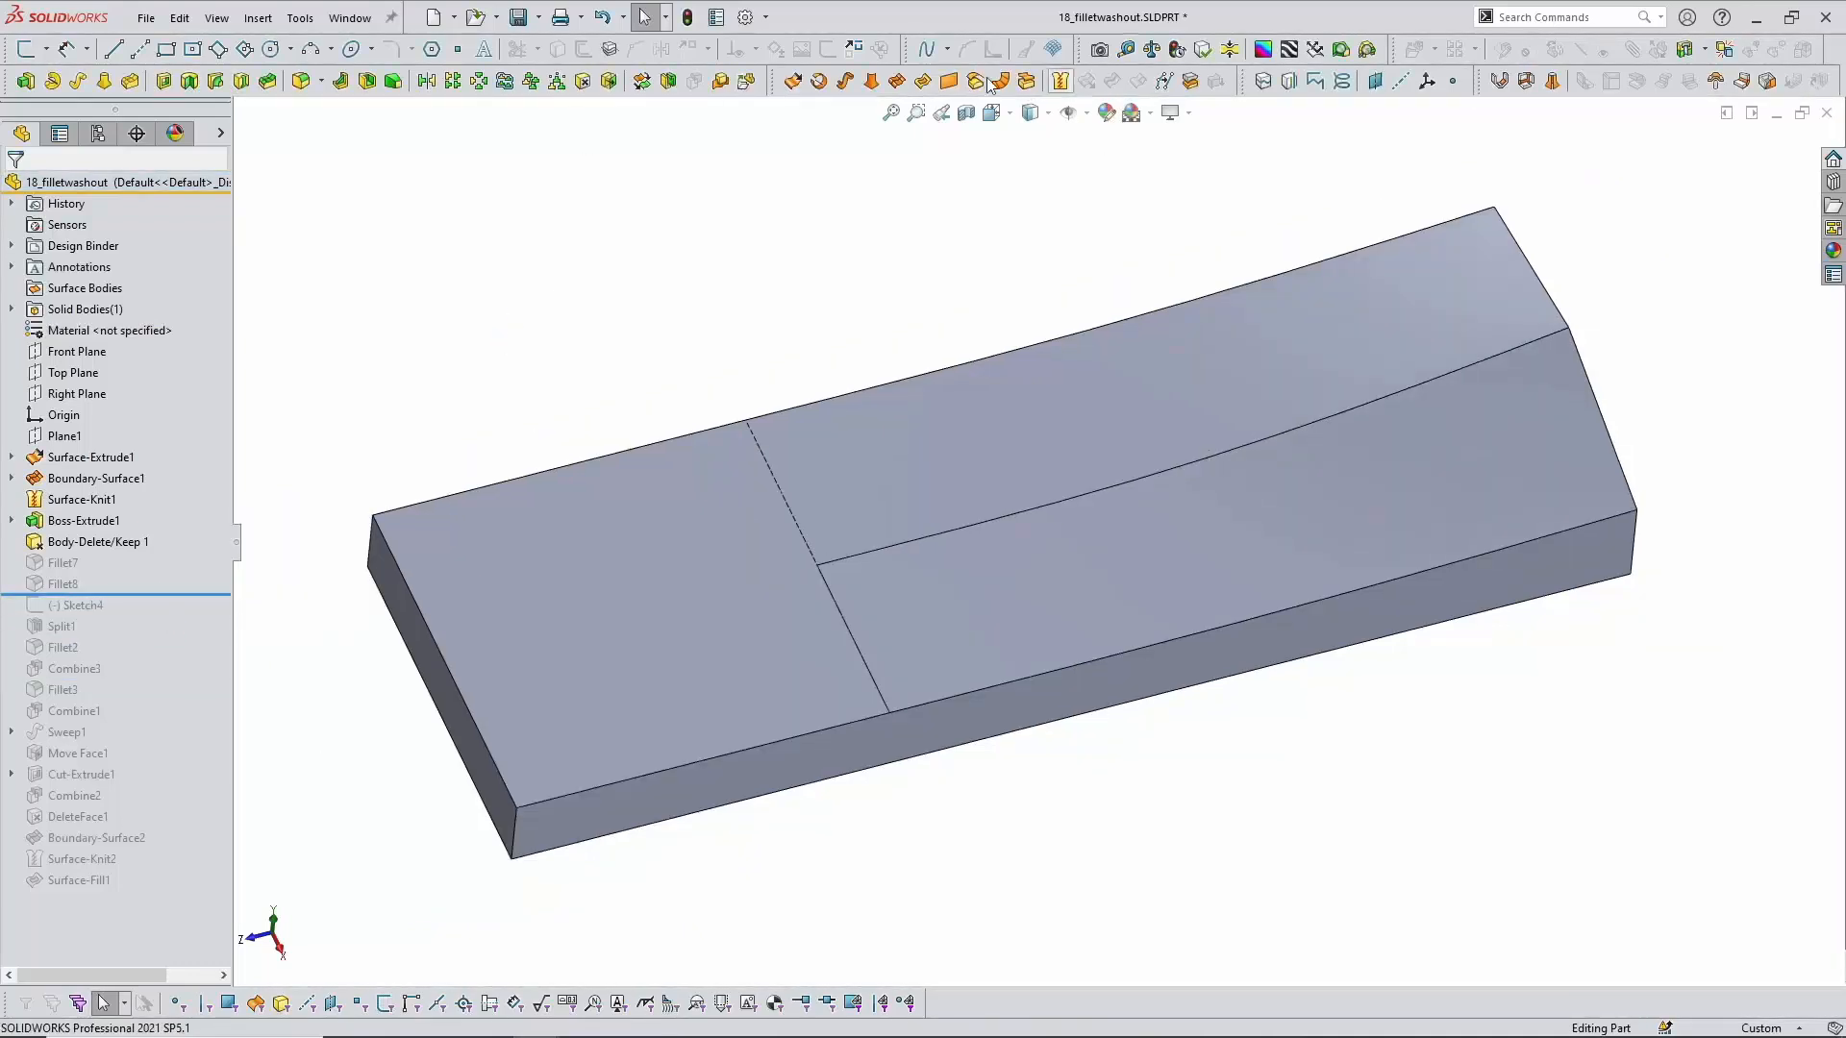
{"action": "left_click", "coordinate": [1315, 49]}
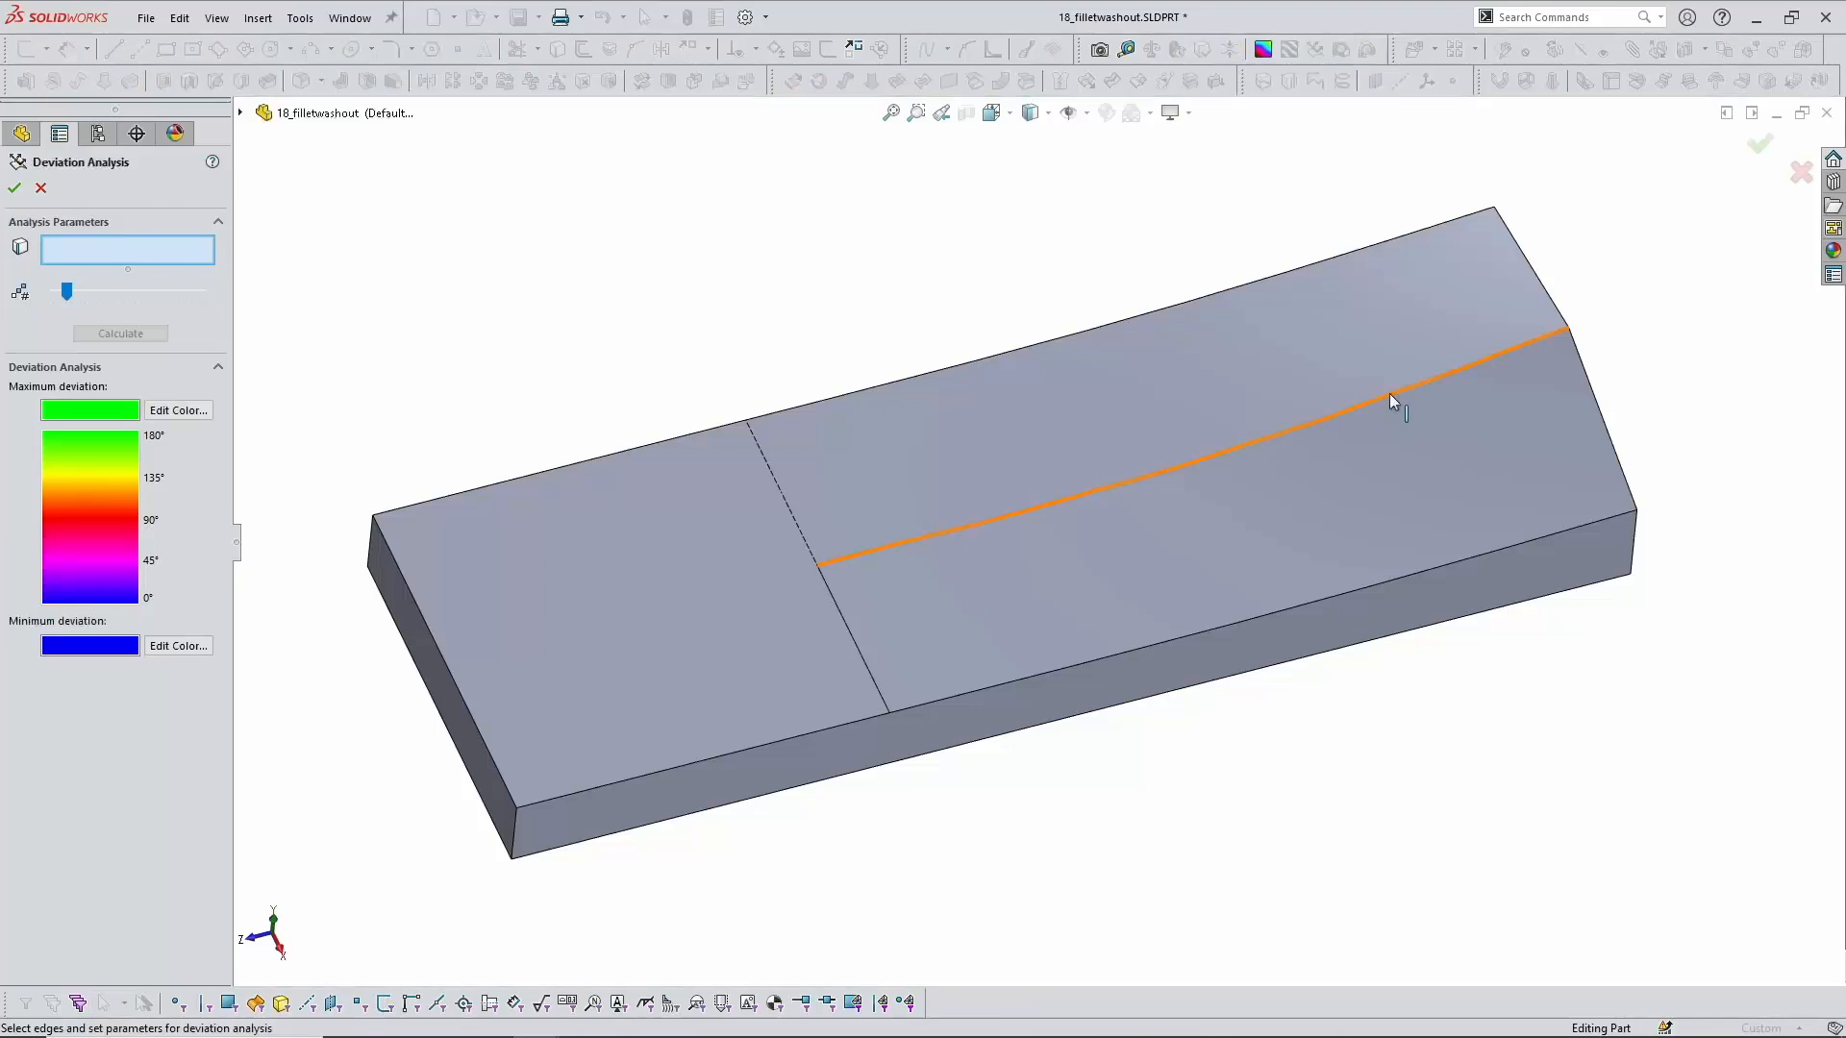
{"action": "left_click", "coordinate": [1393, 397]}
{"action": "middle_click_drag", "start_coordinate": [1505, 531], "coordinate": [1586, 337]}
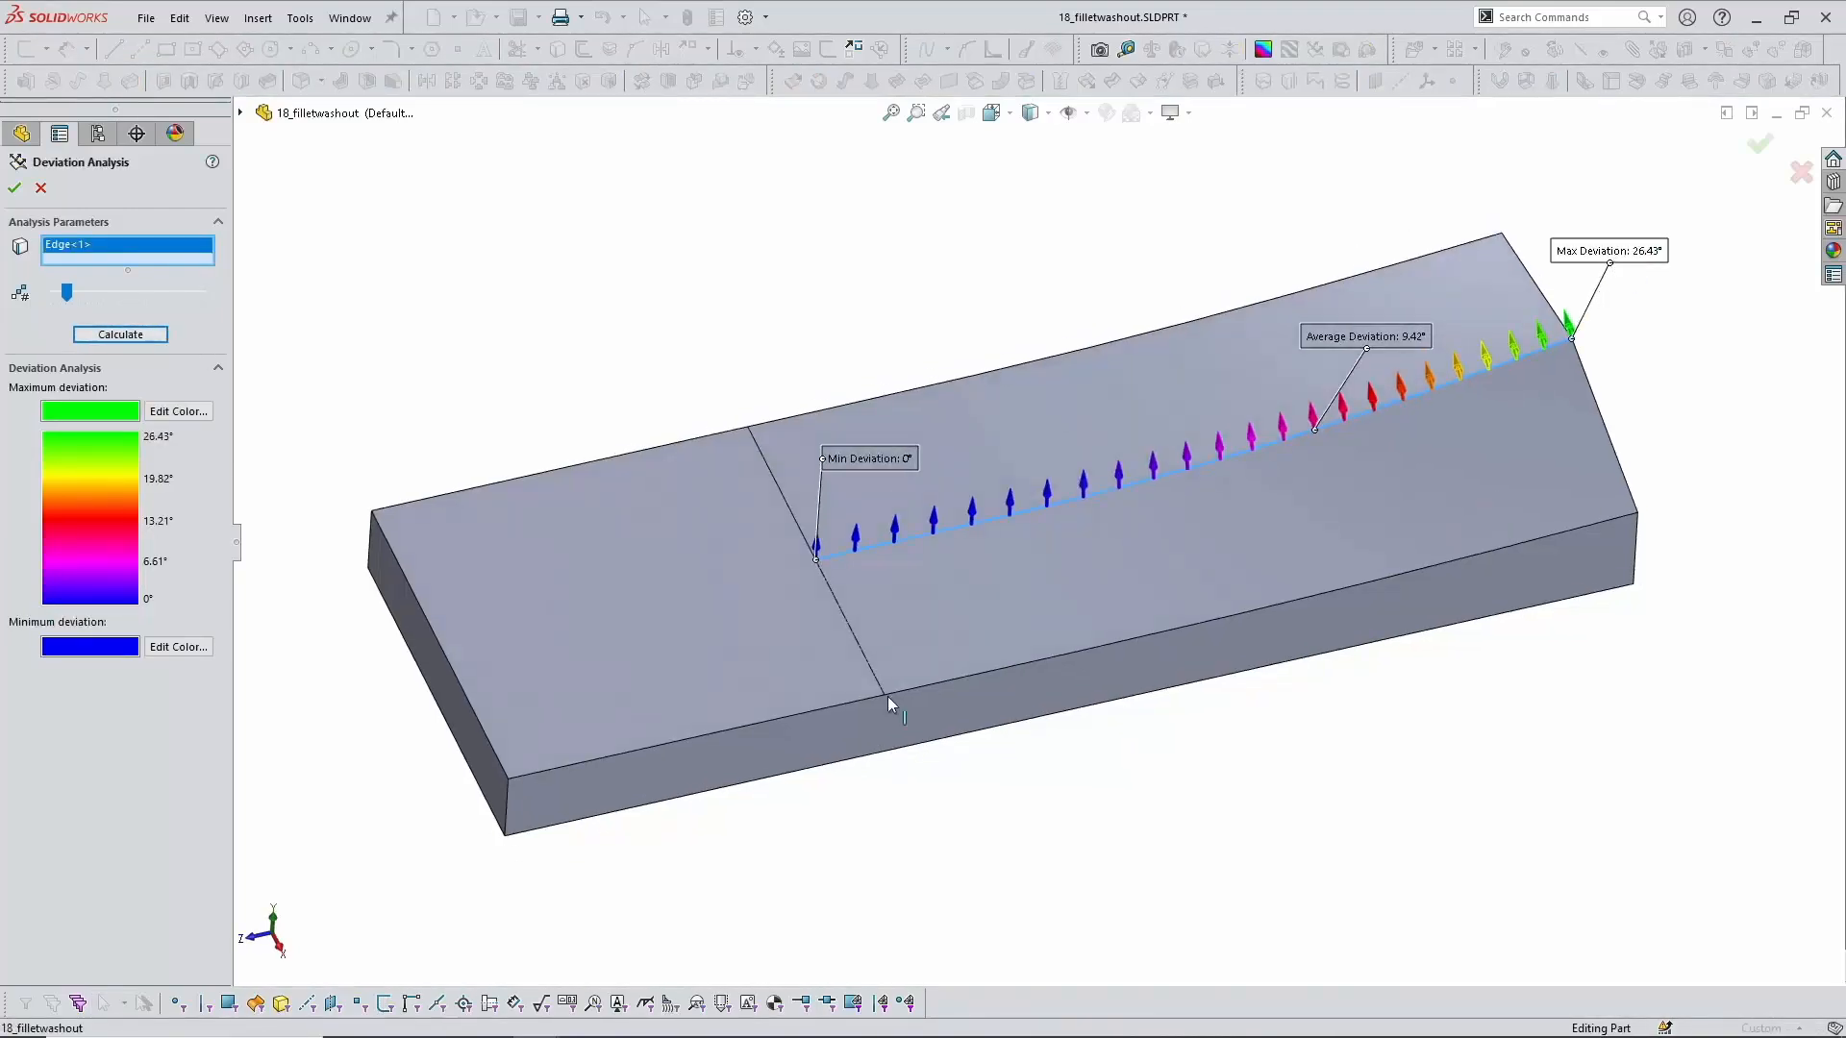
{"action": "left_click", "coordinate": [41, 185]}
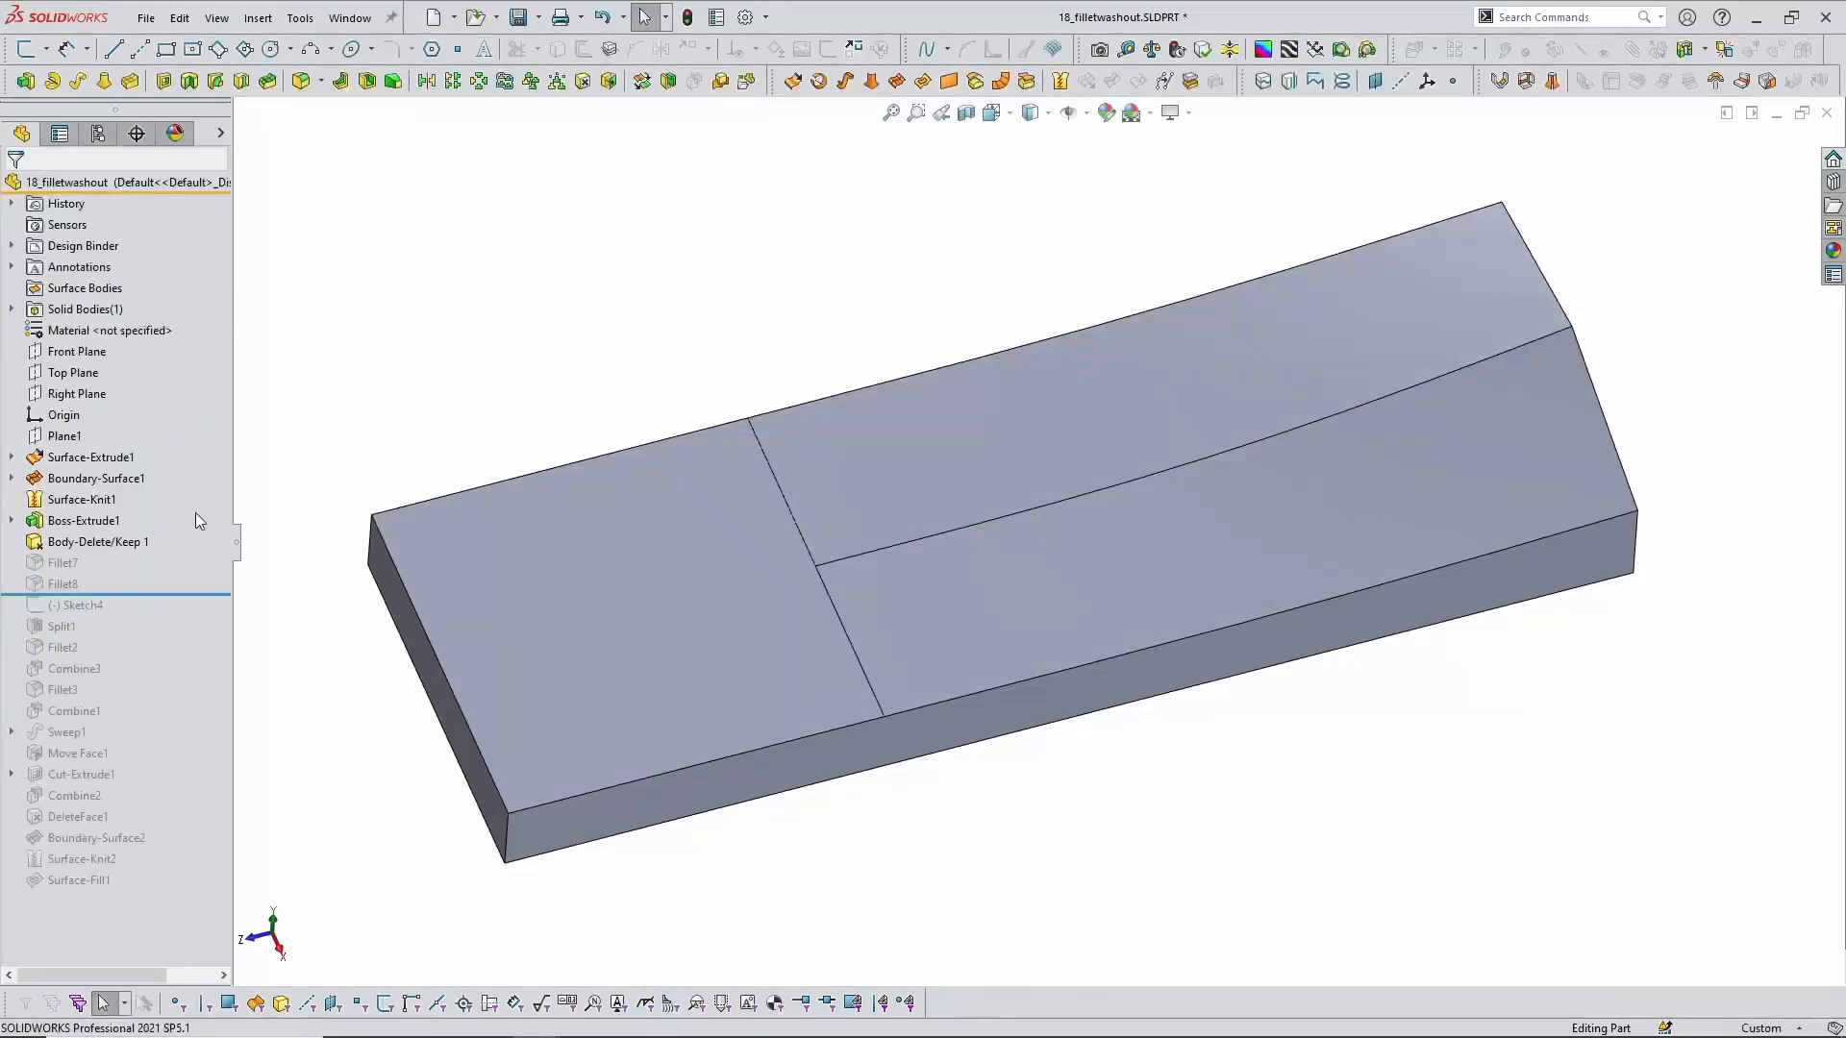
Step: Roll the history forward past Fillet3, inspect the combined block shaded without edges, and return to shaded with edges
{"action": "left_click_drag", "start_coordinate": [129, 596], "coordinate": [125, 699]}
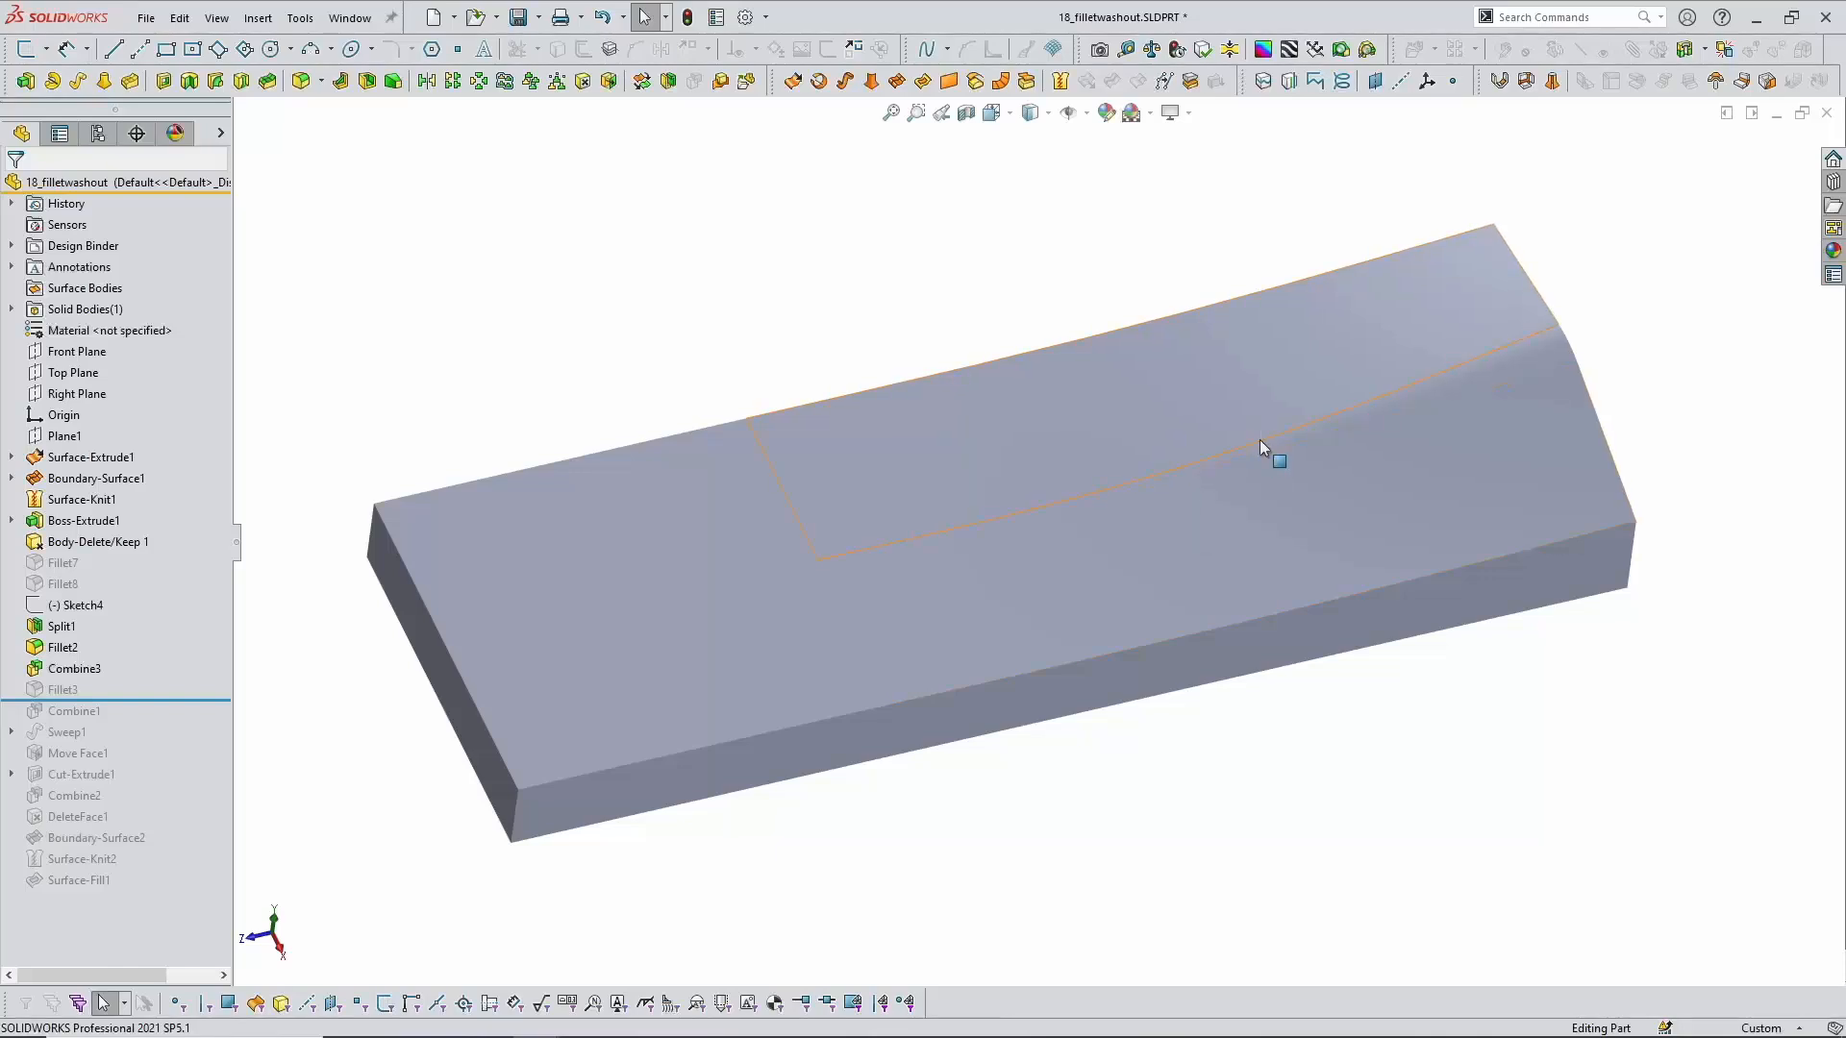
{"action": "left_click", "coordinate": [1035, 114]}
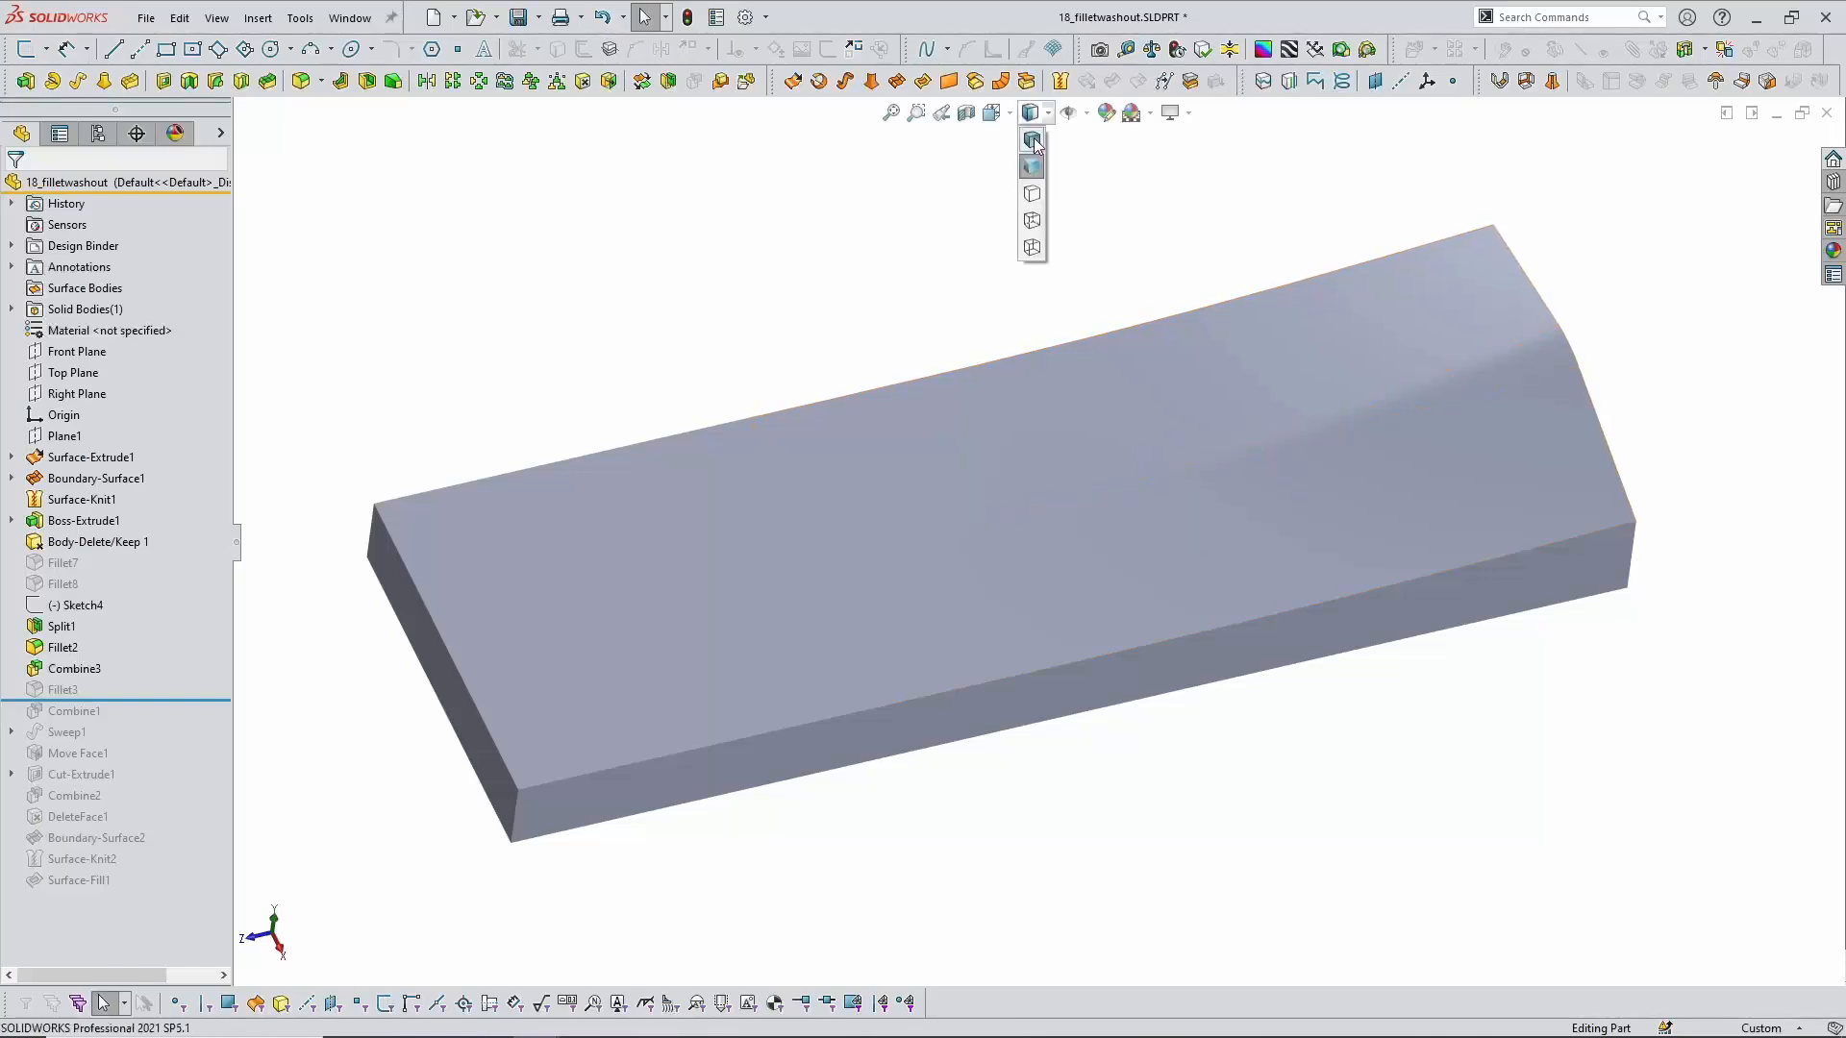
{"action": "left_click", "coordinate": [1032, 136]}
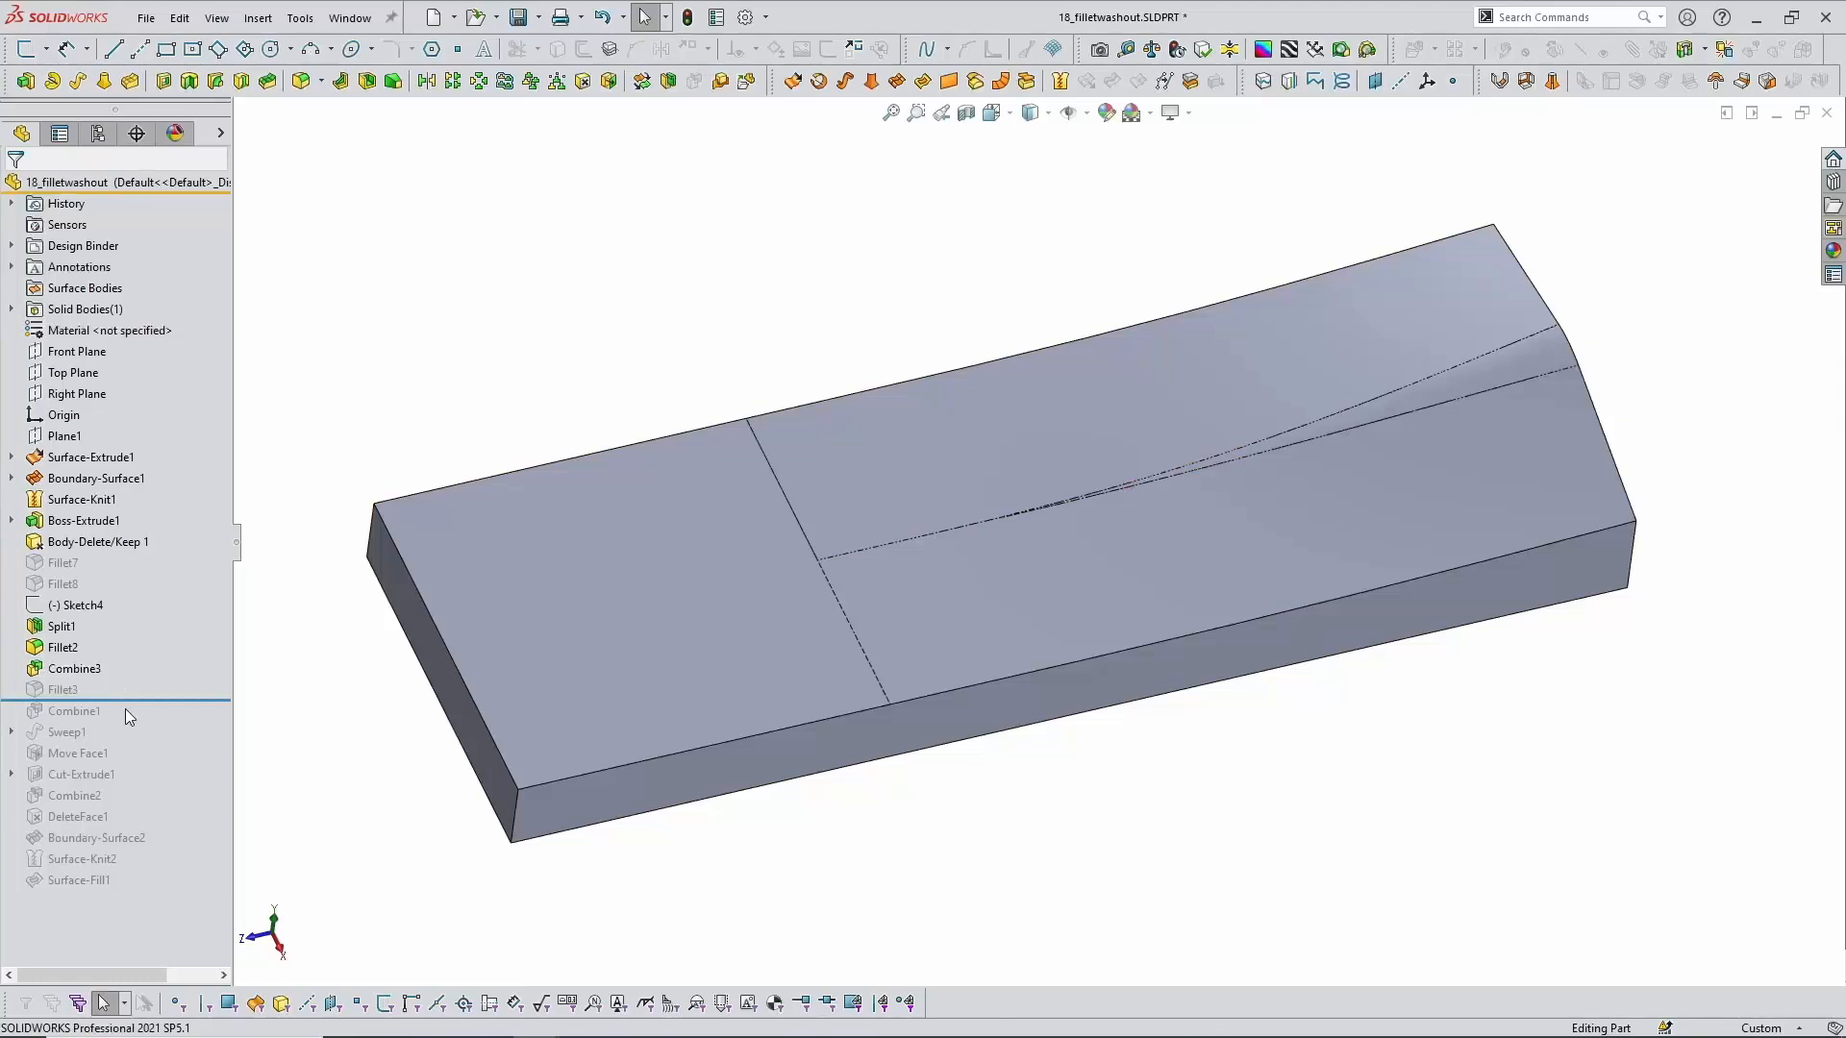
Step: Roll the history forward past Combine1, and suppress Split1 through Combine3
{"action": "left_click_drag", "start_coordinate": [125, 703], "coordinate": [125, 714]}
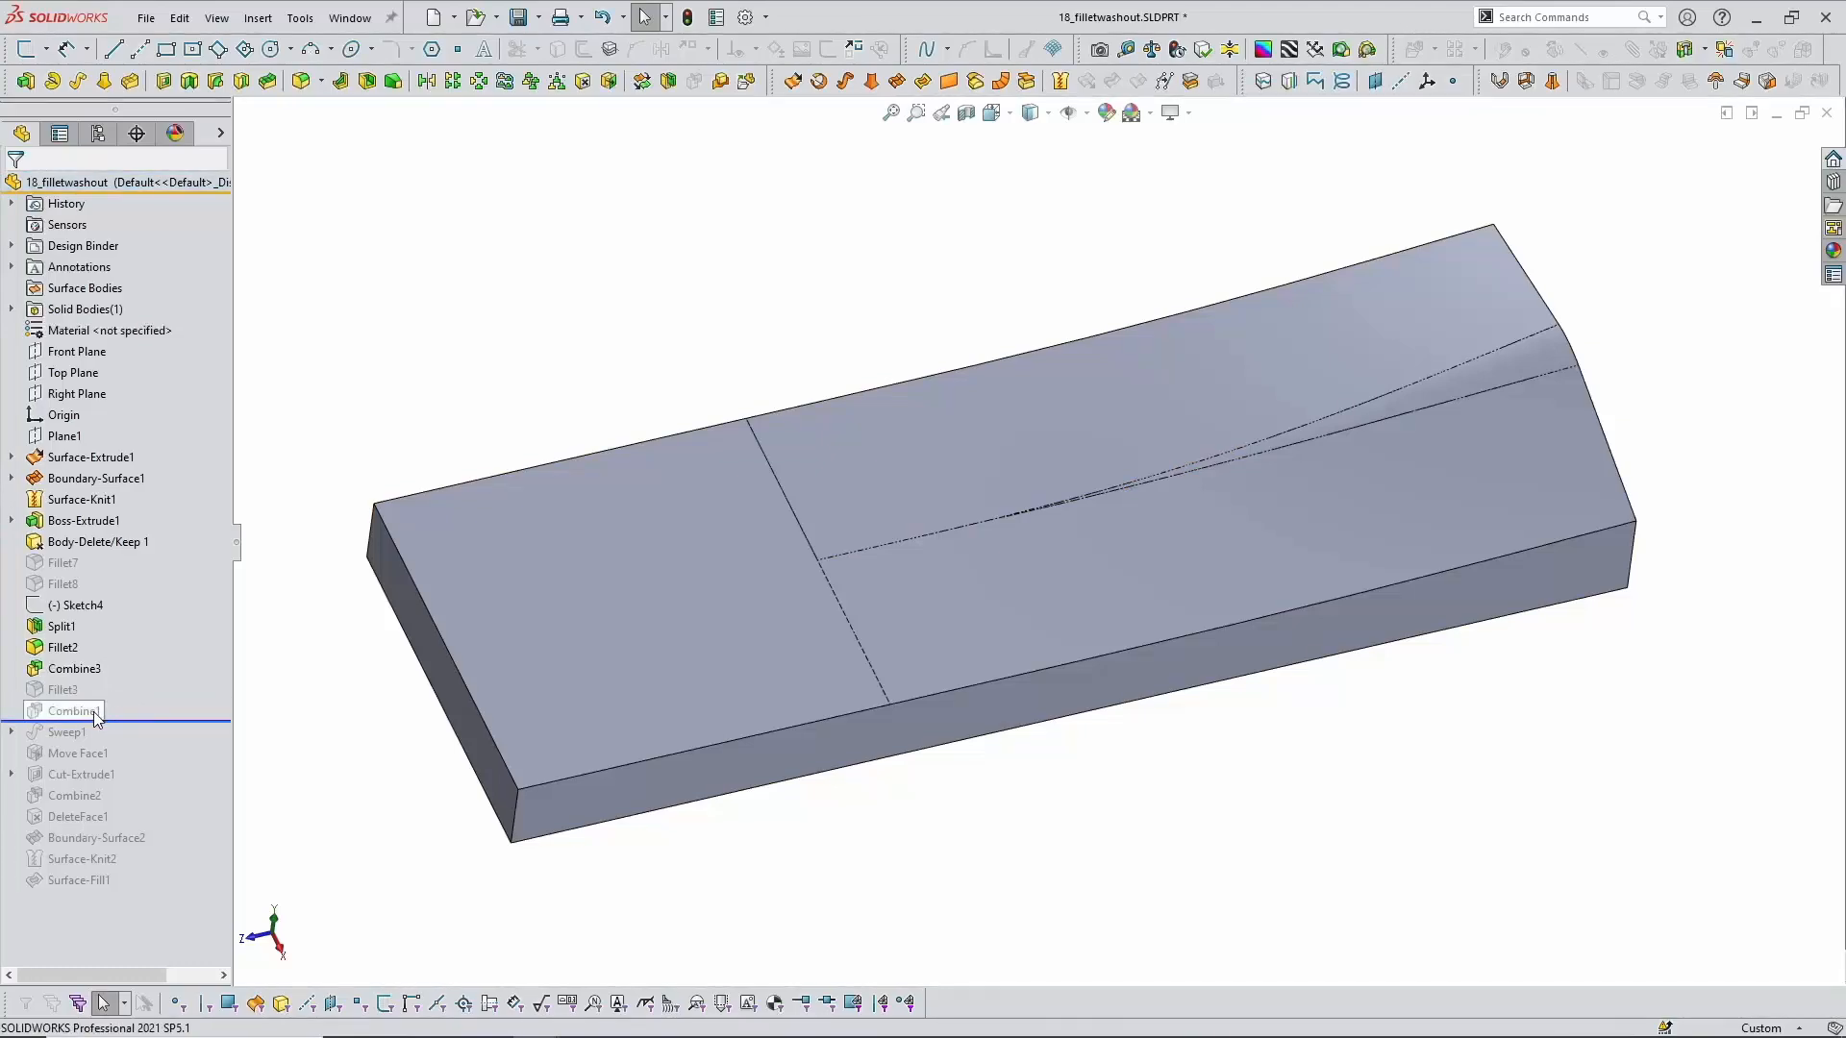
{"action": "left_click", "coordinate": [74, 668]}
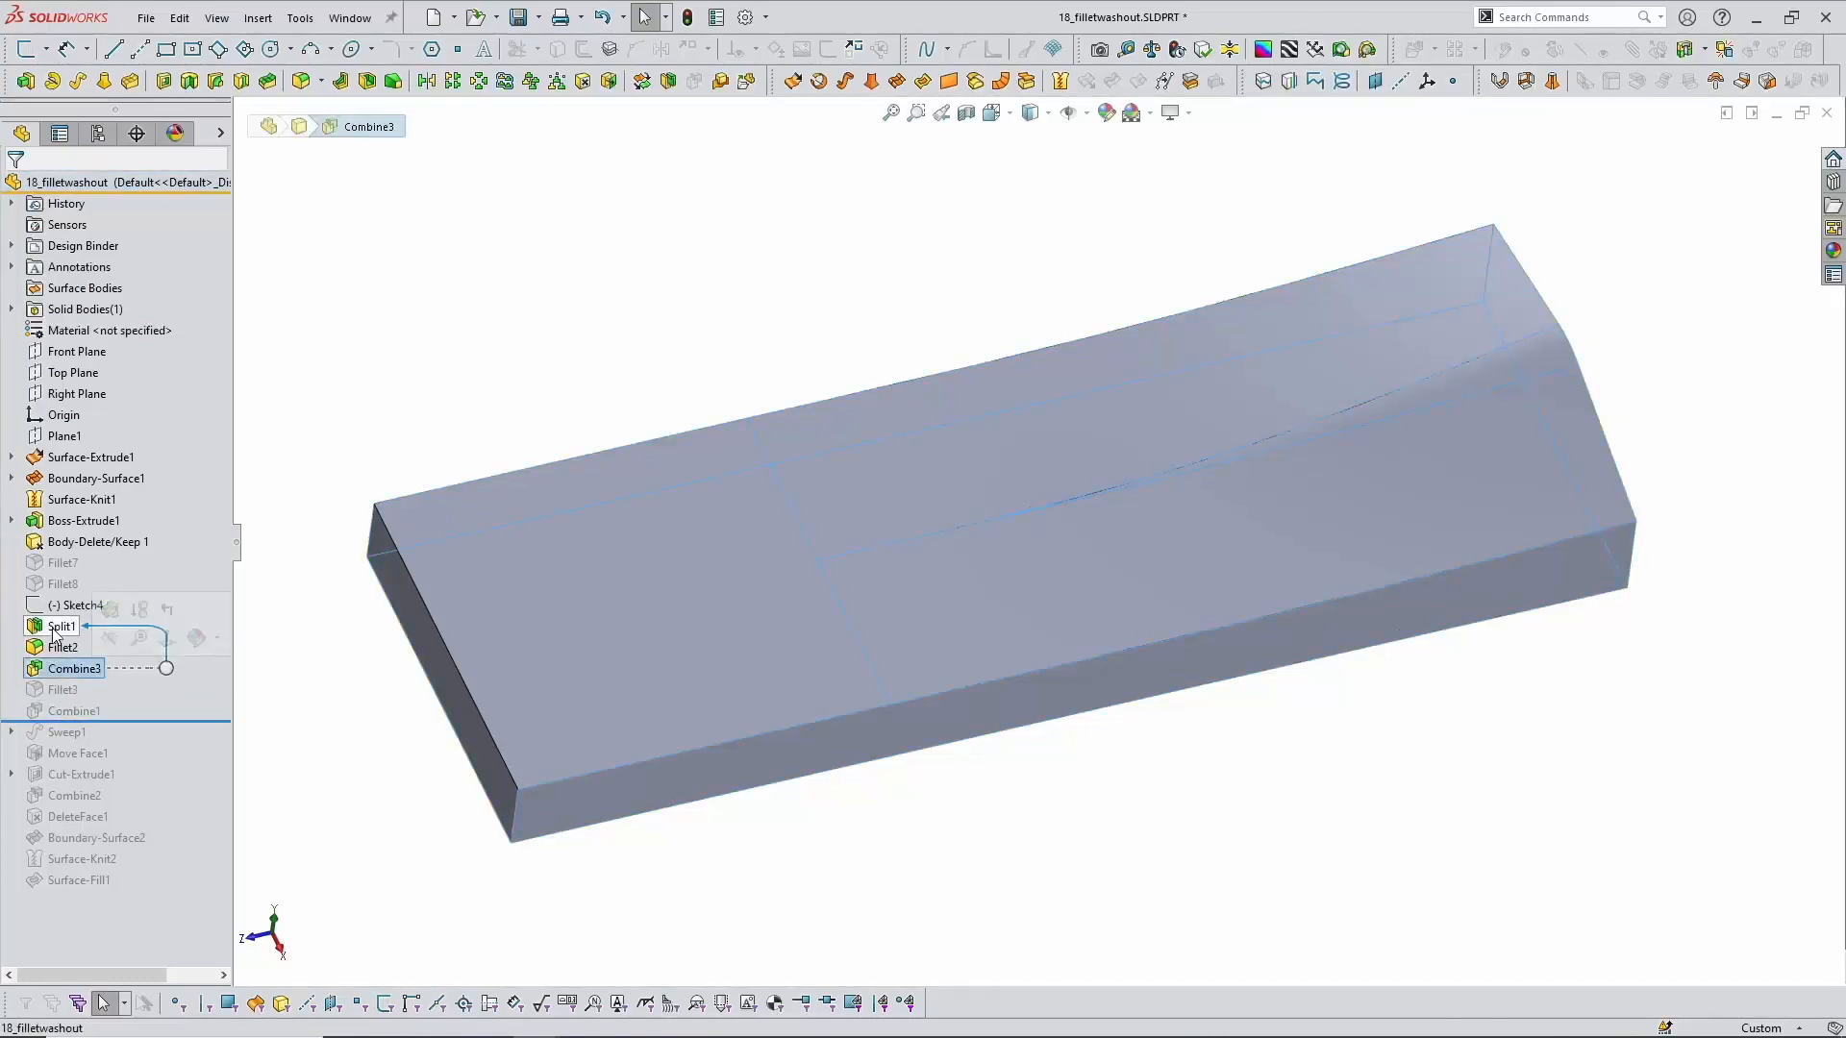
{"action": "left_click", "coordinate": [60, 626], "text": "shift"}
{"action": "left_click", "coordinate": [70, 571]}
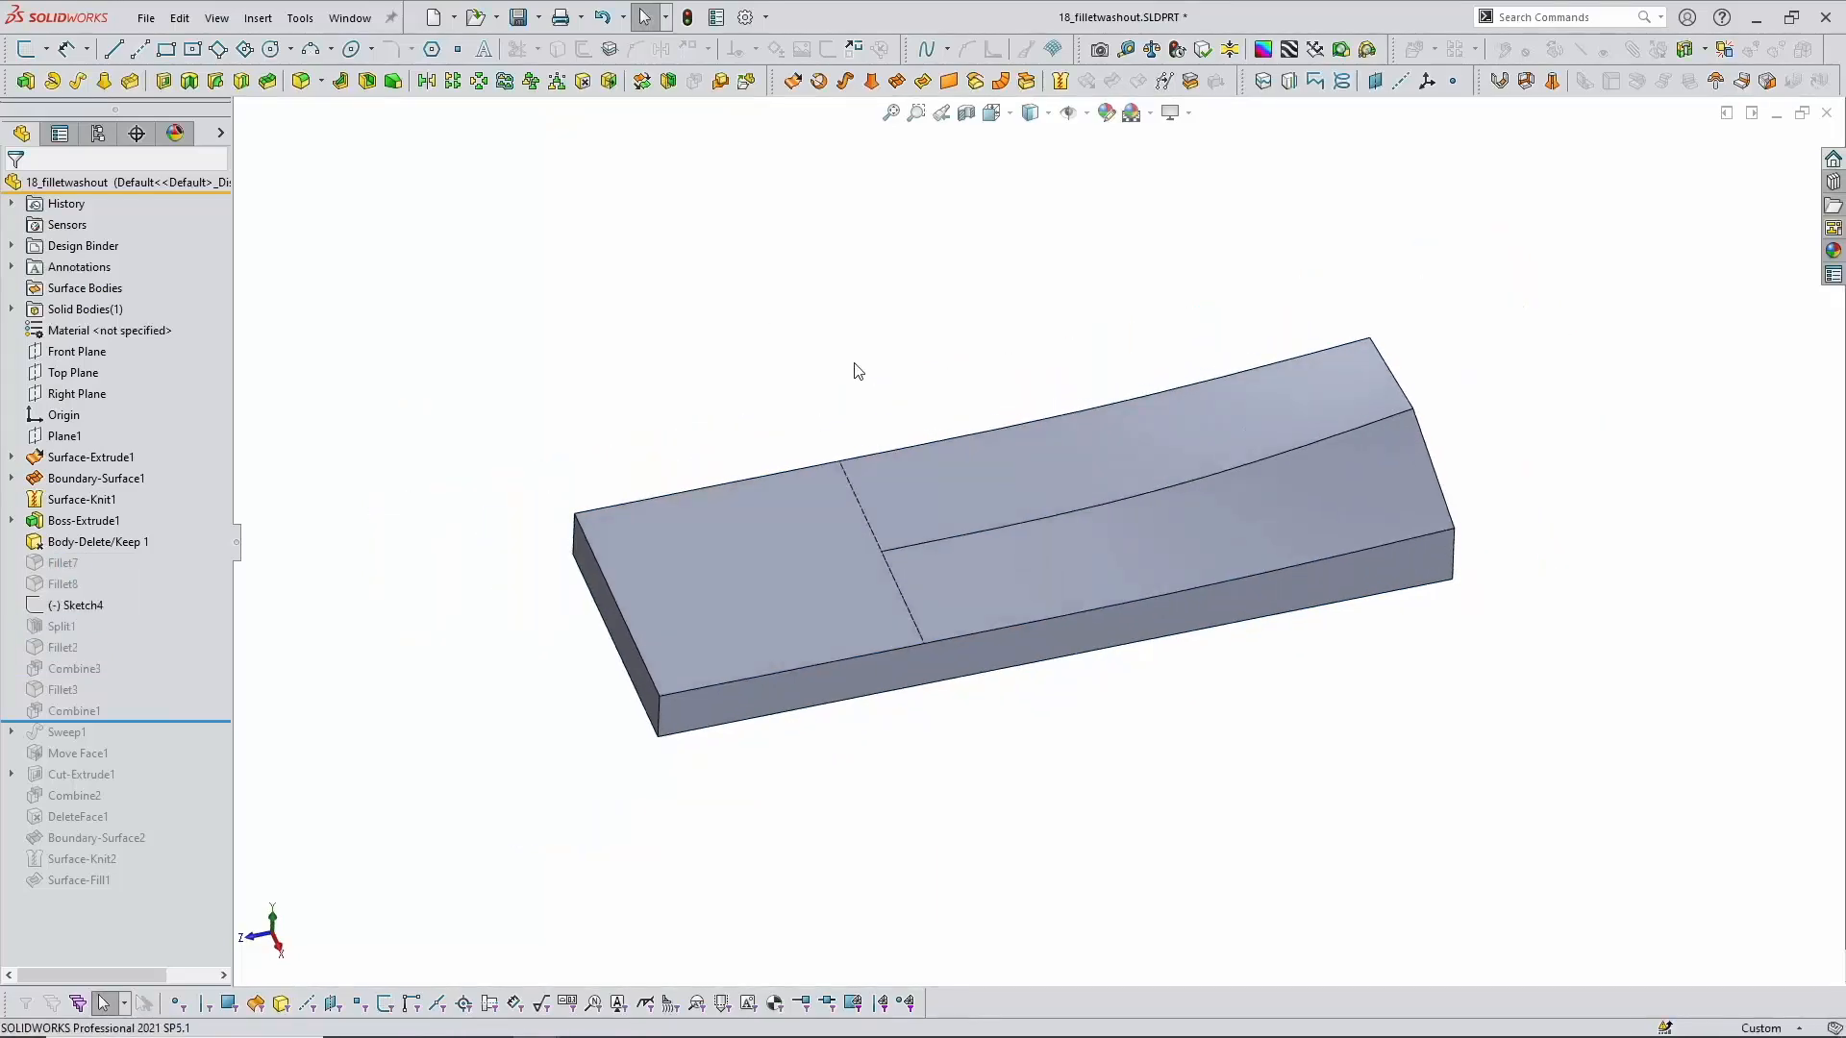
Step: Roll the history forward past Sweep1 and examine the swept cylindrical body running along the ridge edge
{"action": "scroll", "coordinate": [1514, 493], "scroll_direction": "down", "scroll_amount": 2}
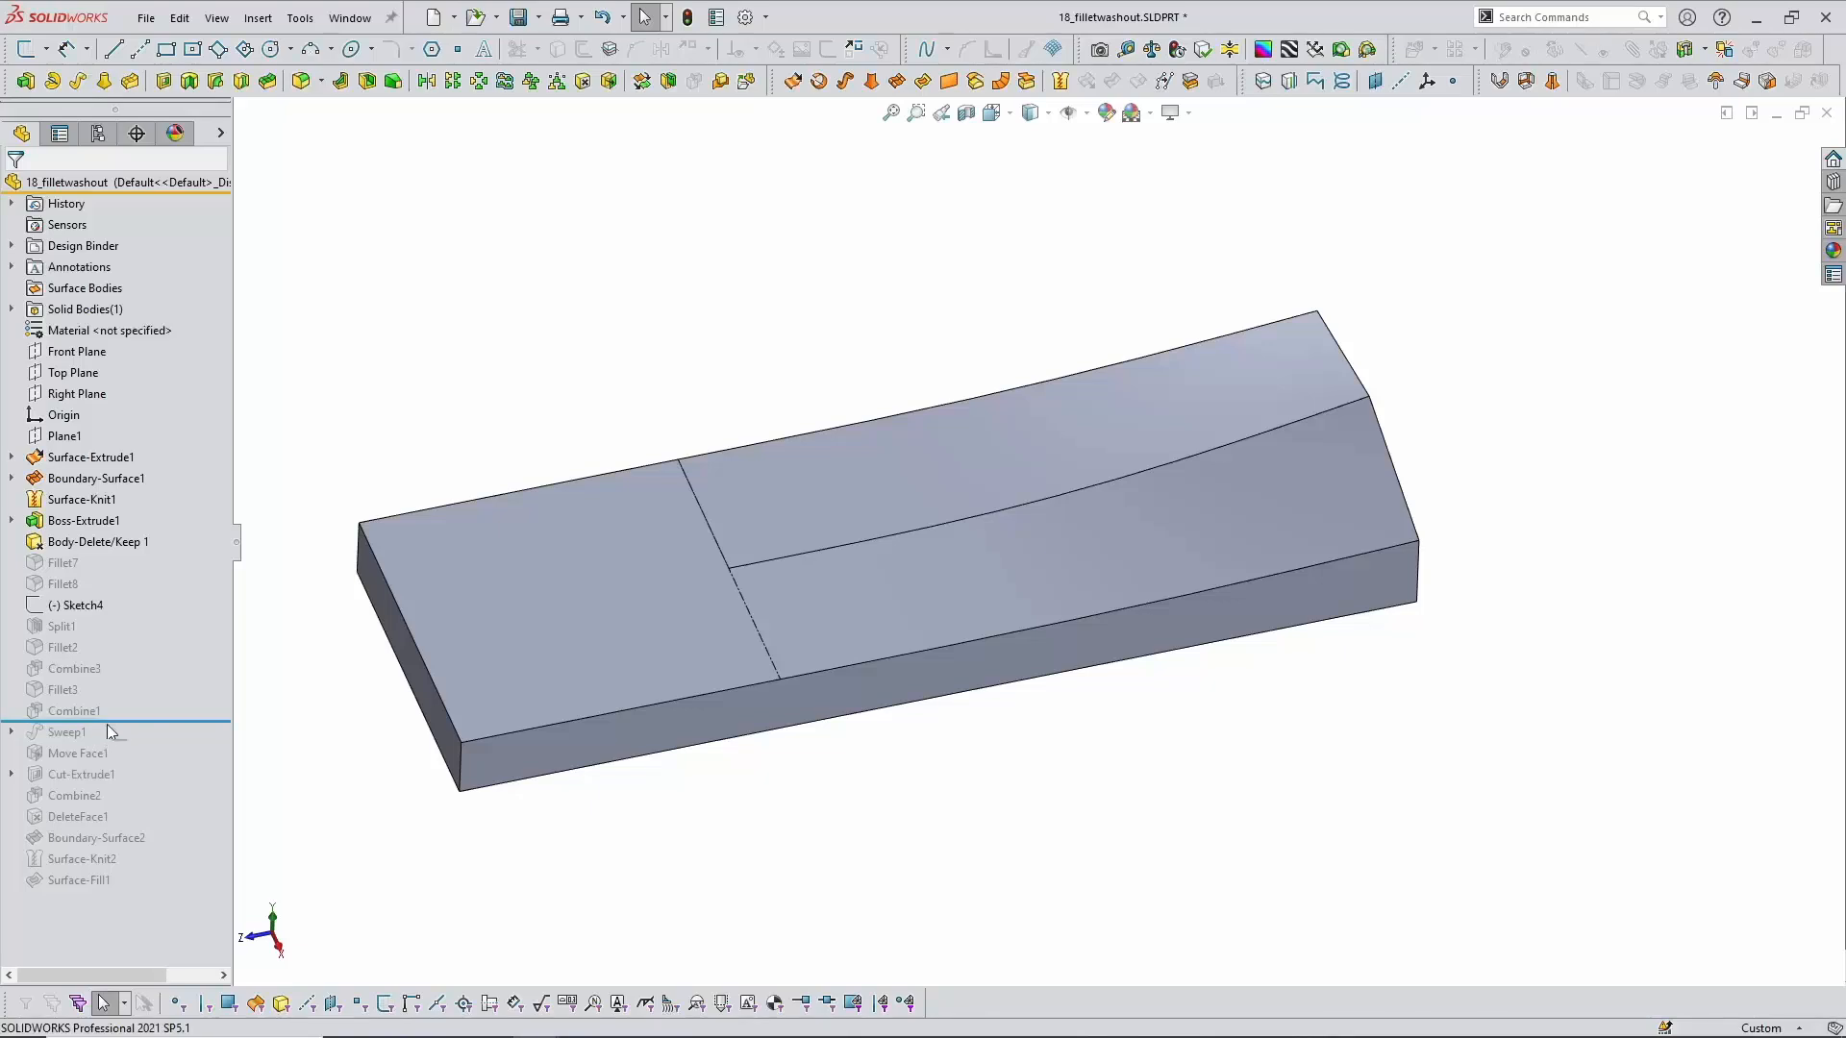
{"action": "left_click_drag", "start_coordinate": [106, 724], "coordinate": [107, 742]}
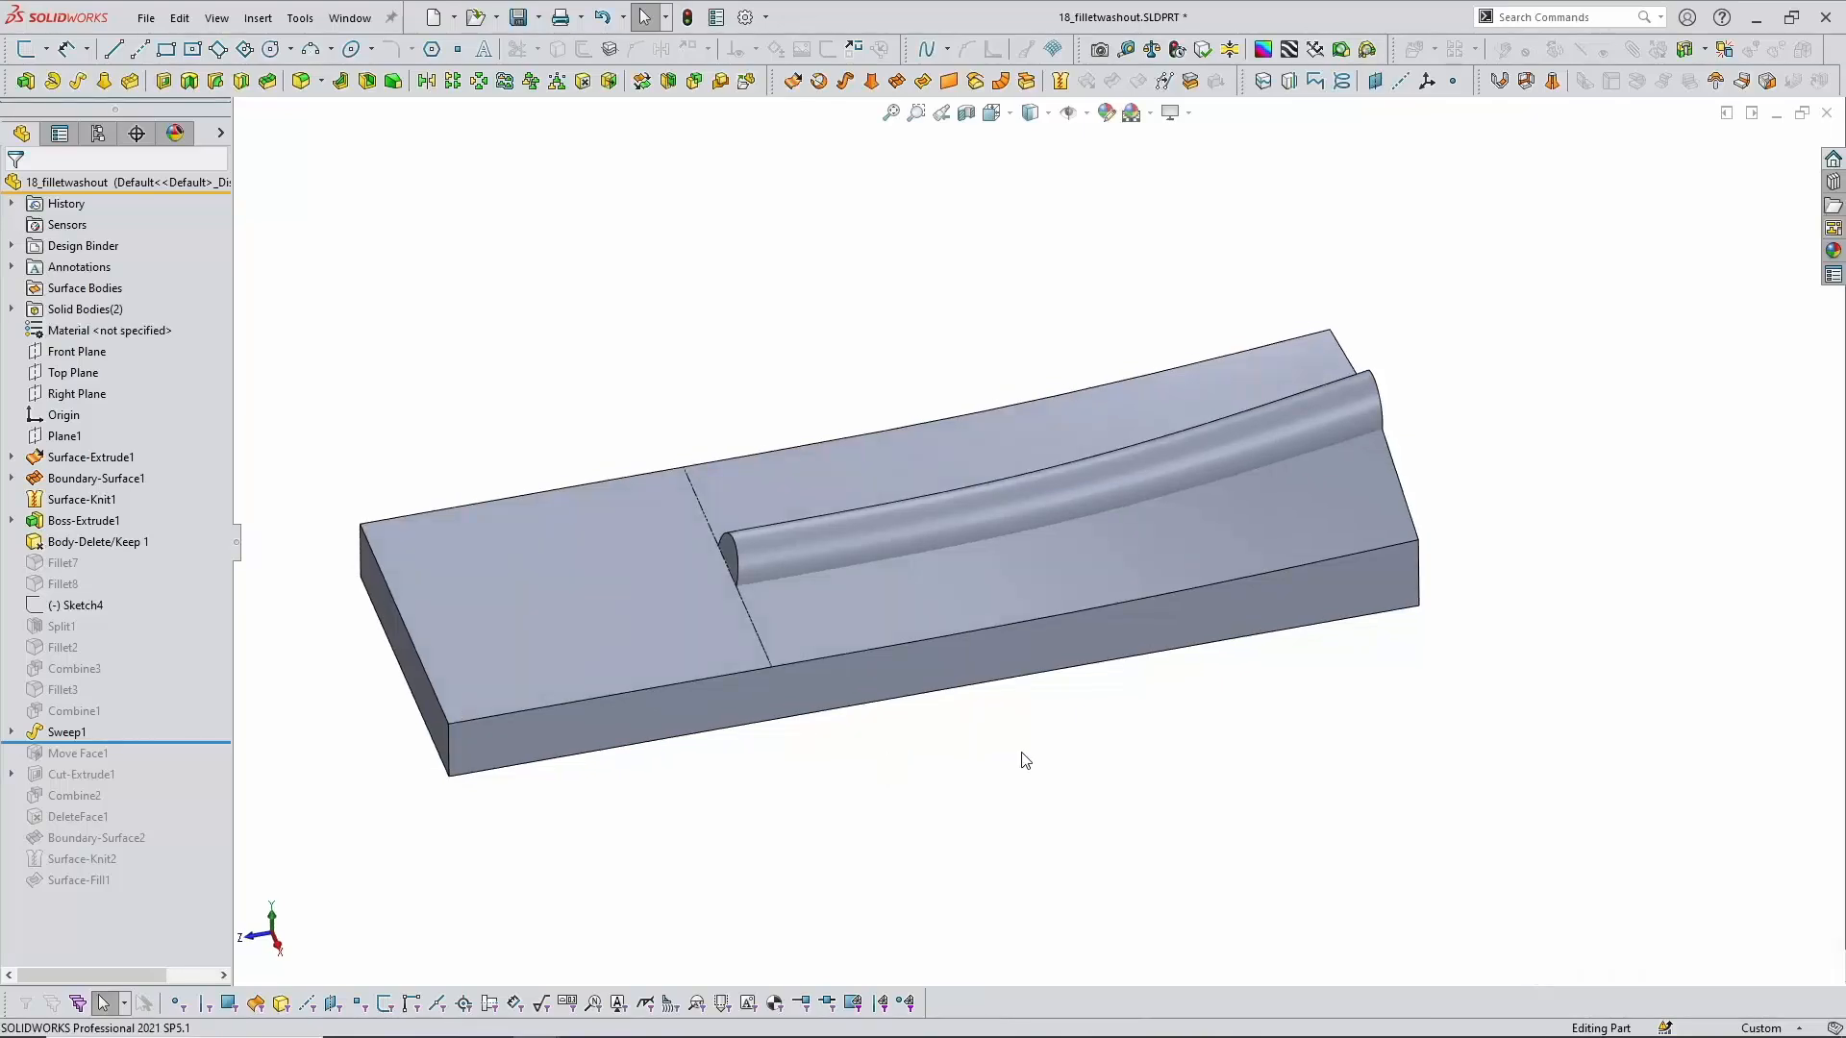
{"action": "middle_click_drag", "start_coordinate": [1027, 756], "coordinate": [1277, 532]}
{"action": "left_click", "coordinate": [1087, 578]}
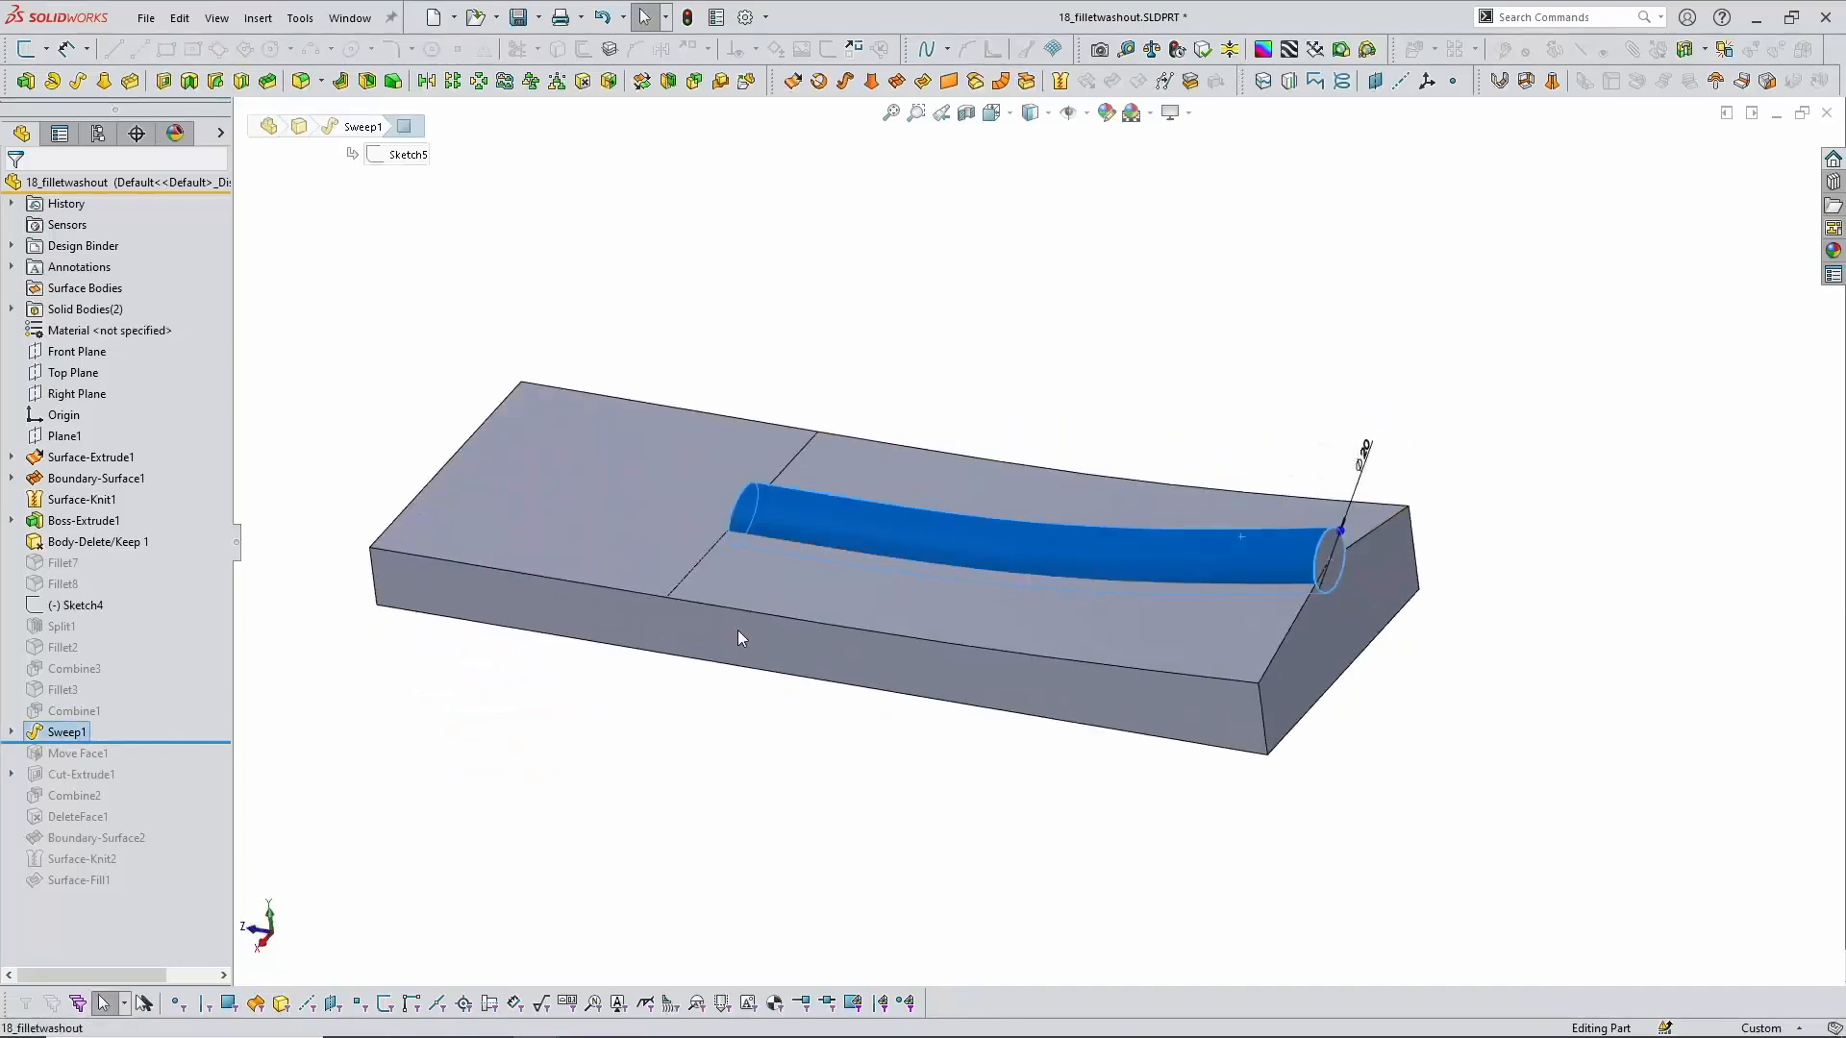
{"action": "middle_click_drag", "start_coordinate": [1057, 630], "coordinate": [1221, 525]}
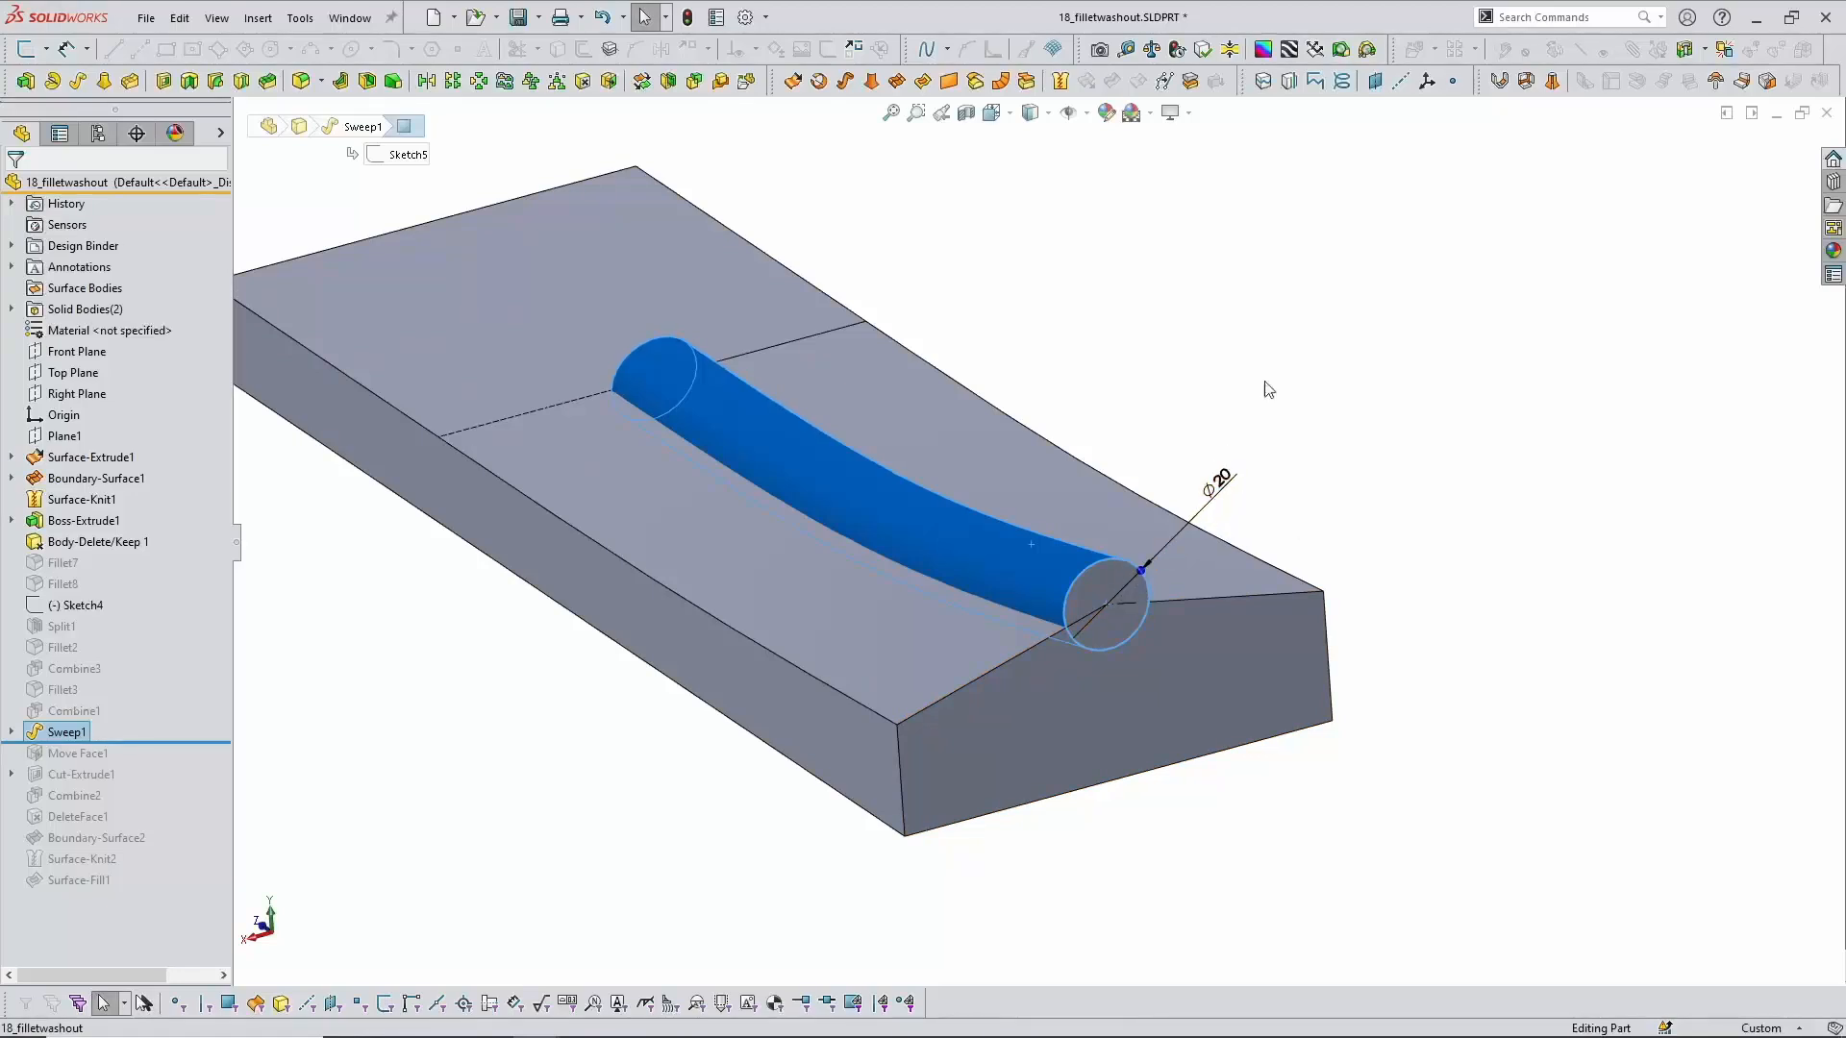
{"action": "left_click", "coordinate": [1266, 432]}
{"action": "scroll", "coordinate": [1265, 432], "scroll_direction": "up", "scroll_amount": 2}
{"action": "left_click", "coordinate": [67, 731]}
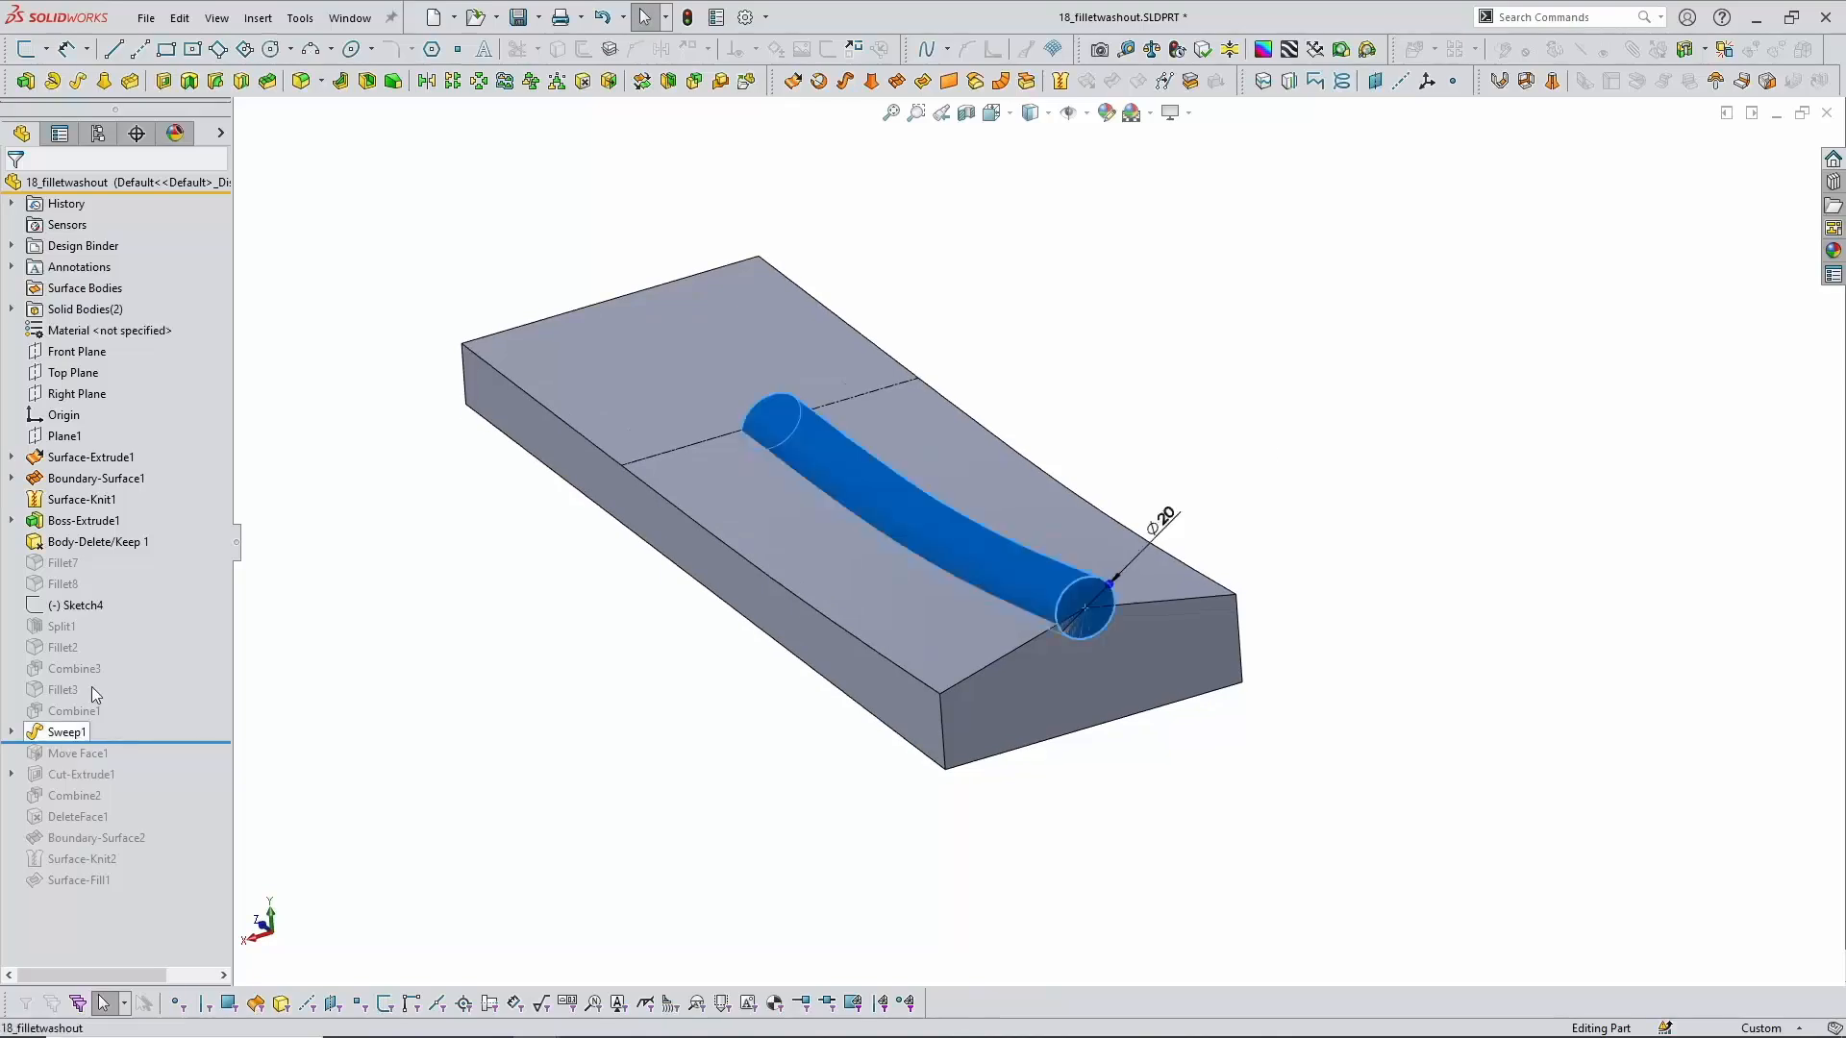
{"action": "left_click", "coordinate": [423, 726]}
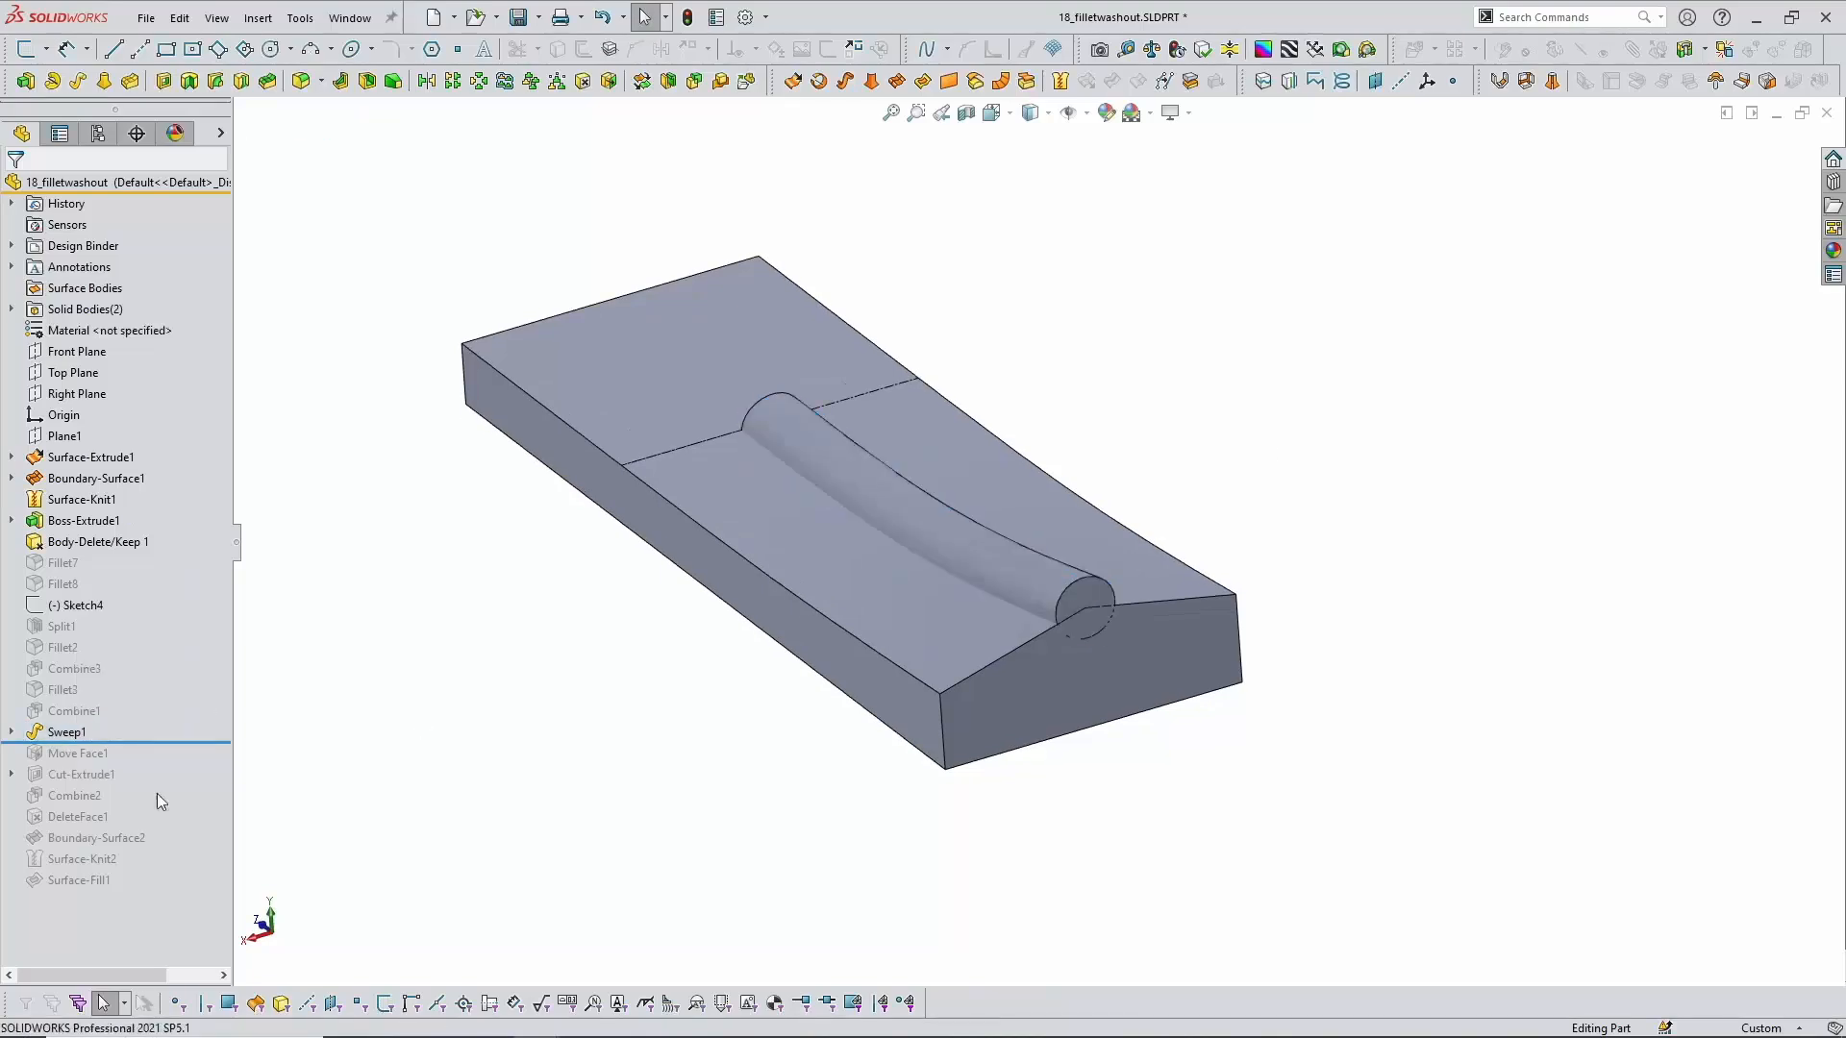
Step: Roll the history forward past Move Face1 and Cut-Extrude1, and examine the swept body's trimmed end at the fading ridge
{"action": "left_click_drag", "start_coordinate": [146, 747], "coordinate": [144, 765]}
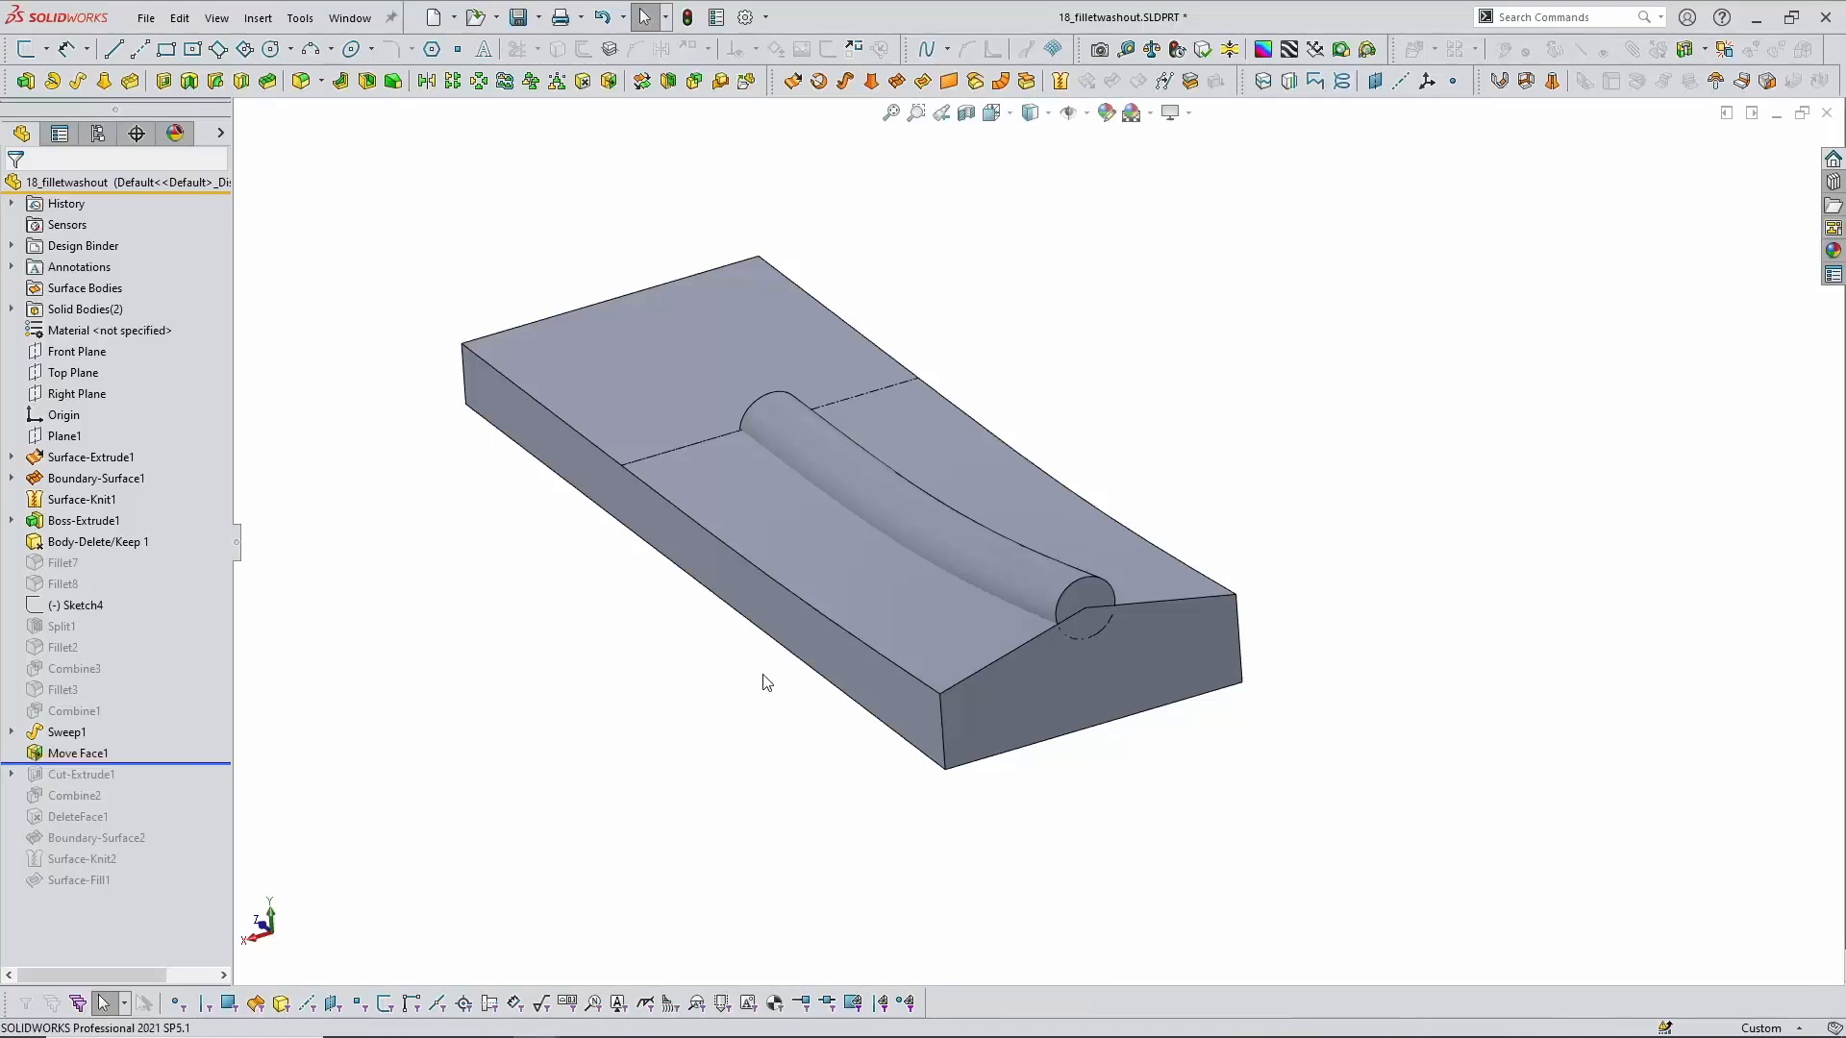
{"action": "middle_click_drag", "start_coordinate": [762, 680], "coordinate": [774, 408]}
{"action": "left_click_drag", "start_coordinate": [202, 761], "coordinate": [197, 785]}
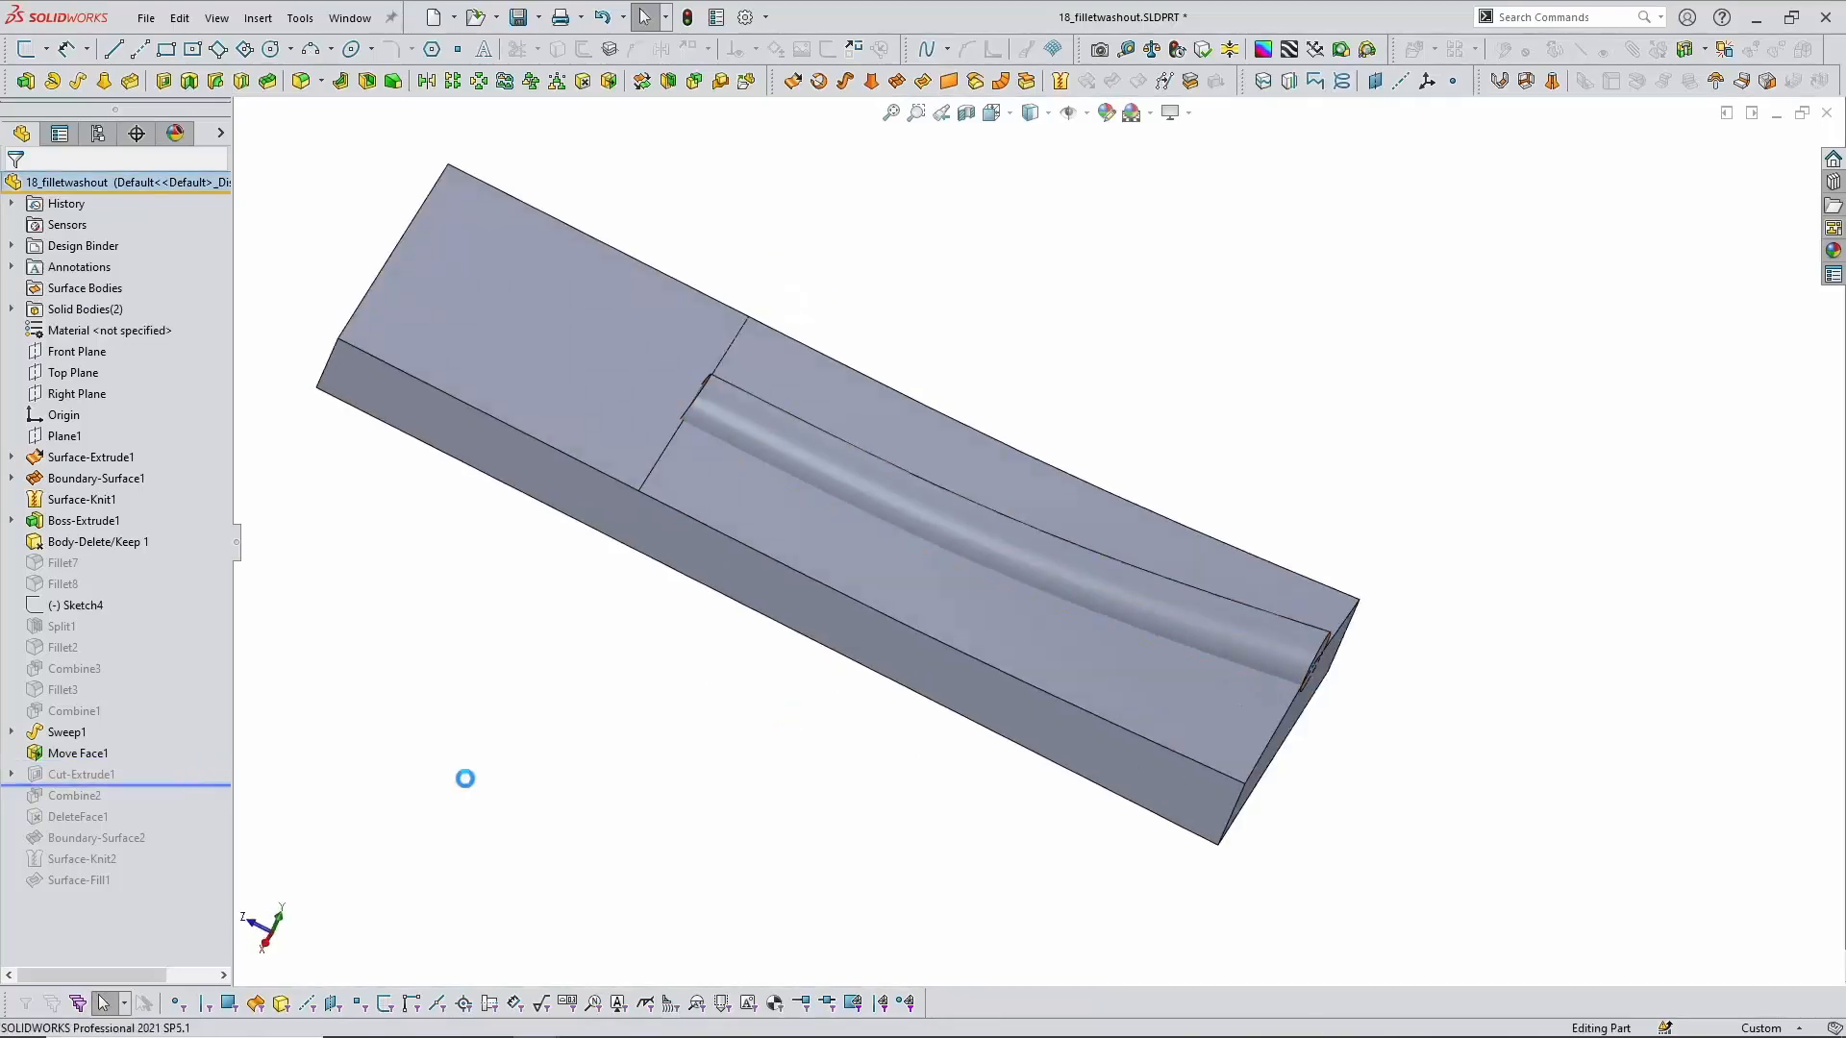
{"action": "scroll", "coordinate": [737, 502], "scroll_direction": "down", "scroll_amount": 5}
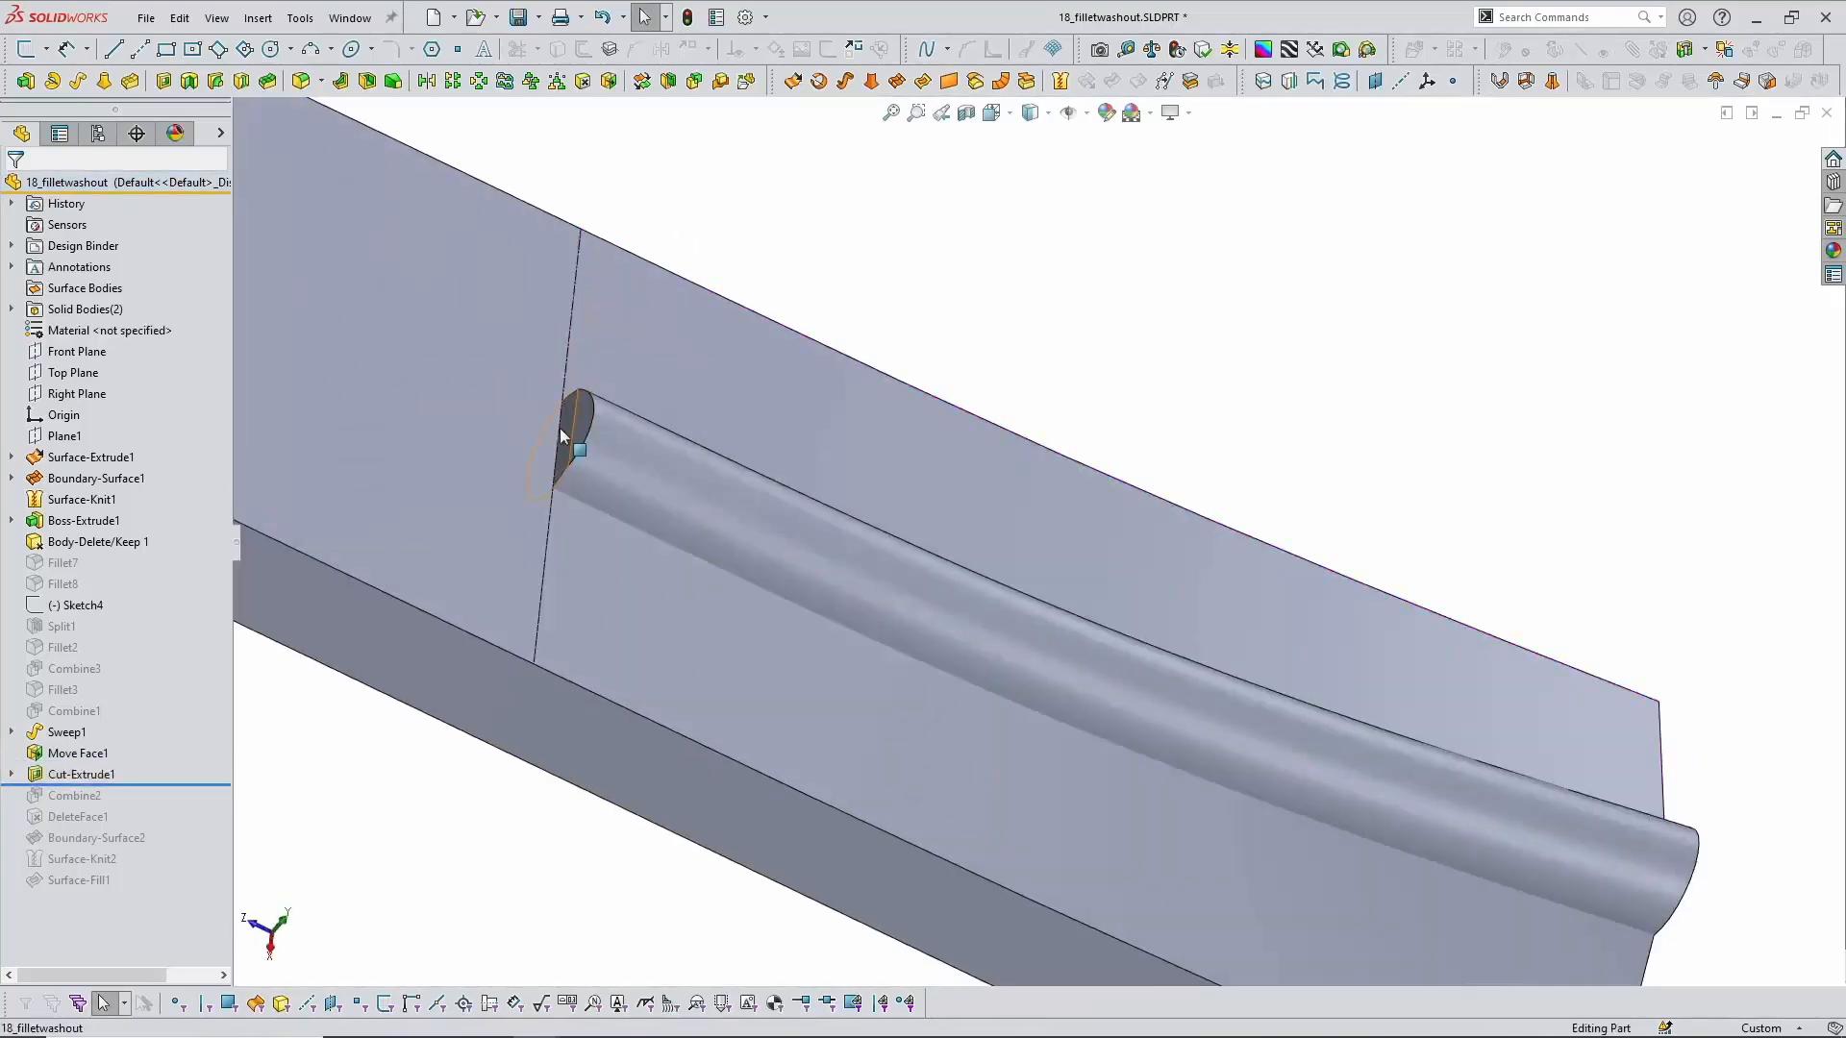
Step: Roll the history forward past Combine2 to subtract the swept body from the block
{"action": "scroll", "coordinate": [673, 557], "scroll_direction": "up", "scroll_amount": 6}
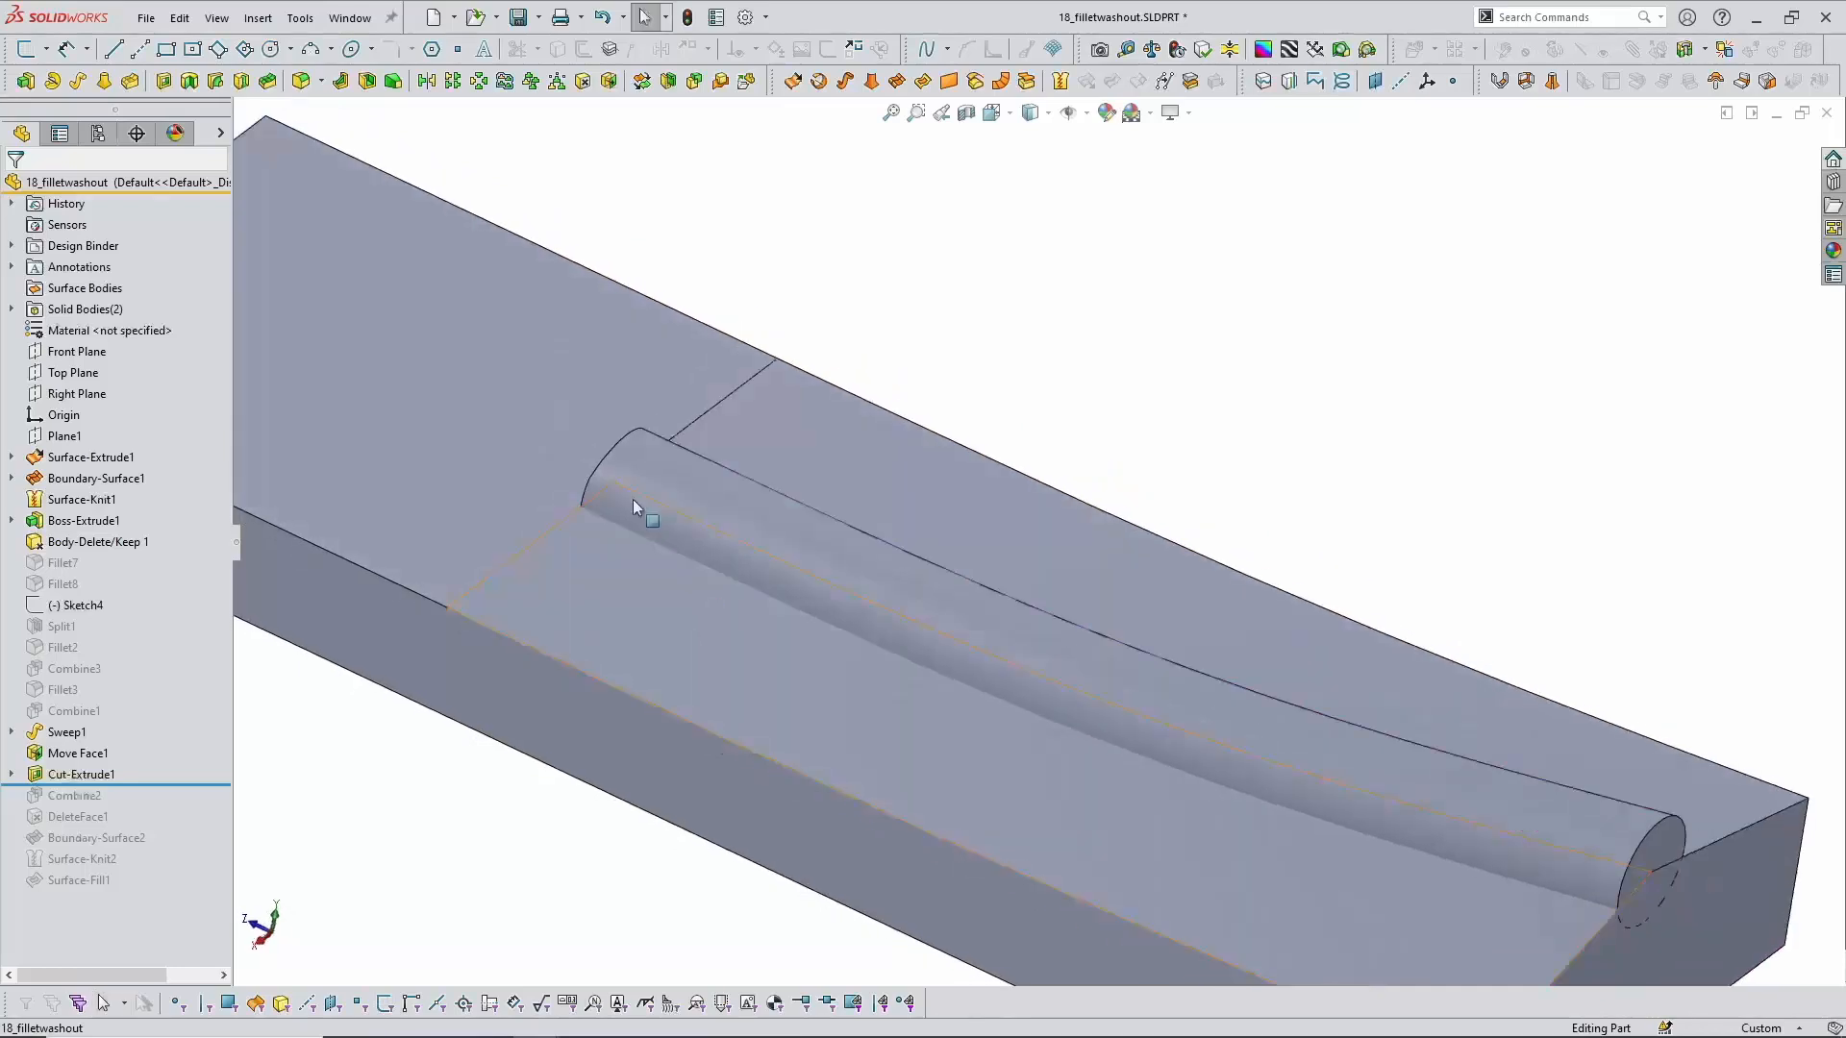
{"action": "left_click_drag", "start_coordinate": [188, 785], "coordinate": [186, 798]}
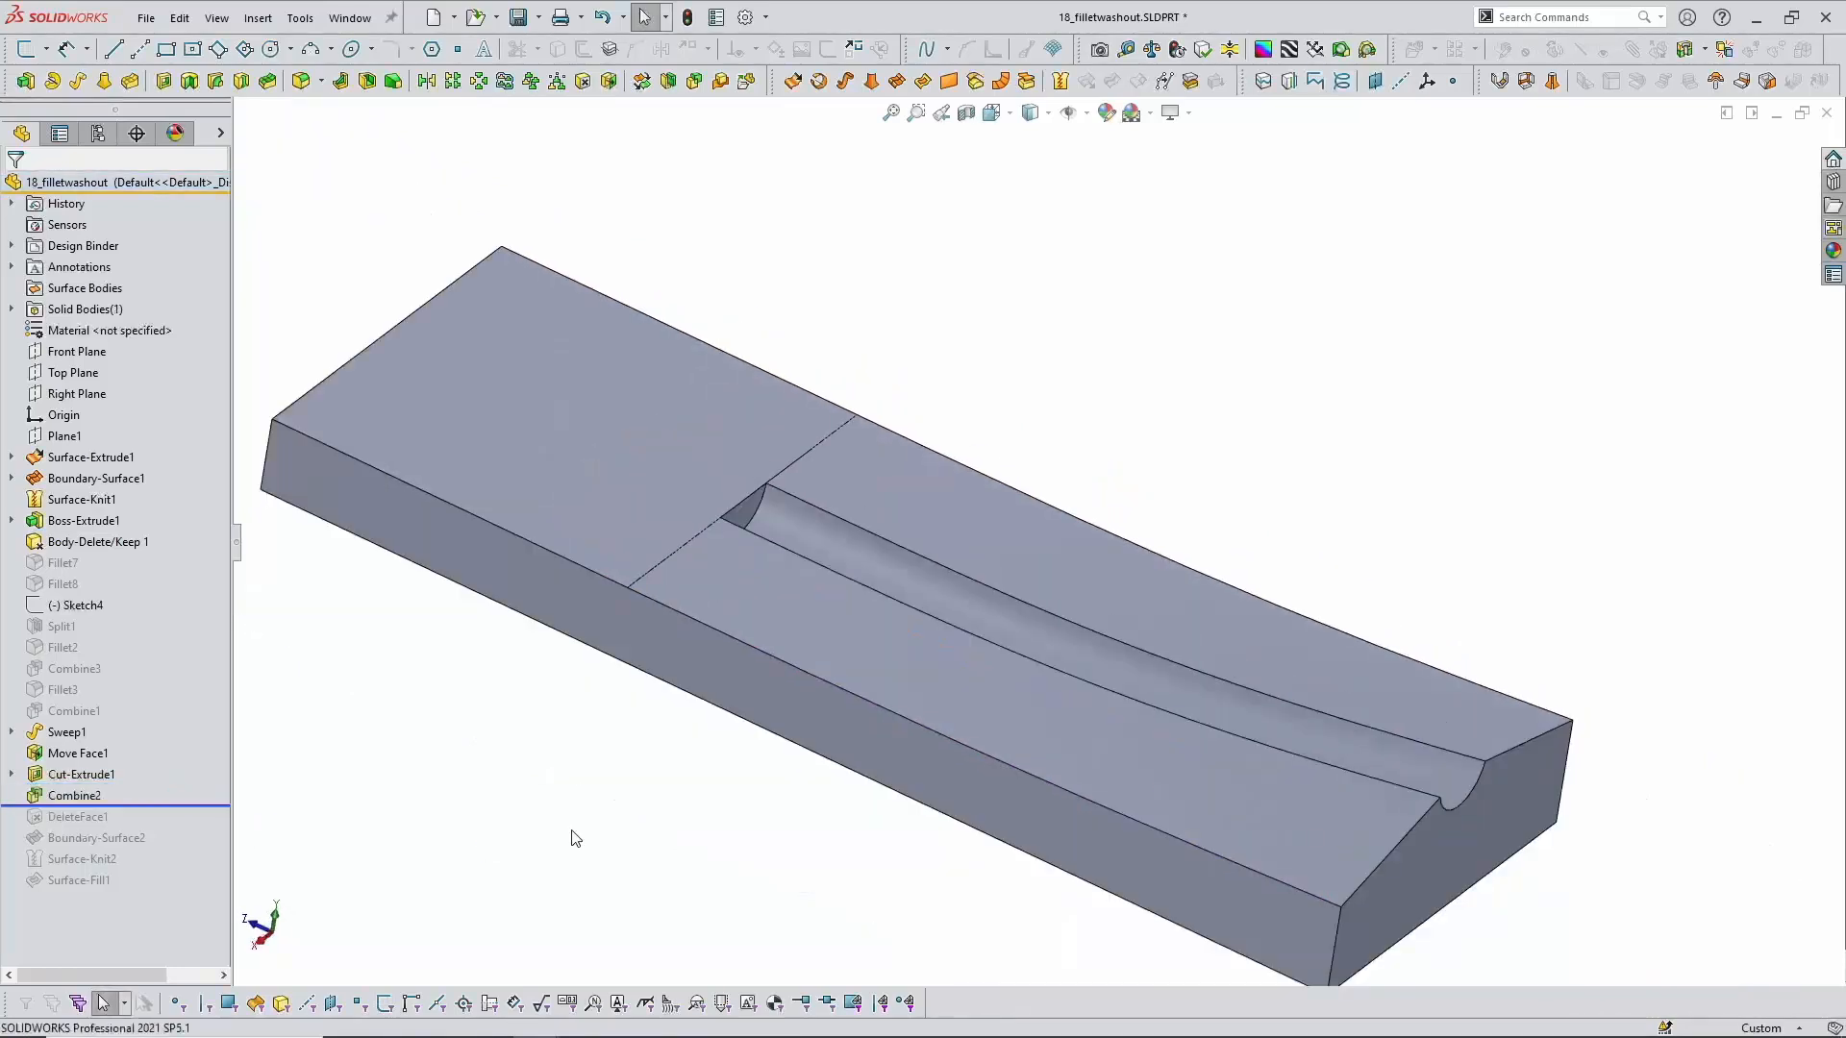
{"action": "key", "text": "ctrl+7"}
Step: Open Combine2 to review its Subtract operation, main body and body to combine, and leave it without changes
{"action": "left_click", "coordinate": [79, 798]}
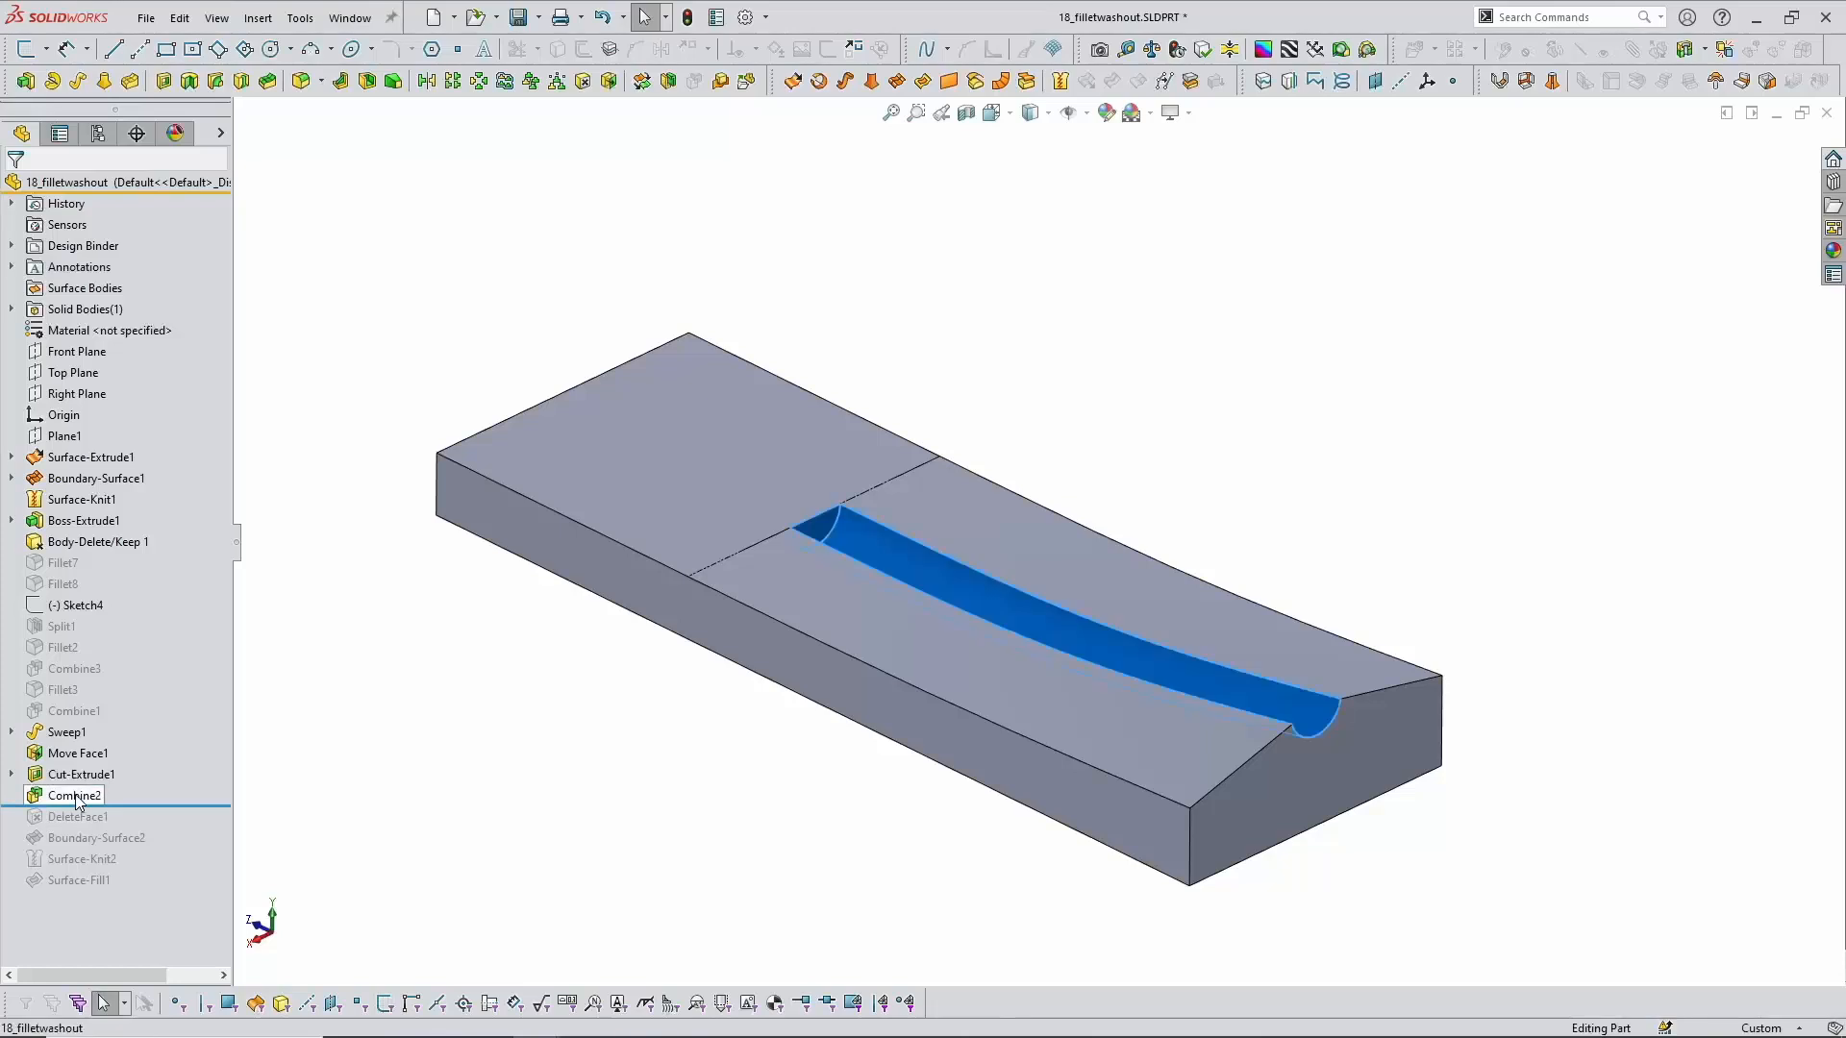
{"action": "left_click", "coordinate": [89, 734]}
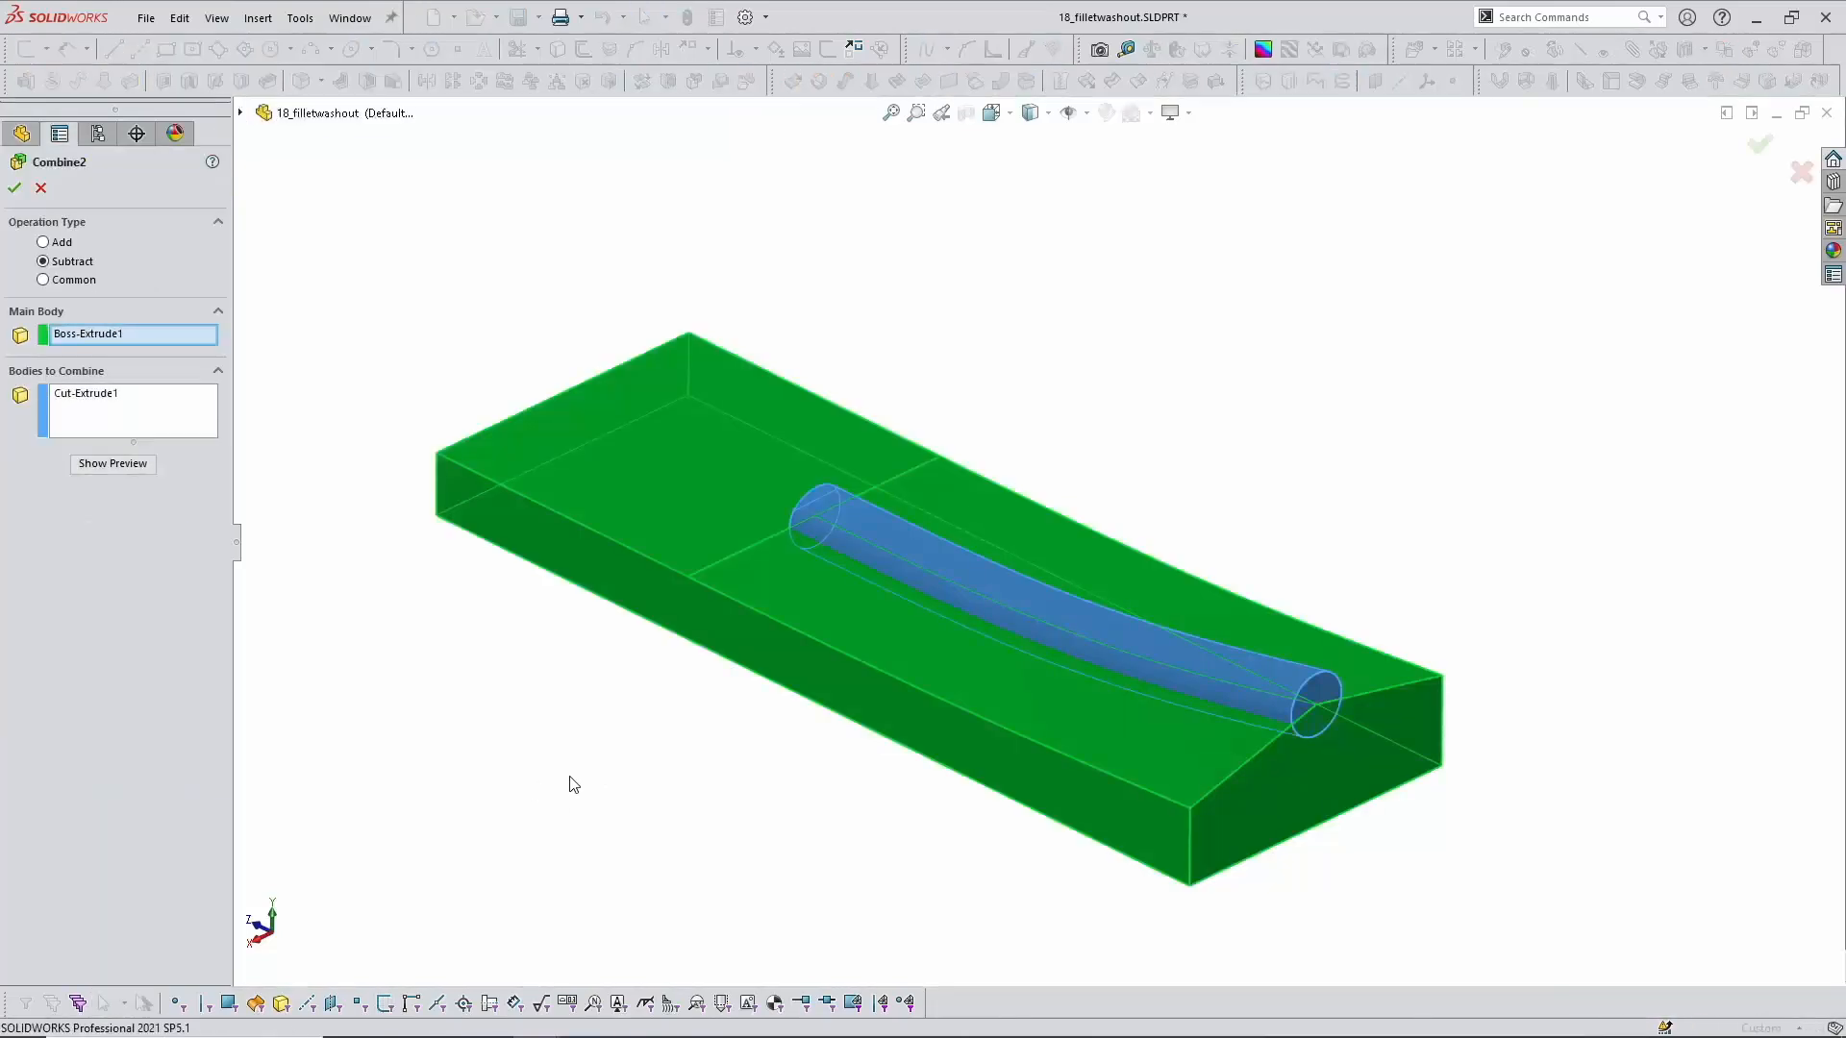
{"action": "left_click", "coordinate": [130, 332]}
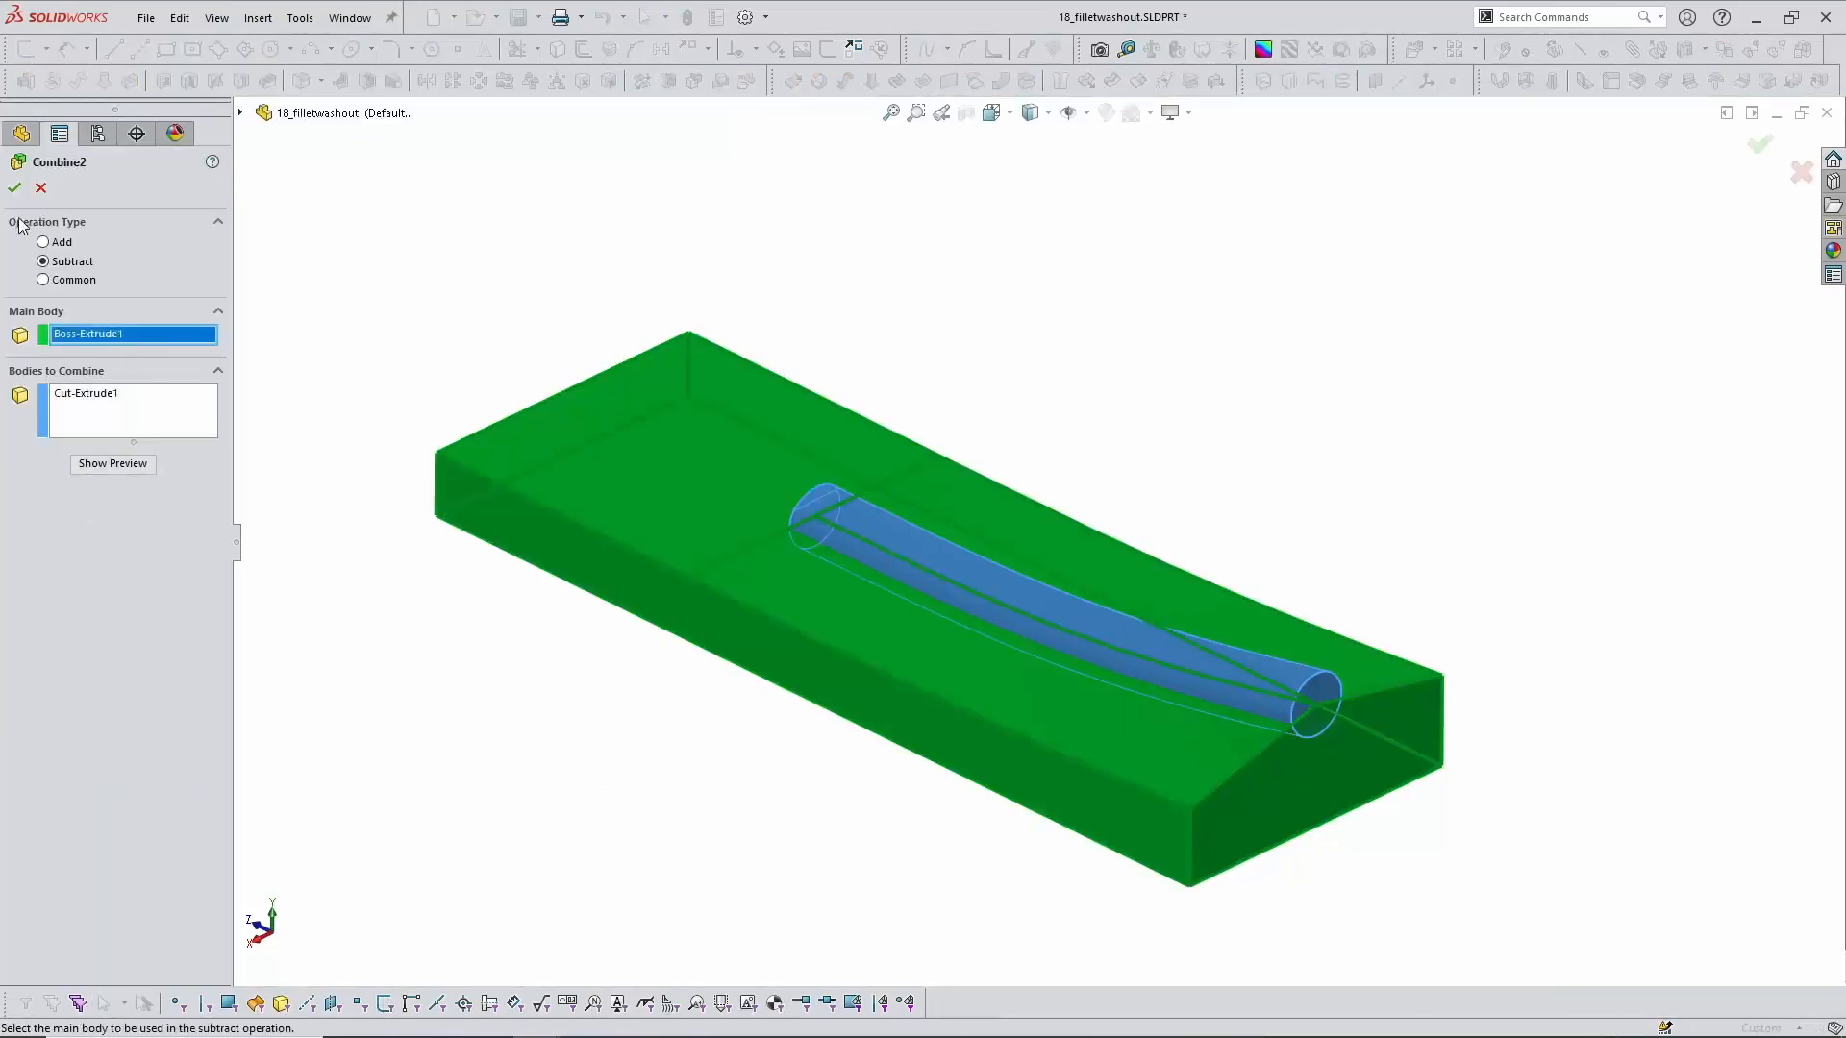
{"action": "left_click", "coordinate": [40, 190]}
{"action": "middle_click_drag", "start_coordinate": [1317, 455], "coordinate": [1325, 488]}
{"action": "left_click", "coordinate": [1326, 487]}
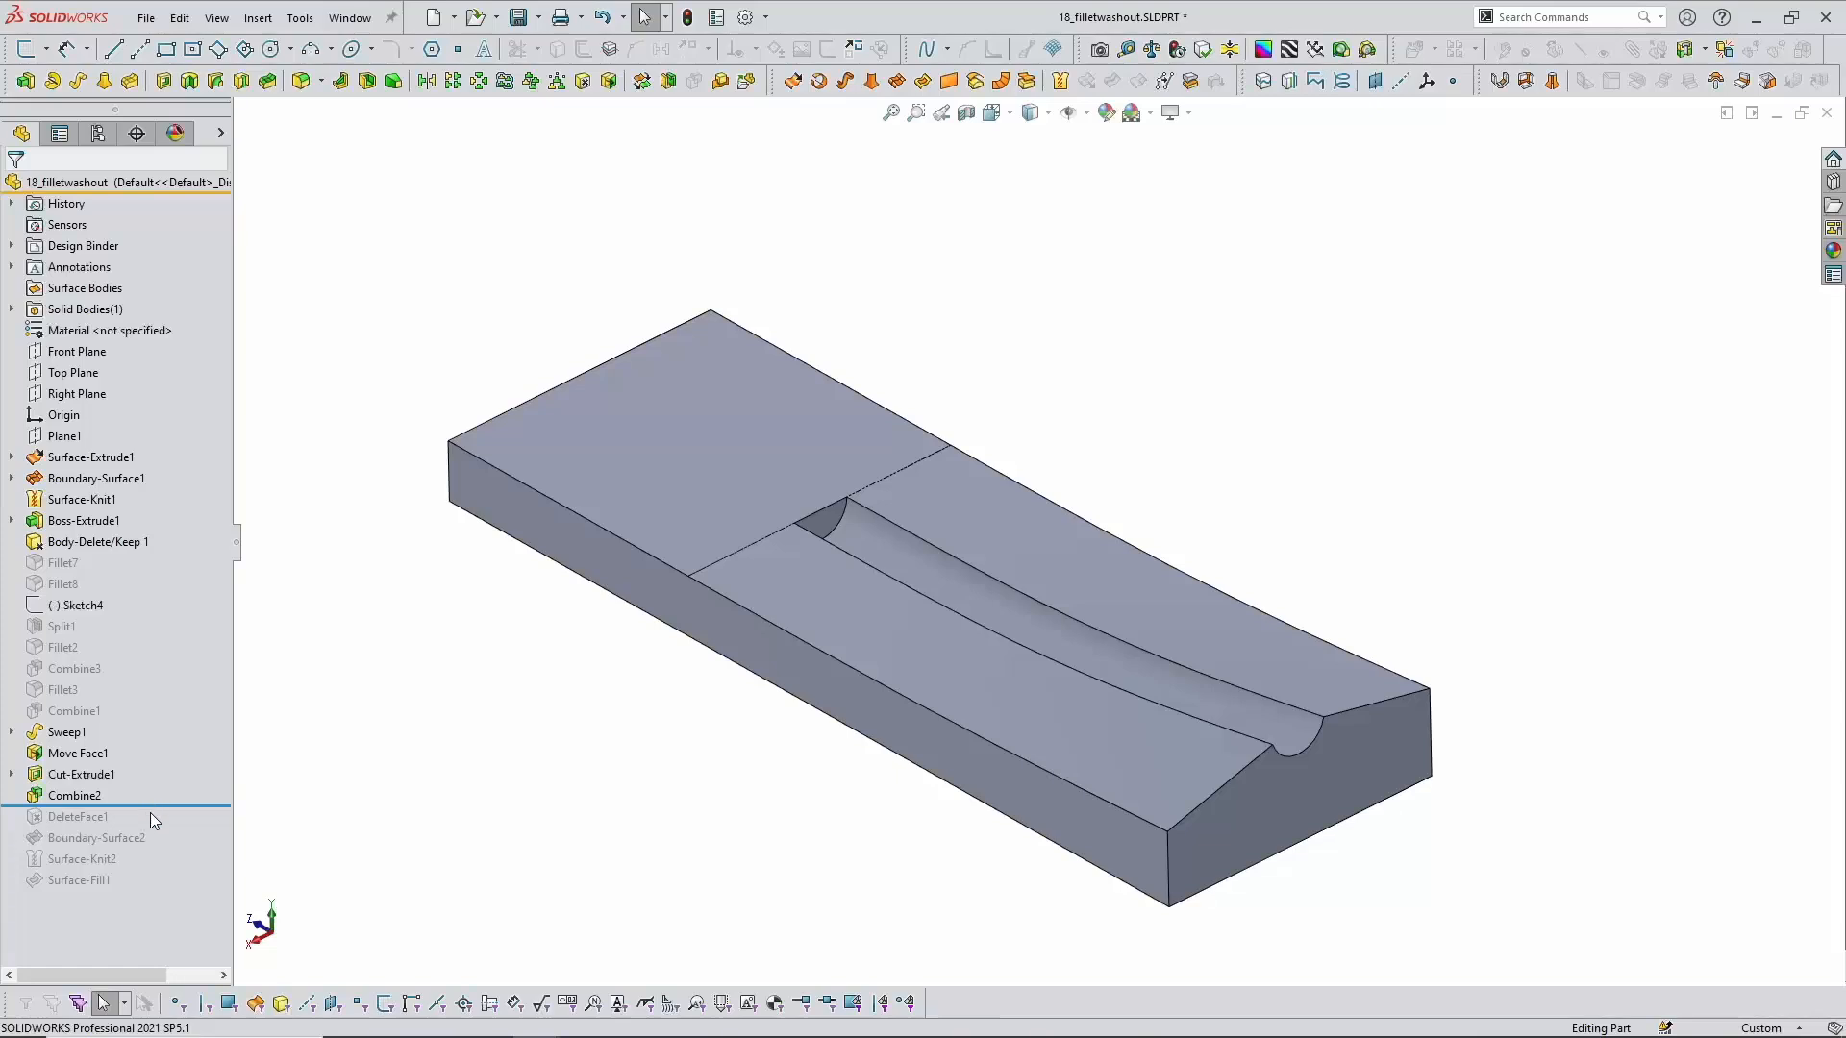
Step: Roll the history forward past DeleteFace1 and Boundary-Surface2, and open Boundary-Surface2 for editing
{"action": "left_click_drag", "start_coordinate": [150, 807], "coordinate": [144, 826]}
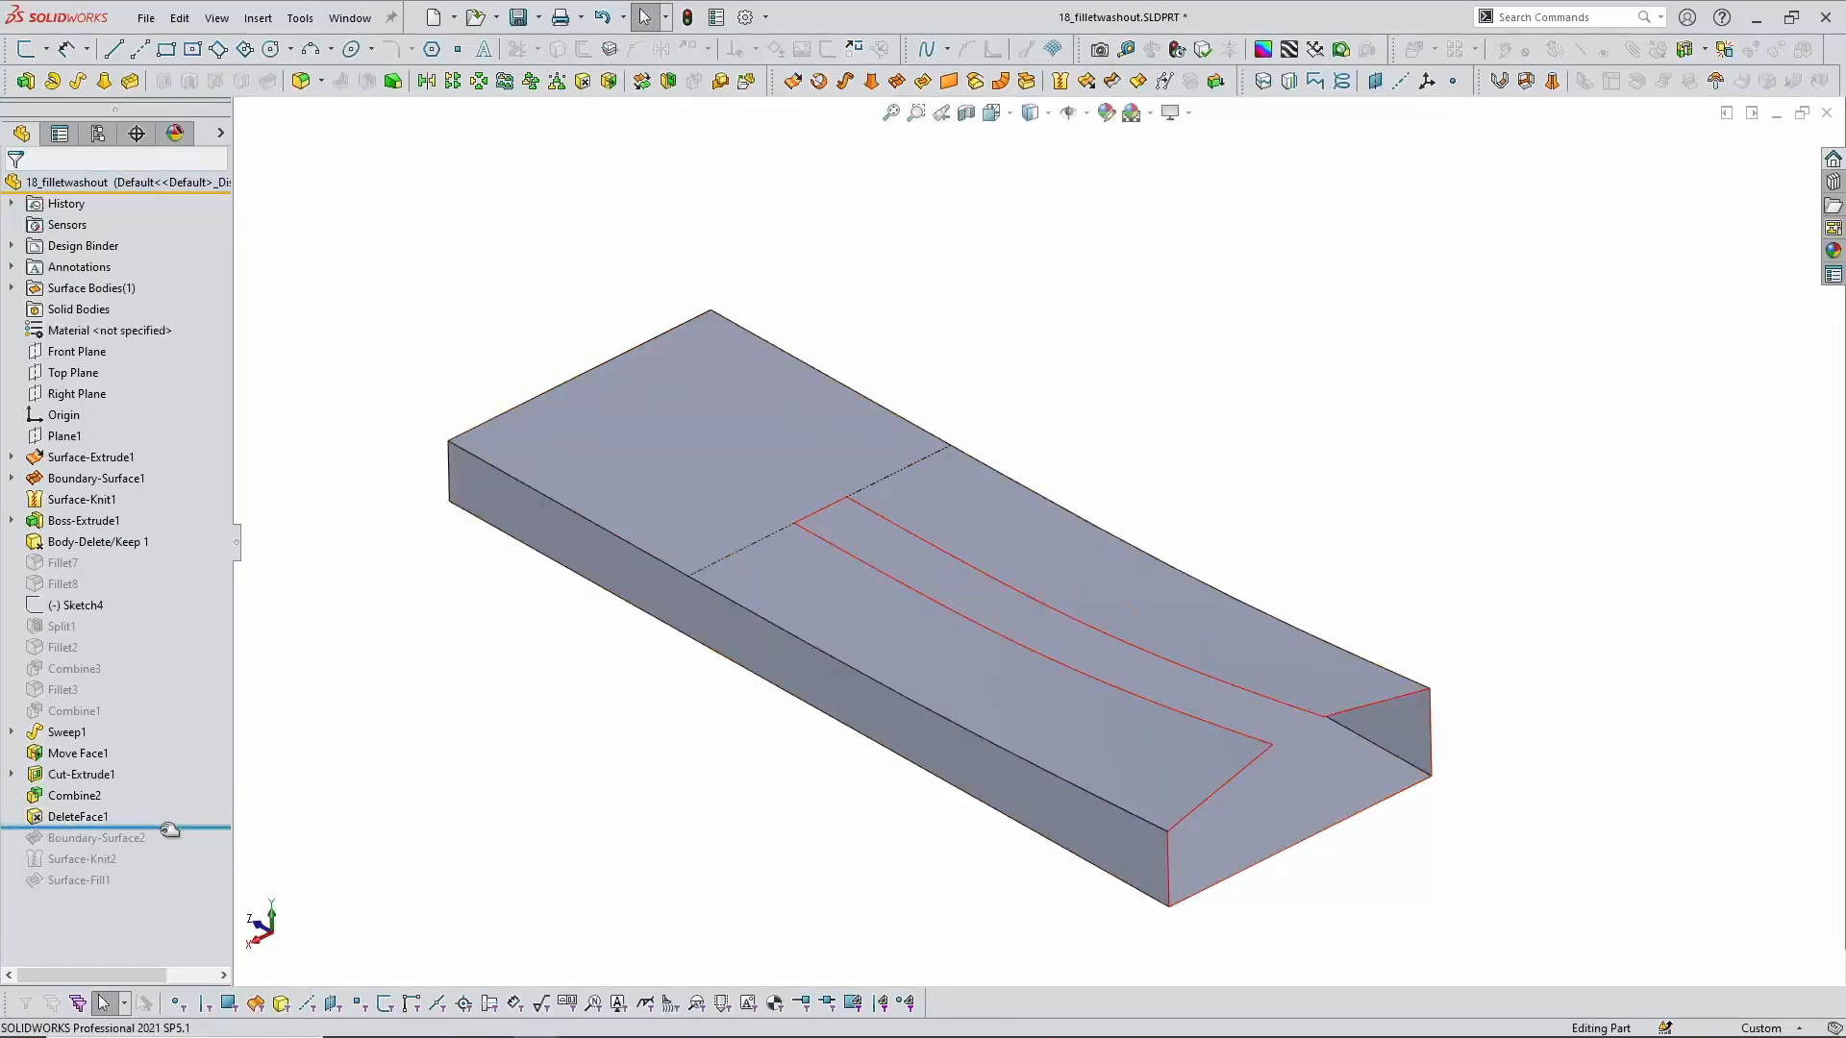
{"action": "left_click_drag", "start_coordinate": [169, 828], "coordinate": [165, 849]}
{"action": "left_click", "coordinate": [125, 838]}
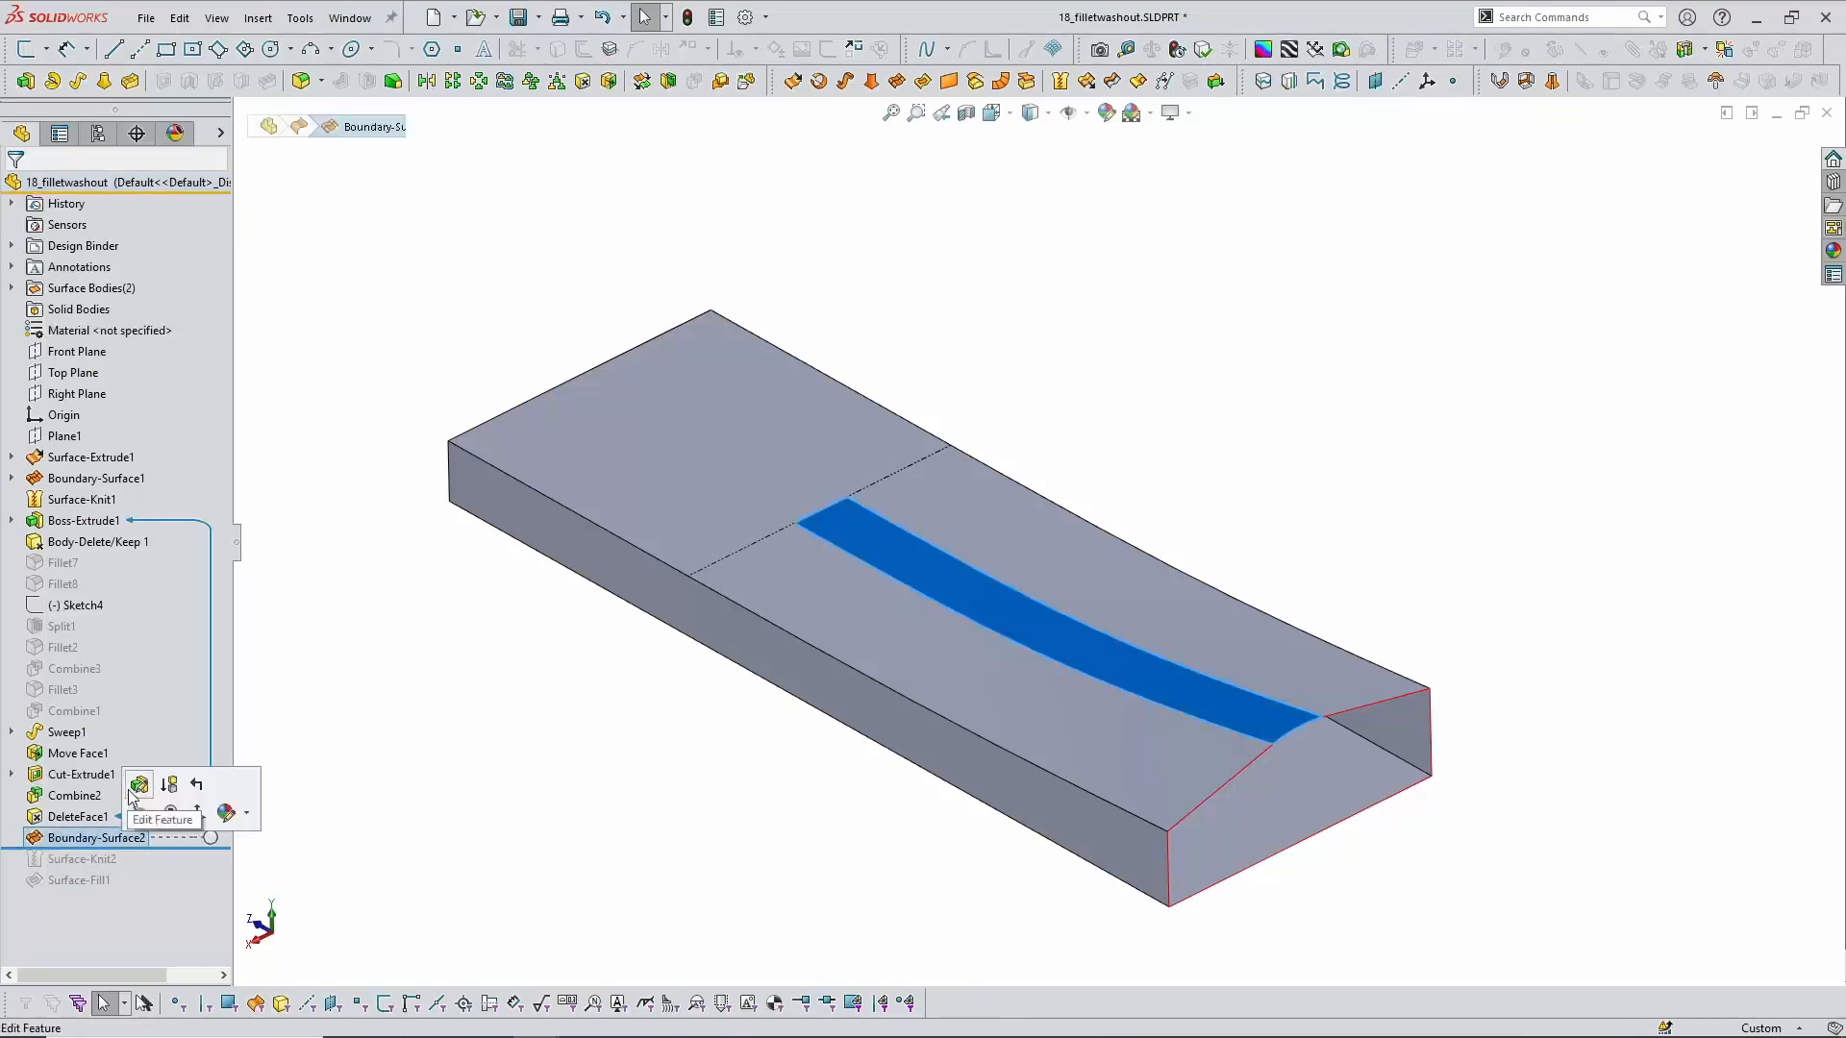
{"action": "left_click", "coordinate": [139, 786]}
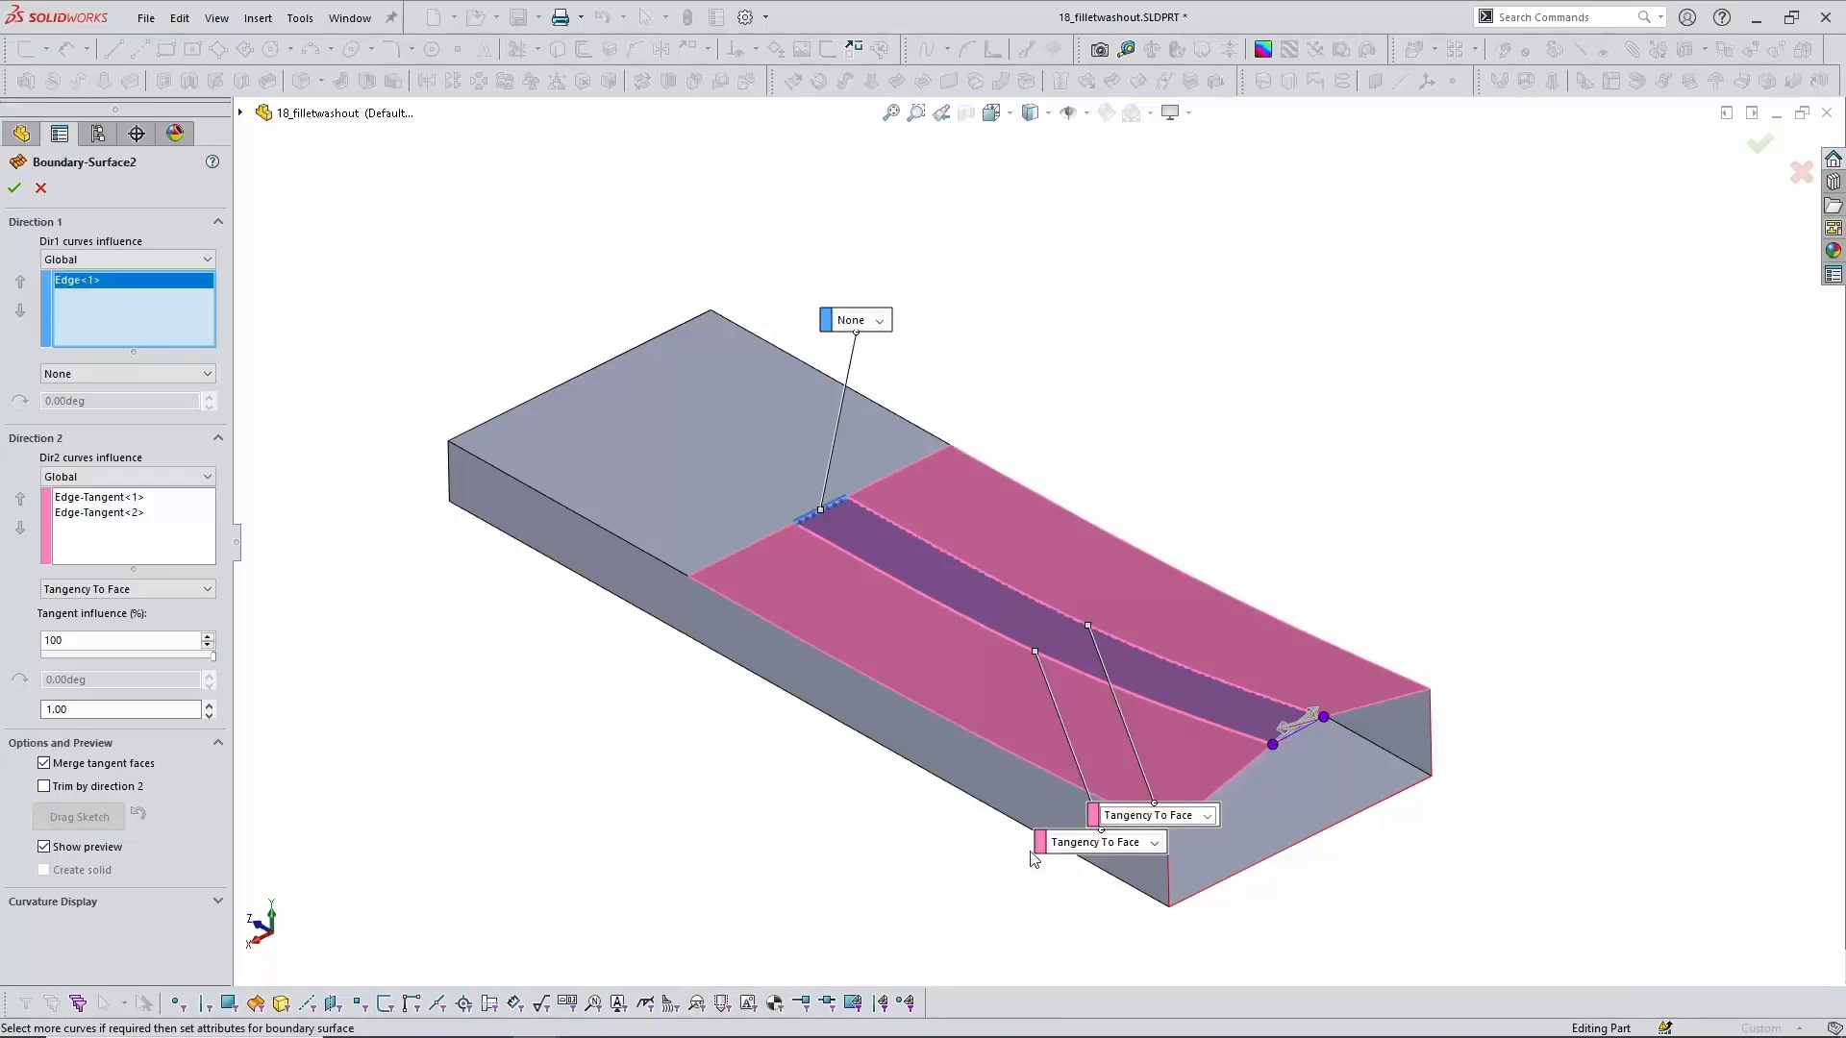
Step: Move the two Direction 2 constraint callouts clear of the ridge, and check the constraint options available for the Direction 1 edge
{"action": "left_click_drag", "start_coordinate": [1041, 856], "coordinate": [983, 894]}
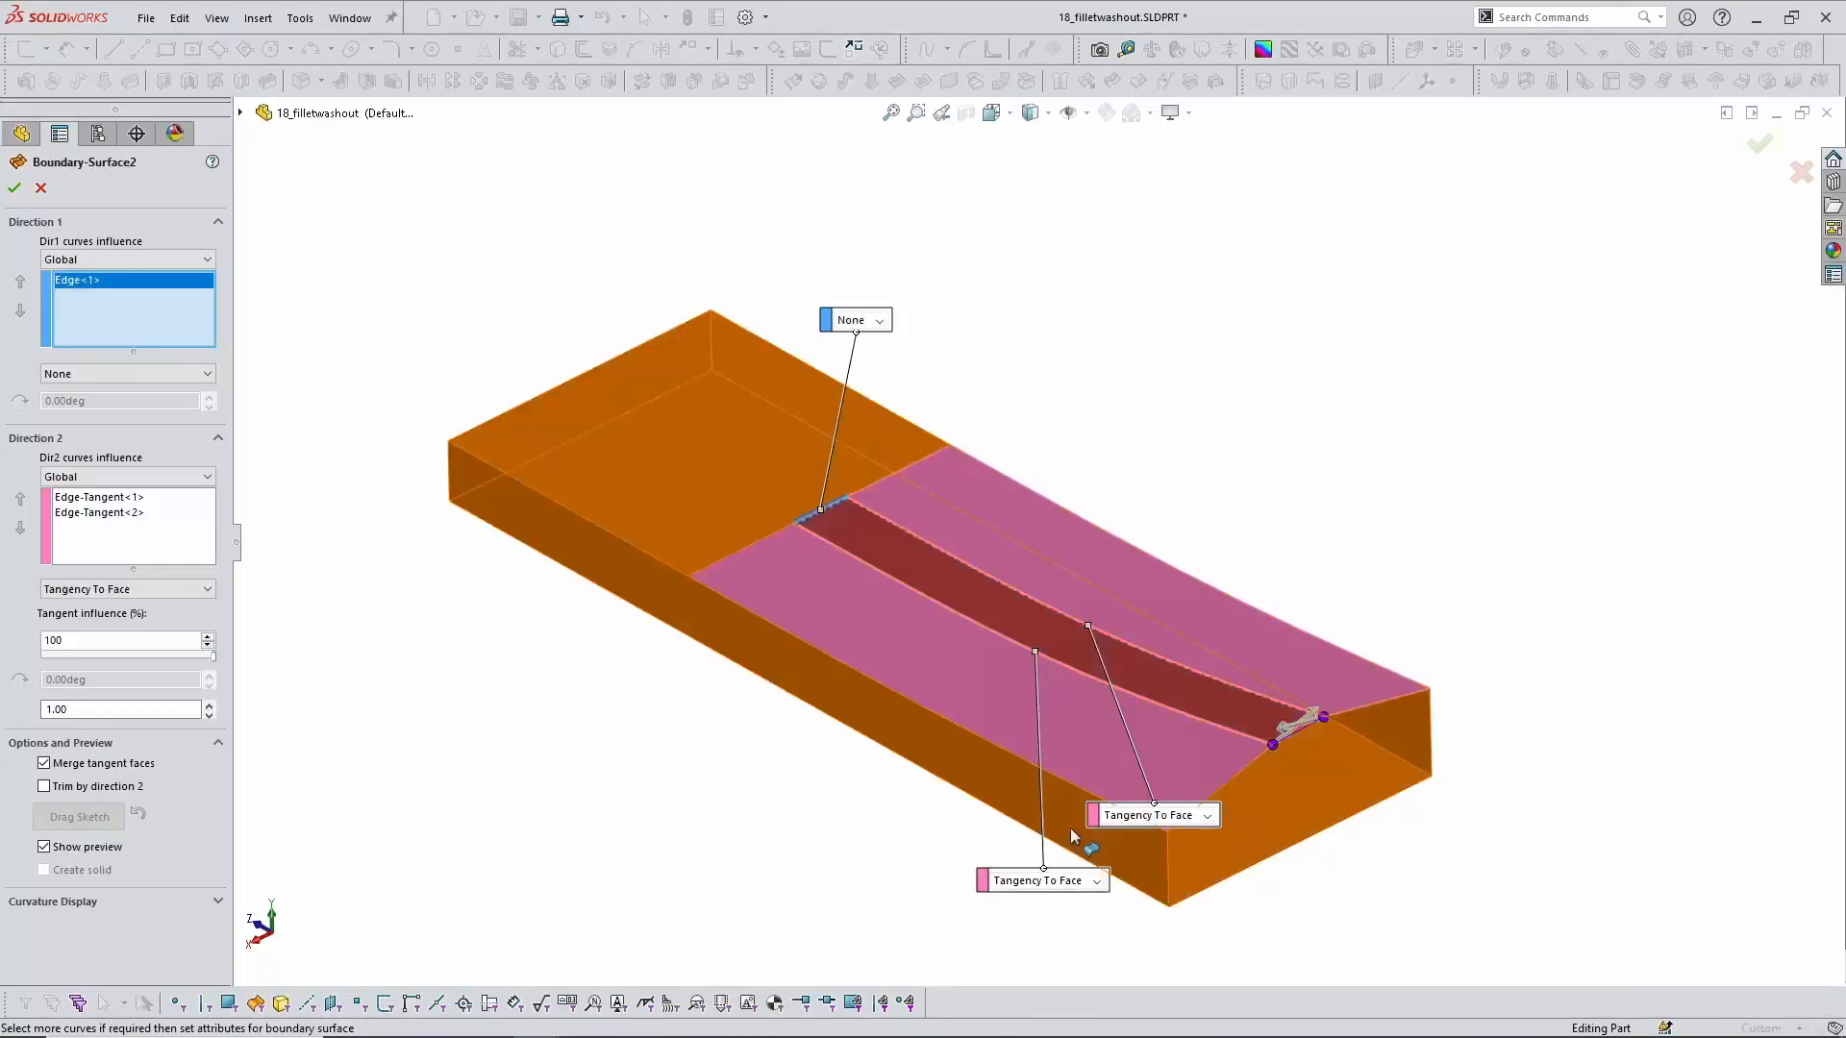
{"action": "left_click_drag", "start_coordinate": [1069, 826], "coordinate": [1274, 474]}
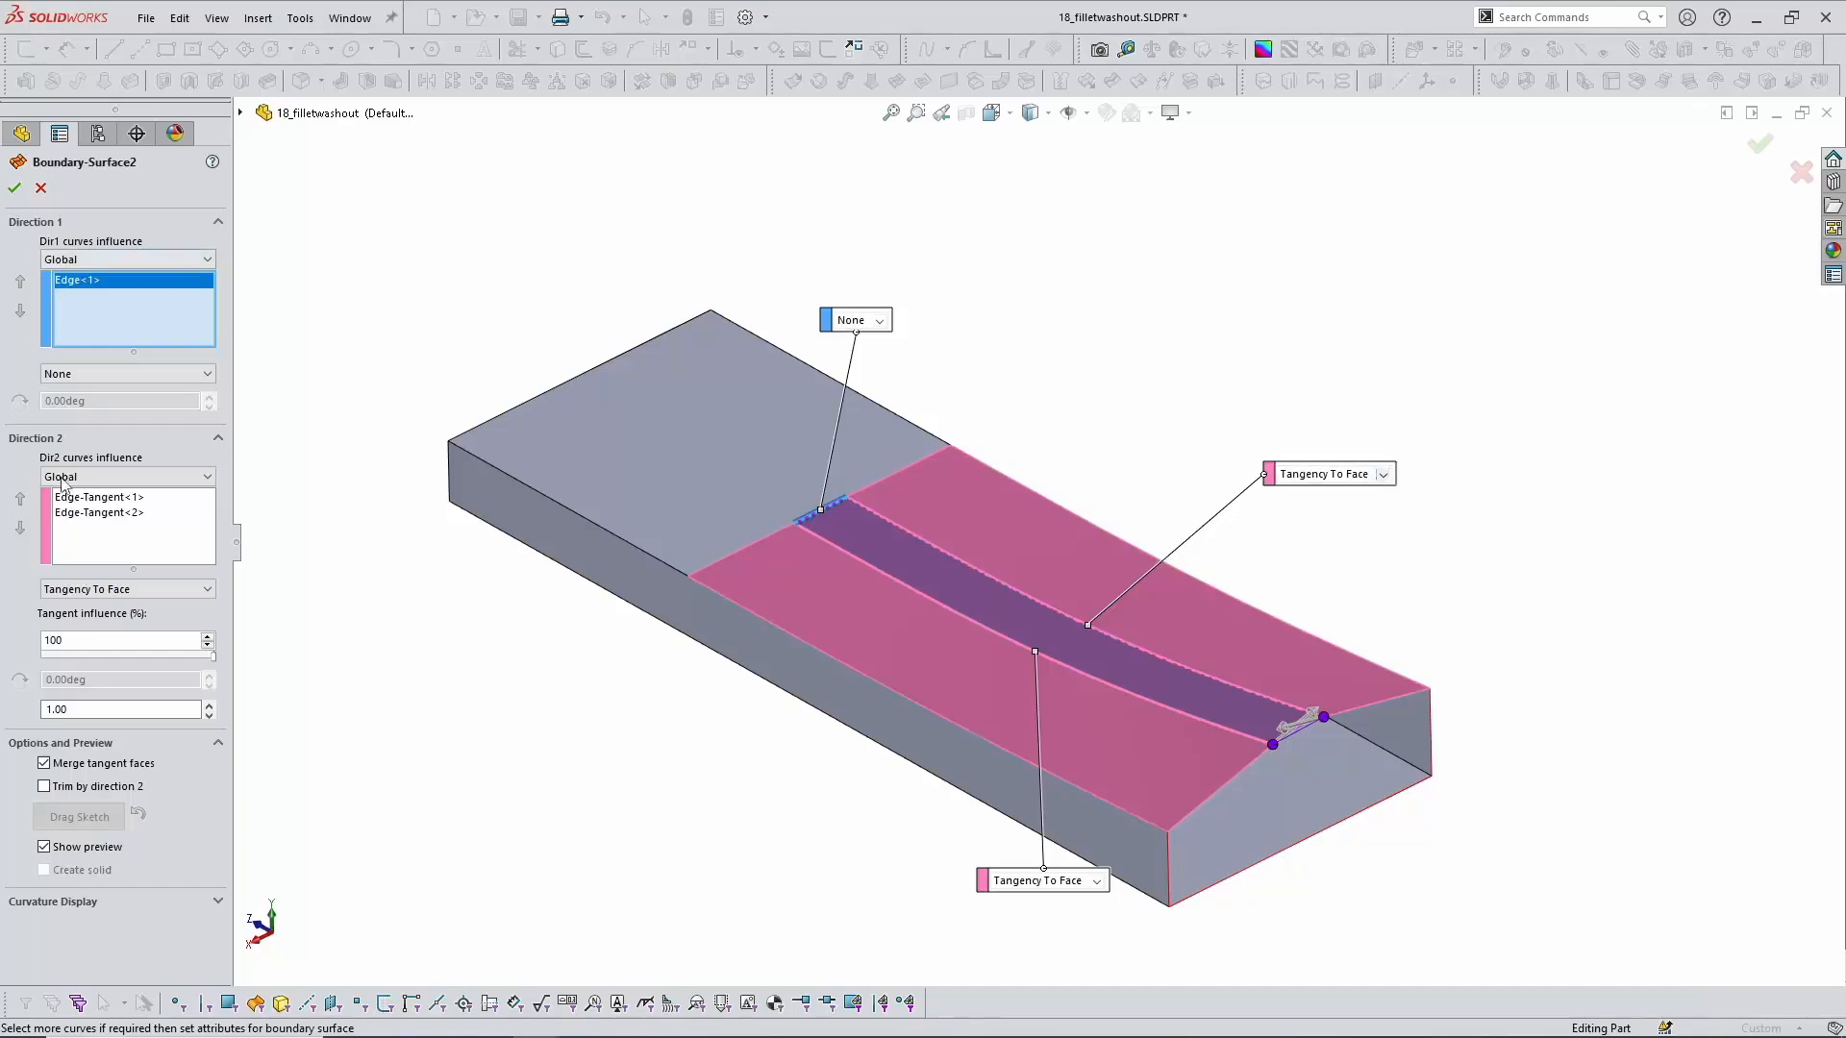
{"action": "left_click", "coordinate": [90, 513]}
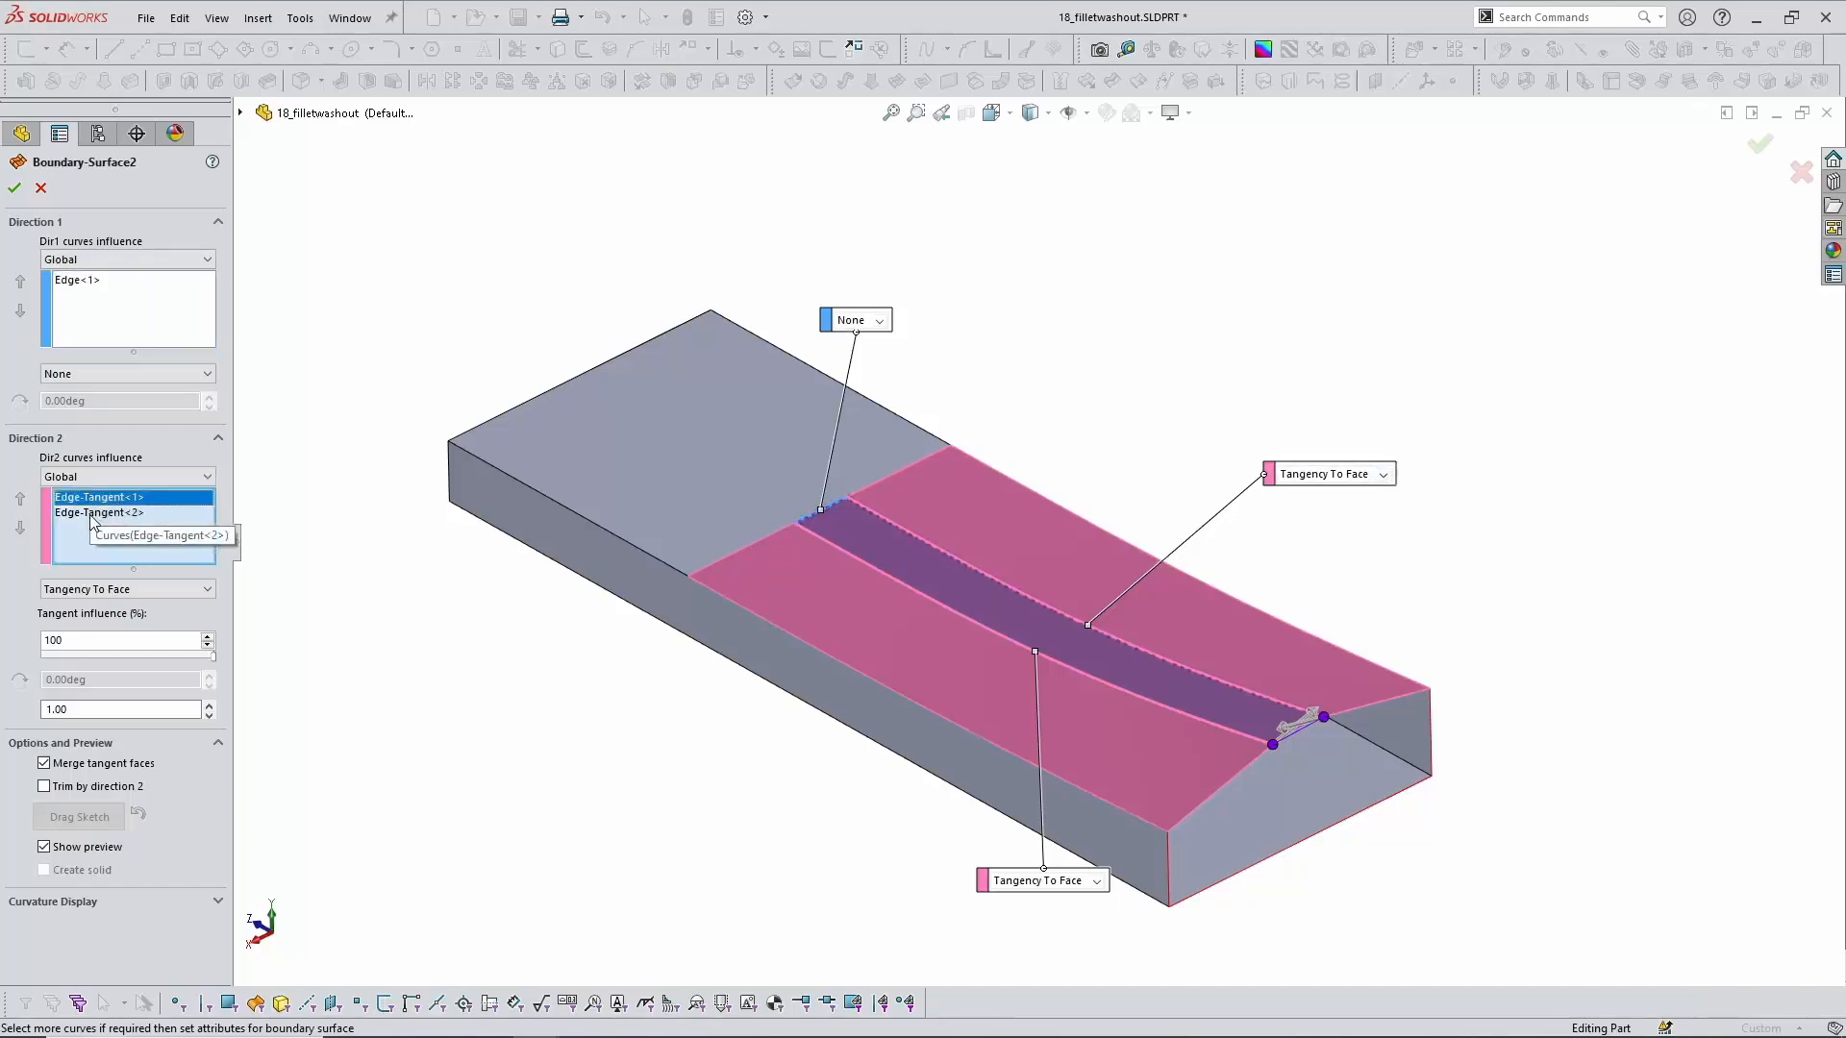
{"action": "scroll", "coordinate": [863, 496], "scroll_direction": "down", "scroll_amount": 3}
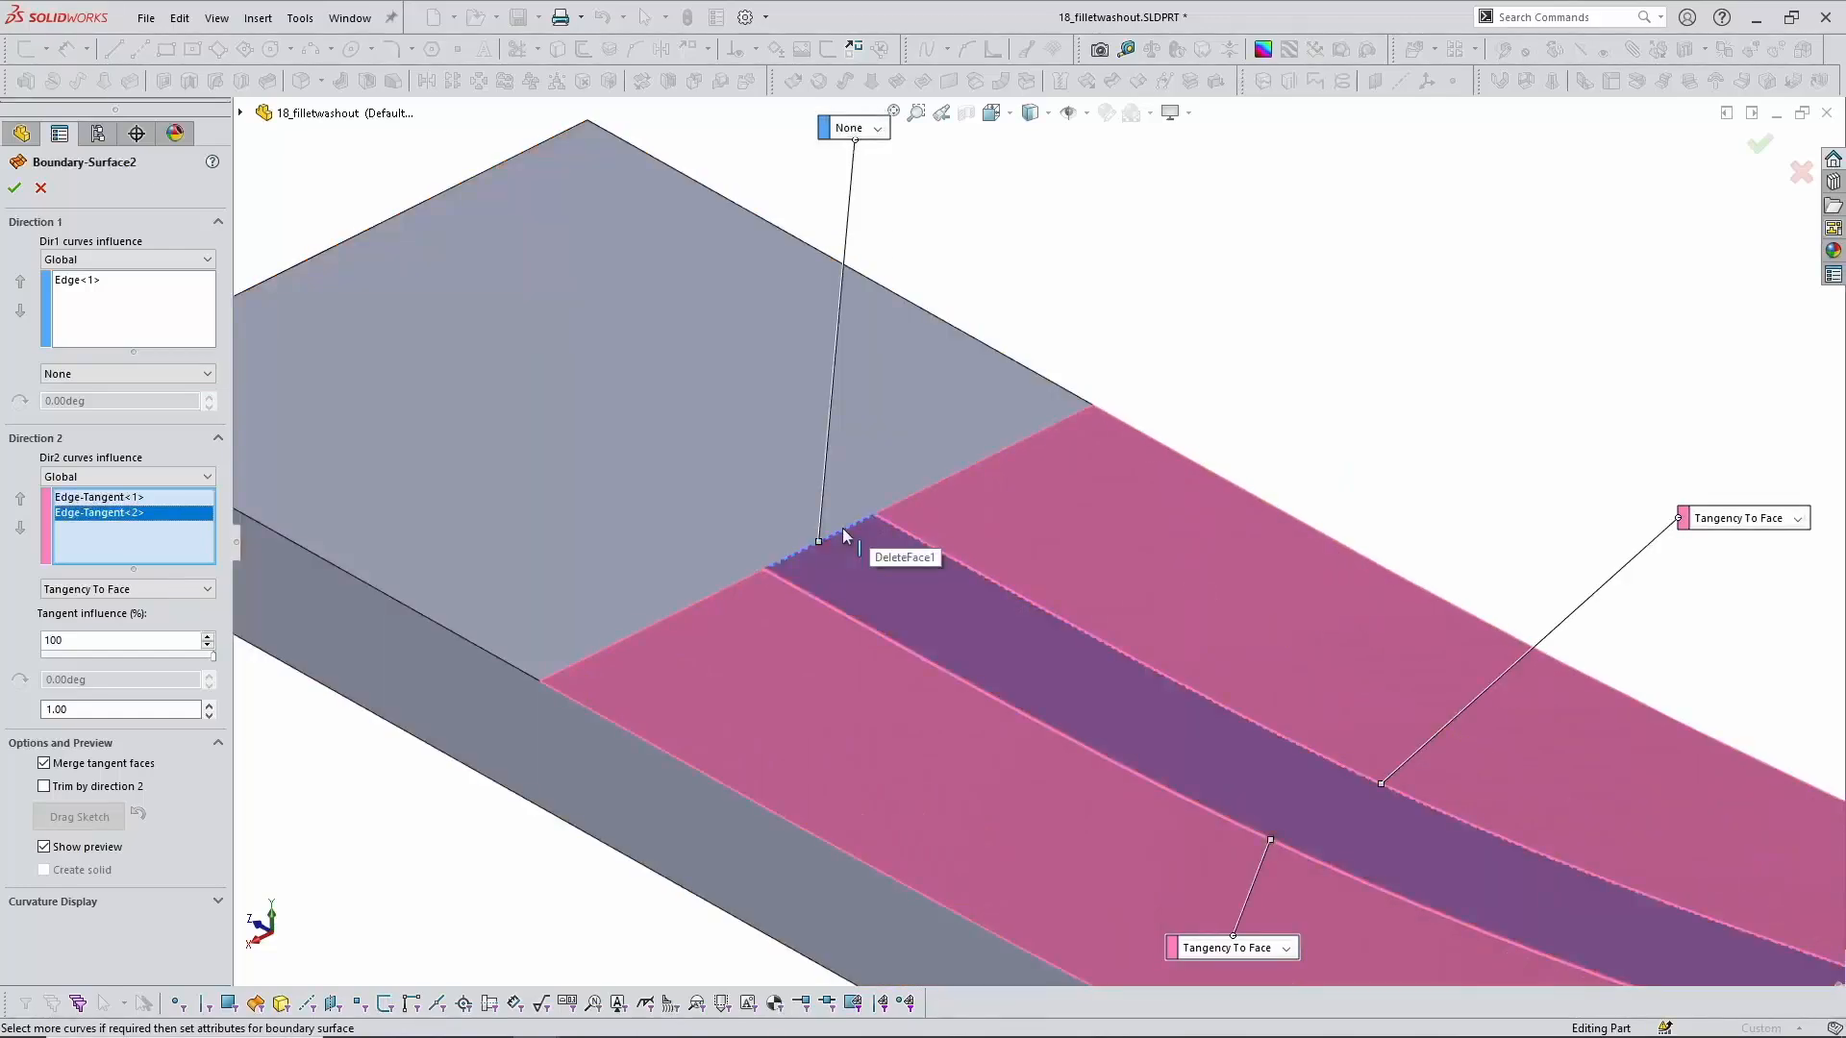
{"action": "scroll", "coordinate": [842, 527], "scroll_direction": "up", "scroll_amount": 2}
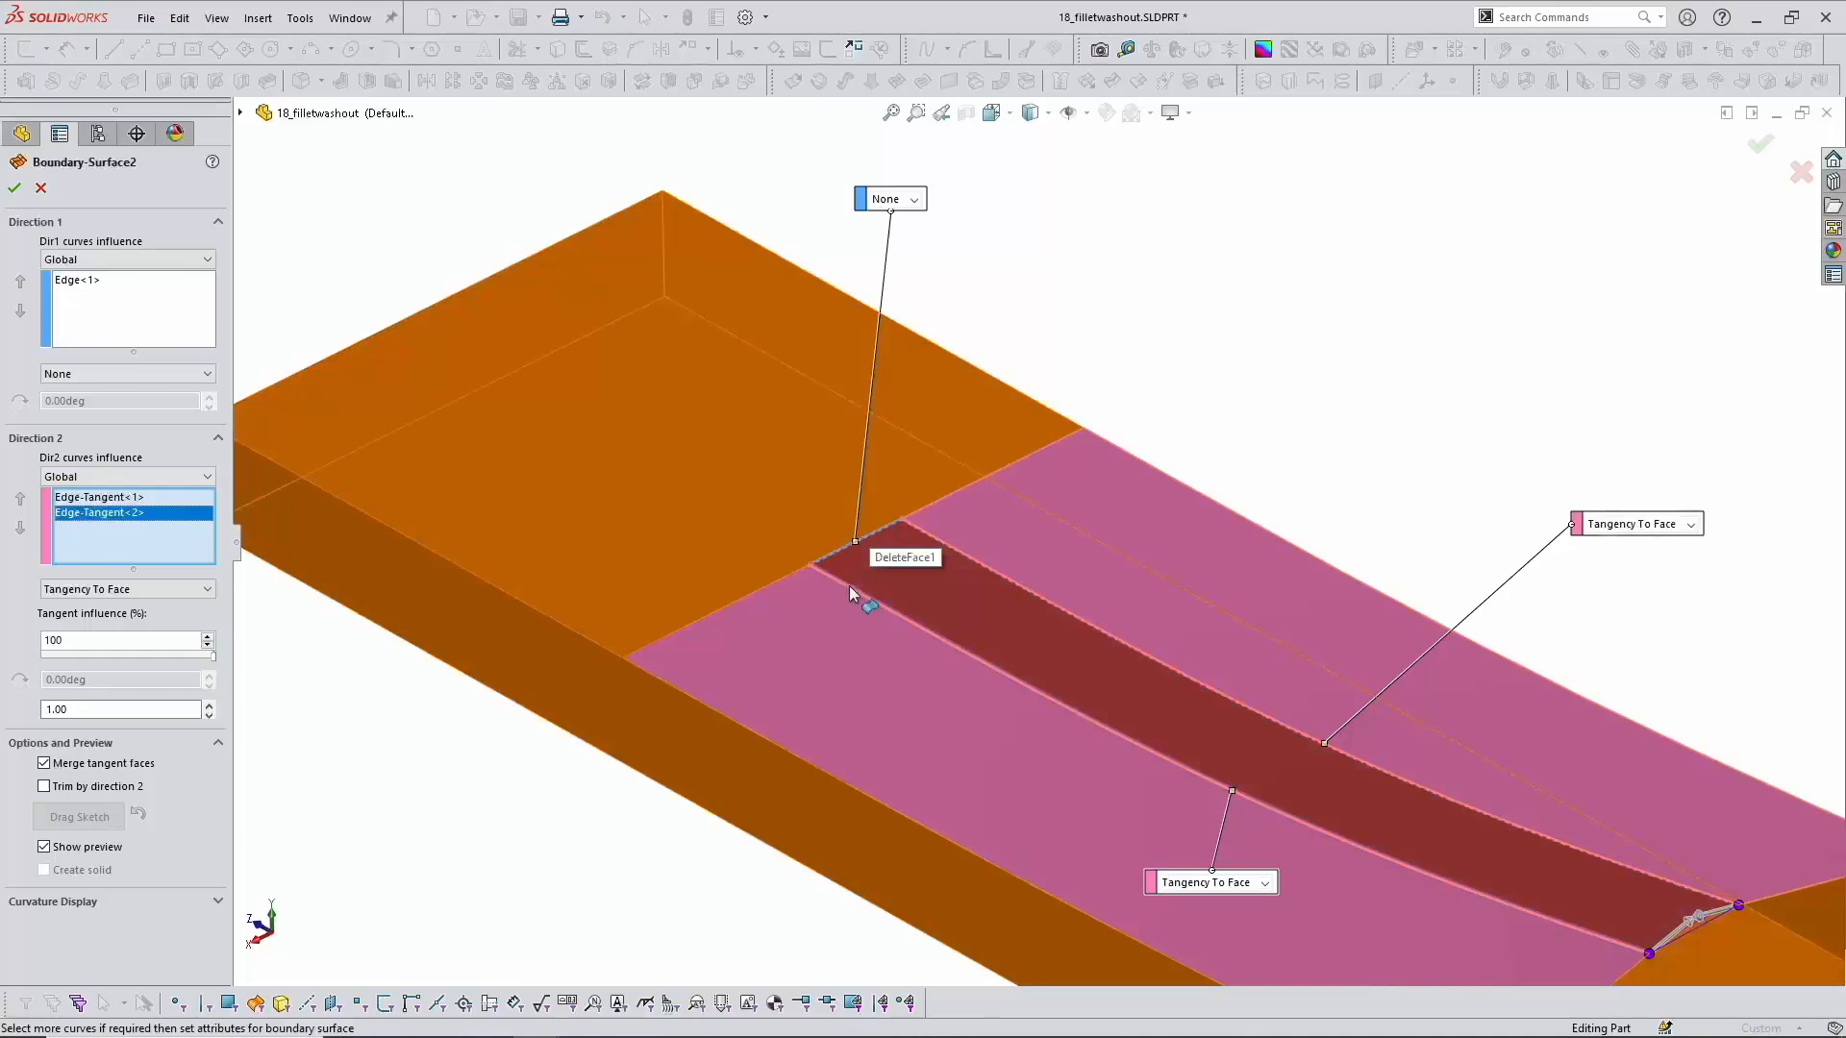
{"action": "left_click", "coordinate": [915, 201]}
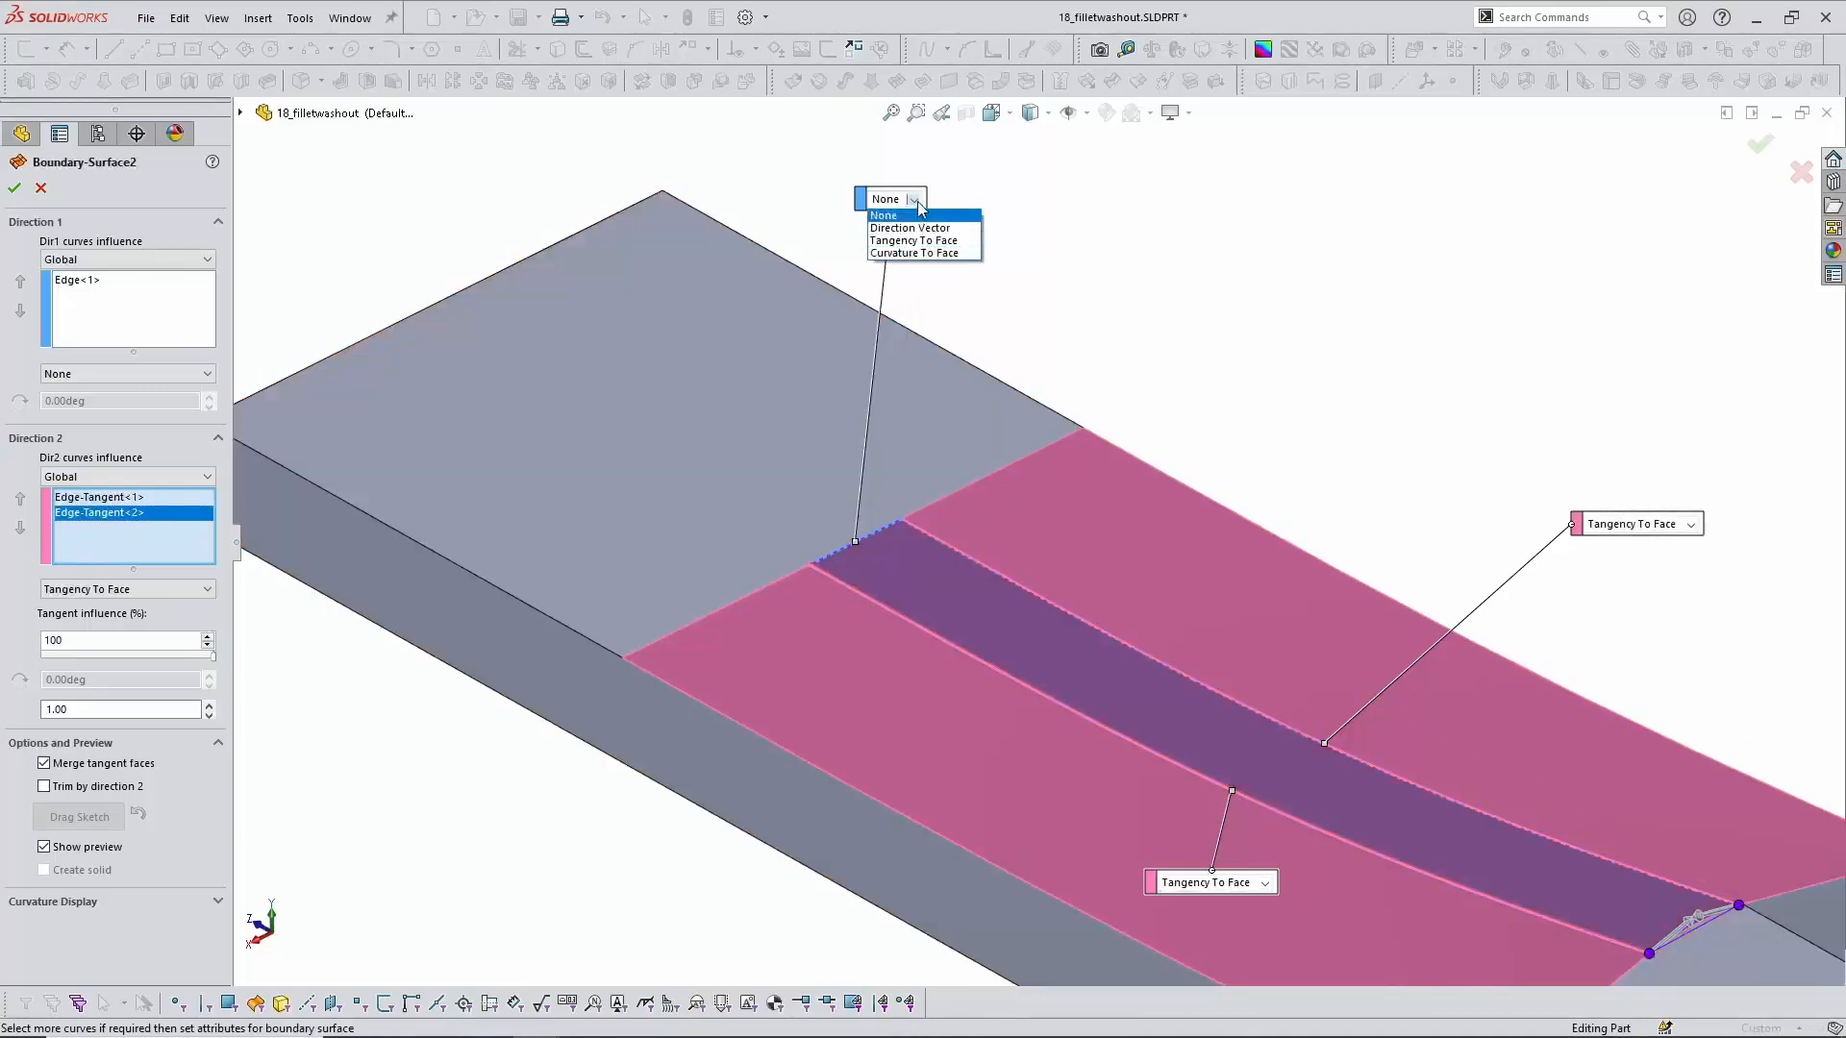
{"action": "left_click", "coordinate": [915, 205]}
Step: Examine the boundary surface preview along the ridge and its tangency arrows at the block's open end
{"action": "key", "text": "f"}
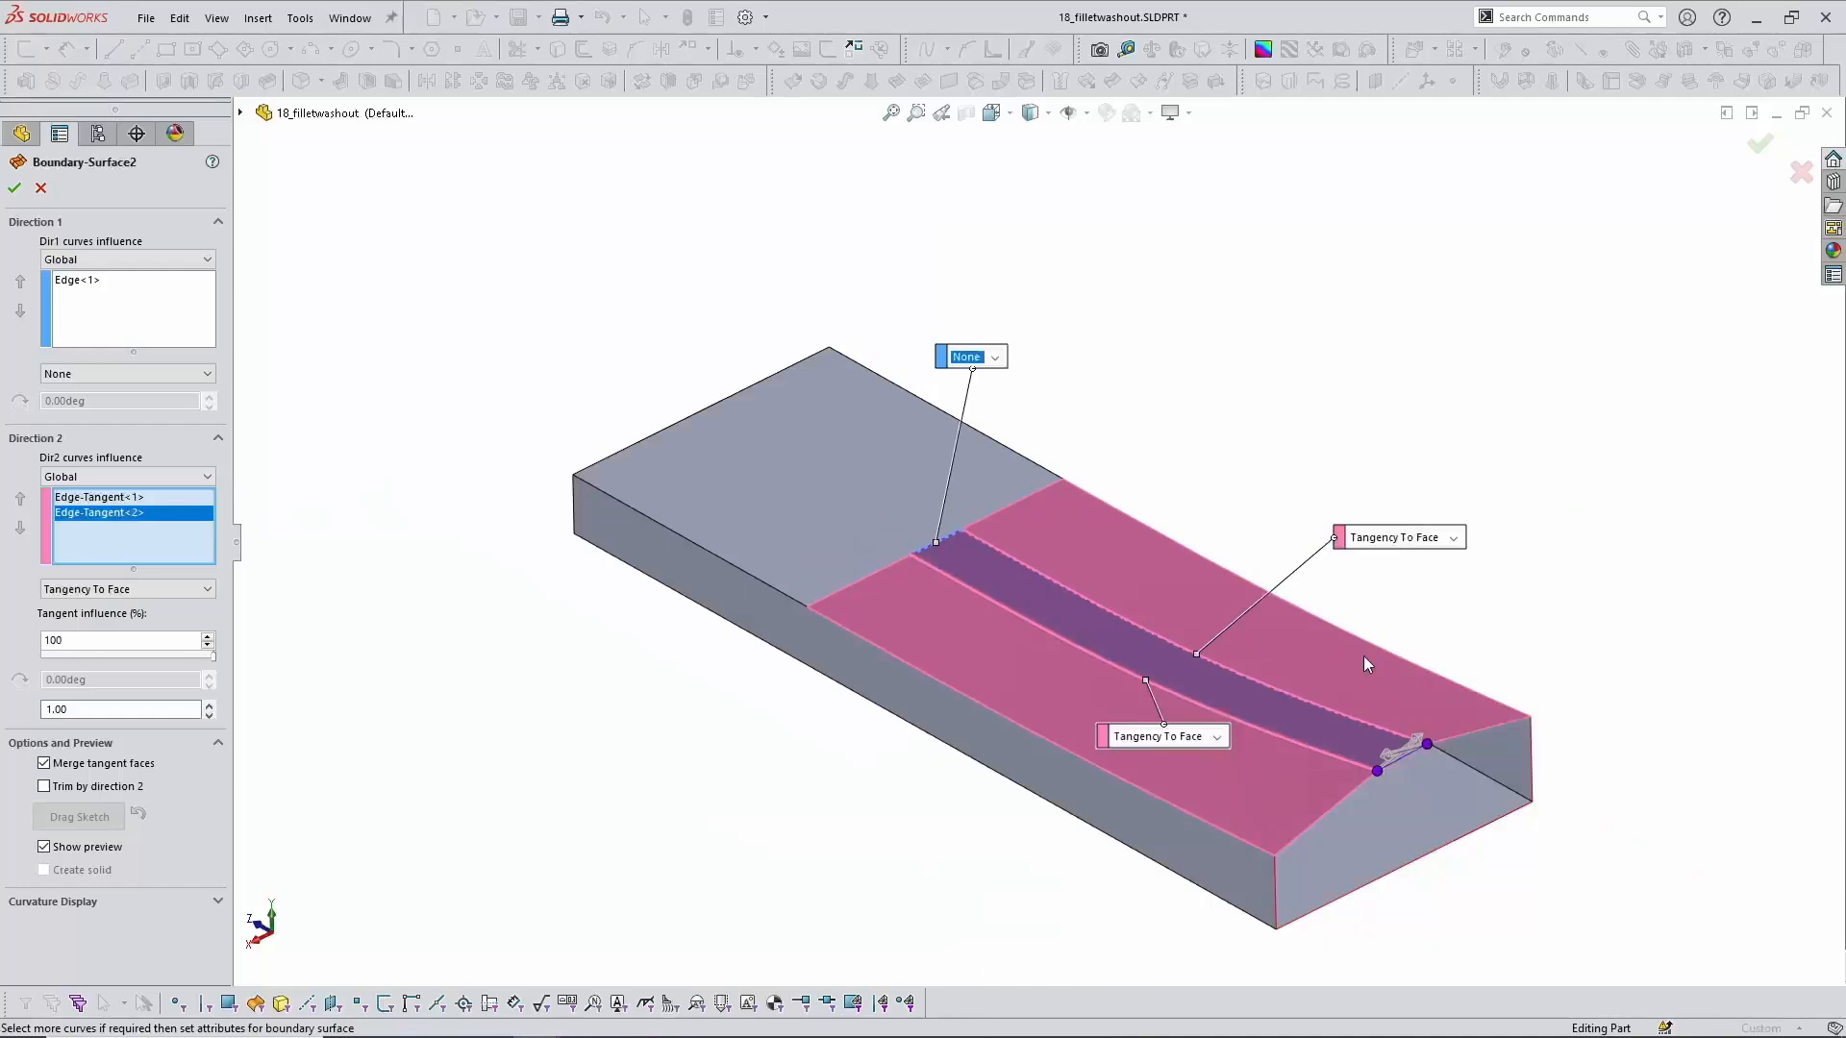
{"action": "scroll", "coordinate": [1481, 769], "scroll_direction": "down", "scroll_amount": 4}
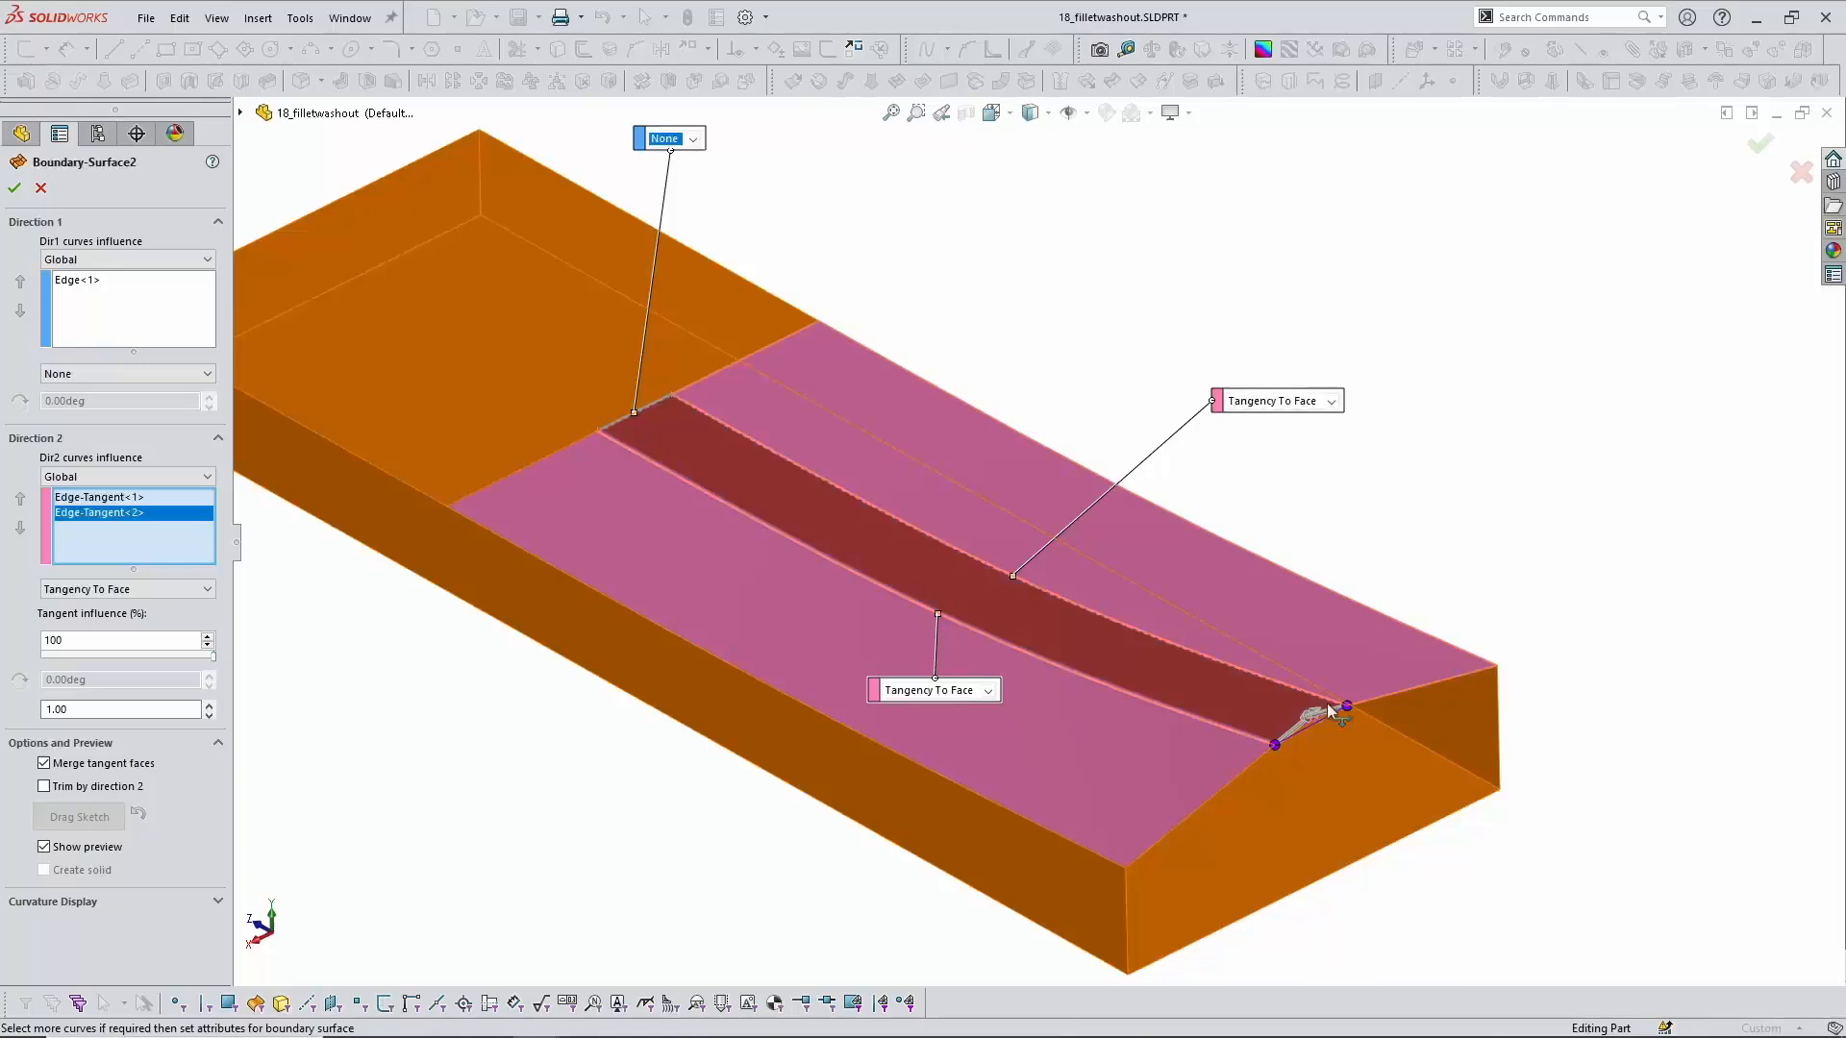
{"action": "scroll", "coordinate": [1269, 693], "scroll_direction": "down", "scroll_amount": 5}
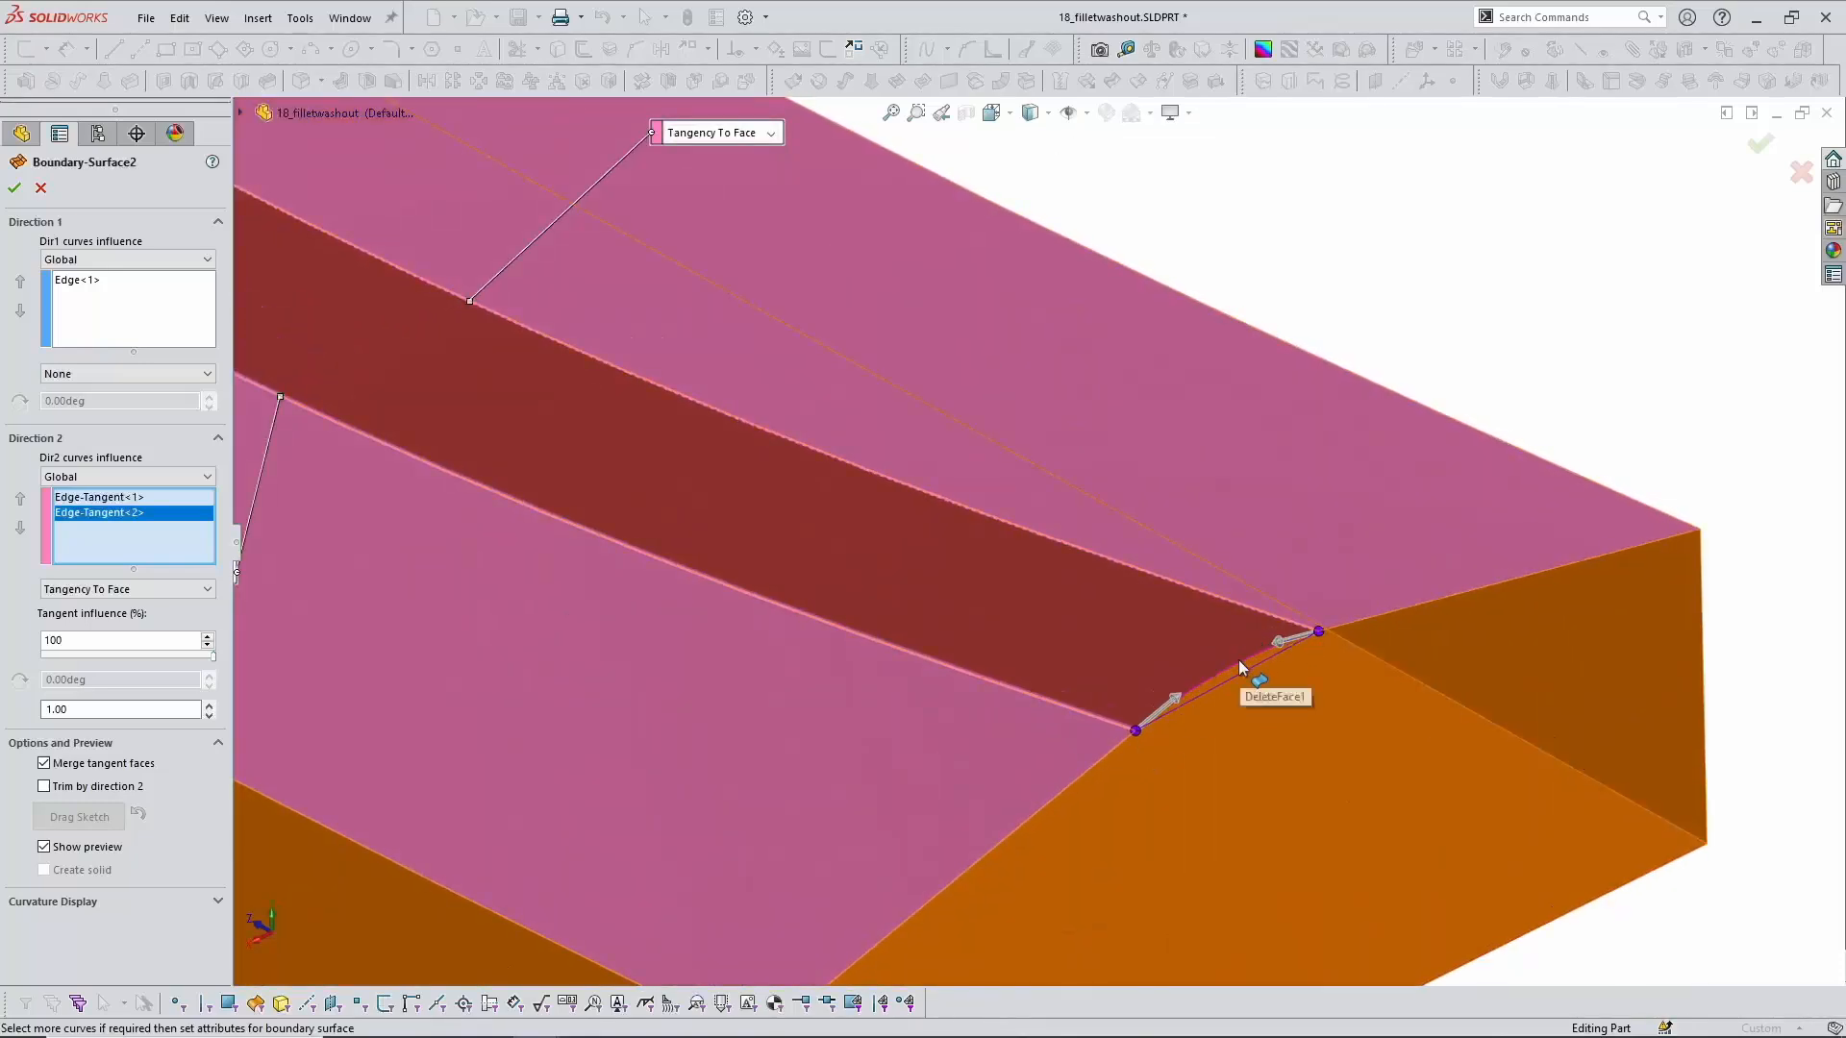
{"action": "scroll", "coordinate": [1238, 659], "scroll_direction": "up", "scroll_amount": 2}
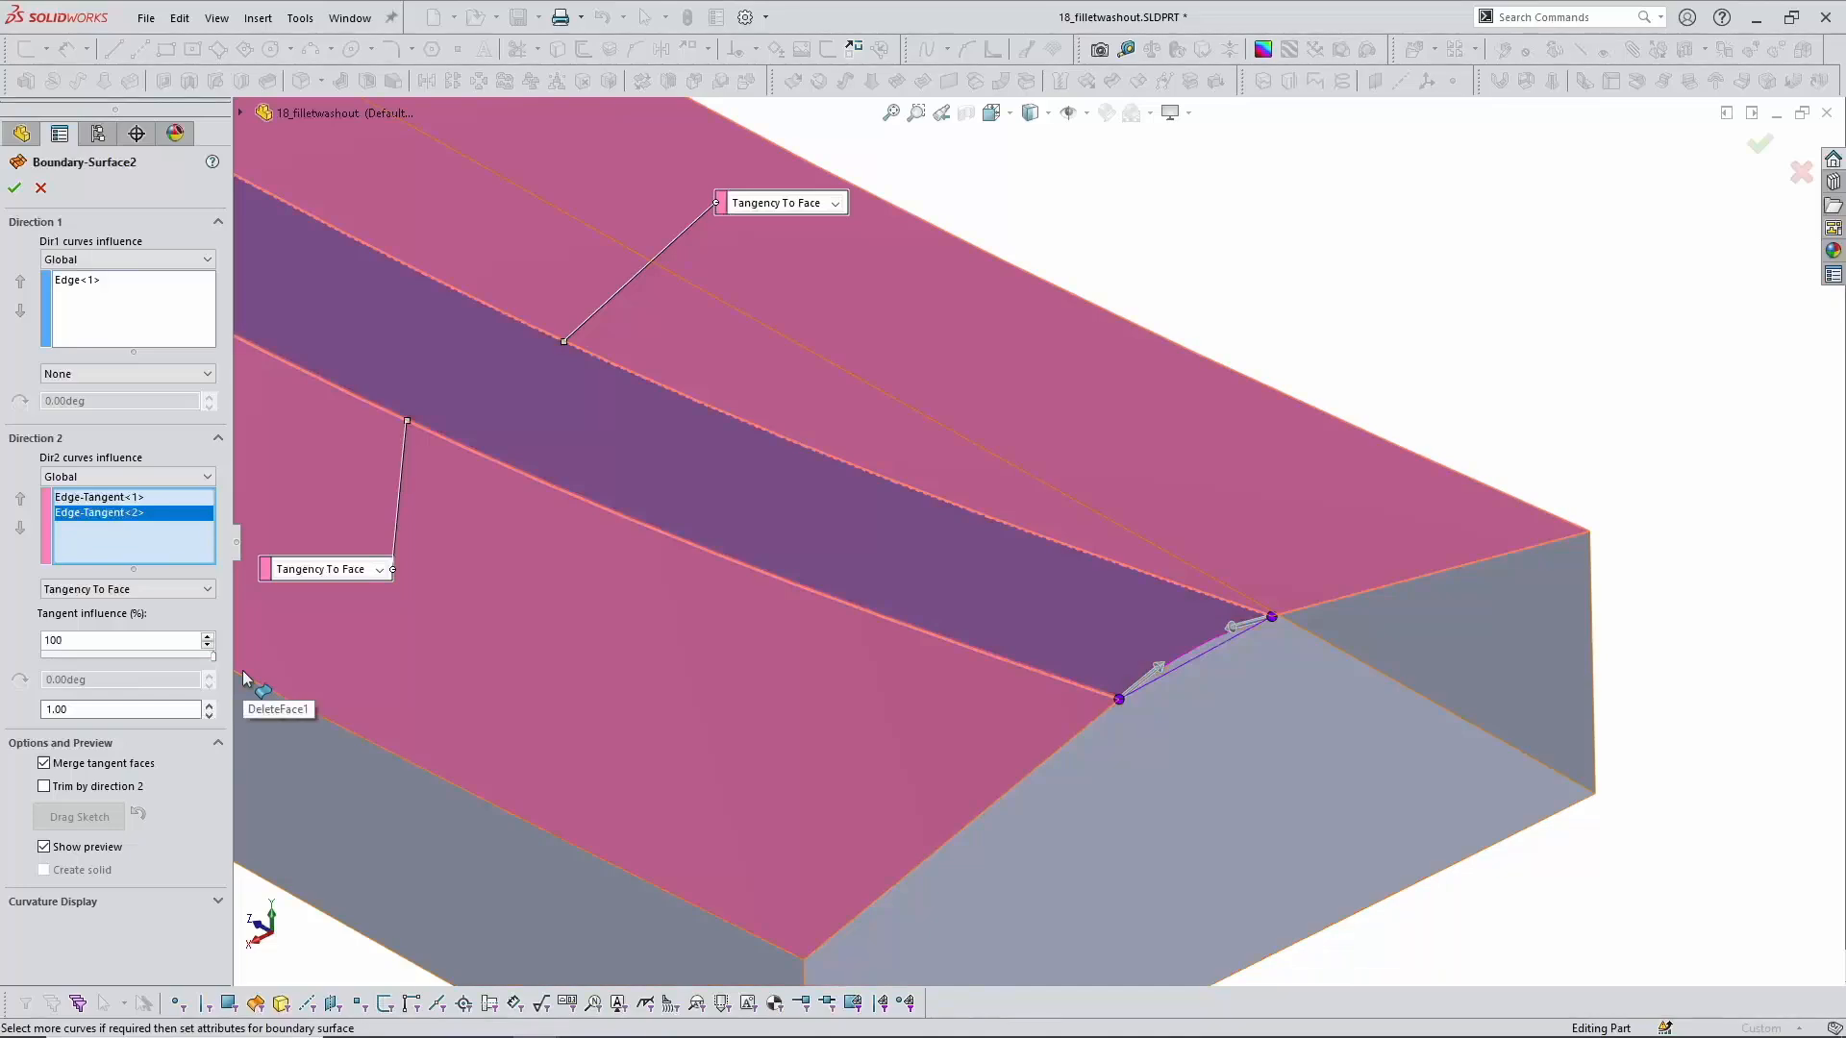
{"action": "scroll", "coordinate": [851, 552], "scroll_direction": "up", "scroll_amount": 4}
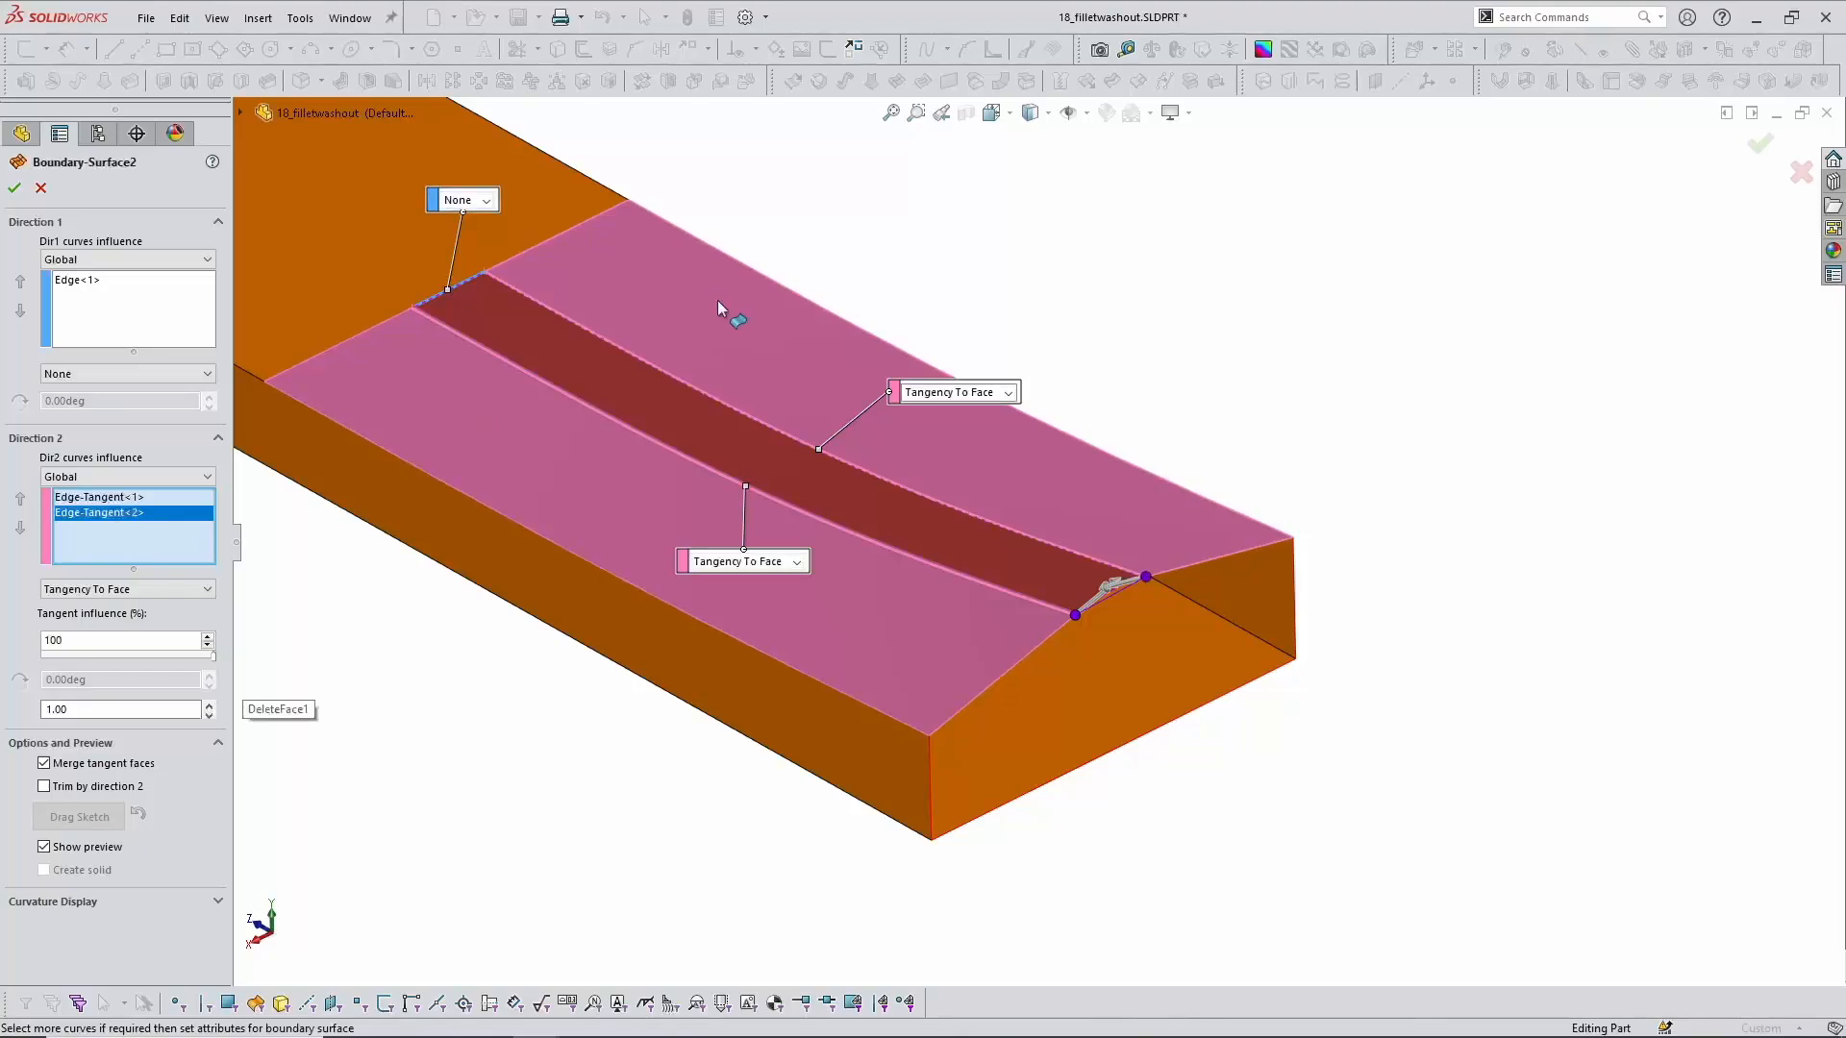
{"action": "scroll", "coordinate": [419, 248], "scroll_direction": "up", "scroll_amount": 2}
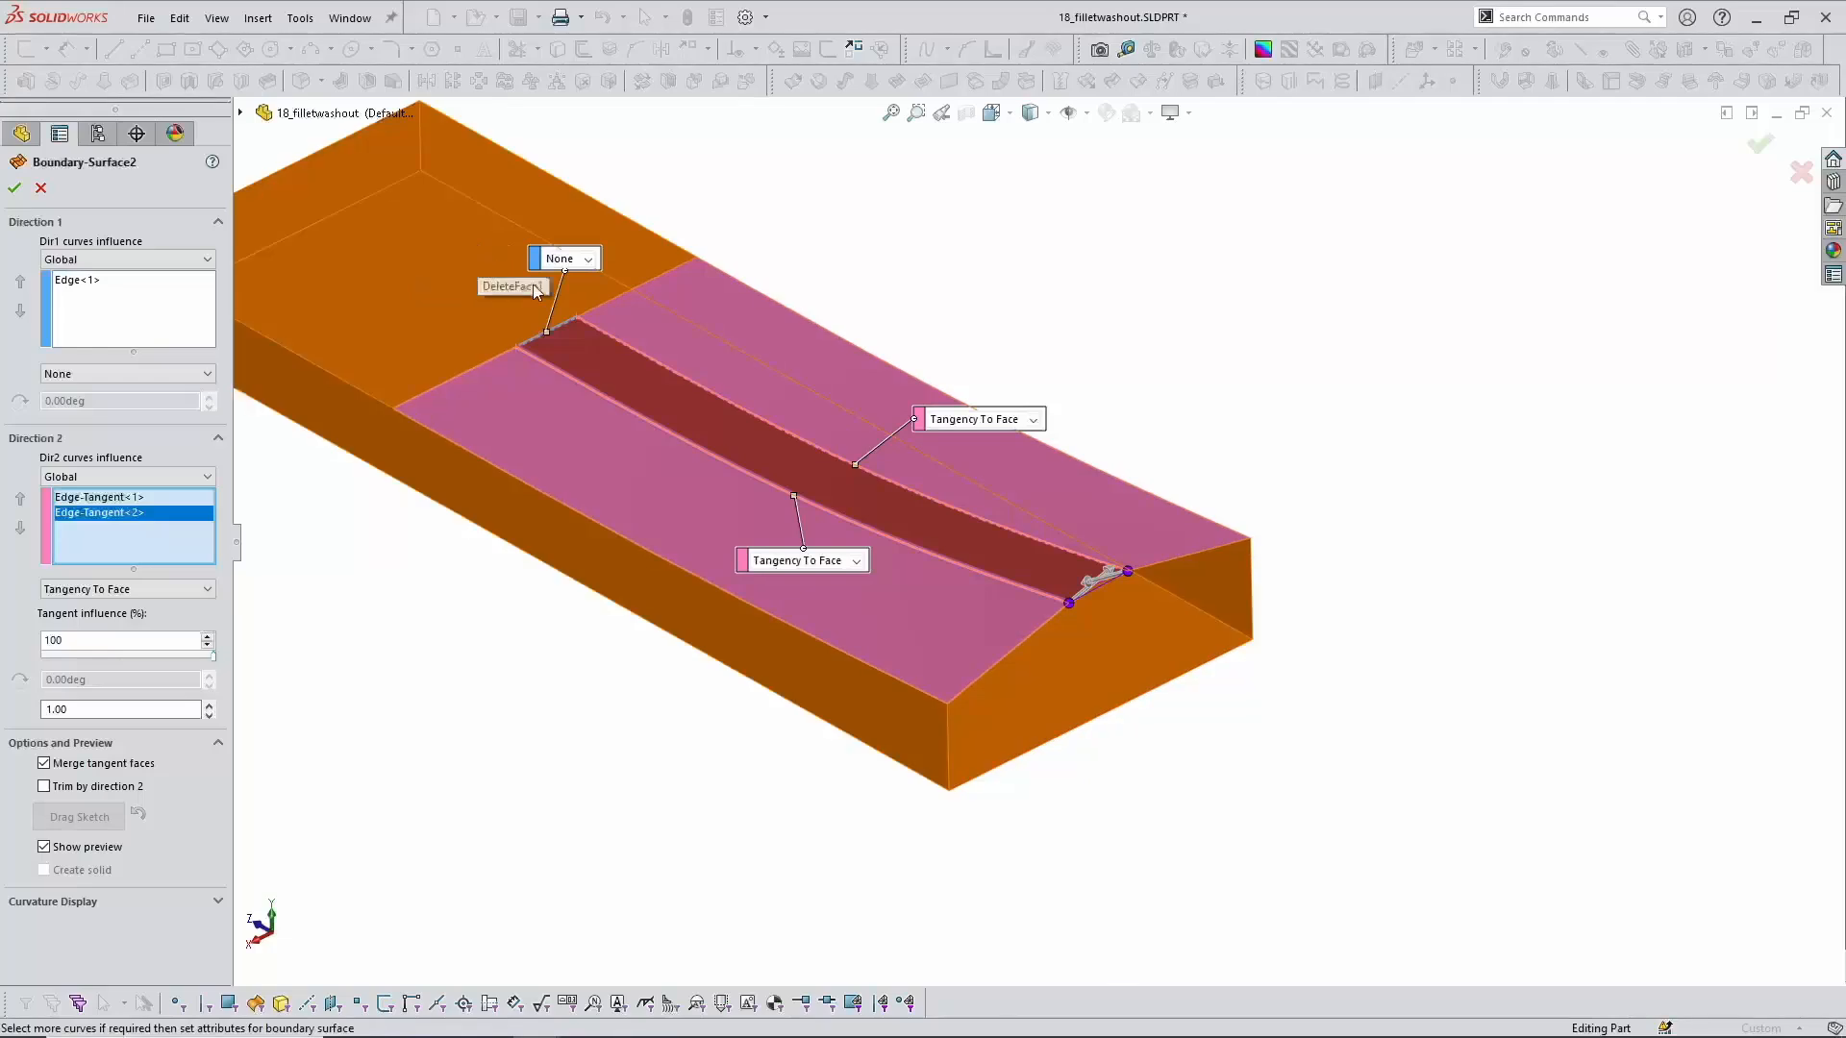
{"action": "scroll", "coordinate": [1105, 607], "scroll_direction": "down", "scroll_amount": 5}
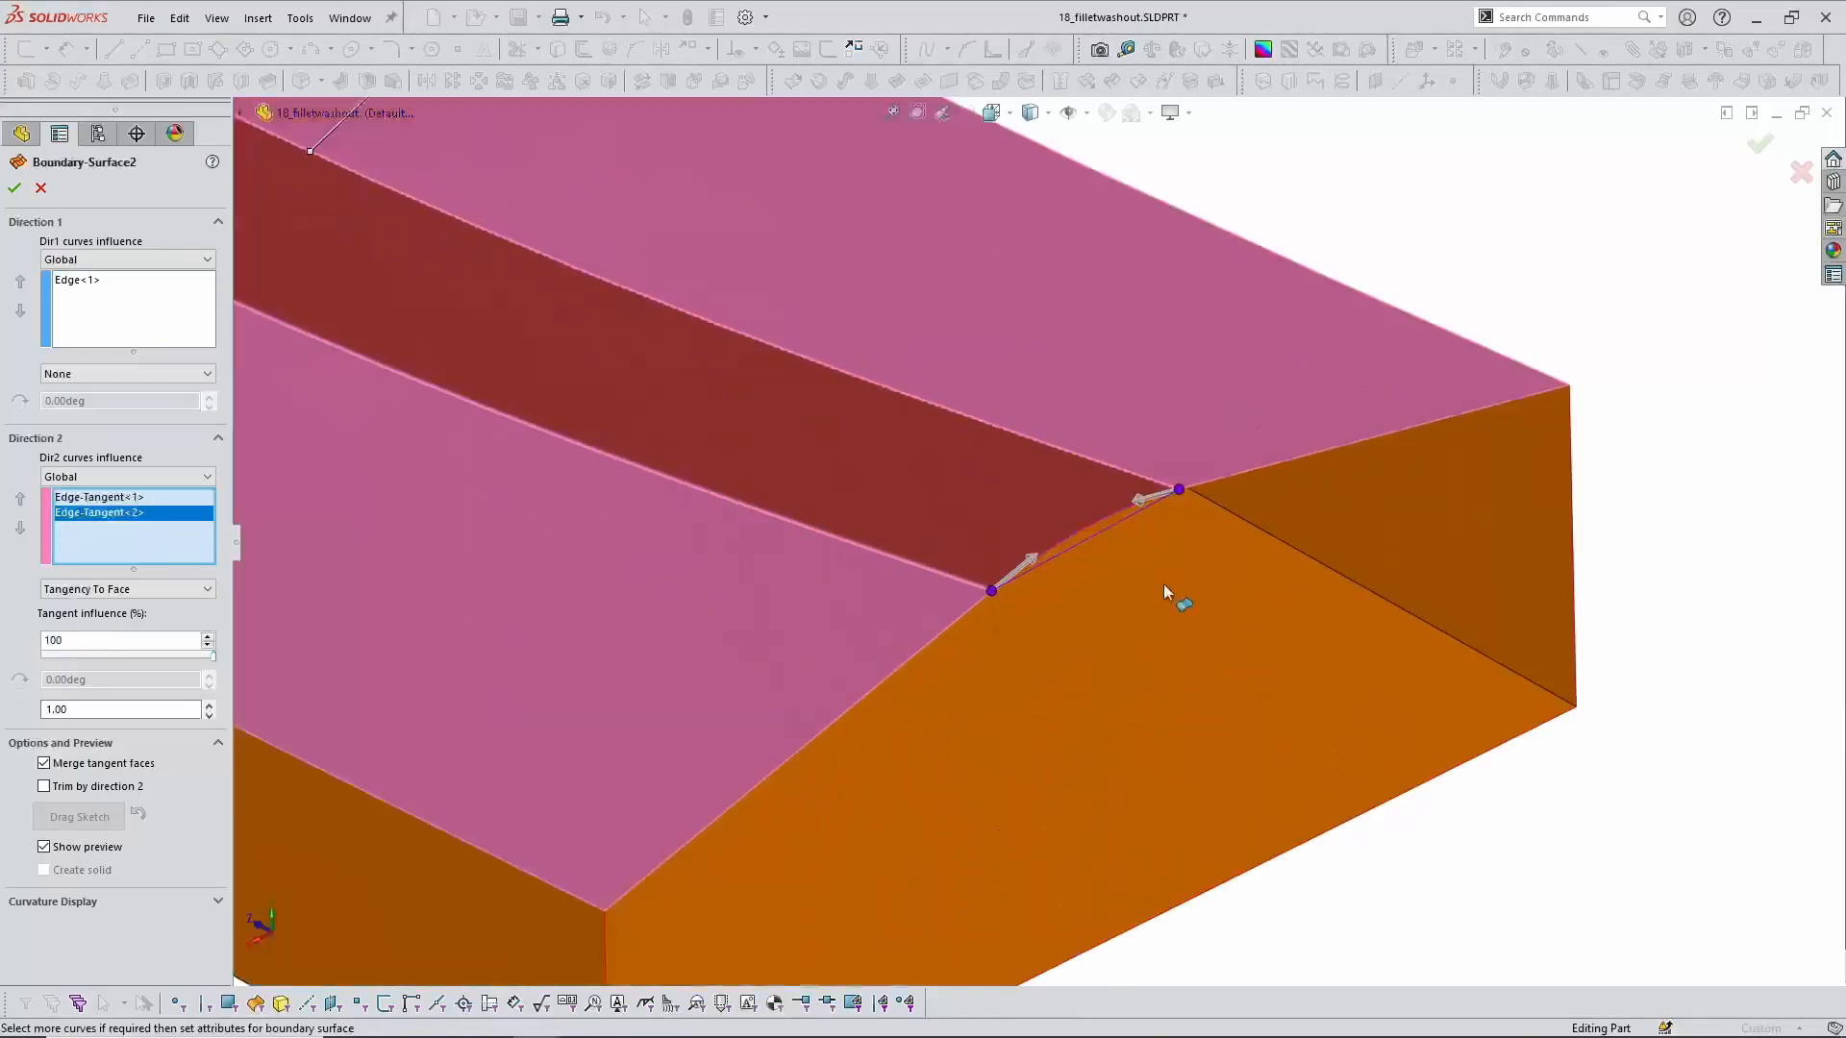
Step: Try a tangent length of 1.40 on both Direction 2 edges and inspect the curve at the open end
{"action": "left_click_drag", "start_coordinate": [92, 713], "coordinate": [31, 709]}
{"action": "type", "text": "1"}
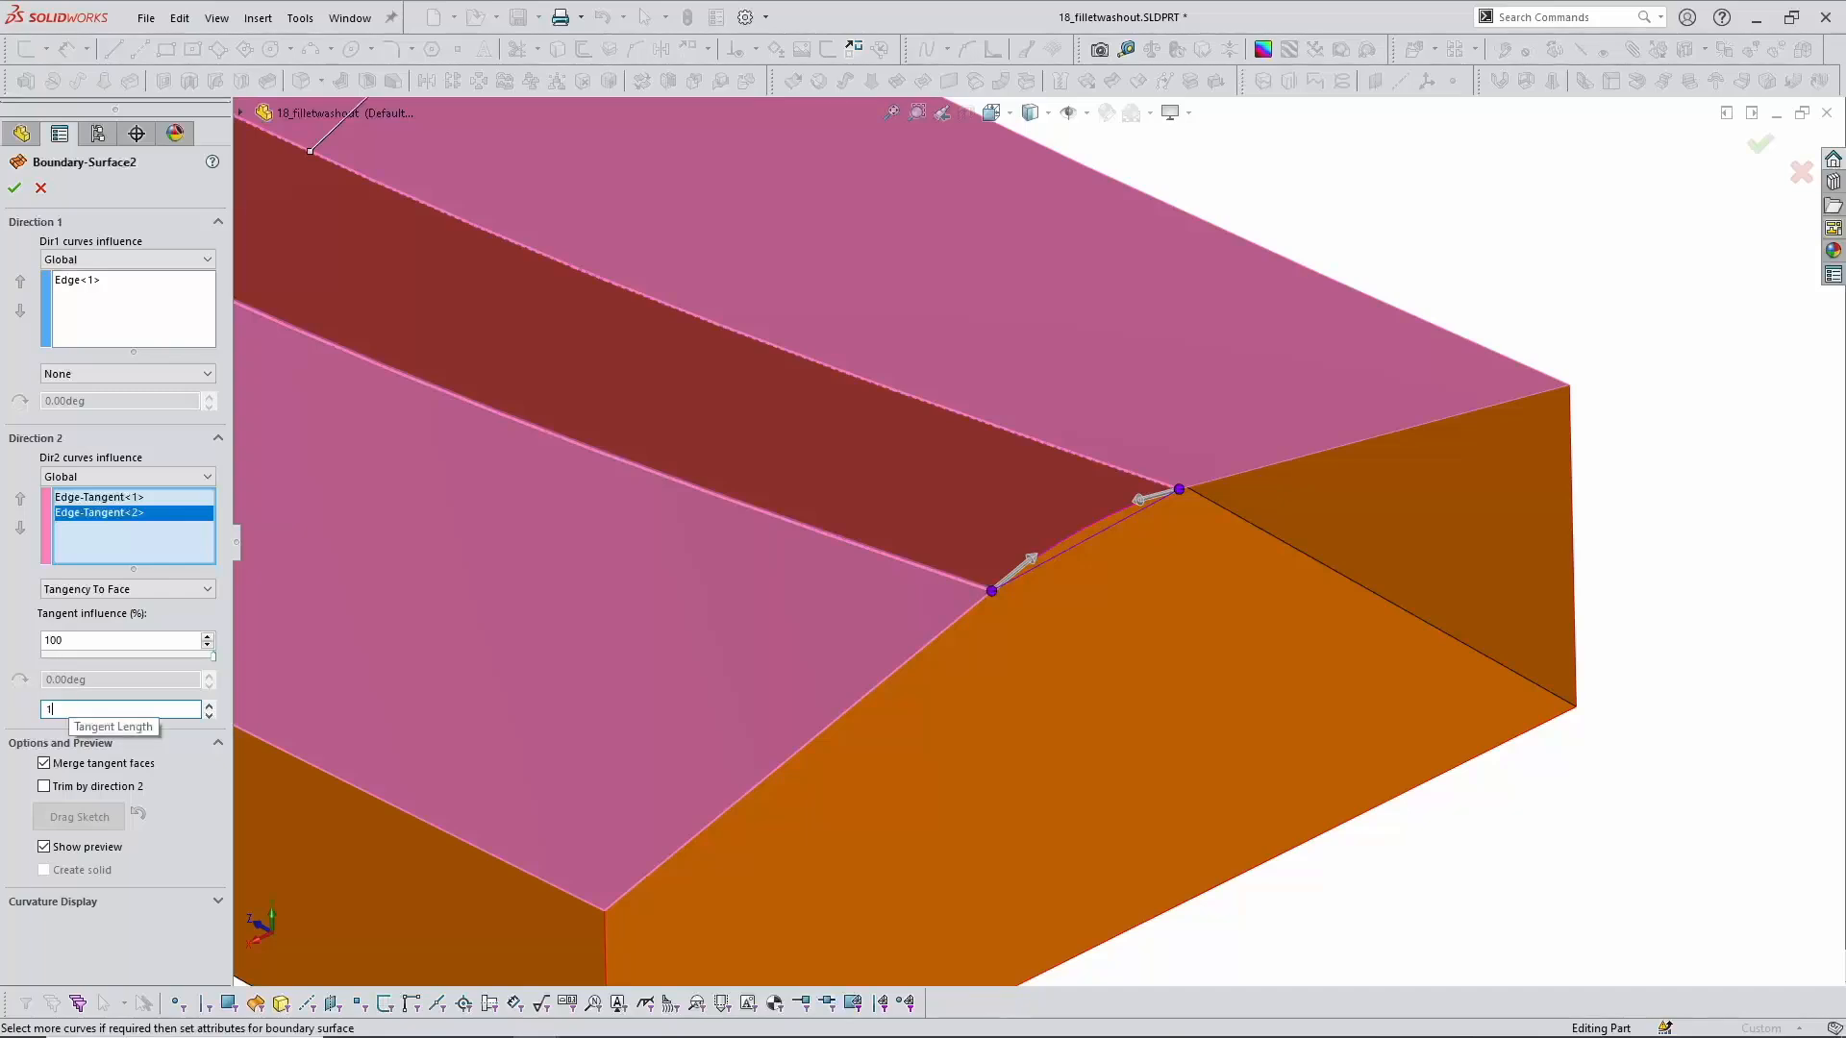
{"action": "type", "text": ".40"}
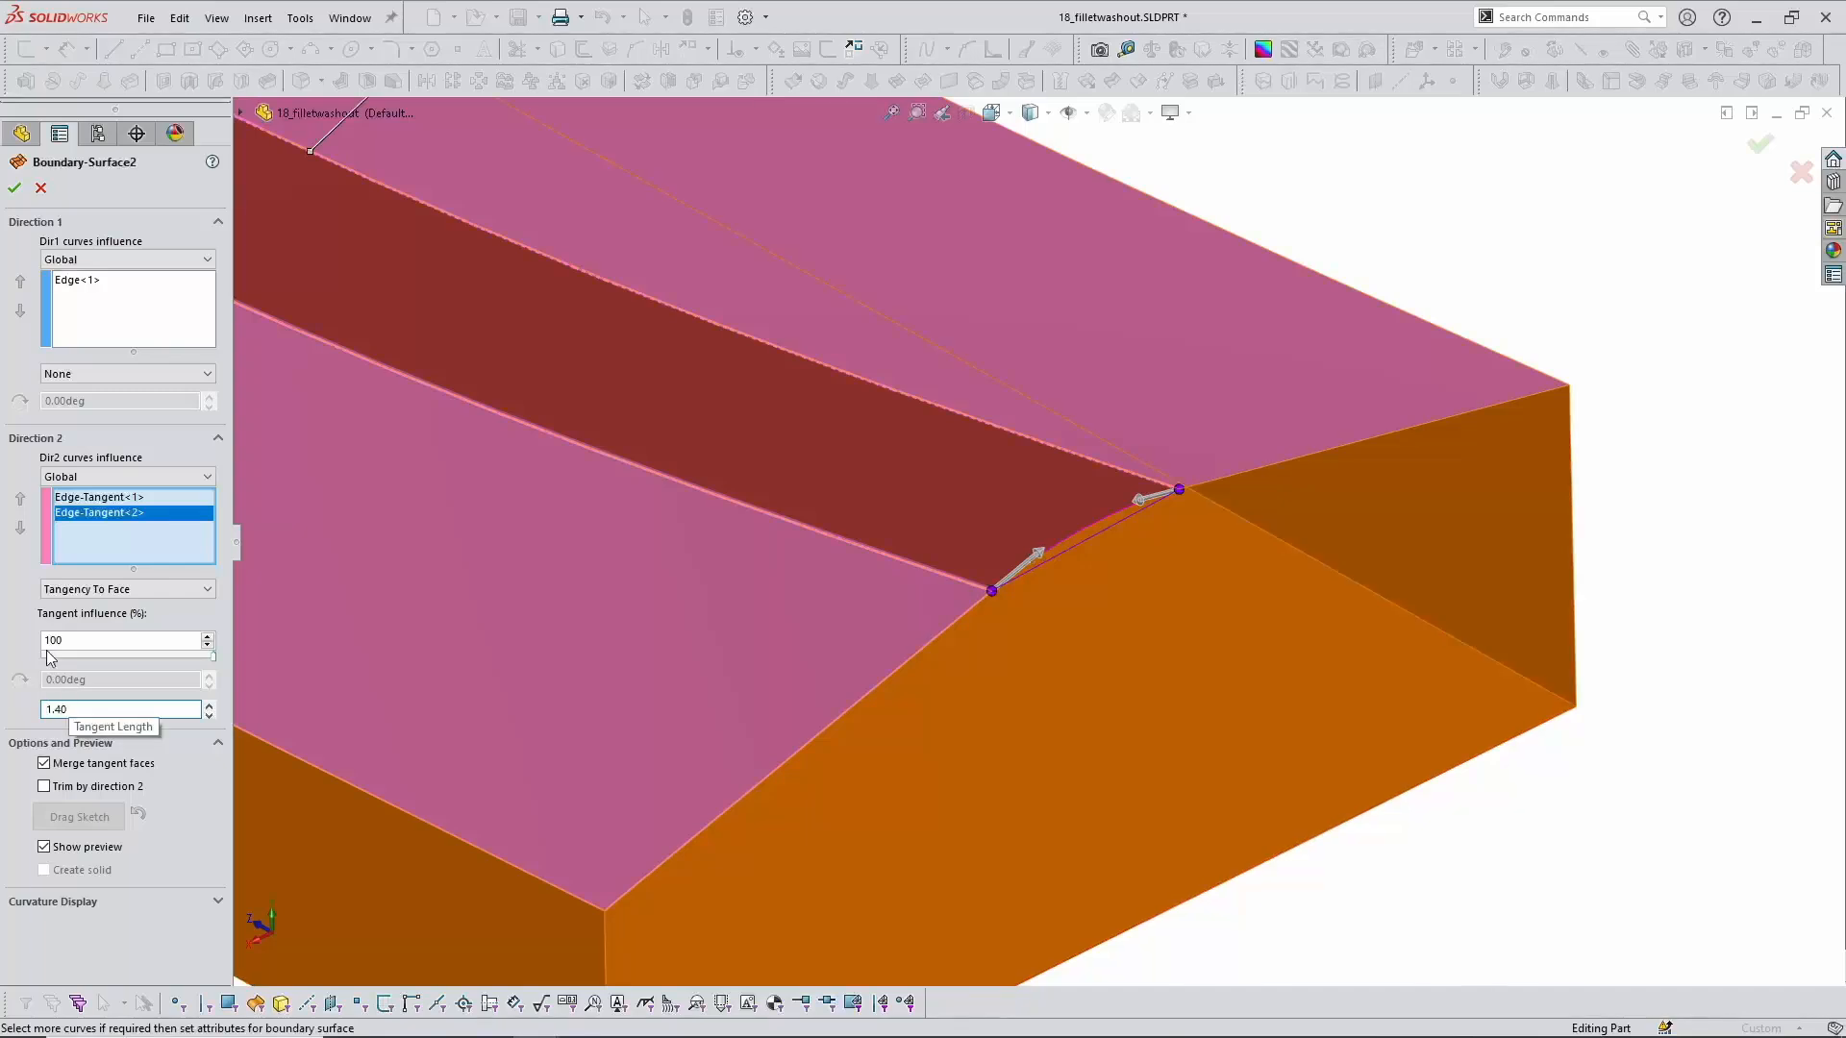
{"action": "left_click", "coordinate": [146, 496]}
{"action": "left_click_drag", "start_coordinate": [79, 711], "coordinate": [20, 707]}
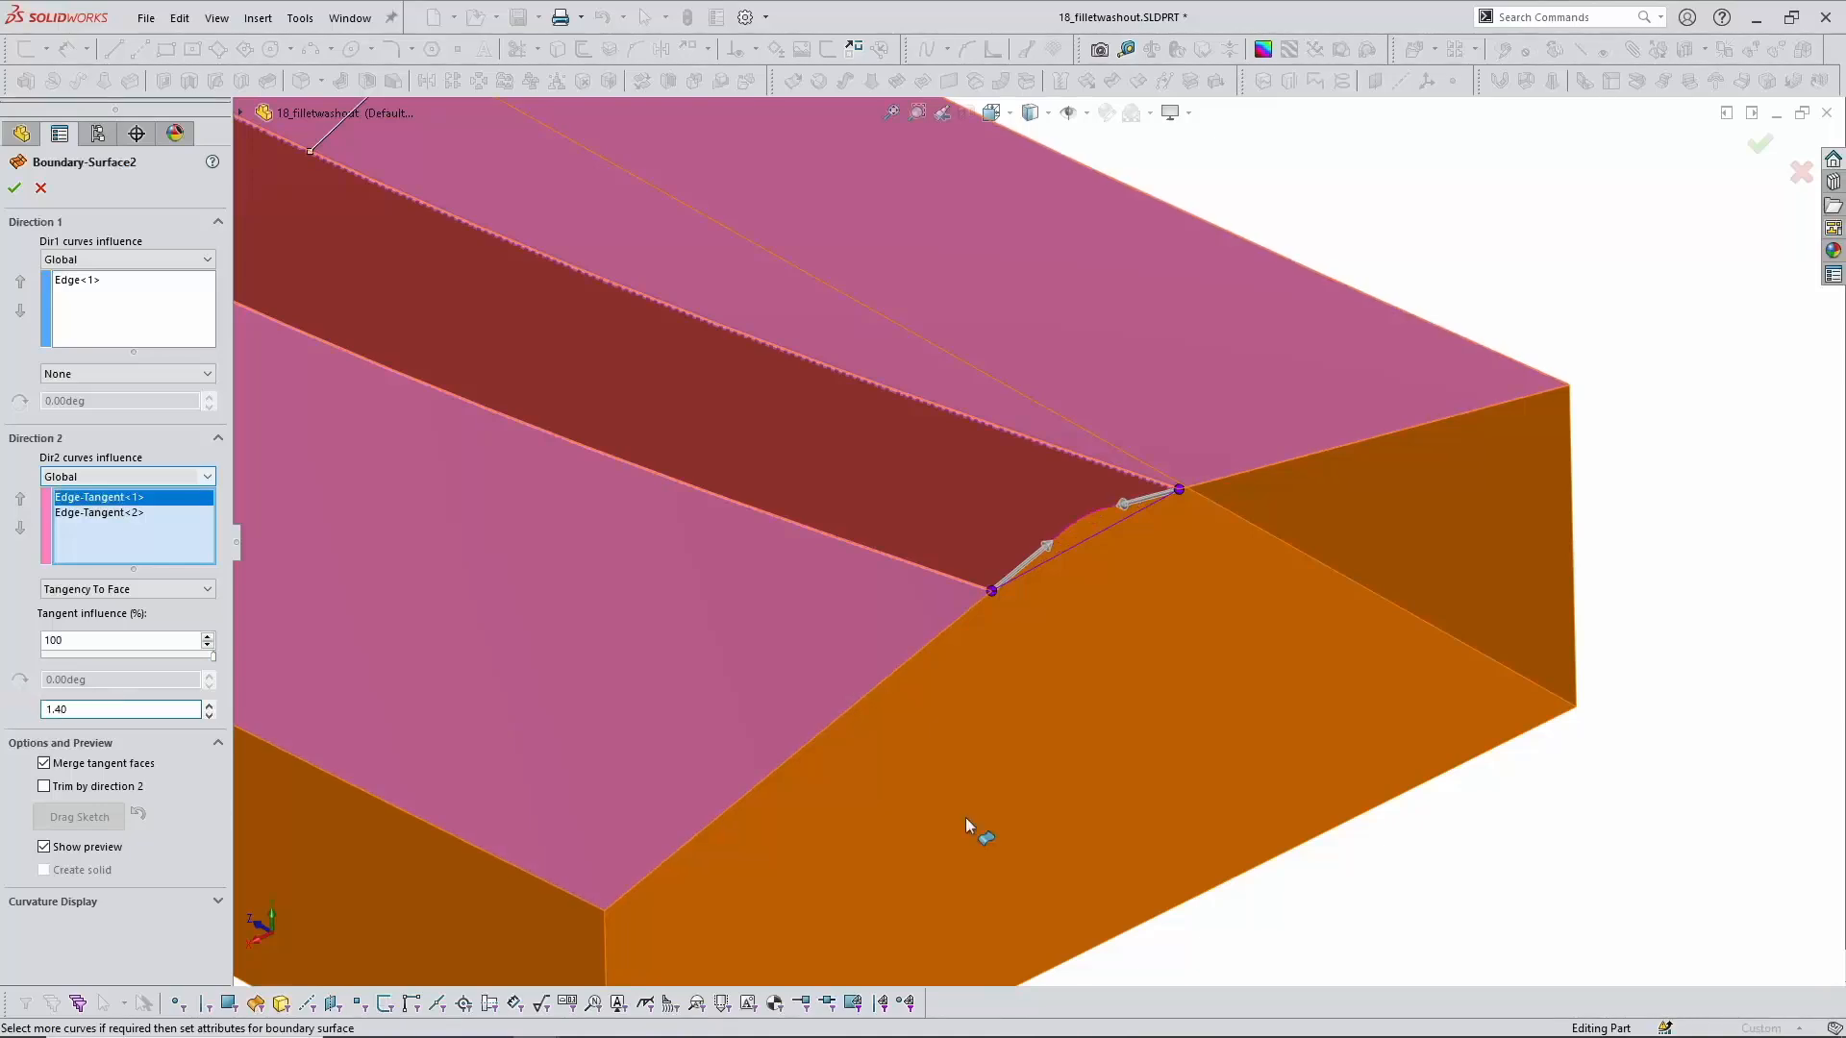
{"action": "scroll", "coordinate": [1057, 699], "scroll_direction": "down", "scroll_amount": 3}
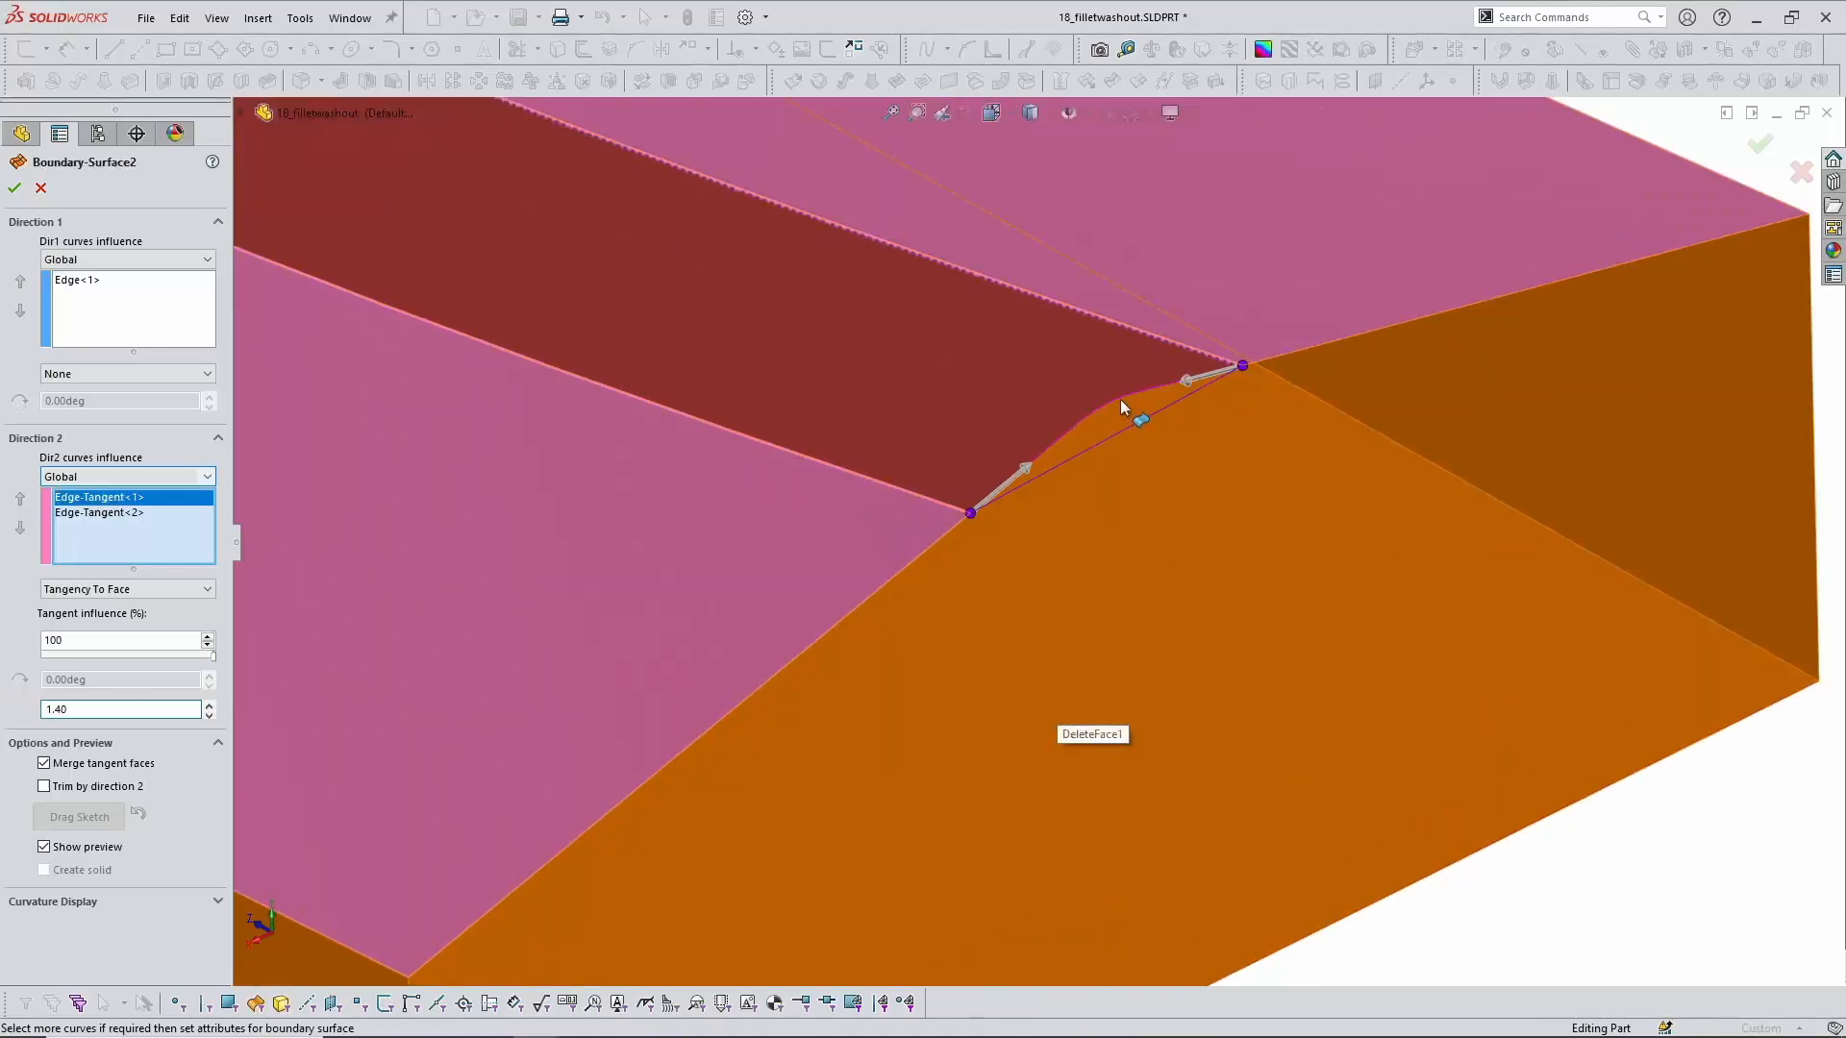
Step: Set the tangent length of the first Direction 2 edge back to 1
{"action": "left_click_drag", "start_coordinate": [94, 710], "coordinate": [4, 699]}
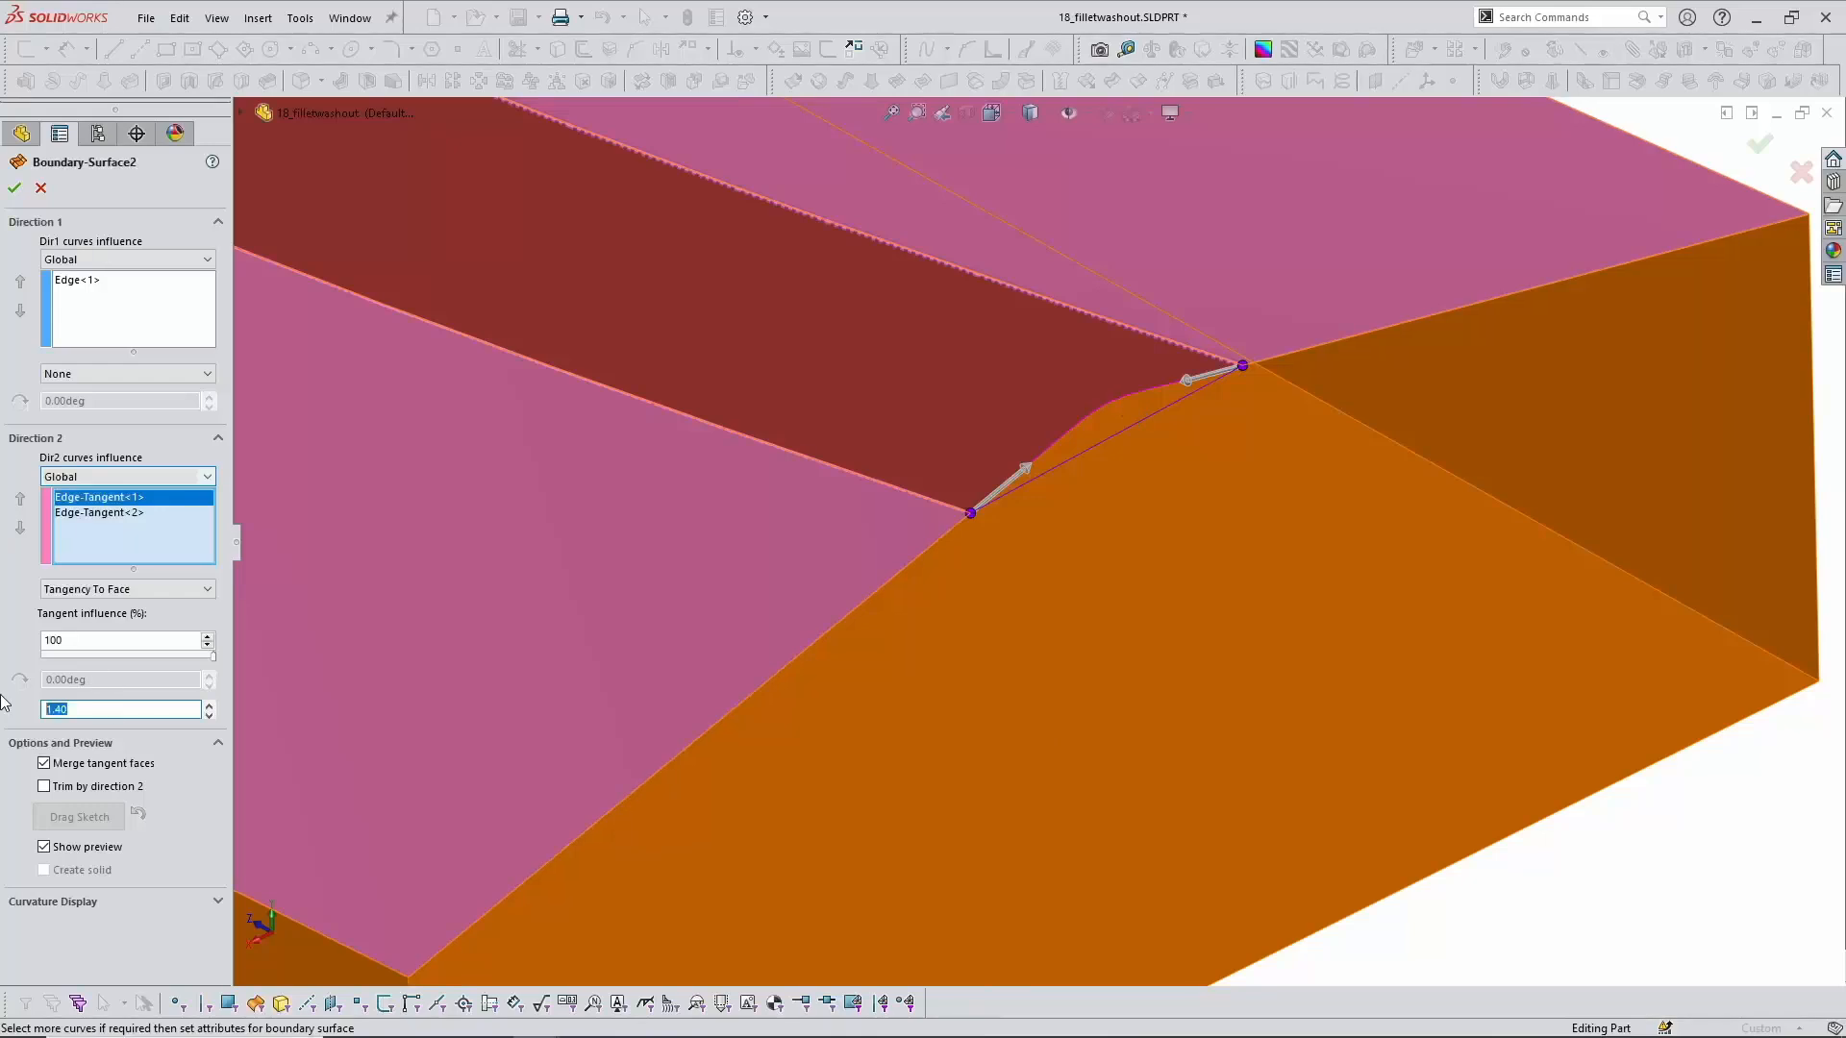
{"action": "type", "text": "1"}
{"action": "key", "text": "Return"}
Step: Try a tangent length of 0.5 on both Direction 2 edges, and close Boundary-Surface2
{"action": "left_click", "coordinate": [97, 515]}
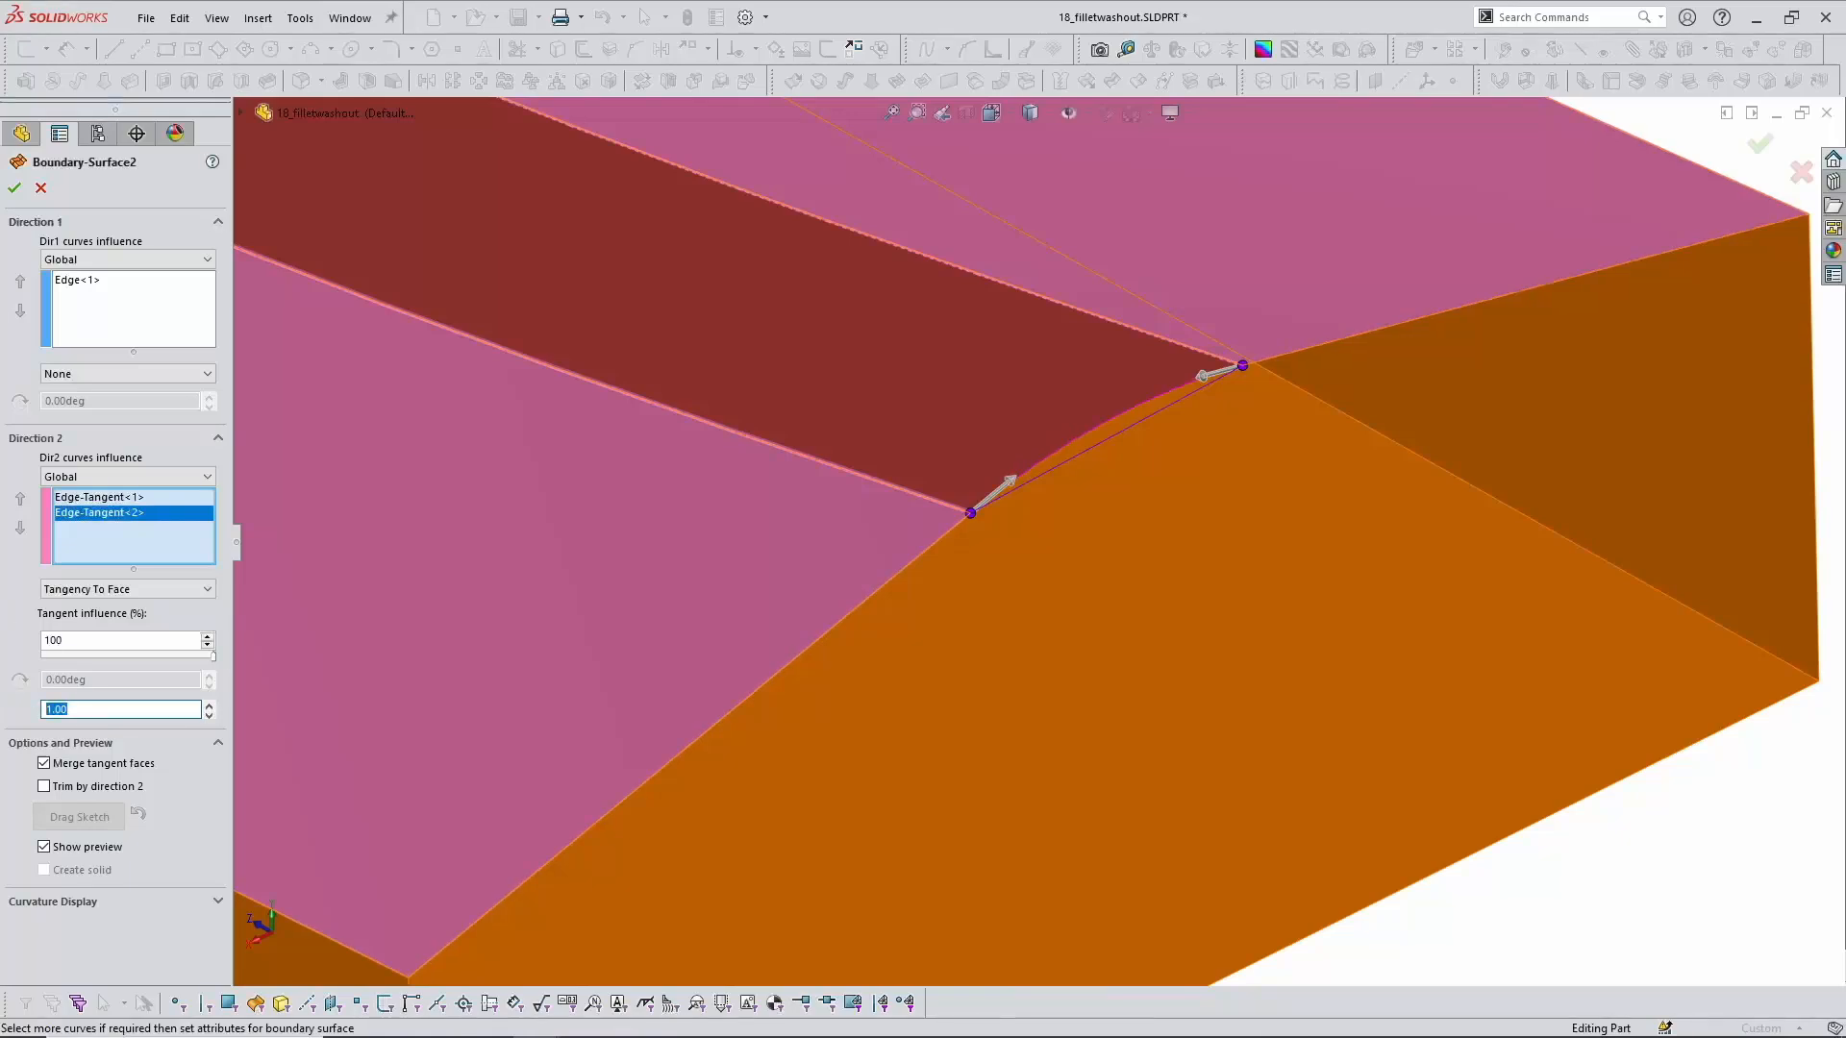
{"action": "type", "text": "0.5"}
{"action": "key", "text": "Return"}
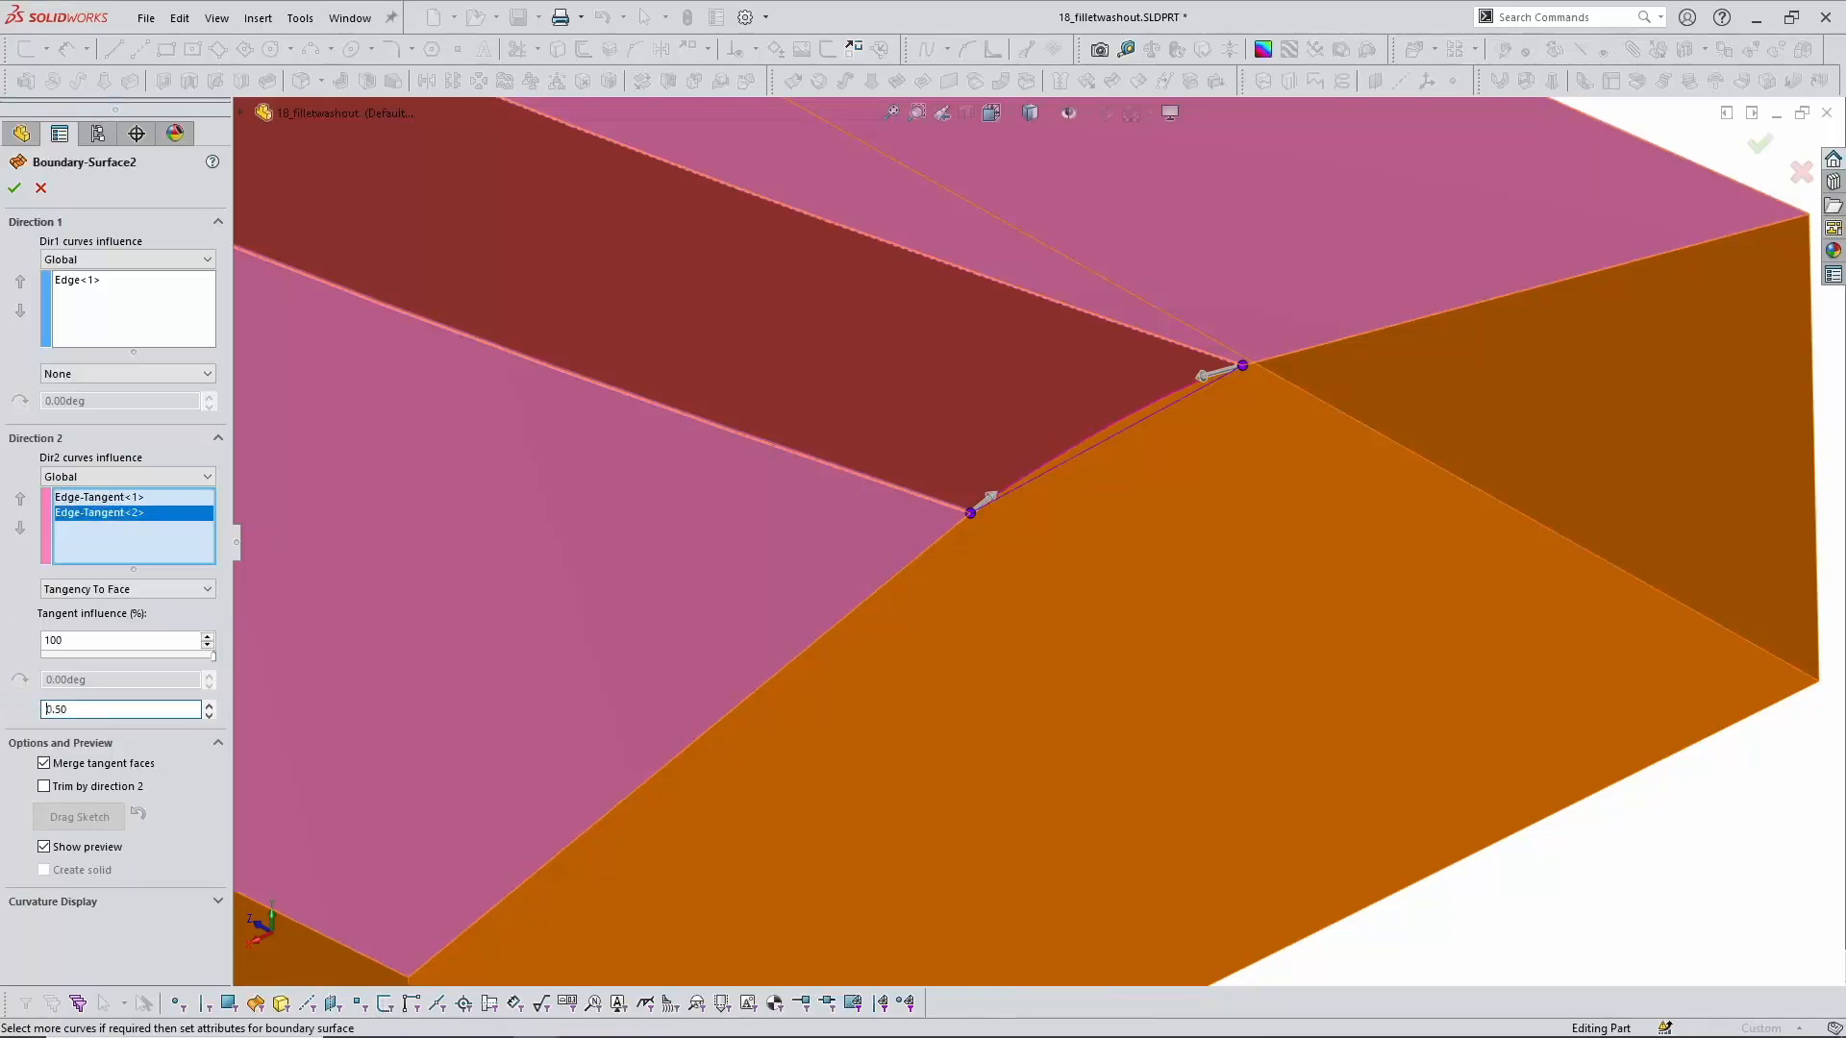
{"action": "left_click", "coordinate": [106, 497]}
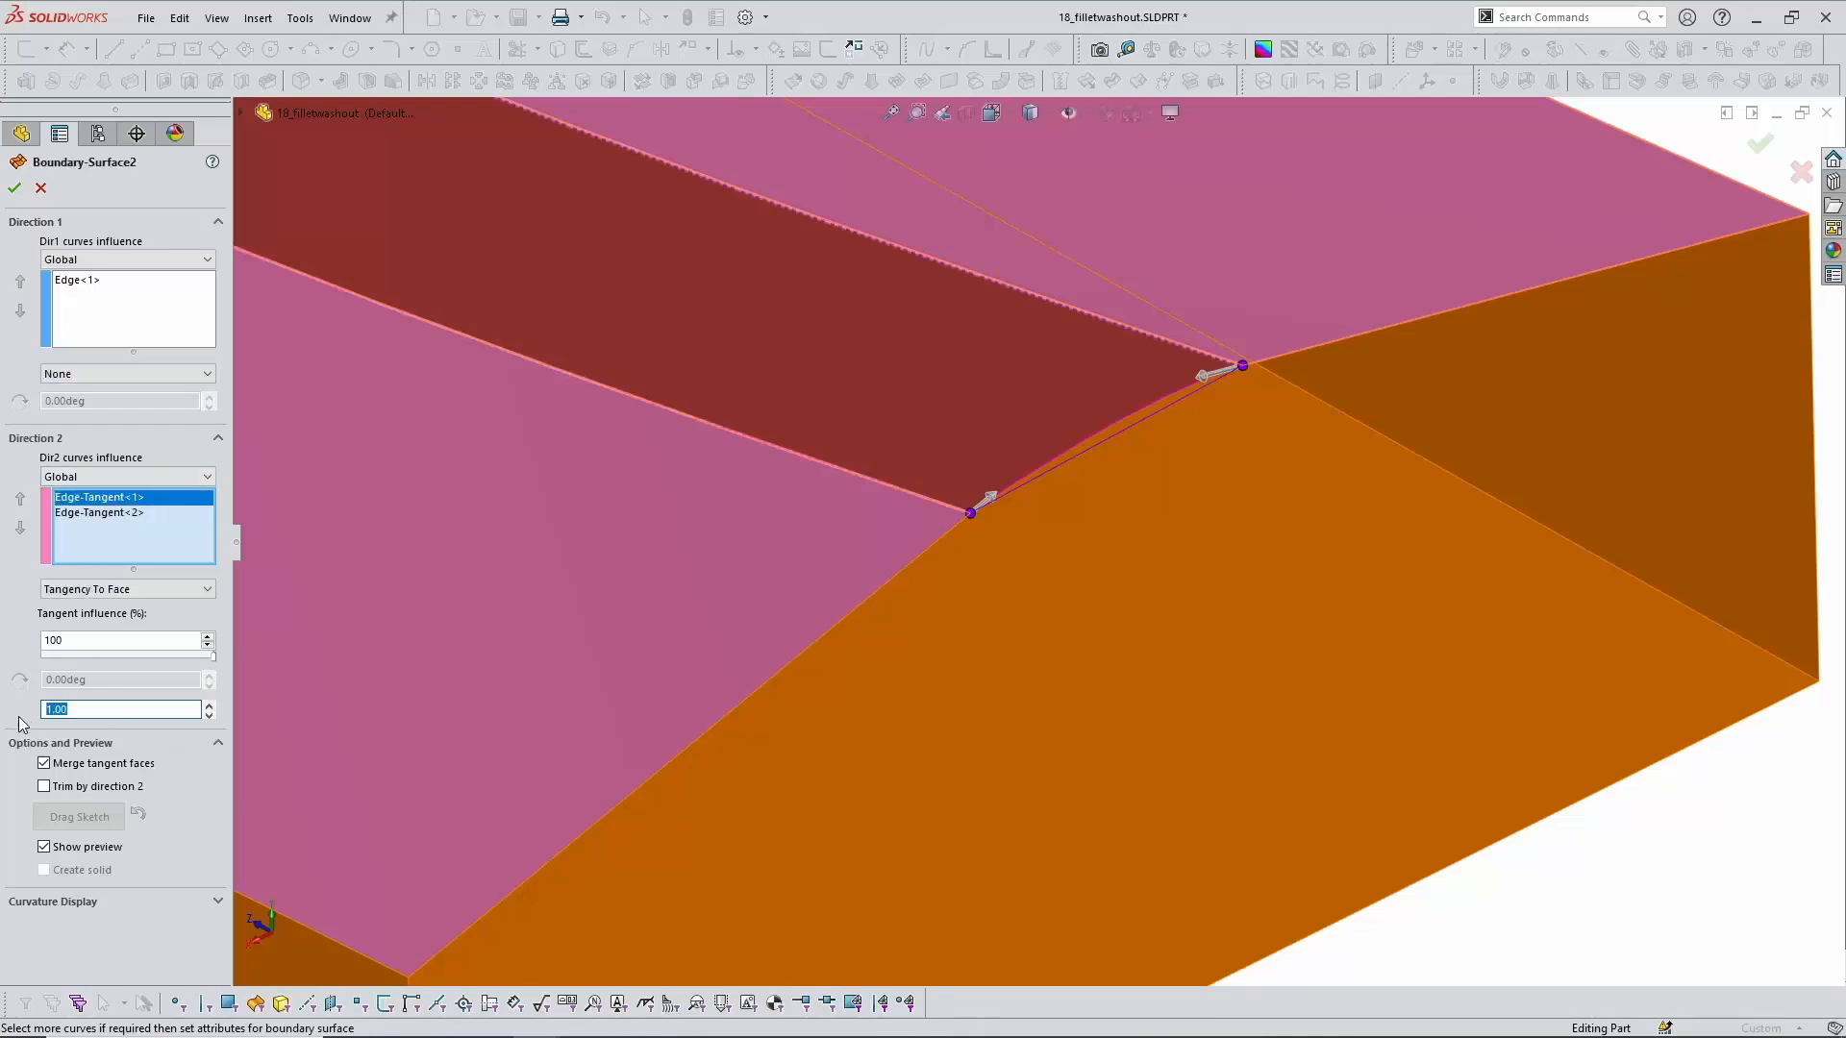
{"action": "type", "text": "0.5"}
{"action": "key", "text": "Return"}
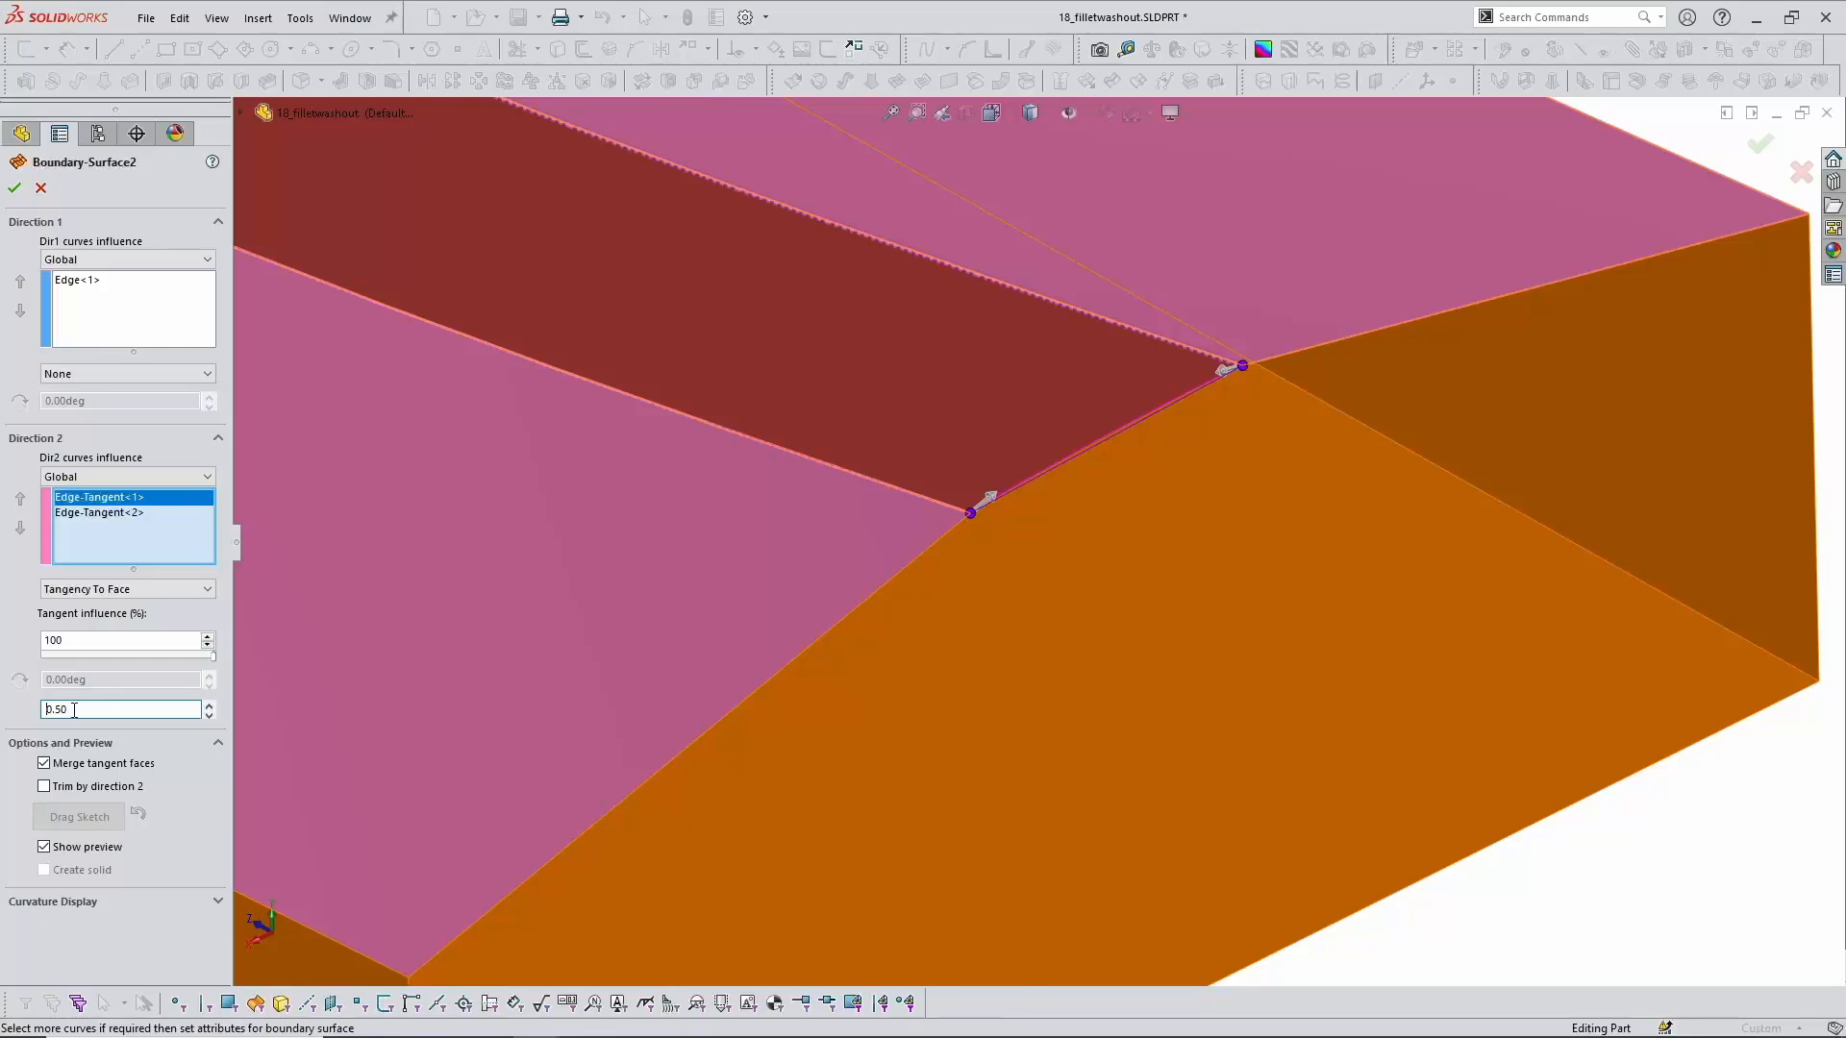
{"action": "left_click", "coordinate": [15, 188]}
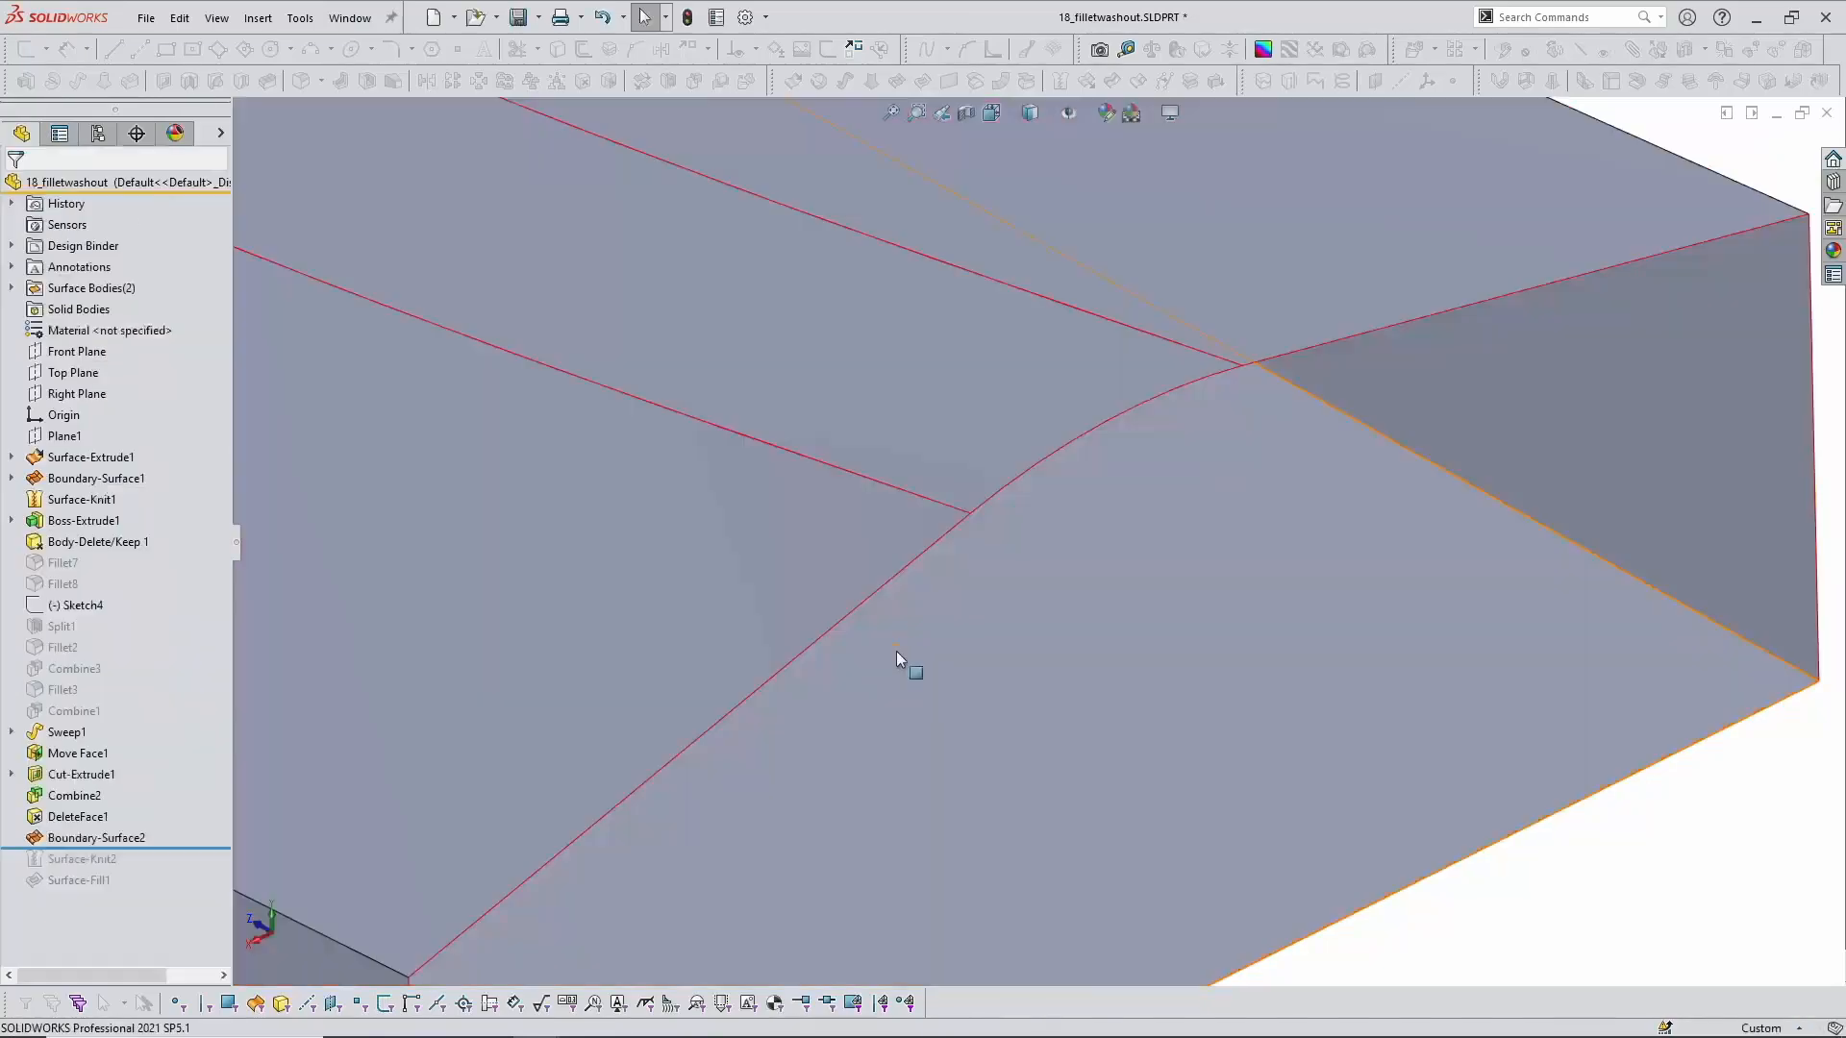
Step: Roll the history forward past Surface-Knit2 and Surface-Fill1 to close the open end of the block
{"action": "scroll", "coordinate": [897, 661], "scroll_direction": "up", "scroll_amount": 10}
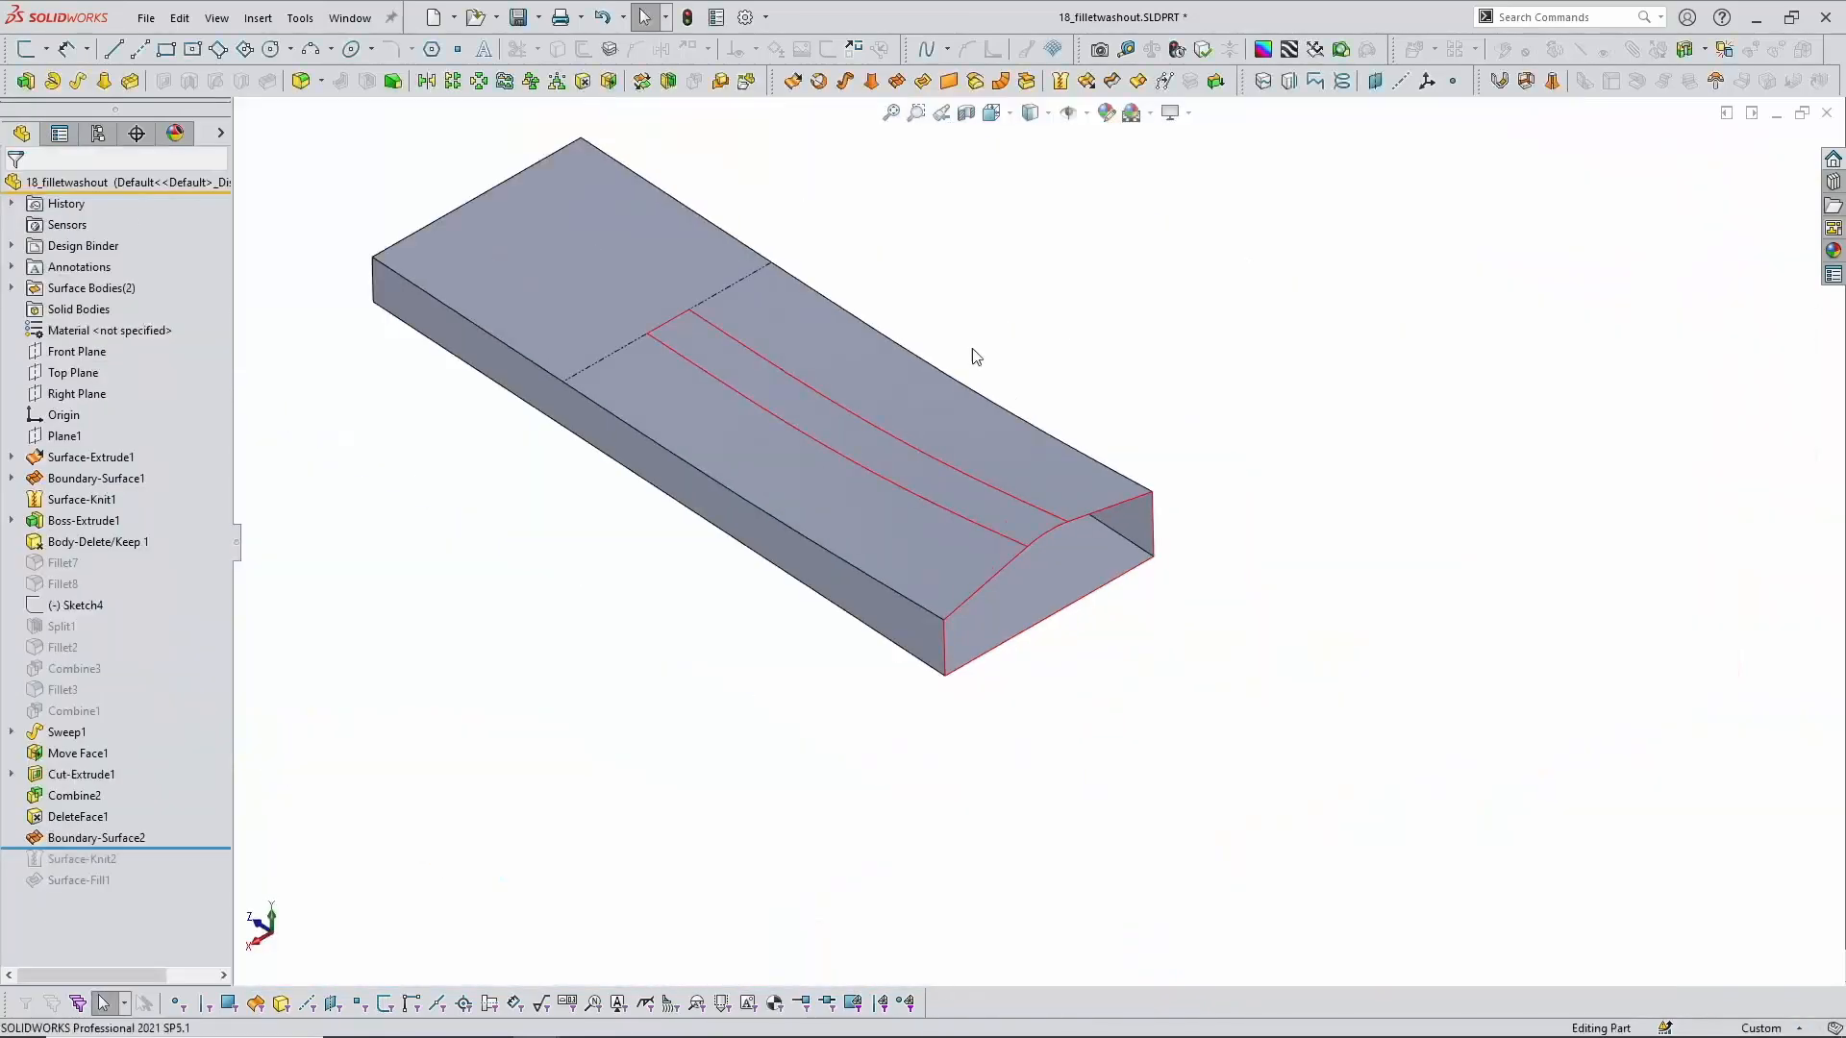
{"action": "left_click_drag", "start_coordinate": [144, 850], "coordinate": [144, 883]}
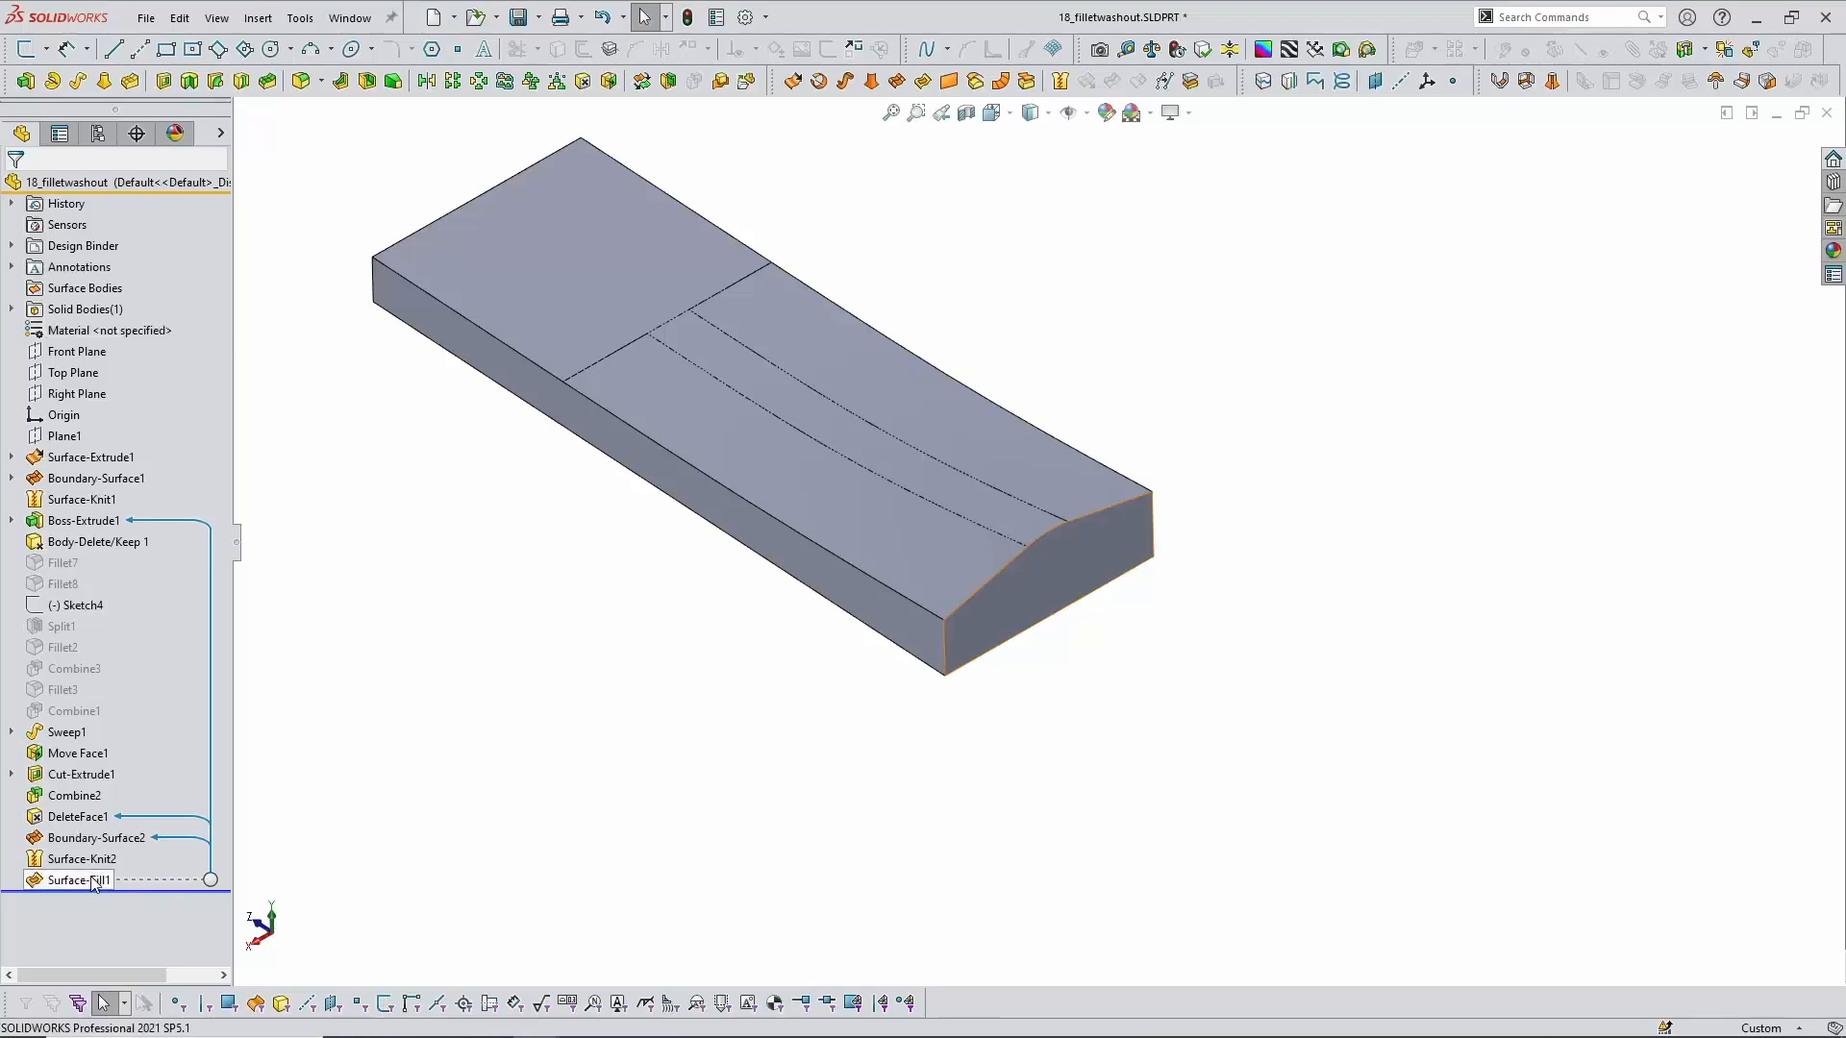
Step: Open the definition of the Surface-Fill1 feature to review its patch boundary and edge settings, and close it
{"action": "left_click", "coordinate": [97, 879]}
{"action": "left_click", "coordinate": [110, 855]}
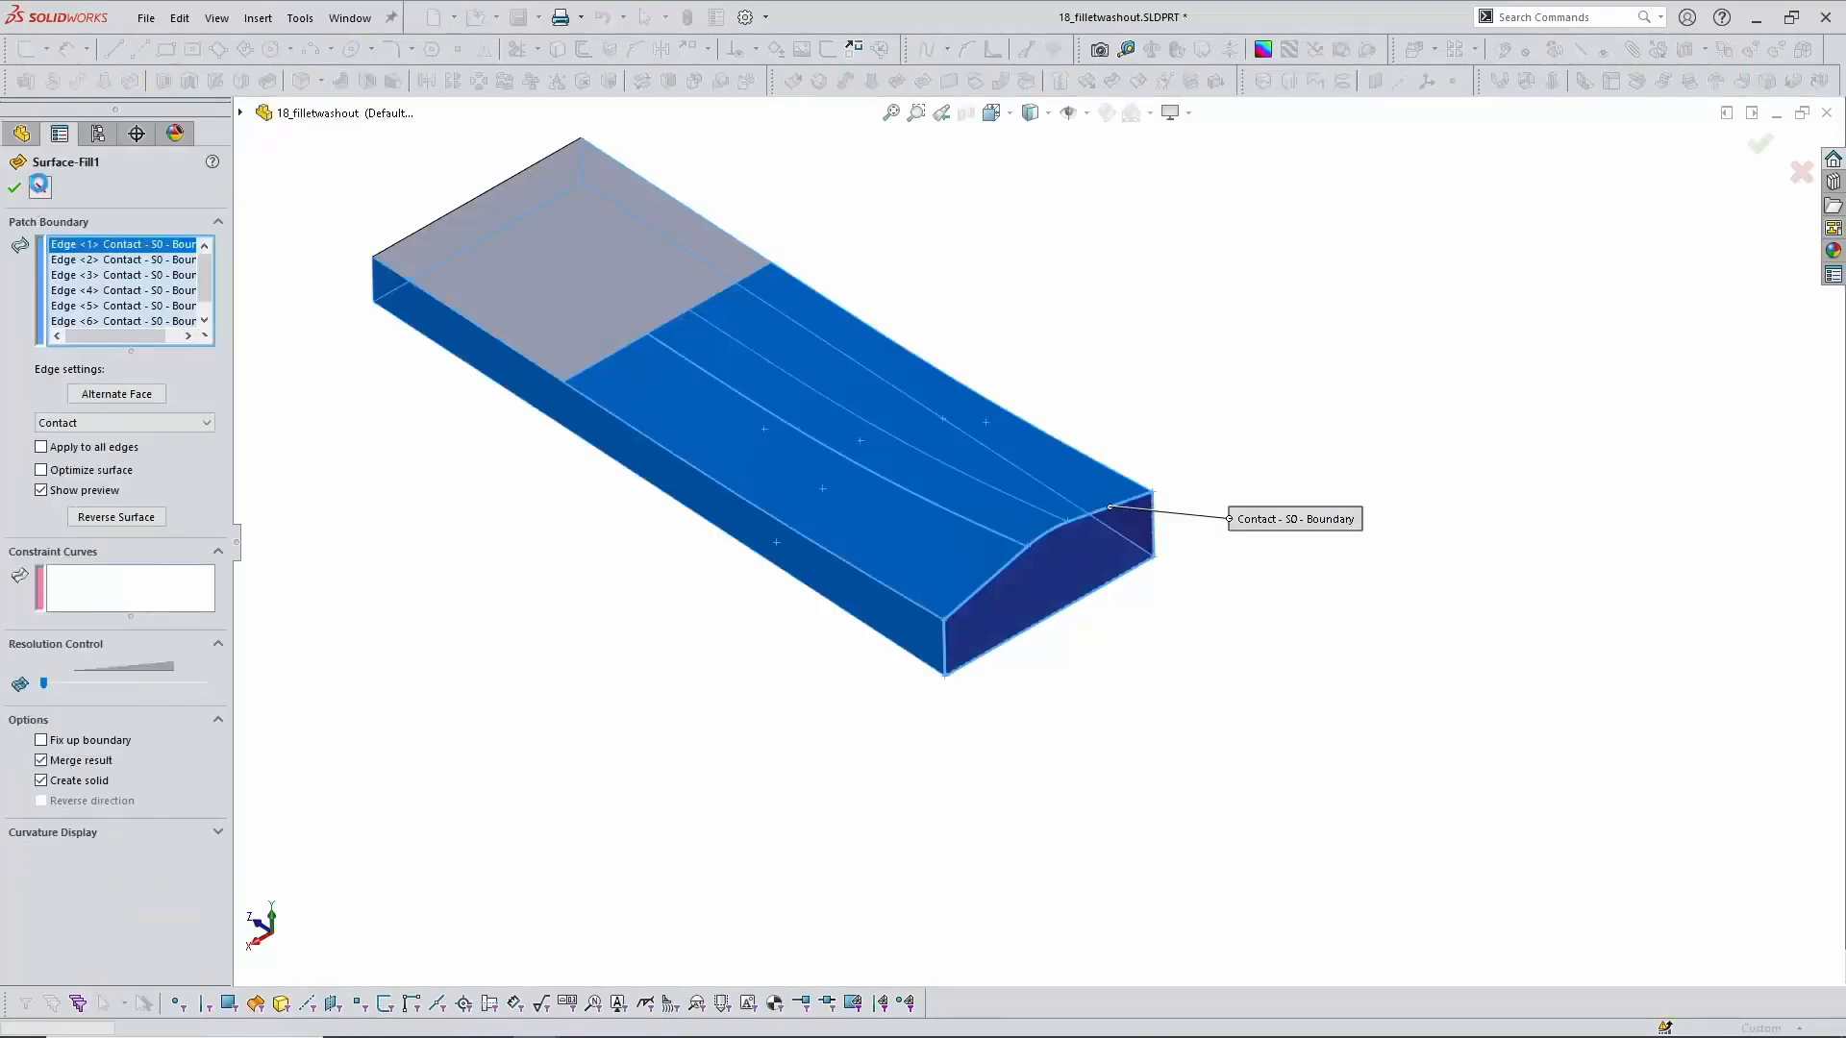
{"action": "left_click", "coordinate": [38, 187]}
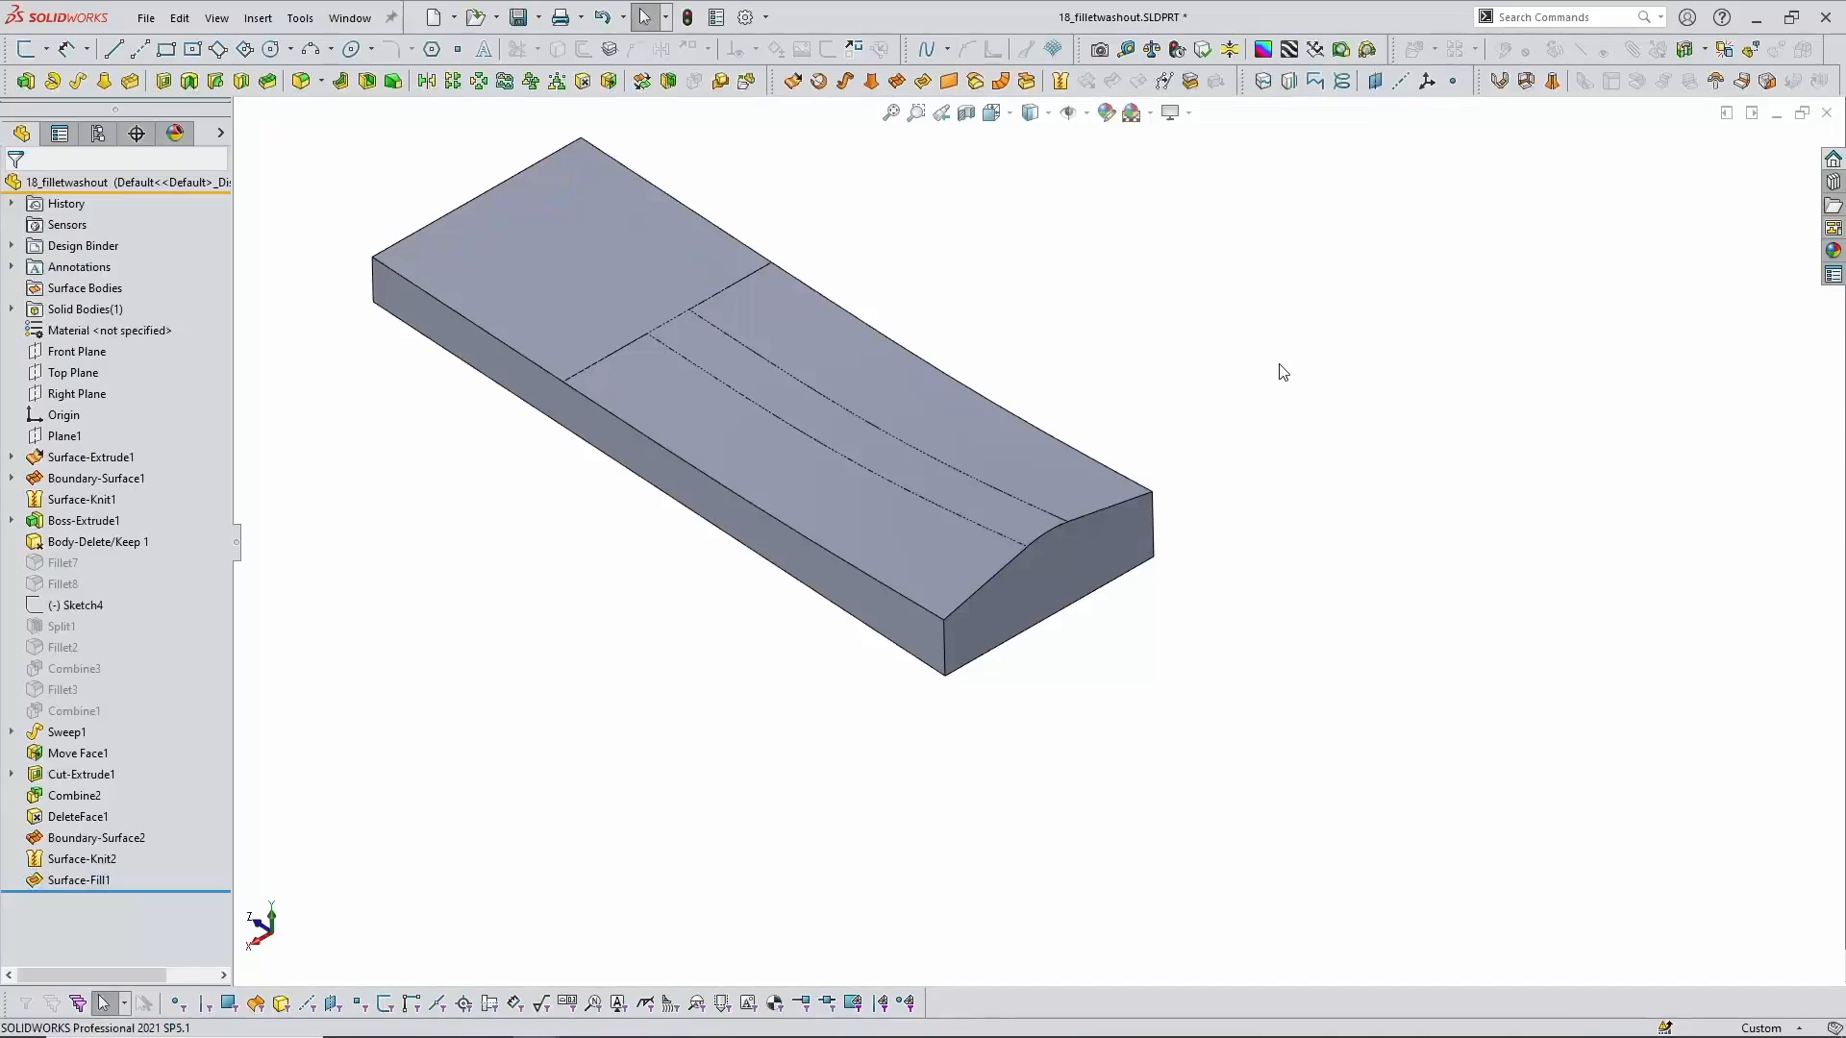
{"action": "scroll", "coordinate": [1293, 399], "scroll_direction": "up", "scroll_amount": 2}
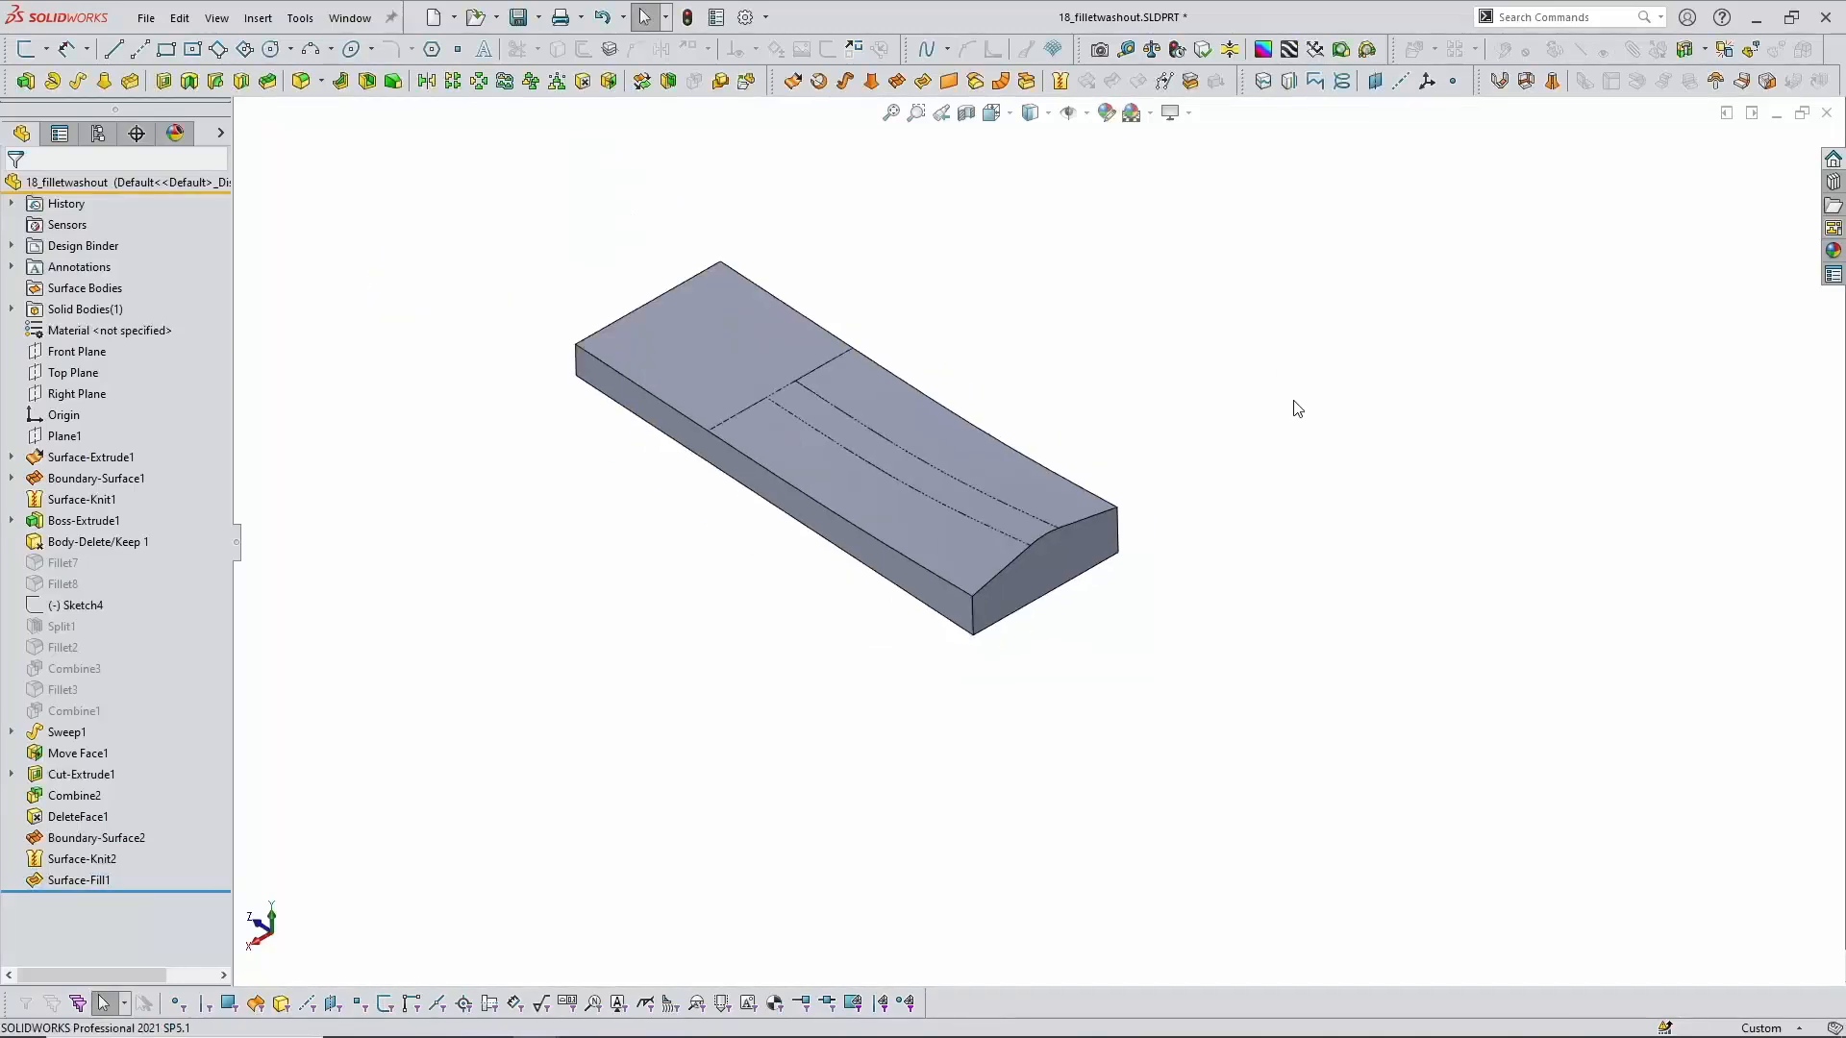
{"action": "scroll", "coordinate": [1134, 428], "scroll_direction": "down", "scroll_amount": 2}
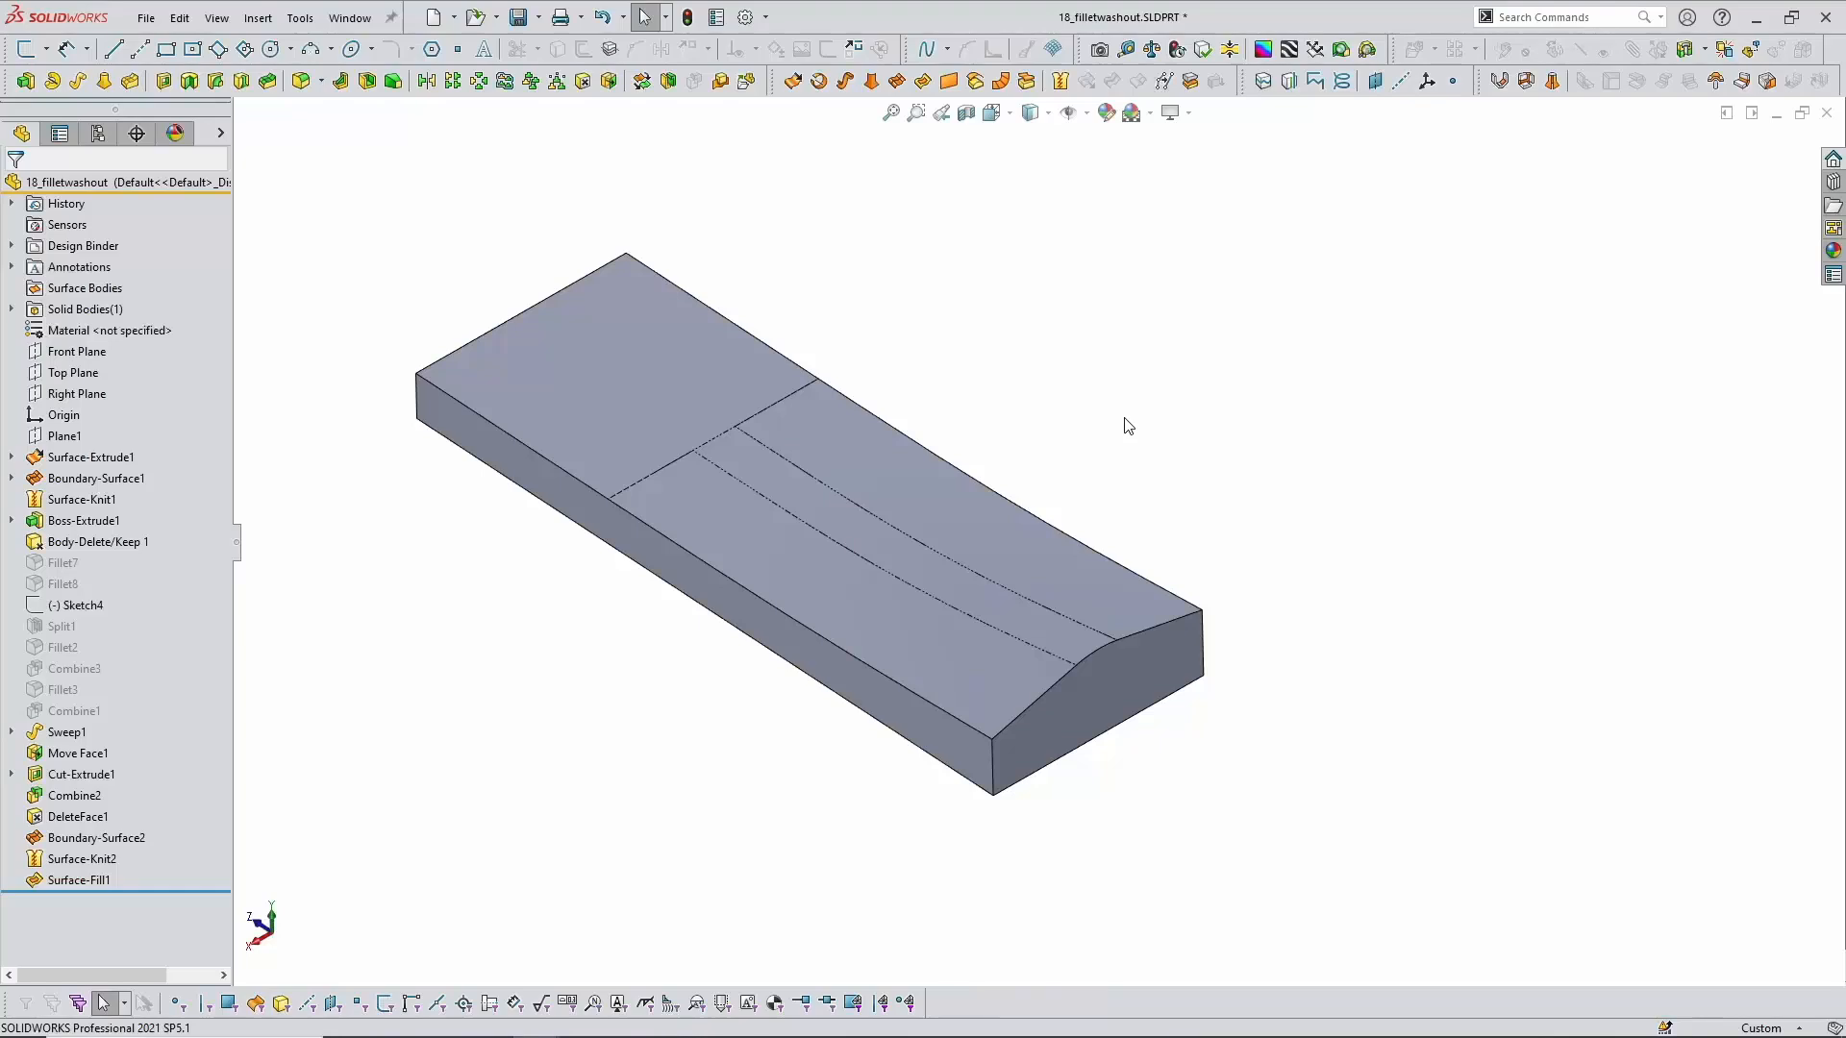
{"action": "key", "text": "alt+Tab"}
{"action": "key", "text": "Right"}
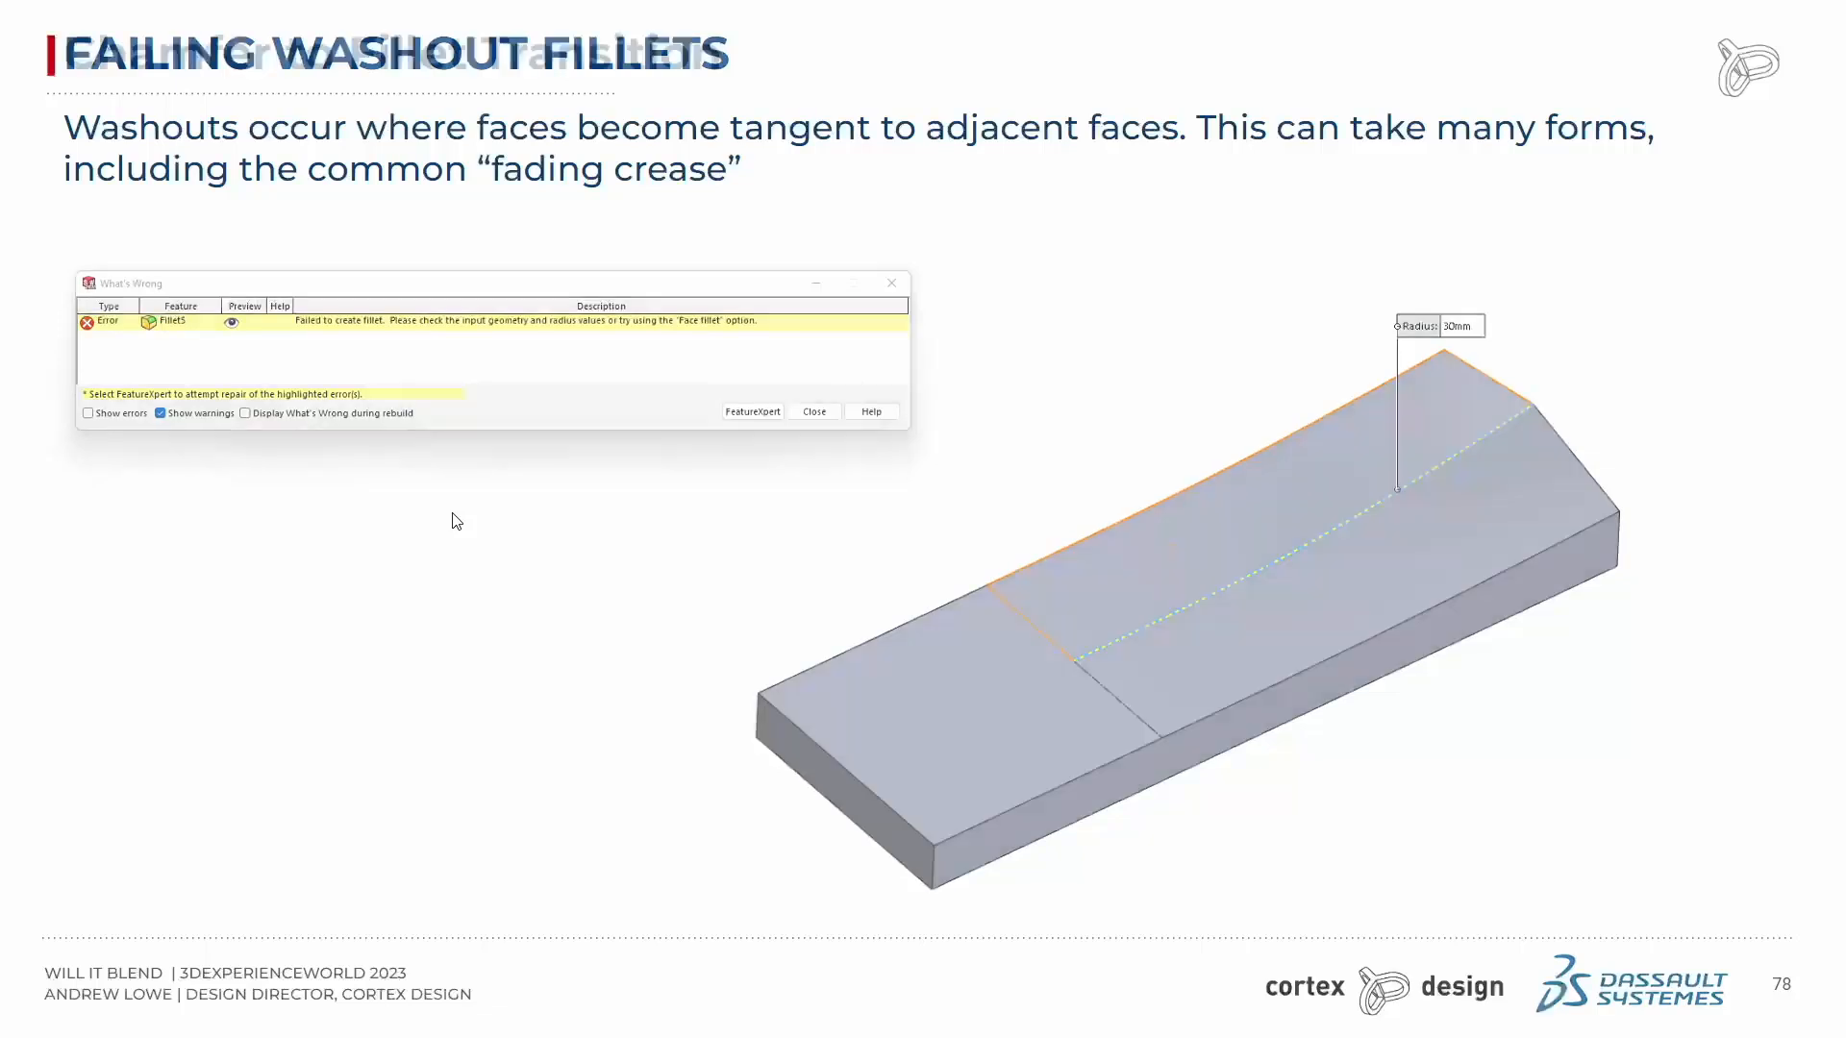
{"action": "key", "text": "Right"}
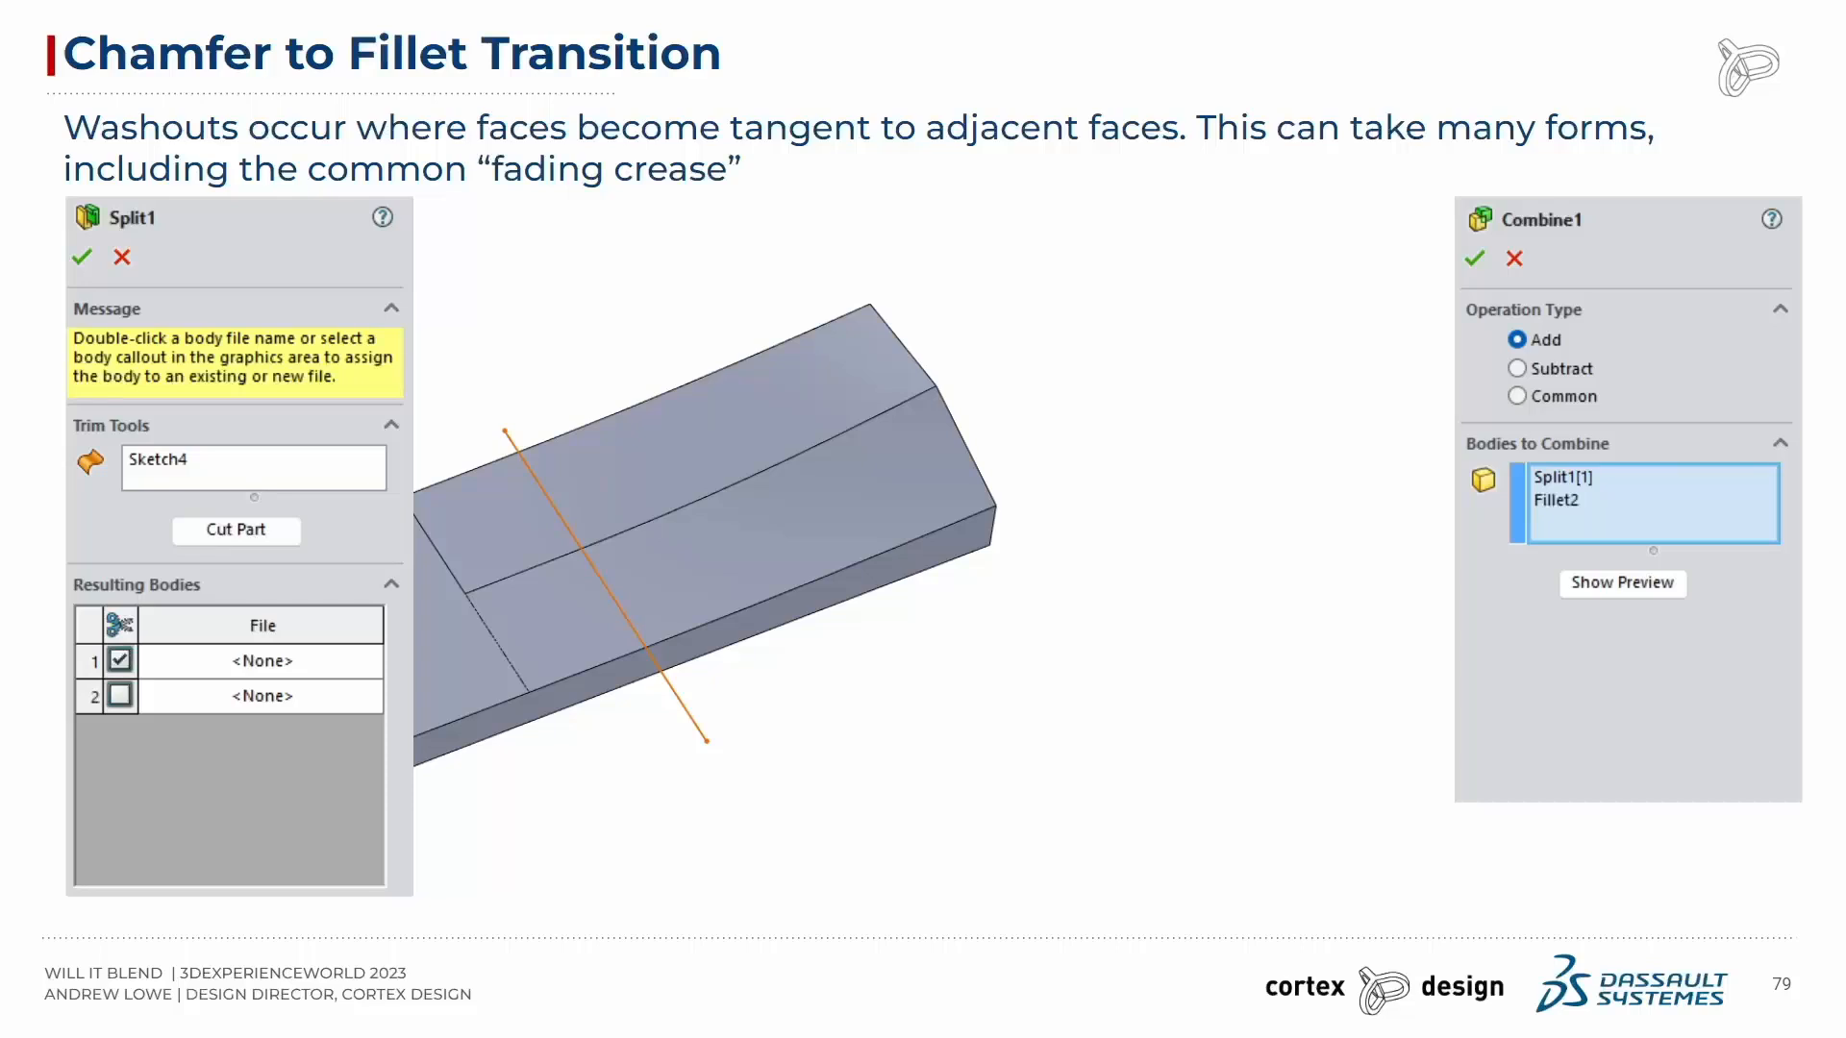
{"action": "key", "text": "Right"}
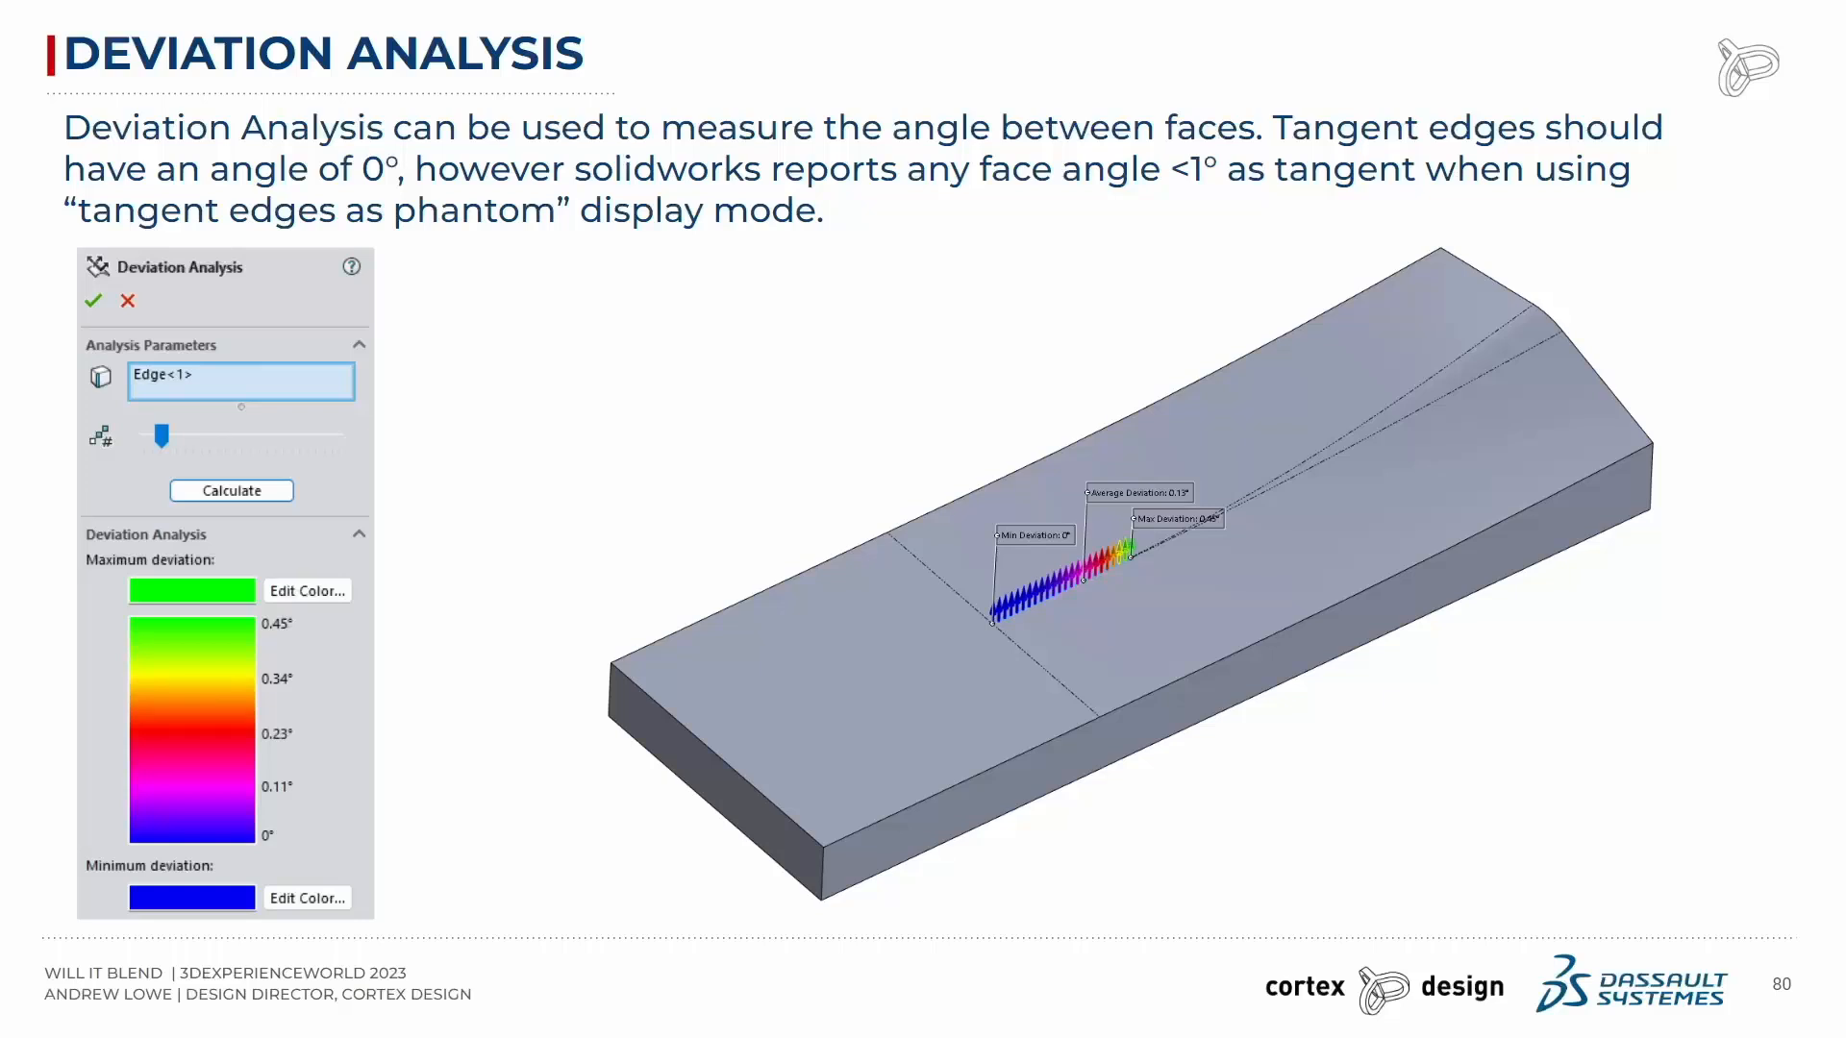
{"action": "key", "text": "Right"}
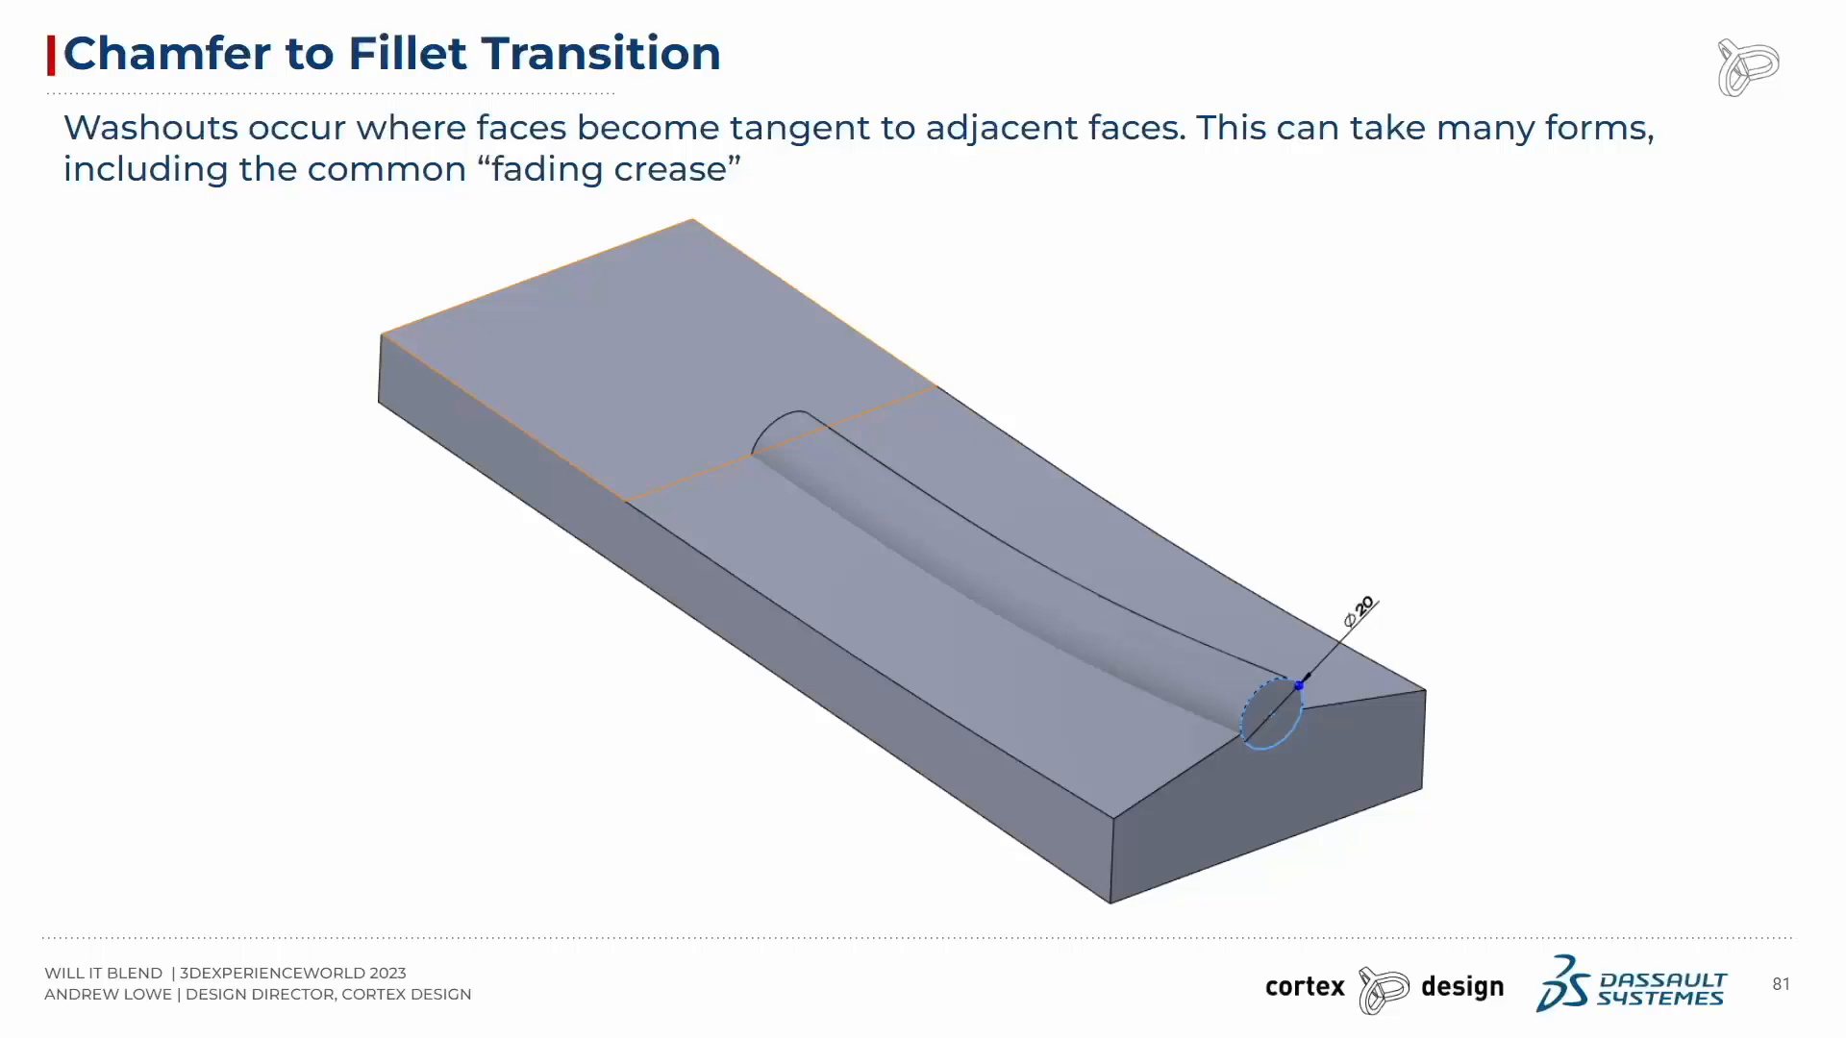
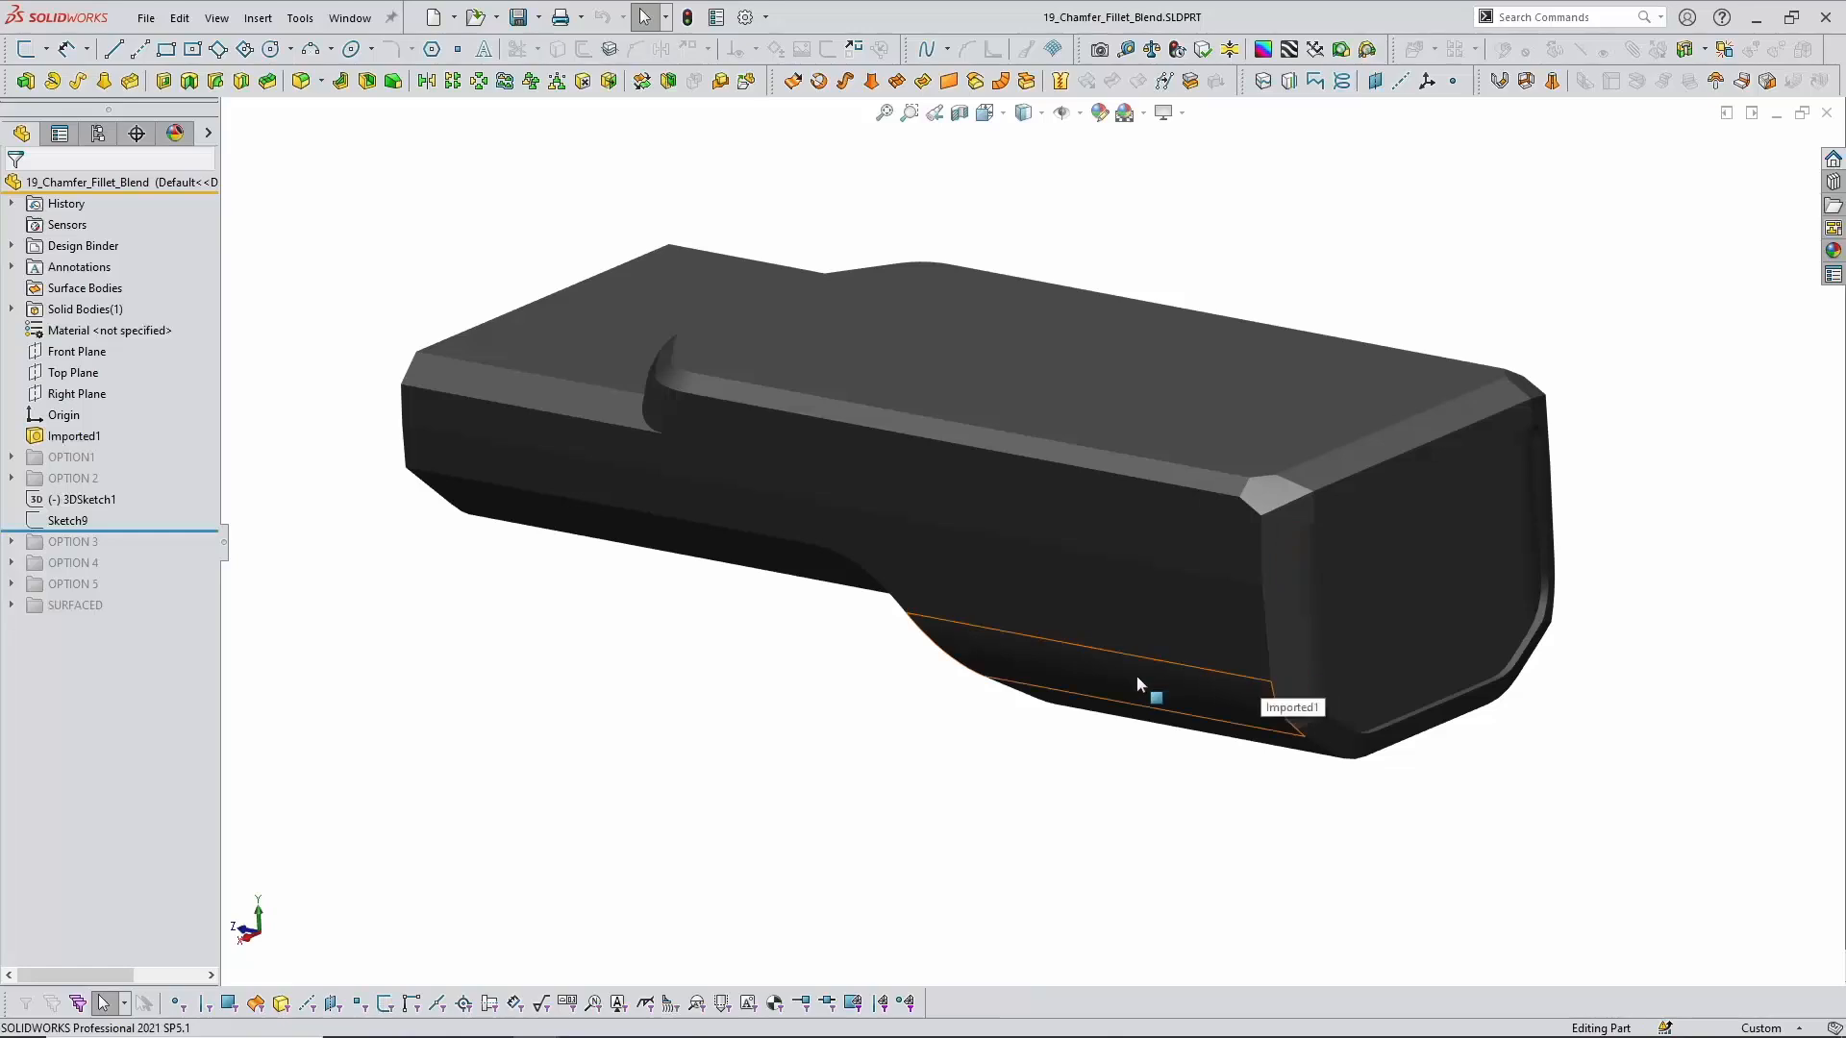
Step: Roll the part history back to just after the OPTION1 folder
{"action": "middle_click_drag", "start_coordinate": [1136, 675], "coordinate": [1322, 733]}
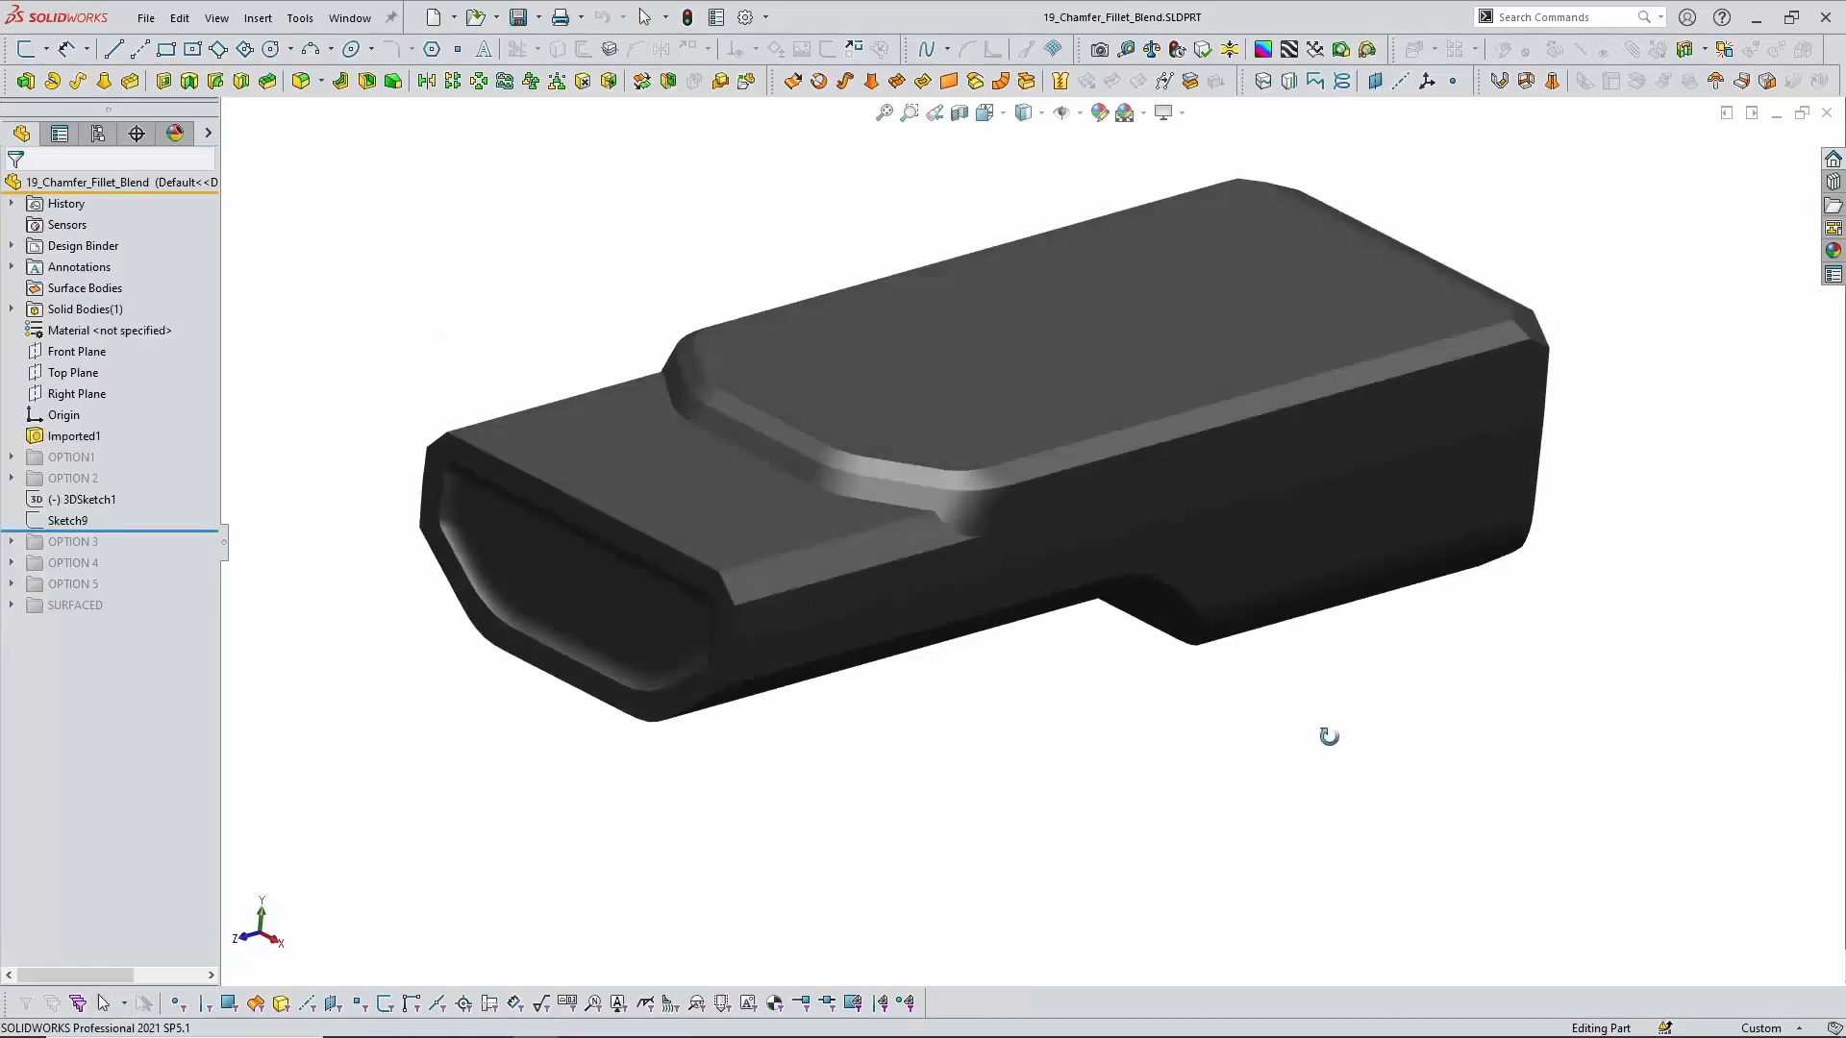
{"action": "scroll", "coordinate": [938, 550], "scroll_direction": "down", "scroll_amount": 5}
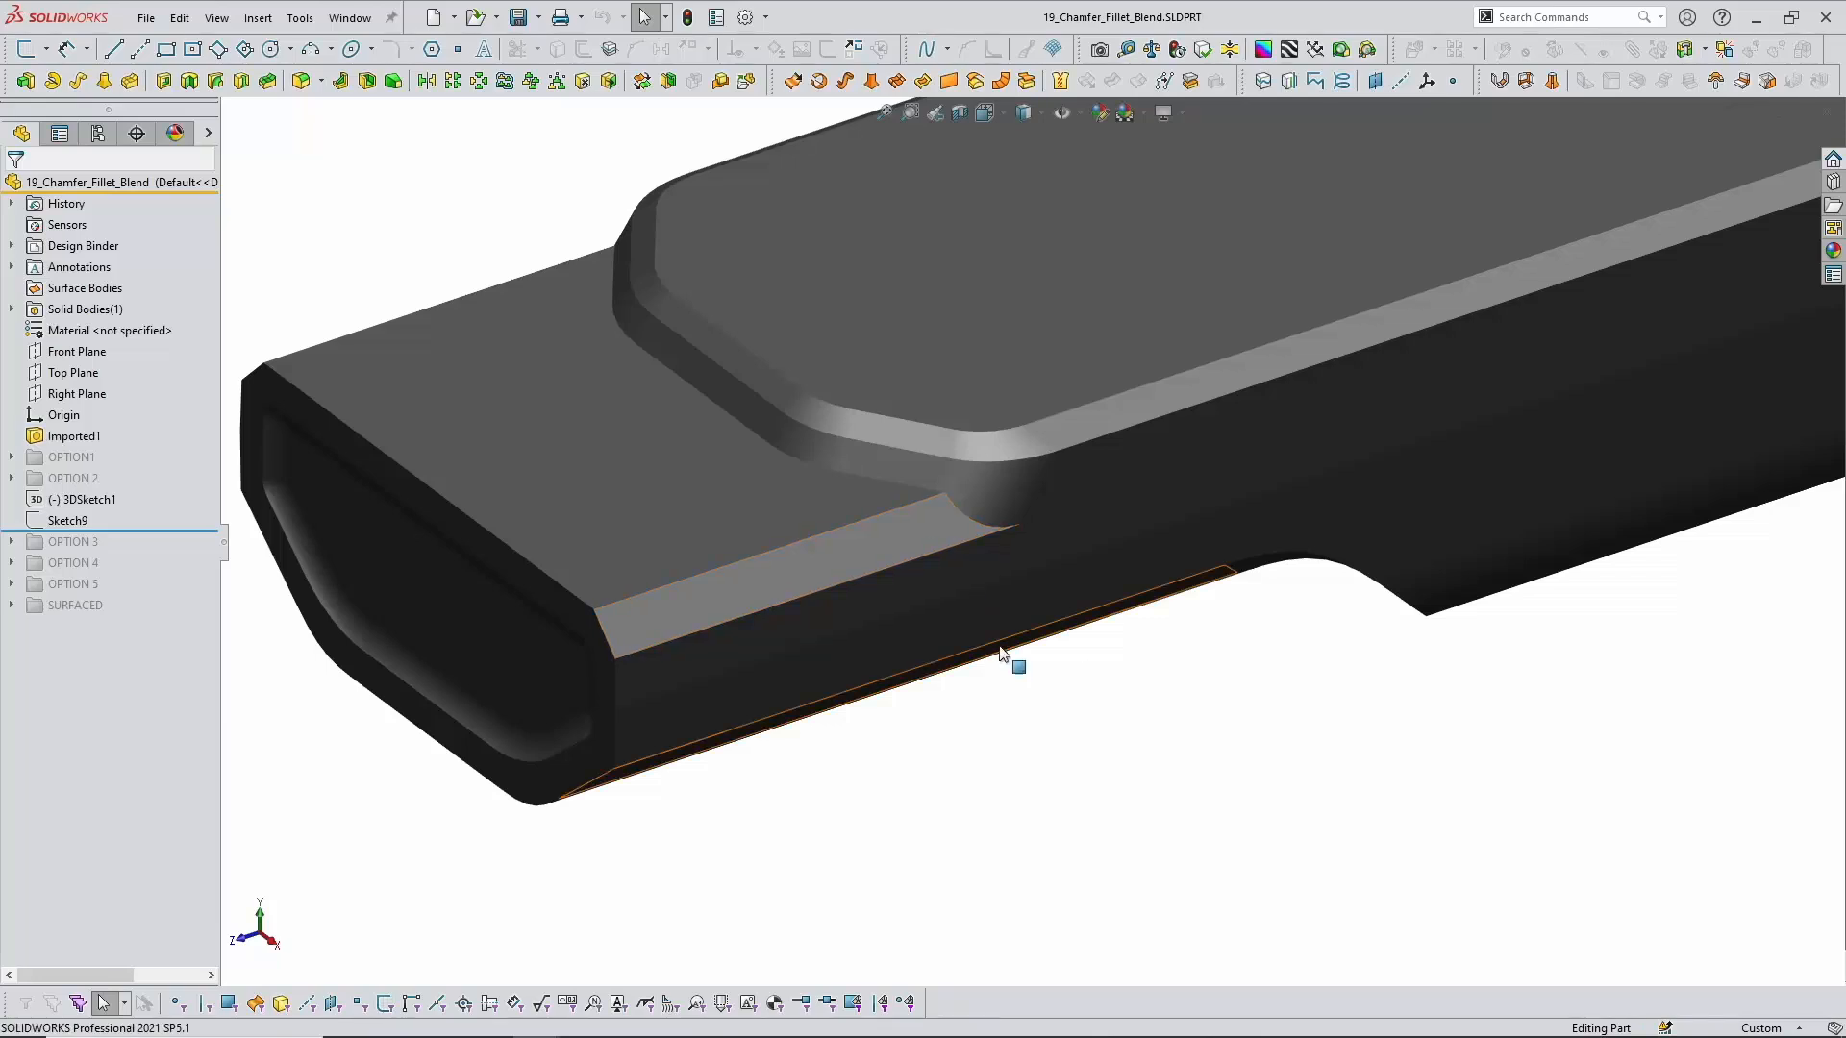
{"action": "scroll", "coordinate": [1001, 651], "scroll_direction": "up", "scroll_amount": 1}
{"action": "scroll", "coordinate": [1006, 274], "scroll_direction": "down", "scroll_amount": 1}
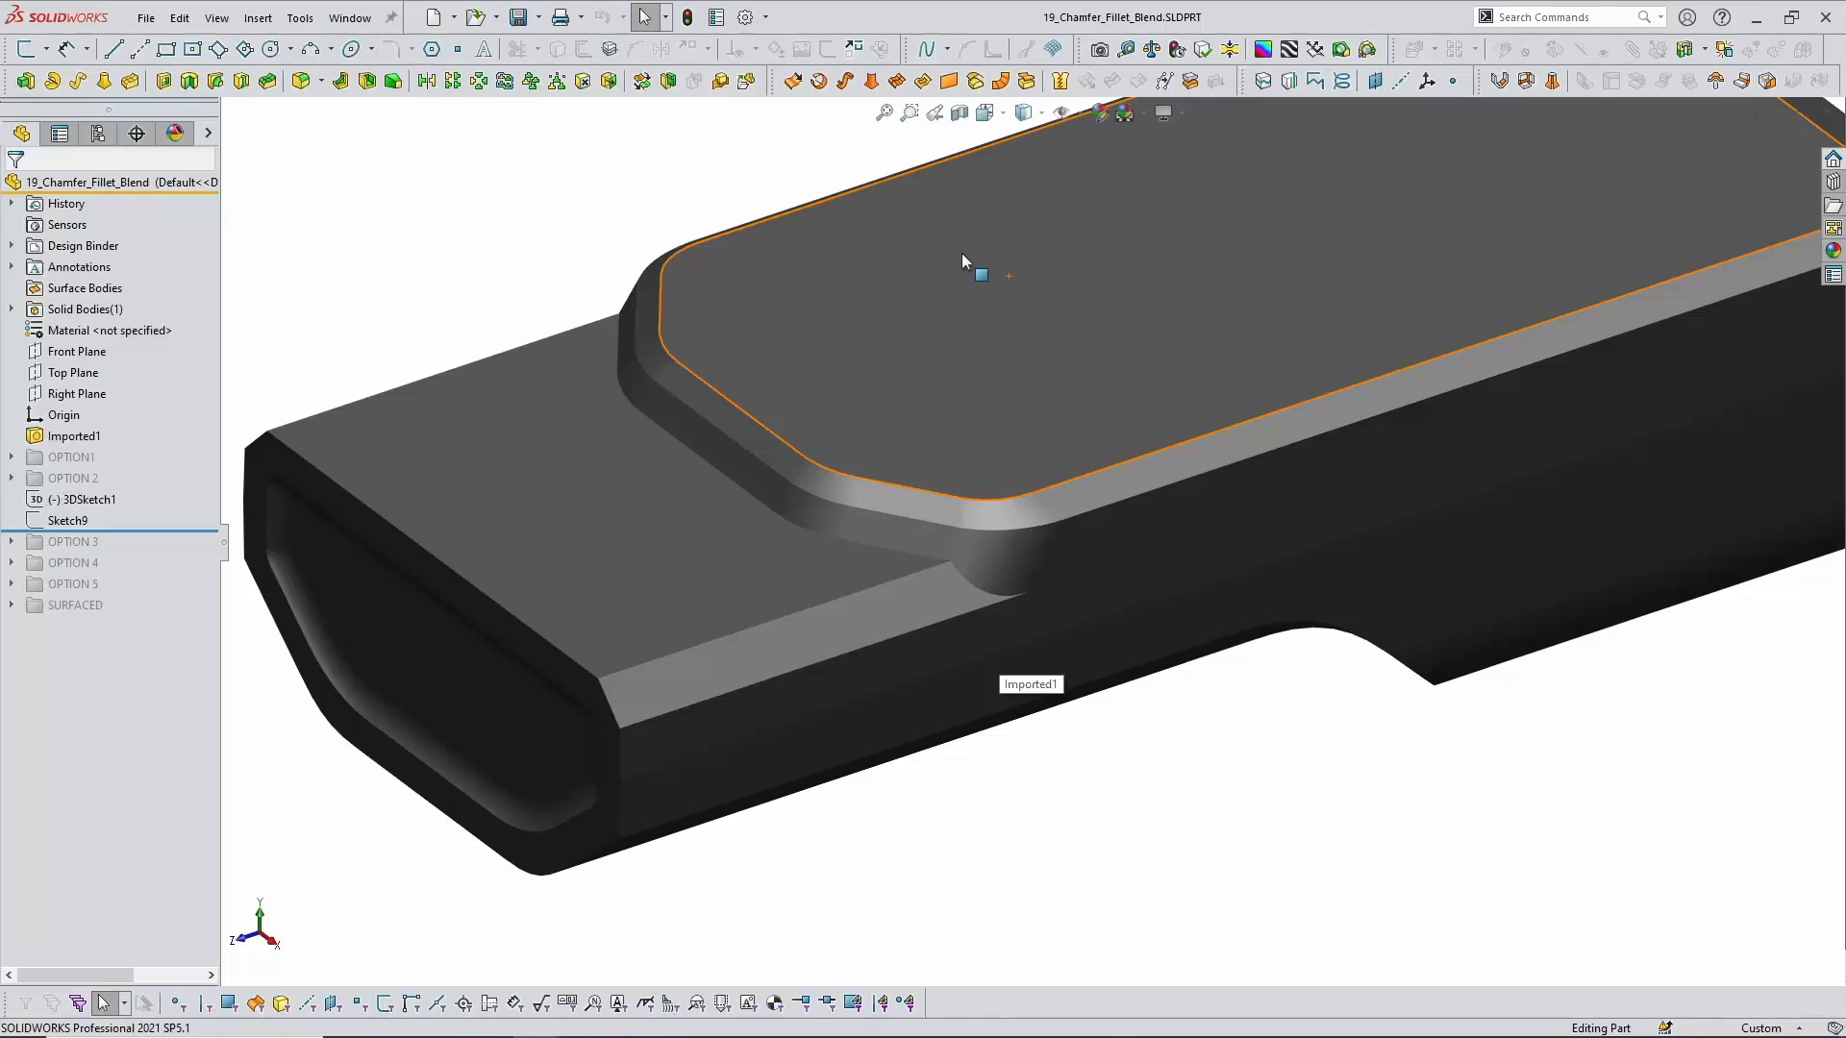
{"action": "left_click_drag", "start_coordinate": [133, 532], "coordinate": [149, 467]}
{"action": "scroll", "coordinate": [429, 320], "scroll_direction": "up", "scroll_amount": 1}
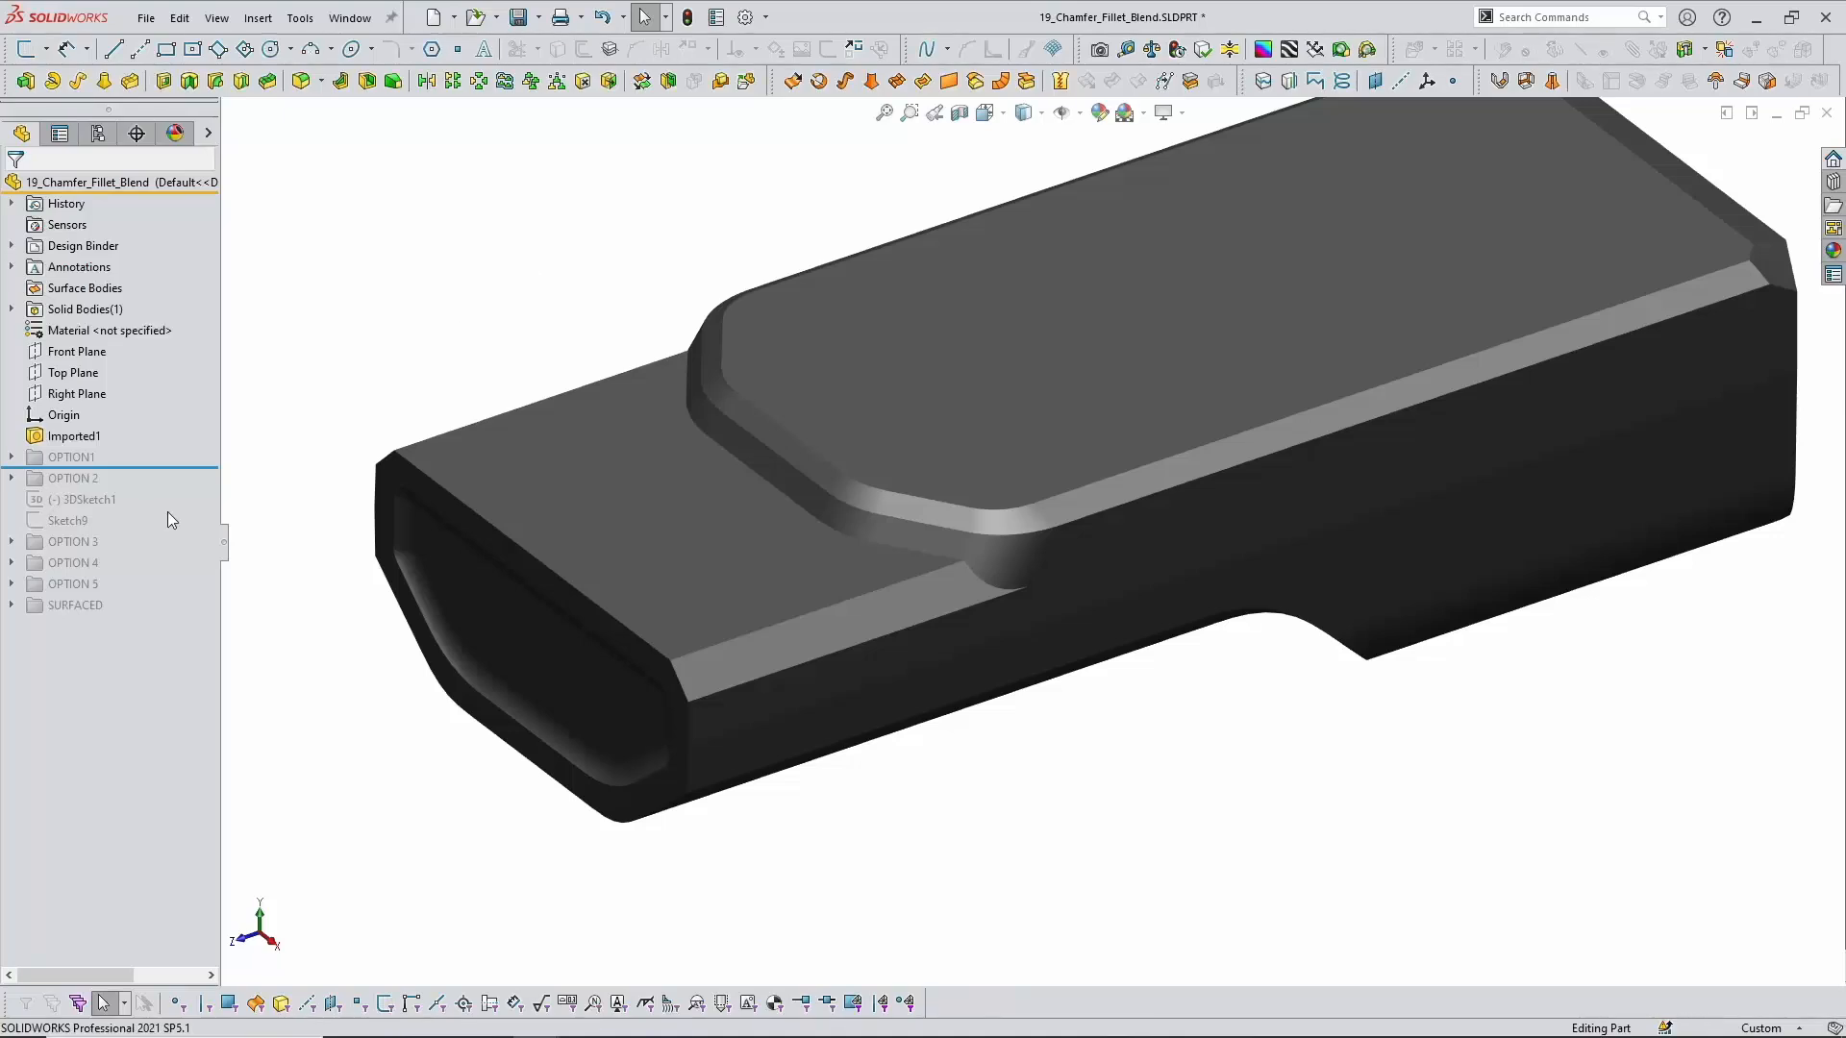
Step: Unsuppress Fillet8 inside the OPTION1 folder and inspect its two fillet faces along the chamfer
{"action": "left_click", "coordinate": [12, 458]}
{"action": "left_click", "coordinate": [85, 477]}
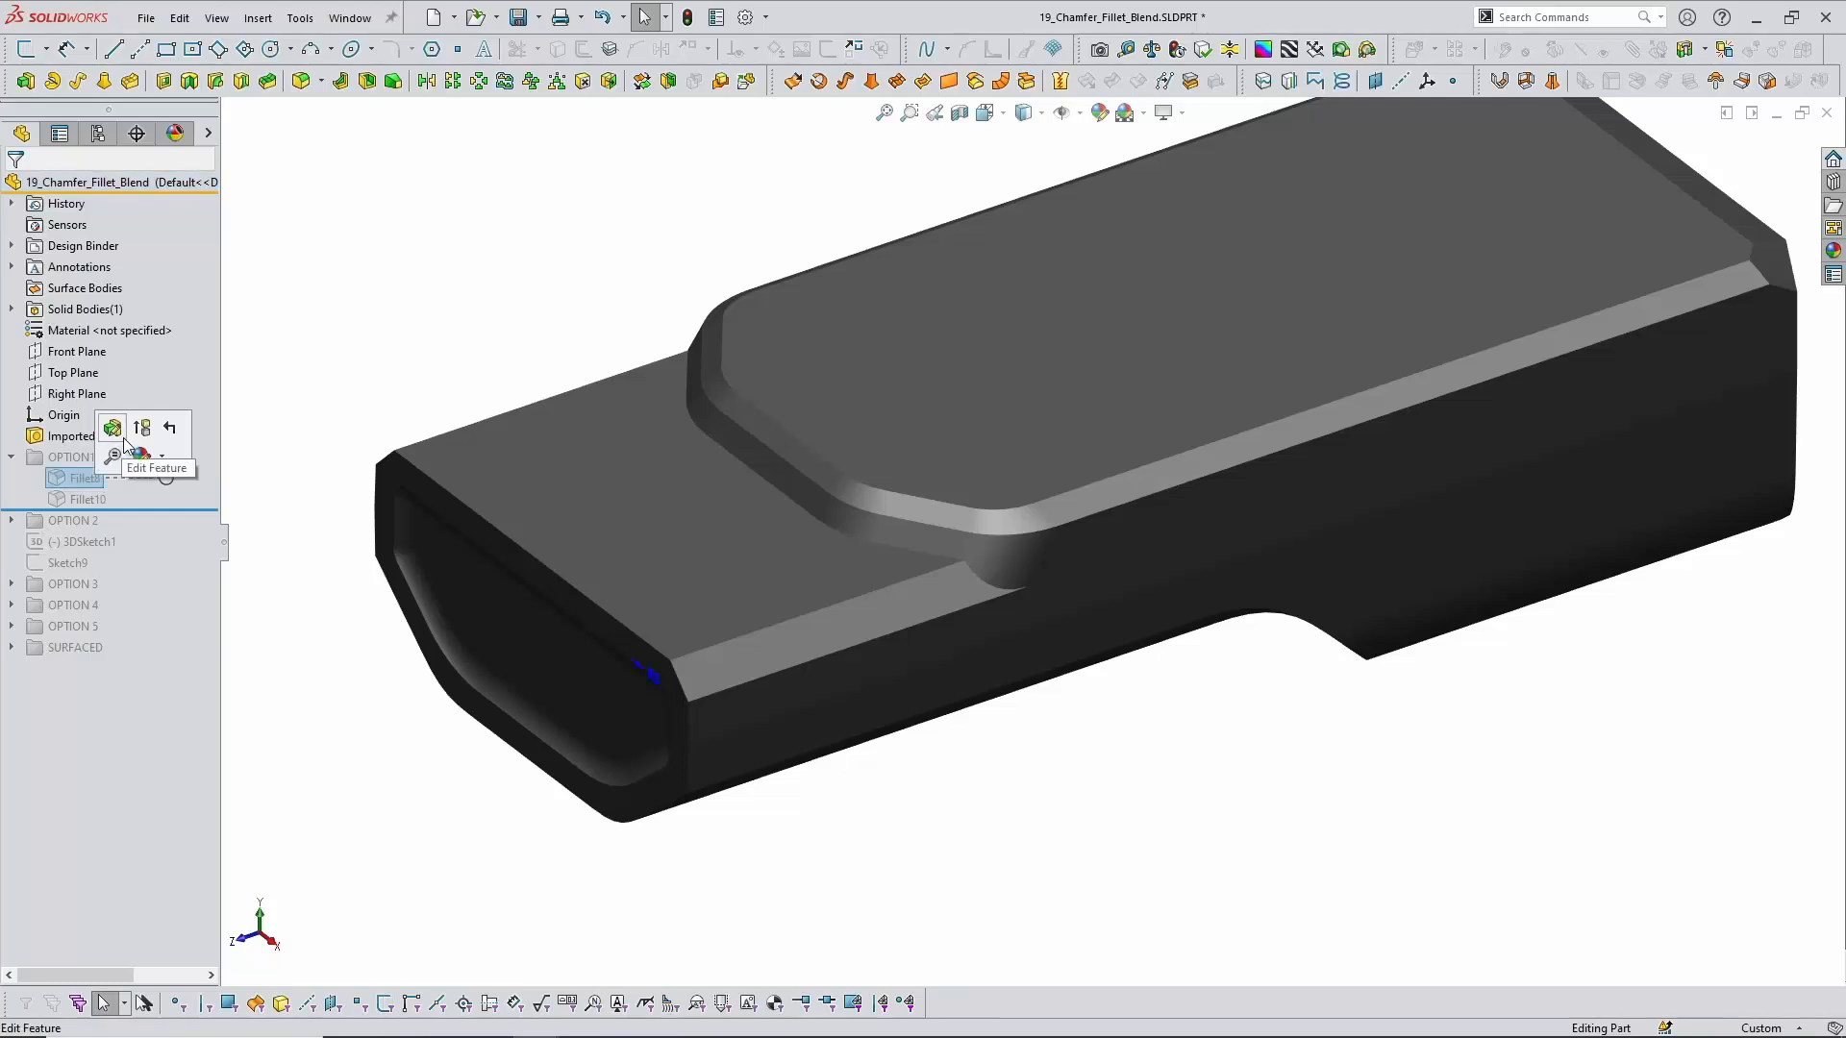
{"action": "left_click", "coordinate": [142, 428]}
{"action": "scroll", "coordinate": [1047, 596], "scroll_direction": "down", "scroll_amount": 3}
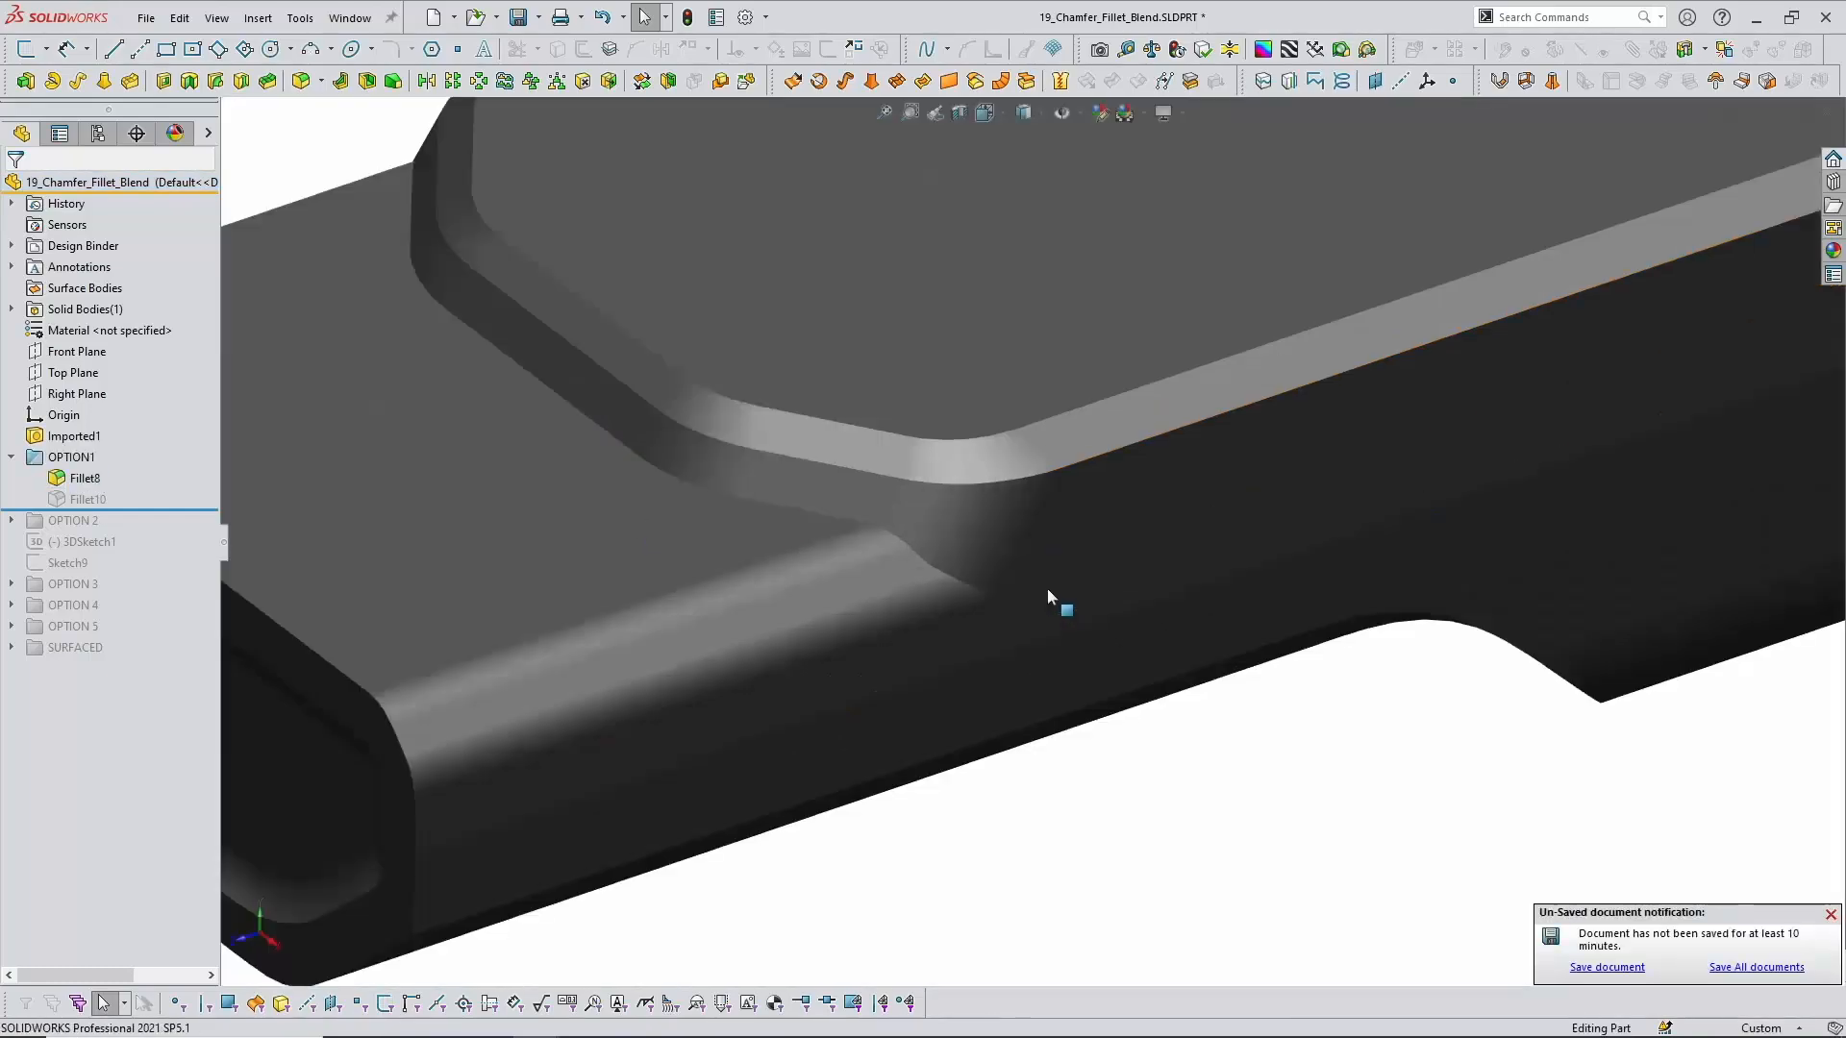
{"action": "left_click", "coordinate": [869, 555]}
{"action": "left_click", "coordinate": [829, 643], "text": "ctrl"}
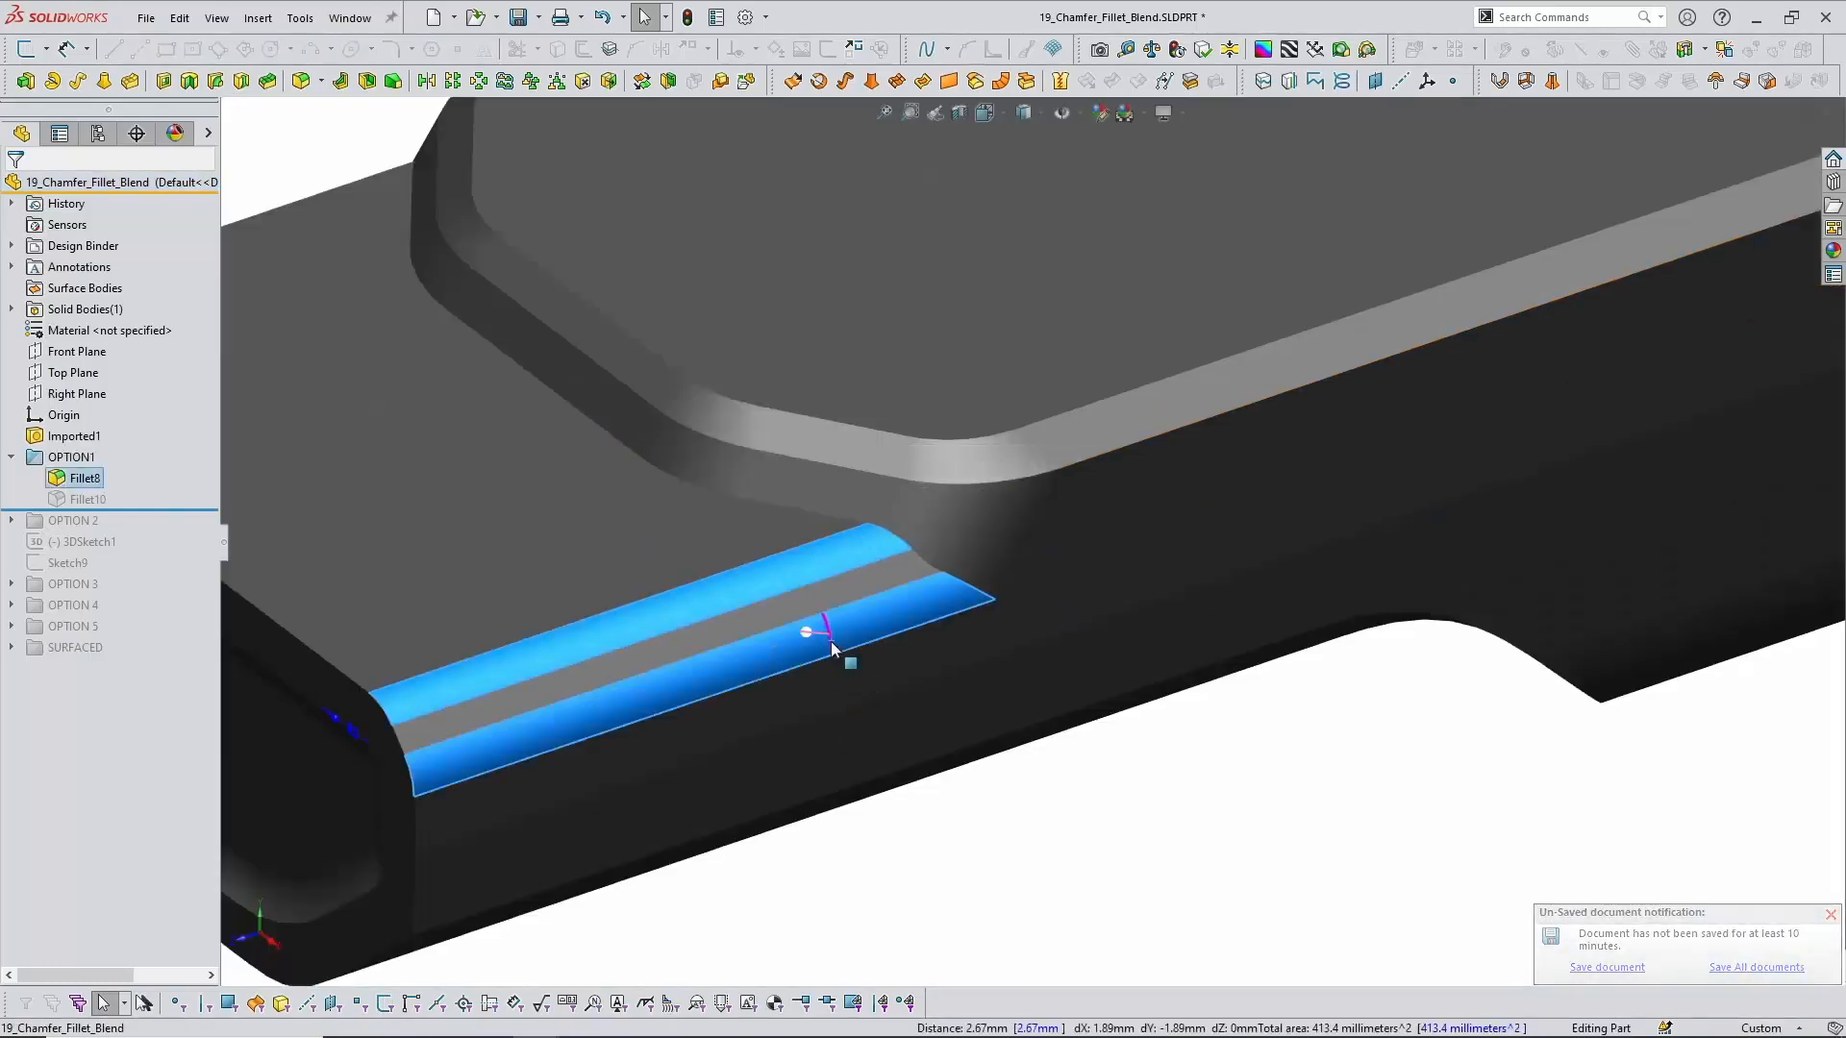
{"action": "left_click", "coordinate": [1089, 798]}
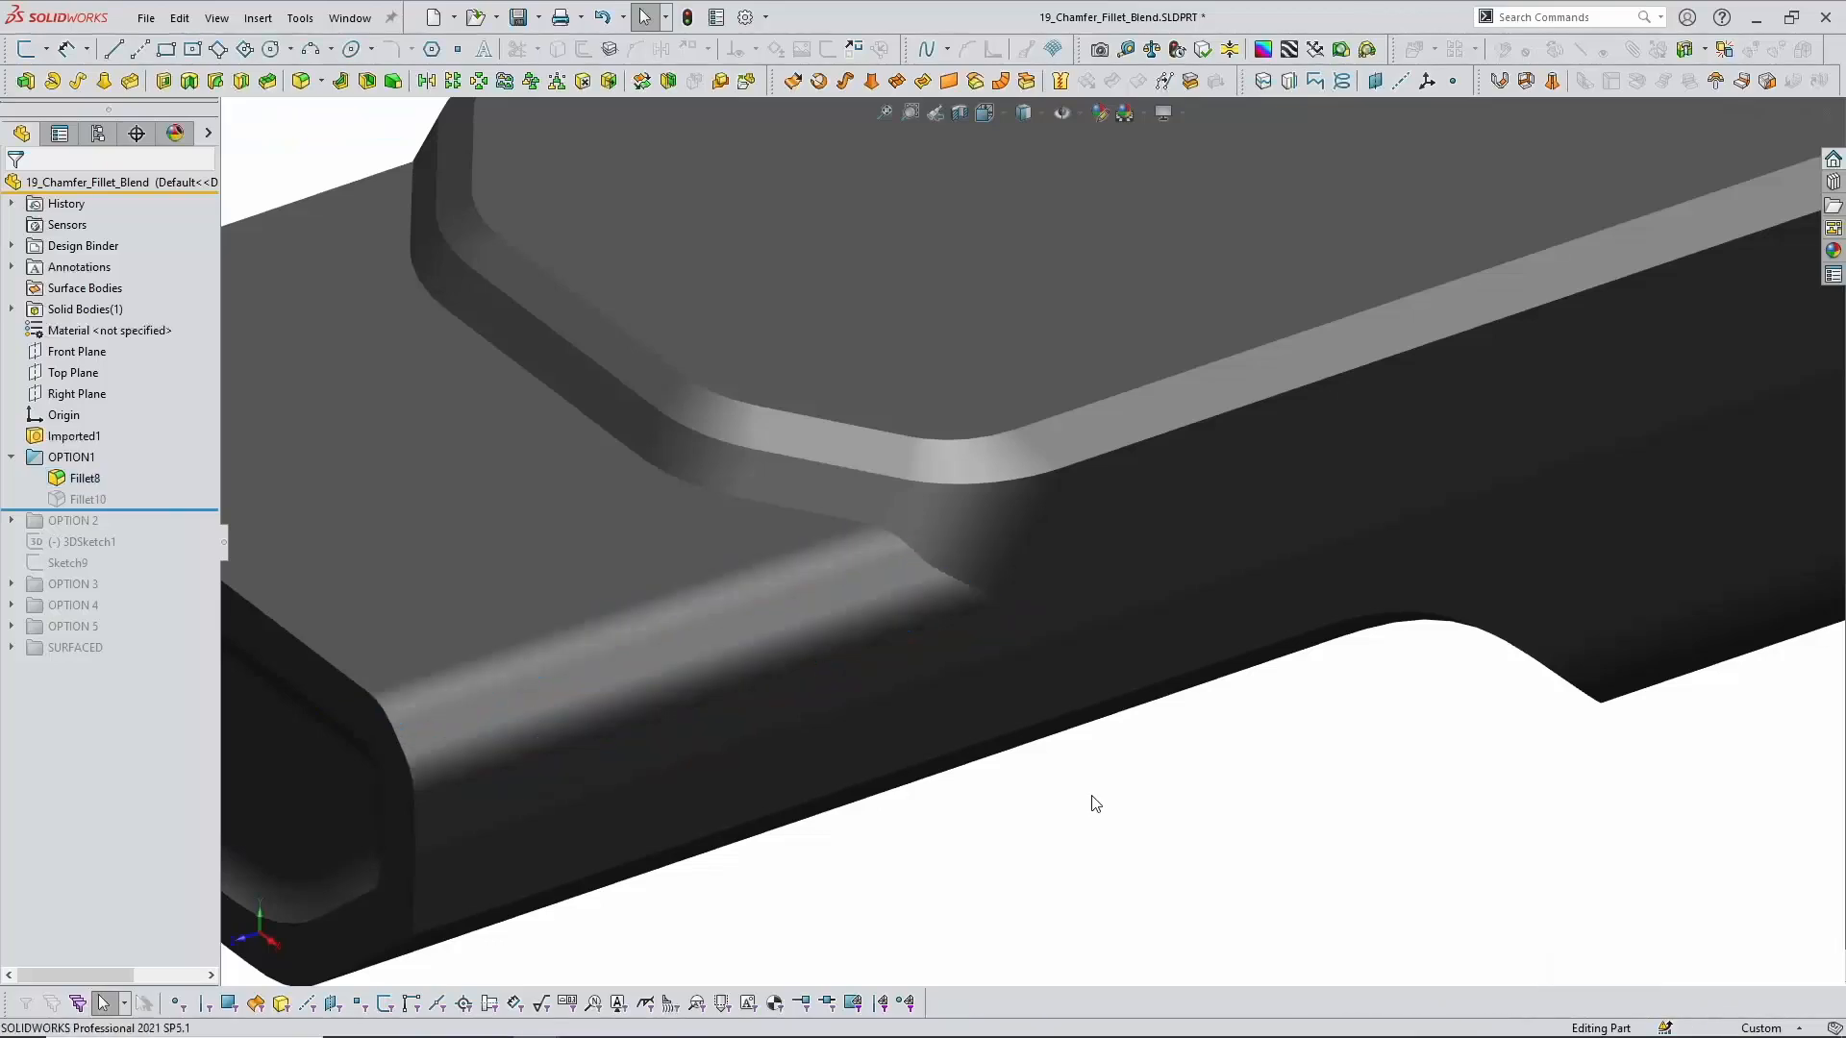
Step: Unsuppress Fillet10 in the OPTION1 folder and inspect the rounded edge where the raised body meets the lower surface
{"action": "scroll", "coordinate": [1088, 798], "scroll_direction": "up", "scroll_amount": 1}
{"action": "left_click", "coordinate": [92, 499]}
{"action": "left_click", "coordinate": [135, 448]}
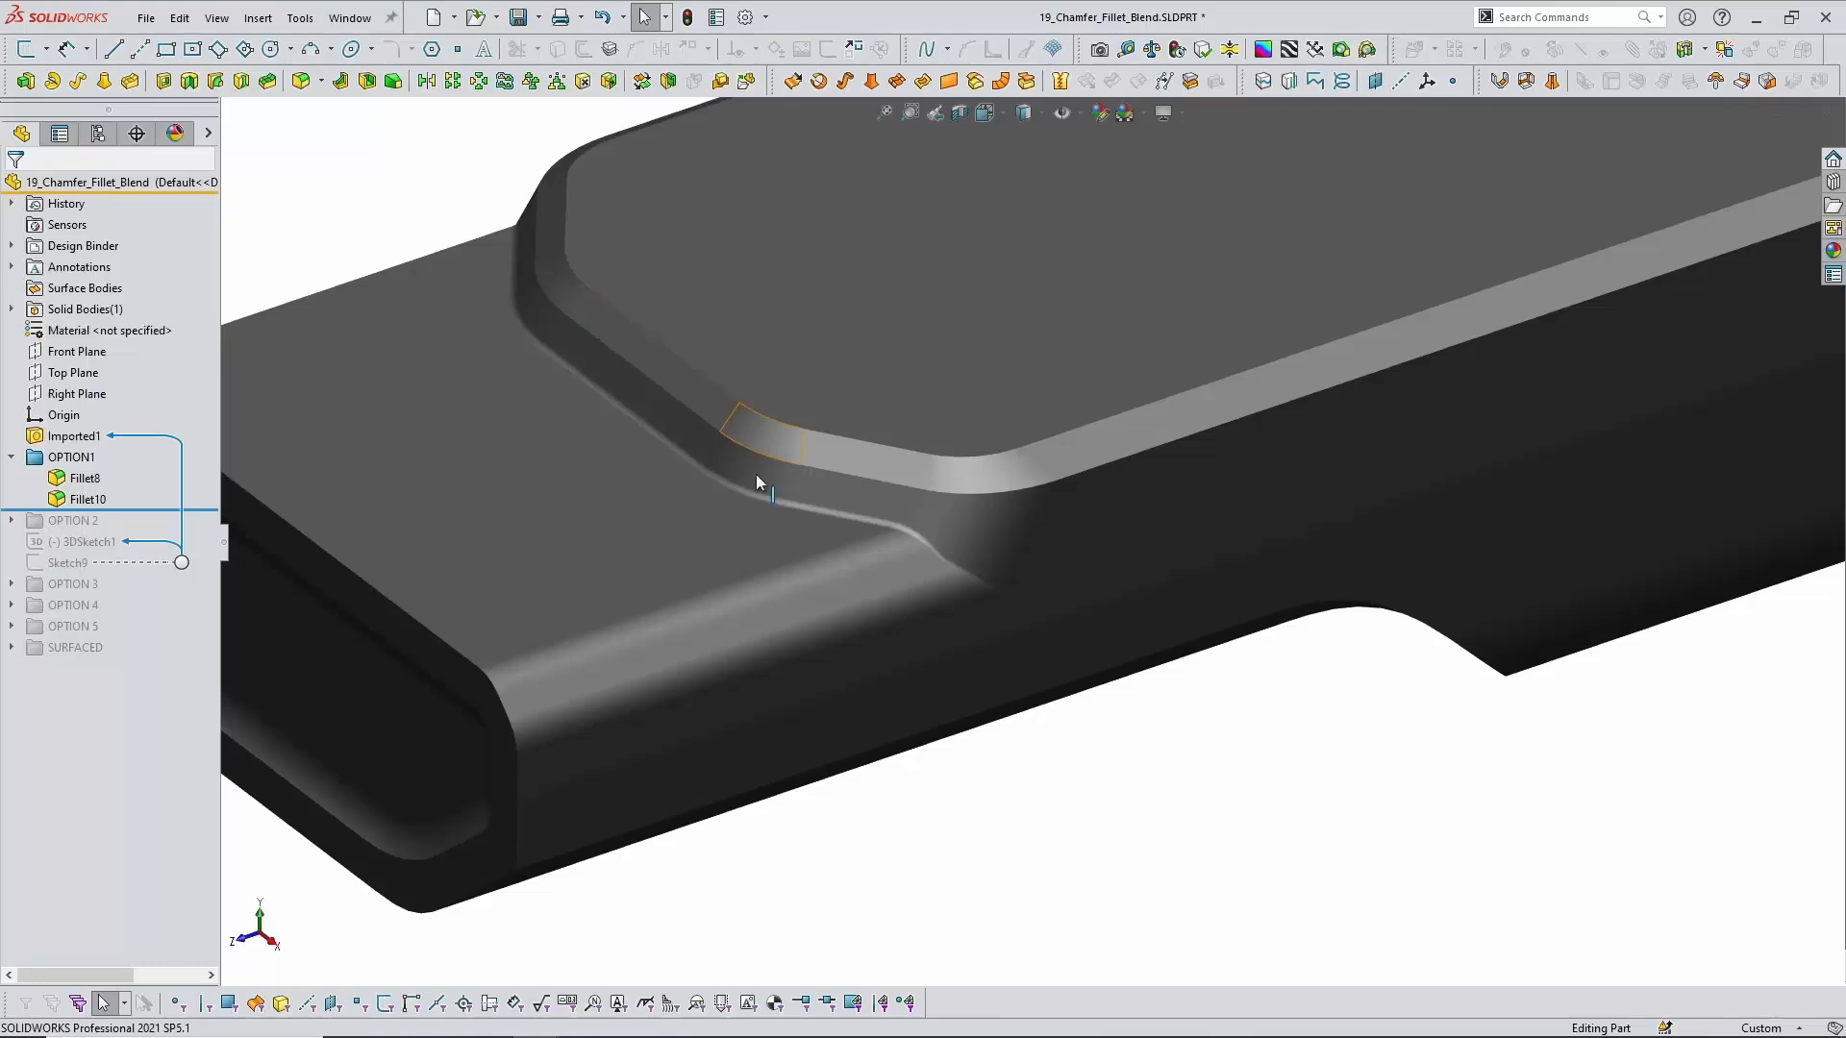
{"action": "middle_click_drag", "start_coordinate": [755, 474], "coordinate": [913, 509]}
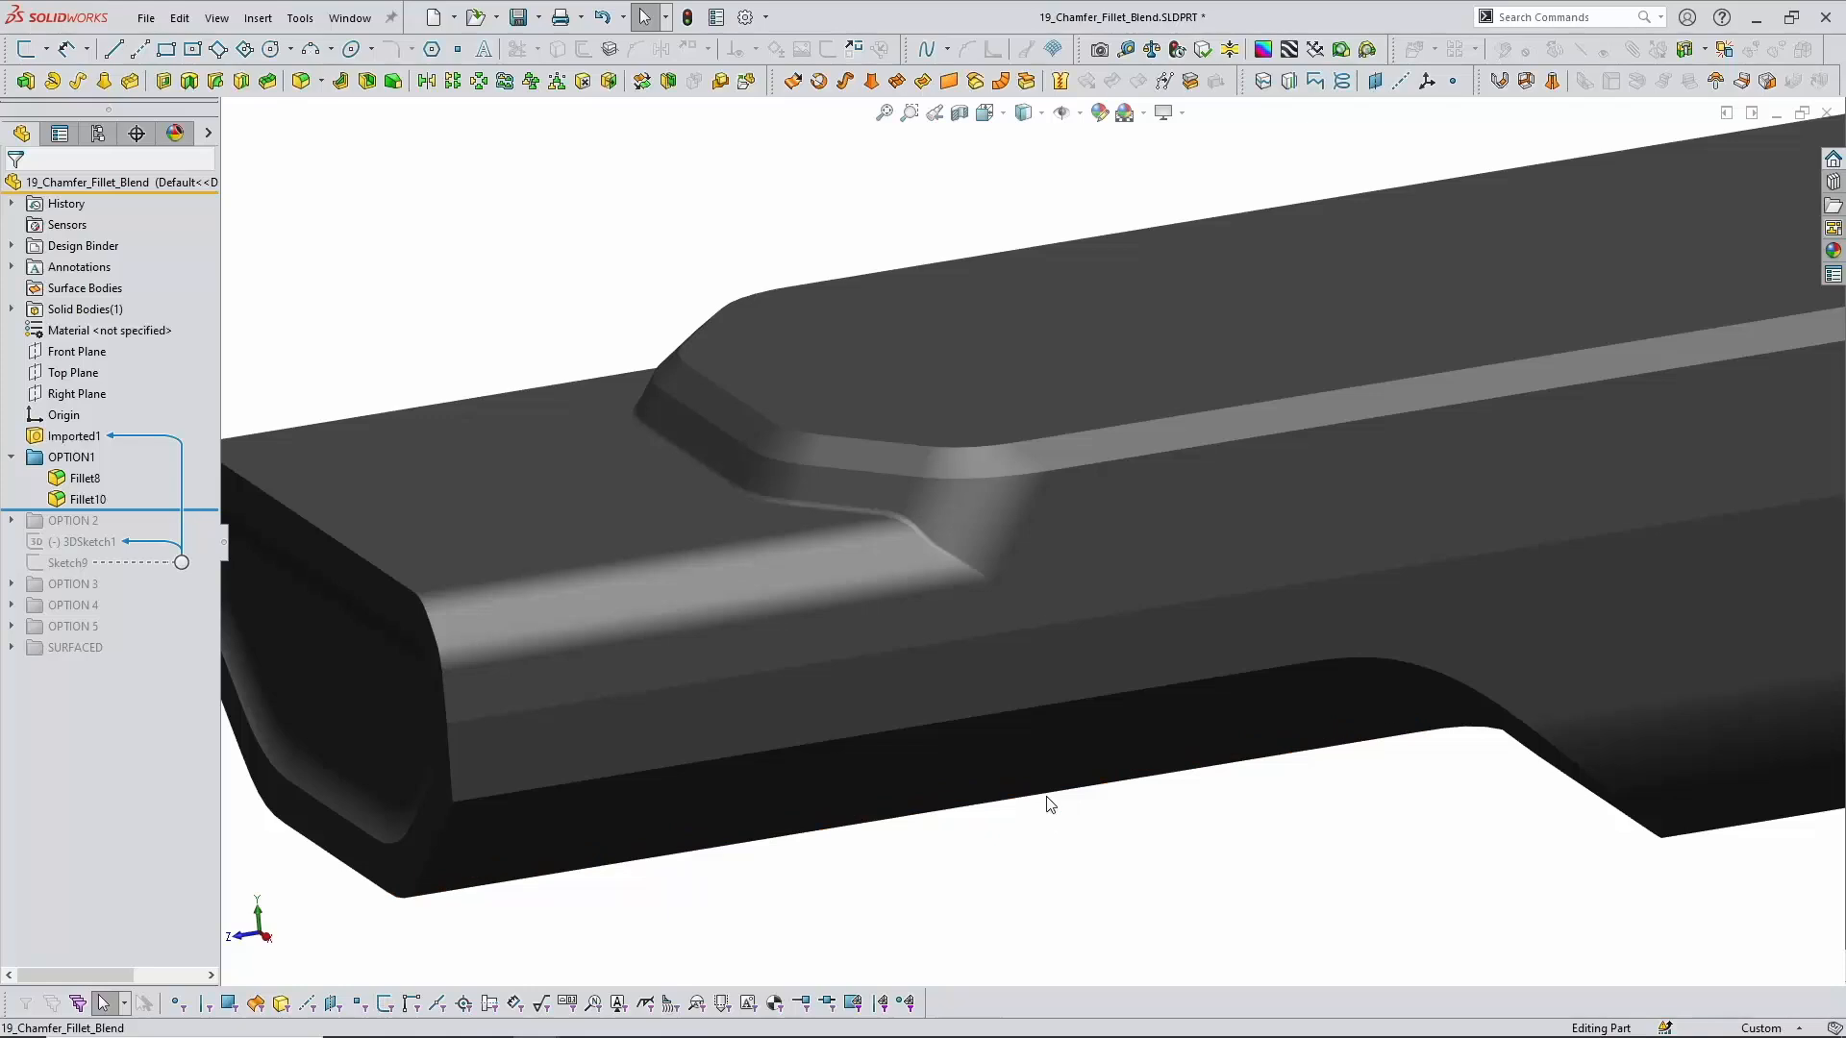
Step: Suppress all the fillets in the OPTION1 folder
{"action": "scroll", "coordinate": [1050, 799], "scroll_direction": "up", "scroll_amount": 3}
{"action": "left_click", "coordinate": [85, 458]}
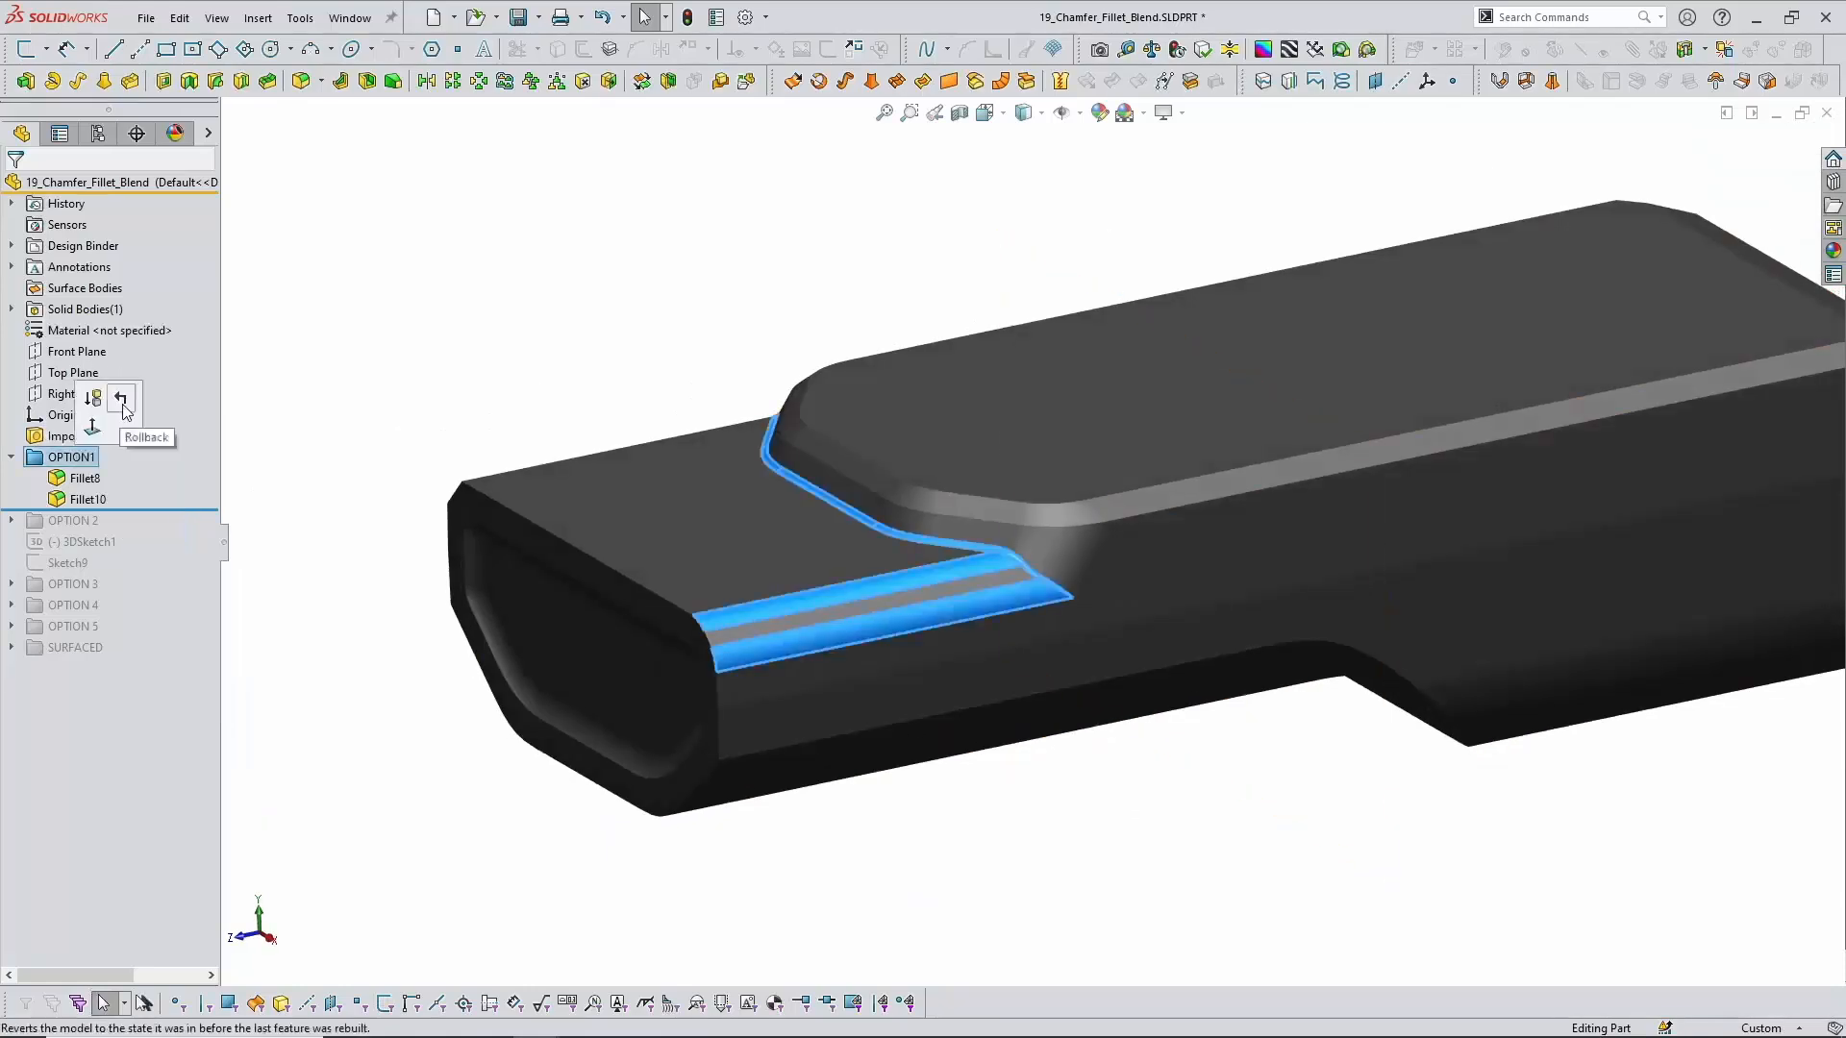
{"action": "left_click", "coordinate": [115, 396]}
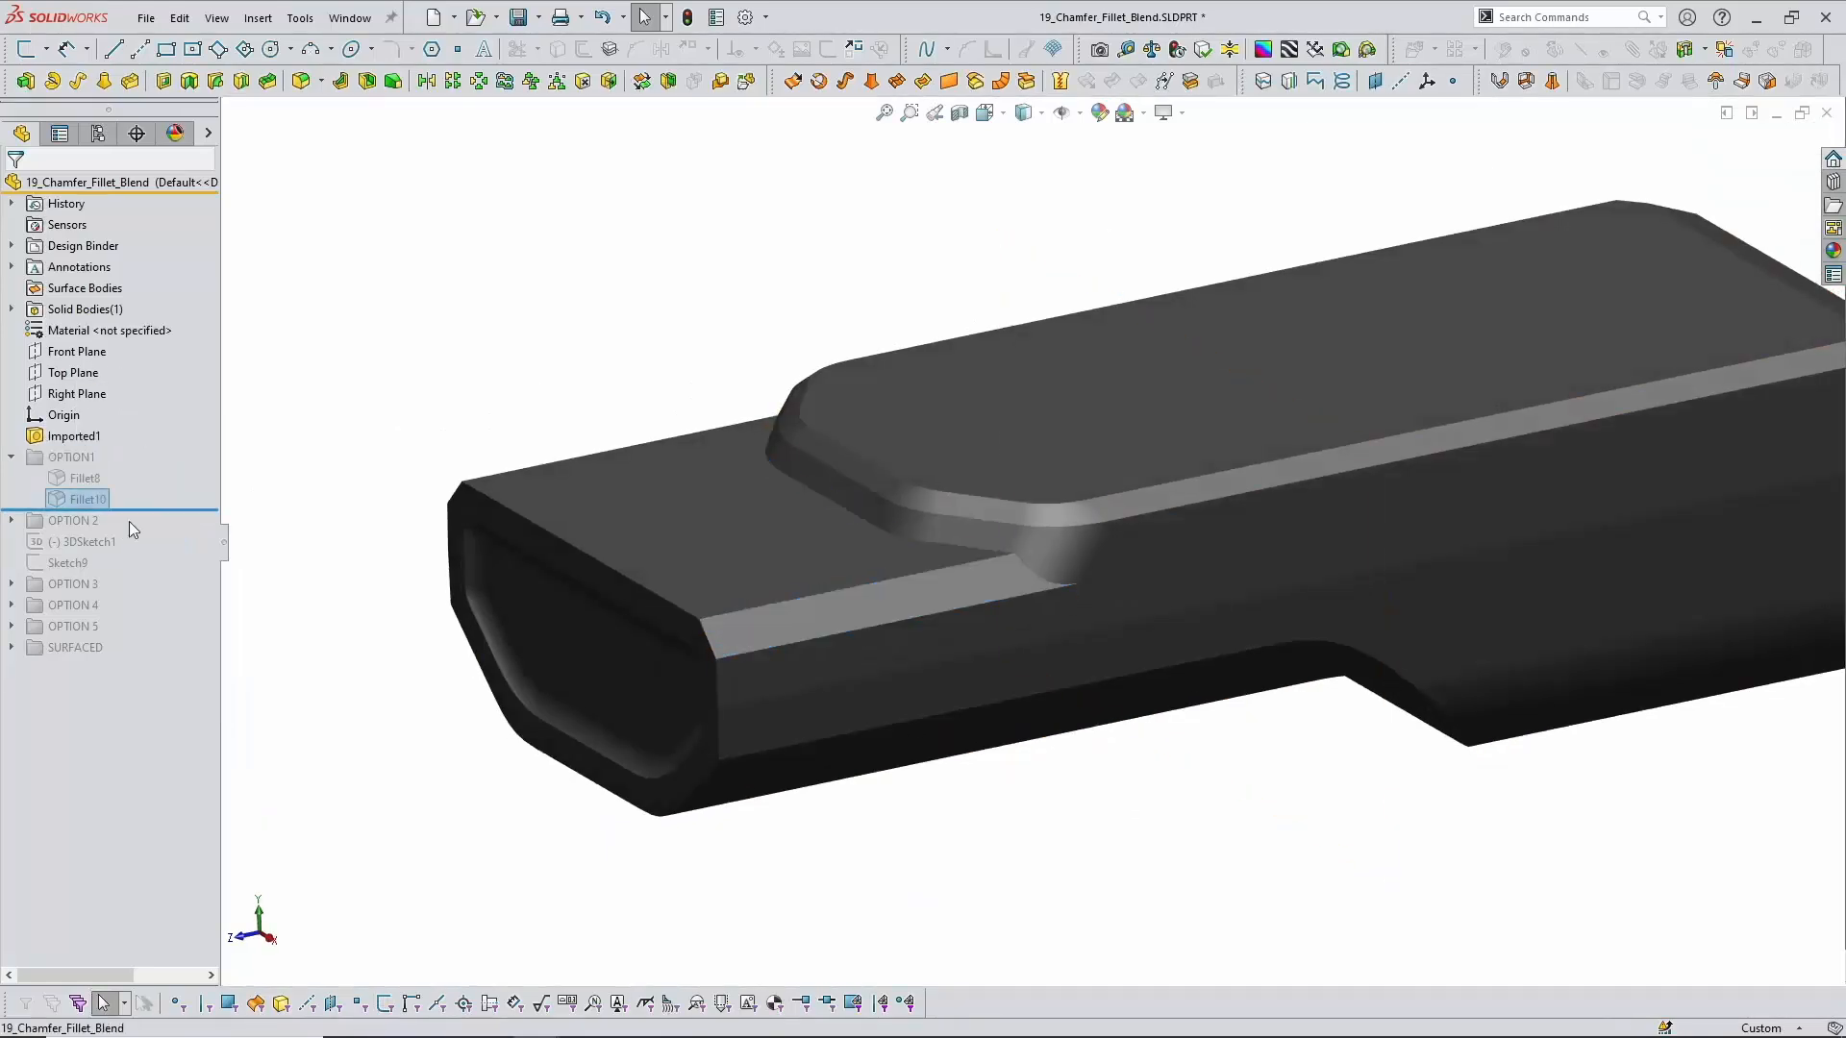
Step: Roll the history forward past the OPTION 2 folder and unsuppress all its fillets
{"action": "left_click_drag", "start_coordinate": [132, 510], "coordinate": [132, 527]}
{"action": "left_click", "coordinate": [11, 520]}
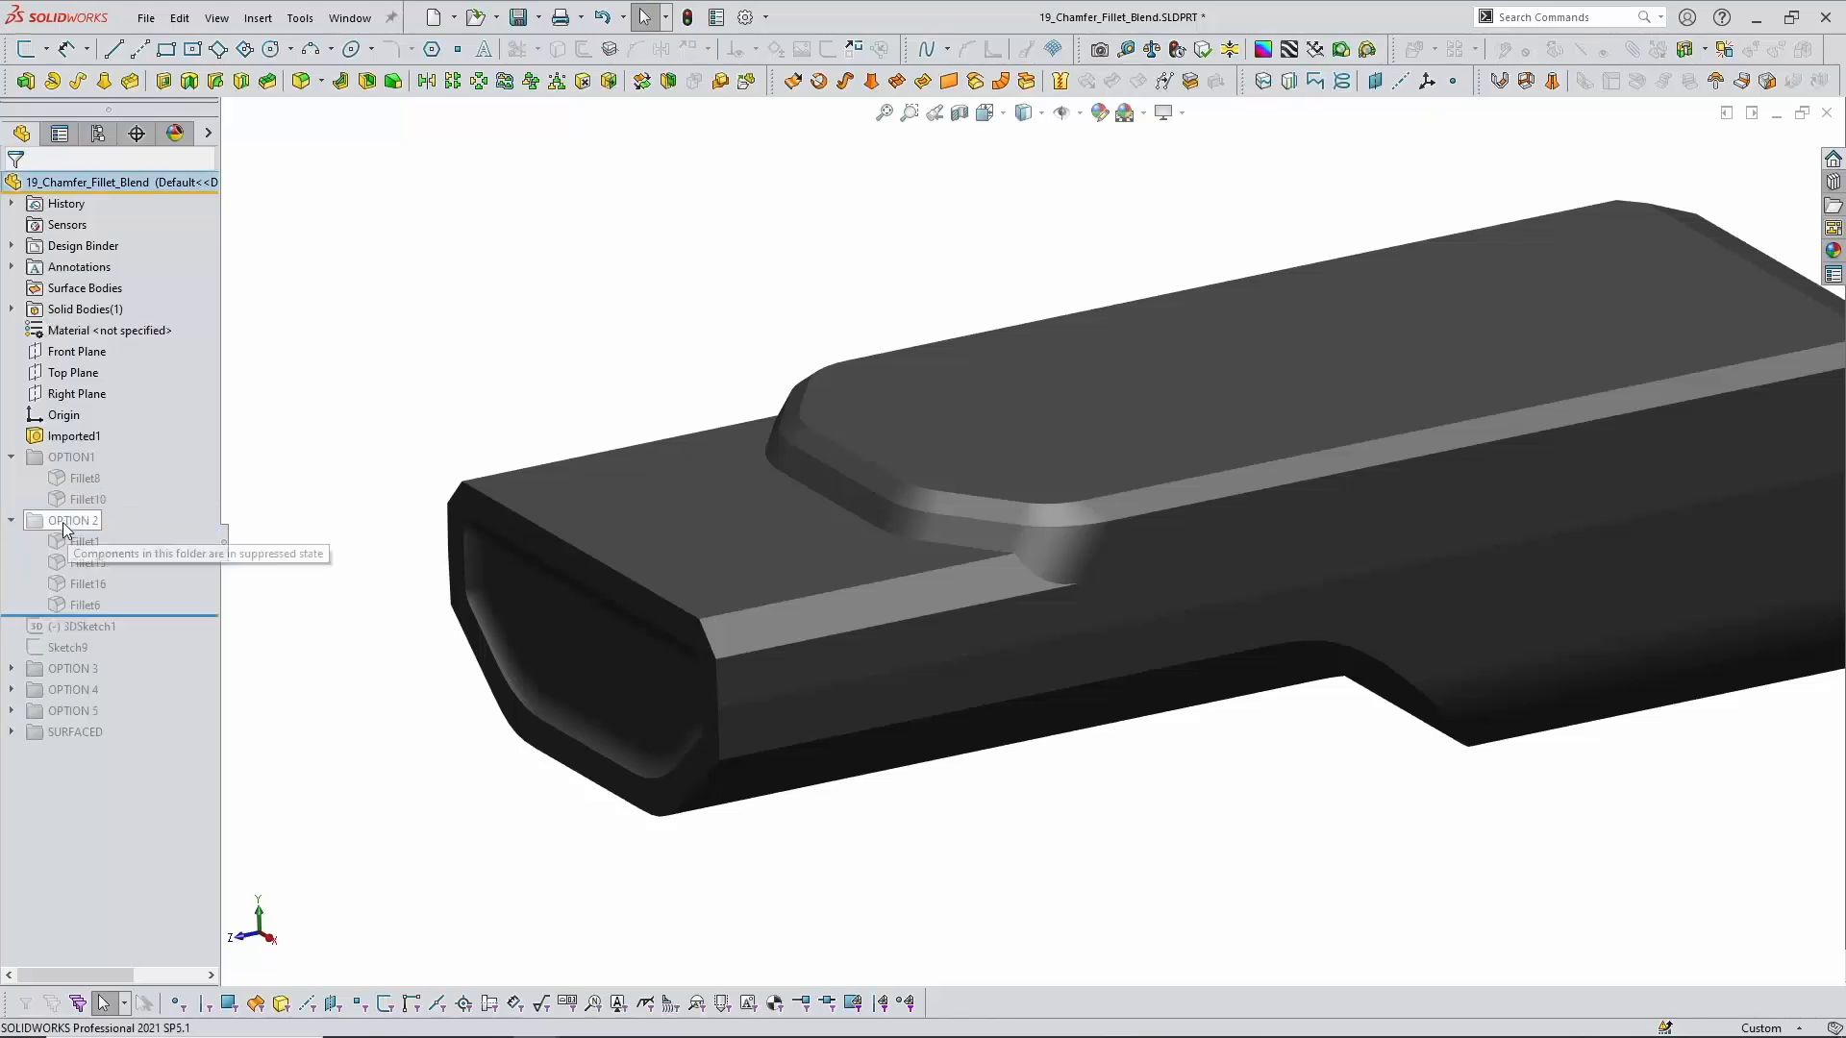
{"action": "left_click", "coordinate": [64, 524]}
{"action": "left_click", "coordinate": [83, 466]}
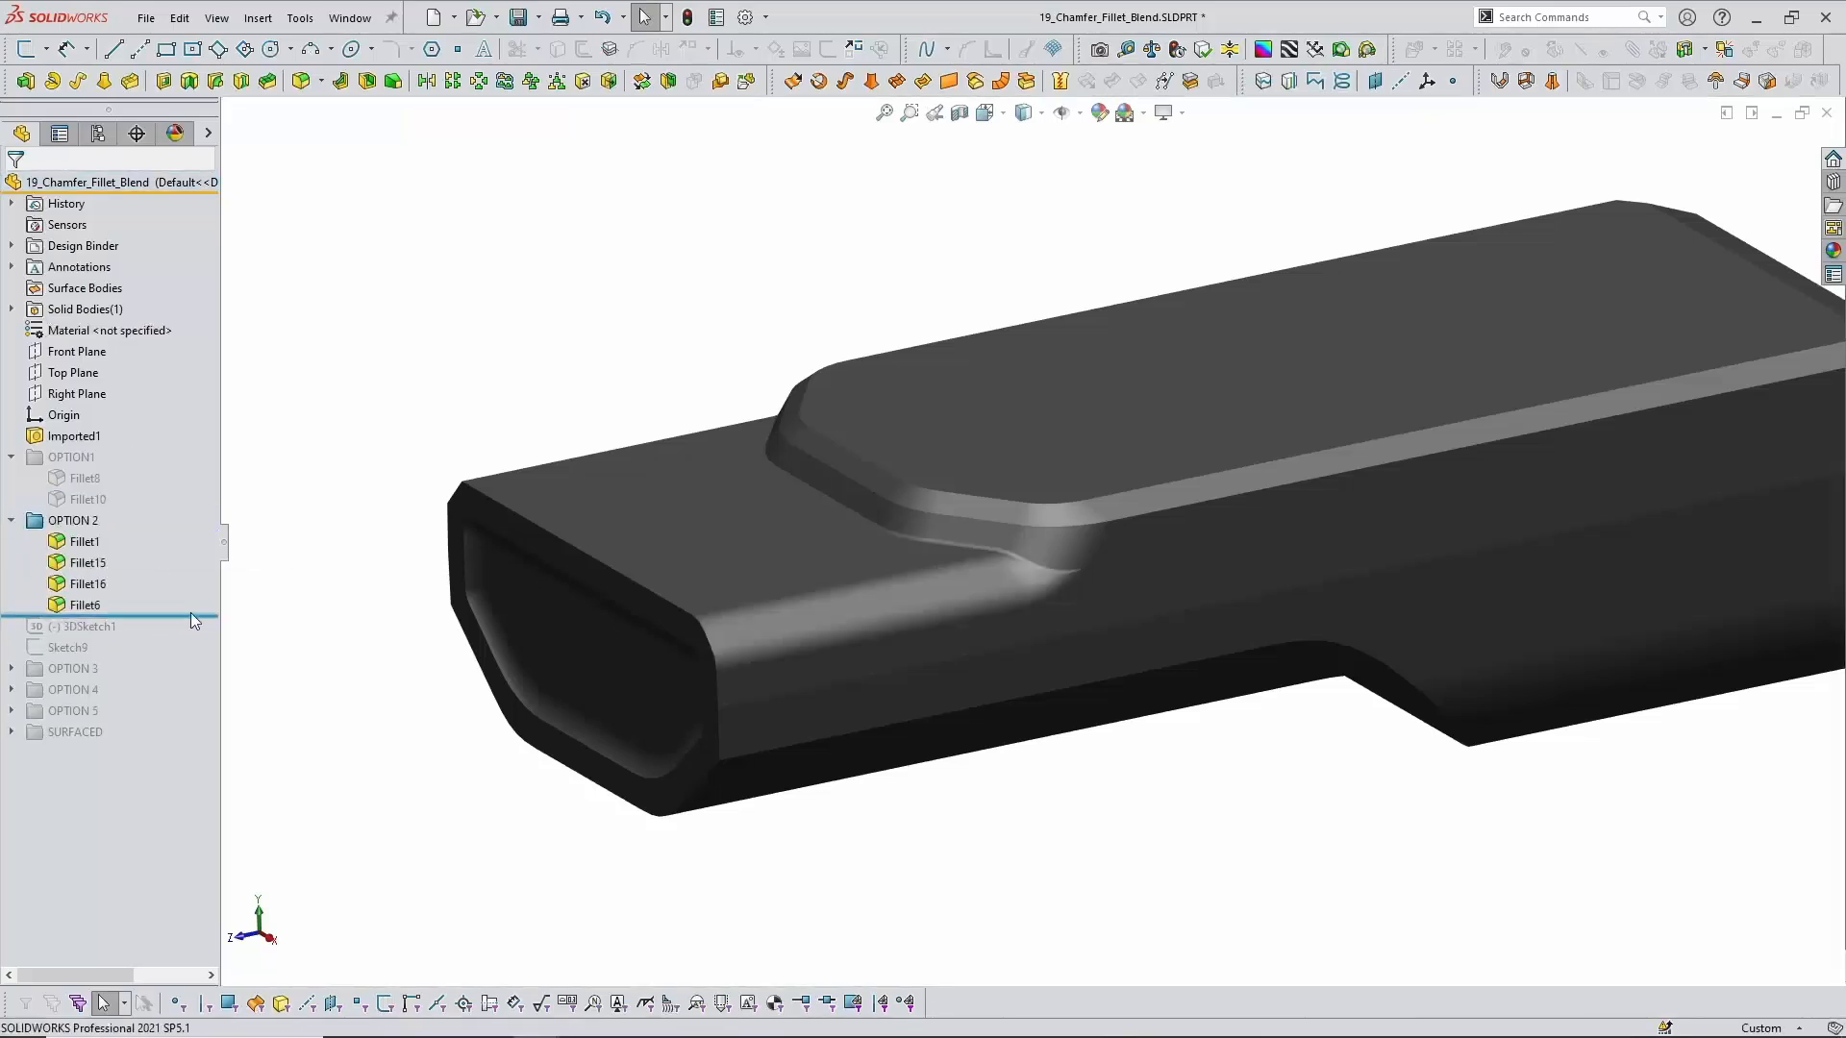
Step: Roll the history back to just after Fillet1 and review that fillet's edge selection and radius
{"action": "scroll", "coordinate": [1047, 755], "scroll_direction": "down", "scroll_amount": 5}
{"action": "scroll", "coordinate": [1038, 692], "scroll_direction": "down", "scroll_amount": 2}
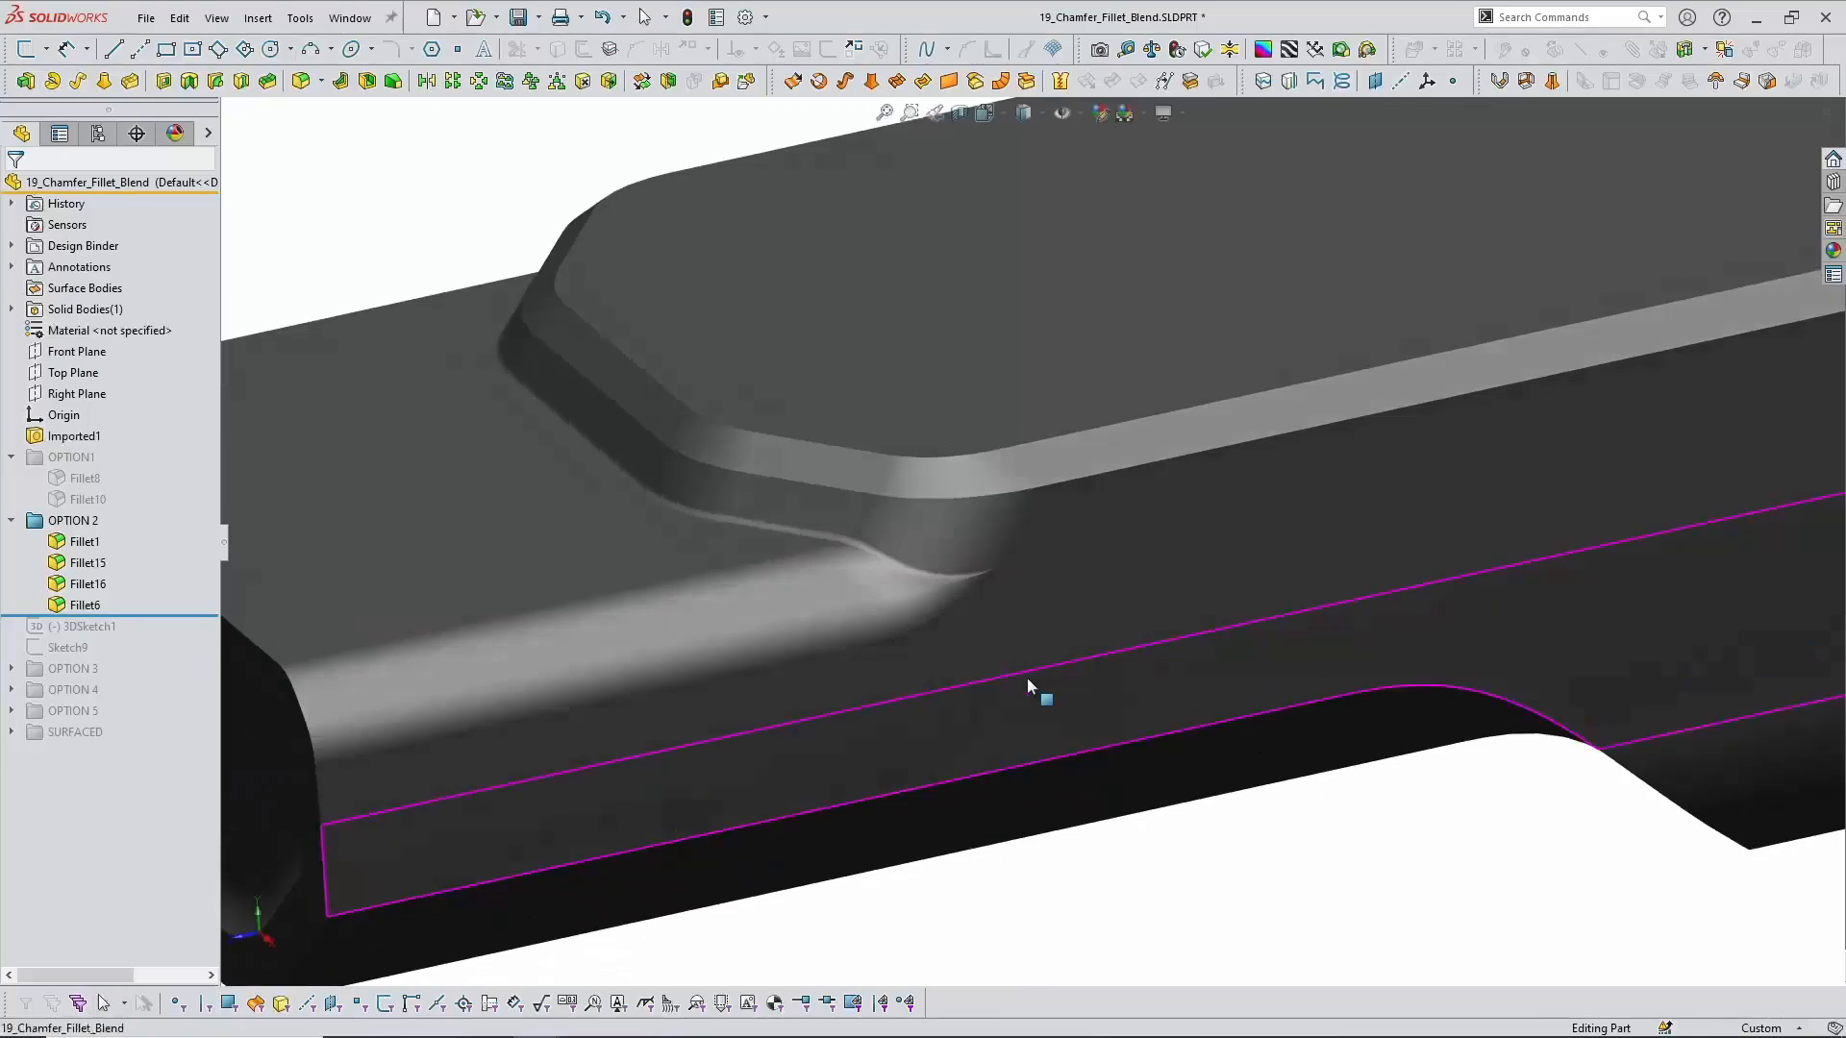
{"action": "left_click_drag", "start_coordinate": [161, 623], "coordinate": [158, 555]}
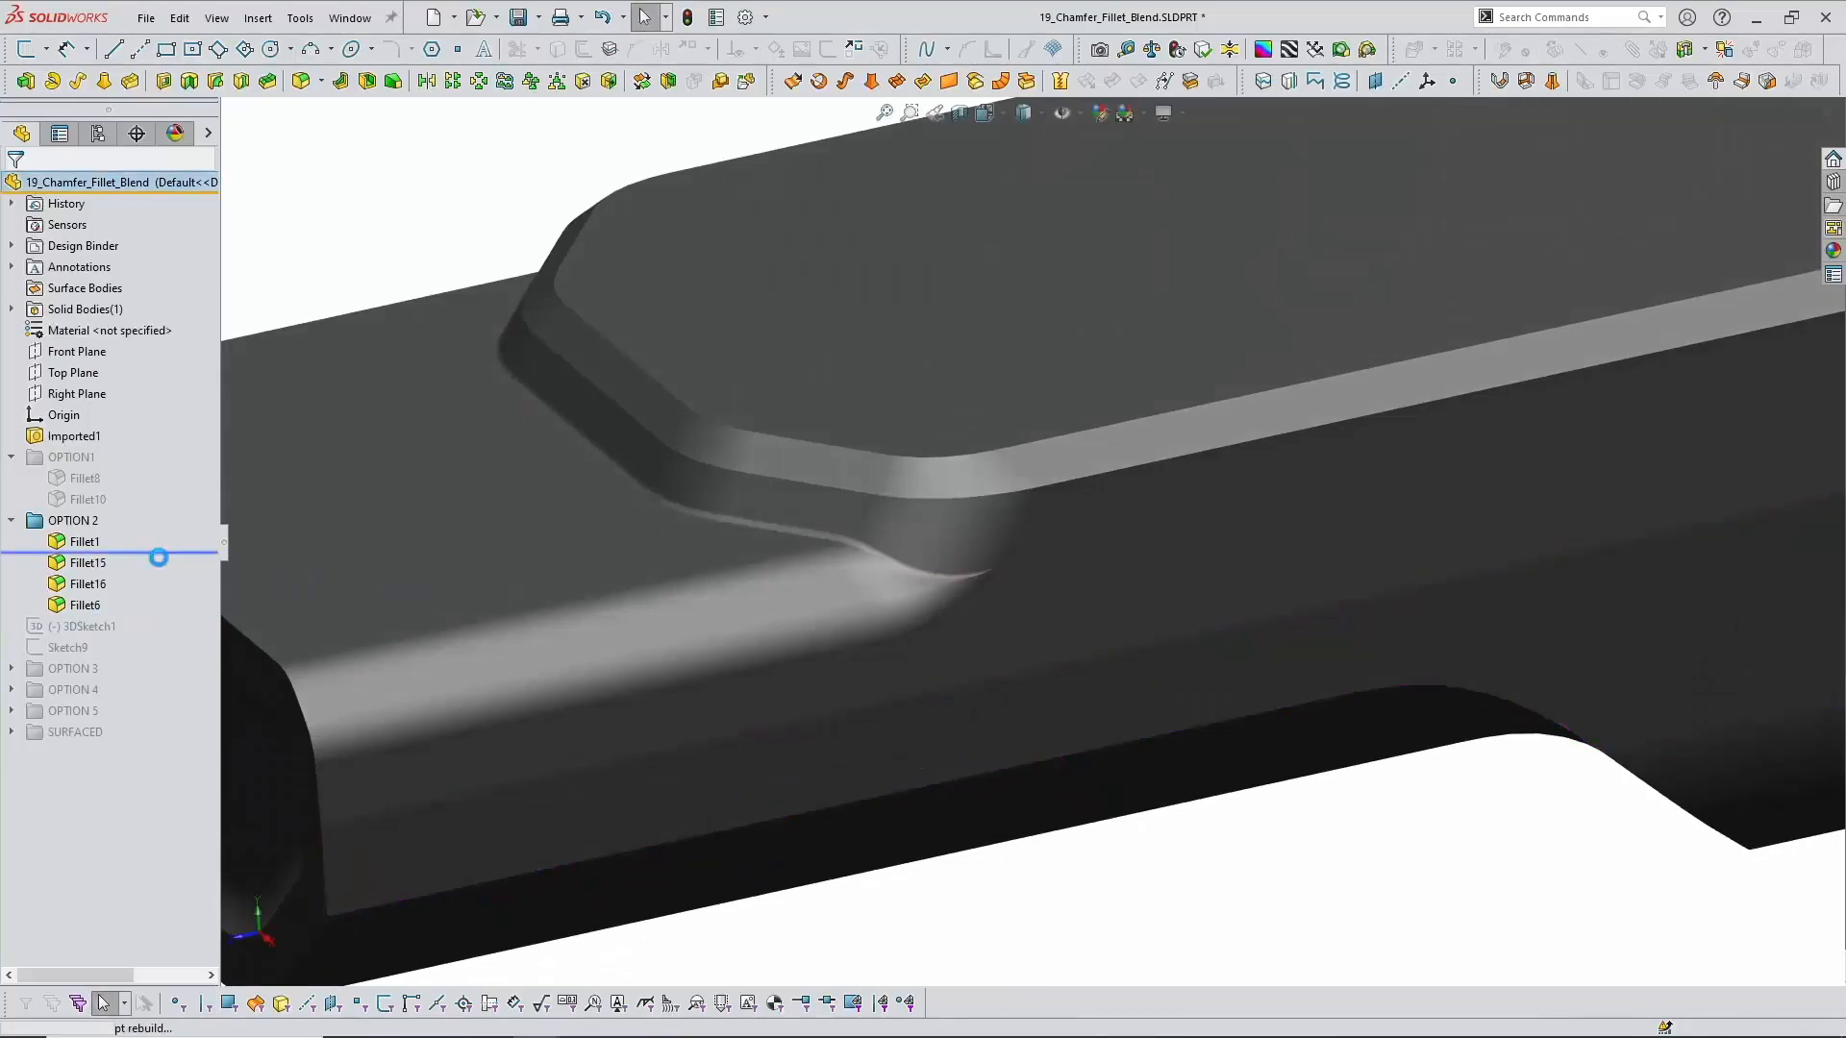
{"action": "left_click", "coordinate": [927, 582]}
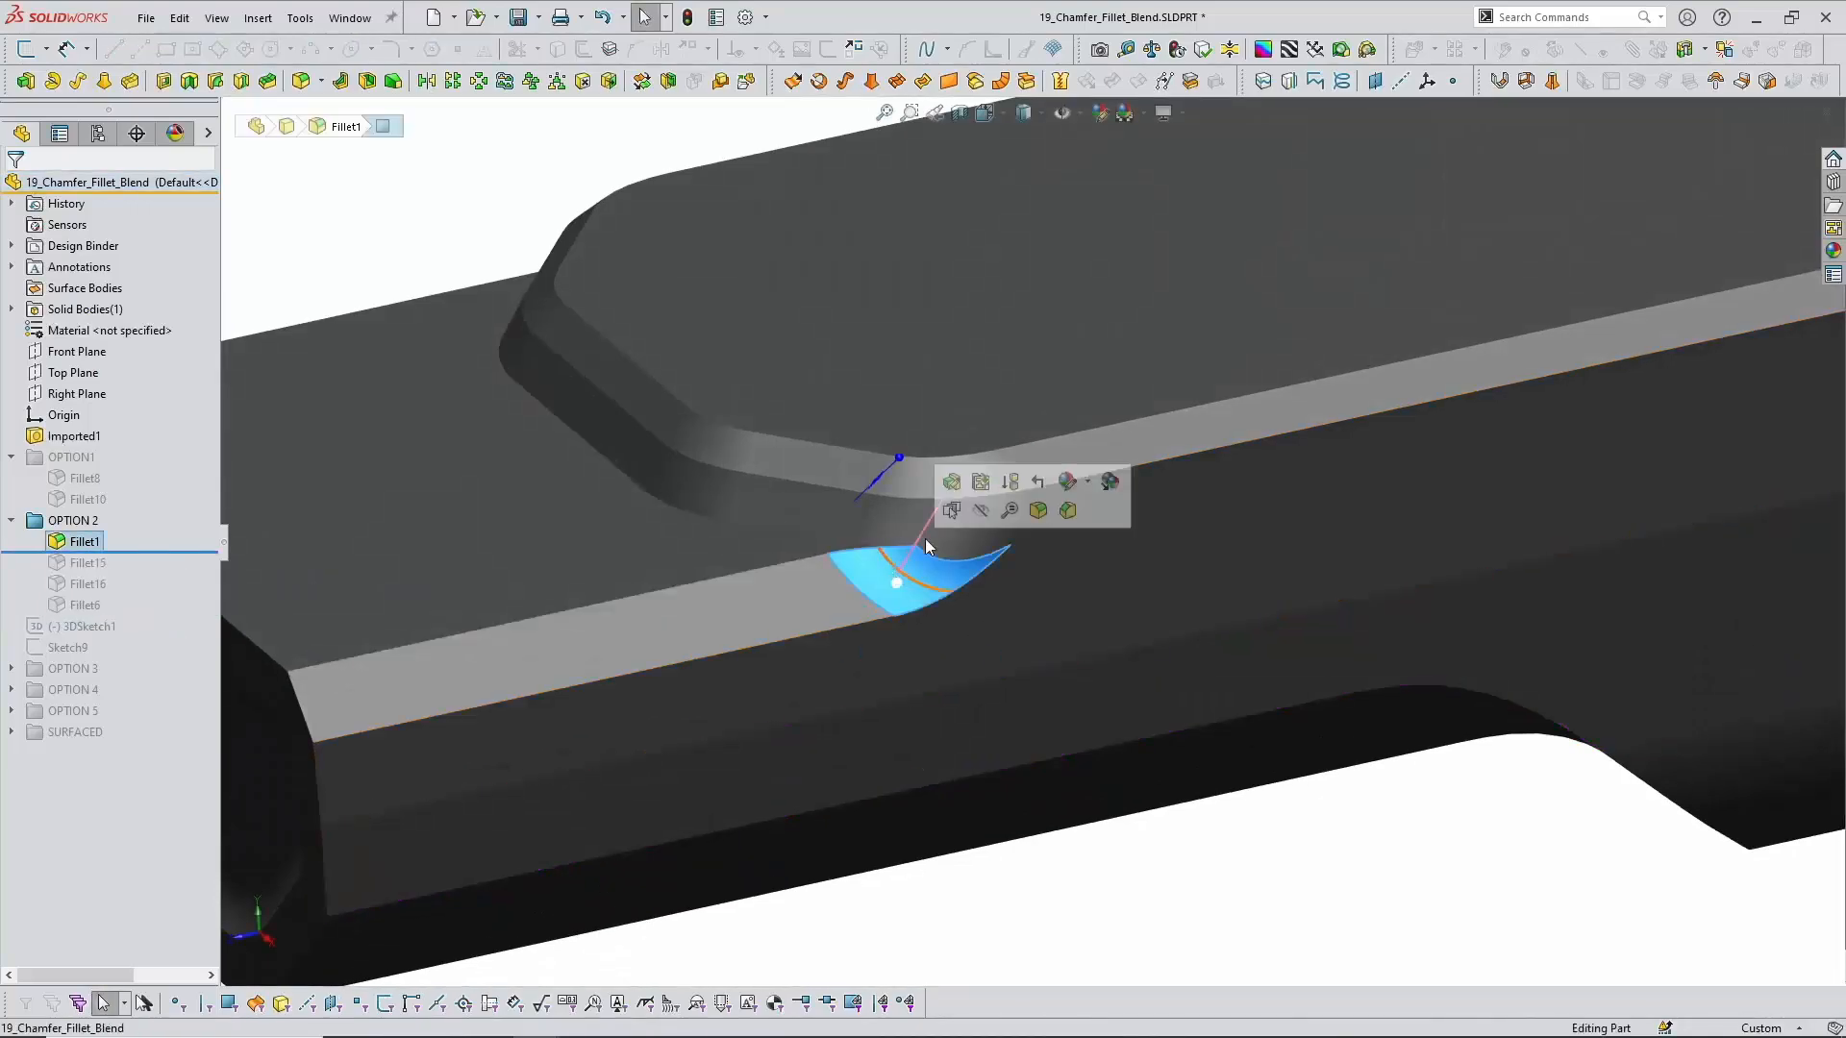
{"action": "left_click", "coordinate": [907, 574]}
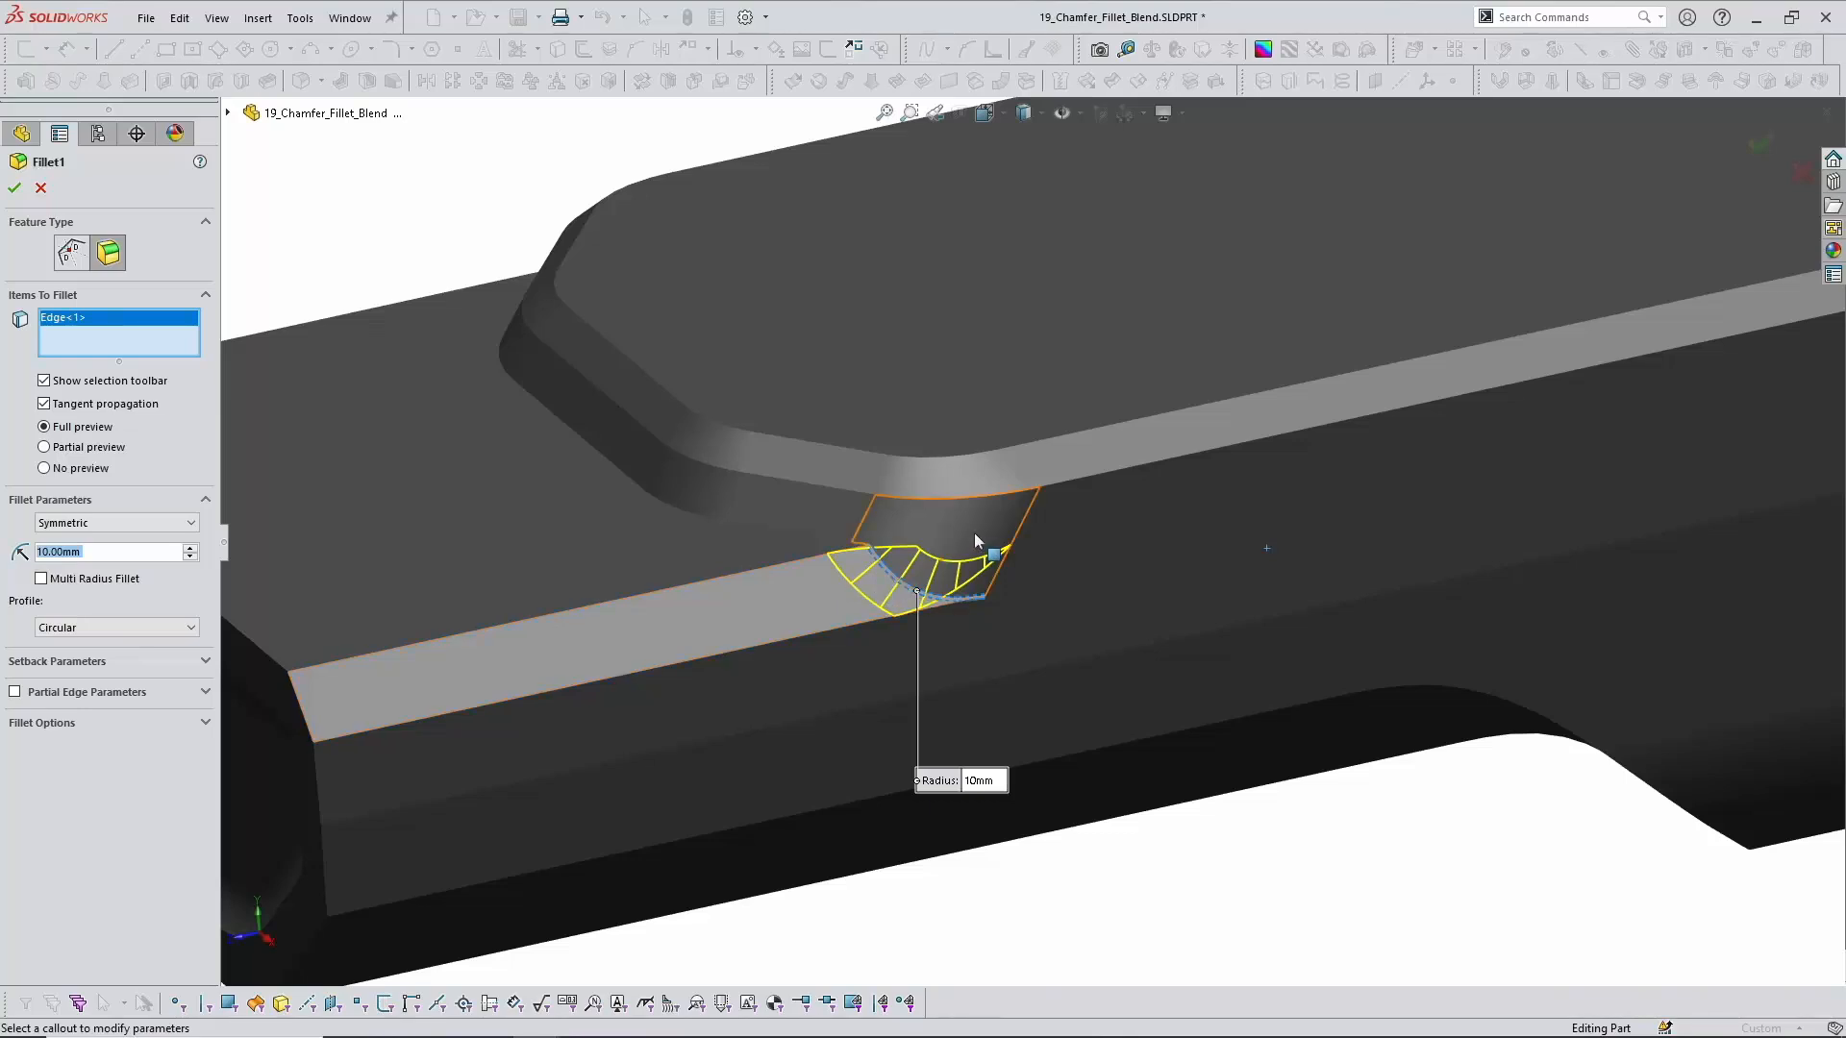
{"action": "left_click", "coordinate": [13, 183]}
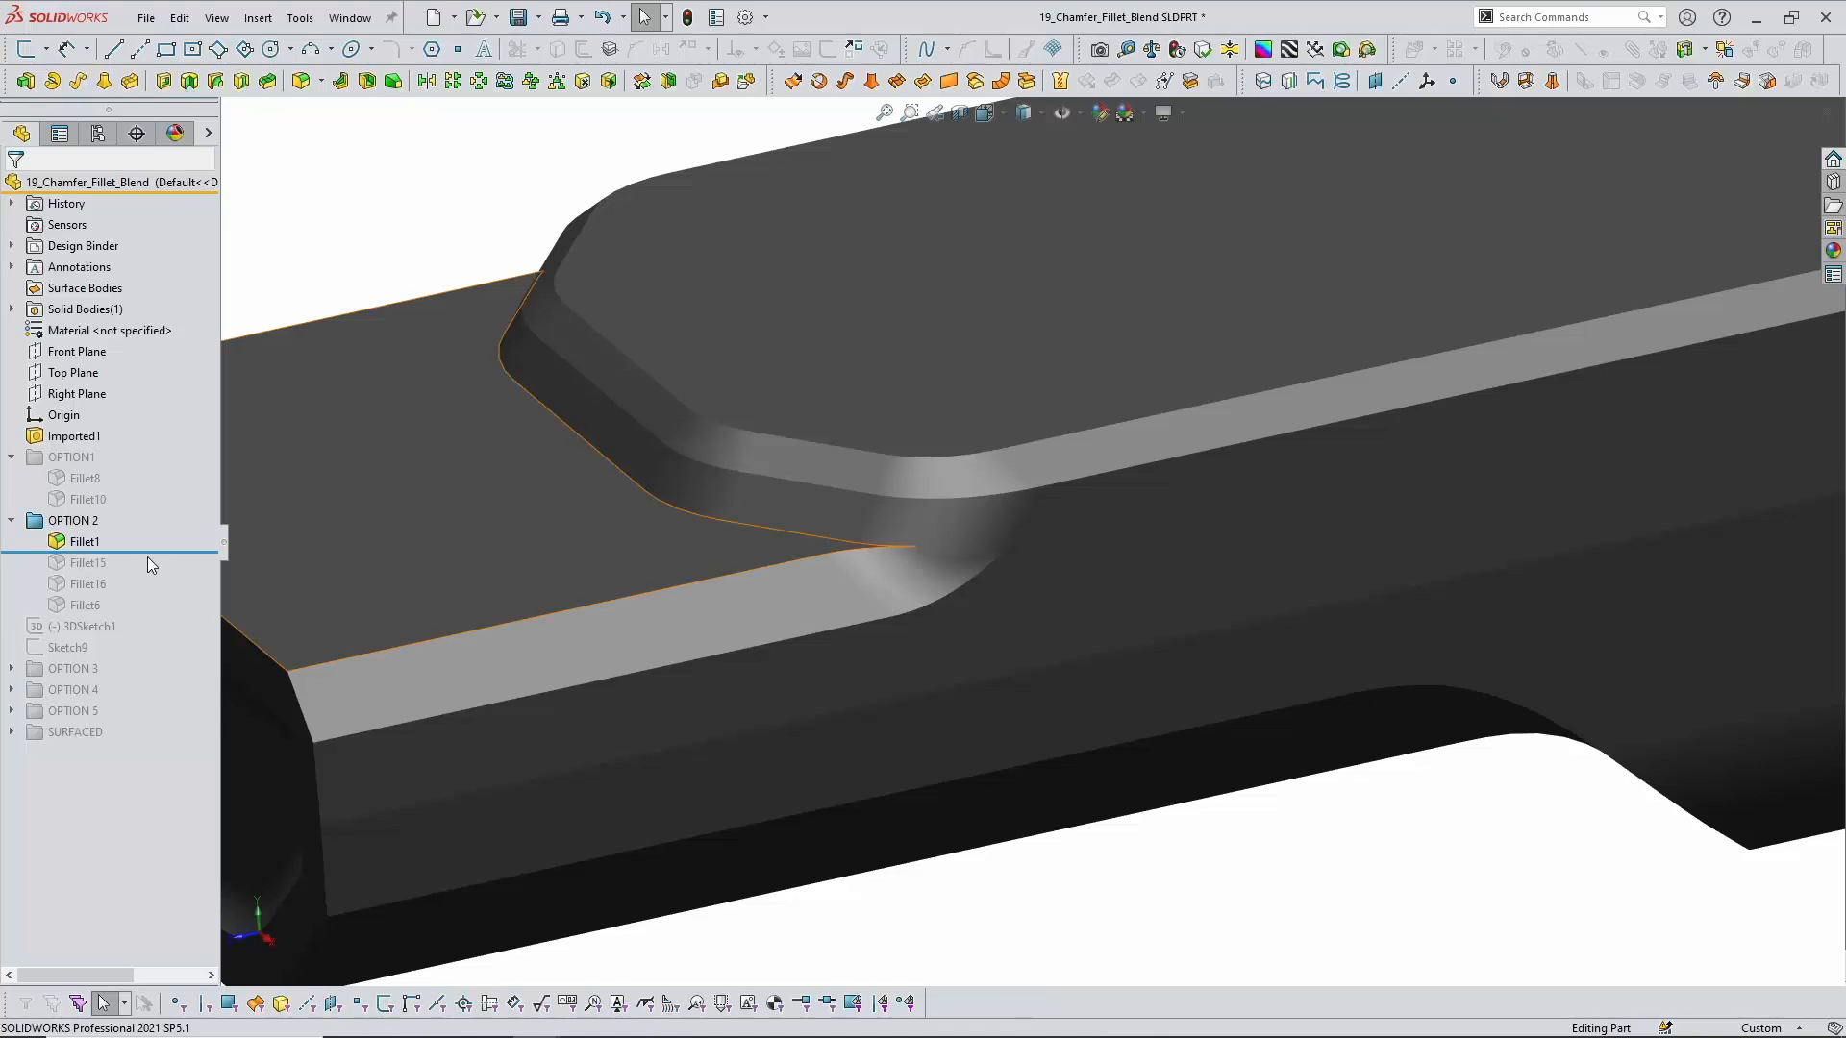
Step: Roll the history forward one feature at a time to include Fillet15 and Fillet16
{"action": "left_click_drag", "start_coordinate": [147, 553], "coordinate": [119, 571]}
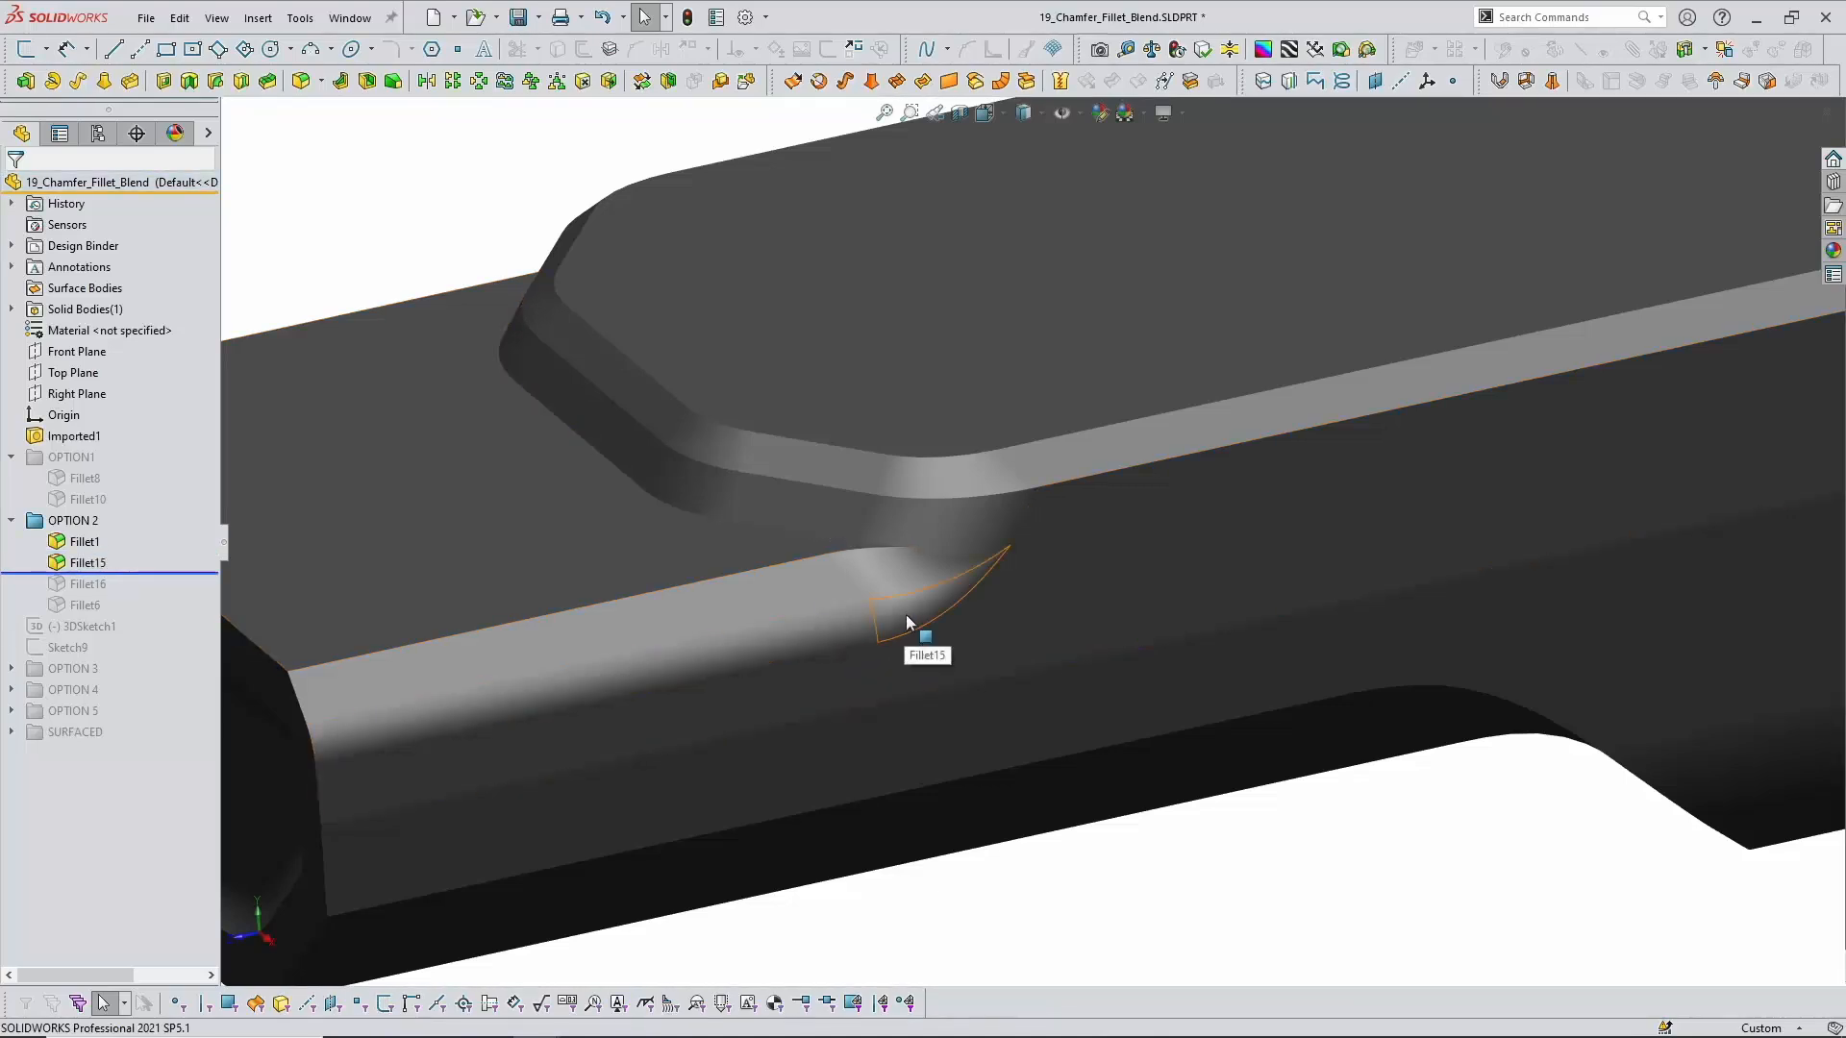
{"action": "left_click", "coordinate": [1162, 887]}
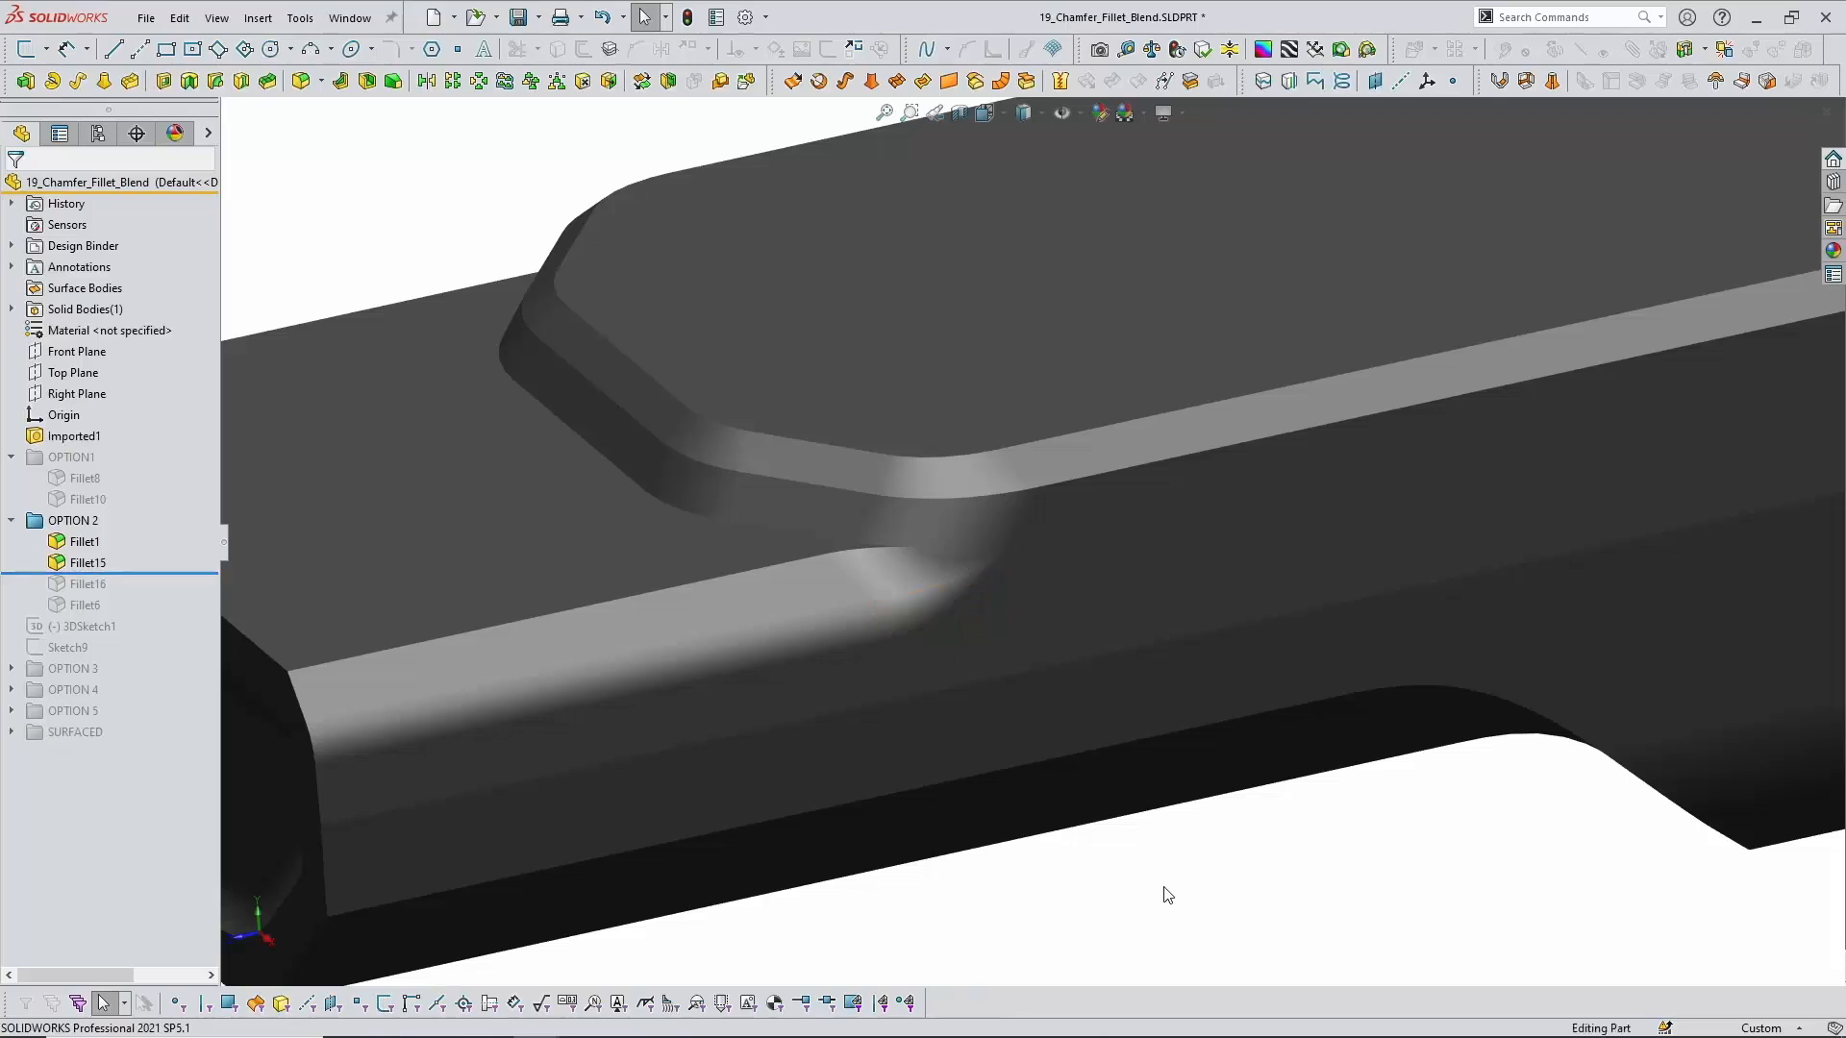
{"action": "scroll", "coordinate": [1162, 886], "scroll_direction": "up", "scroll_amount": 1}
{"action": "left_click_drag", "start_coordinate": [143, 575], "coordinate": [132, 595]}
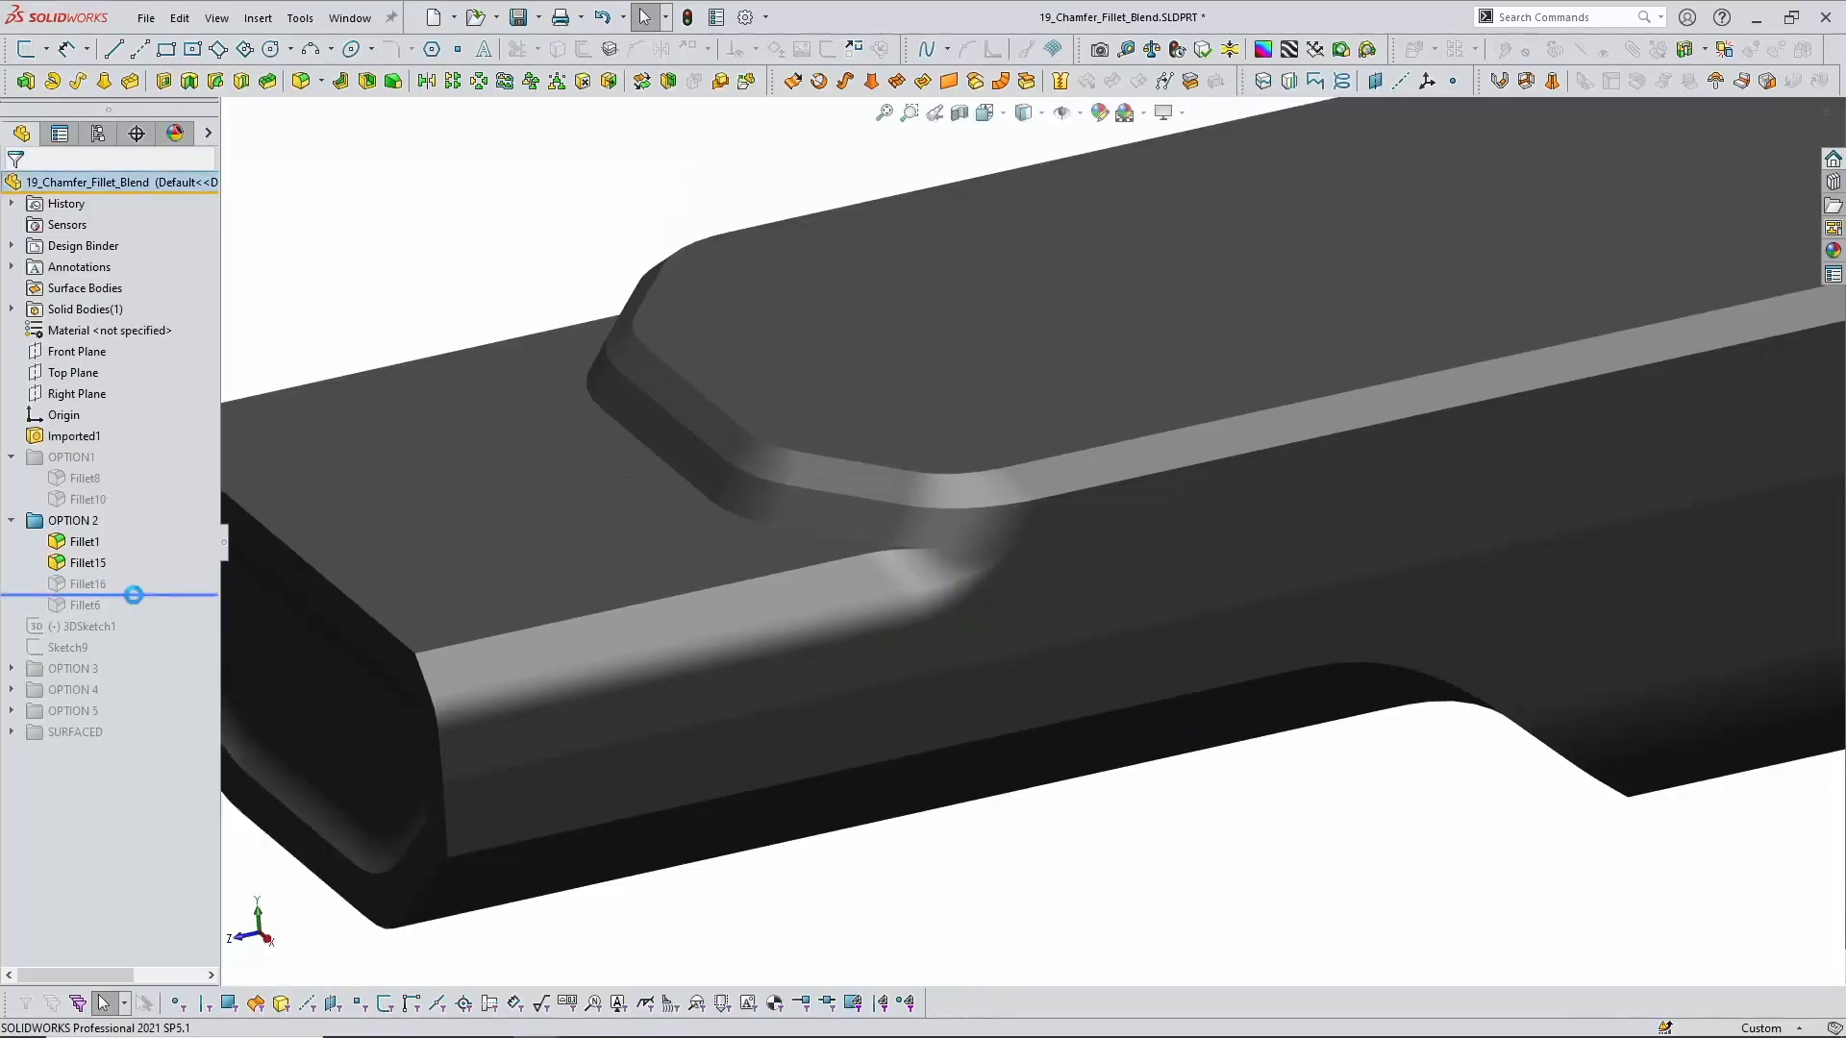
{"action": "scroll", "coordinate": [1001, 618], "scroll_direction": "down", "scroll_amount": 3}
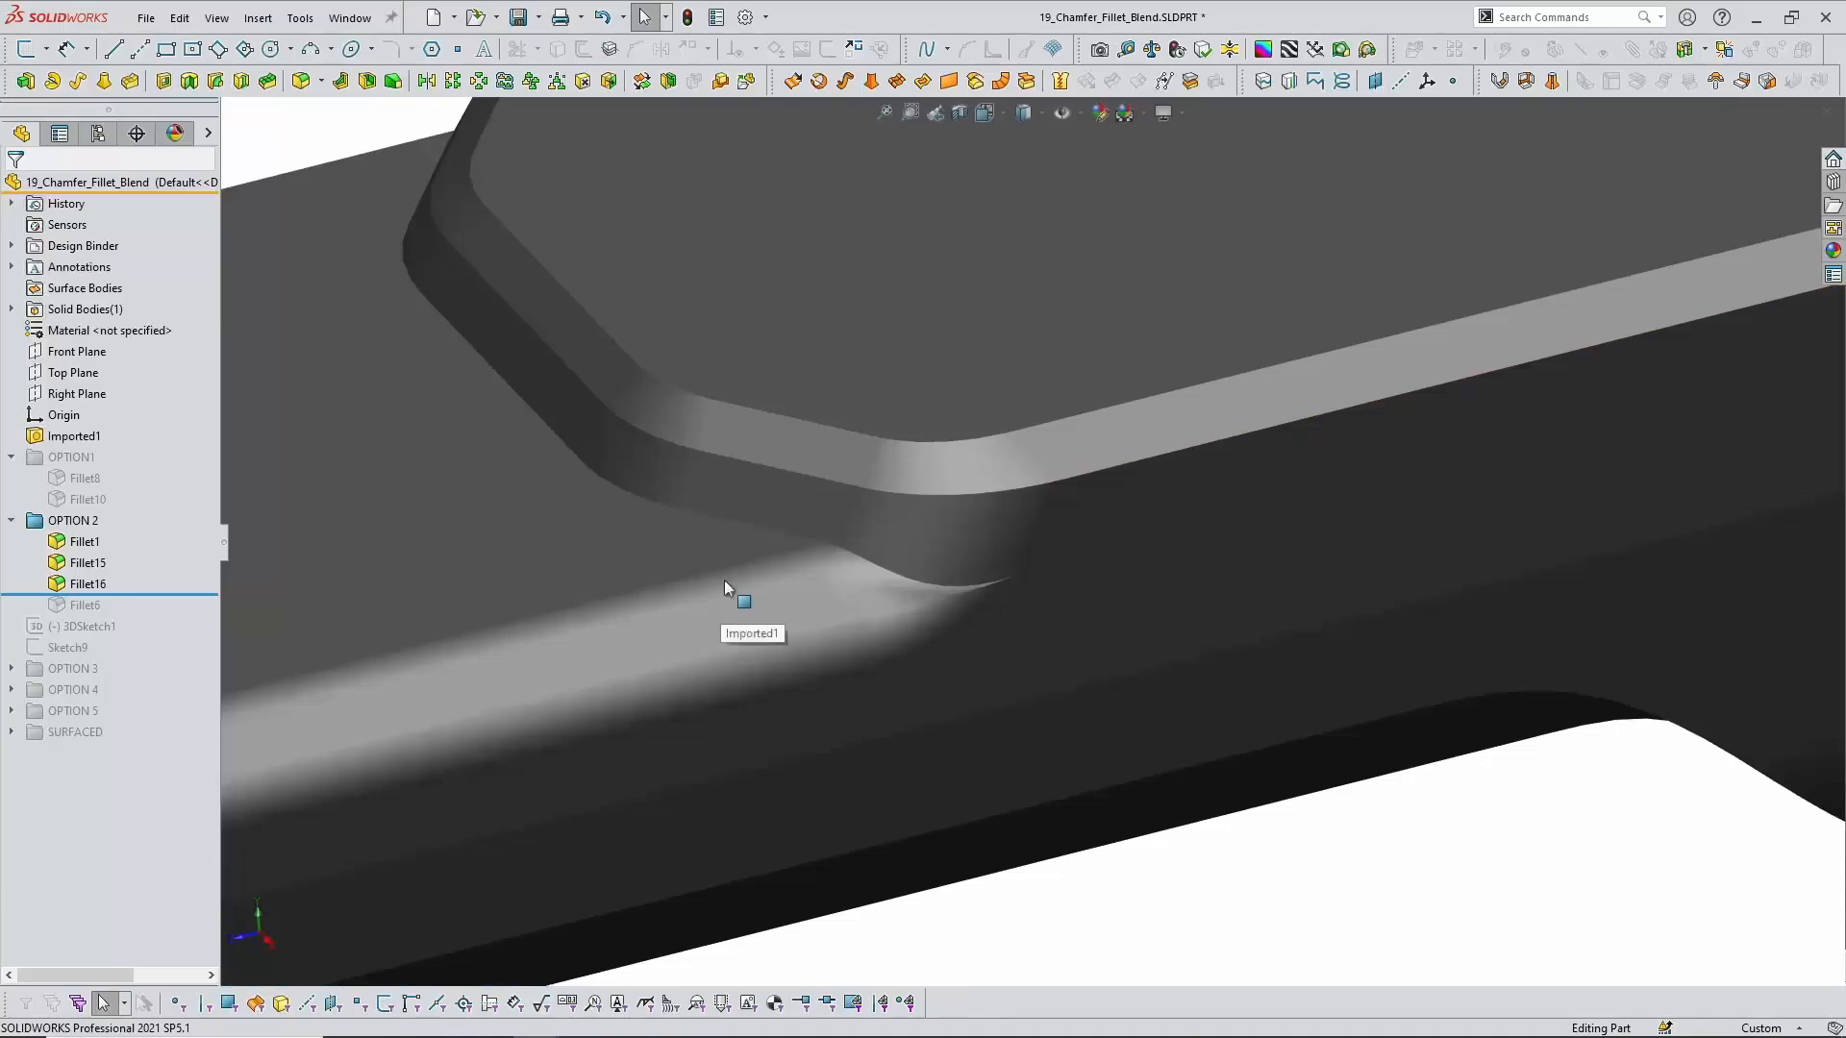
Step: Review Fillet16's edge selection and radius, leaving the feature without changes
{"action": "left_click", "coordinate": [87, 584]}
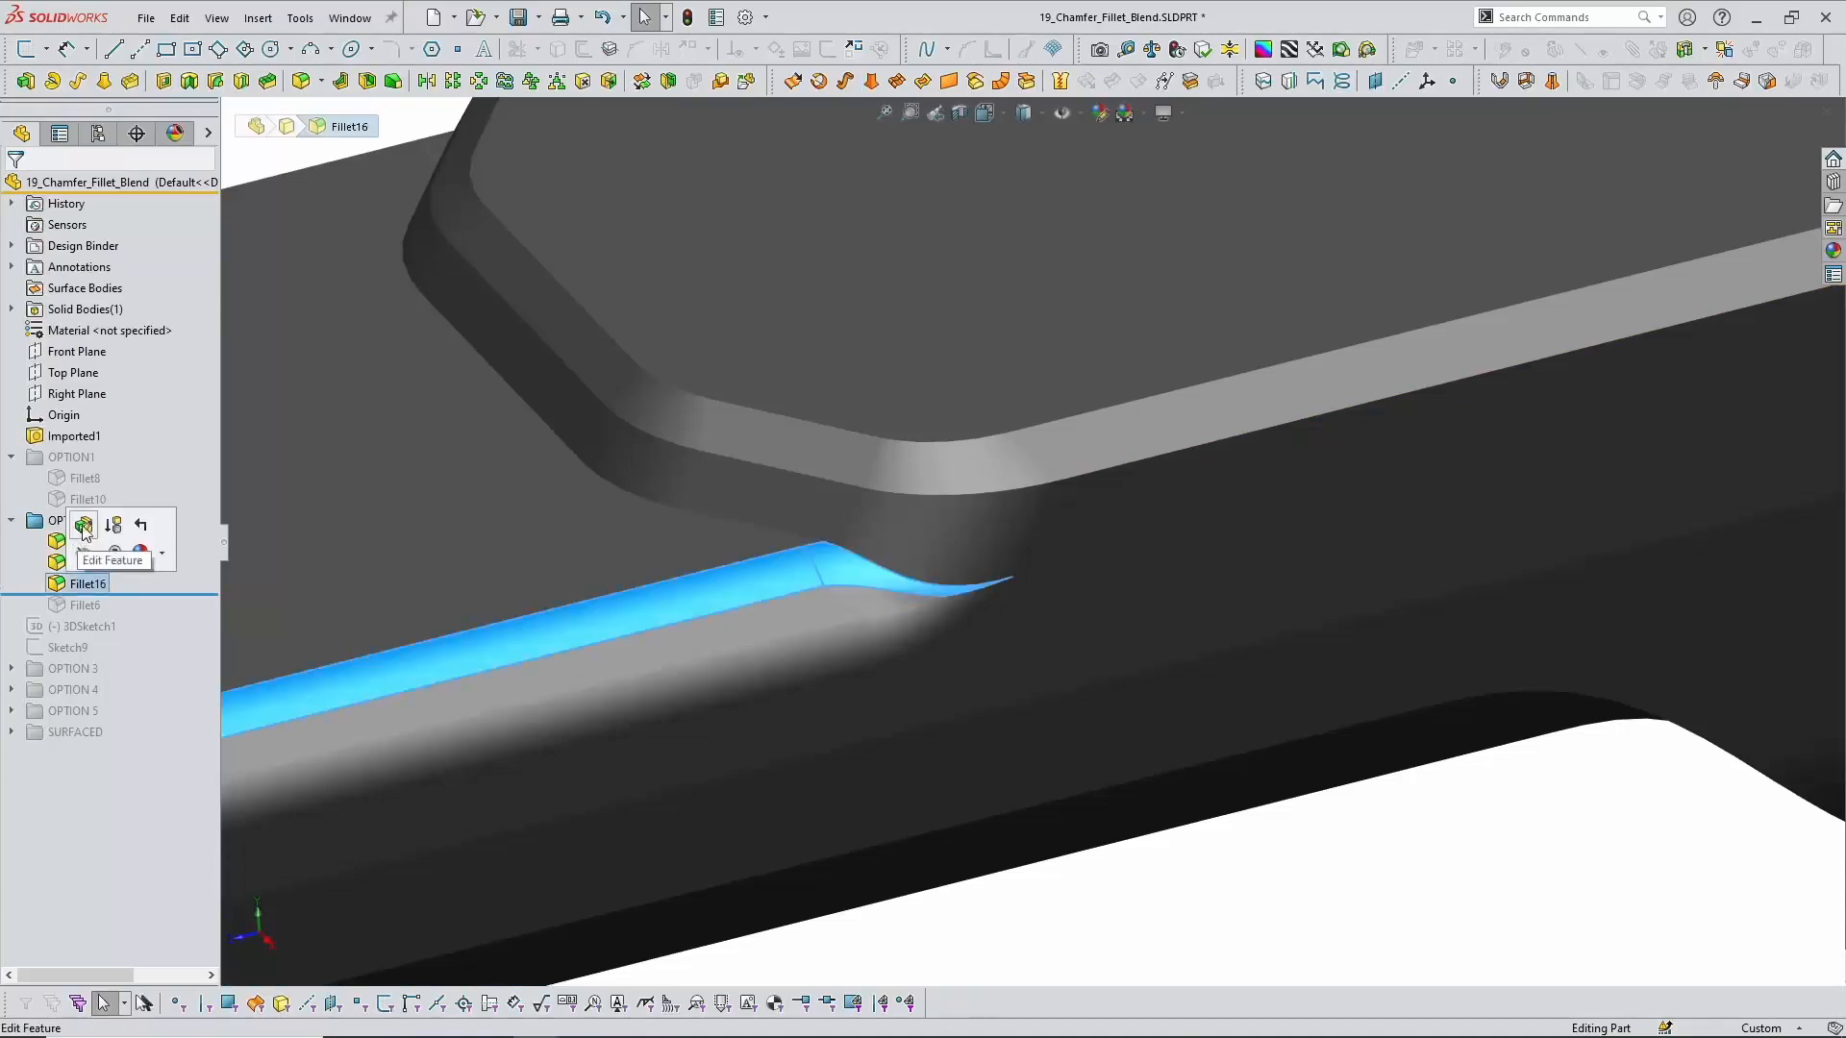
{"action": "left_click", "coordinate": [83, 529]}
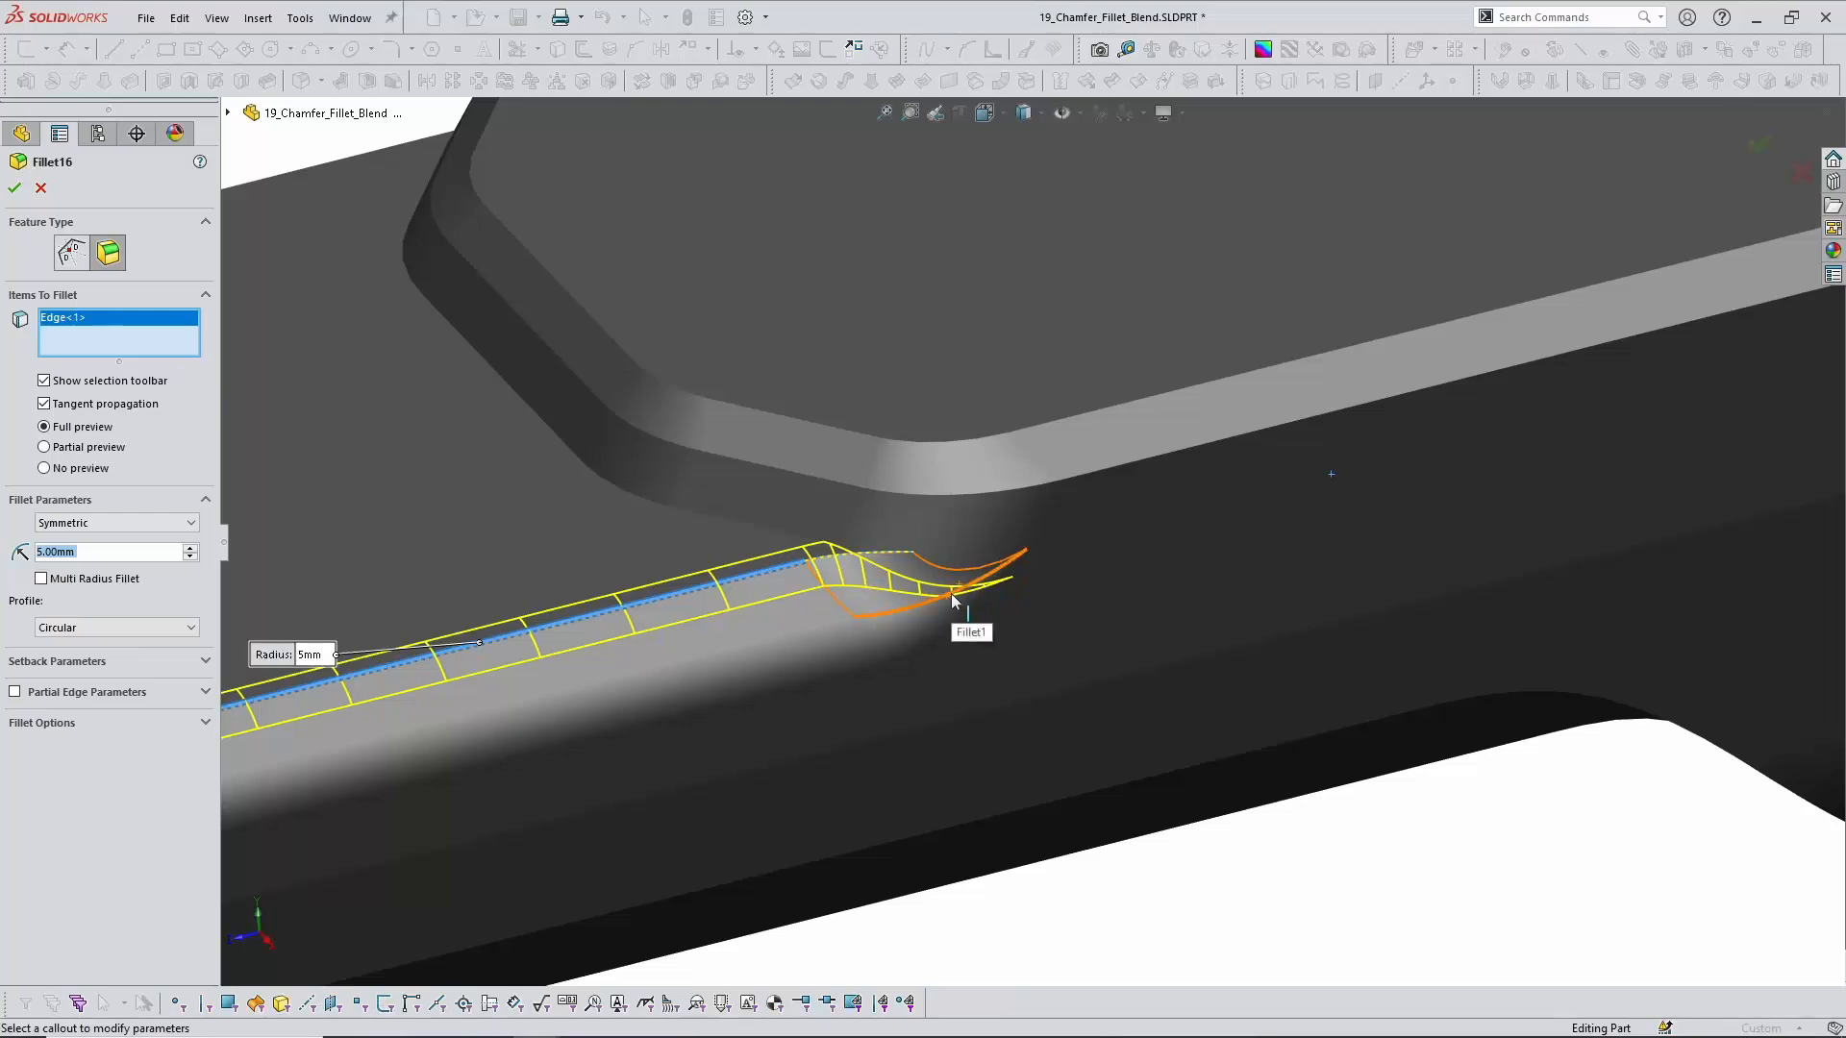
{"action": "scroll", "coordinate": [951, 593], "scroll_direction": "up", "scroll_amount": 1}
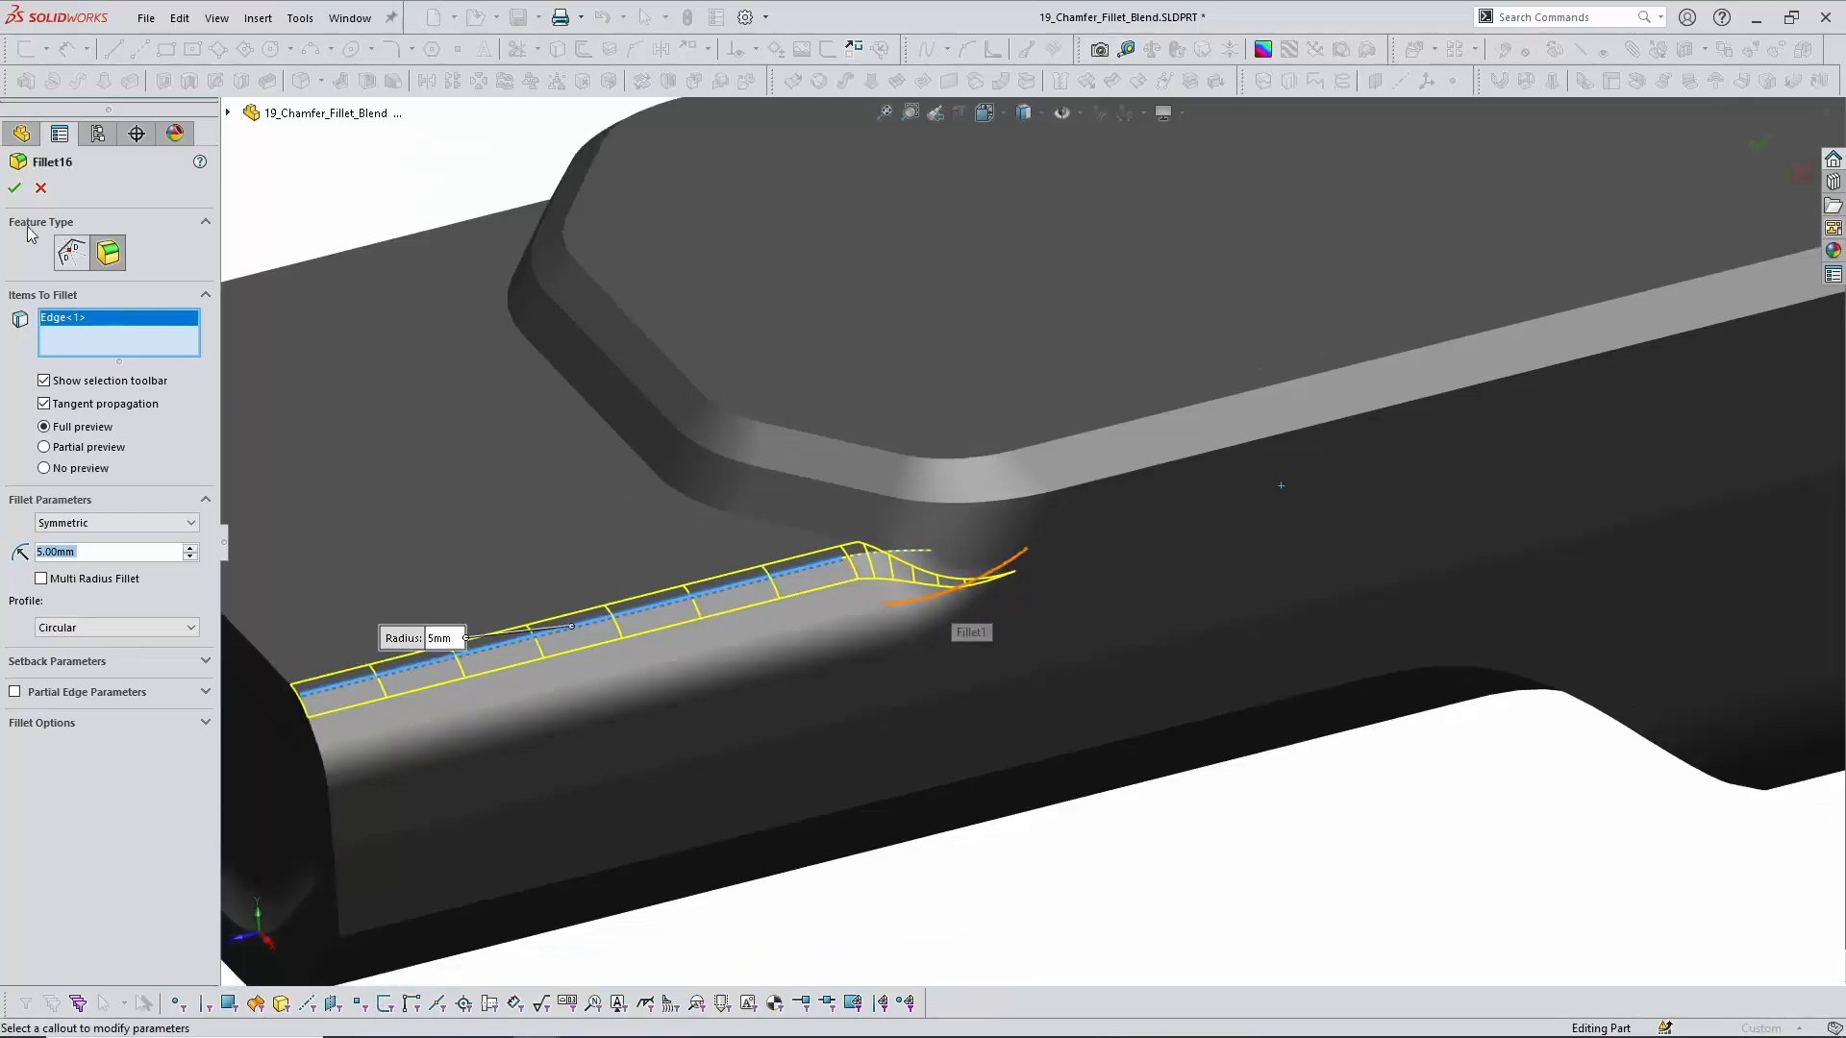
{"action": "left_click", "coordinate": [42, 190]}
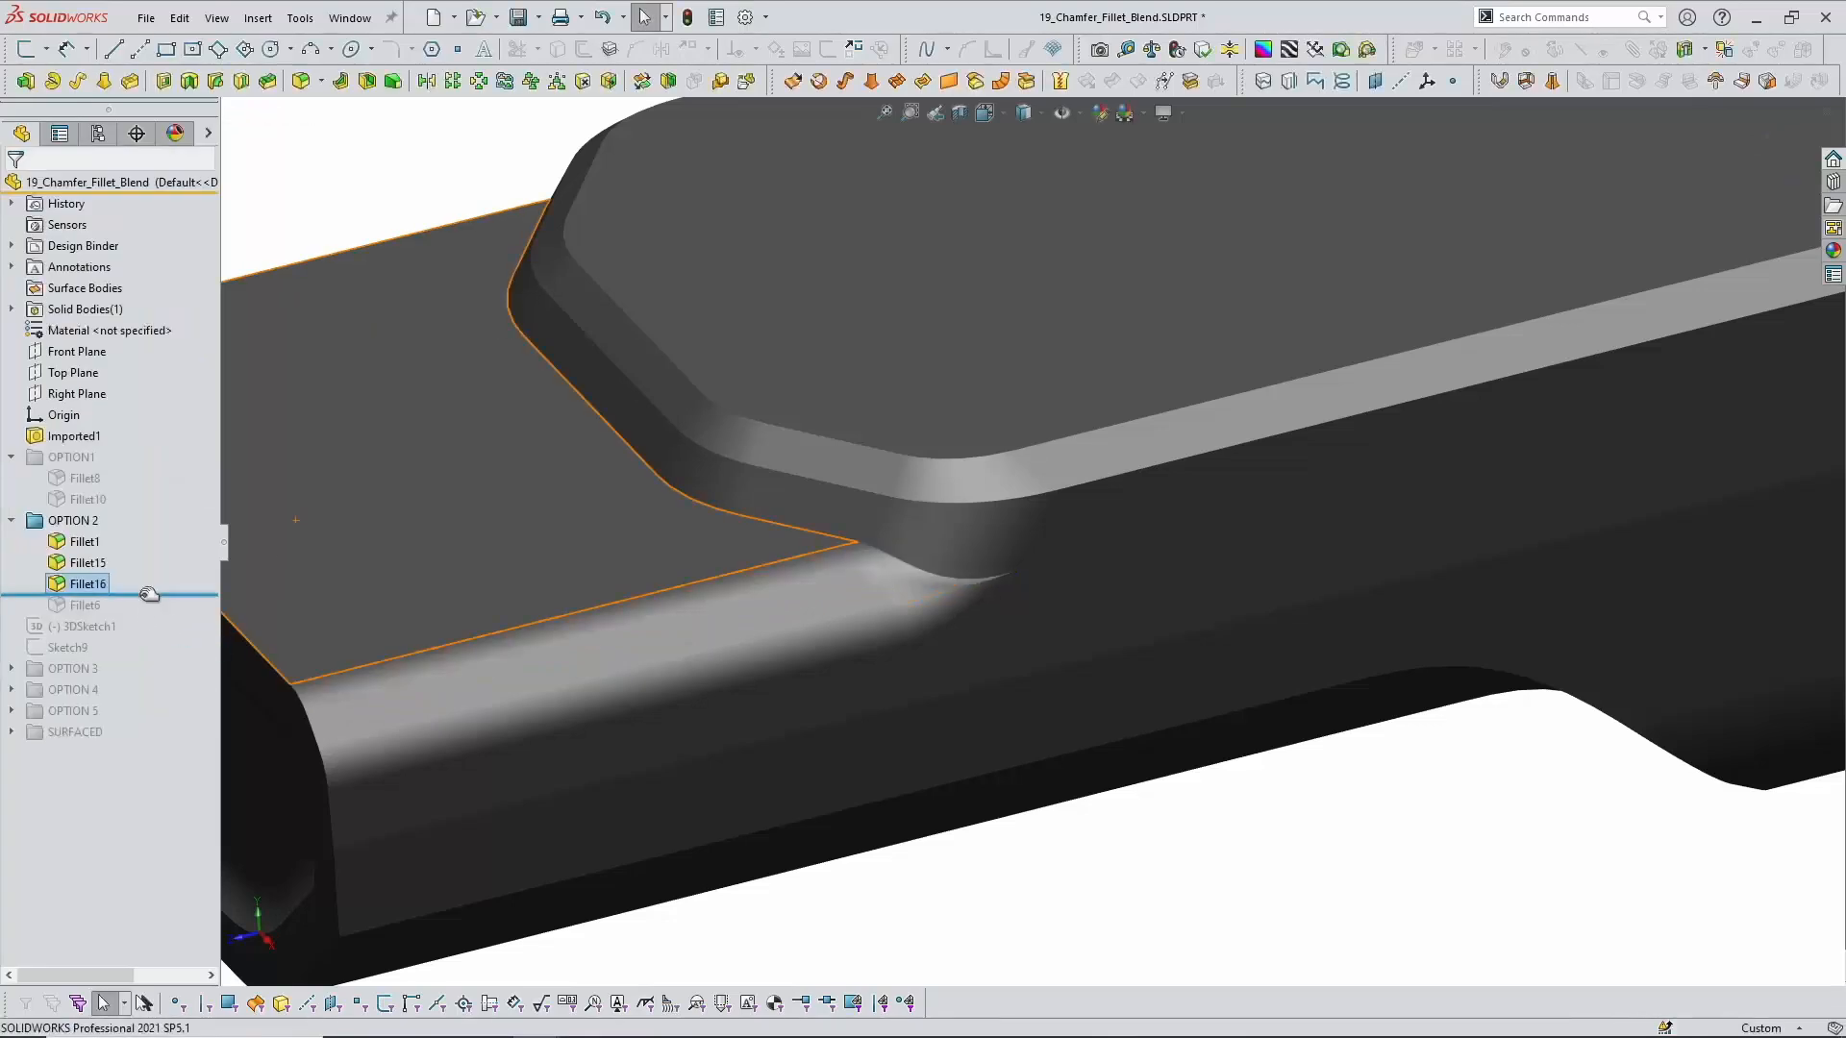
Step: Roll the history back to just after Fillet1 and try a single 5 mm fillet on both long edges of the chamfer
{"action": "left_click_drag", "start_coordinate": [140, 575], "coordinate": [159, 552]}
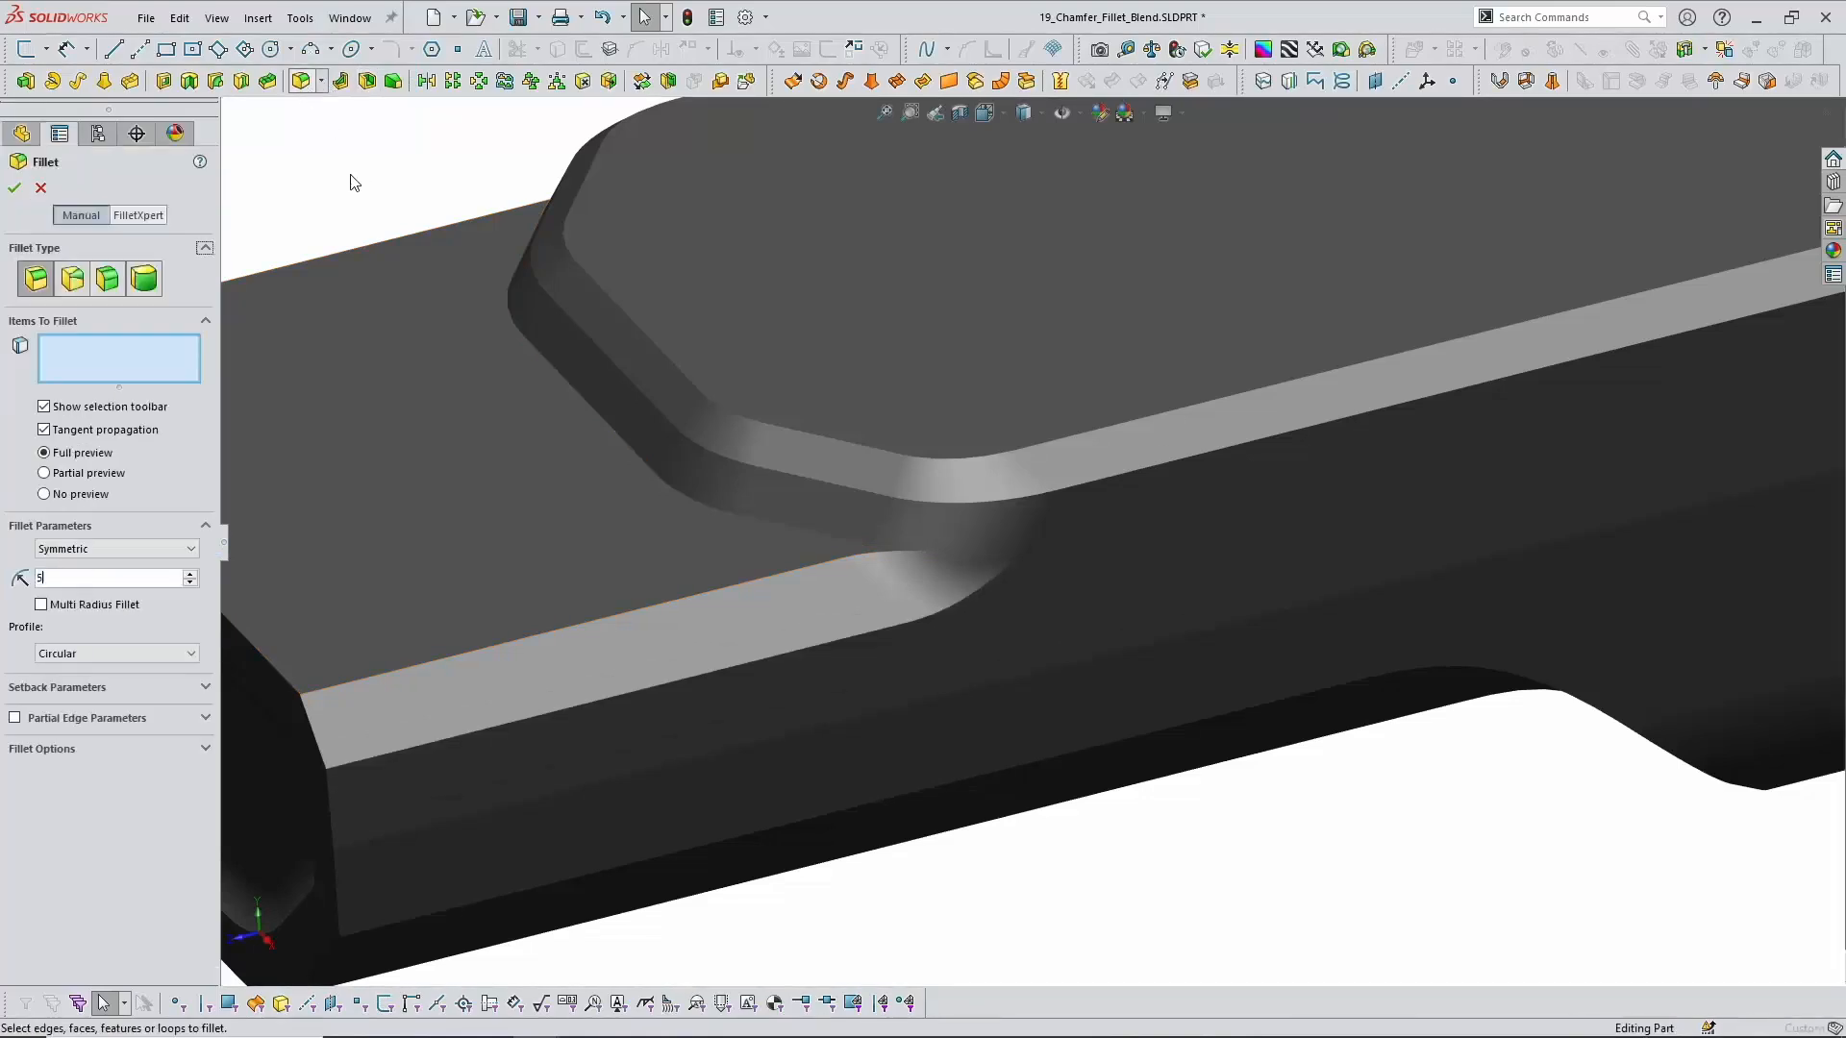
{"action": "left_click", "coordinate": [594, 702]}
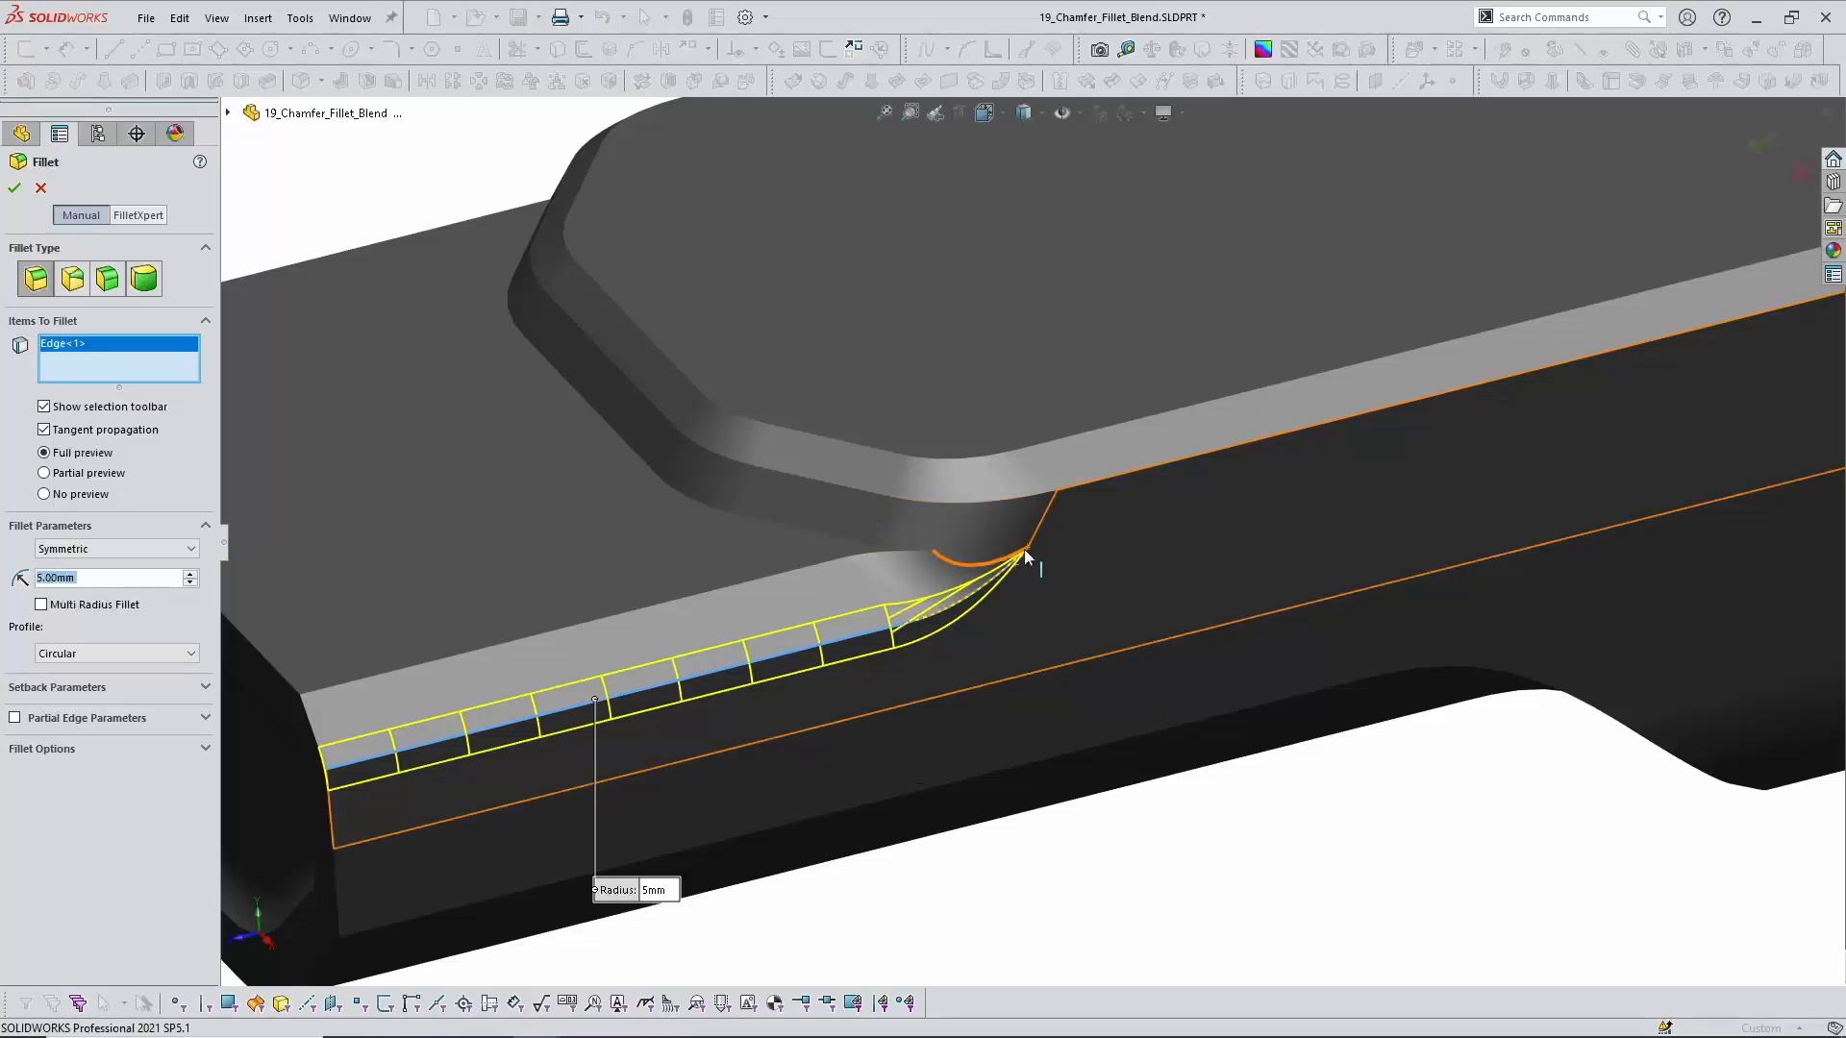
{"action": "left_click", "coordinate": [657, 615]}
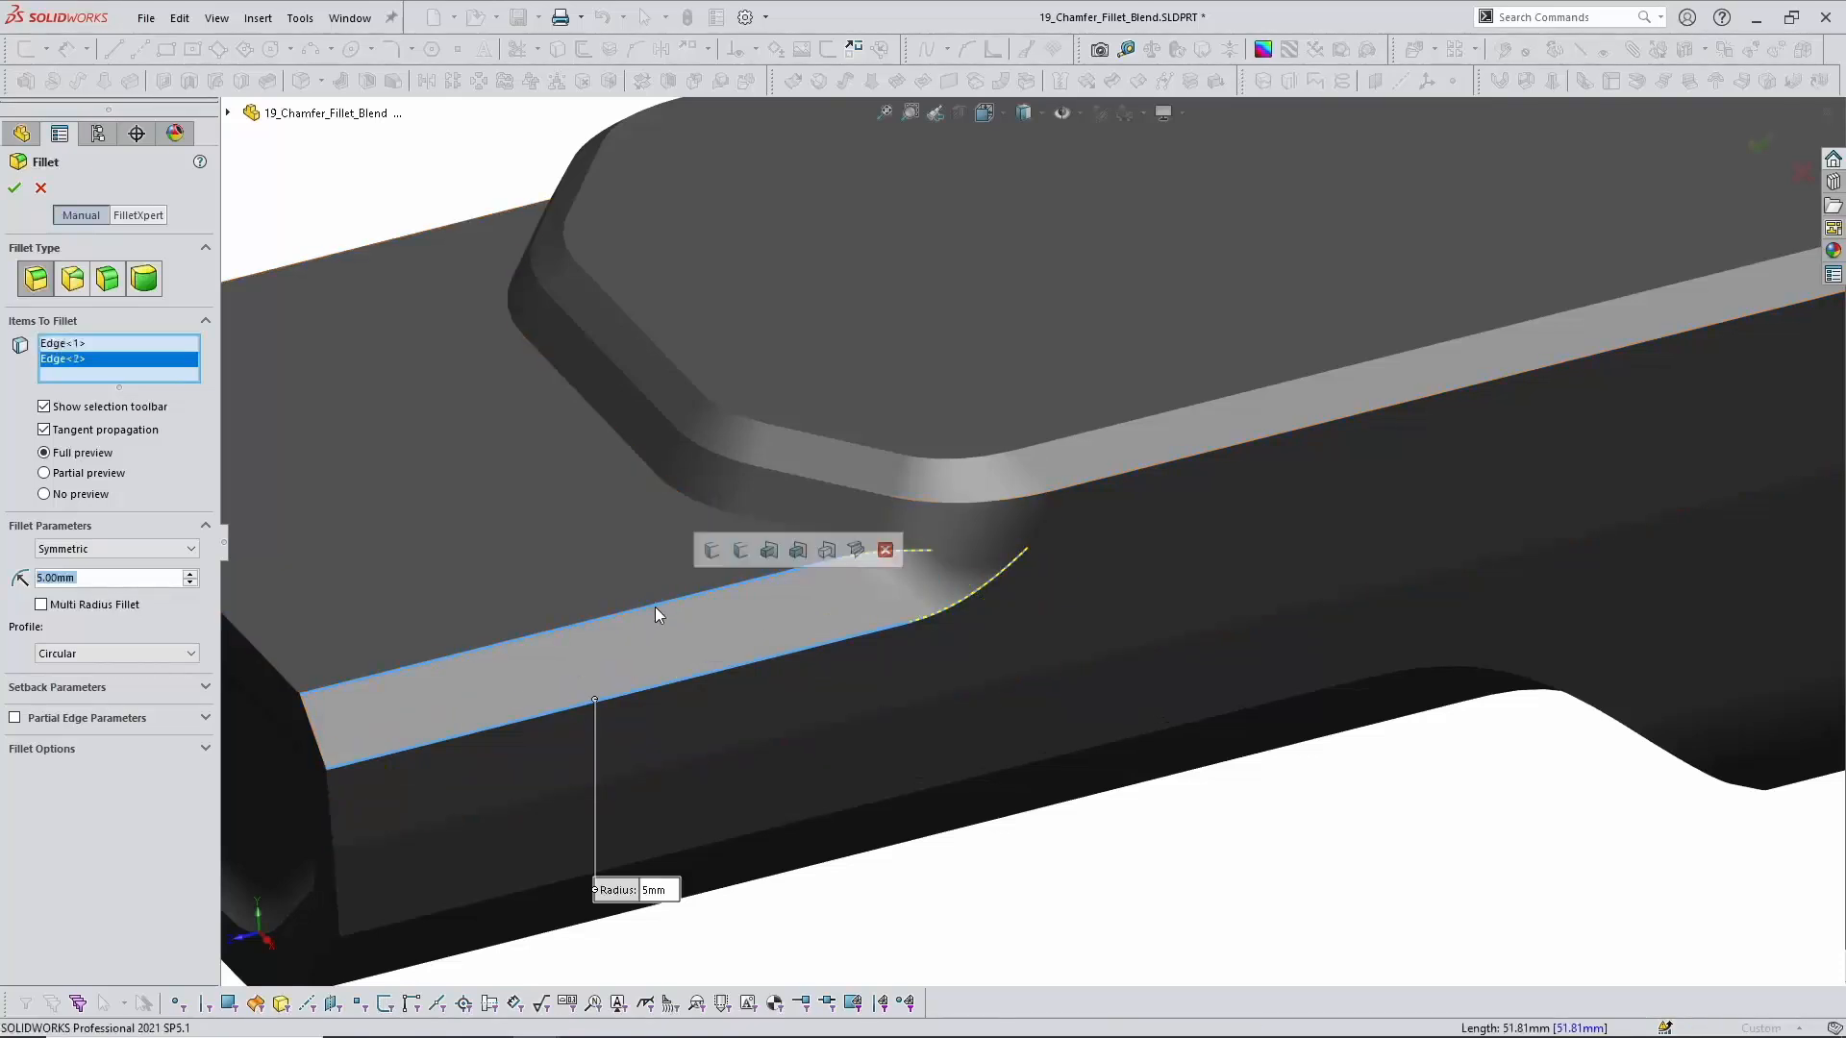
{"action": "left_click", "coordinate": [15, 189]}
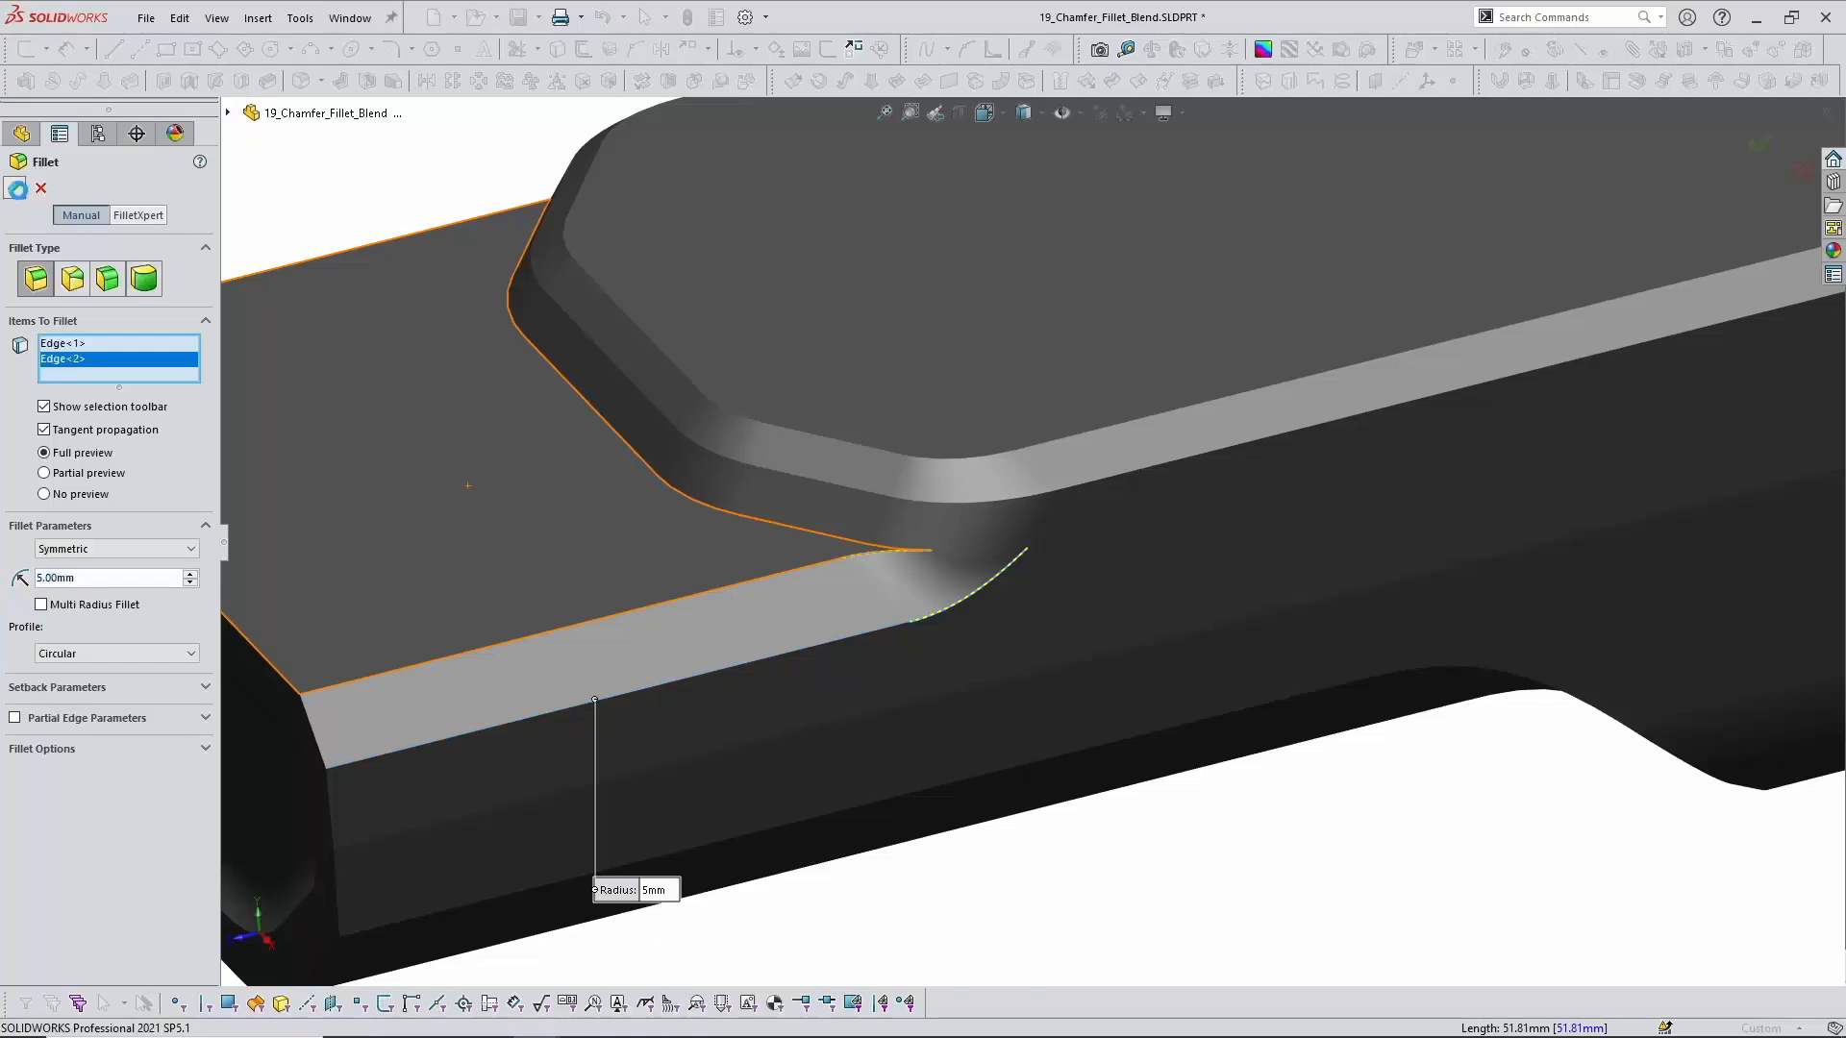
{"action": "left_click", "coordinate": [995, 253]}
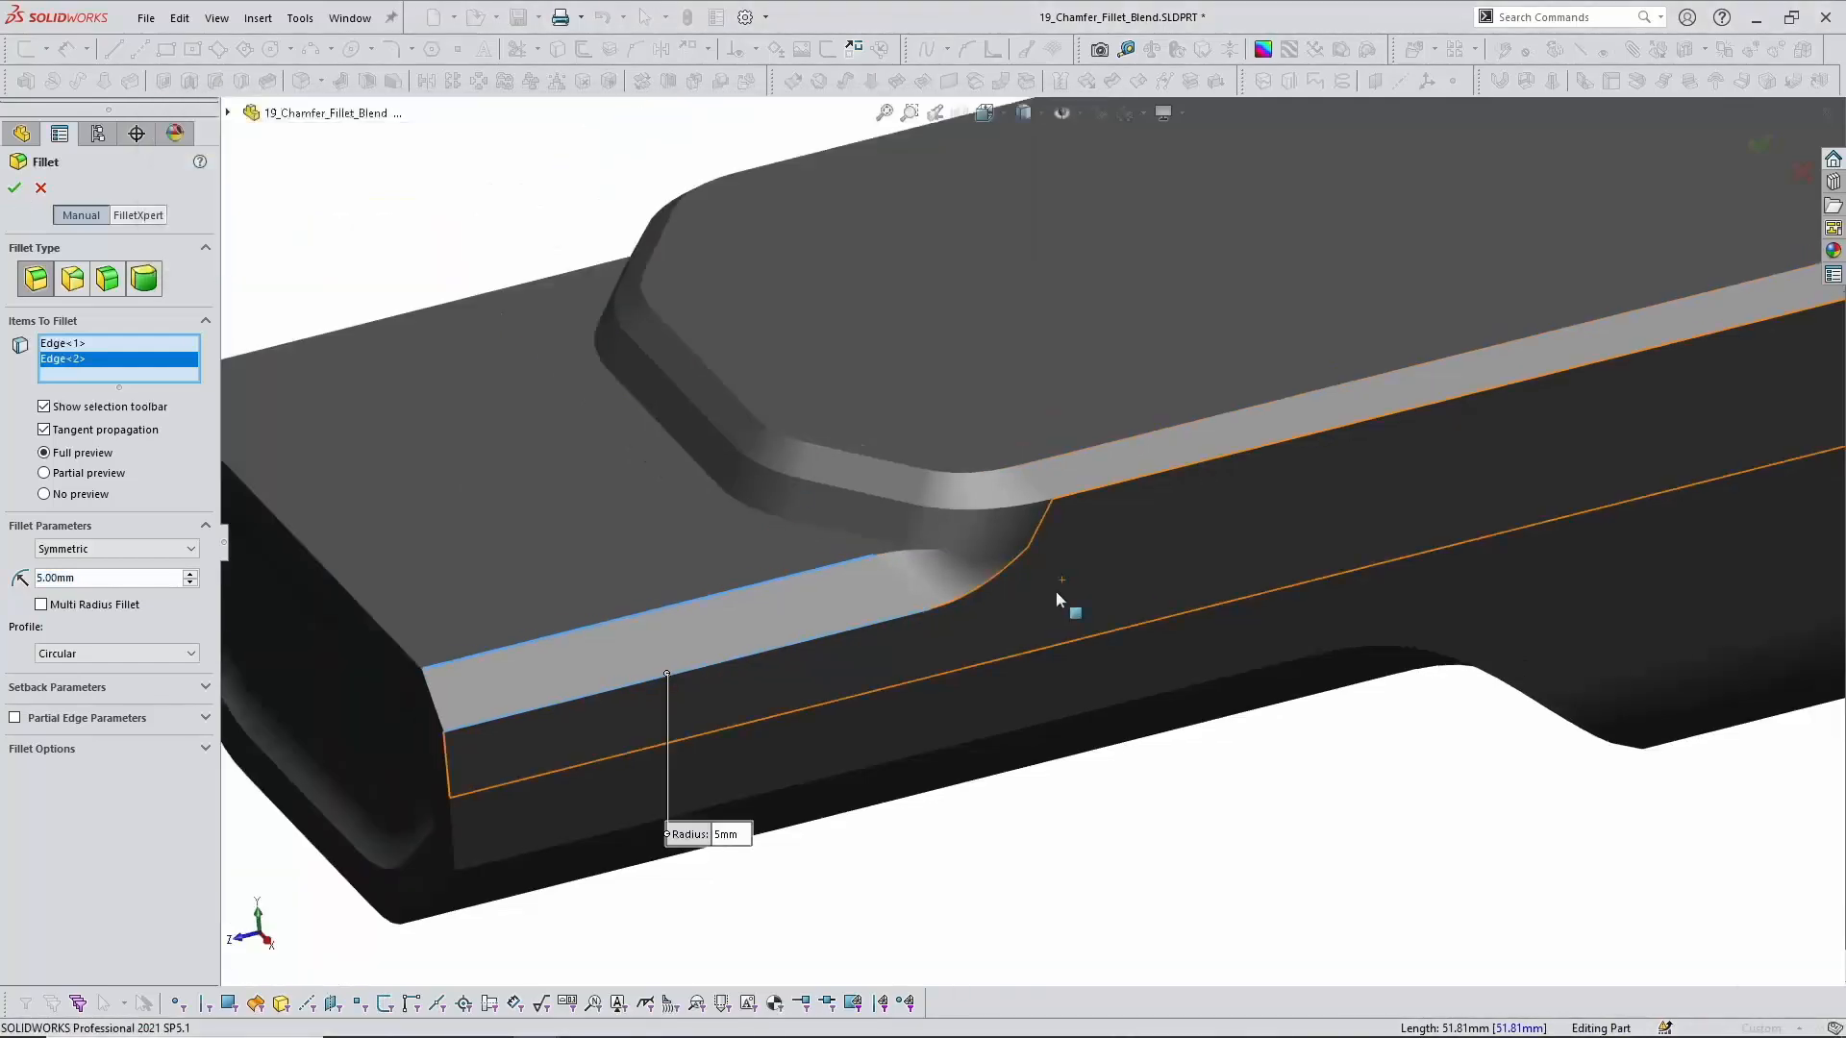
{"action": "left_click", "coordinate": [41, 188]}
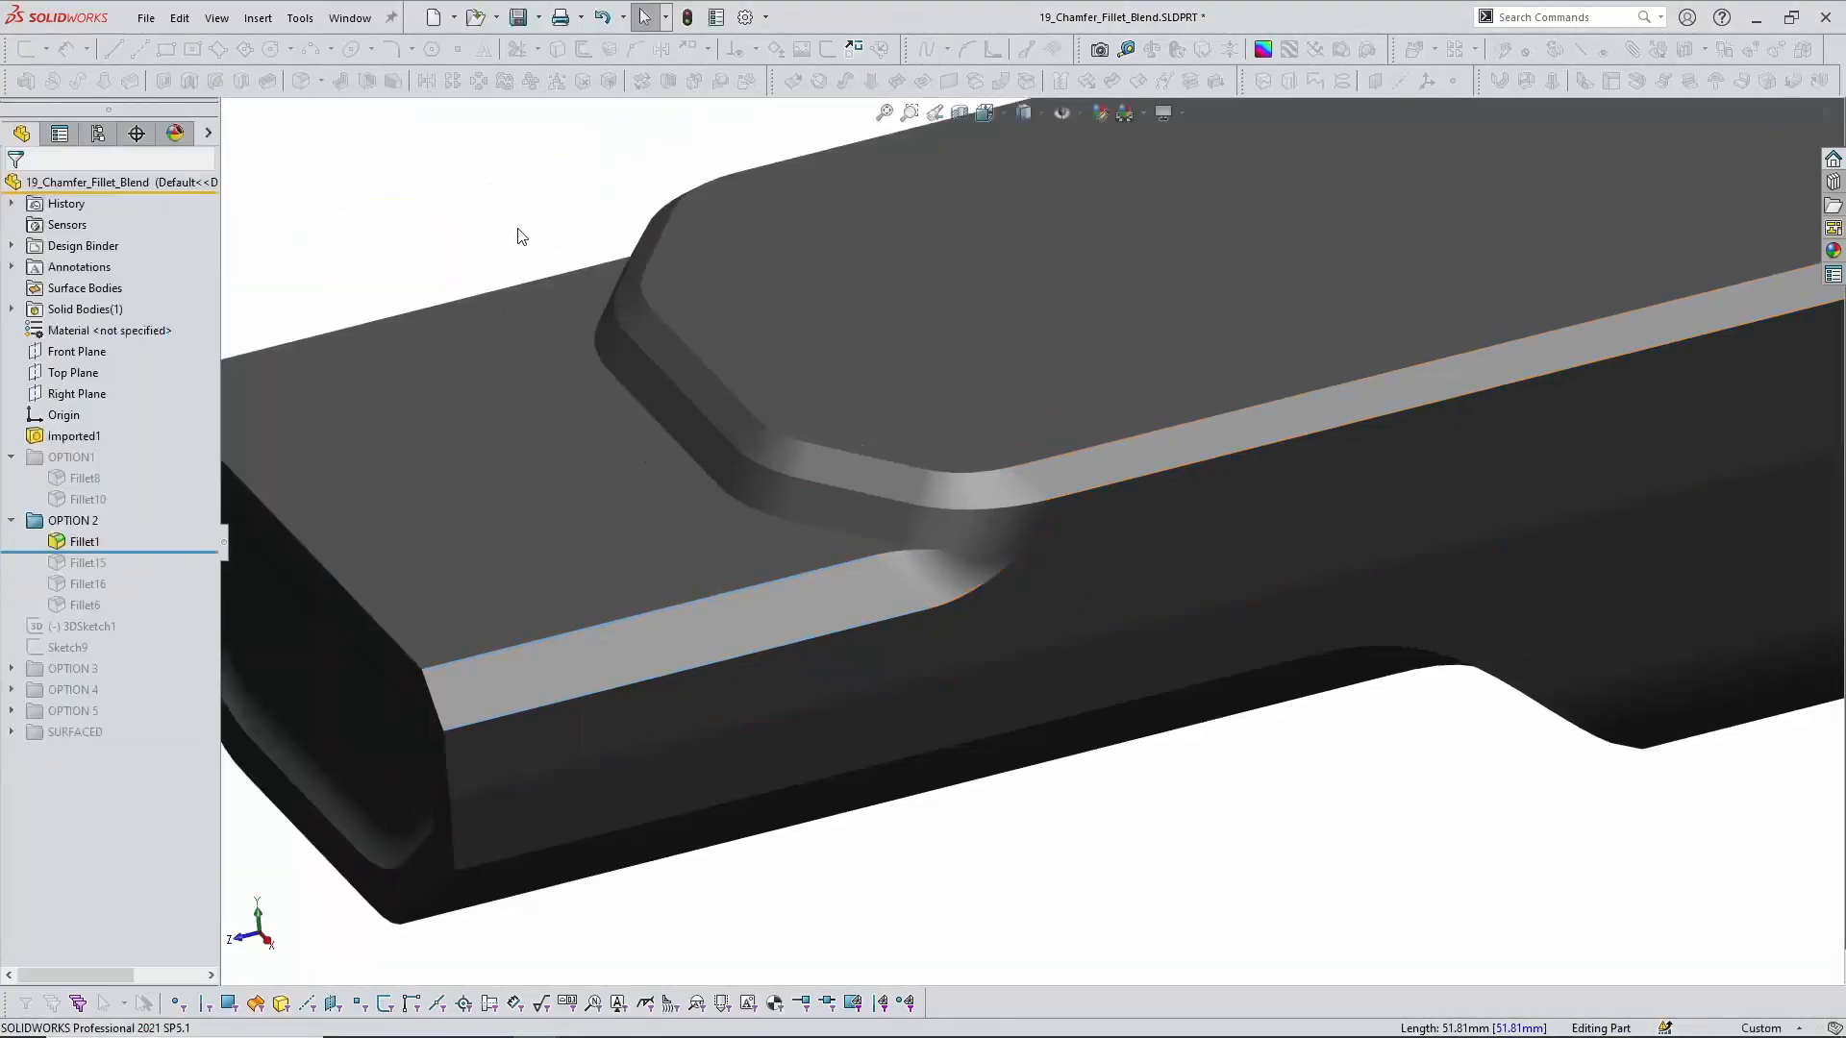
Step: Roll the history forward one feature at a time to include Fillet15, Fillet16 and Fillet6
{"action": "left_click_drag", "start_coordinate": [118, 574], "coordinate": [114, 574]}
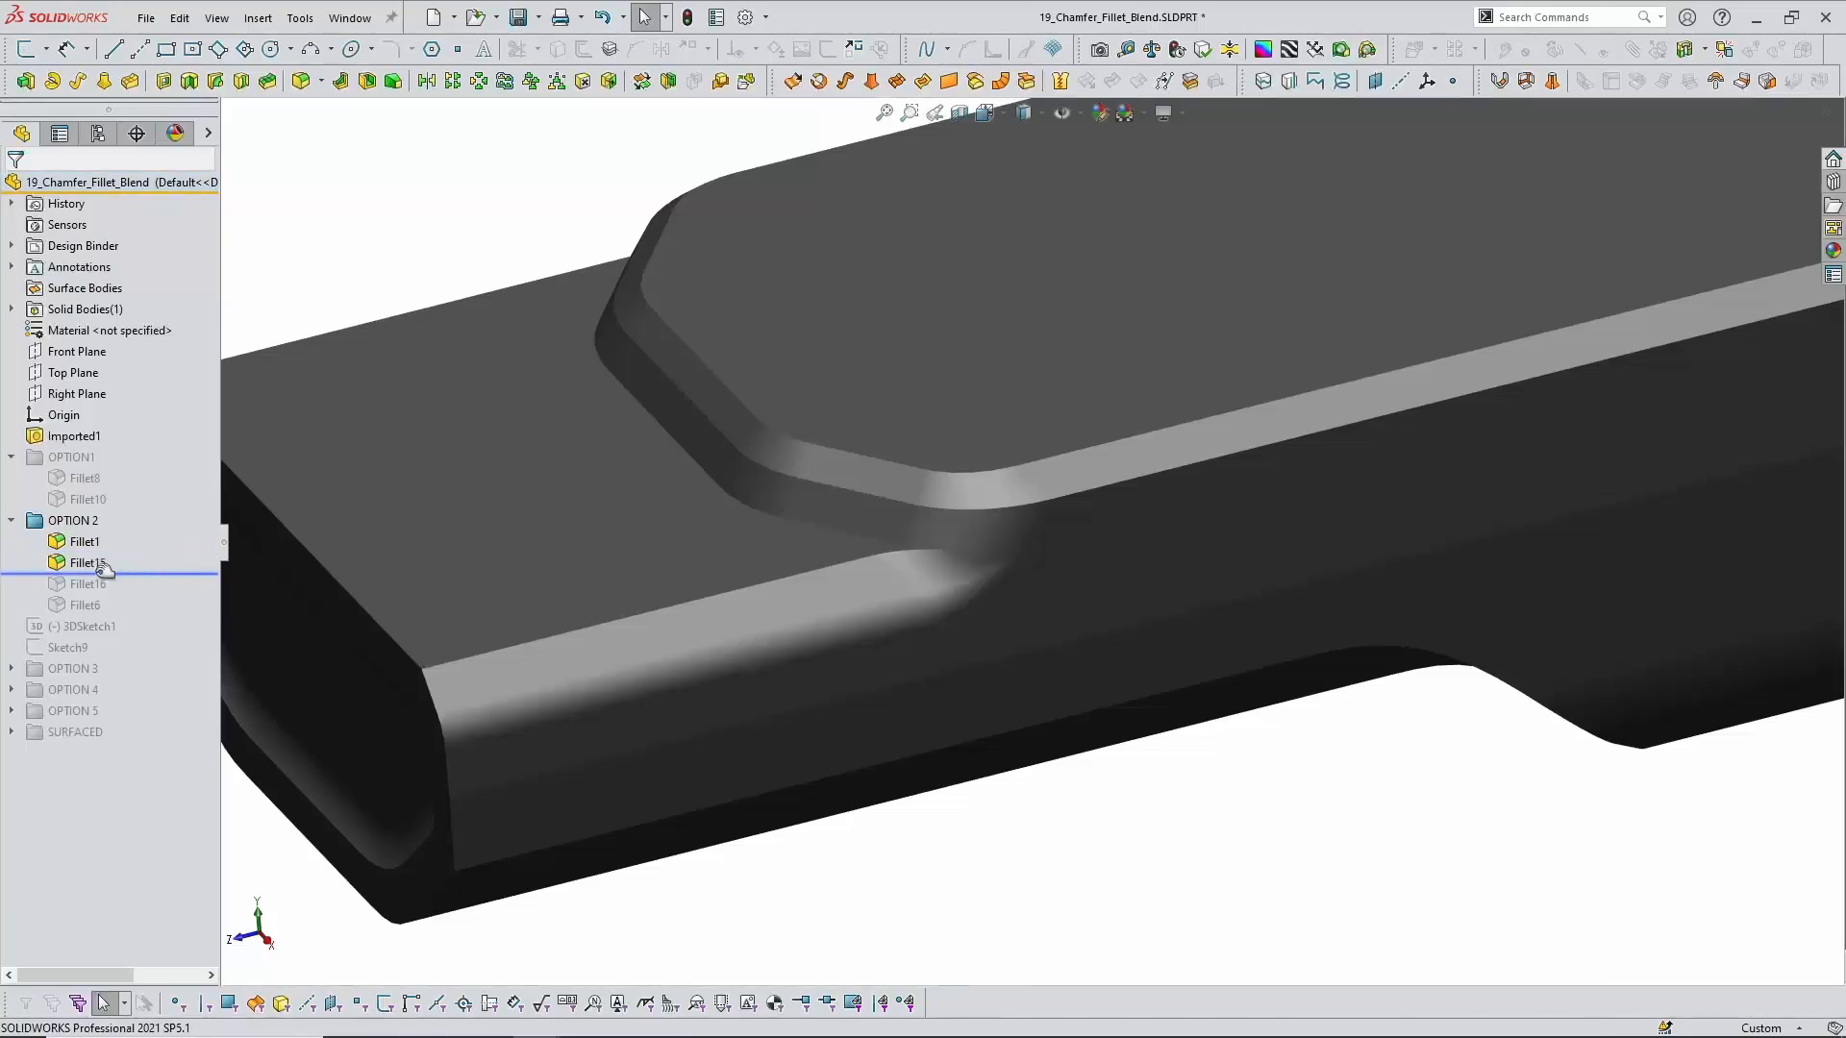
{"action": "mouse_move", "coordinate": [96, 573]}
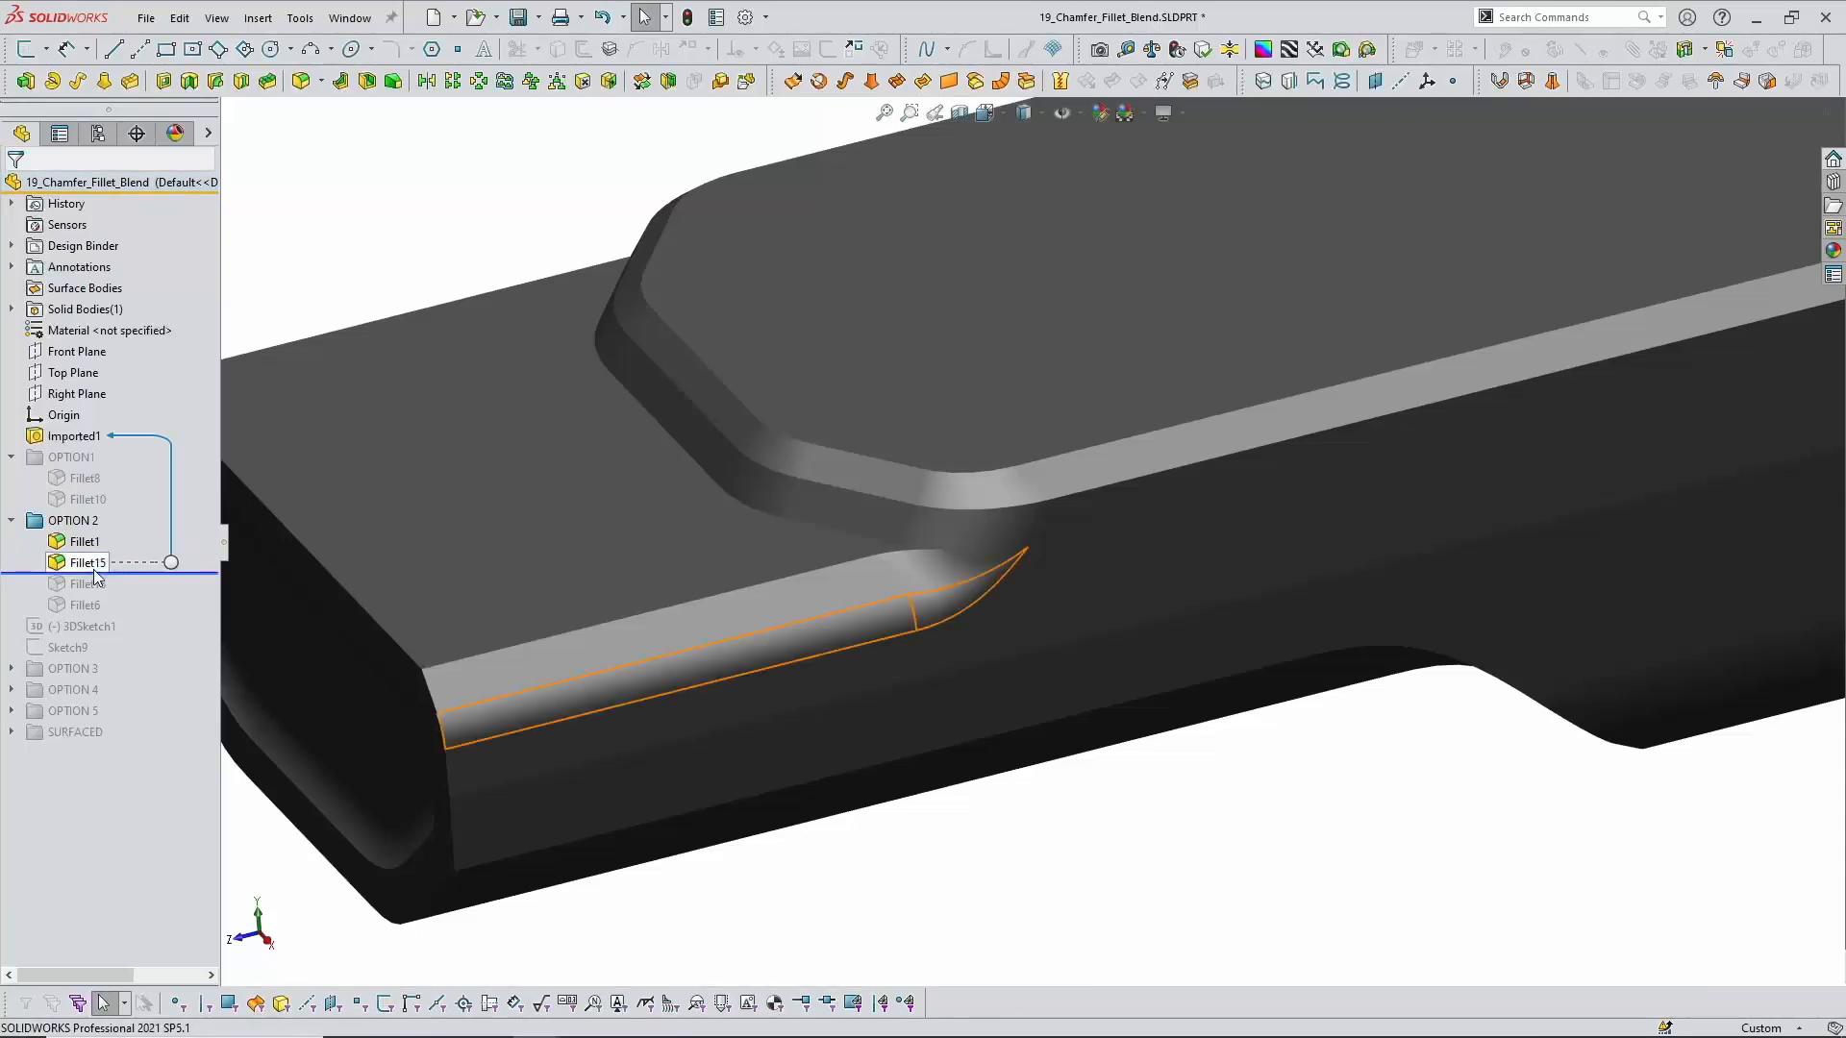
{"action": "scroll", "coordinate": [961, 499], "scroll_direction": "down", "scroll_amount": 5}
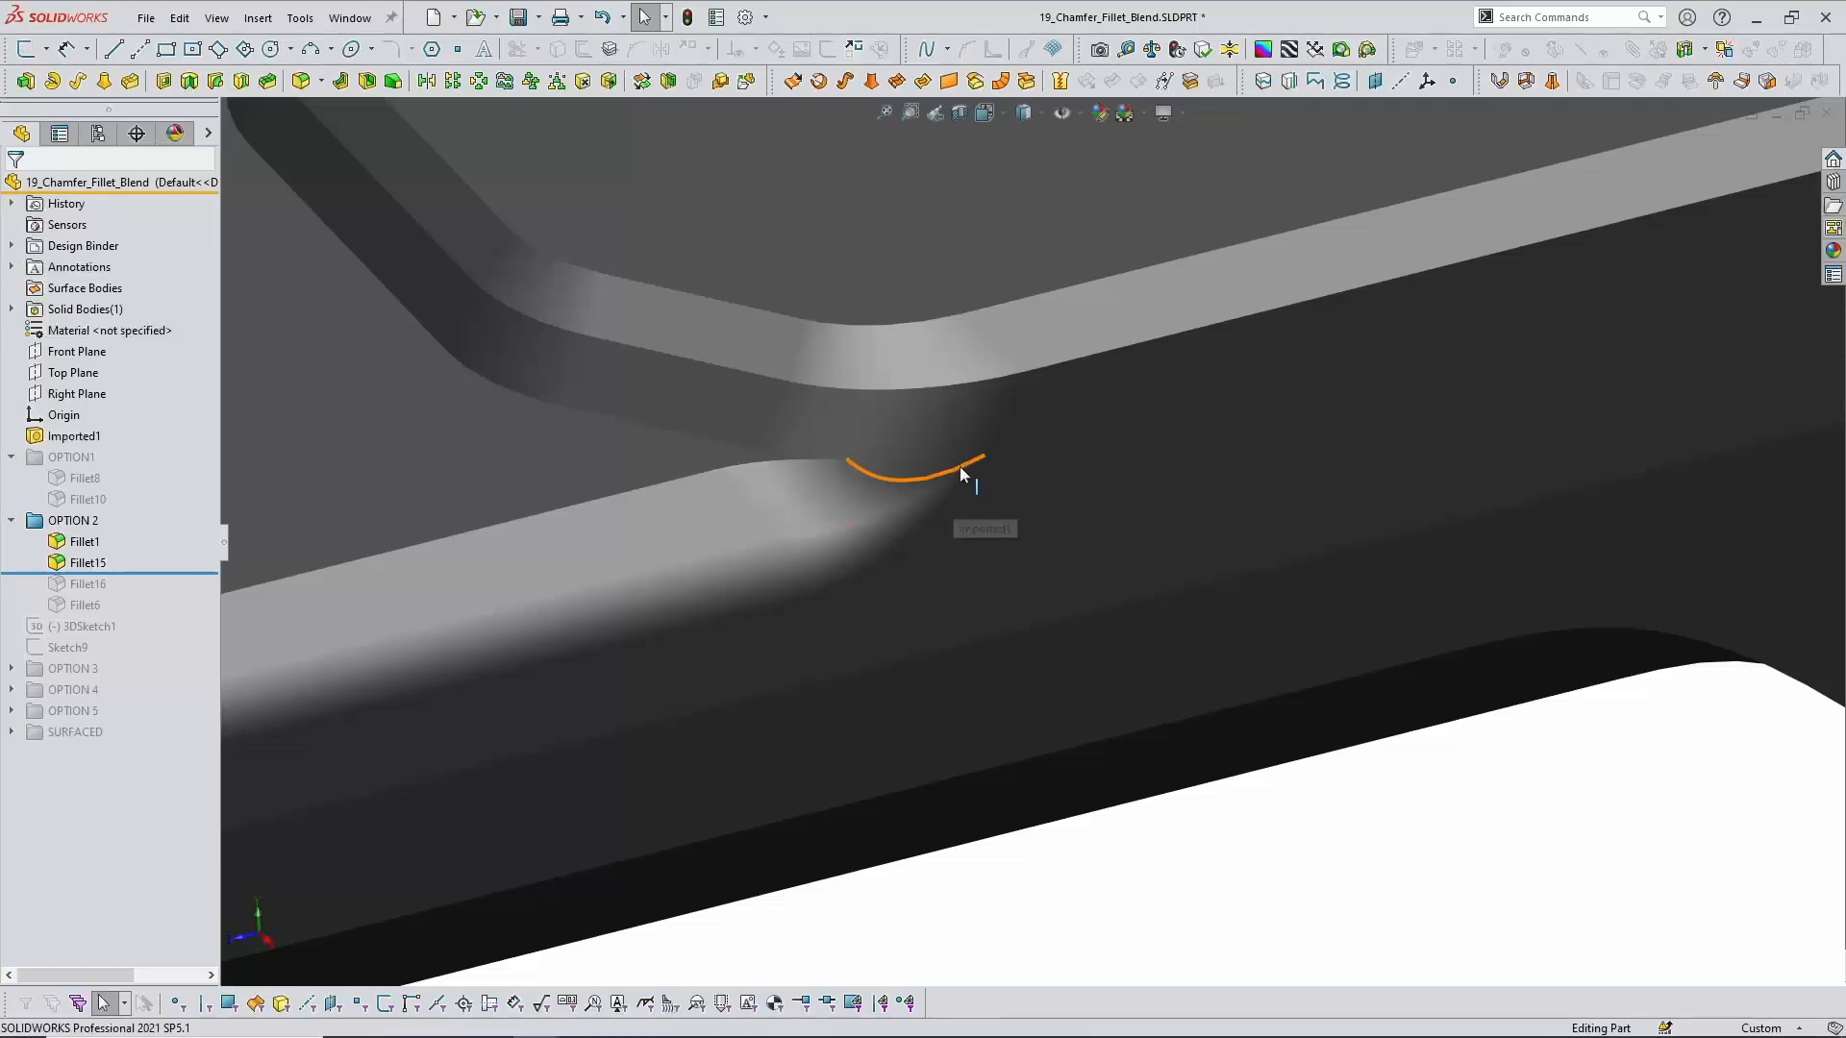
{"action": "left_click_drag", "start_coordinate": [166, 576], "coordinate": [160, 595]}
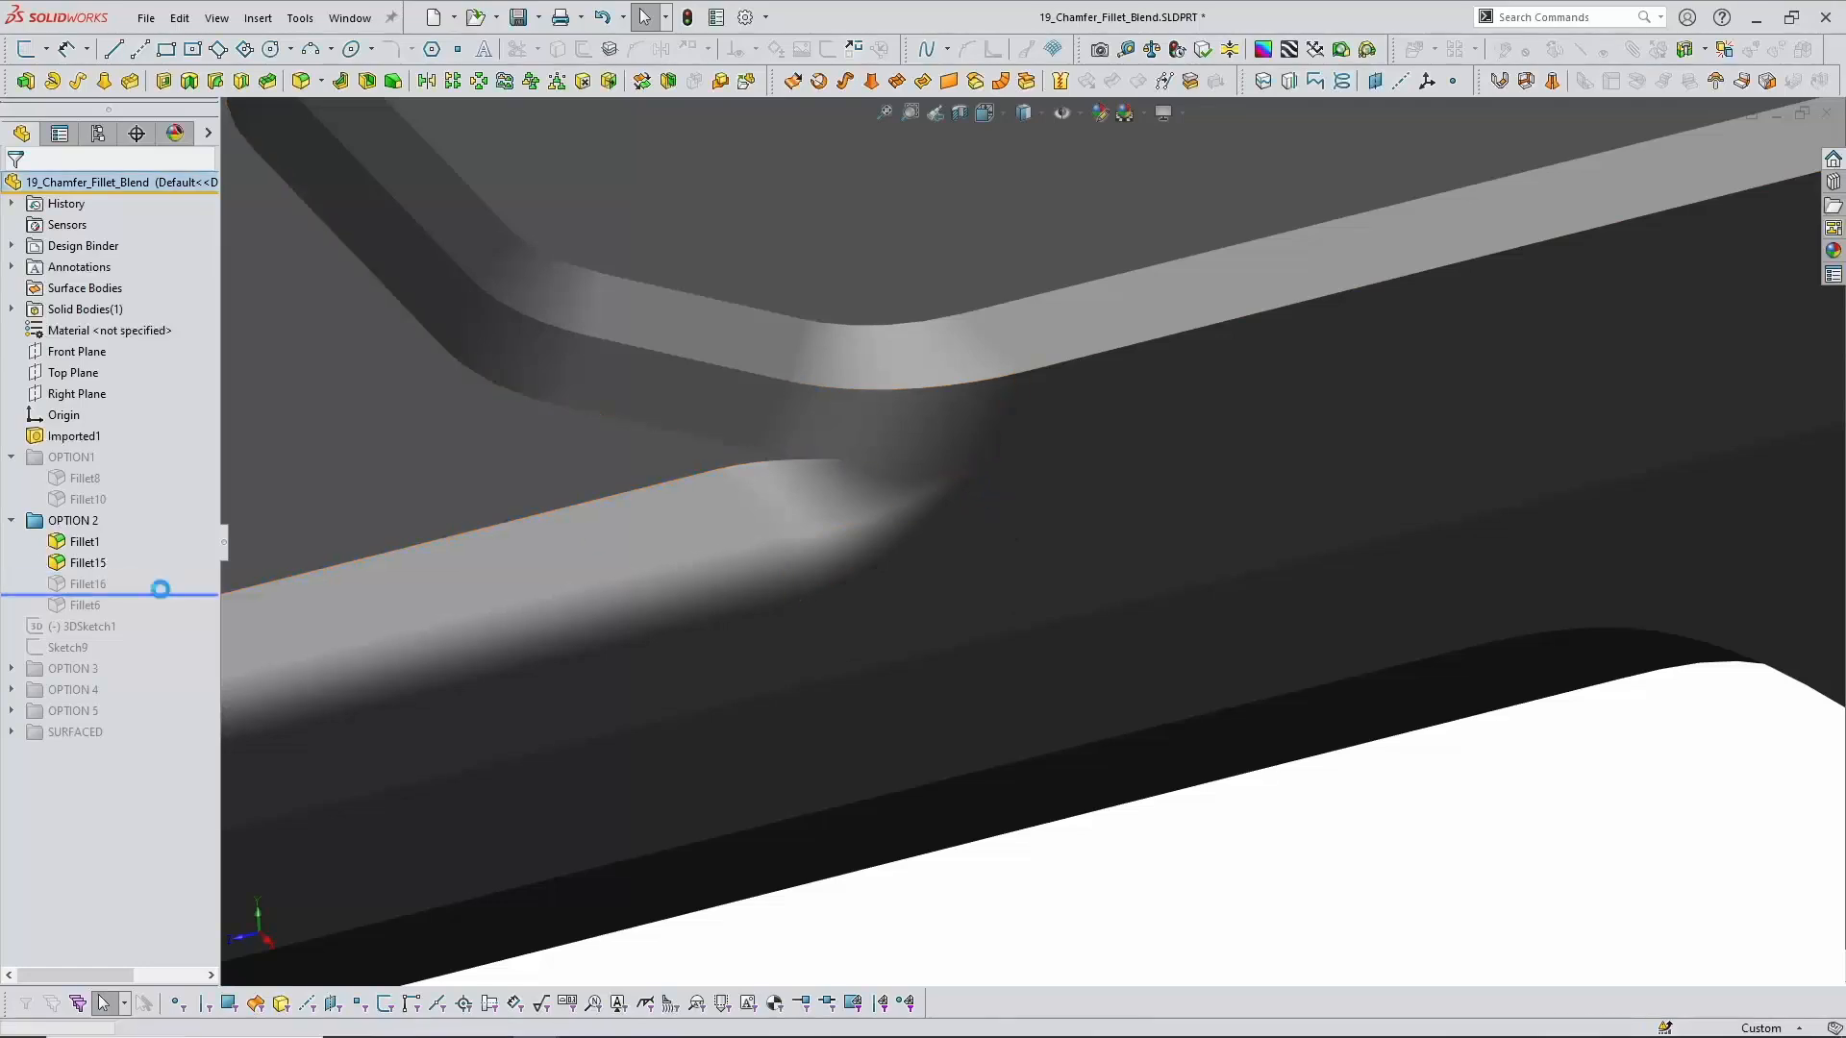
{"action": "mouse_move", "coordinate": [96, 589]}
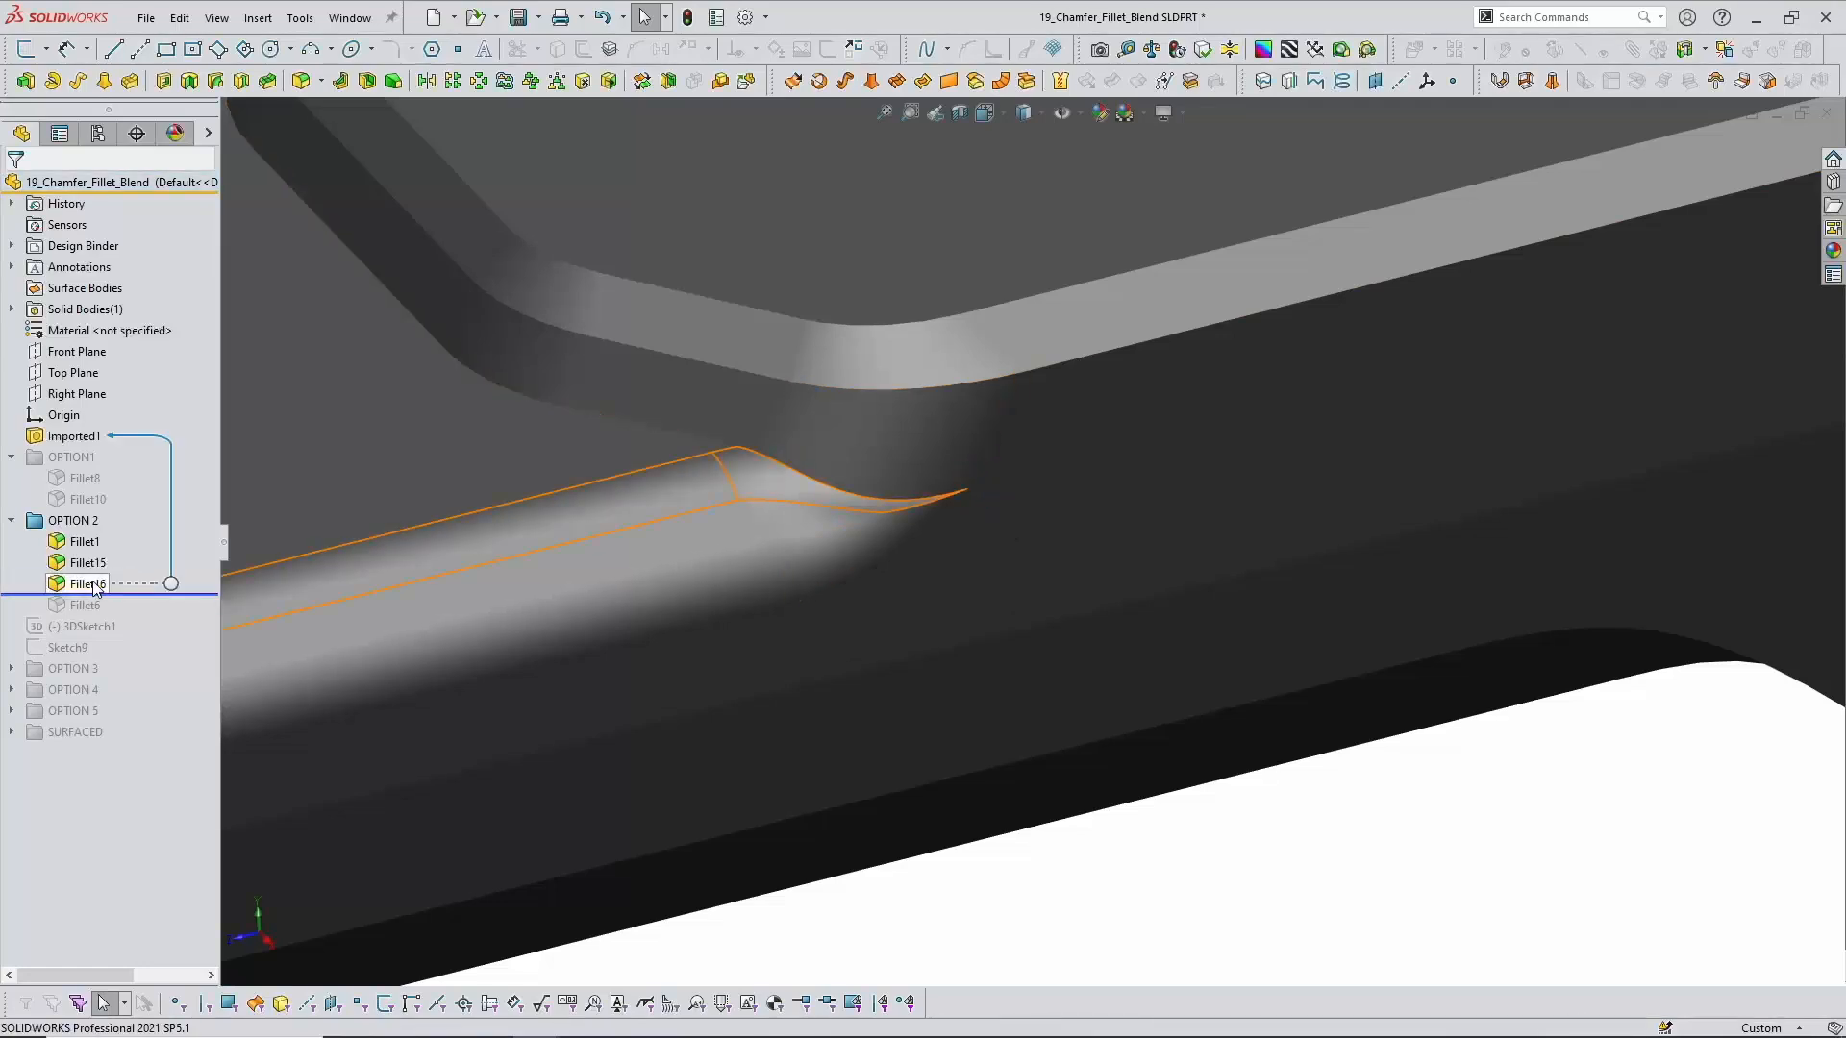
{"action": "scroll", "coordinate": [1103, 485], "scroll_direction": "up", "scroll_amount": 4}
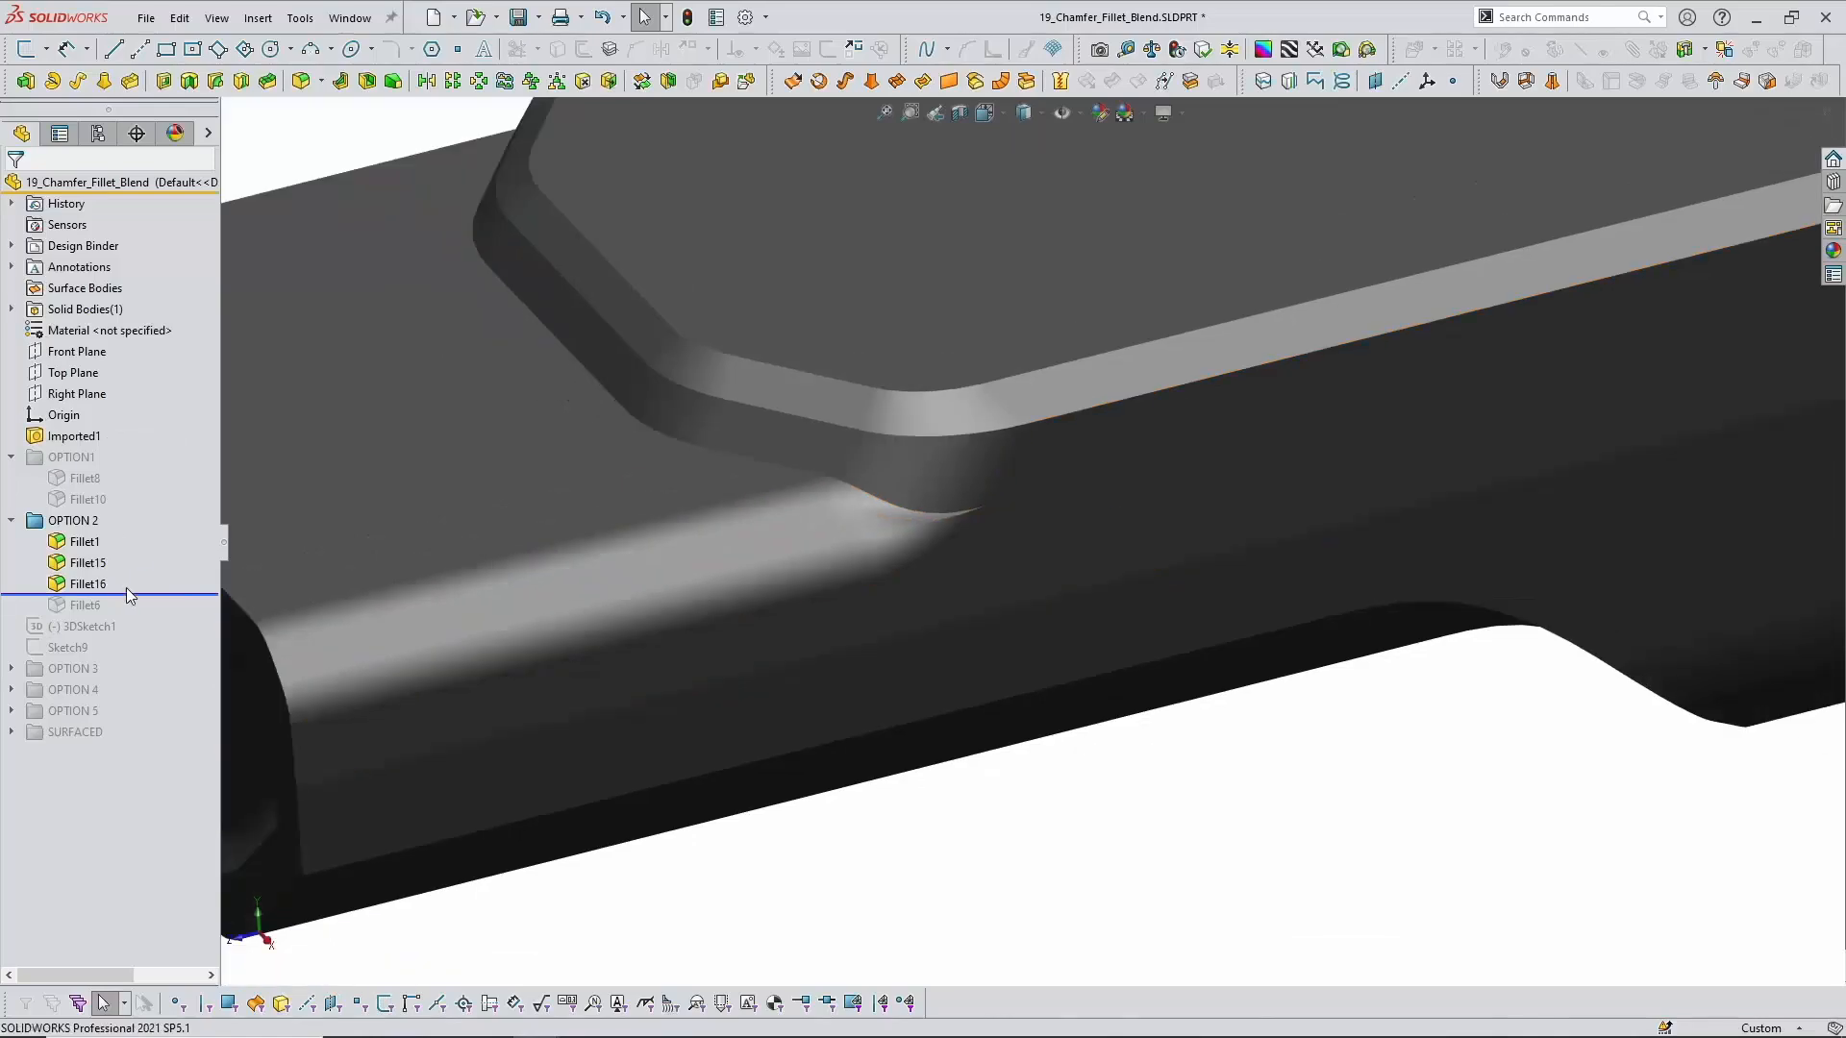
{"action": "left_click_drag", "start_coordinate": [127, 595], "coordinate": [127, 616]}
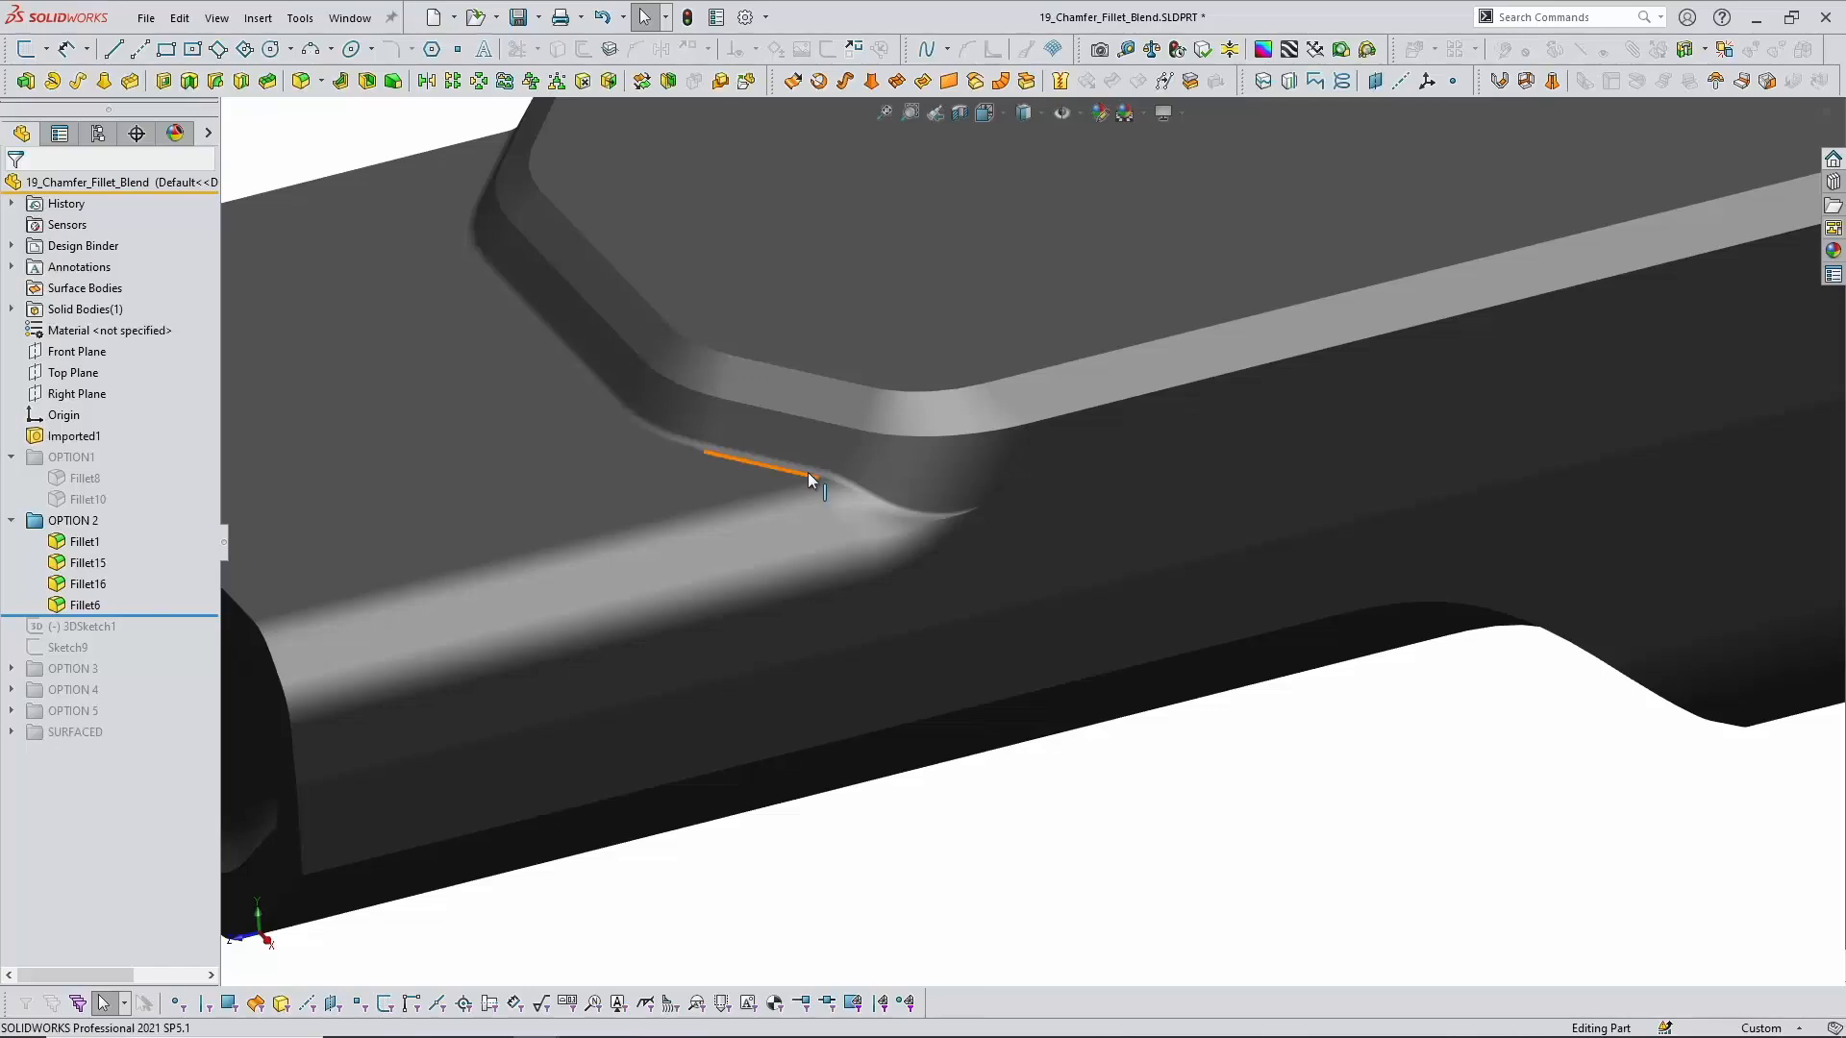
{"action": "middle_click_drag", "start_coordinate": [807, 471], "coordinate": [899, 514]}
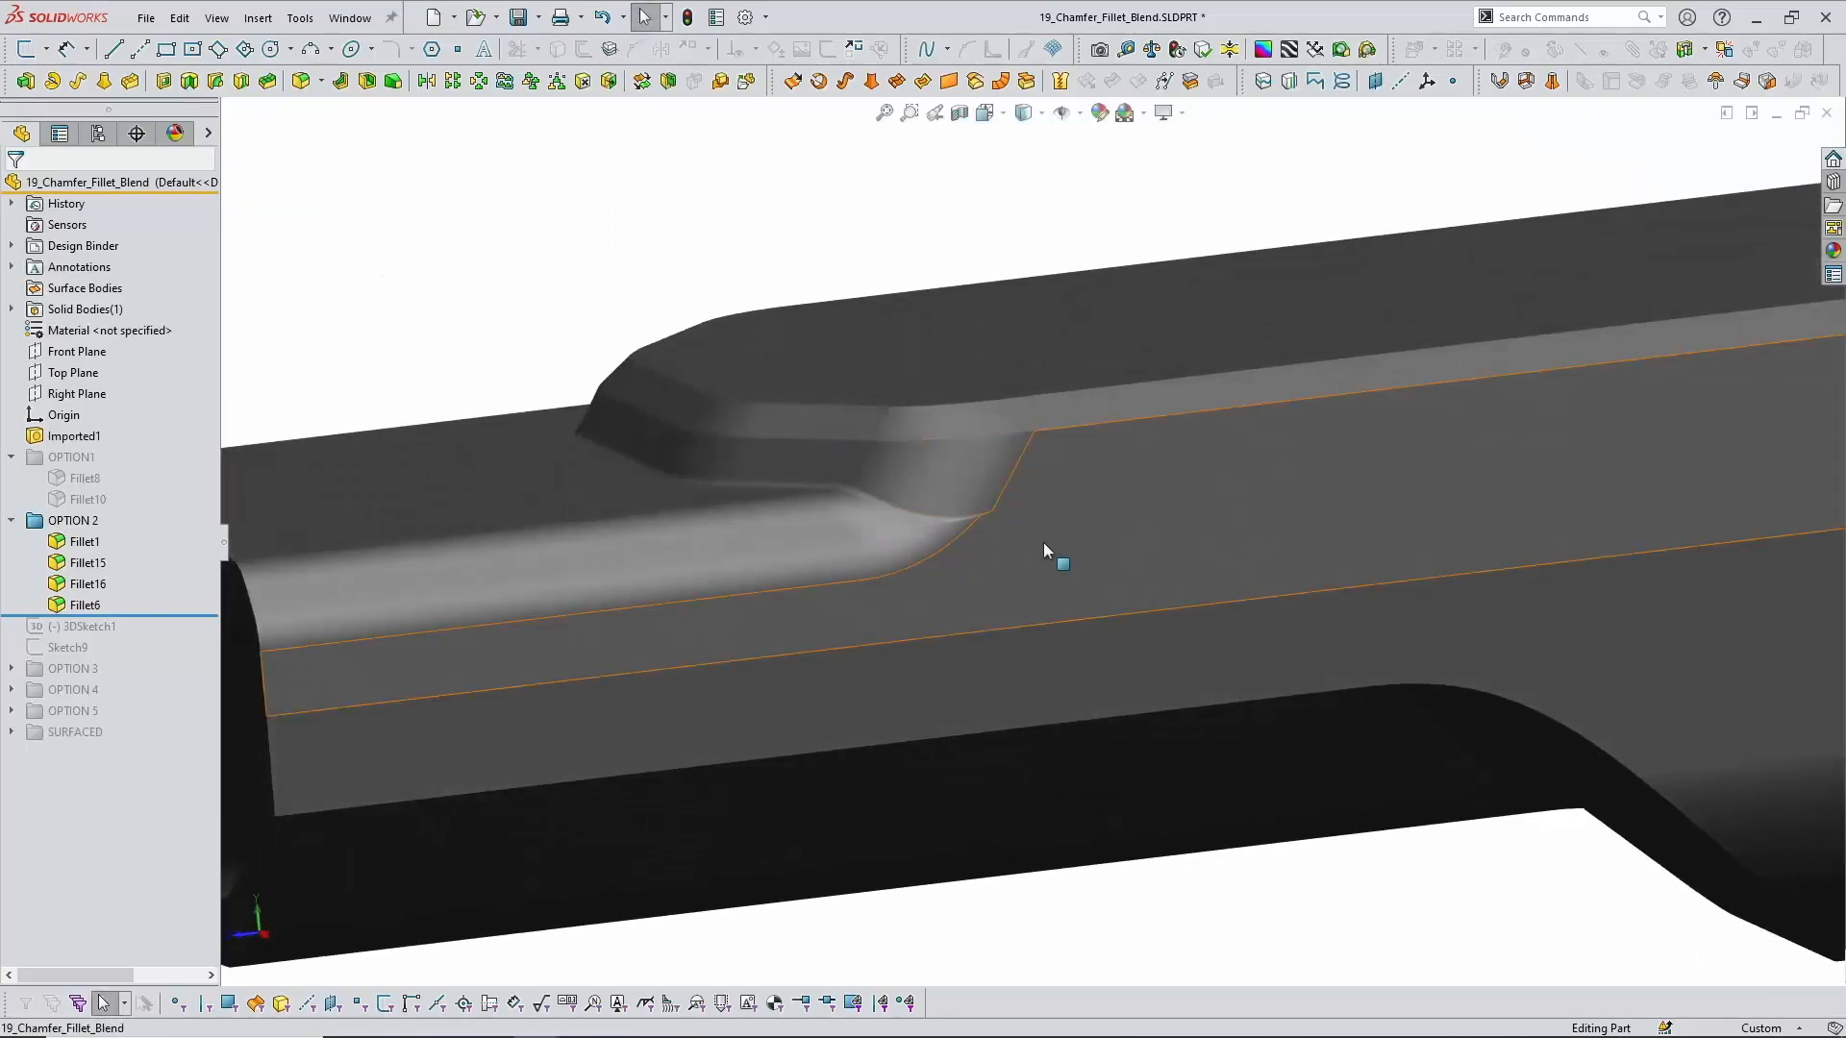
{"action": "middle_click_drag", "start_coordinate": [1044, 549], "coordinate": [1055, 565]}
Step: Roll the history forward past the OPTION 3 folder, suppressing OPTION 2's fillets and unsuppressing OPTION 3's
{"action": "left_click_drag", "start_coordinate": [190, 615], "coordinate": [163, 676]}
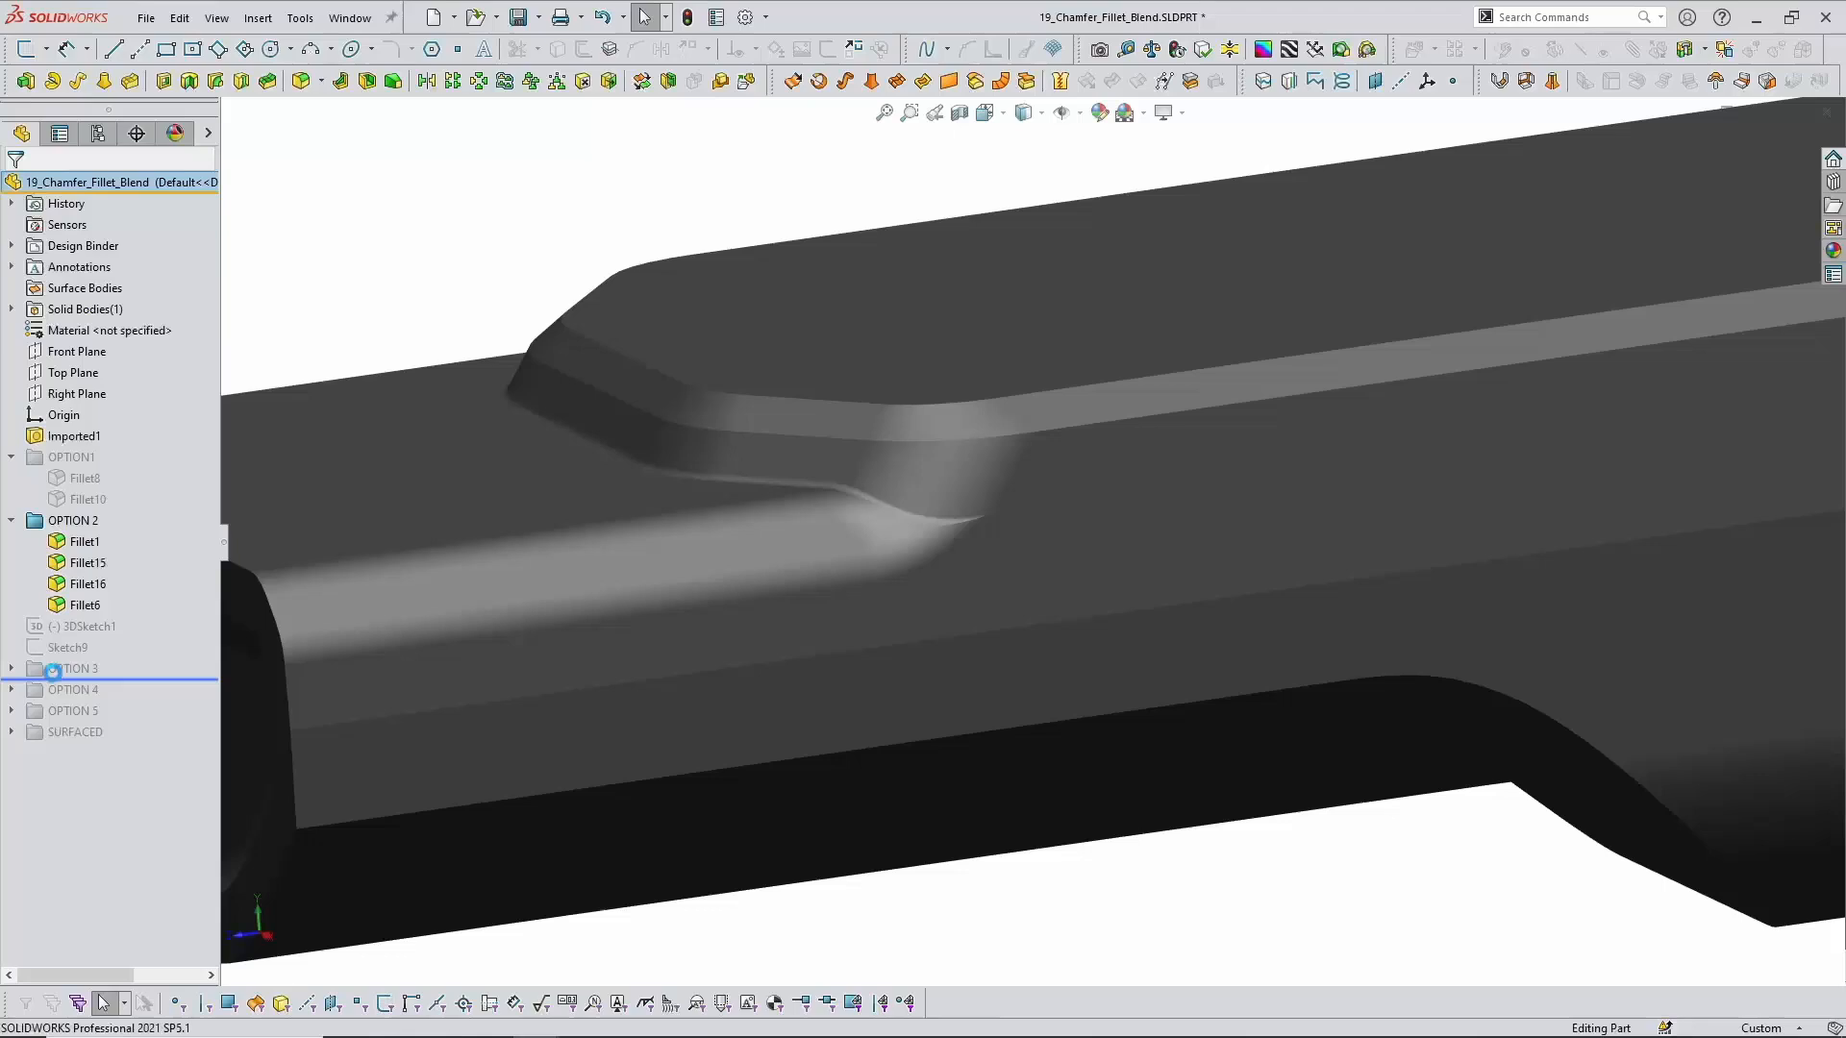
{"action": "left_click", "coordinate": [73, 520]}
{"action": "left_click", "coordinate": [94, 488]}
{"action": "left_click", "coordinate": [63, 671]}
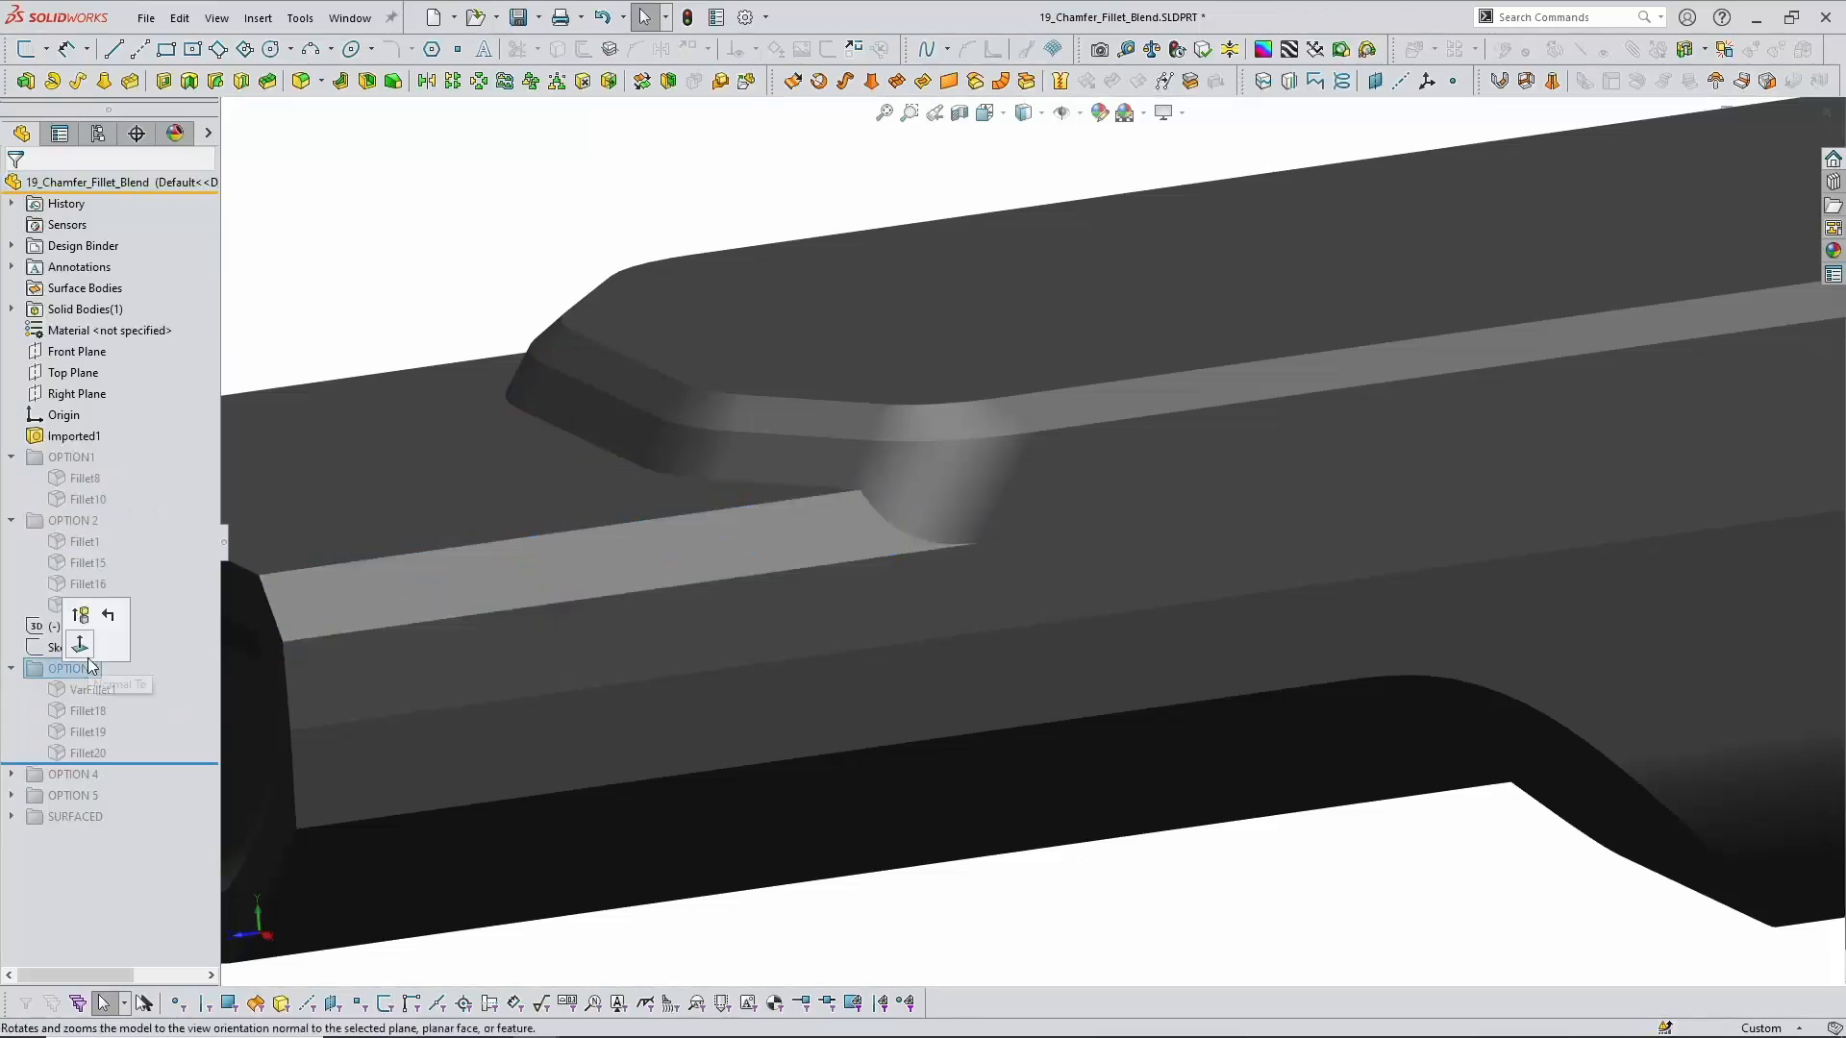
{"action": "left_click", "coordinate": [92, 631]}
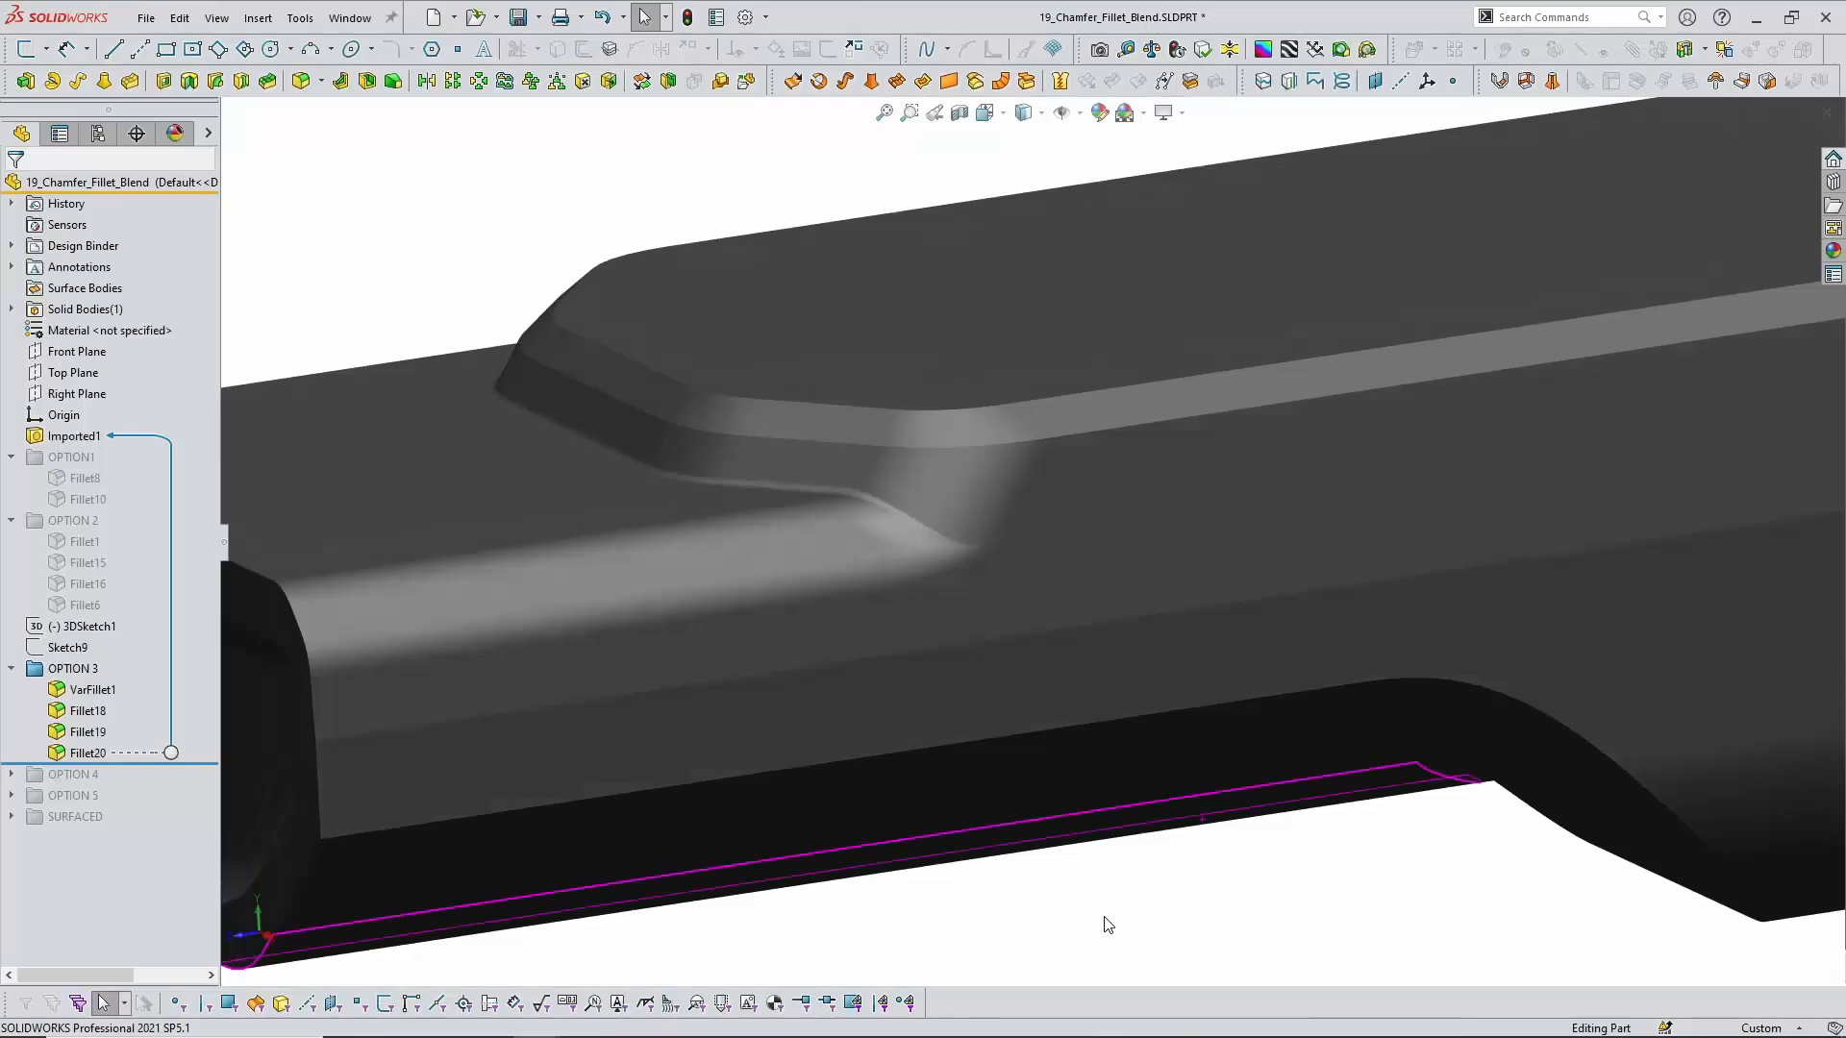
Step: Try a 5 mm radius at the 1 mm end of VarFillet1, restore it to 1 mm and discard the edit
{"action": "left_click", "coordinate": [93, 689]}
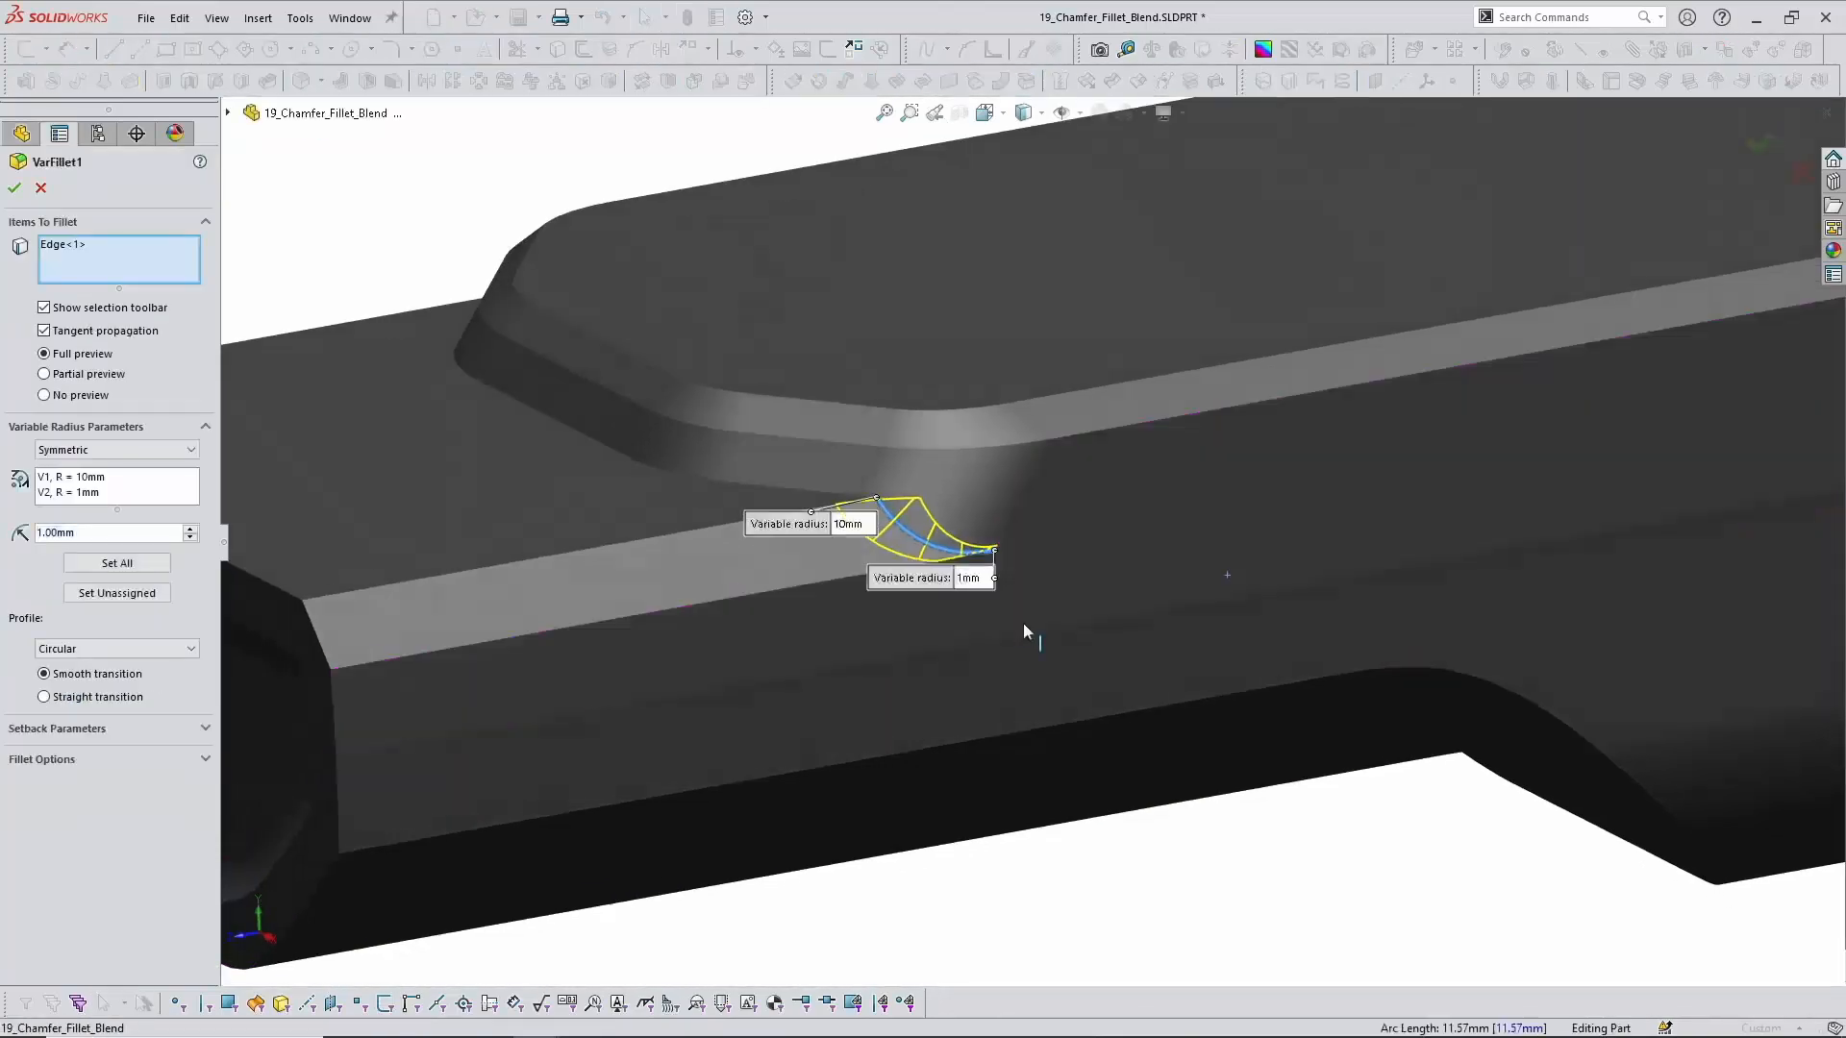
{"action": "scroll", "coordinate": [996, 577], "scroll_direction": "down", "scroll_amount": 2}
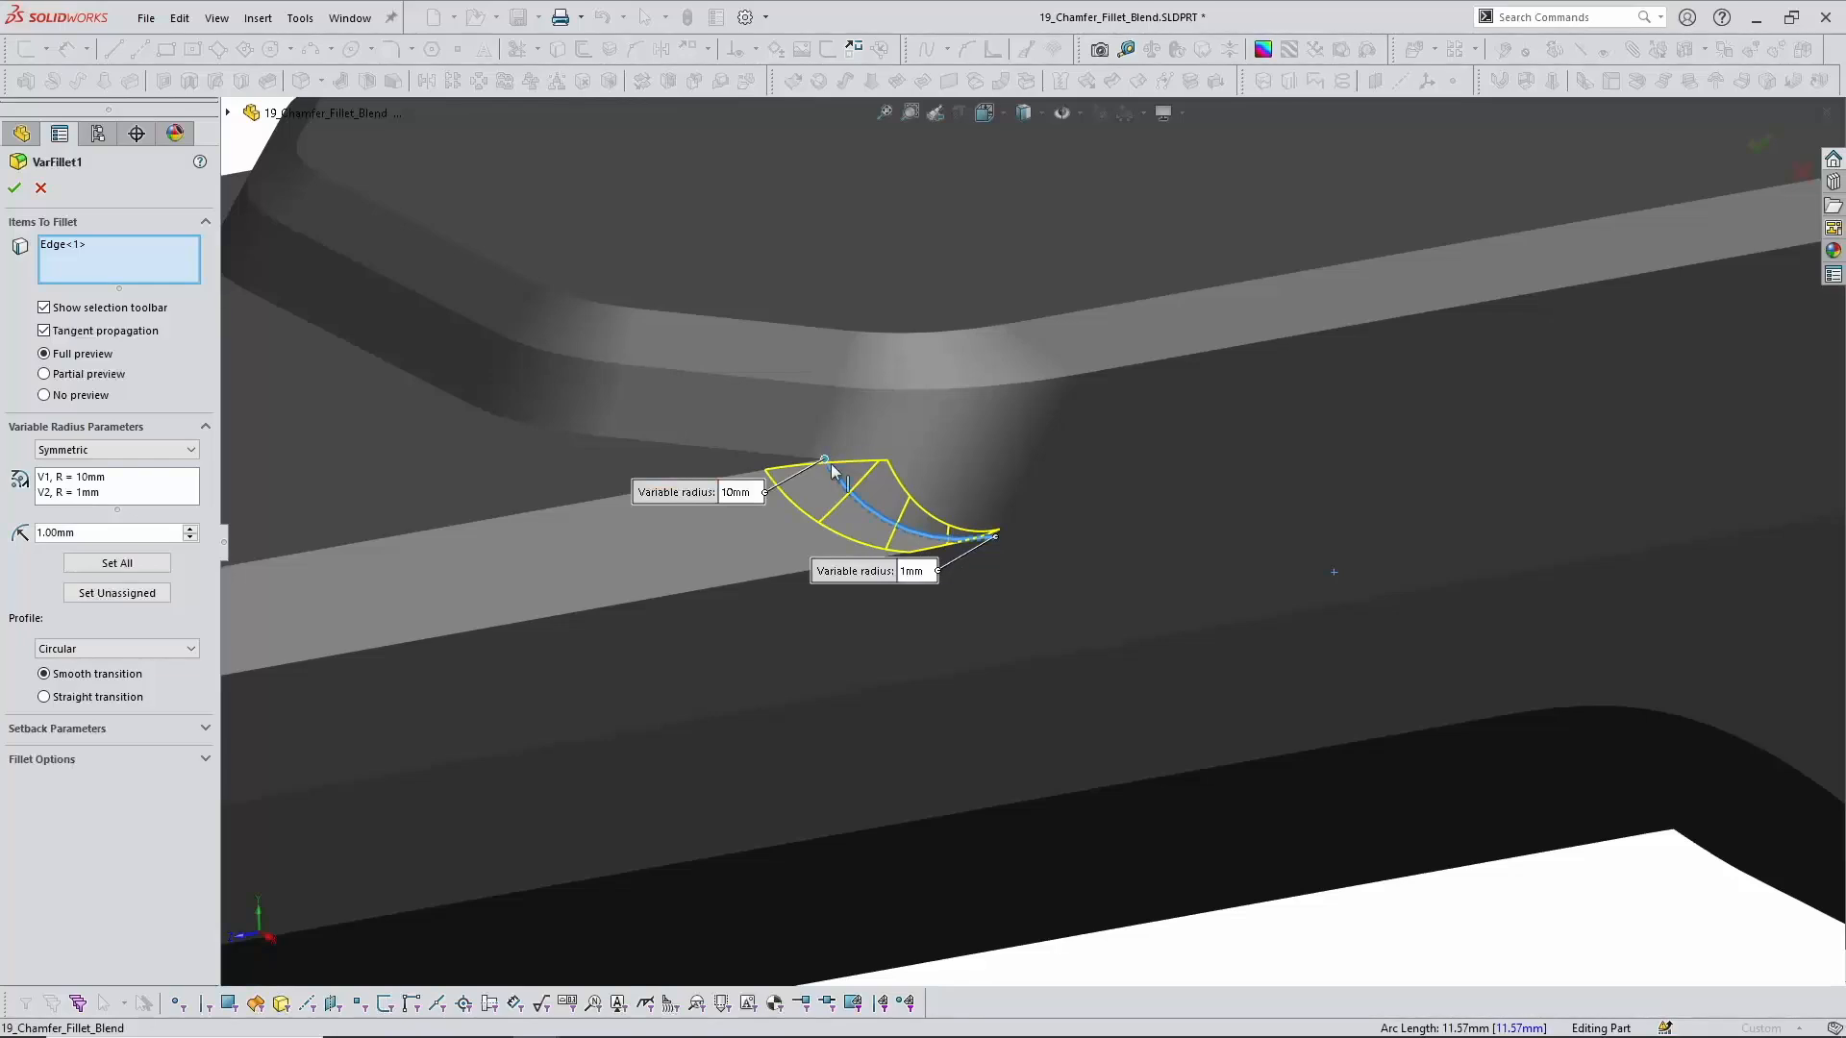
{"action": "left_click", "coordinate": [925, 574]}
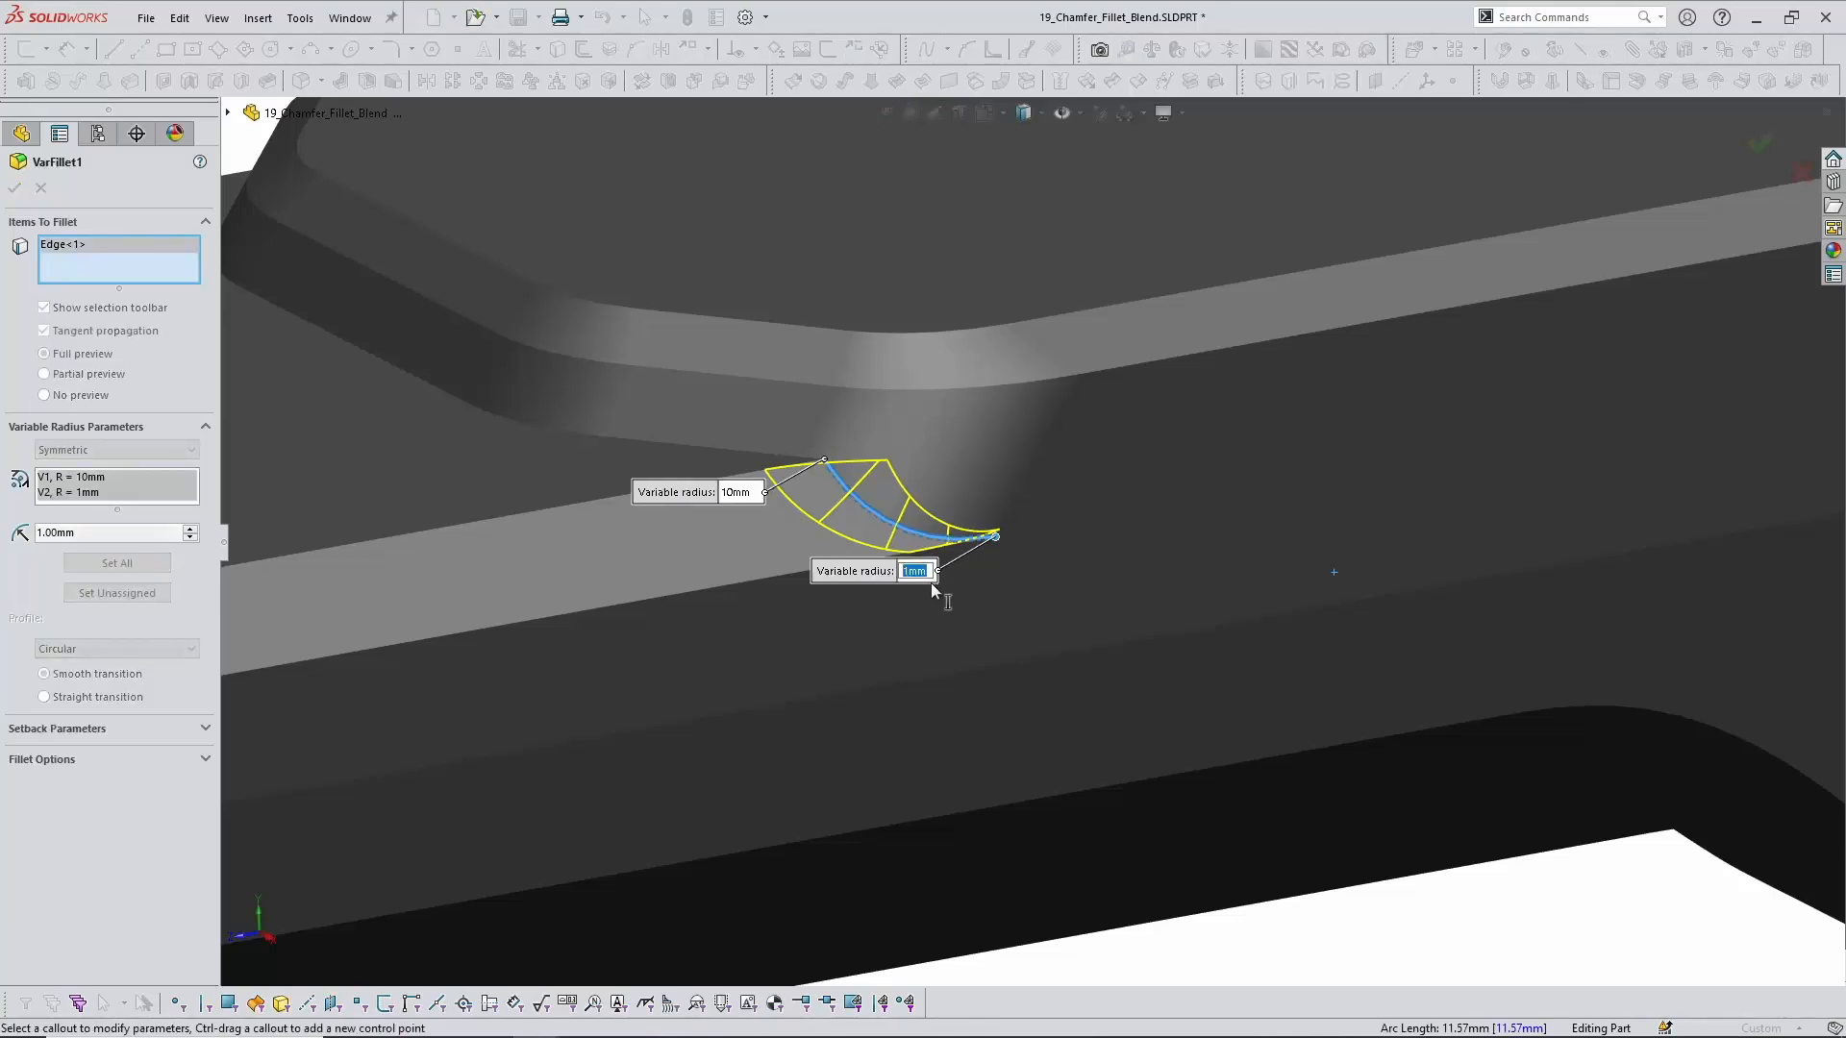
{"action": "type", "text": "5"}
{"action": "key", "text": "Return"}
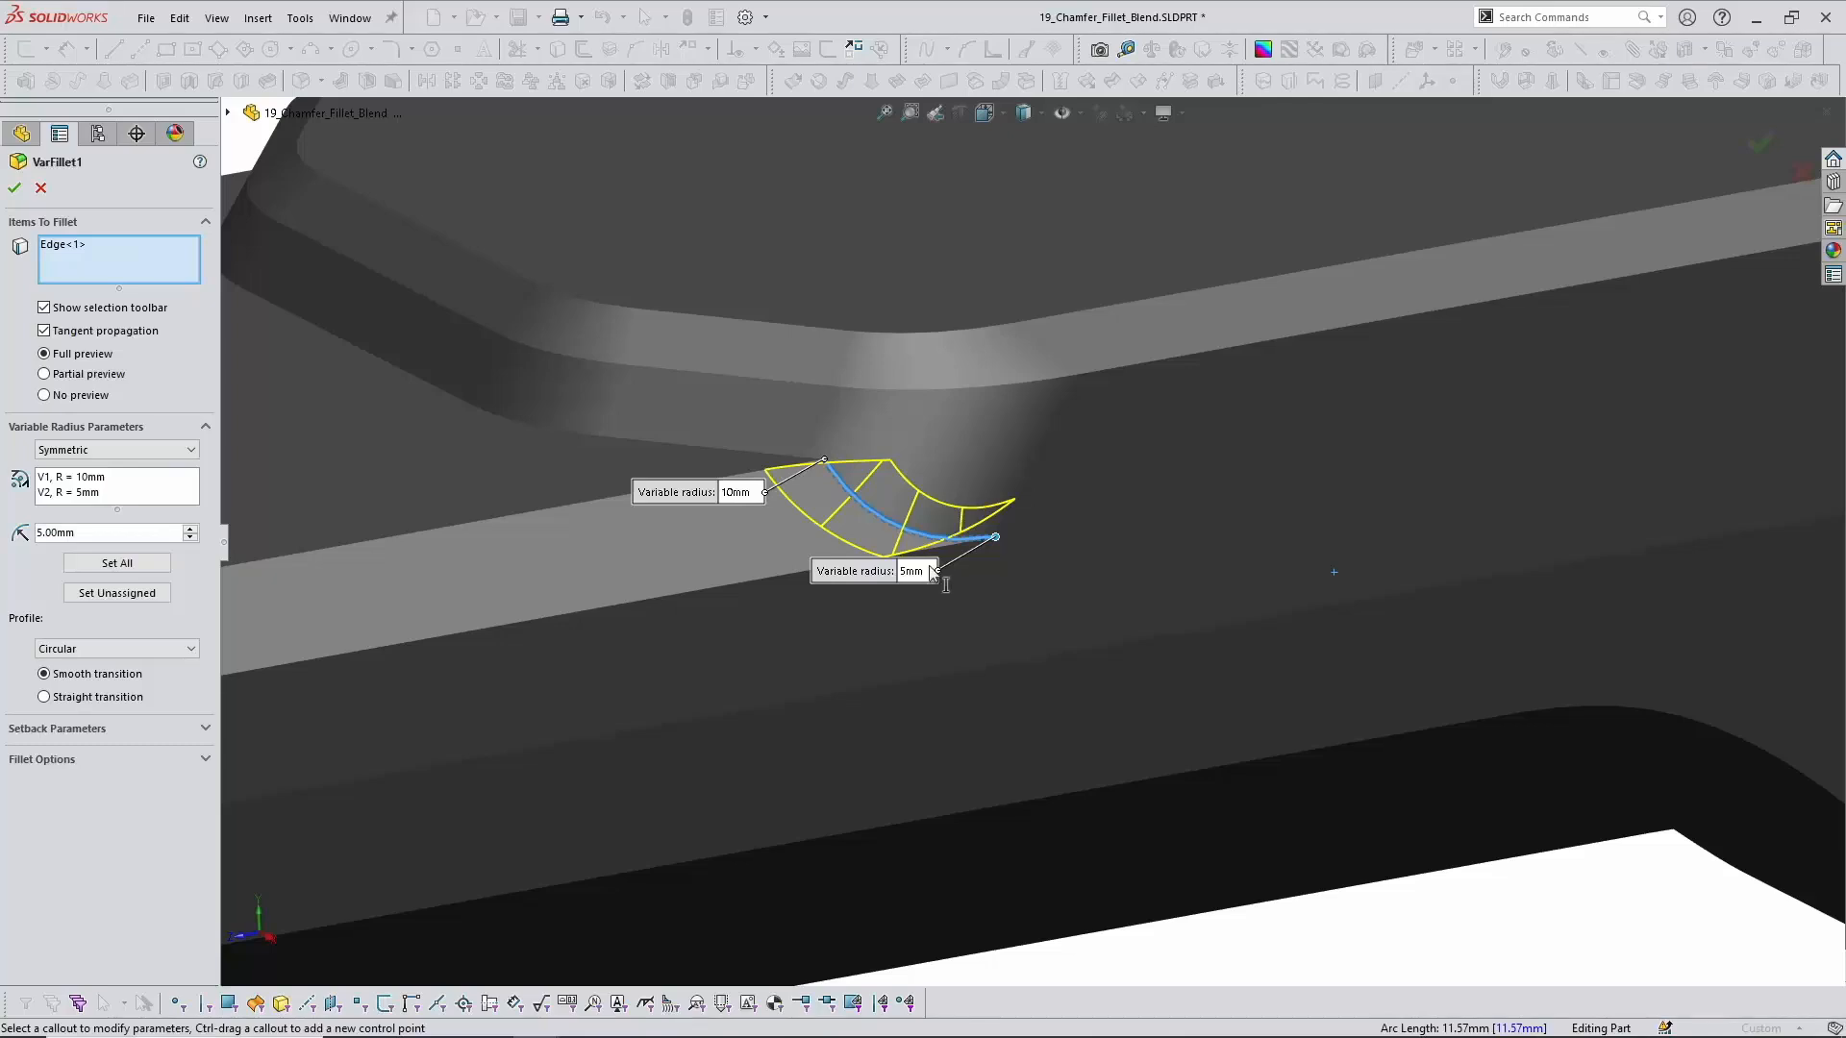
{"action": "left_click", "coordinate": [916, 571]}
{"action": "type", "text": "1"}
{"action": "key", "text": "Return"}
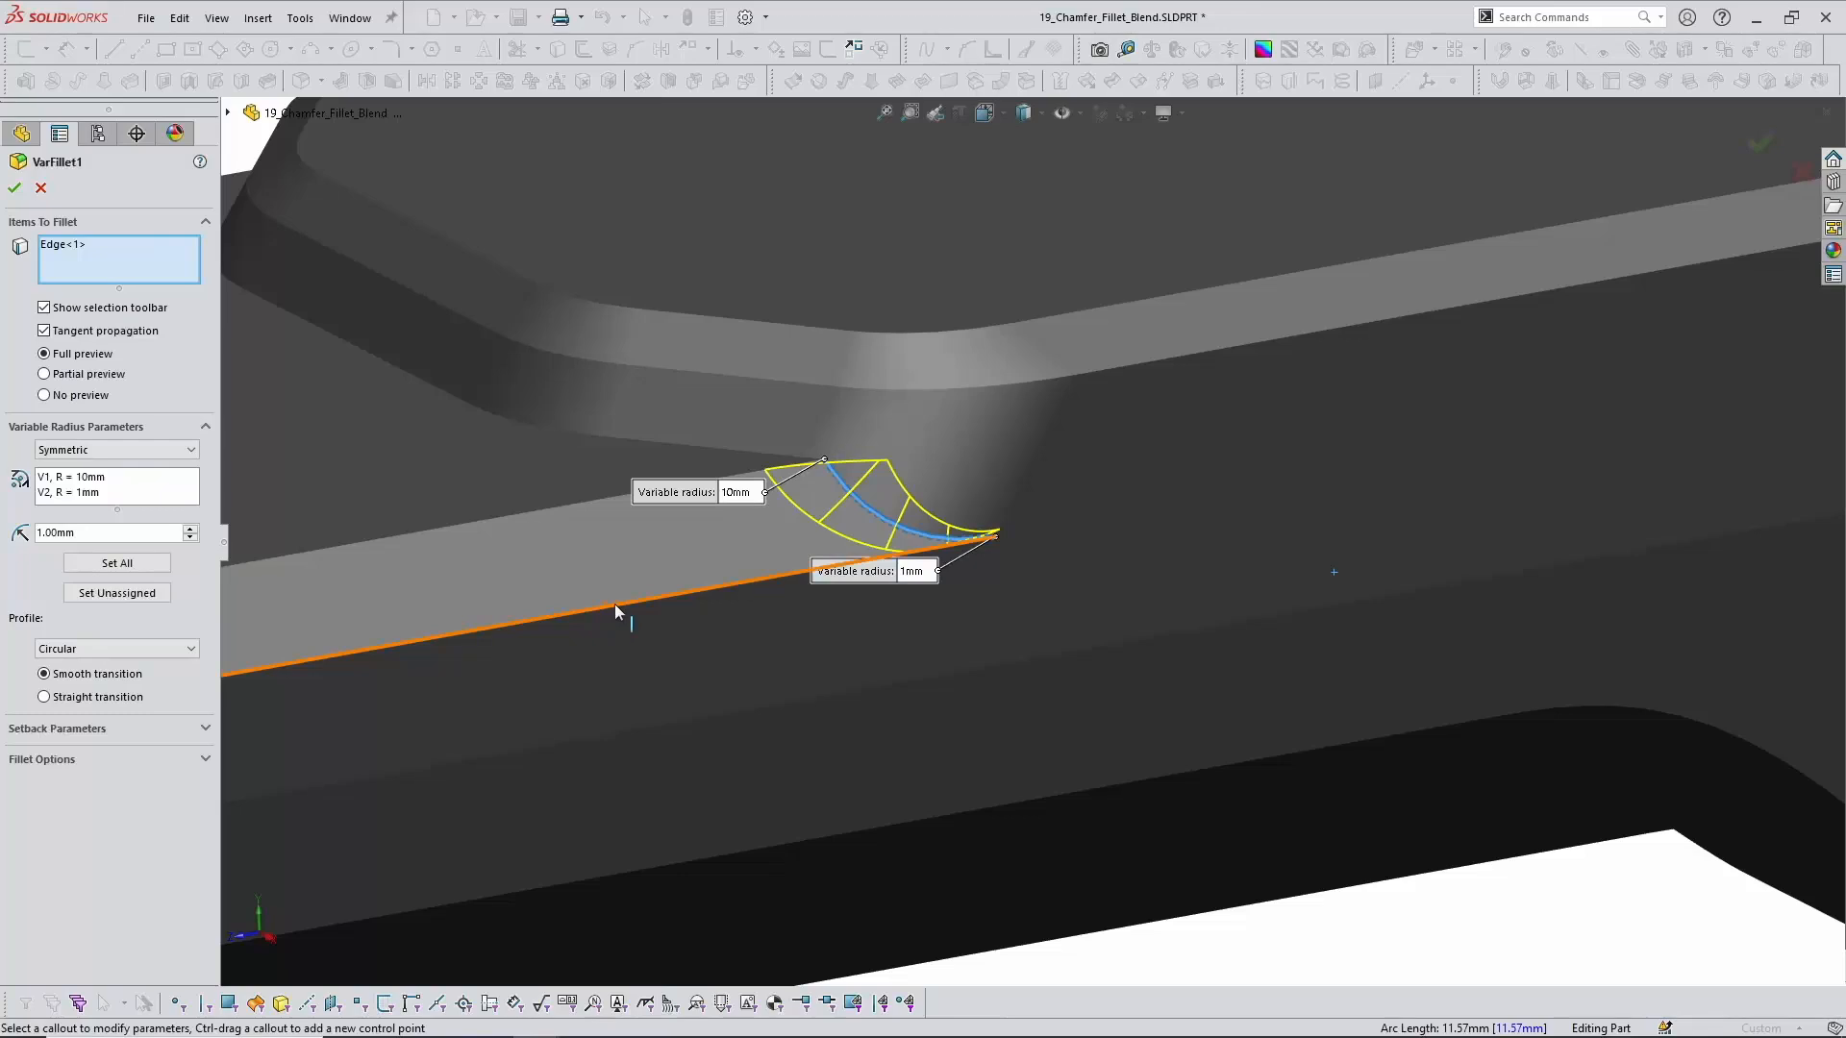
{"action": "scroll", "coordinate": [966, 567], "scroll_direction": "up", "scroll_amount": 1}
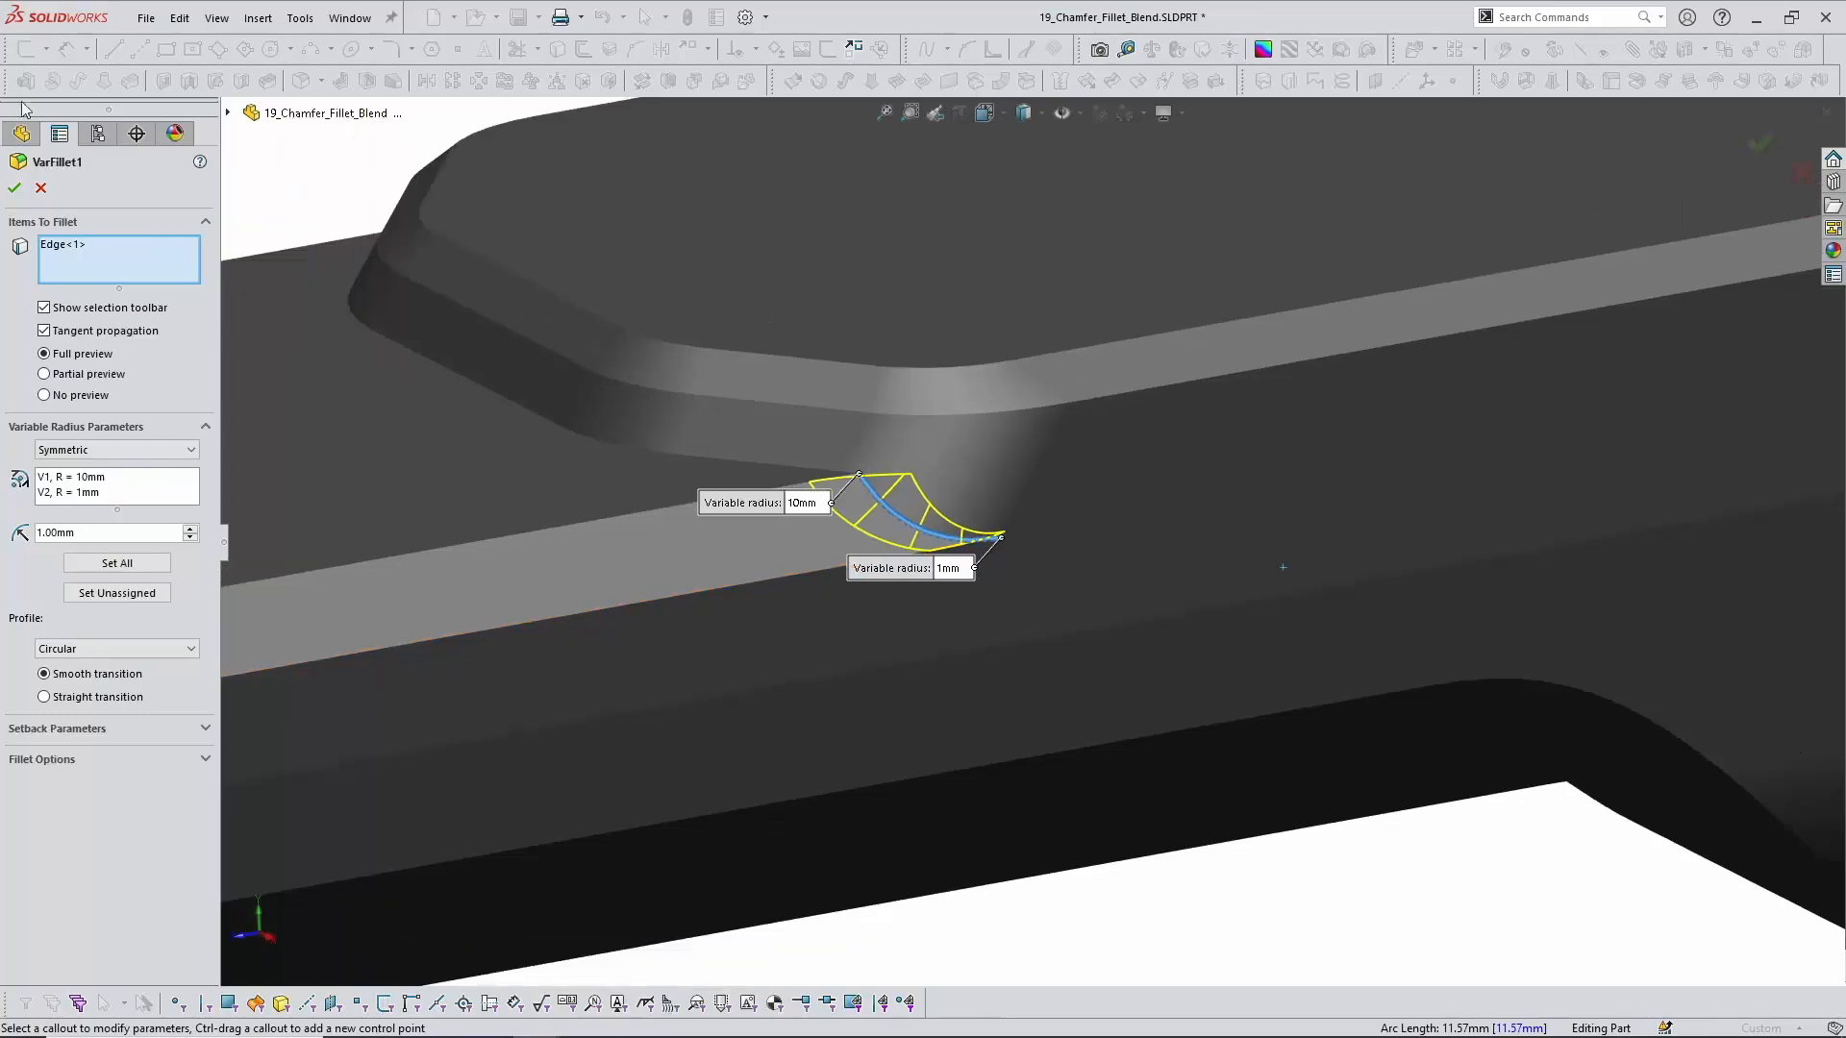
{"action": "left_click", "coordinate": [45, 189]}
Step: Examine the OPTION 3 blend at the chamfer's end and the Fillet20 face along the raised area's base
{"action": "scroll", "coordinate": [1047, 629], "scroll_direction": "up", "scroll_amount": 2}
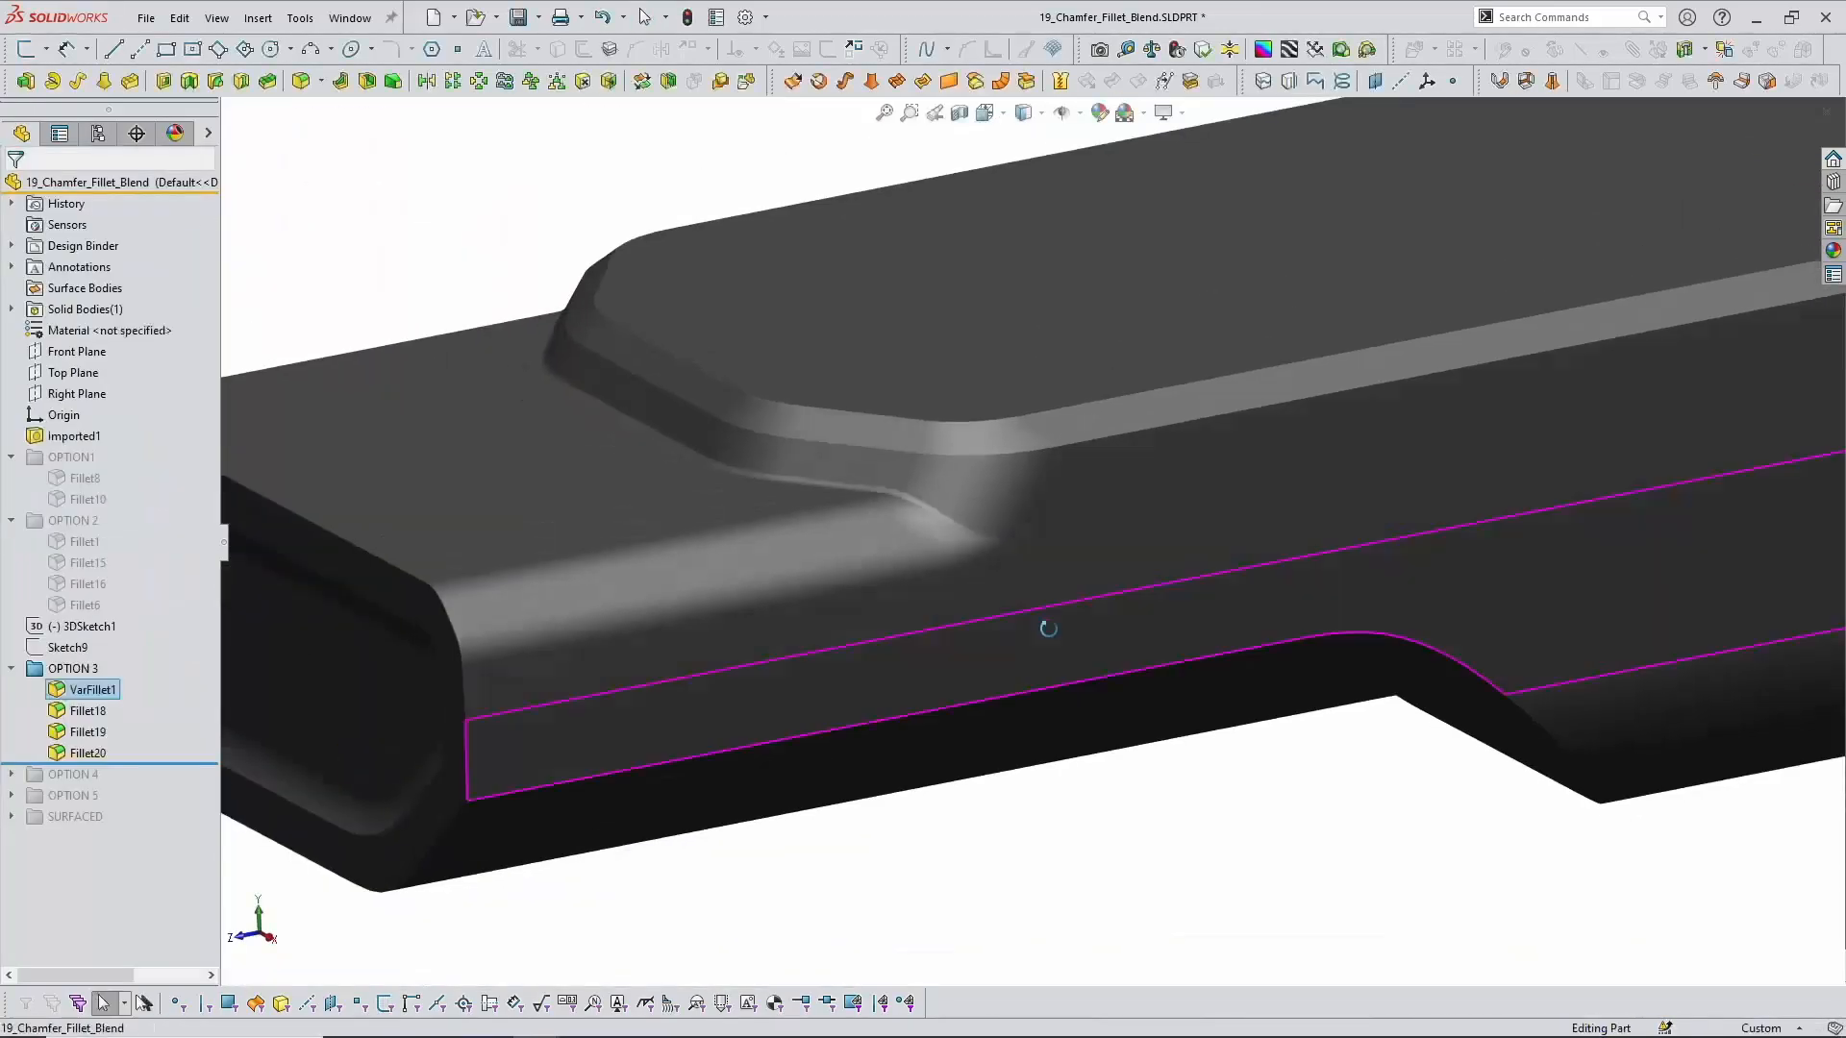
{"action": "scroll", "coordinate": [1240, 856], "scroll_direction": "down", "scroll_amount": 1}
{"action": "left_click", "coordinate": [1238, 848]}
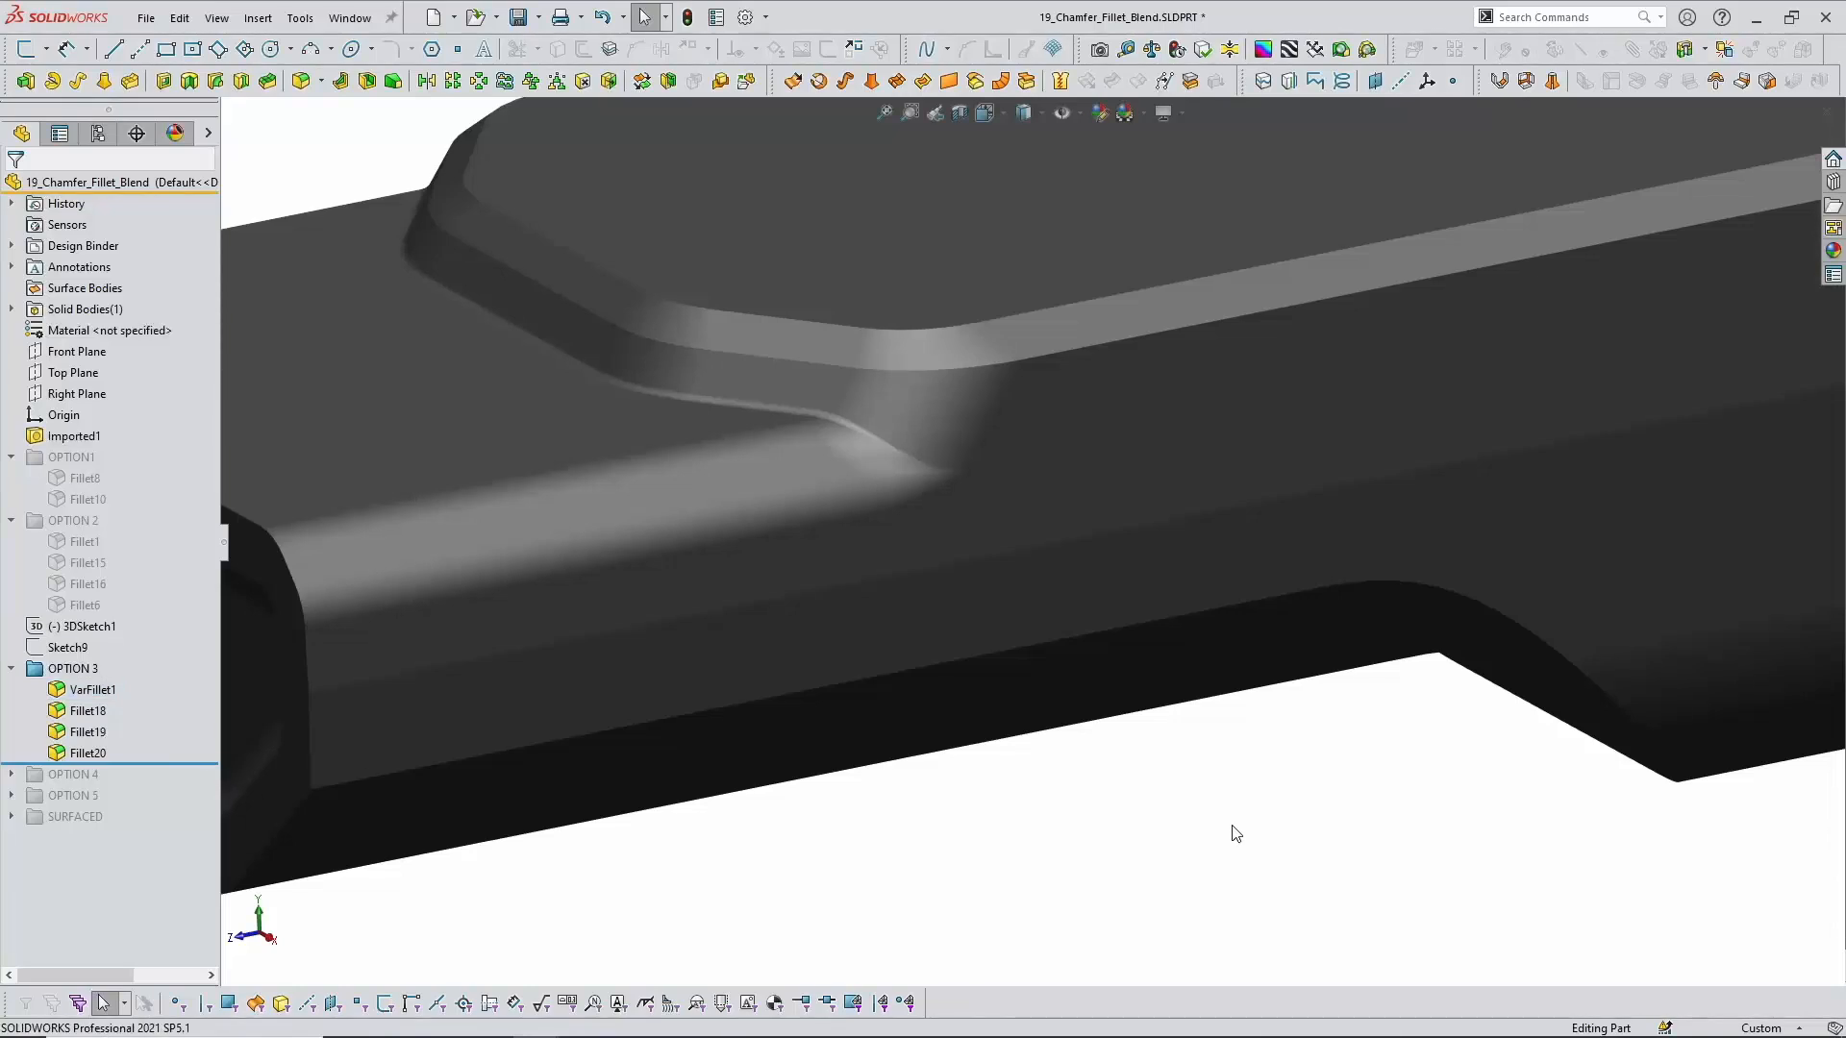
{"action": "scroll", "coordinate": [1236, 832], "scroll_direction": "up", "scroll_amount": 2}
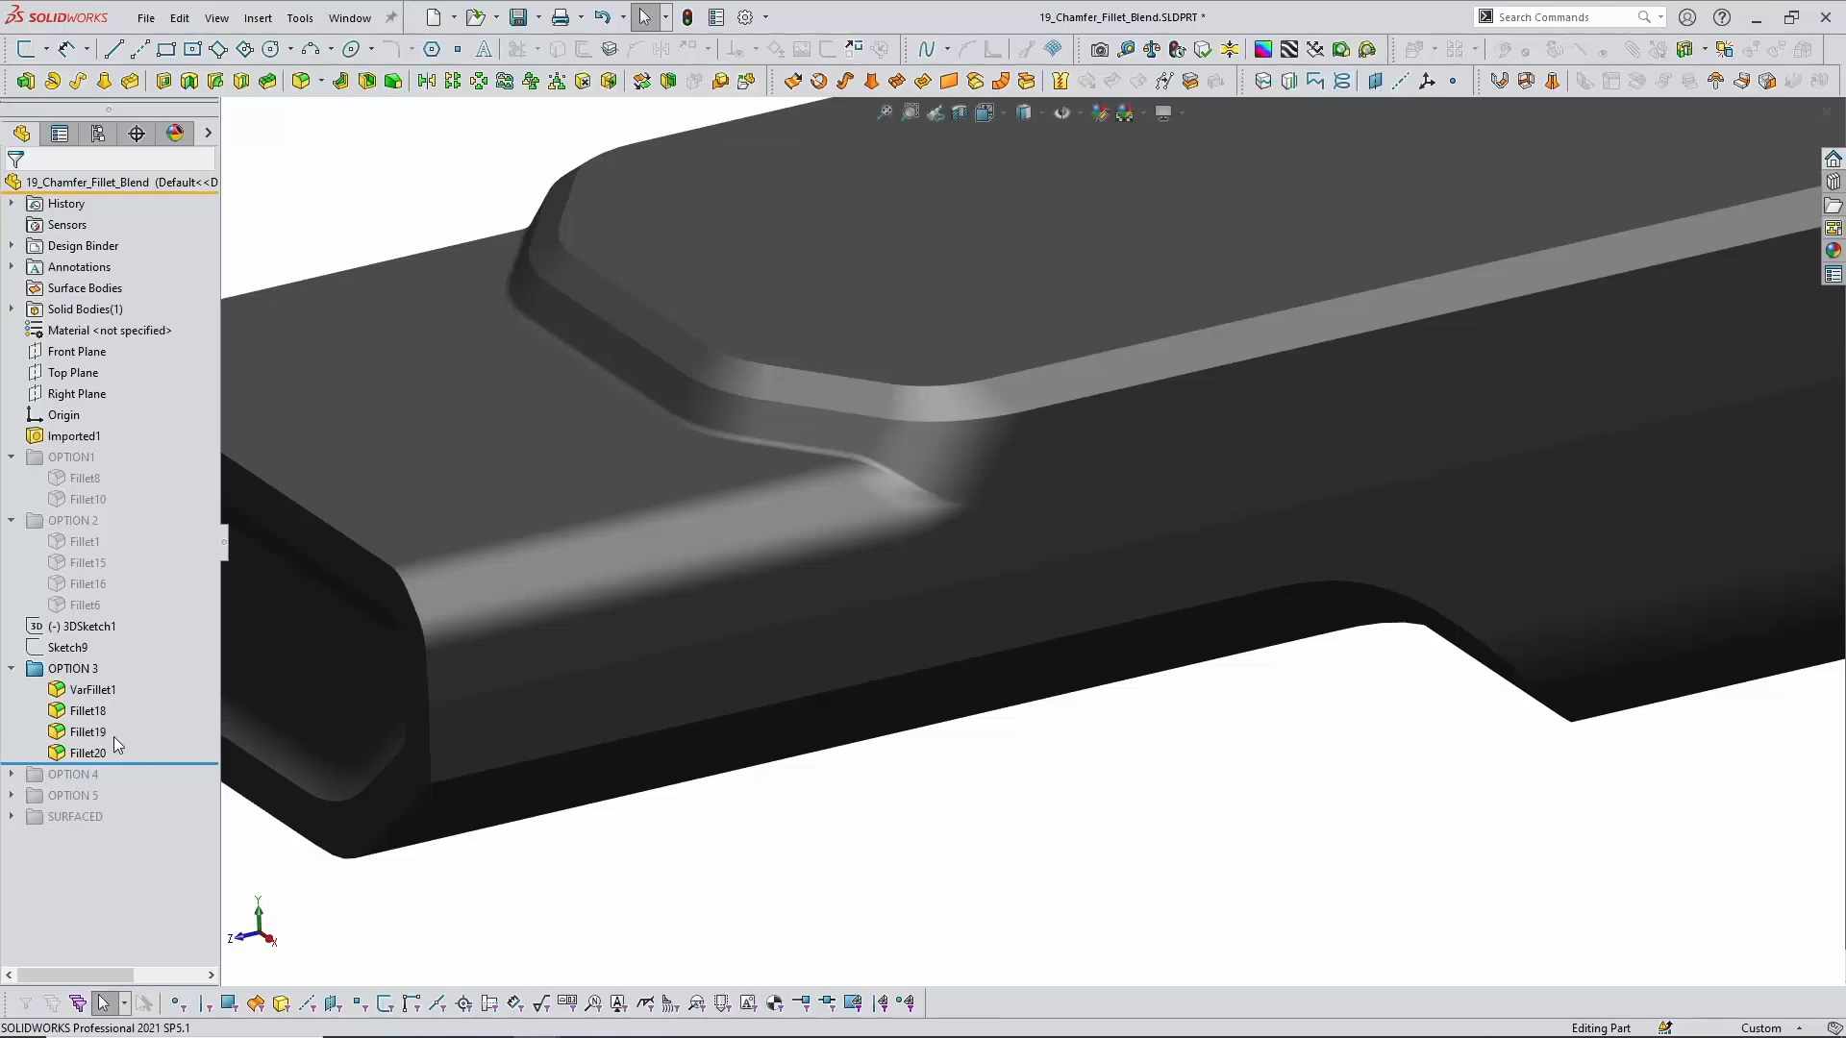
{"action": "middle_click_drag", "start_coordinate": [1096, 862], "coordinate": [1101, 878]}
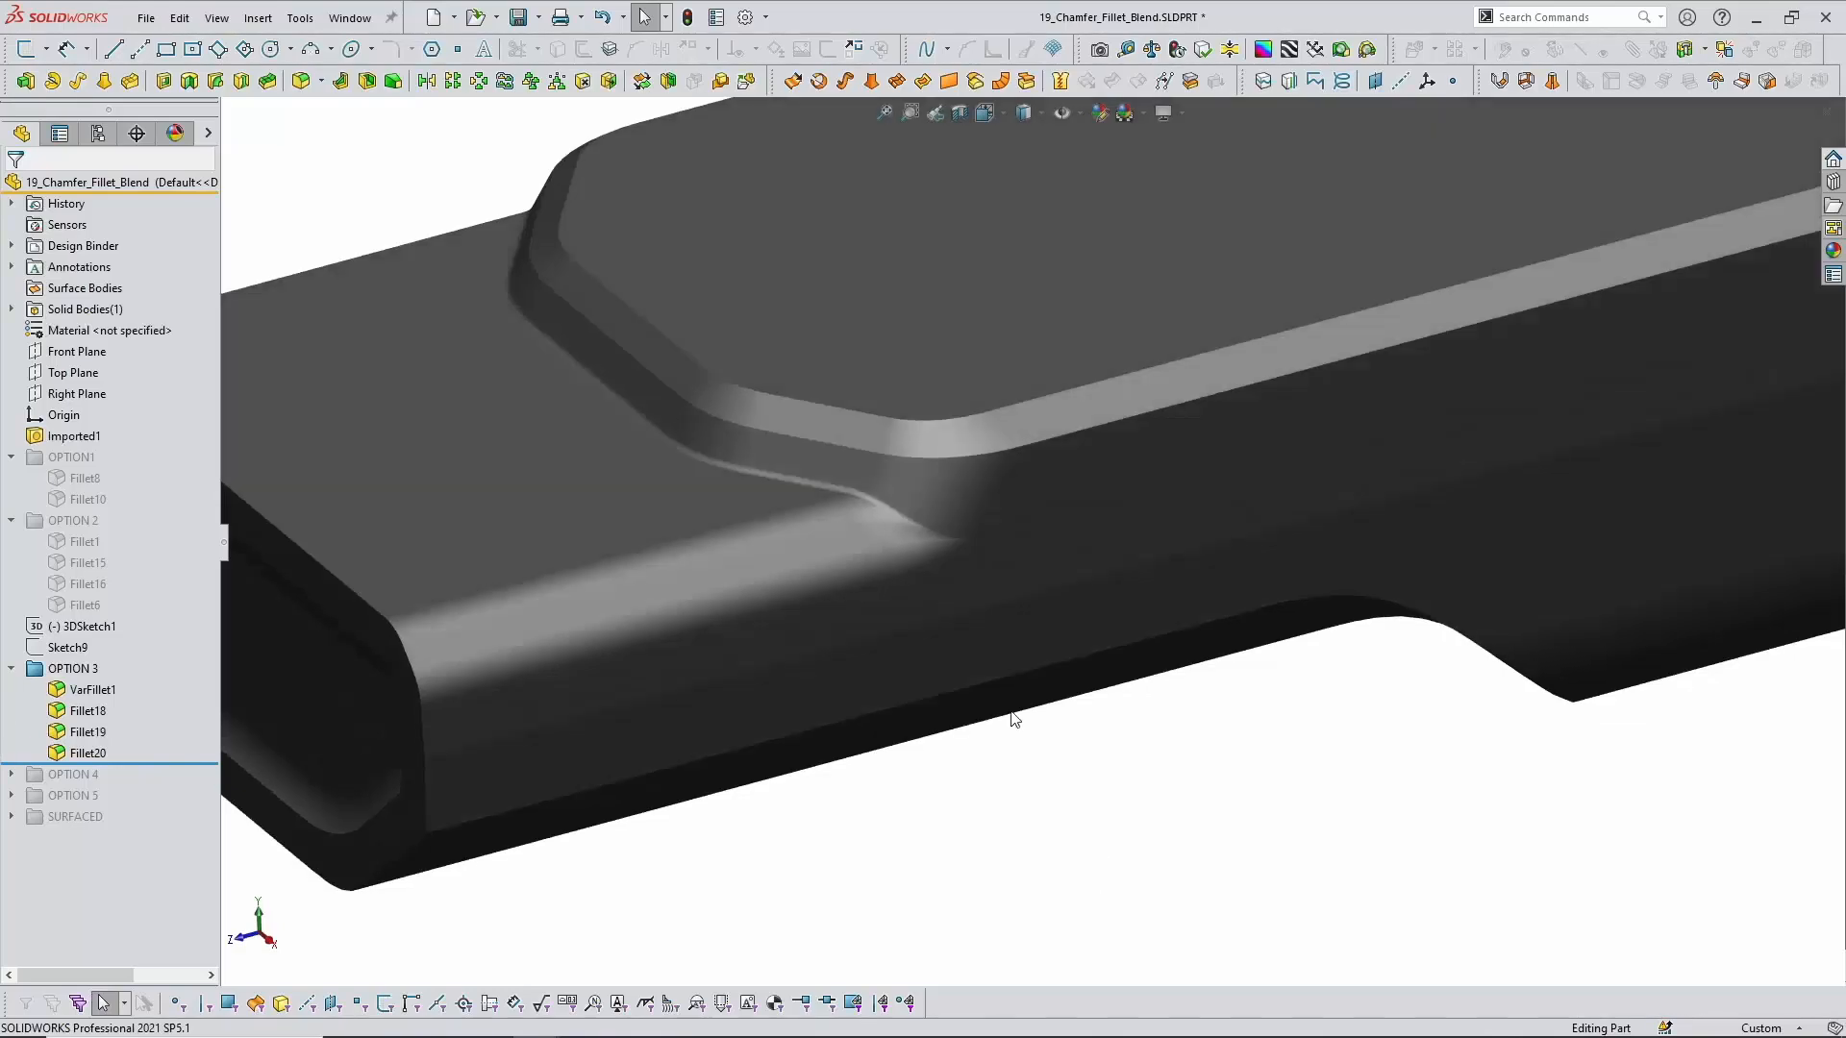
{"action": "scroll", "coordinate": [980, 582], "scroll_direction": "down", "scroll_amount": 2}
{"action": "left_click", "coordinate": [769, 441]}
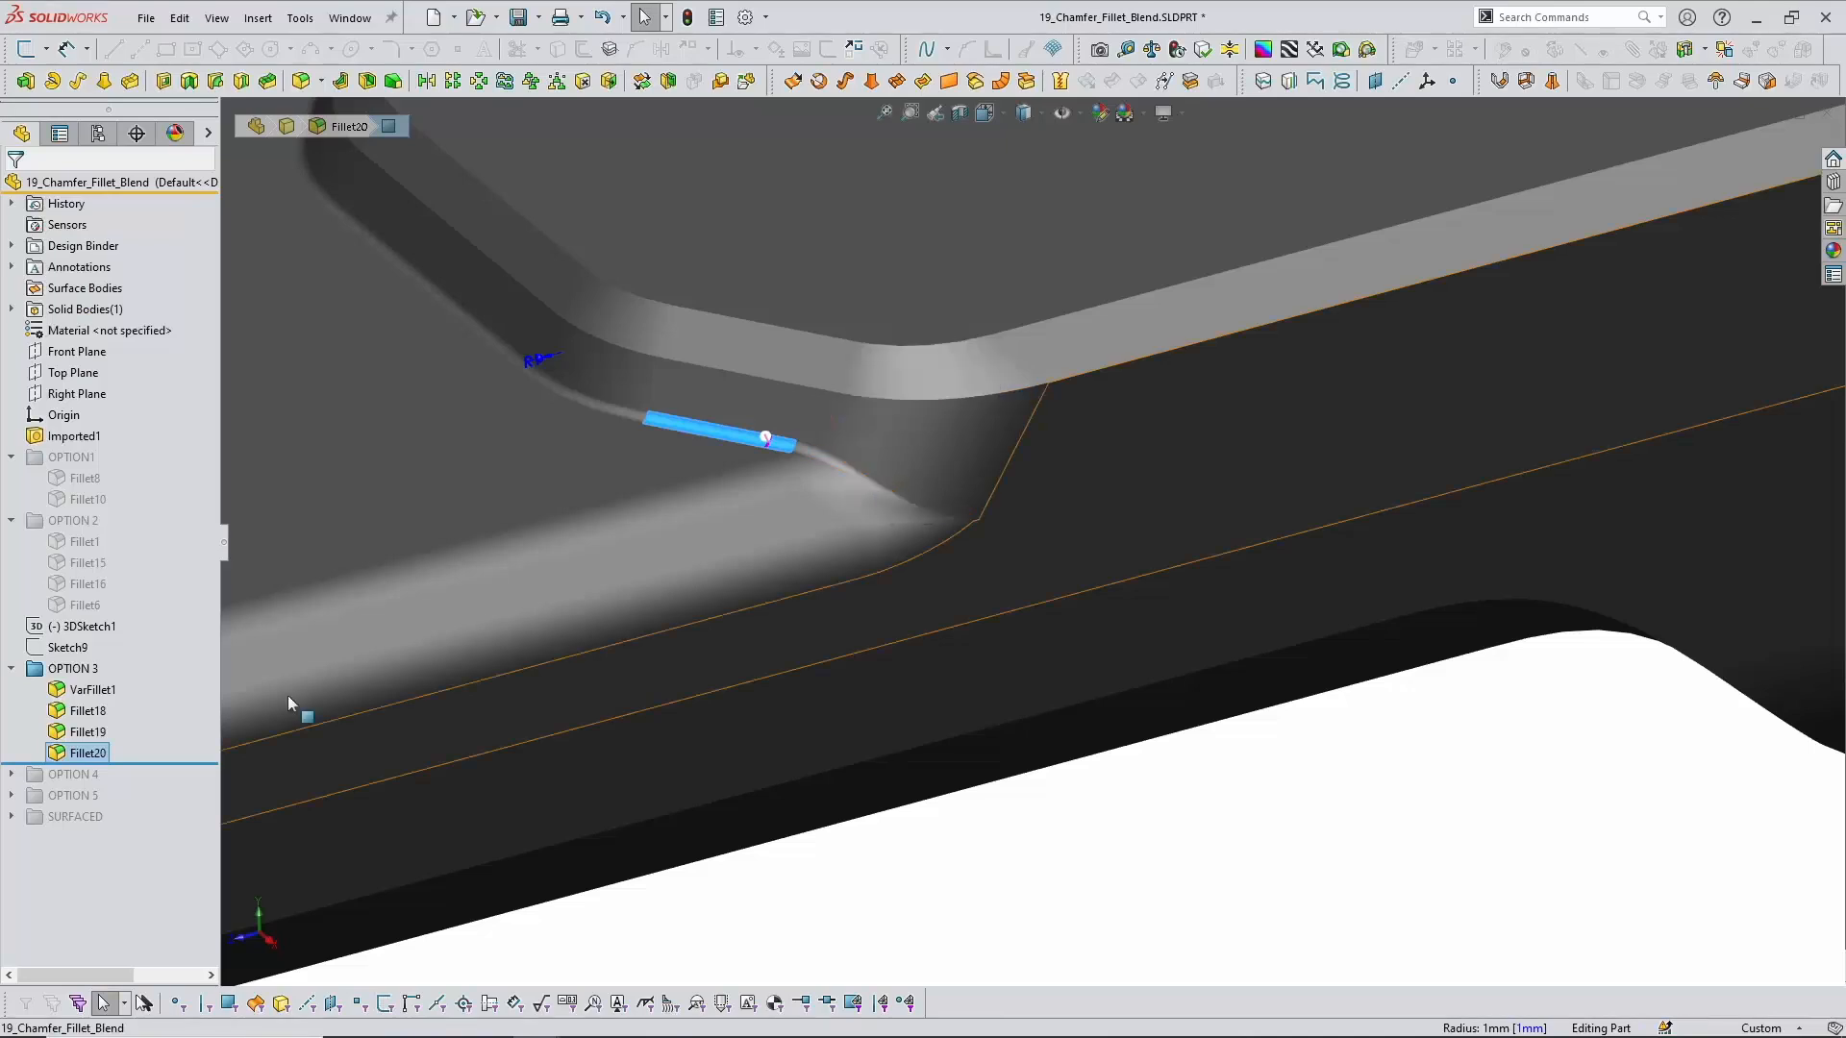
Step: Suppress all the fillets in the OPTION 3 folder and roll the history forward past the expanded OPTION 4 folder
{"action": "left_click", "coordinate": [73, 668]}
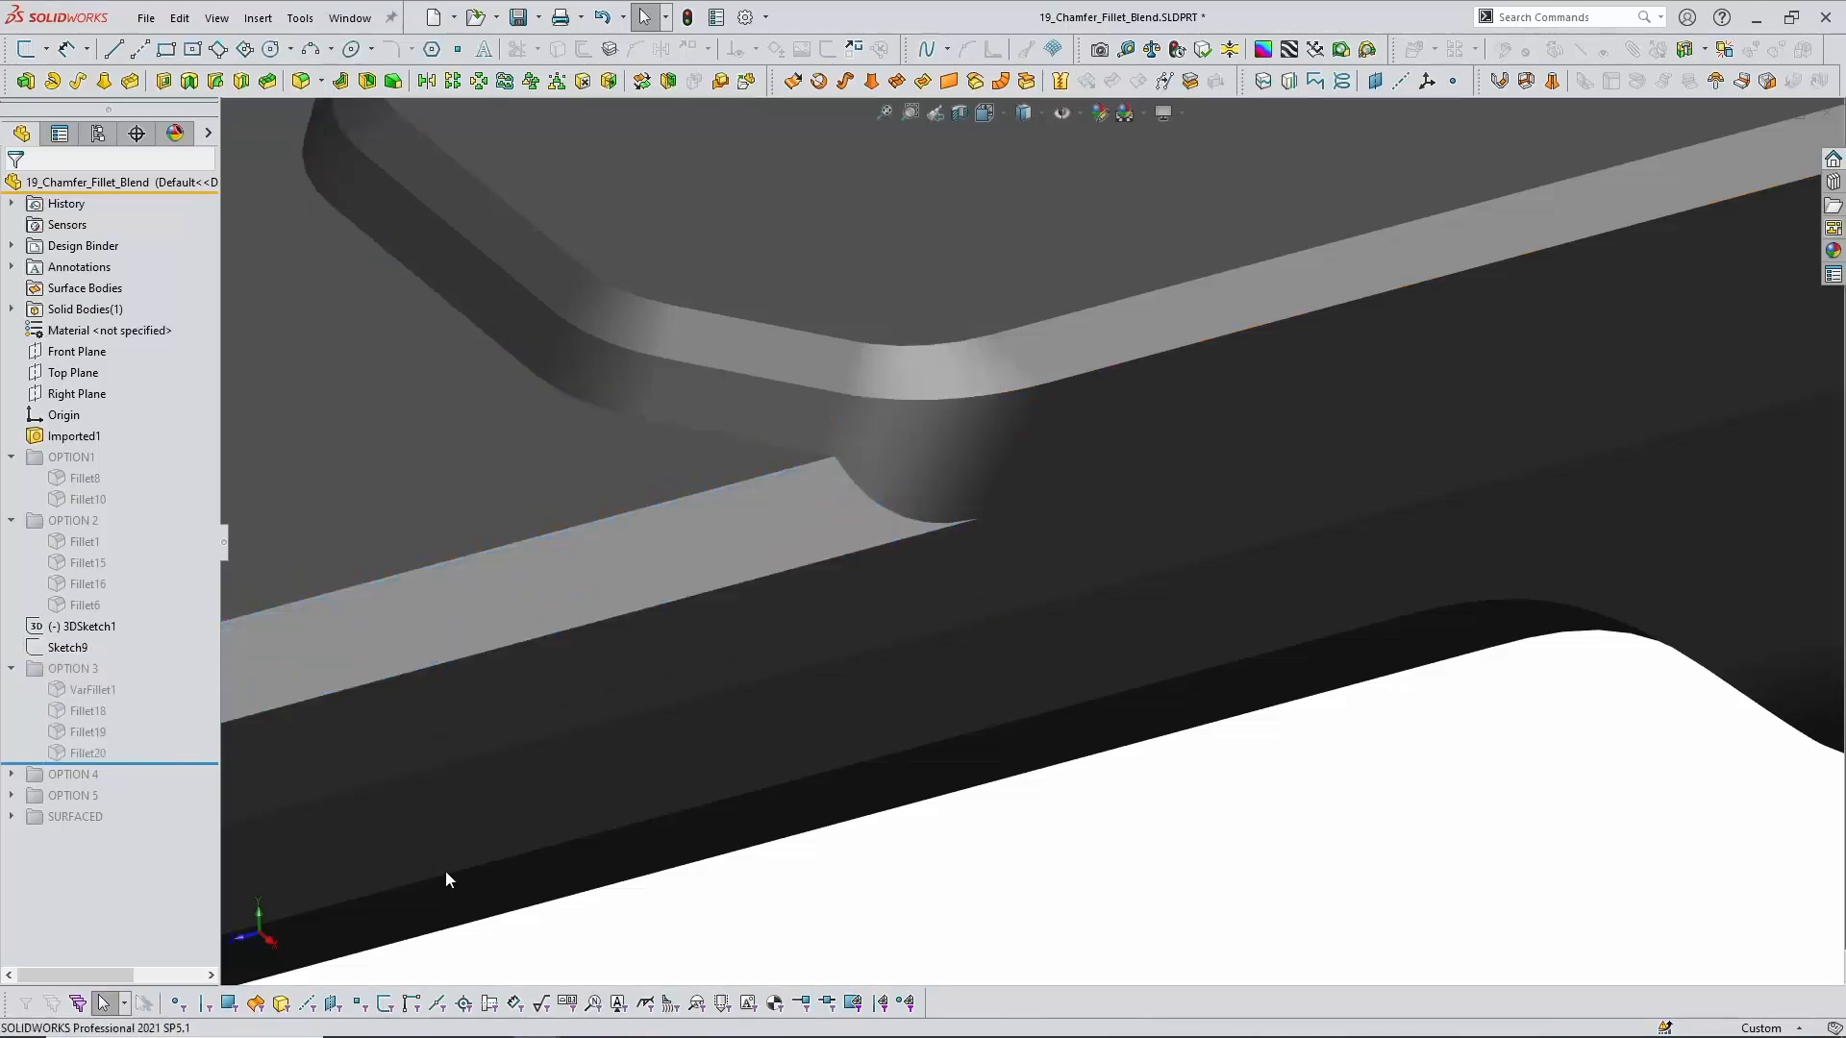
{"action": "scroll", "coordinate": [445, 878], "scroll_direction": "up", "scroll_amount": 1}
{"action": "left_click_drag", "start_coordinate": [122, 764], "coordinate": [57, 782]}
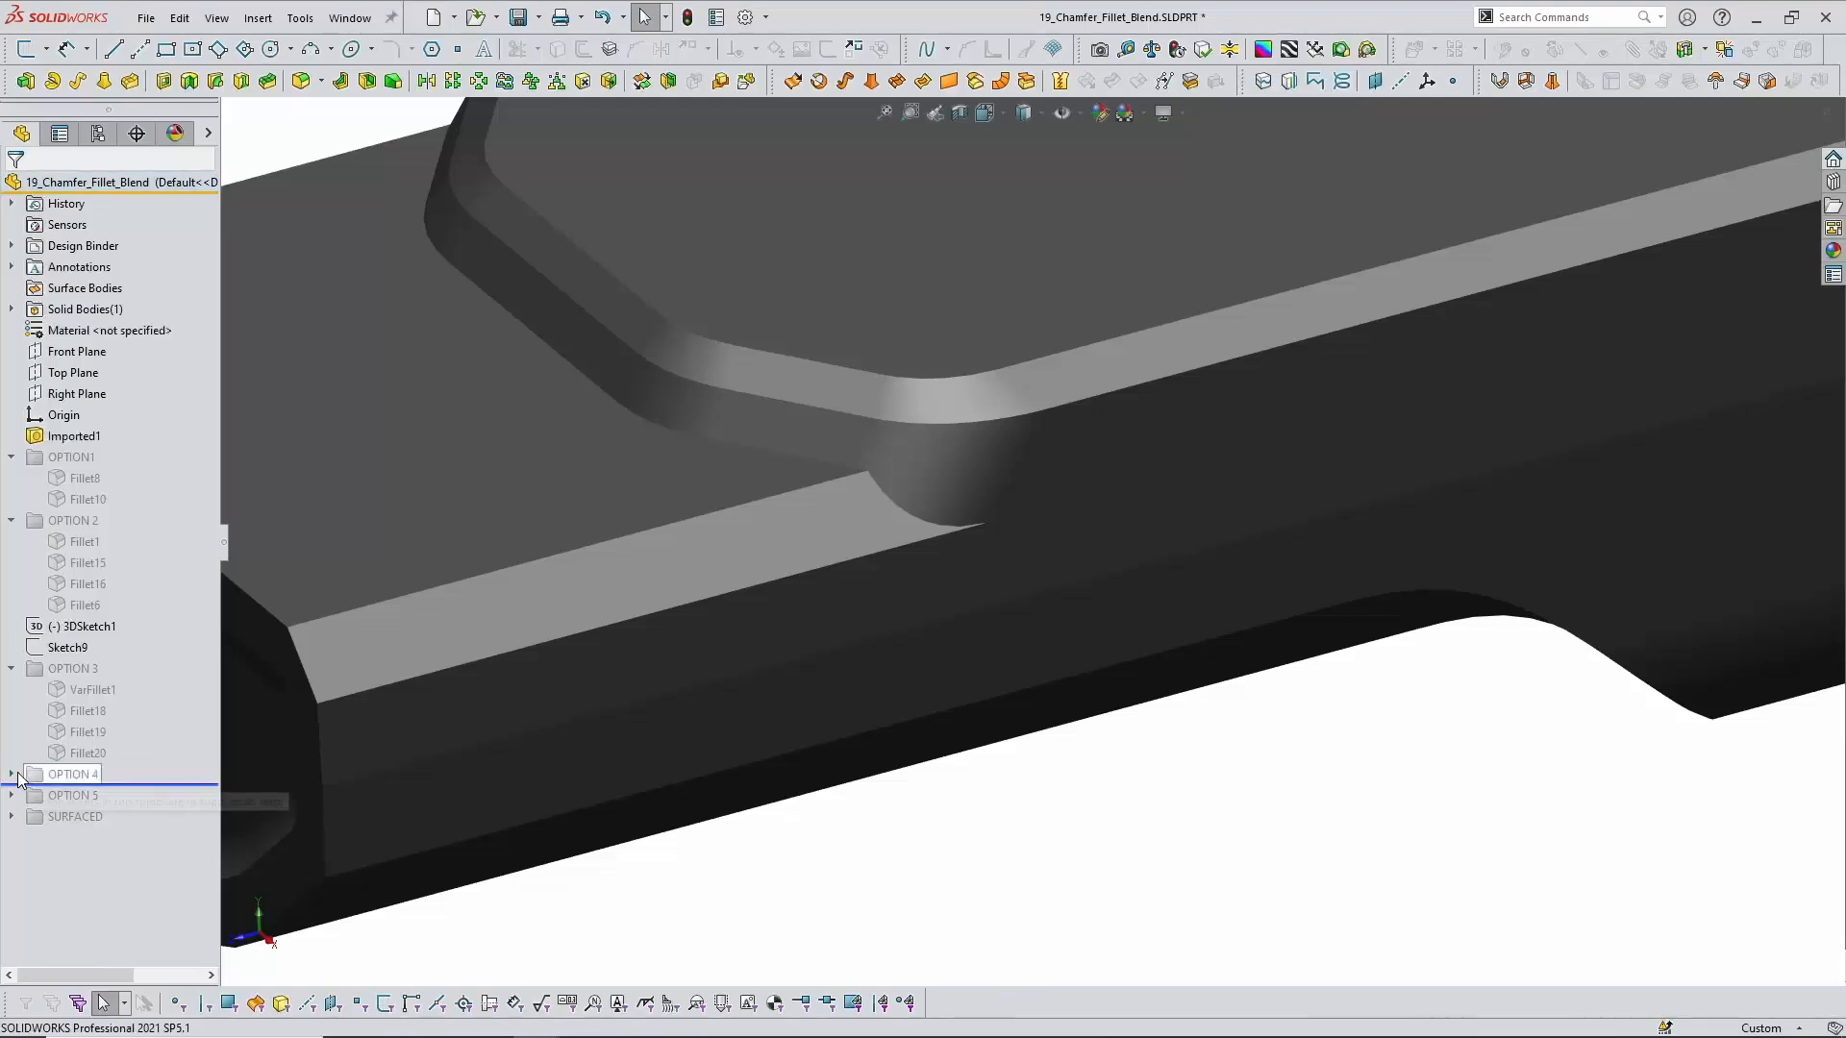
{"action": "left_click", "coordinate": [11, 775]}
{"action": "left_click", "coordinate": [54, 776]}
{"action": "left_click", "coordinate": [478, 964]}
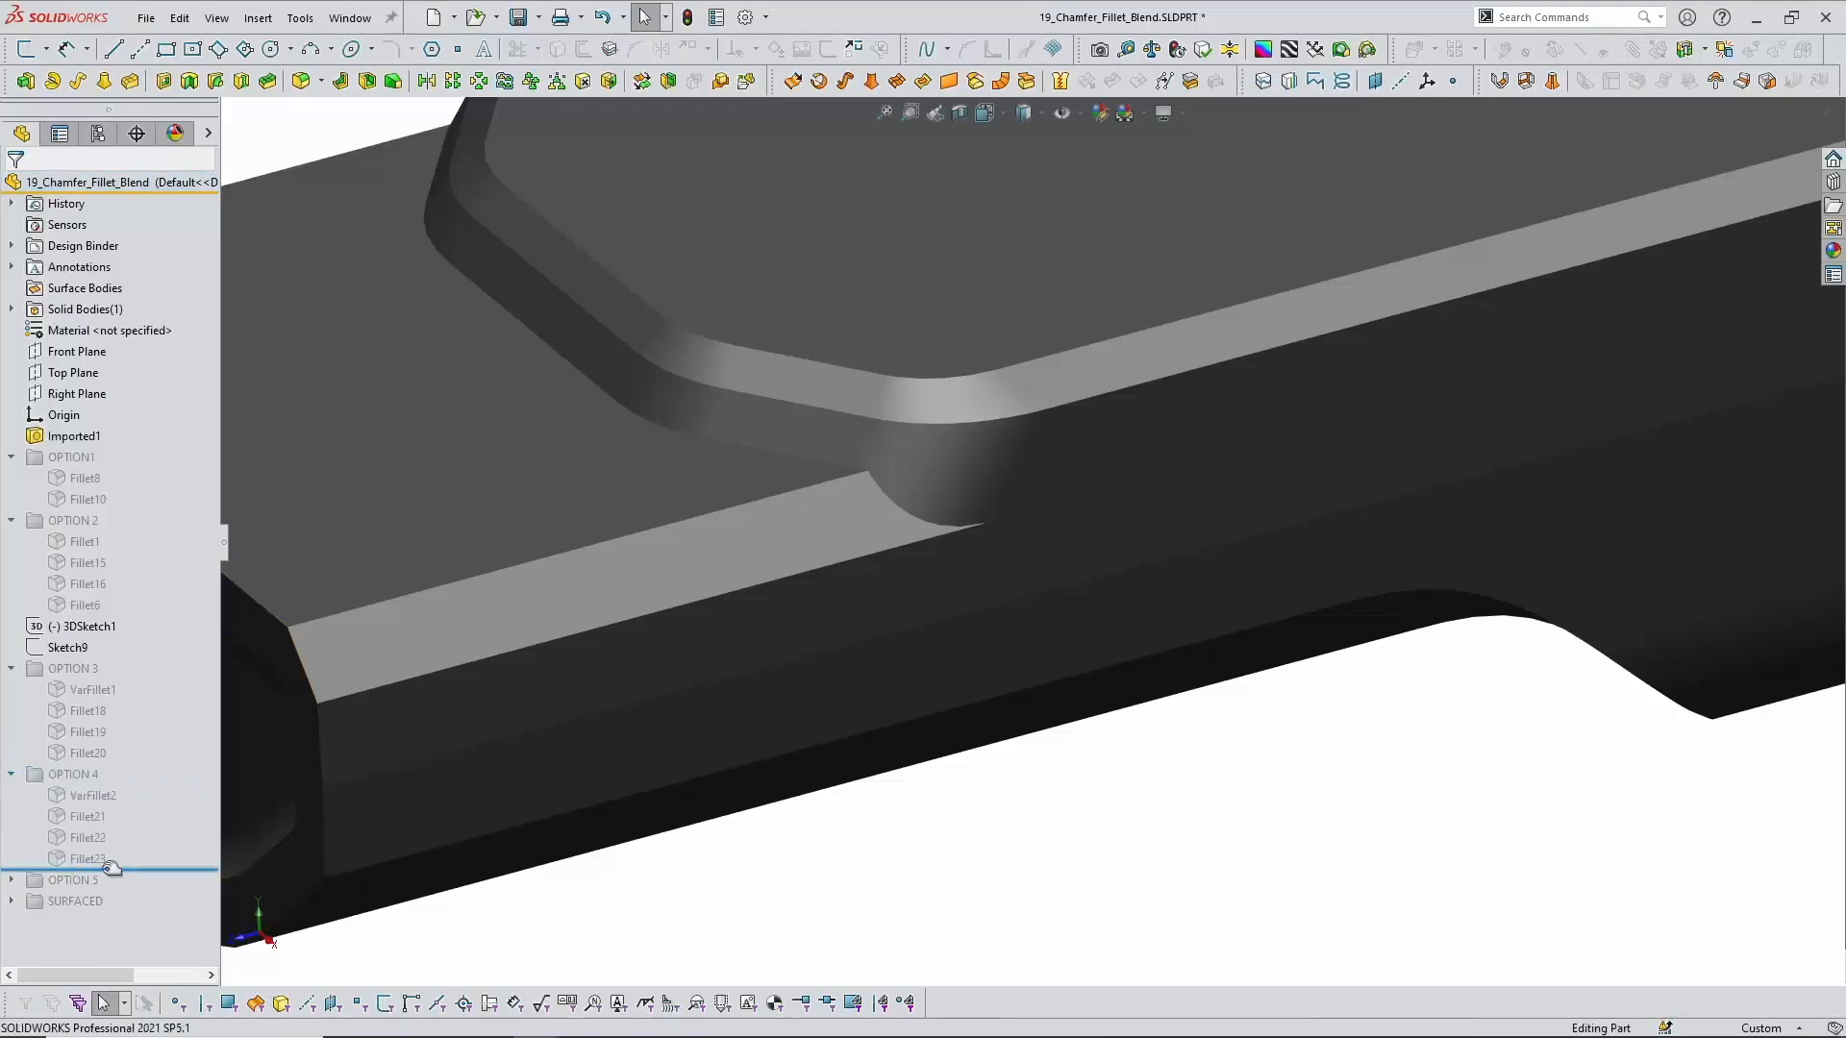
Step: Roll the history forward past the OPTION 5 folder, expand the folder and unsuppress its features
{"action": "left_click_drag", "start_coordinate": [109, 864], "coordinate": [114, 871]}
{"action": "left_click_drag", "start_coordinate": [141, 871], "coordinate": [16, 884]}
{"action": "left_click", "coordinate": [13, 879]}
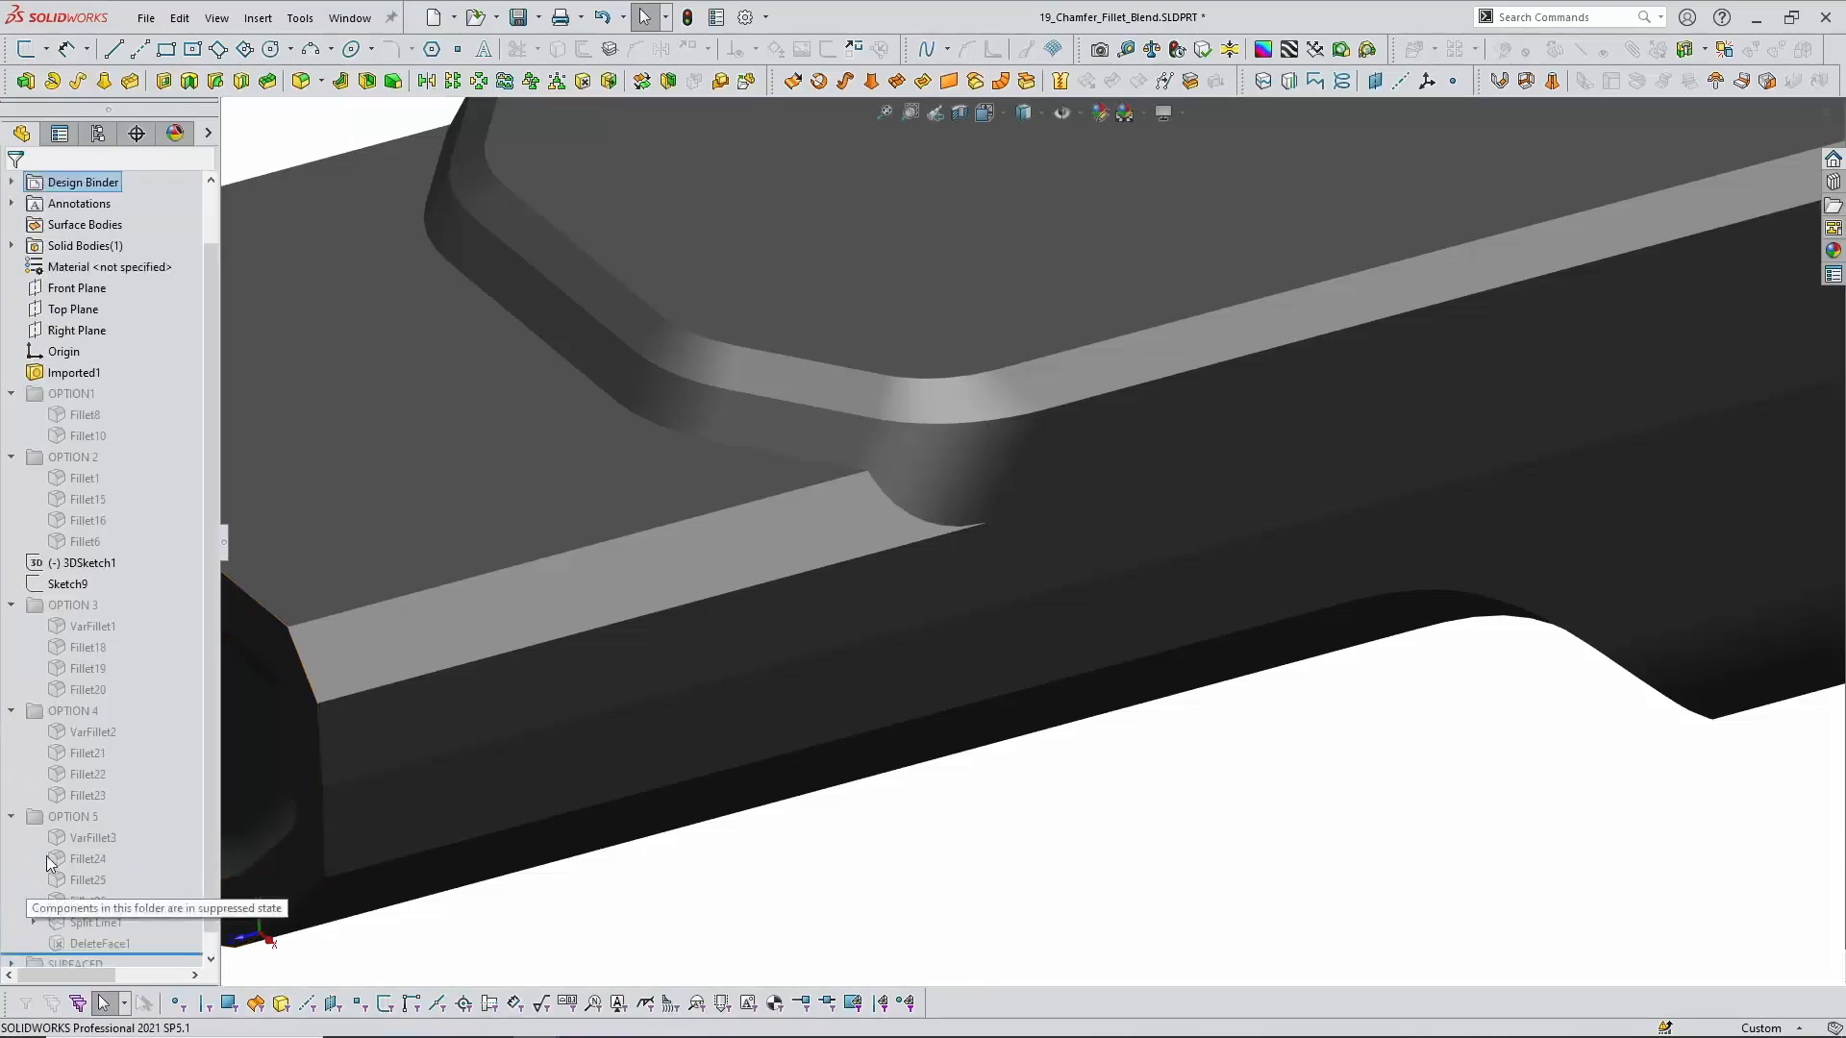
{"action": "left_click", "coordinate": [58, 819]}
{"action": "left_click", "coordinate": [76, 757]}
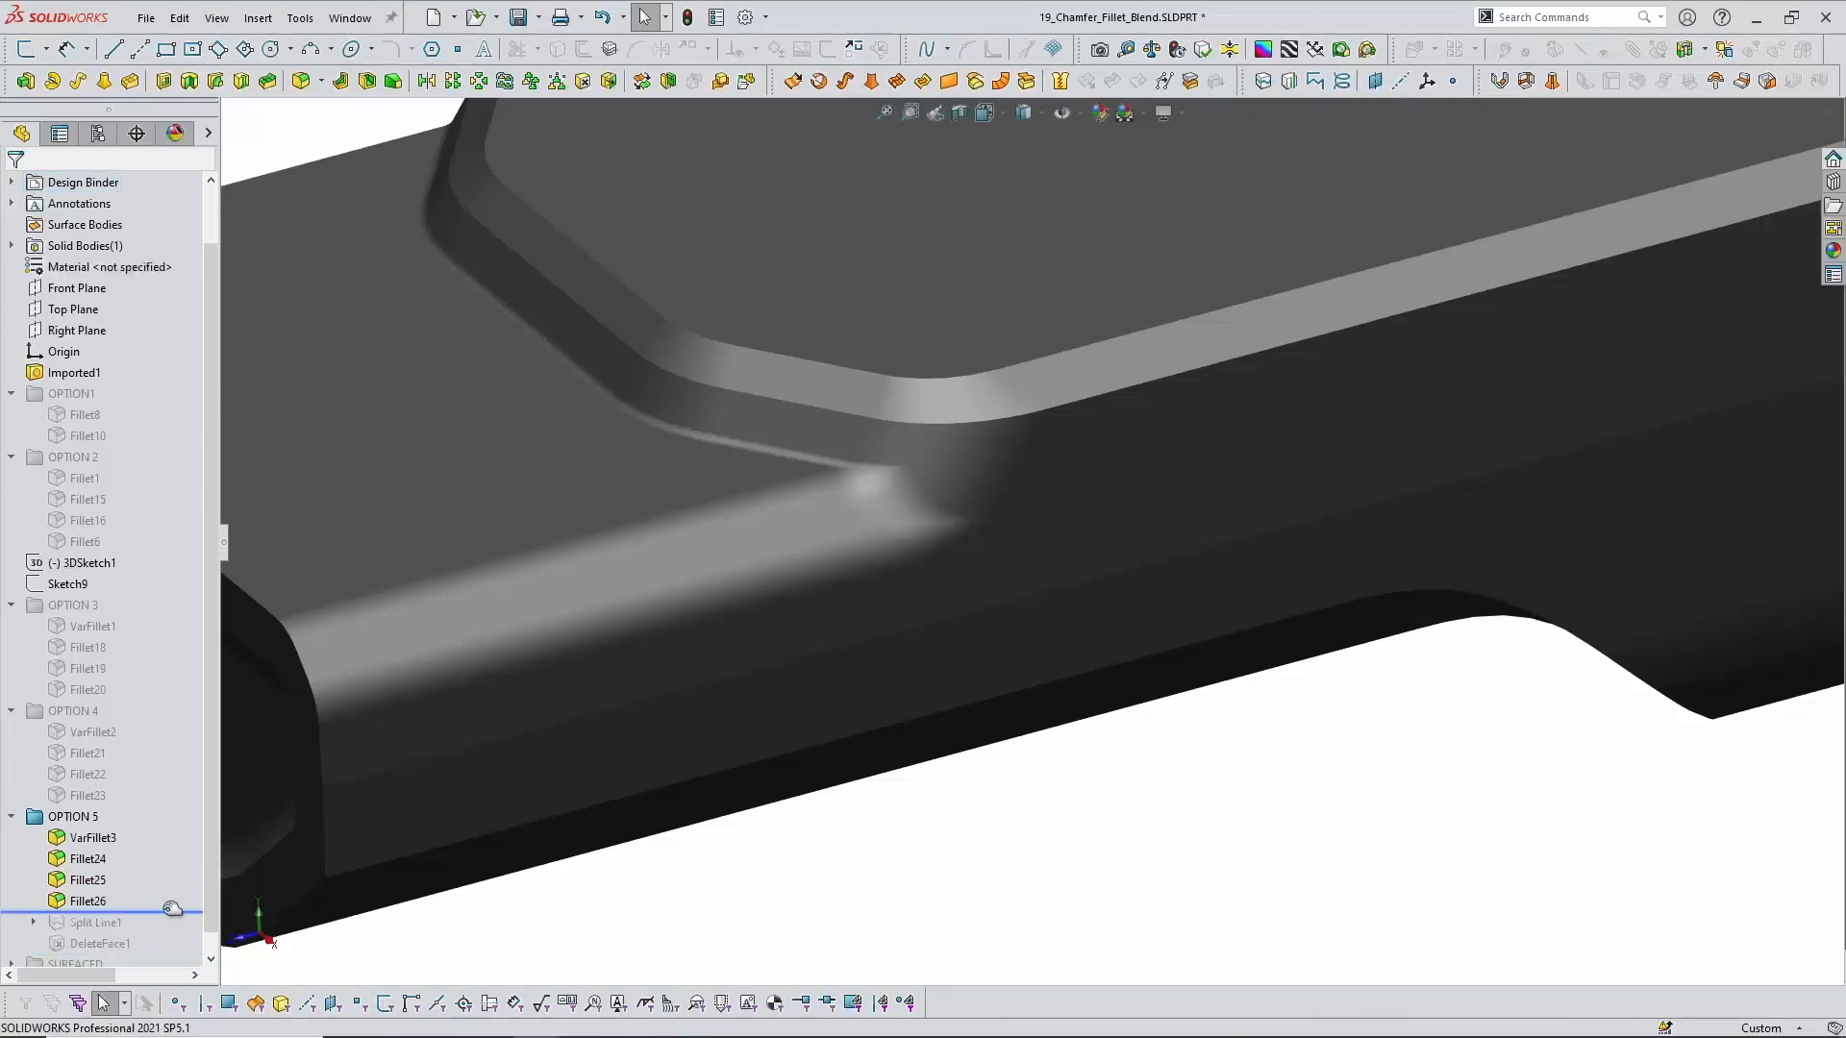
Step: Step the history through OPTION 5's fillets up to Fillet26, examining the blend at the chamfer's end
{"action": "left_click_drag", "start_coordinate": [164, 911], "coordinate": [121, 890]}
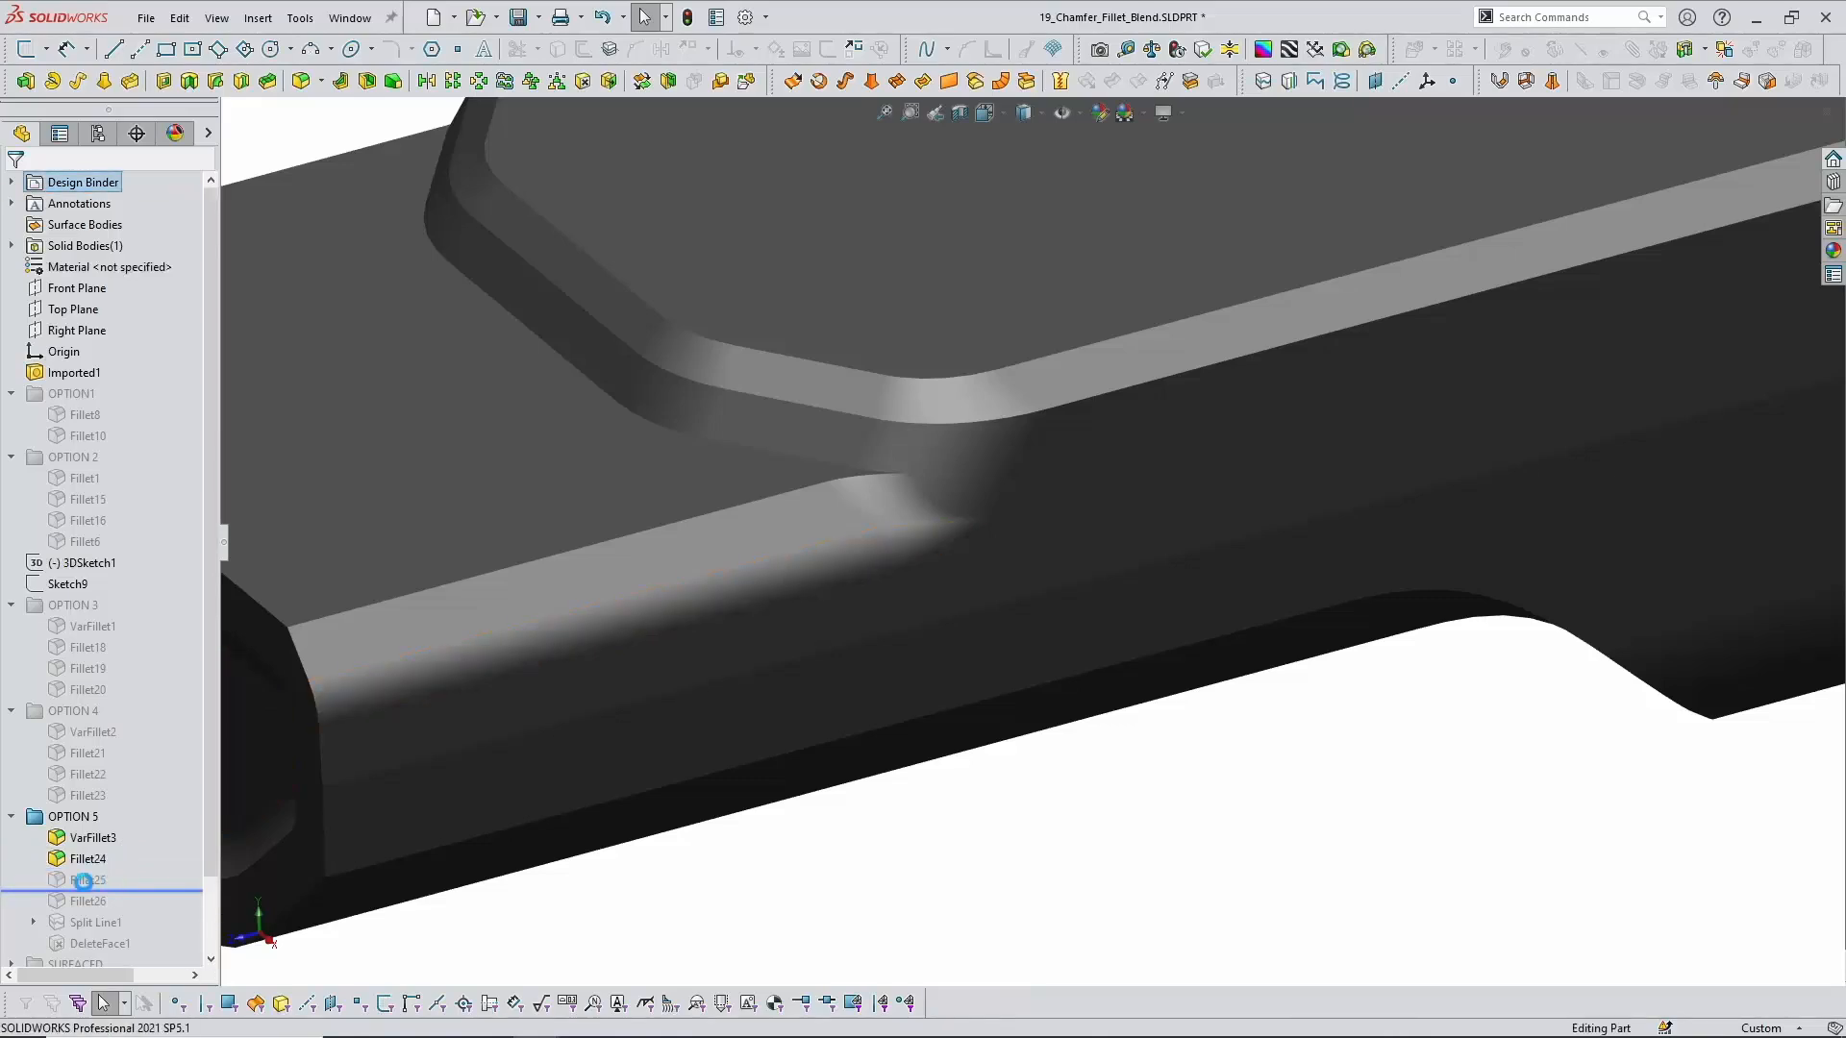
{"action": "scroll", "coordinate": [897, 510], "scroll_direction": "down", "scroll_amount": 3}
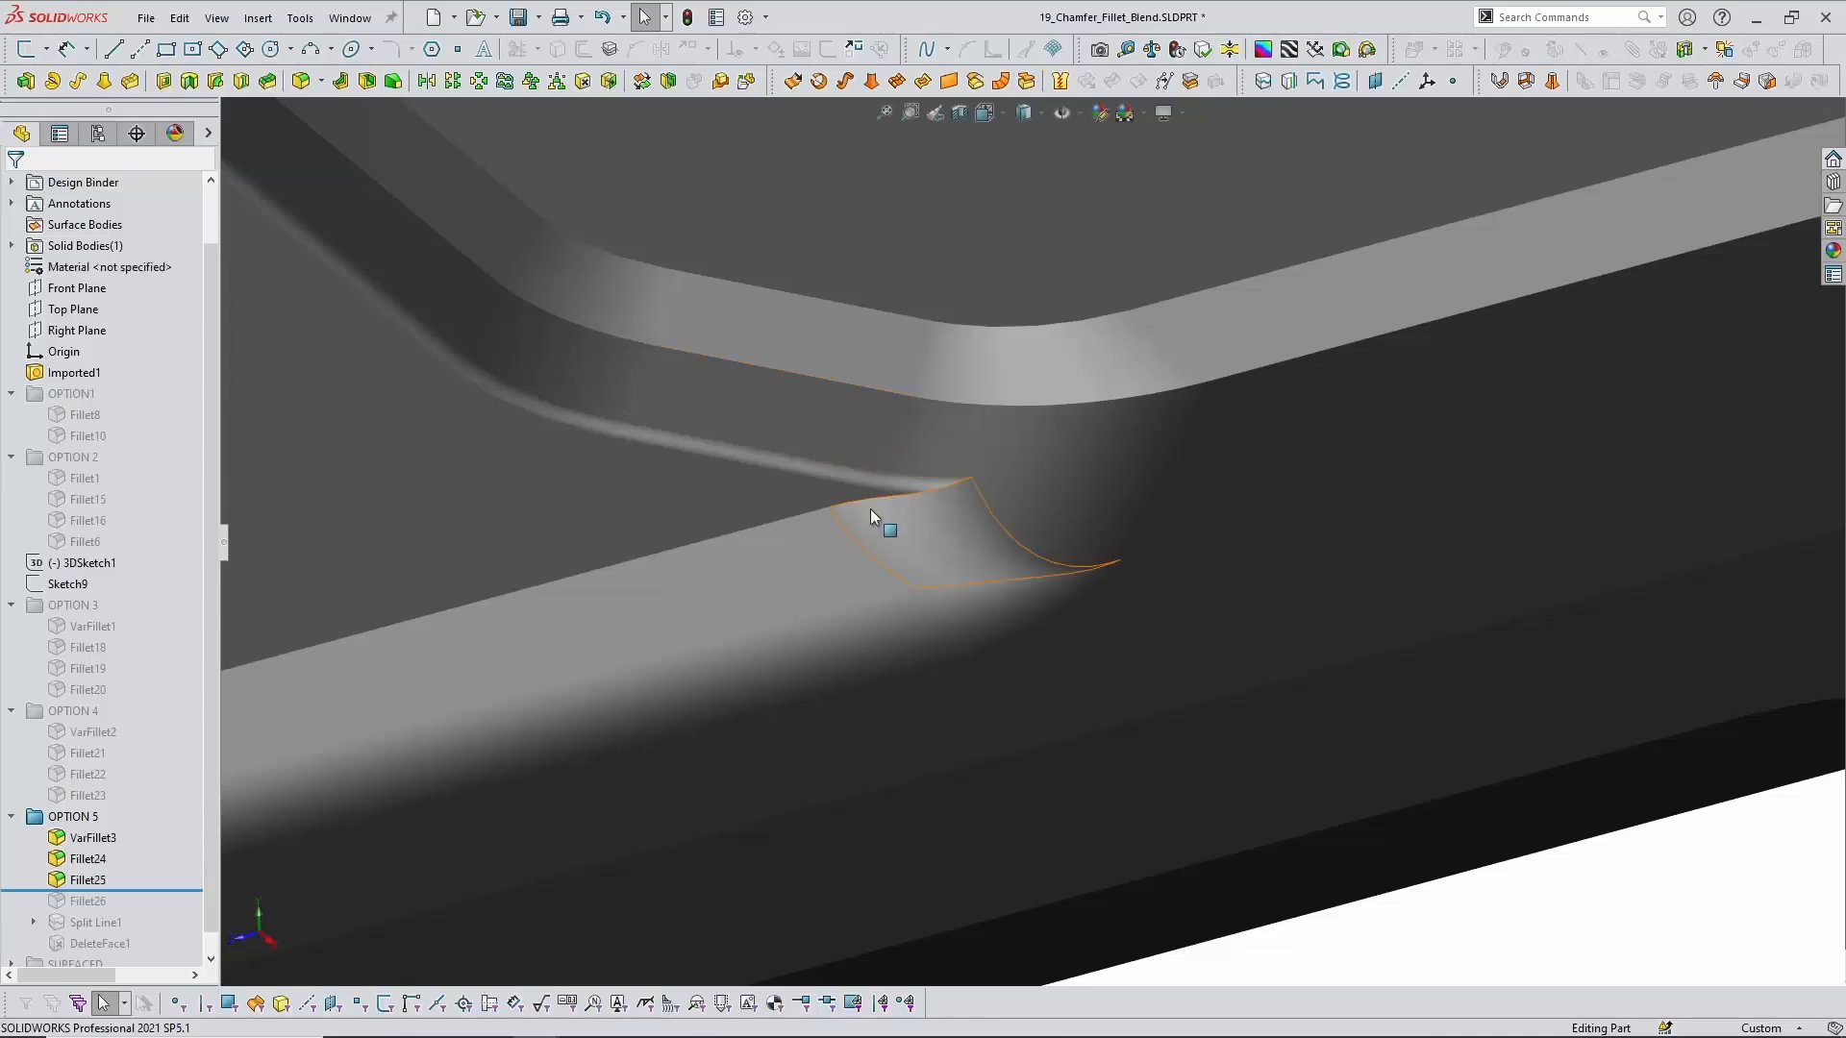
{"action": "left_click_drag", "start_coordinate": [119, 894], "coordinate": [119, 914]}
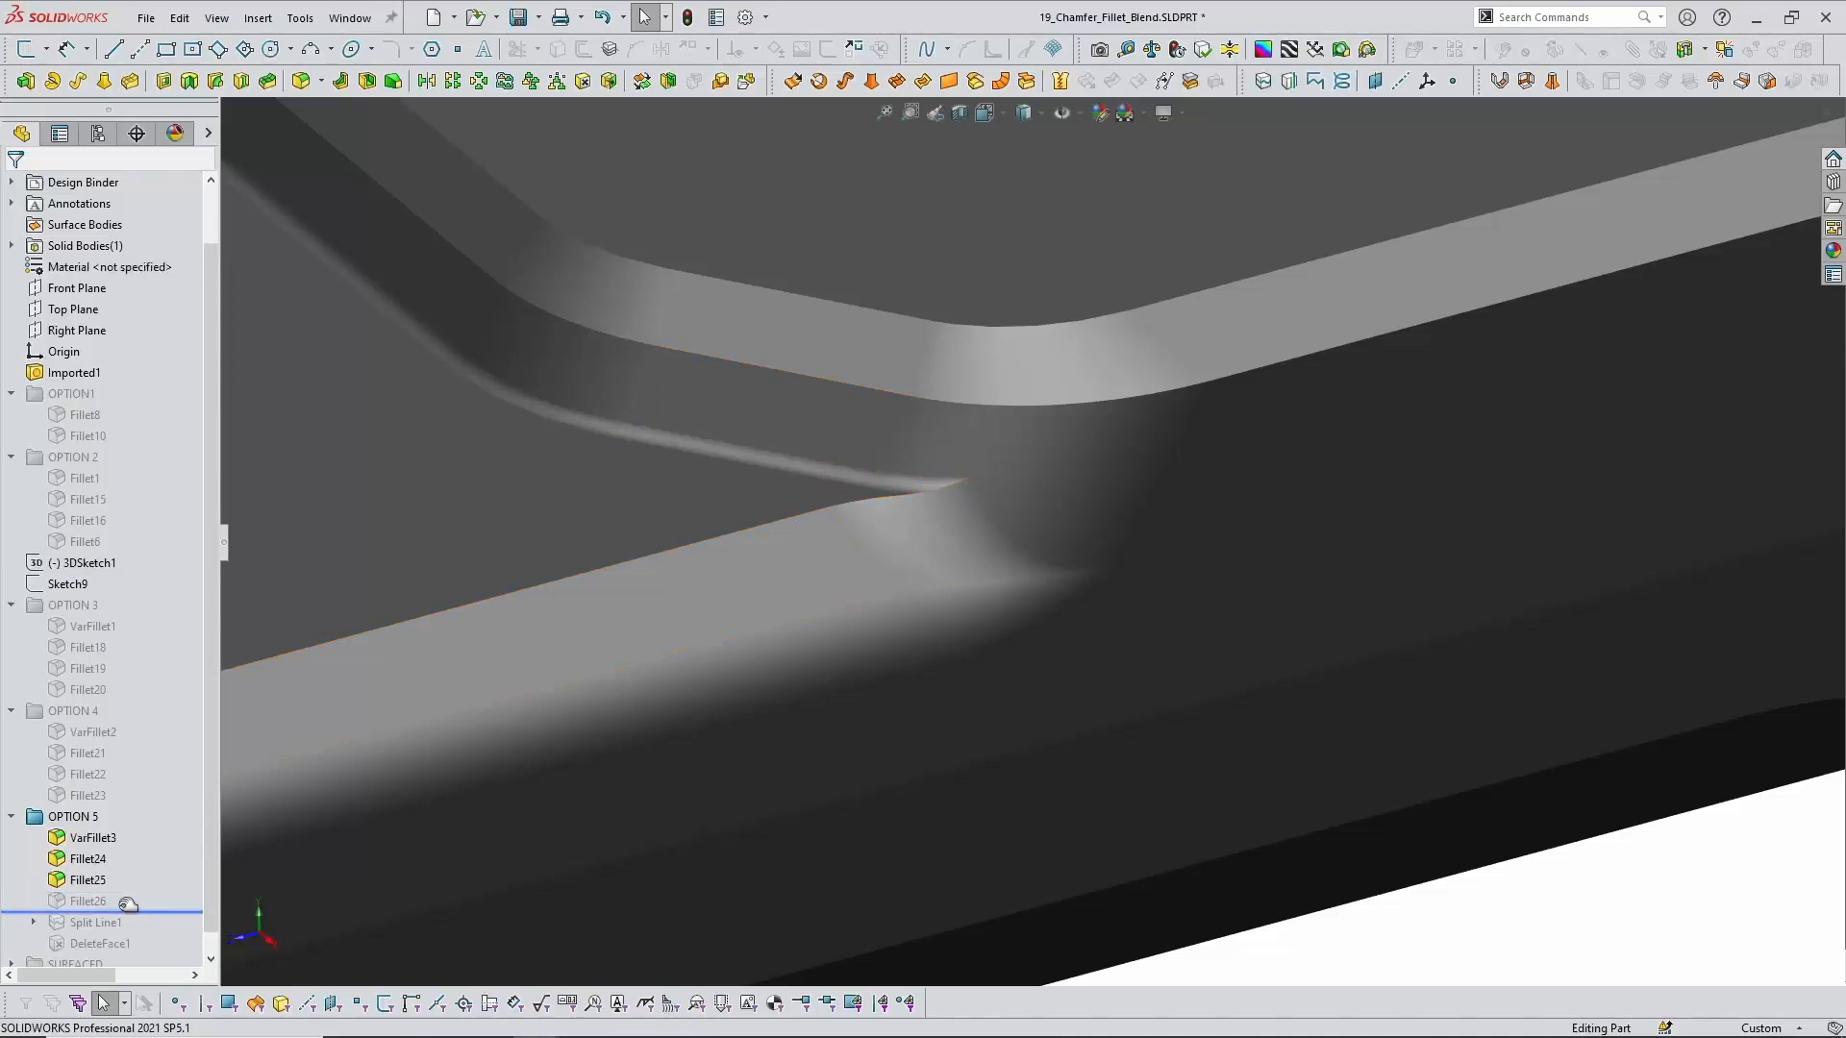
{"action": "scroll", "coordinate": [836, 820], "scroll_direction": "up", "scroll_amount": 5}
{"action": "middle_click_drag", "start_coordinate": [837, 820], "coordinate": [861, 829]}
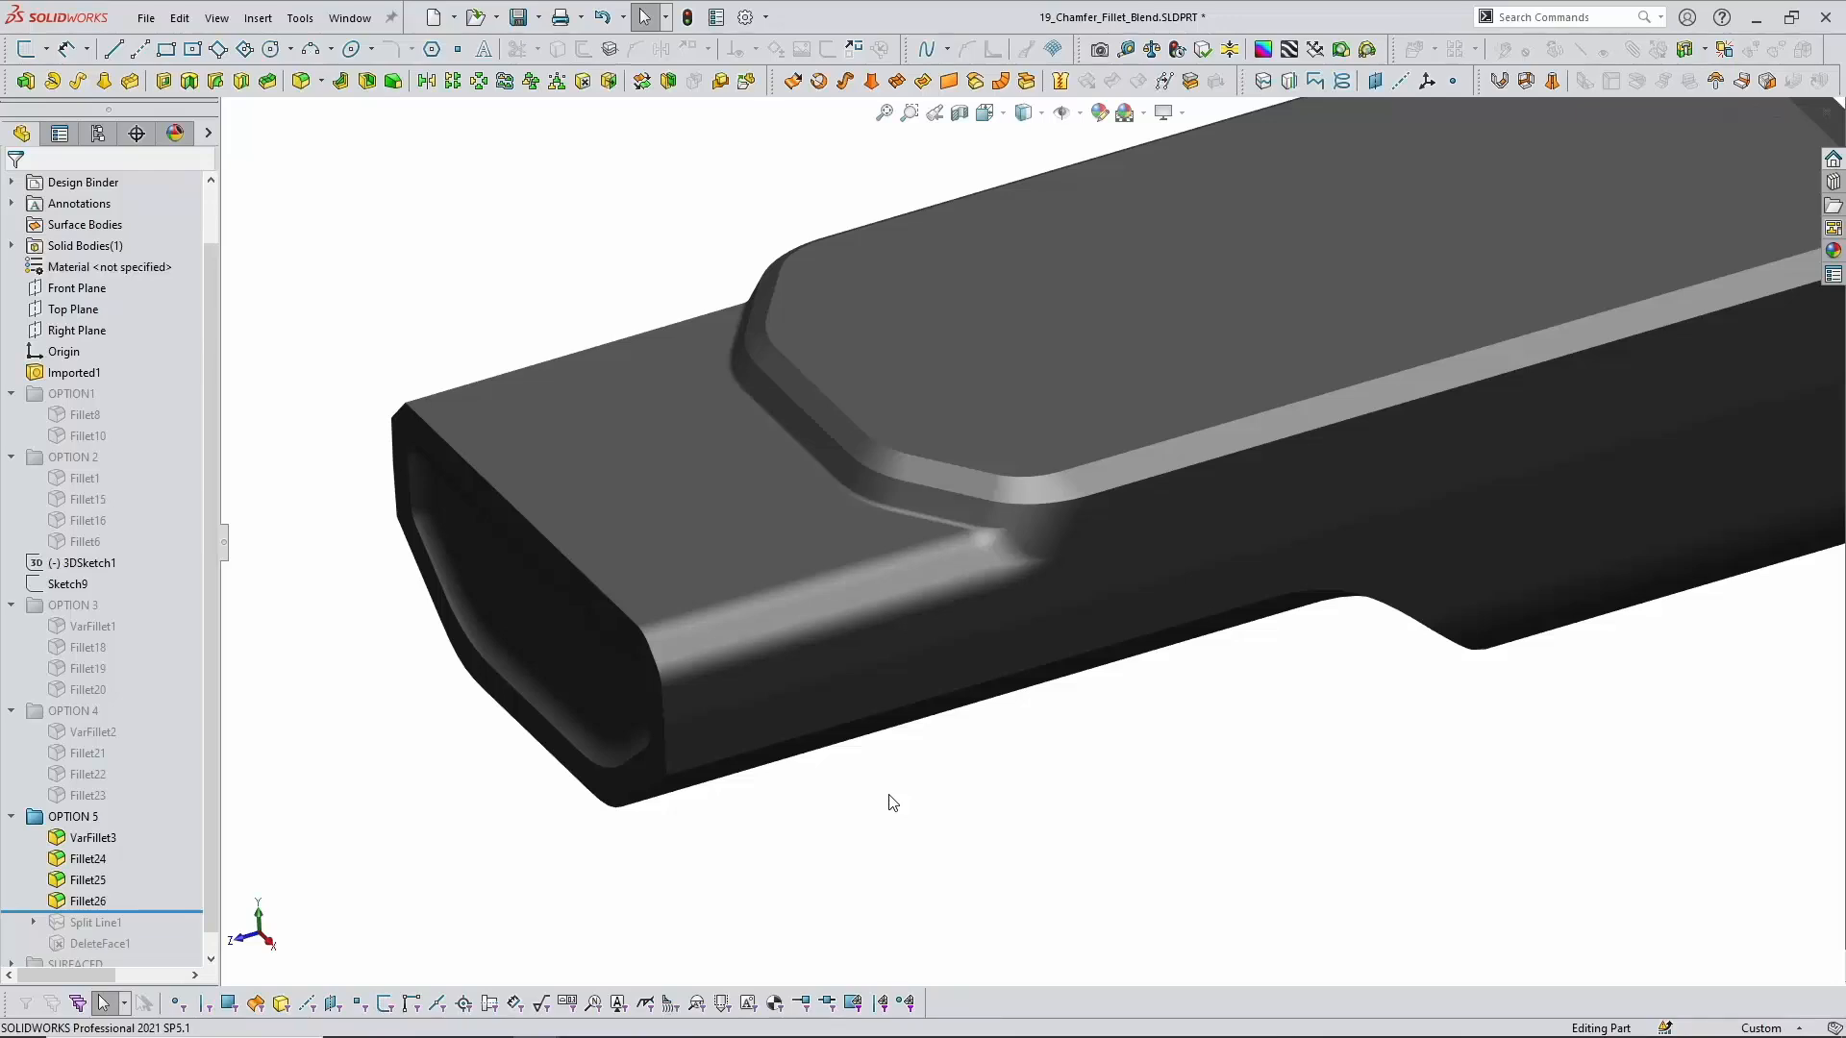
{"action": "scroll", "coordinate": [155, 801], "scroll_direction": "down", "scroll_amount": 1}
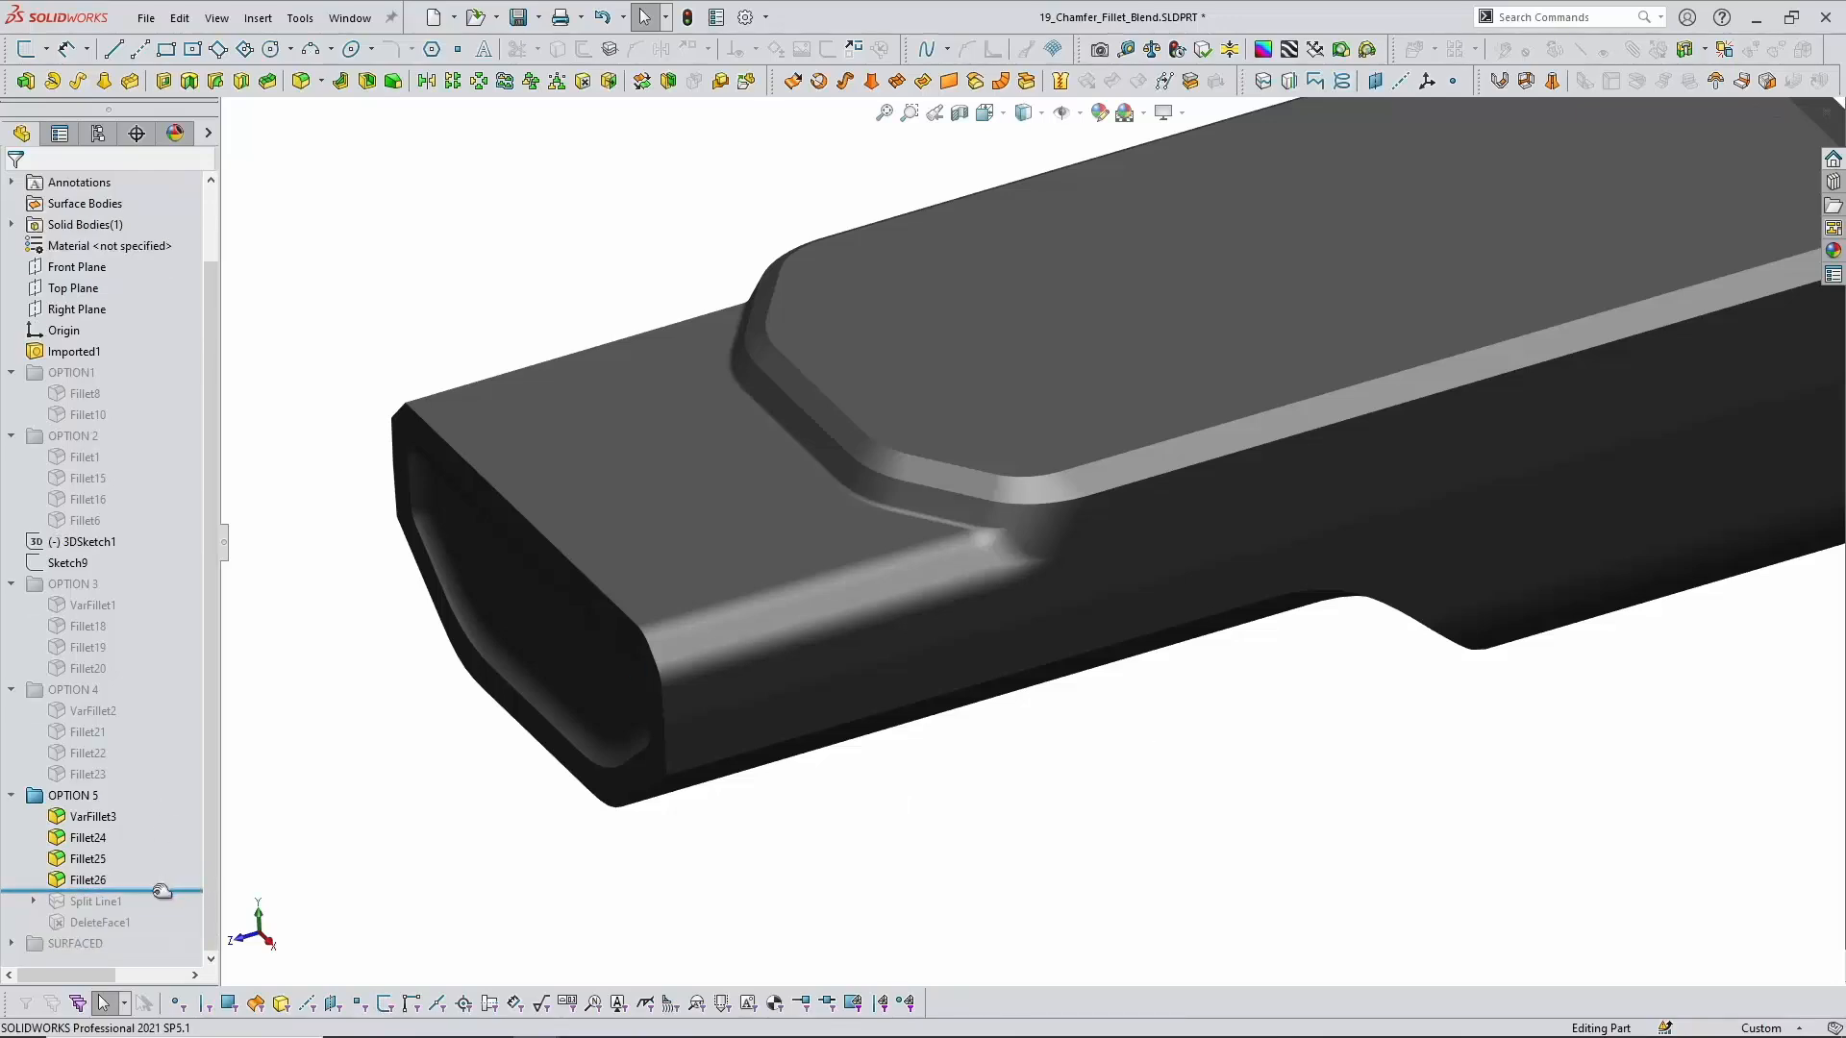
Step: Roll the history forward past Split Line1 and display the model shaded with edges
{"action": "left_click_drag", "start_coordinate": [162, 891], "coordinate": [162, 911]}
{"action": "left_click", "coordinate": [1026, 115]}
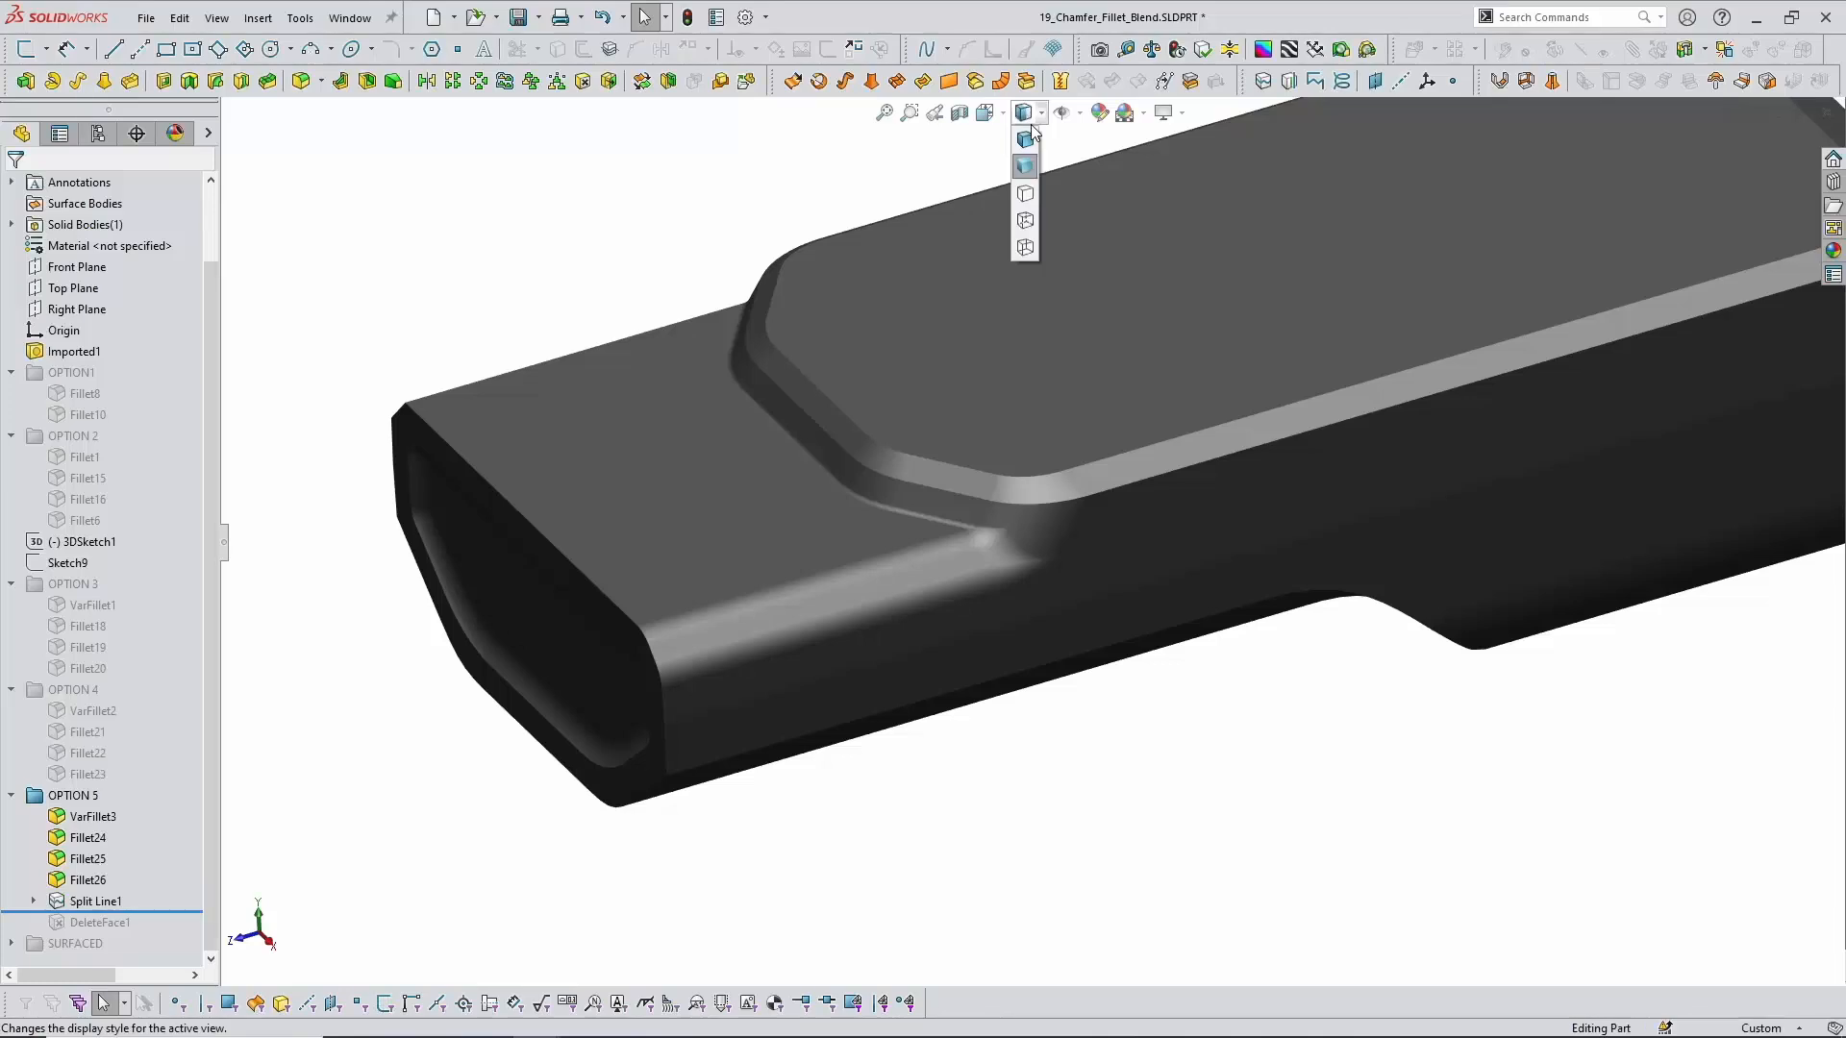
{"action": "left_click", "coordinate": [1026, 137]}
Step: Open Sketch1 under Split Line1 in a normal-to view, inspect its spline at the blend and exit without keeping changes
{"action": "left_click", "coordinate": [33, 901]}
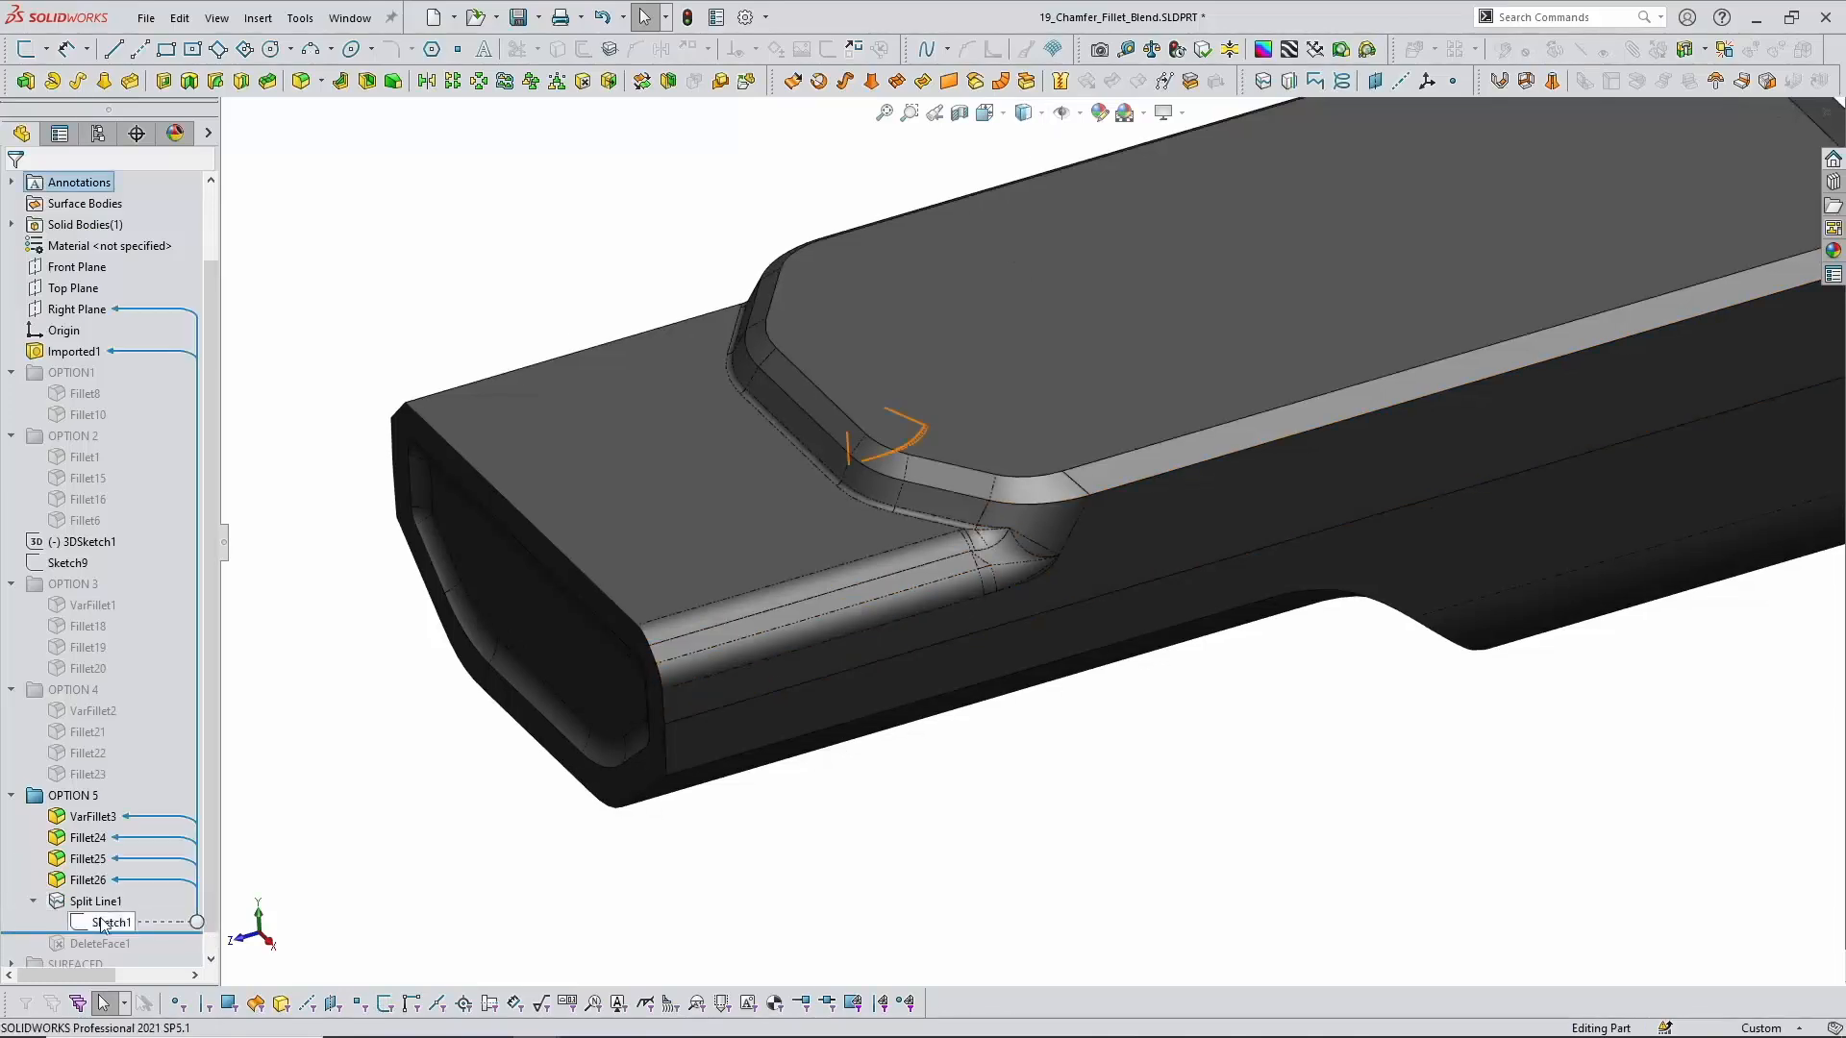
{"action": "left_click", "coordinate": [102, 922]}
{"action": "left_click", "coordinate": [116, 862]}
{"action": "key", "text": "space"}
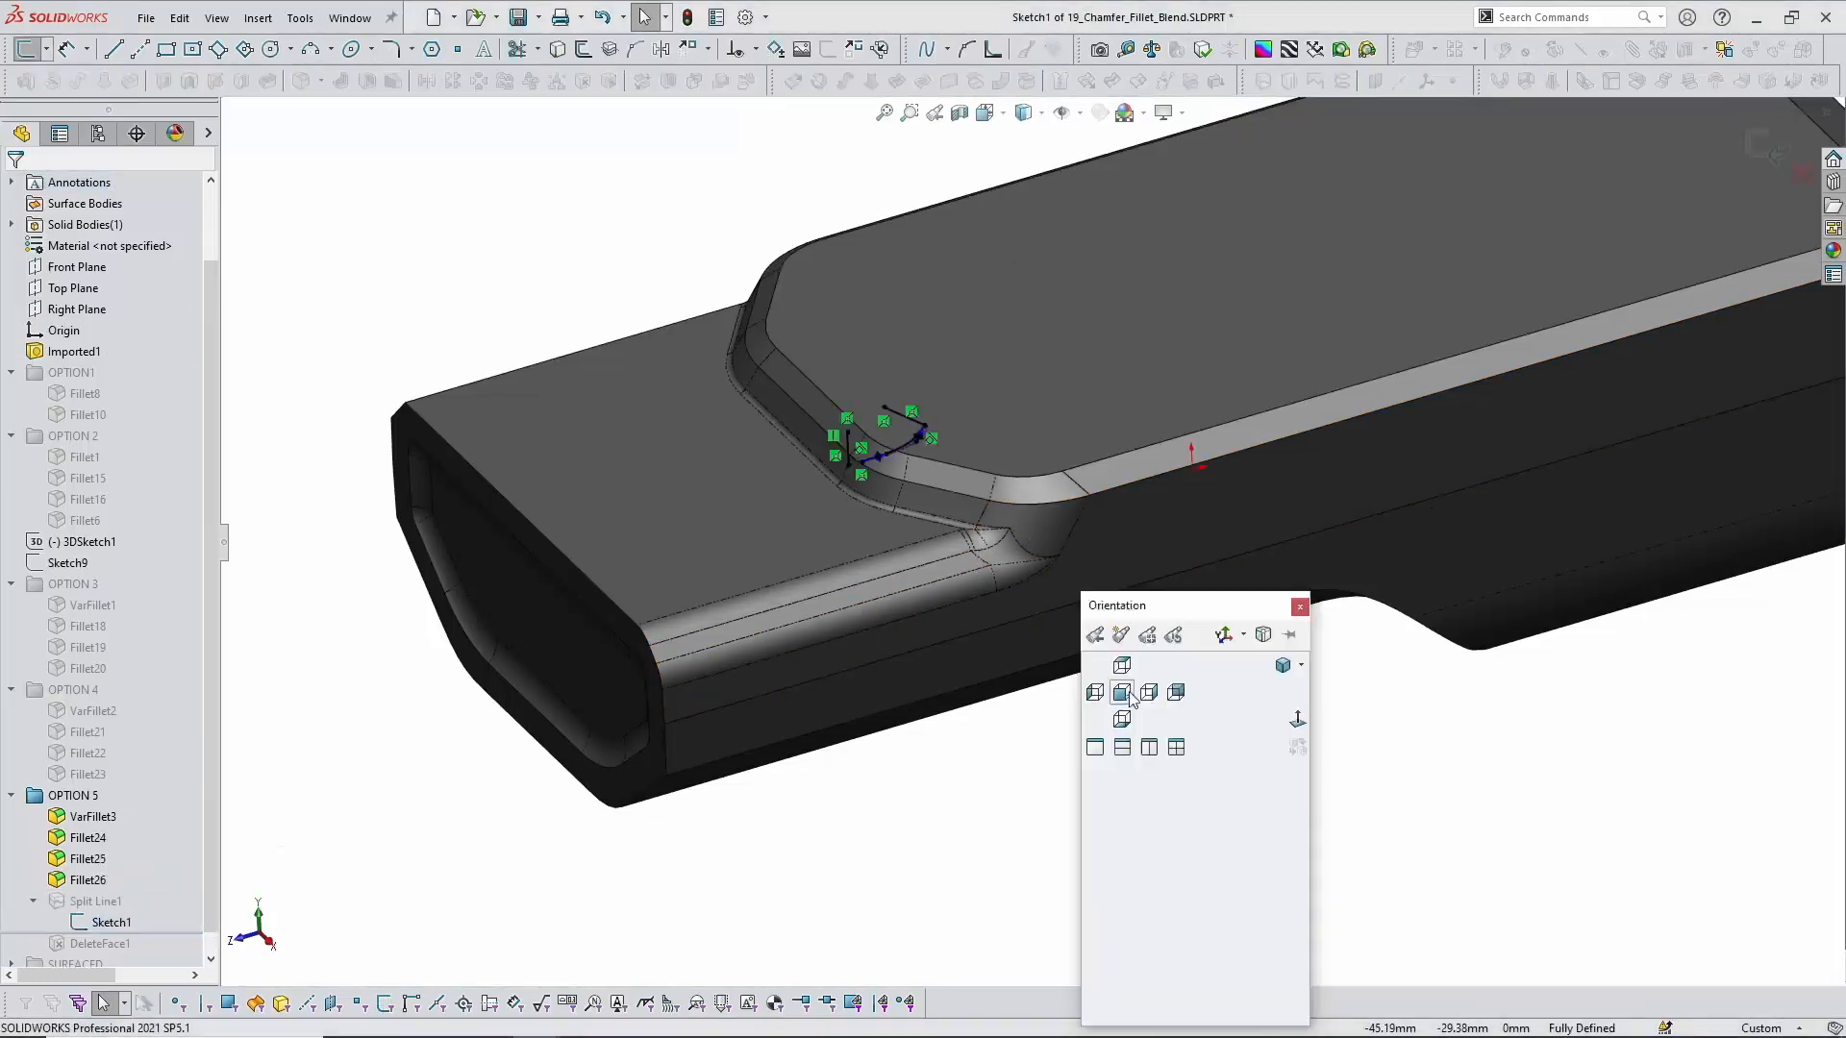
{"action": "left_click", "coordinate": [1296, 722]}
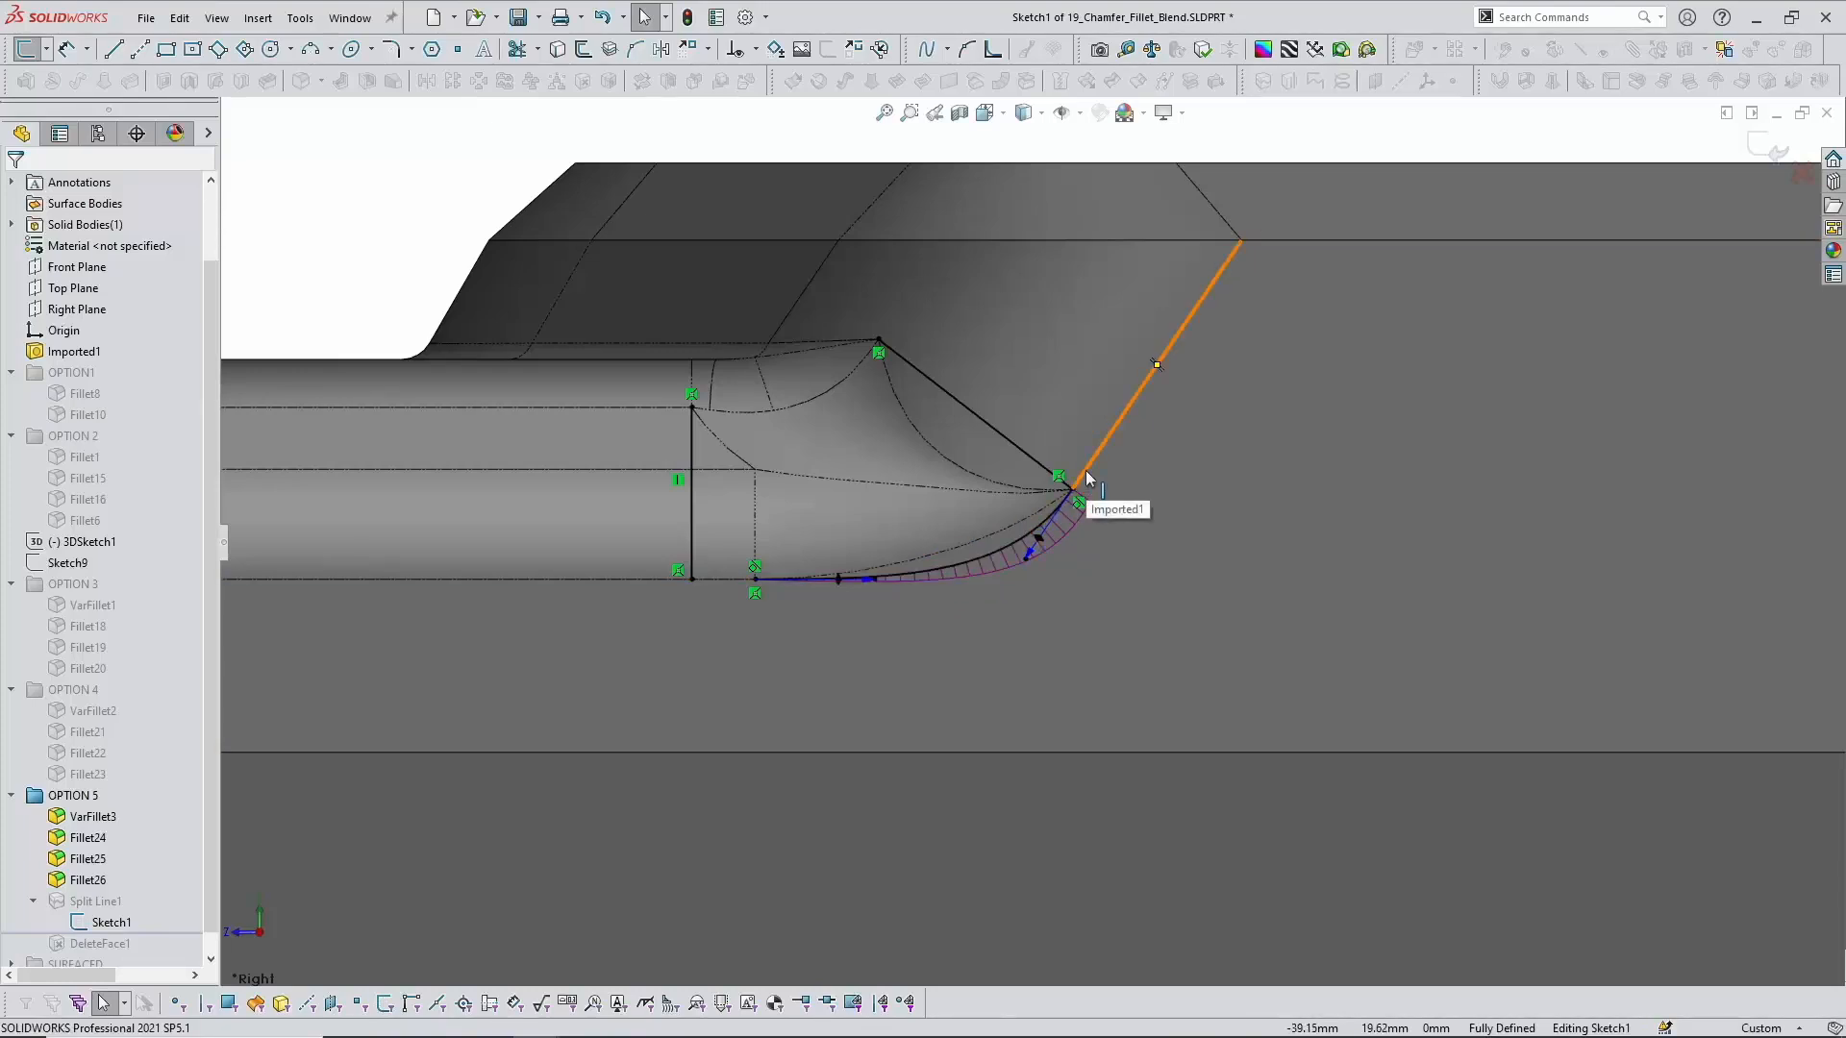
{"action": "left_click", "coordinate": [1041, 527]}
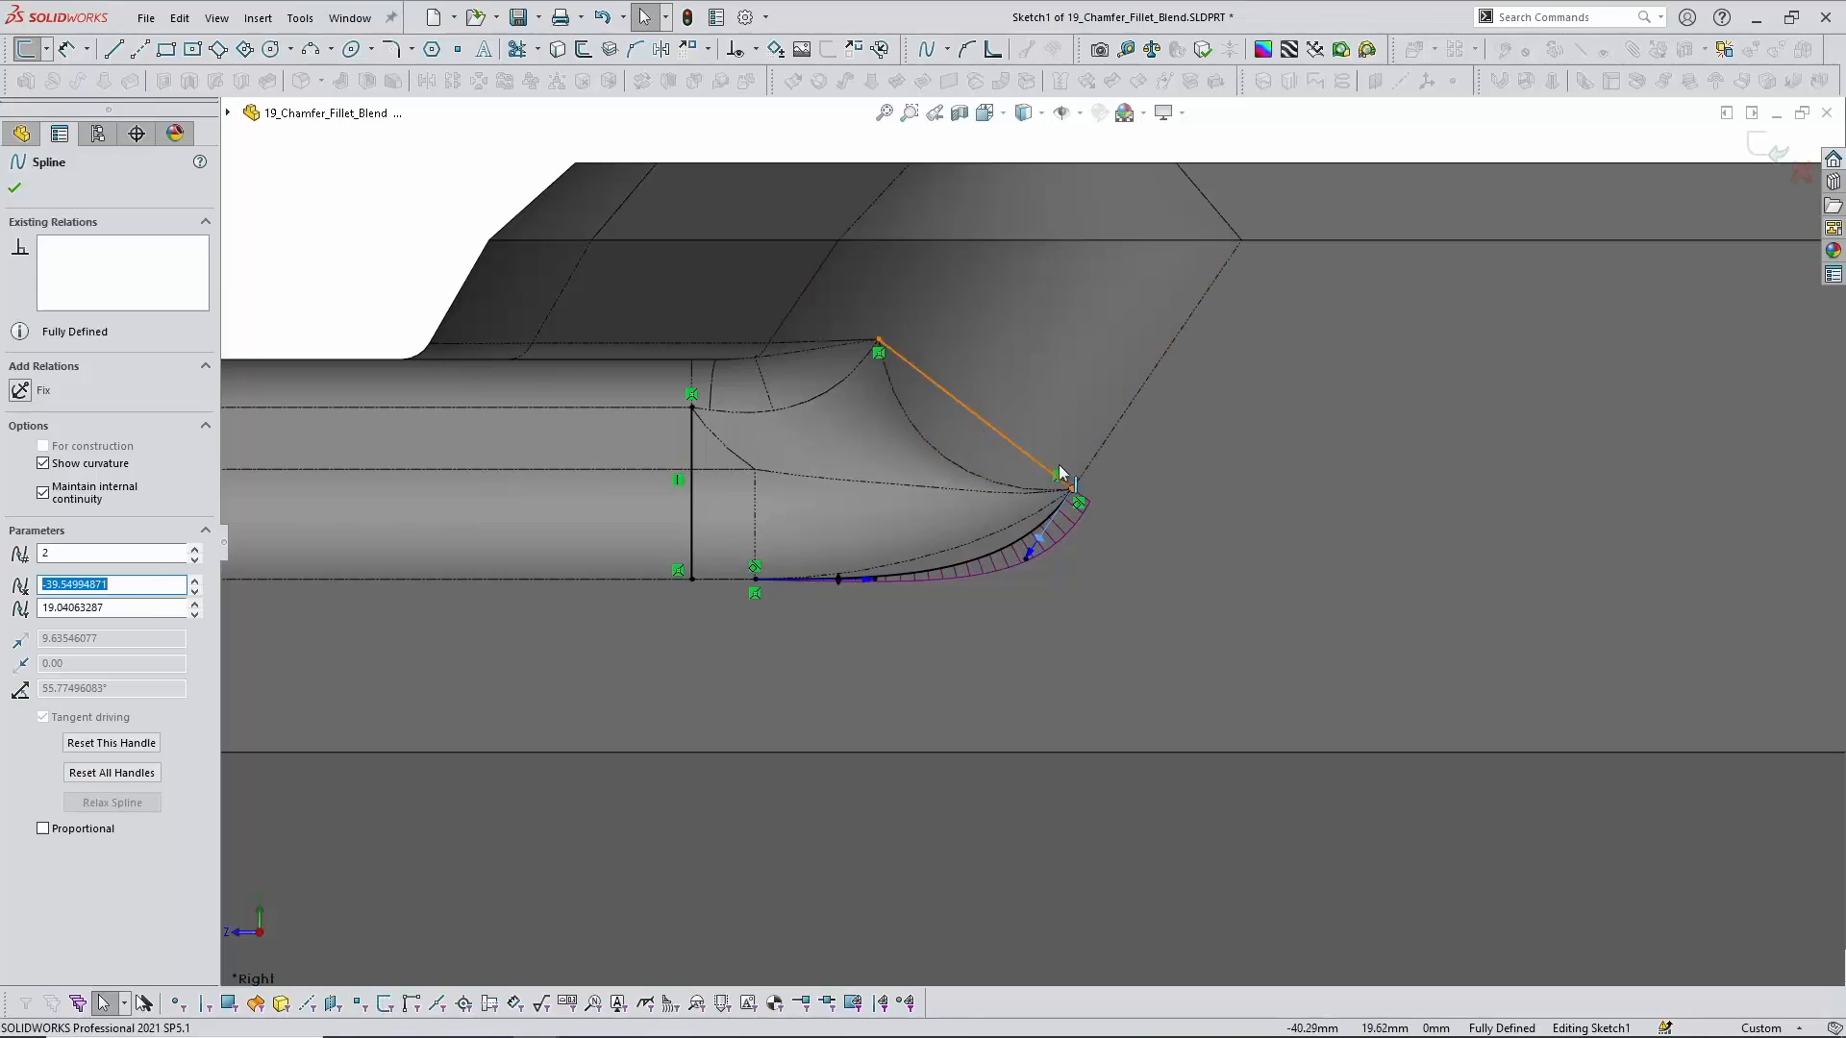
{"action": "scroll", "coordinate": [1011, 522], "scroll_direction": "up", "scroll_amount": 2}
{"action": "left_click", "coordinate": [1802, 171]}
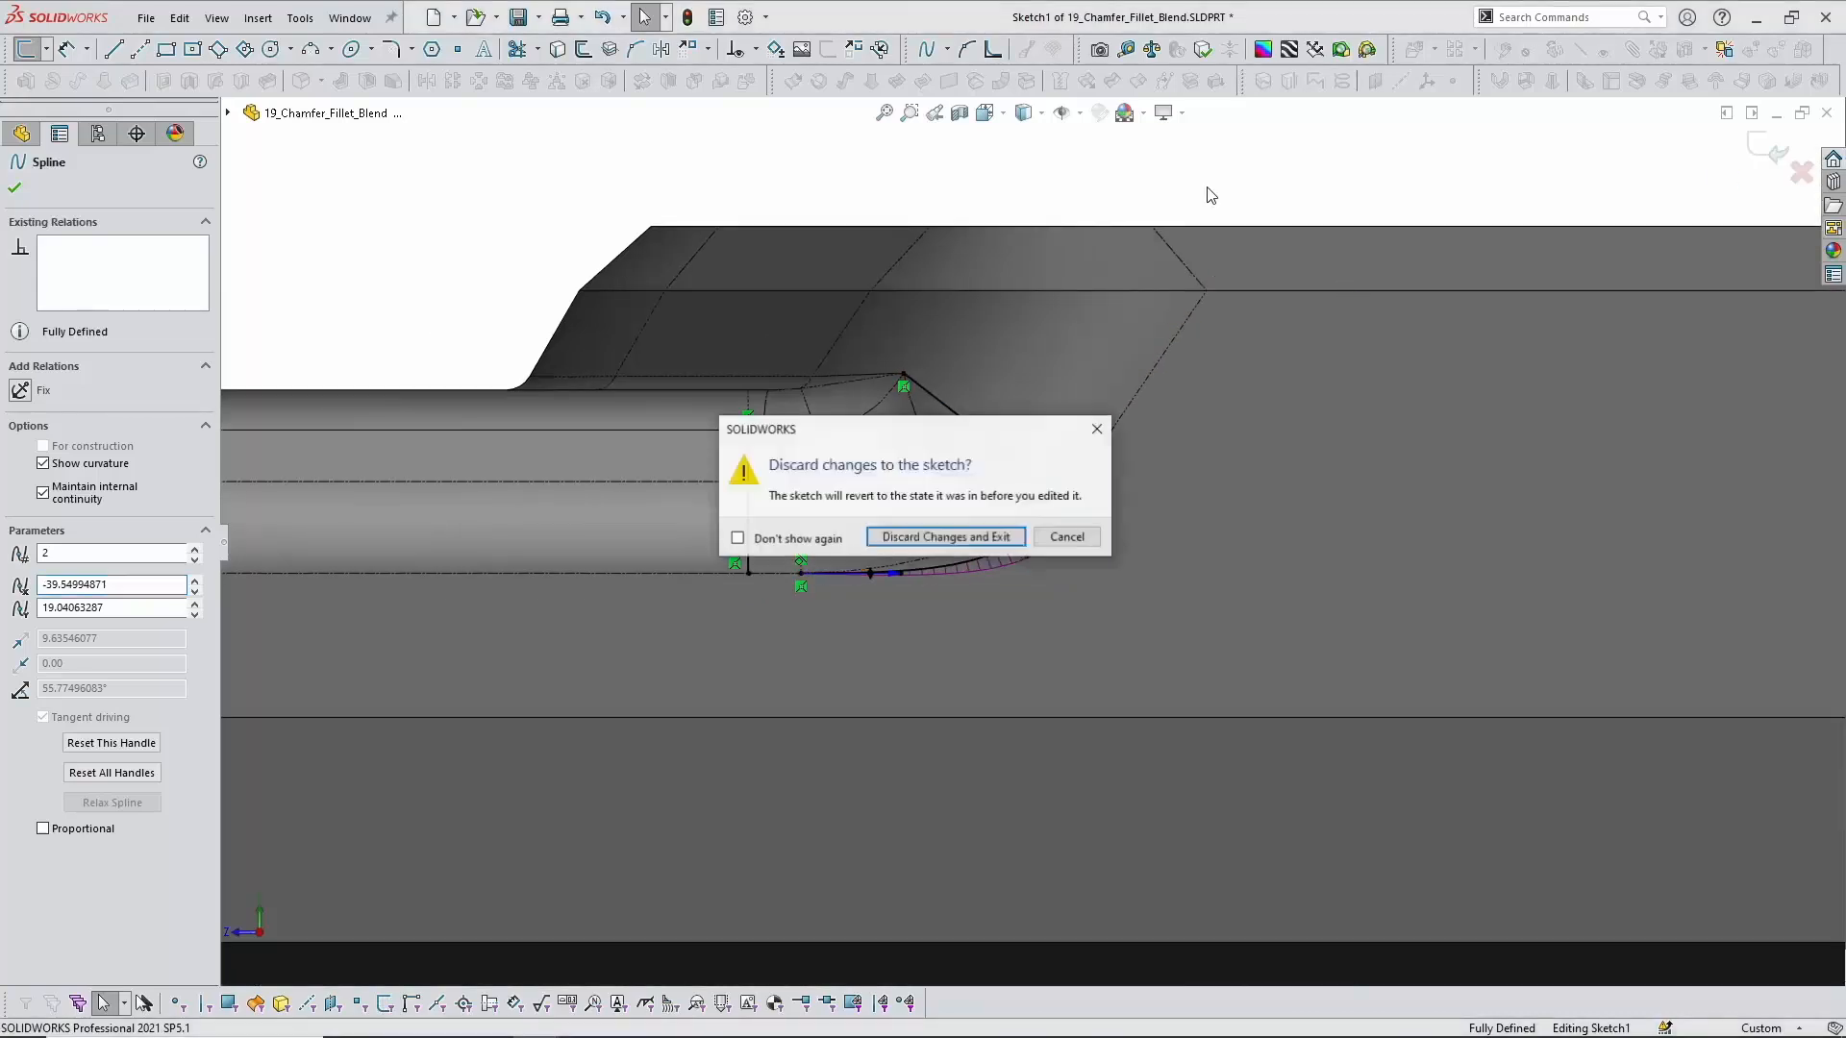
{"action": "left_click", "coordinate": [904, 532]}
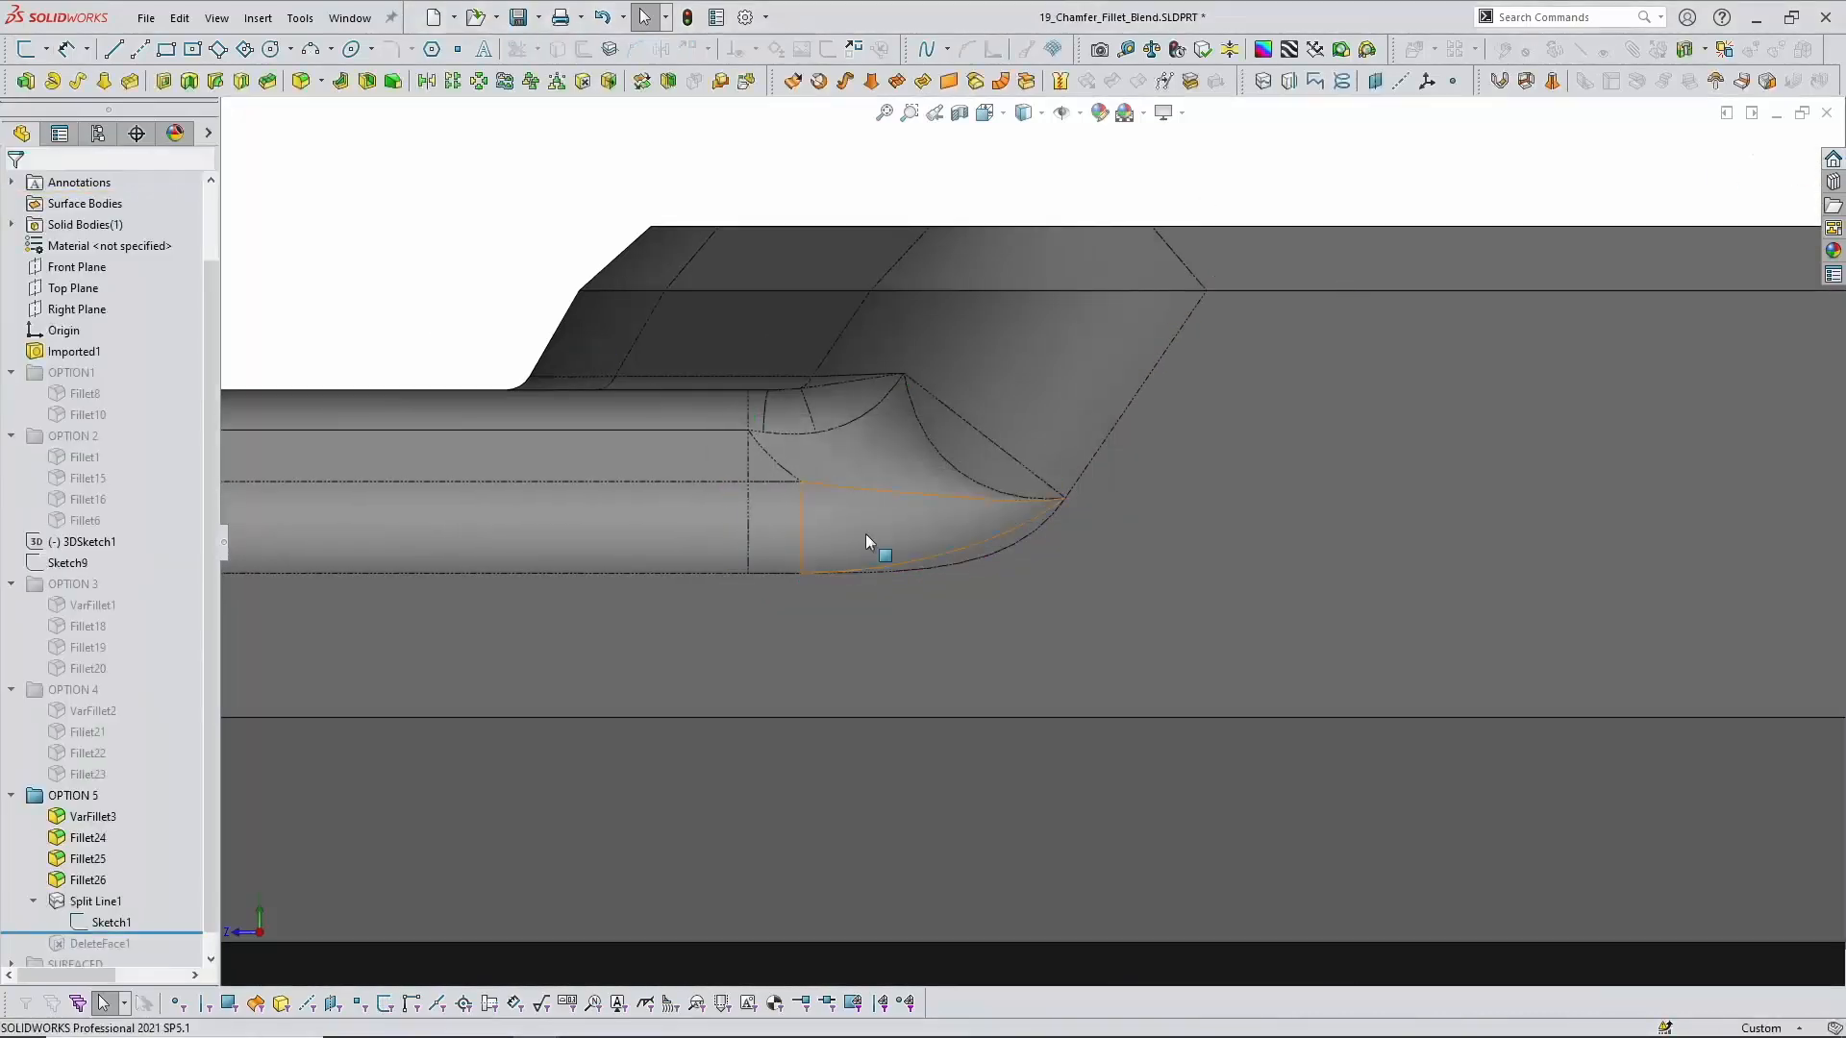
Step: Roll the history forward past DeleteFace1 and examine the merged blend face at the chamfer's end
{"action": "scroll", "coordinate": [96, 870], "scroll_direction": "down", "scroll_amount": 1}
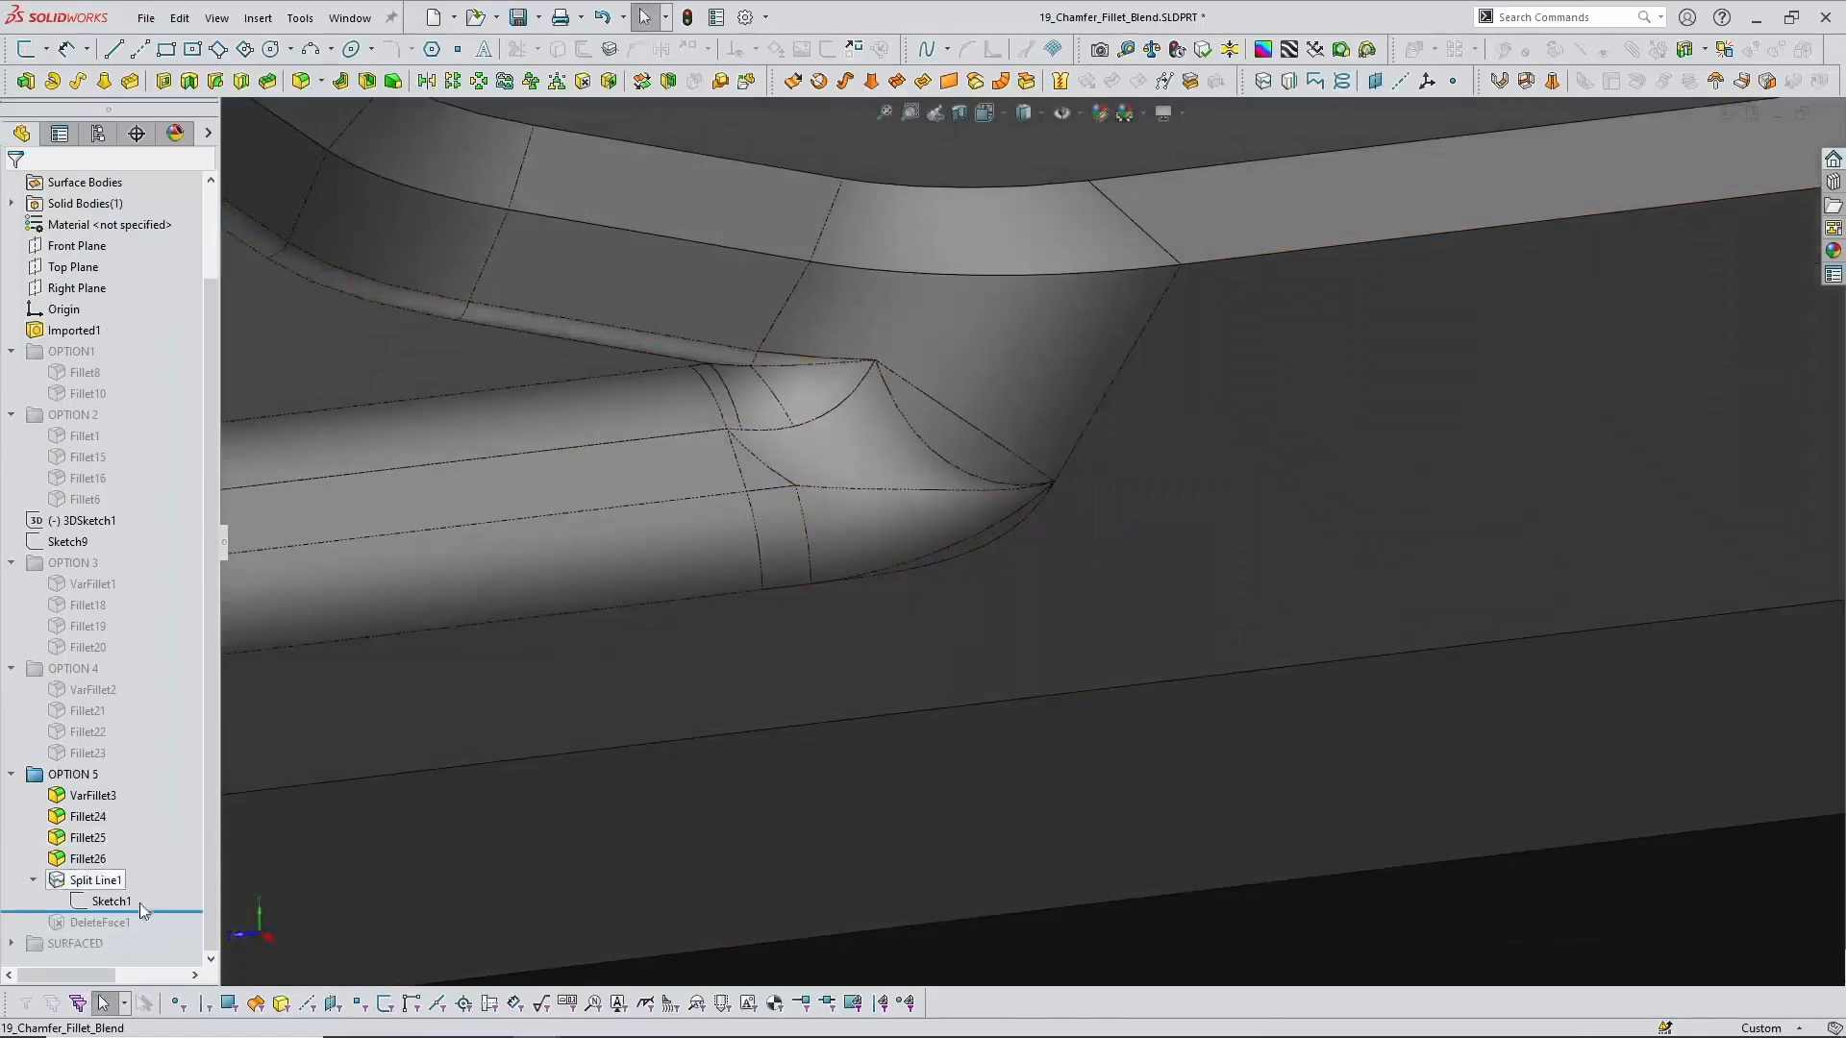
{"action": "left_click_drag", "start_coordinate": [156, 913], "coordinate": [155, 933]}
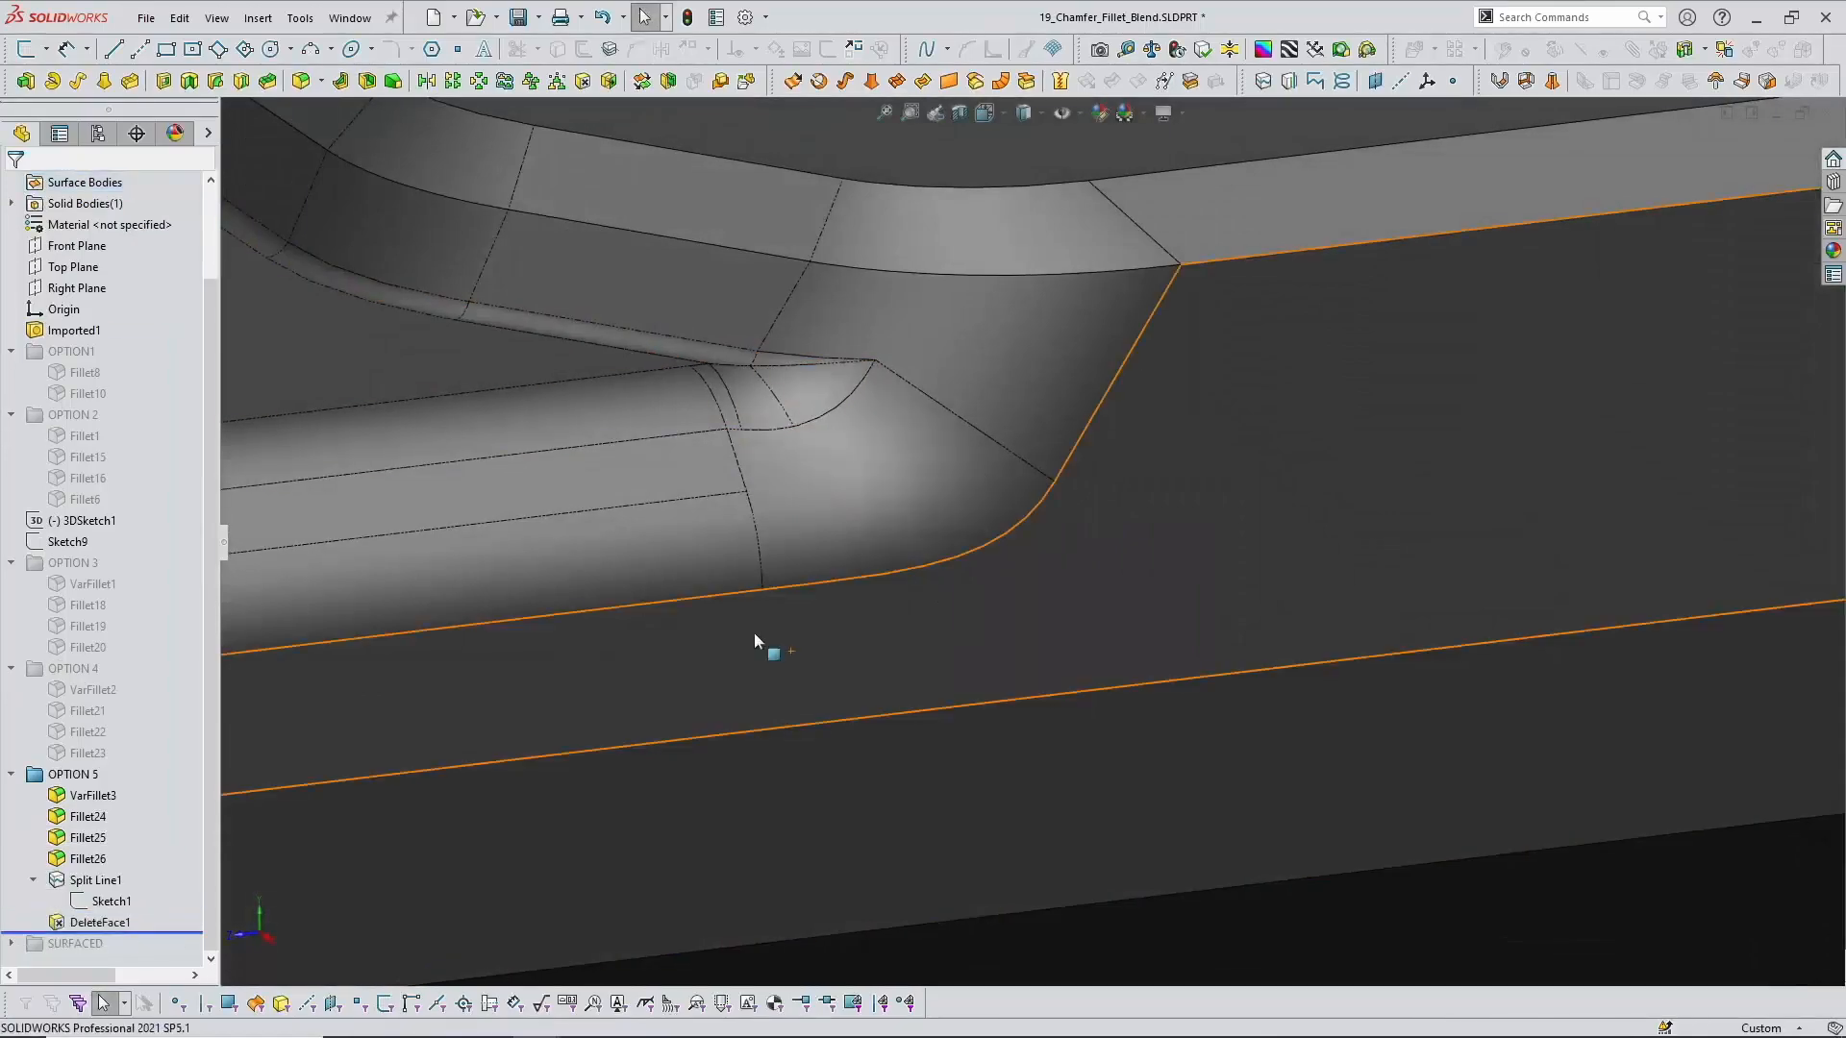
{"action": "scroll", "coordinate": [759, 630], "scroll_direction": "up", "scroll_amount": 2}
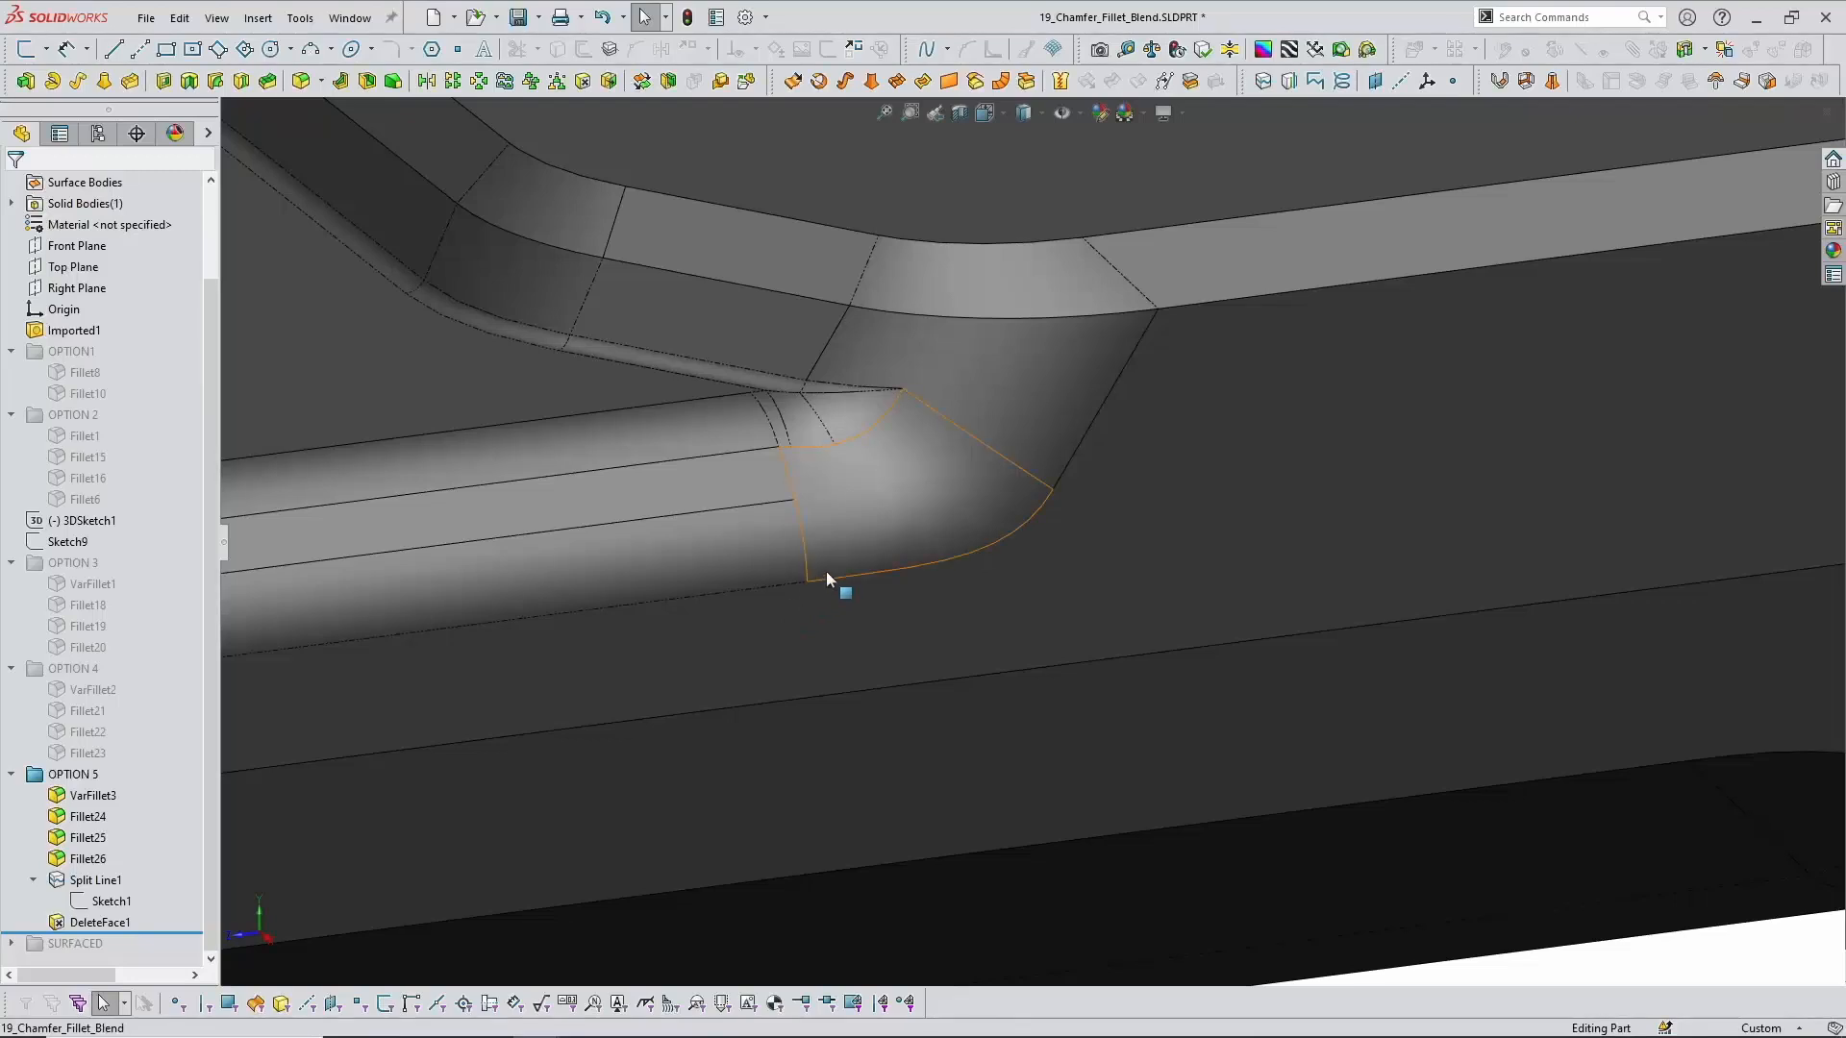
{"action": "scroll", "coordinate": [838, 574], "scroll_direction": "up", "scroll_amount": 2}
{"action": "scroll", "coordinate": [891, 564], "scroll_direction": "up", "scroll_amount": 3}
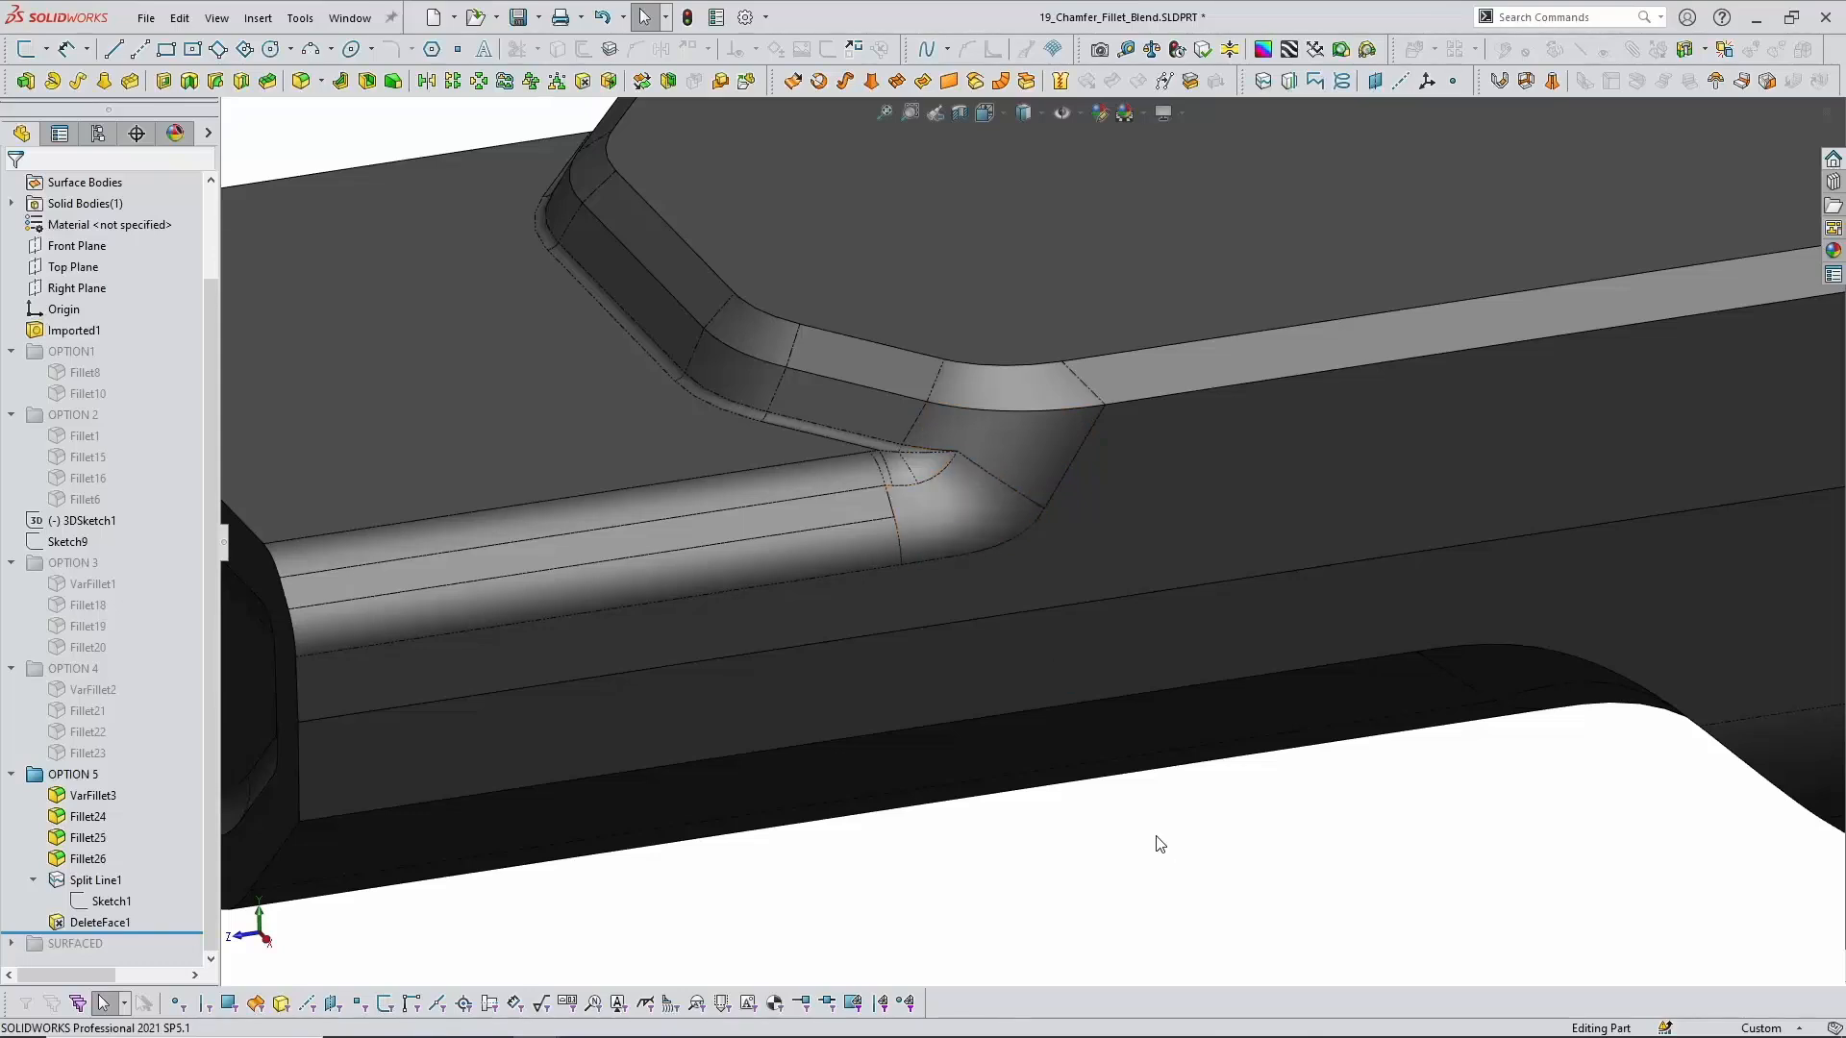
Step: Reopen Sketch1 of Split Line1 in a normal-to view and examine how its vertical line and spline bound the blend
{"action": "left_click", "coordinate": [111, 900]}
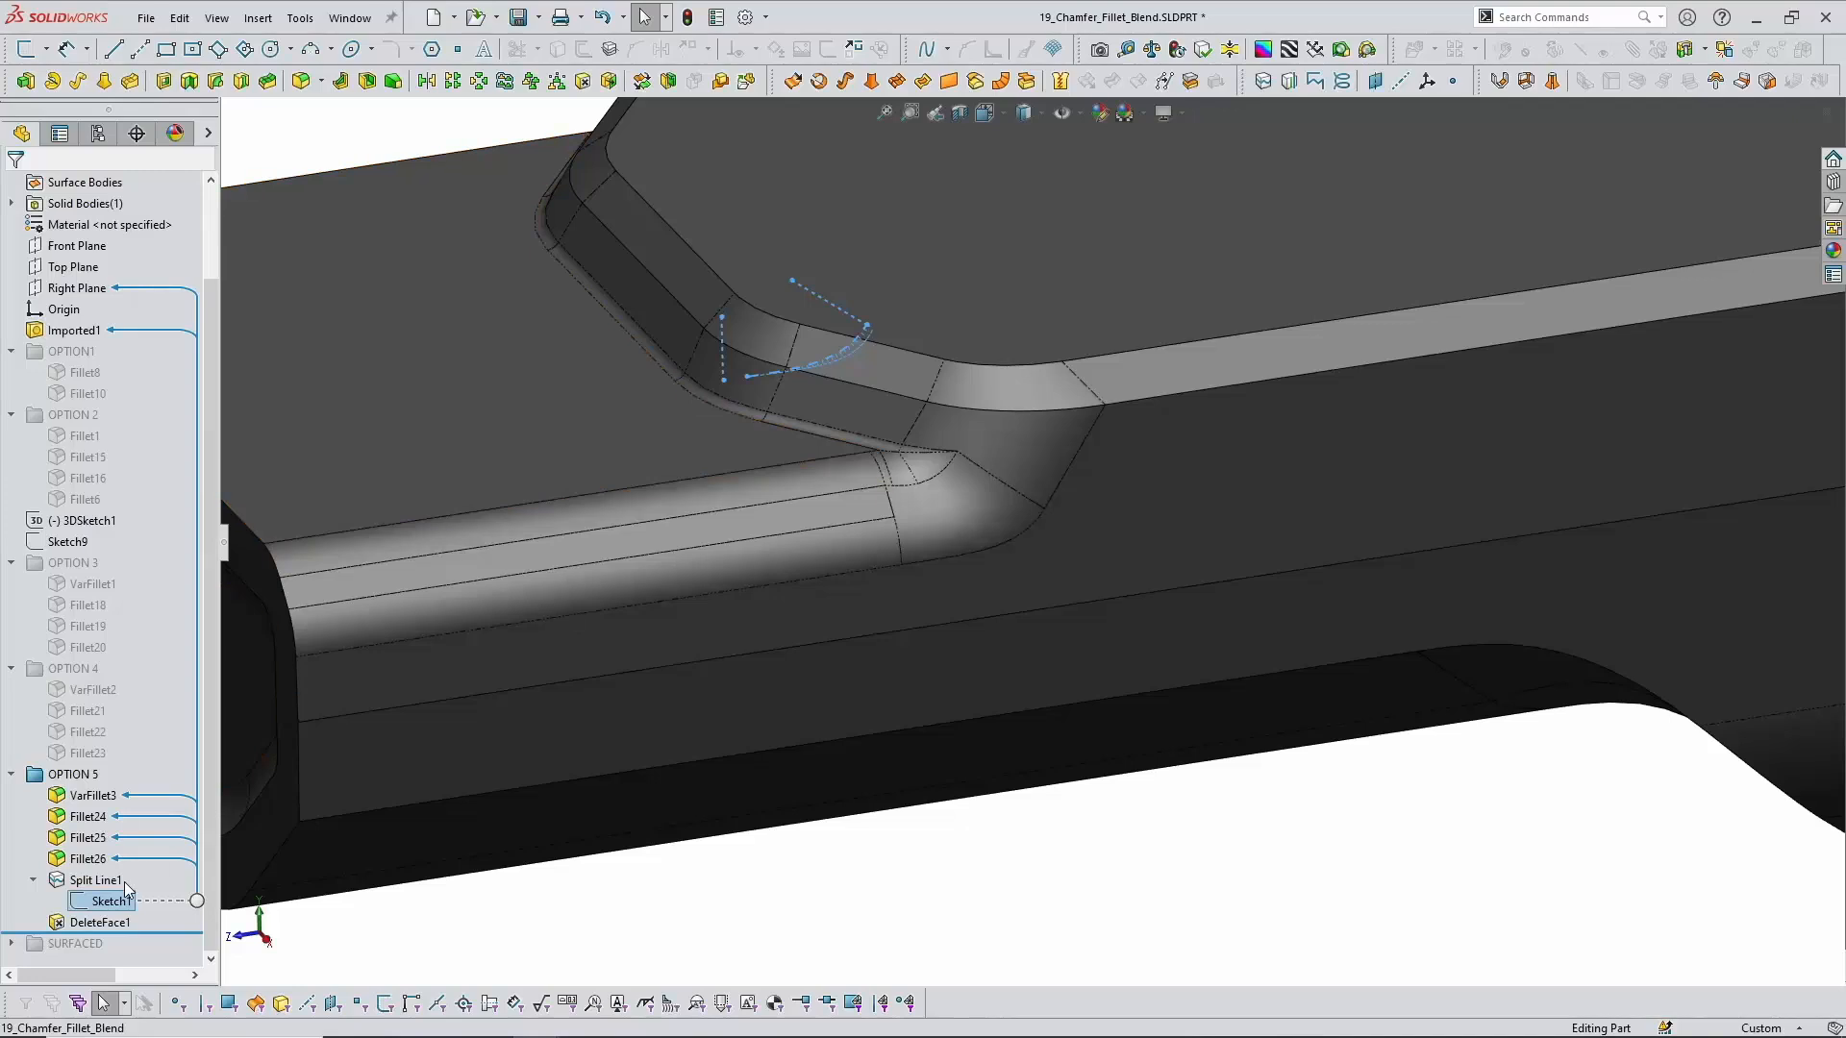
{"action": "right_click", "coordinate": [124, 886]}
{"action": "left_click", "coordinate": [135, 572]}
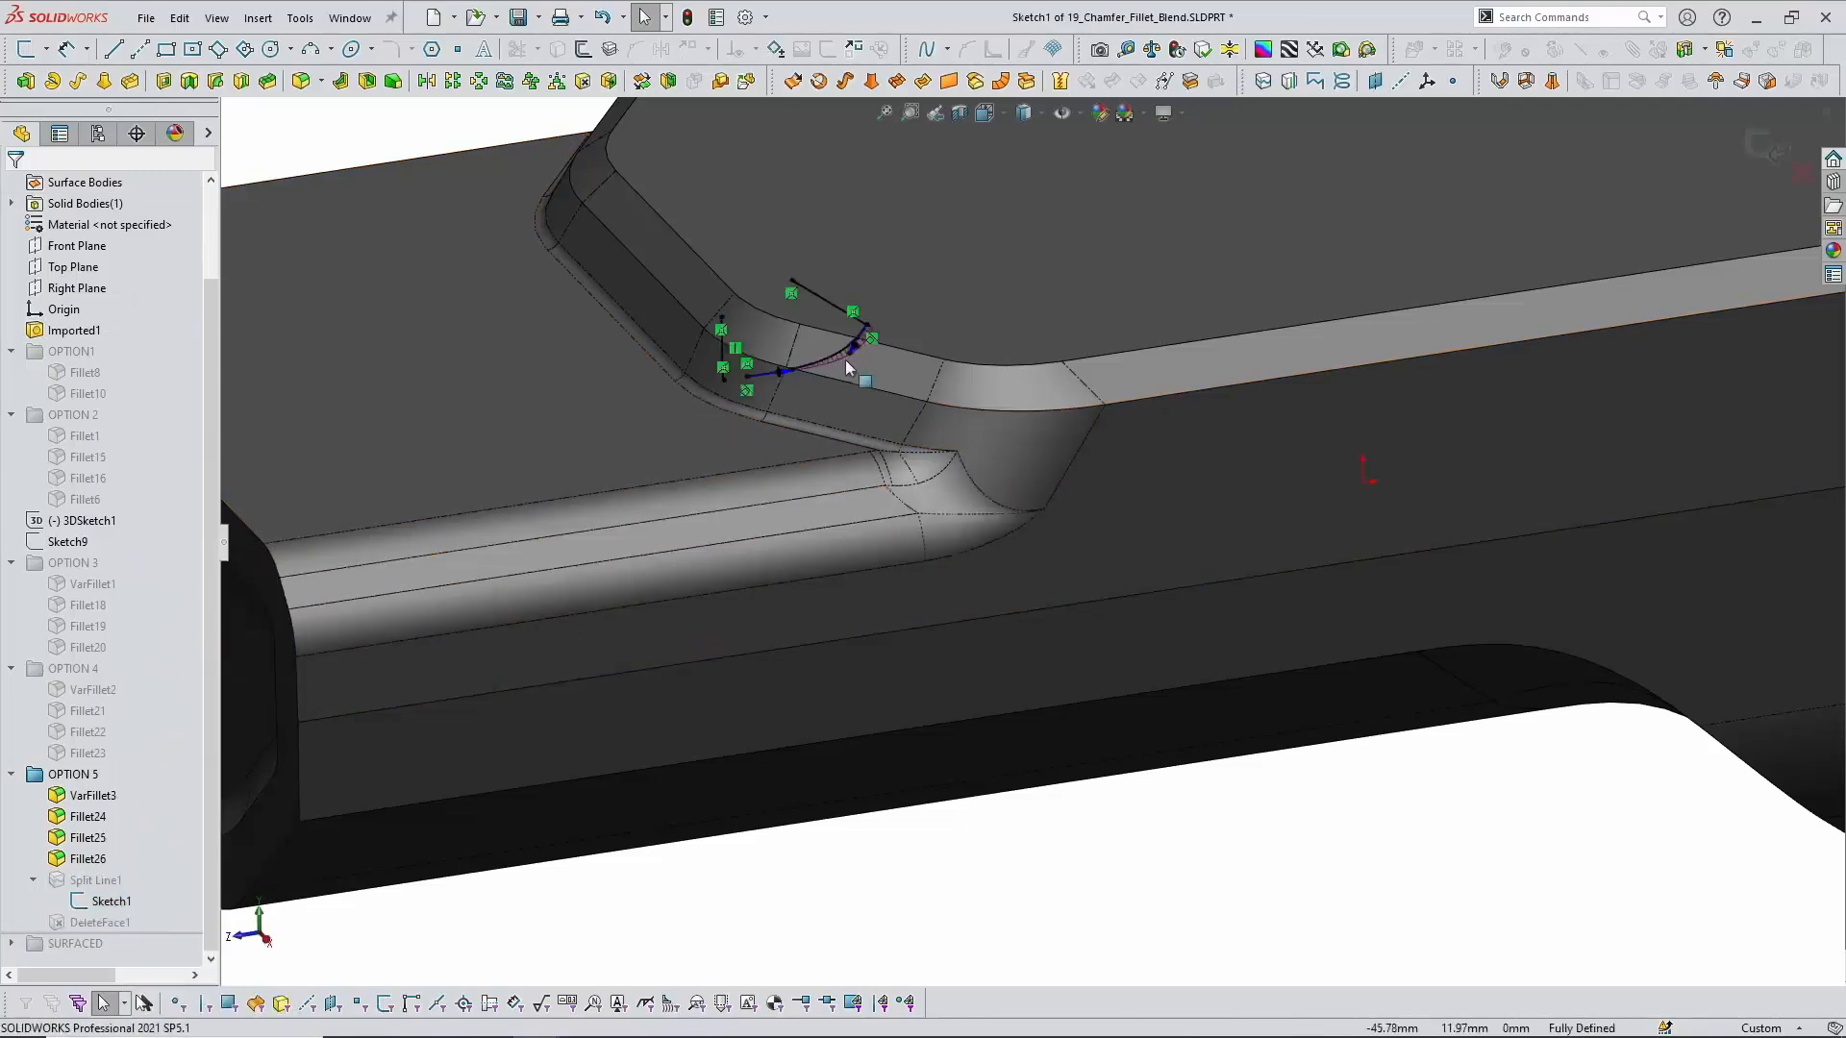
{"action": "key", "text": "space"}
{"action": "left_click", "coordinate": [1260, 615]}
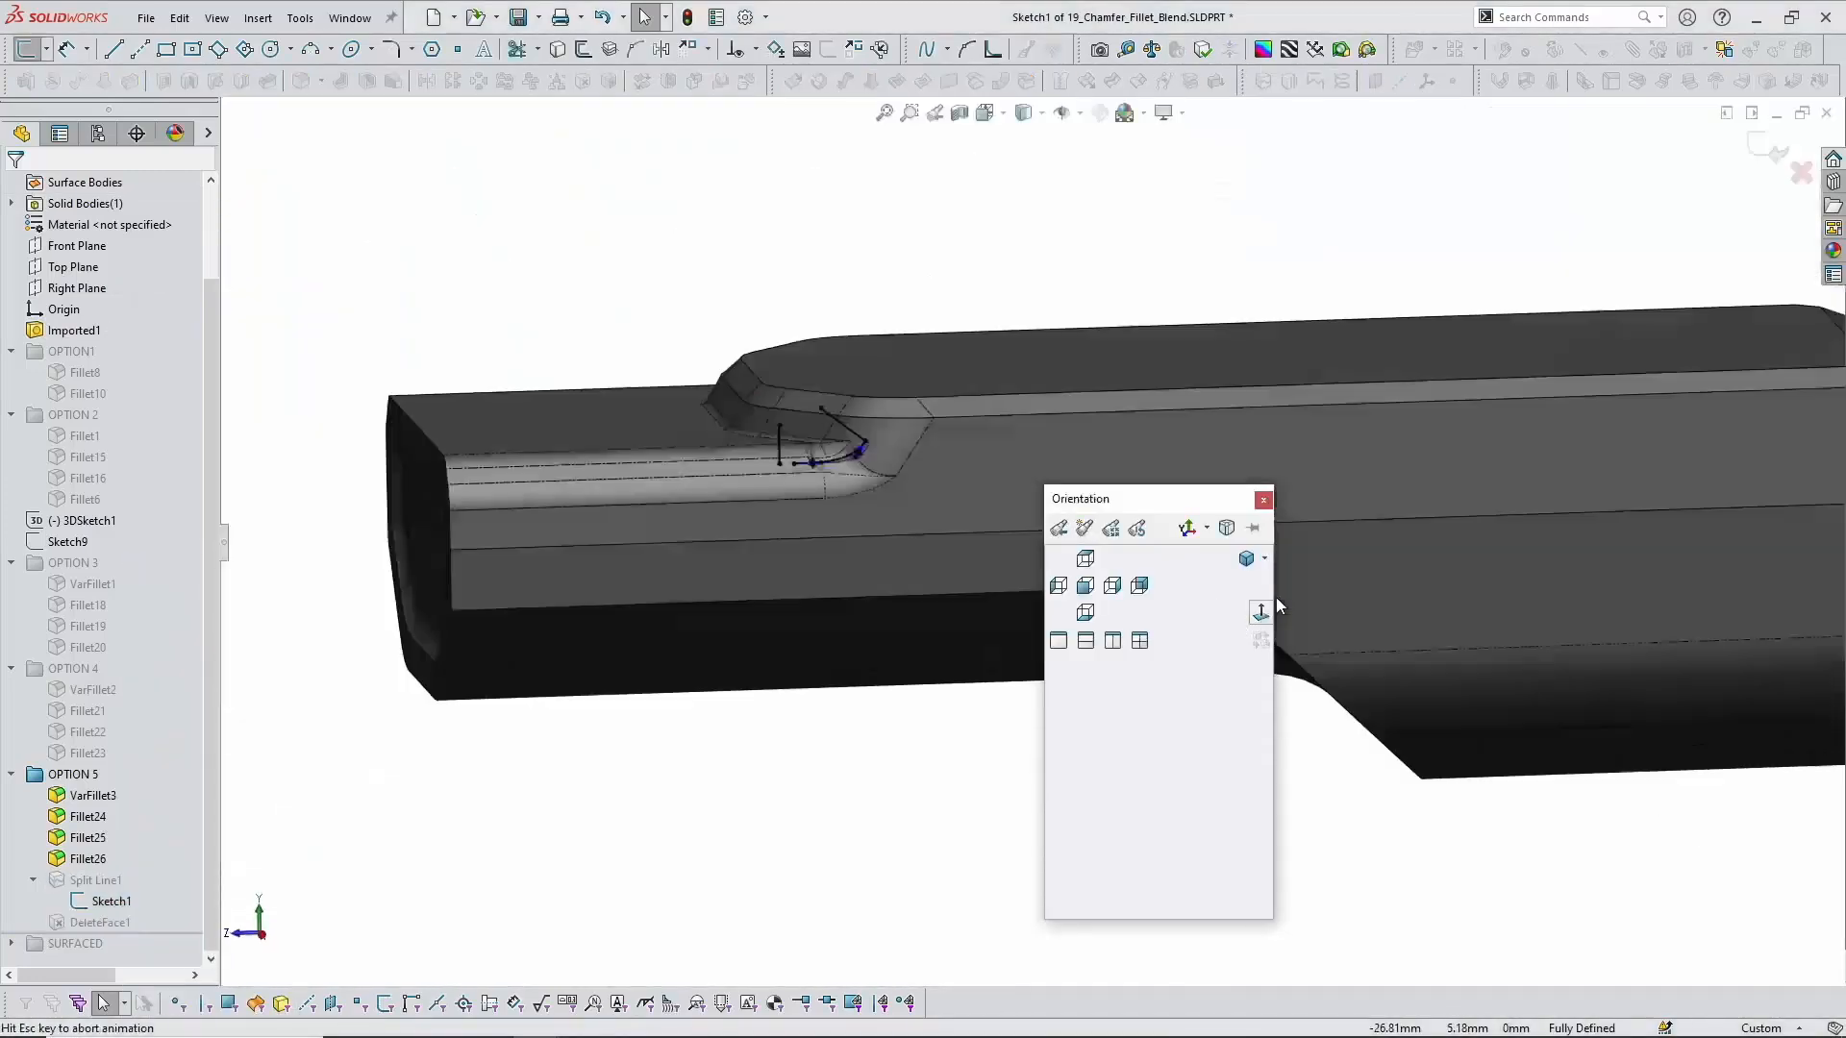
{"action": "scroll", "coordinate": [769, 461], "scroll_direction": "down", "scroll_amount": 5}
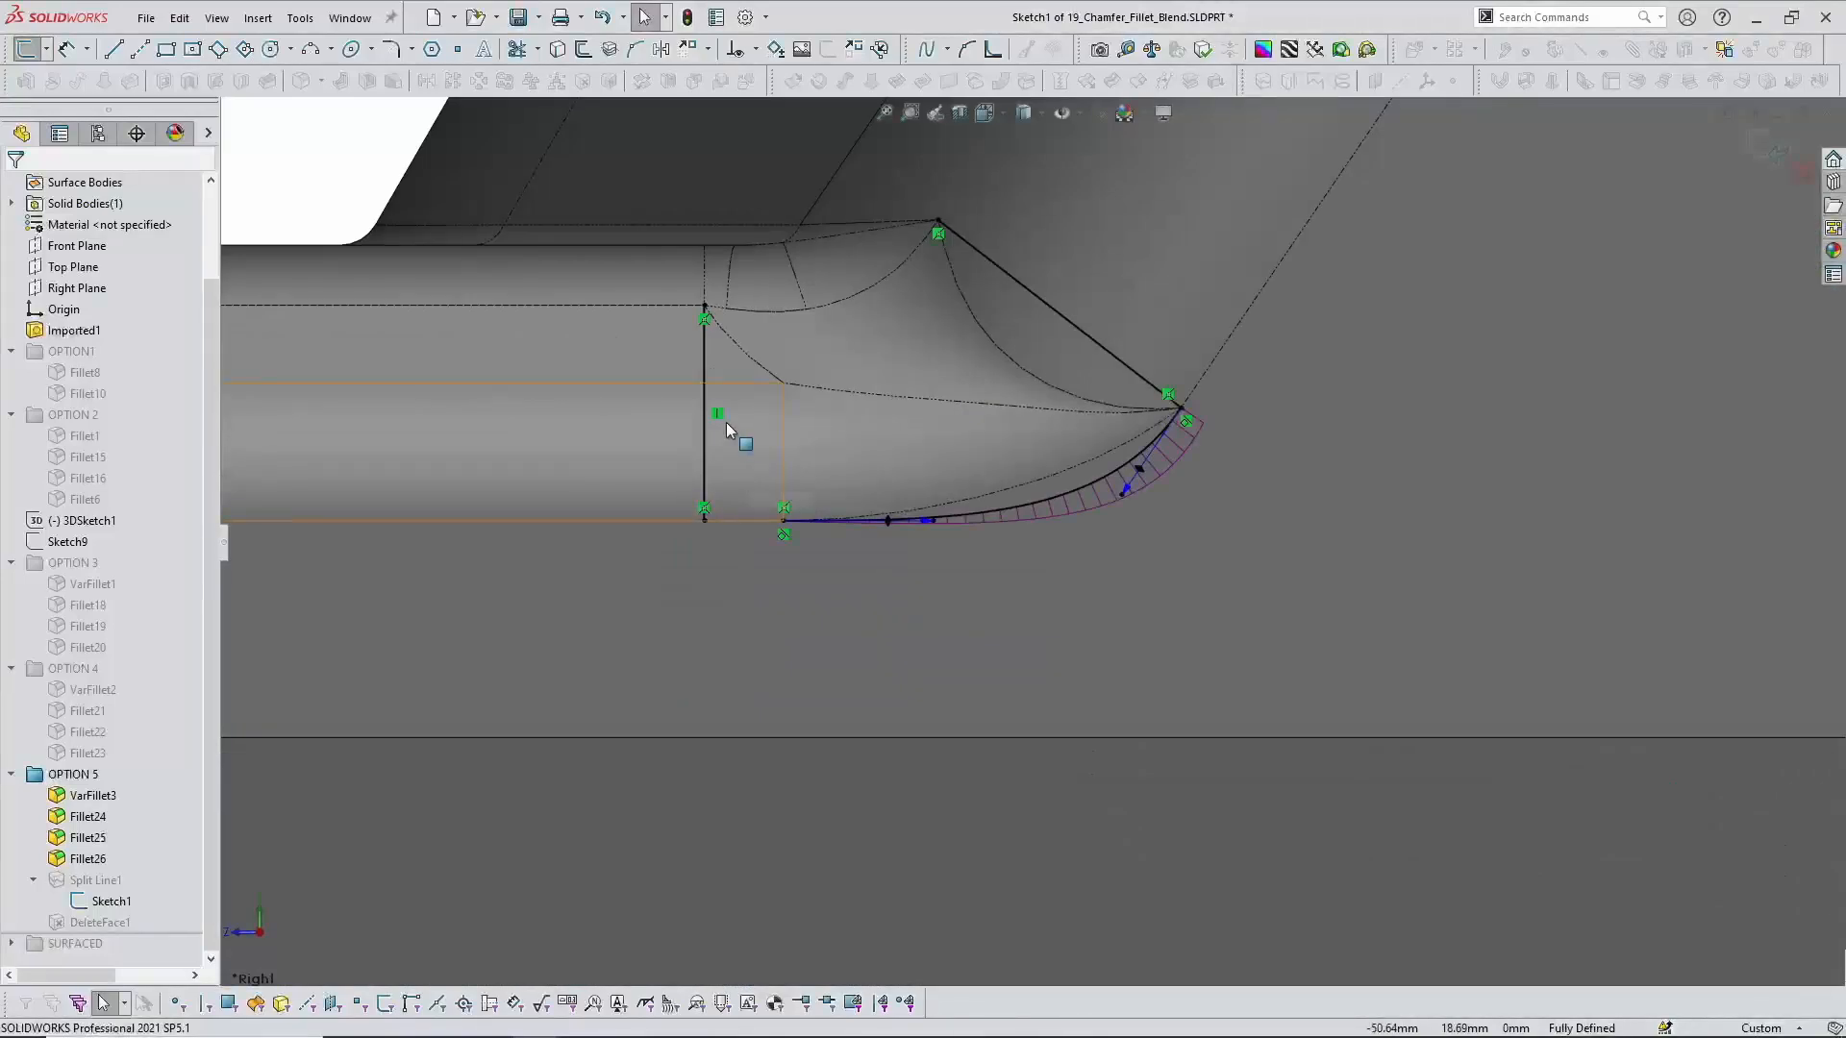
{"action": "scroll", "coordinate": [725, 423], "scroll_direction": "up", "scroll_amount": 1}
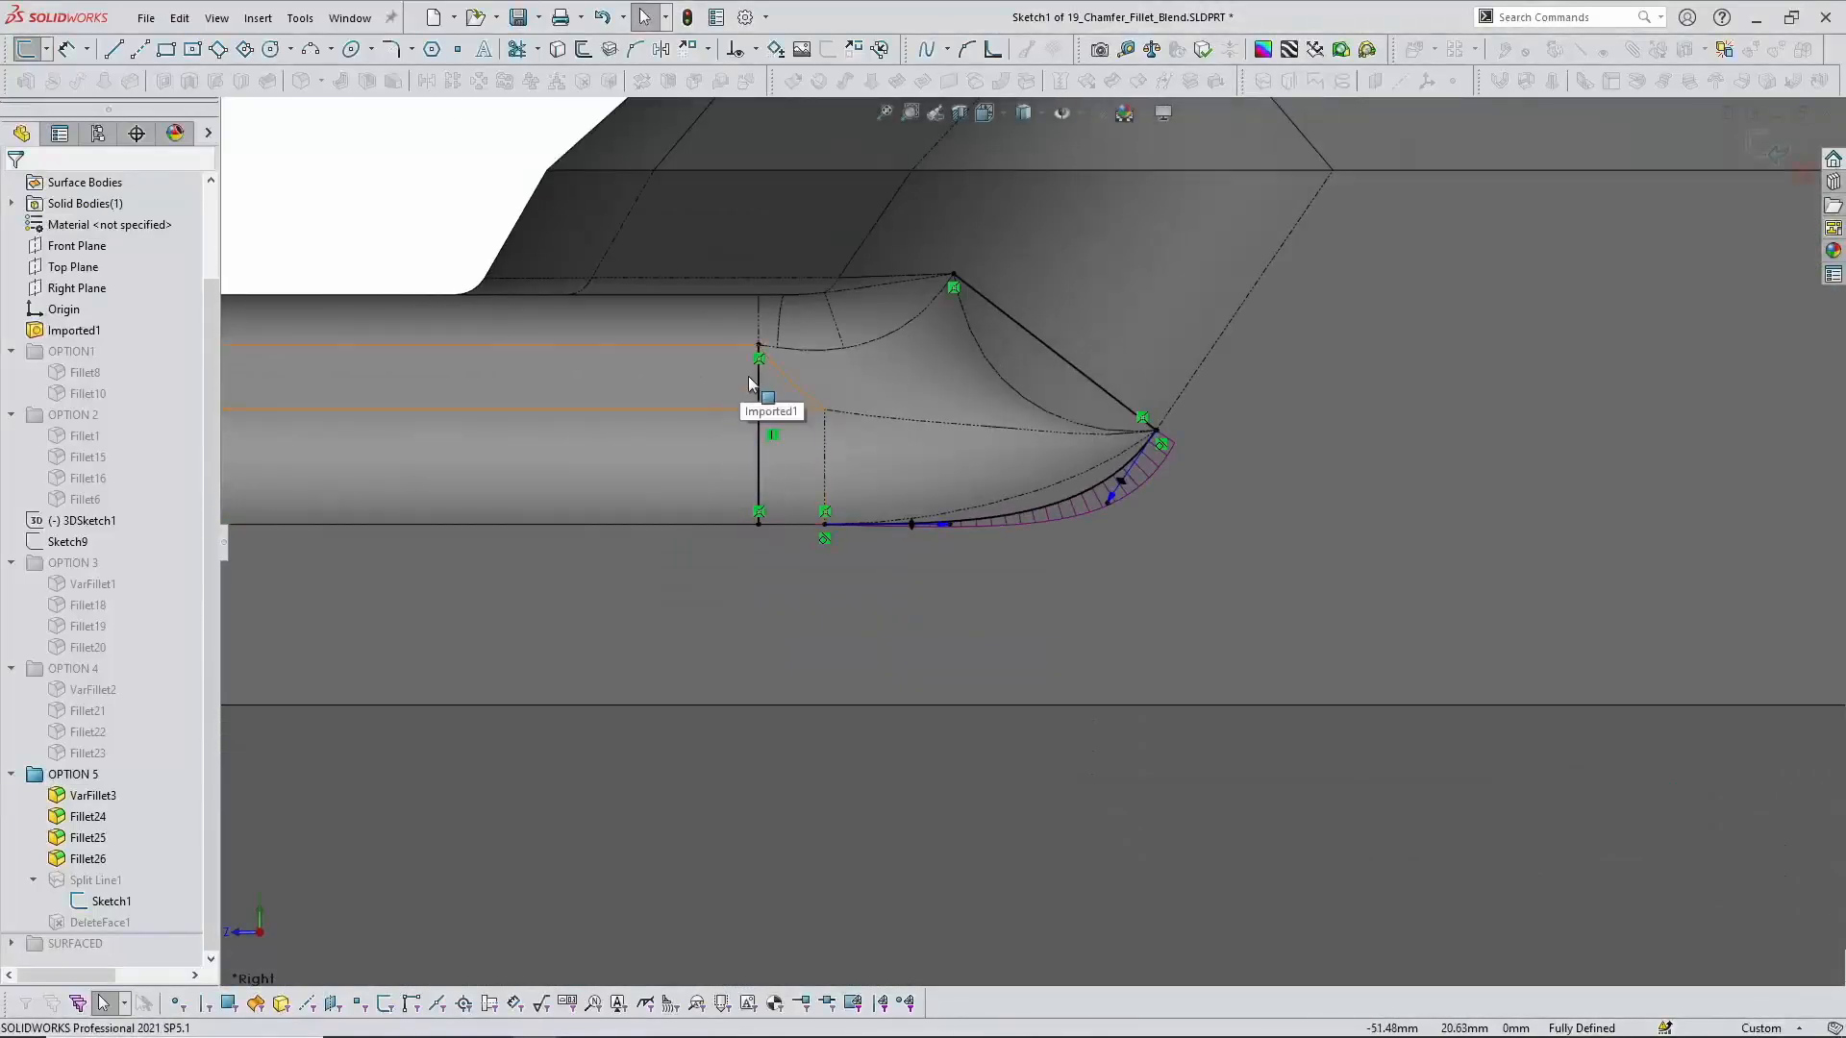
{"action": "middle_click_drag", "start_coordinate": [812, 384], "coordinate": [848, 389], "text": "ctrl"}
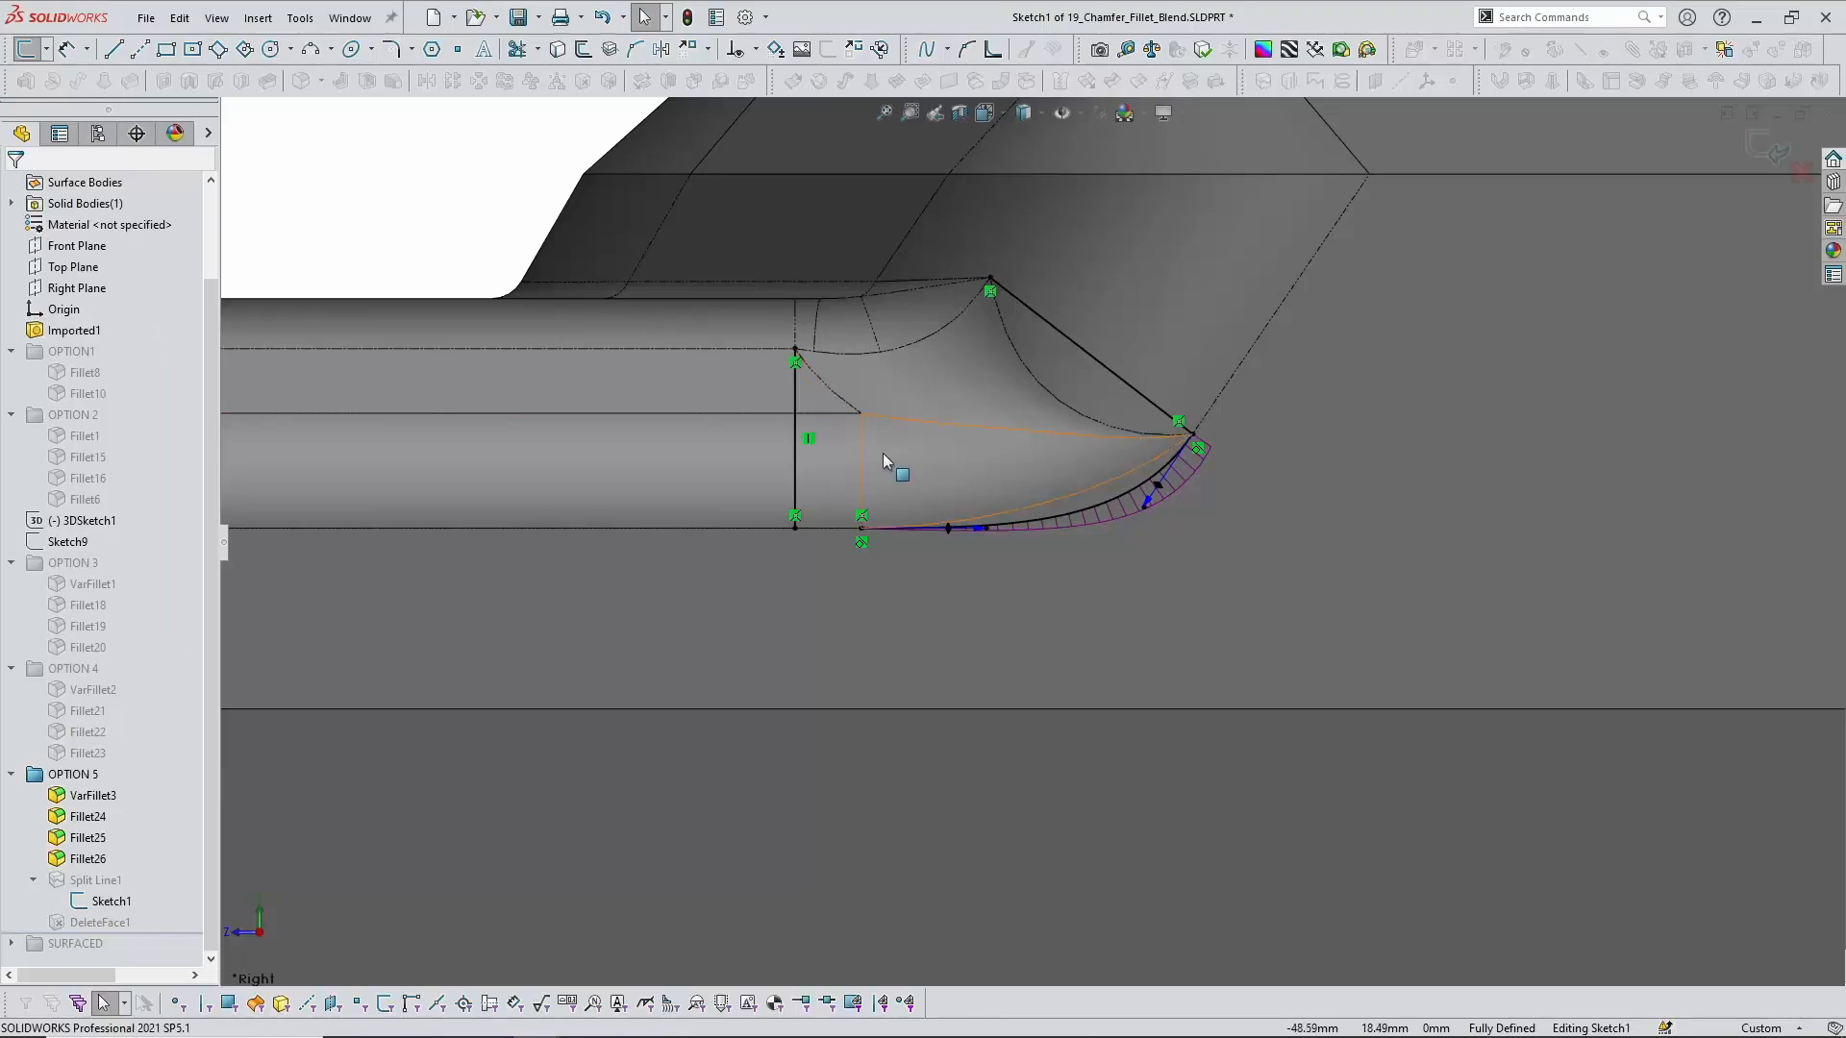
{"action": "scroll", "coordinate": [883, 454], "scroll_direction": "up", "scroll_amount": 2}
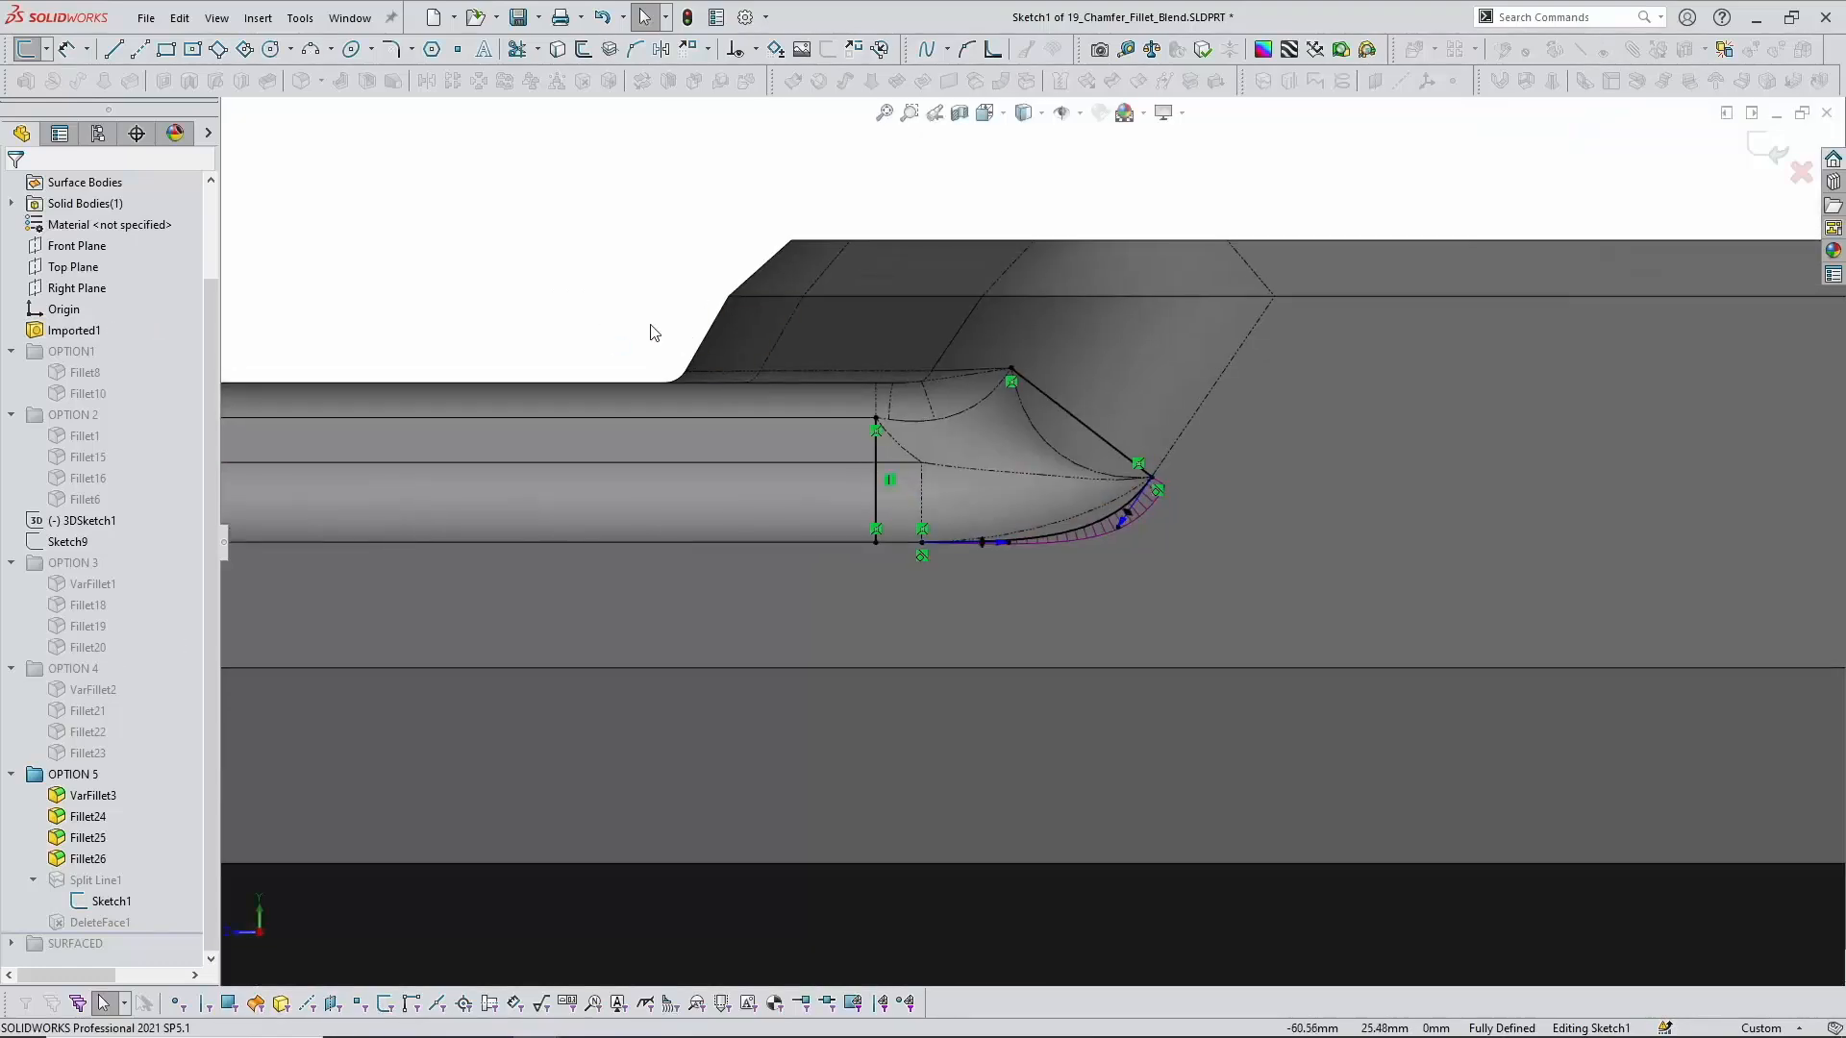
{"action": "scroll", "coordinate": [943, 469], "scroll_direction": "down", "scroll_amount": 1}
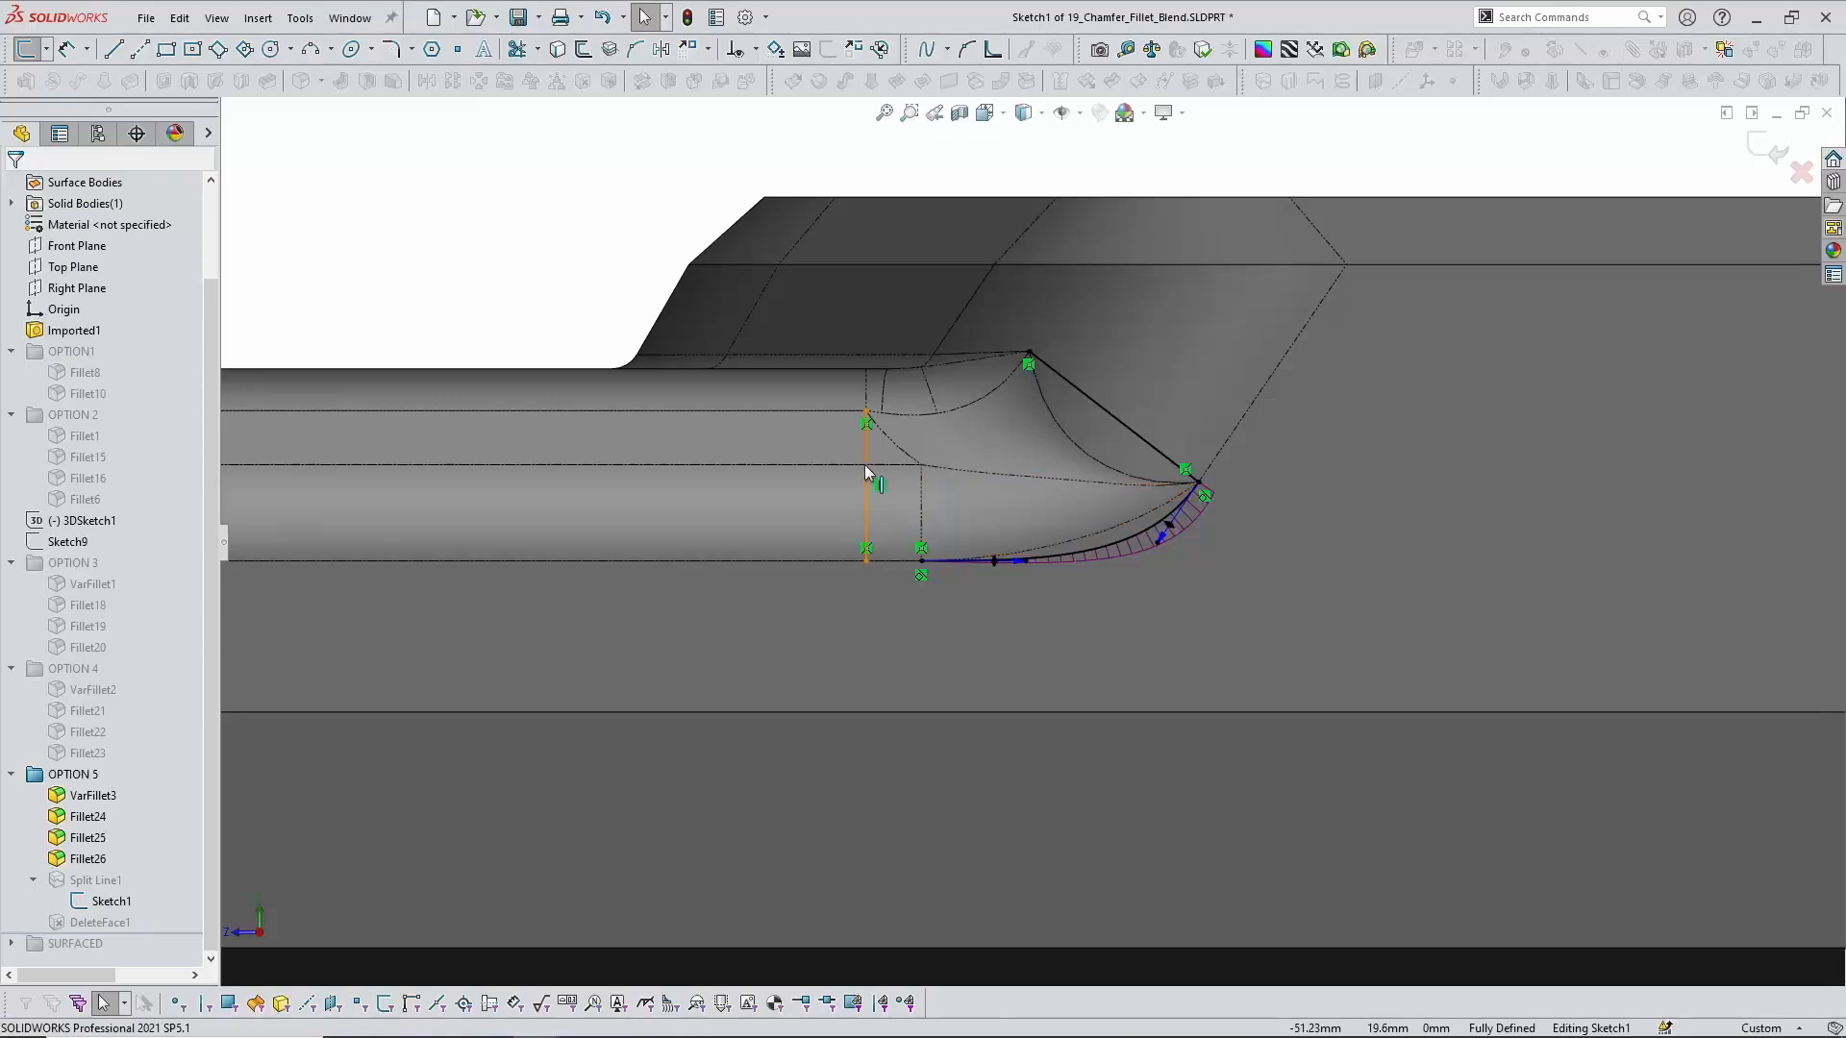
Step: Try moving Sketch1's vertical split line farther from the blend along the chamfer's edge, and discard the sketch changes
{"action": "left_click", "coordinate": [867, 473]}
{"action": "key", "text": "Escape"}
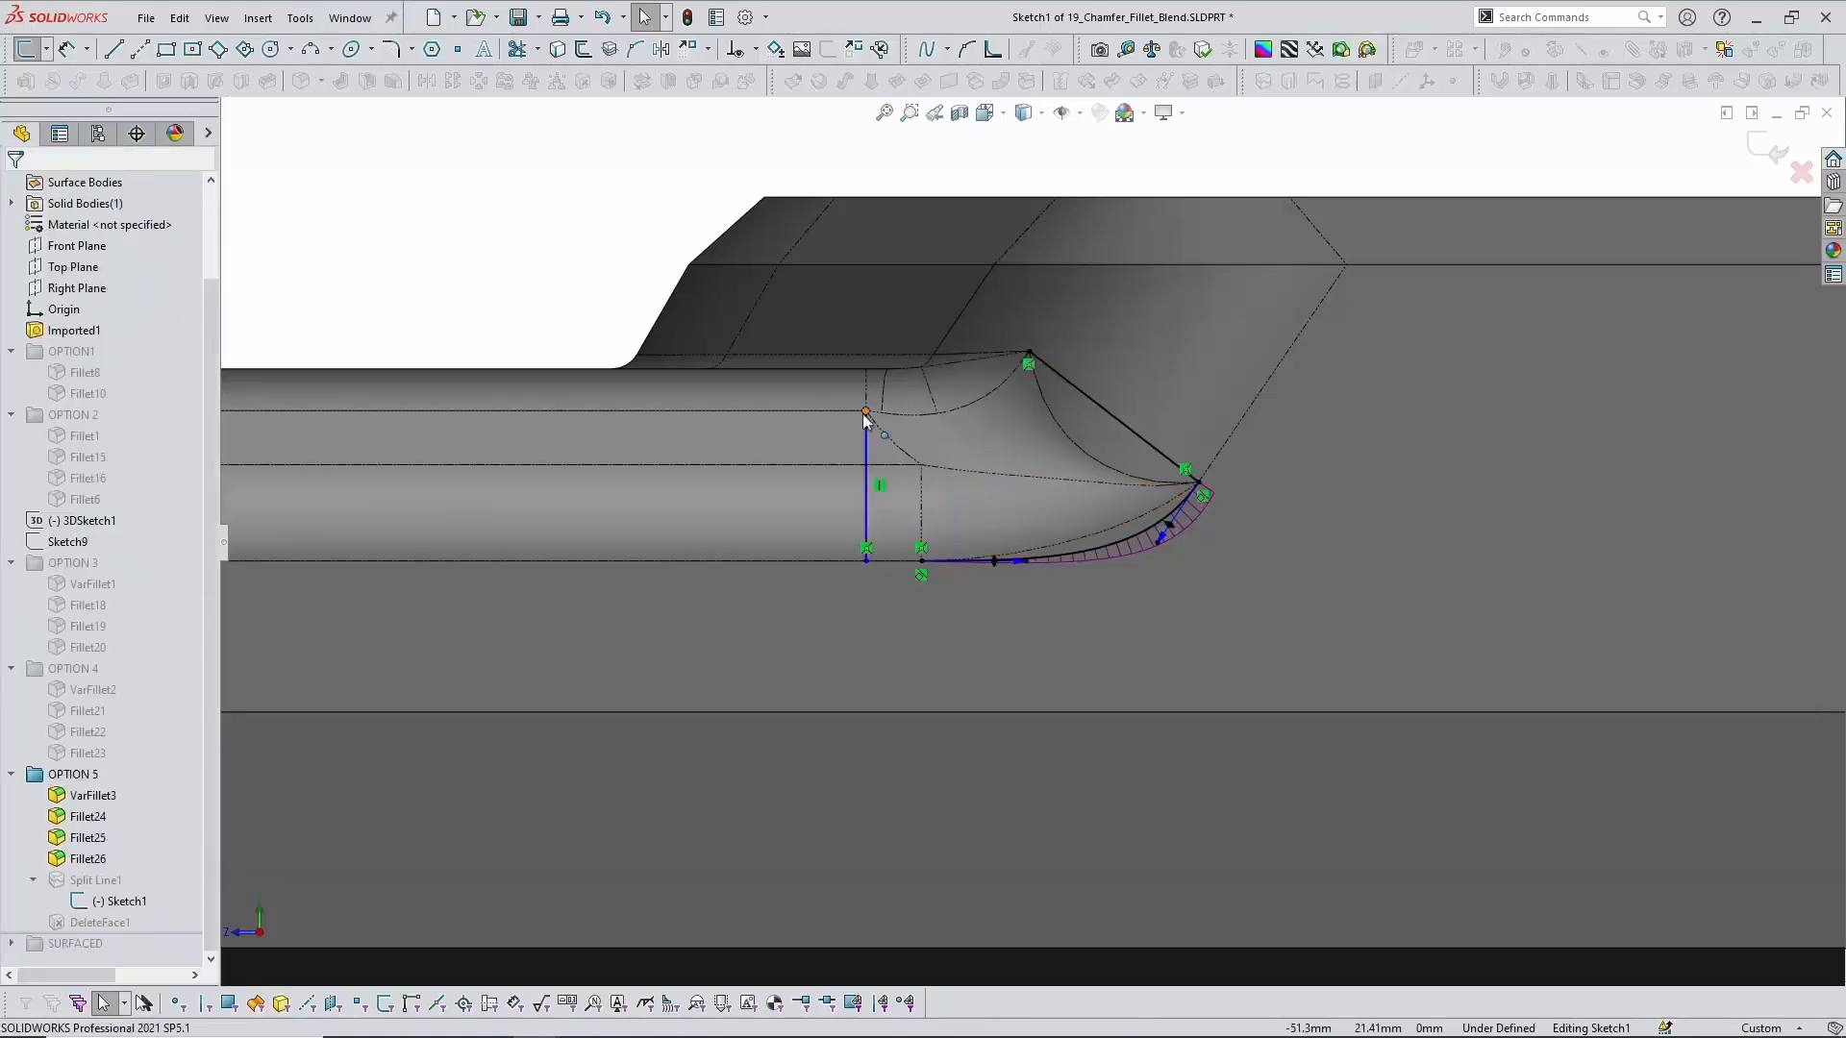
{"action": "left_click_drag", "start_coordinate": [866, 423], "coordinate": [789, 415]}
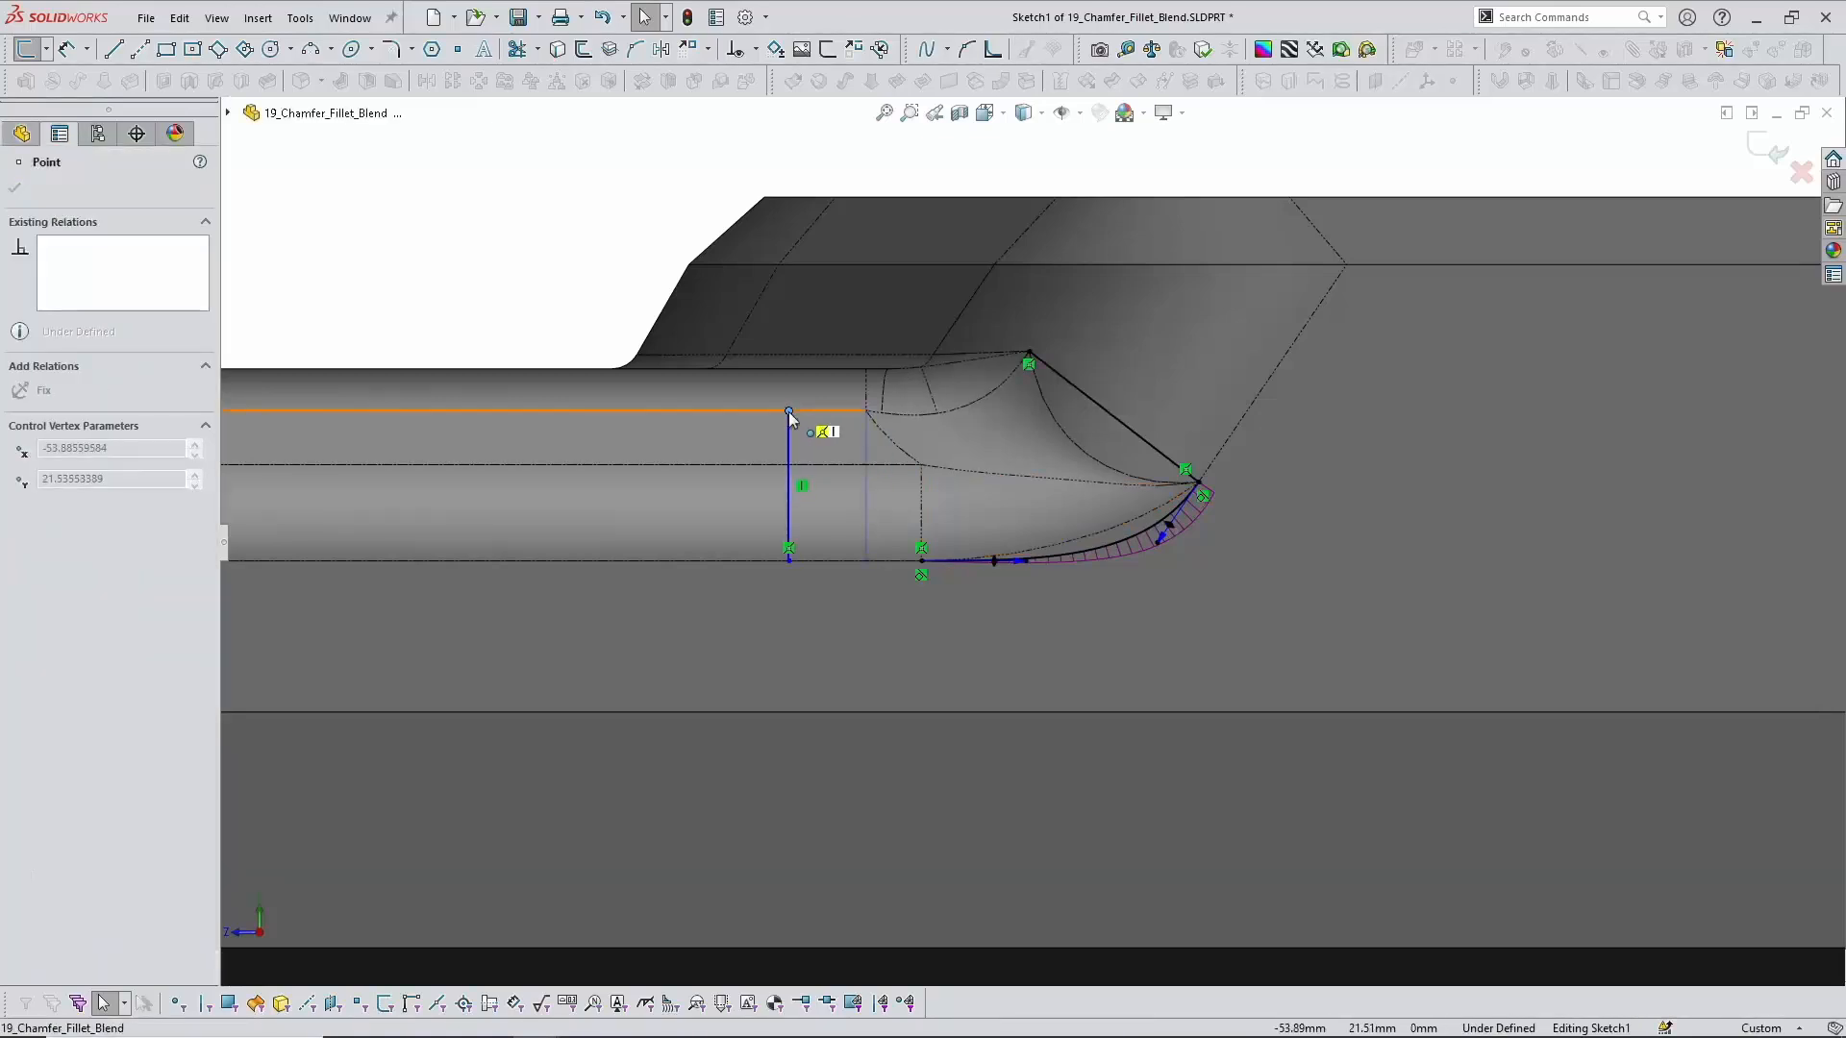
{"action": "left_click", "coordinate": [519, 279]}
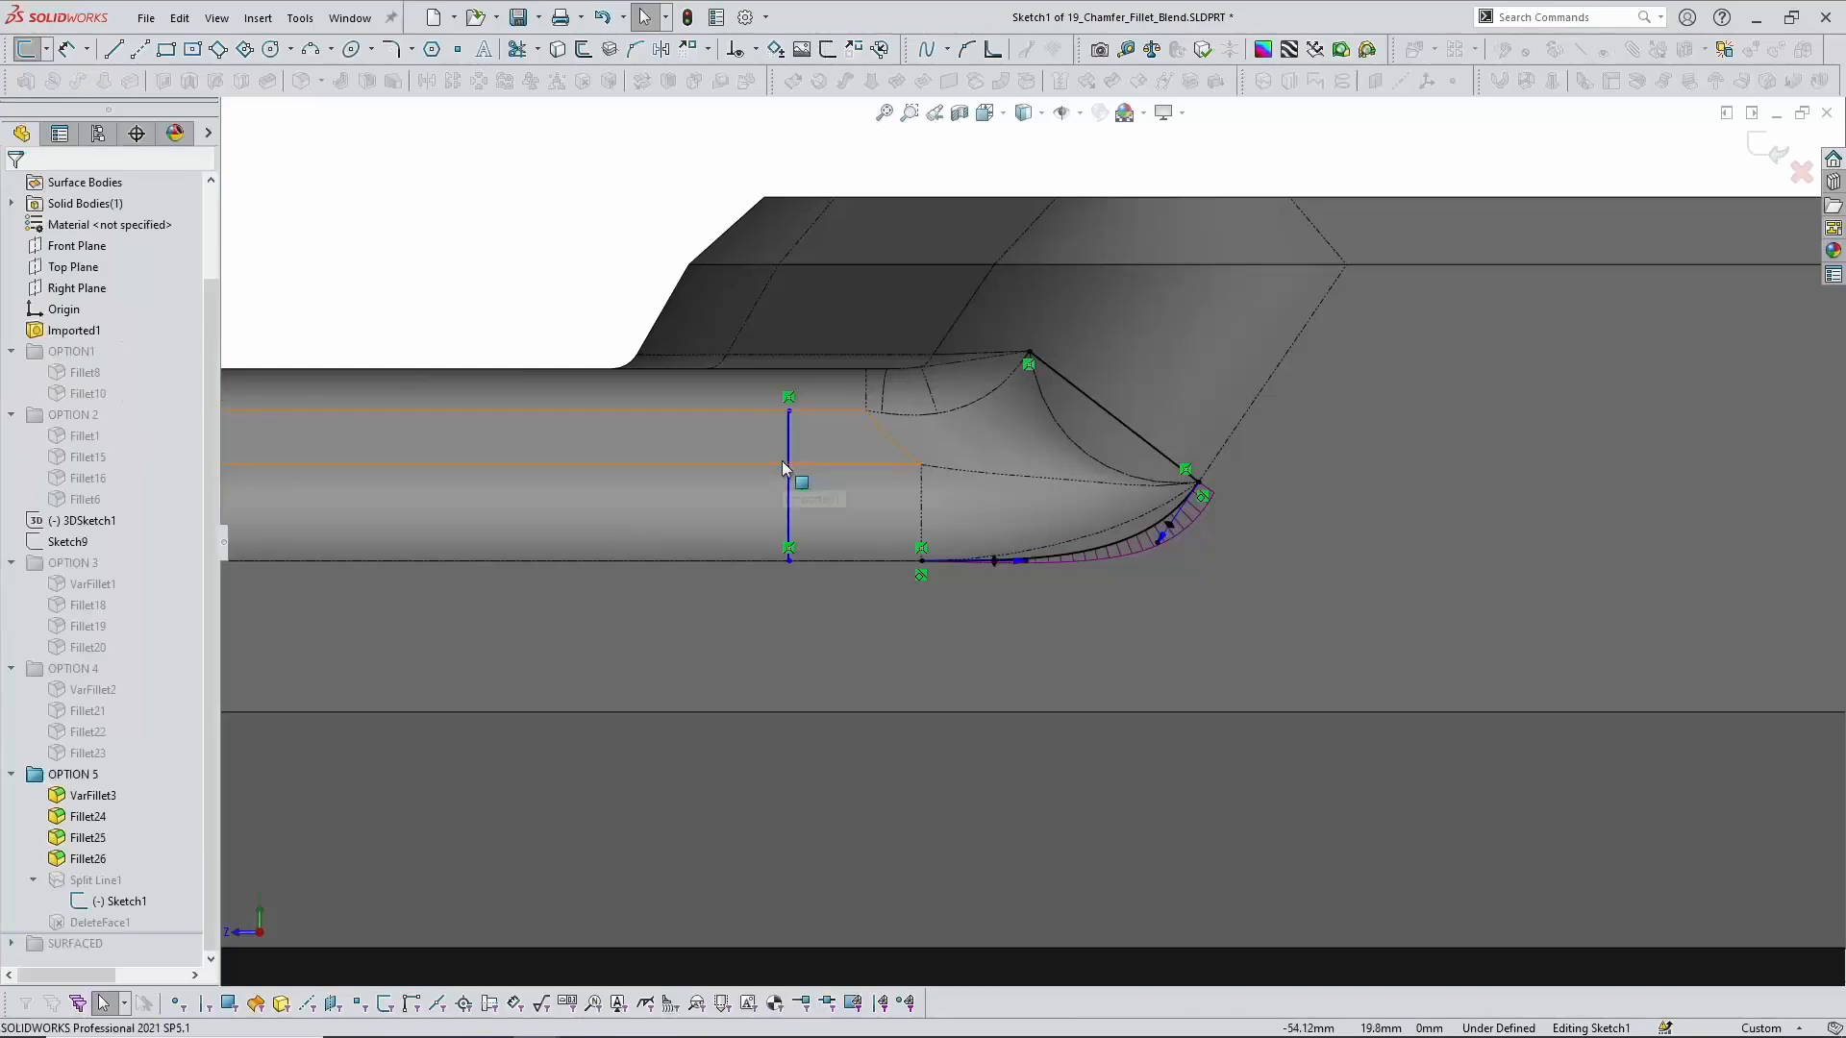
{"action": "scroll", "coordinate": [796, 466], "scroll_direction": "up", "scroll_amount": 1}
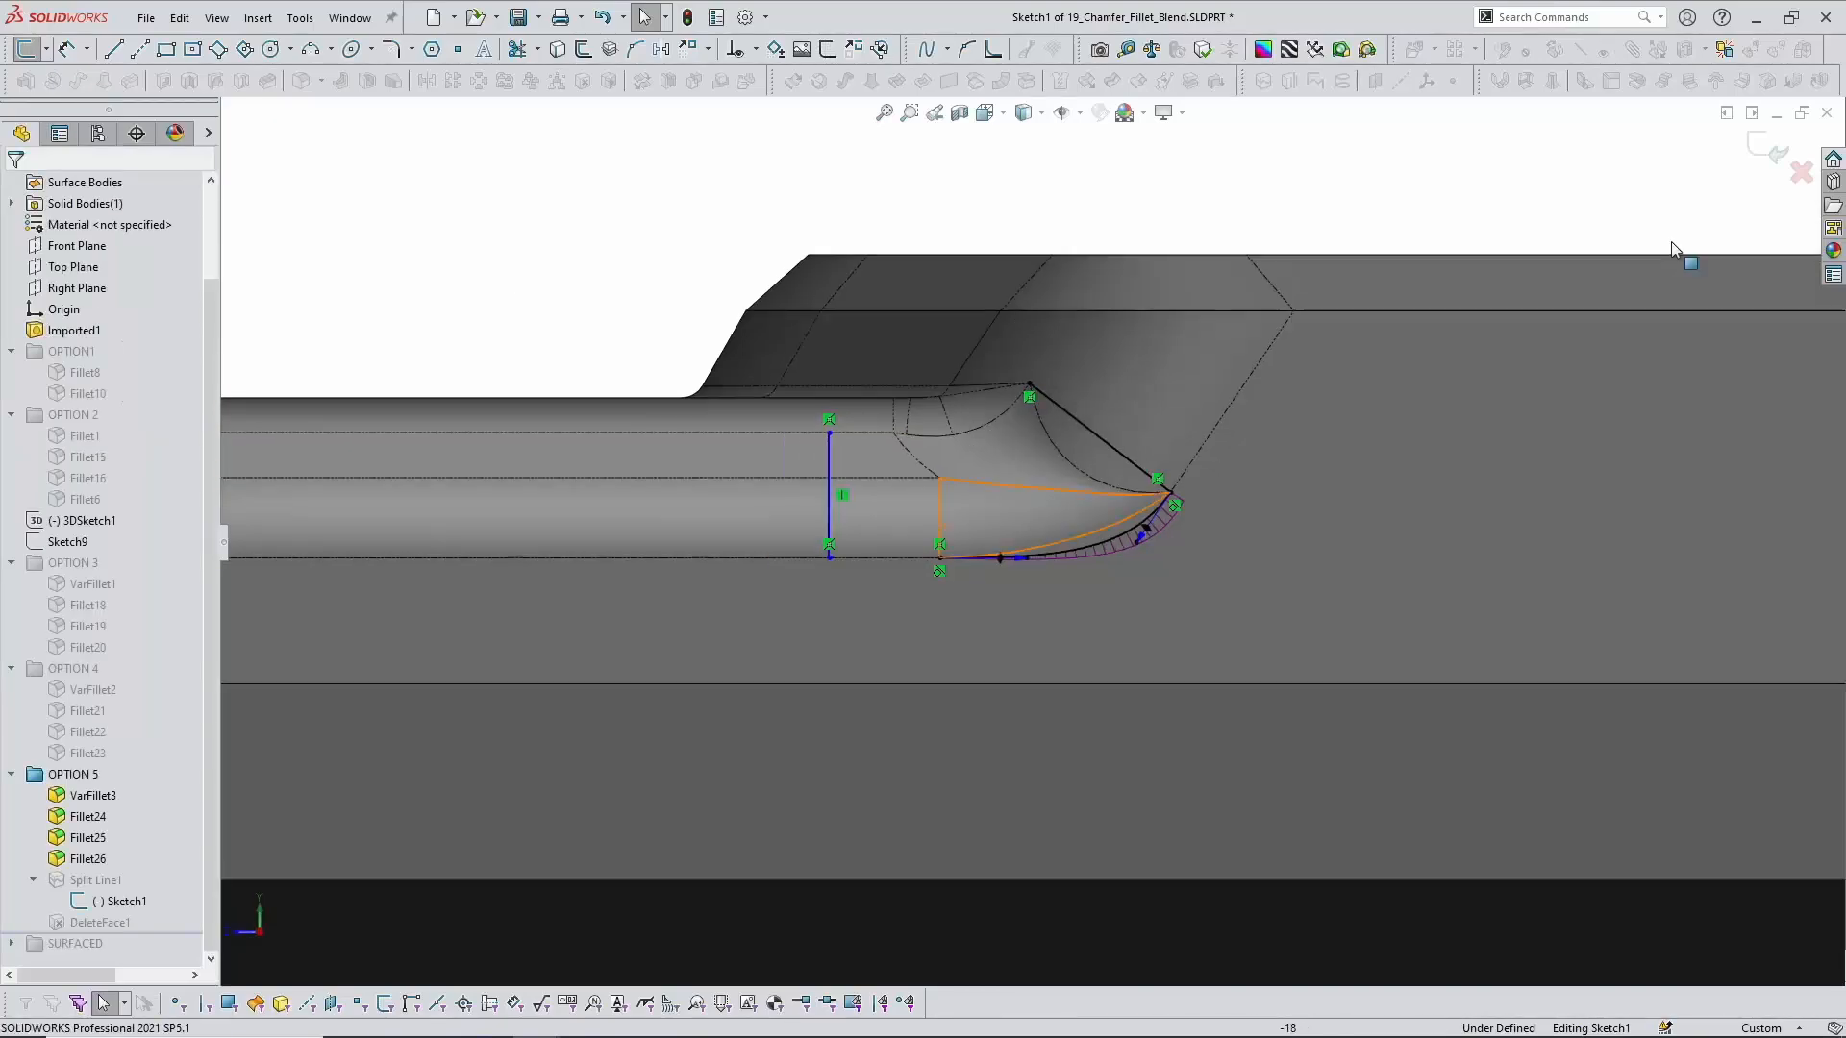
{"action": "left_click", "coordinate": [1800, 172]}
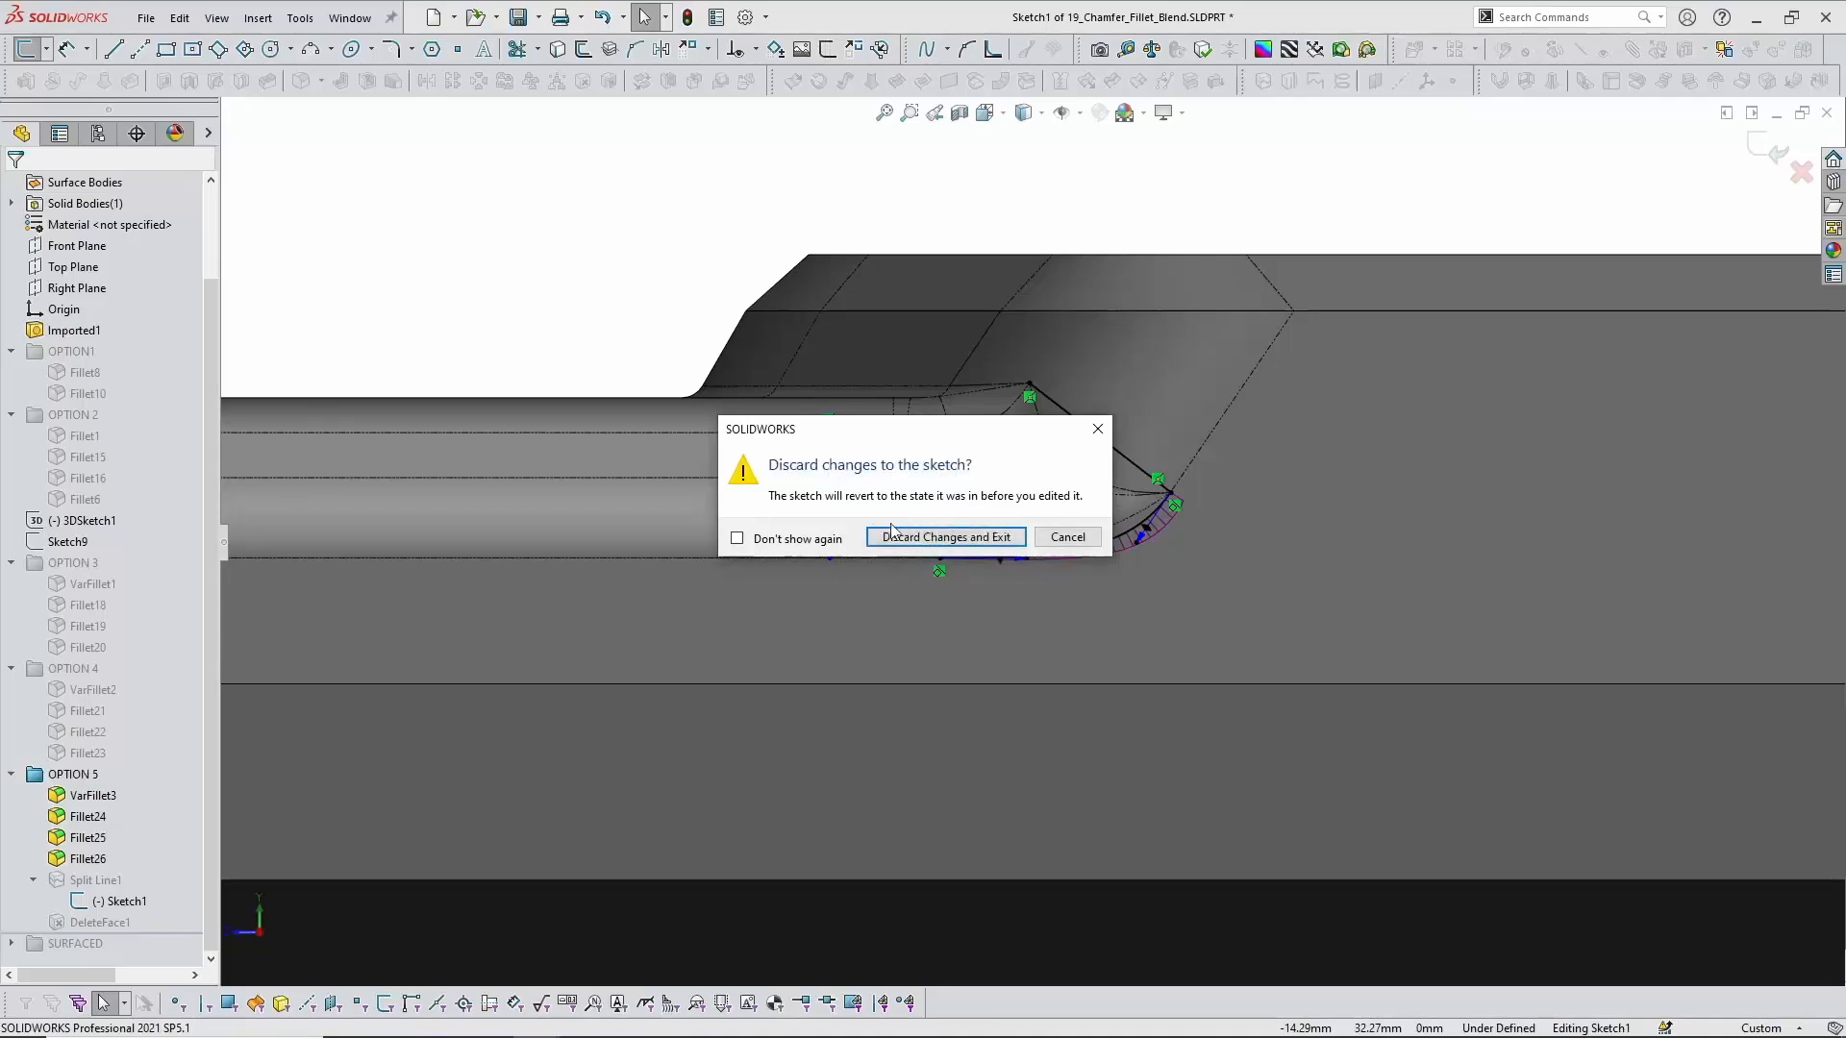
{"action": "key", "text": "Return"}
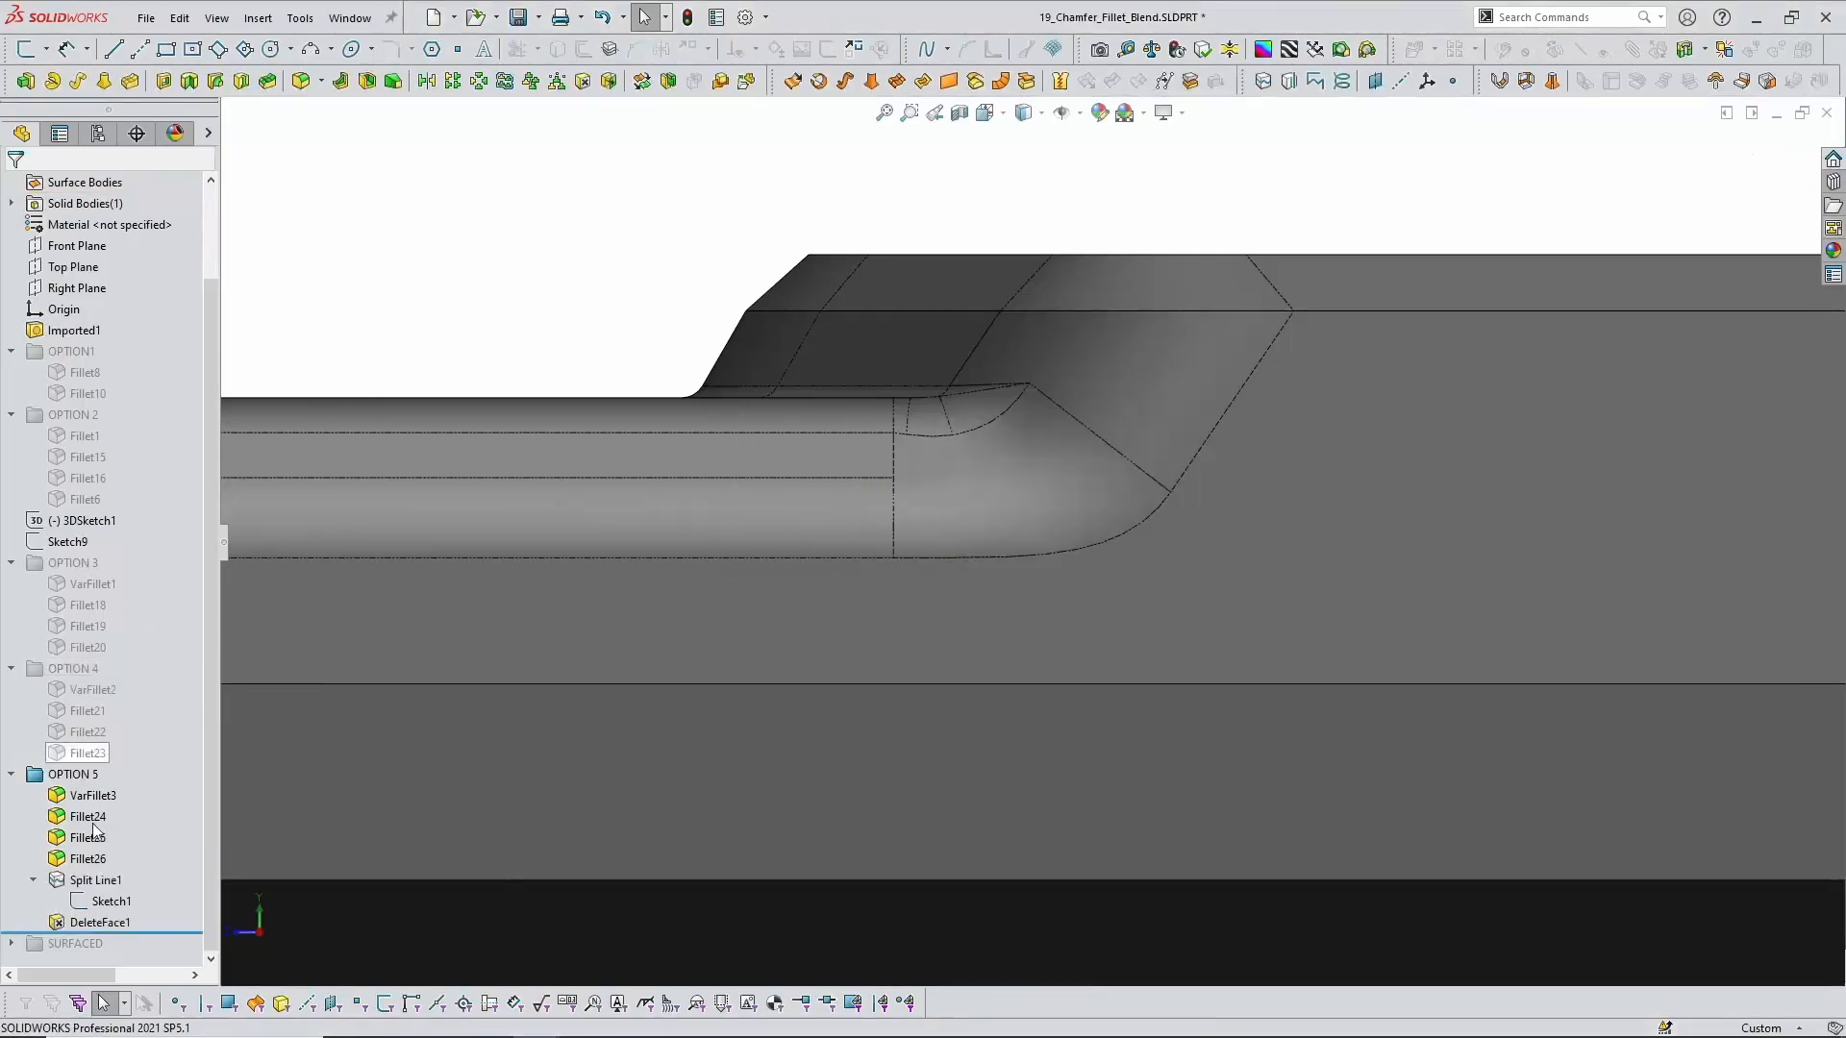
Step: Roll the history forward past the expanded SURFACED folder and suppress all the OPTION 5 features
{"action": "left_click_drag", "start_coordinate": [9, 932], "coordinate": [6, 954]}
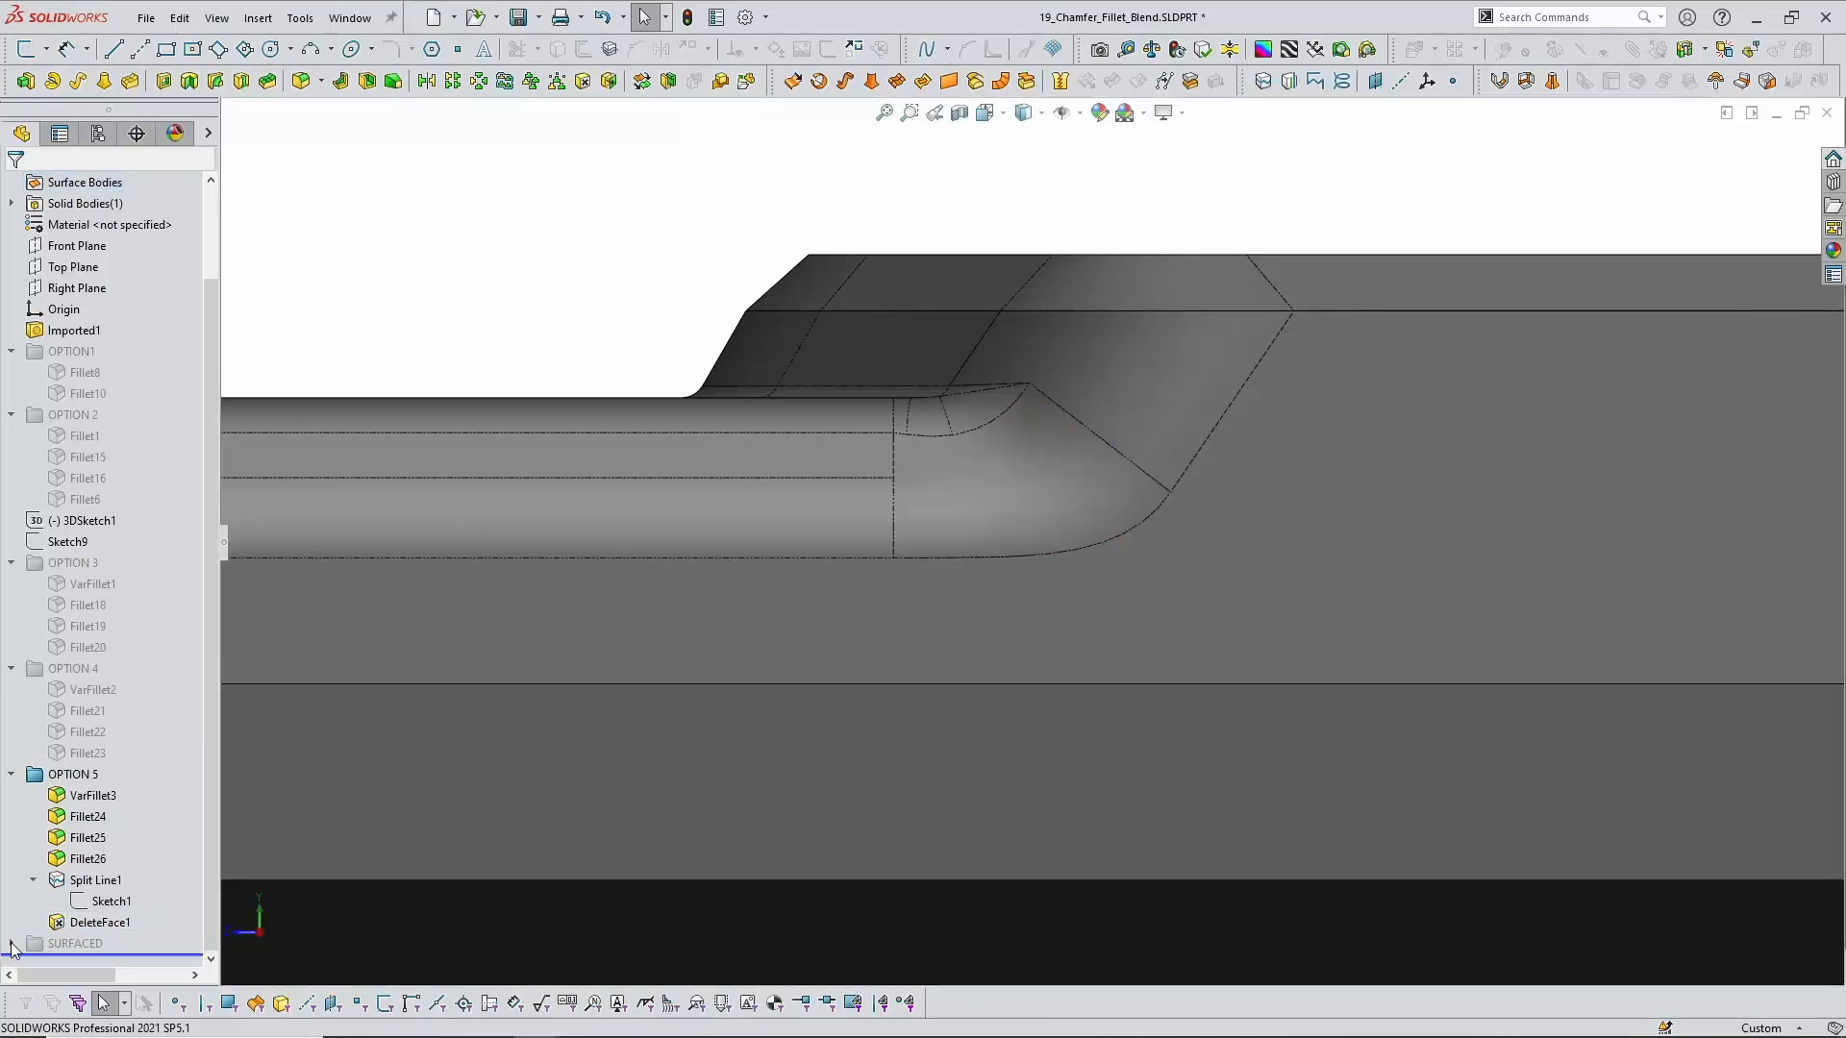
{"action": "right_click", "coordinate": [72, 372]}
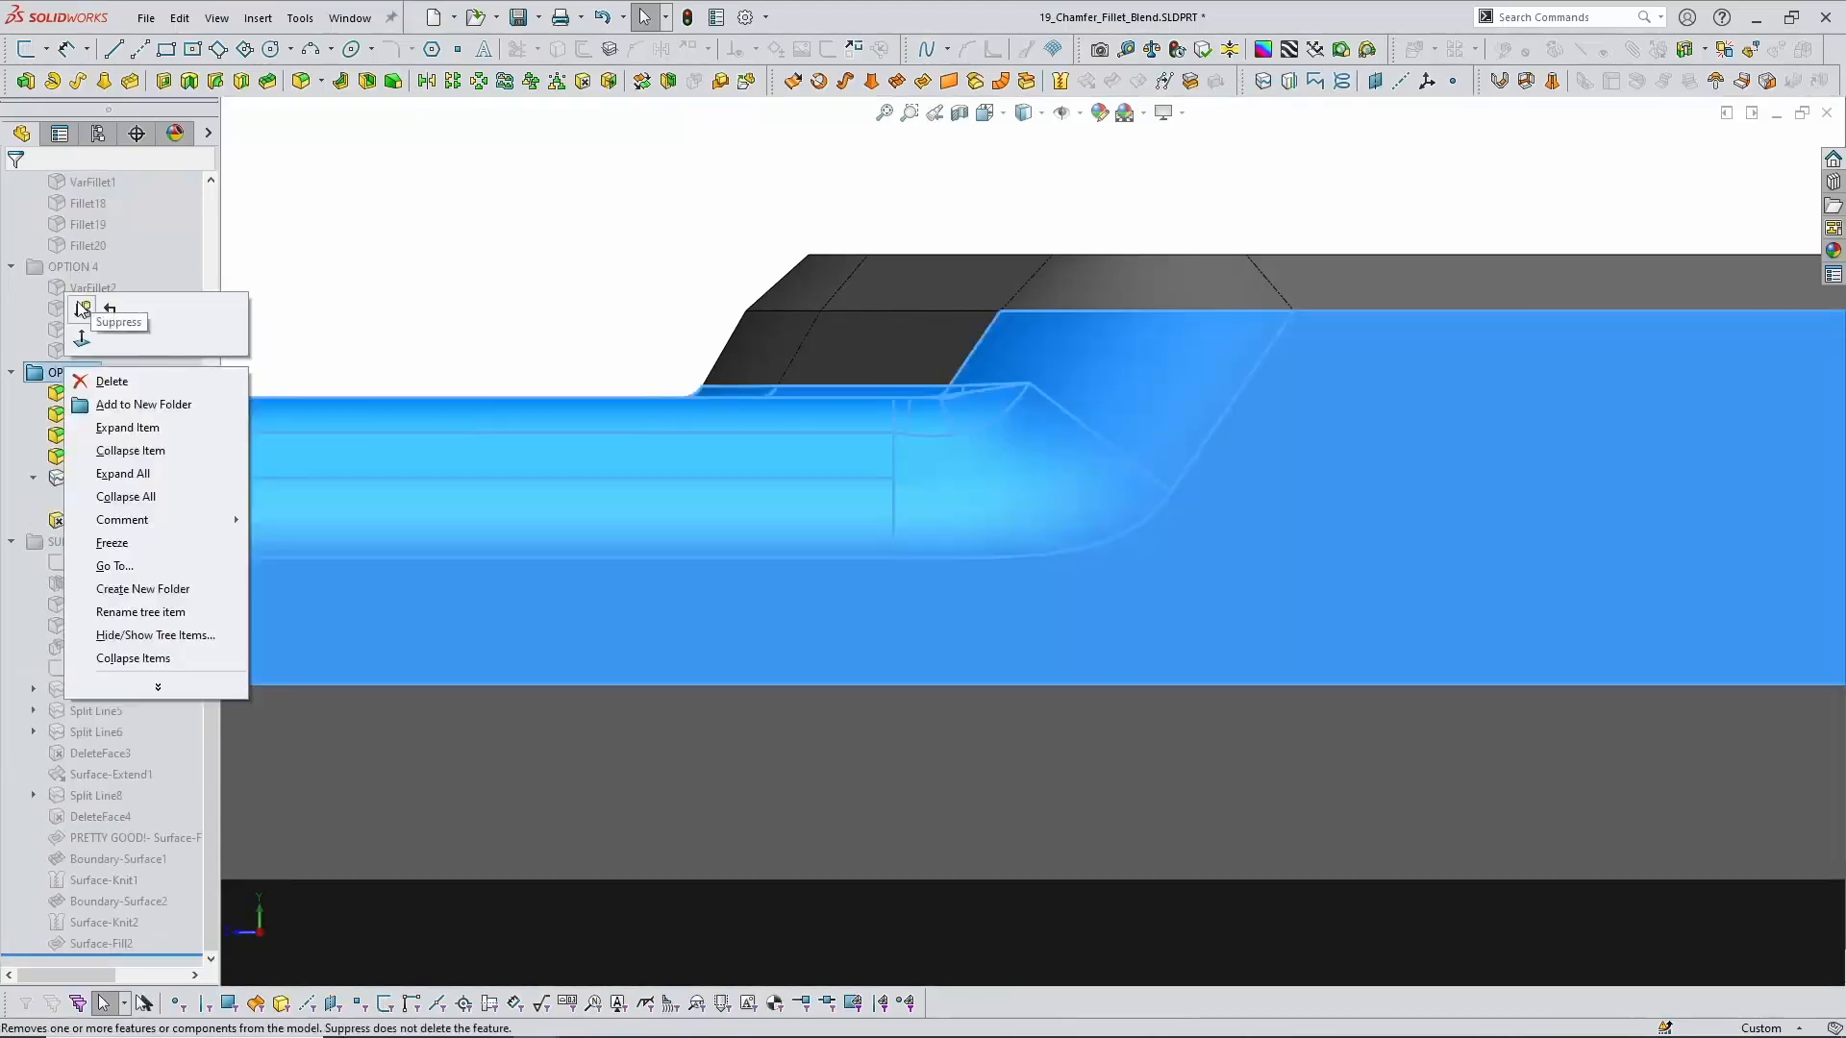
{"action": "left_click", "coordinate": [81, 338]}
{"action": "middle_click_drag", "start_coordinate": [980, 536], "coordinate": [331, 729]}
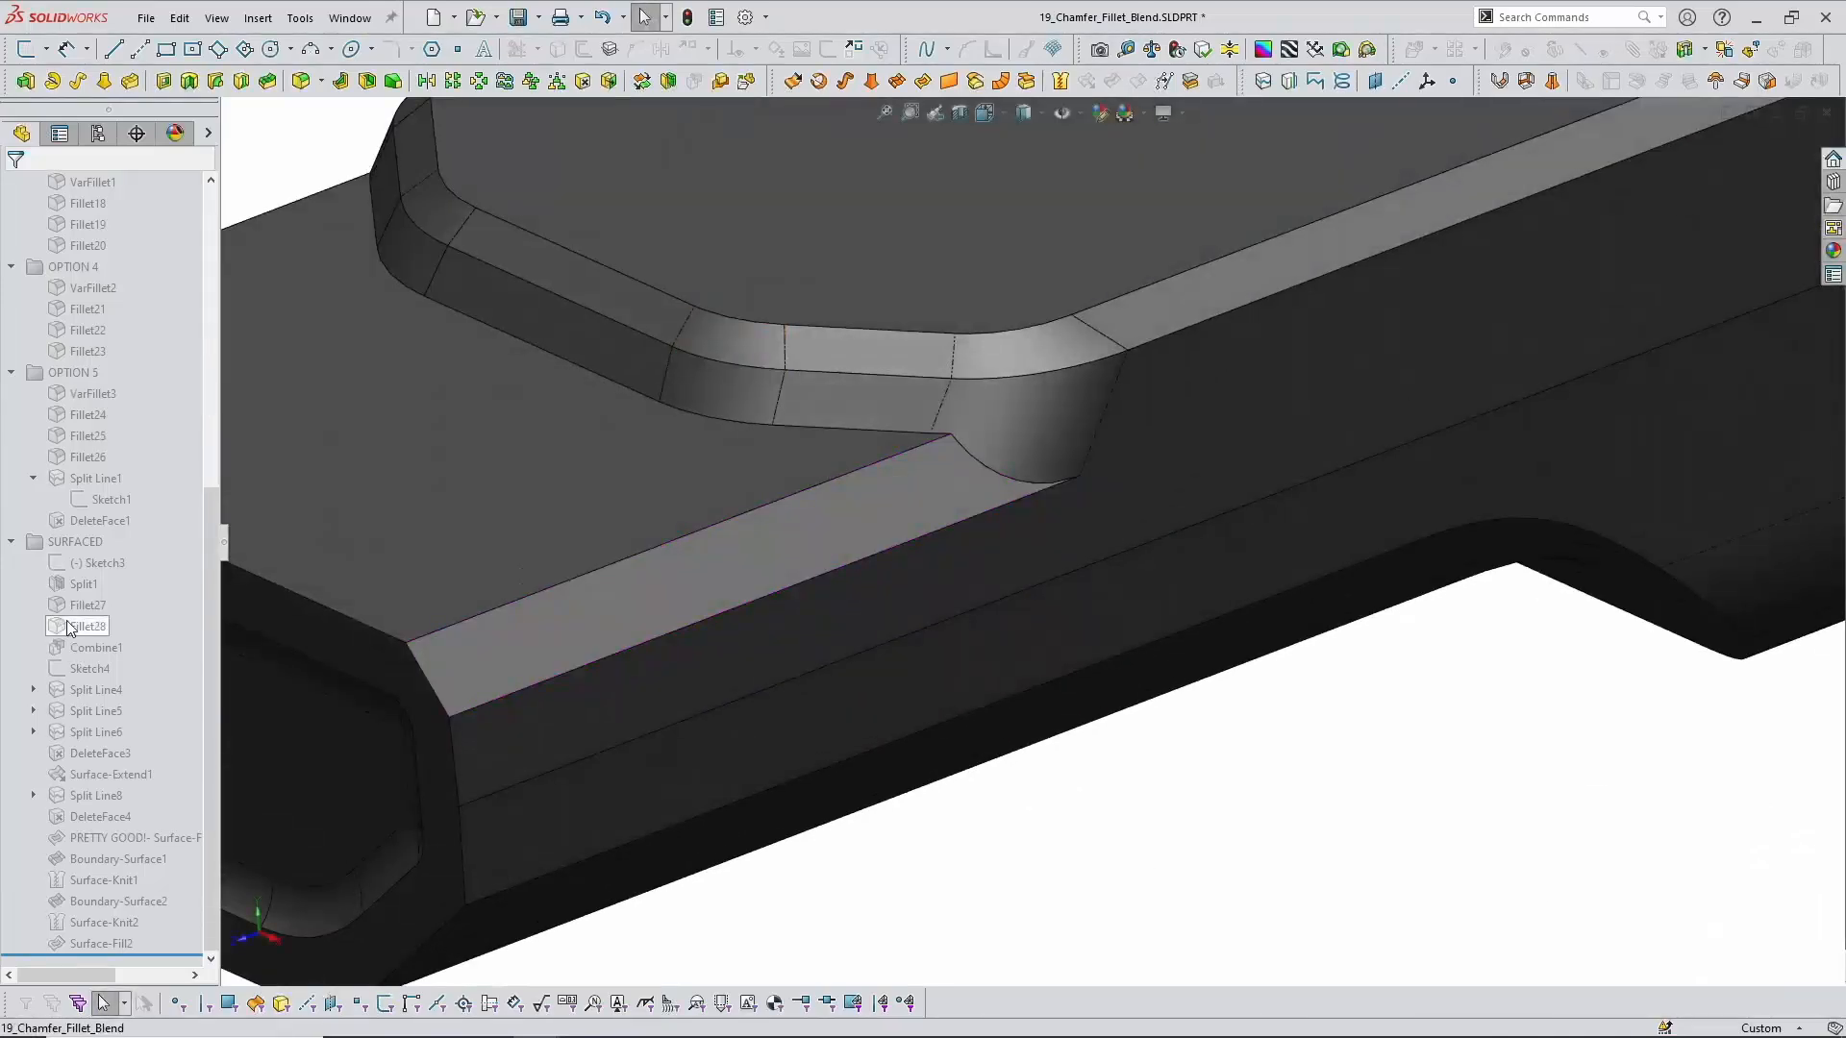
Step: Unsuppress all features in the SURFACED folder and roll the history back to just after Combine1
{"action": "mouse_move", "coordinate": [70, 627]}
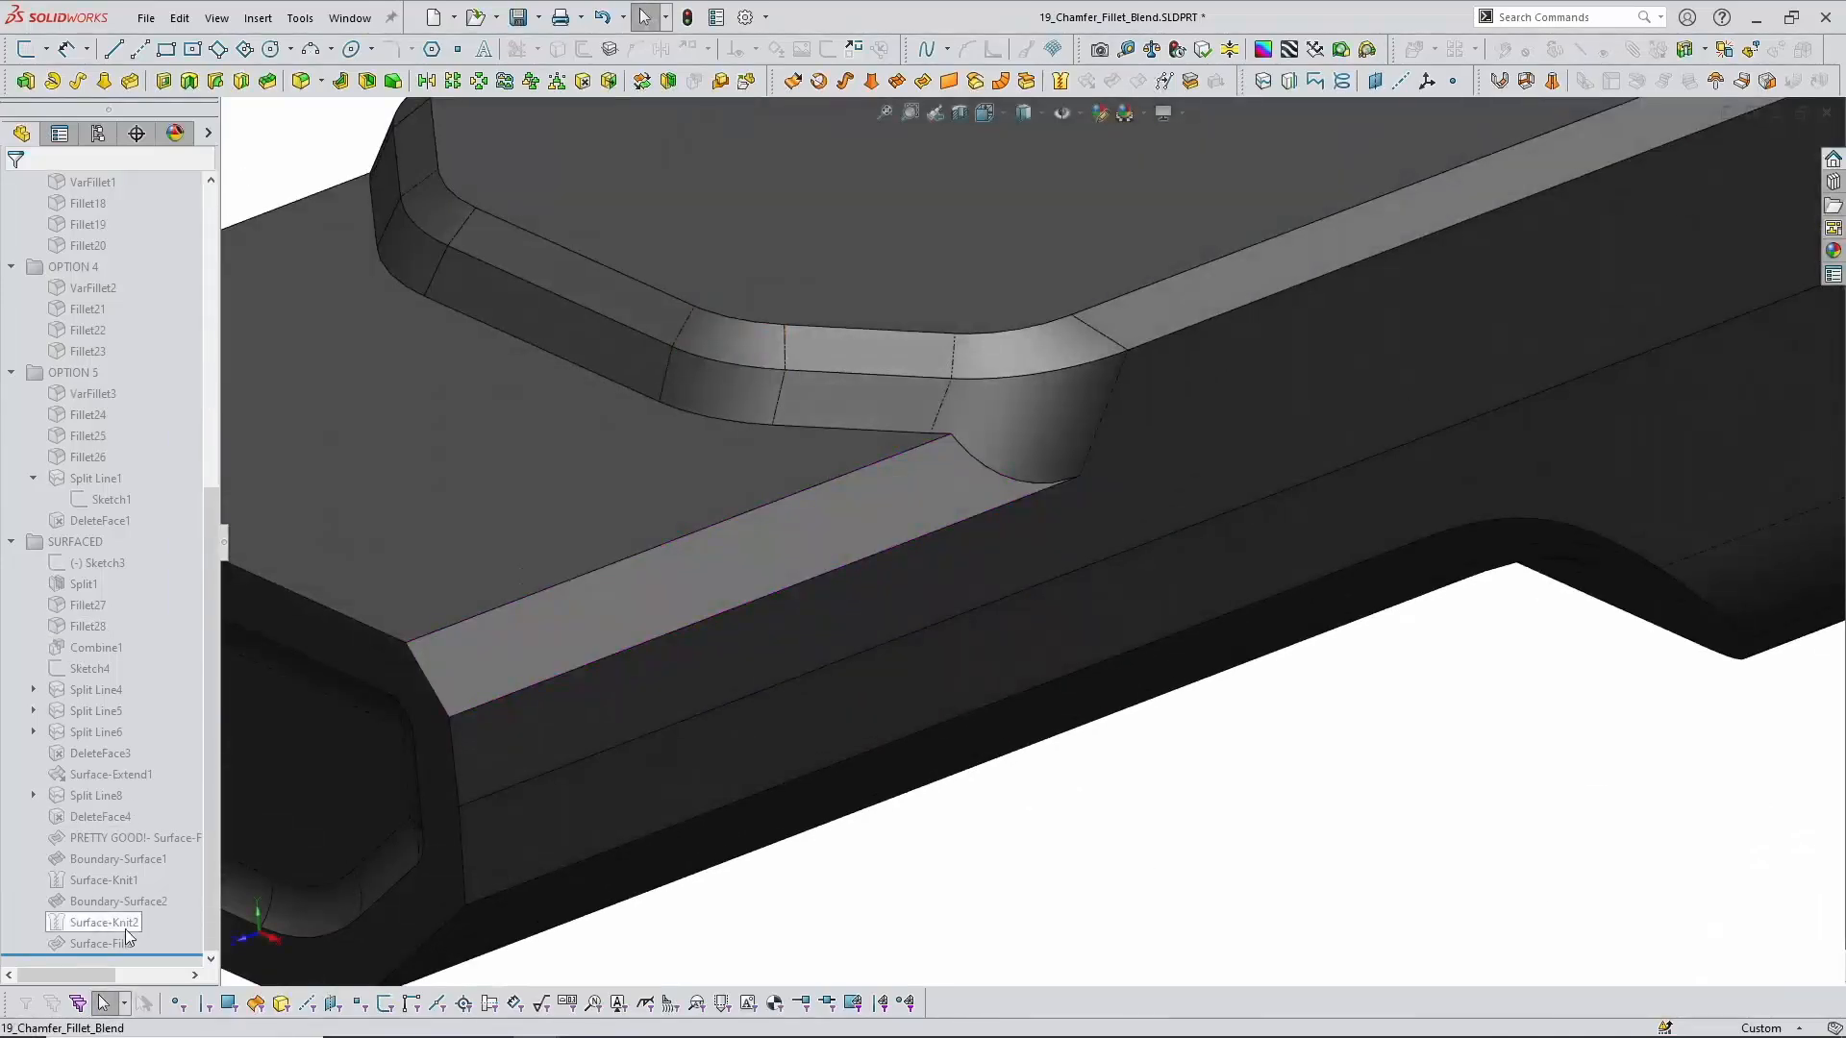
{"action": "right_click", "coordinate": [75, 541]}
{"action": "left_click", "coordinate": [89, 480]}
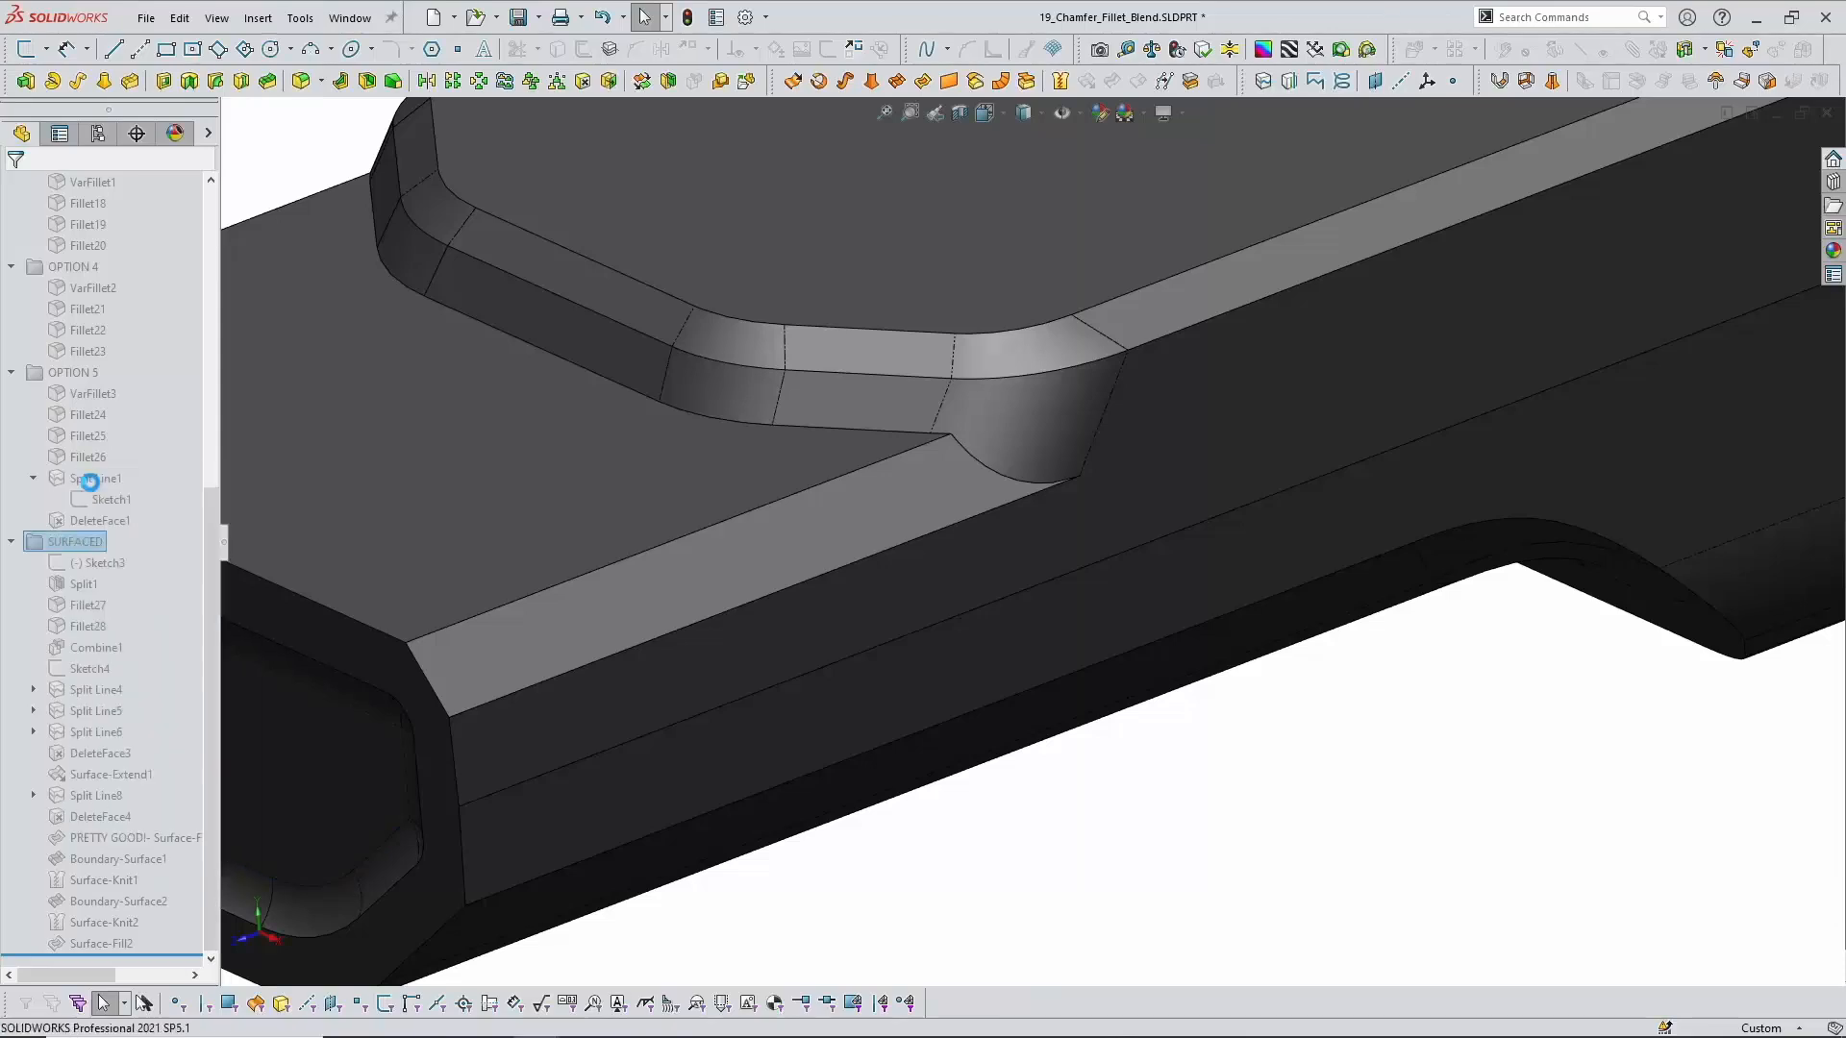
{"action": "left_click_drag", "start_coordinate": [168, 955], "coordinate": [148, 659]}
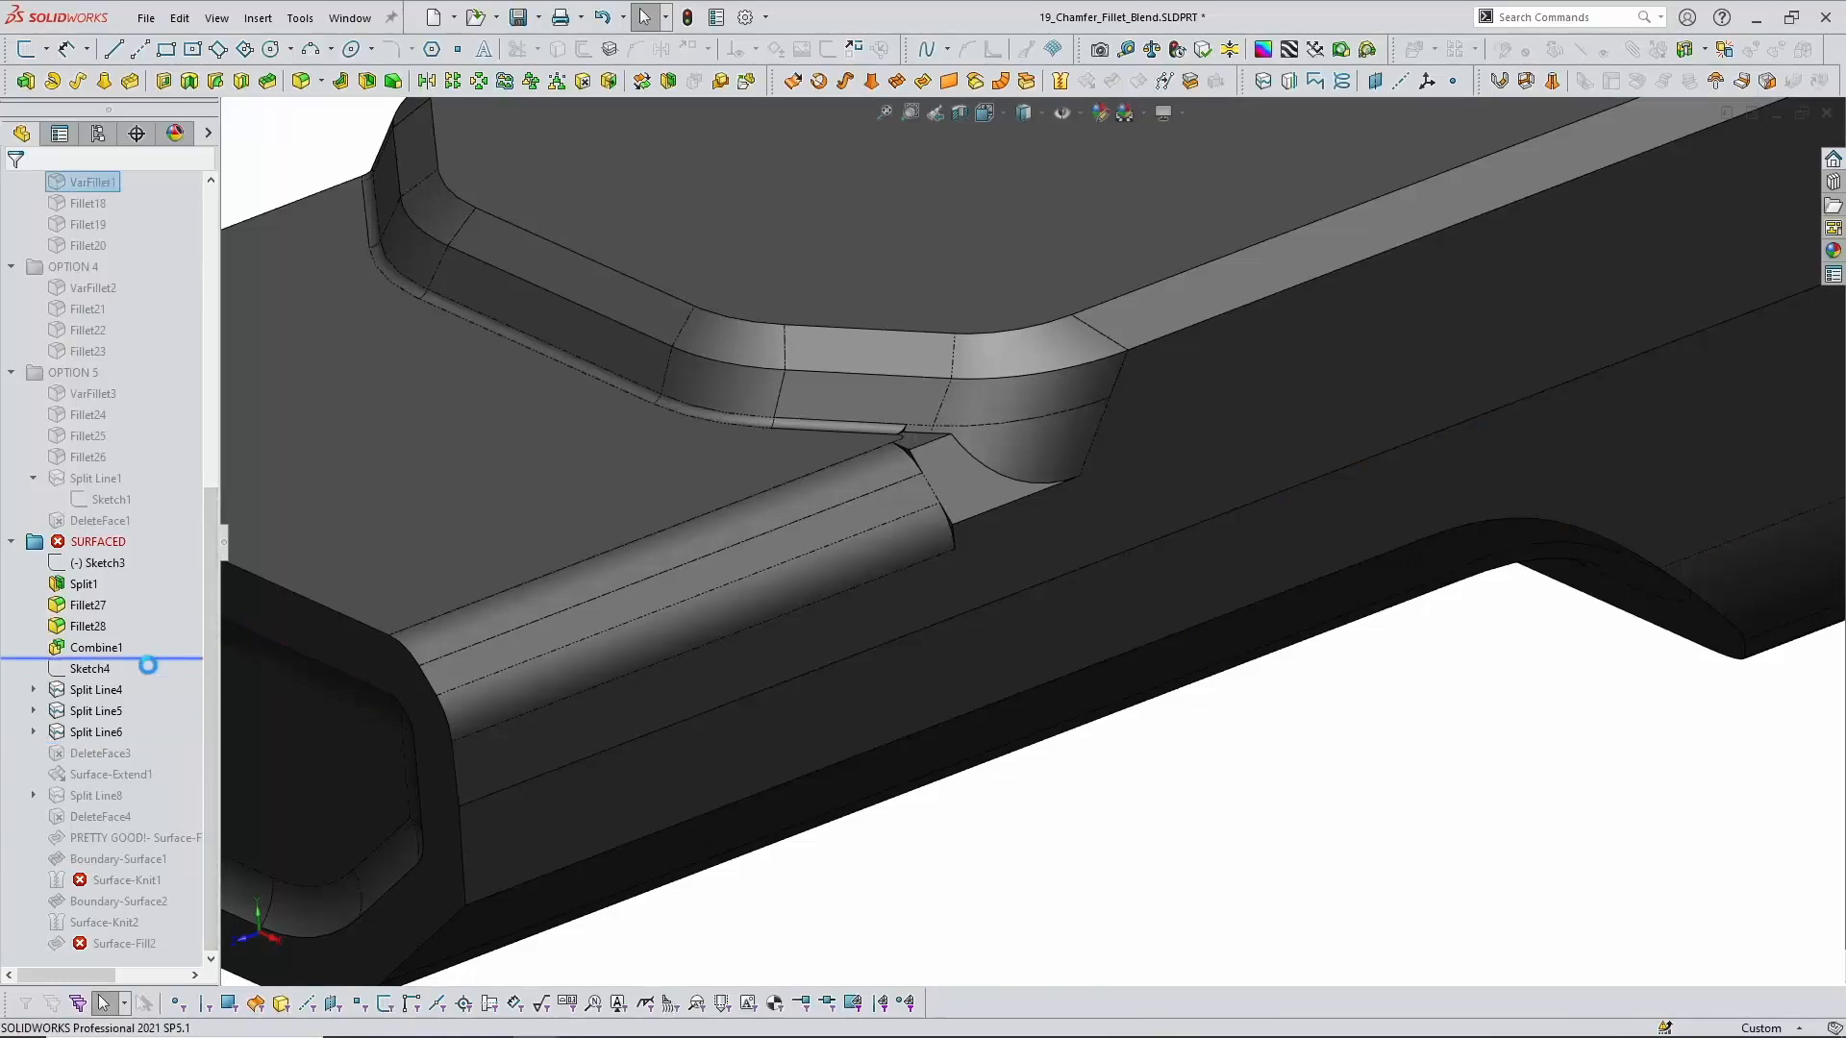
{"action": "scroll", "coordinate": [1001, 840], "scroll_direction": "up", "scroll_amount": 3}
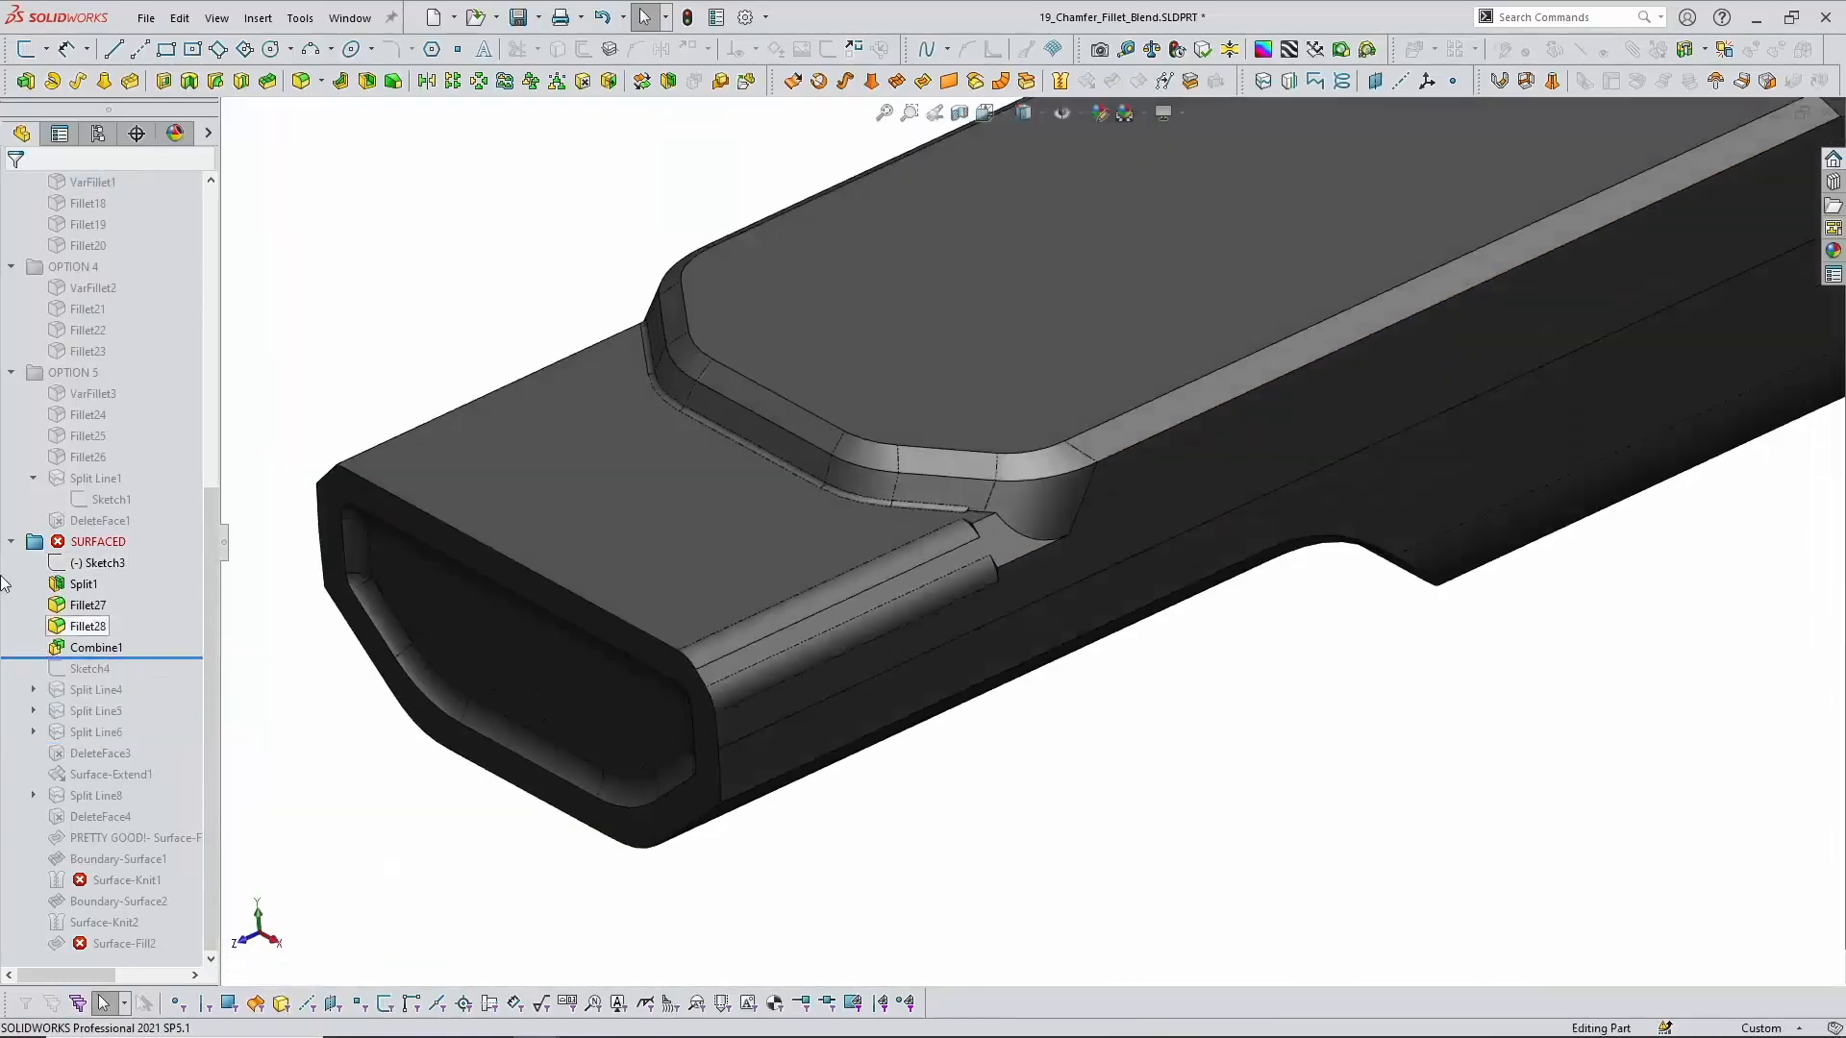
Step: Examine Sketch3 in a normal-to view, and inspect the fillet ends and unfilleted corner between its two split lines
{"action": "left_click", "coordinate": [96, 565]}
{"action": "left_click", "coordinate": [177, 536]}
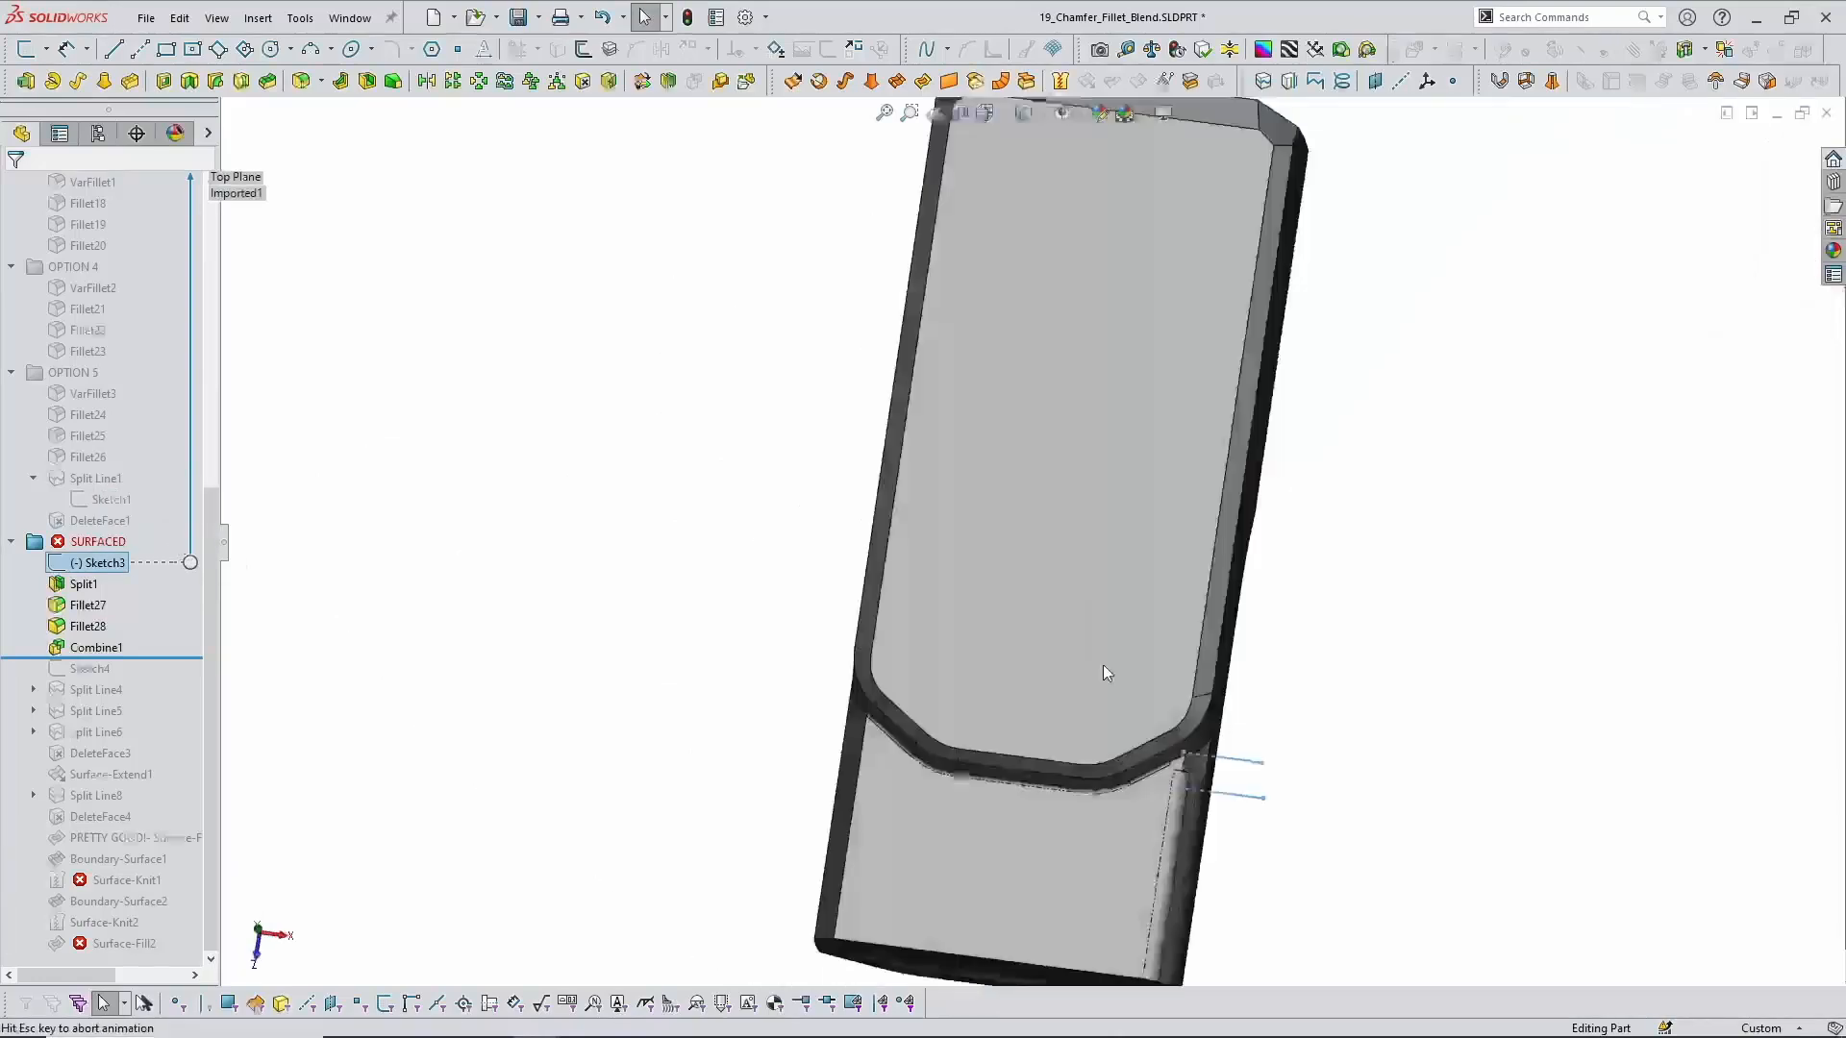
{"action": "scroll", "coordinate": [1174, 700], "scroll_direction": "down", "scroll_amount": 10}
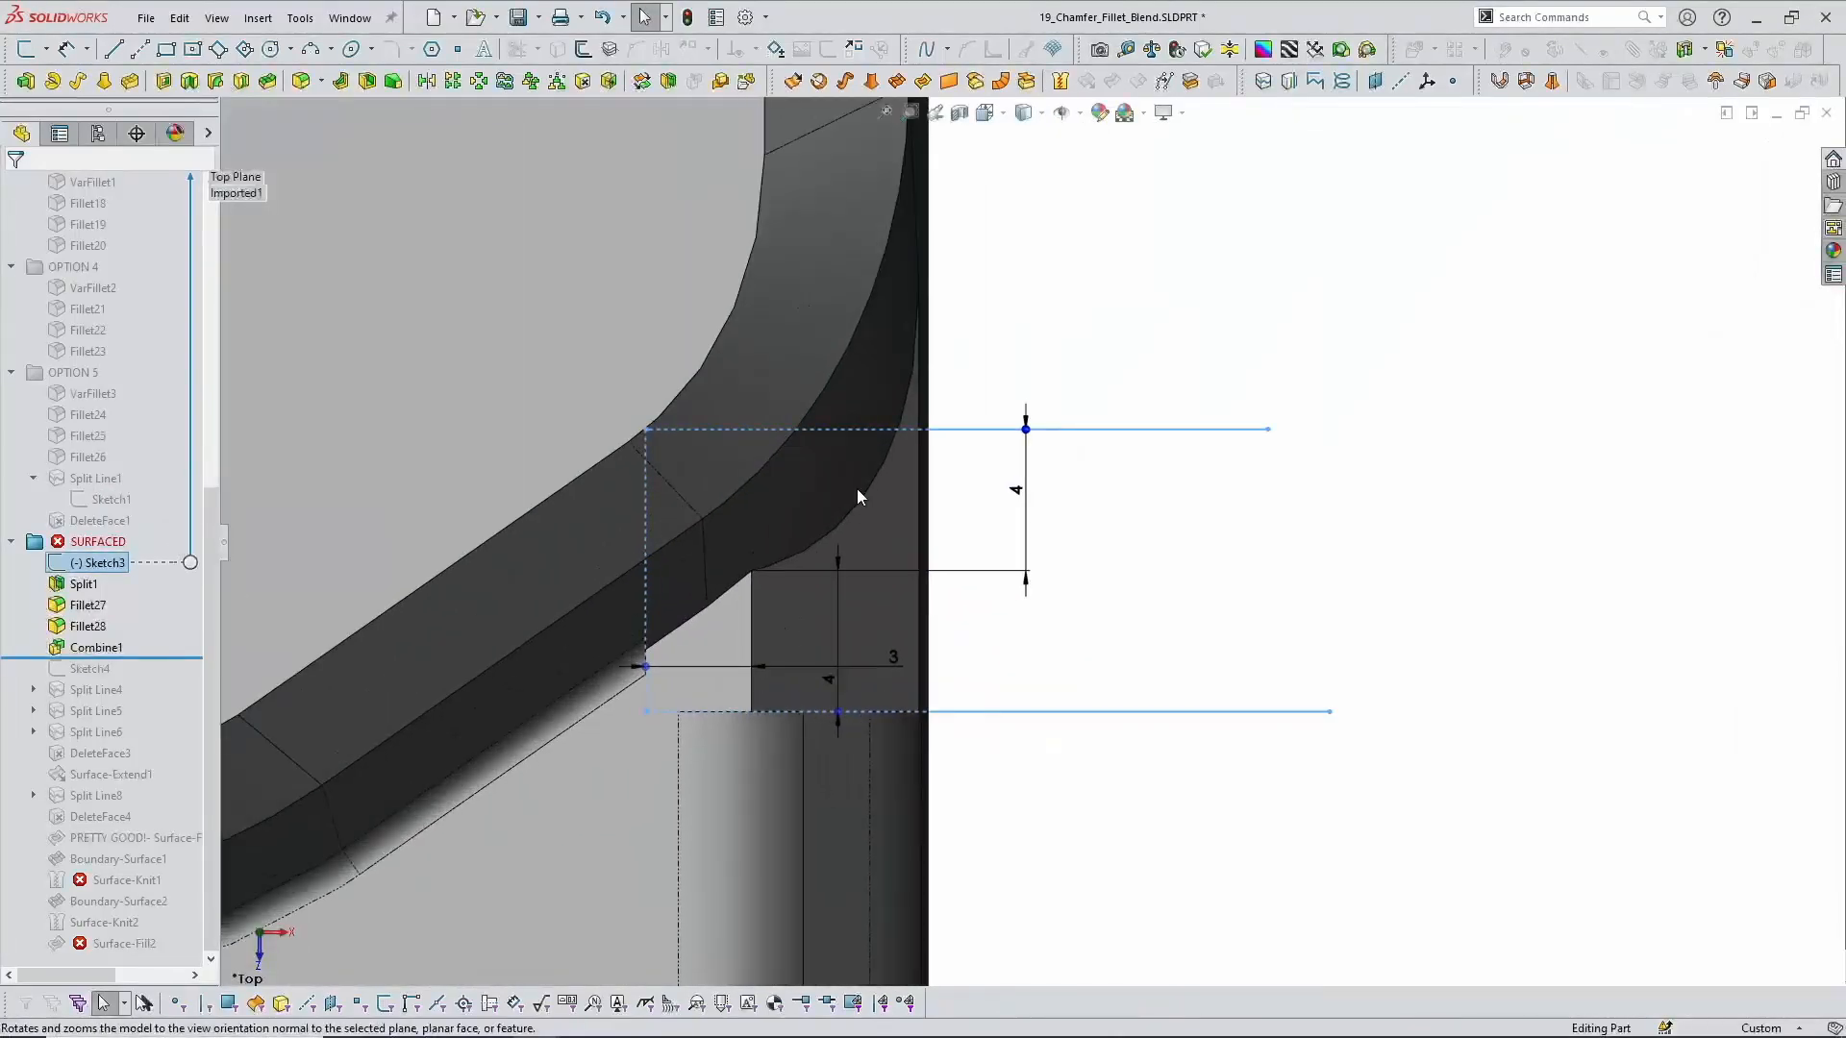
{"action": "mouse_move", "coordinate": [801, 793]}
{"action": "middle_mouse_down"}
{"action": "mouse_move", "coordinate": [984, 685]}
{"action": "mouse_move", "coordinate": [880, 588]}
{"action": "middle_mouse_up"}
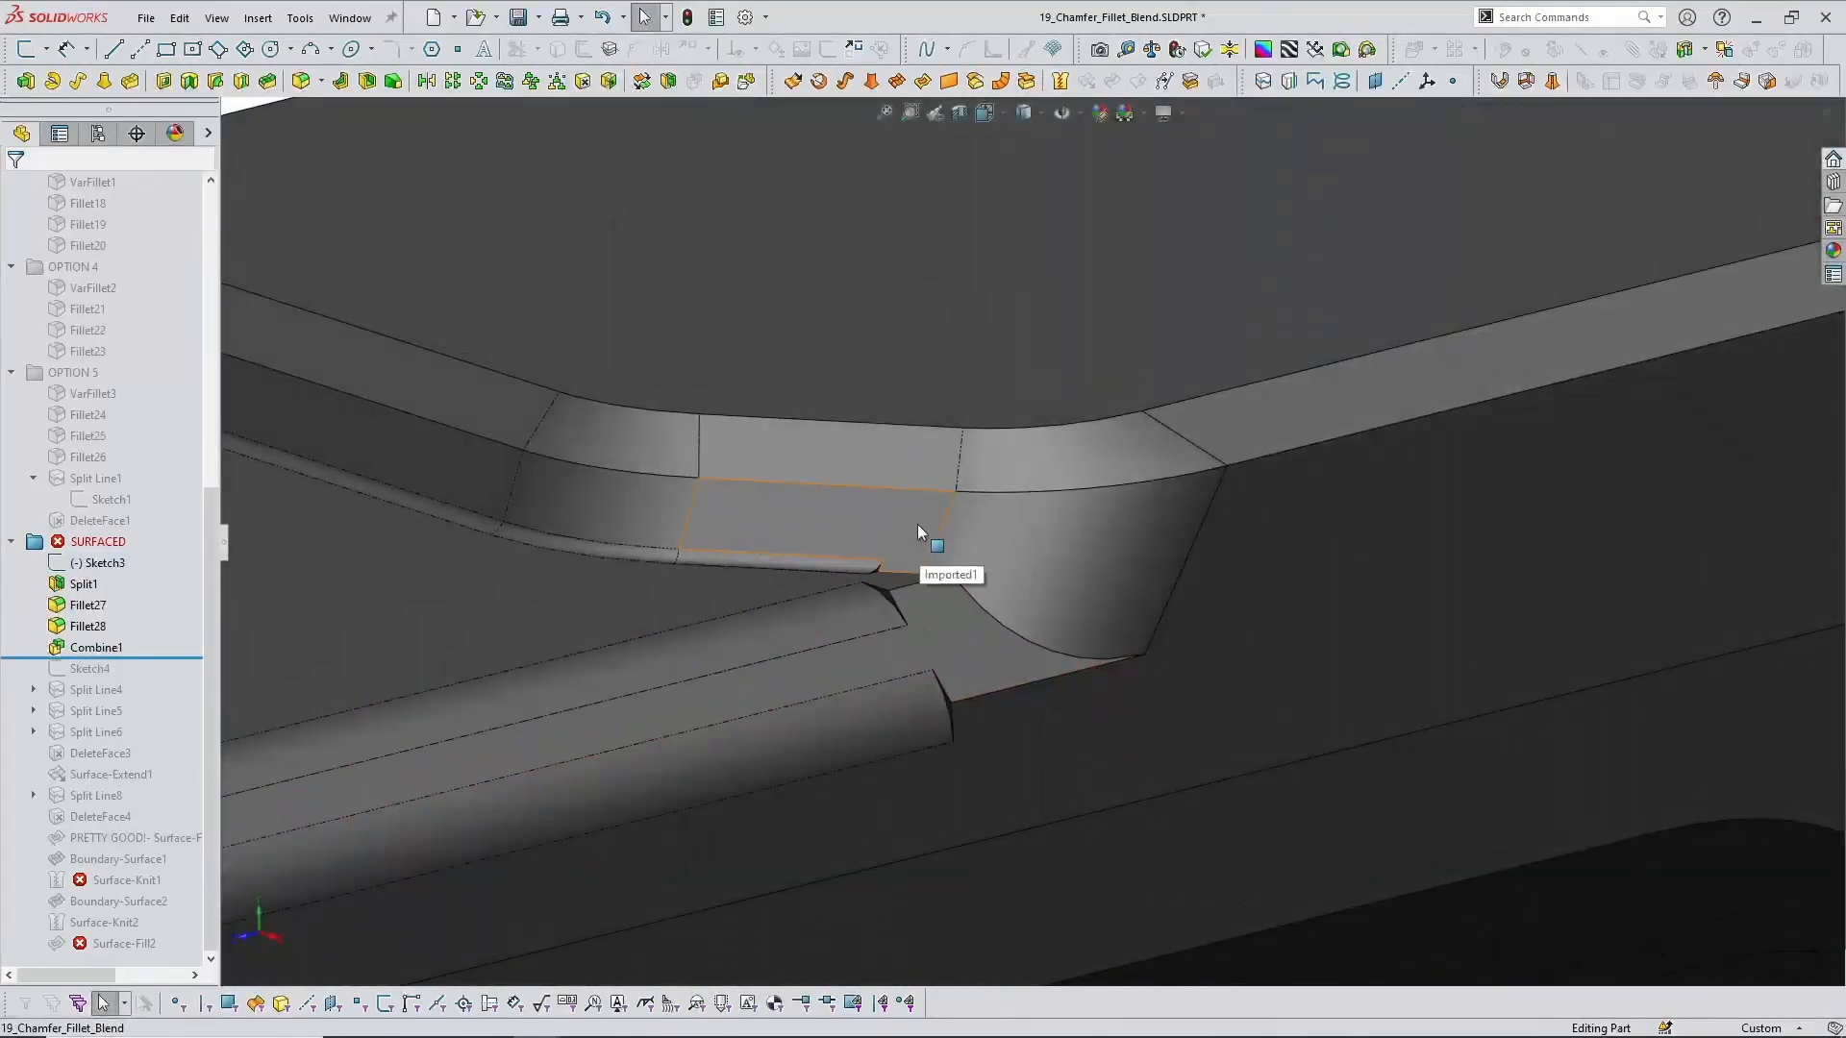
{"action": "middle_click_drag", "start_coordinate": [933, 569], "coordinate": [920, 617]}
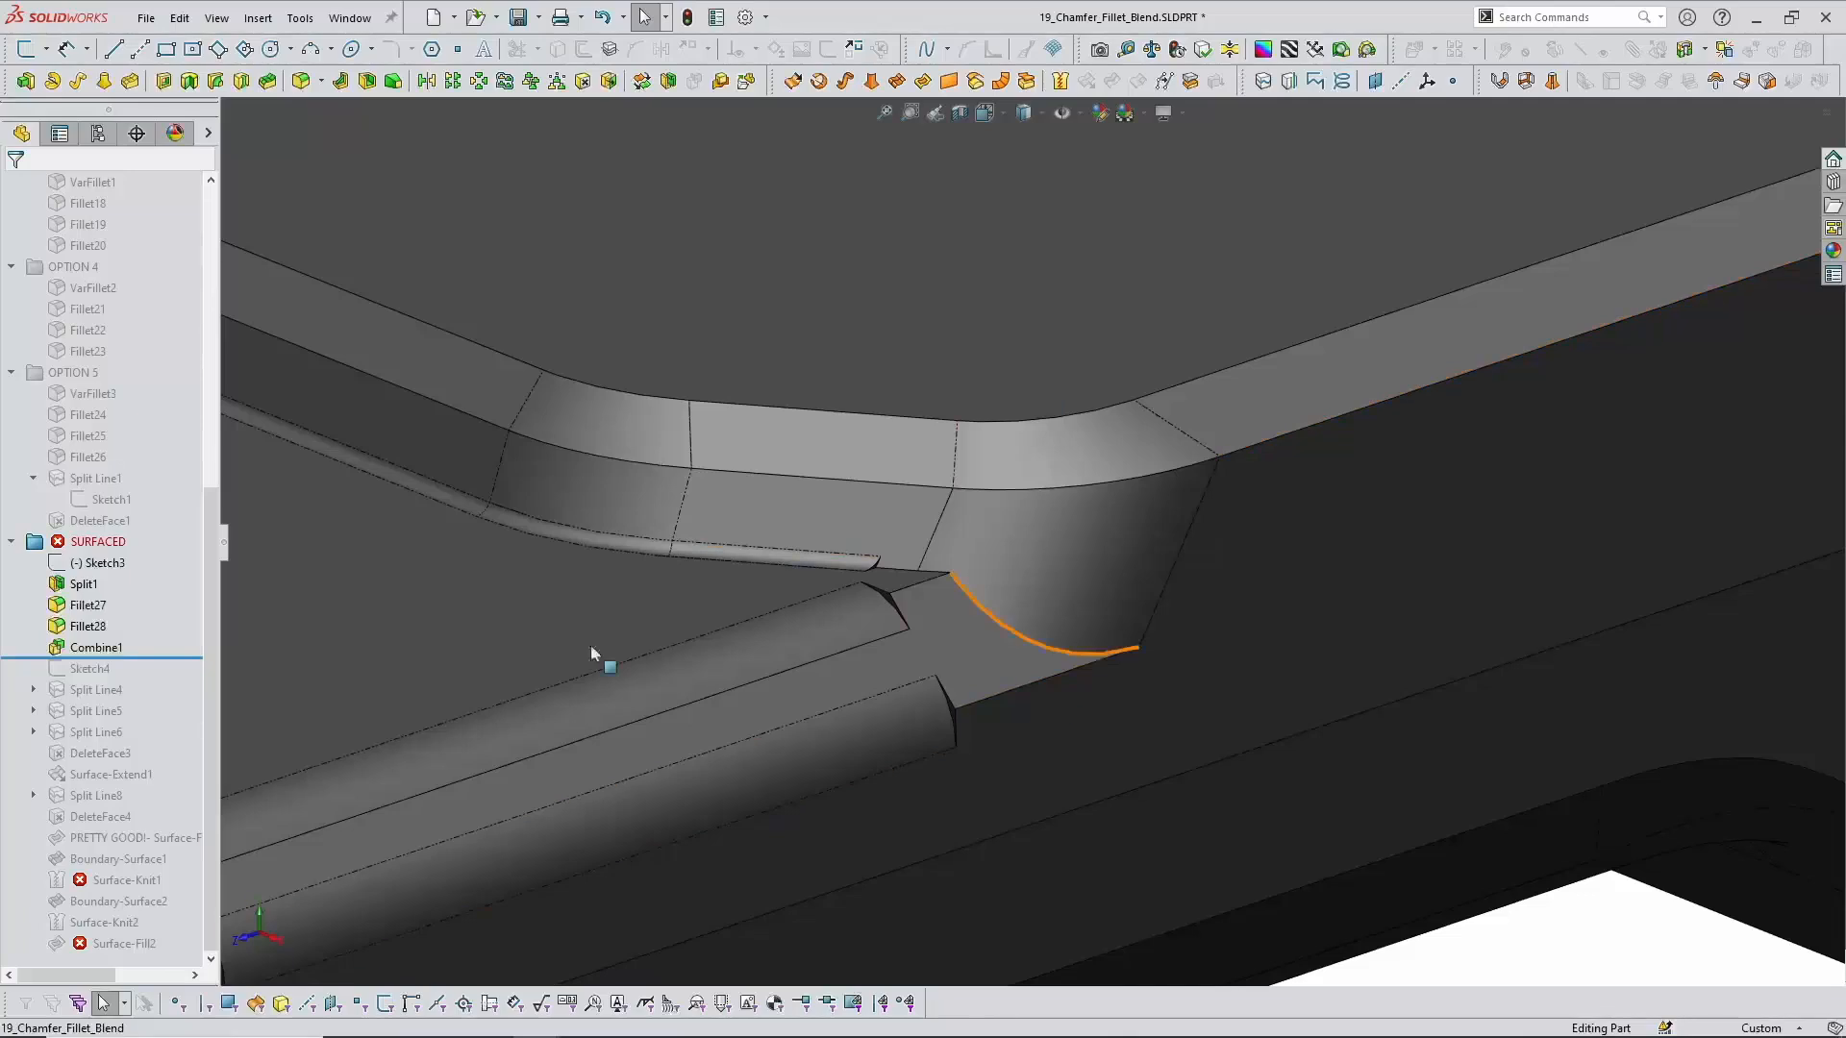
Step: Roll the history forward past Split Line4, inspect the split corner face, and continue the rollback past Split Line6
{"action": "left_click_drag", "start_coordinate": [177, 657], "coordinate": [164, 690]}
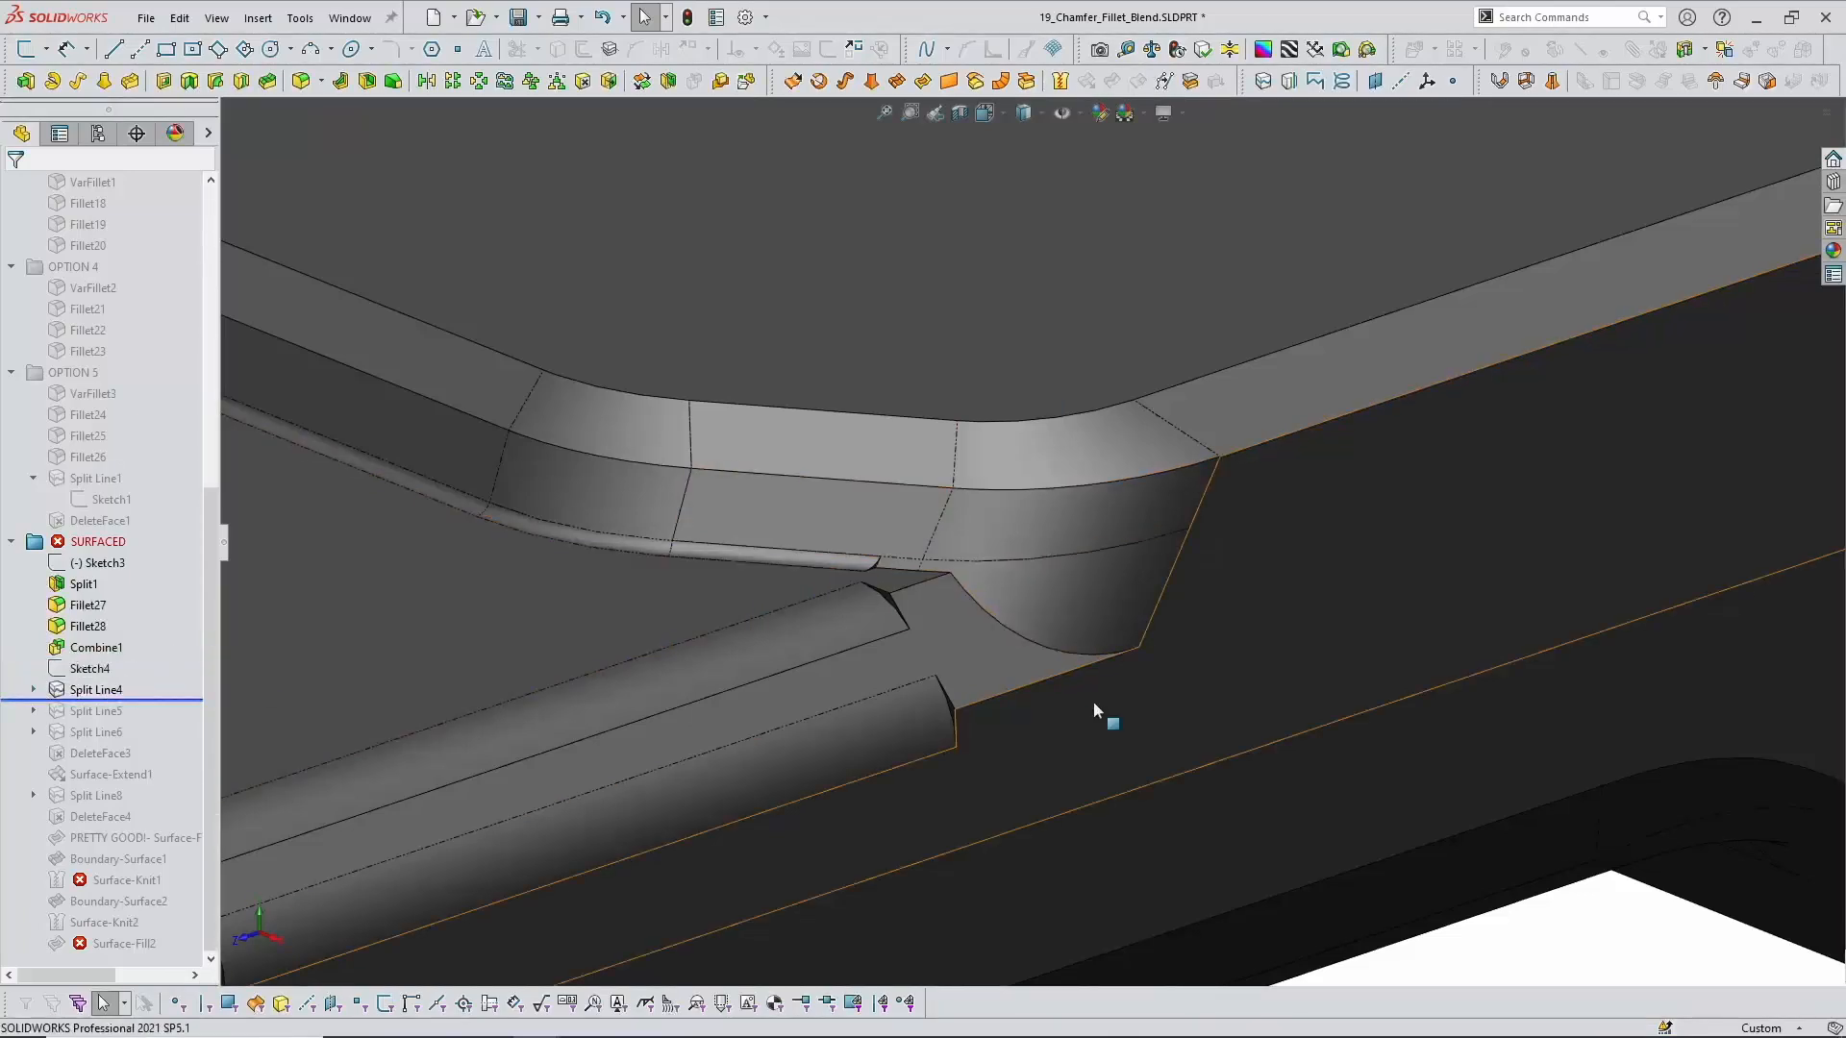
{"action": "middle_click_drag", "start_coordinate": [1115, 733], "coordinate": [1047, 604]}
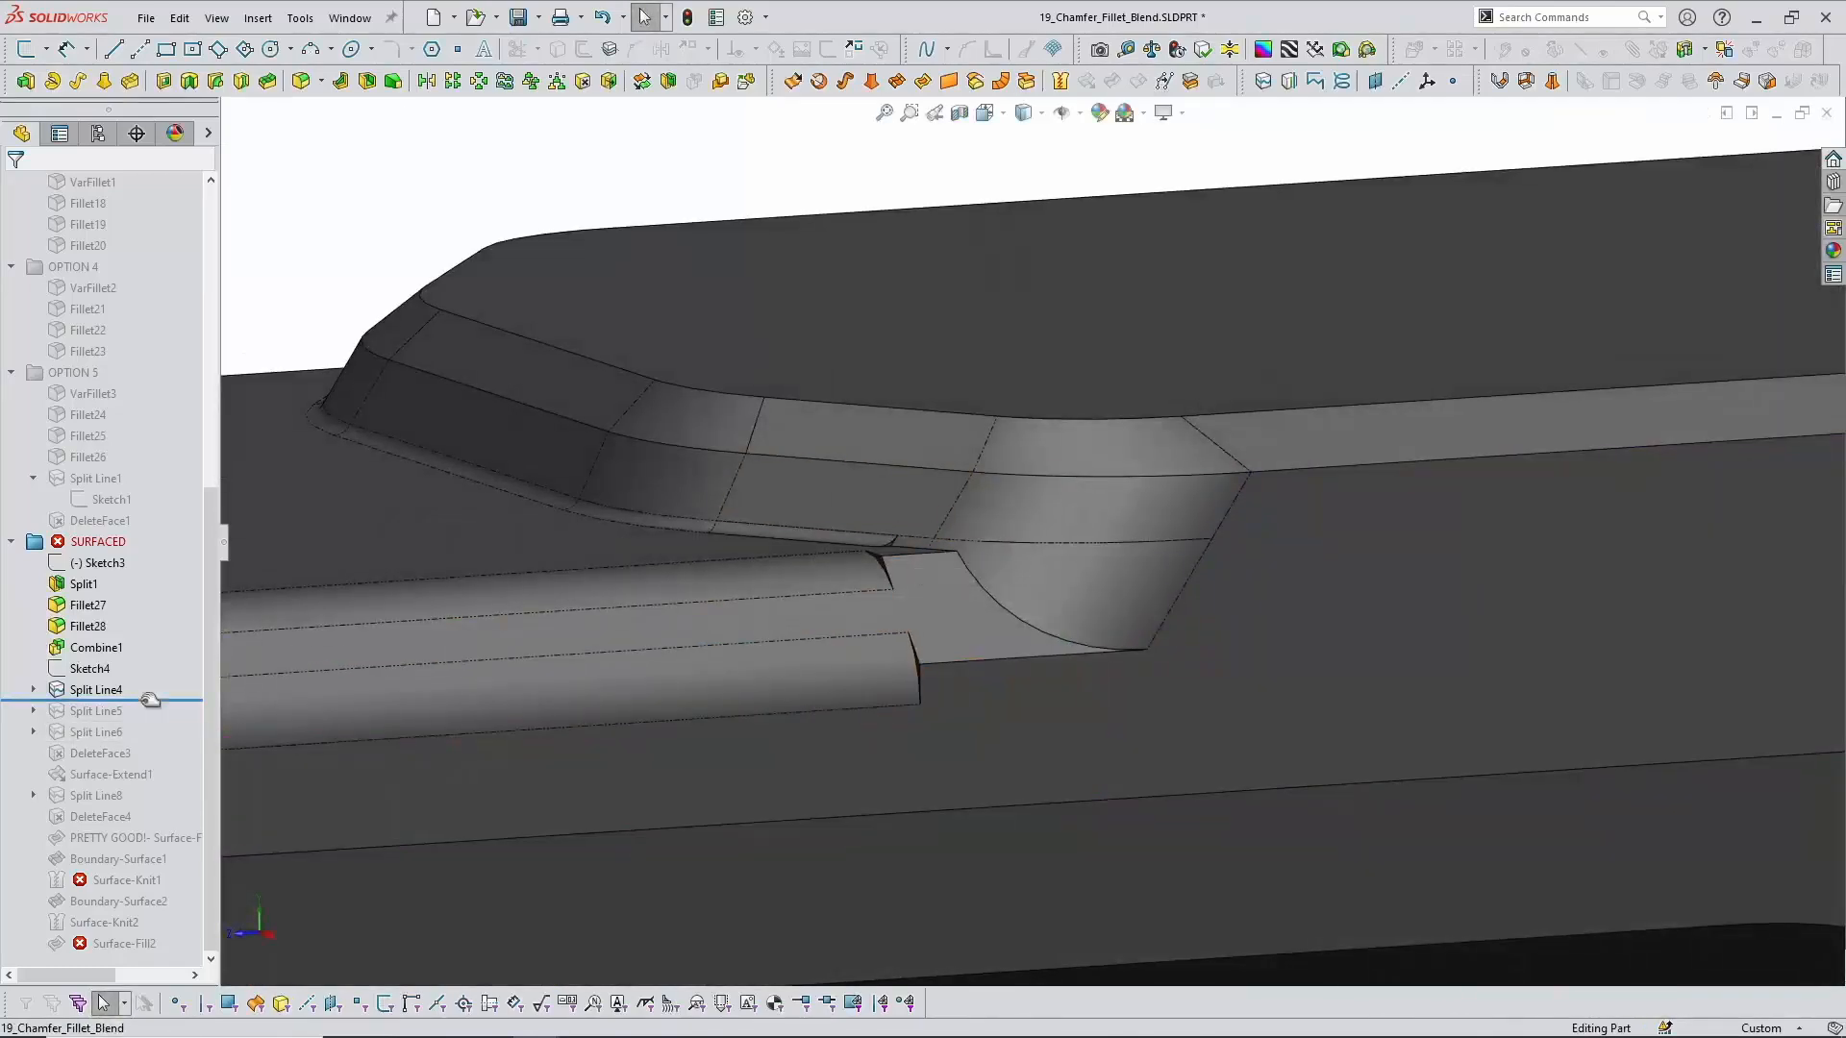
{"action": "left_click_drag", "start_coordinate": [144, 701], "coordinate": [140, 742]}
Step: Open Sketch4 in a normal-to view and examine how its spline runs from the lower fillet edge to the slanted corner edge
{"action": "left_click", "coordinate": [98, 673]}
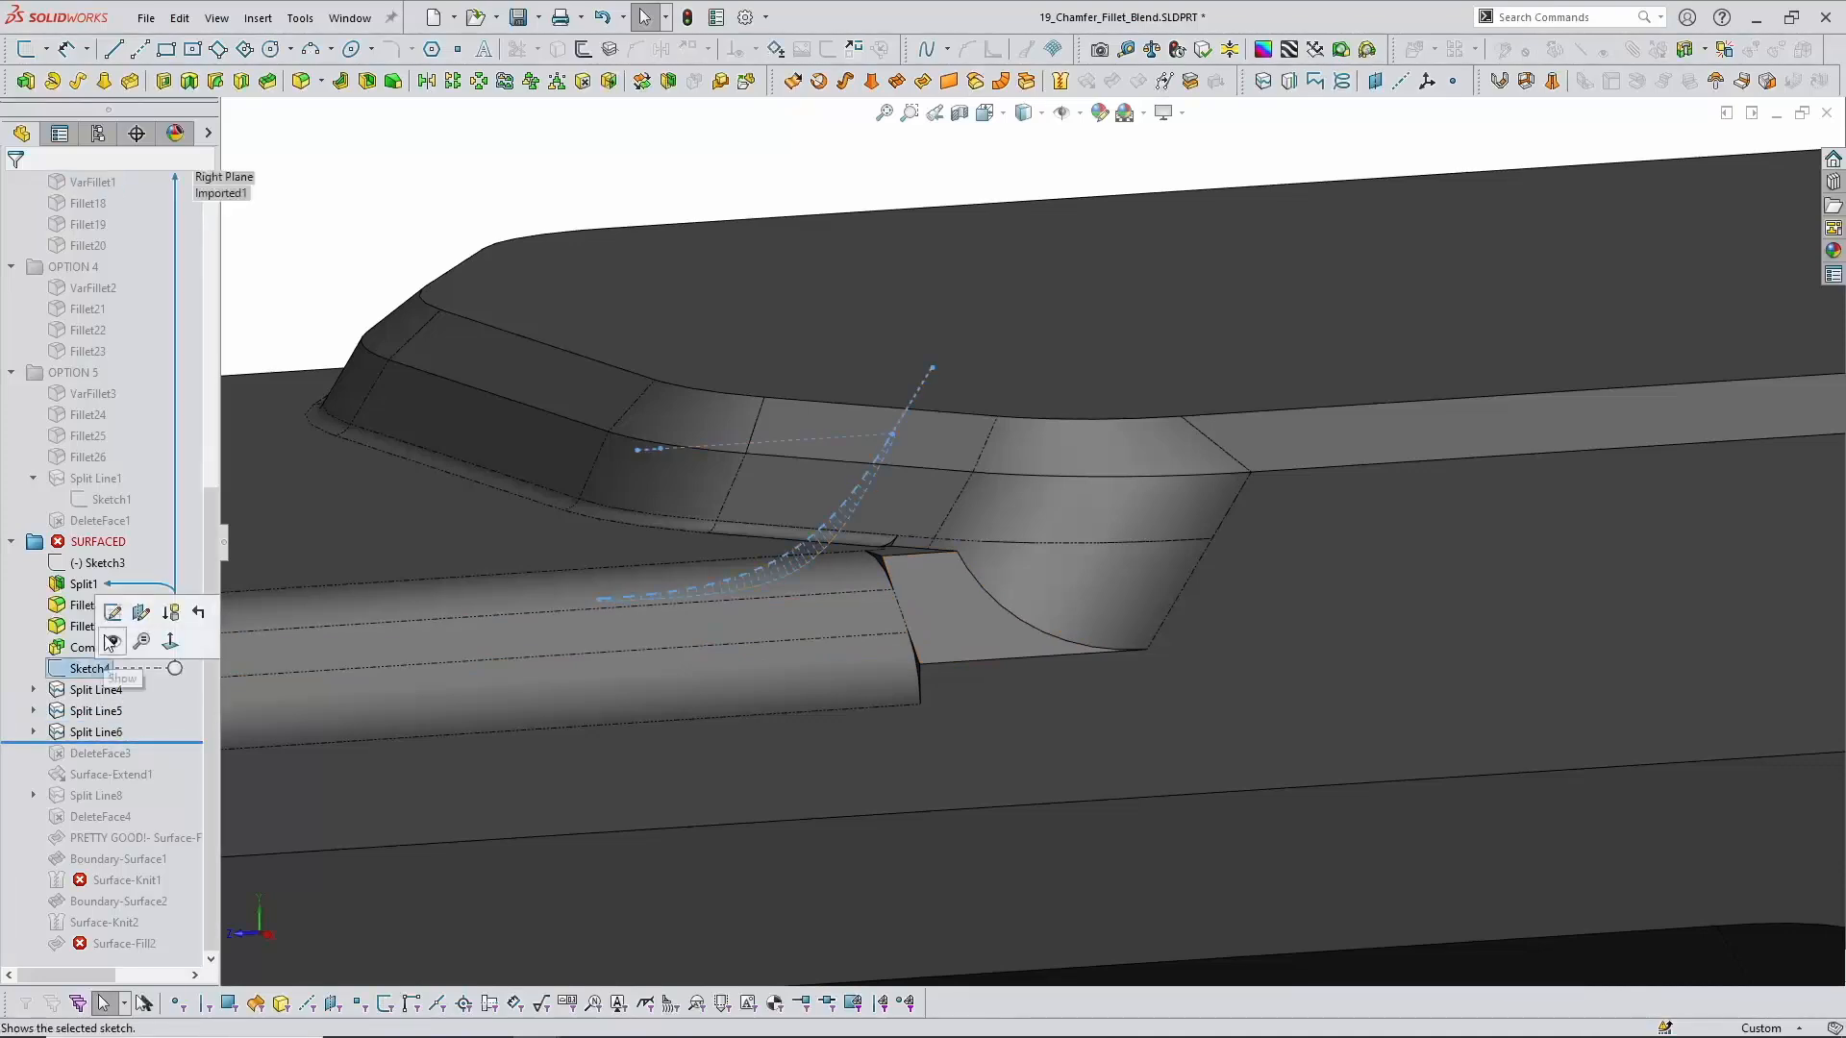
{"action": "left_click", "coordinate": [117, 642]}
{"action": "key", "text": "space"}
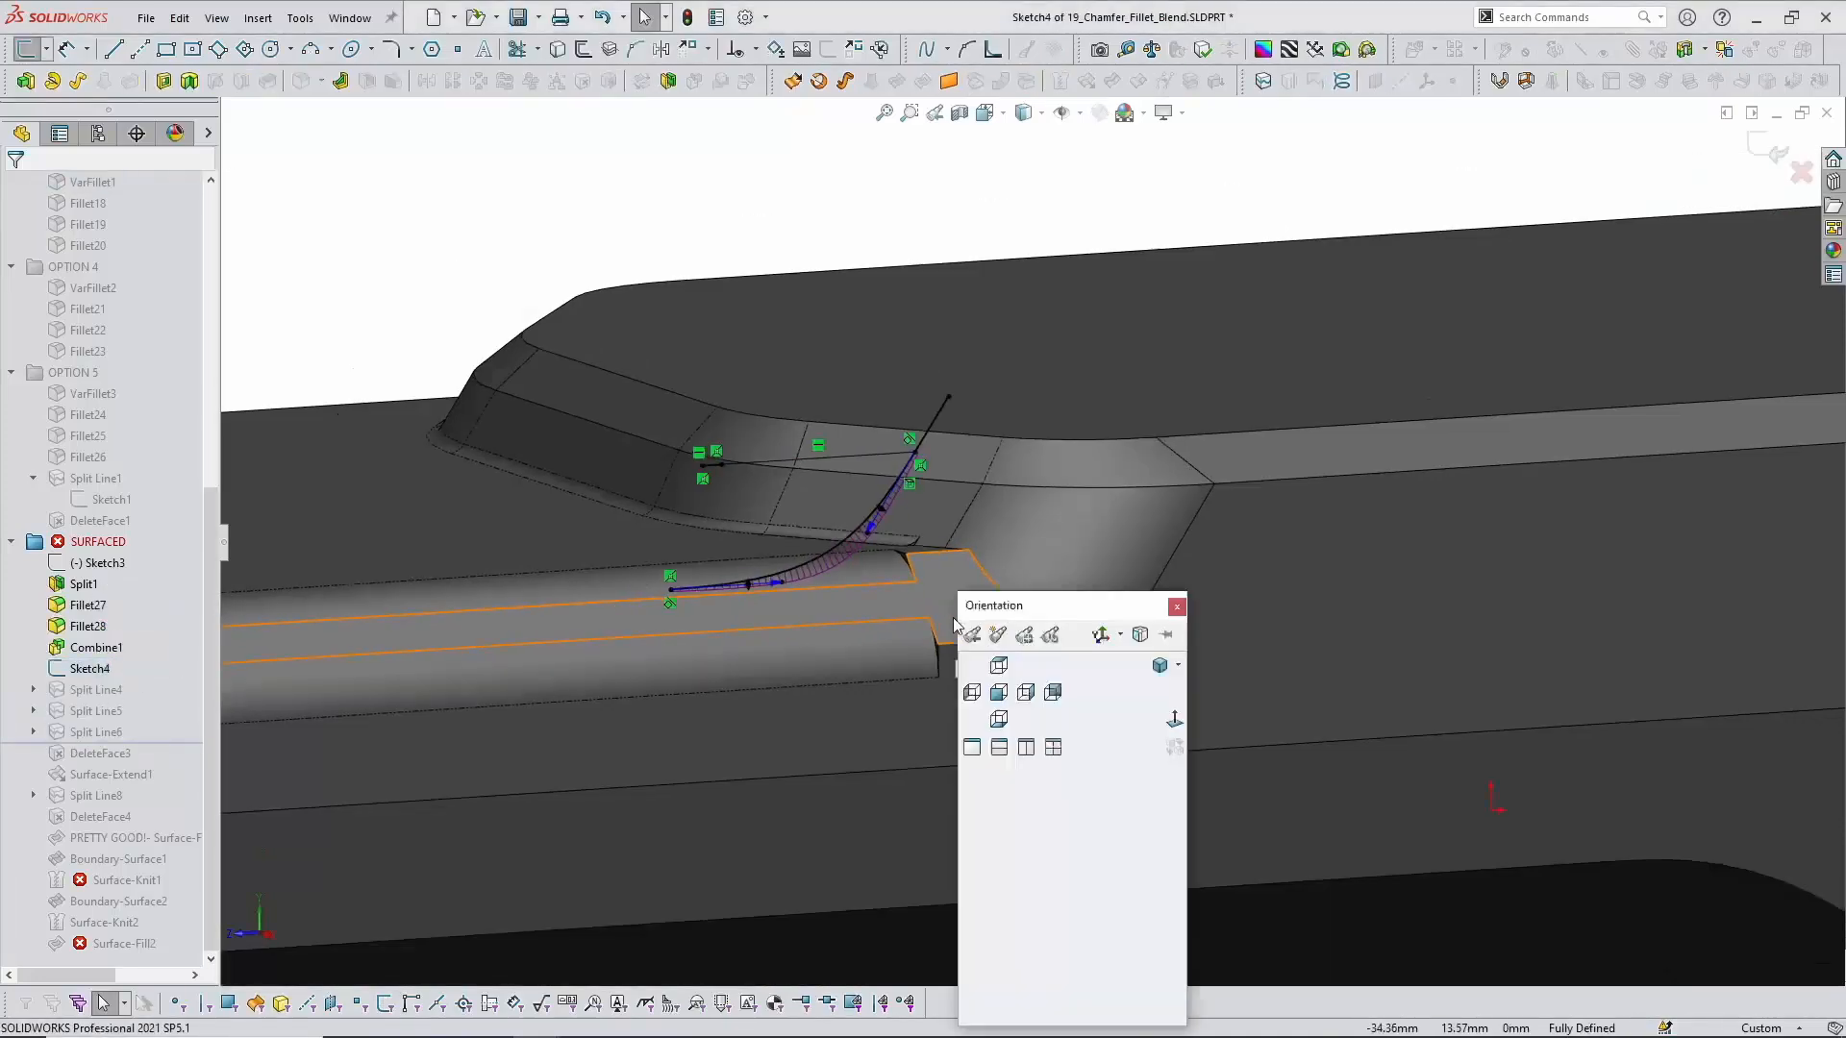
{"action": "left_click", "coordinate": [1173, 720]}
{"action": "scroll", "coordinate": [865, 519], "scroll_direction": "down", "scroll_amount": 10}
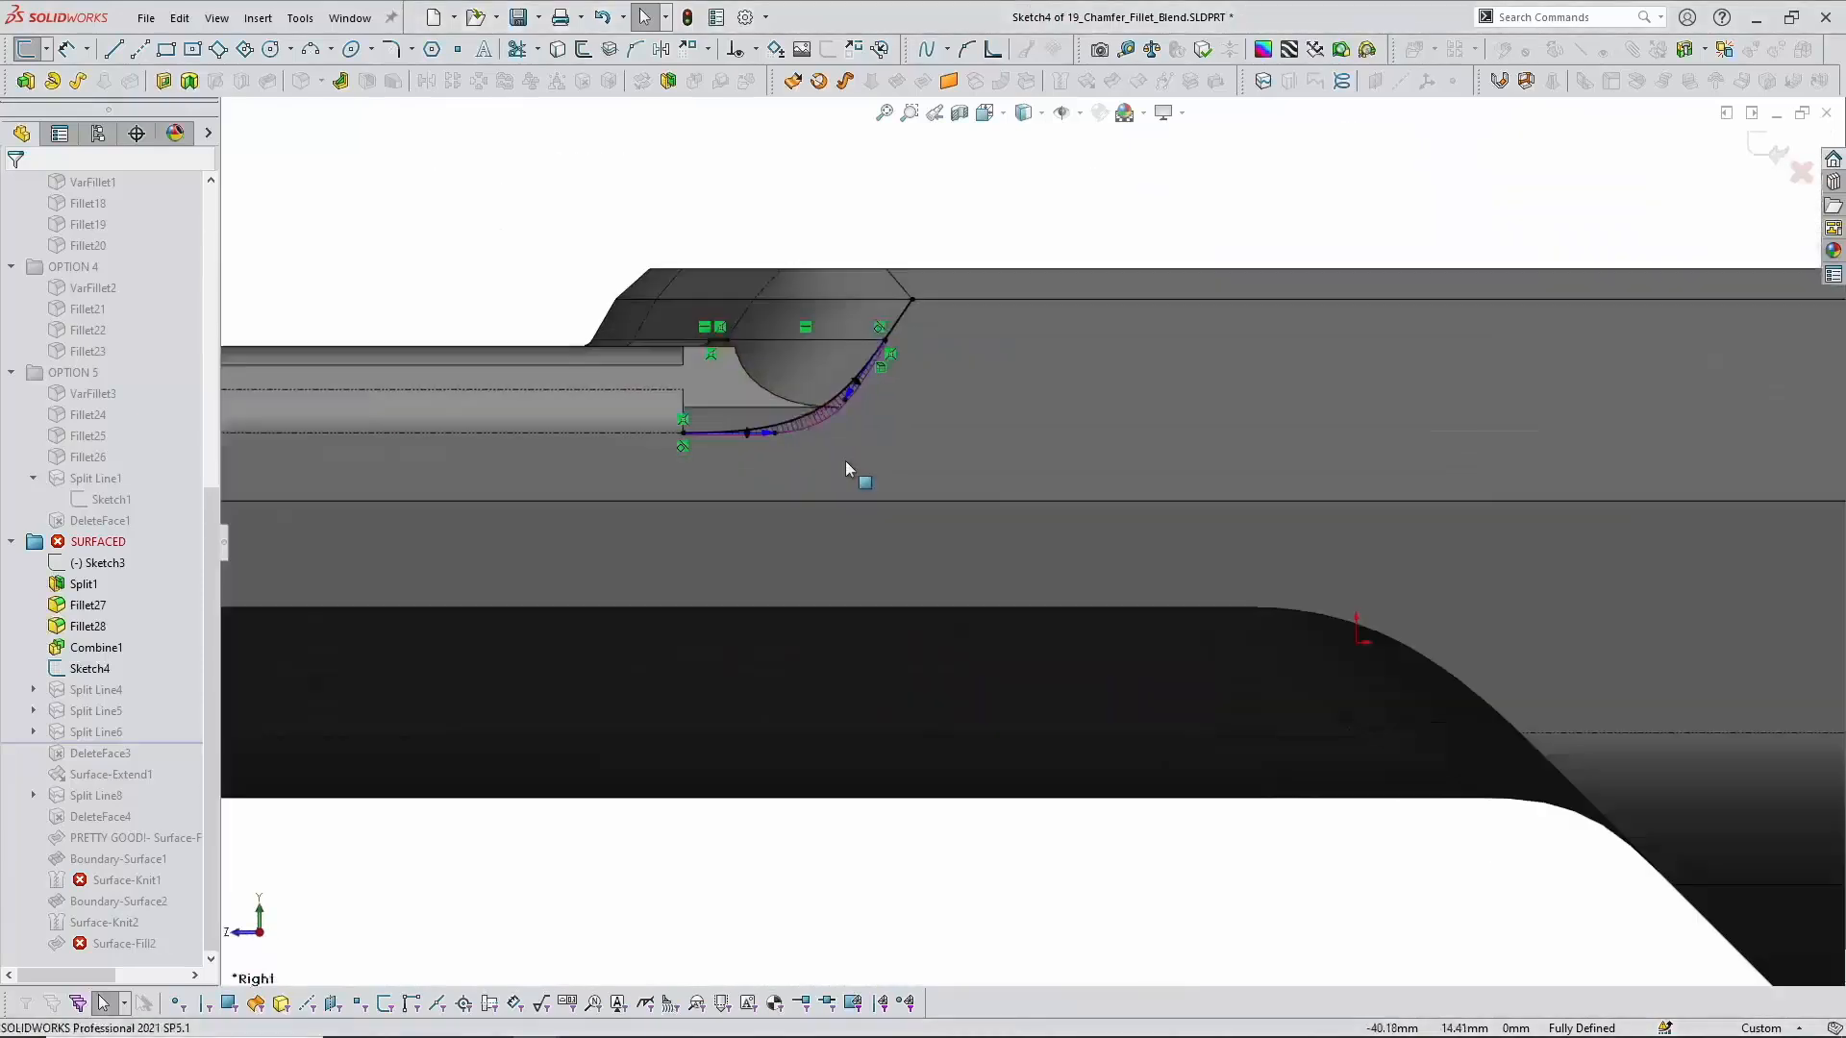
{"action": "scroll", "coordinate": [836, 456], "scroll_direction": "up", "scroll_amount": 2}
{"action": "scroll", "coordinate": [972, 379], "scroll_direction": "down", "scroll_amount": 3}
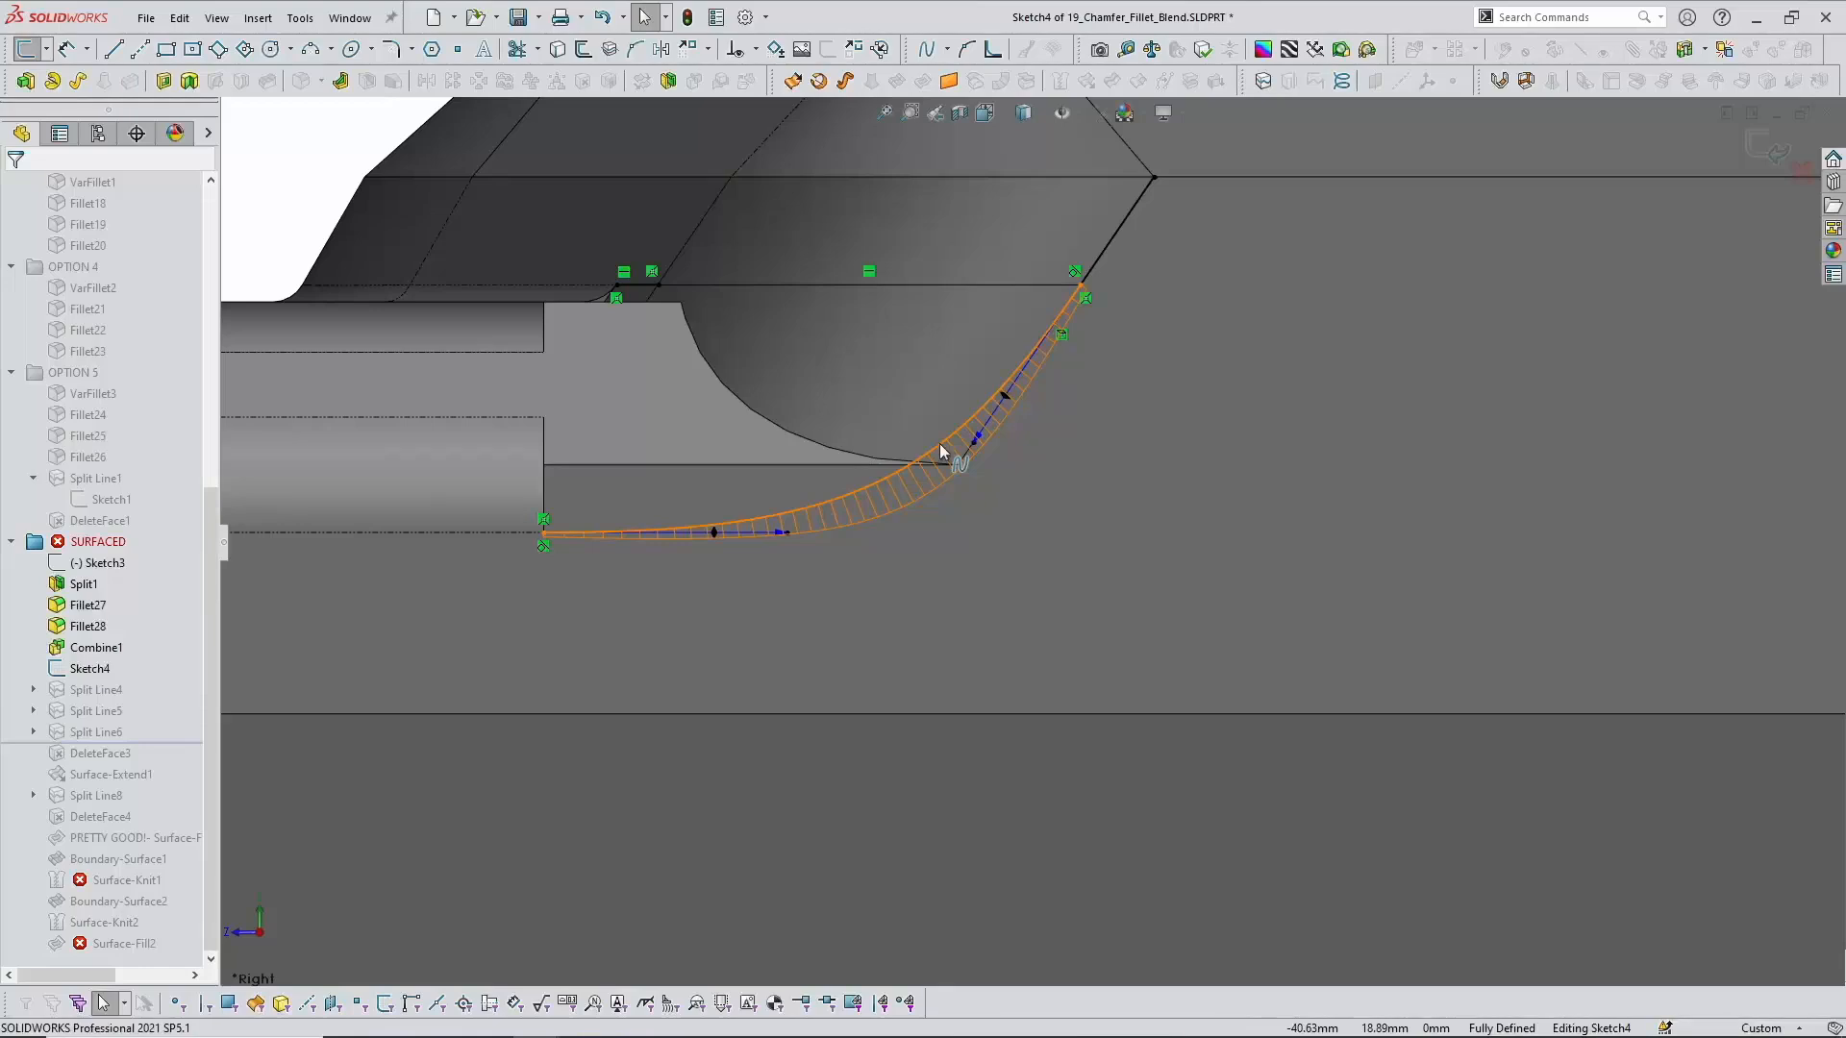
{"action": "scroll", "coordinate": [942, 471], "scroll_direction": "down", "scroll_amount": 4}
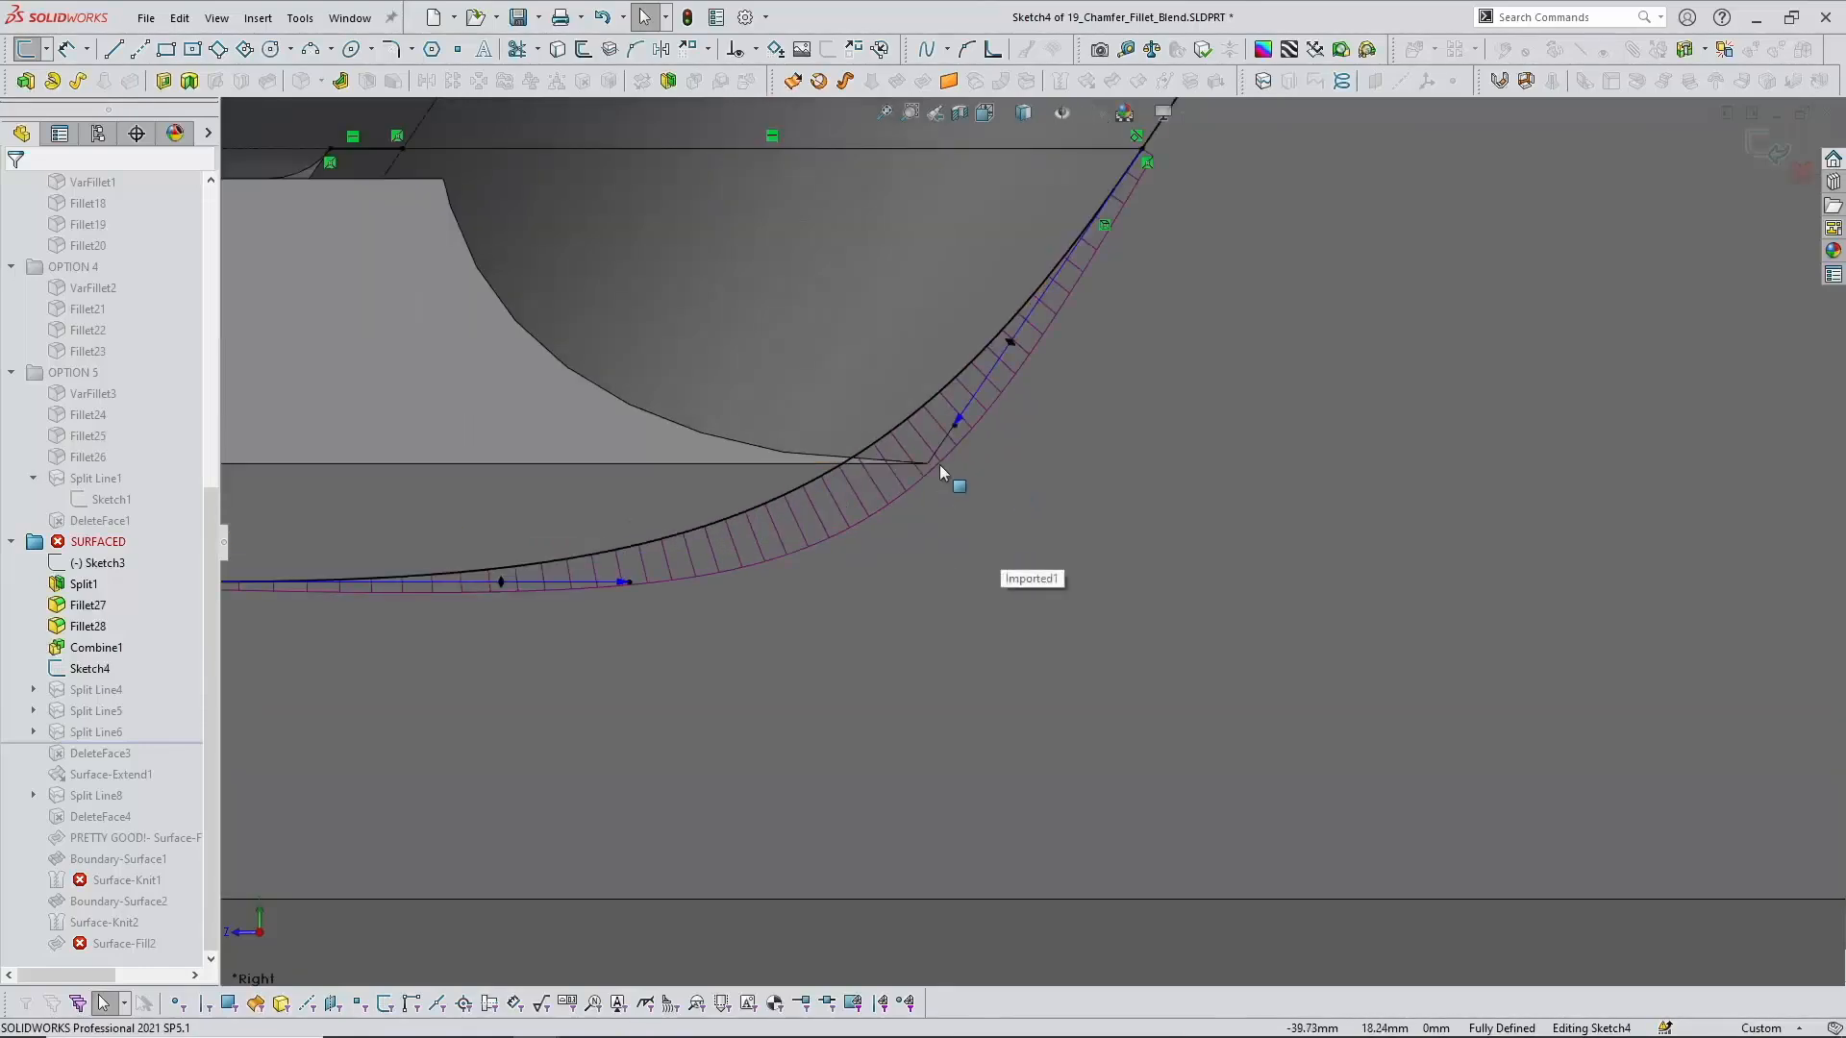
{"action": "scroll", "coordinate": [889, 419], "scroll_direction": "down", "scroll_amount": 2}
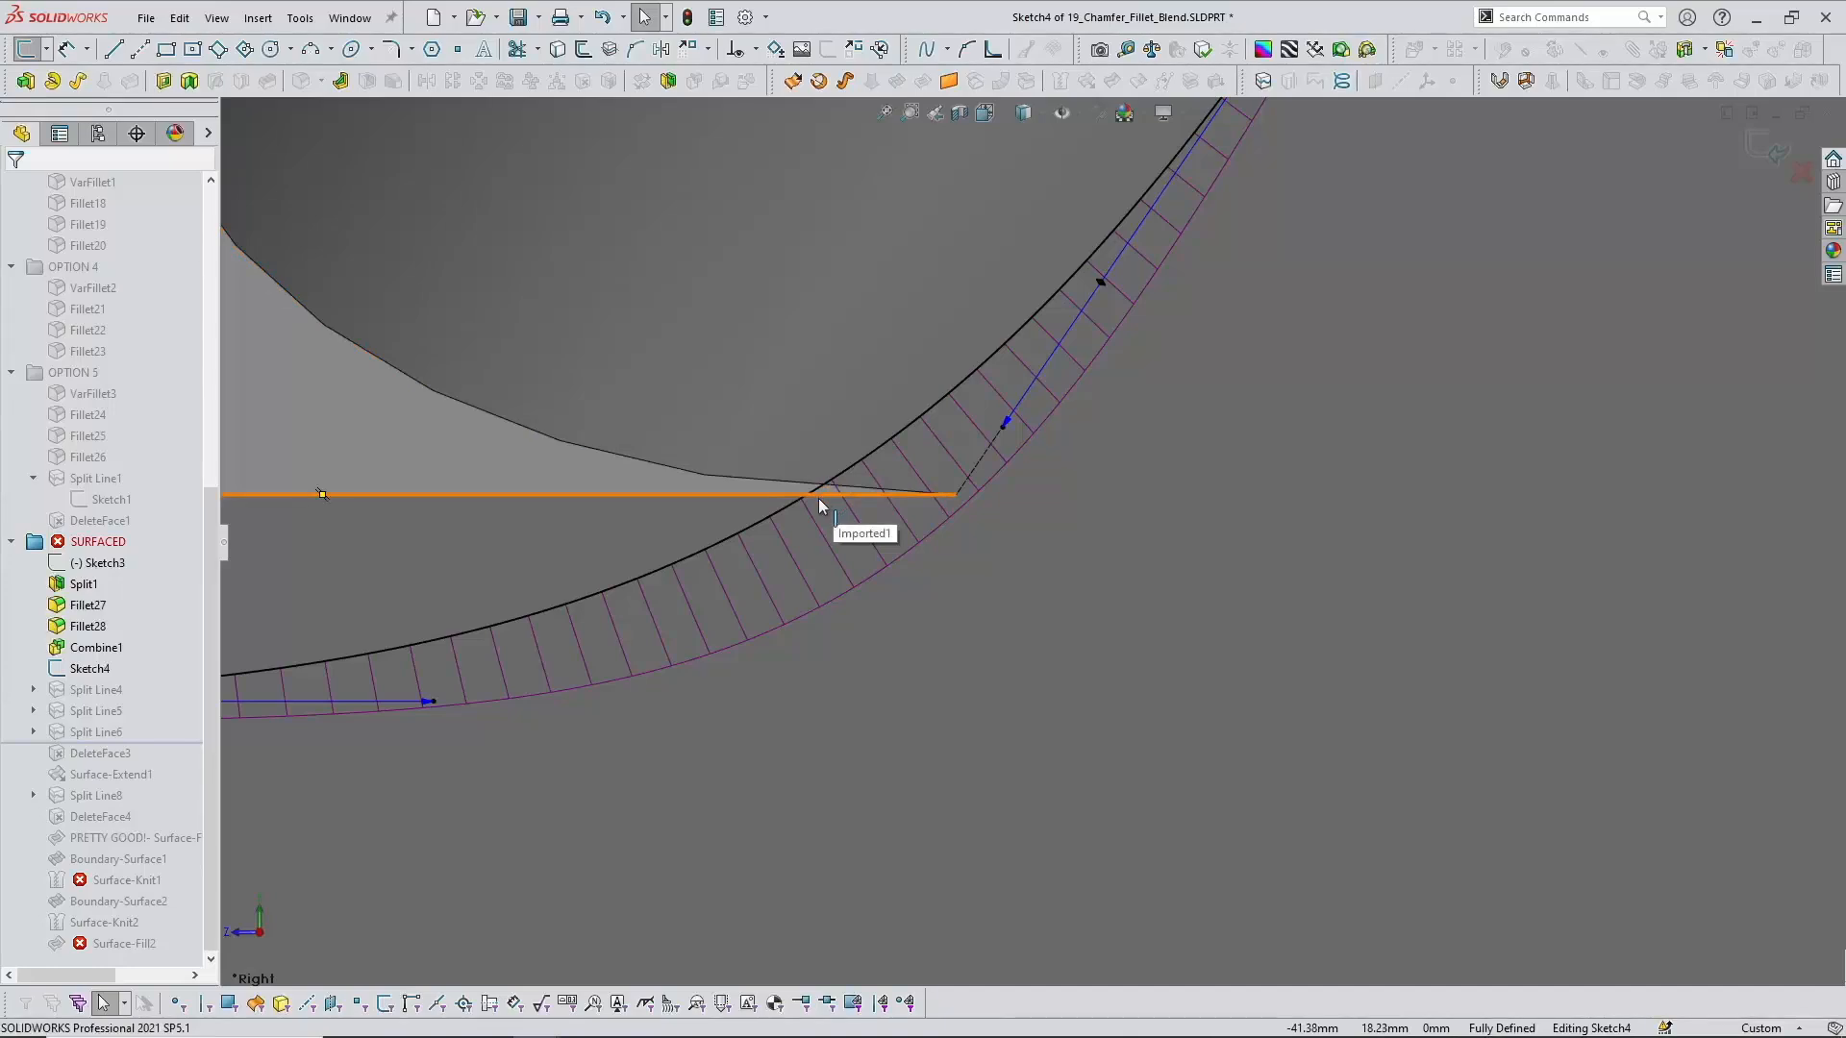
{"action": "scroll", "coordinate": [817, 498], "scroll_direction": "up", "scroll_amount": 6}
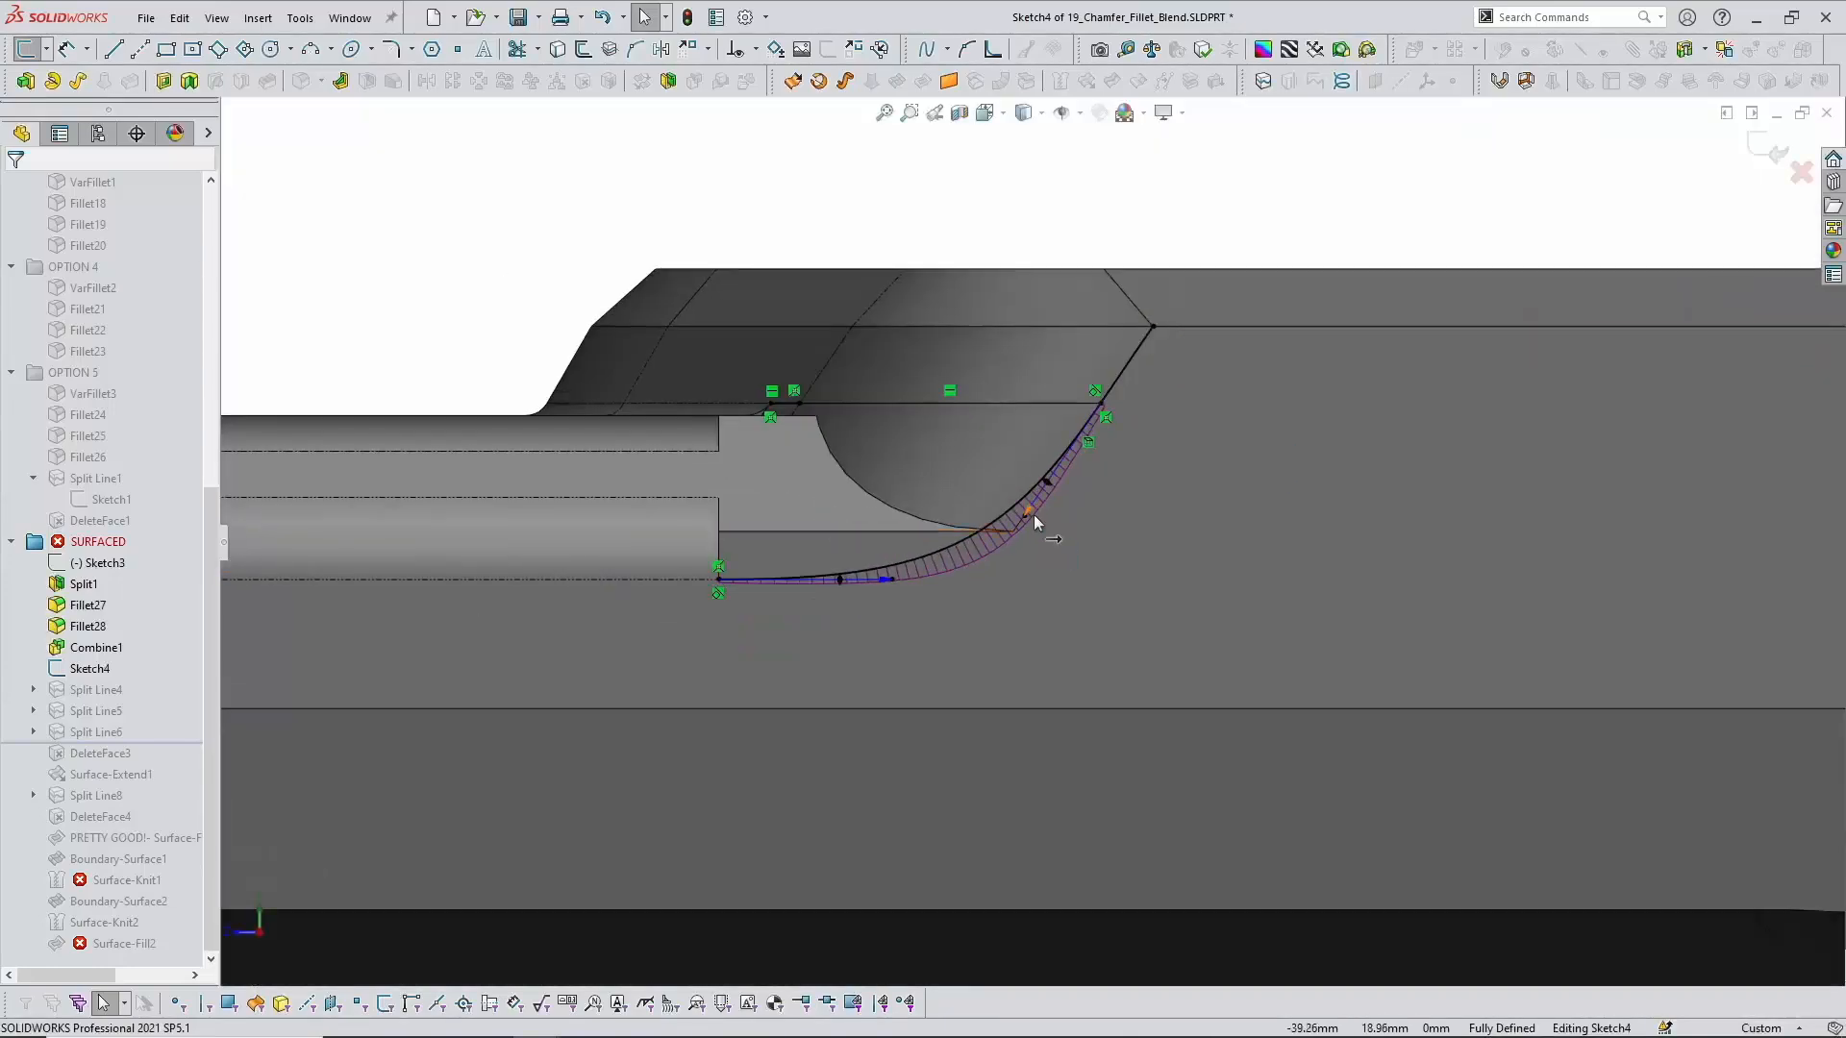
{"action": "scroll", "coordinate": [1035, 519], "scroll_direction": "down", "scroll_amount": 2}
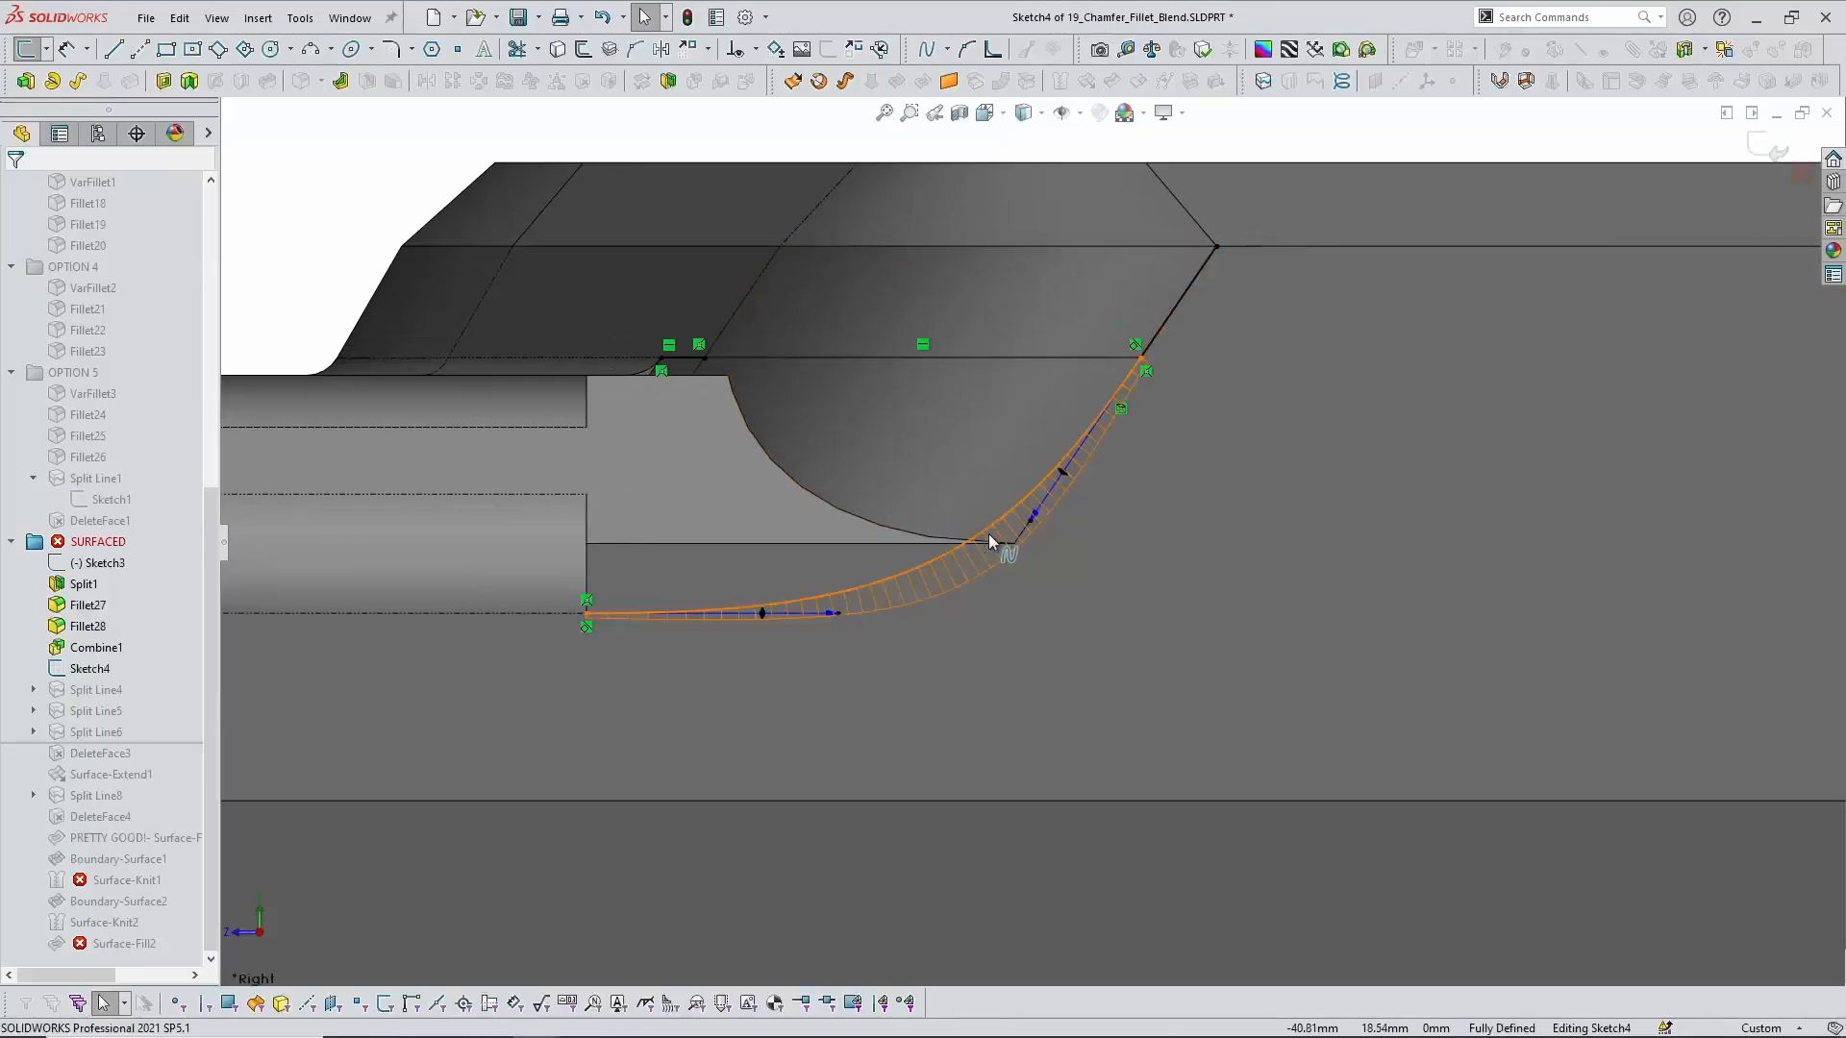
{"action": "scroll", "coordinate": [990, 536], "scroll_direction": "down", "scroll_amount": 3}
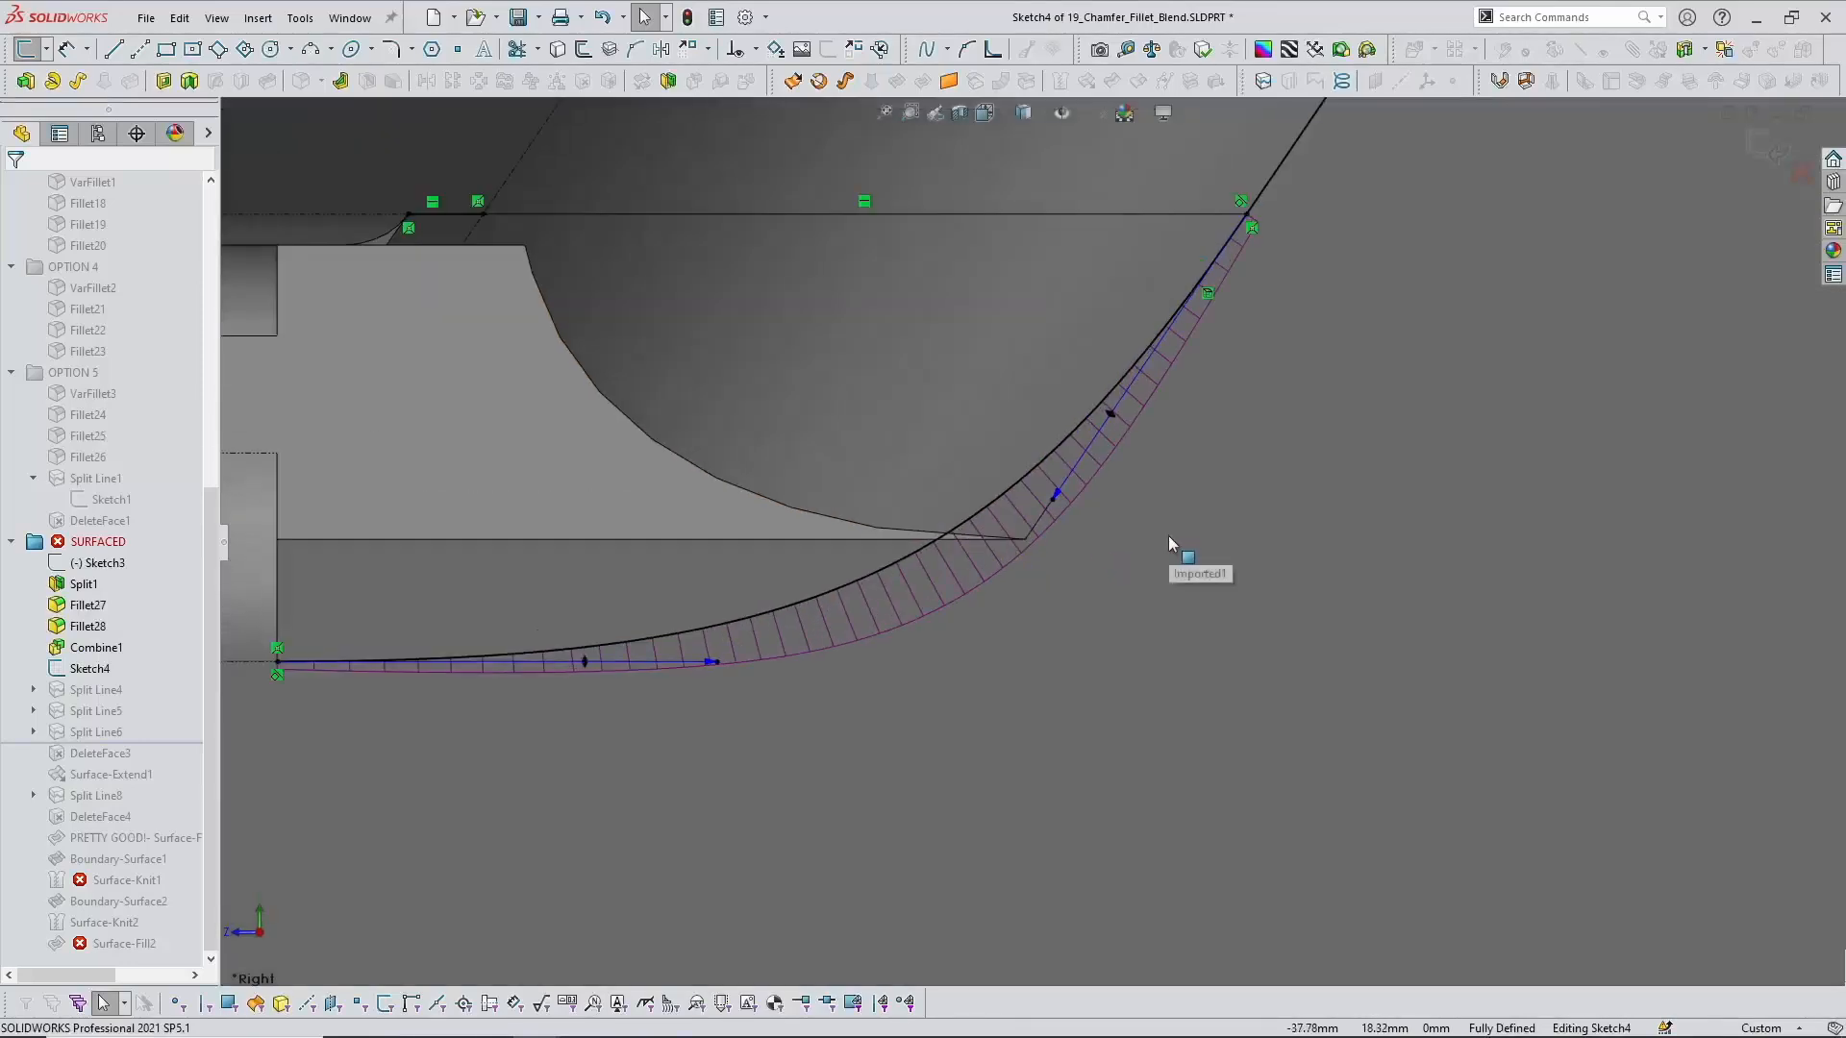
Step: Highlight the large side face to compare its boundary with Sketch4's spline, and close the sketch and clear the selection
{"action": "left_click", "coordinate": [1197, 538]}
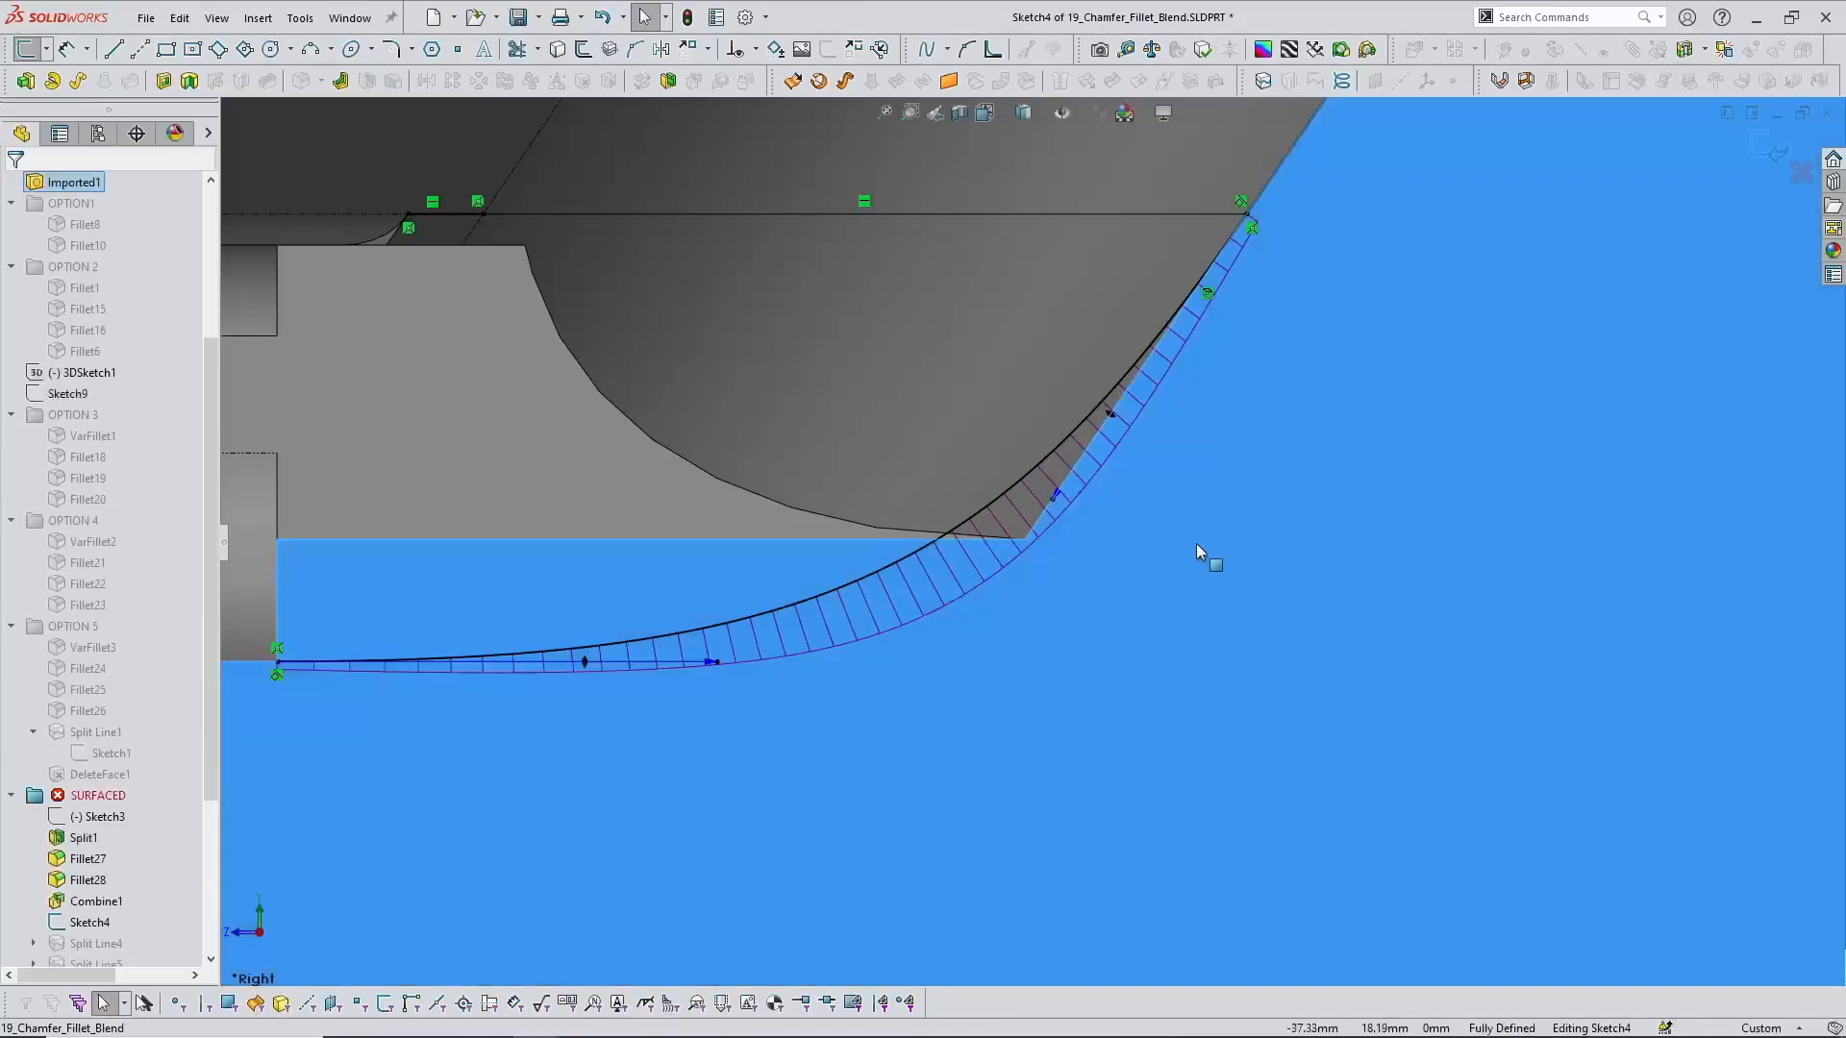
{"action": "scroll", "coordinate": [1164, 551], "scroll_direction": "up", "scroll_amount": 2}
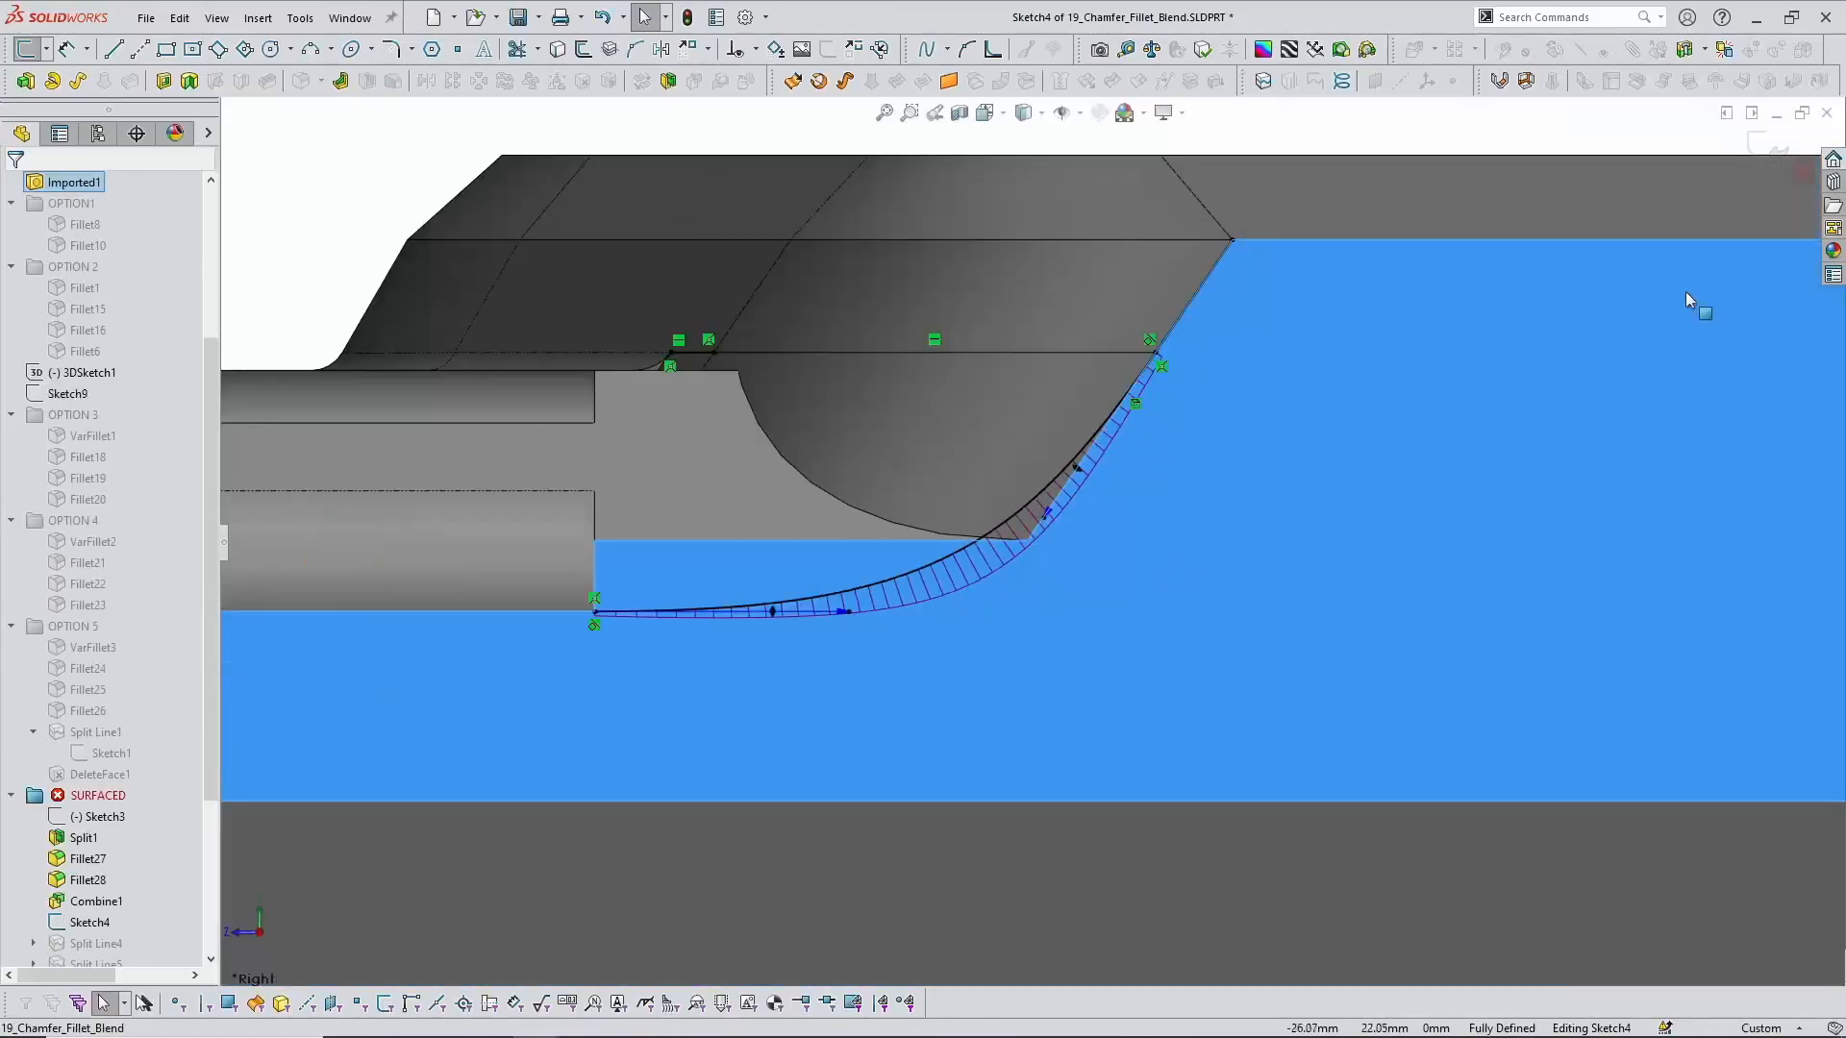
{"action": "left_click", "coordinate": [1775, 149]}
{"action": "right_click", "coordinate": [1230, 469]}
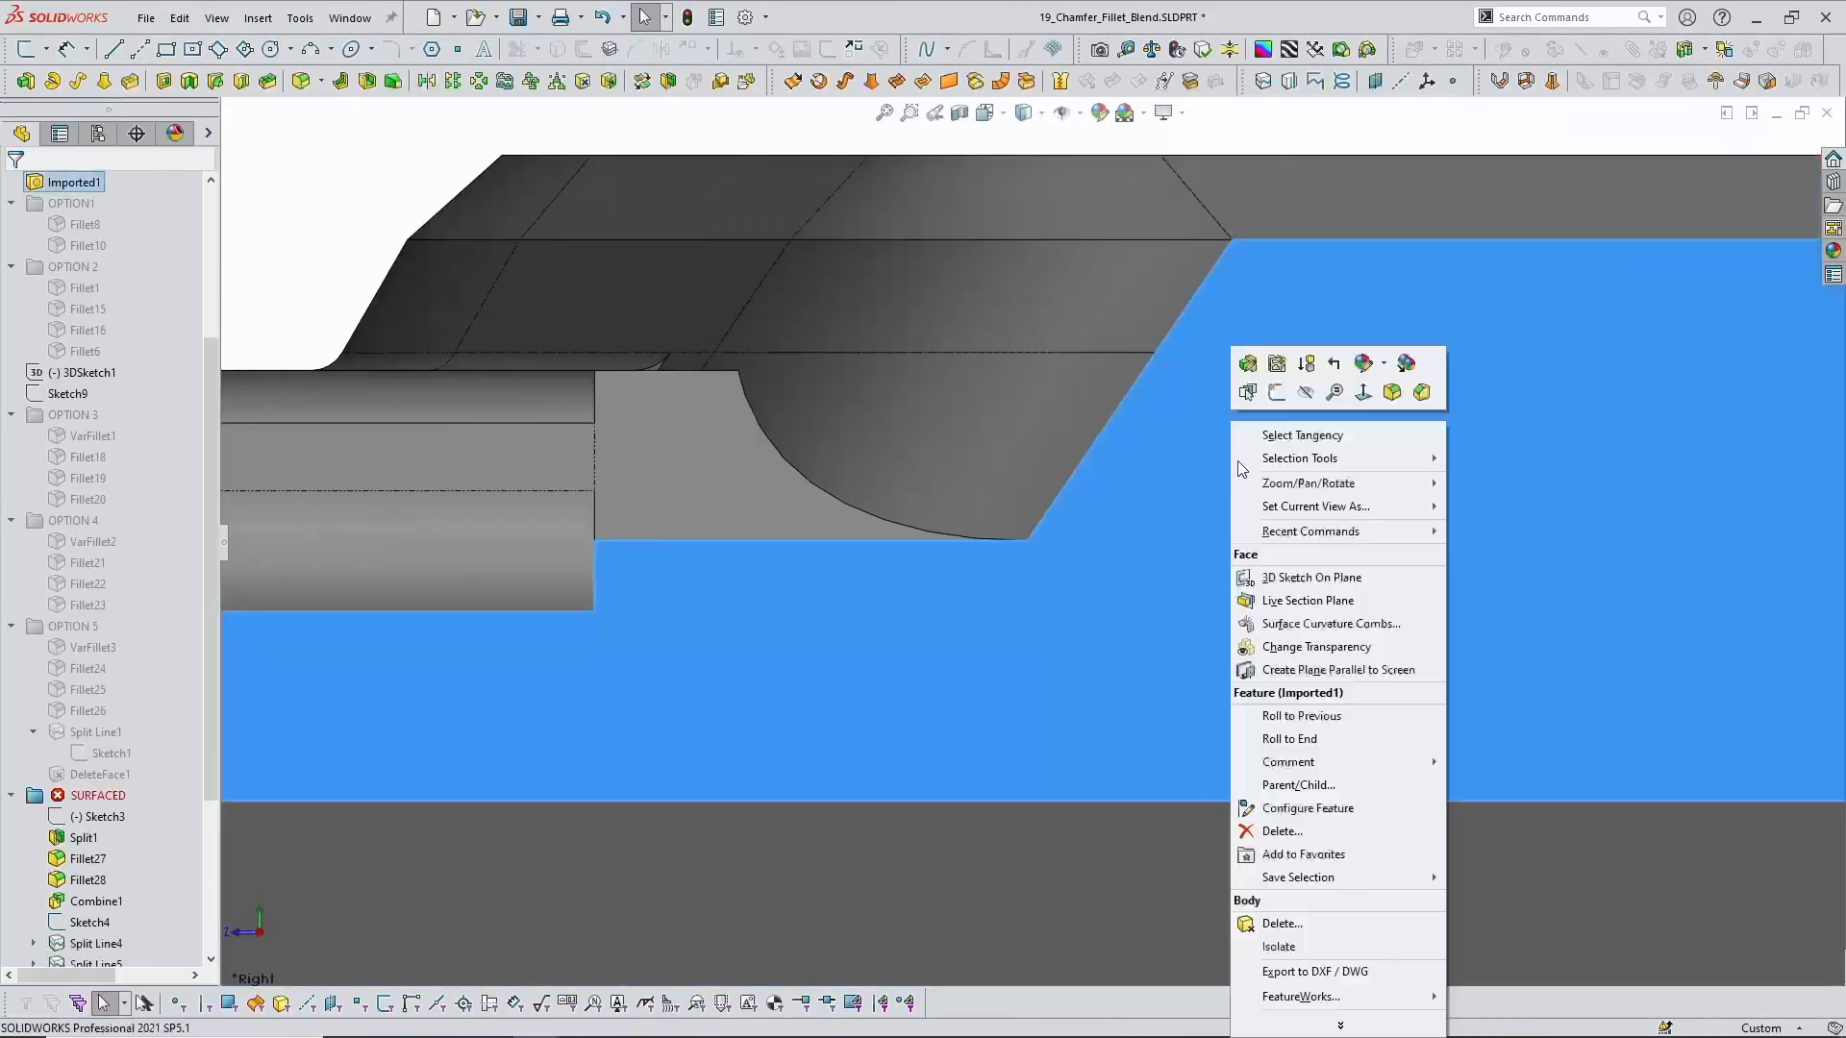
{"action": "left_click", "coordinate": [1175, 150]}
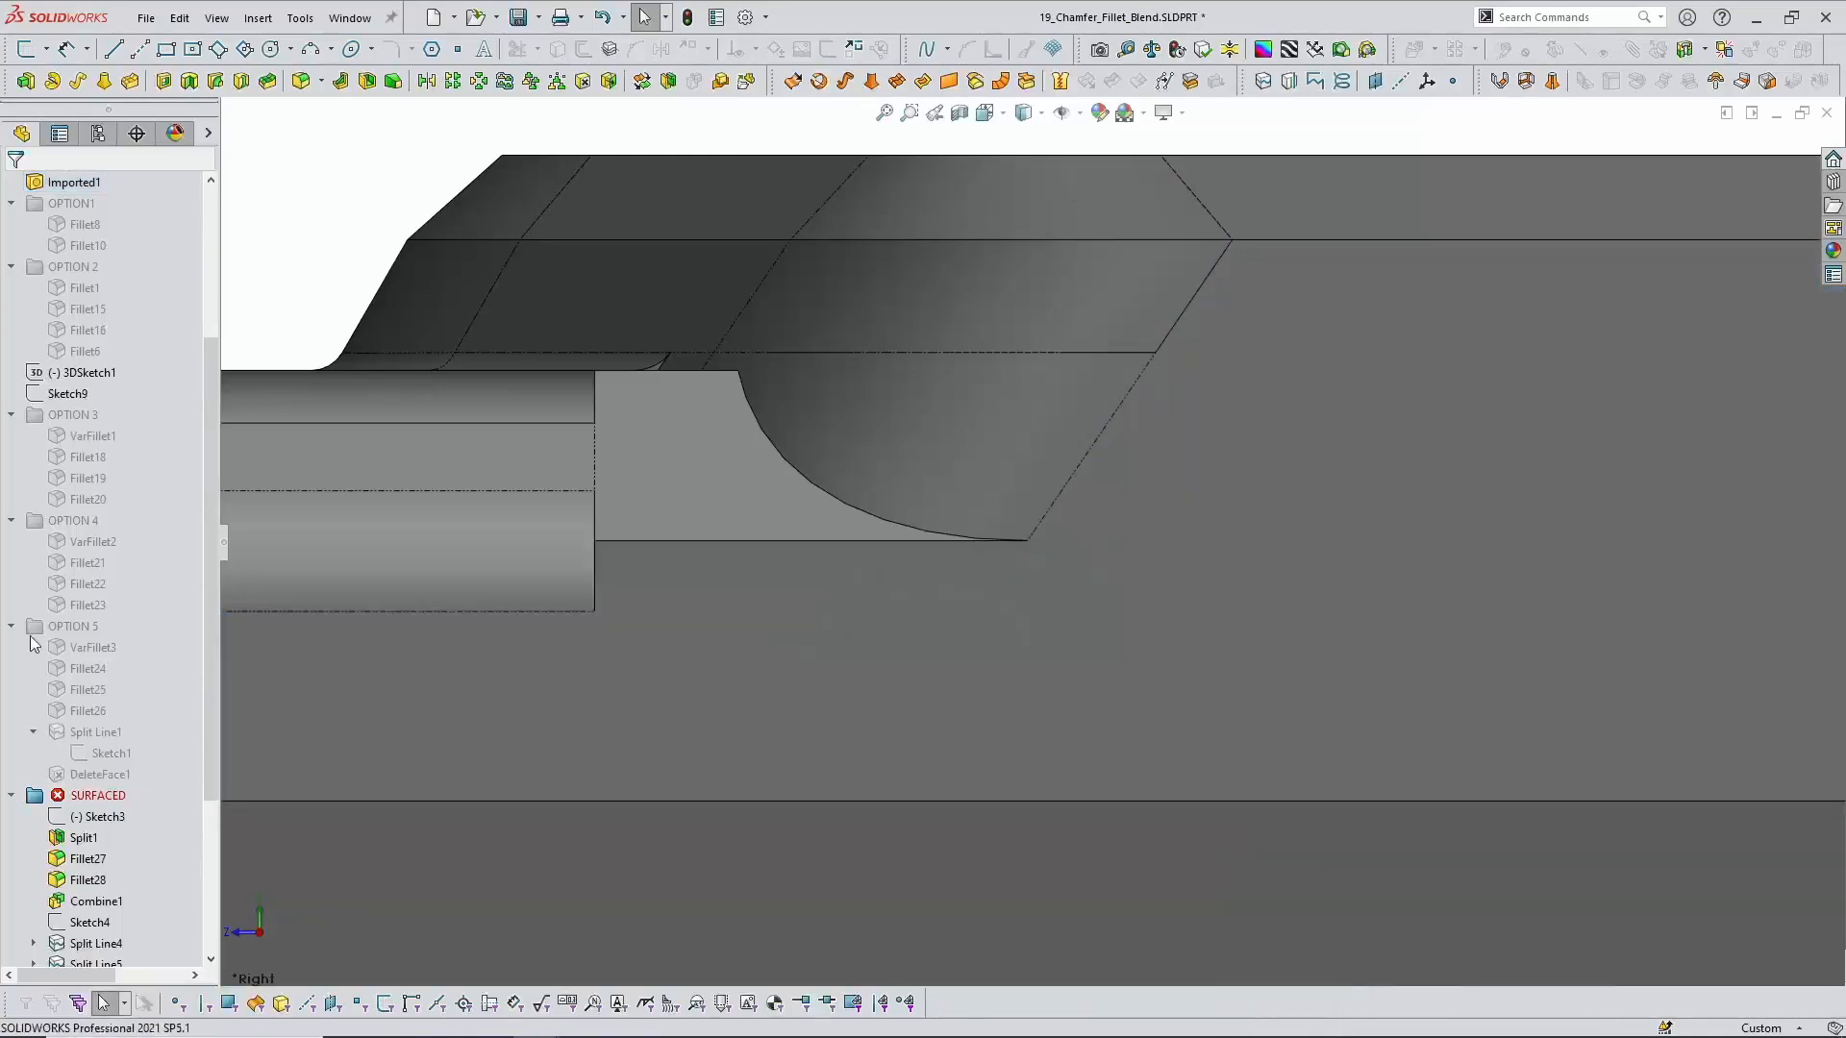
Step: Roll the history forward past DeleteFace3 and examine the opening left at the corner between the fillets
{"action": "scroll", "coordinate": [70, 777], "scroll_direction": "down", "scroll_amount": 3}
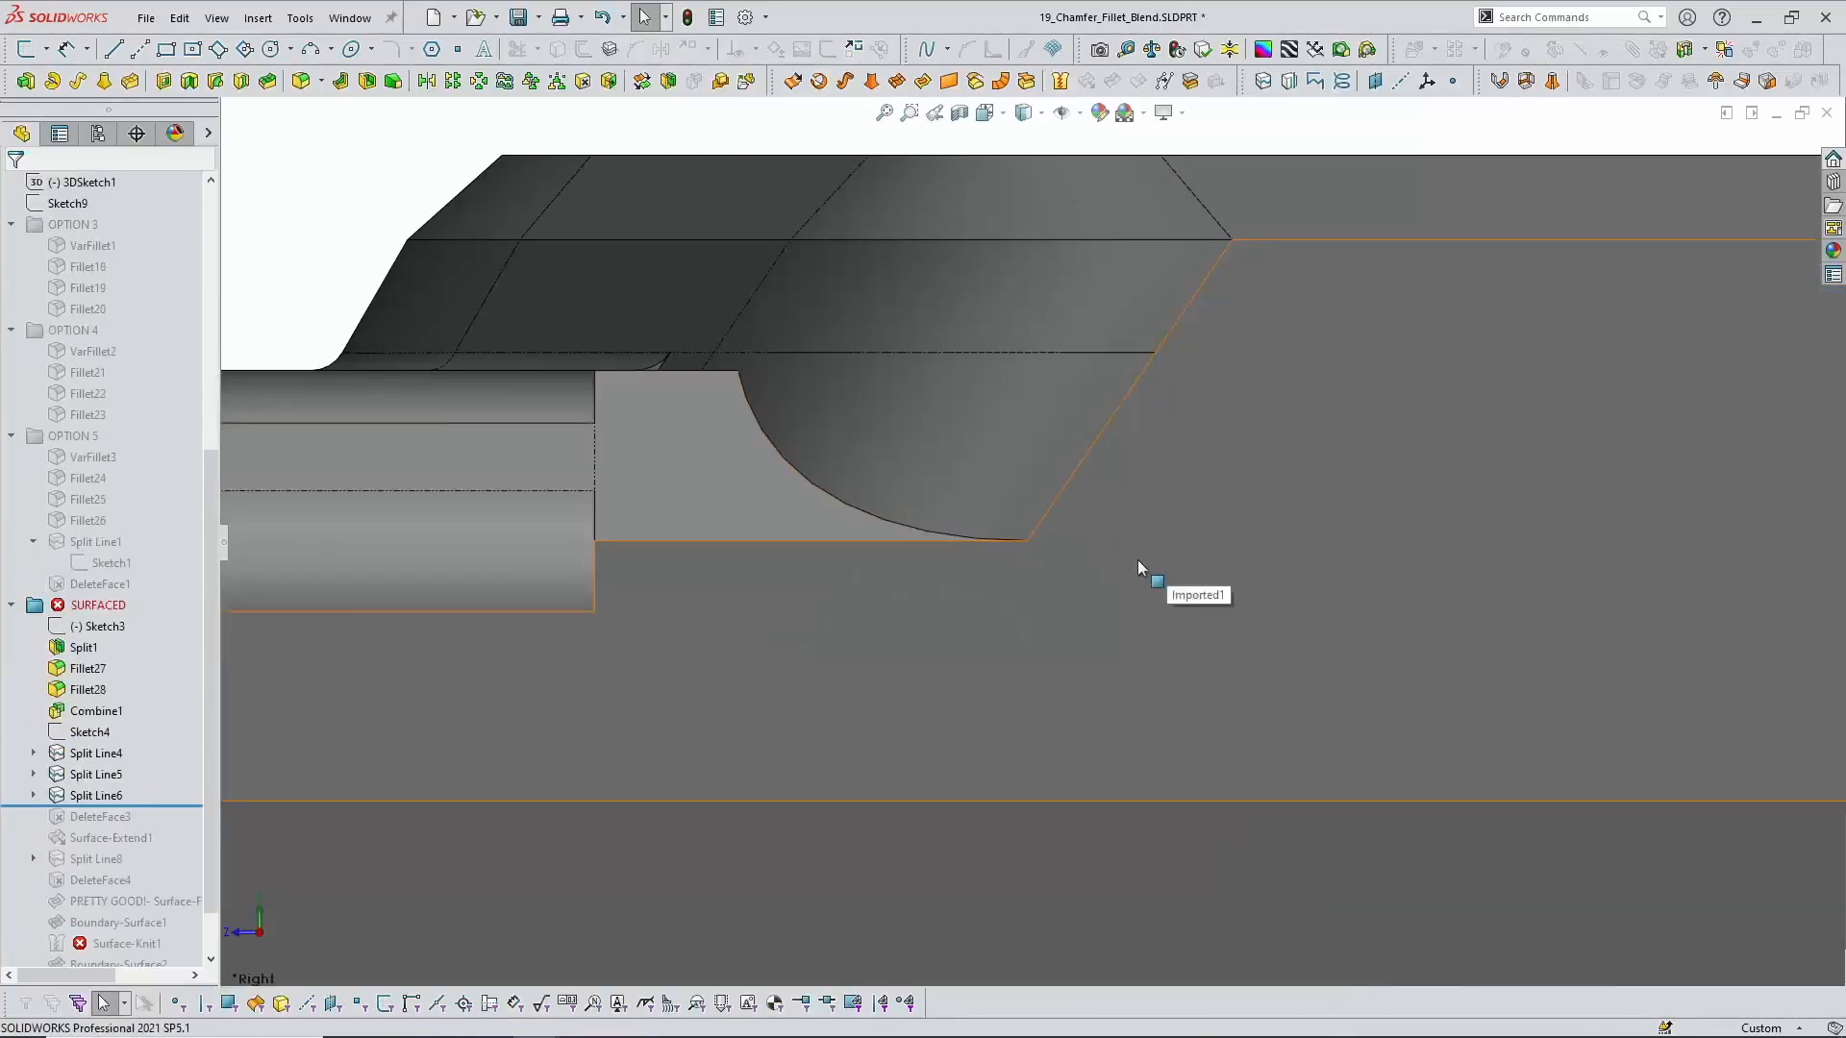
{"action": "scroll", "coordinate": [1136, 568], "scroll_direction": "up", "scroll_amount": 1}
{"action": "left_click_drag", "start_coordinate": [152, 810], "coordinate": [152, 816]}
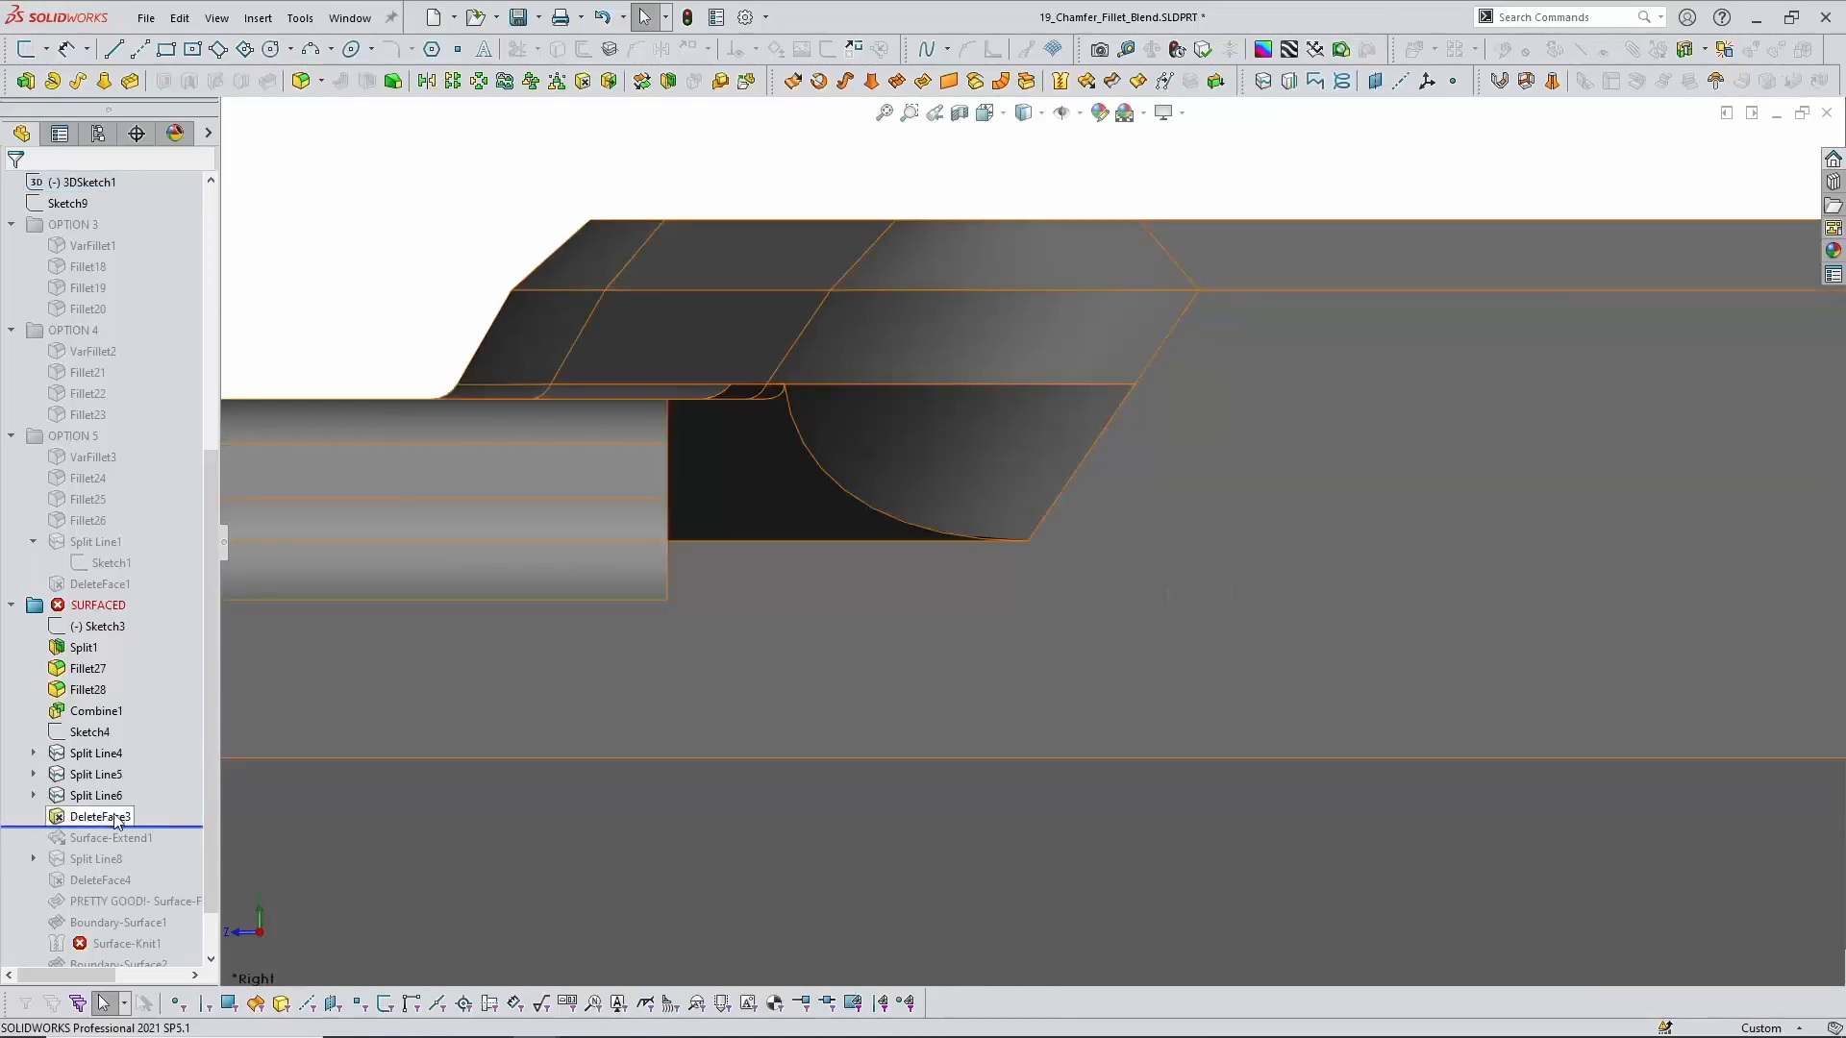
{"action": "mouse_move", "coordinate": [117, 818]}
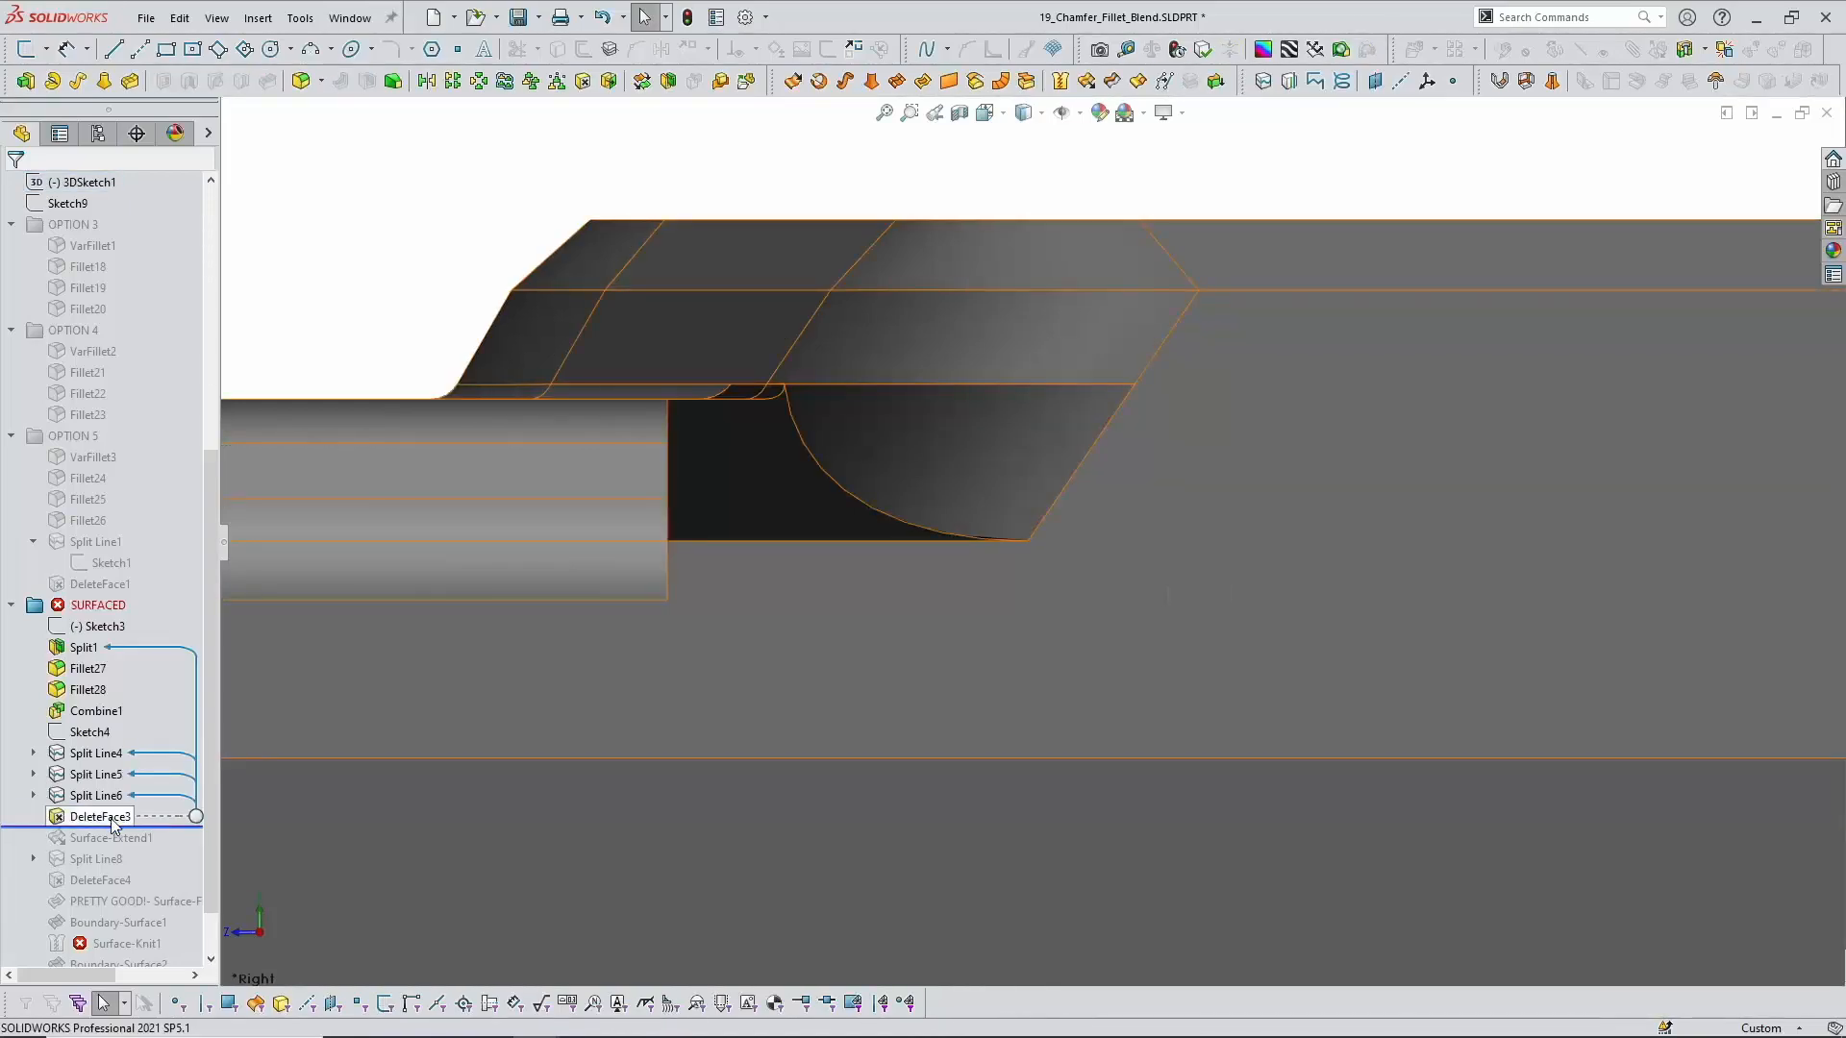
{"action": "middle_click_drag", "start_coordinate": [1023, 631], "coordinate": [1059, 707]}
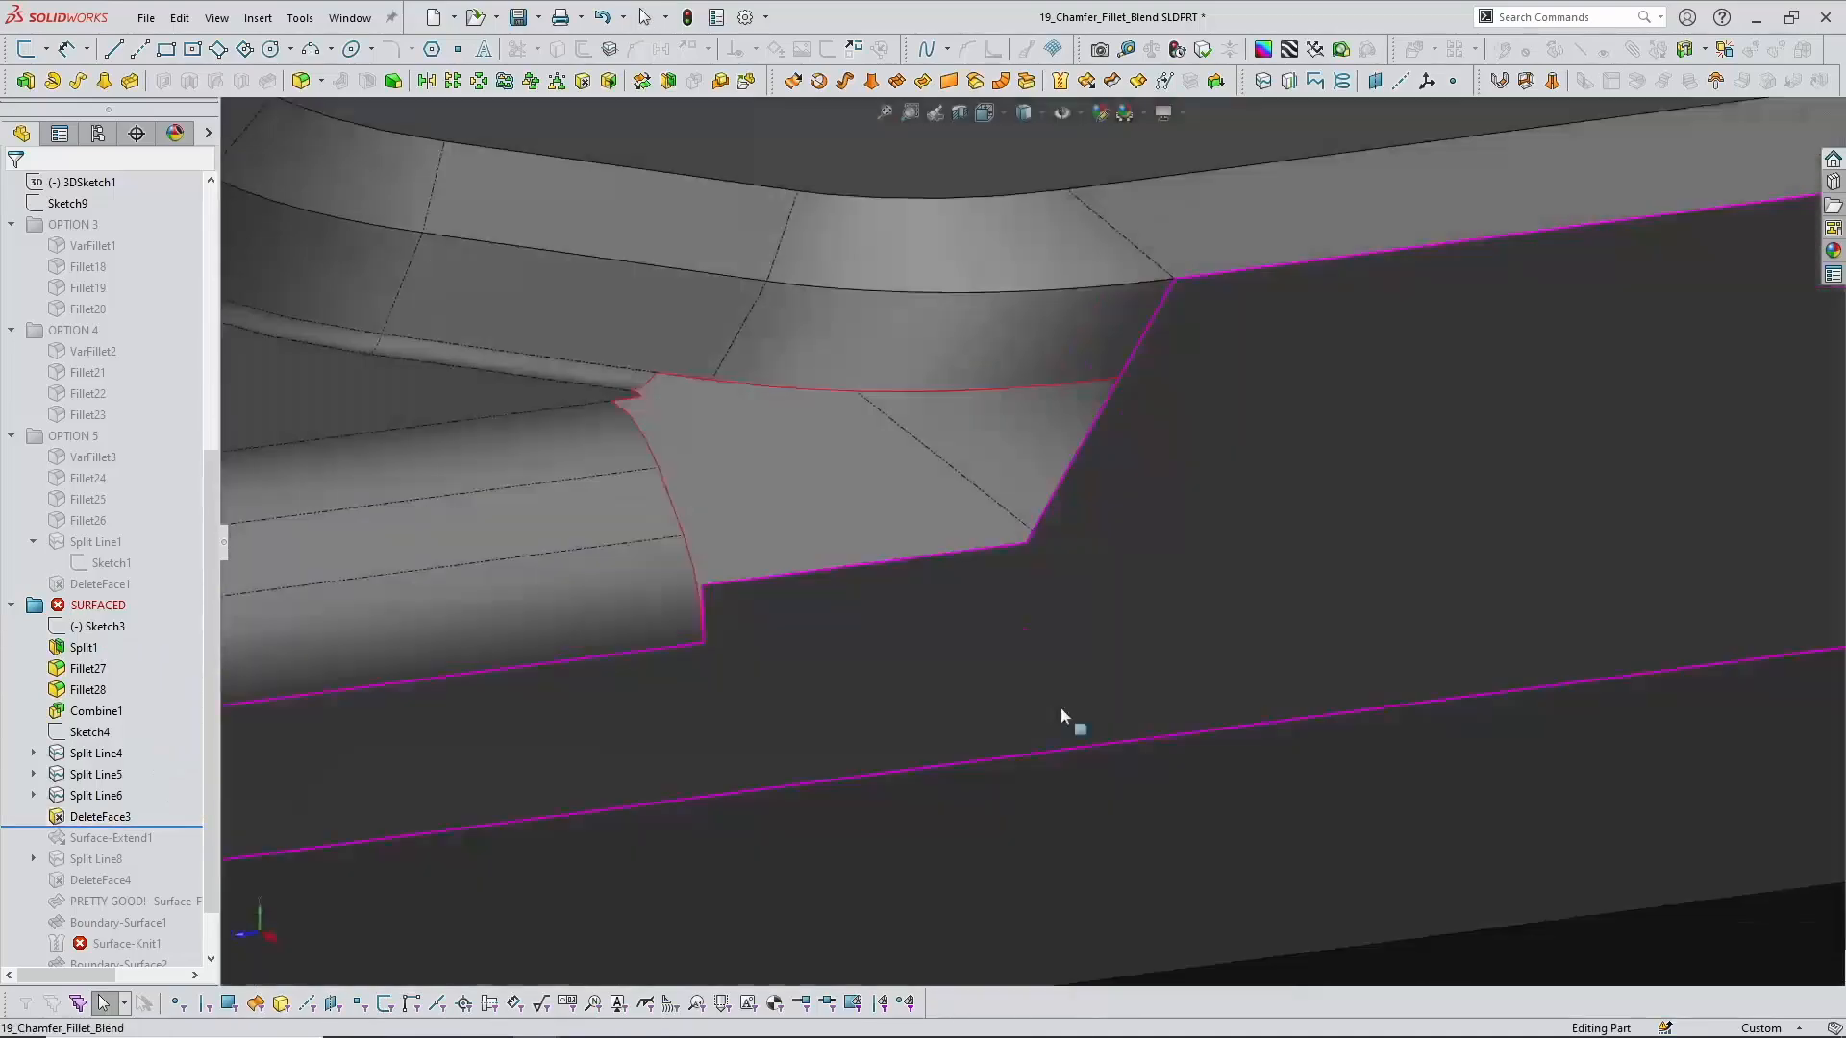
Step: Roll the history forward past Surface-Extend1 and review its edge selection and extension settings, leaving the definition unchanged
{"action": "left_click_drag", "start_coordinate": [171, 828], "coordinate": [164, 845]}
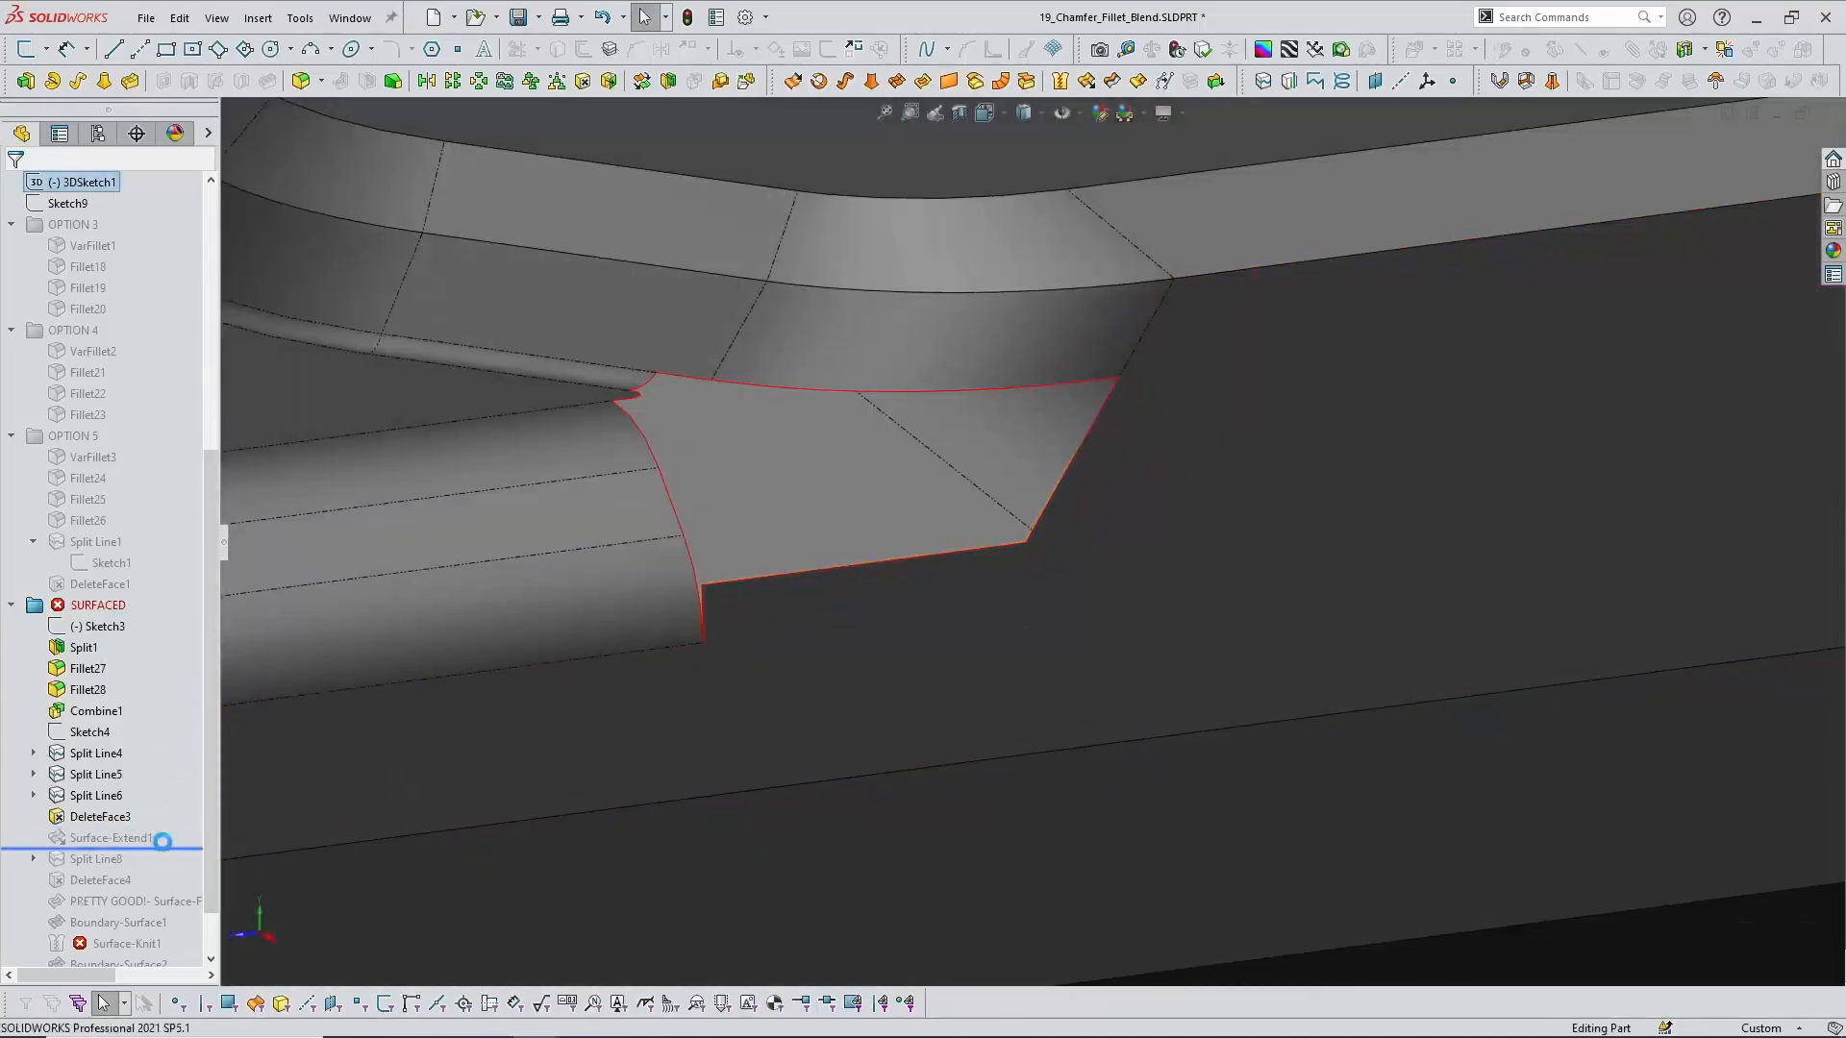
{"action": "left_click", "coordinate": [144, 837]}
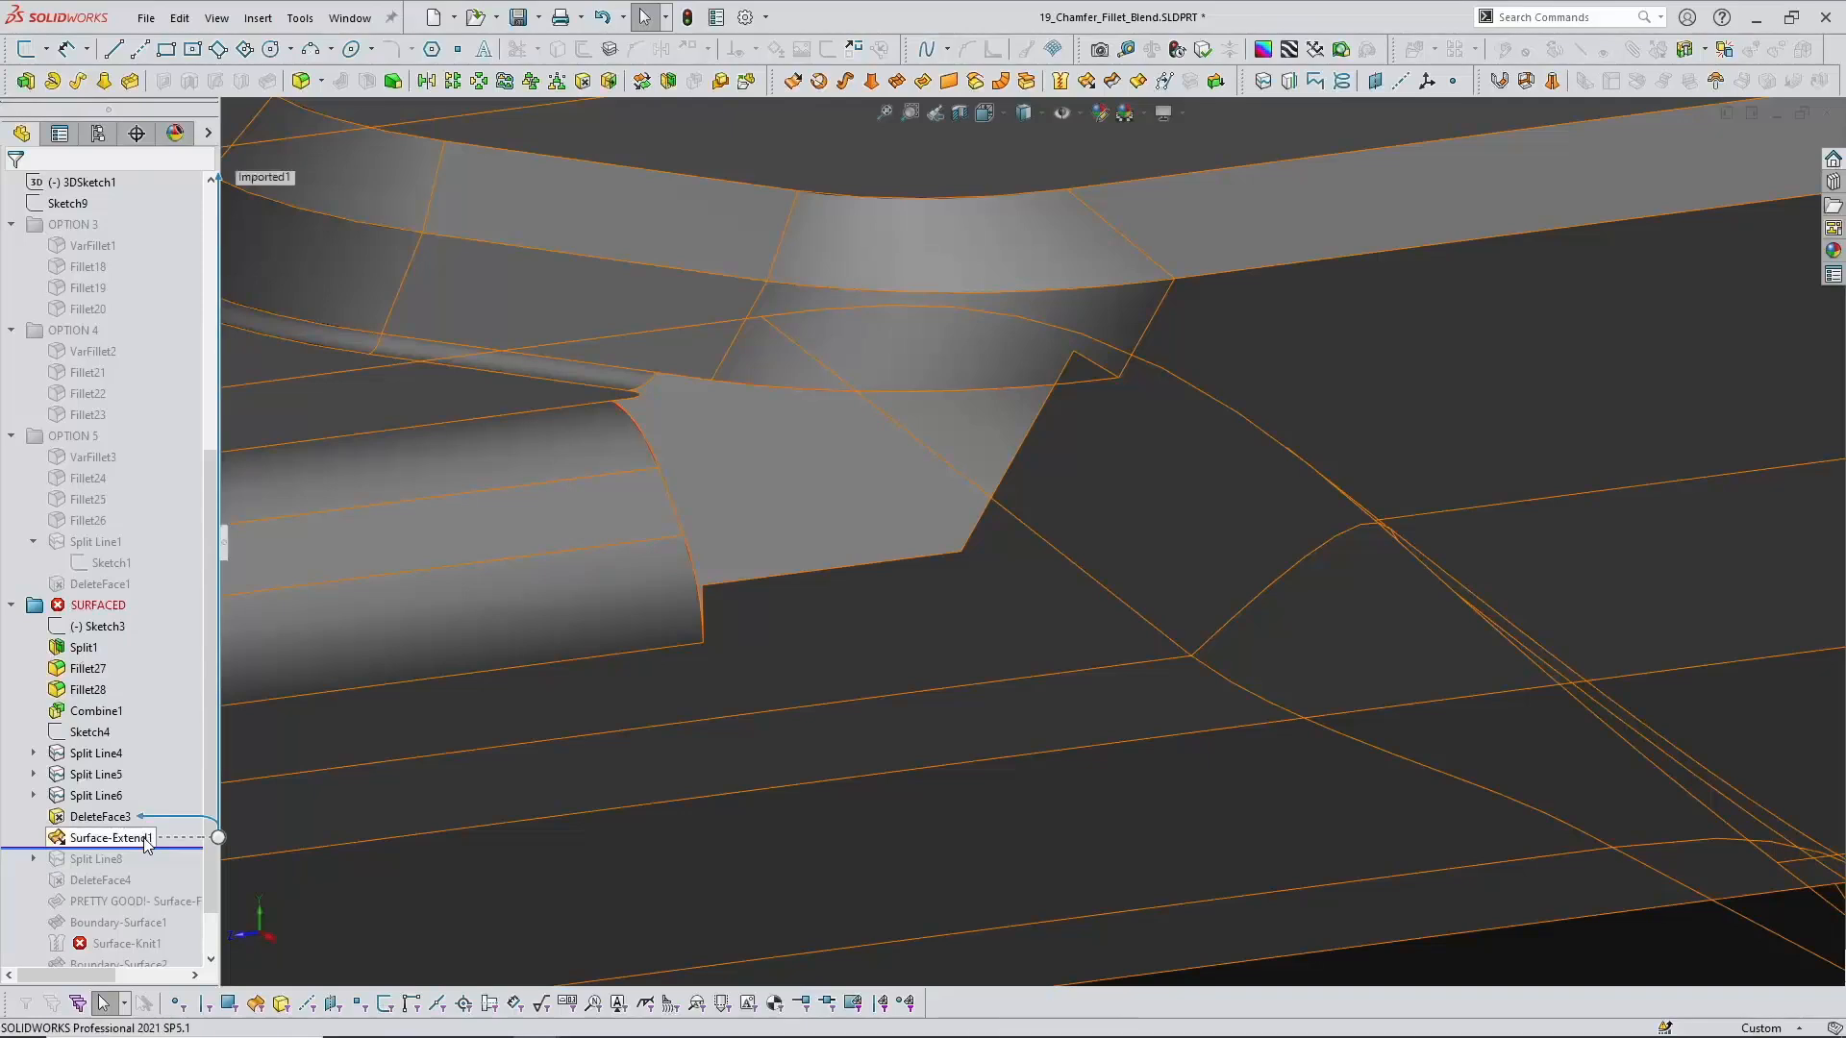
{"action": "left_click", "coordinate": [161, 782]}
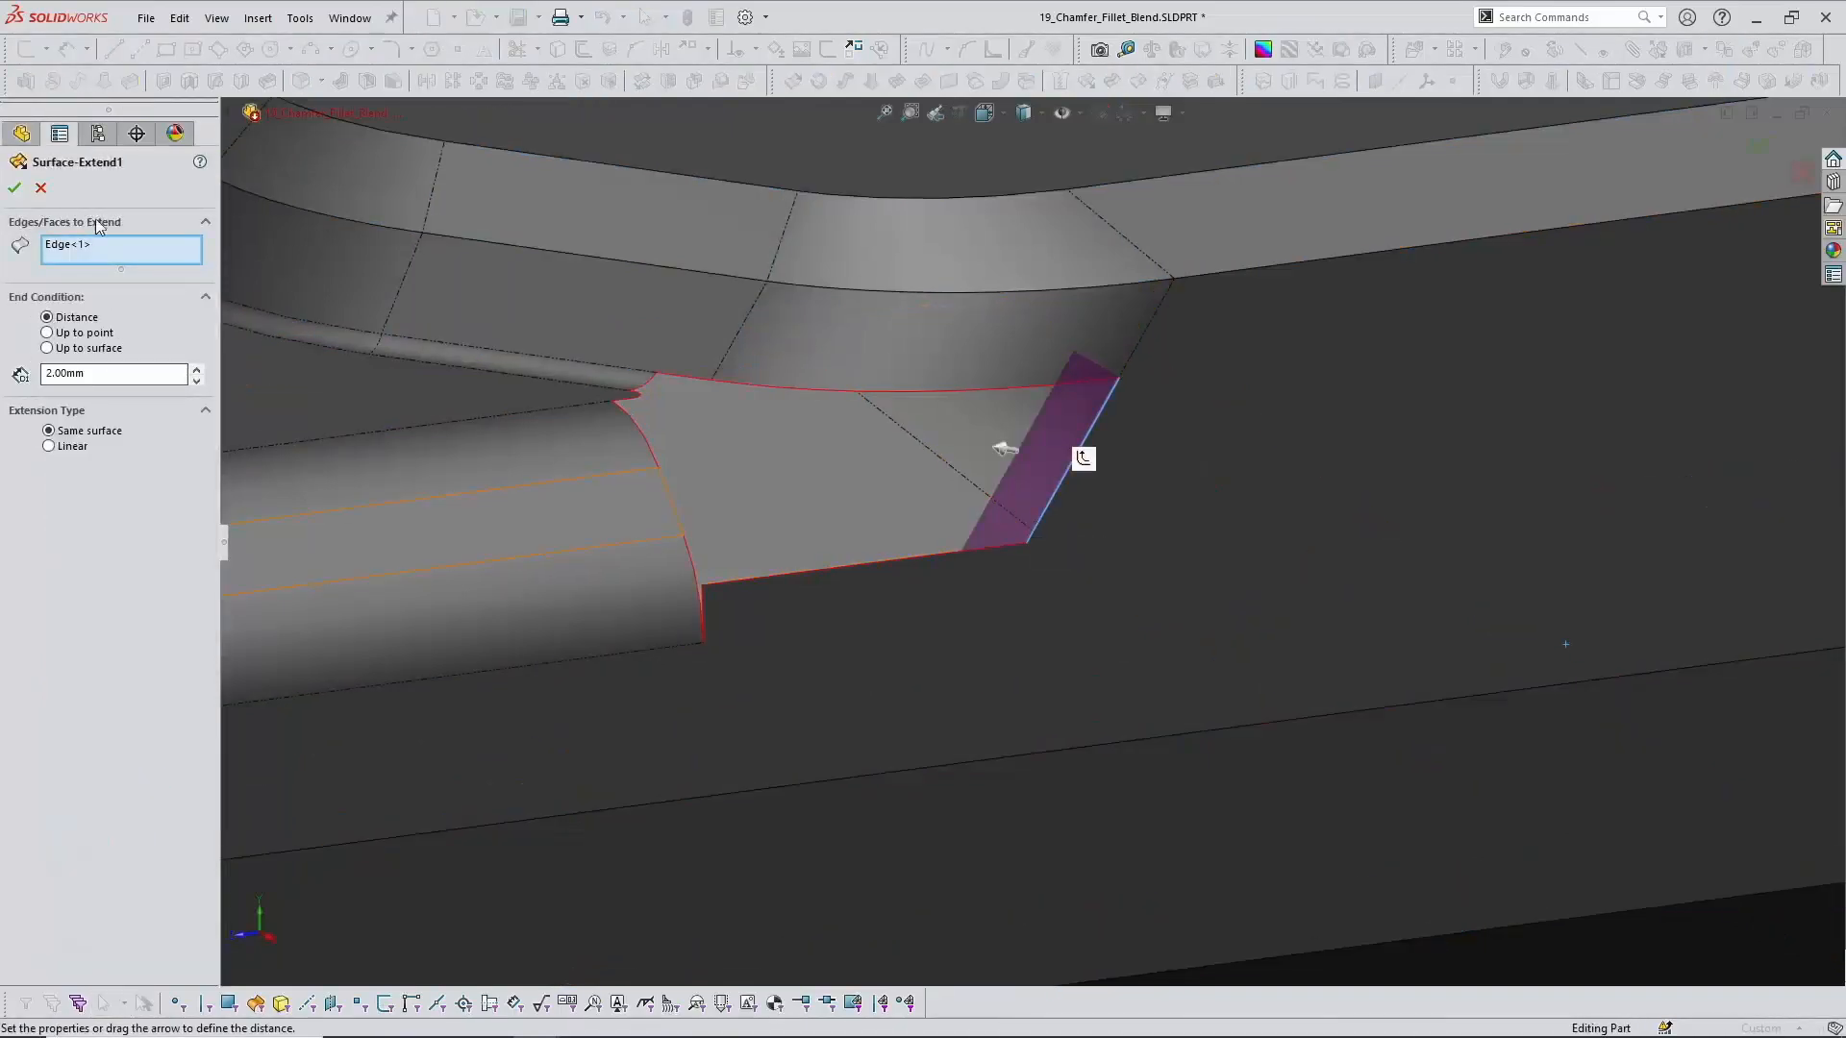
{"action": "left_click", "coordinate": [44, 184]}
{"action": "scroll", "coordinate": [126, 670], "scroll_direction": "down", "scroll_amount": 1}
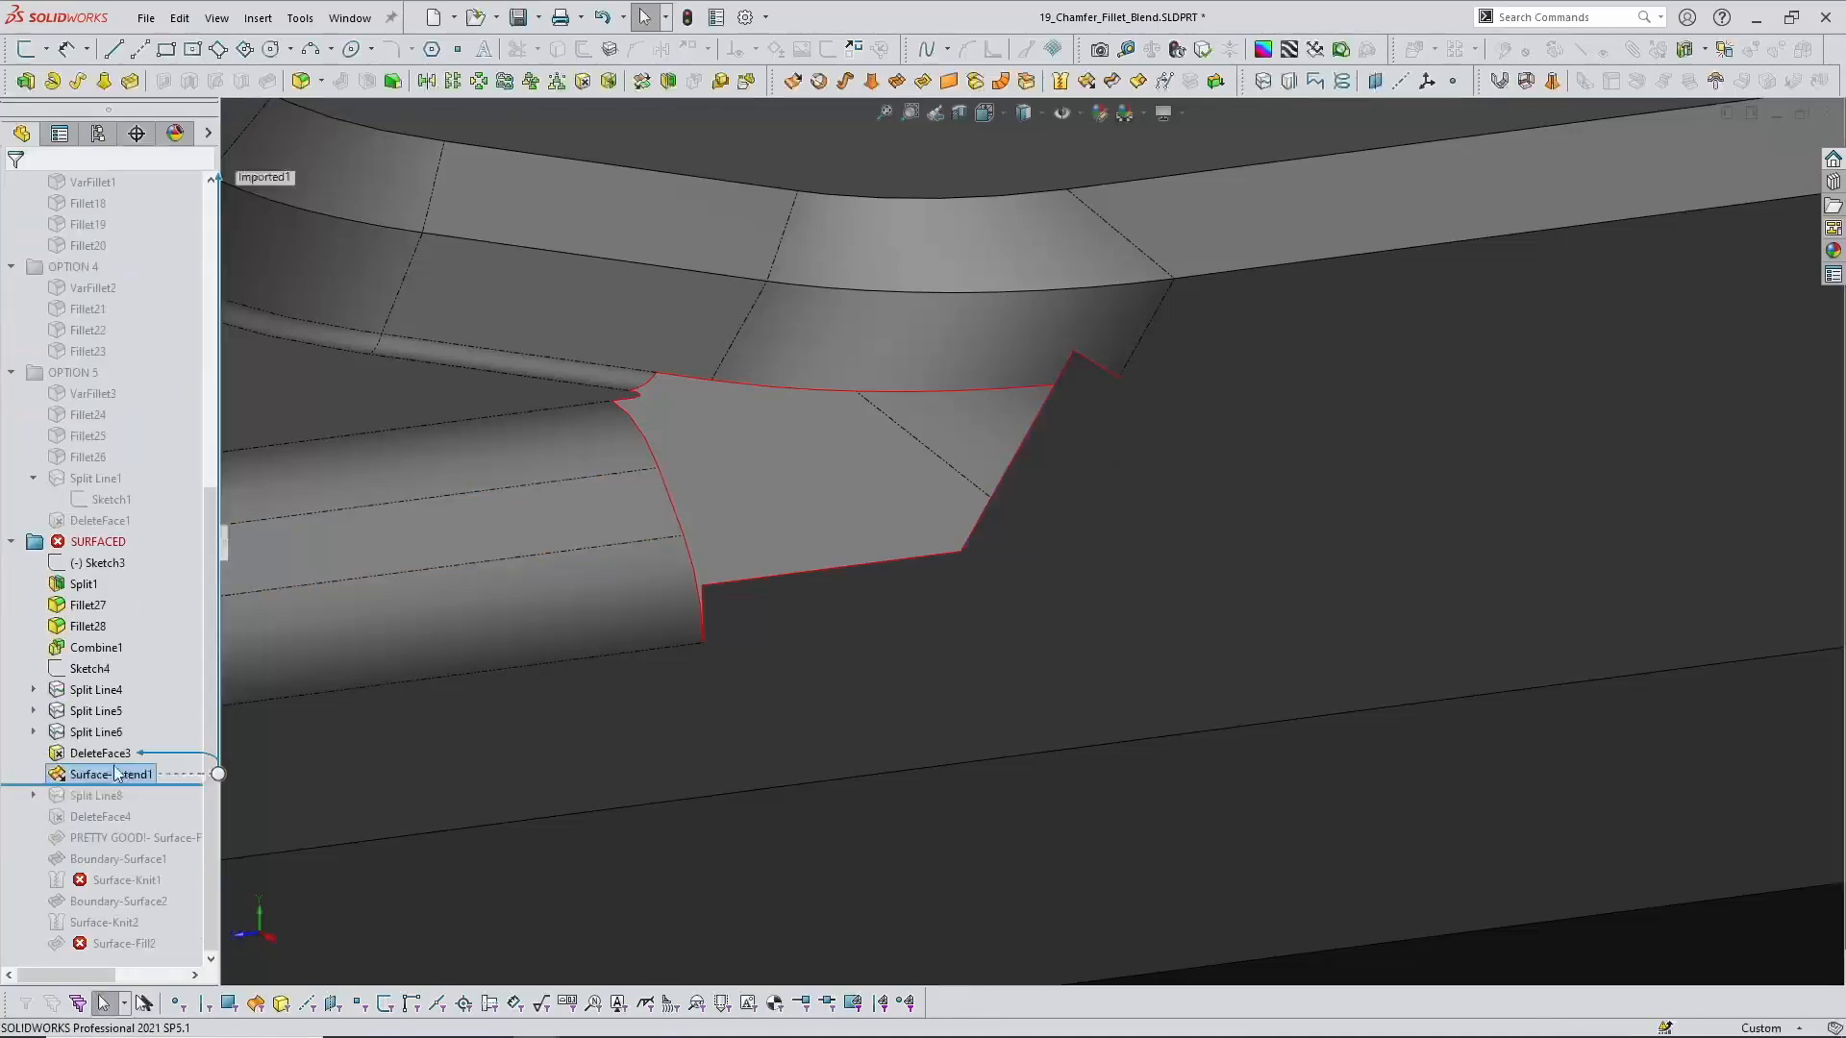
Step: Roll the history forward past Split Line8 and DeleteFace4, inspecting the curved split edge on the side face
{"action": "left_click_drag", "start_coordinate": [154, 784], "coordinate": [148, 805]}
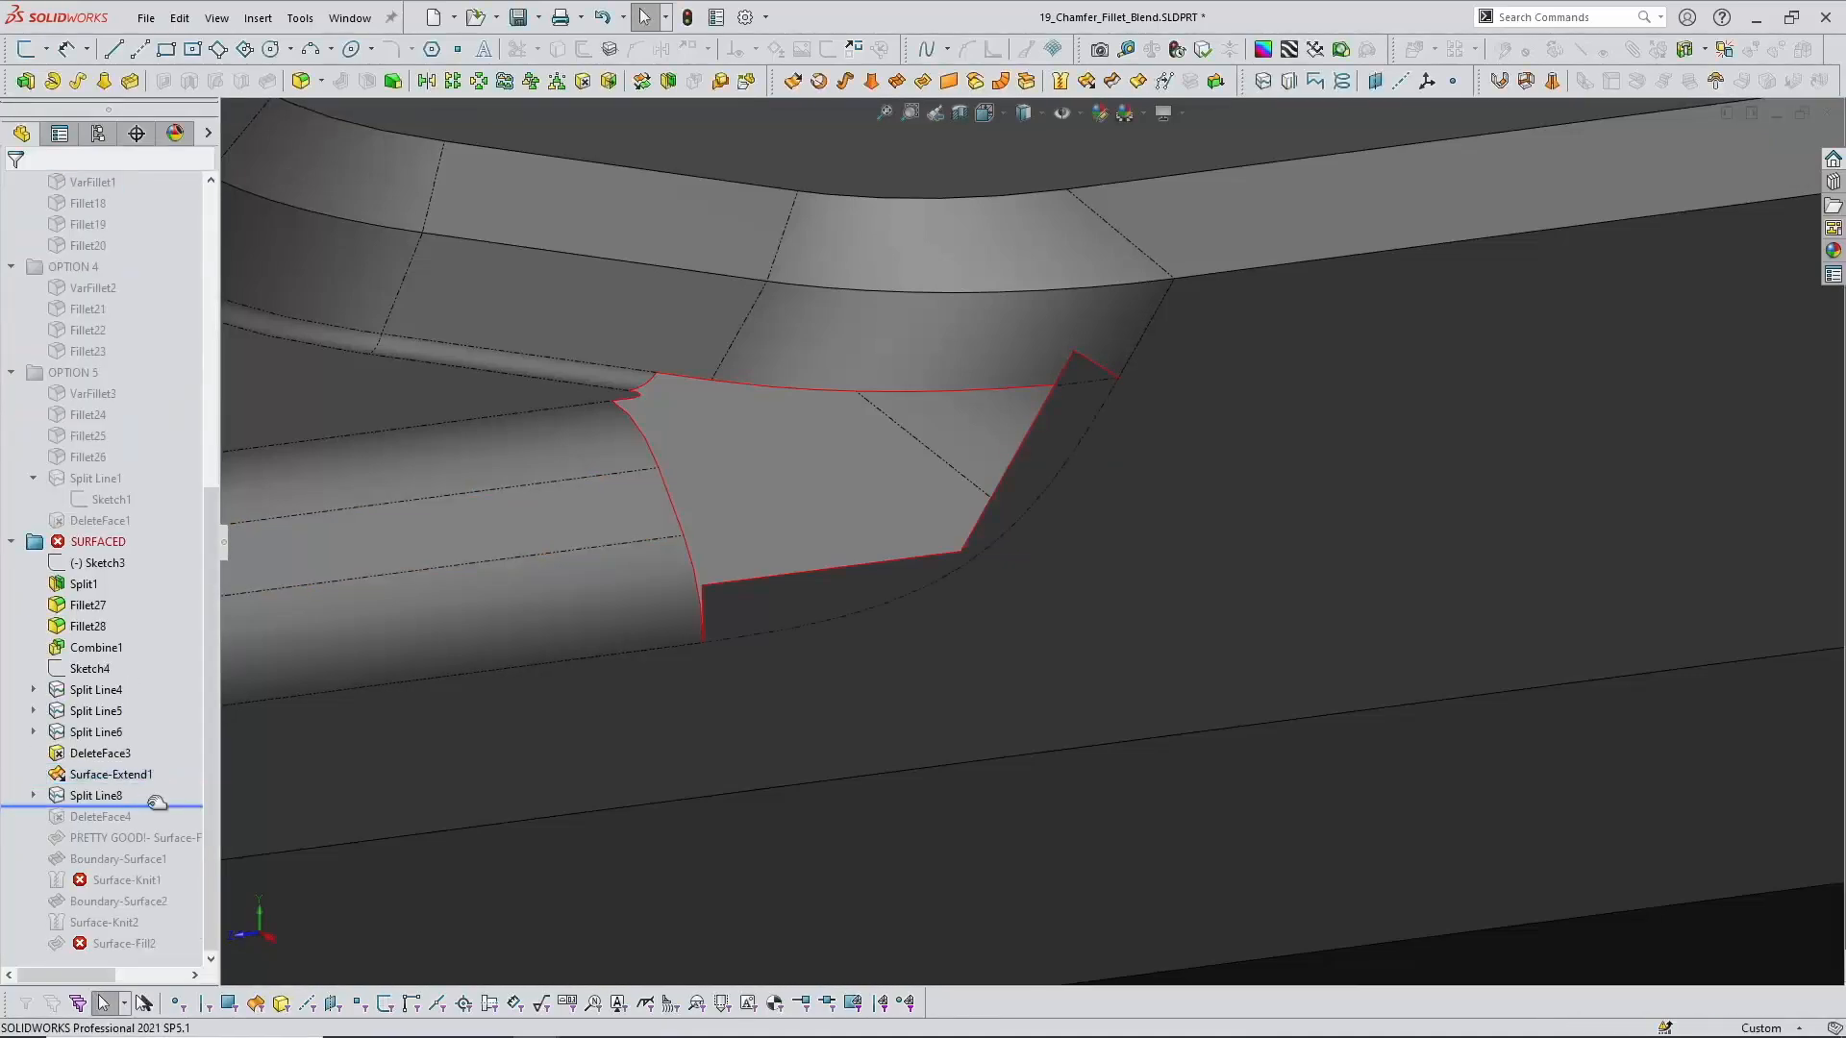
{"action": "left_click", "coordinate": [972, 559]}
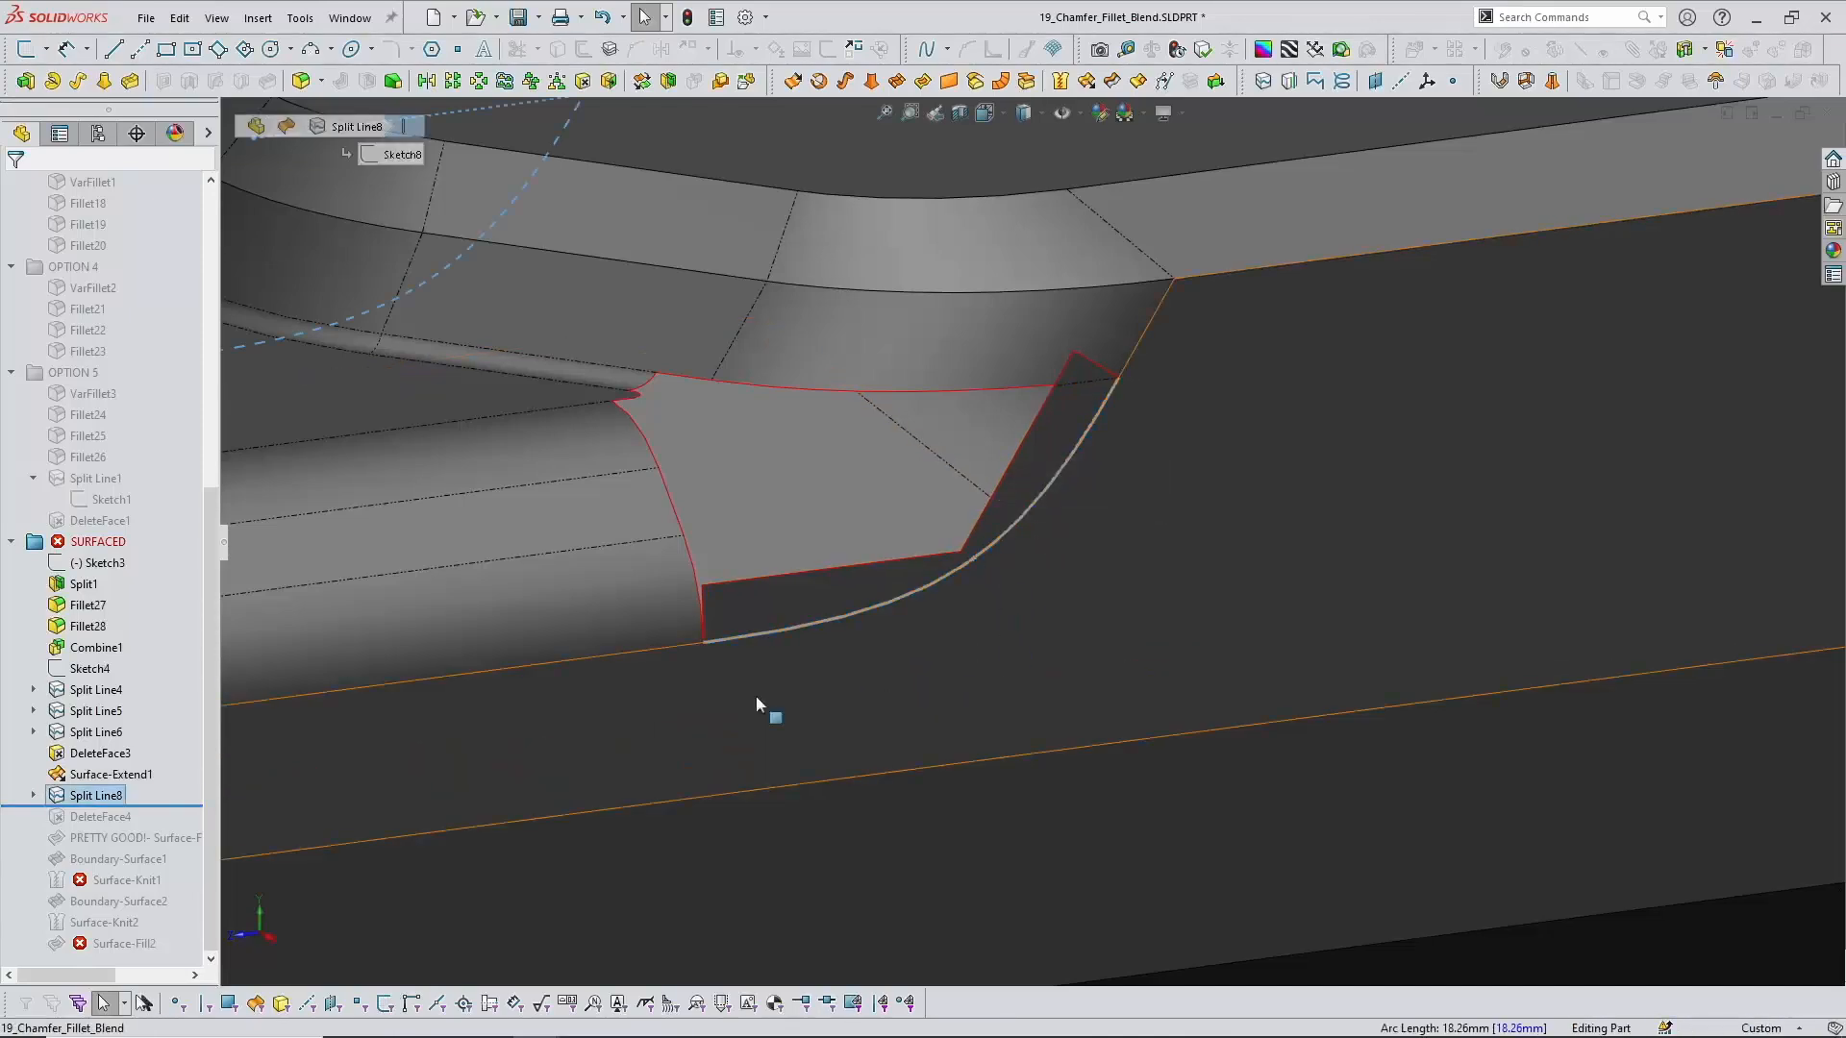
{"action": "left_click_drag", "start_coordinate": [187, 796], "coordinate": [173, 827]}
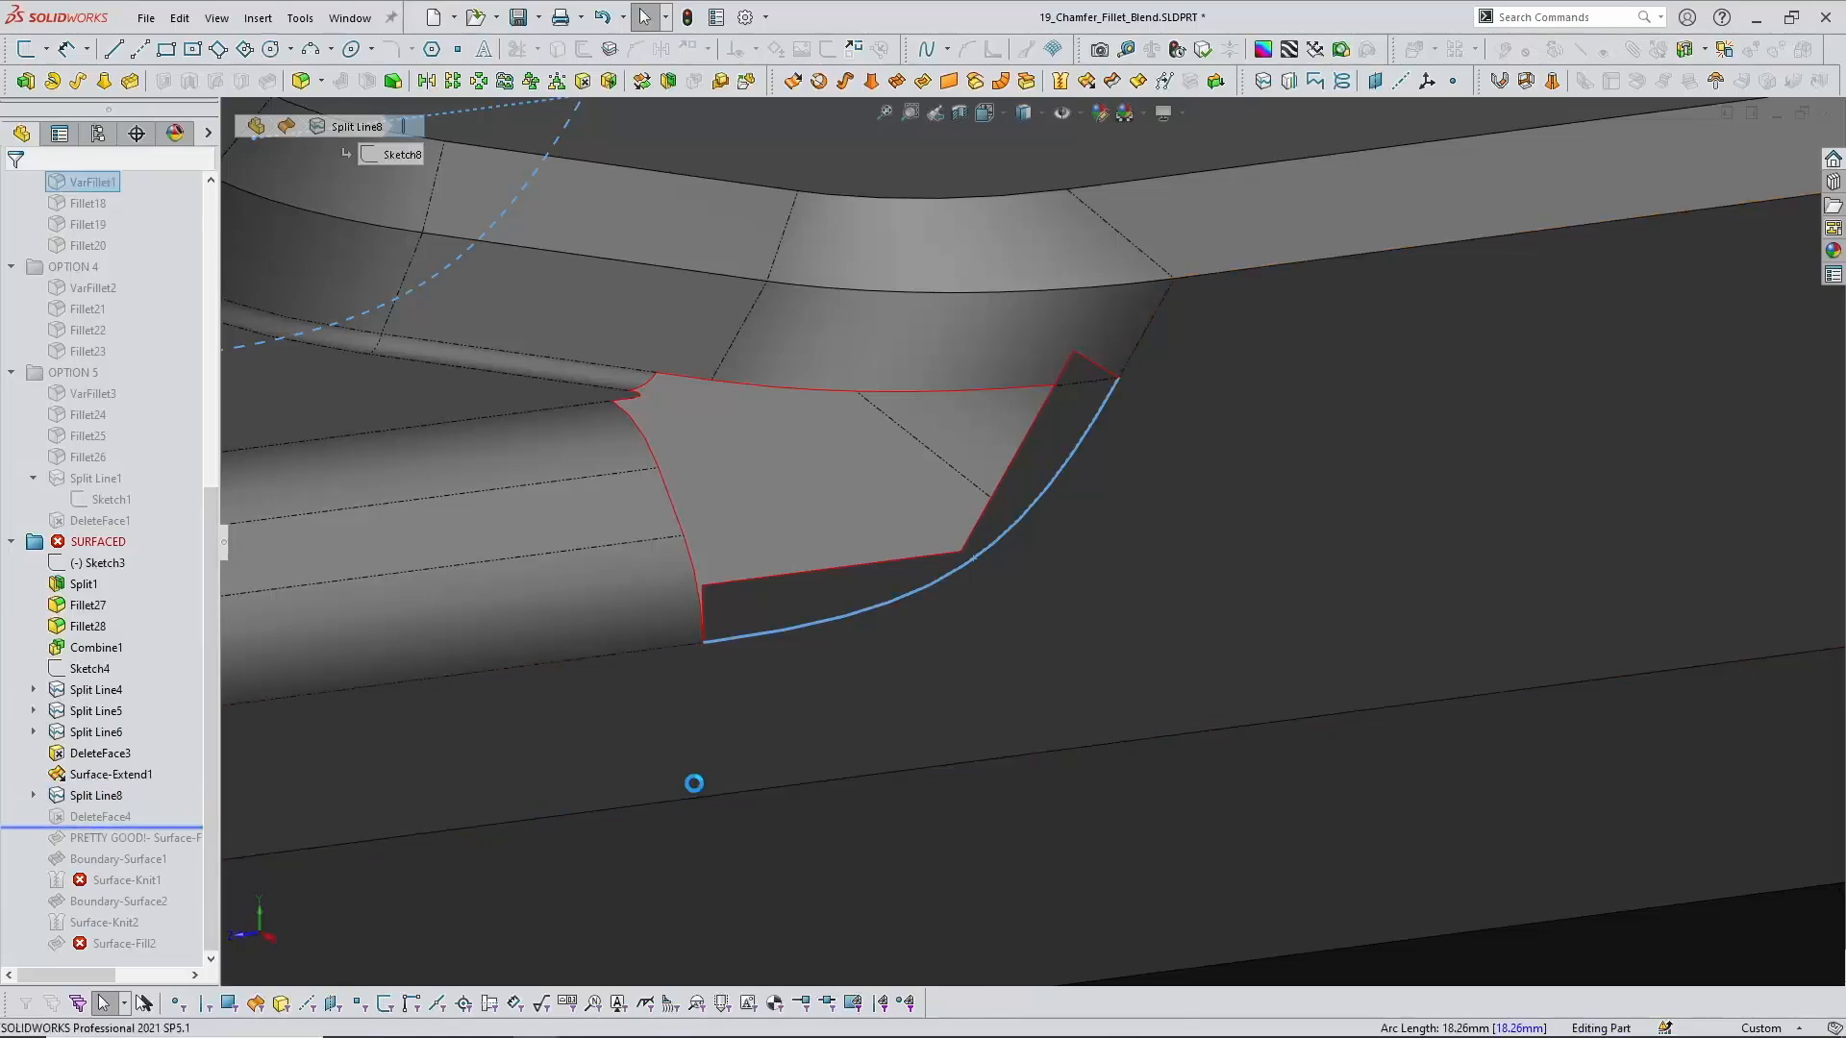
{"action": "middle_click_drag", "start_coordinate": [619, 639], "coordinate": [673, 663]}
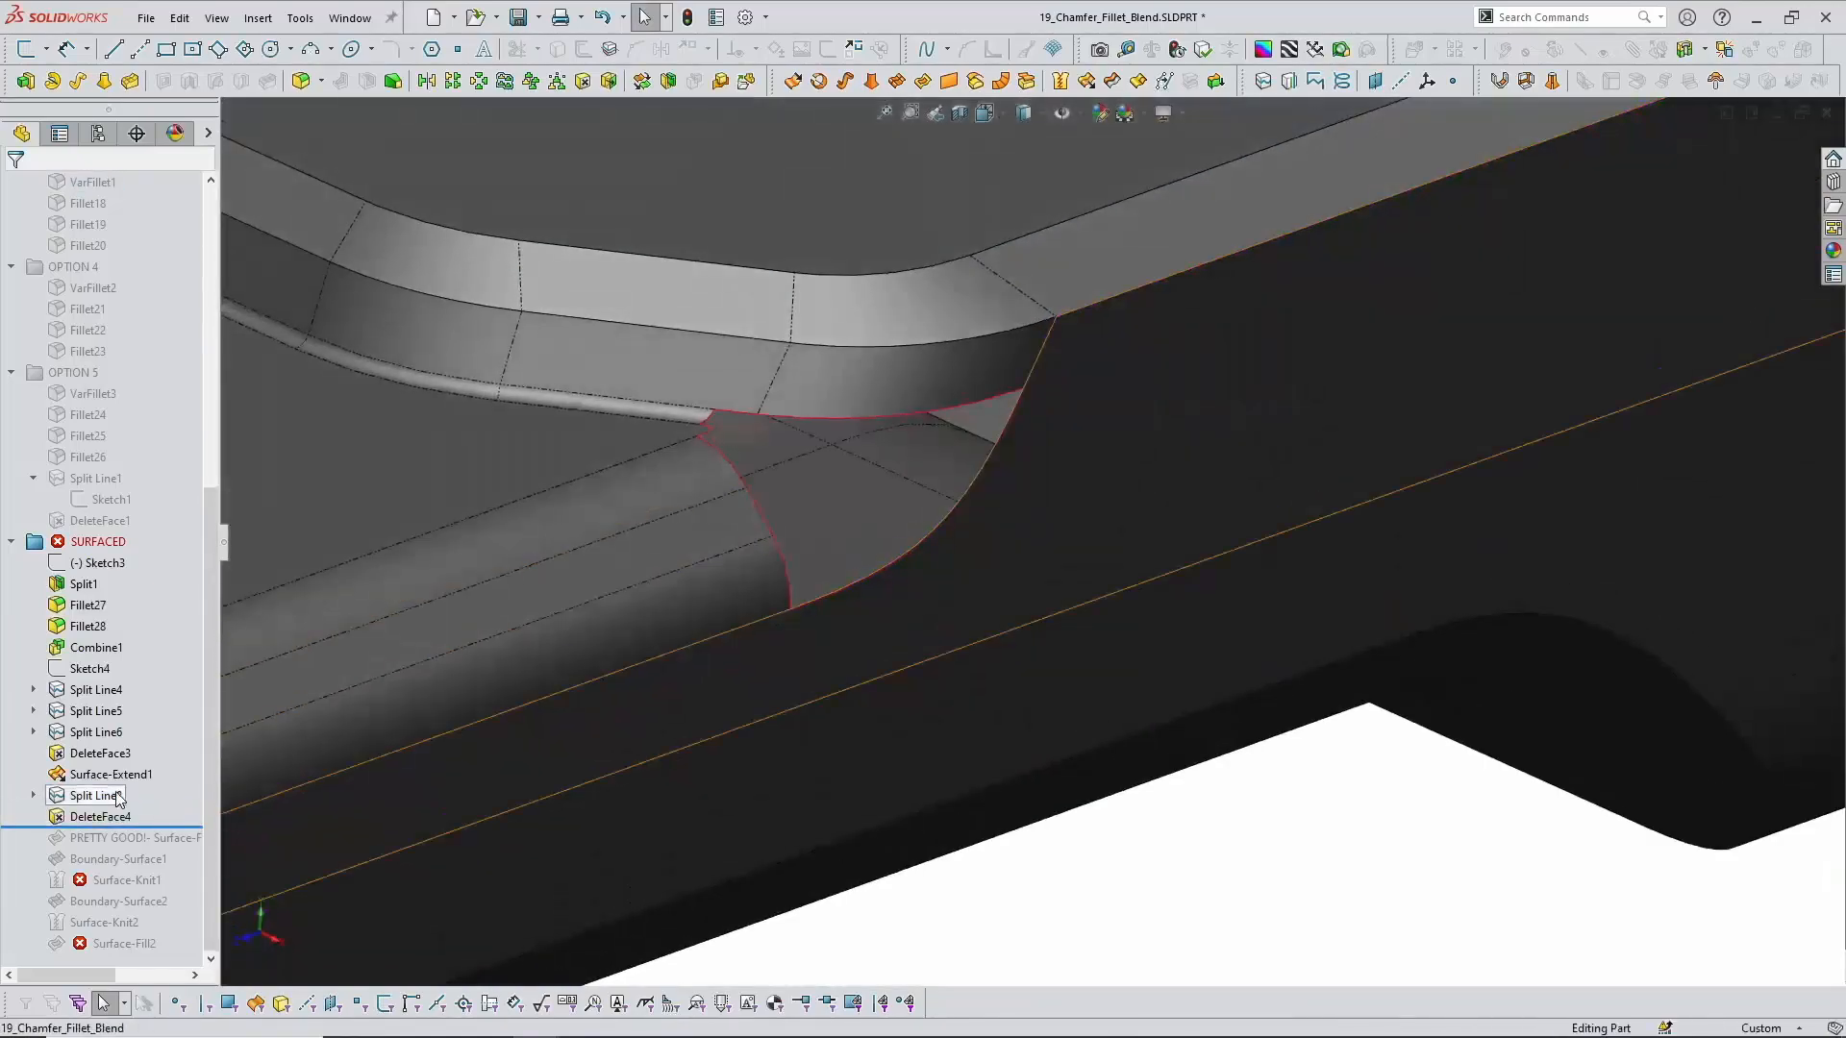
Step: Roll the history forward past the PRETTY GOOD!- Surface-Fill1 feature and display the model shaded without edges
{"action": "left_click_drag", "start_coordinate": [185, 827], "coordinate": [182, 848]}
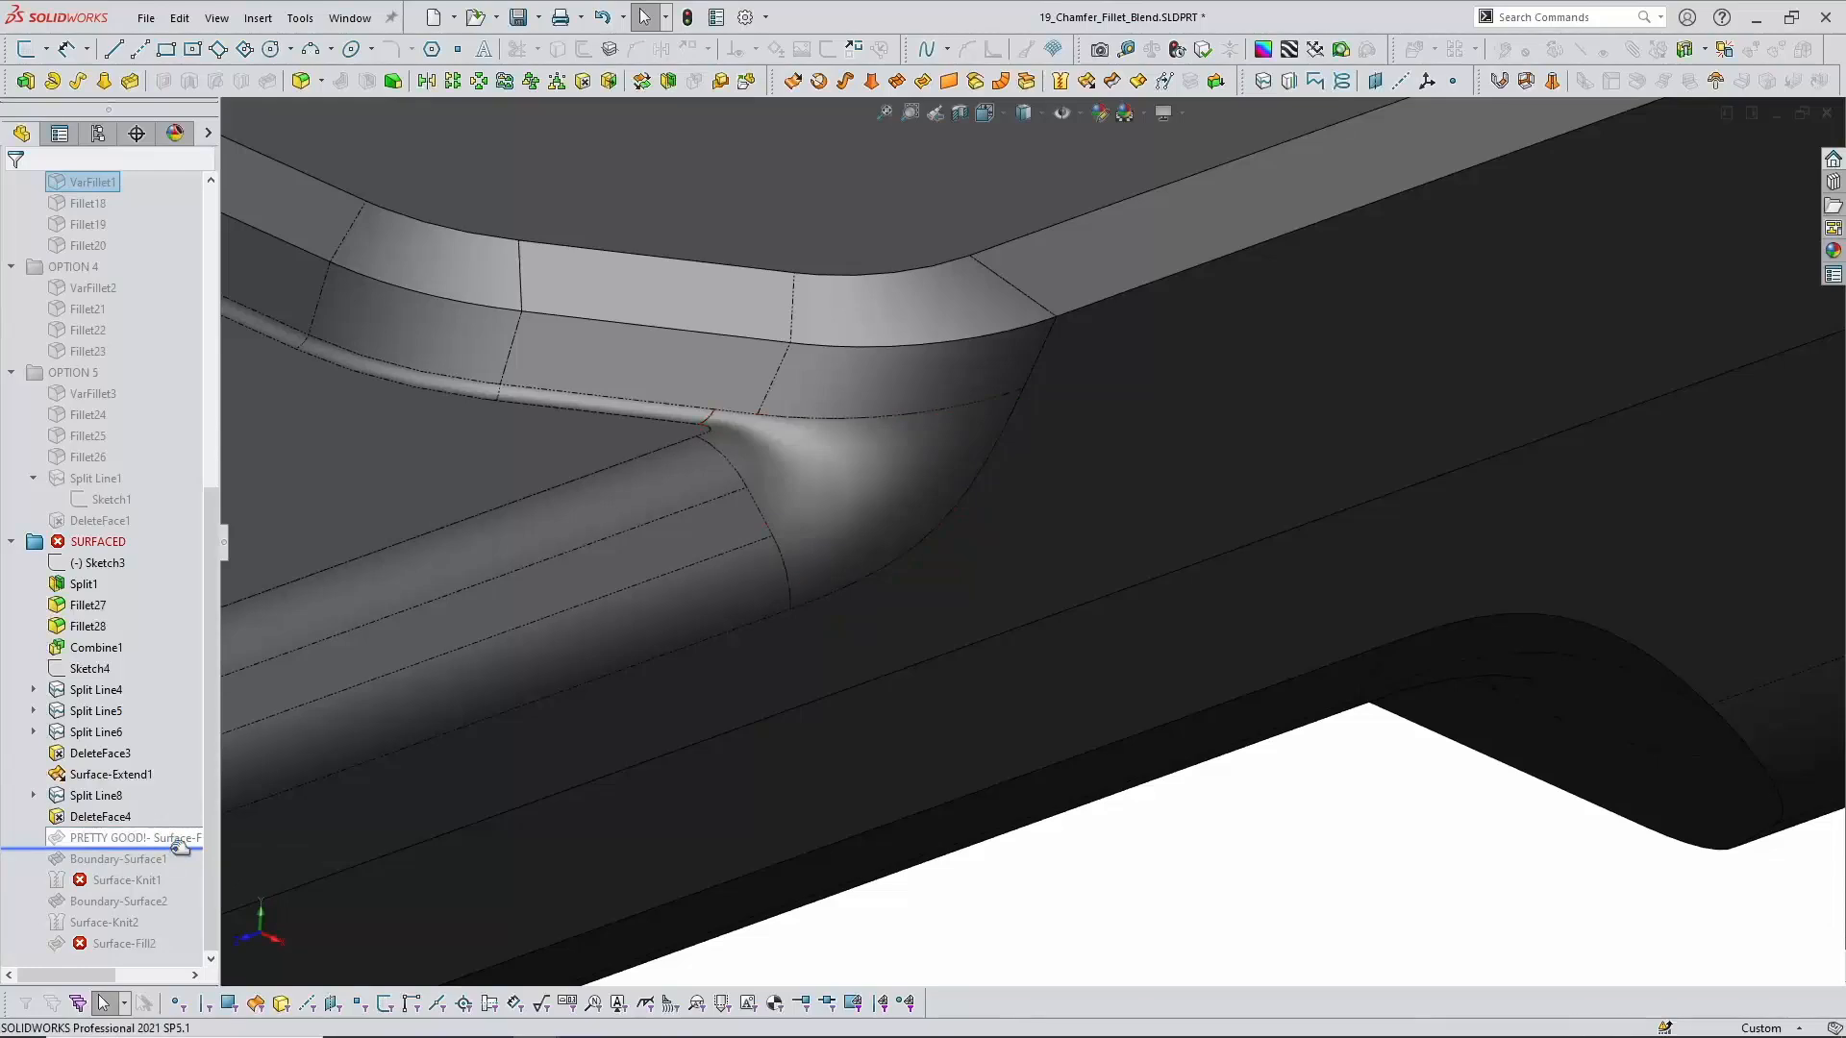
{"action": "middle_click_drag", "start_coordinate": [979, 636], "coordinate": [923, 500]}
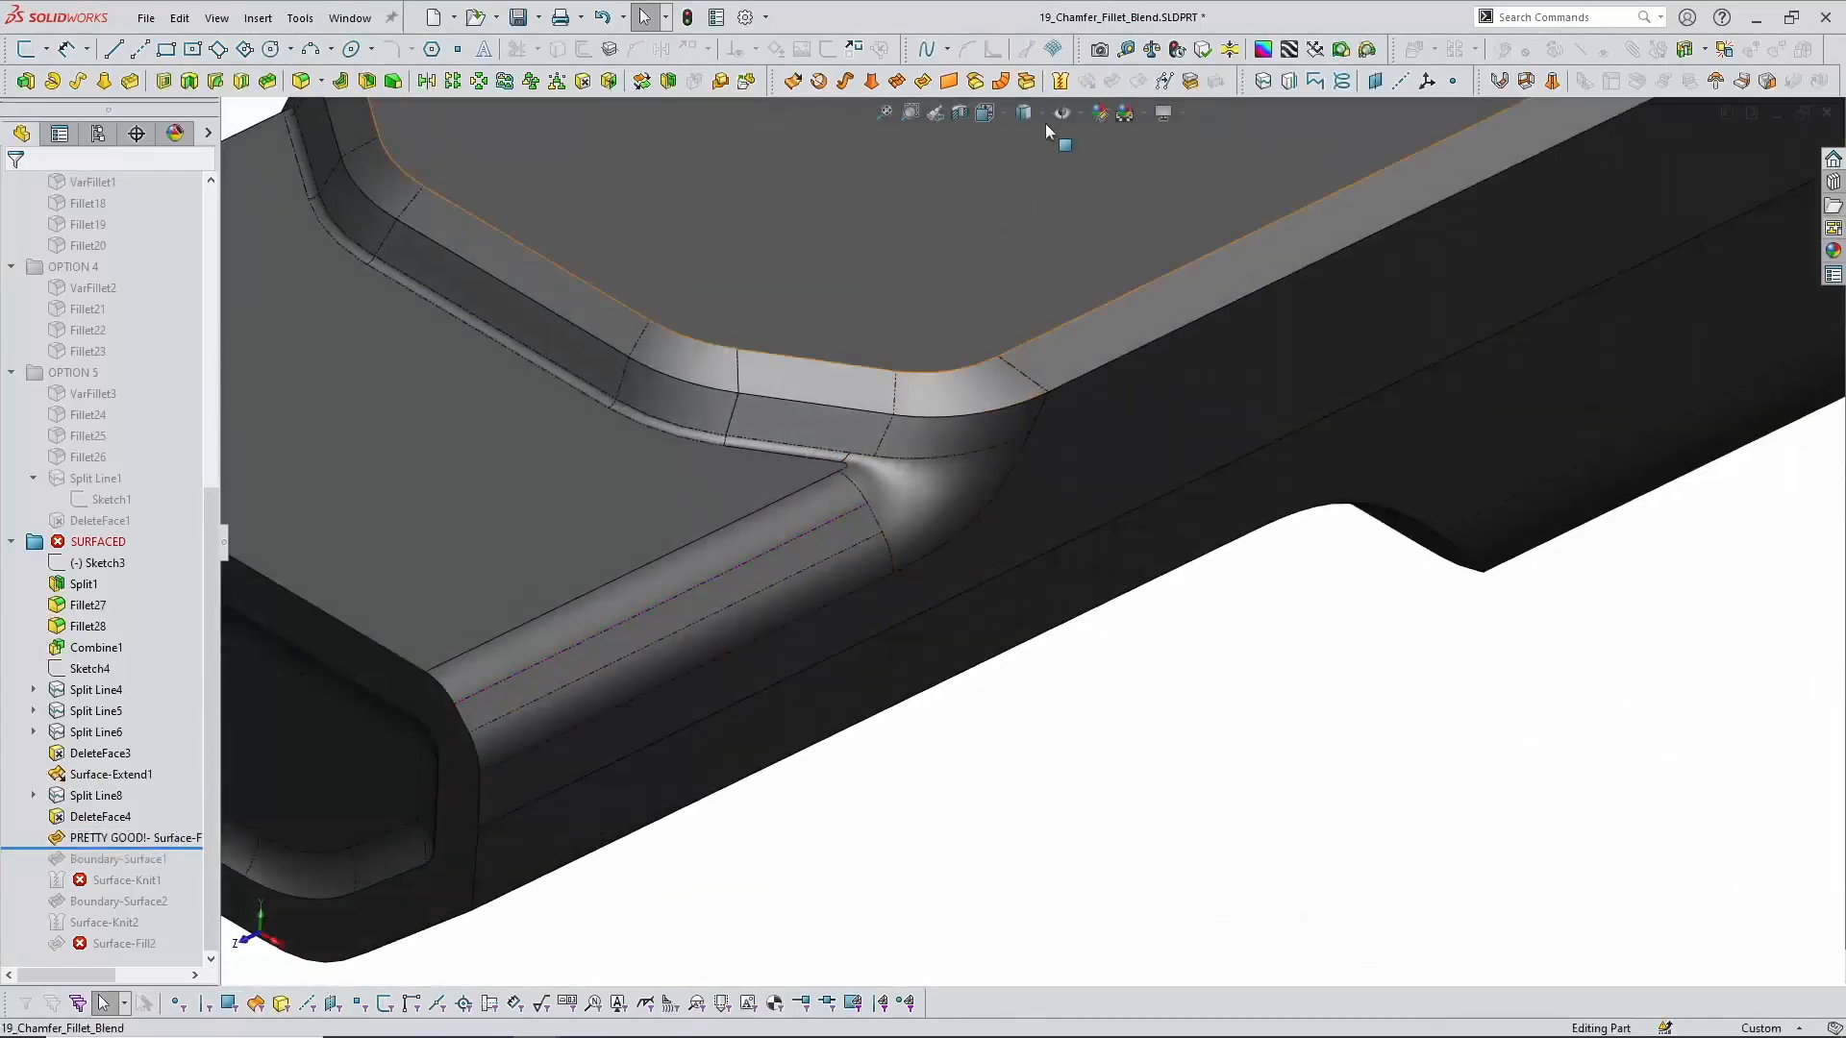
{"action": "left_click", "coordinate": [1024, 164]}
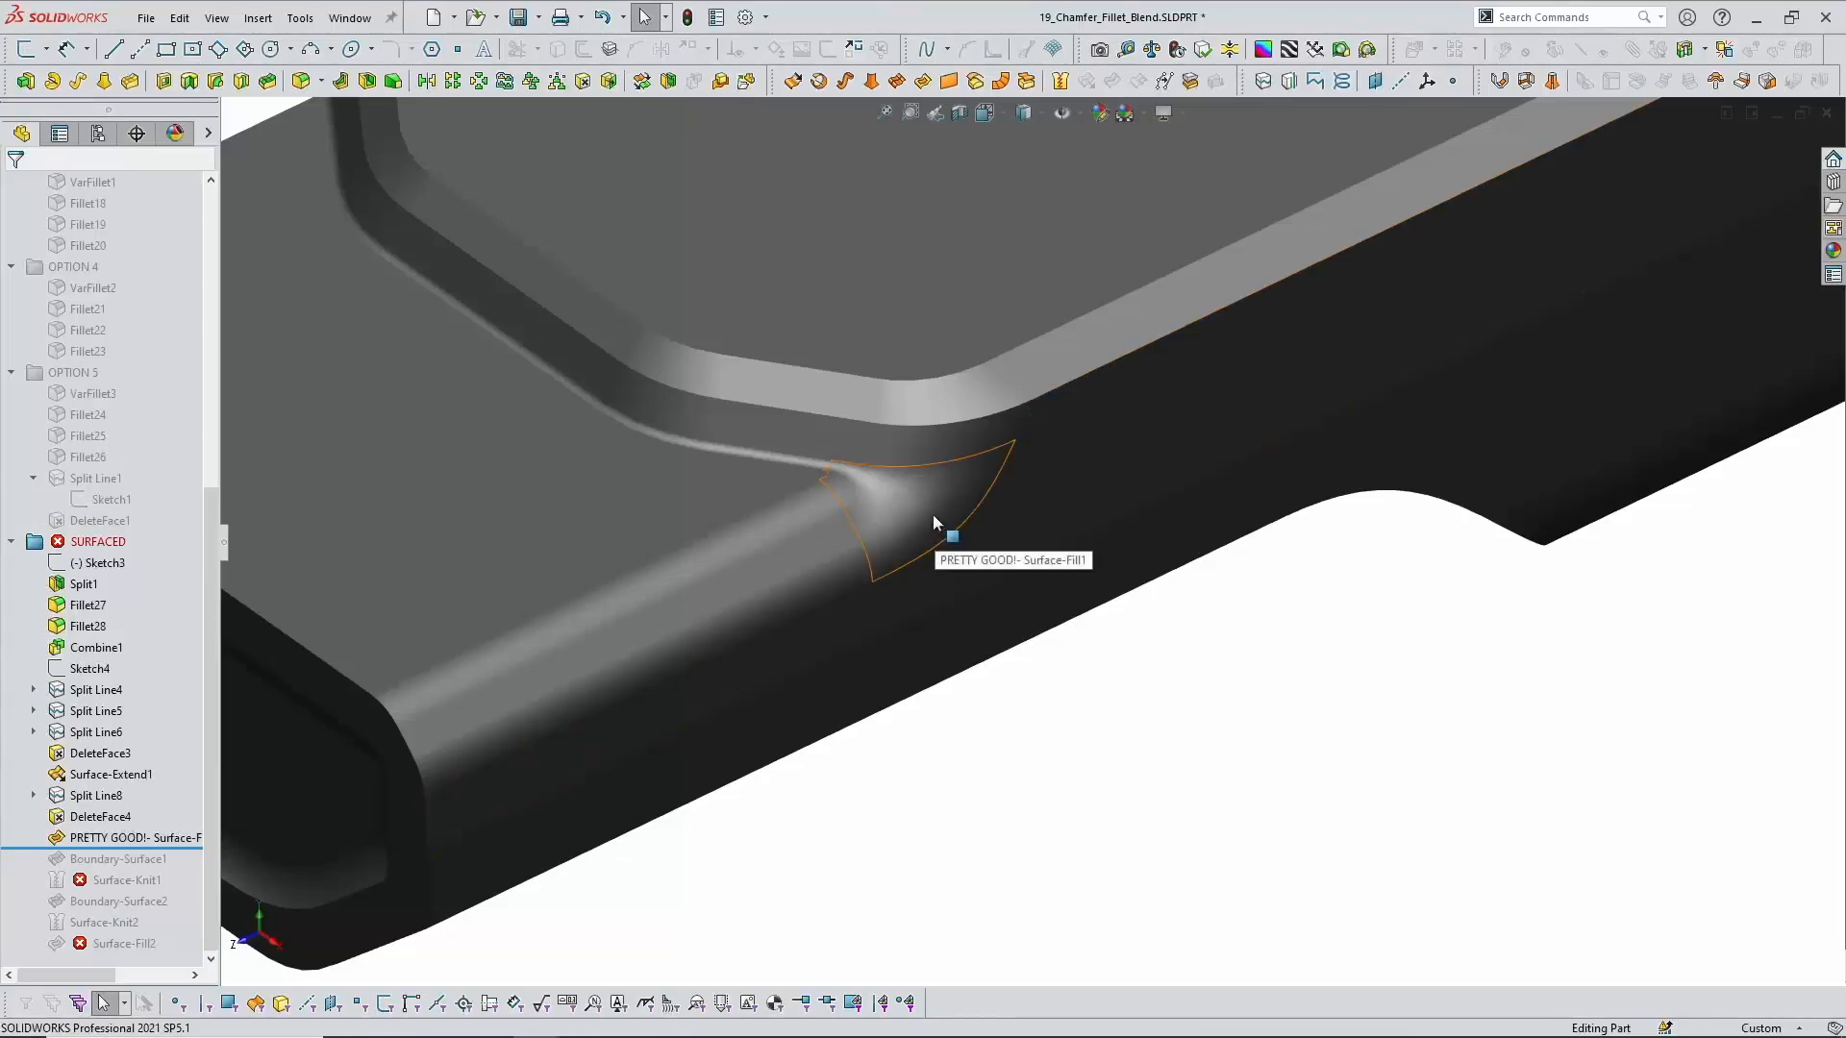
Step: Examine the filled corner patch up close and from several angles, checking how smoothly it blends into the fillets and side face
{"action": "scroll", "coordinate": [933, 512], "scroll_direction": "down", "scroll_amount": 5}
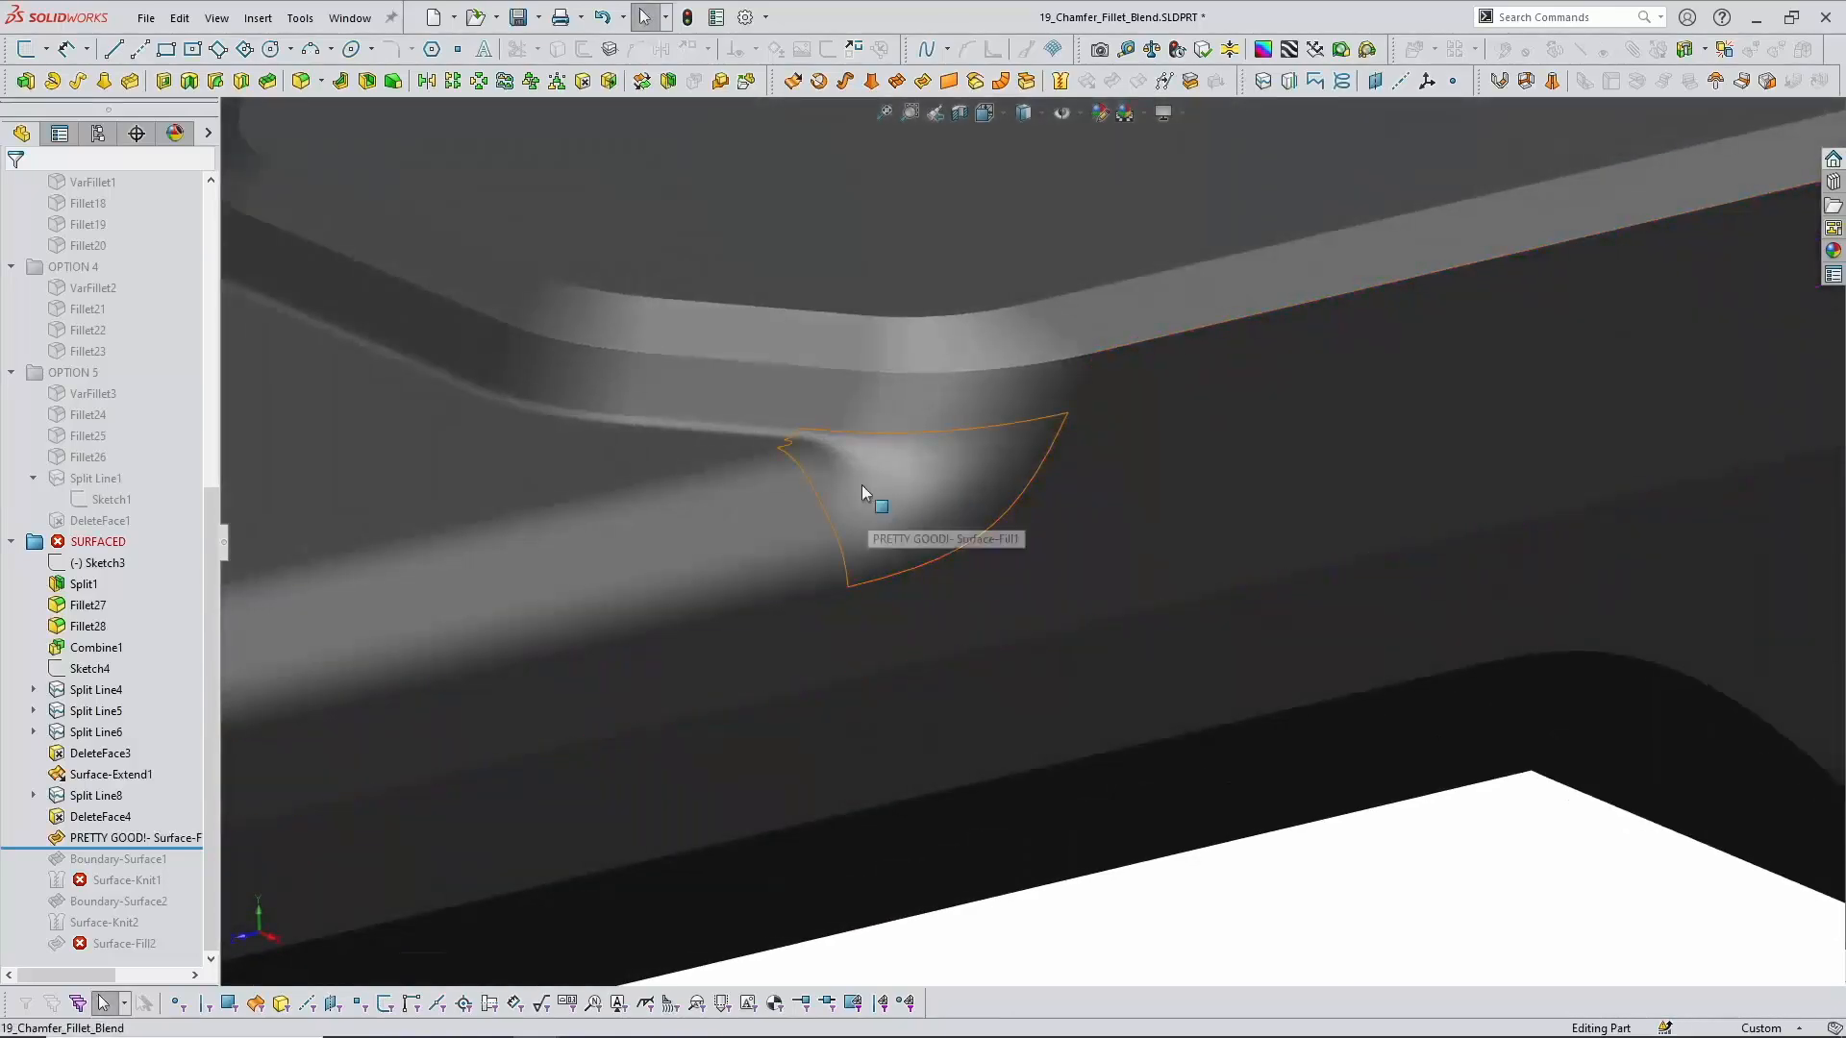
{"action": "middle_click_drag", "start_coordinate": [867, 467], "coordinate": [855, 504]}
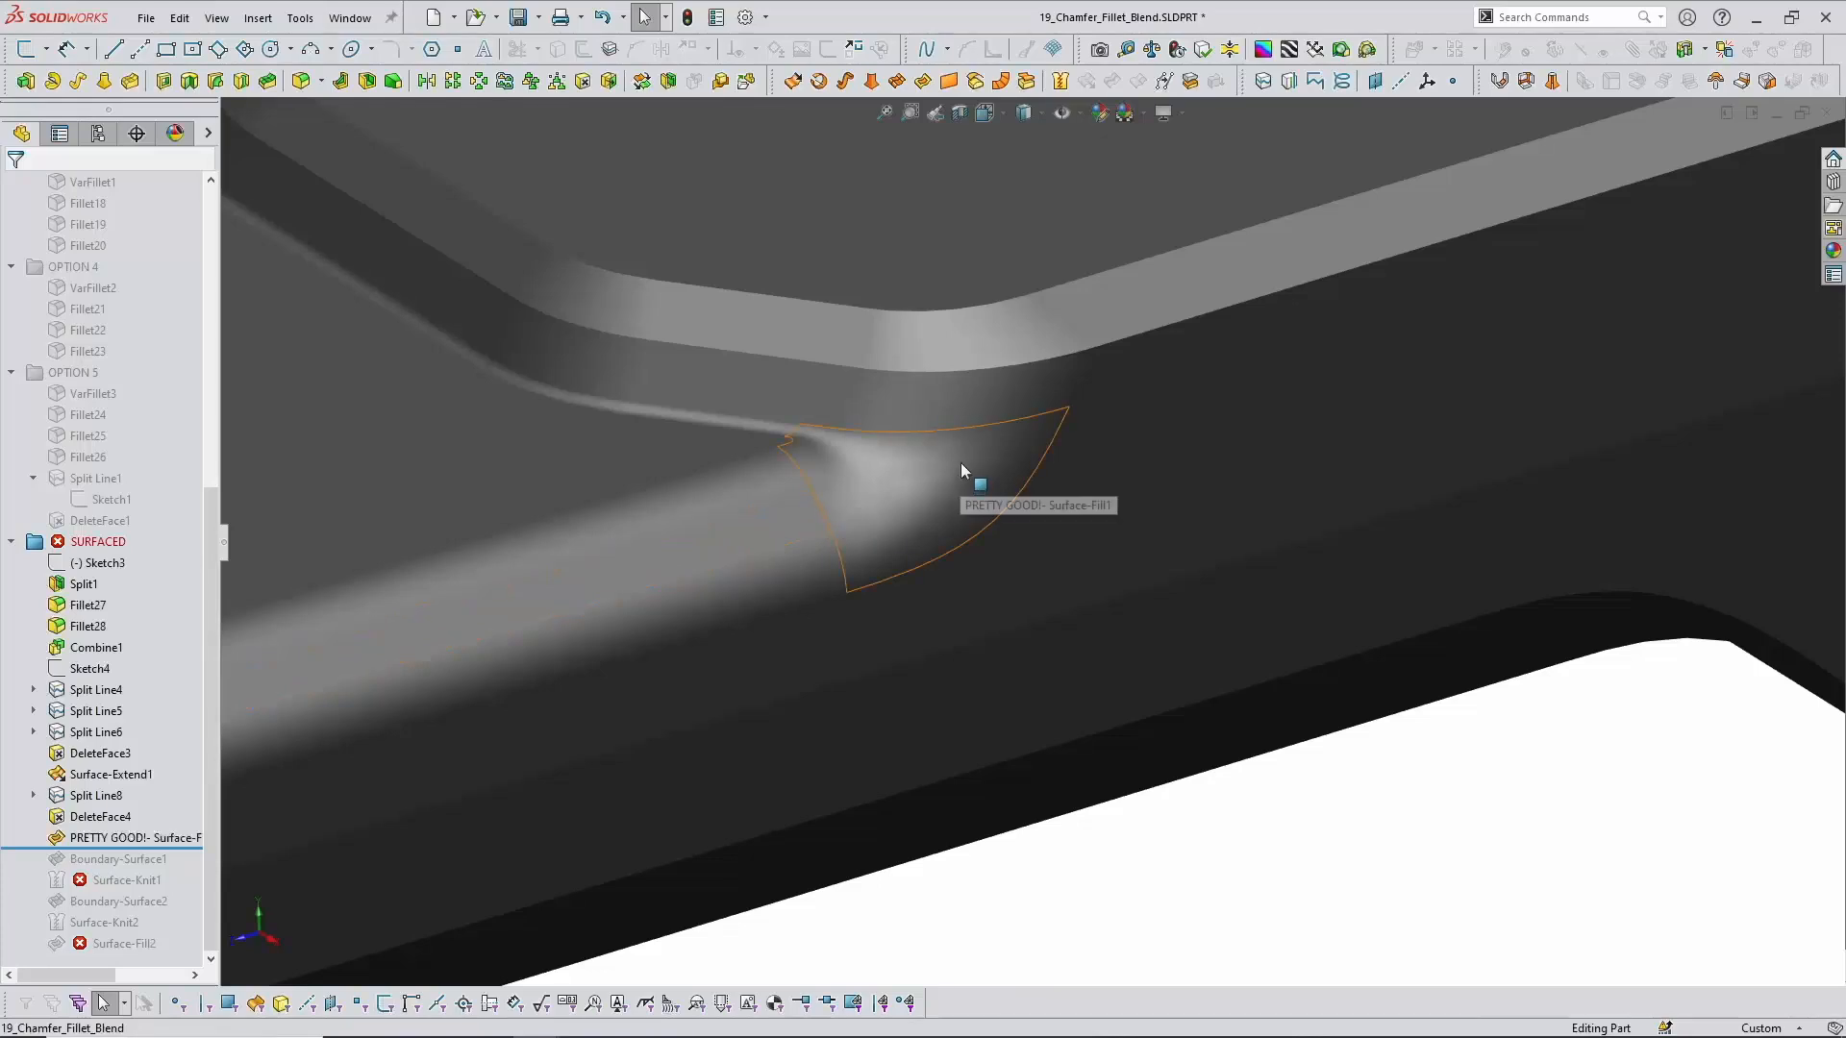
{"action": "middle_click_drag", "start_coordinate": [960, 463], "coordinate": [957, 483]}
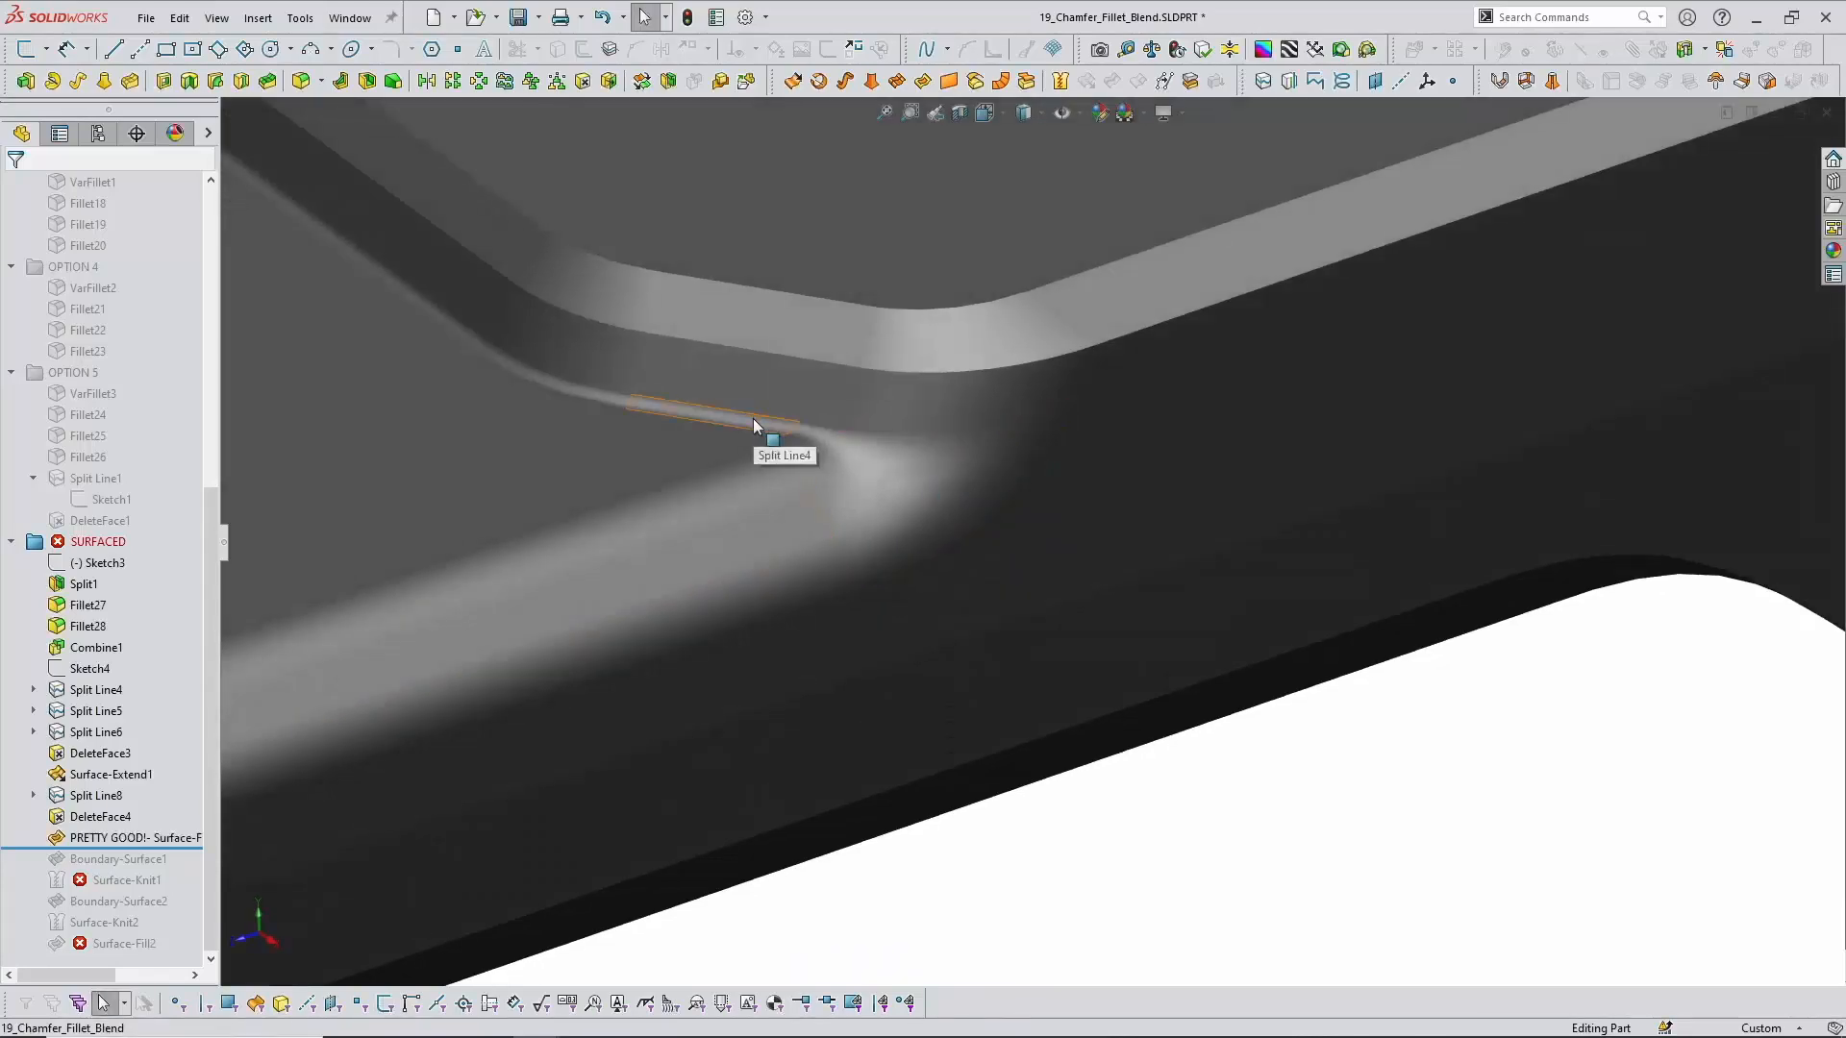
{"action": "left_click", "coordinate": [810, 568]}
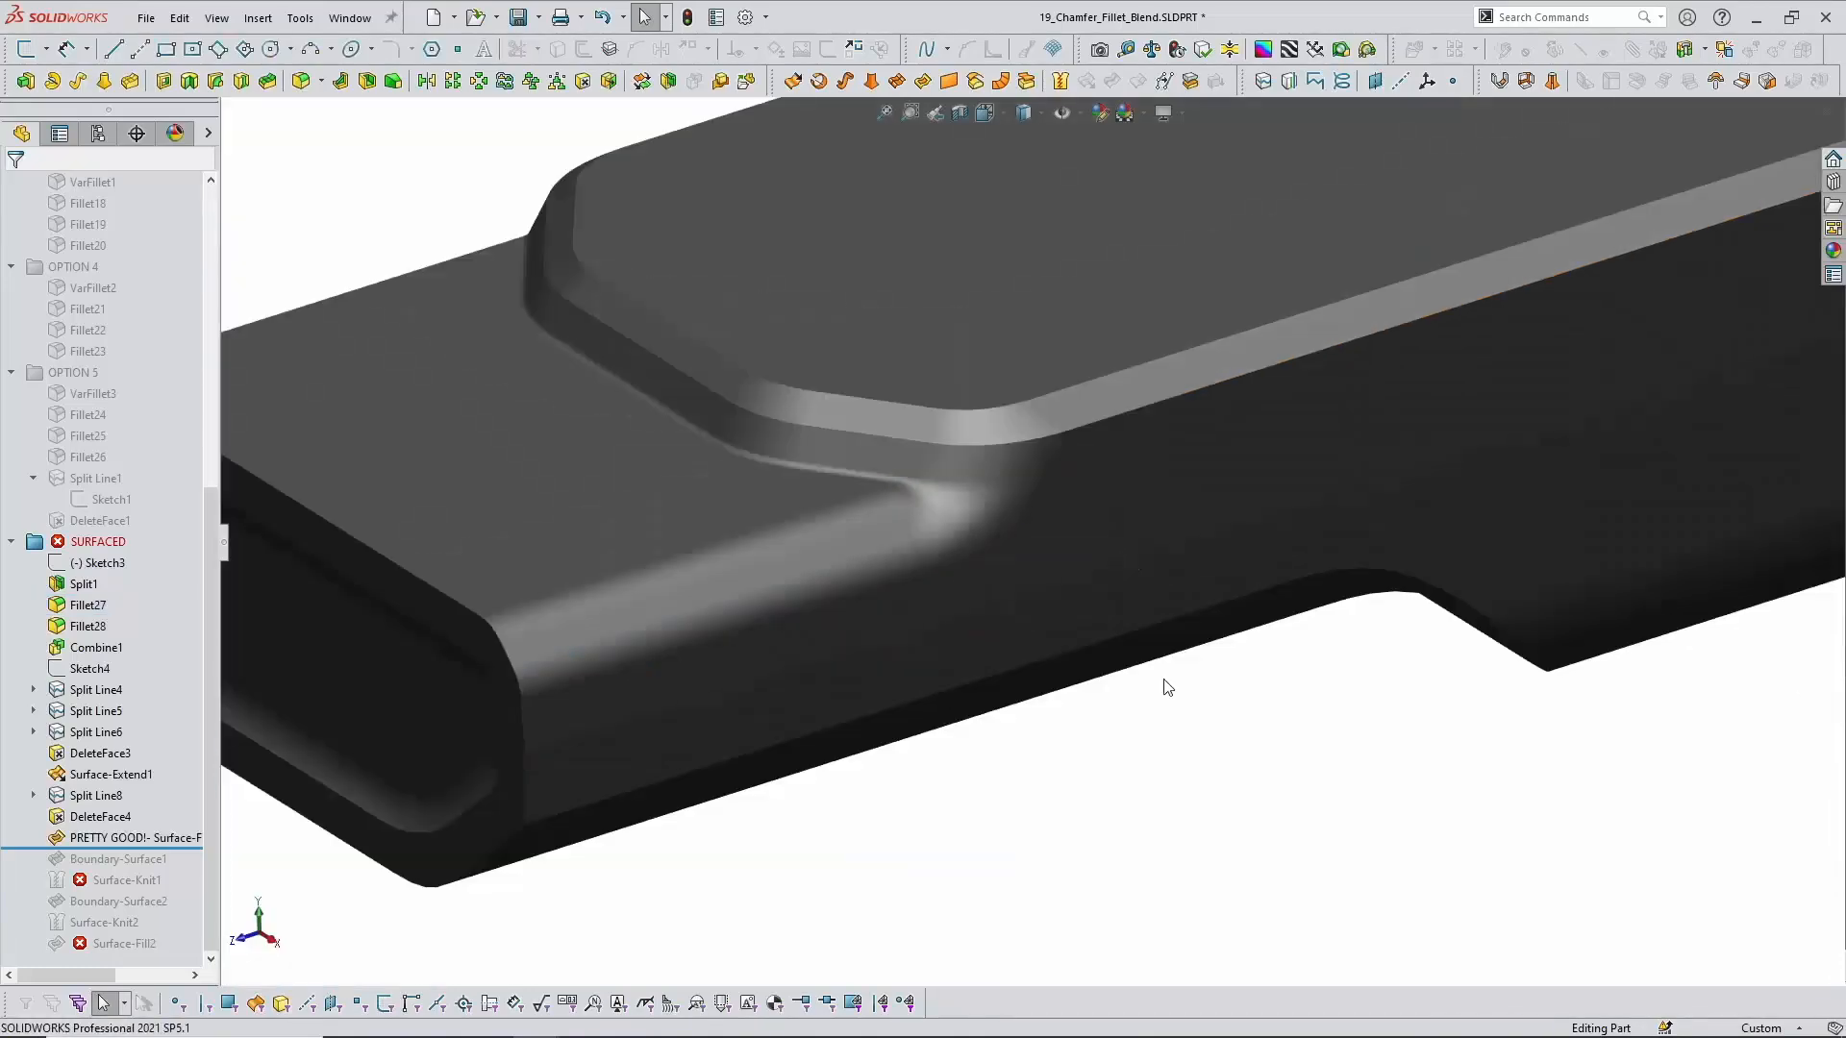
{"action": "mouse_move", "coordinate": [1103, 390]}
{"action": "middle_mouse_down"}
{"action": "mouse_move", "coordinate": [1108, 445]}
{"action": "mouse_move", "coordinate": [1109, 412]}
{"action": "middle_mouse_up"}
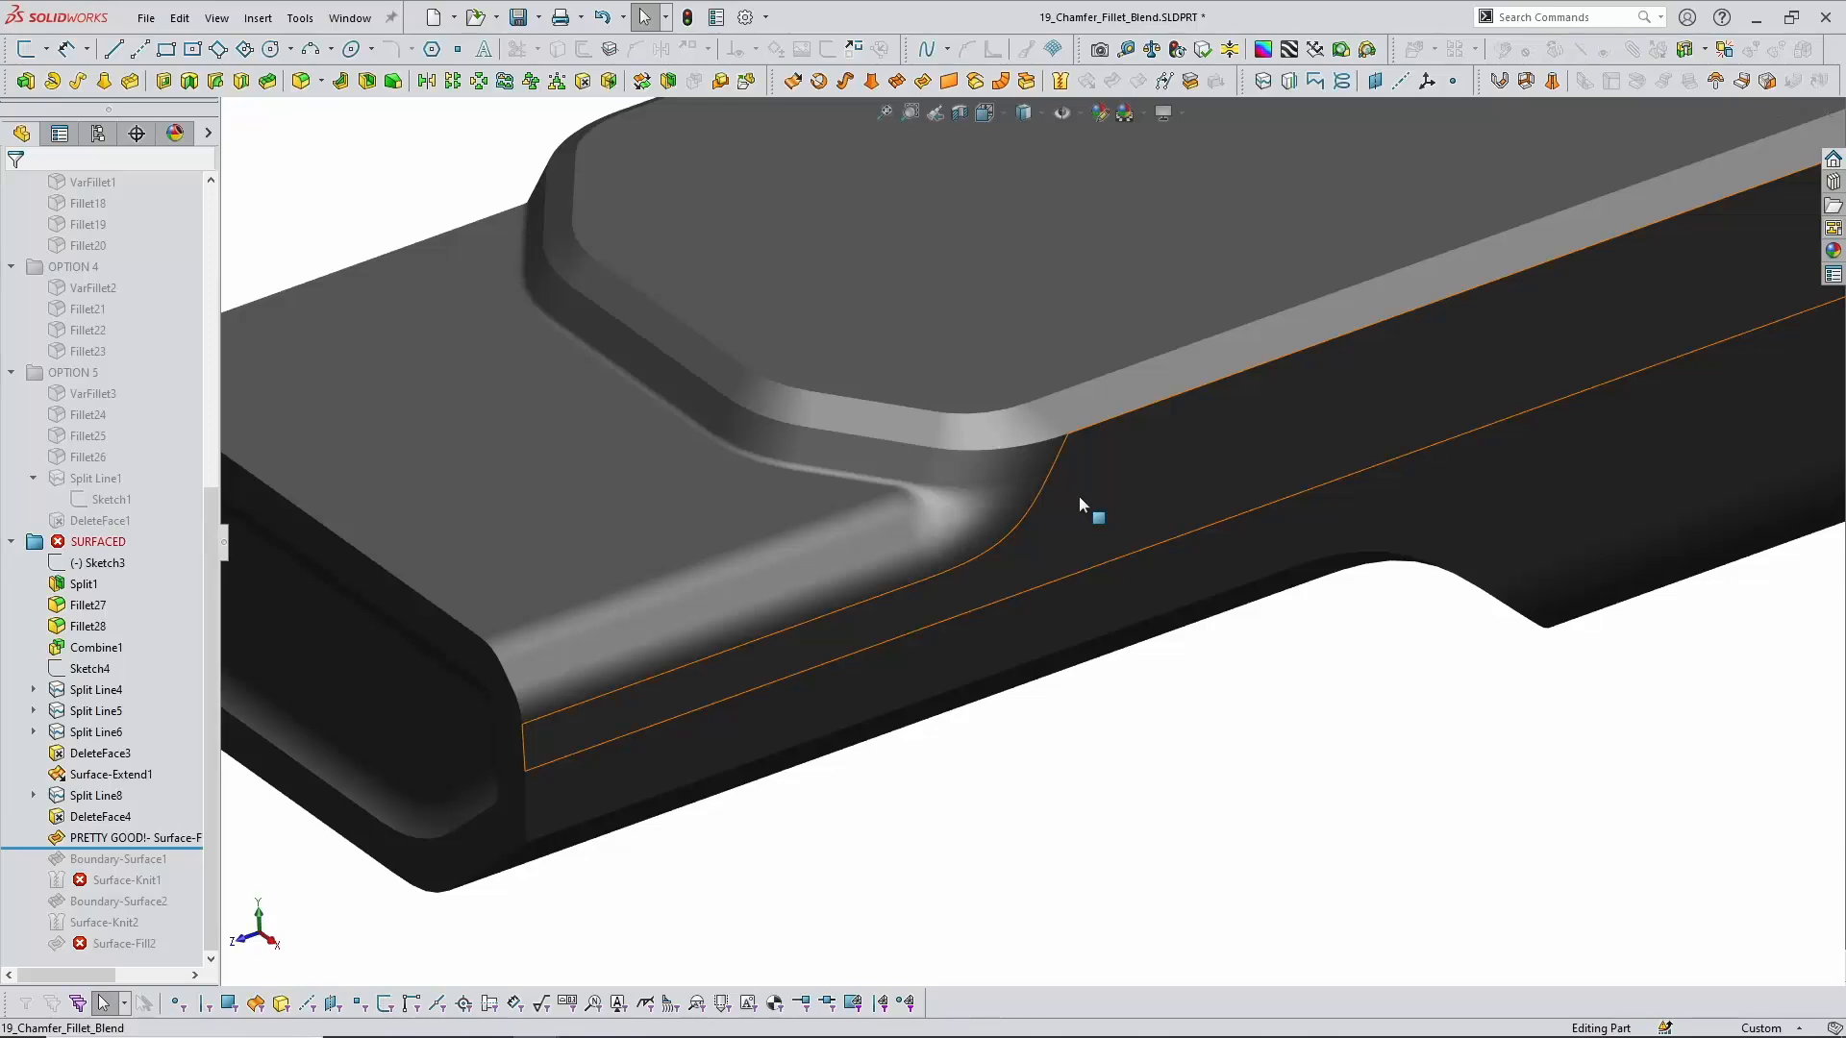
{"action": "scroll", "coordinate": [1025, 476], "scroll_direction": "up", "scroll_amount": 3}
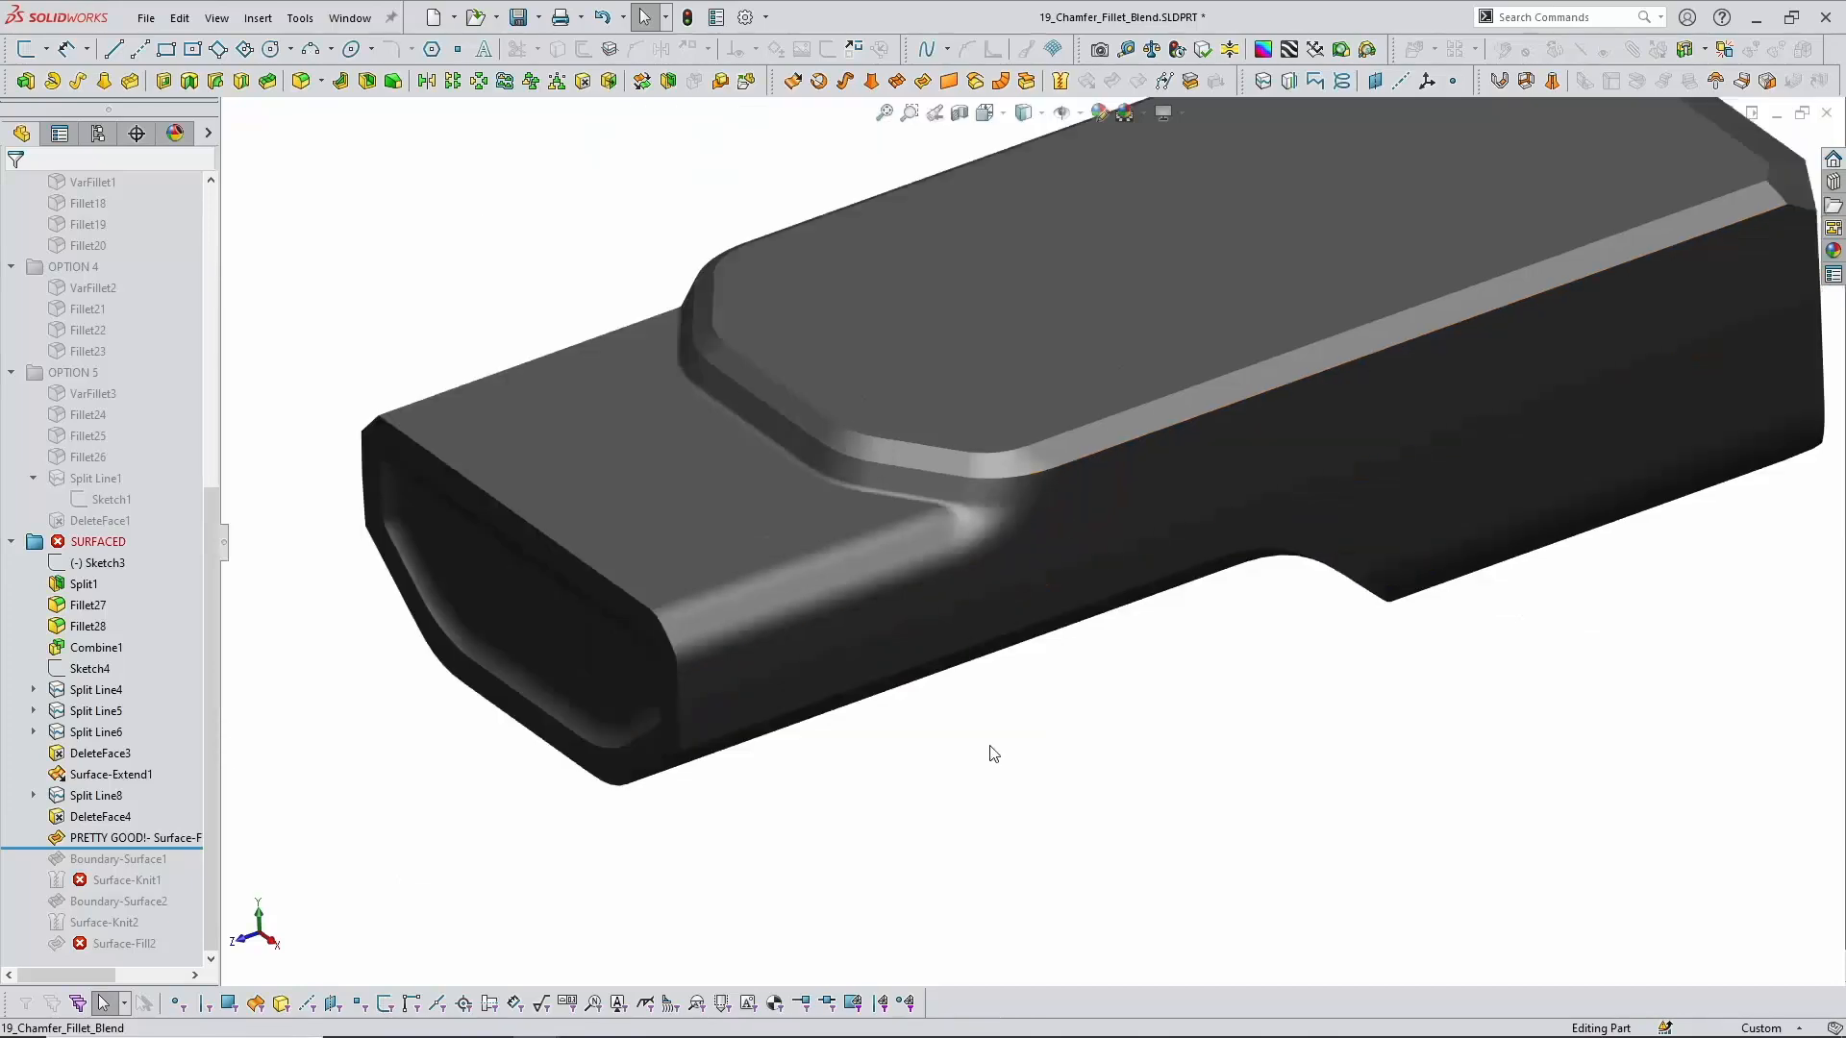
Step: Suppress the PRETTY GOOD!- Surface-Fill1 feature and display the model shaded with edges around the open corner
{"action": "left_click", "coordinate": [106, 838]}
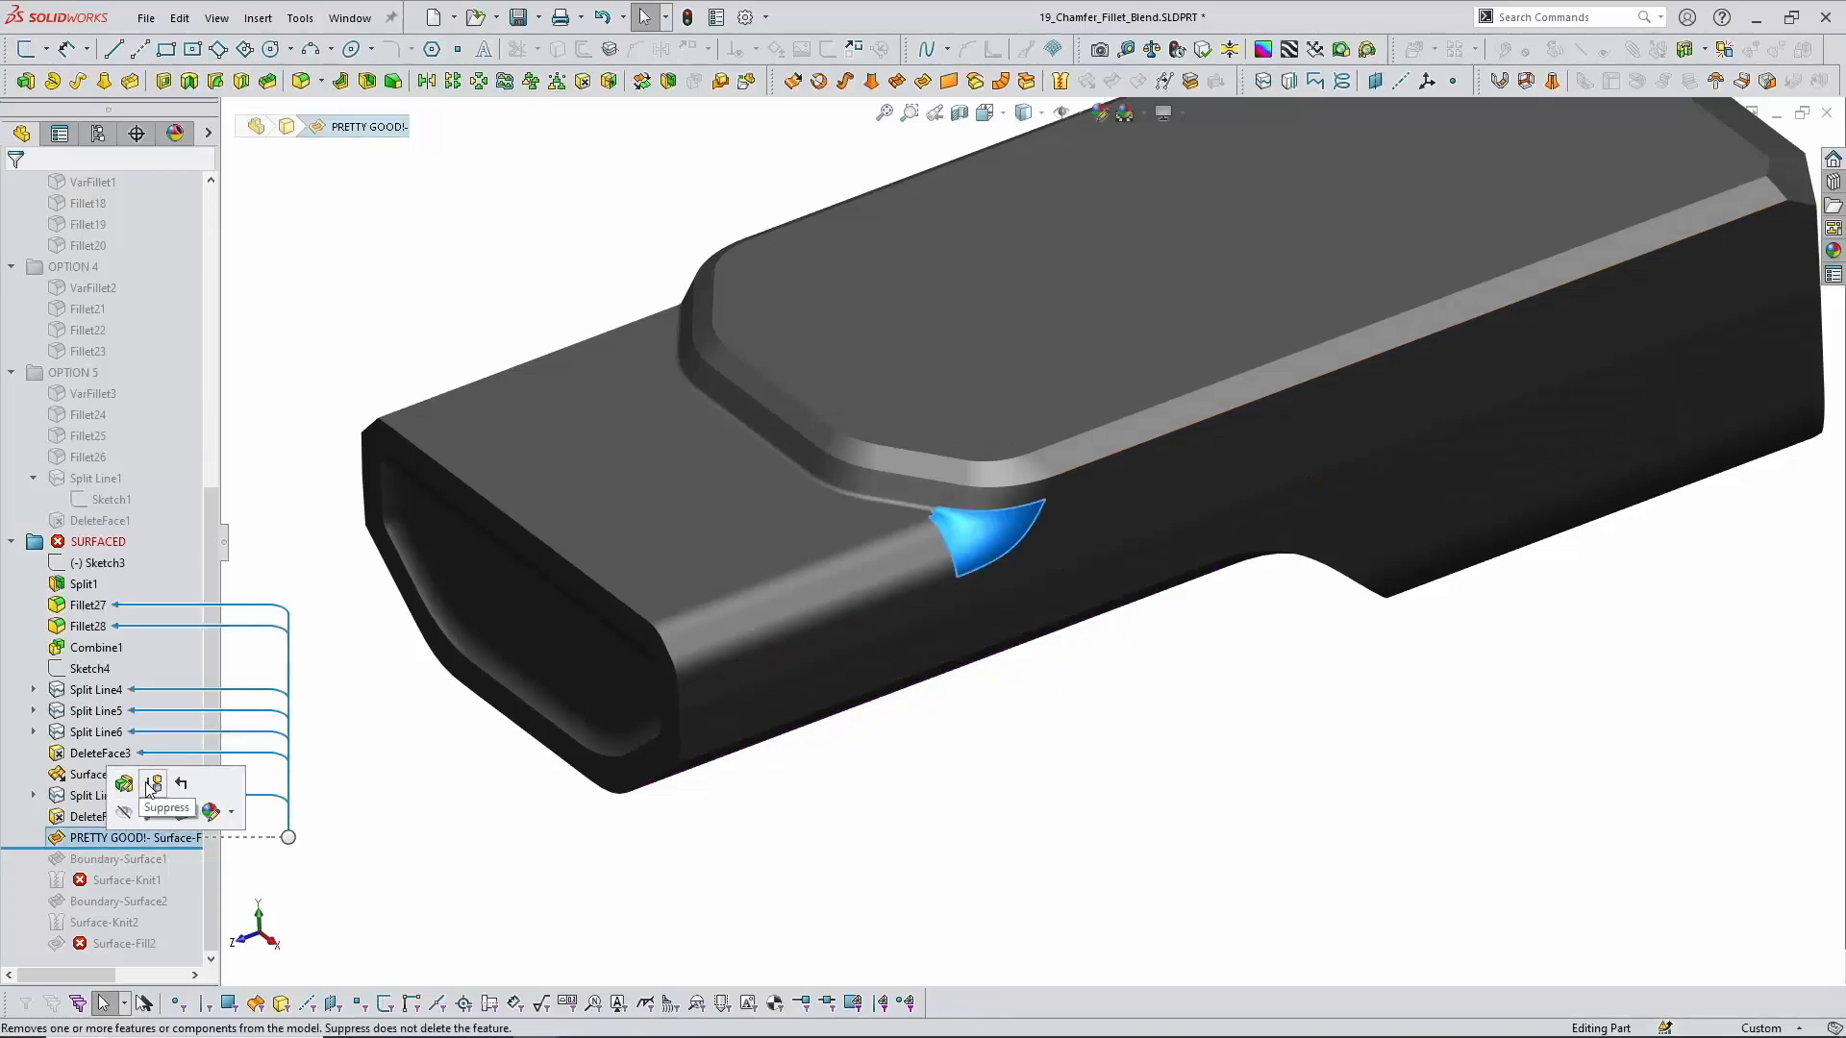
{"action": "left_click", "coordinate": [151, 785]}
{"action": "scroll", "coordinate": [972, 408], "scroll_direction": "down", "scroll_amount": 4}
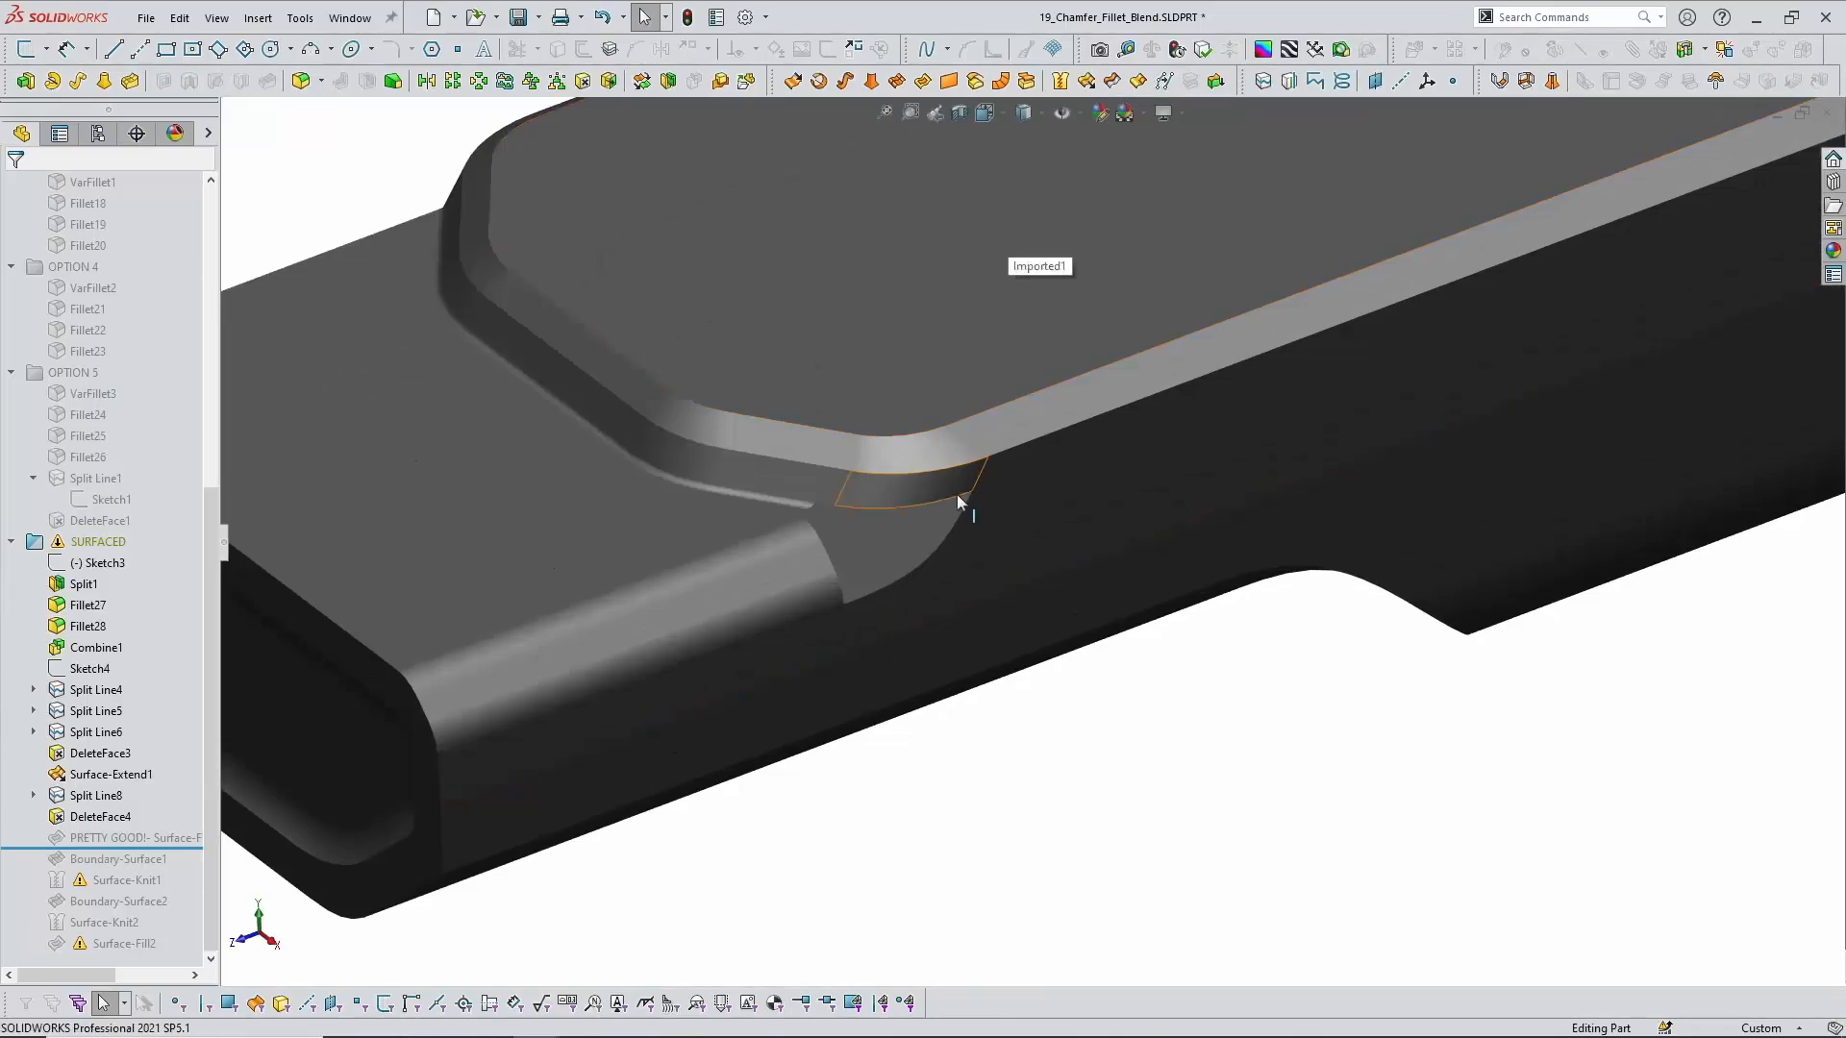
{"action": "scroll", "coordinate": [956, 494], "scroll_direction": "down", "scroll_amount": 3}
{"action": "left_click", "coordinate": [1024, 112]}
{"action": "left_click", "coordinate": [1024, 142]}
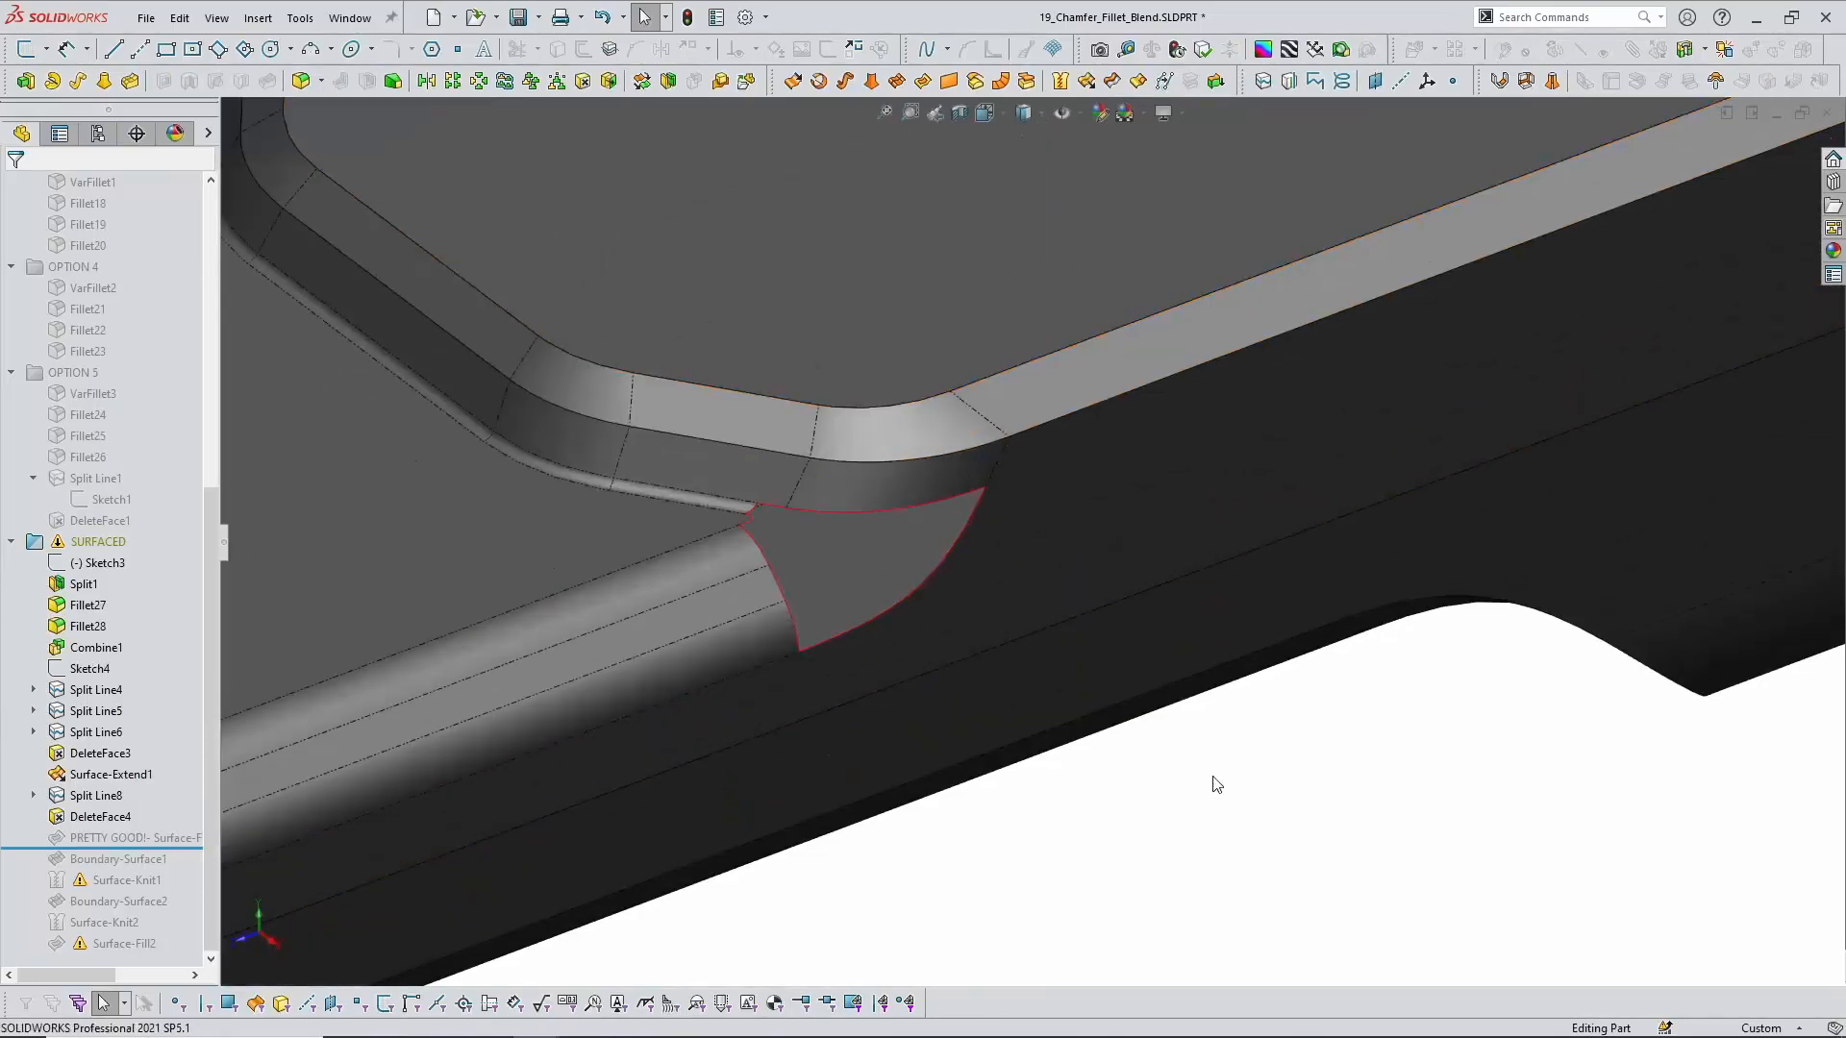
Step: Roll the history forward past Boundary-Surface1, open its definition and clear the Direction 1 selections
{"action": "left_click_drag", "start_coordinate": [196, 846], "coordinate": [192, 869]}
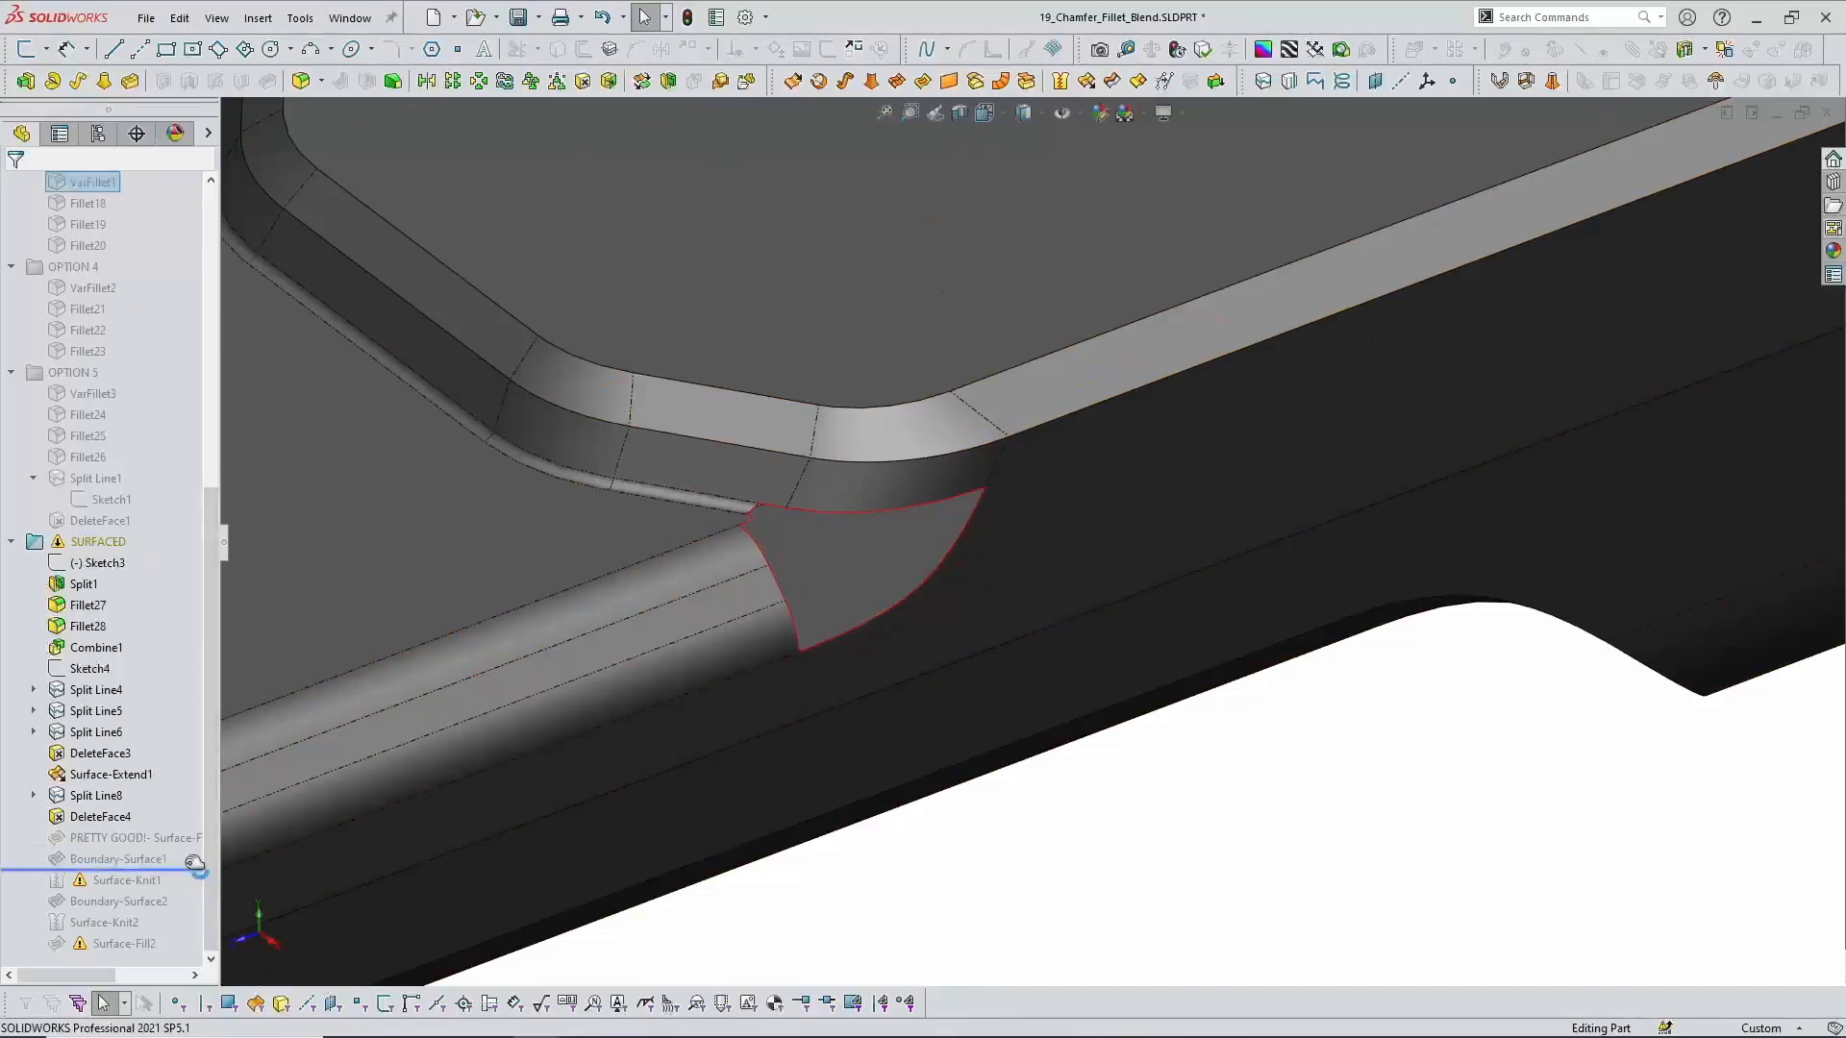
{"action": "left_click", "coordinate": [142, 861]}
{"action": "left_click", "coordinate": [154, 816]}
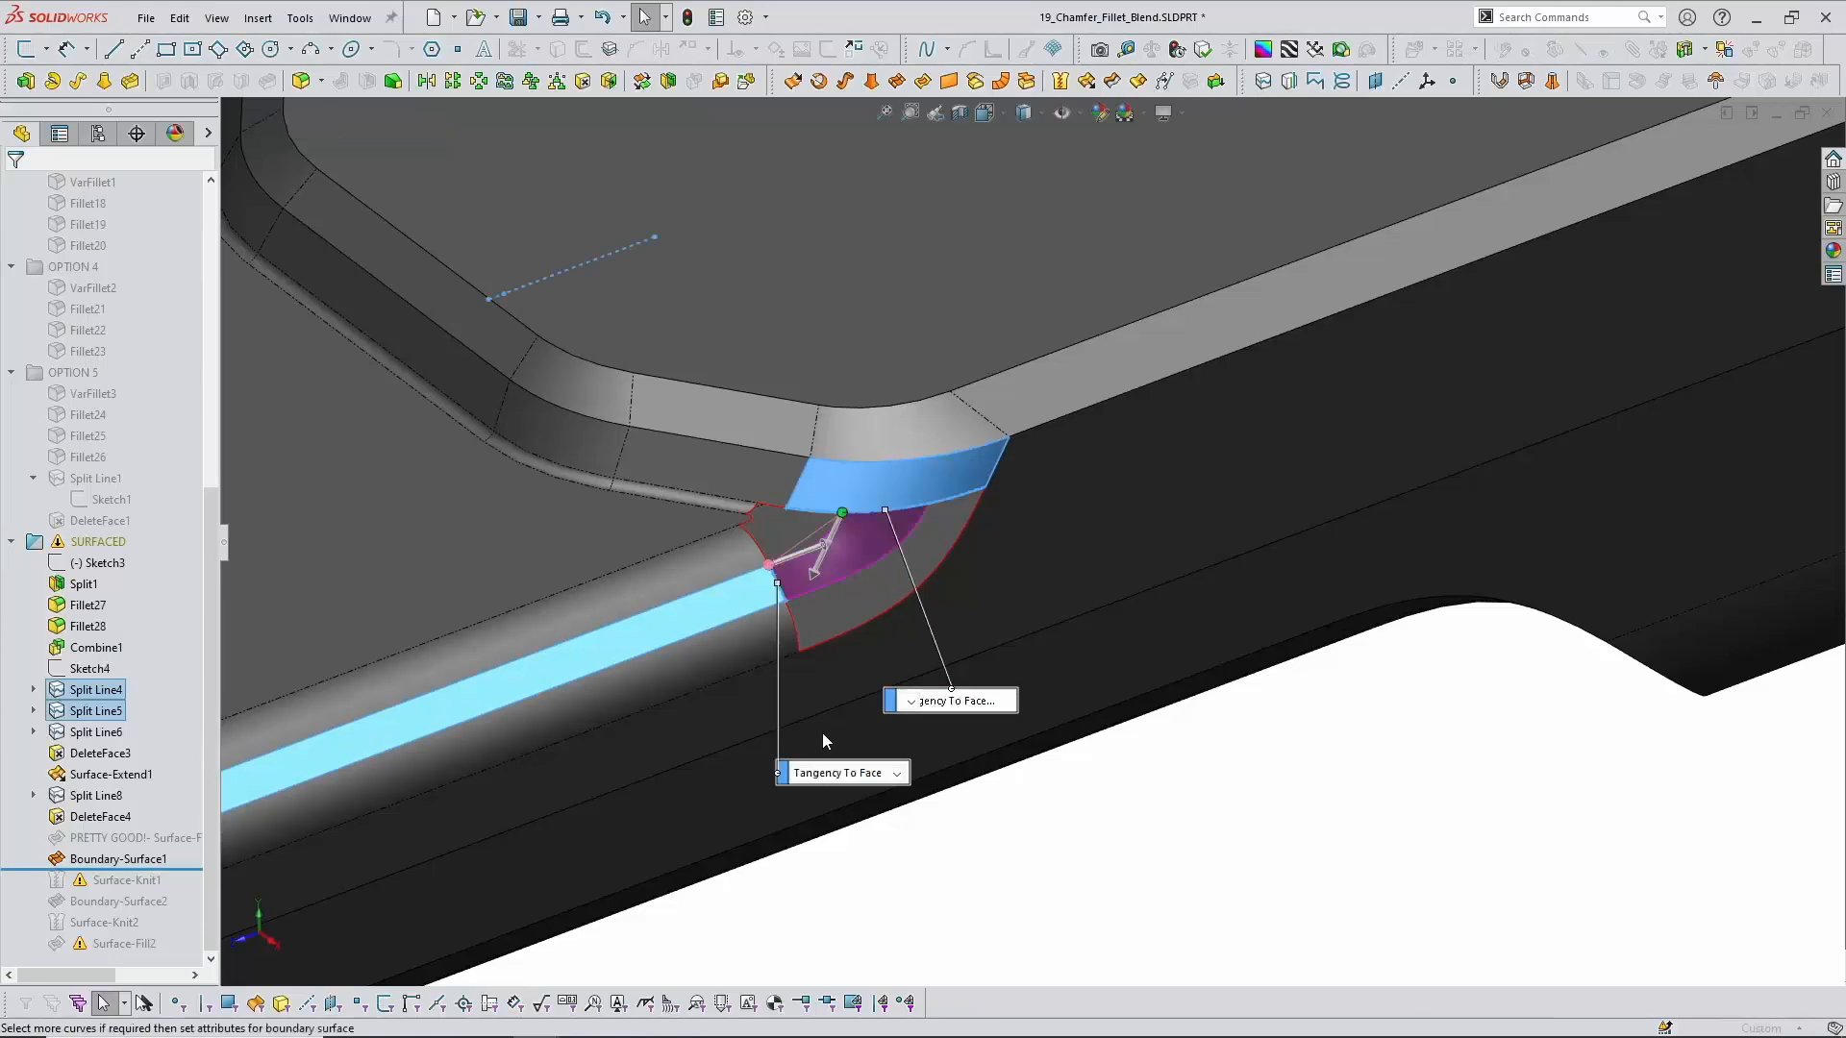
{"action": "scroll", "coordinate": [880, 539], "scroll_direction": "down", "scroll_amount": 3}
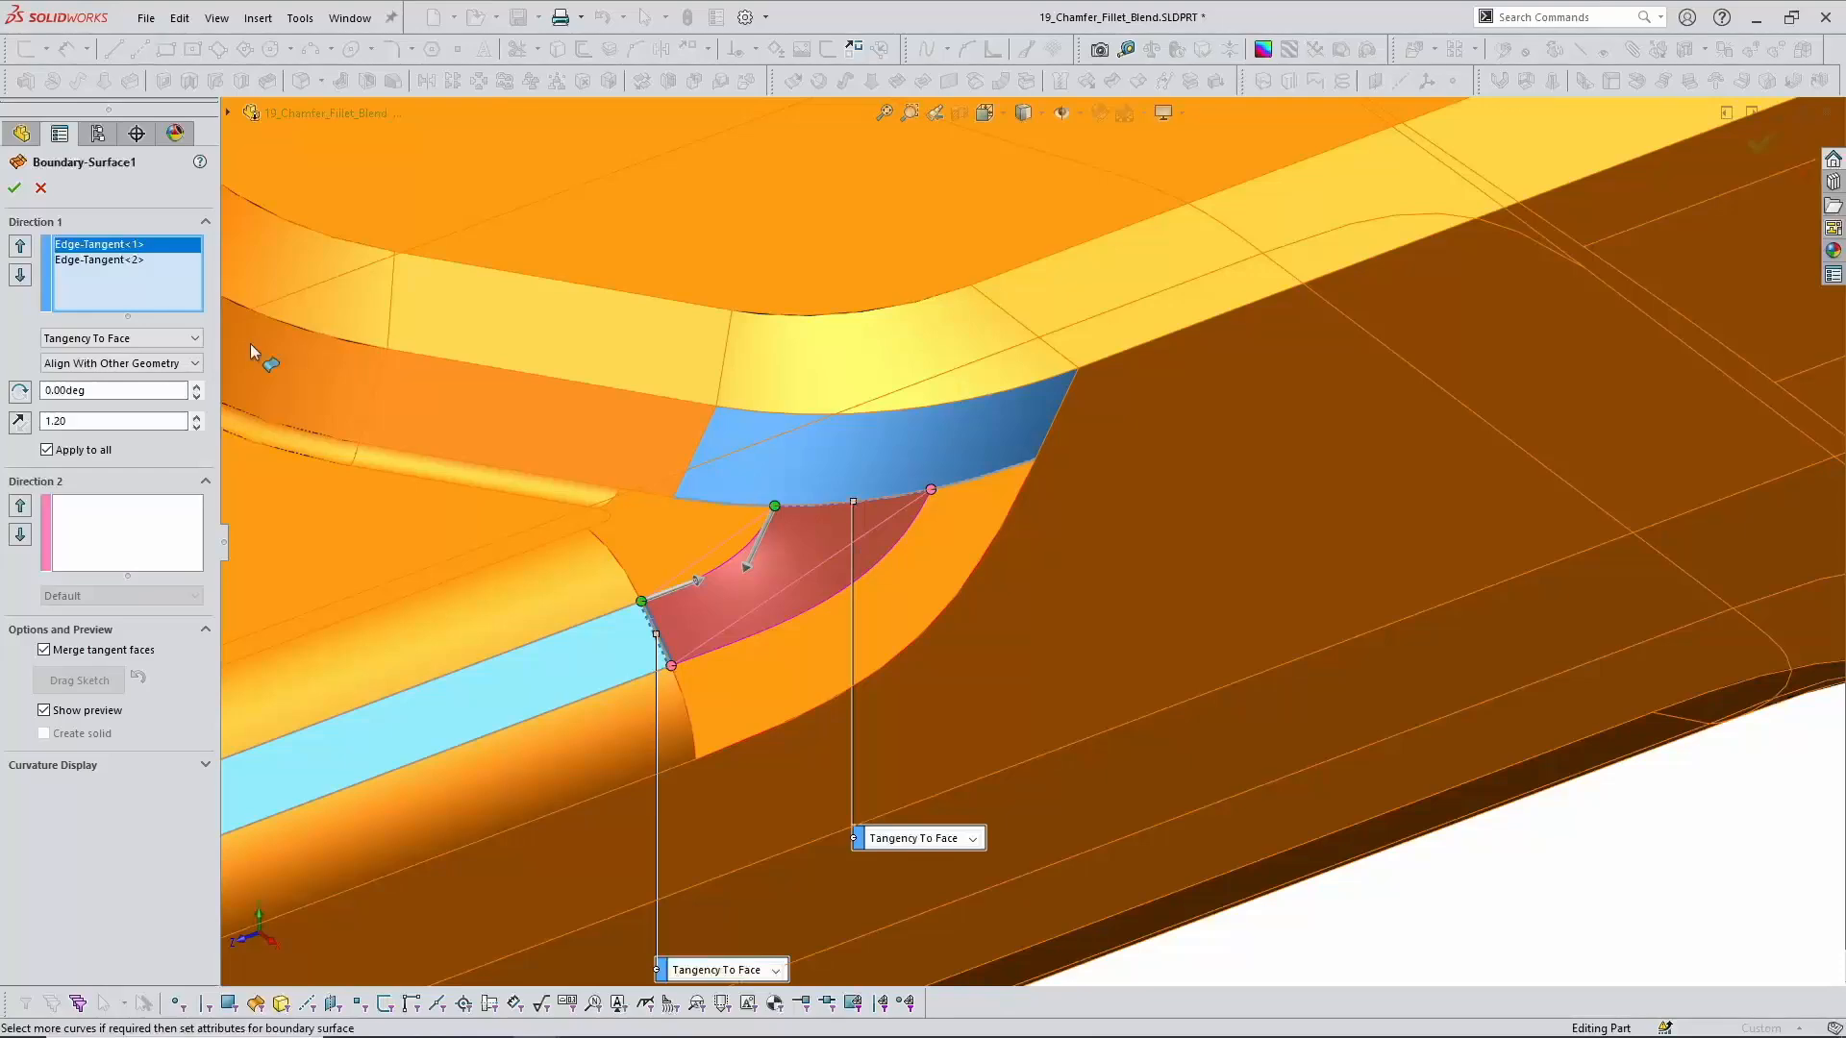
{"action": "right_click", "coordinate": [73, 256]}
{"action": "left_click", "coordinate": [100, 290]}
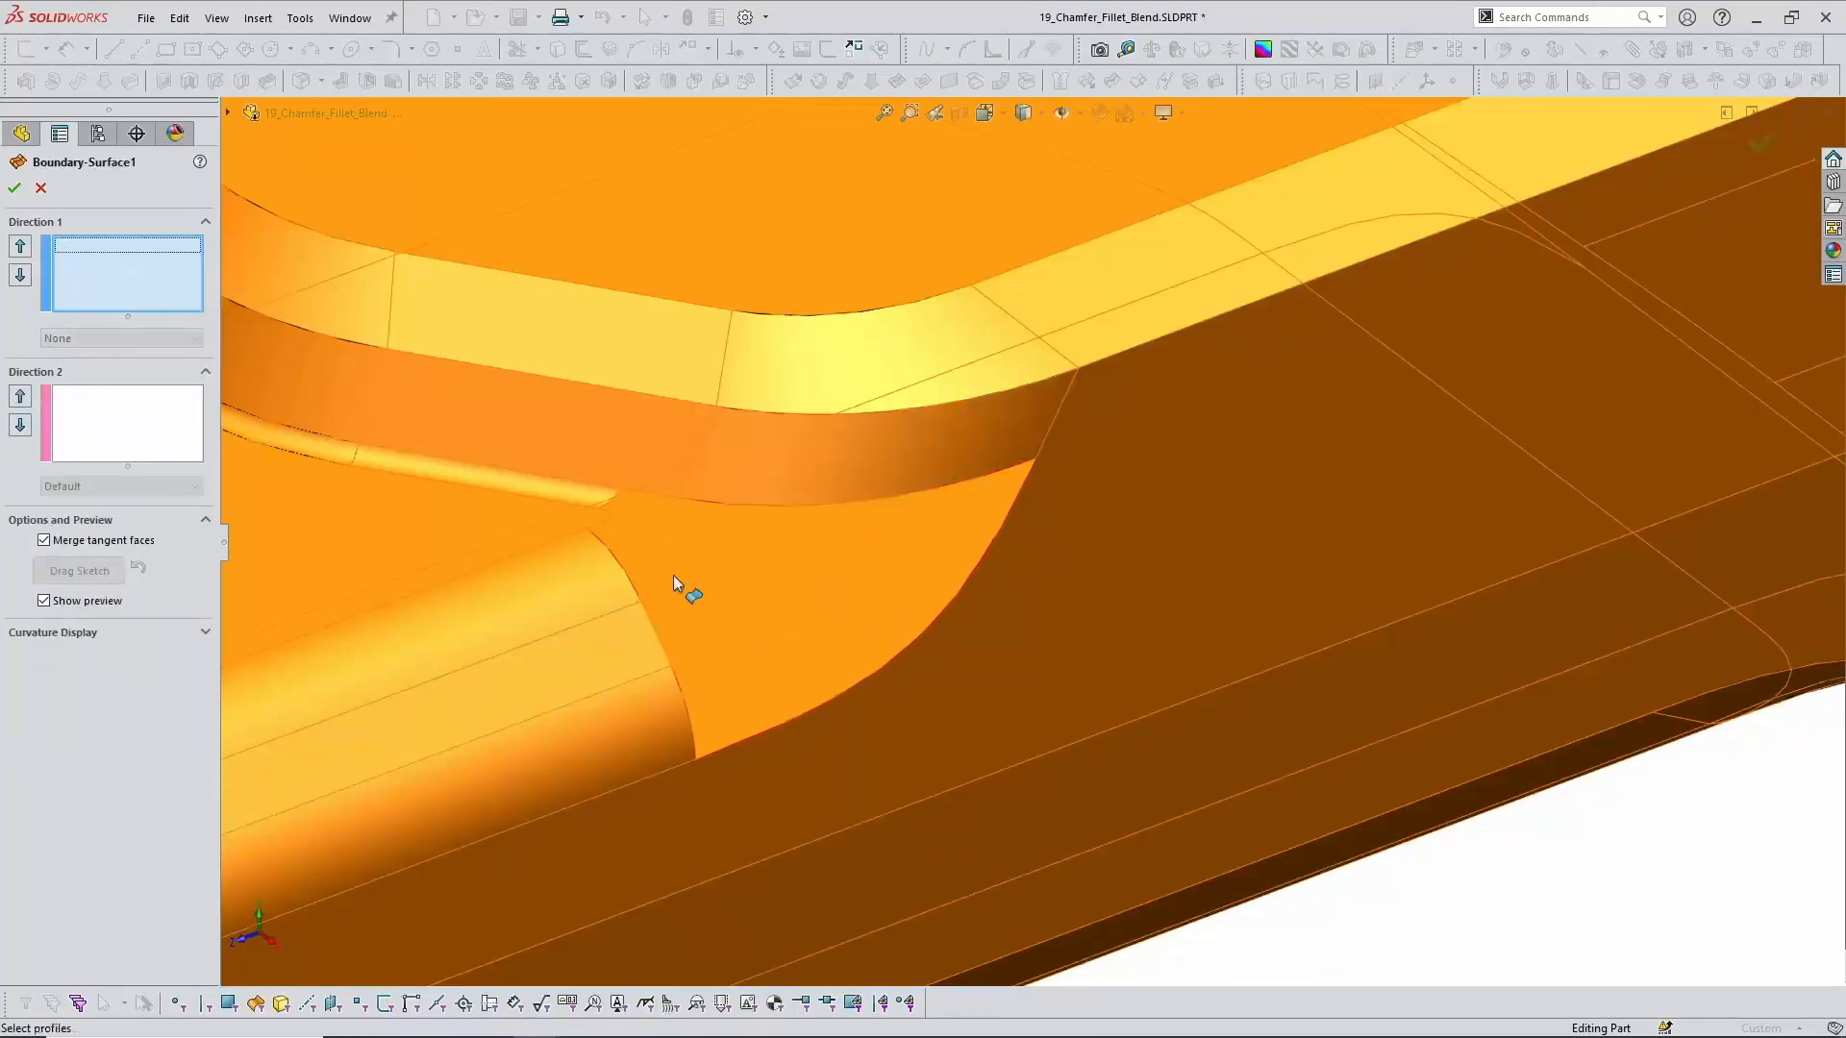
Step: Select the middle fillet strip's end edge and the curved wall's lower edge for Direction 1, pulling both ends of the second edge inward
{"action": "left_click", "coordinate": [654, 629]}
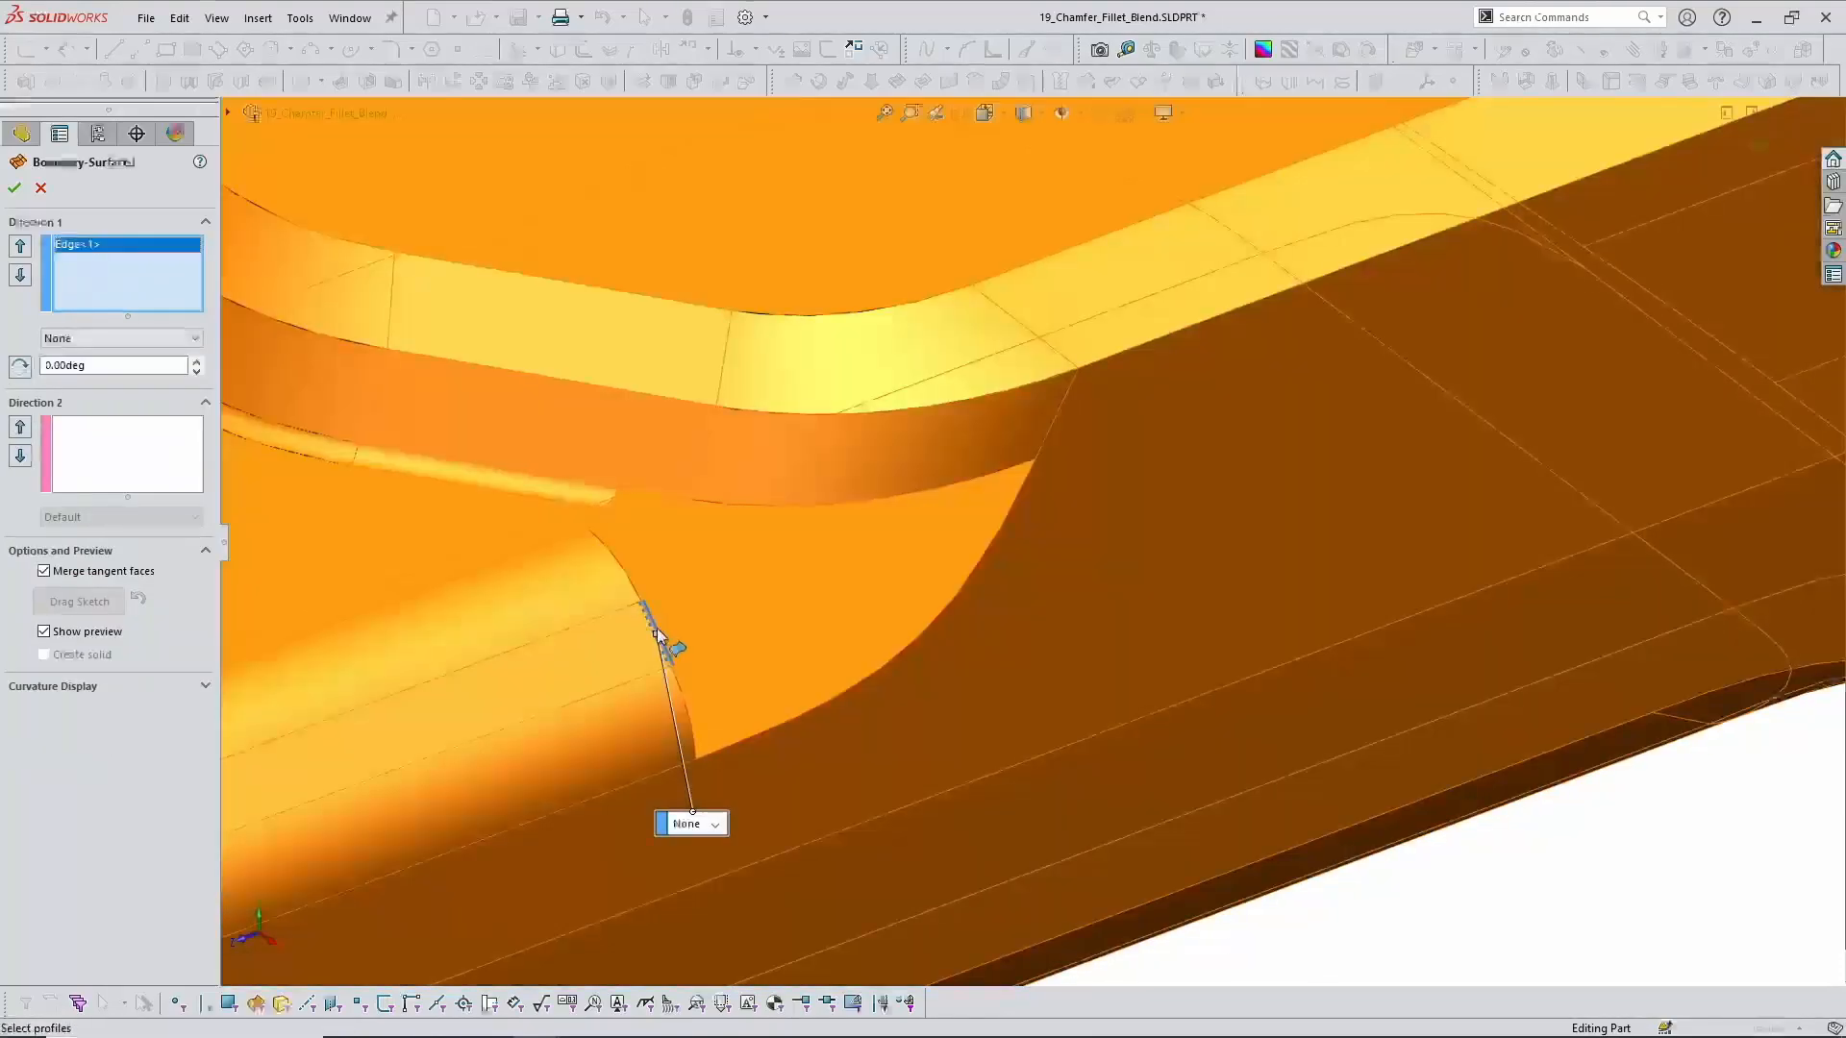
{"action": "left_click", "coordinate": [744, 504]}
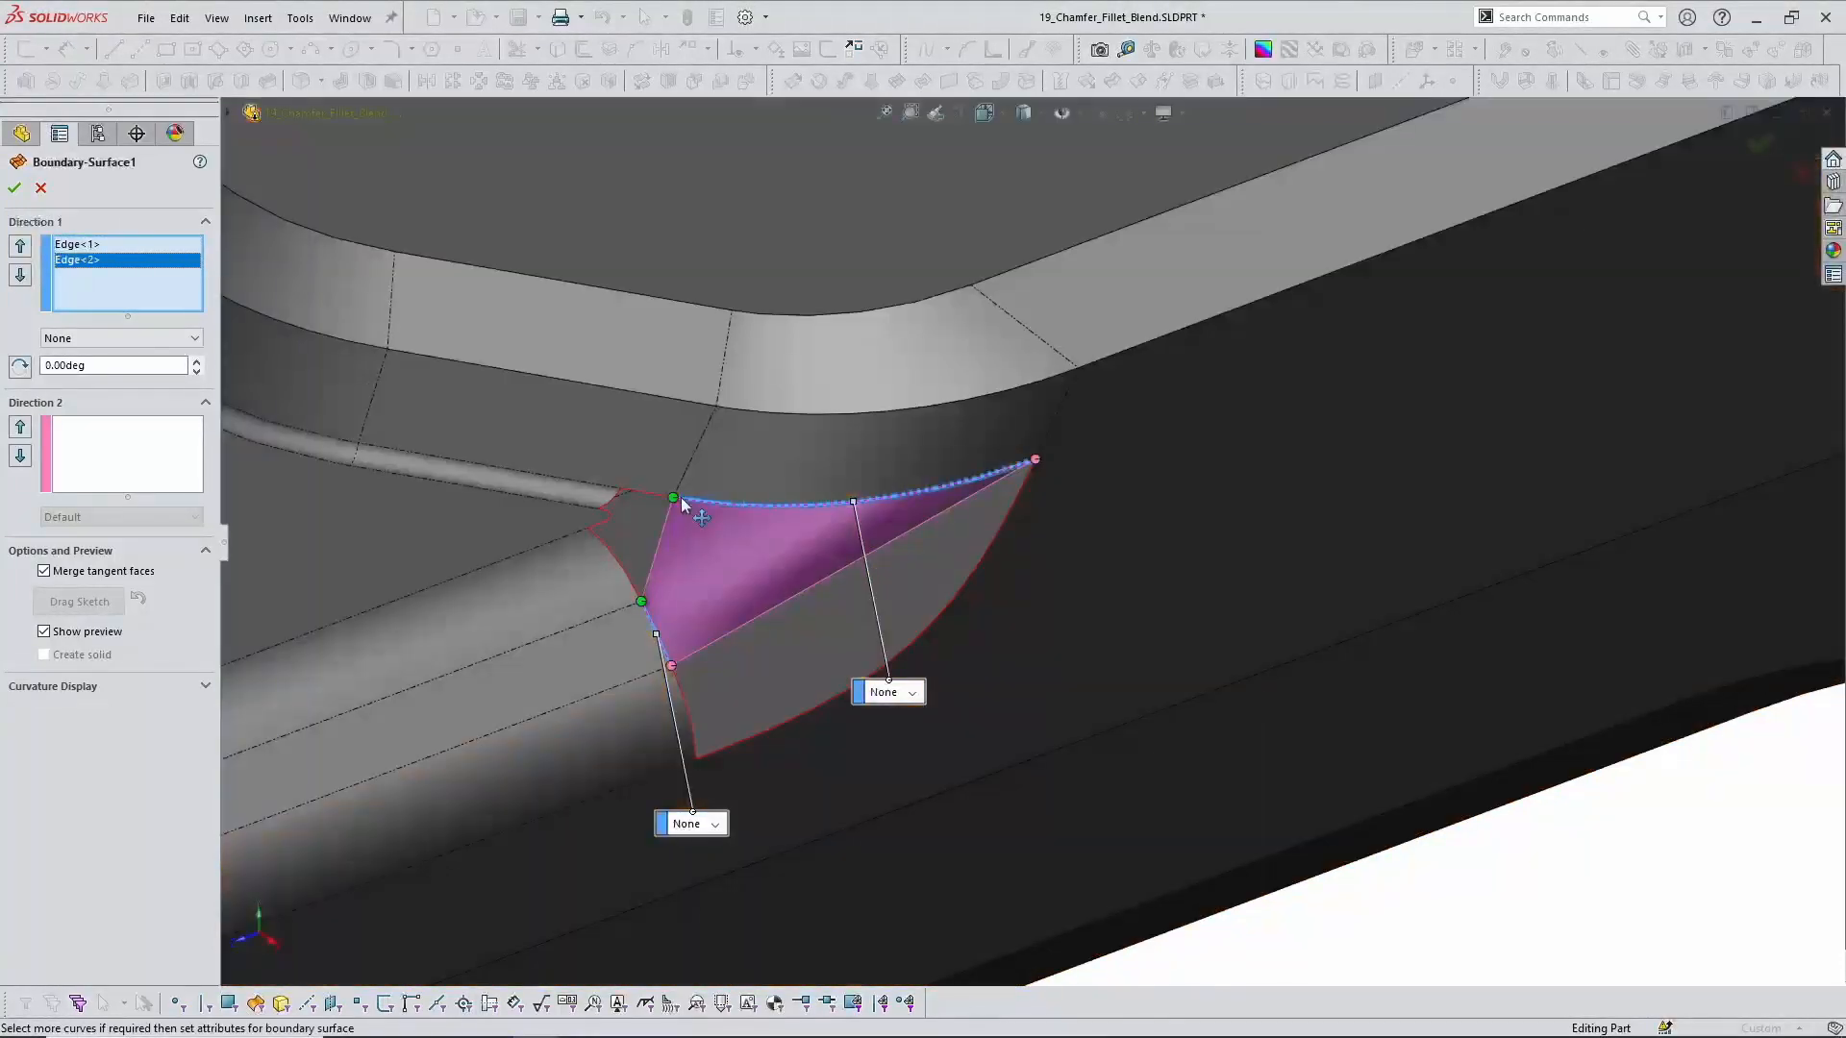
{"action": "left_click_drag", "start_coordinate": [681, 498], "coordinate": [739, 505]}
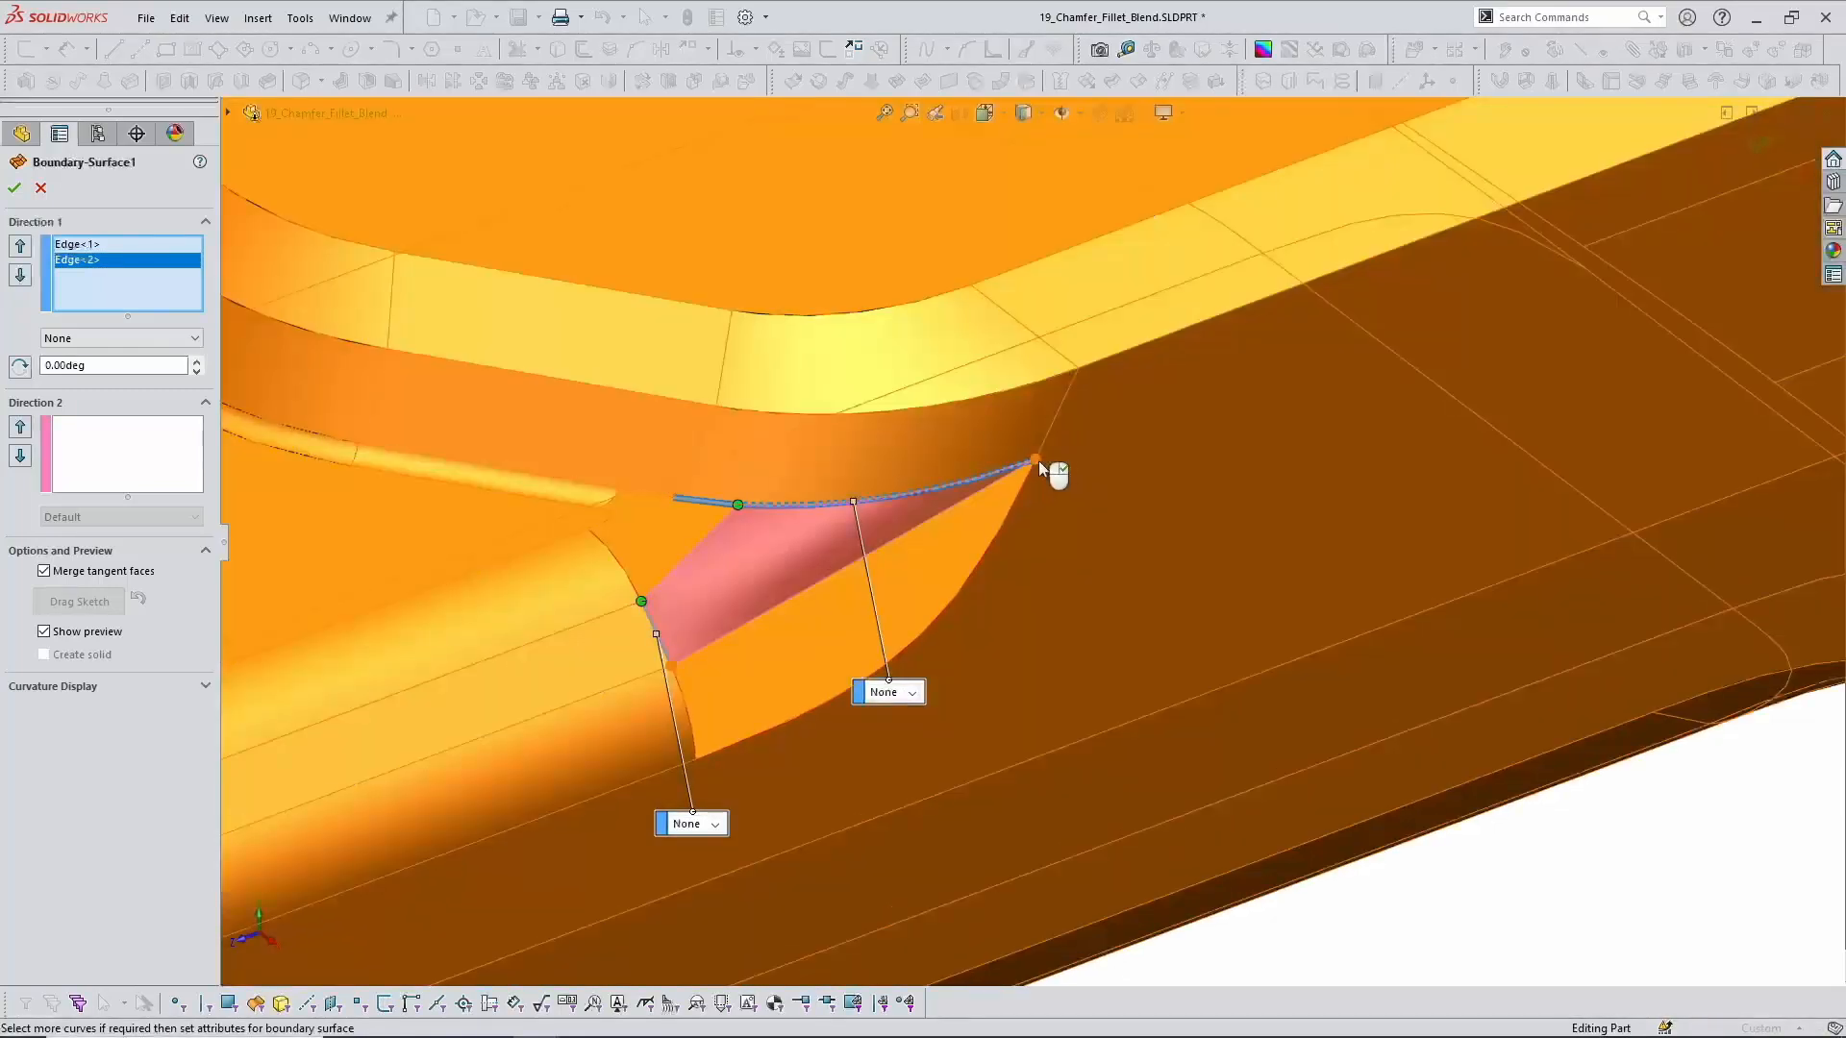
{"action": "left_click_drag", "start_coordinate": [1037, 459], "coordinate": [916, 516]}
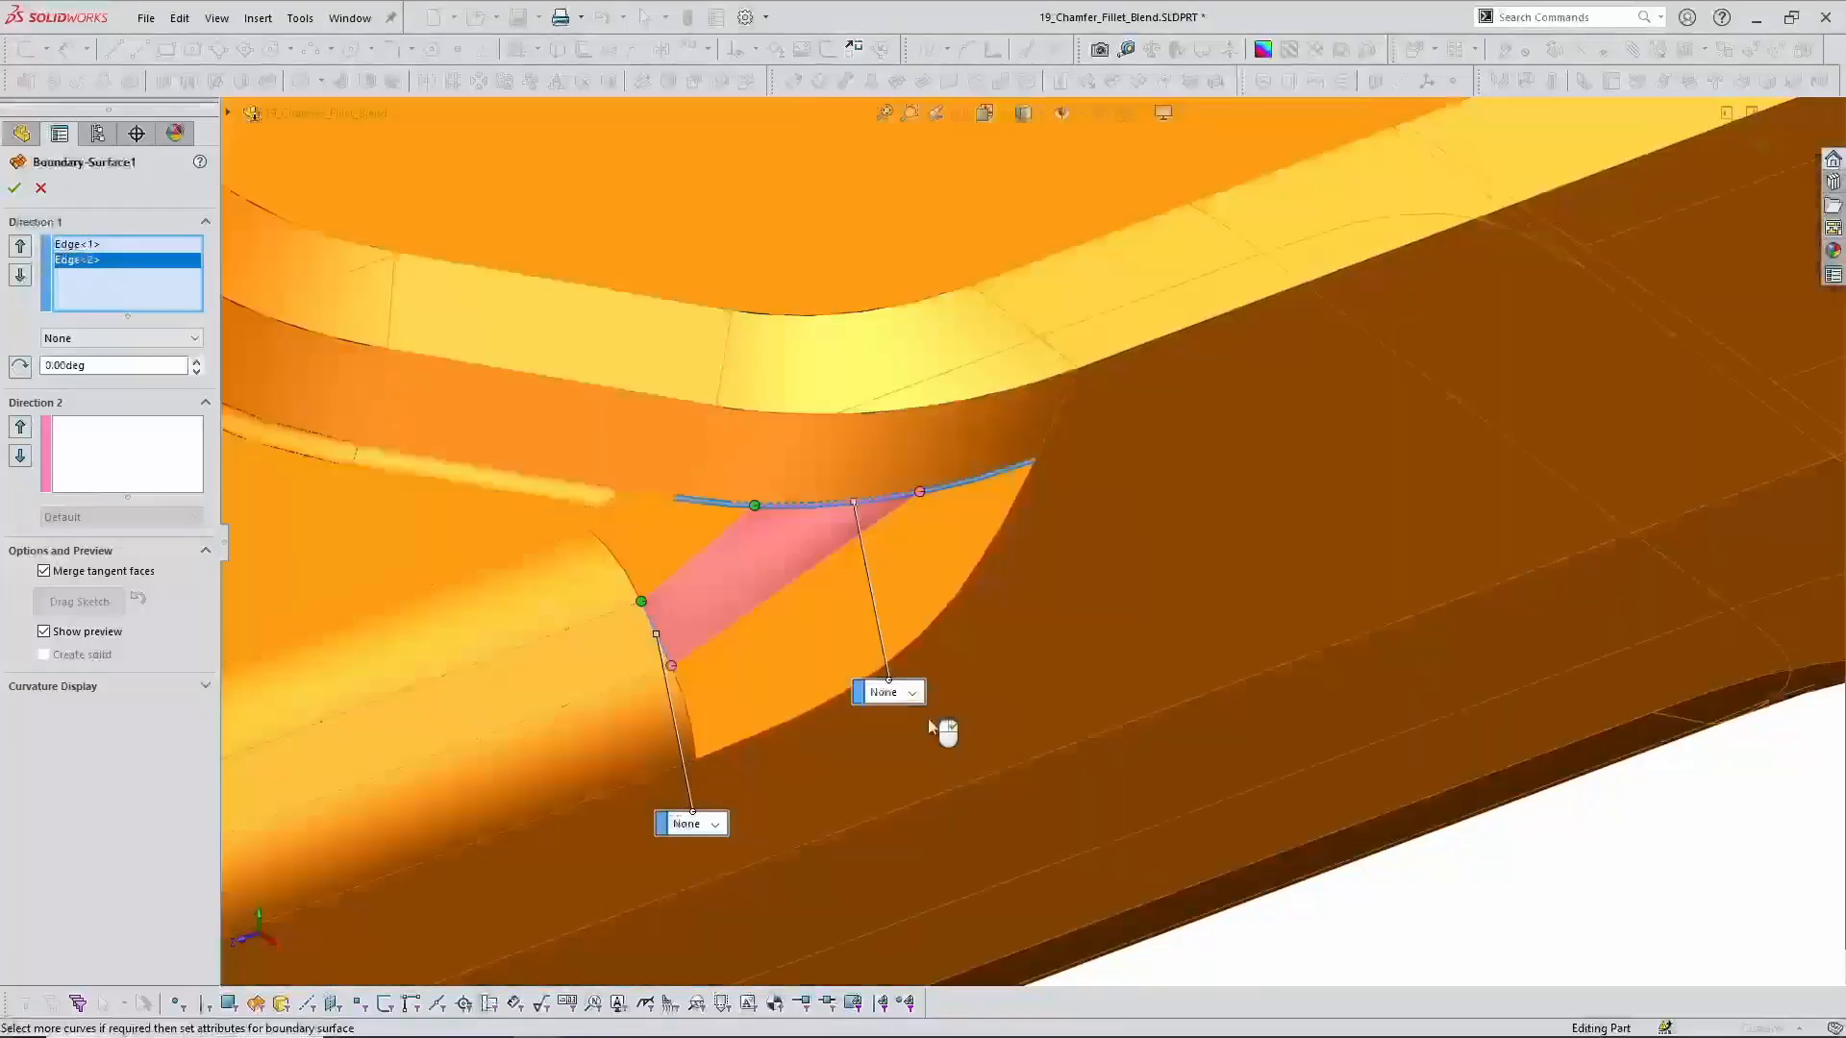
Step: Set both Direction 1 edges to Tangency To Face with a tangent length of 1.20
{"action": "left_click", "coordinate": [894, 691]}
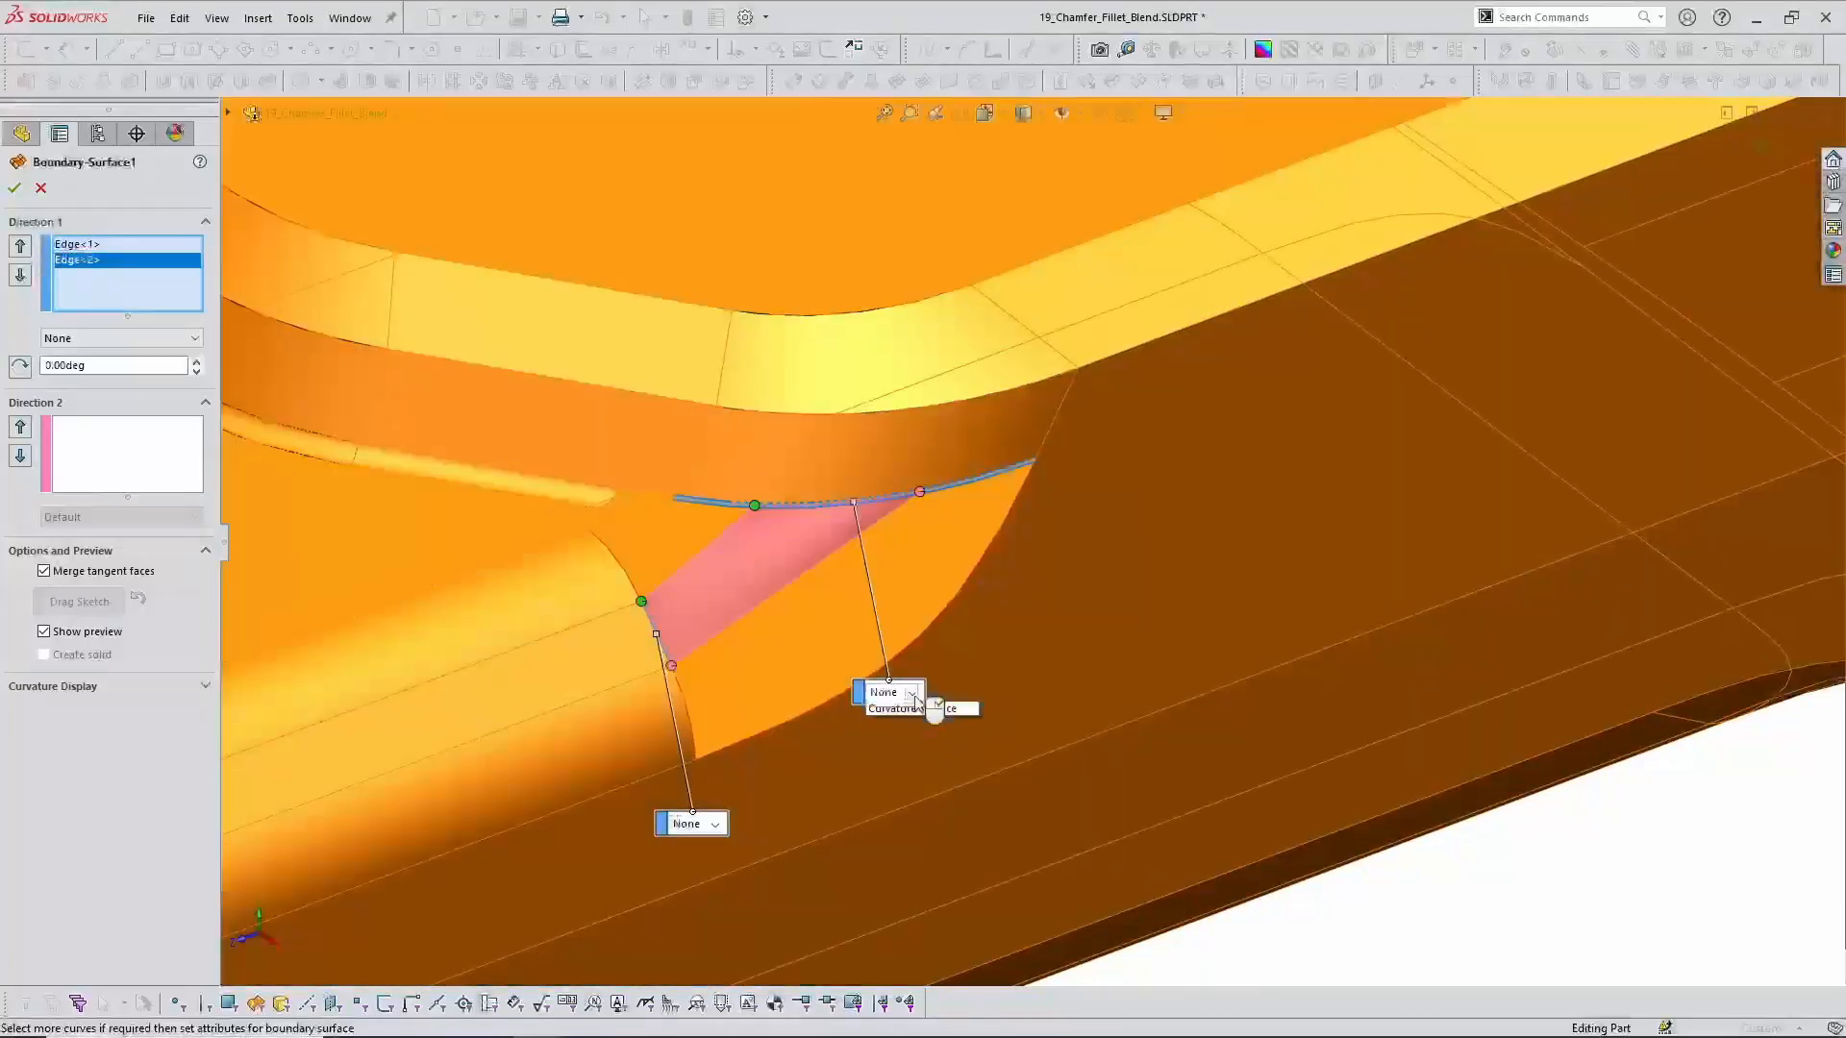
{"action": "left_click", "coordinate": [923, 748]}
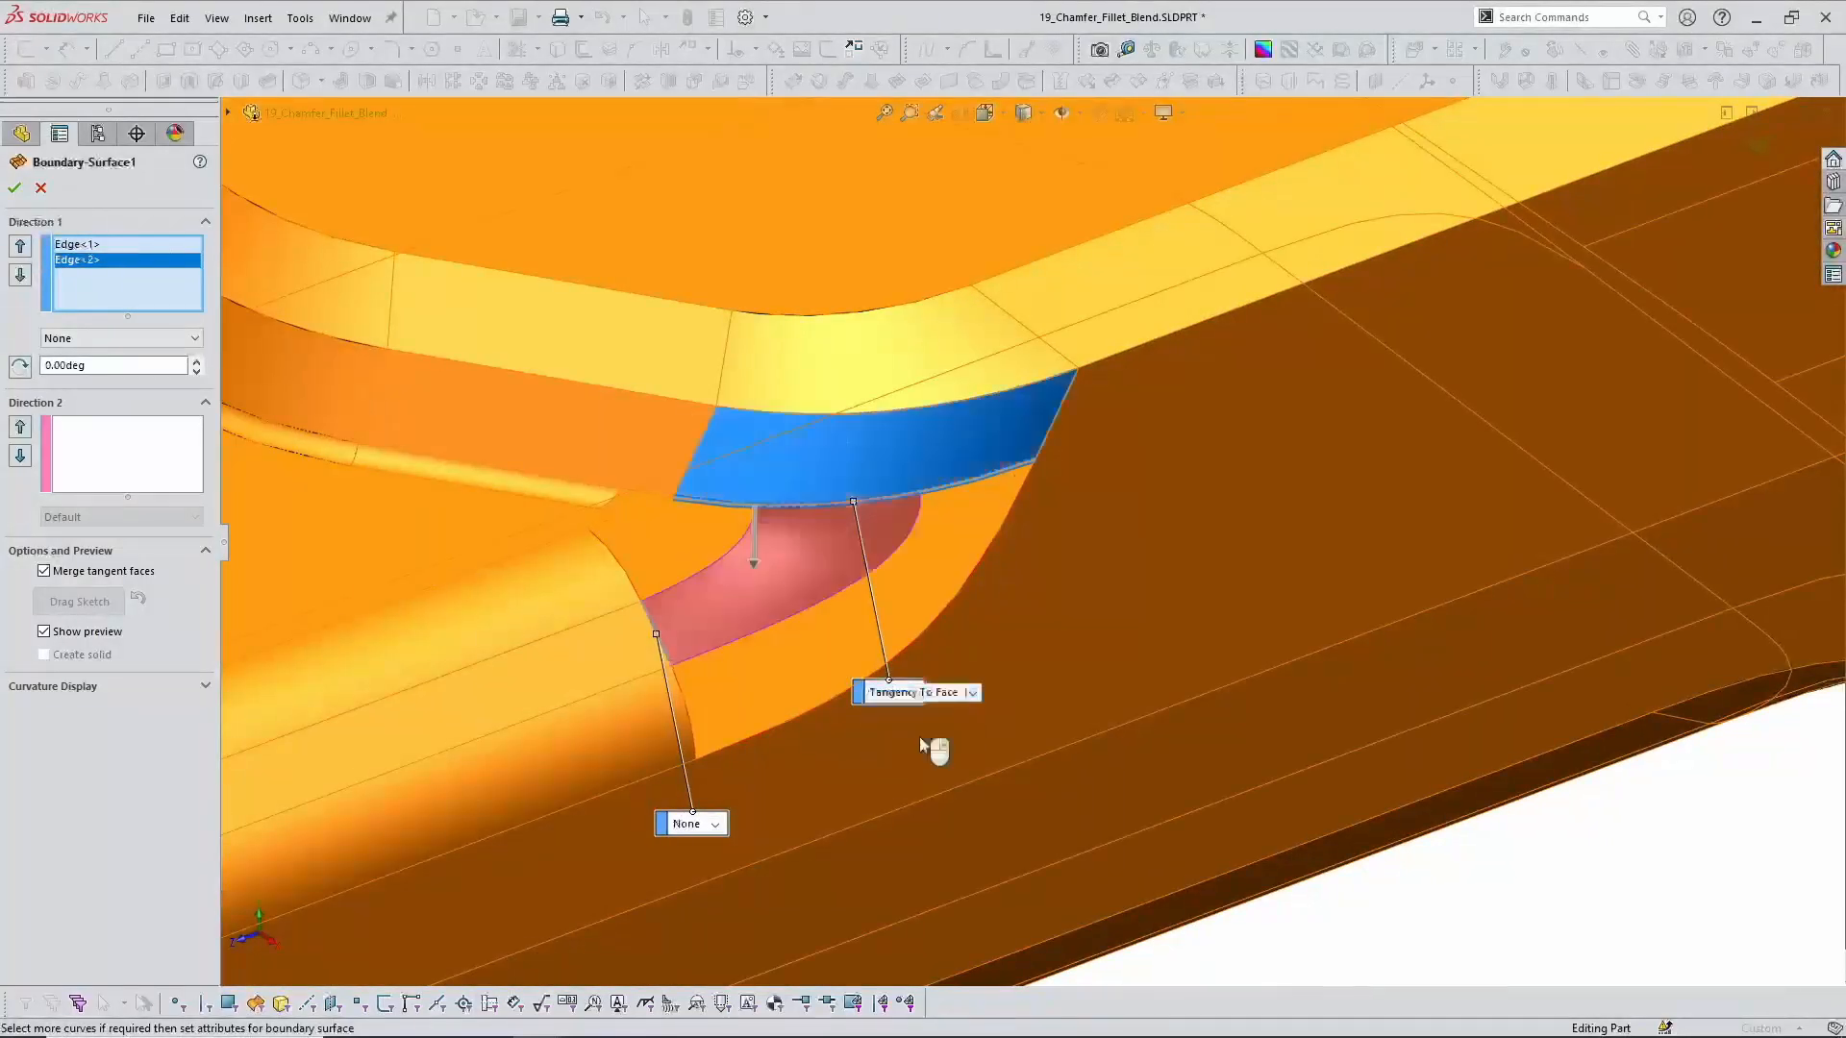
{"action": "left_click", "coordinate": [716, 825]}
{"action": "left_click", "coordinate": [712, 867]}
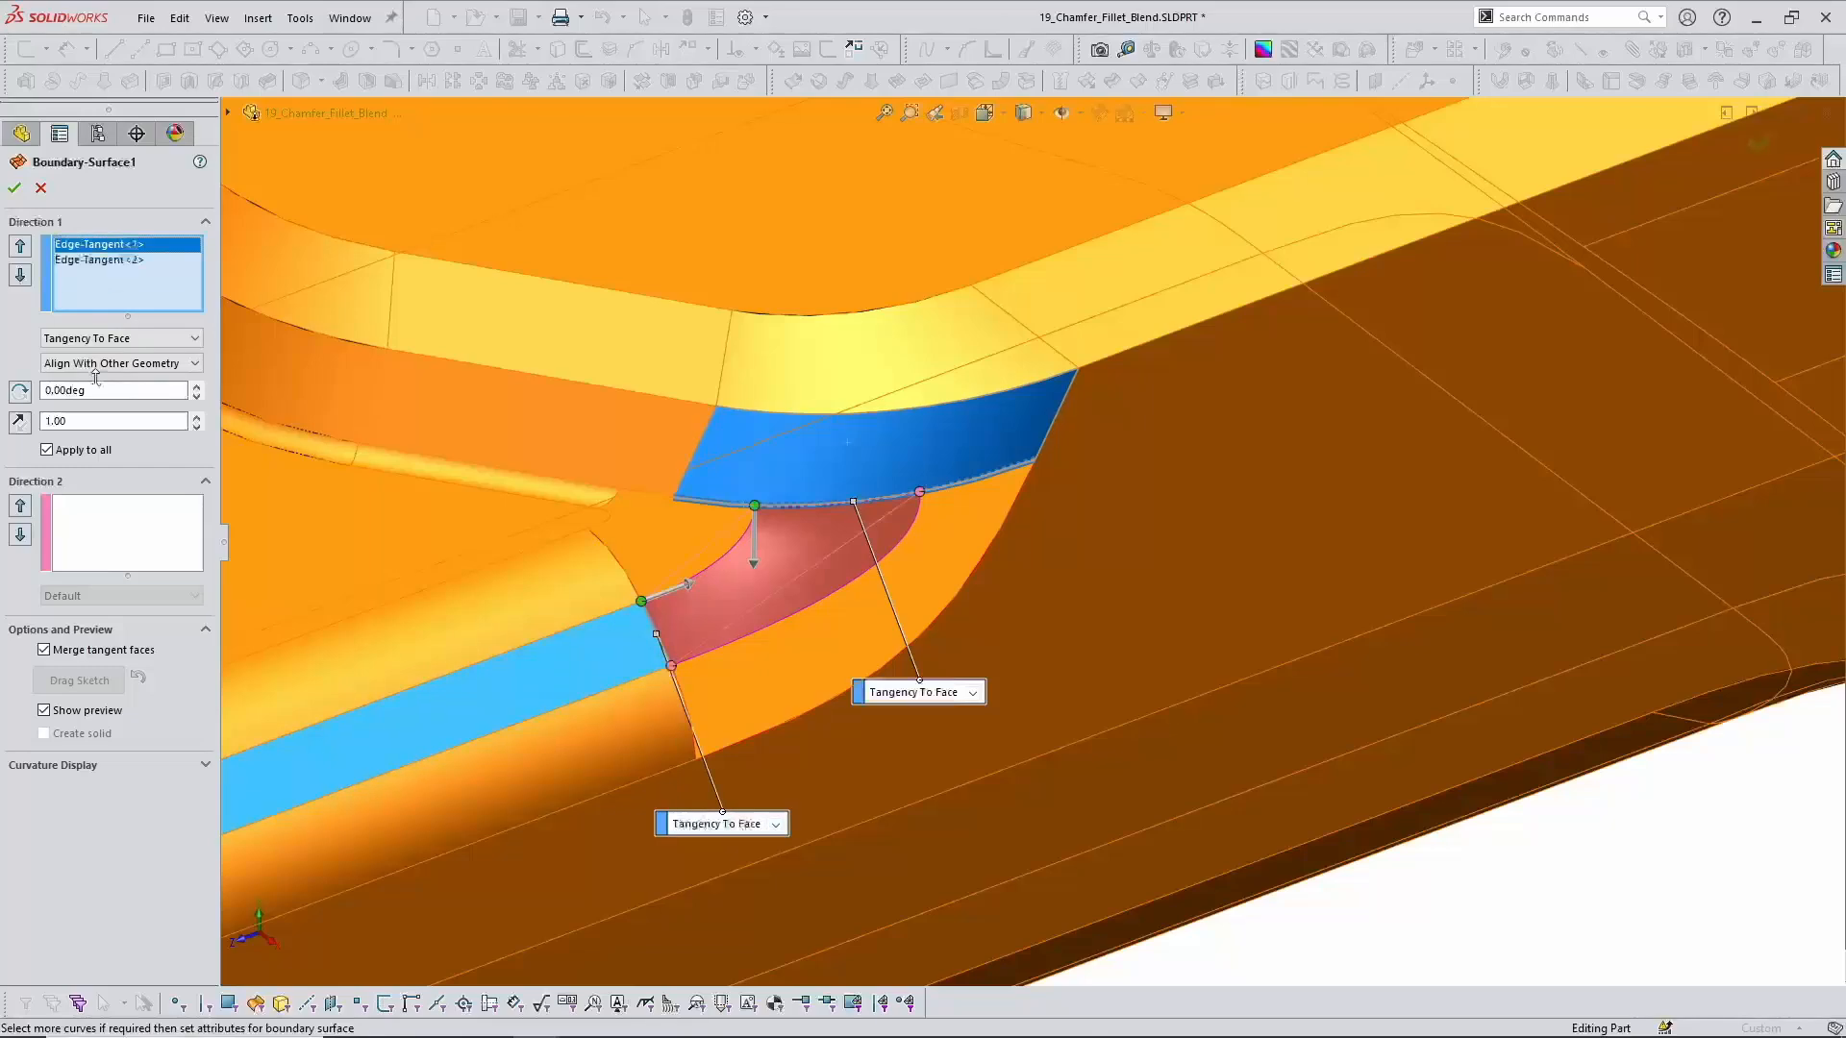
{"action": "left_click", "coordinate": [20, 423]}
{"action": "left_click", "coordinate": [91, 259]}
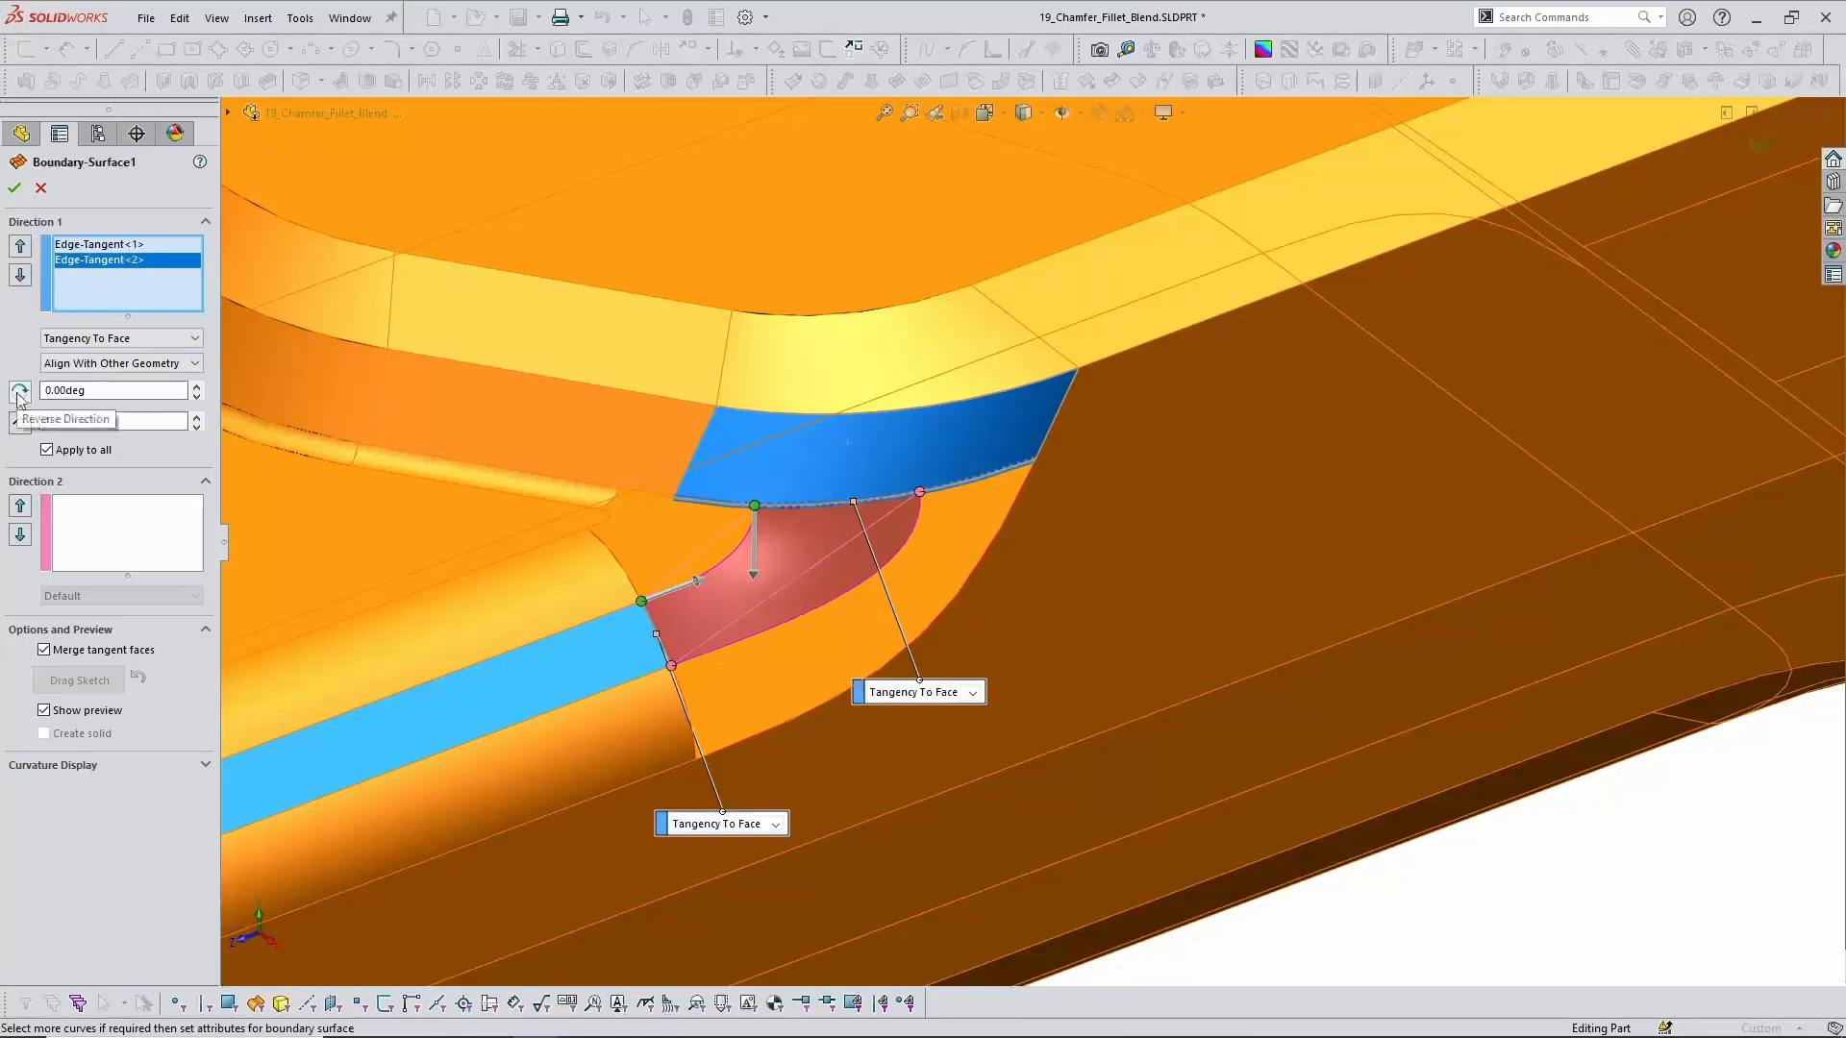
Step: Narrow the boundary surface's upper end by moving both connector points along the curved wall edge, and accept the feature
{"action": "left_click_drag", "start_coordinate": [754, 506], "coordinate": [804, 507]}
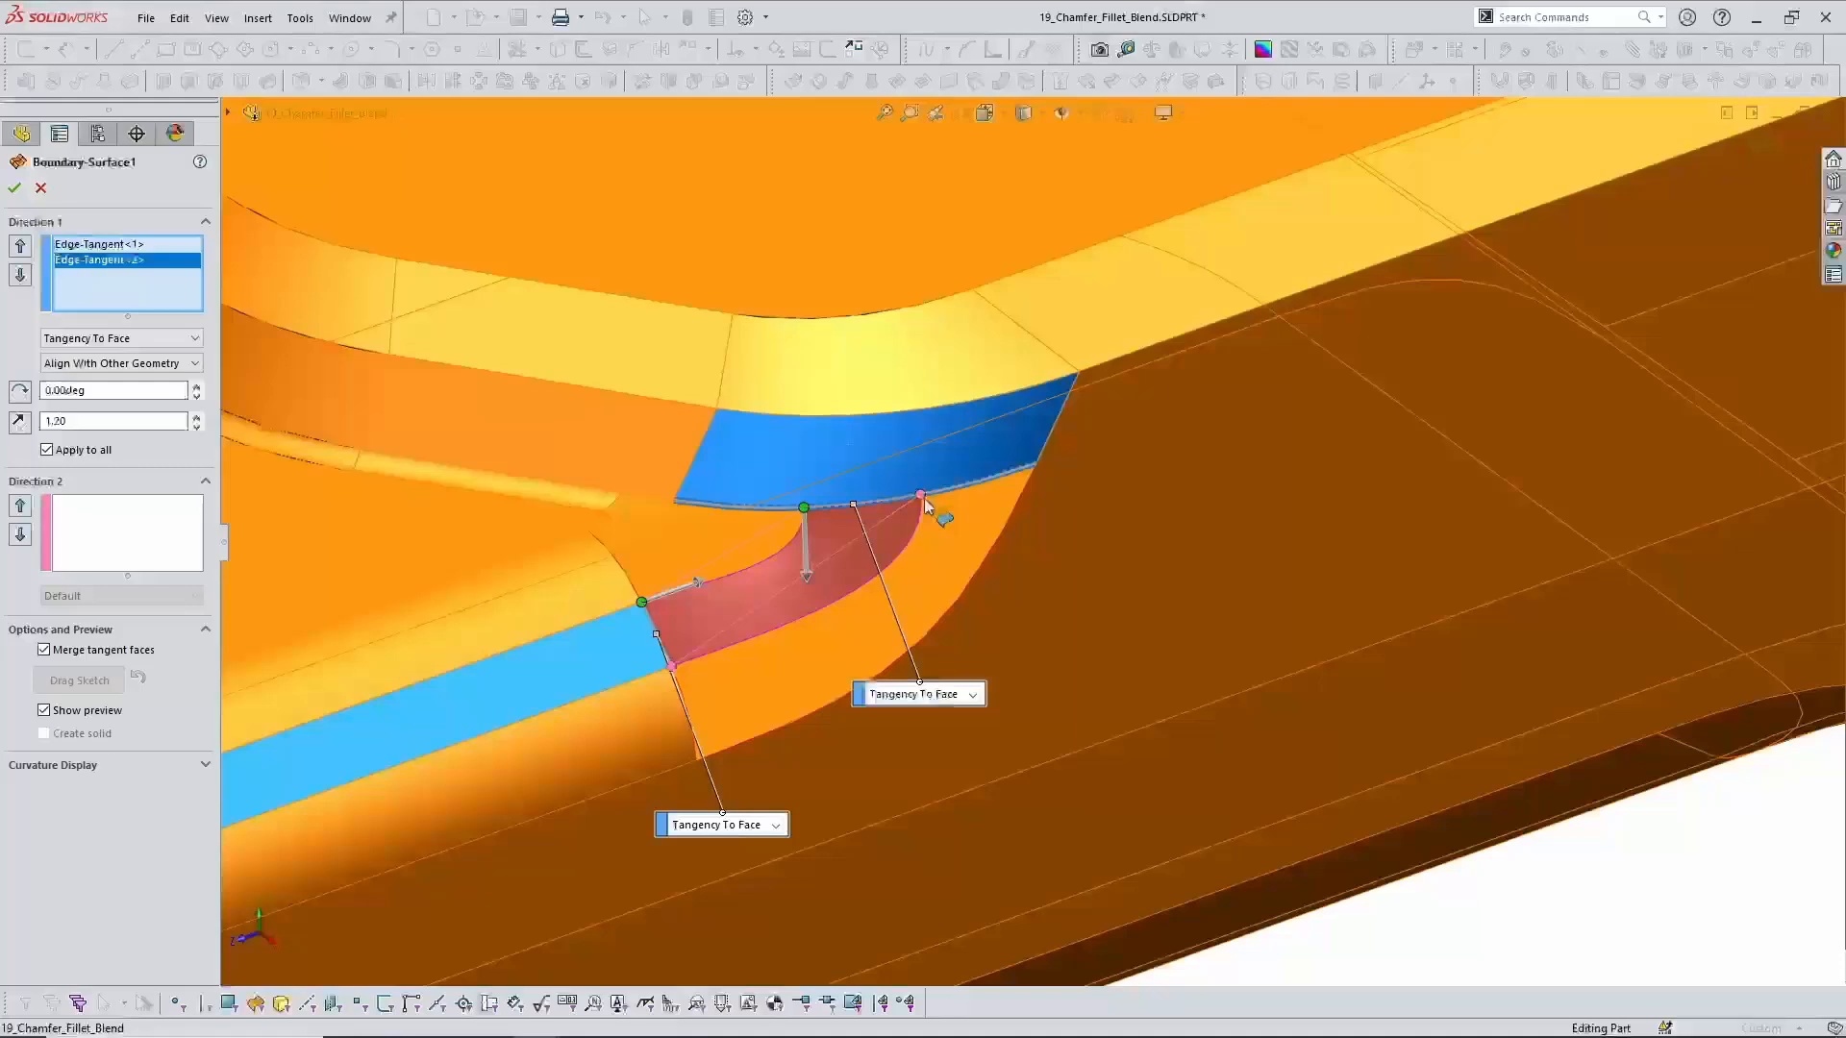
{"action": "left_click_drag", "start_coordinate": [920, 495], "coordinate": [904, 498]}
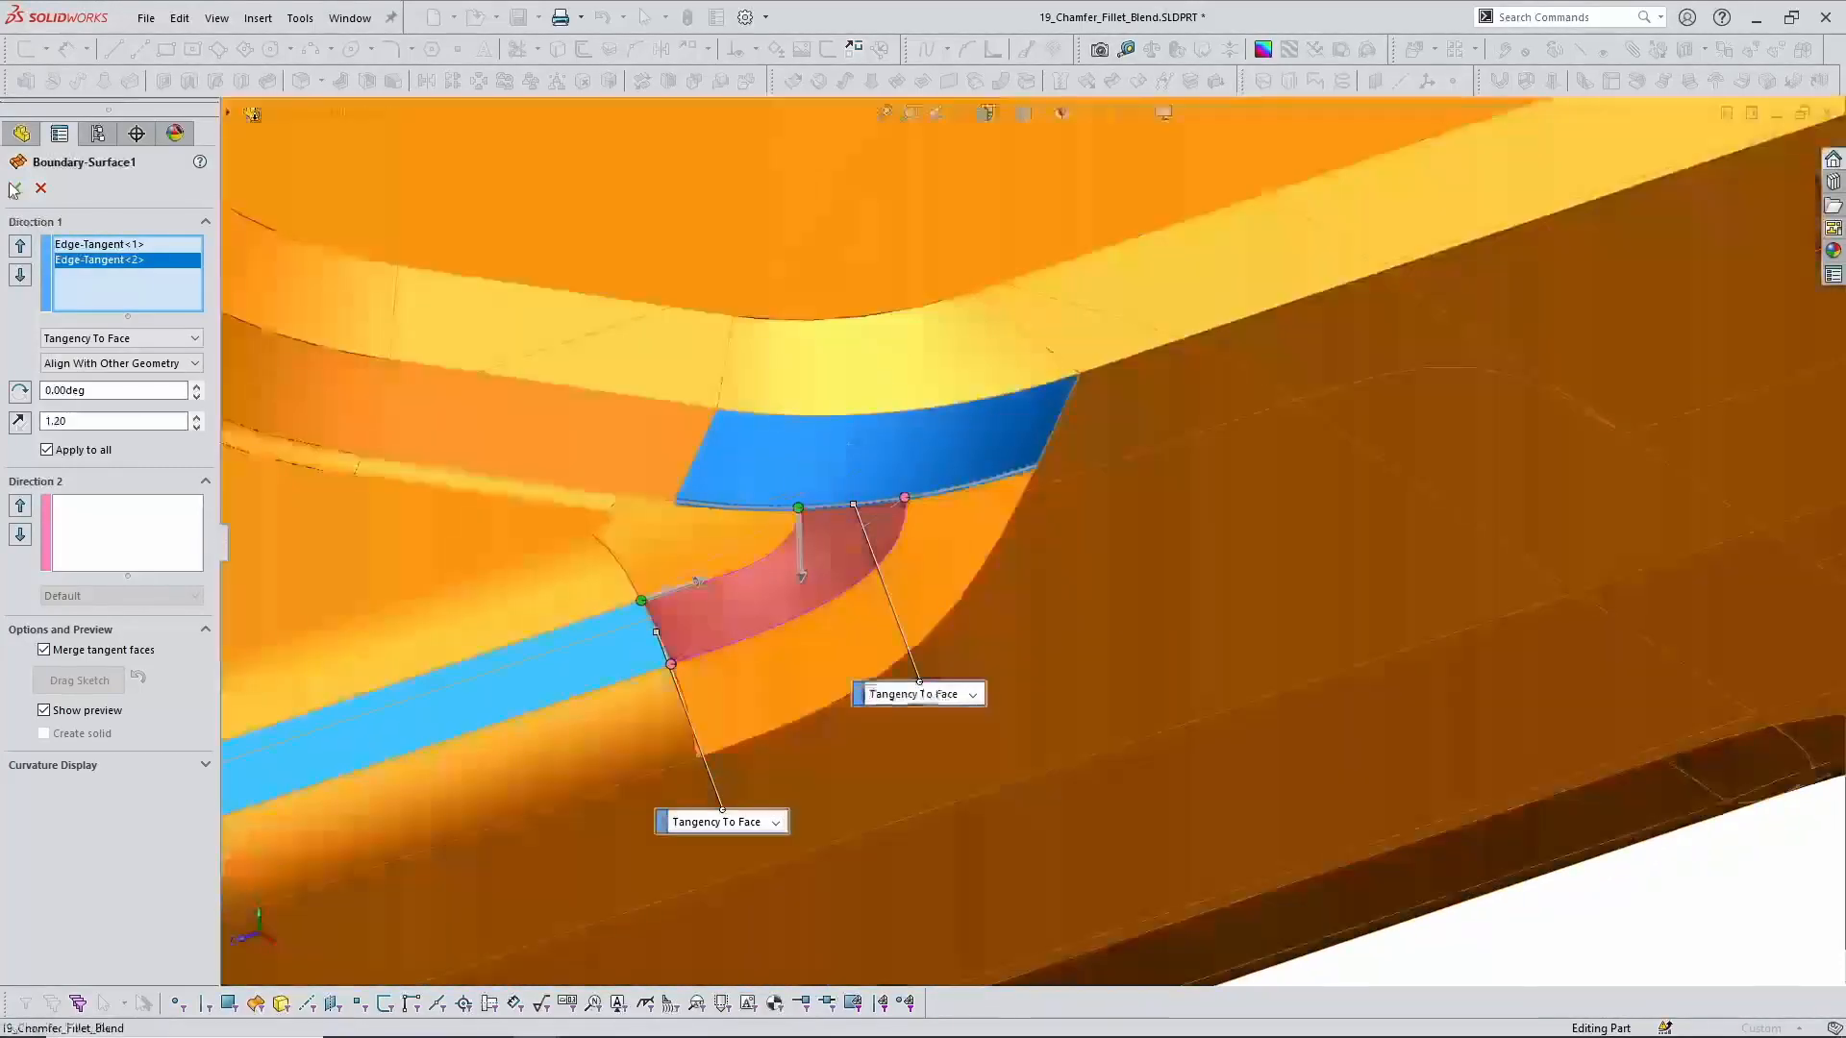
{"action": "left_click", "coordinate": [15, 188]}
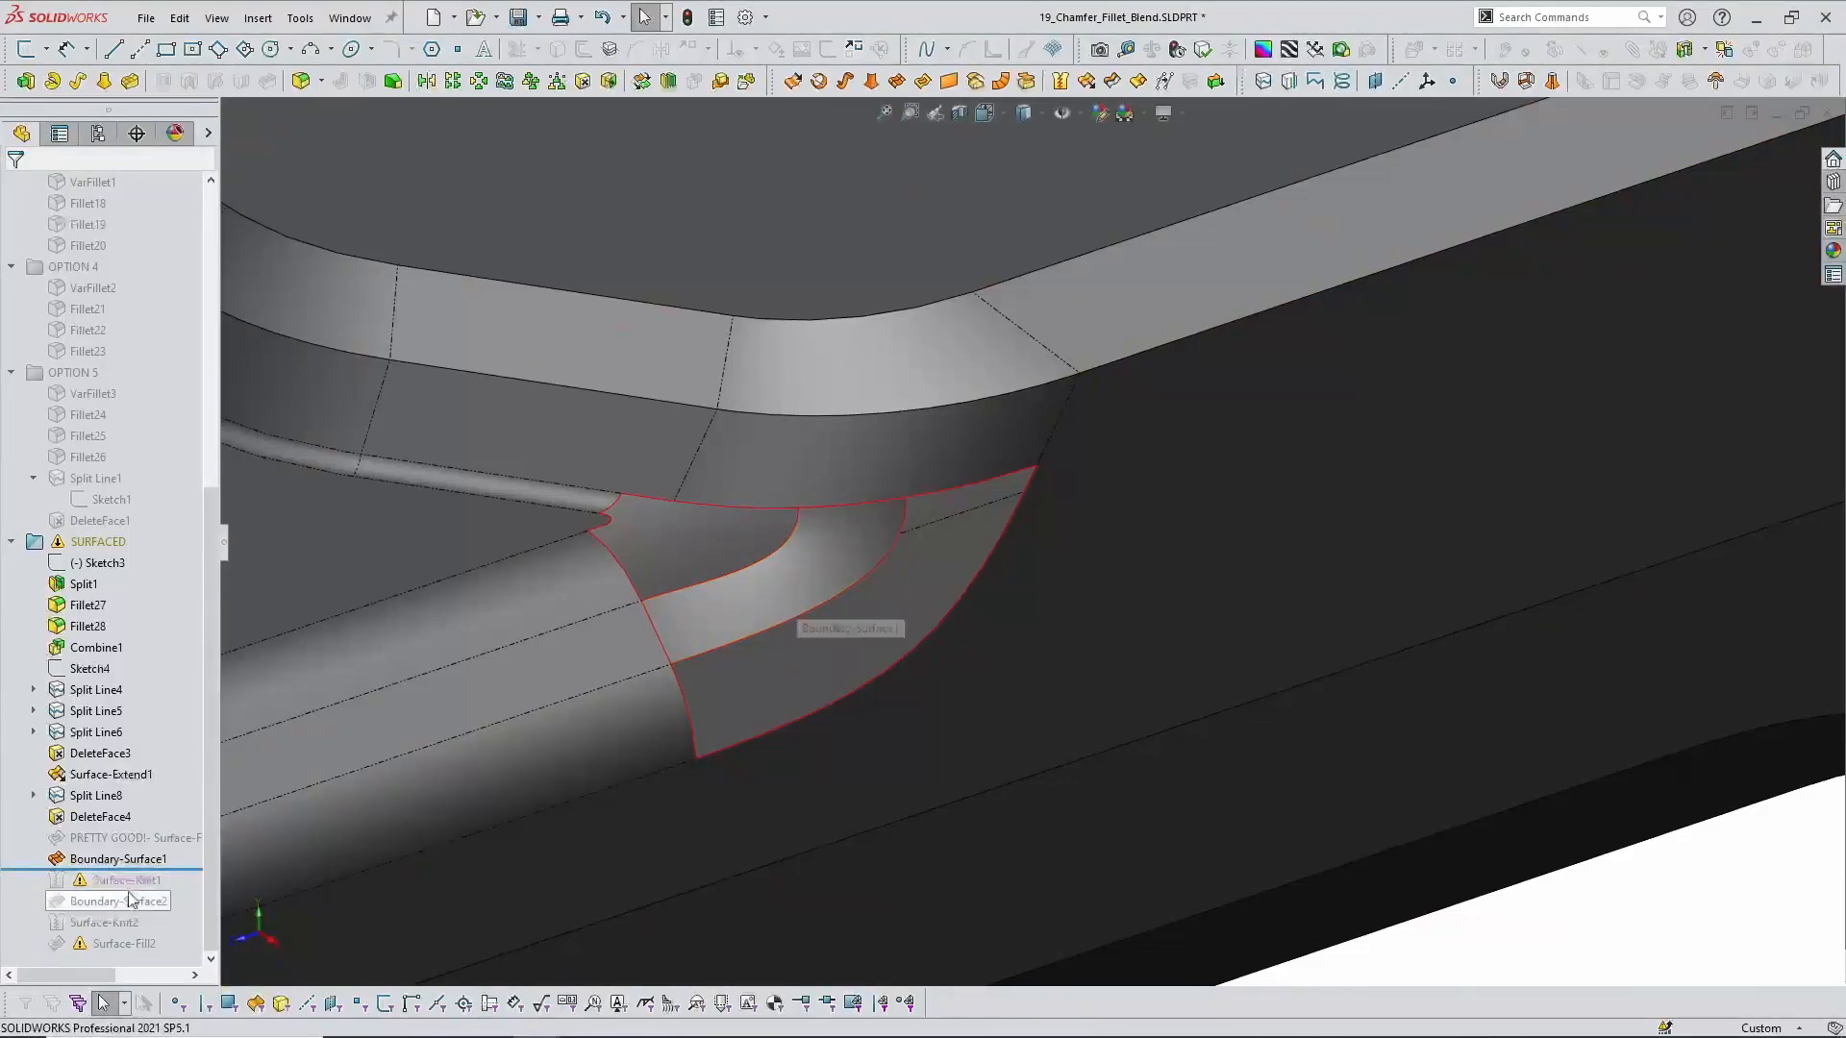
Step: Roll the history forward past Surface-Knit1 and Boundary-Surface2, and examine how the new surface meets the Fillet27 face
{"action": "left_click_drag", "start_coordinate": [178, 869], "coordinate": [181, 911]}
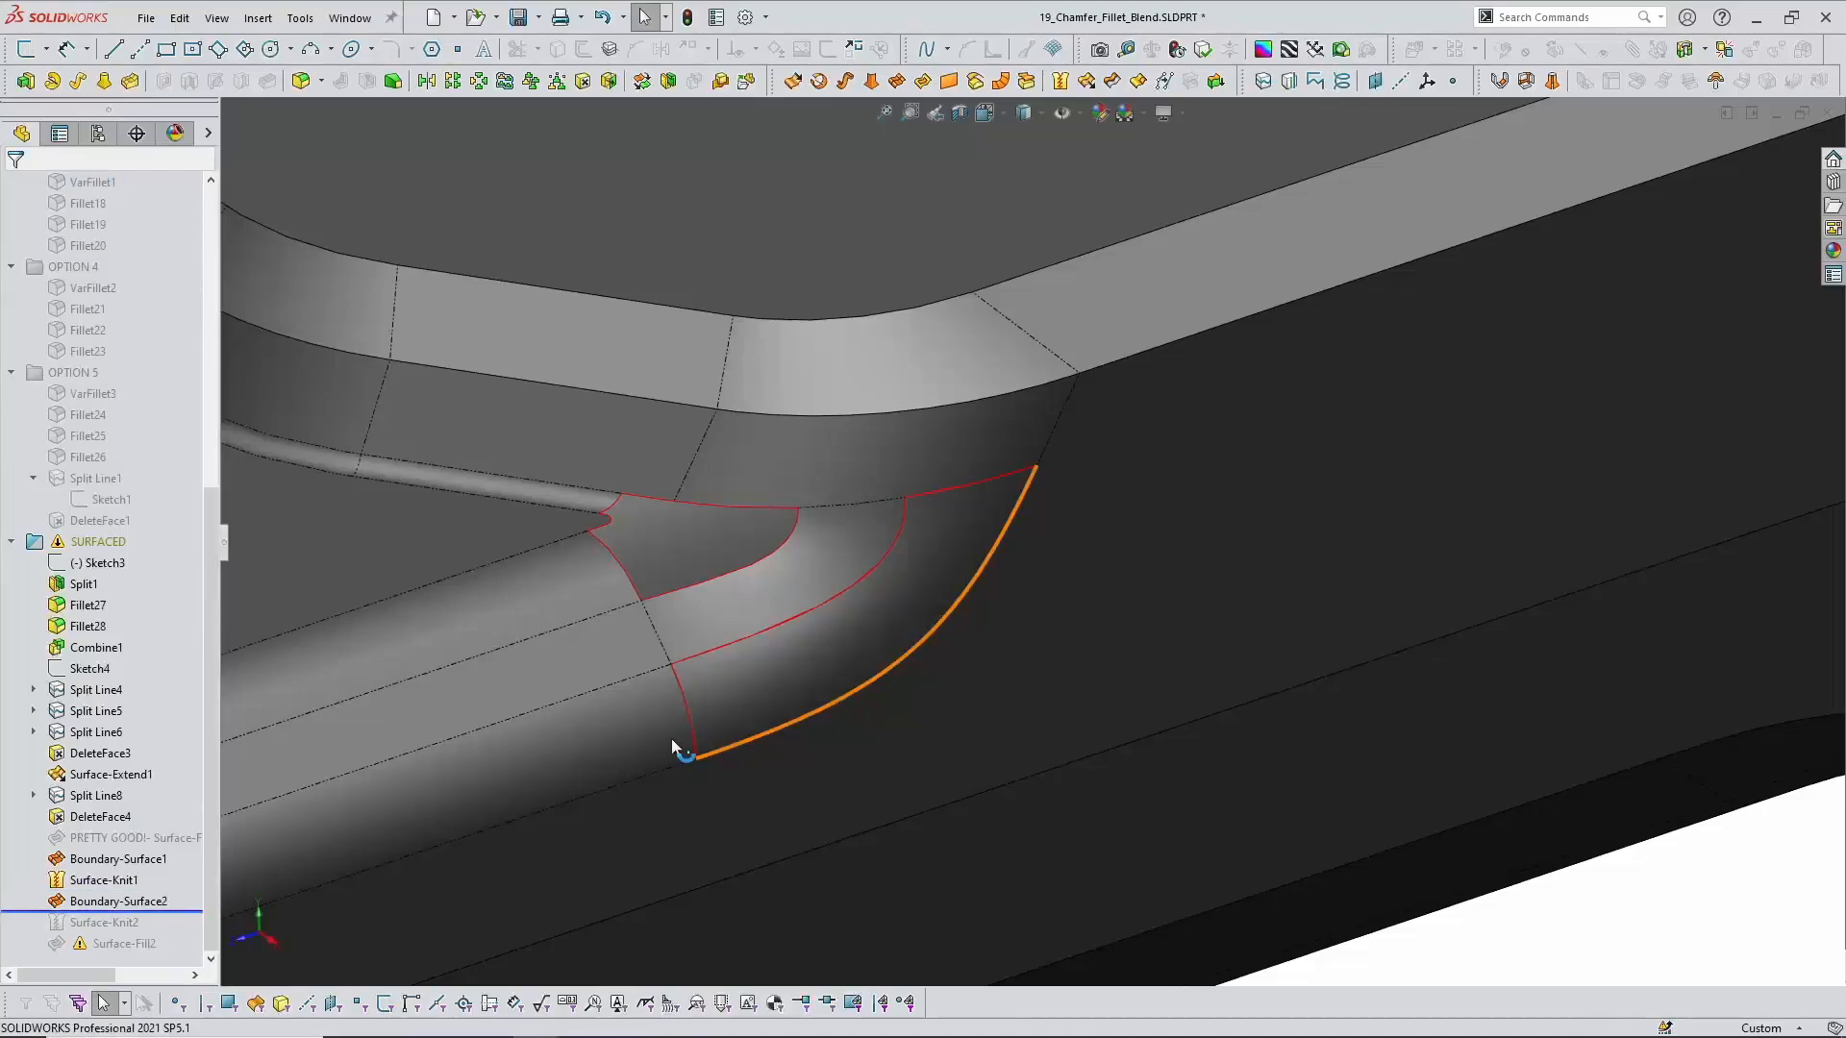
{"action": "middle_click_drag", "start_coordinate": [708, 753], "coordinate": [700, 667]}
{"action": "left_click", "coordinate": [668, 702]}
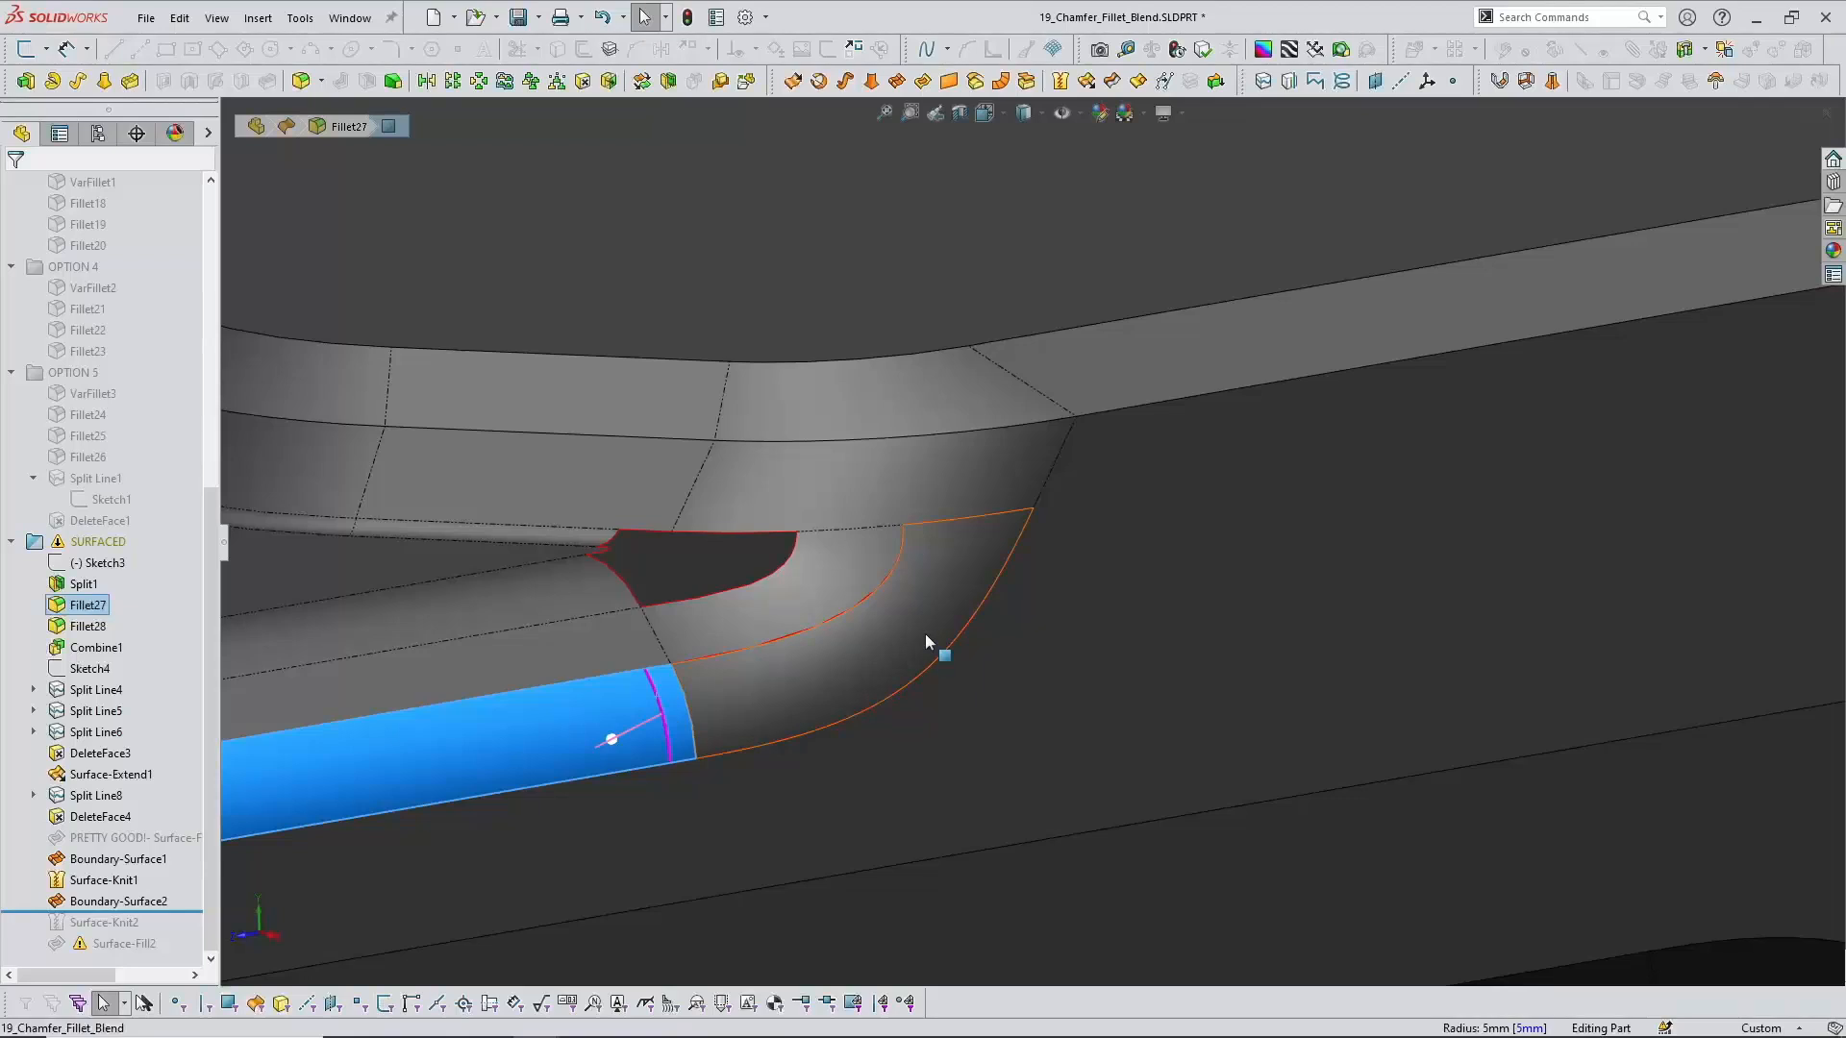
{"action": "middle_click_drag", "start_coordinate": [921, 631], "coordinate": [731, 721]}
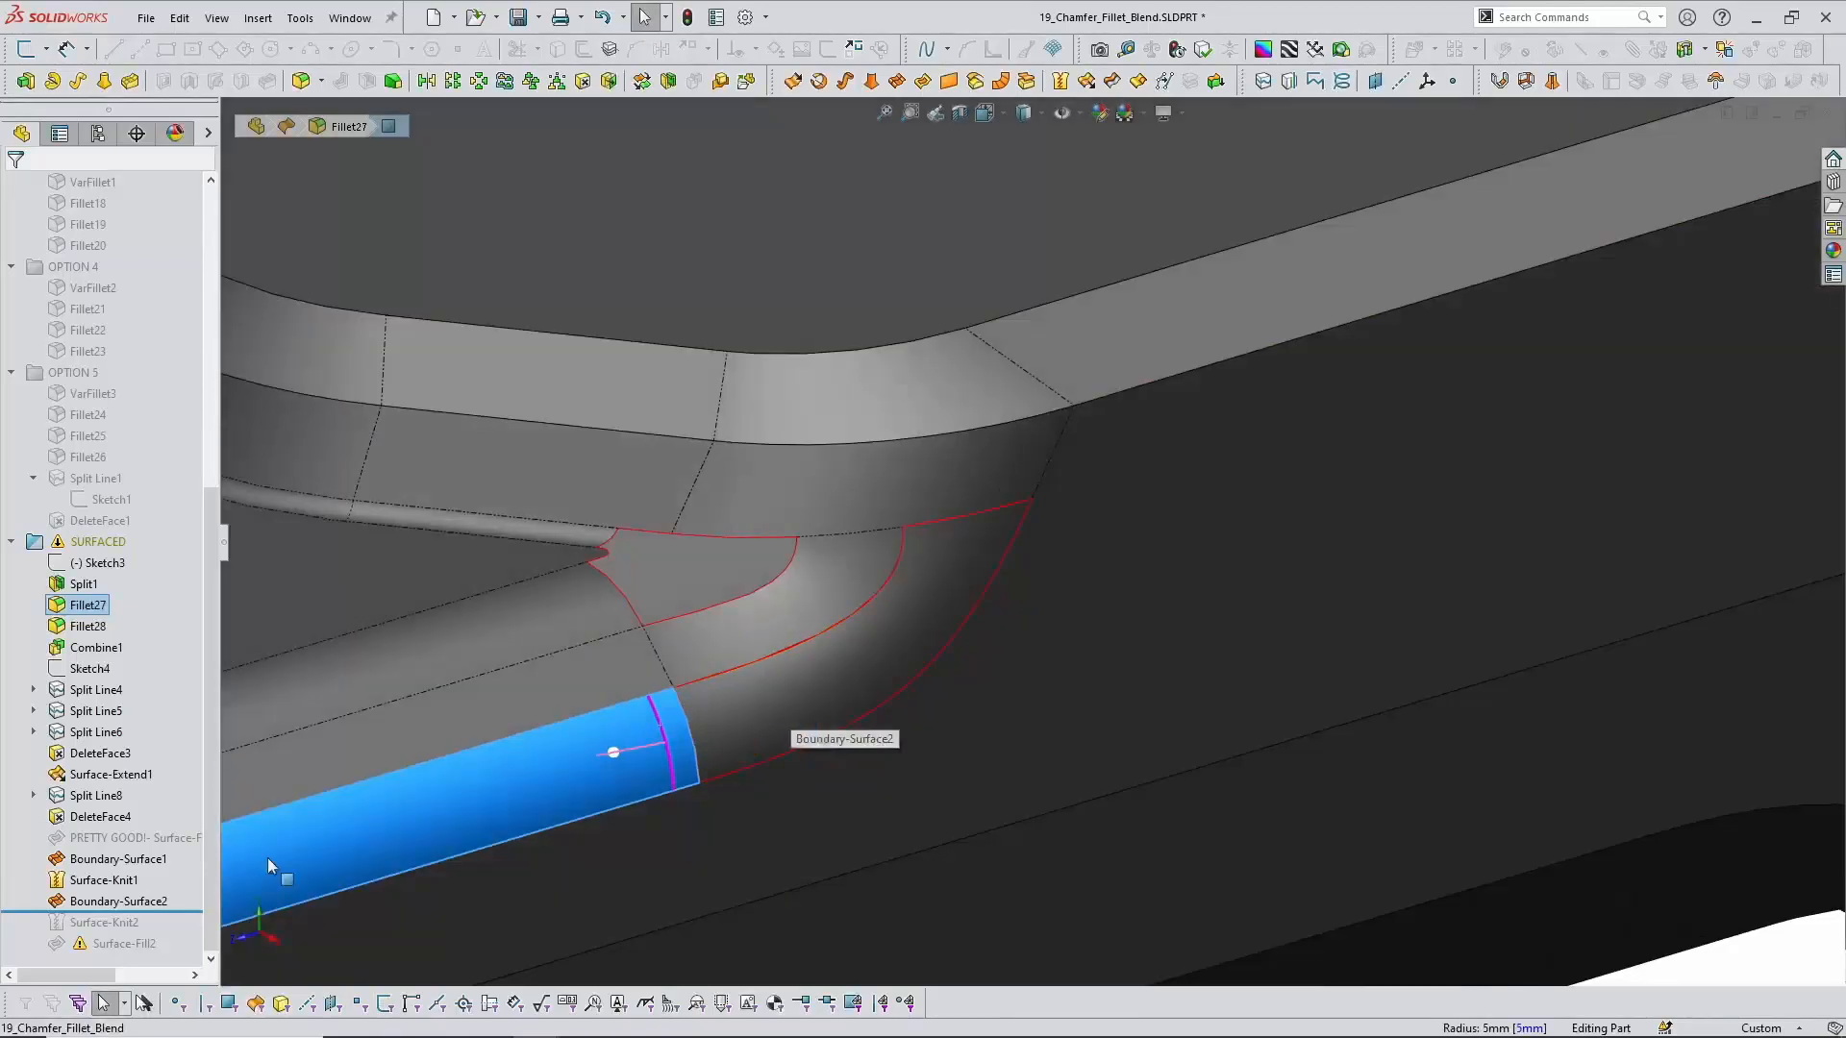
Step: Roll the history forward past Surface-Knit2 and Surface-Fill2, and examine the last patch where it meets the small Fillet28 face
{"action": "left_click_drag", "start_coordinate": [194, 910], "coordinate": [190, 930]}
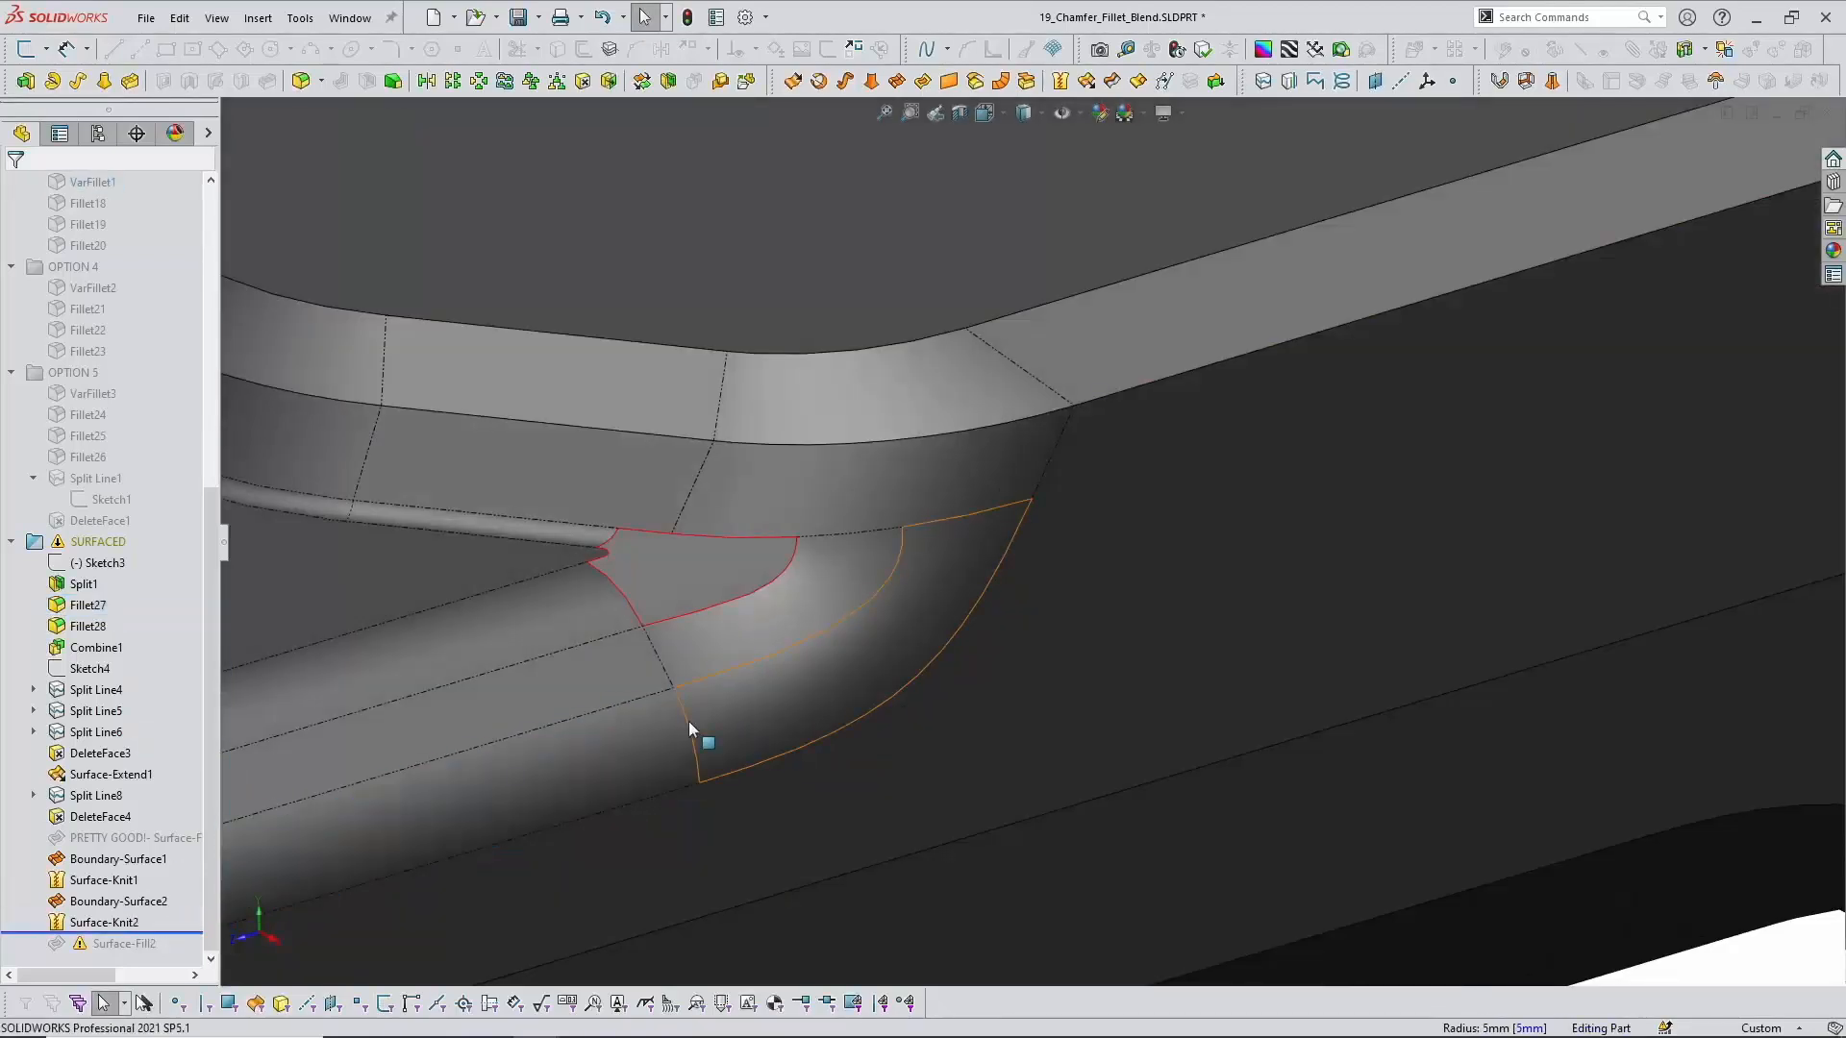
{"action": "mouse_move", "coordinate": [701, 741]}
{"action": "middle_mouse_down"}
{"action": "mouse_move", "coordinate": [754, 626]}
{"action": "mouse_move", "coordinate": [733, 849]}
{"action": "mouse_move", "coordinate": [688, 735]}
{"action": "middle_mouse_up"}
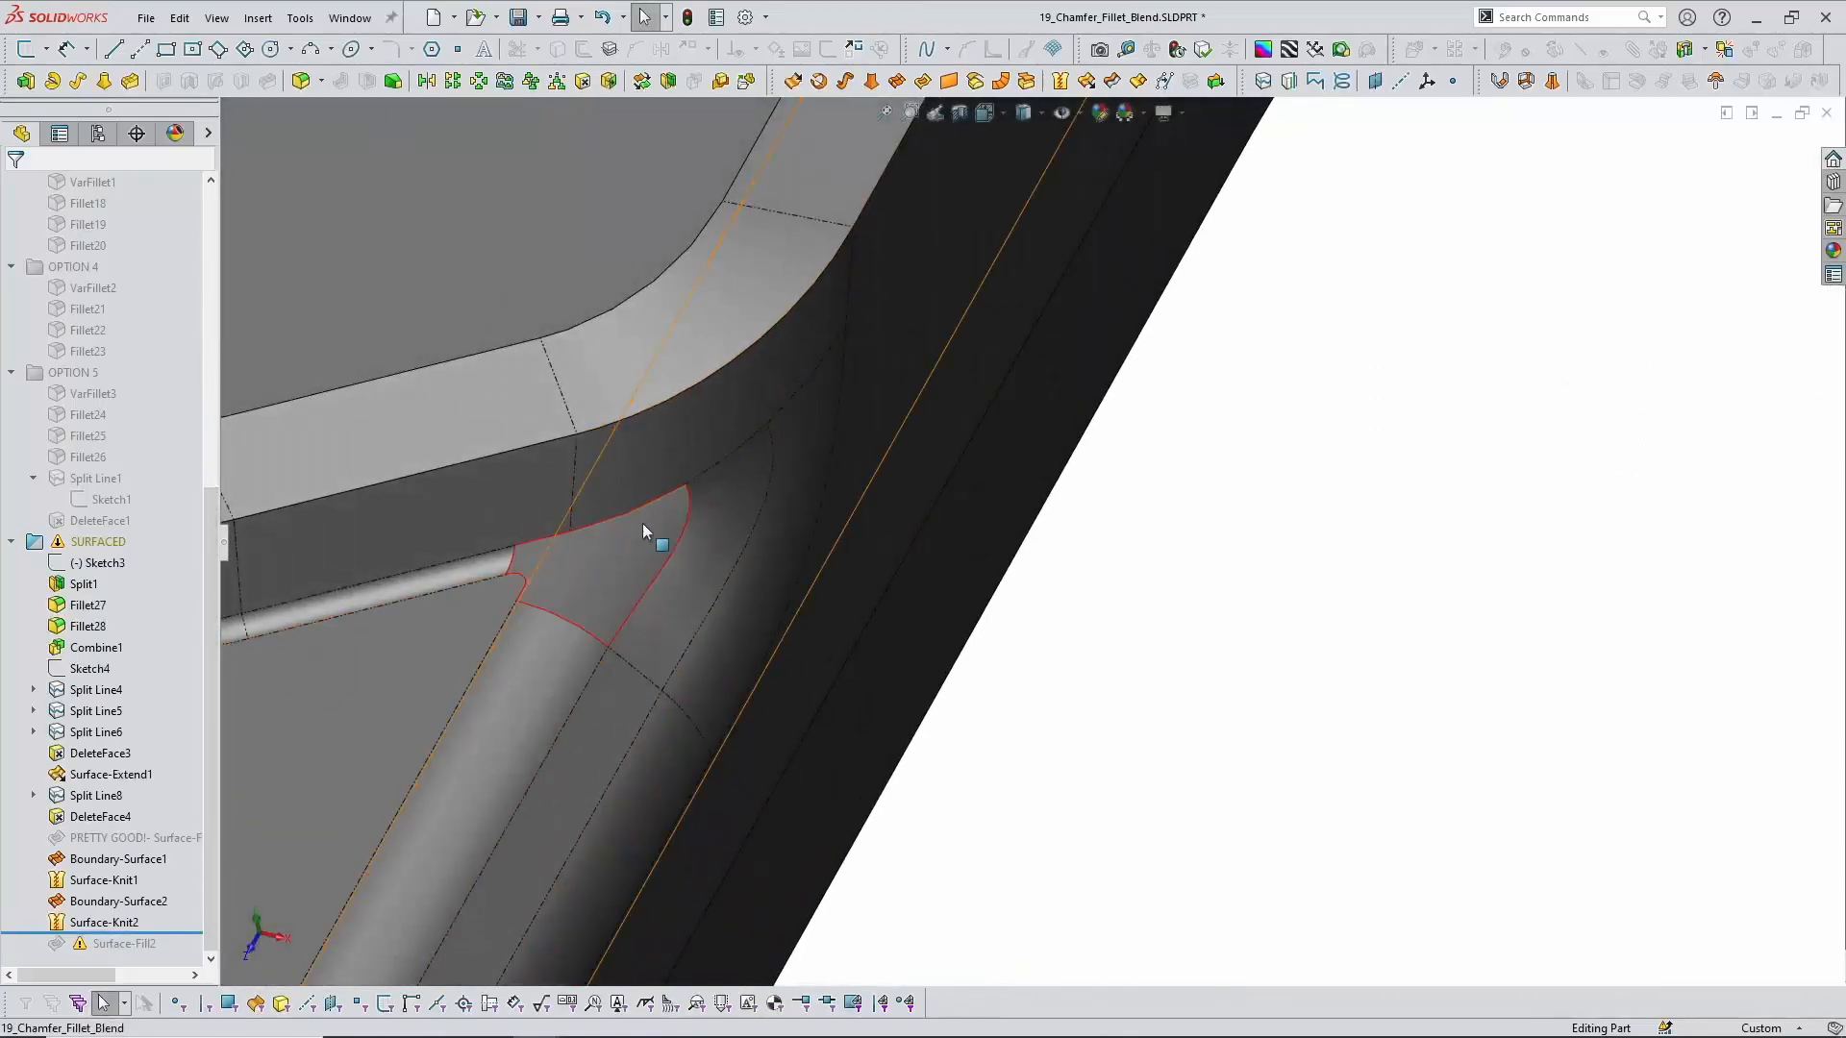
{"action": "left_click_drag", "start_coordinate": [189, 932], "coordinate": [193, 949]}
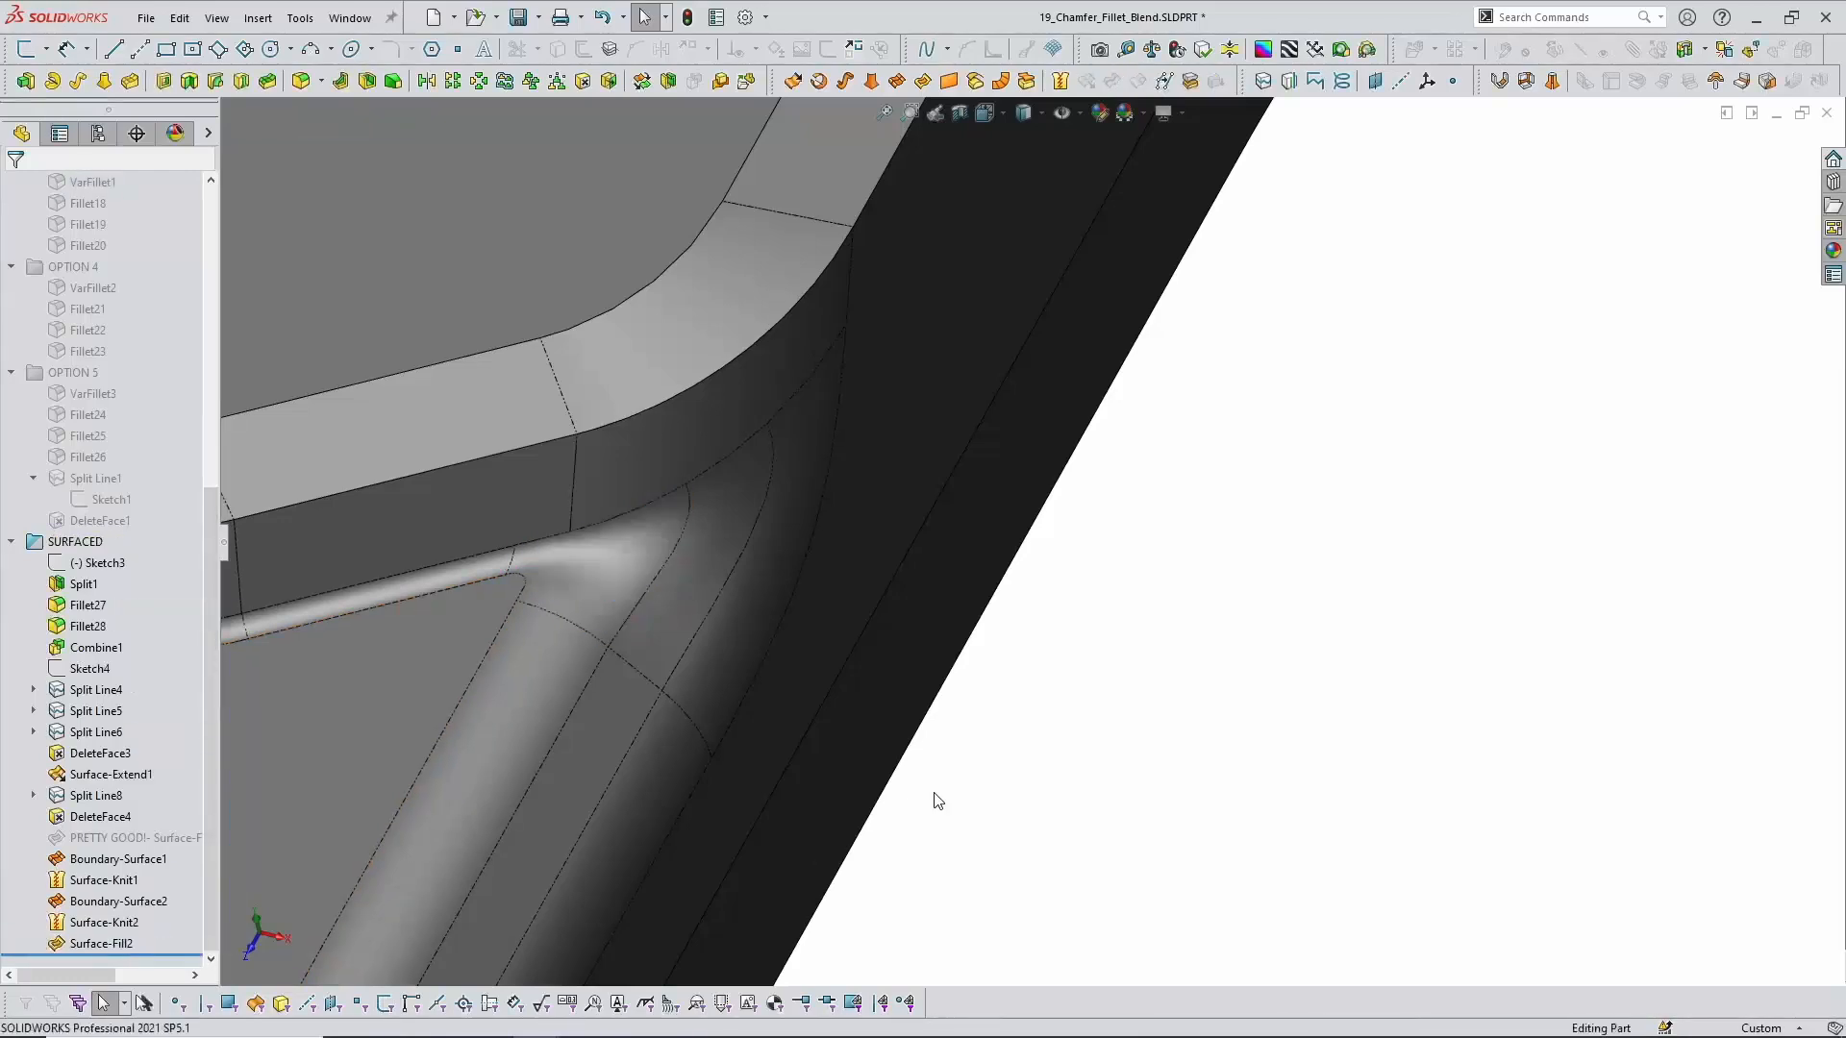
{"action": "left_click", "coordinate": [524, 563]}
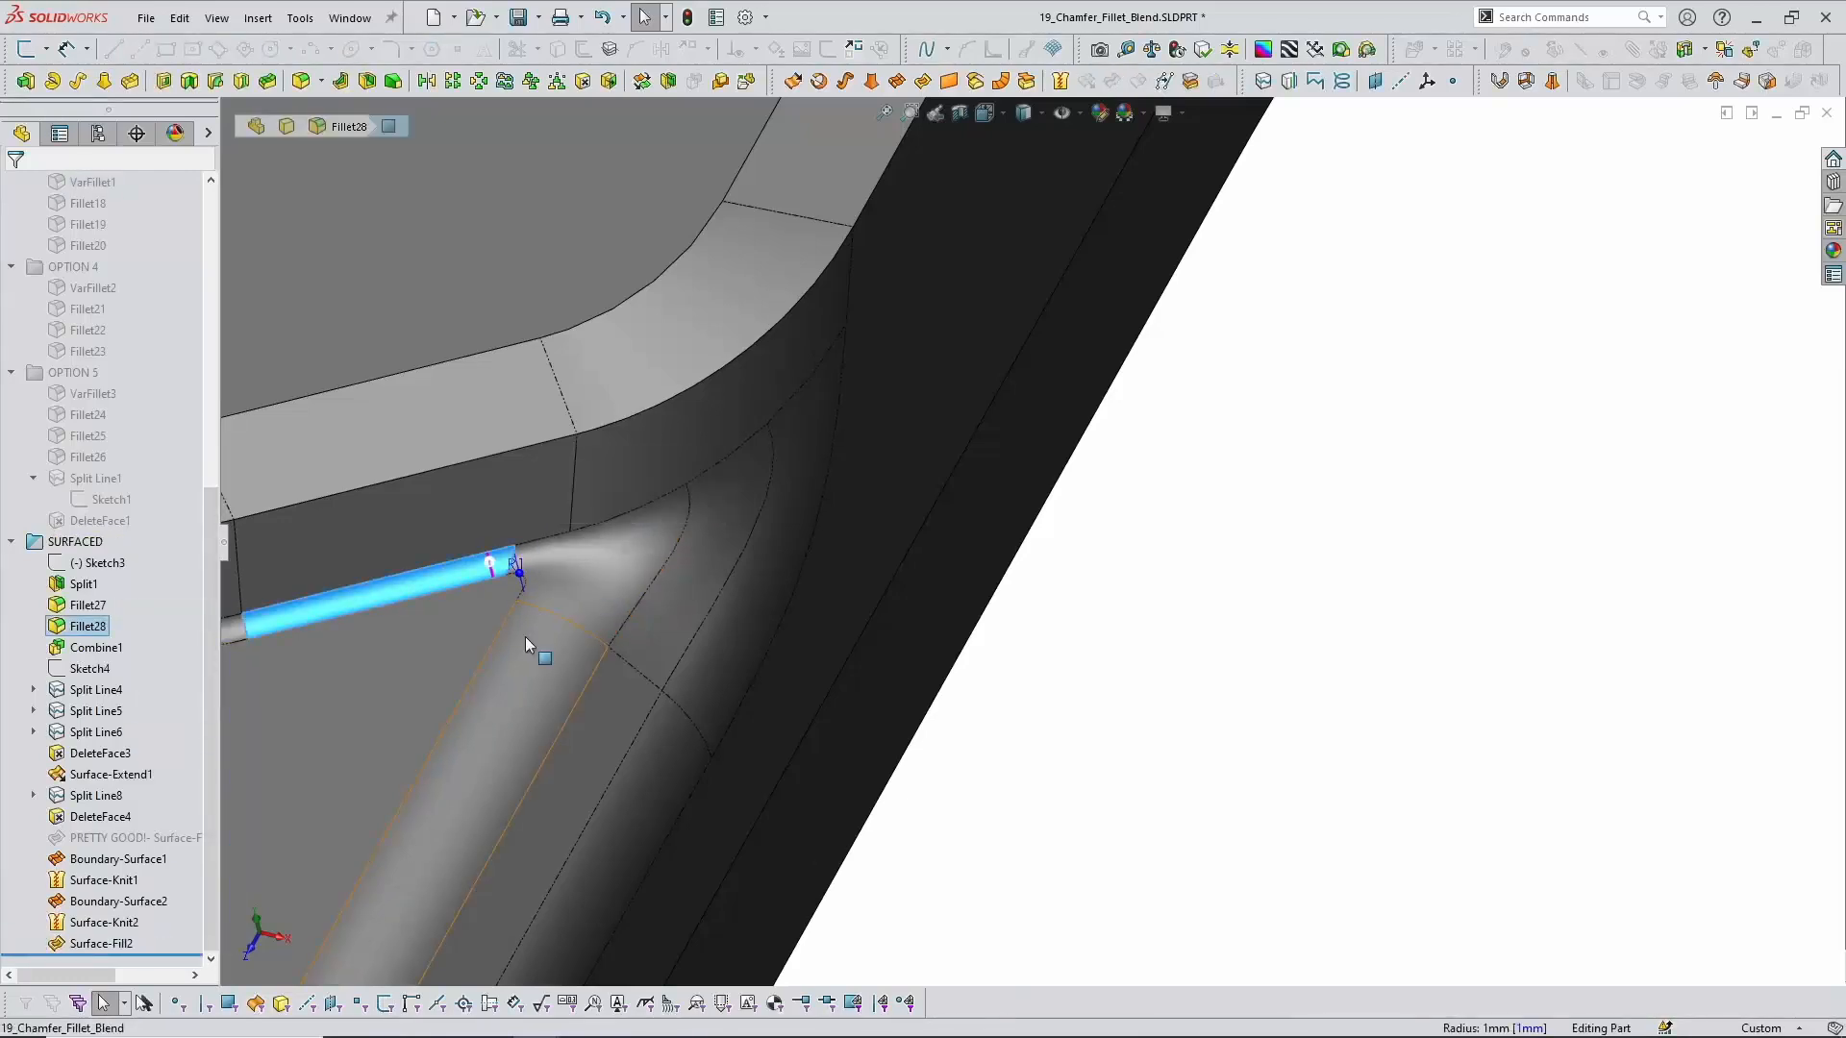
{"action": "middle_click_drag", "start_coordinate": [585, 663], "coordinate": [583, 523]}
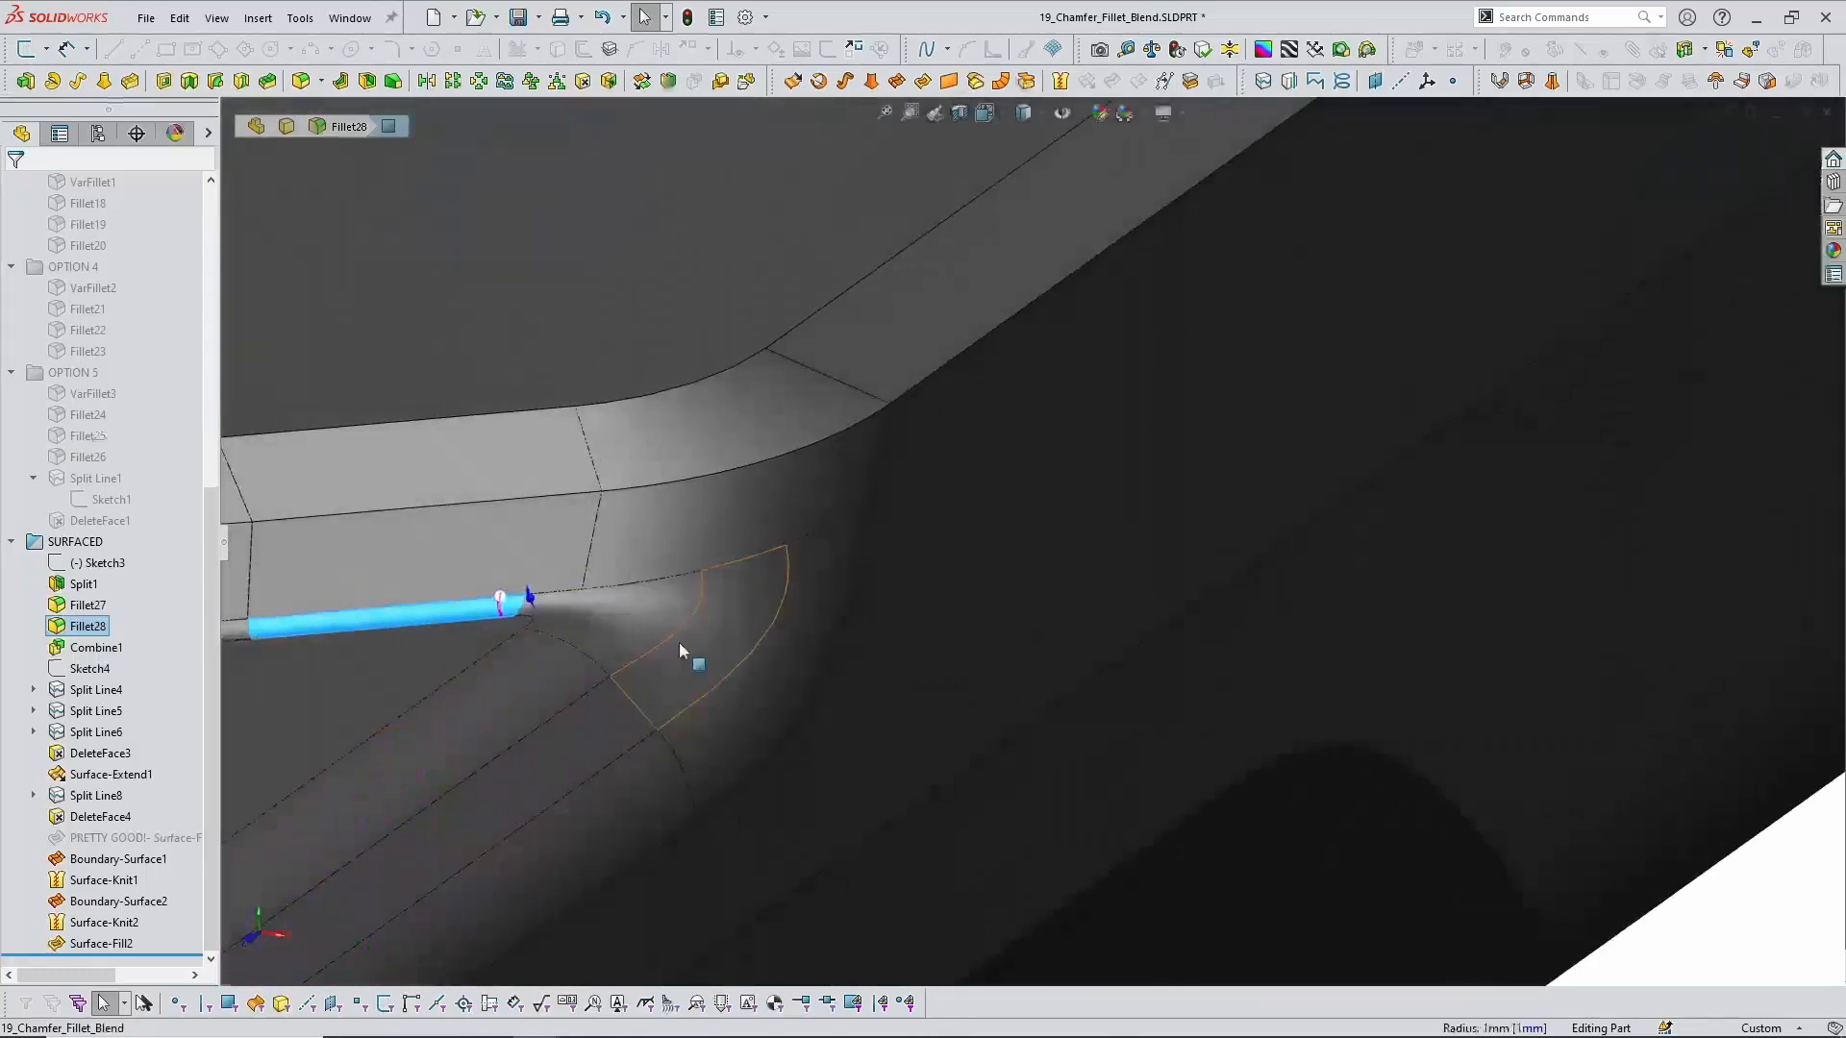
Step: Identify the Boundary-Surface1 patch at the blend corner, and display the model shaded without edges
{"action": "left_click", "coordinate": [678, 642]}
{"action": "middle_click_drag", "start_coordinate": [678, 642], "coordinate": [748, 679]}
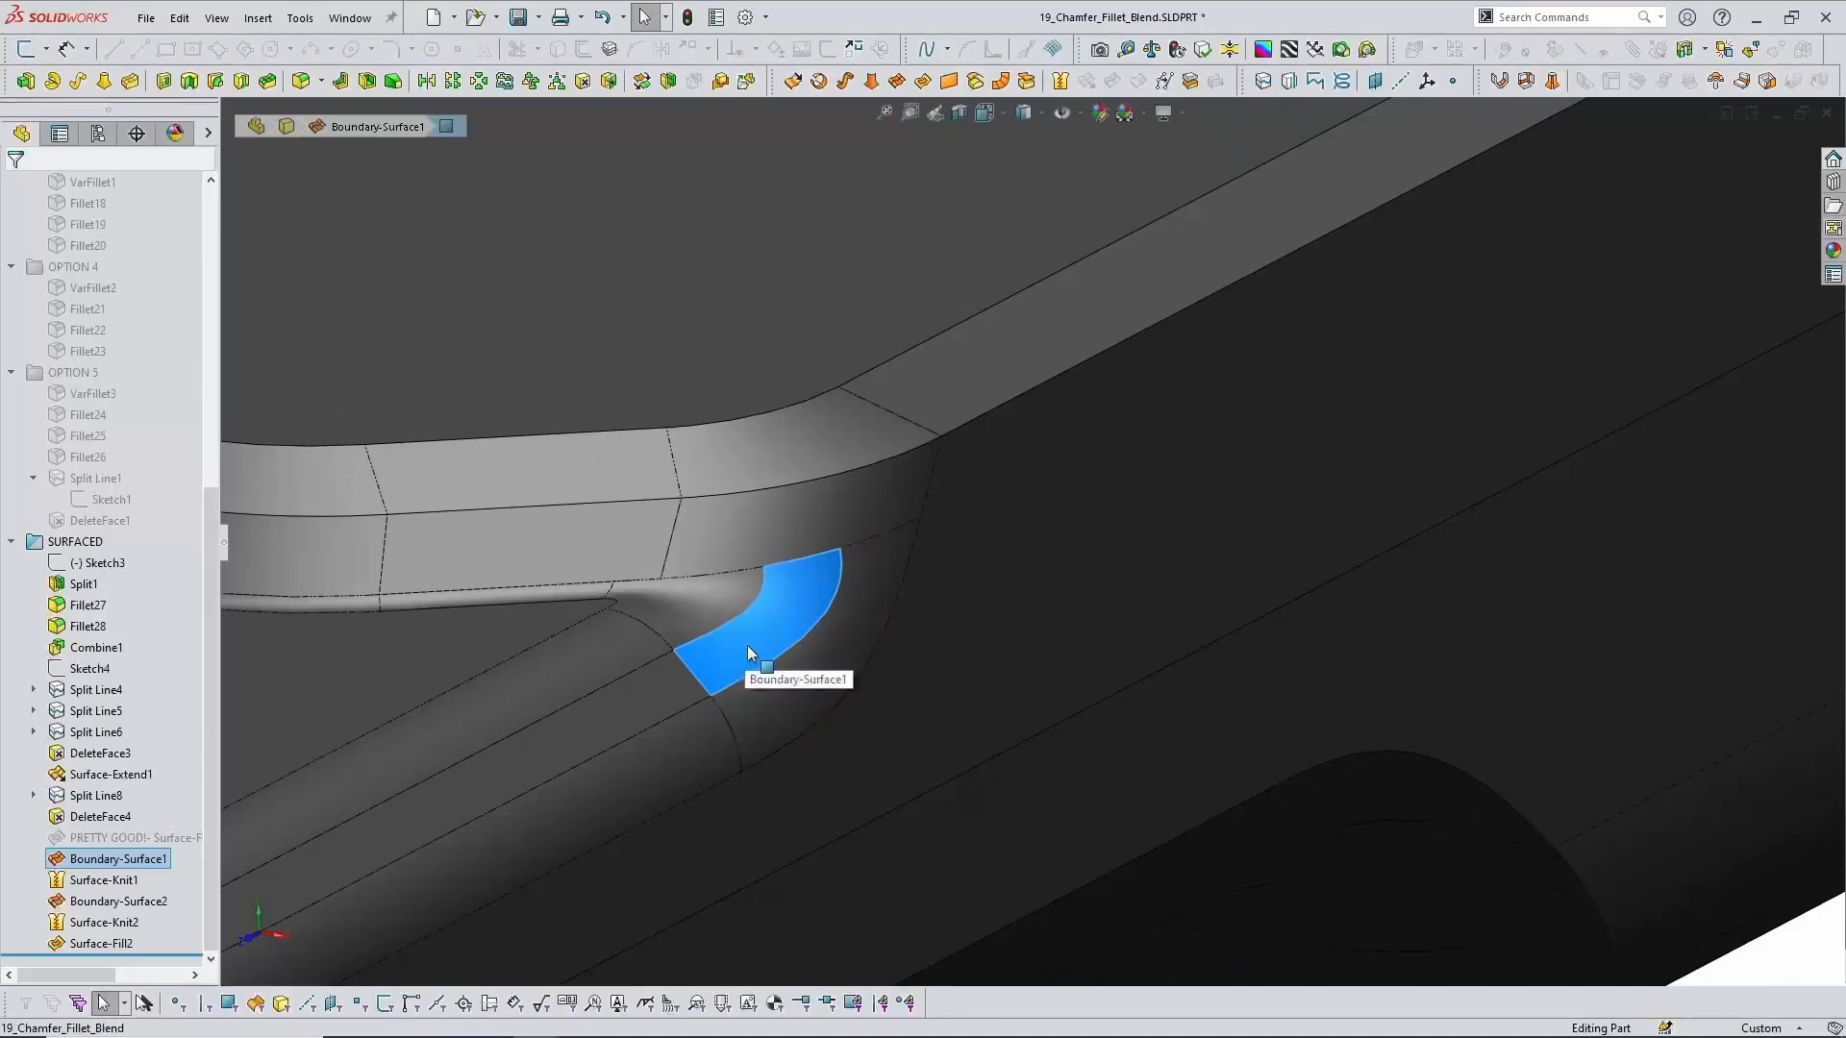
{"action": "scroll", "coordinate": [748, 647], "scroll_direction": "up", "scroll_amount": 3}
{"action": "left_click", "coordinate": [1468, 866]}
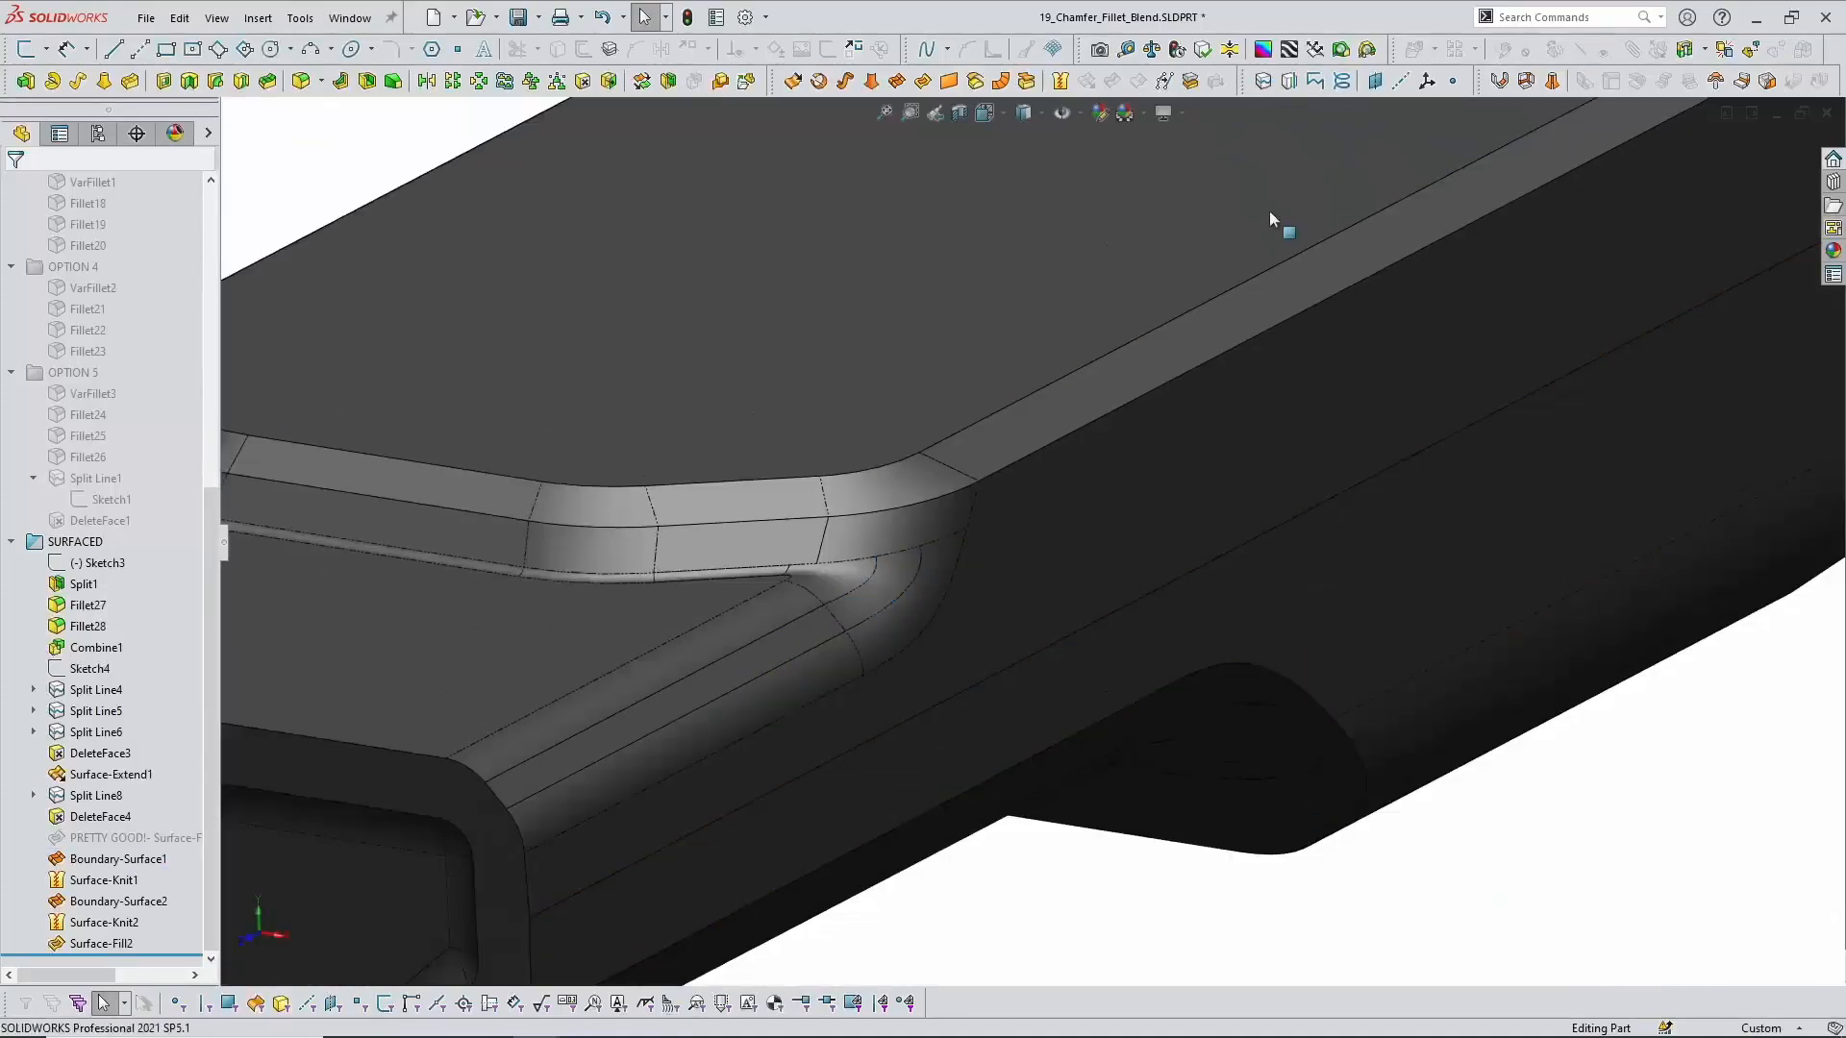
{"action": "left_click", "coordinate": [1029, 118]}
{"action": "left_click", "coordinate": [1023, 173]}
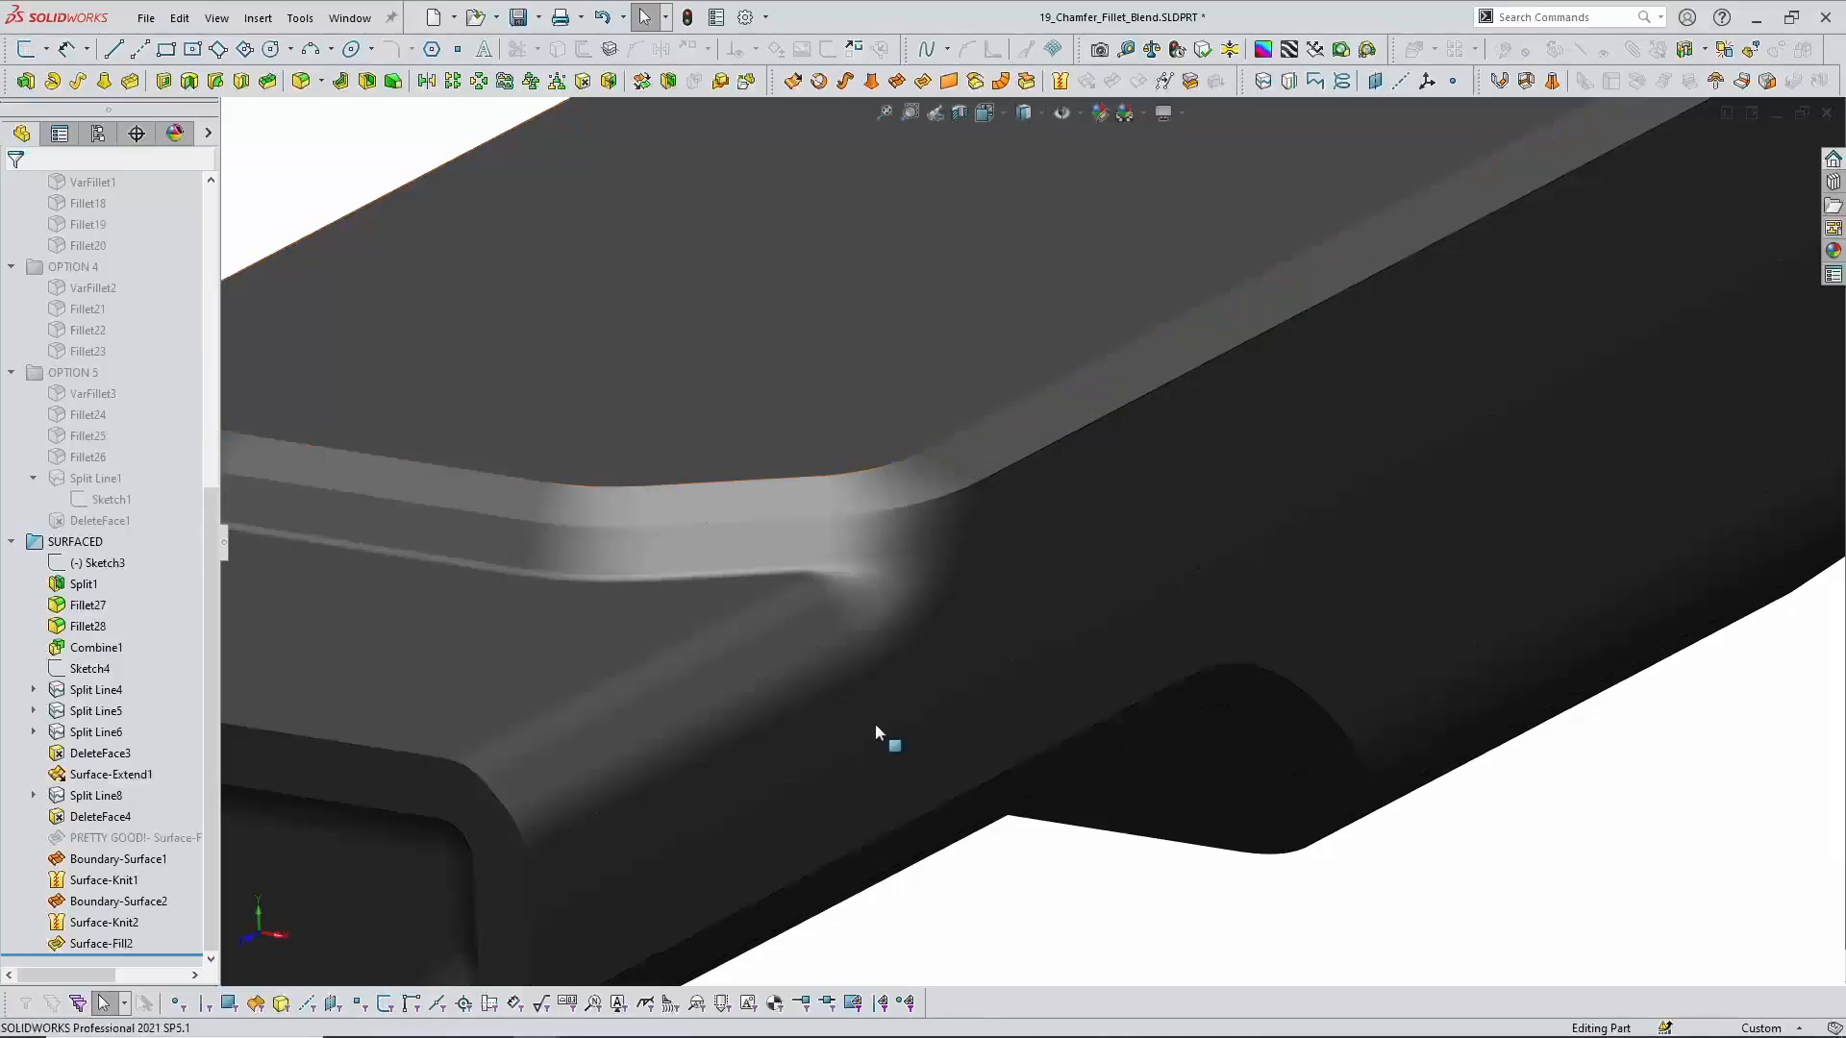
Step: Examine the finished chamfer-to-fillet blend on the edge-free shaded model from several angles and distances
{"action": "middle_click_drag", "start_coordinate": [875, 723], "coordinate": [923, 746]}
{"action": "middle_click_drag", "start_coordinate": [1051, 726], "coordinate": [1069, 748]}
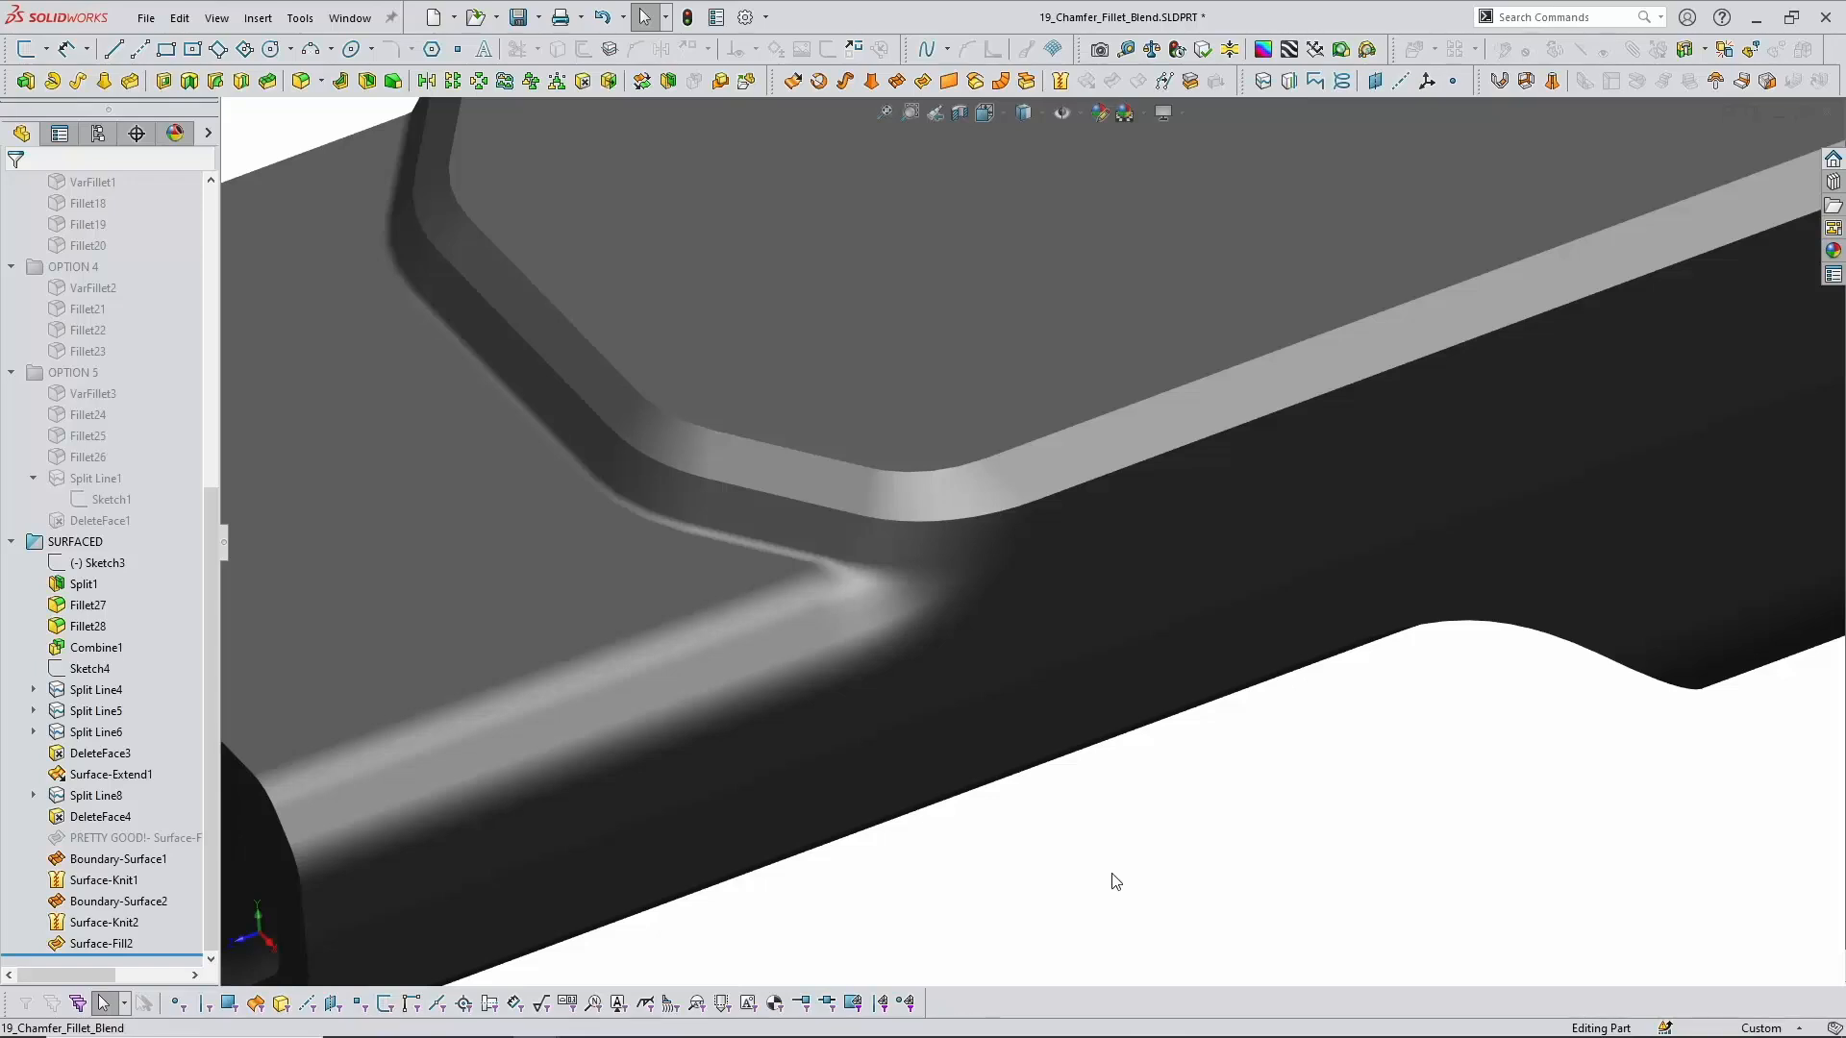
{"action": "scroll", "coordinate": [1115, 881], "scroll_direction": "up", "scroll_amount": 5}
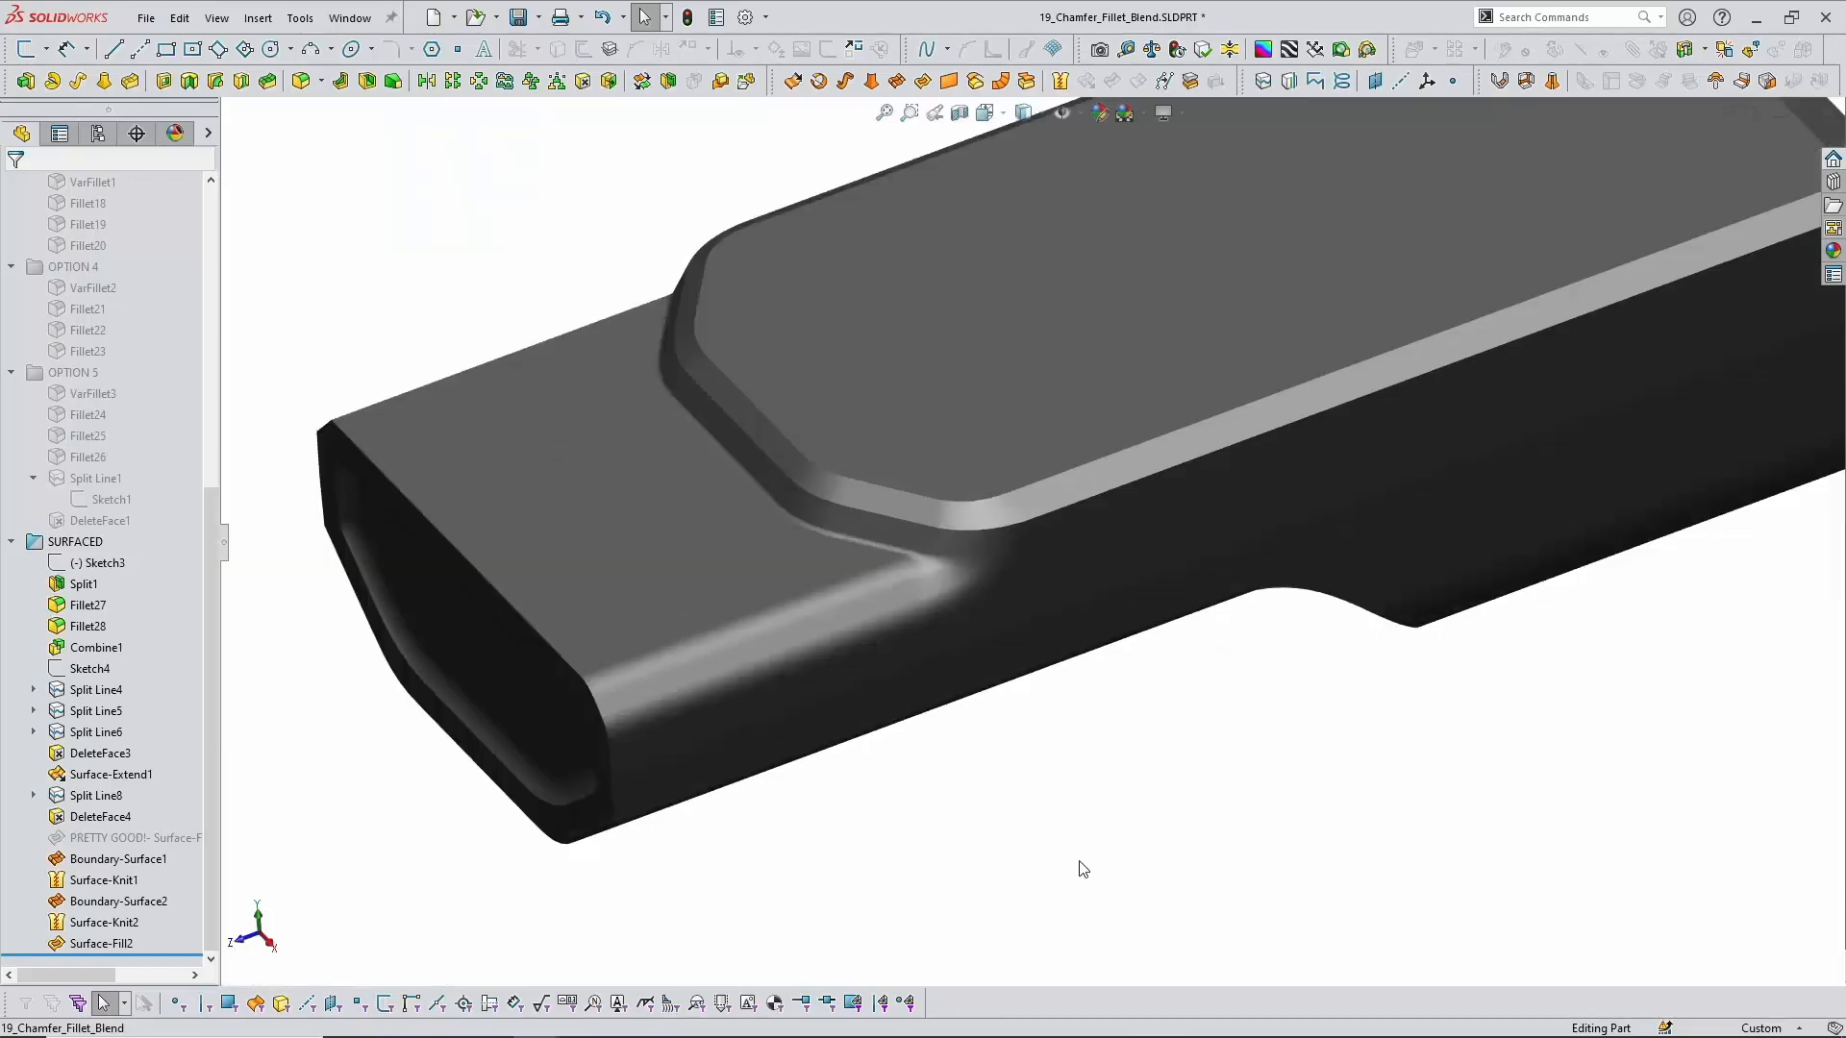
{"action": "scroll", "coordinate": [1105, 795], "scroll_direction": "down", "scroll_amount": 4}
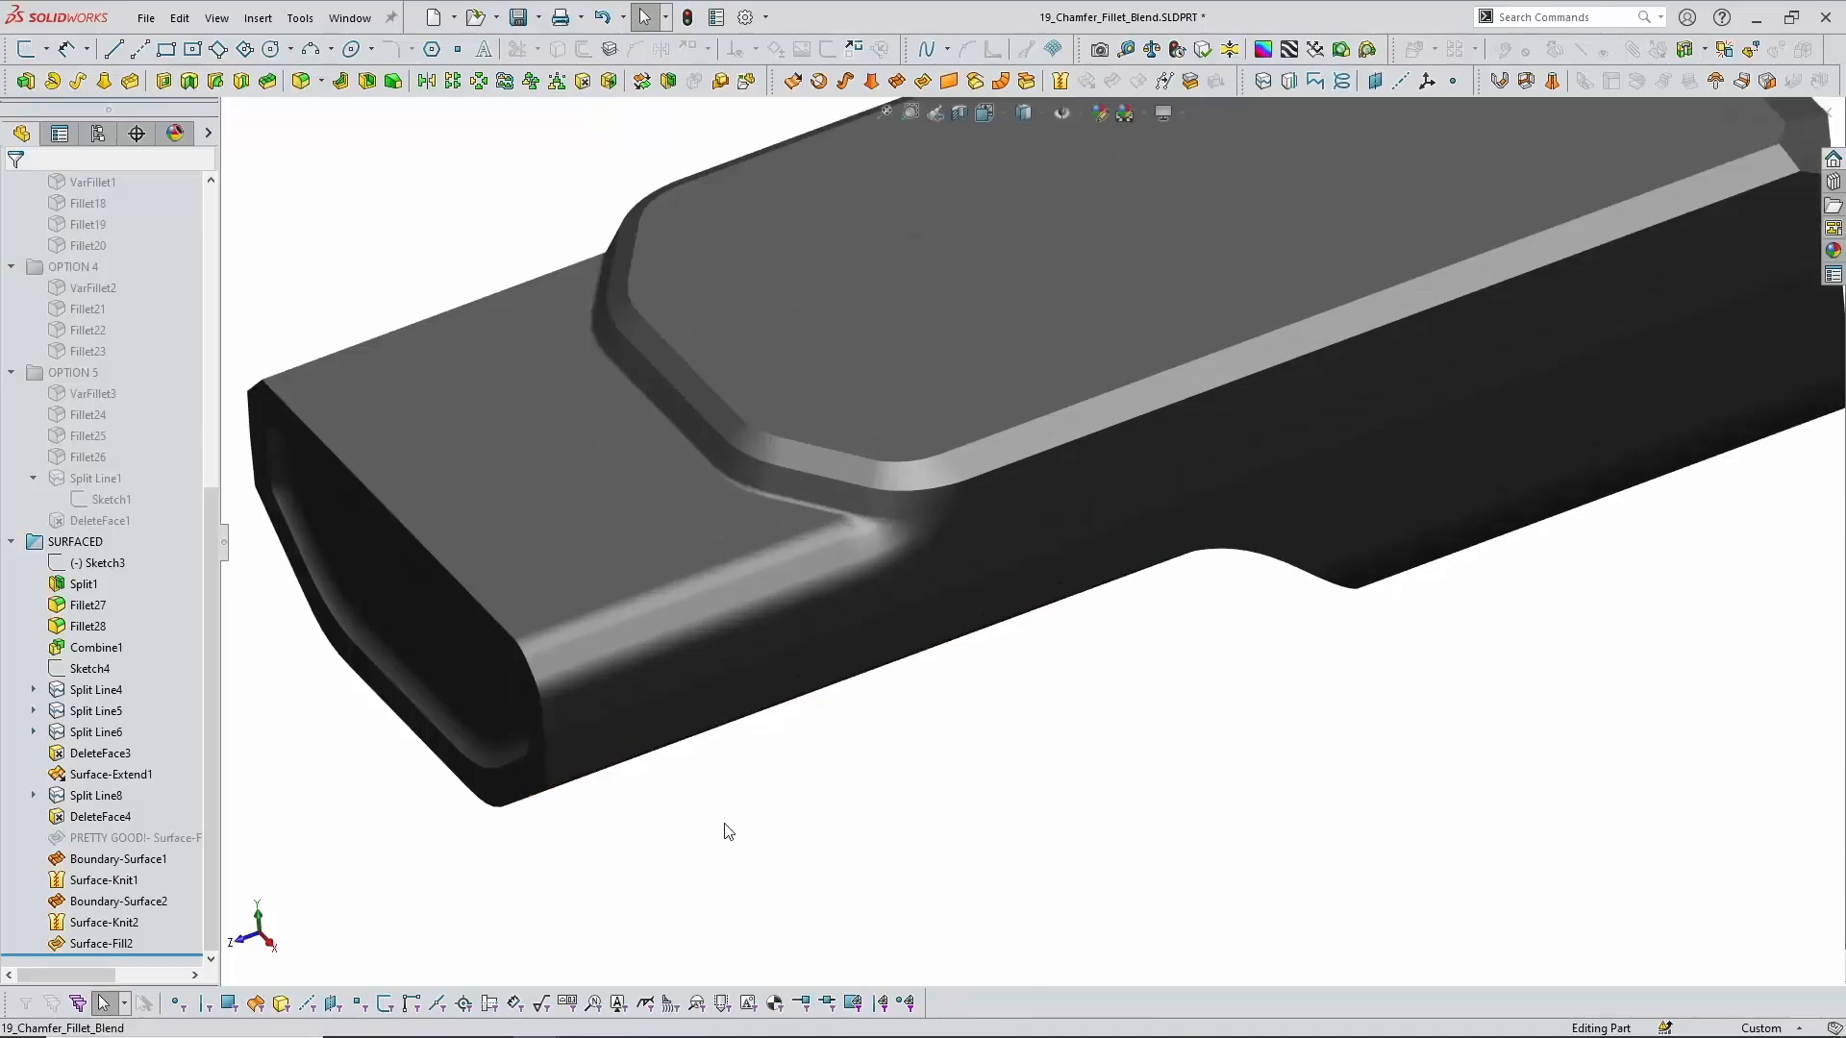
{"action": "middle_click_drag", "start_coordinate": [712, 821], "coordinate": [711, 815]}
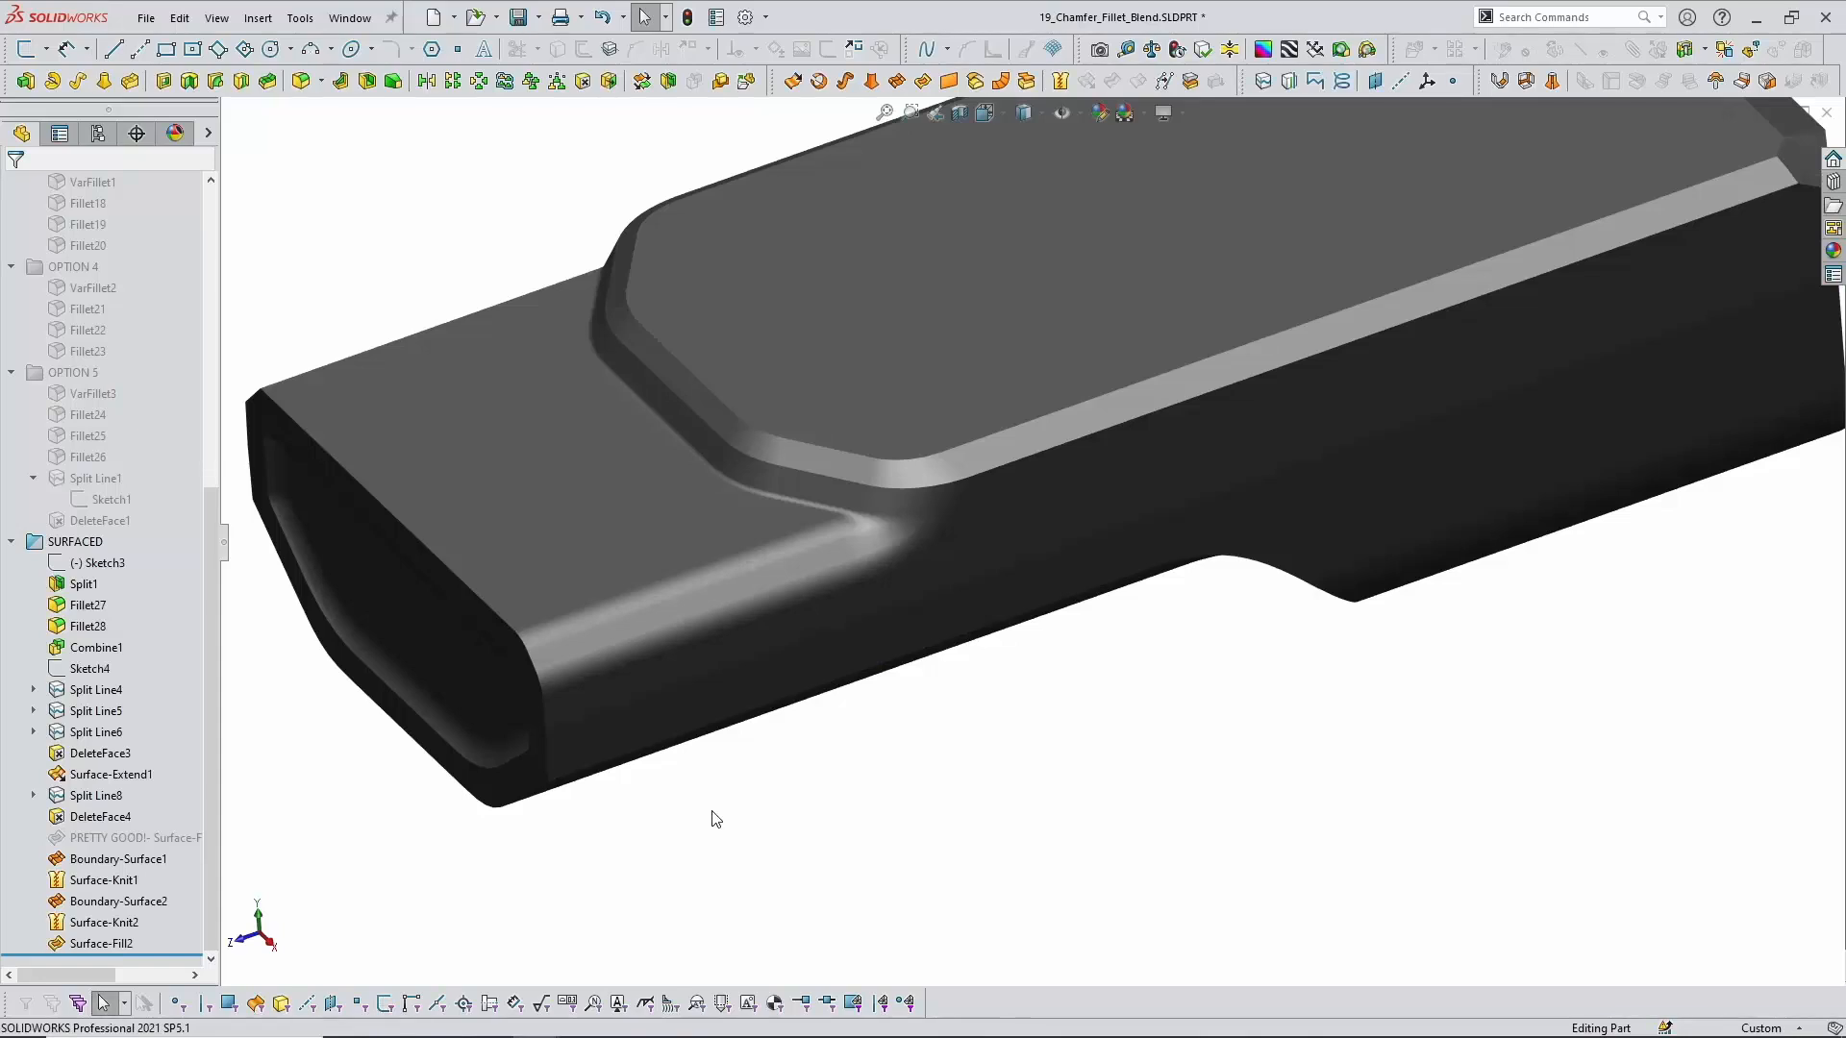
{"action": "scroll", "coordinate": [952, 553], "scroll_direction": "down", "scroll_amount": 3}
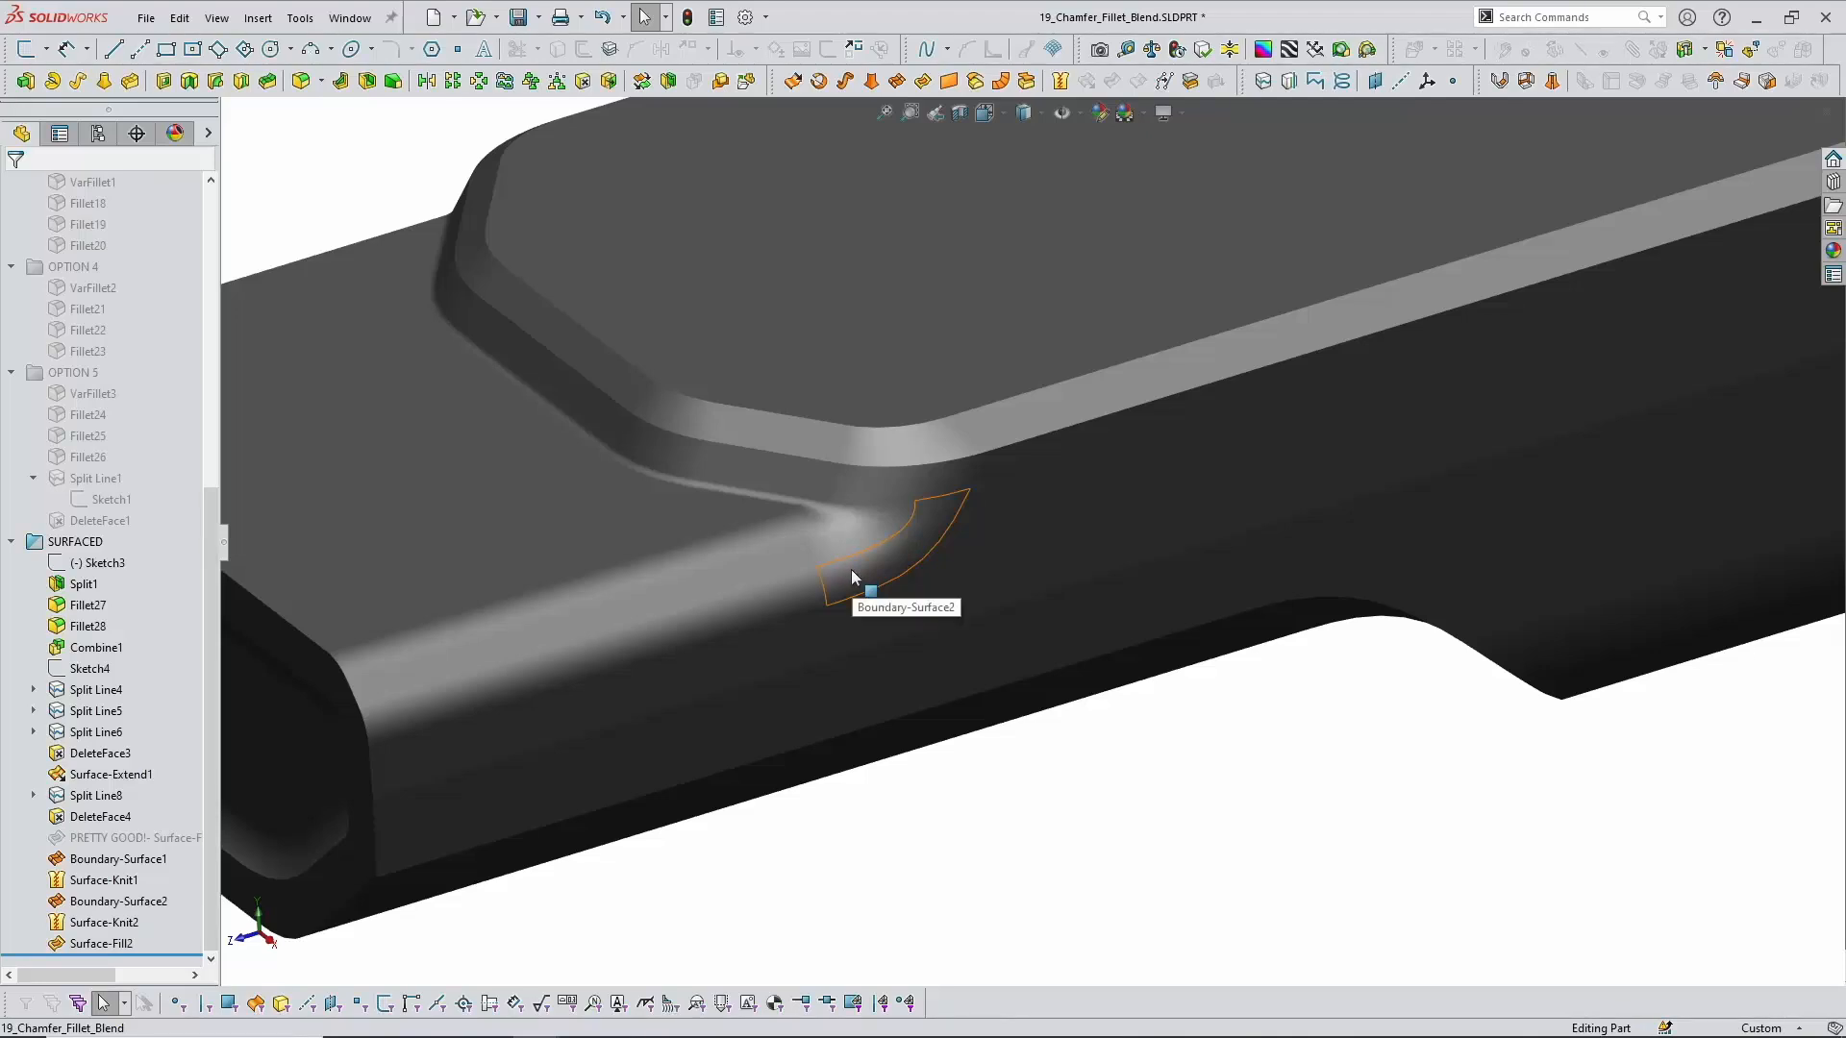
Step: Switch to the Chrome window with the SWW2023_Will_It_Blend presentation
{"action": "key", "text": "alt+Tab"}
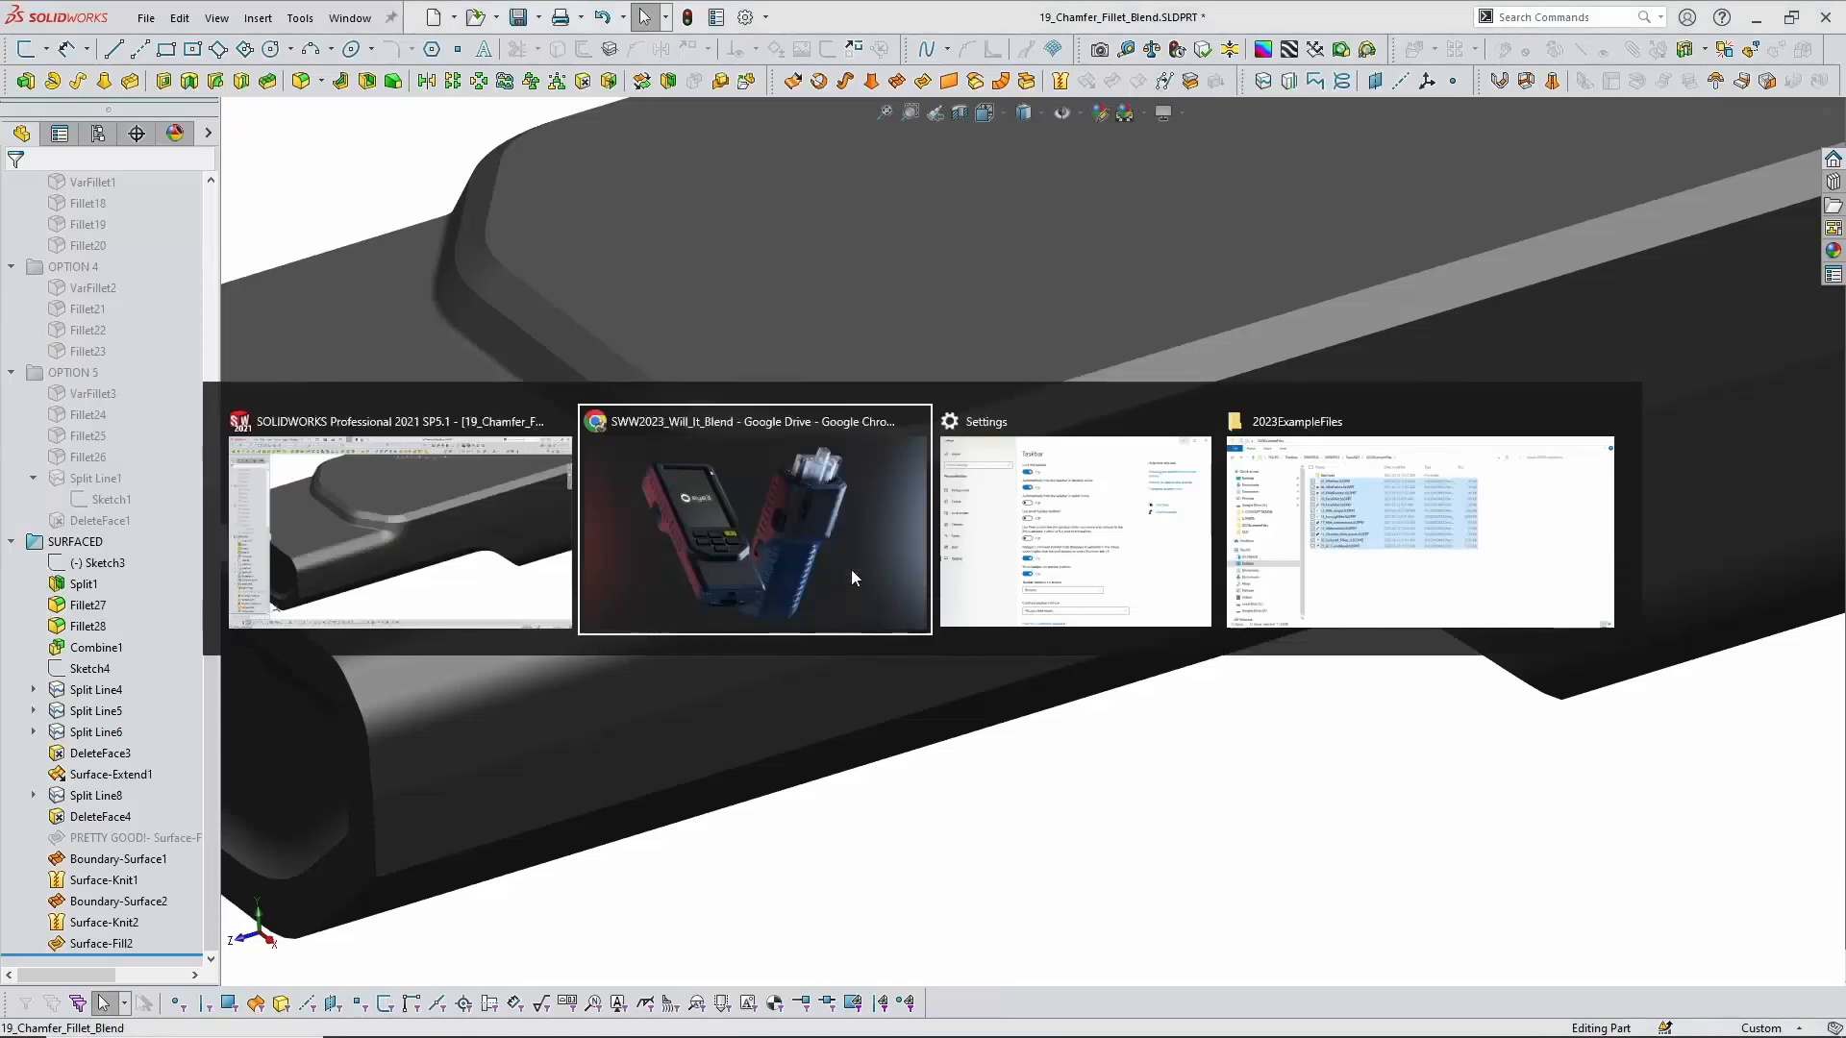
{"action": "key", "text": "alt+Tab"}
{"action": "key", "text": "alt+Tab"}
{"action": "key", "text": "alt+Tab"}
{"action": "key", "text": "alt+Tab"}
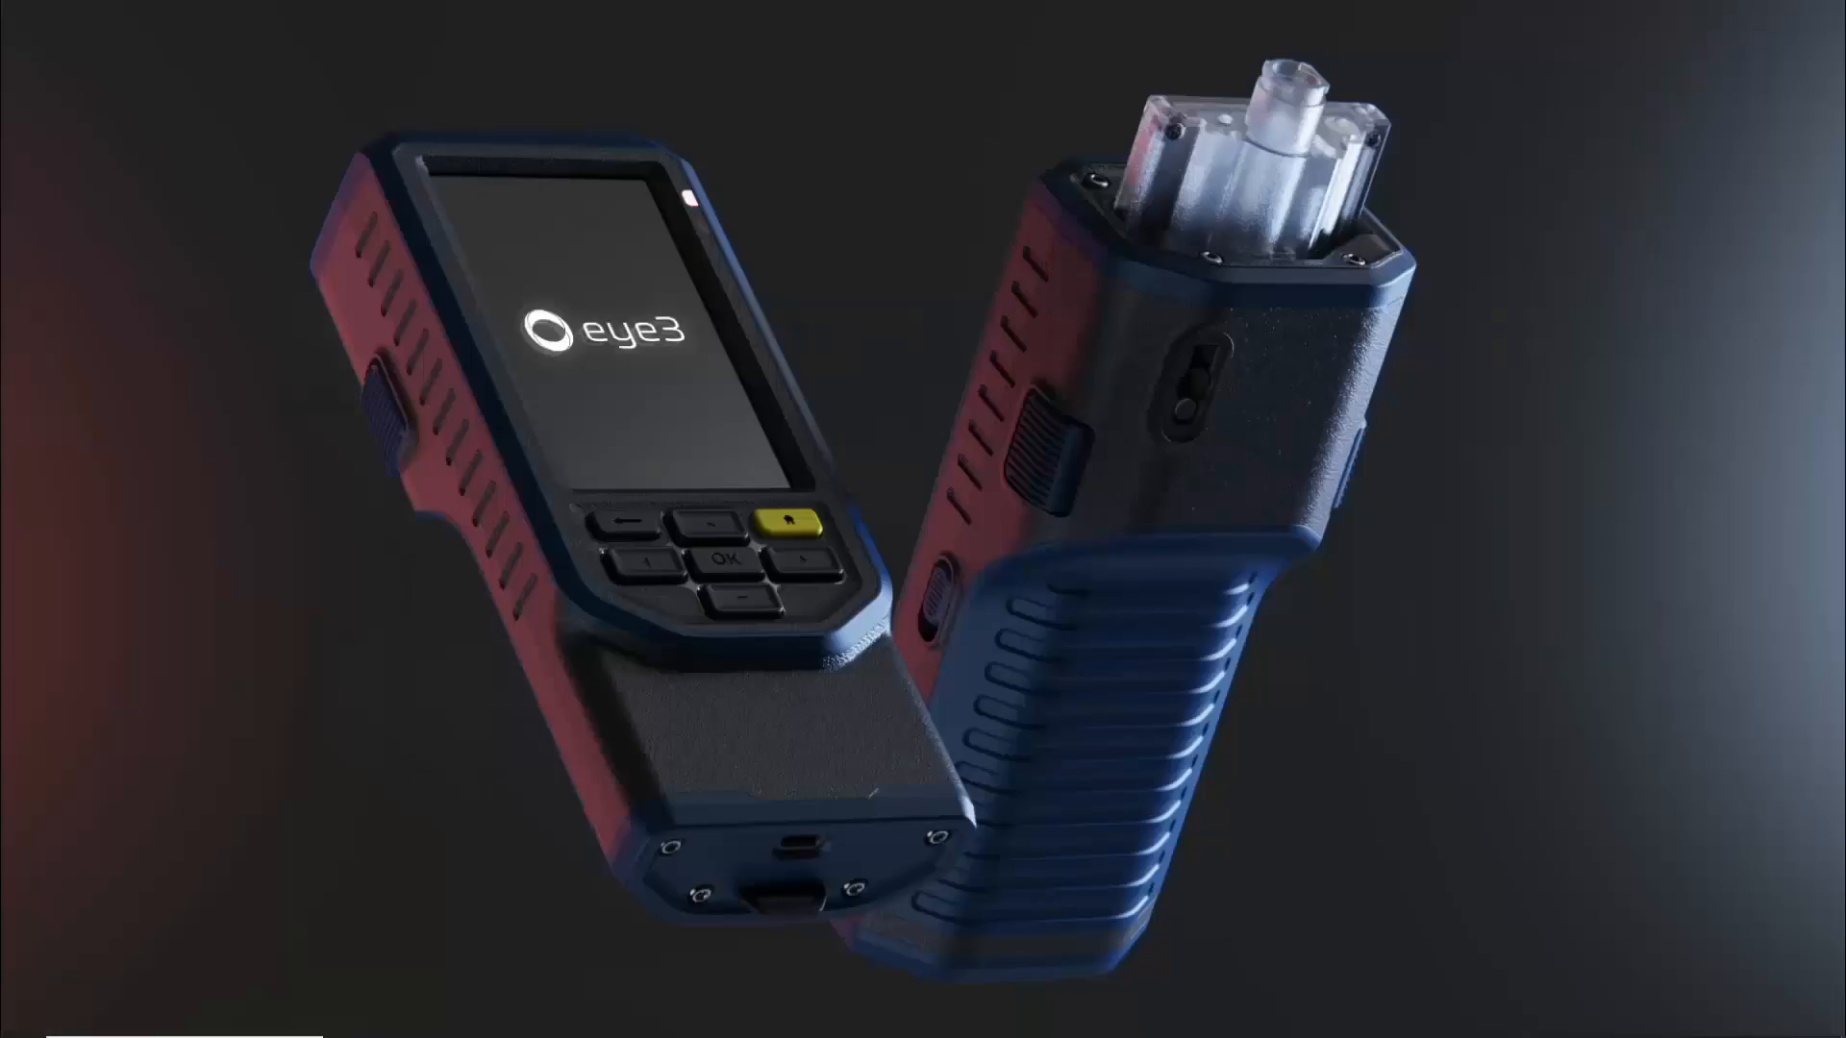
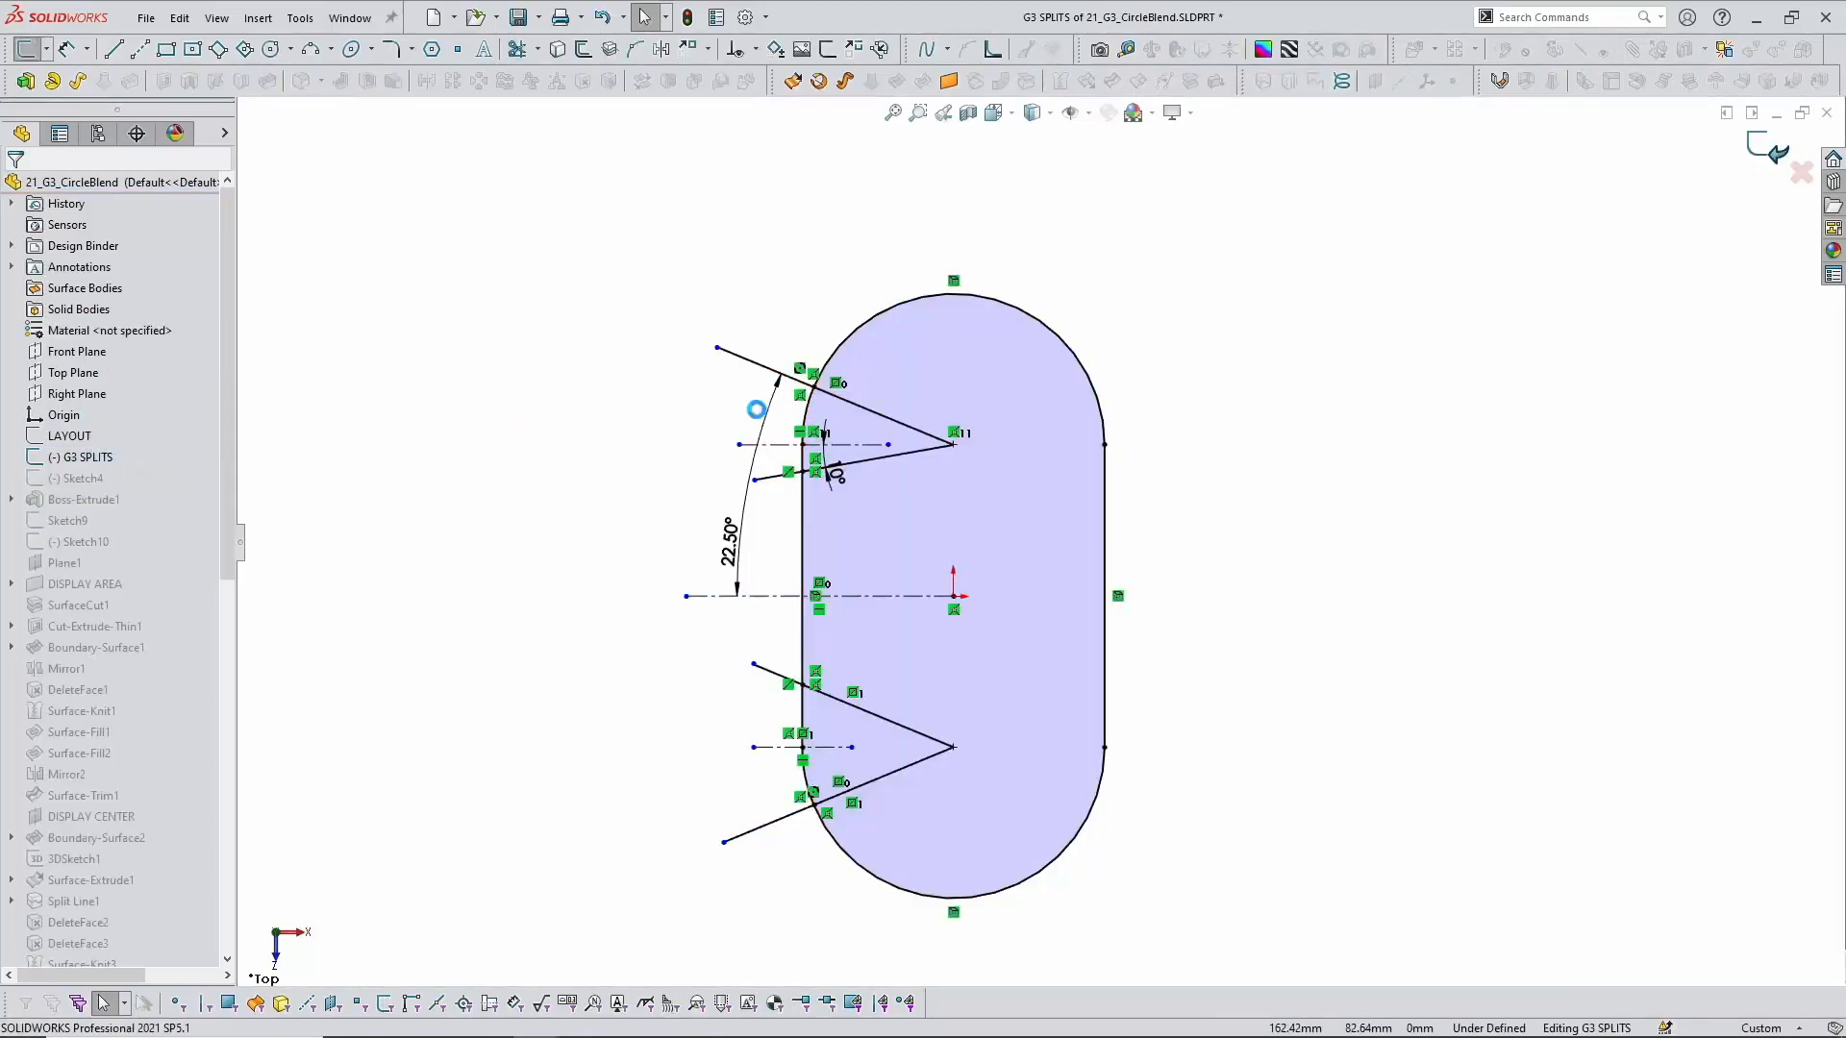
Step: Open Boss-Extrude1's profile sketch, Sketch6, to review the half-outline, and exit it
{"action": "left_click", "coordinate": [78, 482]}
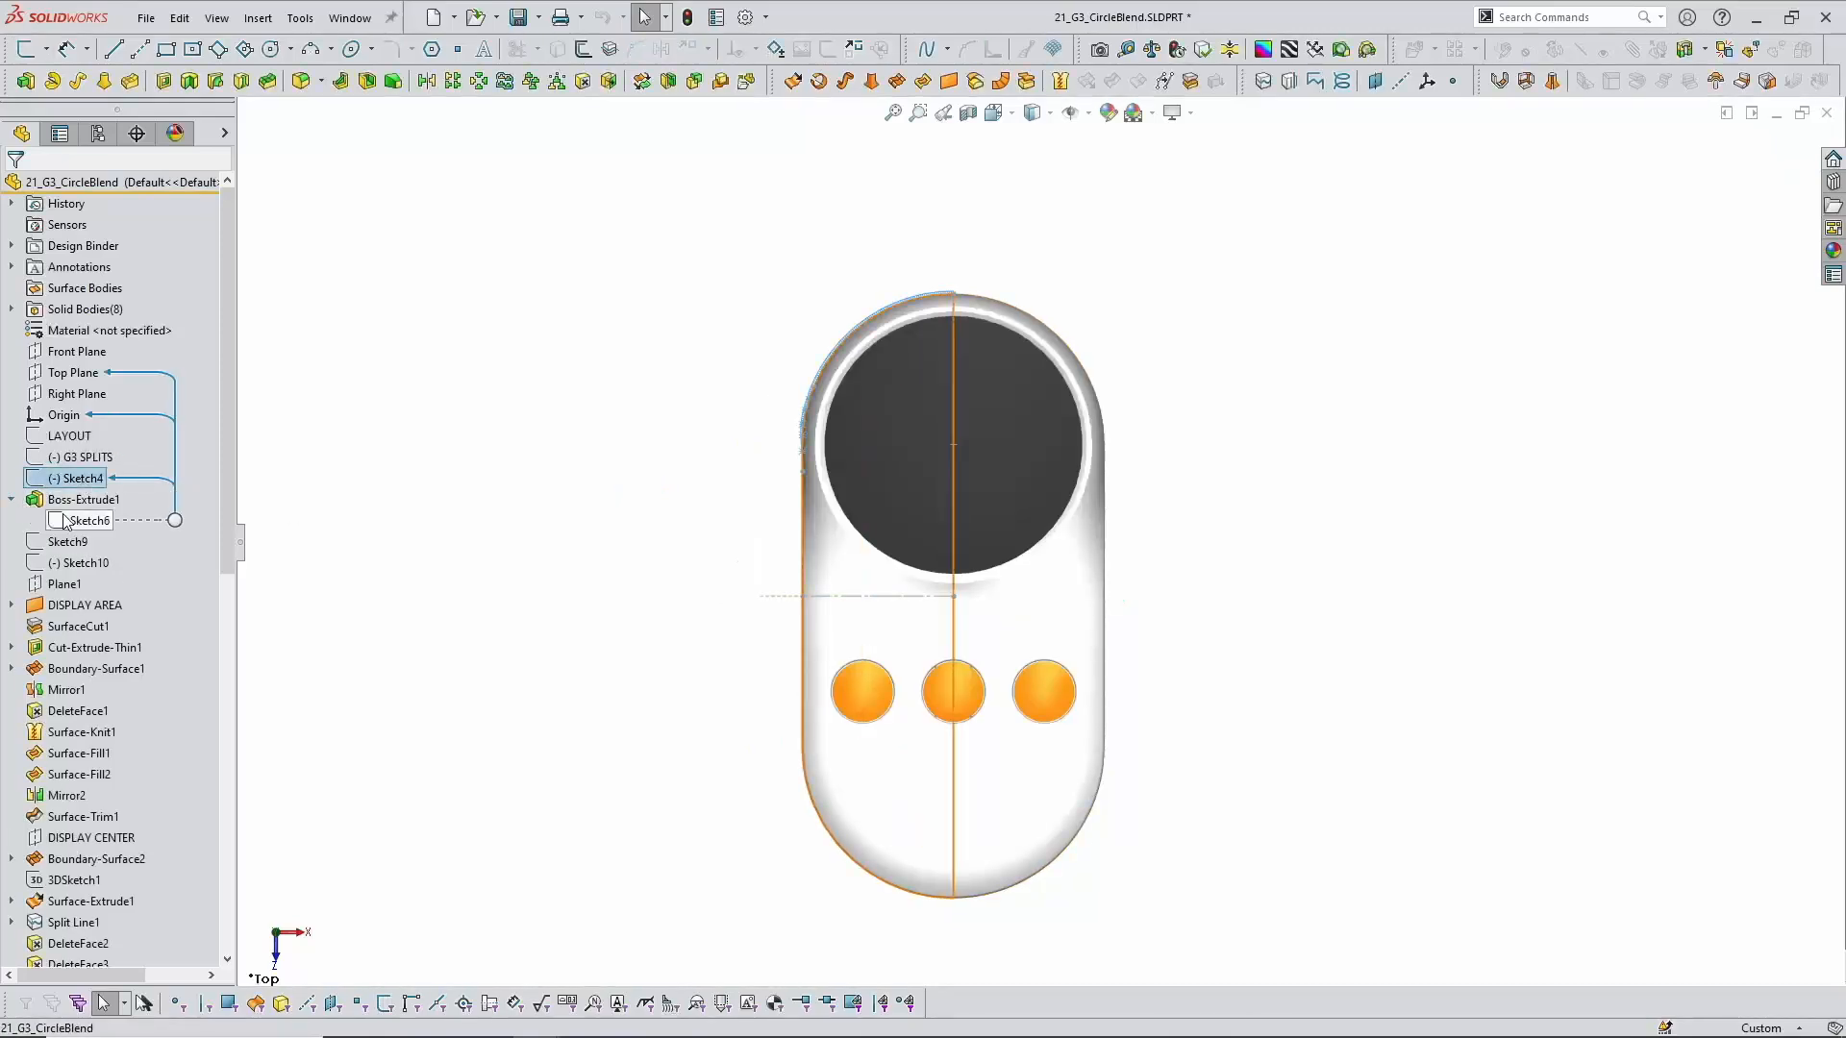
{"action": "left_click", "coordinate": [65, 521]}
{"action": "left_click", "coordinate": [77, 473]}
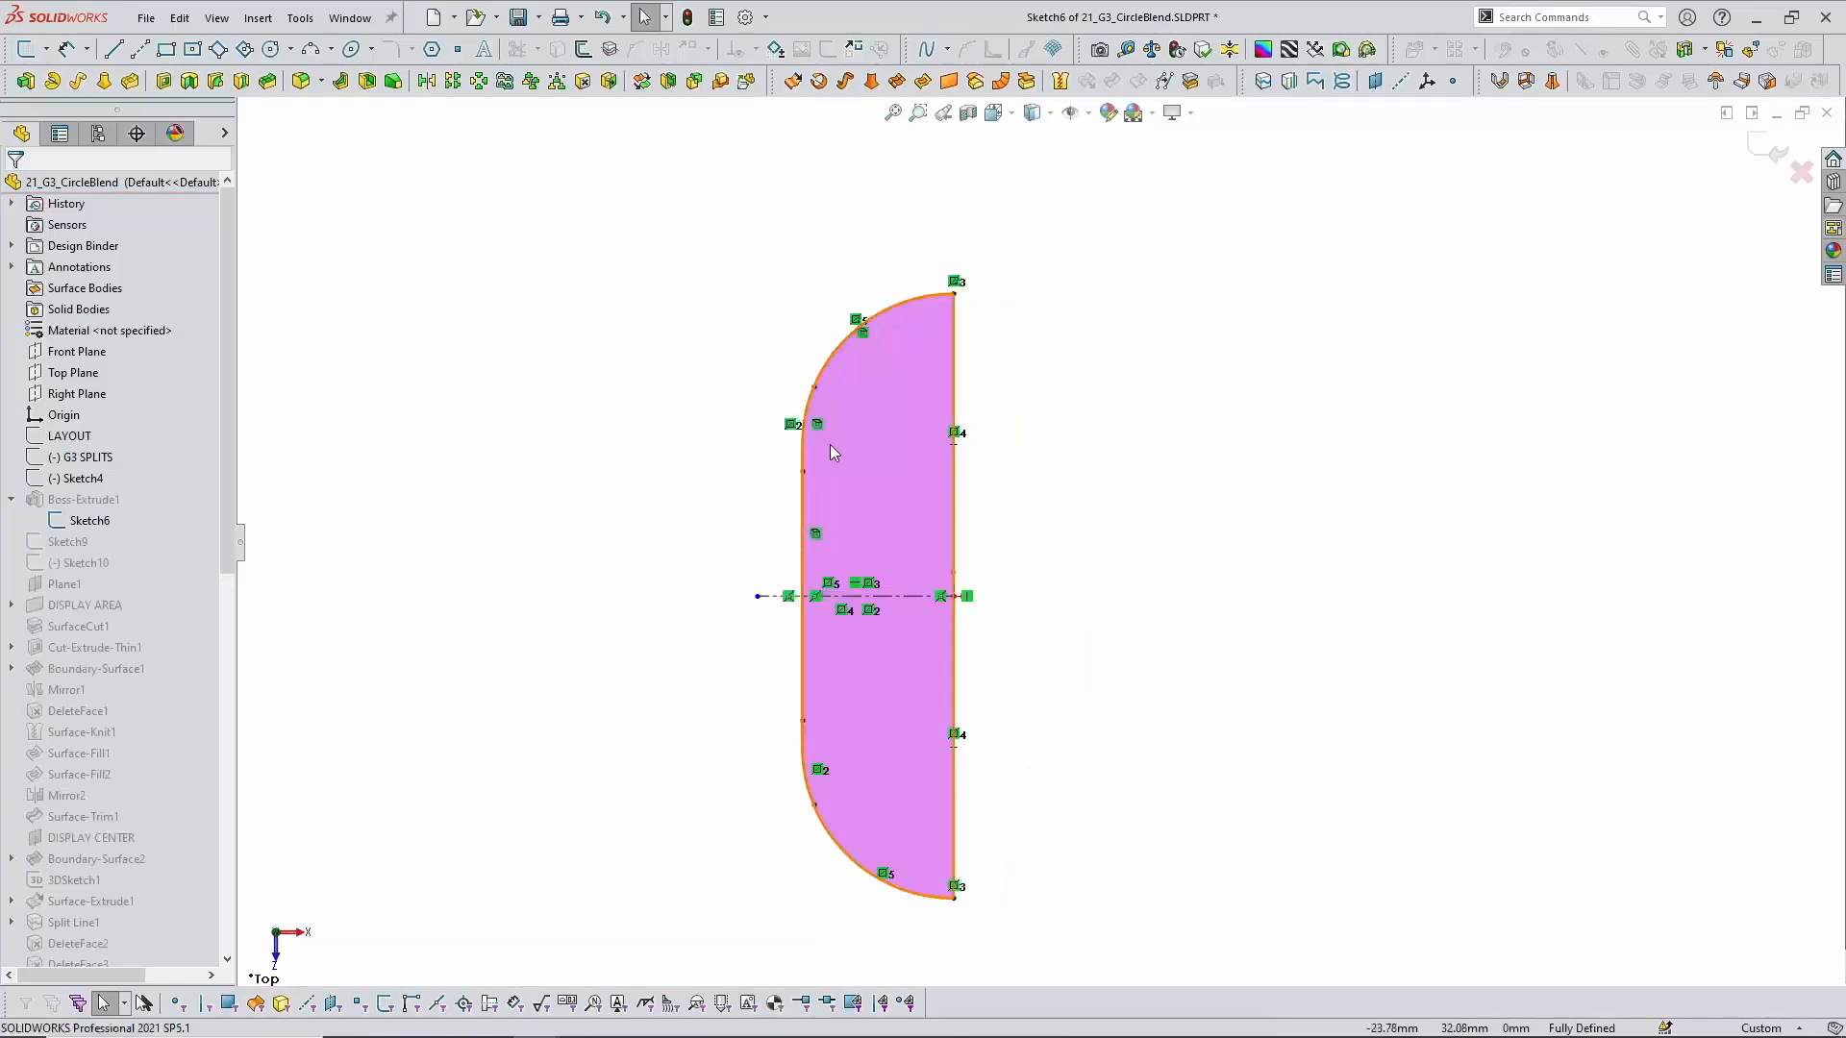
{"action": "scroll", "coordinate": [832, 432], "scroll_direction": "down", "scroll_amount": 1}
{"action": "left_click", "coordinate": [1768, 148]}
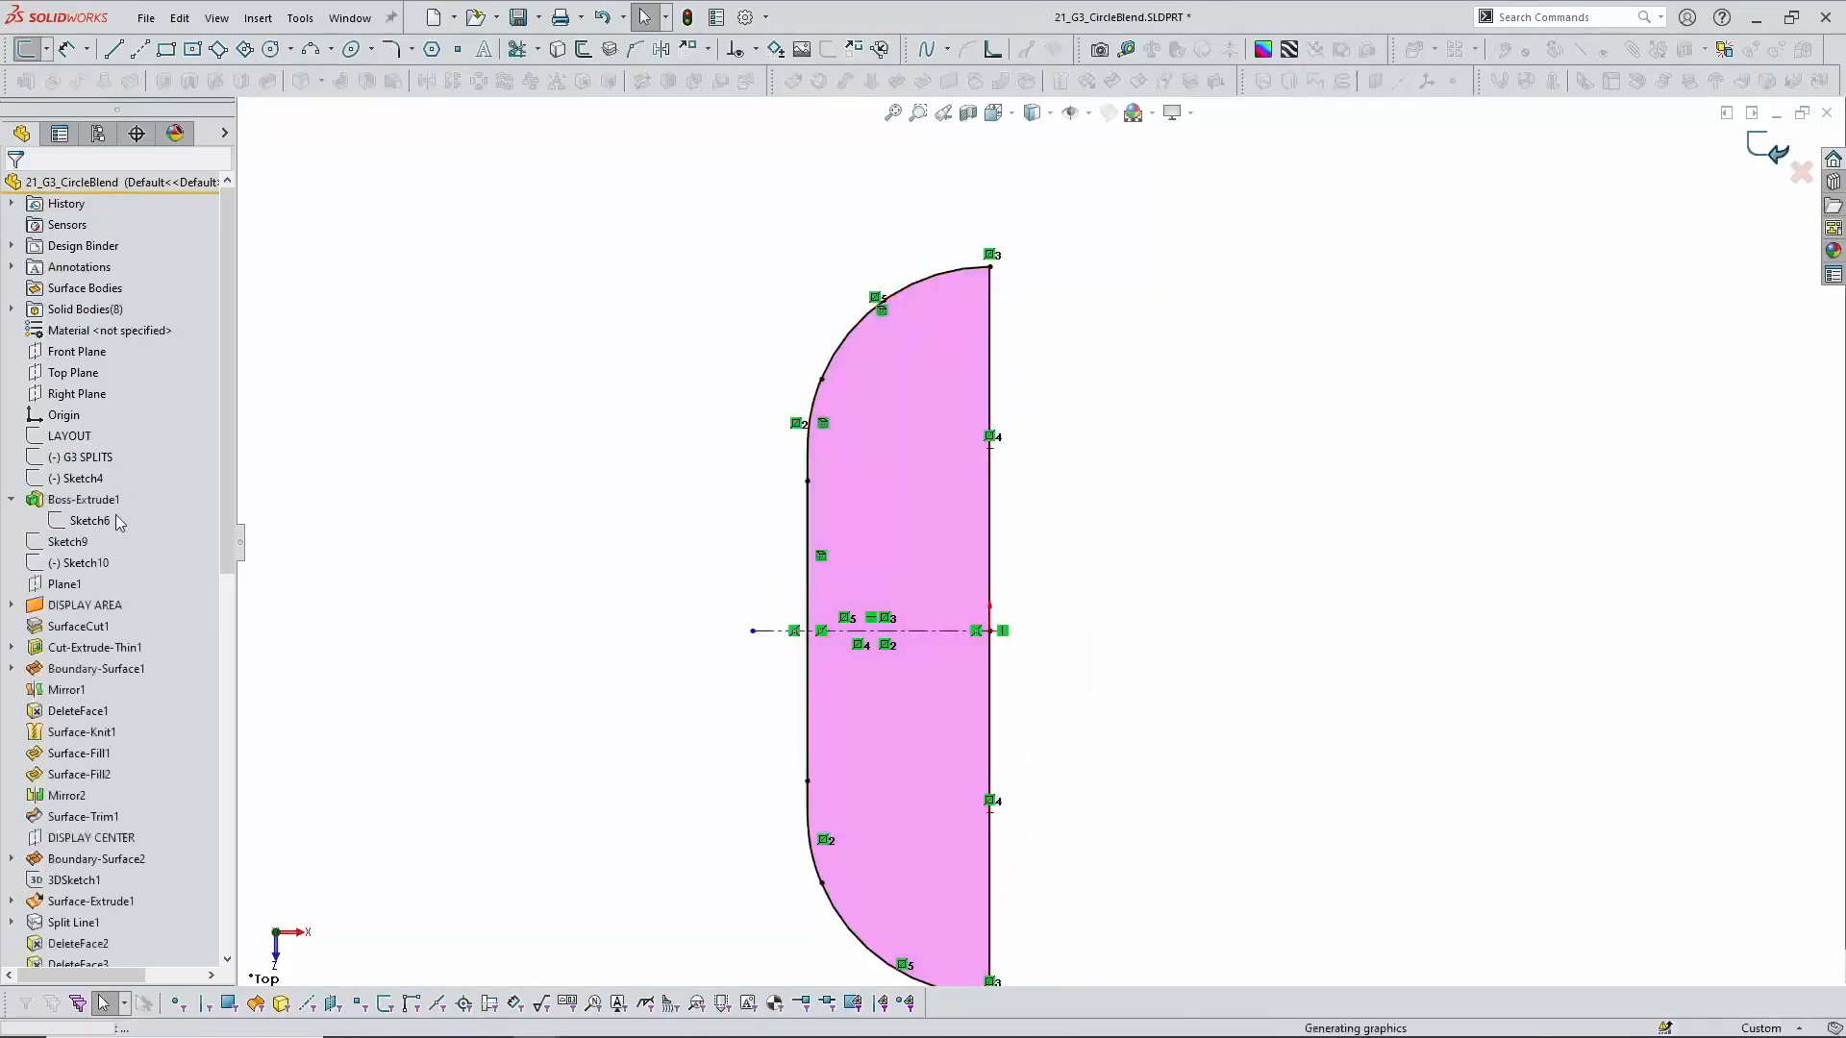
Step: Open Sketch4 for editing and examine the torsion continuity relation where the style spline meets the large arc
{"action": "left_click", "coordinate": [82, 478]}
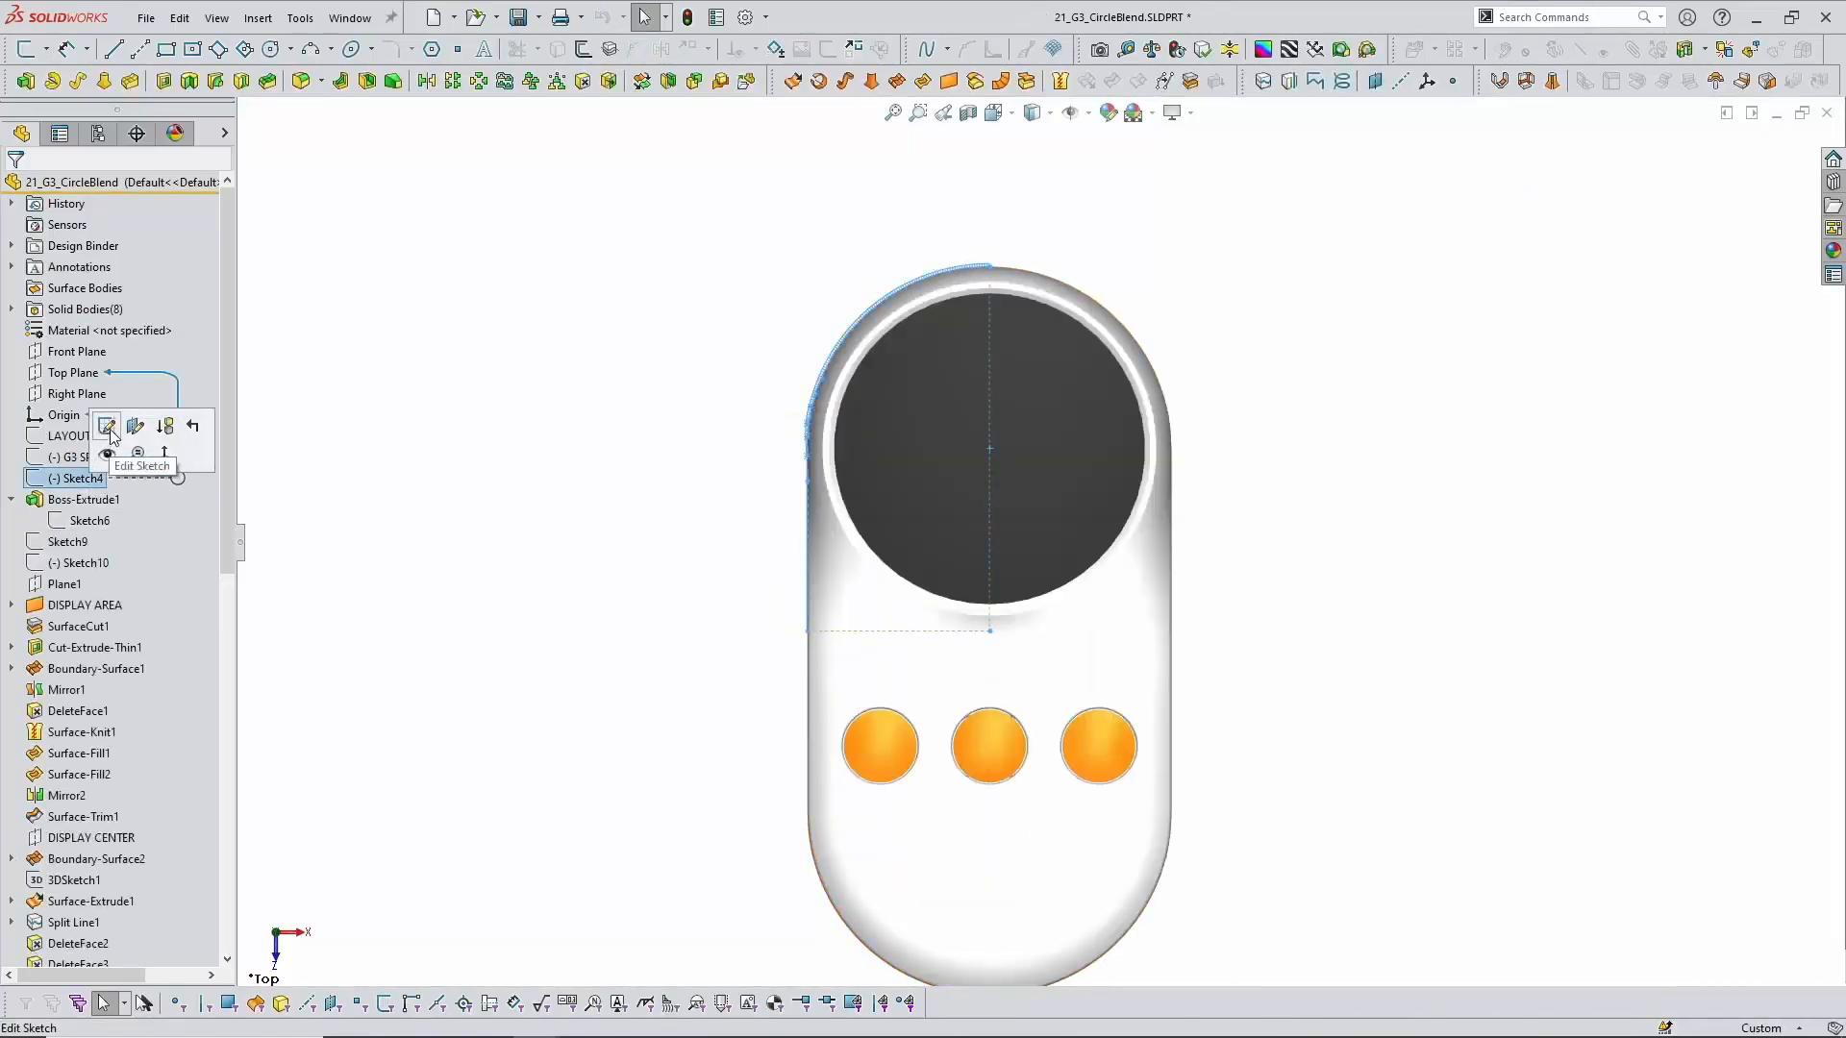
{"action": "left_click", "coordinate": [108, 426]}
{"action": "scroll", "coordinate": [826, 444], "scroll_direction": "down", "scroll_amount": 4}
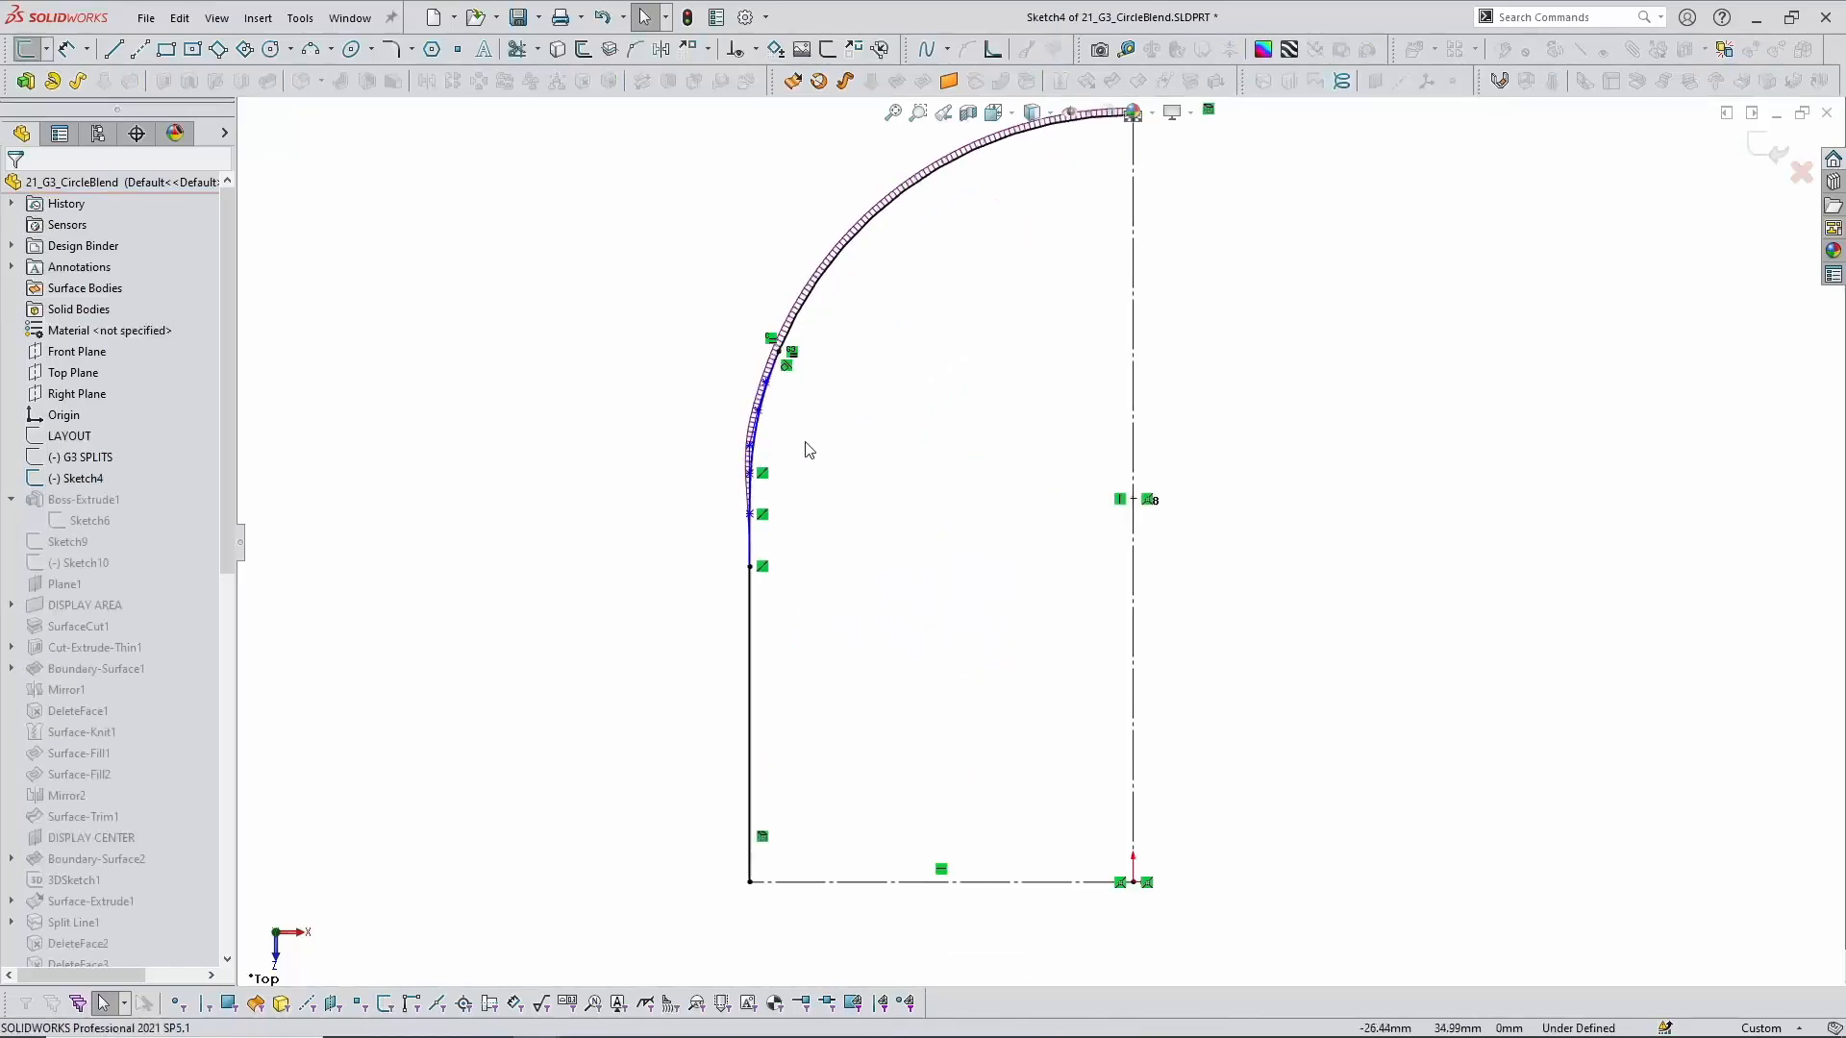
{"action": "scroll", "coordinate": [797, 456], "scroll_direction": "down", "scroll_amount": 3}
{"action": "scroll", "coordinate": [804, 558], "scroll_direction": "down", "scroll_amount": 2}
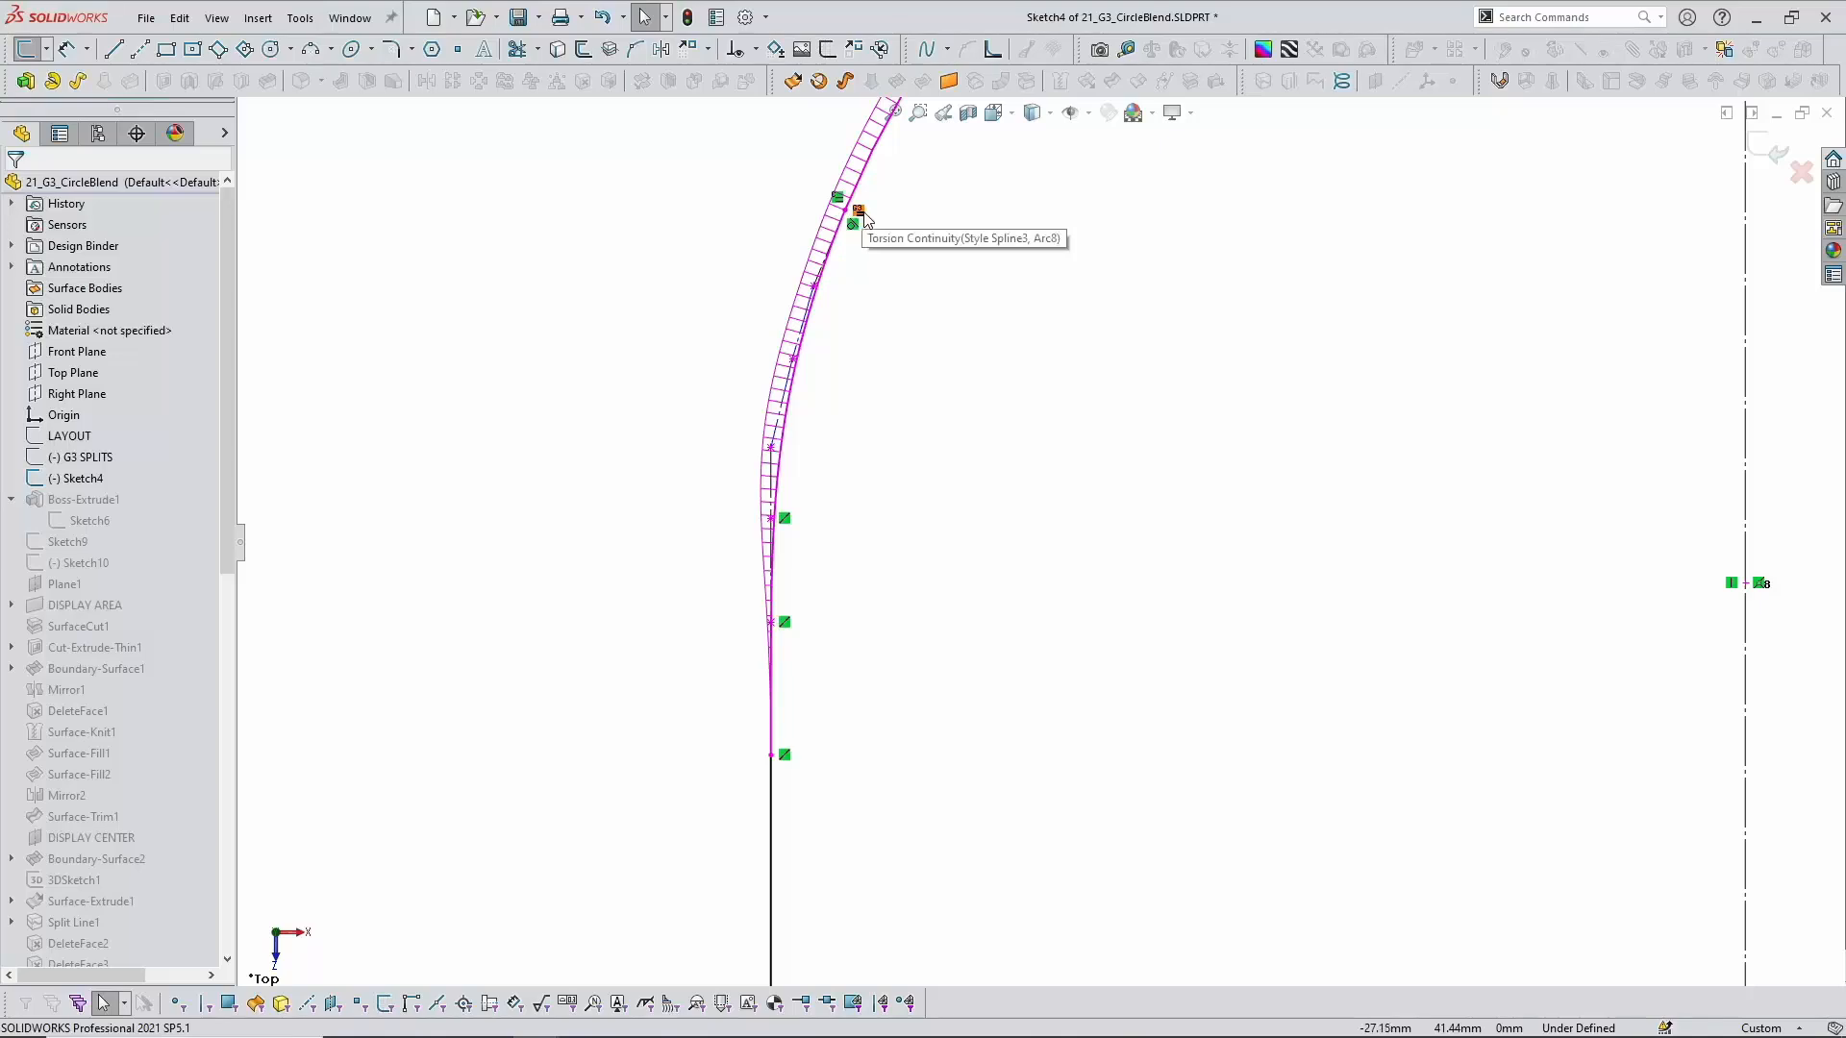
{"action": "scroll", "coordinate": [937, 471], "scroll_direction": "up", "scroll_amount": 2}
{"action": "scroll", "coordinate": [921, 411], "scroll_direction": "up", "scroll_amount": 3}
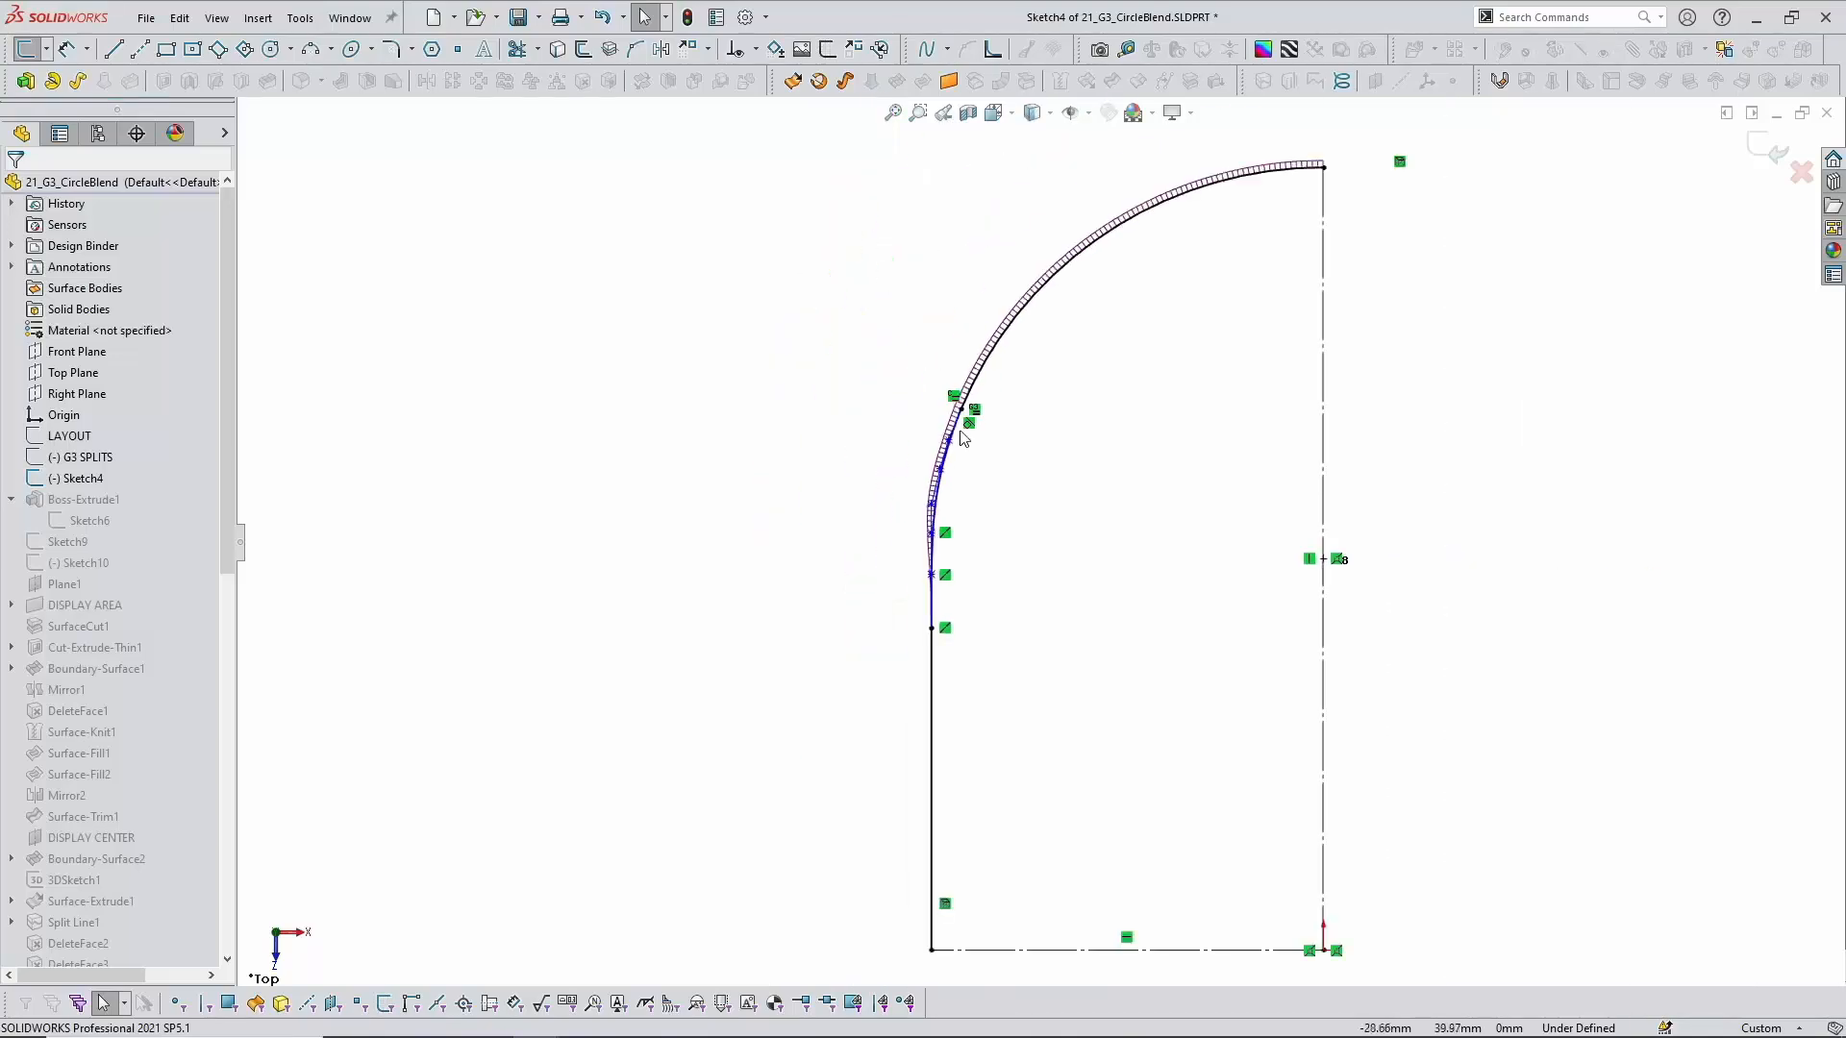
Step: Examine Sketch4's curvature comb from the arc through the style spline to the straight line, and exit discarding changes
{"action": "scroll", "coordinate": [982, 450], "scroll_direction": "down", "scroll_amount": 2}
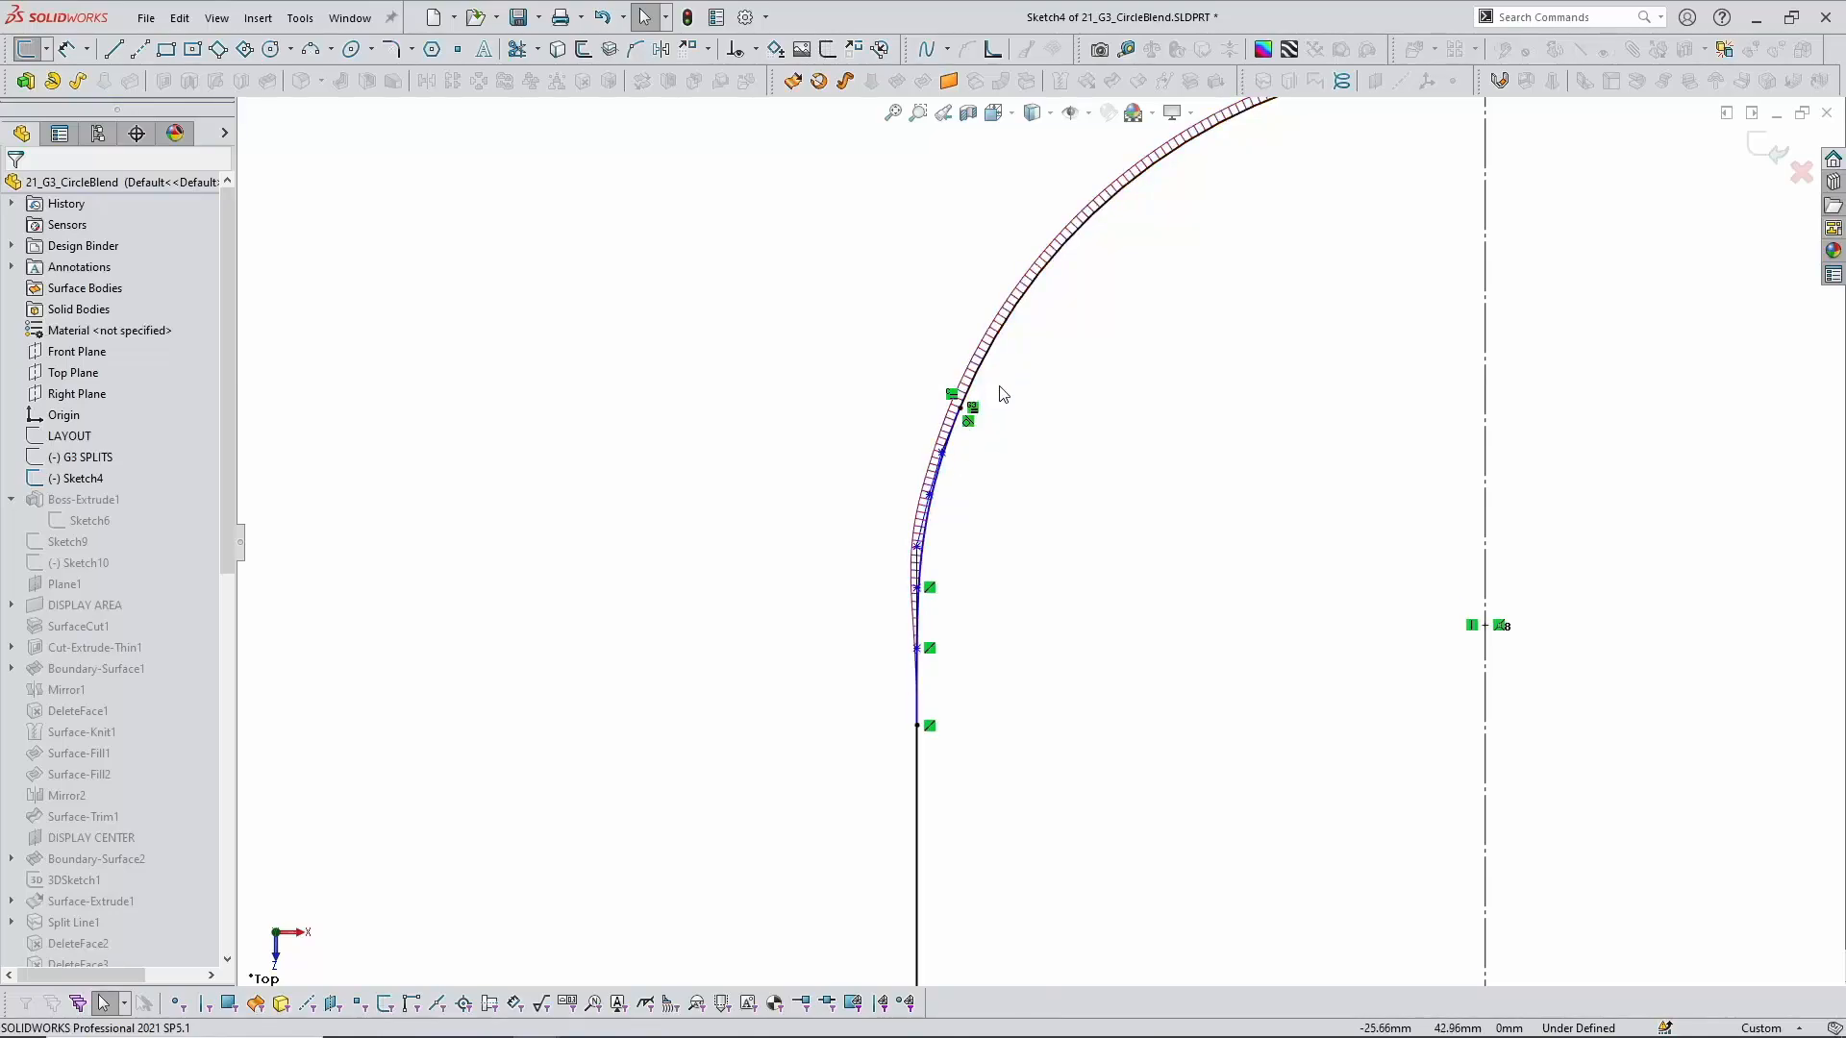
{"action": "scroll", "coordinate": [966, 509], "scroll_direction": "down", "scroll_amount": 1}
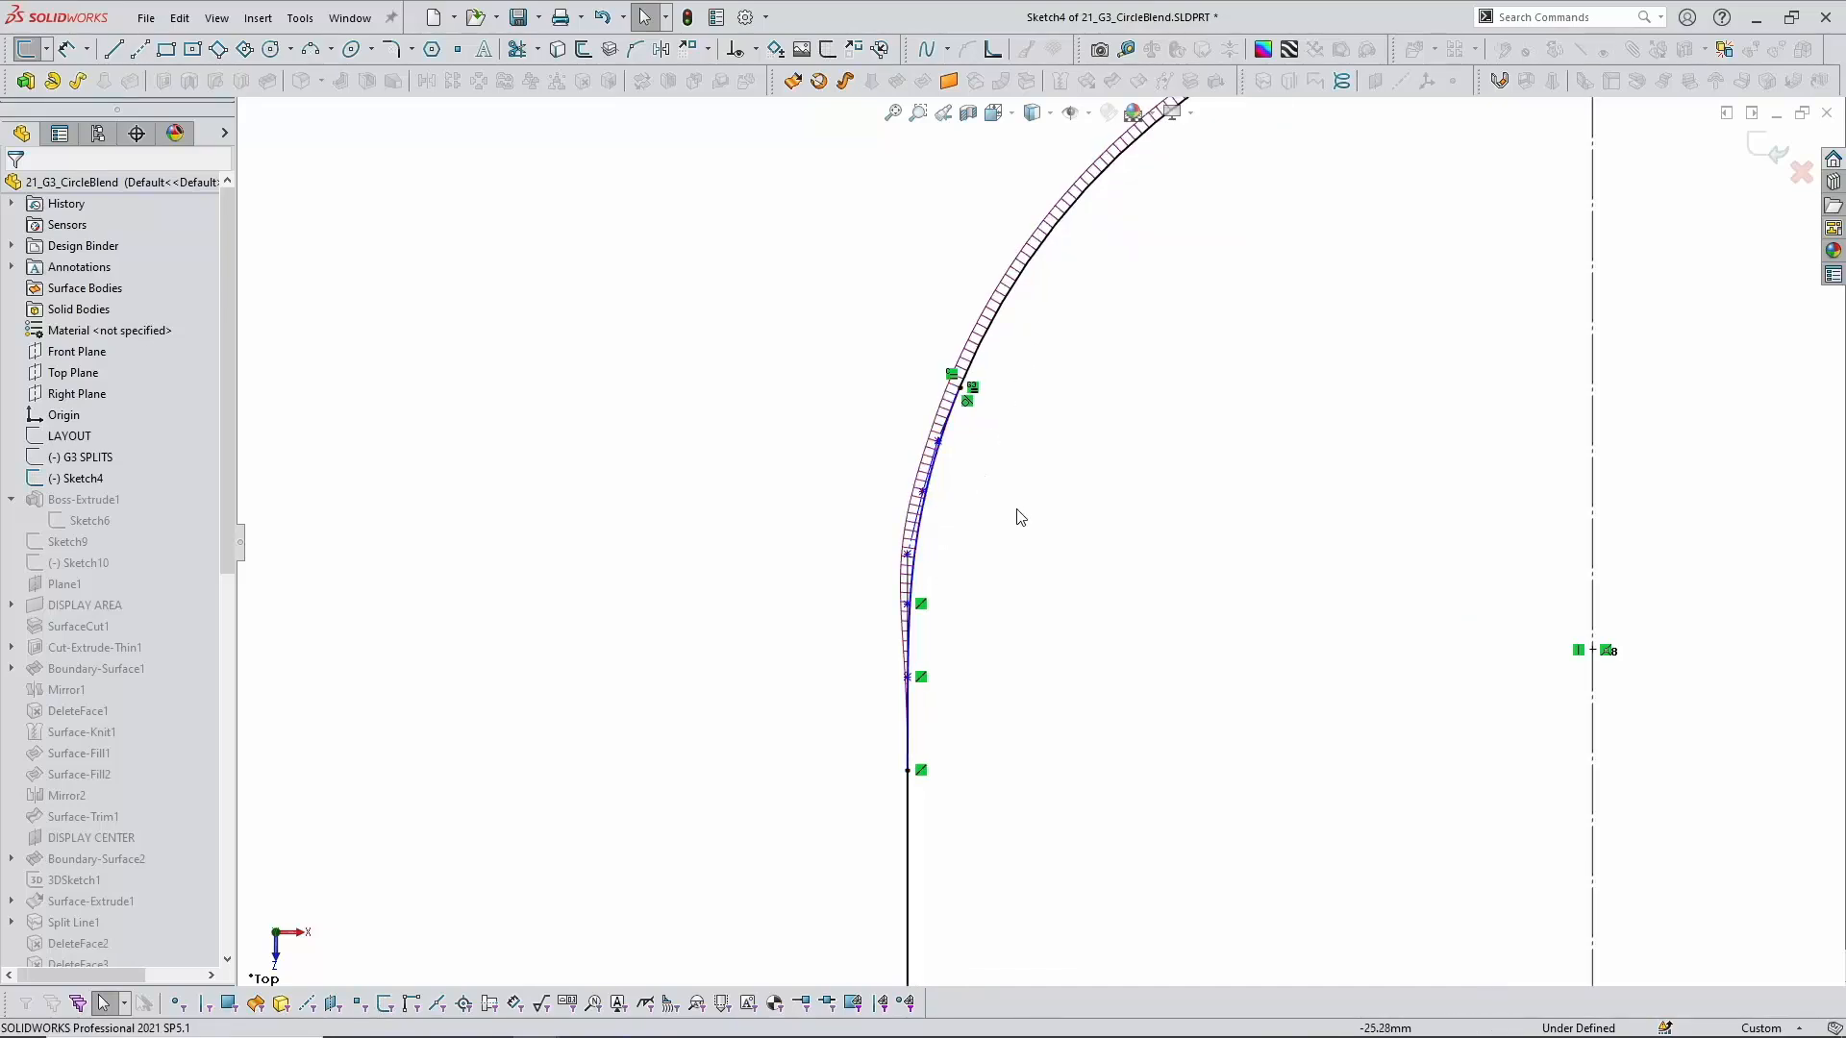
{"action": "scroll", "coordinate": [1021, 518], "scroll_direction": "up", "scroll_amount": 3}
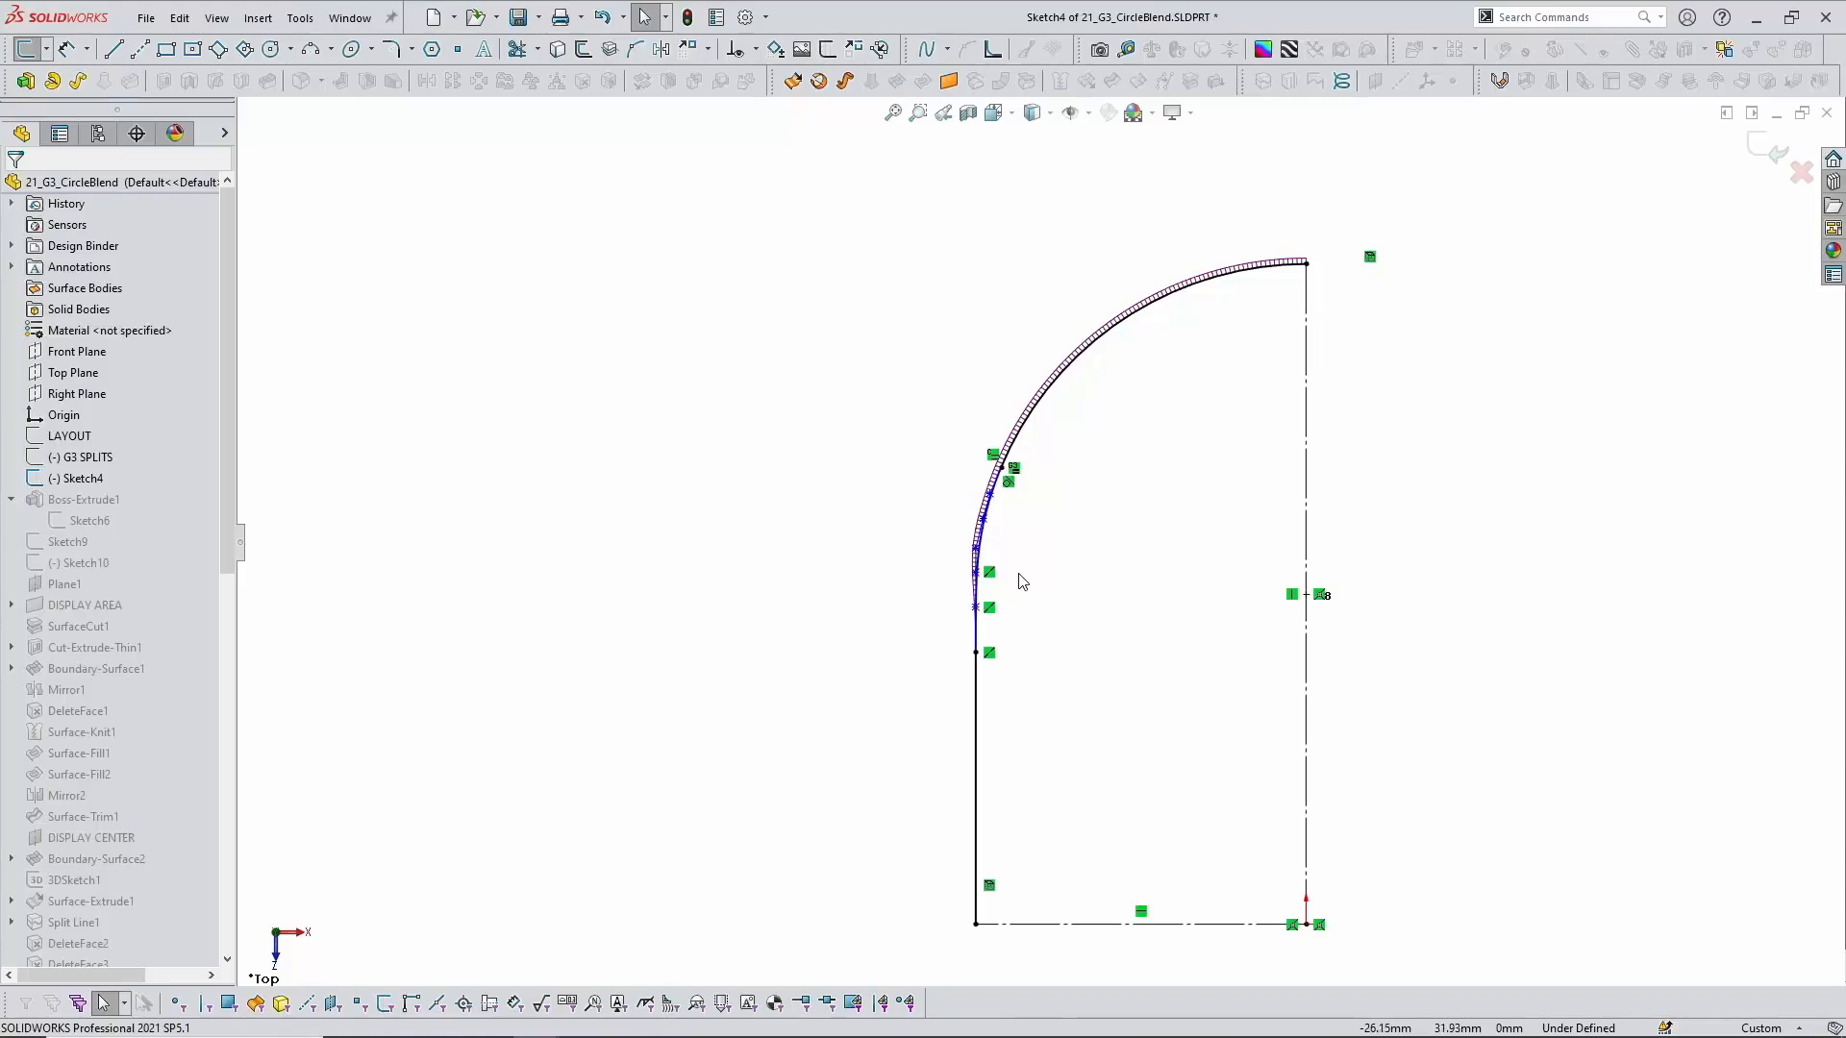
{"action": "scroll", "coordinate": [1020, 582], "scroll_direction": "down", "scroll_amount": 3}
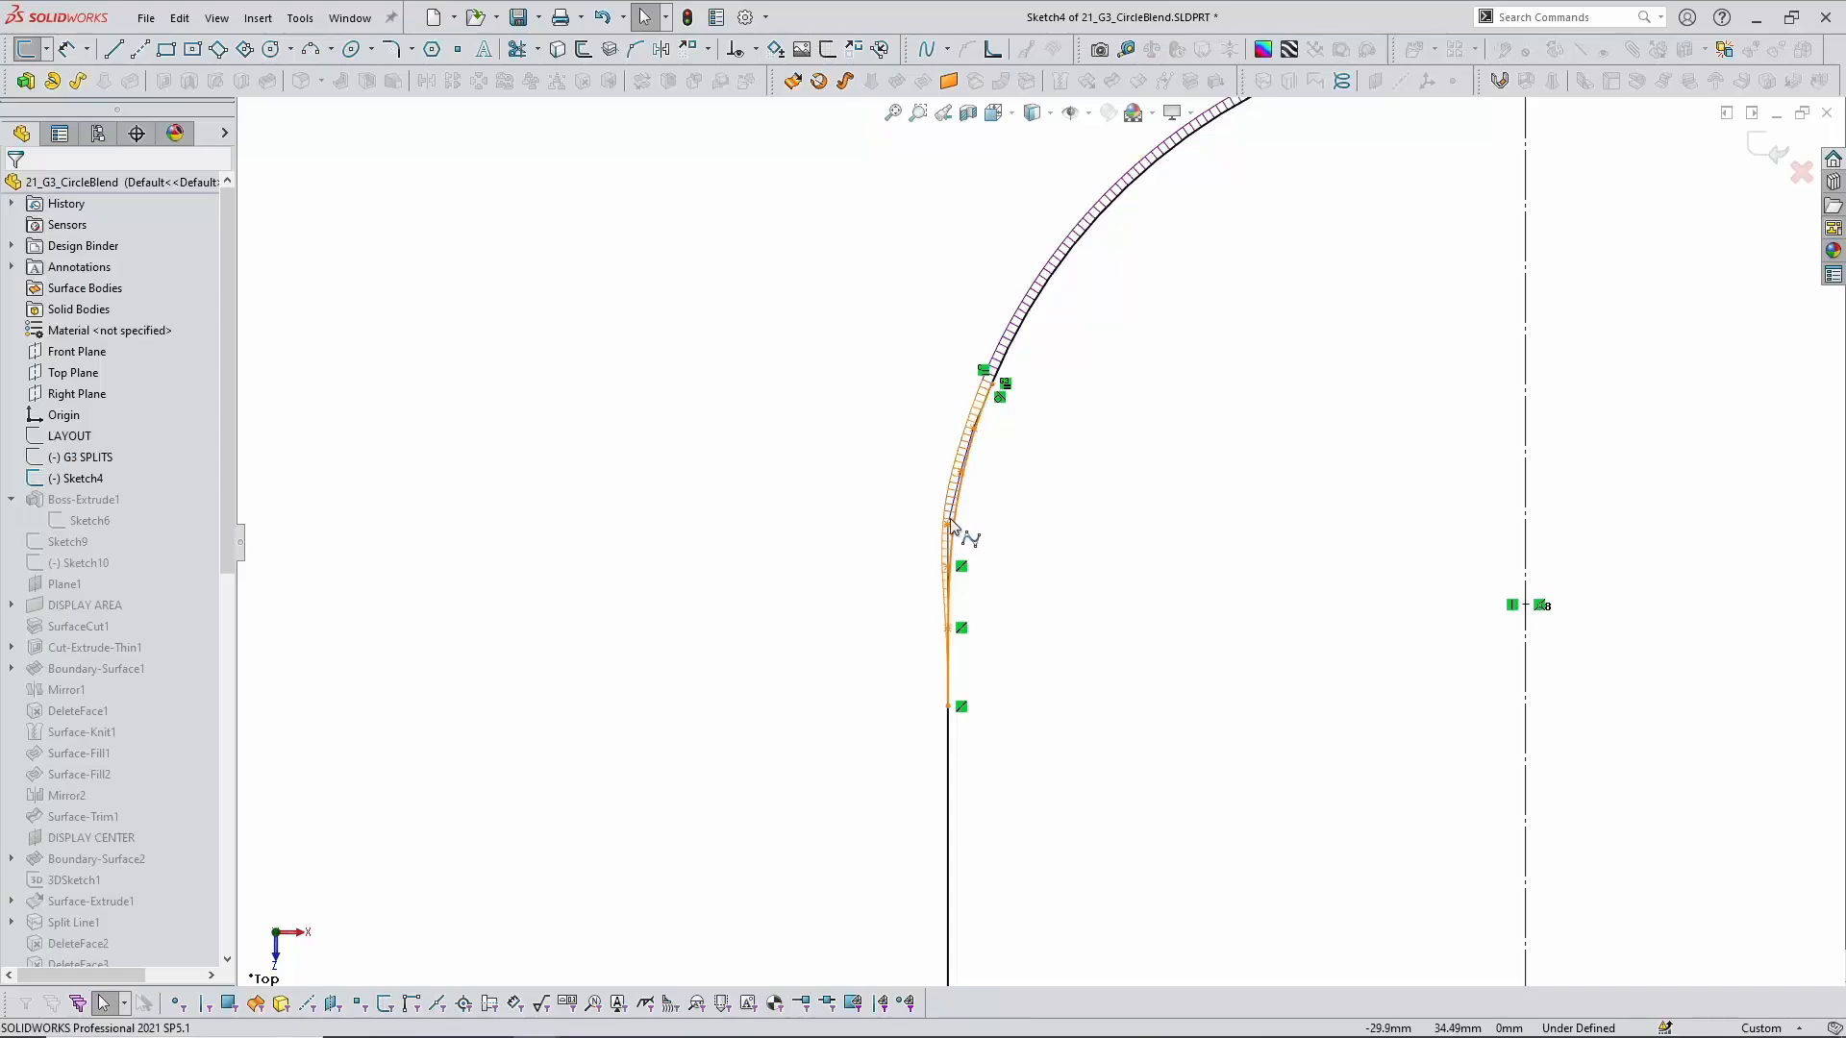
{"action": "scroll", "coordinate": [1045, 567], "scroll_direction": "down", "scroll_amount": 3}
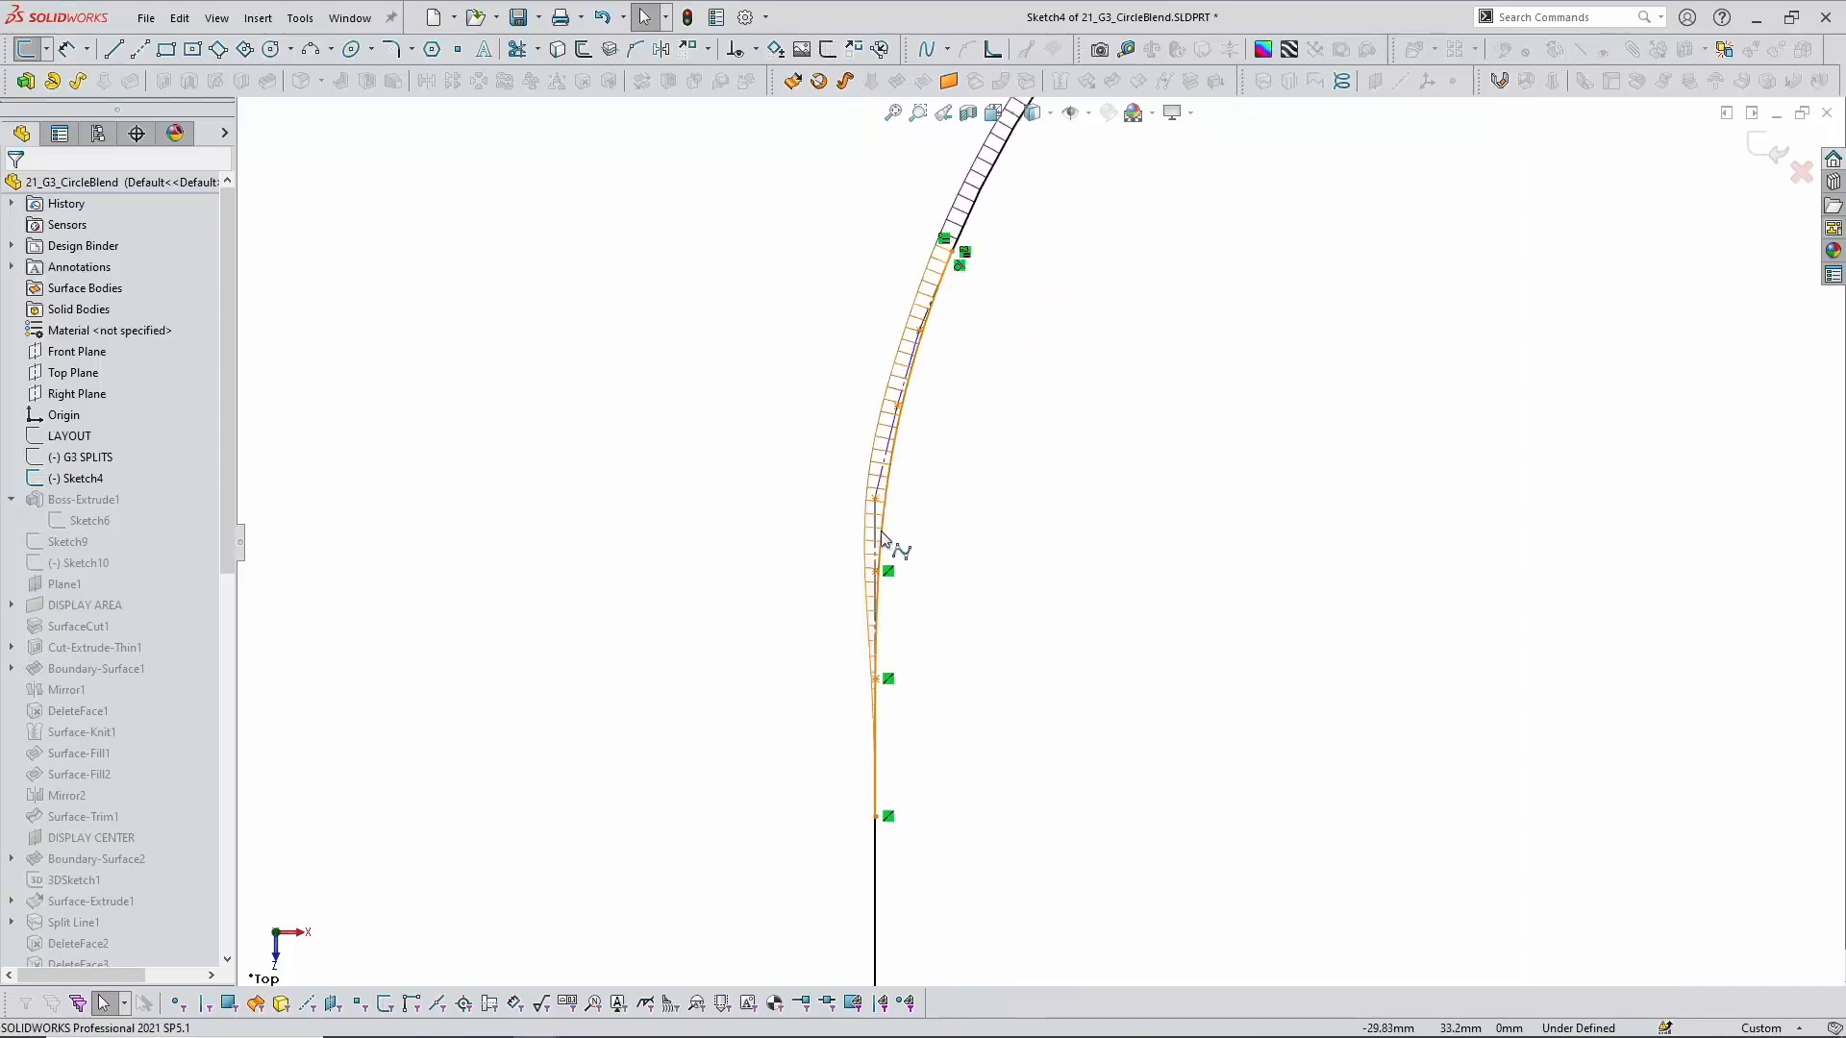
{"action": "scroll", "coordinate": [1084, 523], "scroll_direction": "up", "scroll_amount": 3}
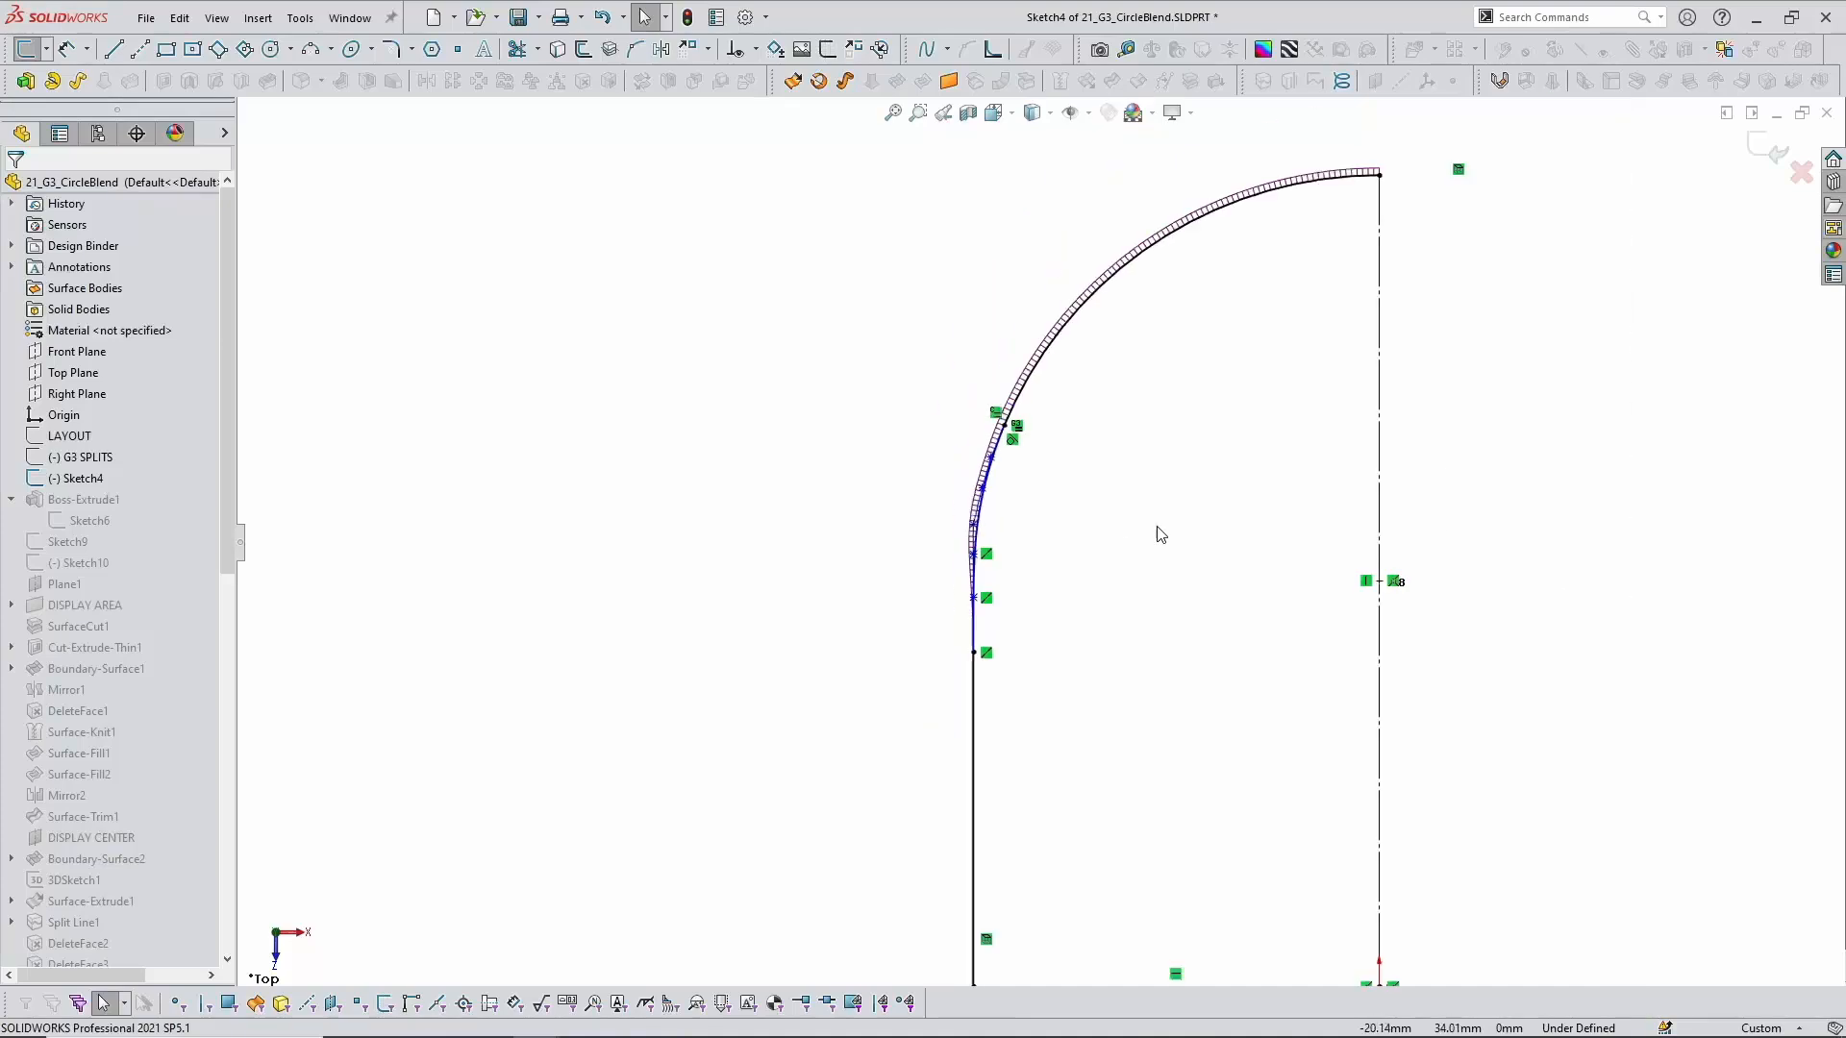
{"action": "left_click", "coordinate": [1801, 177]}
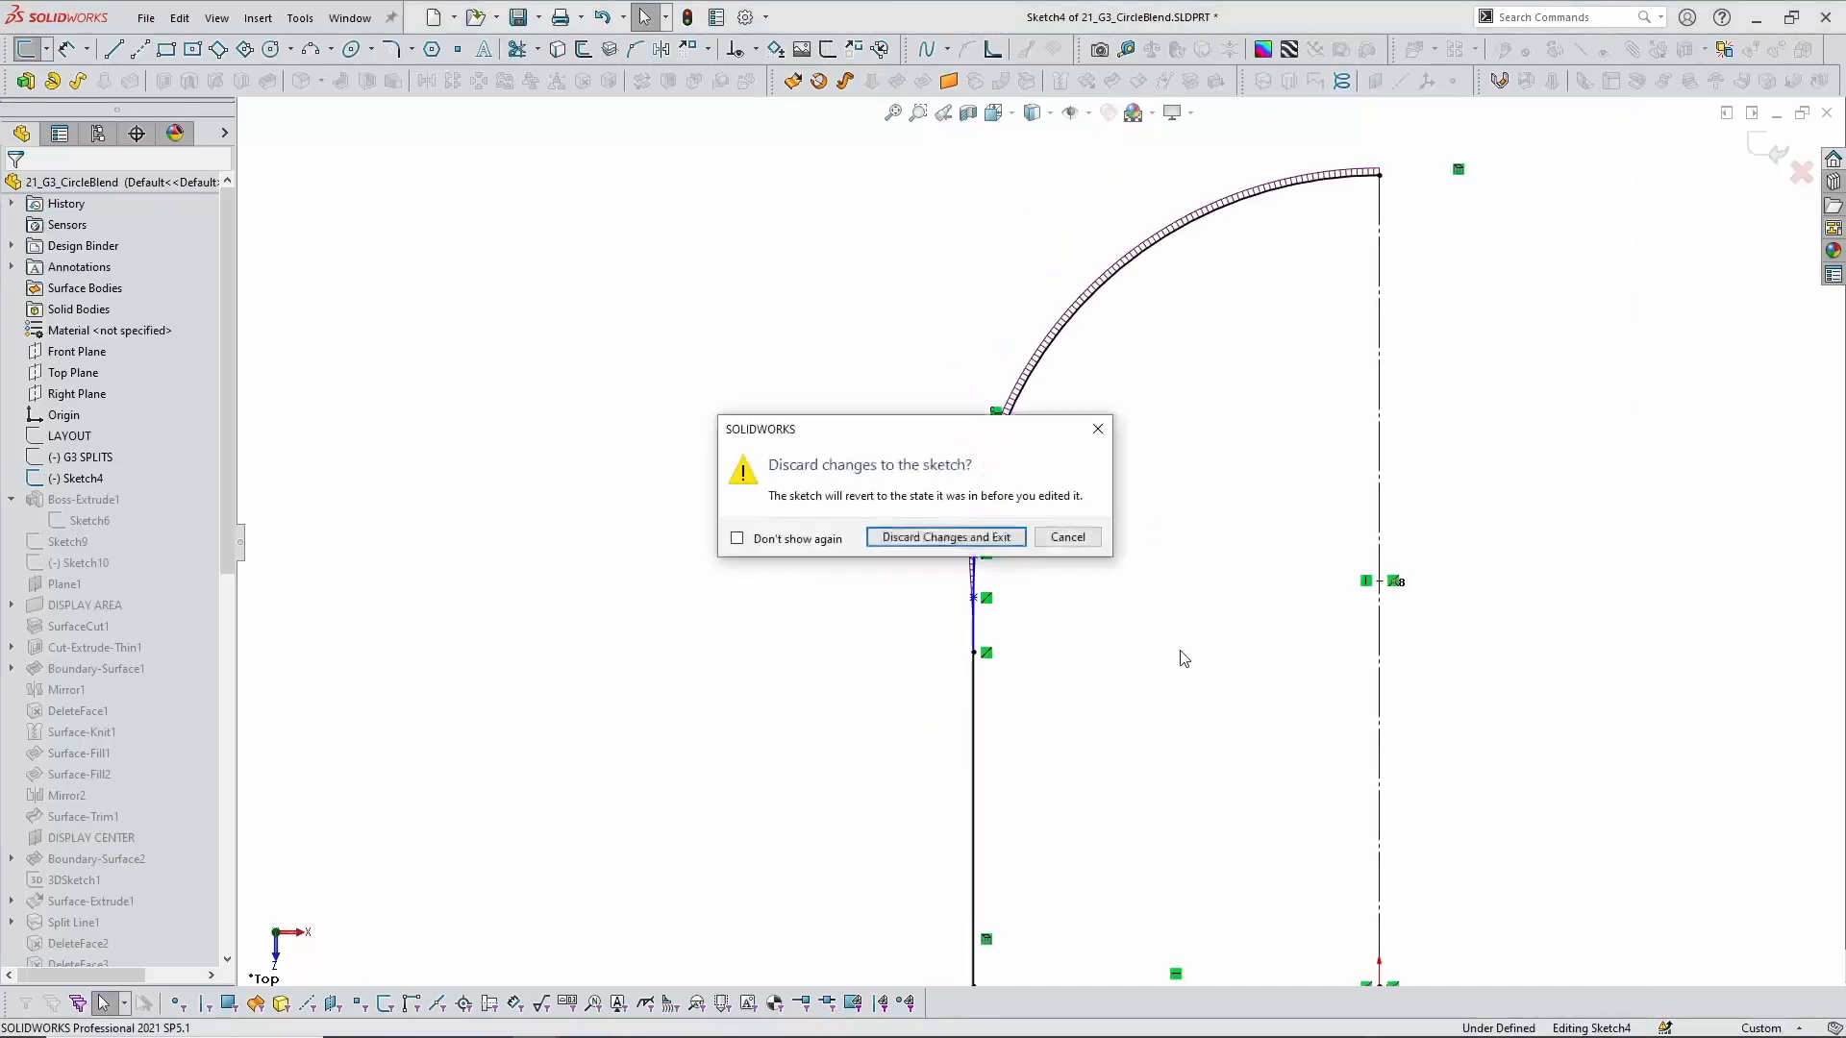
{"action": "left_click", "coordinate": [1012, 537]}
Step: Roll the part history back to just before Surface-Extrude1
{"action": "mouse_move", "coordinate": [1070, 762]}
{"action": "middle_mouse_down"}
{"action": "mouse_move", "coordinate": [993, 555]}
{"action": "mouse_move", "coordinate": [1166, 441]}
{"action": "mouse_move", "coordinate": [1199, 811]}
{"action": "mouse_move", "coordinate": [1126, 781]}
{"action": "middle_mouse_up"}
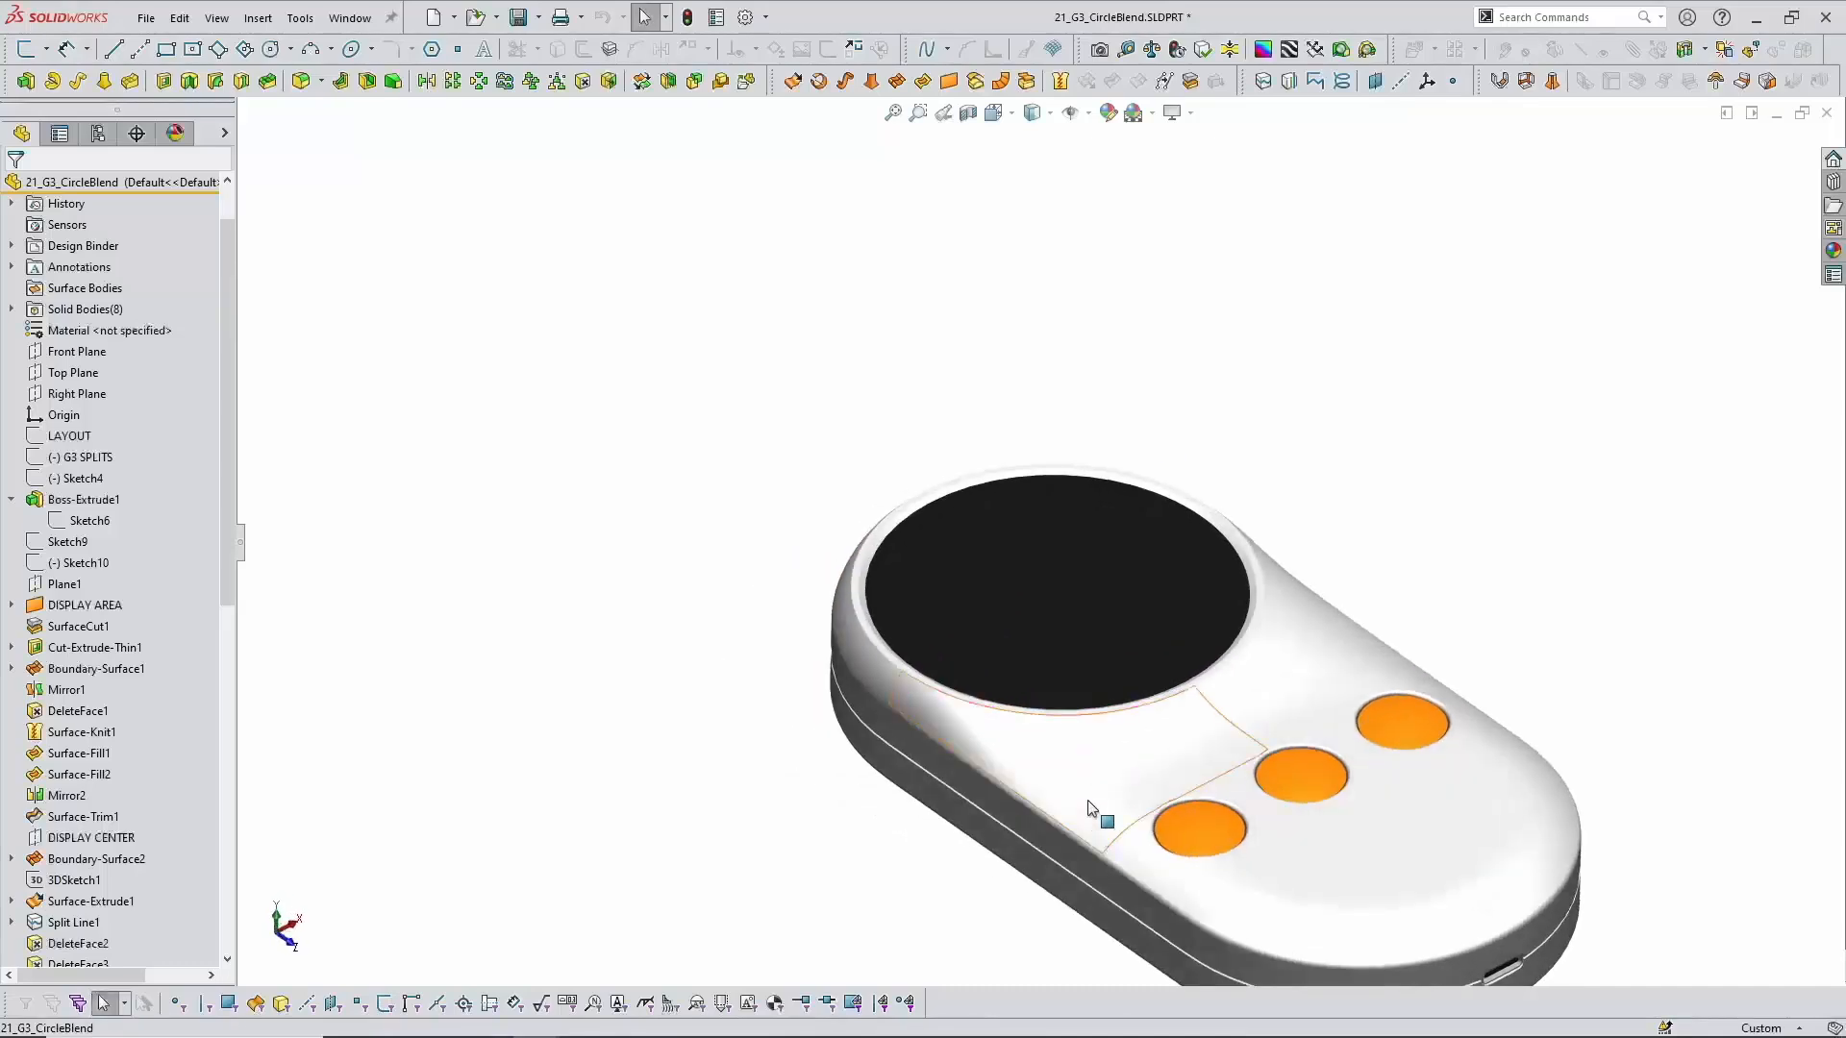
{"action": "left_click", "coordinate": [1088, 802]}
{"action": "left_click", "coordinate": [1226, 892]}
{"action": "scroll", "coordinate": [136, 649], "scroll_direction": "down", "scroll_amount": 1}
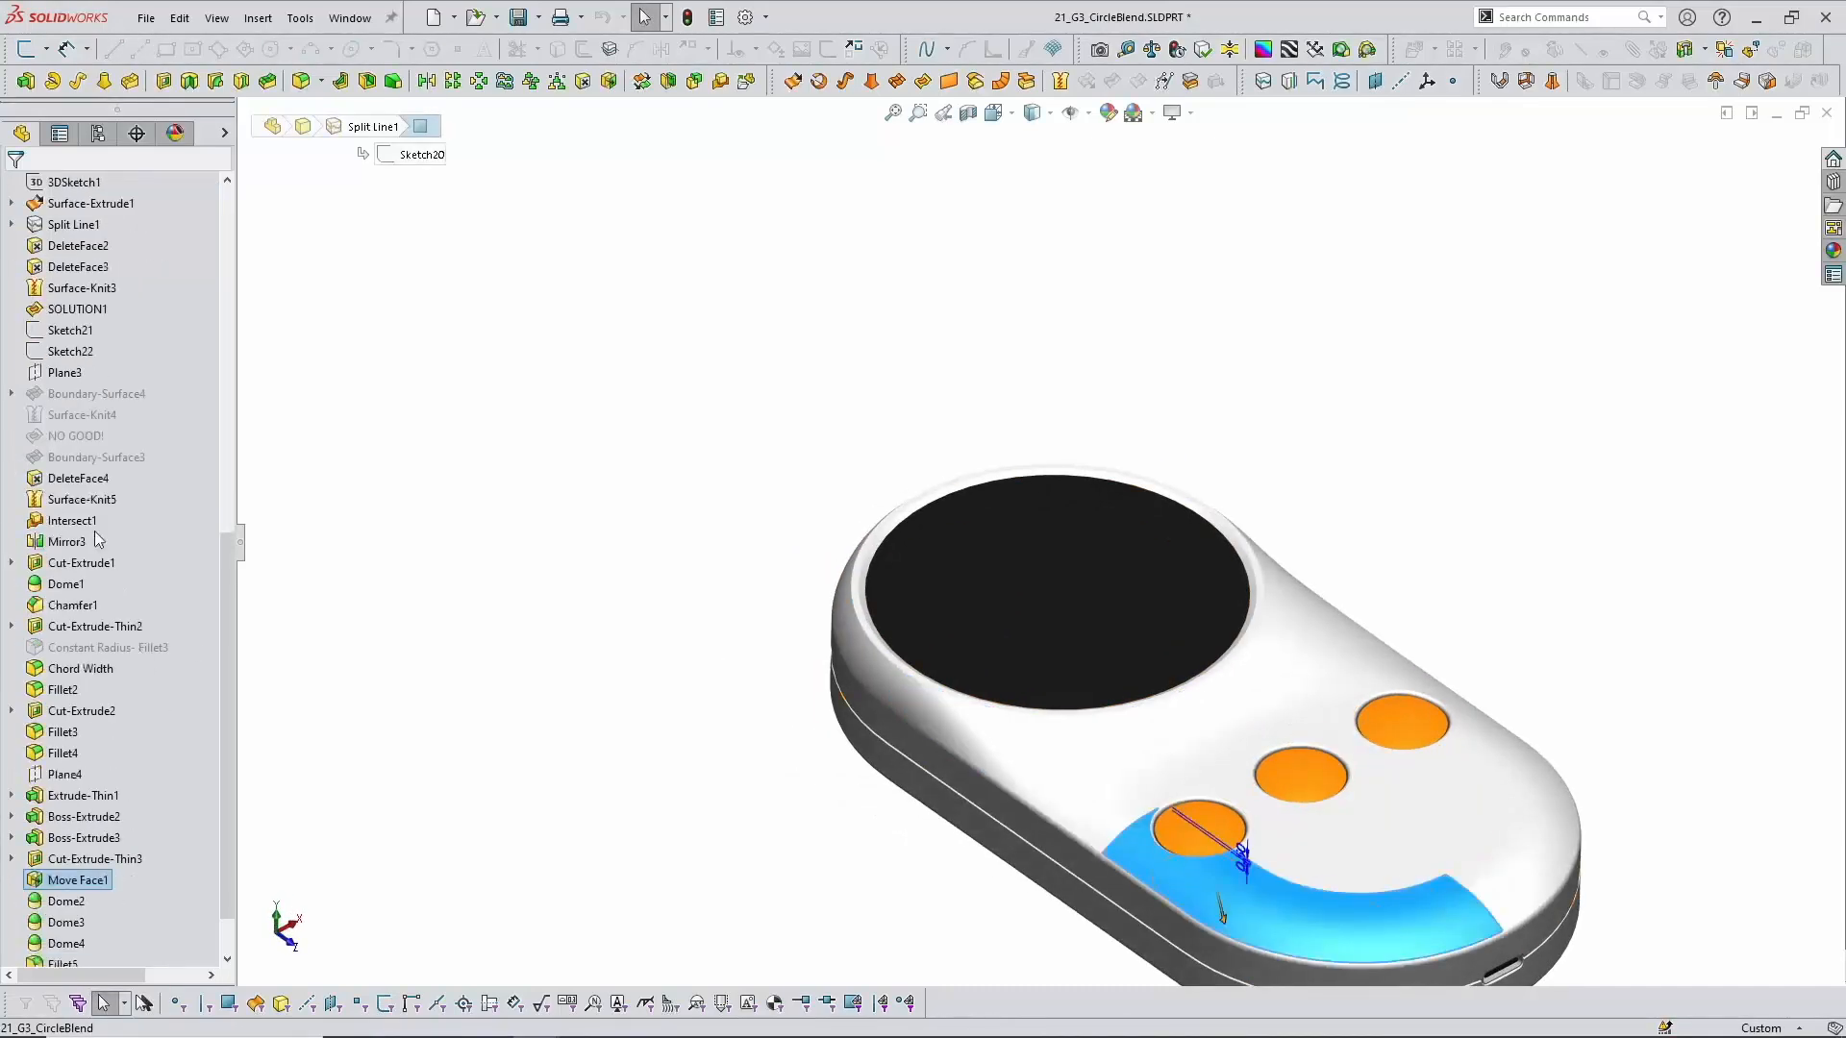
{"action": "scroll", "coordinate": [106, 519], "scroll_direction": "up", "scroll_amount": 3}
{"action": "right_click", "coordinate": [72, 393]}
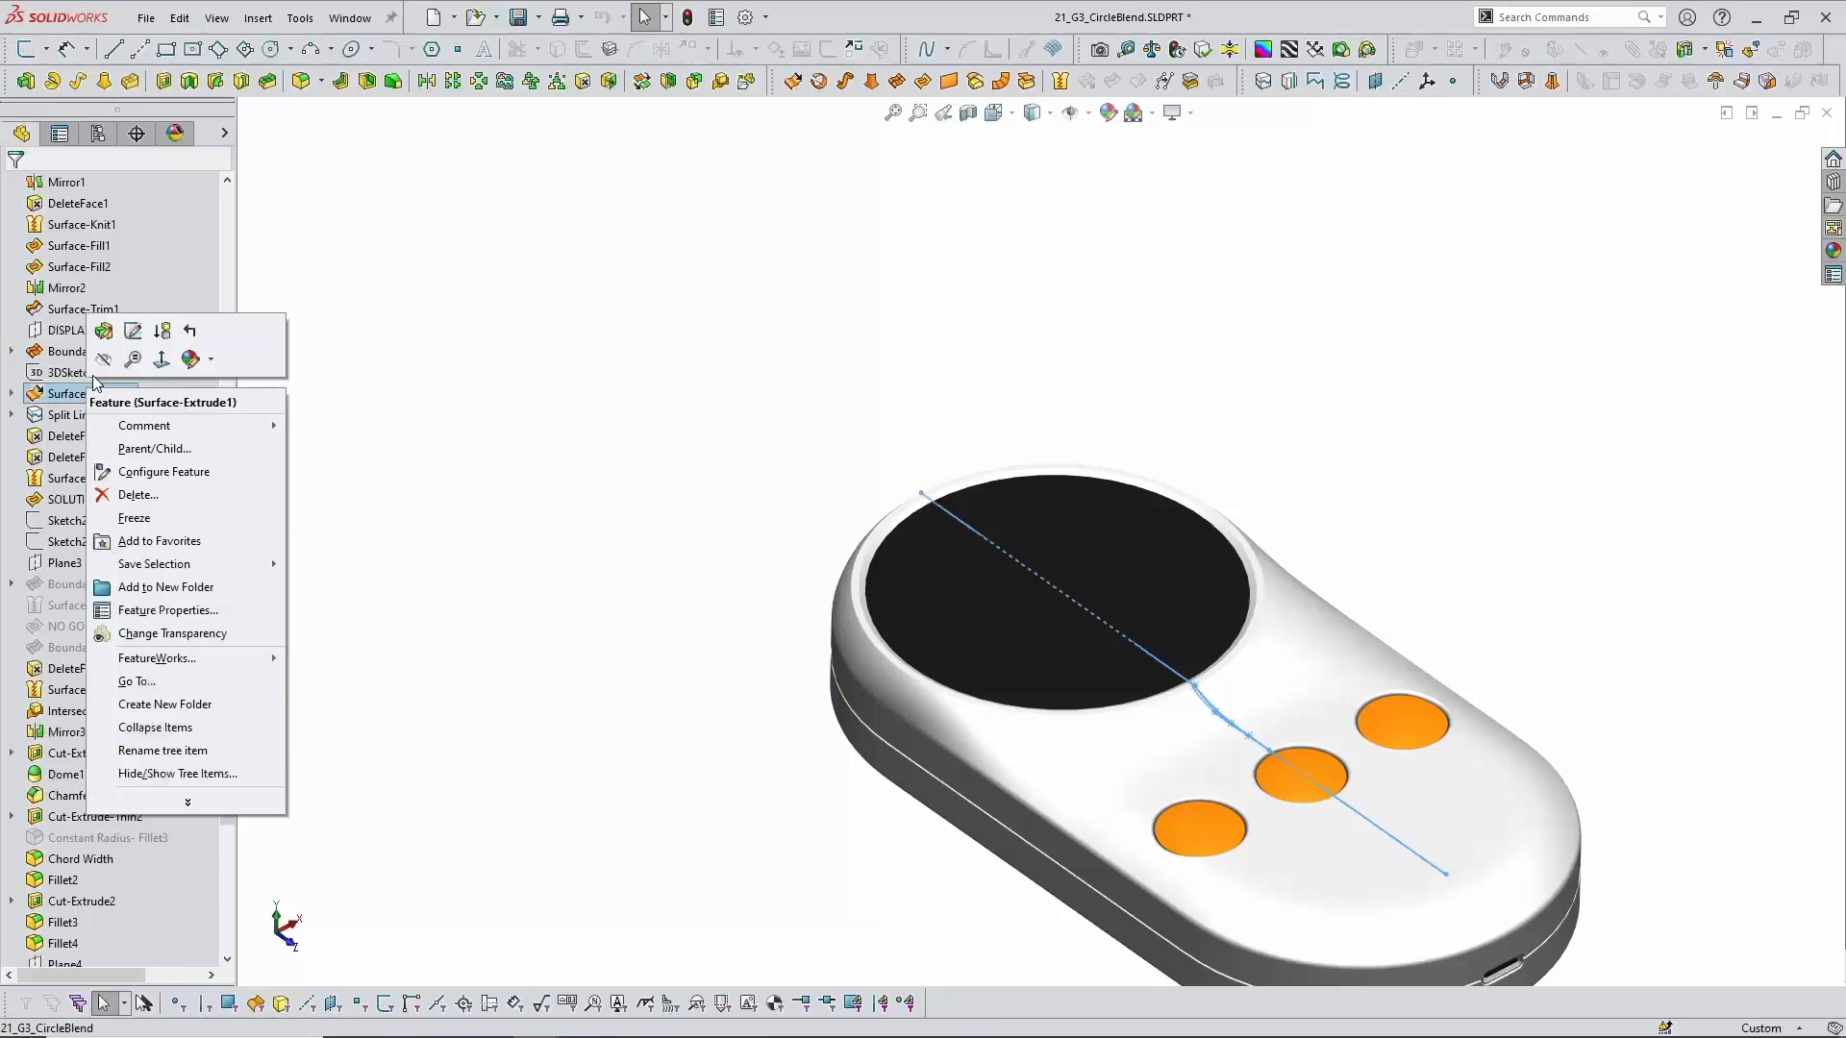
{"action": "left_click", "coordinate": [190, 333]}
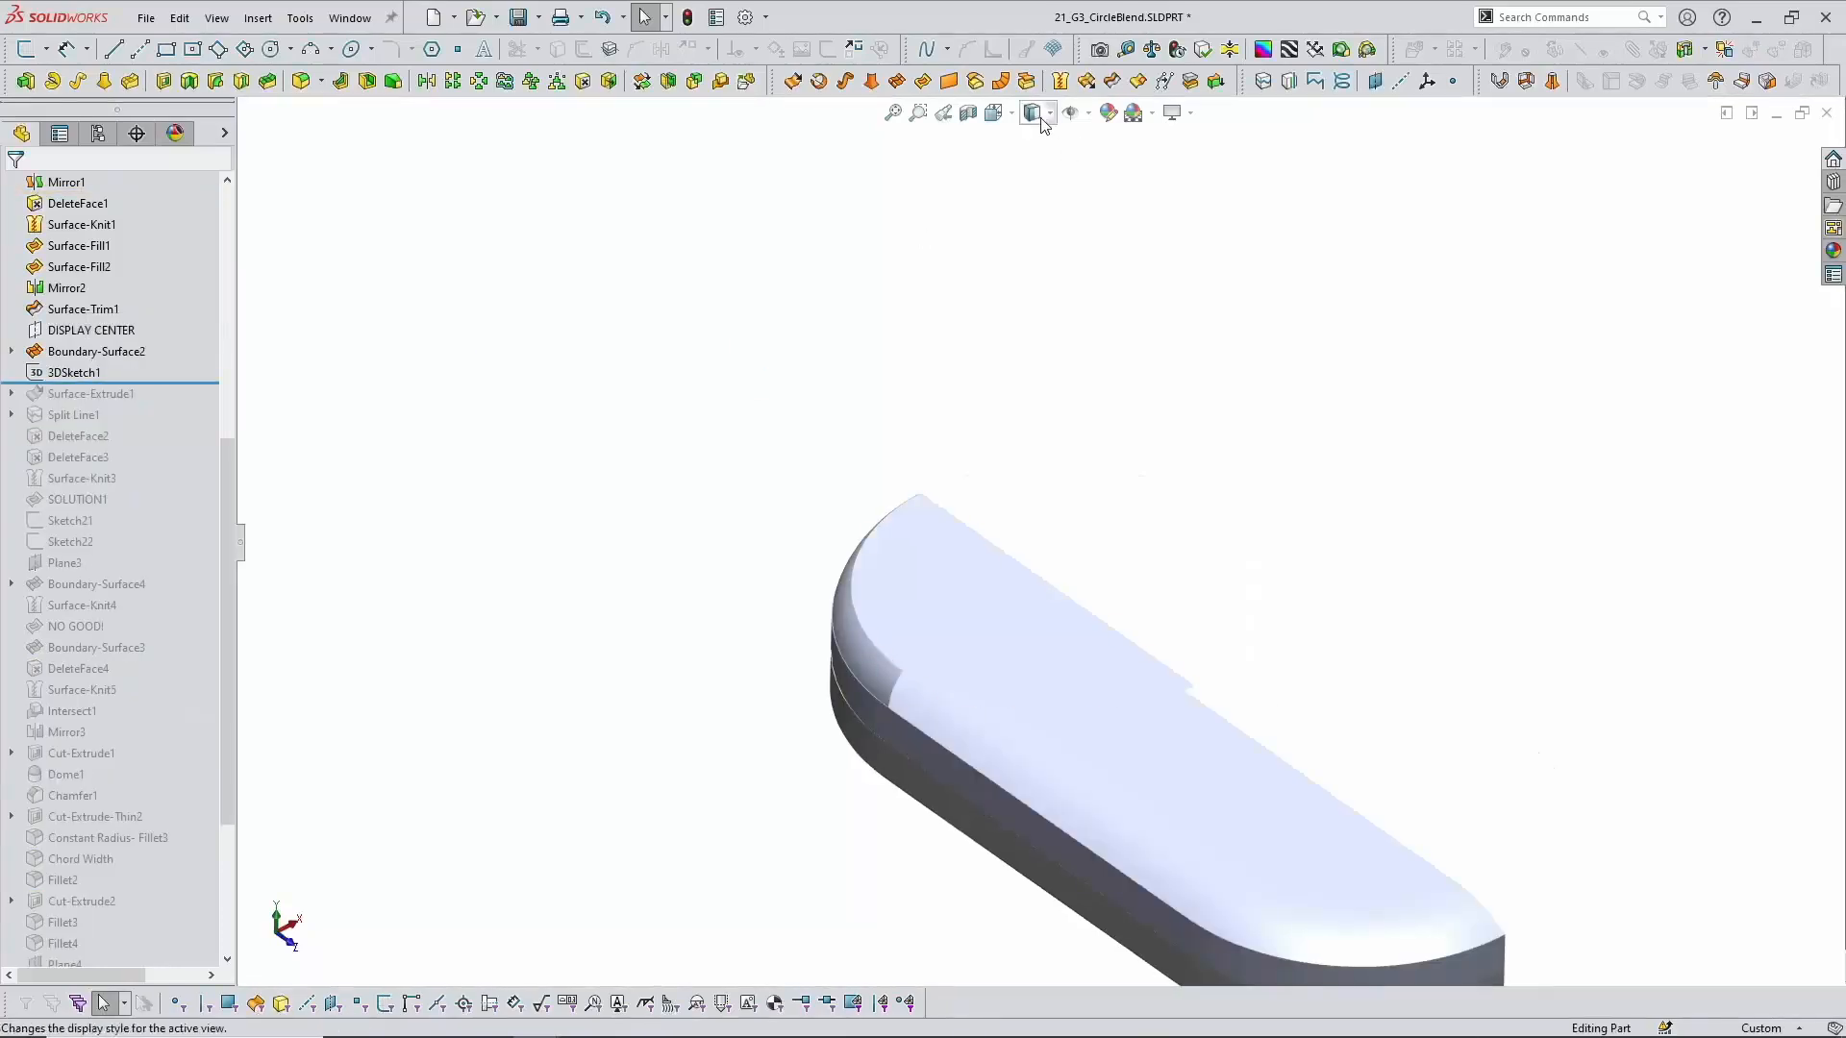
Step: Display the model shaded with edges and roll the history back to just after DeleteFace1
{"action": "scroll", "coordinate": [121, 510], "scroll_direction": "up", "scroll_amount": 3}
{"action": "left_click_drag", "start_coordinate": [190, 582], "coordinate": [204, 478]}
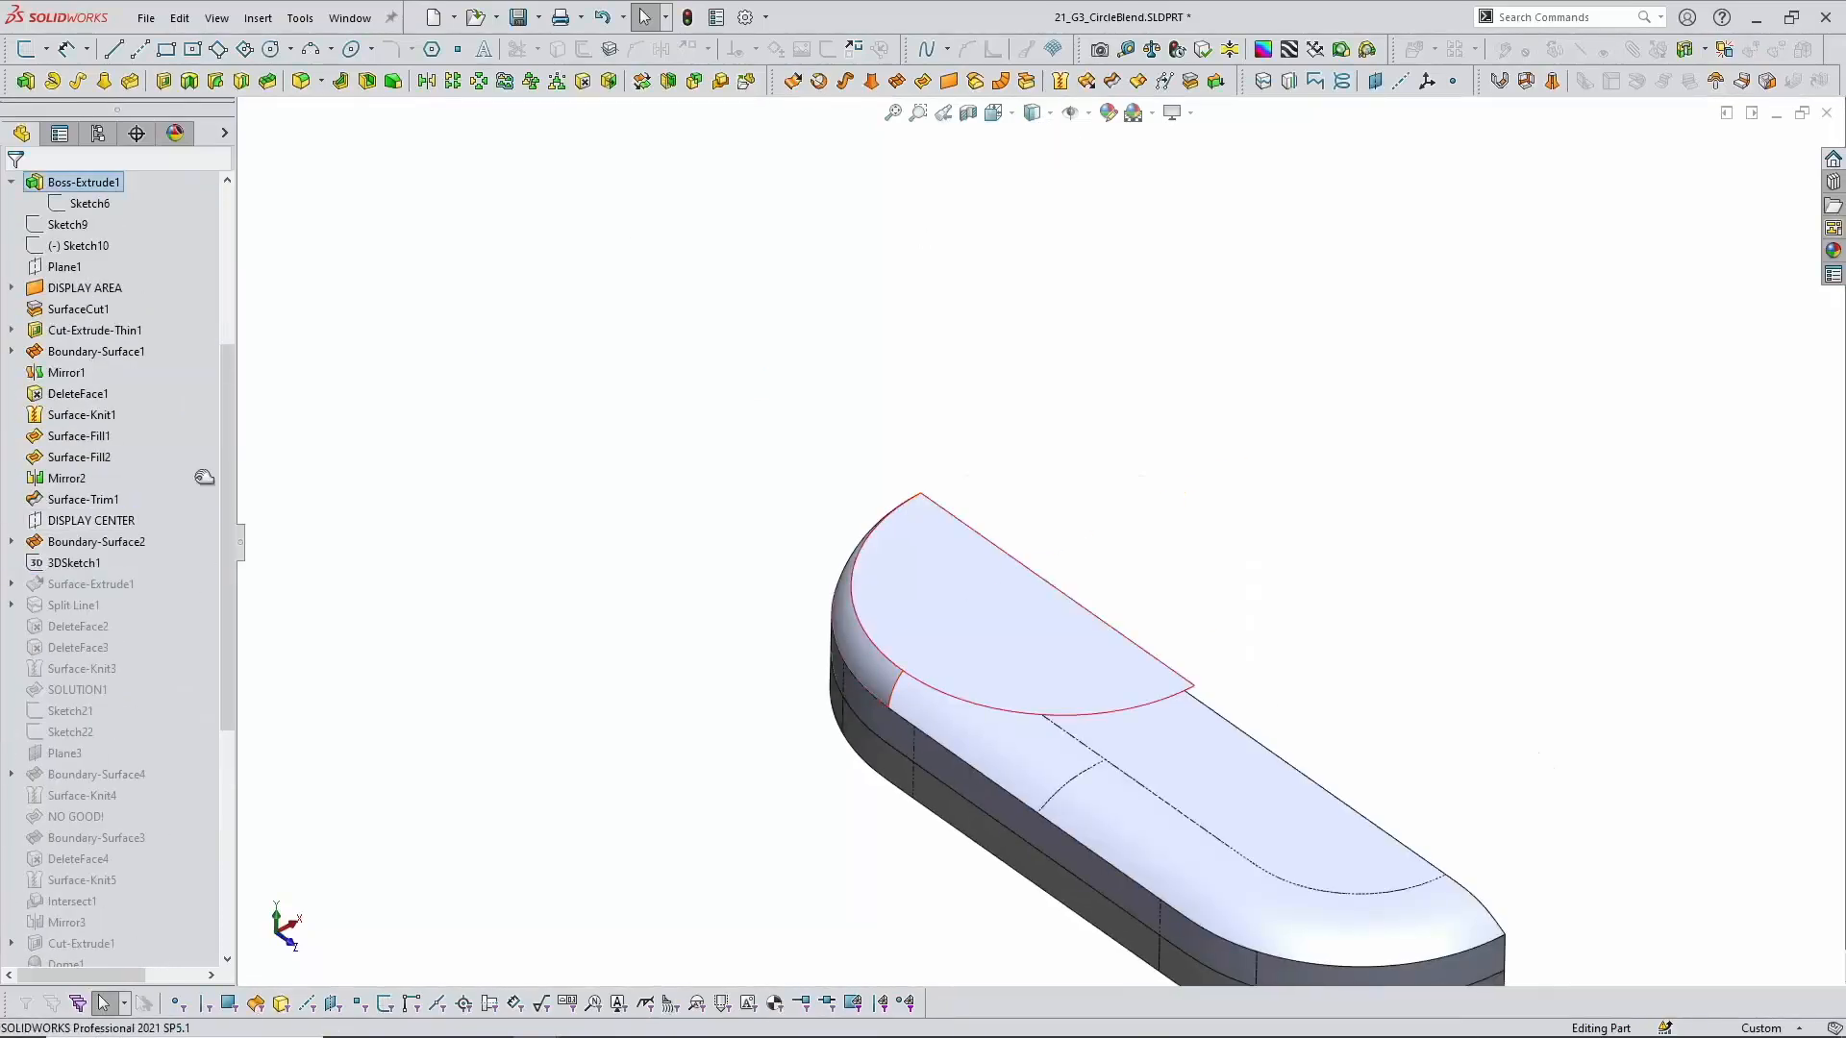
{"action": "left_click_drag", "start_coordinate": [200, 404], "coordinate": [200, 405]}
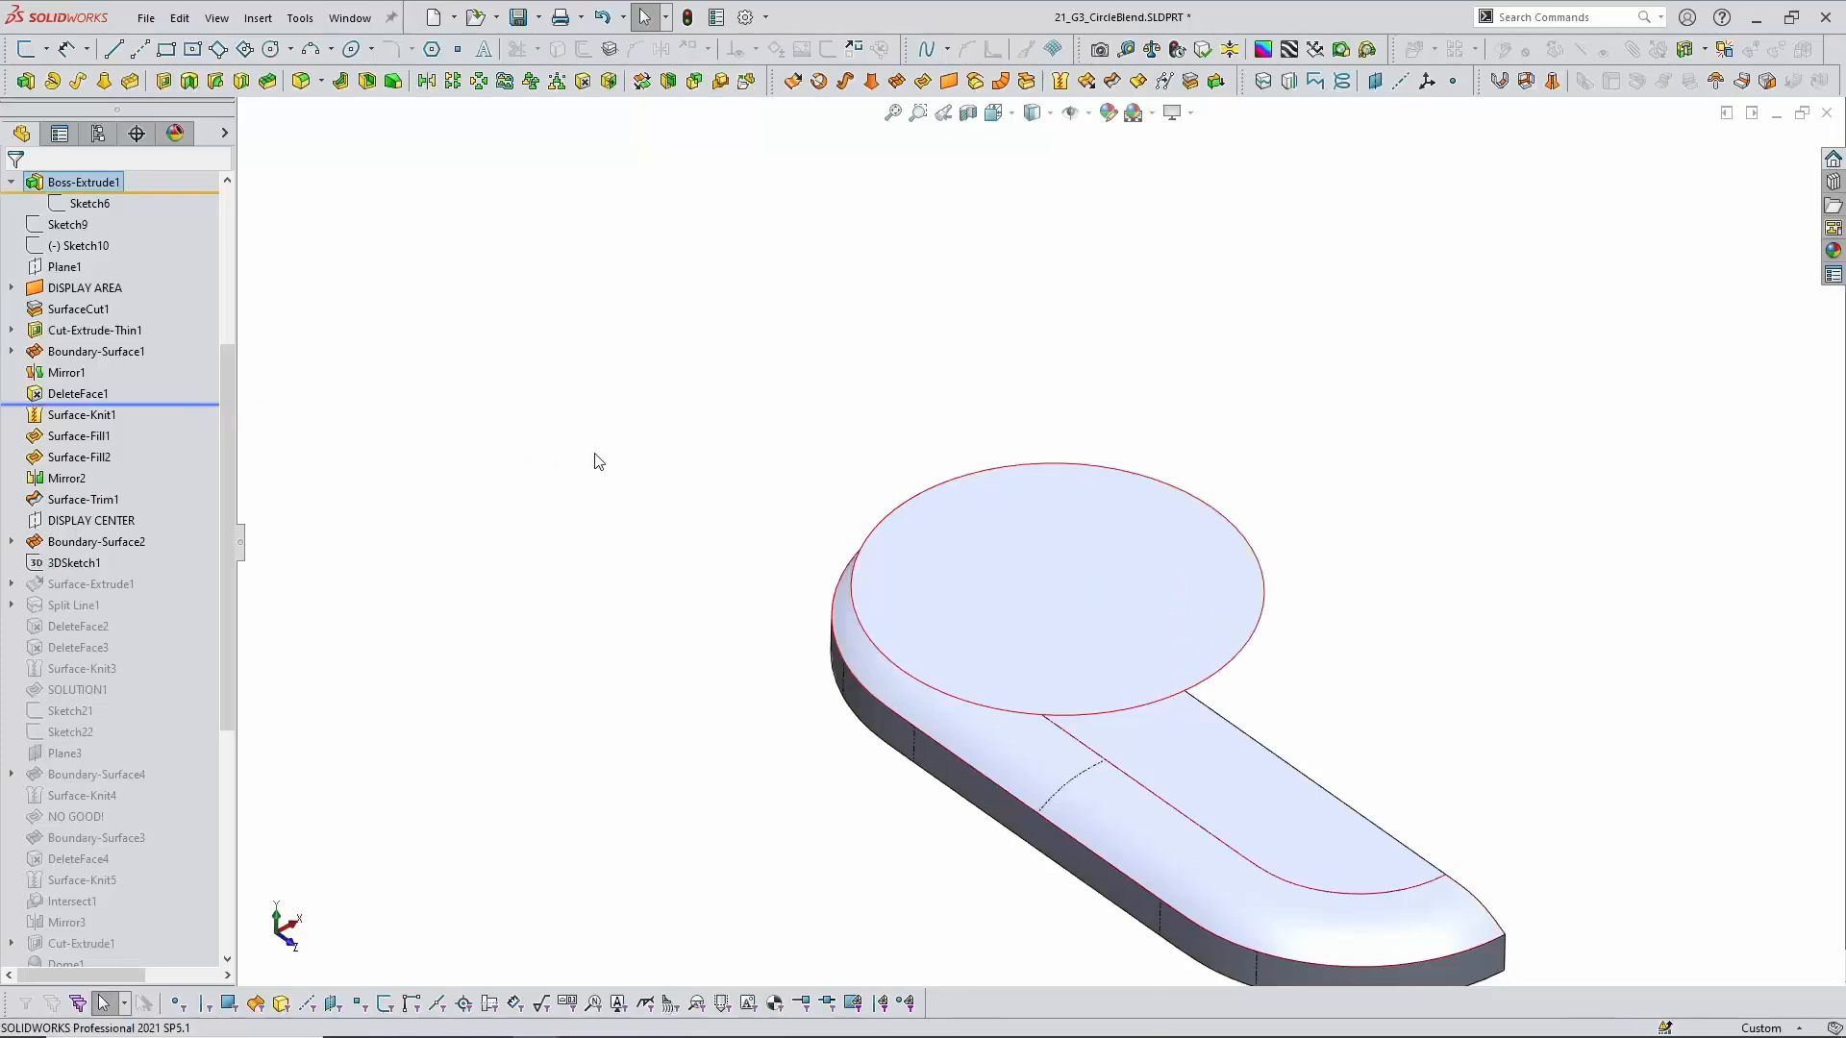
Step: Inspect the circular DISPLAY AREA surface, and the Boundary-Surface1 side face with the sketches that define it
{"action": "left_click", "coordinate": [951, 571]}
{"action": "scroll", "coordinate": [1009, 635], "scroll_direction": "down", "scroll_amount": 3}
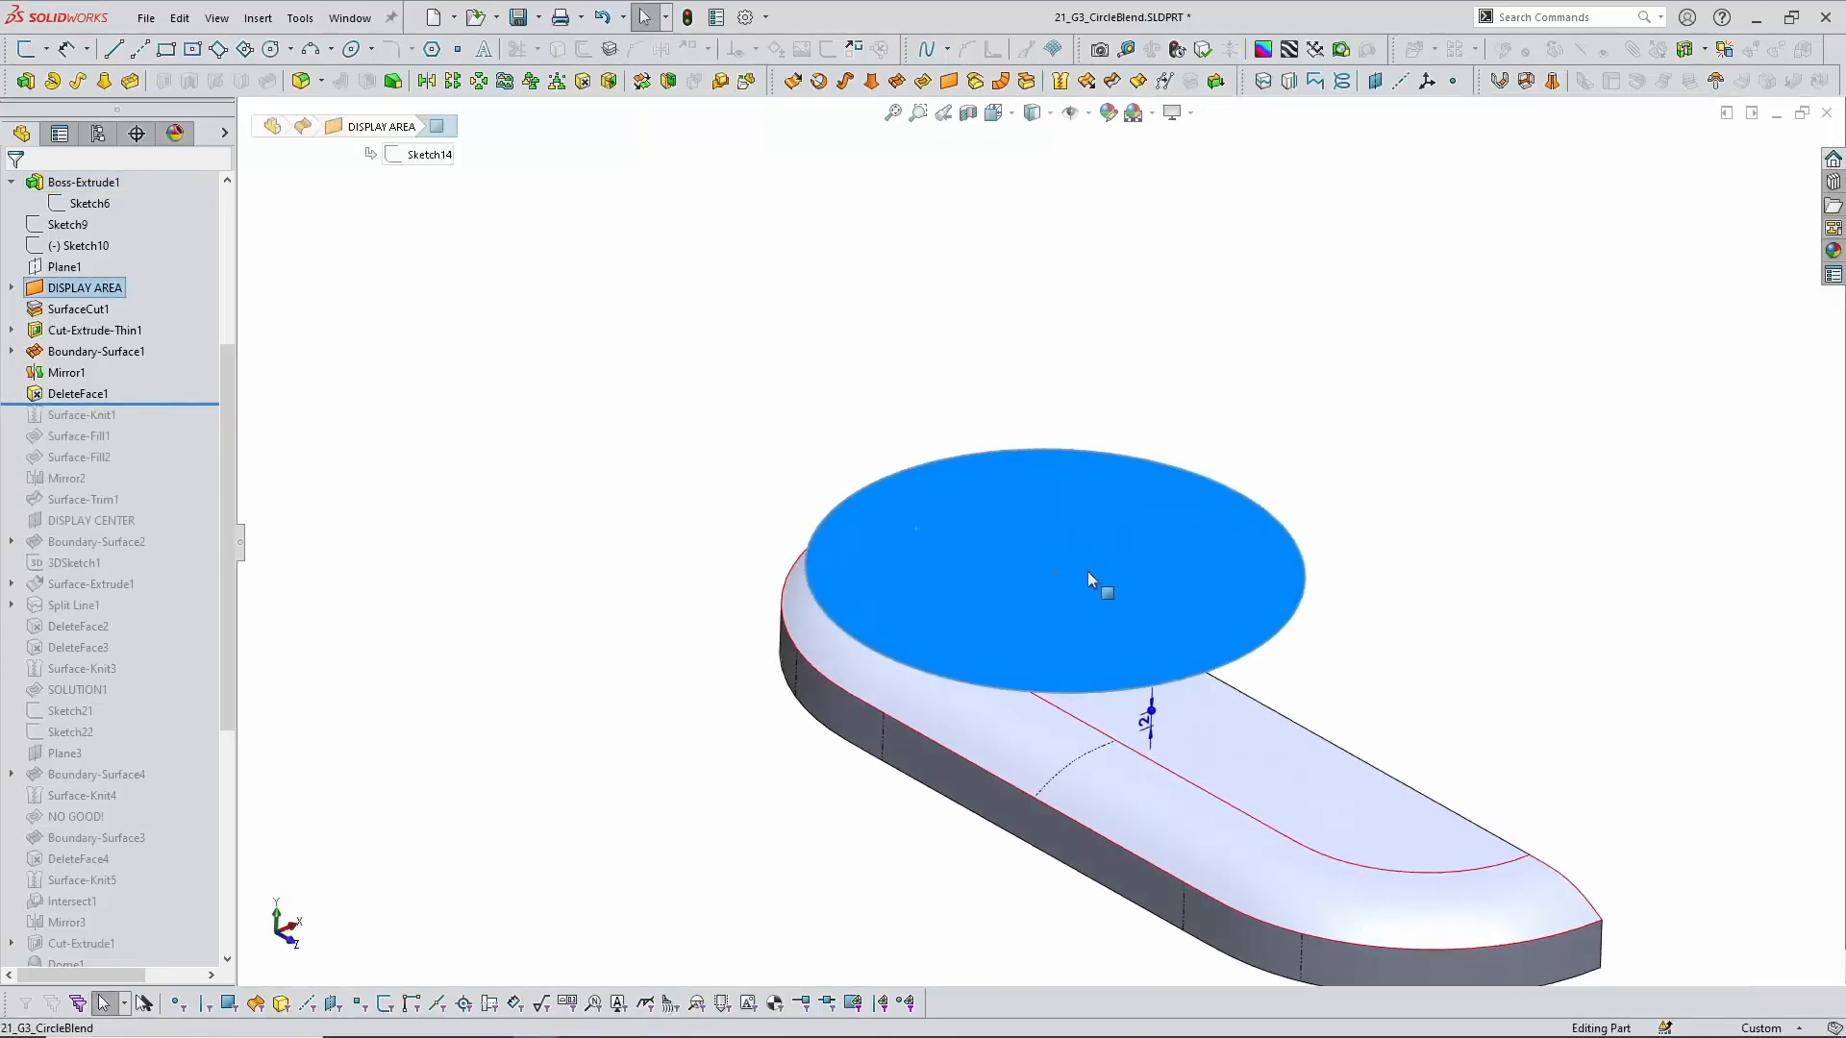
{"action": "scroll", "coordinate": [136, 377], "scroll_direction": "up", "scroll_amount": 2}
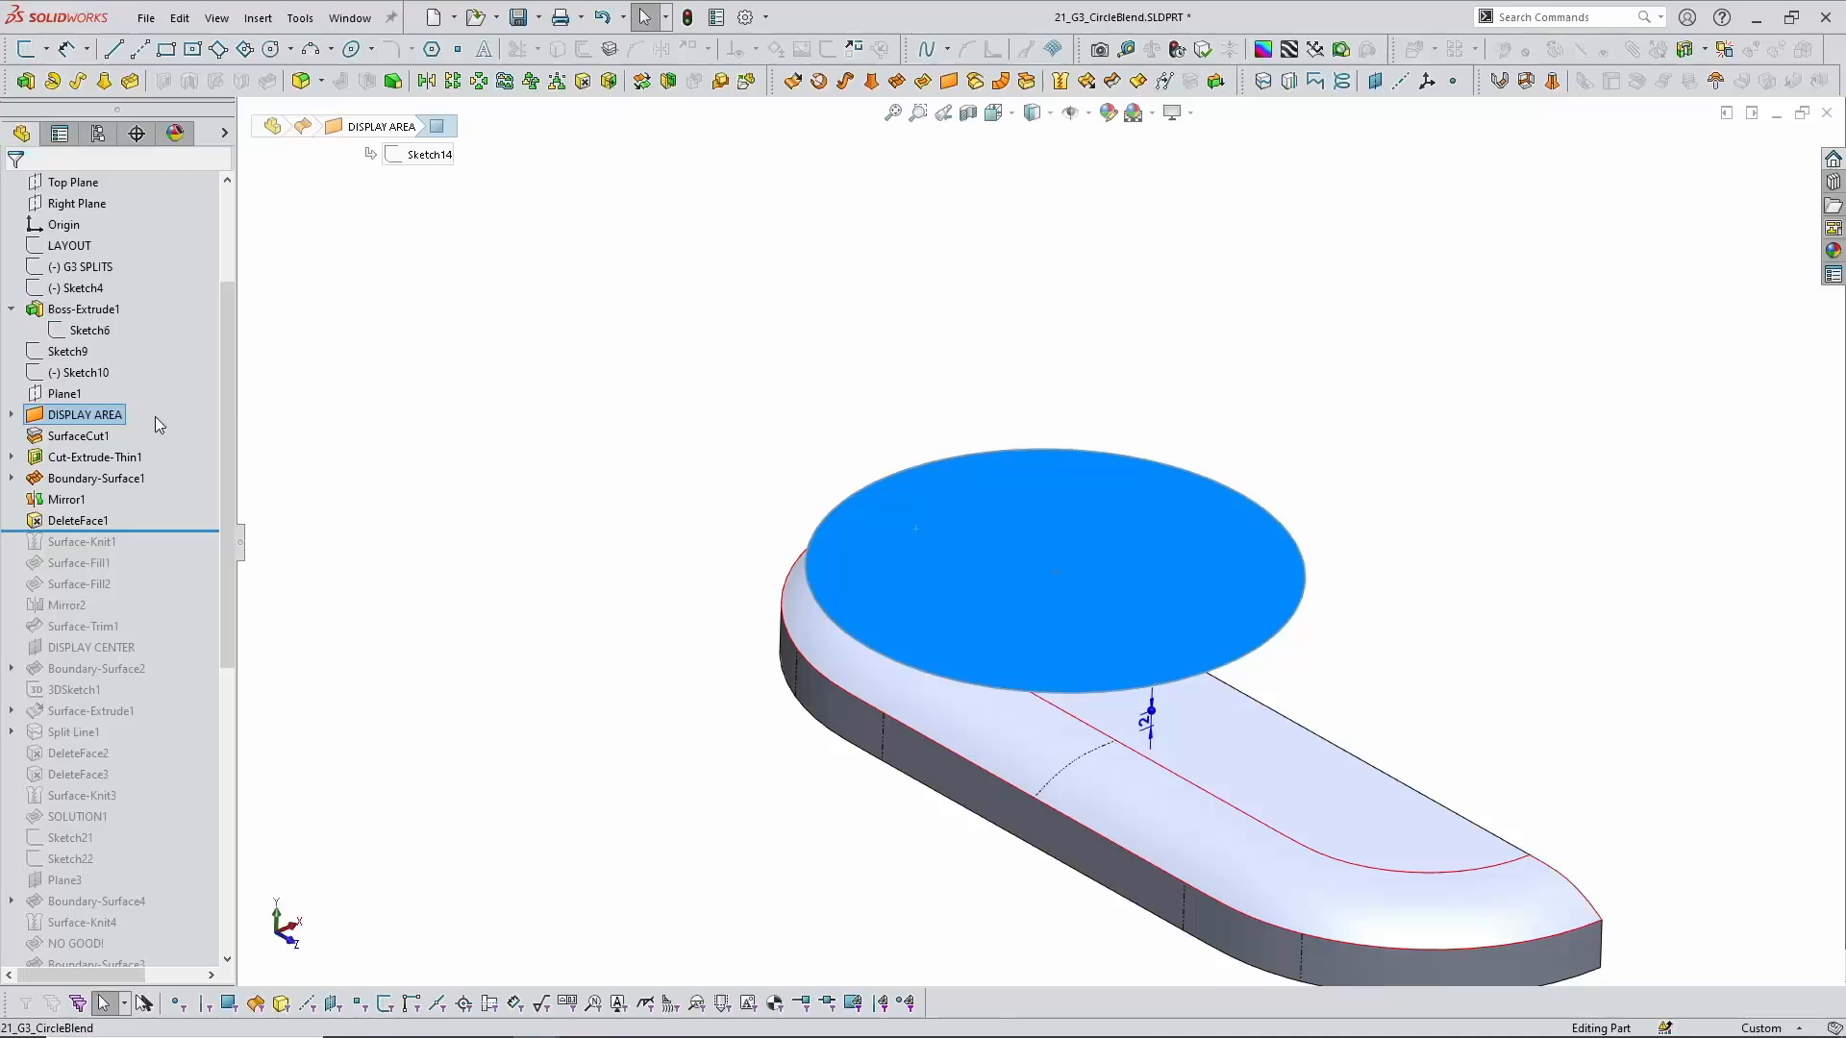
{"action": "left_click", "coordinate": [13, 479]}
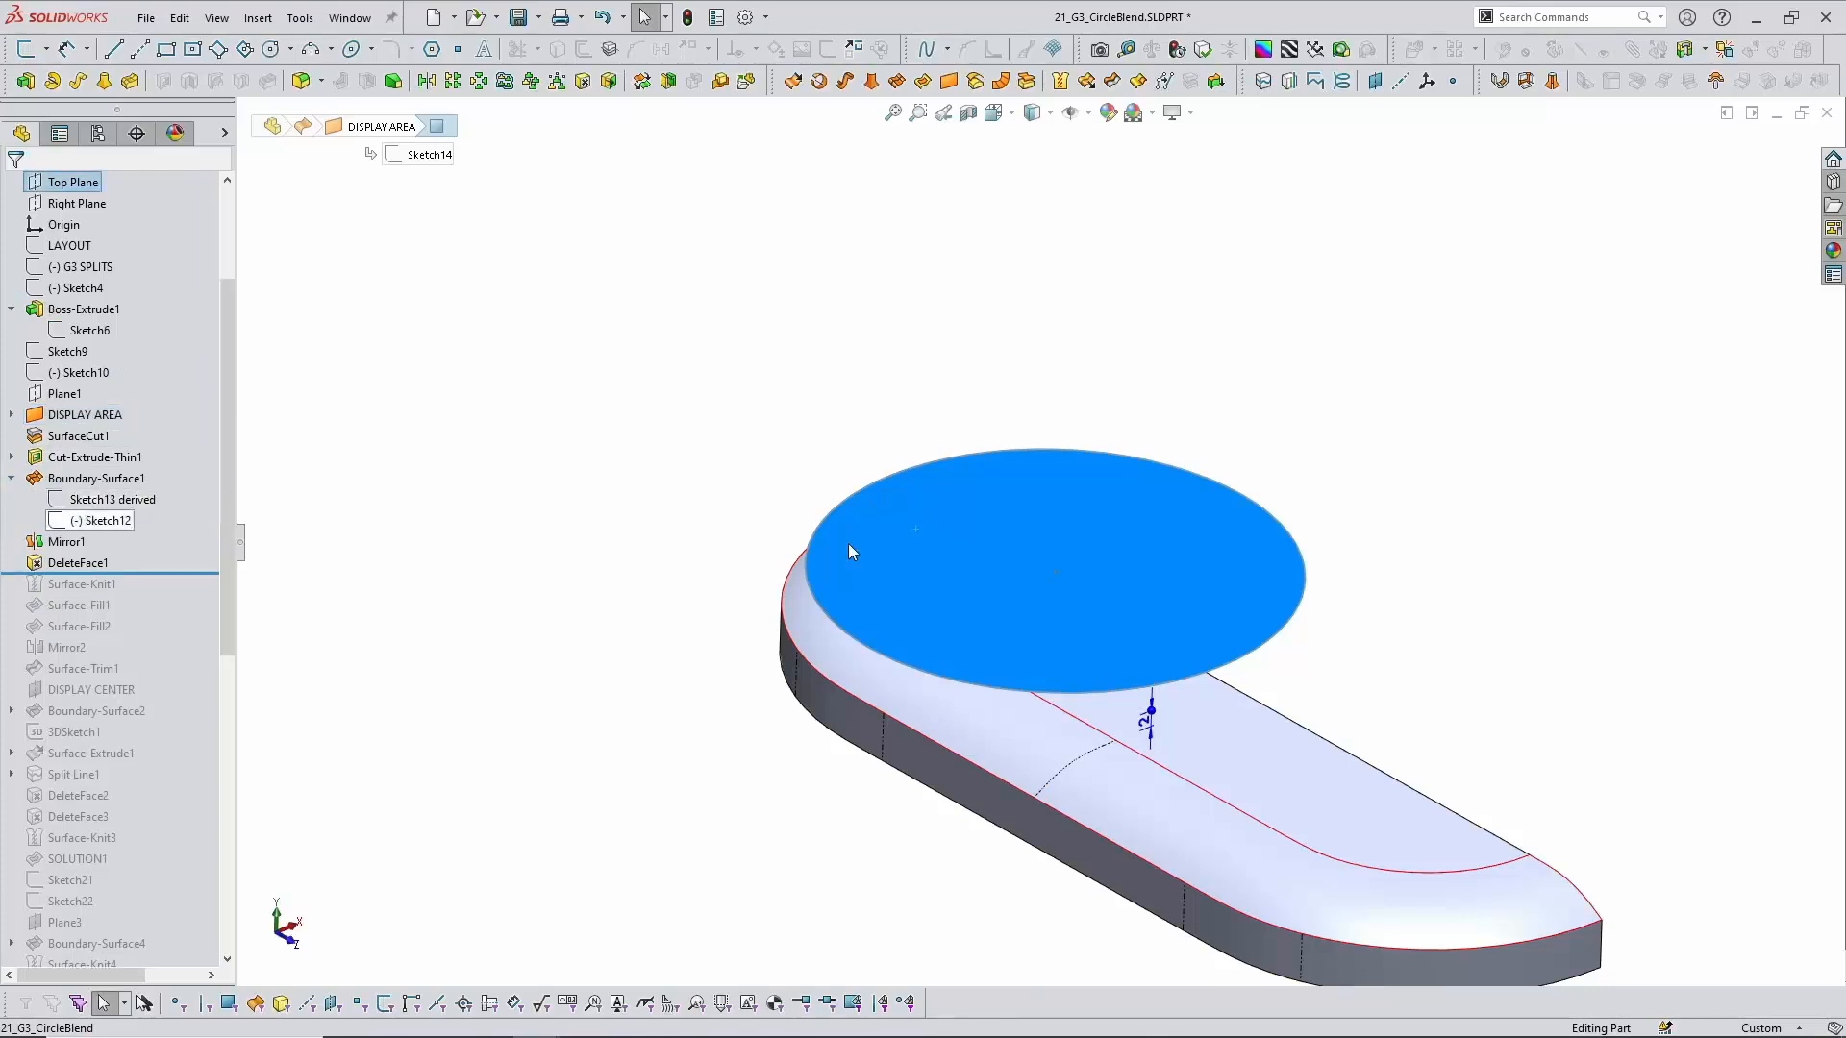
{"action": "left_click", "coordinate": [962, 736]}
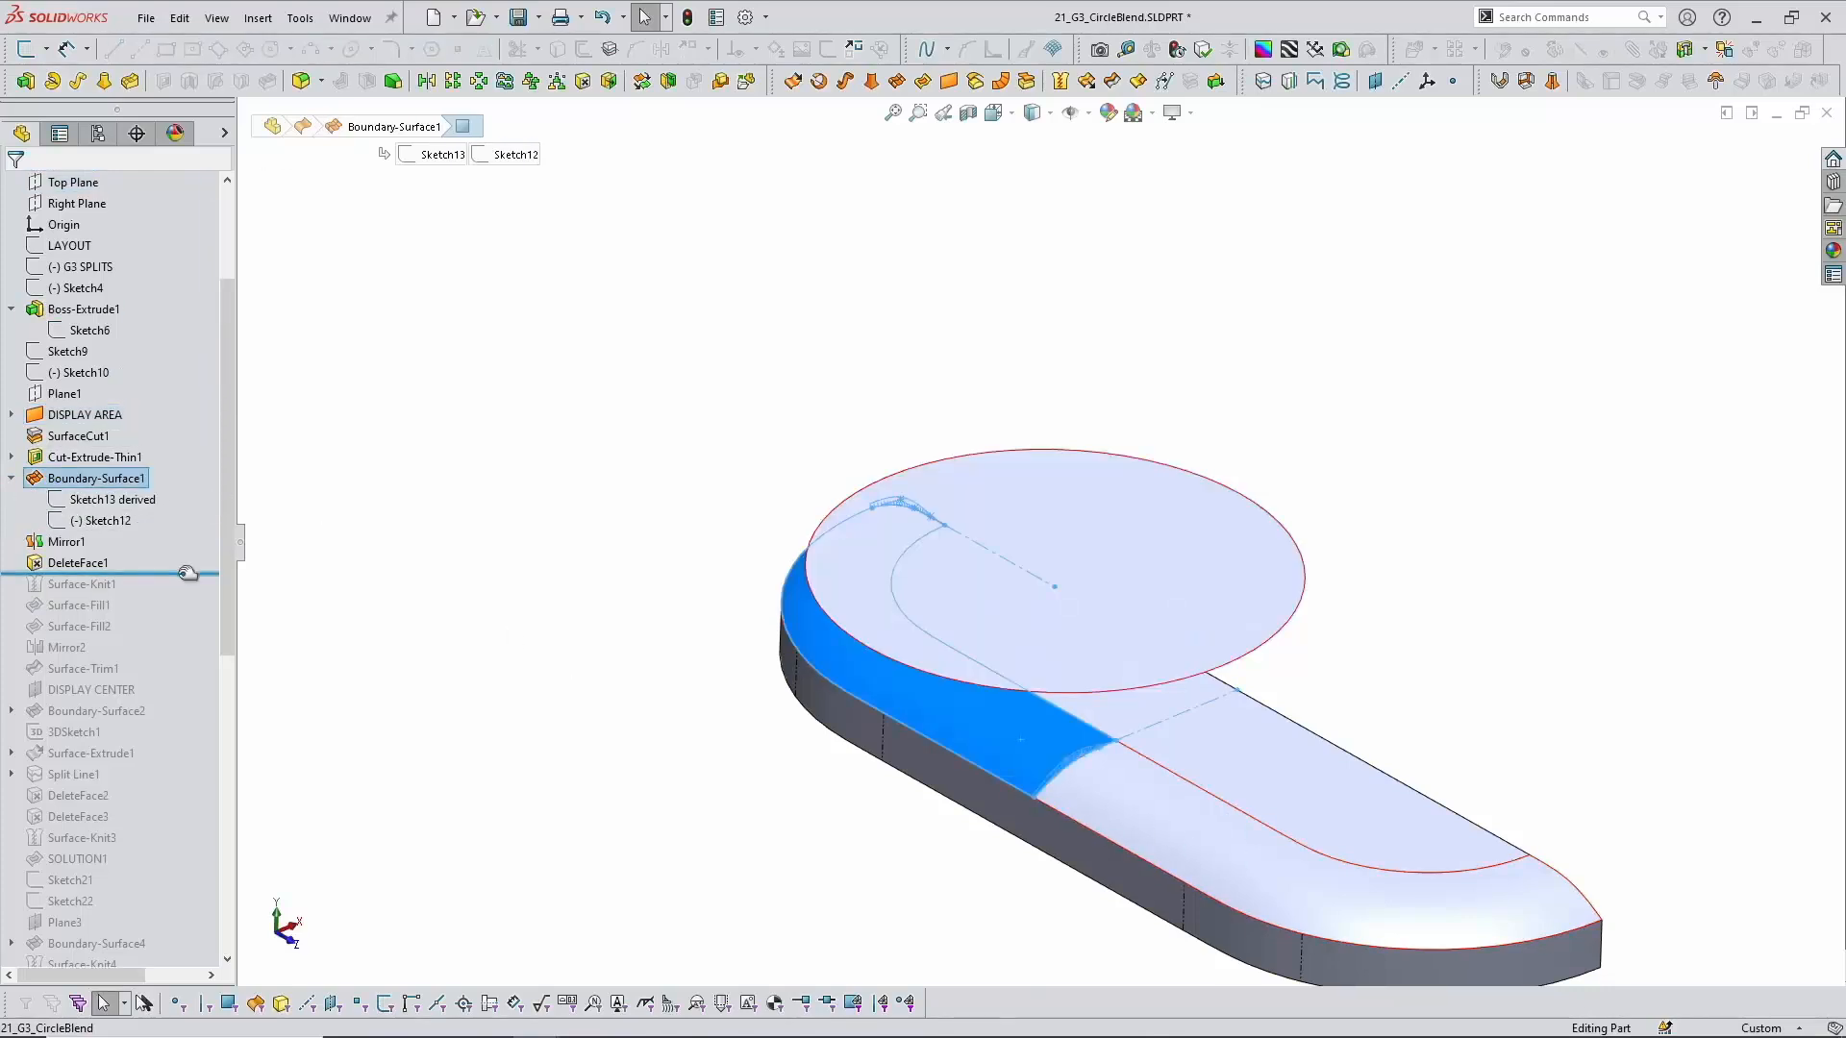
Step: Roll the part history back to just after Boundary-Surface1 and open Sketch12 for editing, viewed normal to its plane
{"action": "left_click_drag", "start_coordinate": [187, 573], "coordinate": [178, 543]}
{"action": "left_click", "coordinate": [117, 521]}
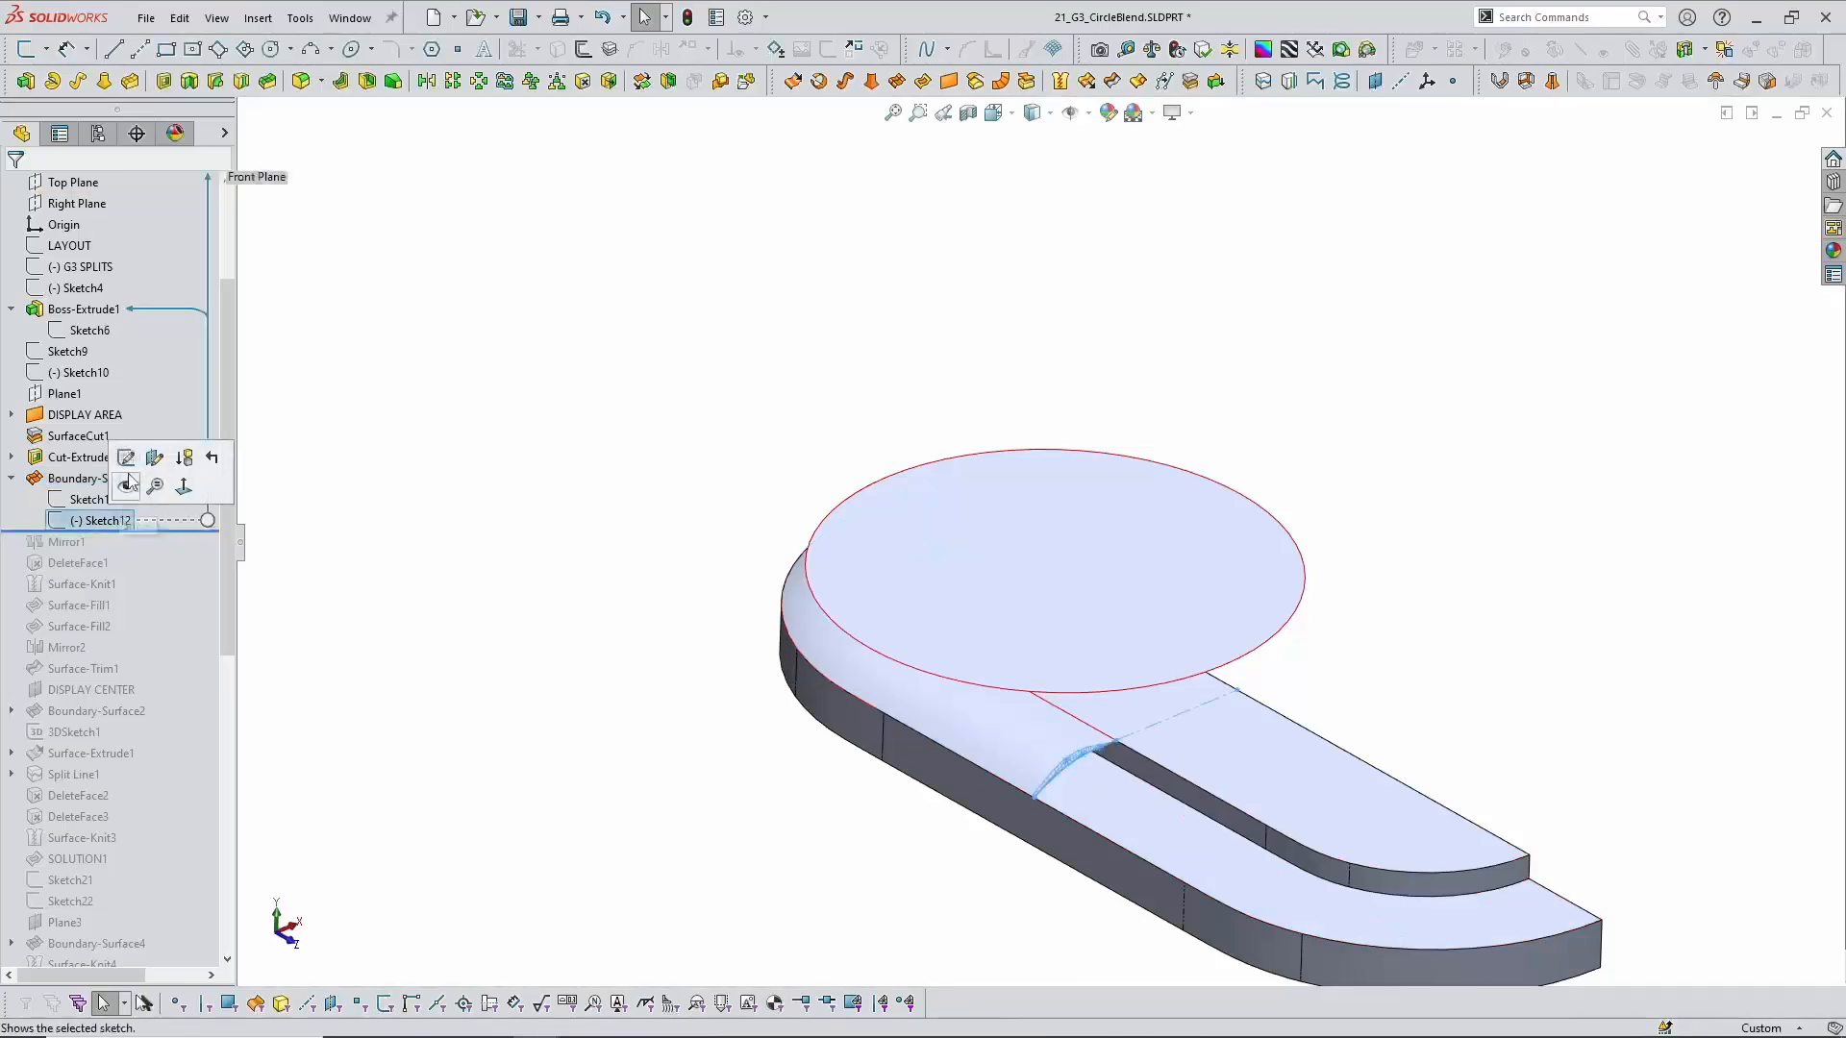
{"action": "left_click", "coordinate": [126, 457]}
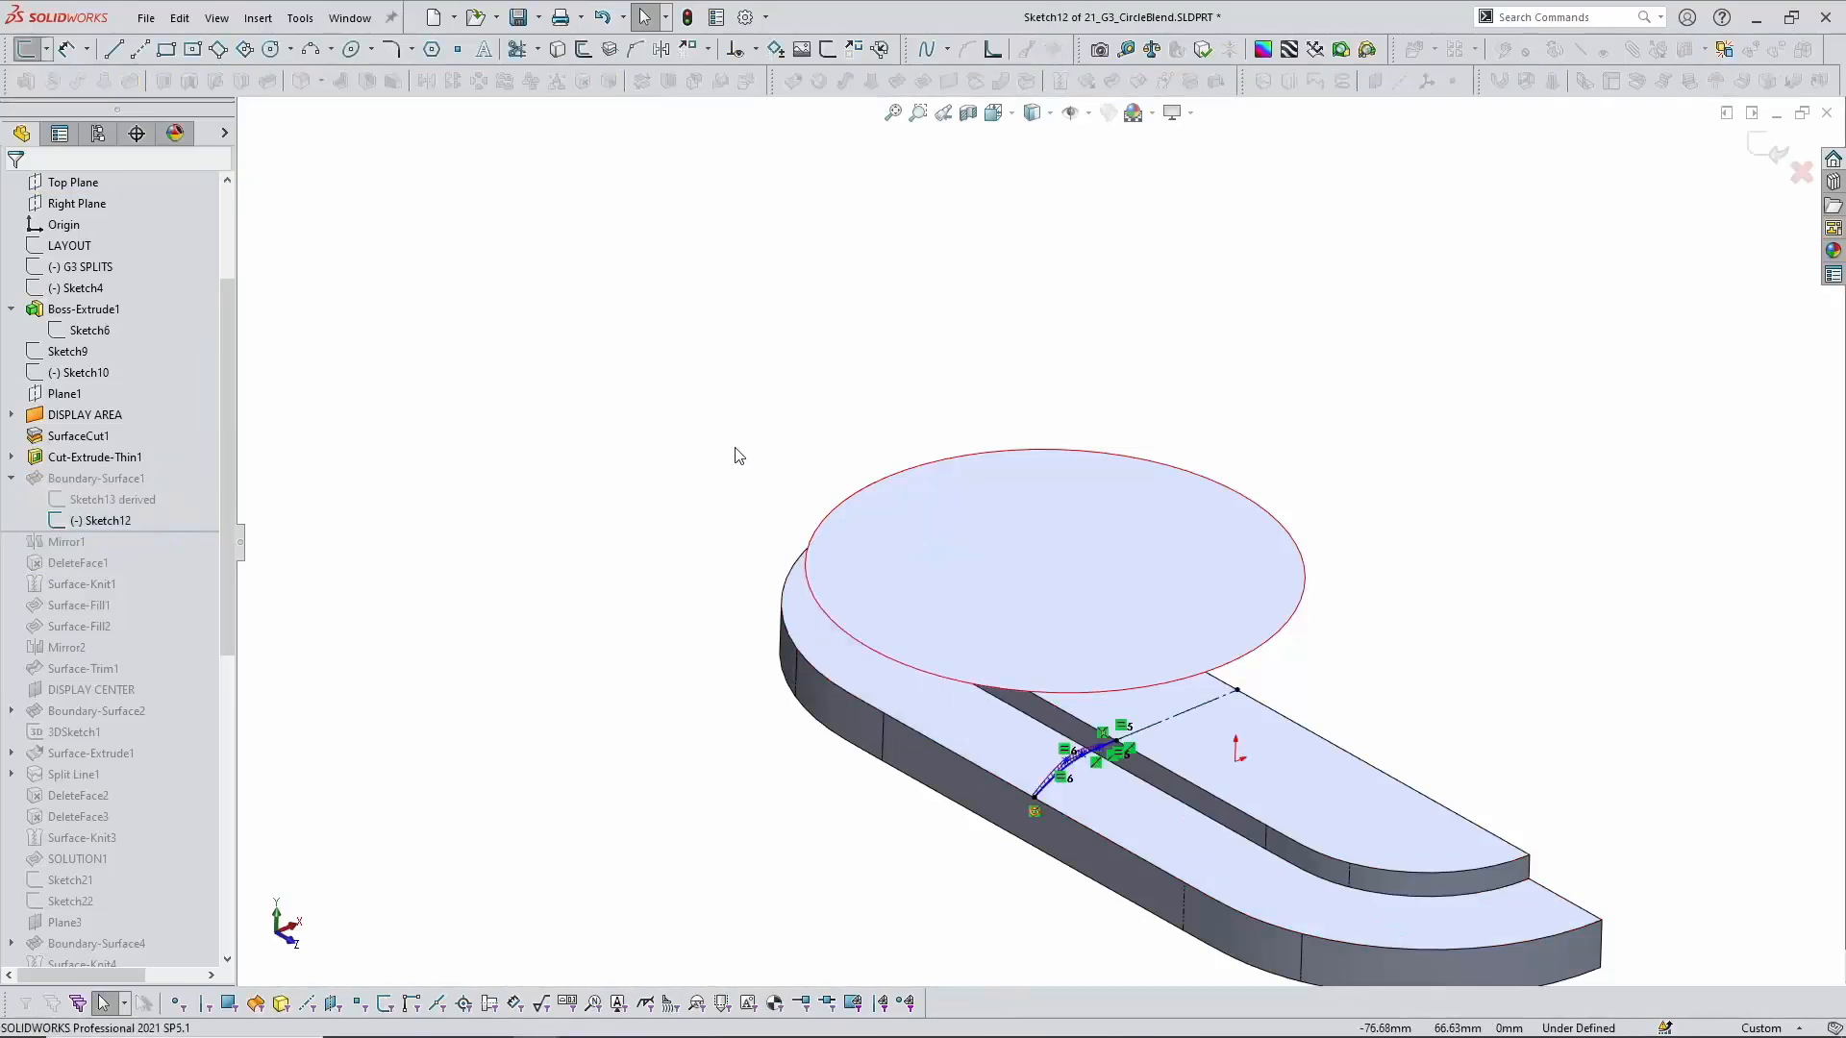
{"action": "key", "text": "space"}
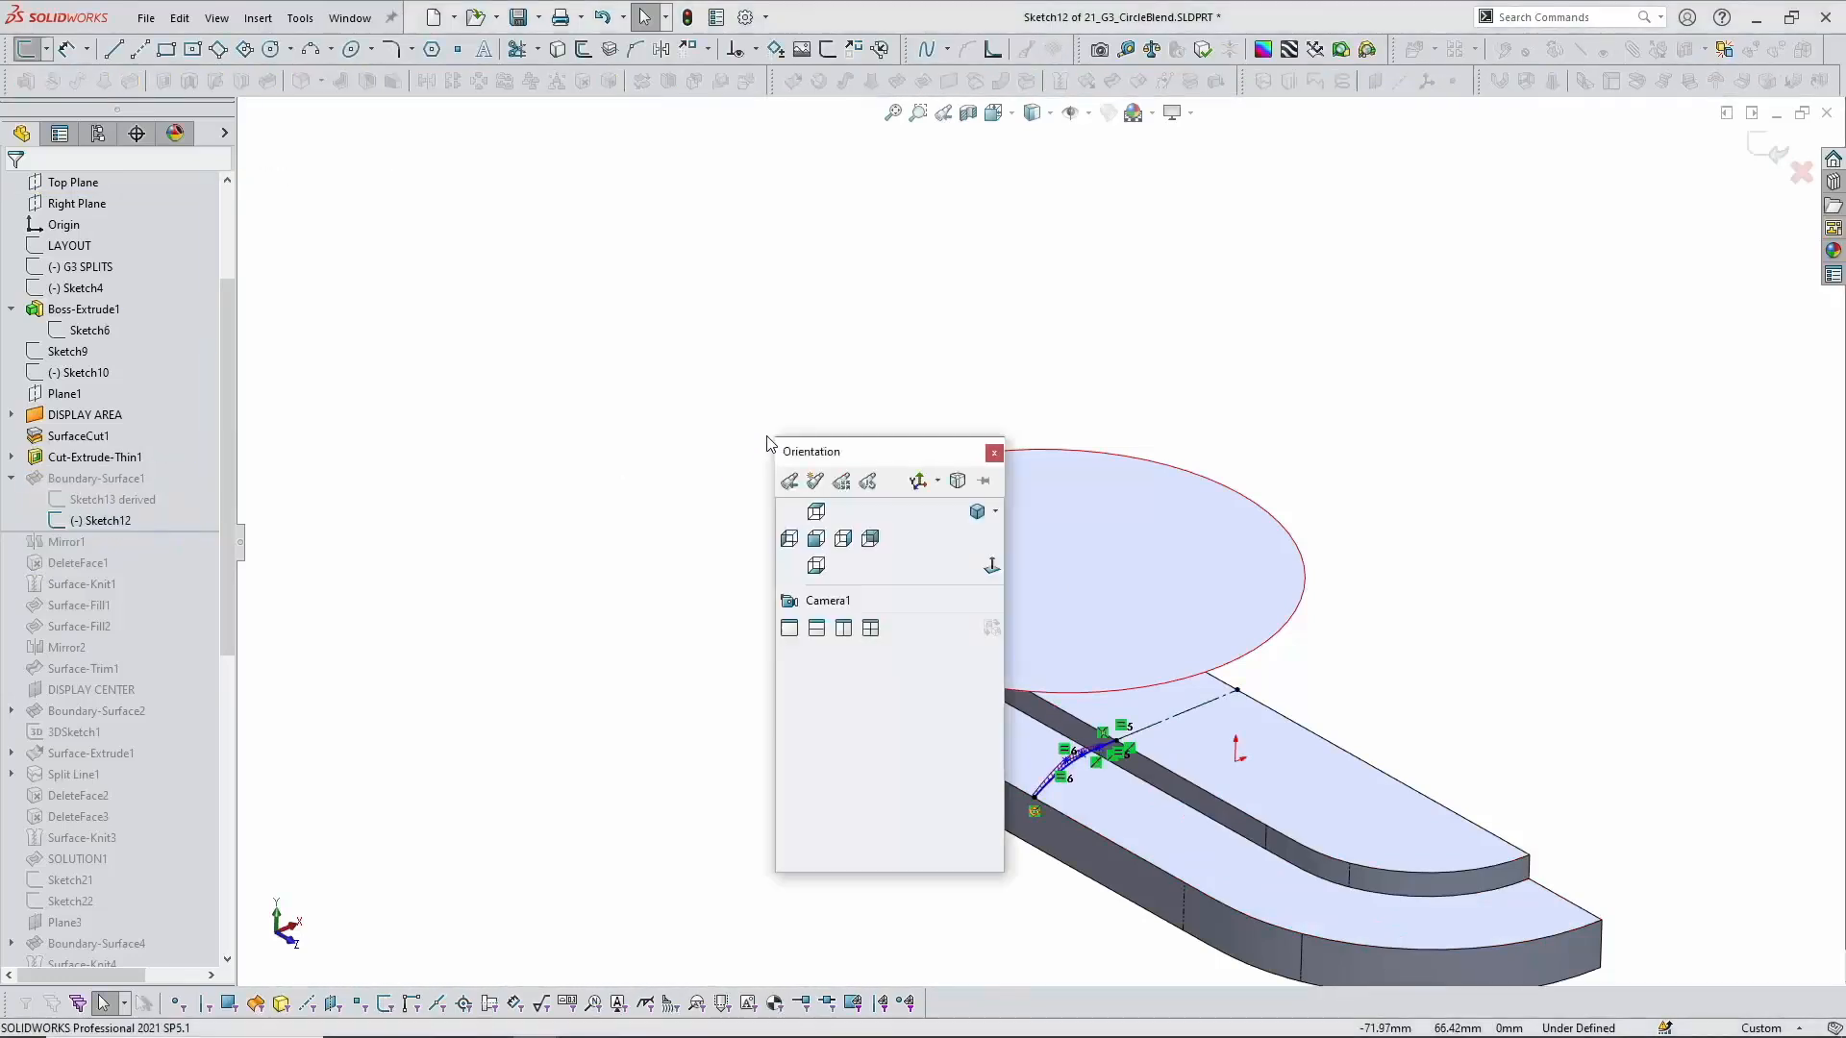
{"action": "left_click", "coordinate": [992, 565]}
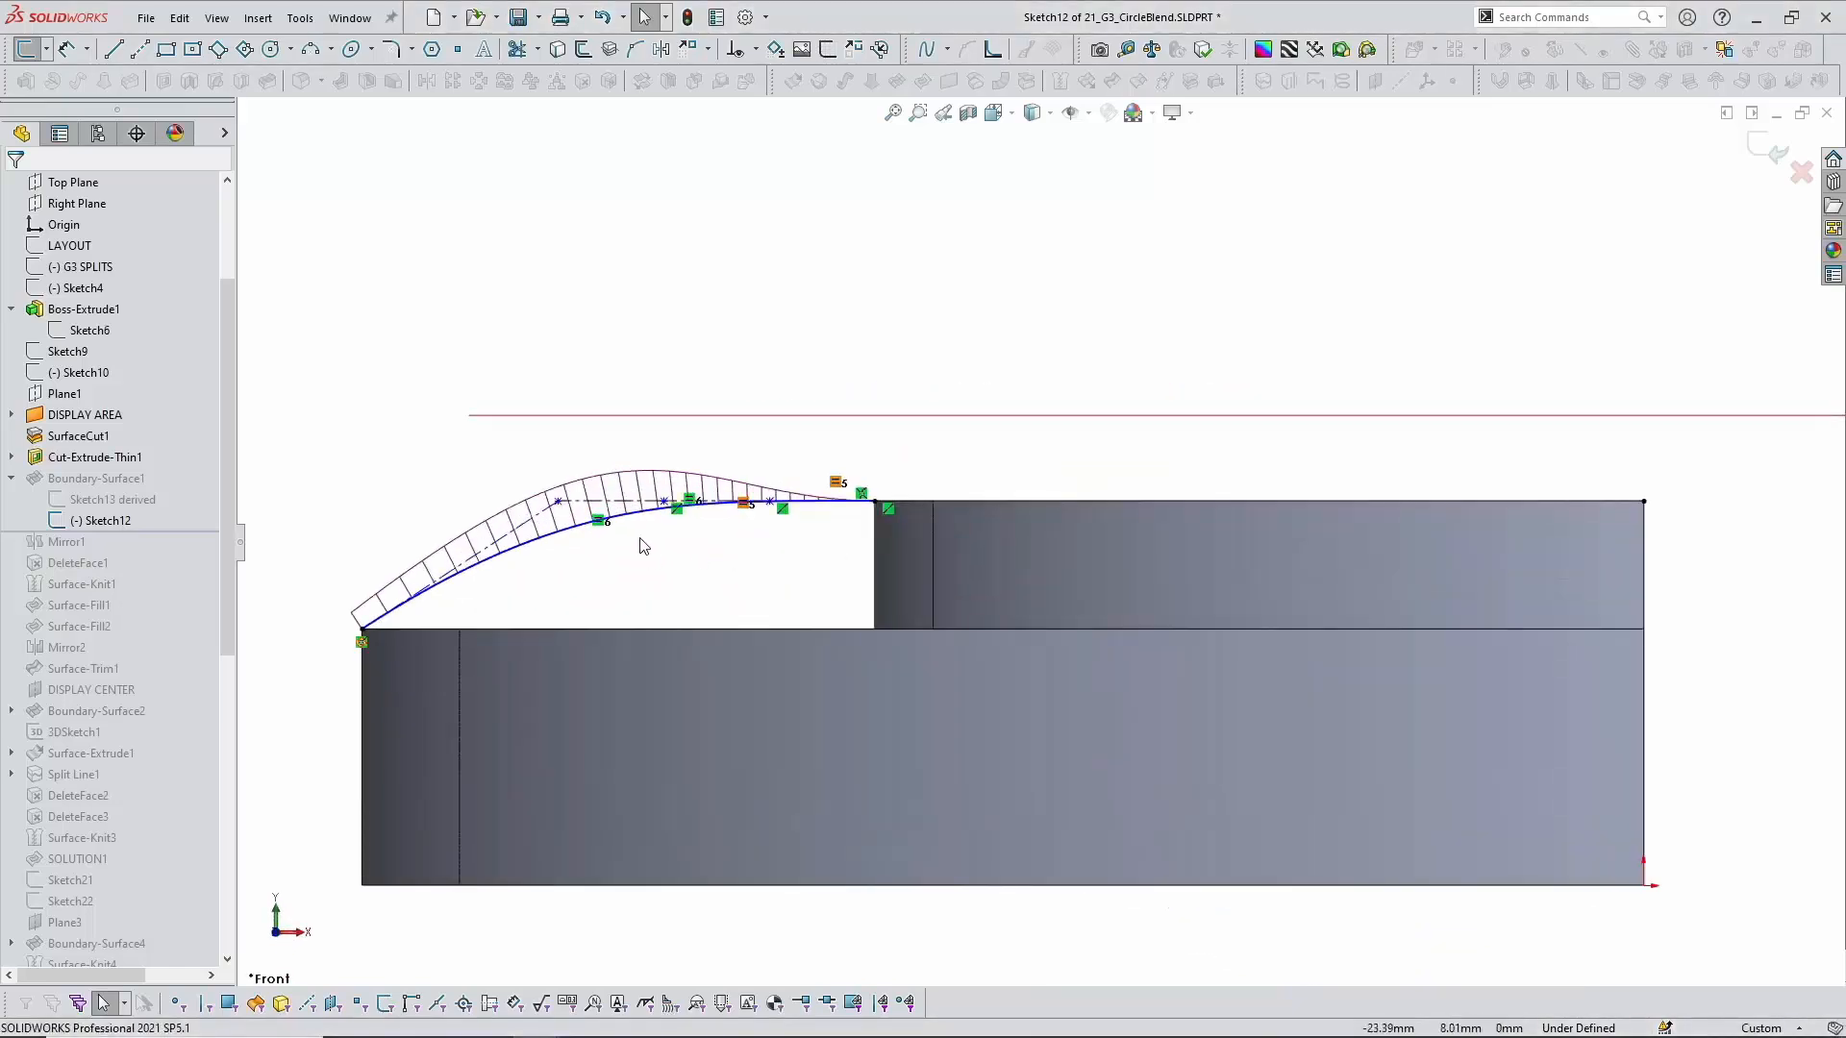
Step: Examine the collinear, equal-length control polygon legs and the curvature comb of Sketch12's style spline near the flat top edge
{"action": "scroll", "coordinate": [688, 576], "scroll_direction": "down", "scroll_amount": 5}
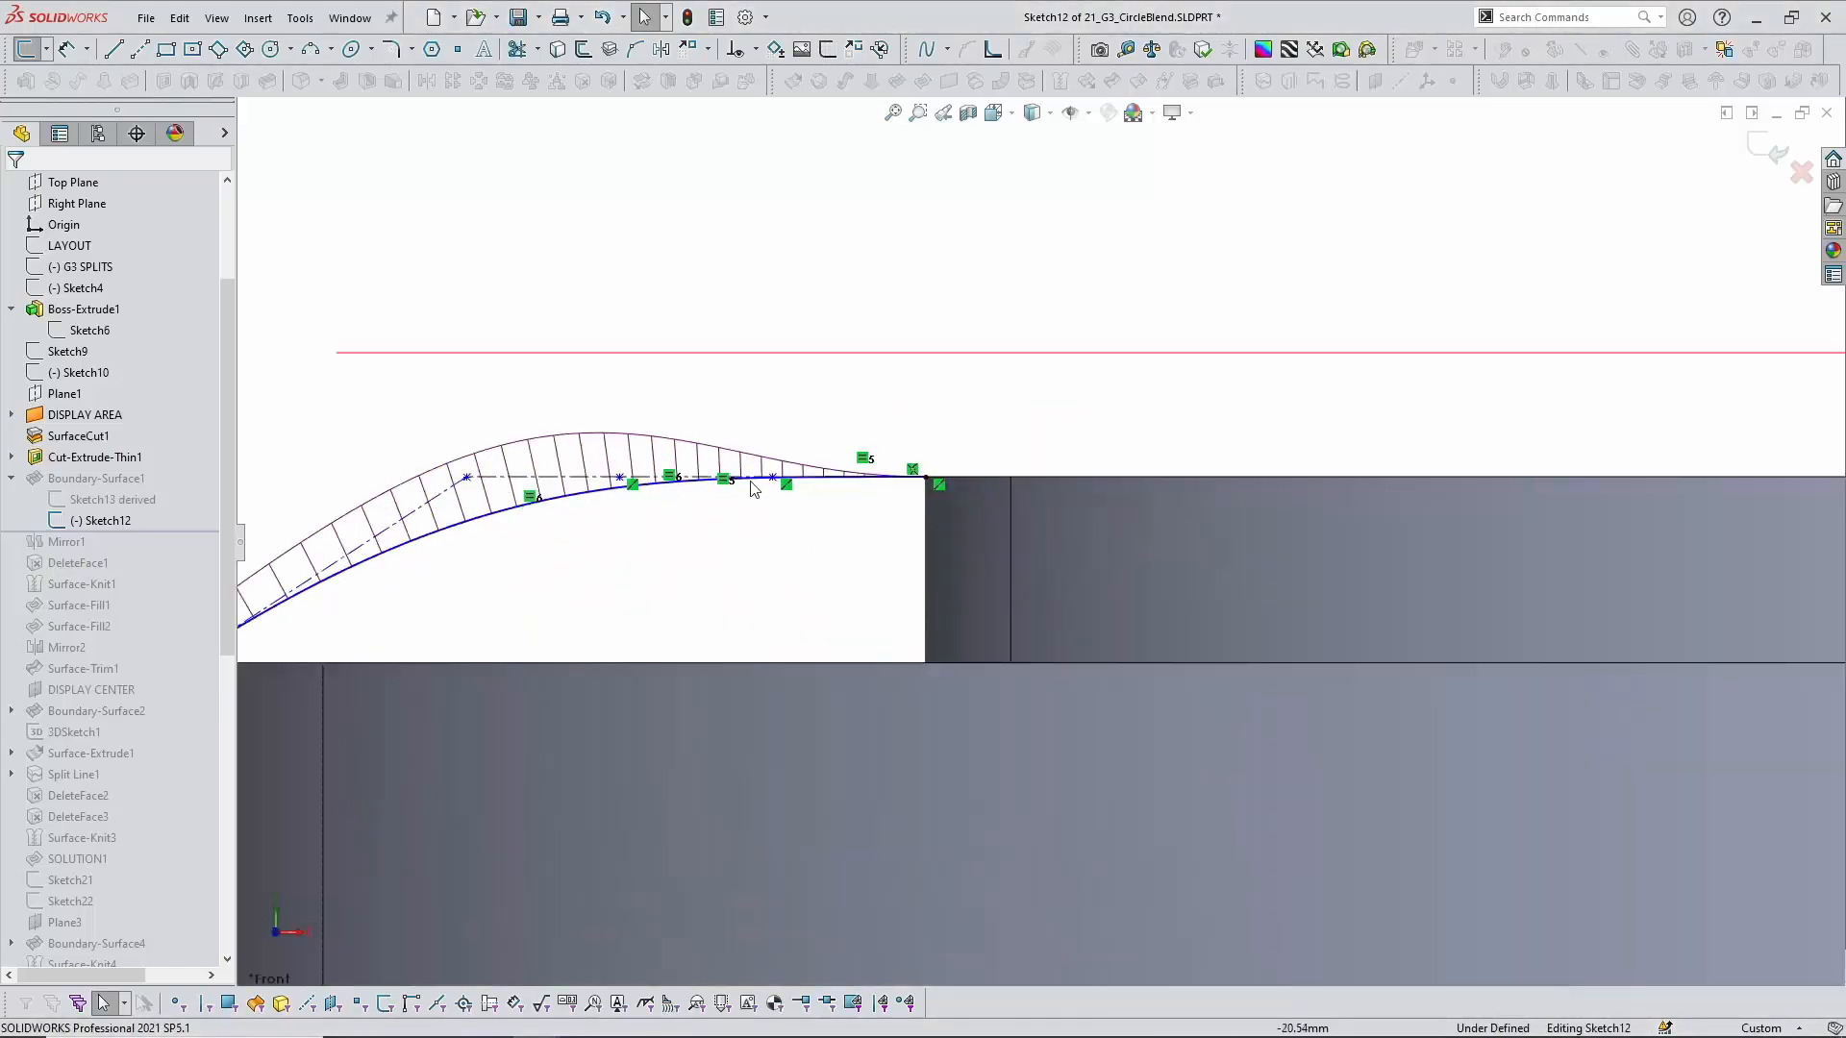
{"action": "left_click", "coordinate": [573, 487]}
{"action": "scroll", "coordinate": [673, 488], "scroll_direction": "down", "scroll_amount": 2}
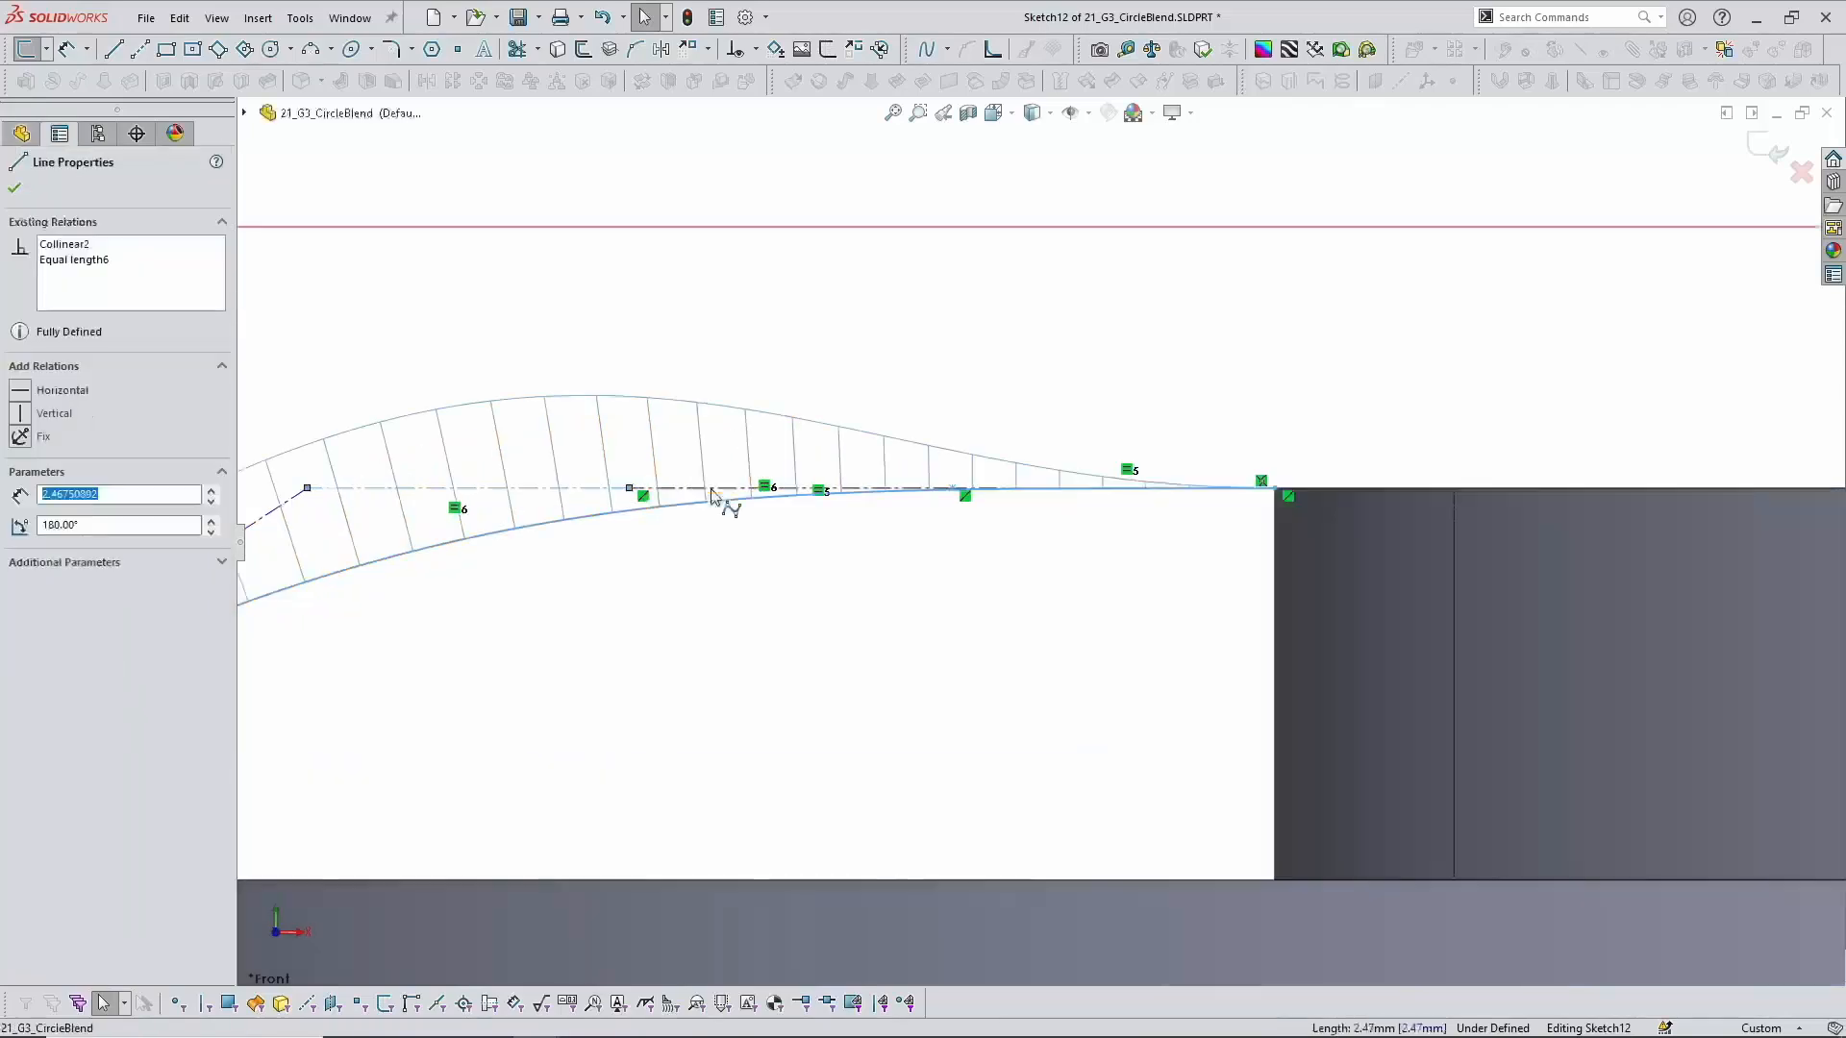
{"action": "left_click", "coordinate": [996, 492], "text": "ctrl"}
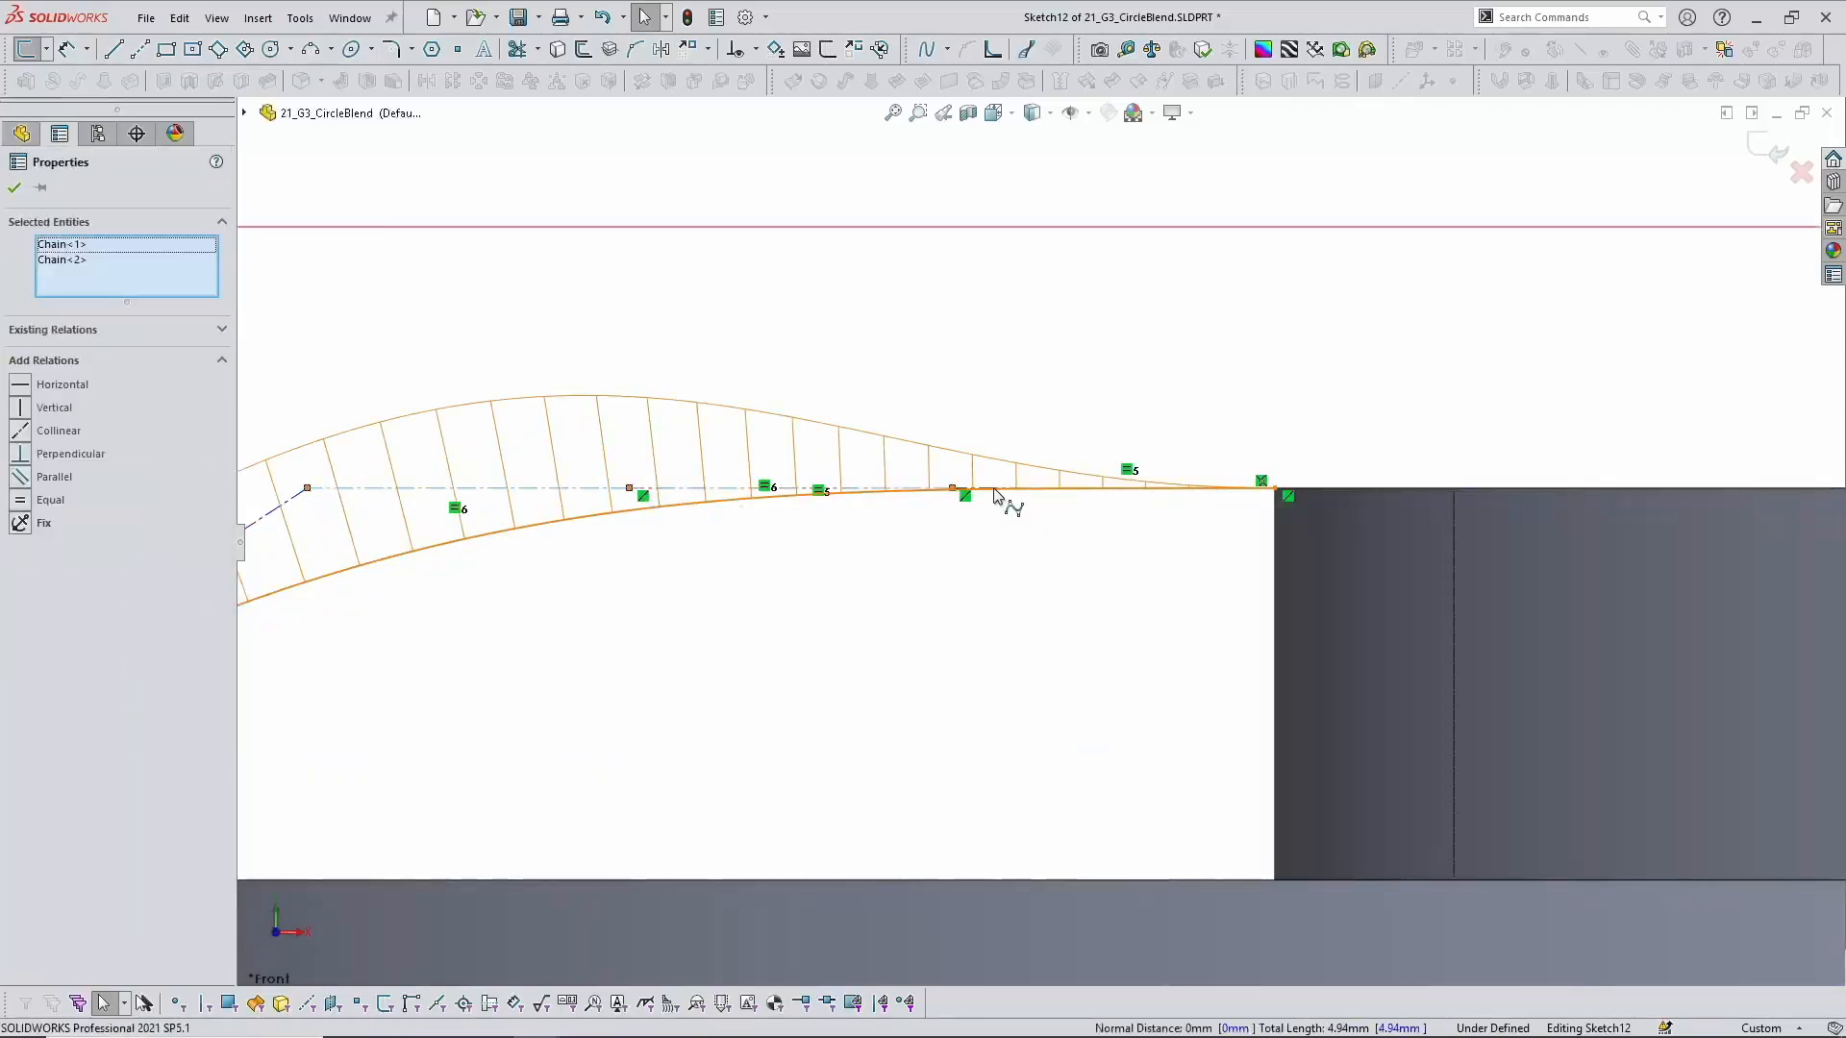
{"action": "scroll", "coordinate": [1000, 498], "scroll_direction": "down", "scroll_amount": 2}
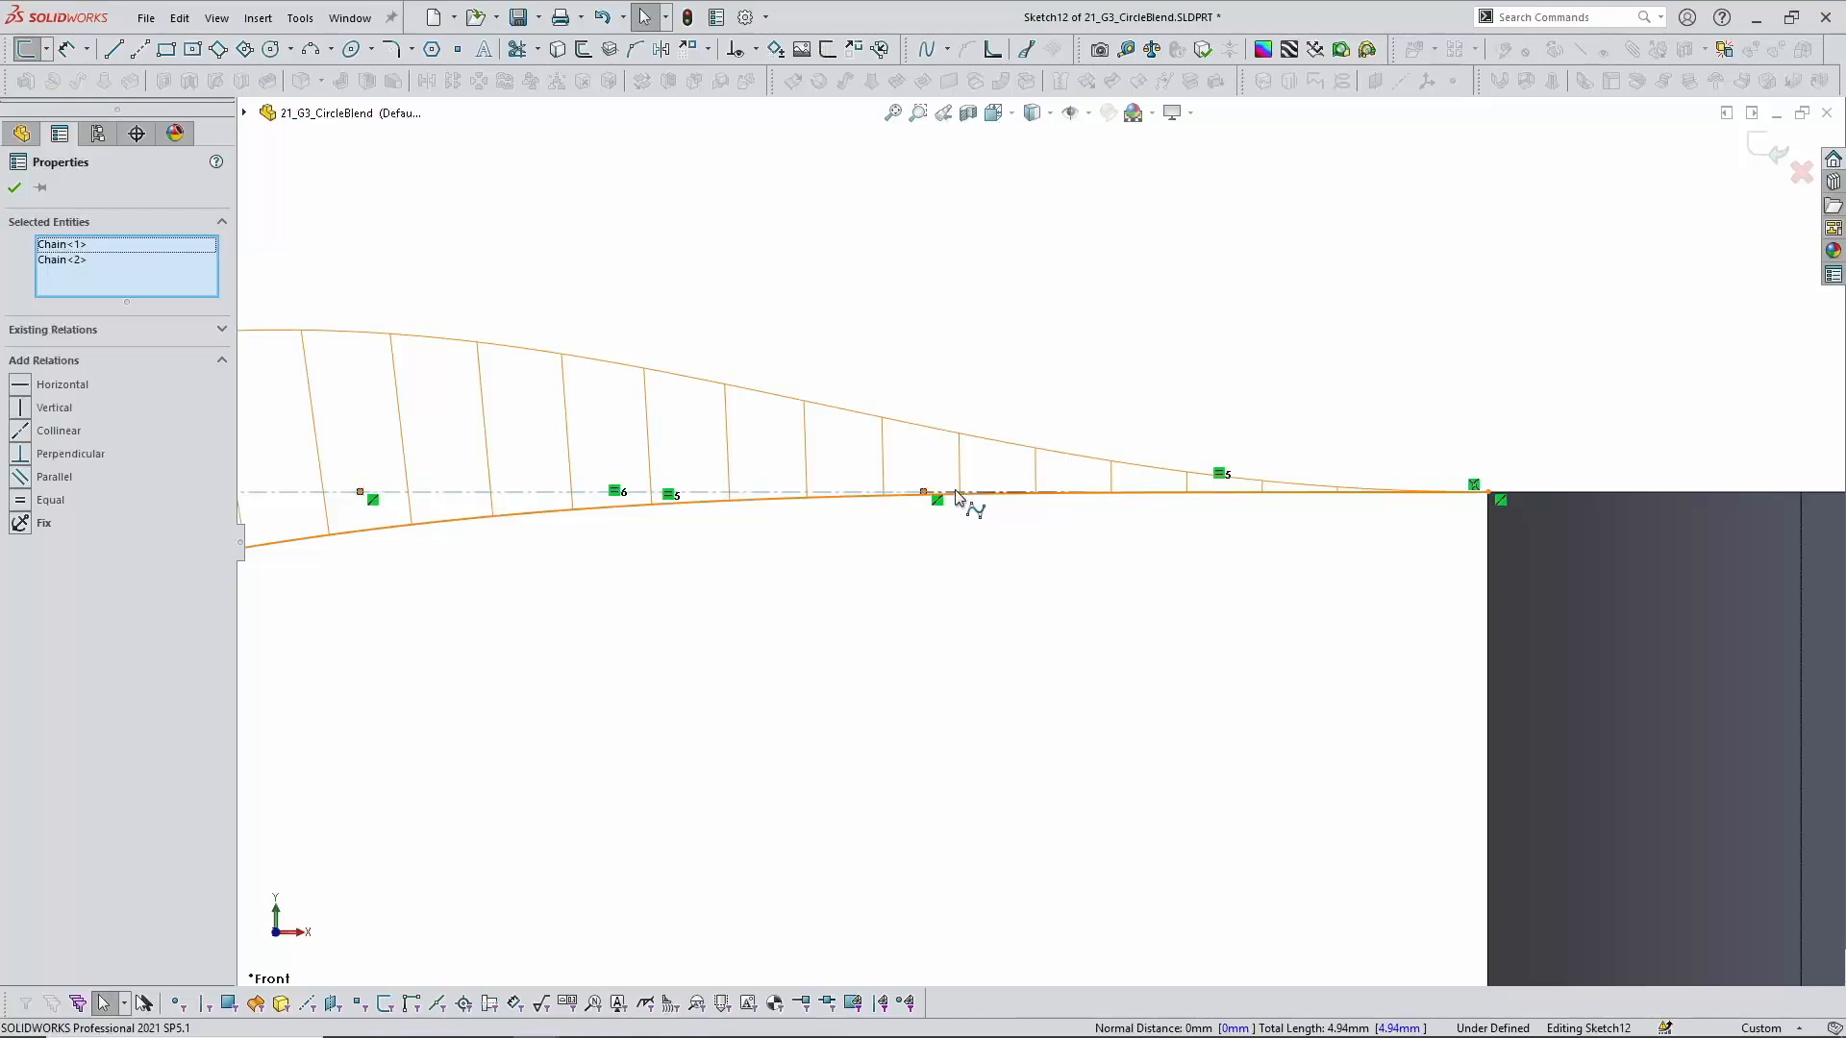
{"action": "scroll", "coordinate": [958, 497], "scroll_direction": "up", "scroll_amount": 4}
{"action": "scroll", "coordinate": [1250, 530], "scroll_direction": "up", "scroll_amount": 3}
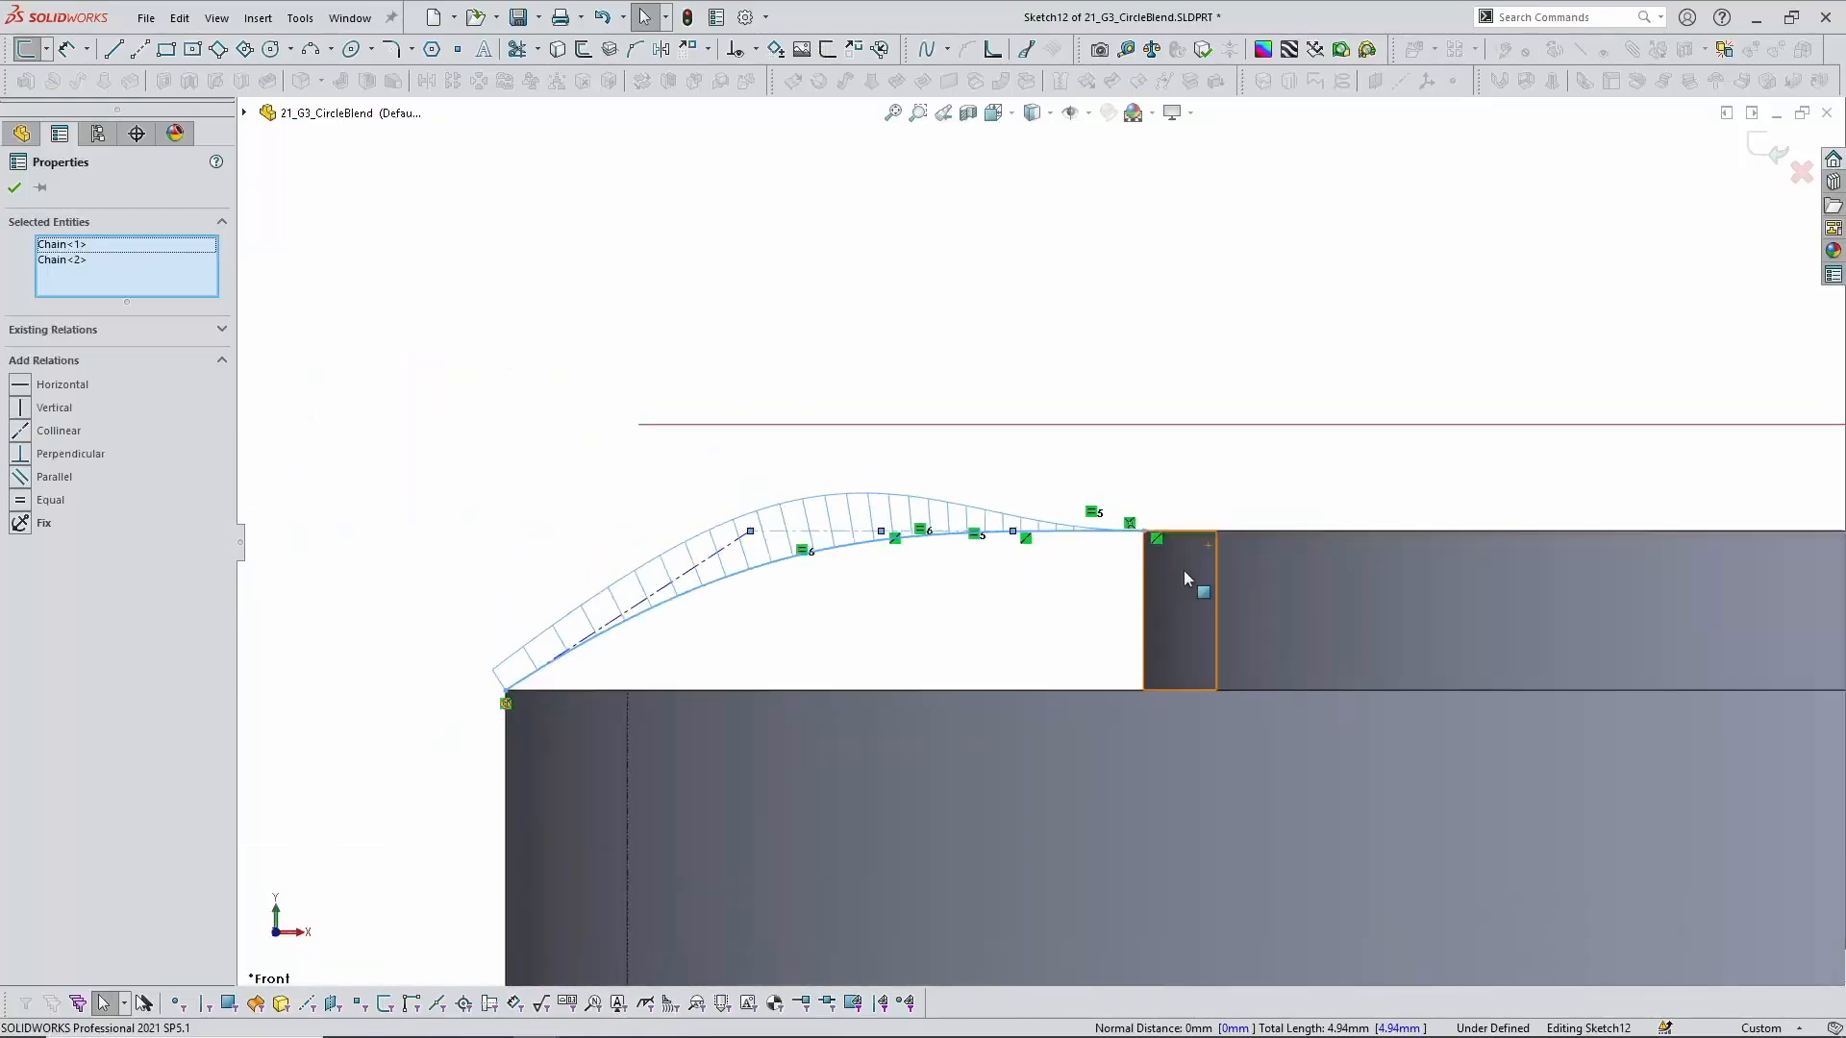
{"action": "left_click", "coordinate": [982, 619]}
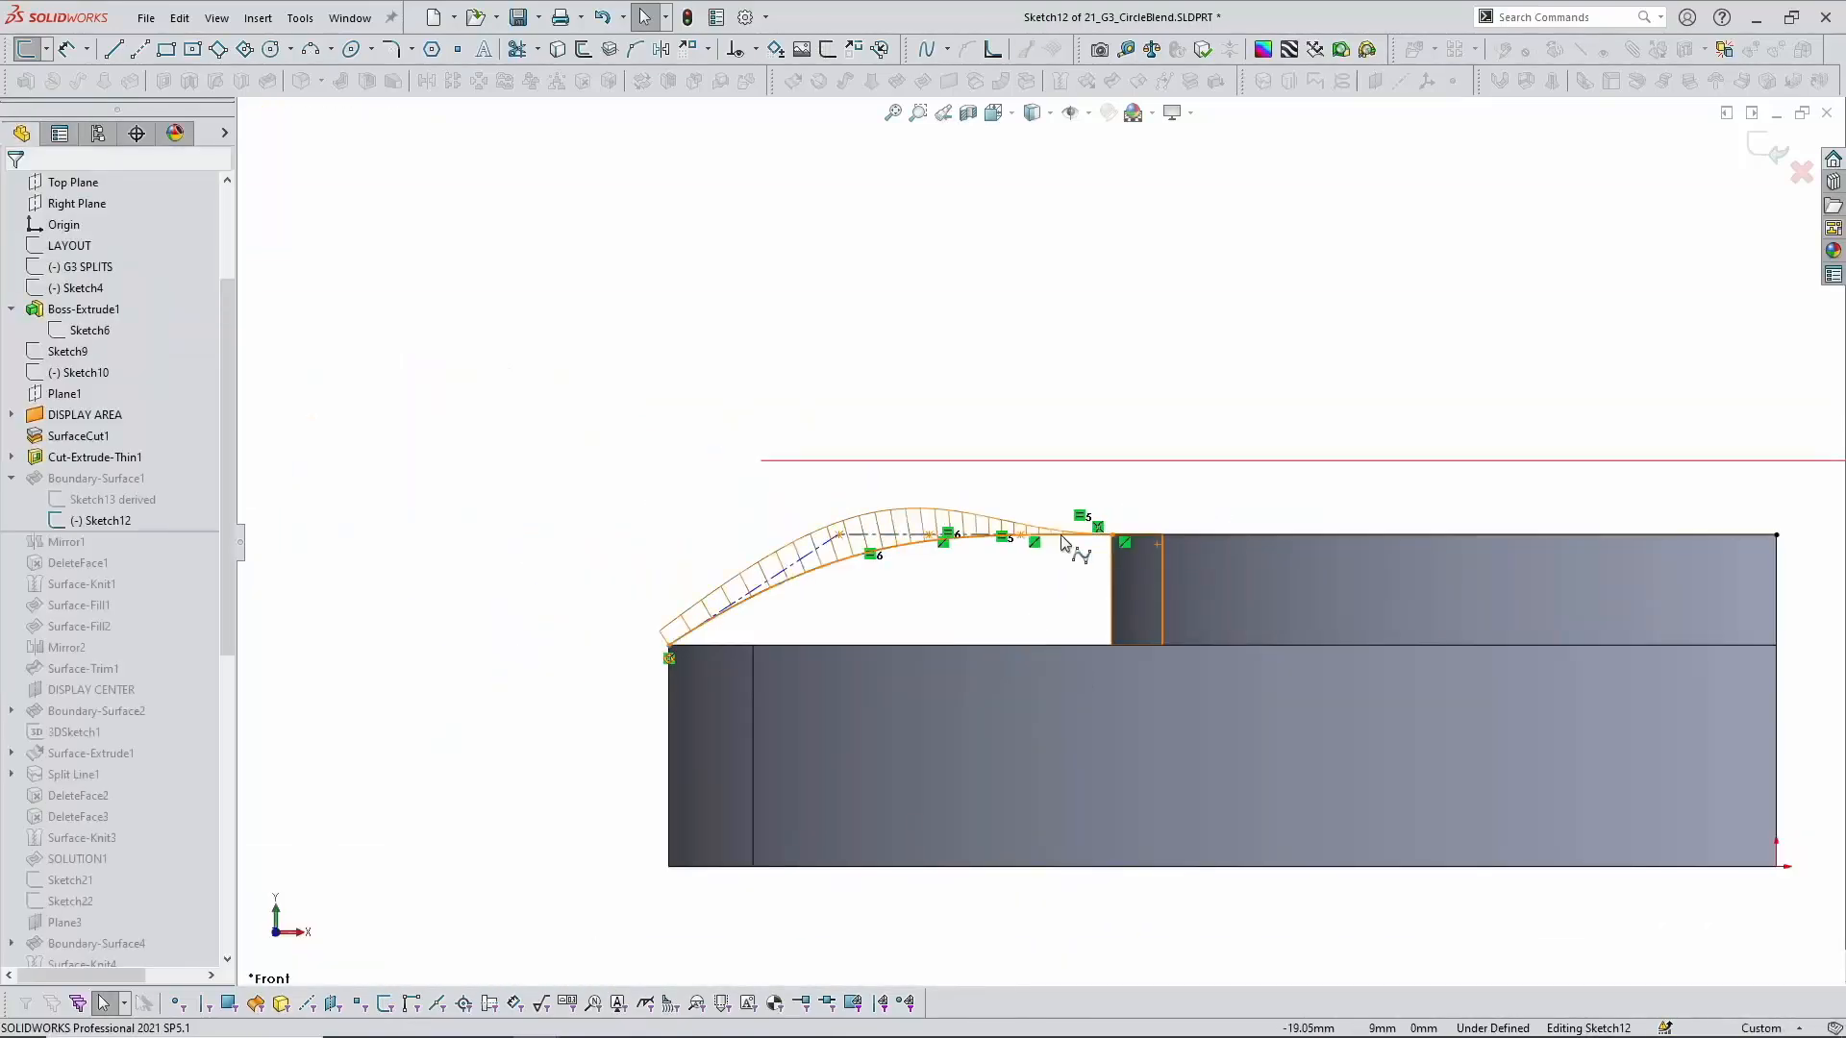
Step: Try to dimension the angle between the spline's sloped control leg and the body's horizontal edge, and exit Sketch12 discarding changes
{"action": "key", "text": "d"}
{"action": "left_click", "coordinate": [824, 545]}
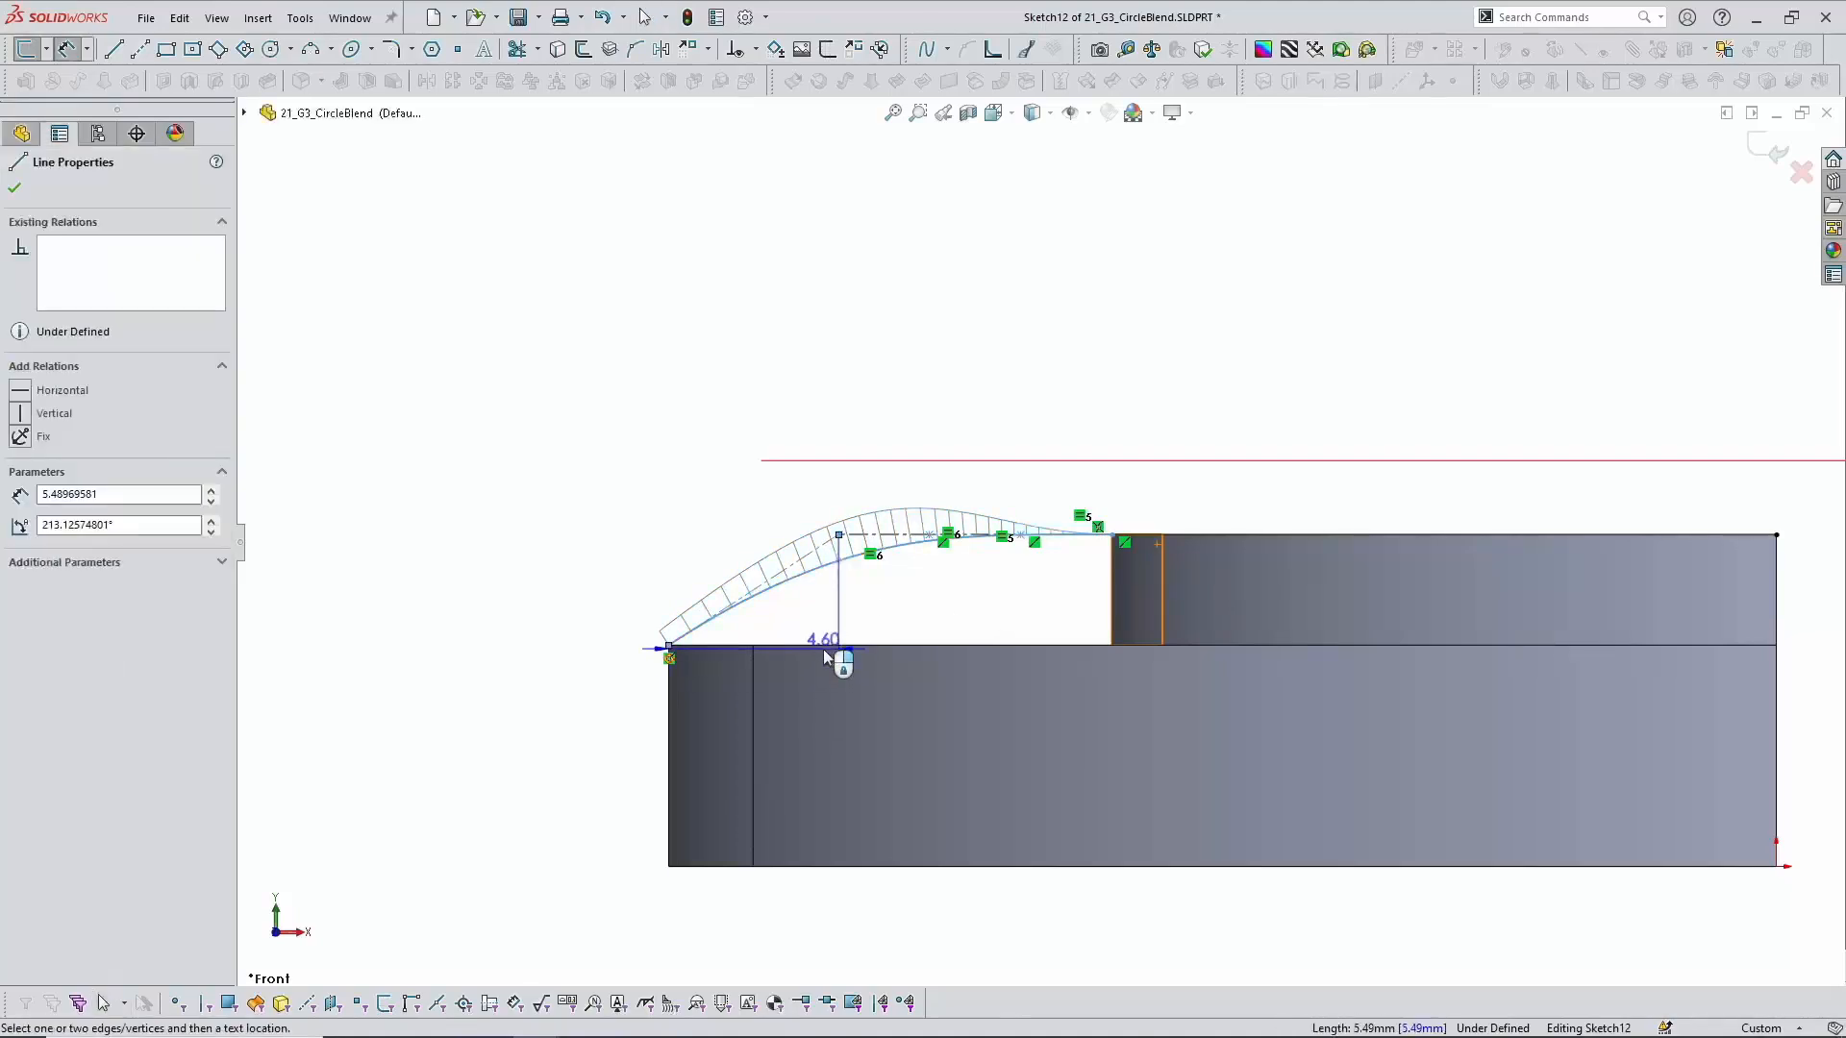
{"action": "left_click", "coordinate": [824, 645]}
{"action": "left_click", "coordinate": [824, 629]}
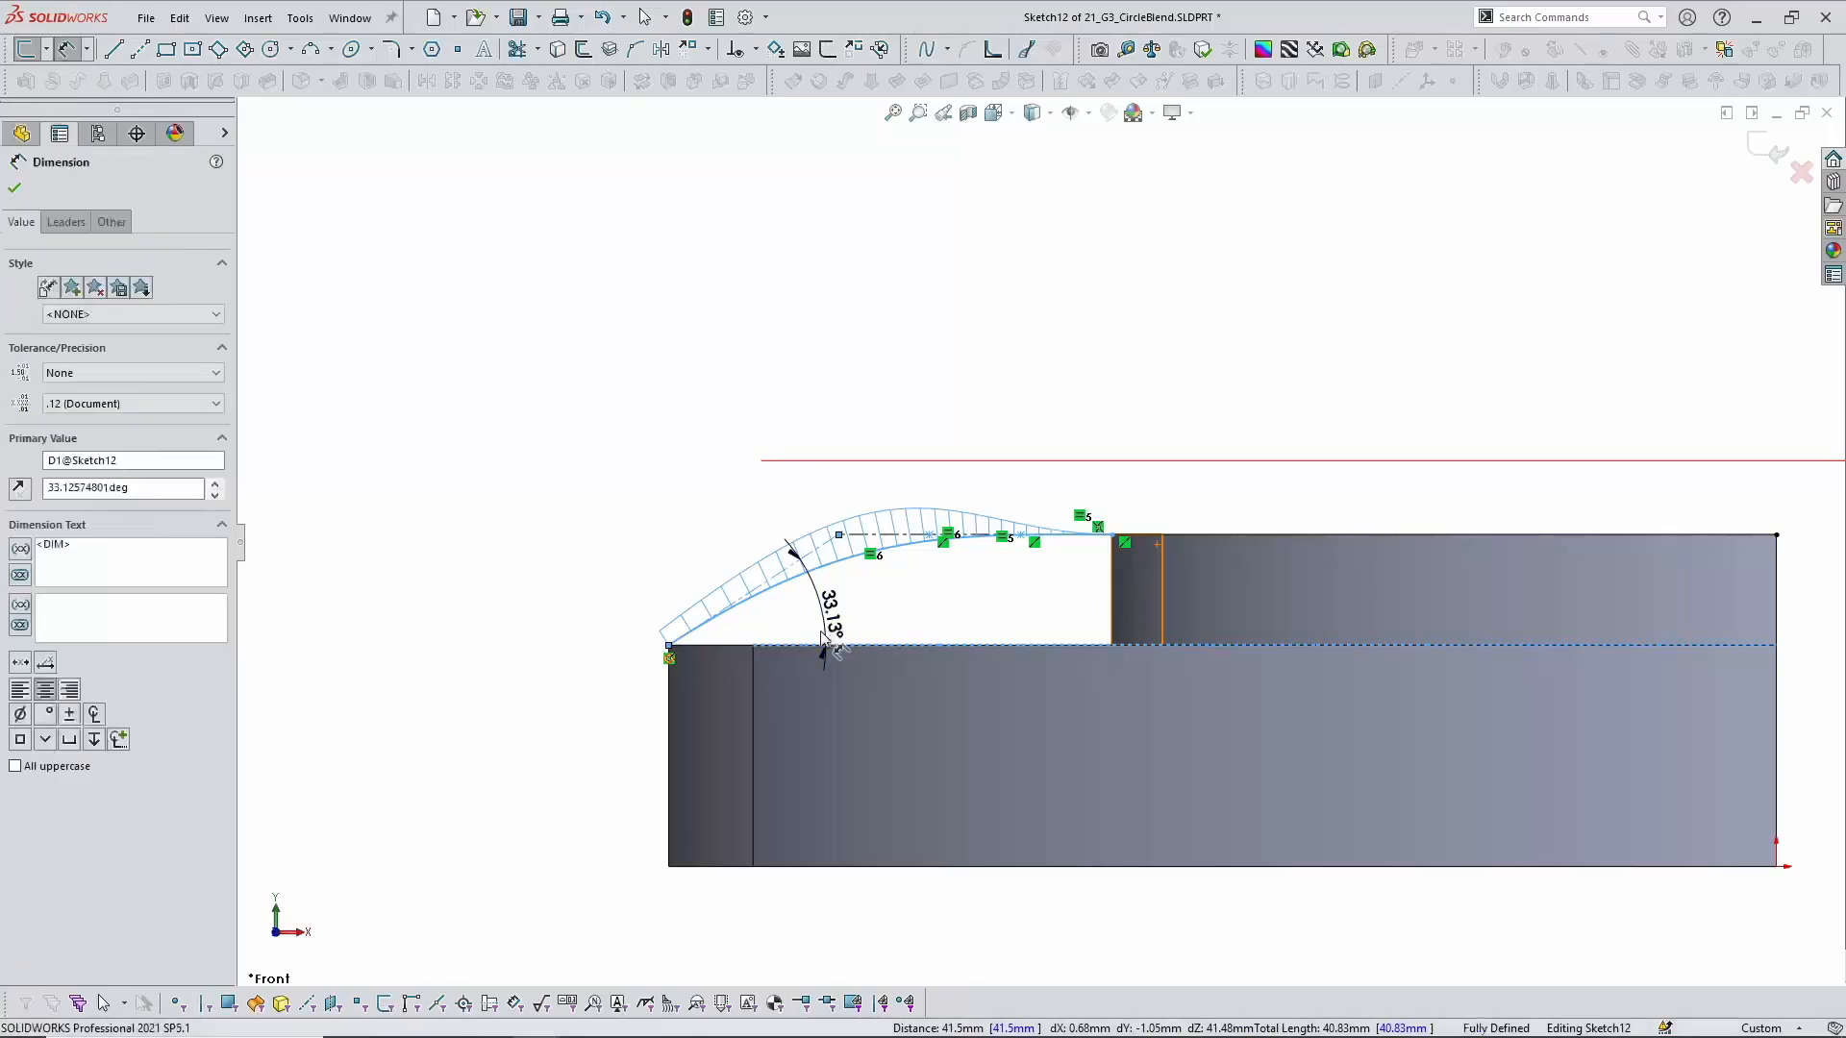
{"action": "type", "text": "3"}
{"action": "key", "text": "BackSpace"}
{"action": "type", "text": "25"}
{"action": "key", "text": "Return"}
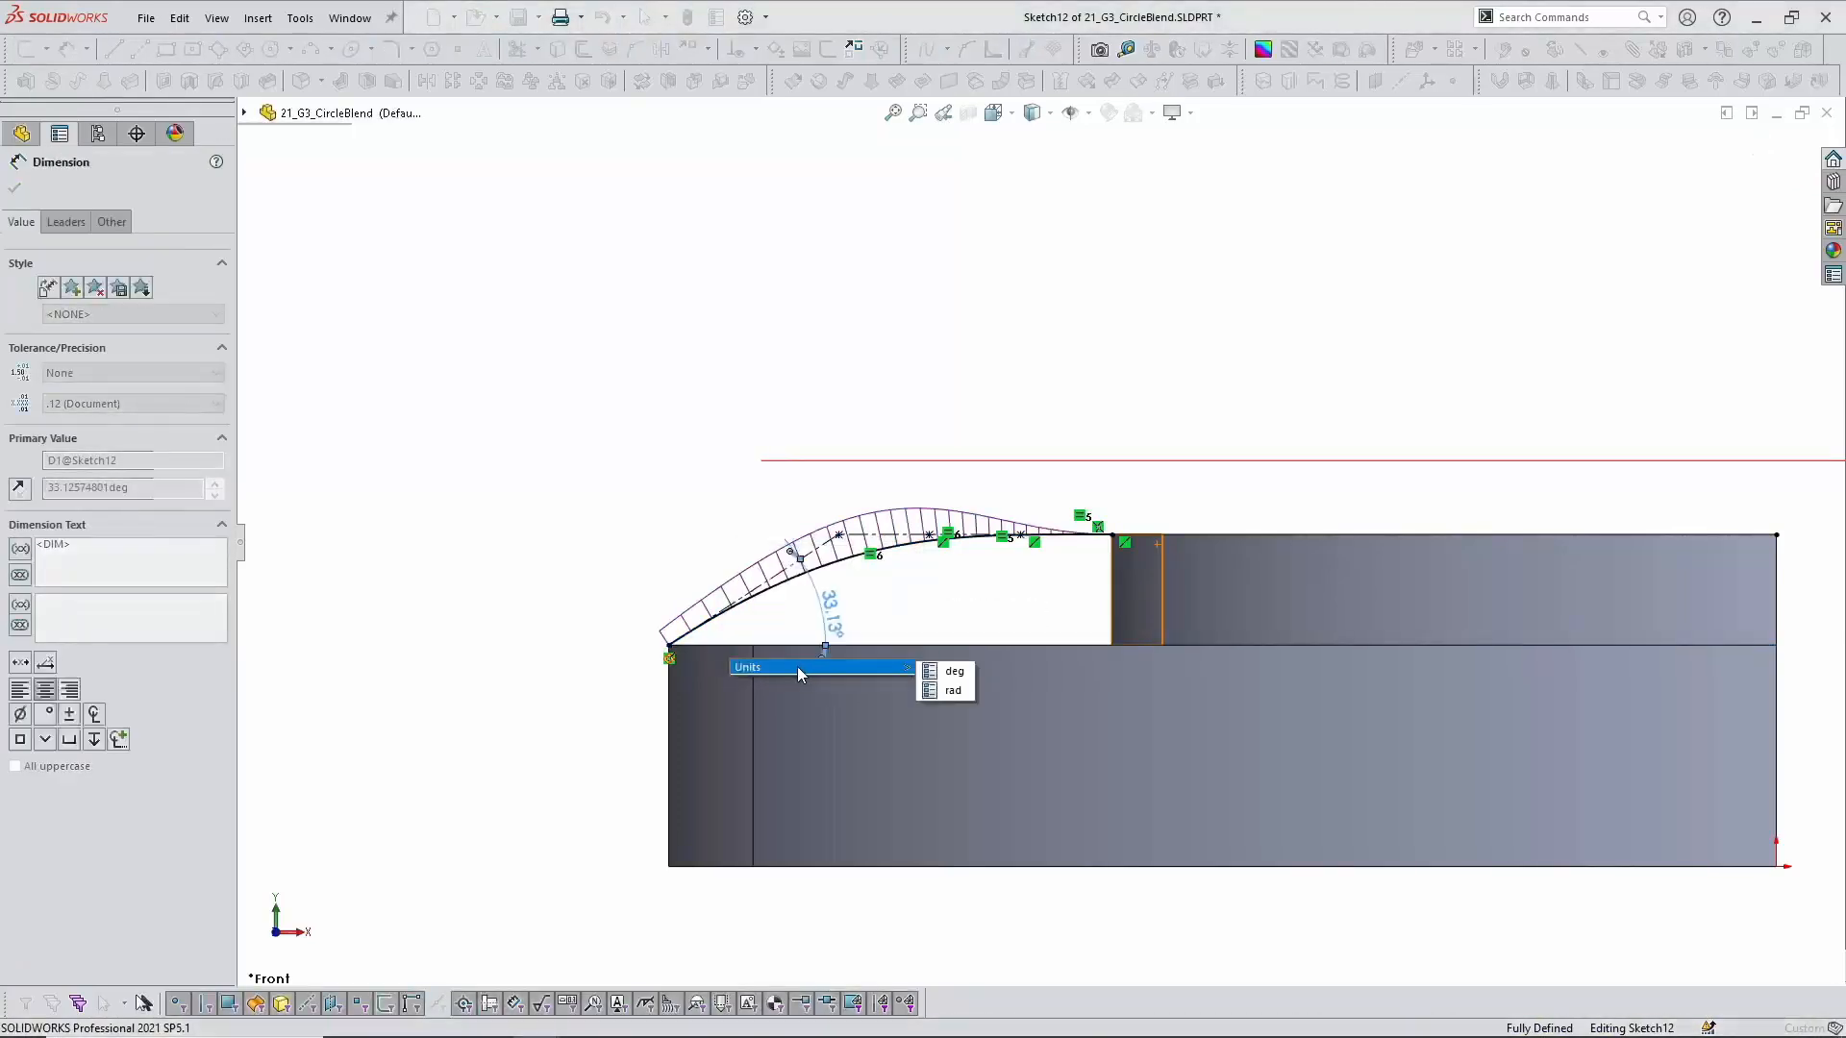
{"action": "left_click", "coordinate": [986, 608]}
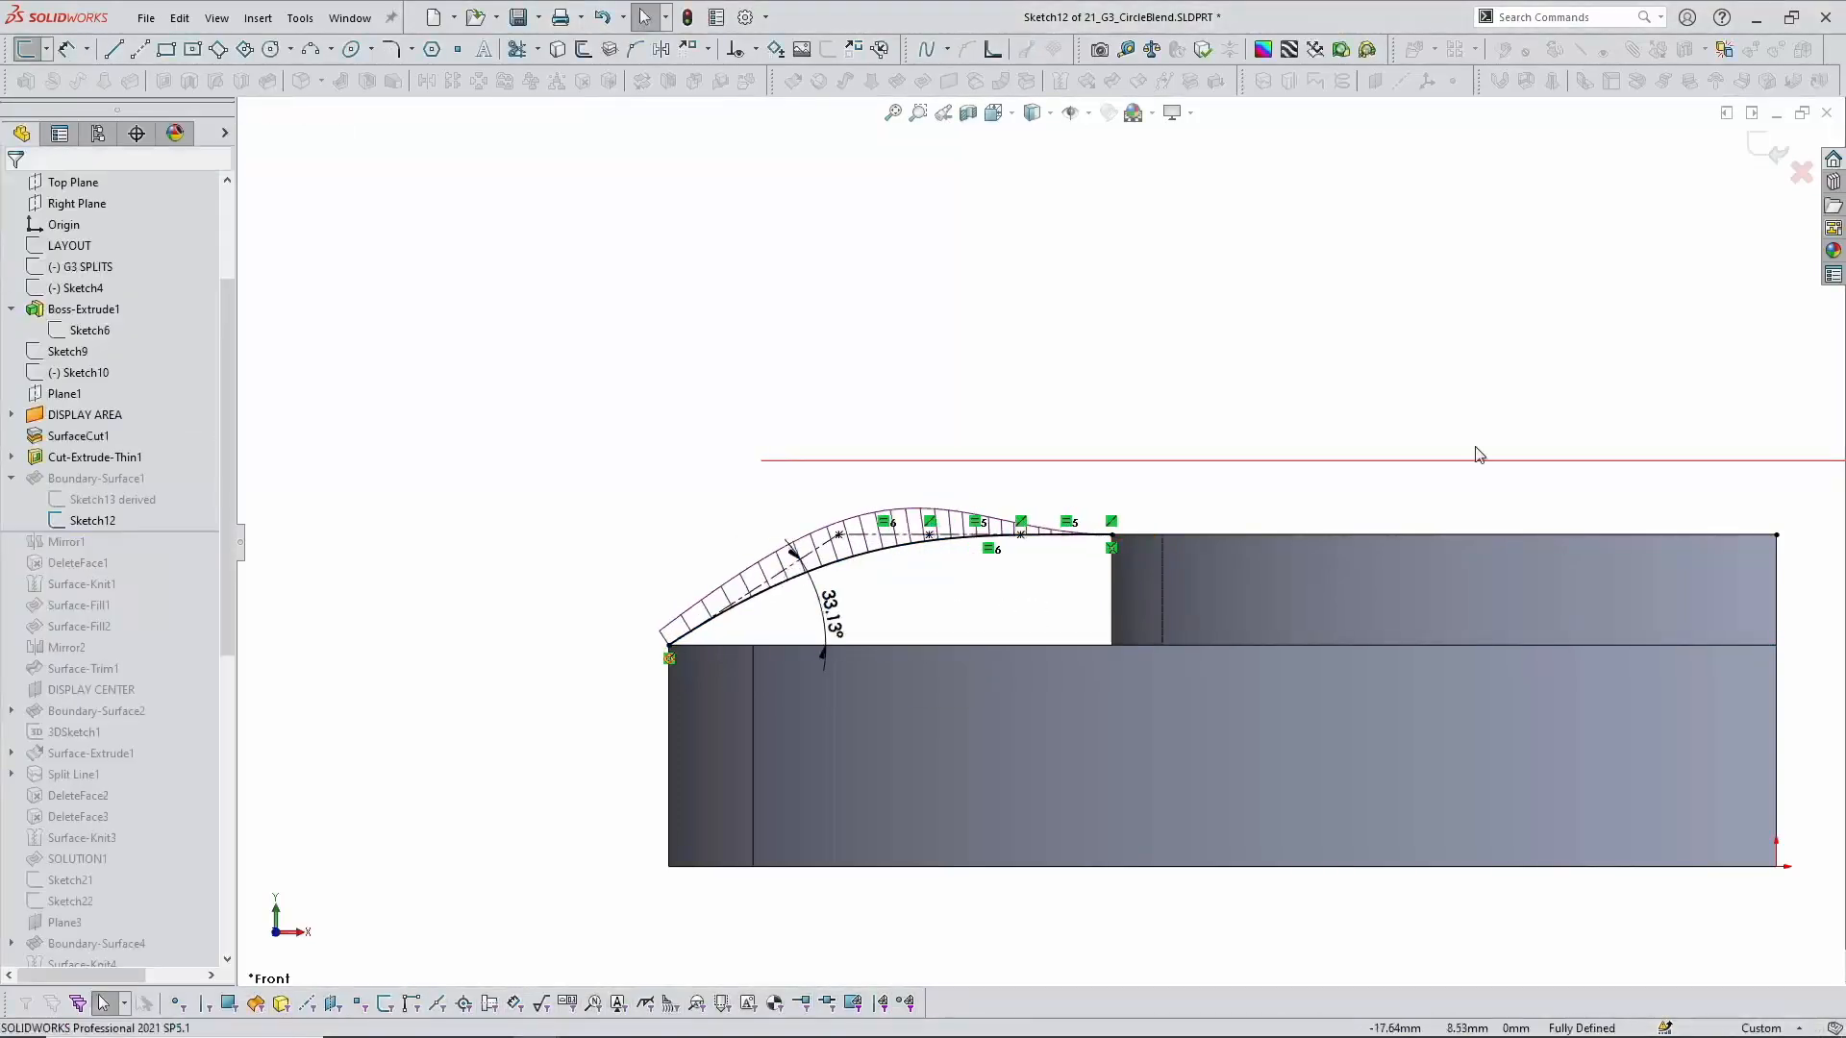
{"action": "left_click", "coordinate": [1800, 172]}
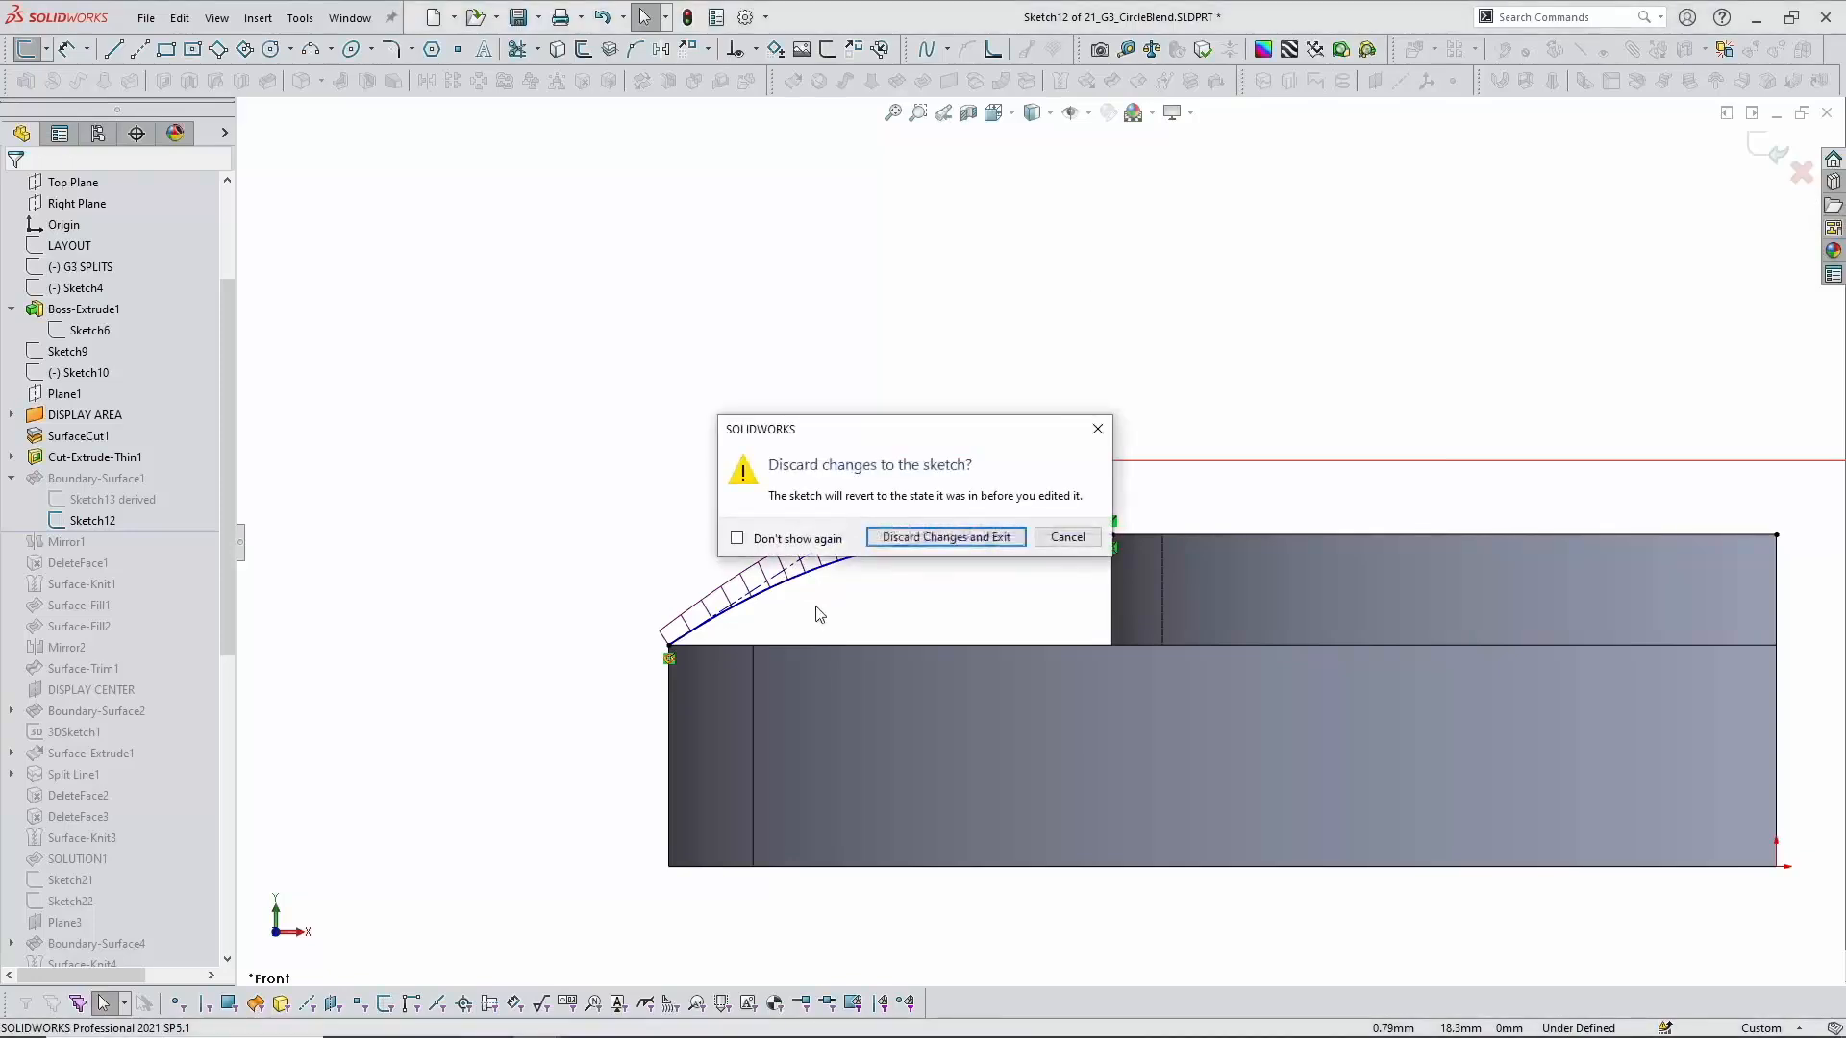
{"action": "left_click", "coordinate": [899, 538]}
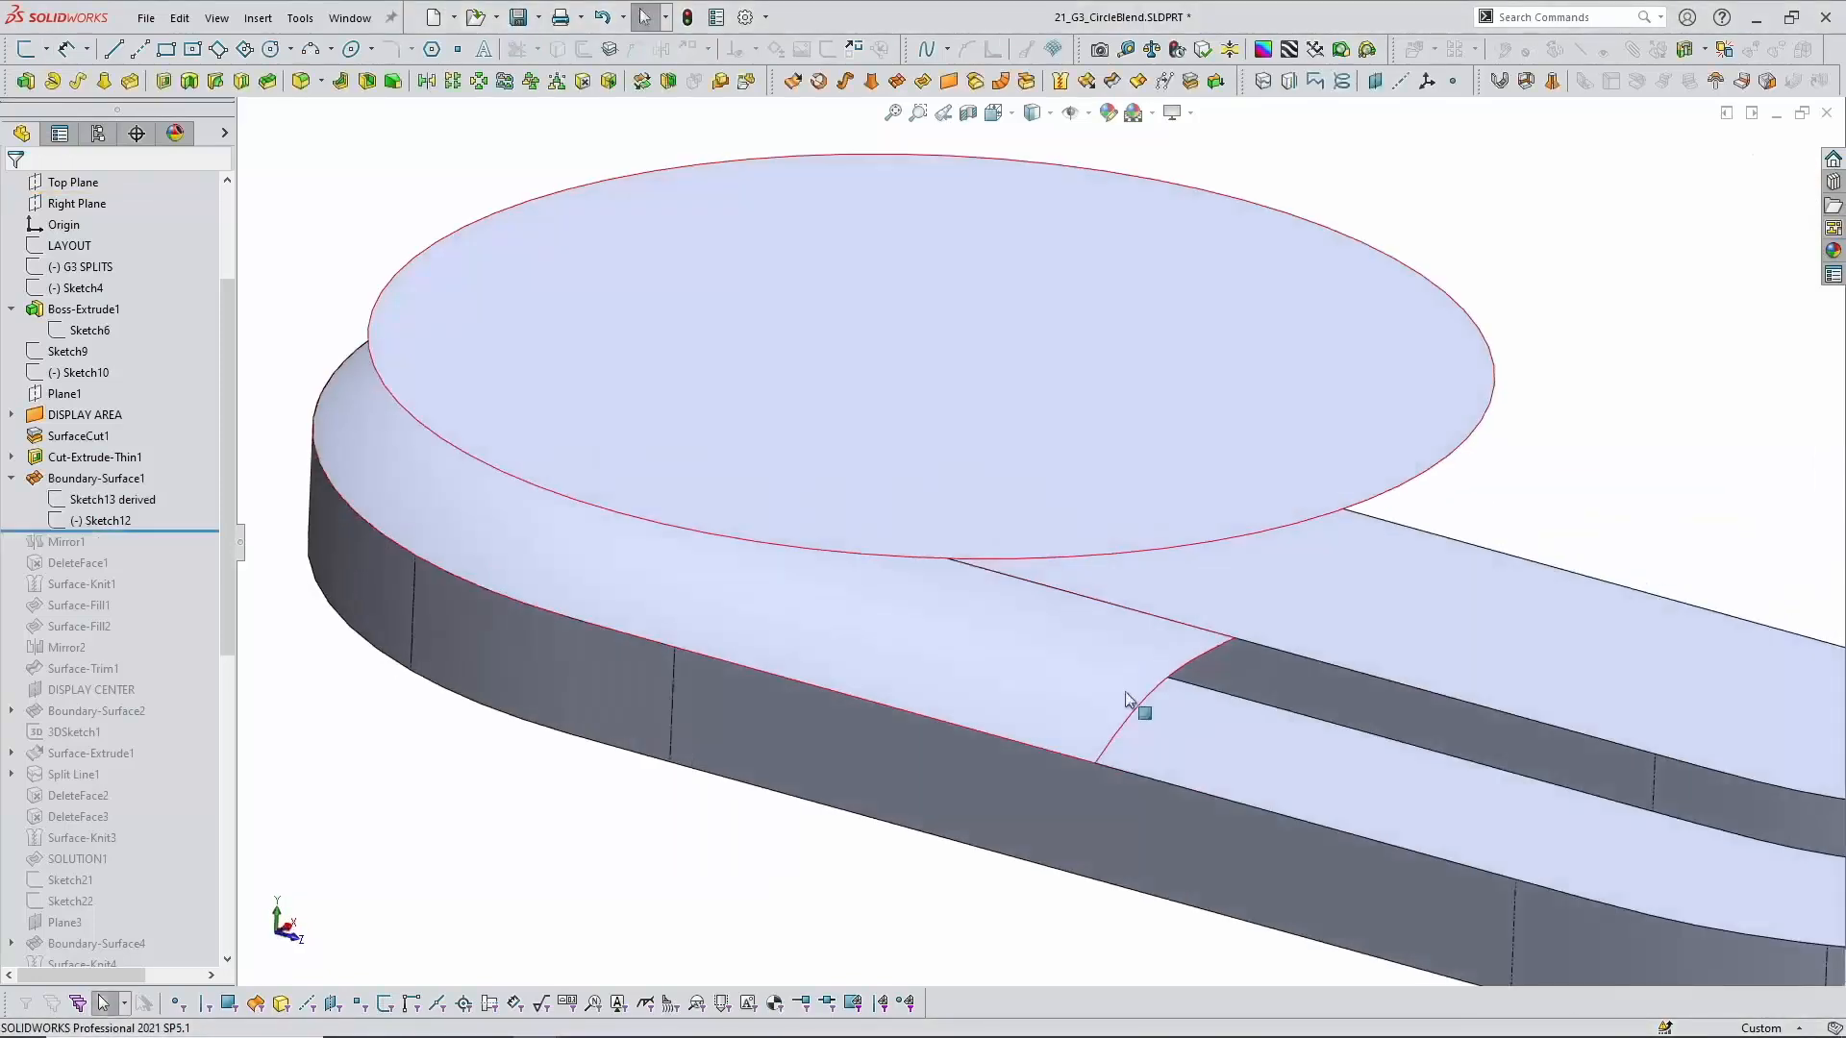
Step: Hide the circular DISPLAY AREA surface above the body
{"action": "left_click", "coordinate": [118, 521]}
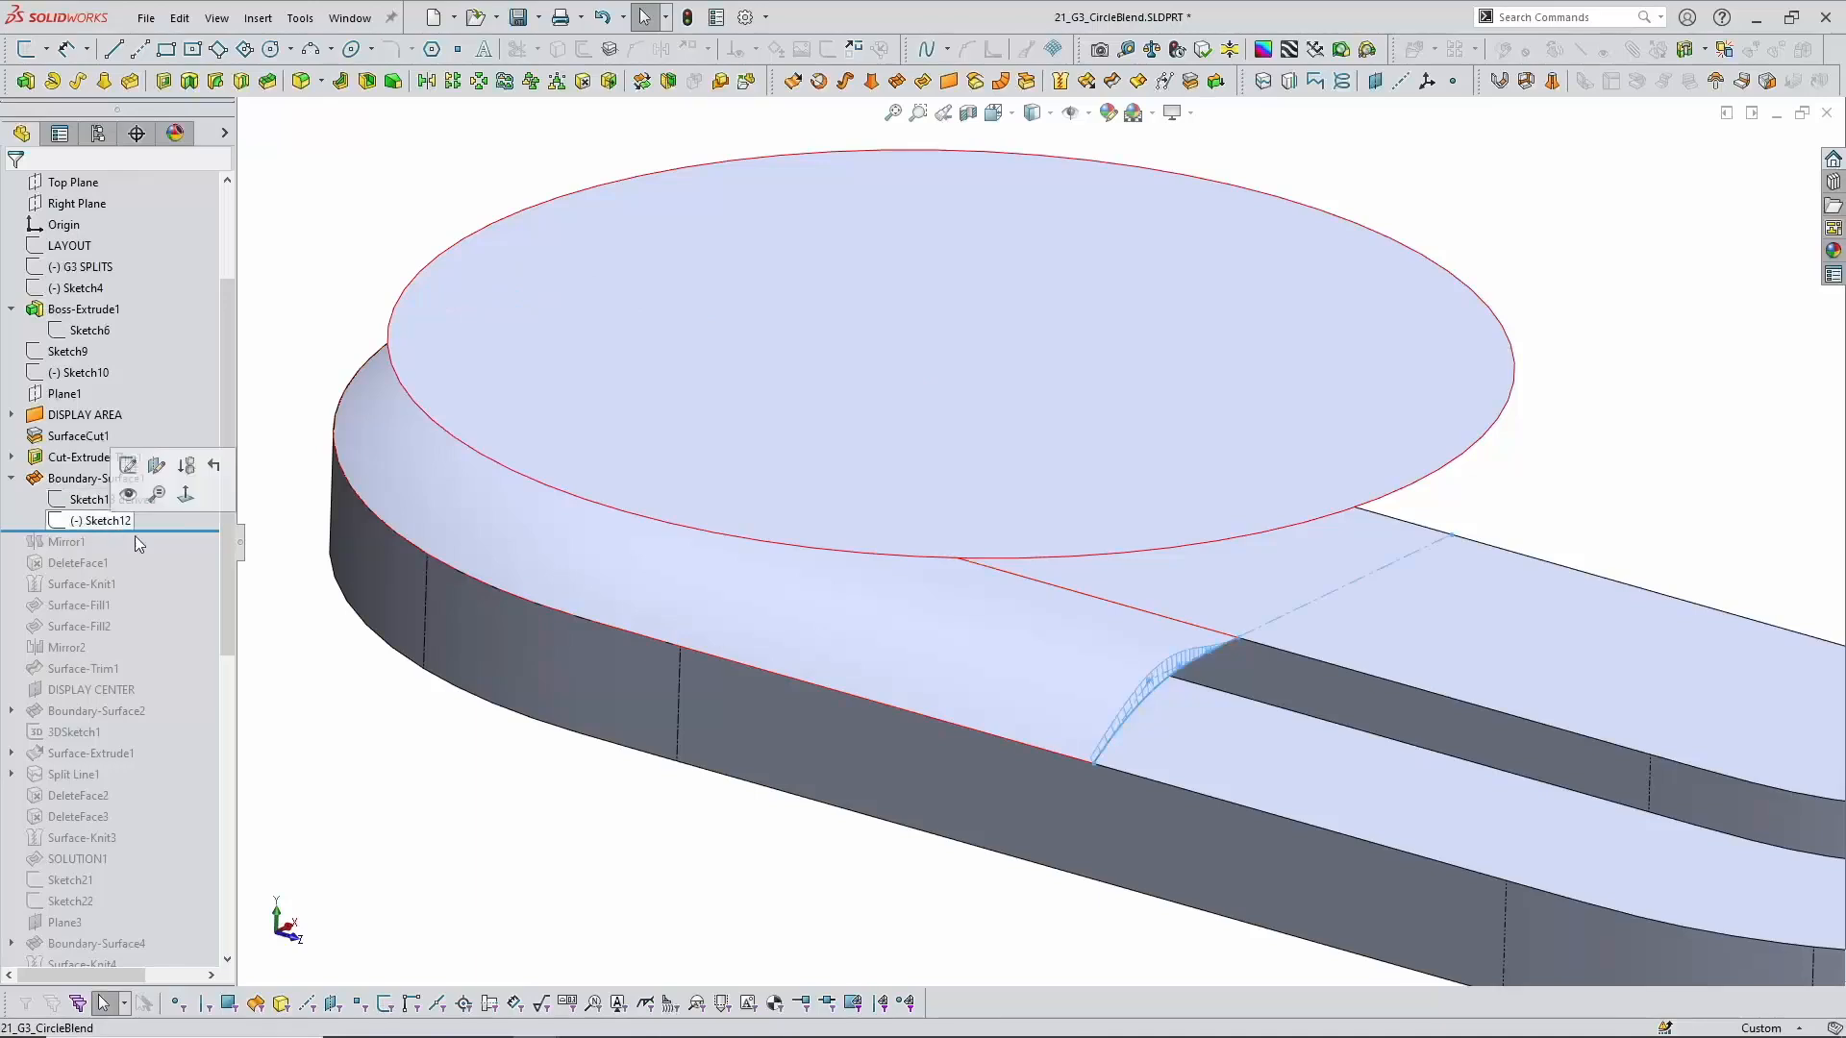
{"action": "scroll", "coordinate": [890, 700], "scroll_direction": "up", "scroll_amount": 3}
{"action": "middle_click_drag", "start_coordinate": [894, 699], "coordinate": [692, 600]}
{"action": "right_click", "coordinate": [746, 577]}
{"action": "left_click", "coordinate": [823, 392]}
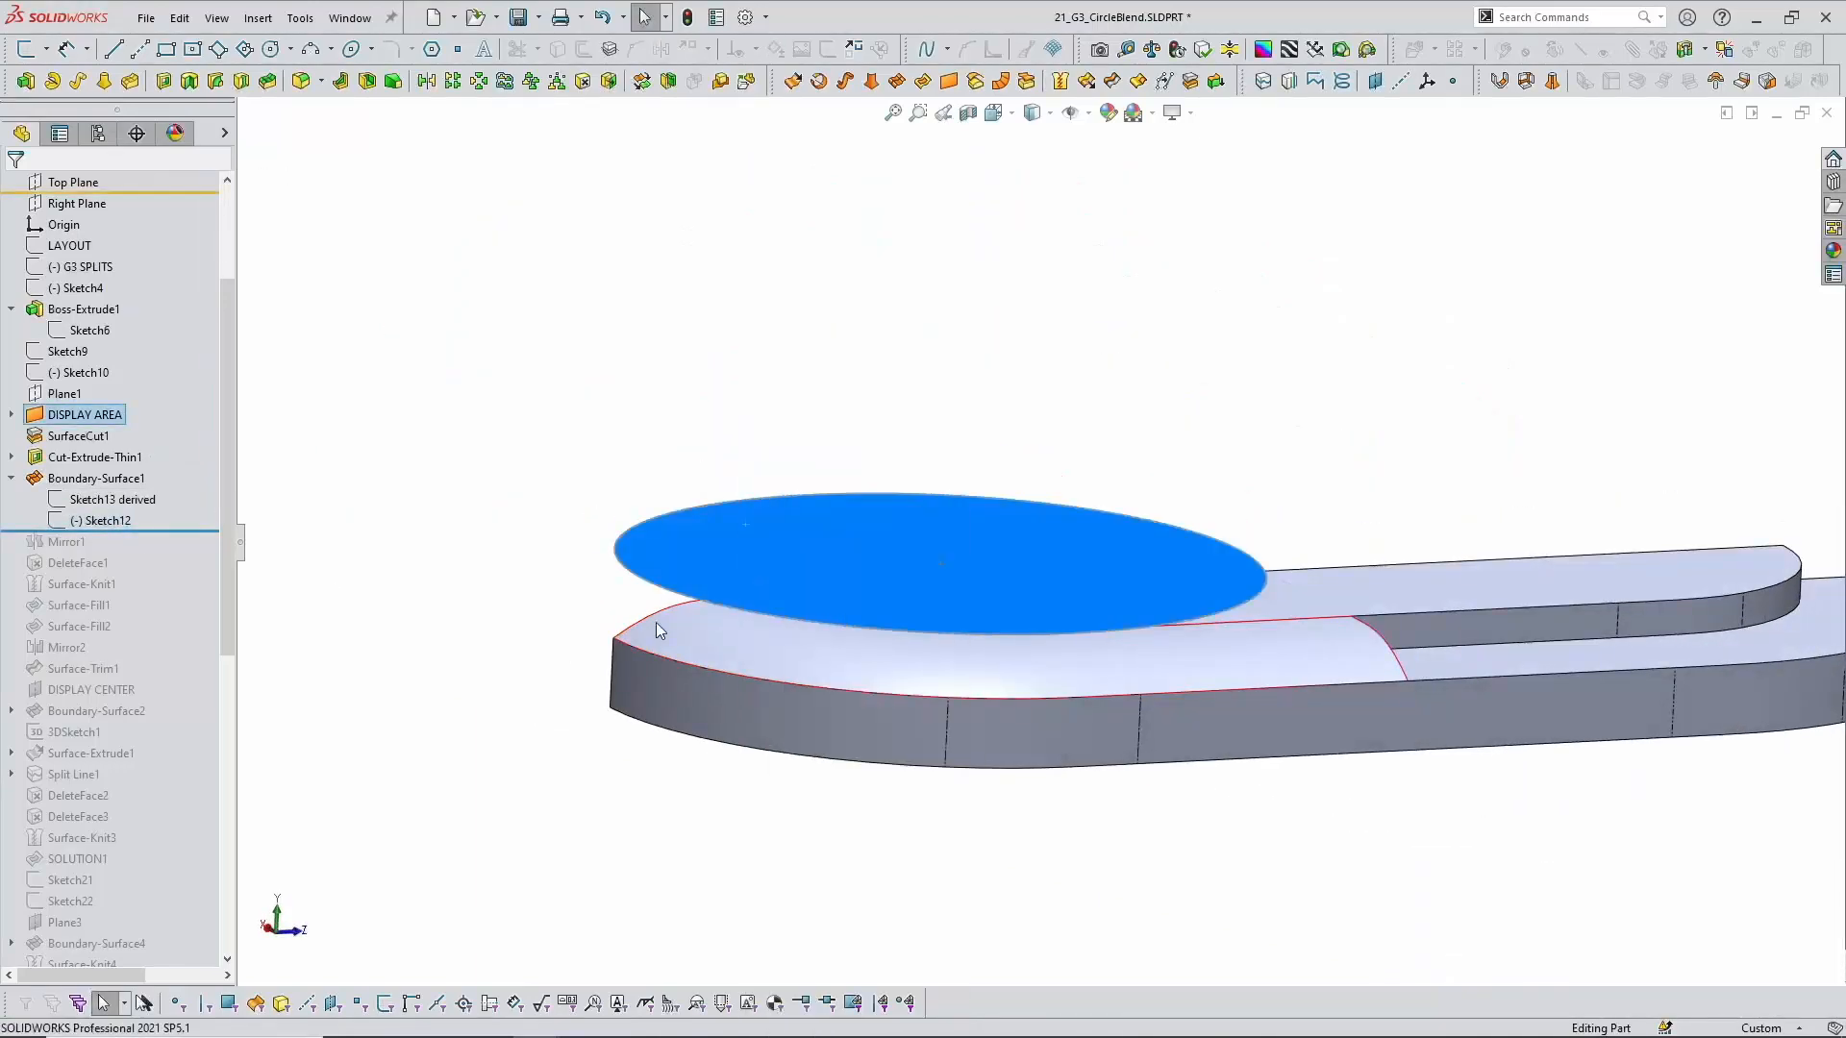
{"action": "middle_click_drag", "start_coordinate": [697, 475], "coordinate": [688, 508]}
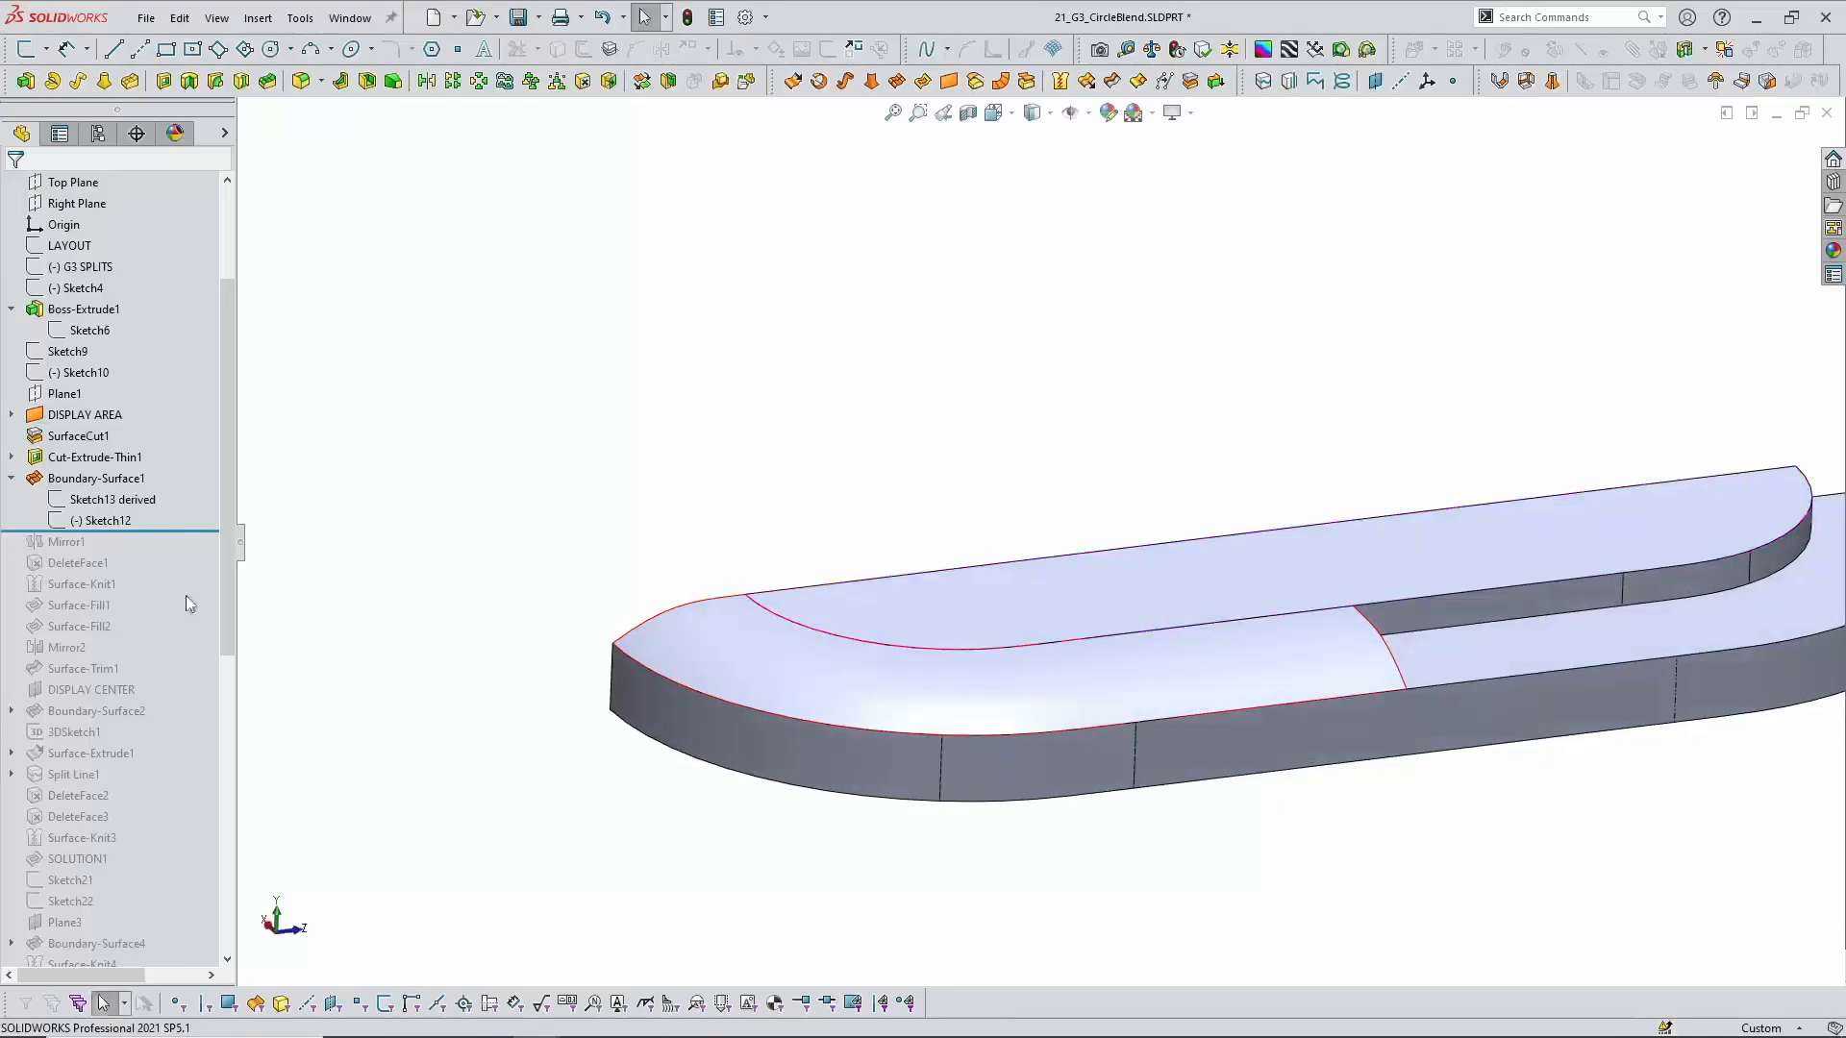
Step: Create a derived sketch of Sketch12 on the Right Plane
{"action": "left_click", "coordinate": [115, 521]}
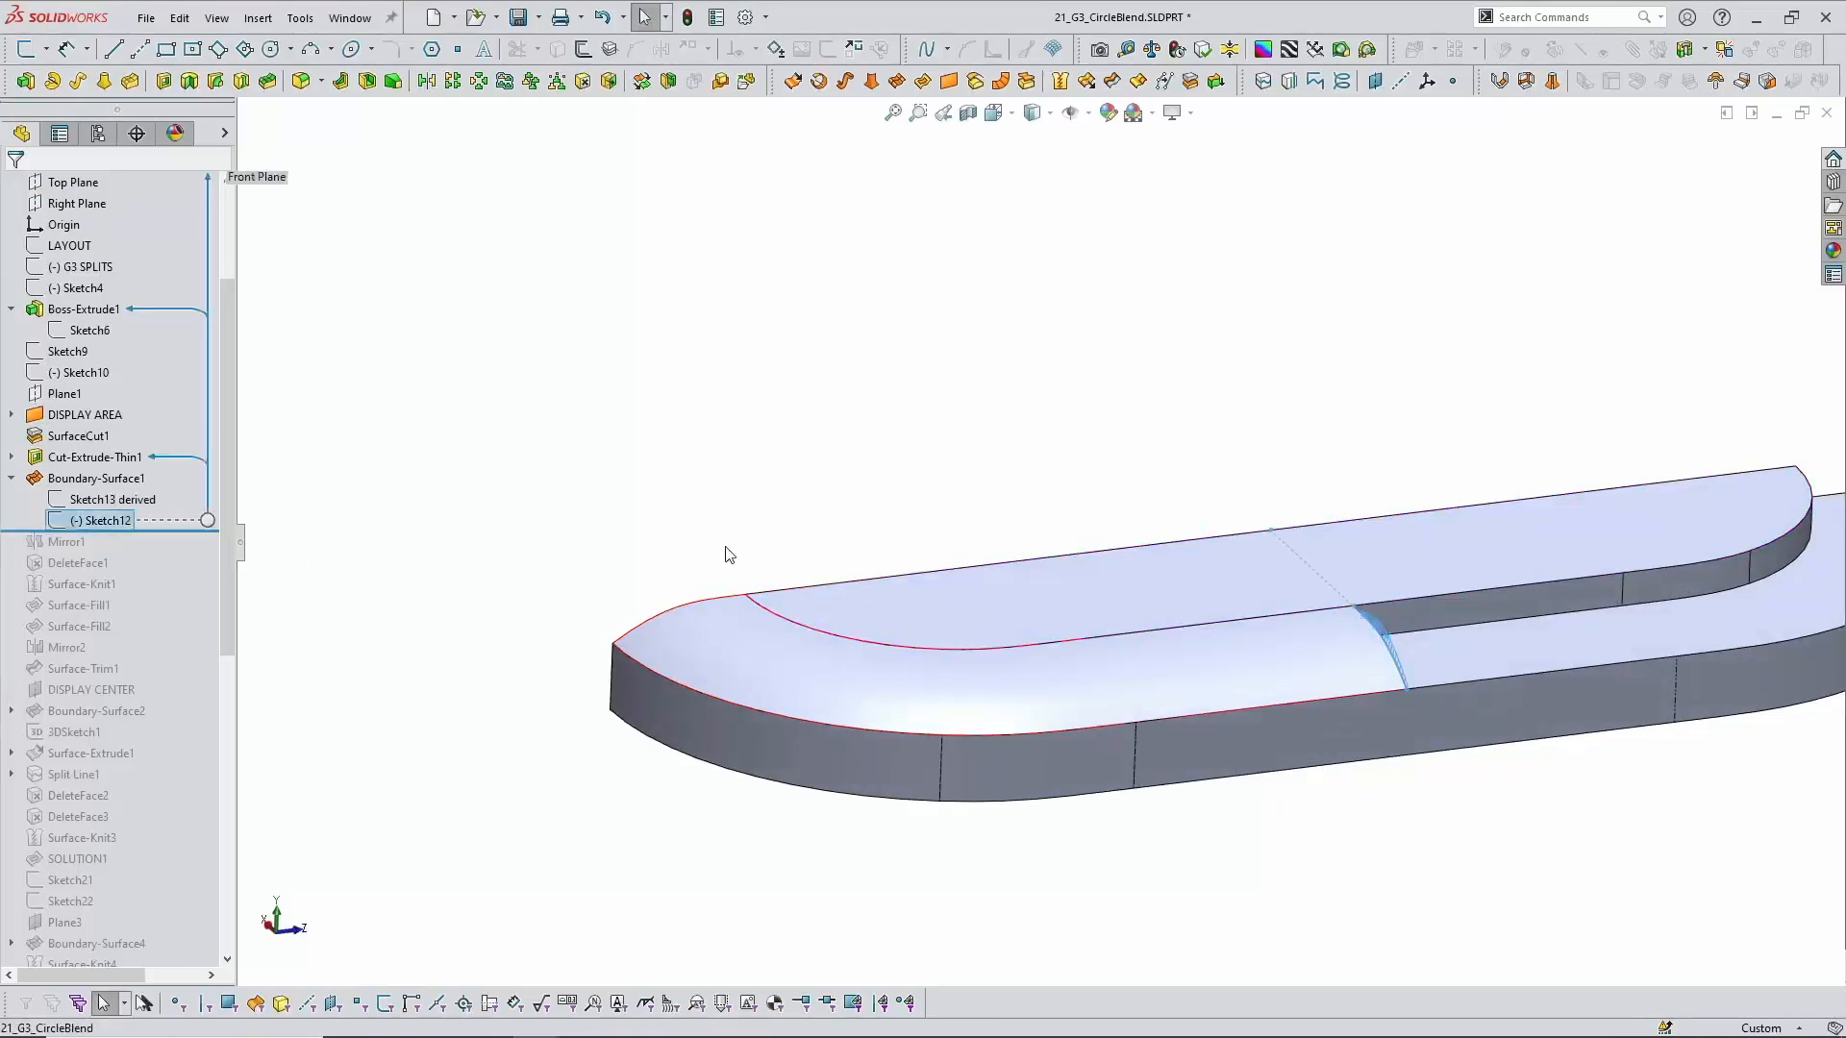
{"action": "mouse_move", "coordinate": [730, 595]}
{"action": "middle_mouse_down"}
{"action": "mouse_move", "coordinate": [778, 552]}
{"action": "mouse_move", "coordinate": [733, 589]}
{"action": "middle_mouse_up"}
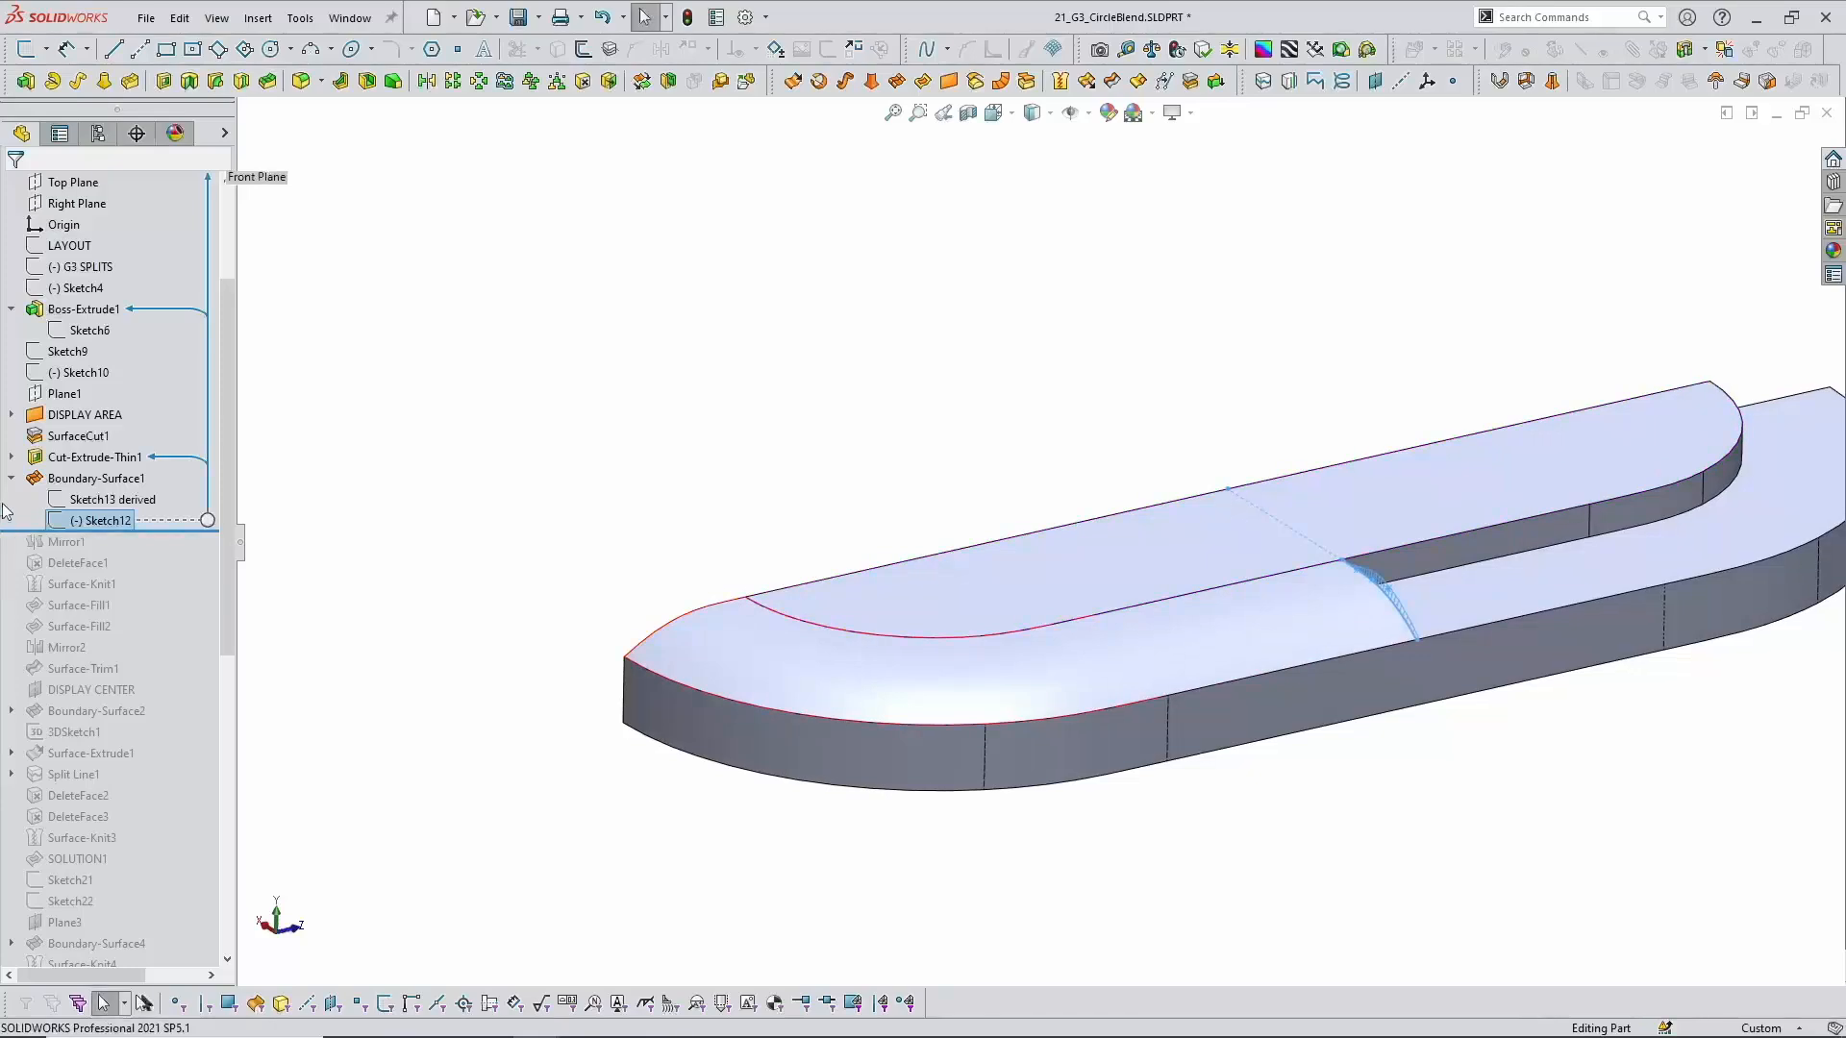
{"action": "scroll", "coordinate": [111, 516], "scroll_direction": "up", "scroll_amount": 3}
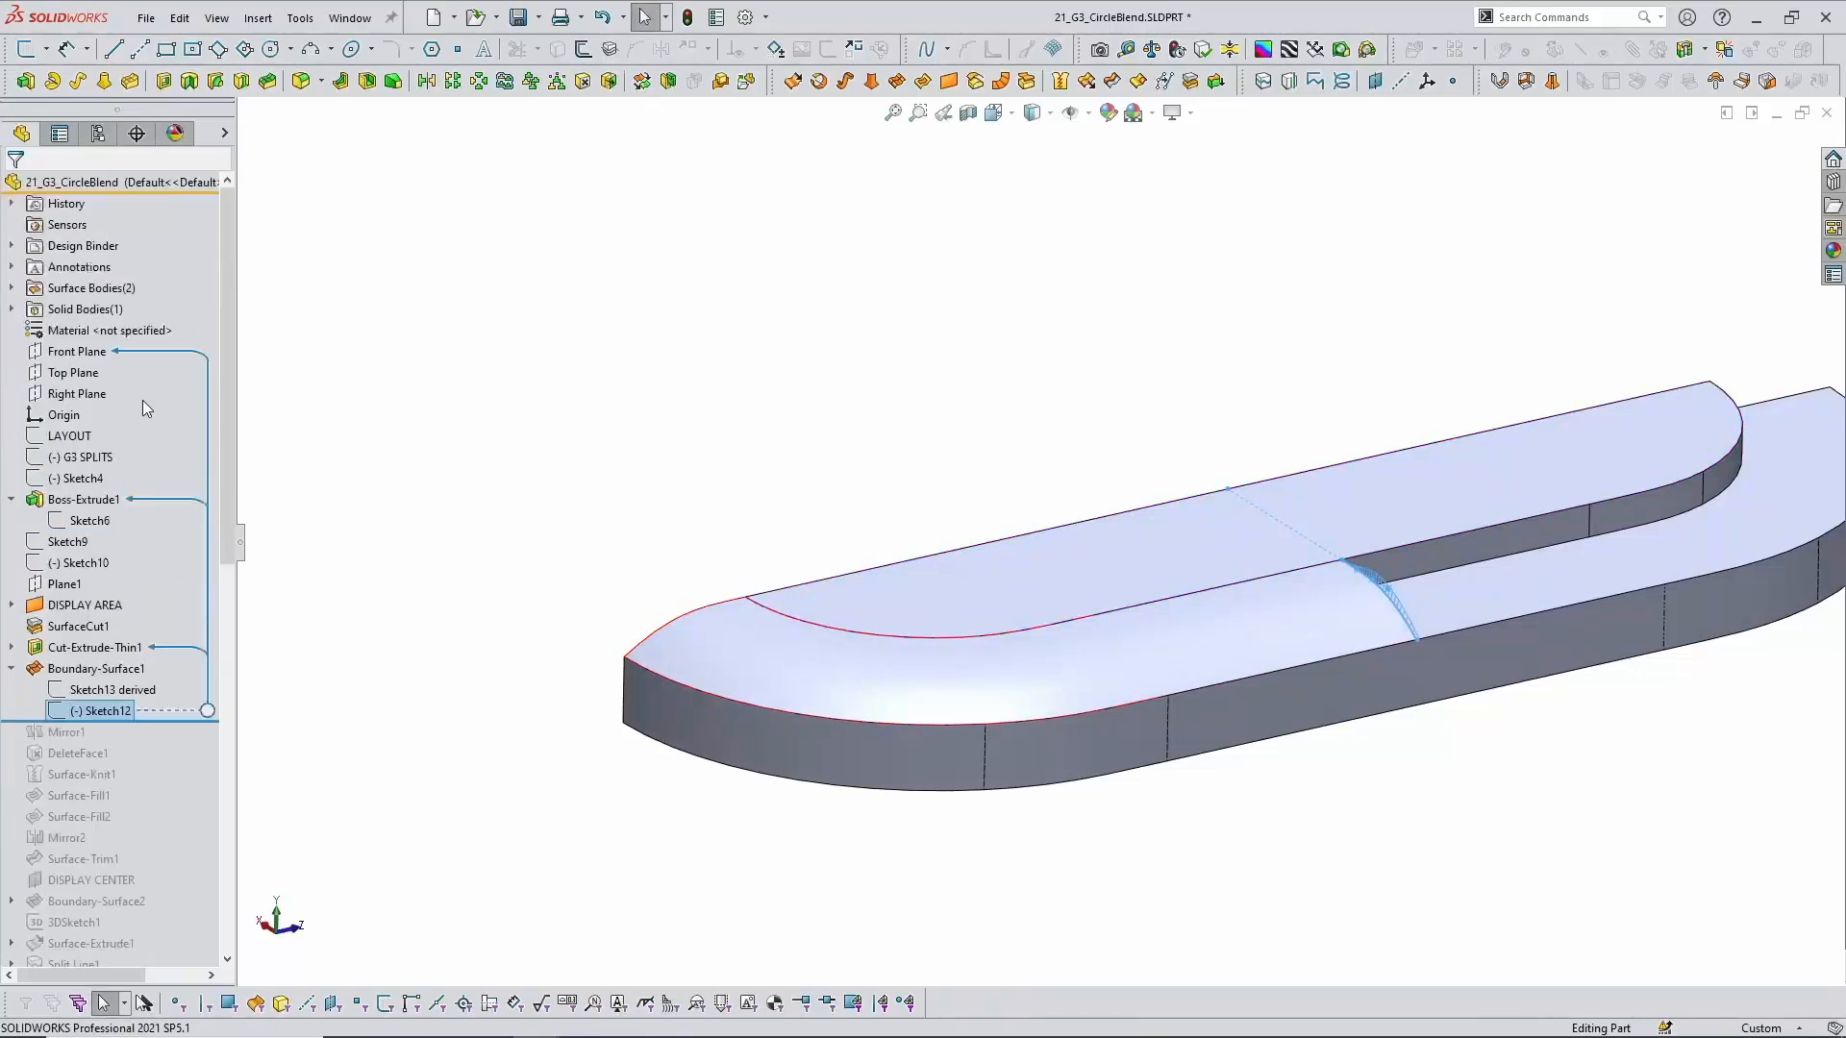
{"action": "left_click", "coordinate": [76, 396]}
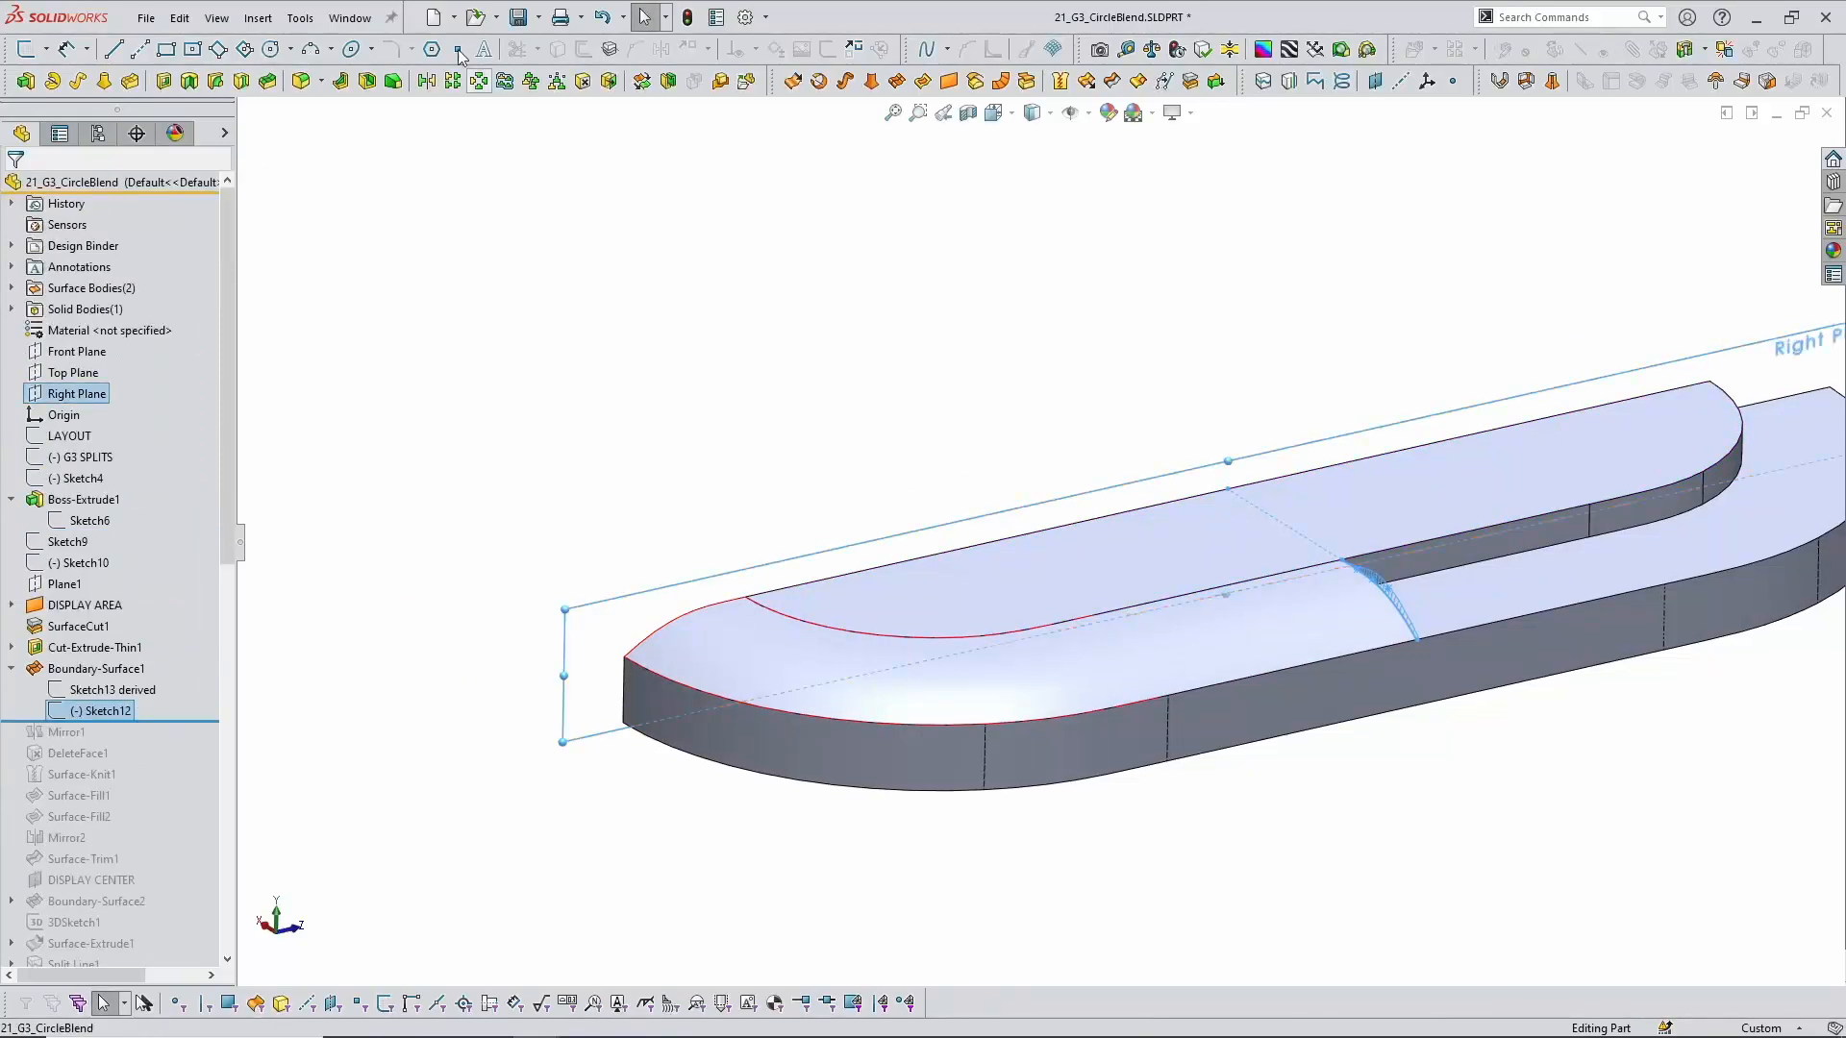
{"action": "left_click", "coordinate": [257, 18]}
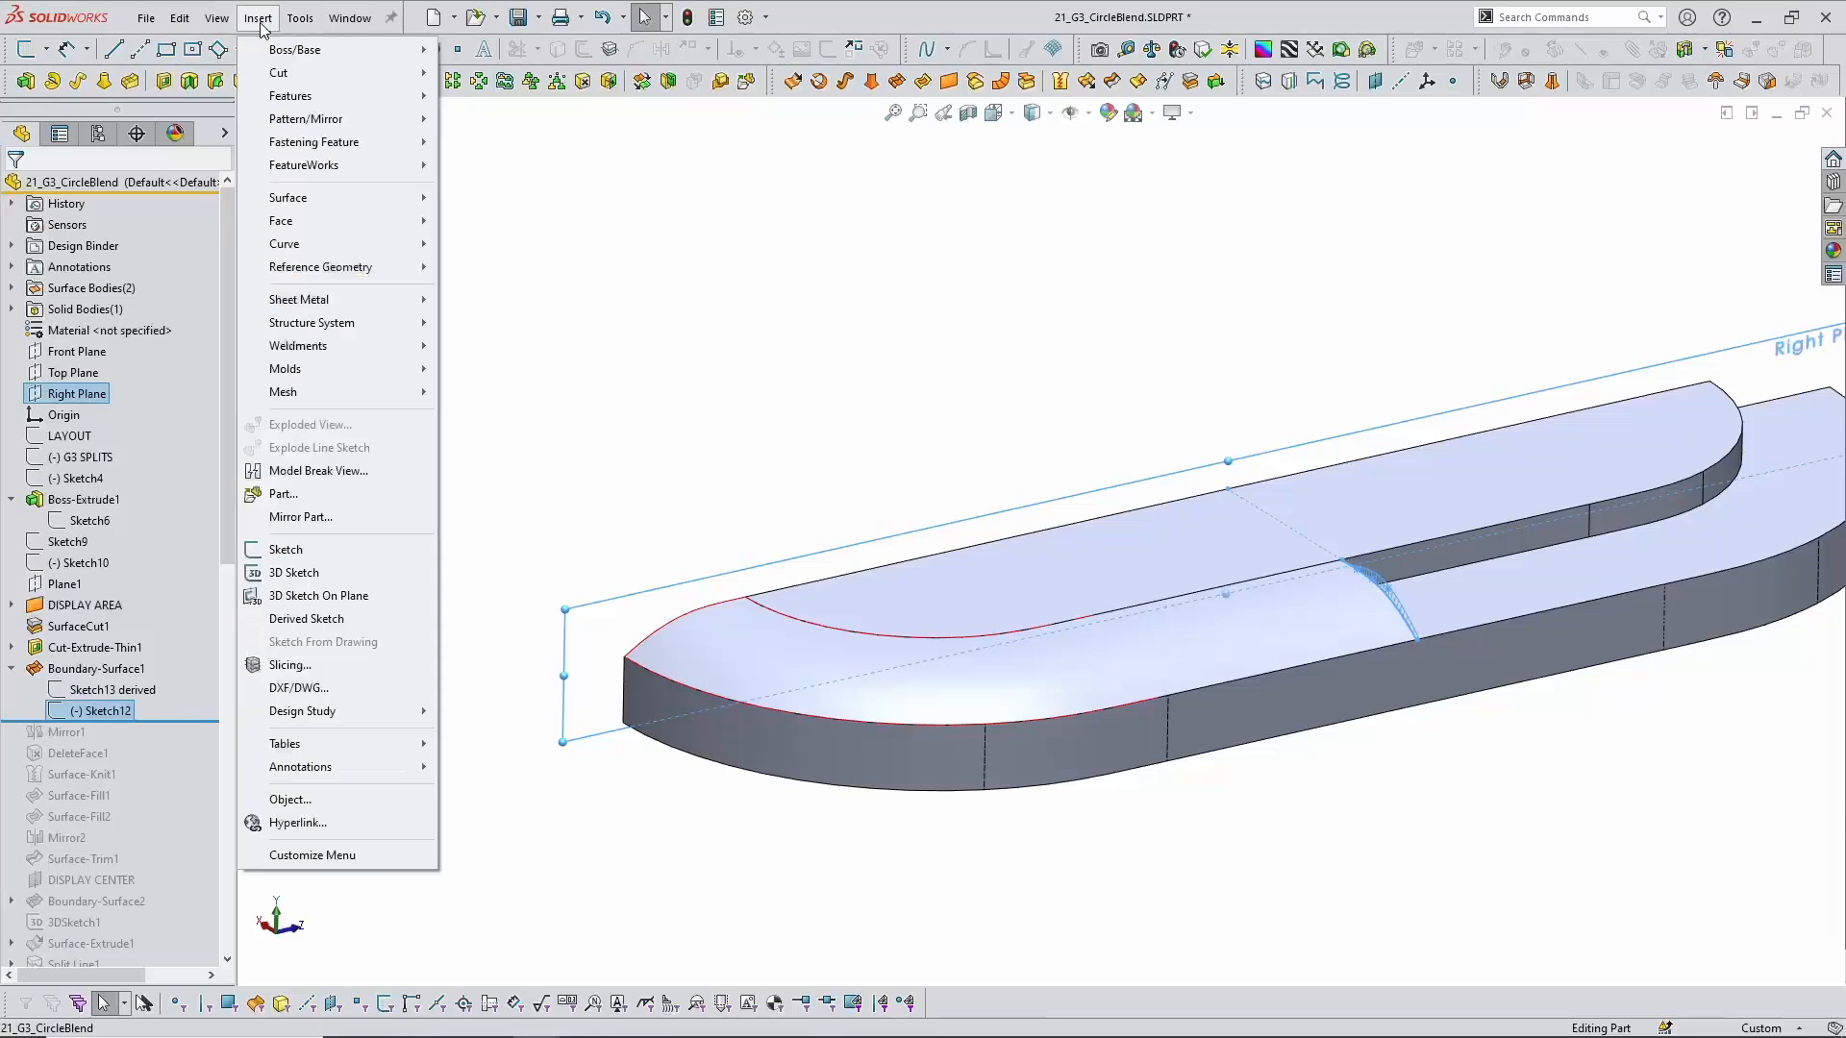
{"action": "left_click", "coordinate": [366, 630]}
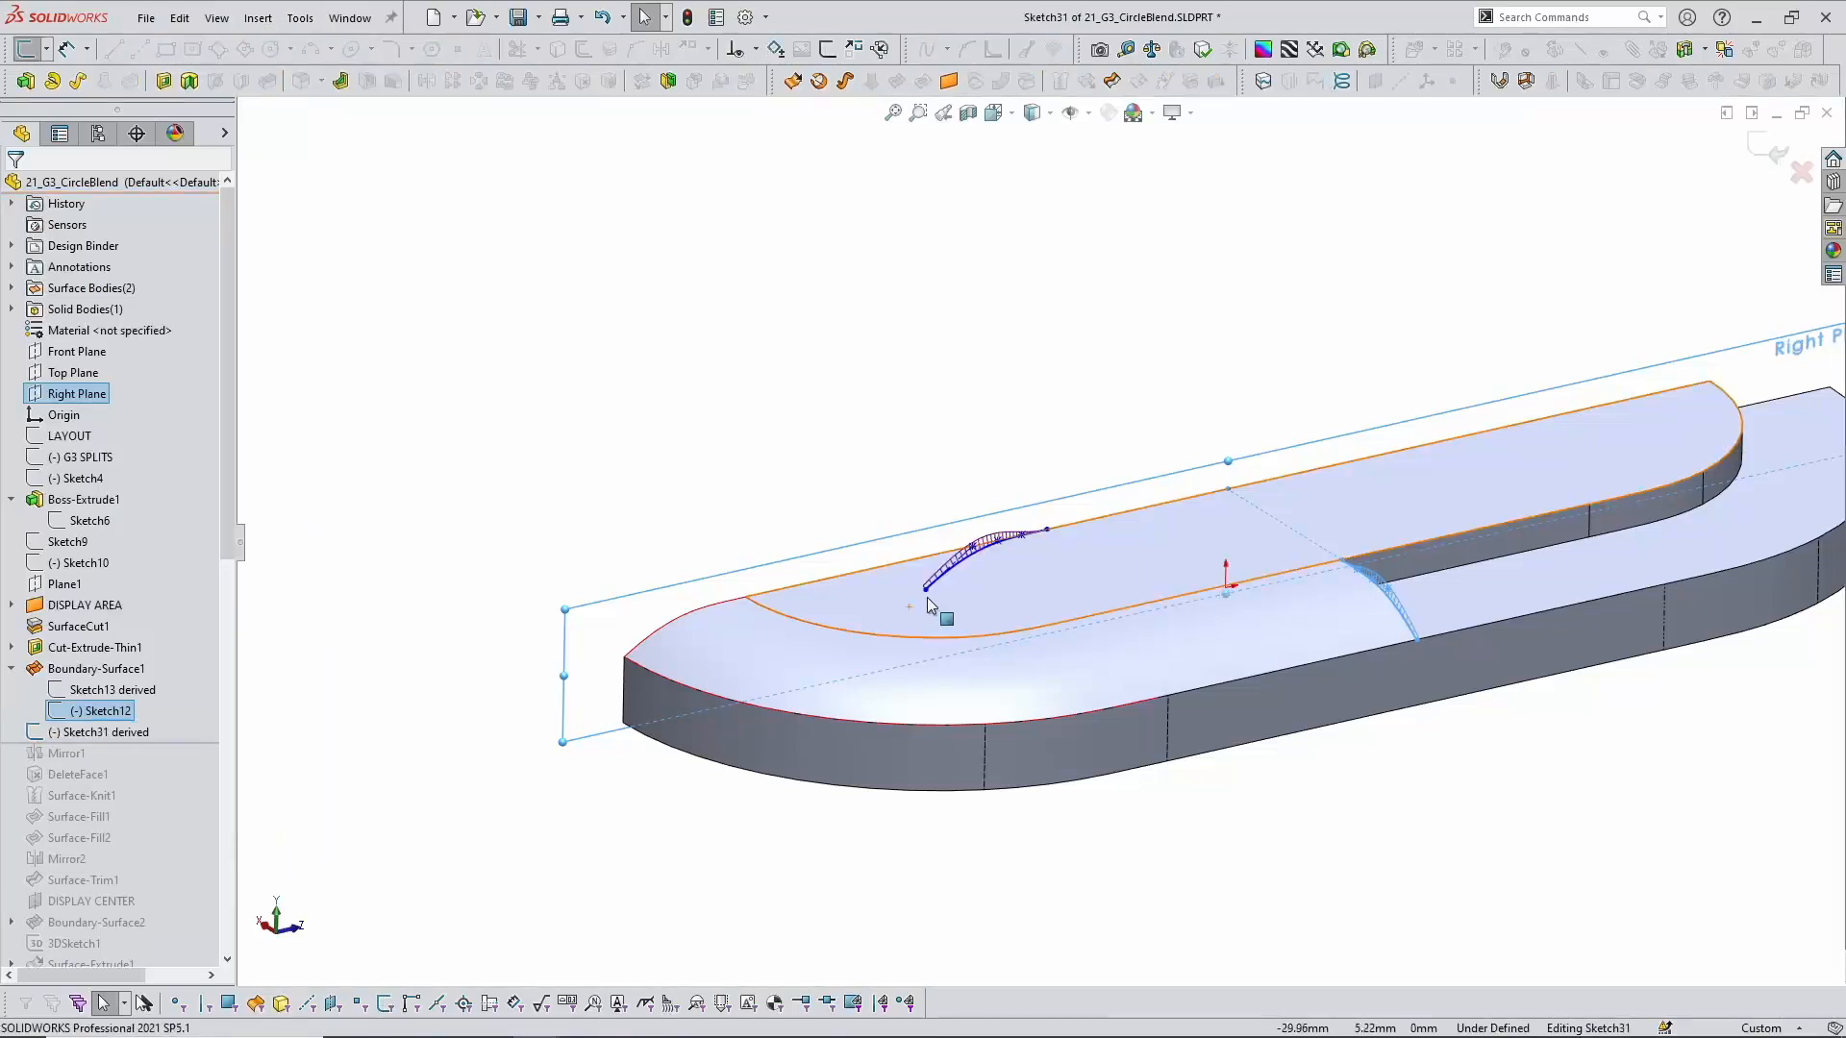
Step: Attach the derived profile's two curve ends to the upper and lower corners at the rounded end of the body
{"action": "left_click_drag", "start_coordinate": [926, 590], "coordinate": [570, 645]}
{"action": "scroll", "coordinate": [695, 641], "scroll_direction": "down", "scroll_amount": 3}
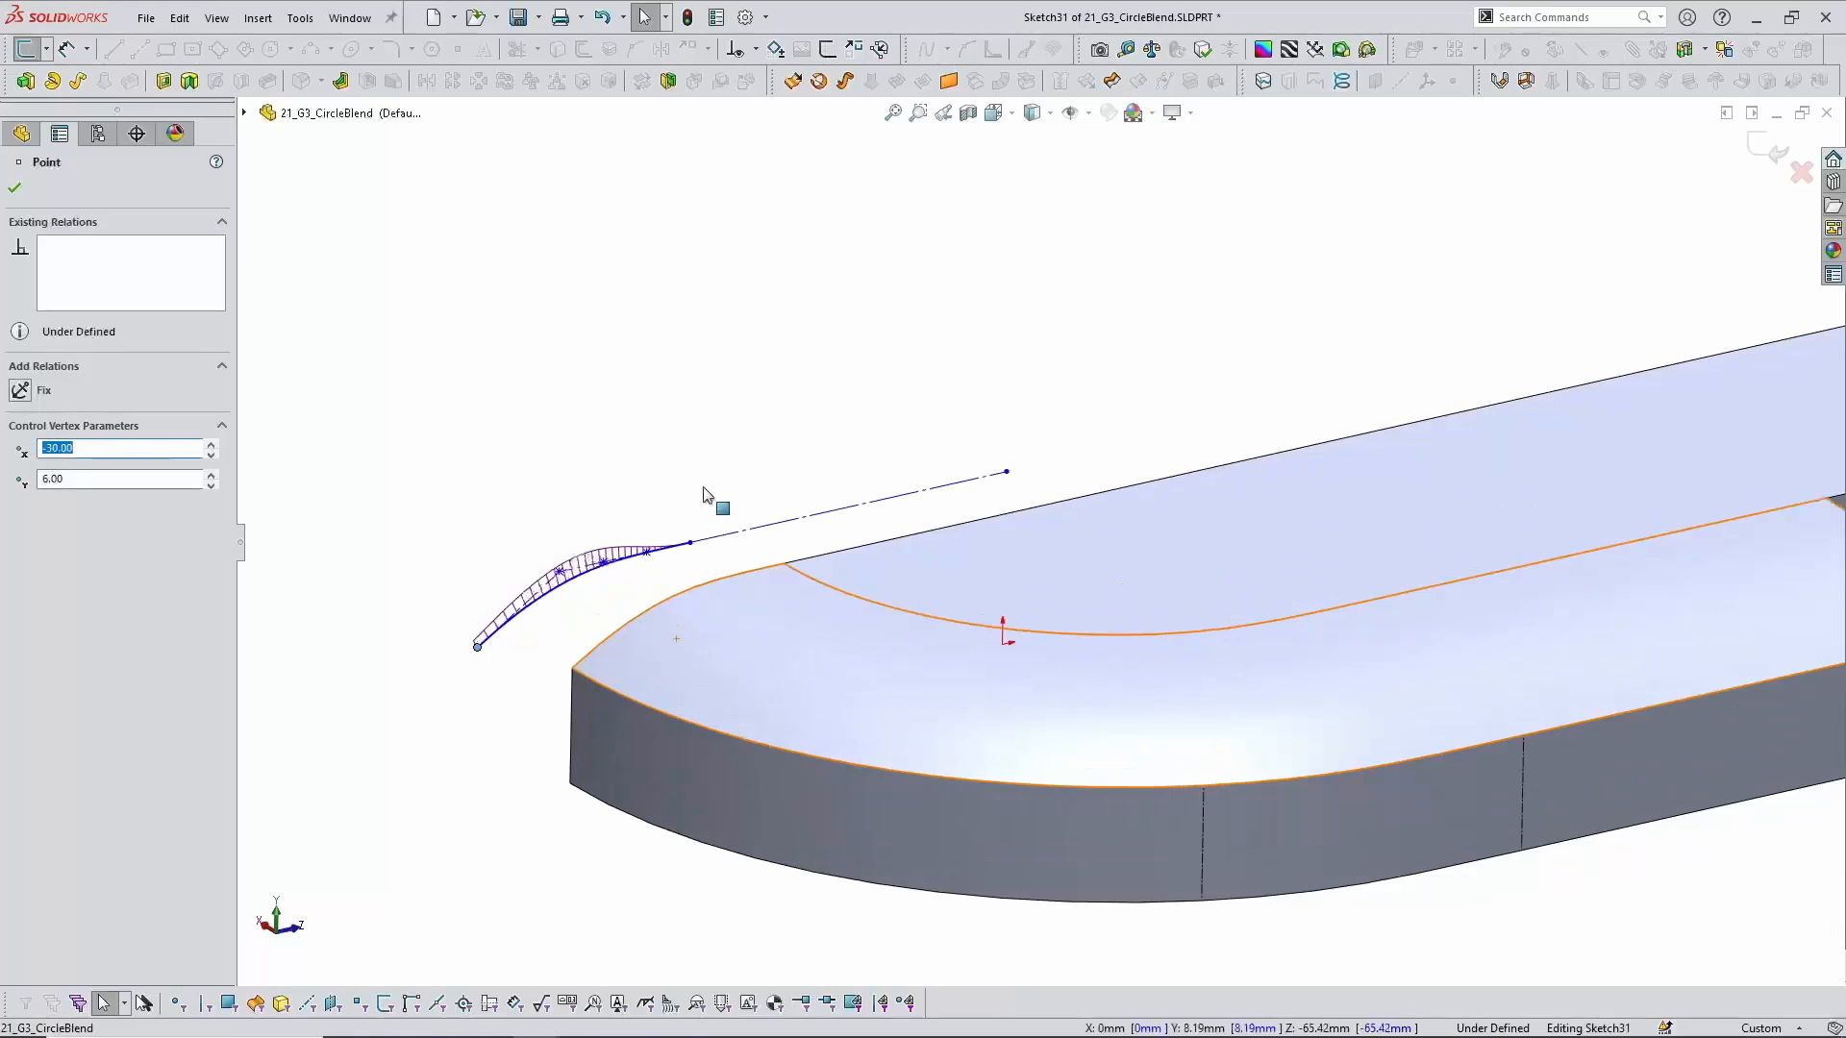
{"action": "left_click_drag", "start_coordinate": [694, 544], "coordinate": [786, 570]}
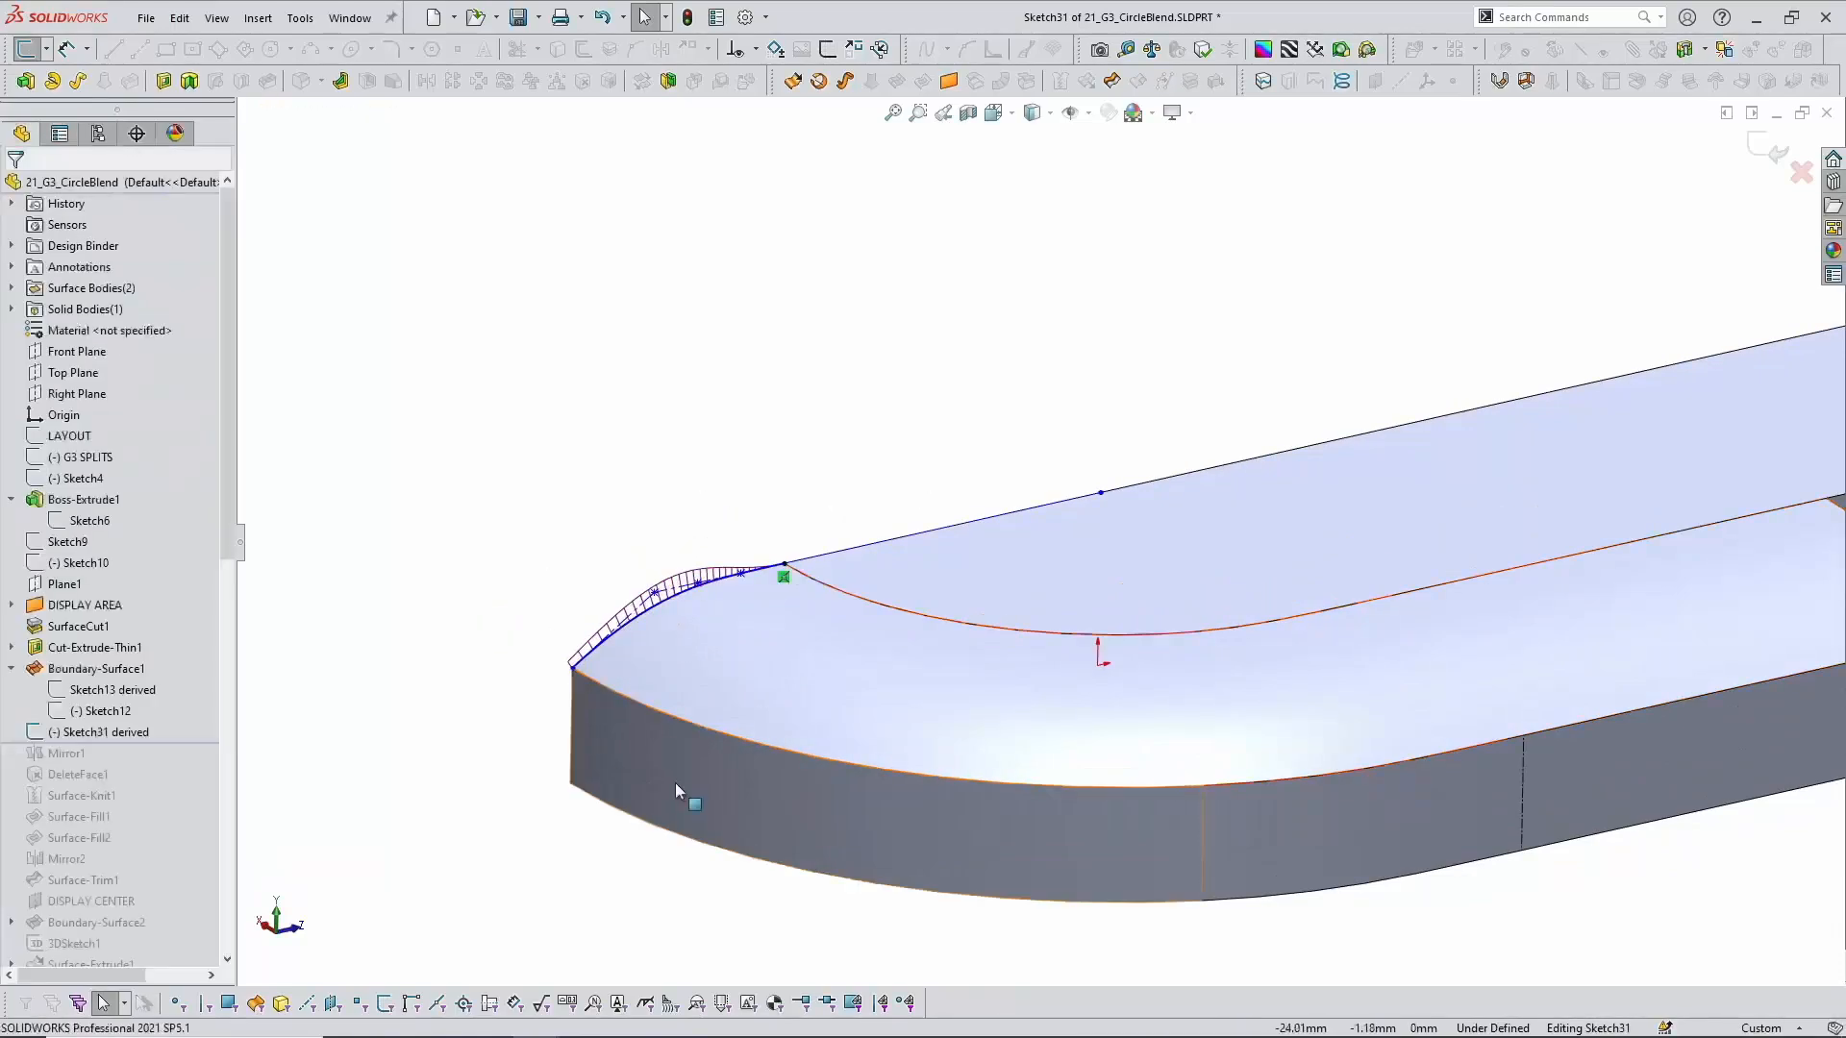
{"action": "scroll", "coordinate": [581, 535], "scroll_direction": "down", "scroll_amount": 3}
{"action": "left_click_drag", "start_coordinate": [591, 631], "coordinate": [592, 630]}
{"action": "scroll", "coordinate": [560, 710], "scroll_direction": "up", "scroll_amount": 1}
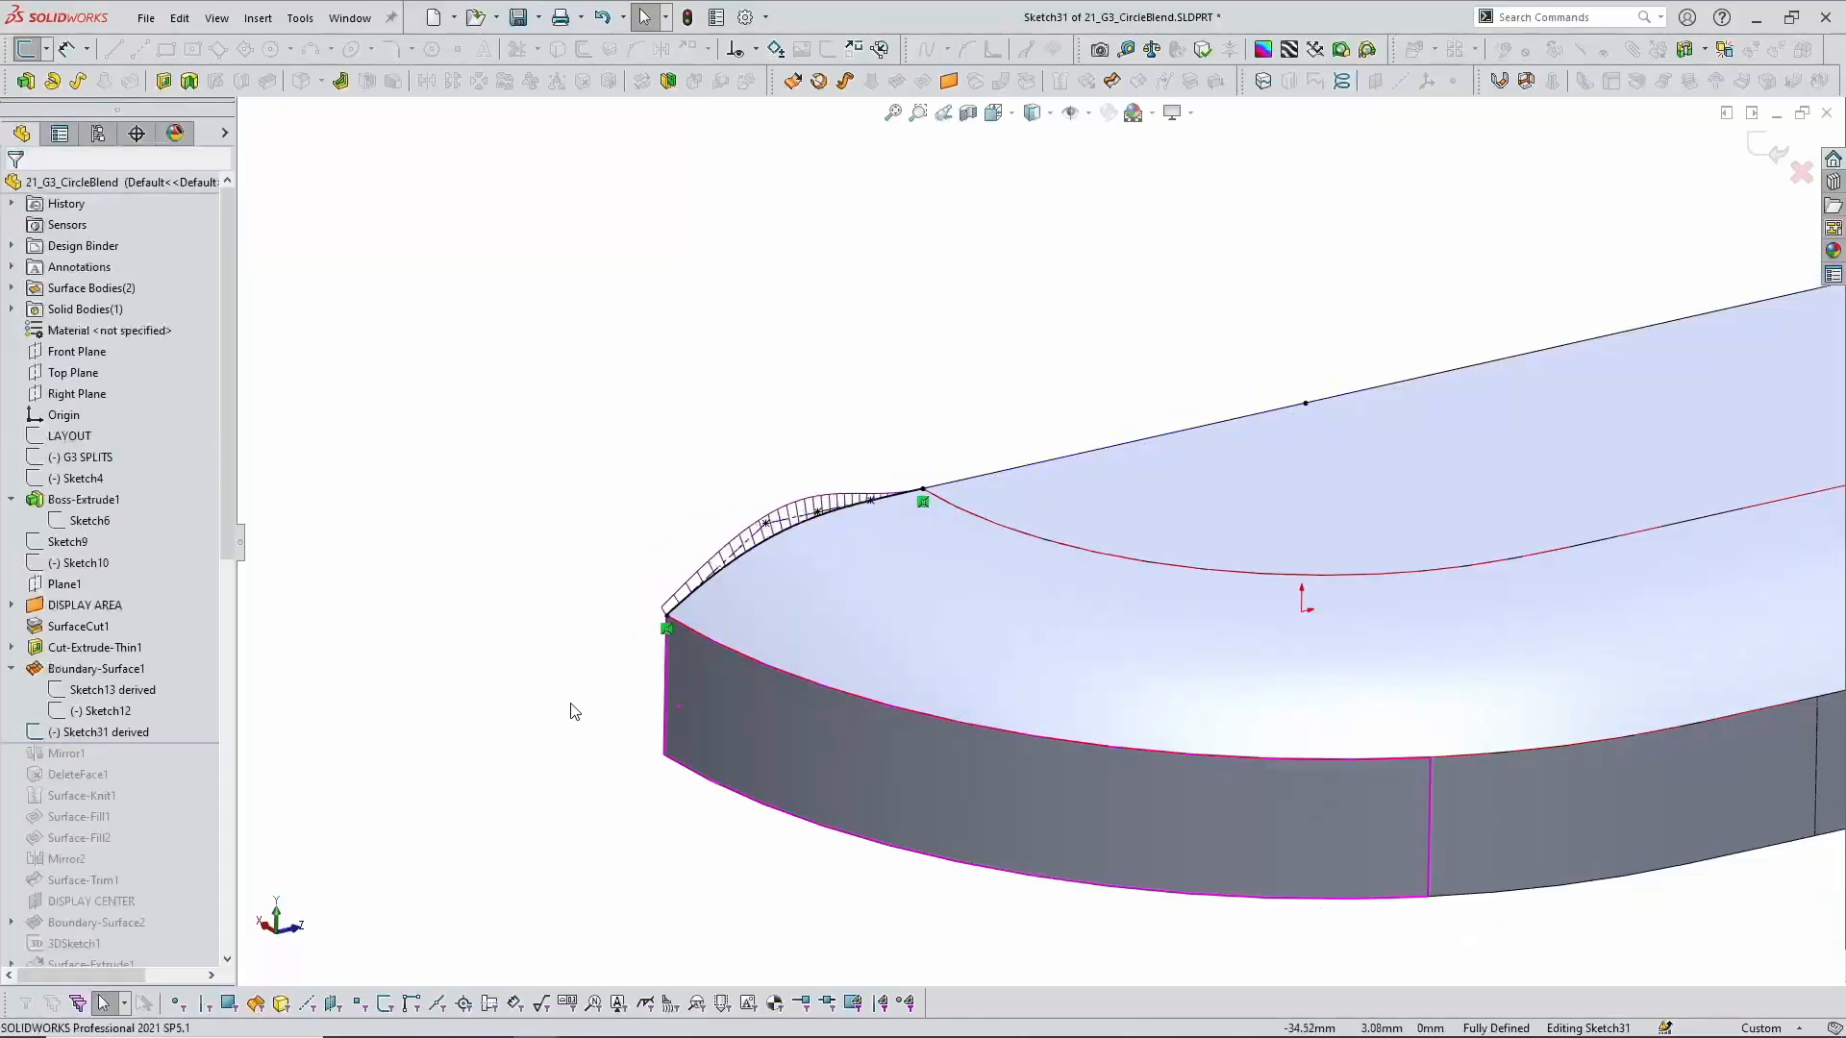
Step: Compare the derived profile with the original profile at the opposite end of the boundary surface, and exit discarding the derived sketch
{"action": "scroll", "coordinate": [1107, 677], "scroll_direction": "up", "scroll_amount": 4}
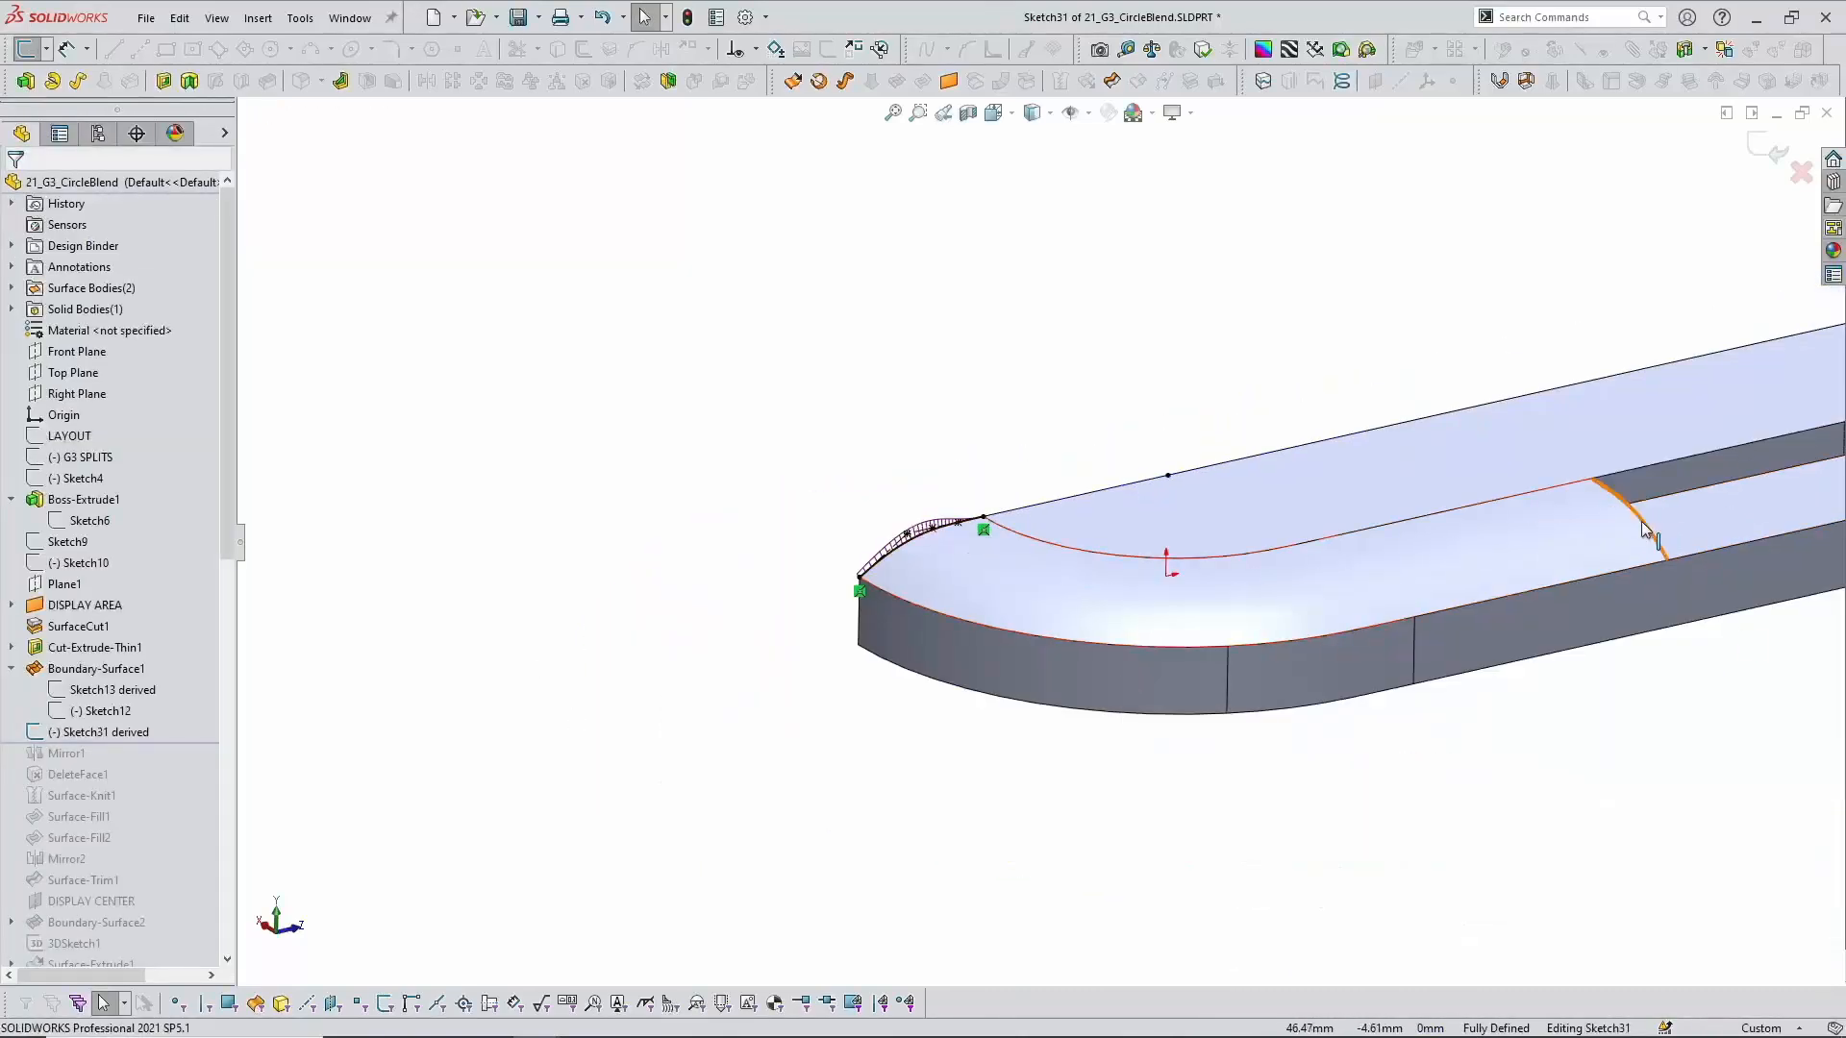
{"action": "scroll", "coordinate": [1624, 538], "scroll_direction": "up", "scroll_amount": 2}
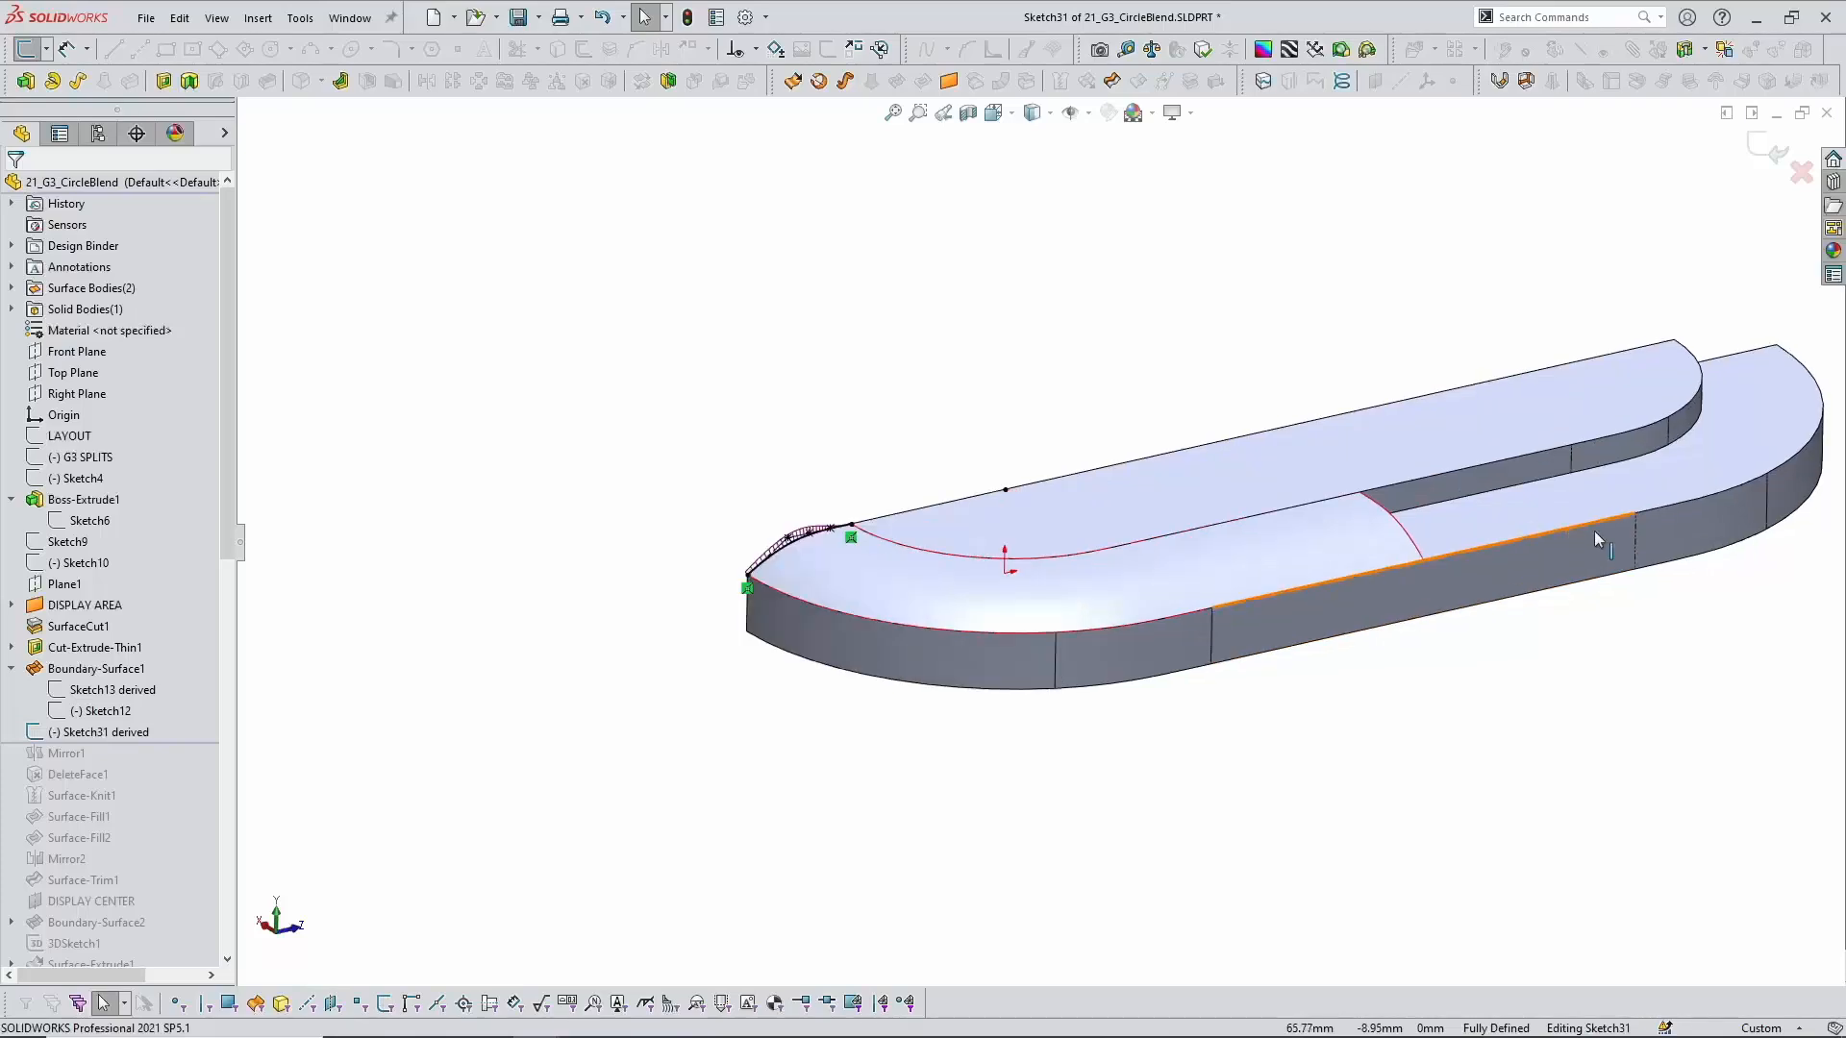
{"action": "middle_click_drag", "start_coordinate": [1586, 534], "coordinate": [1274, 514]}
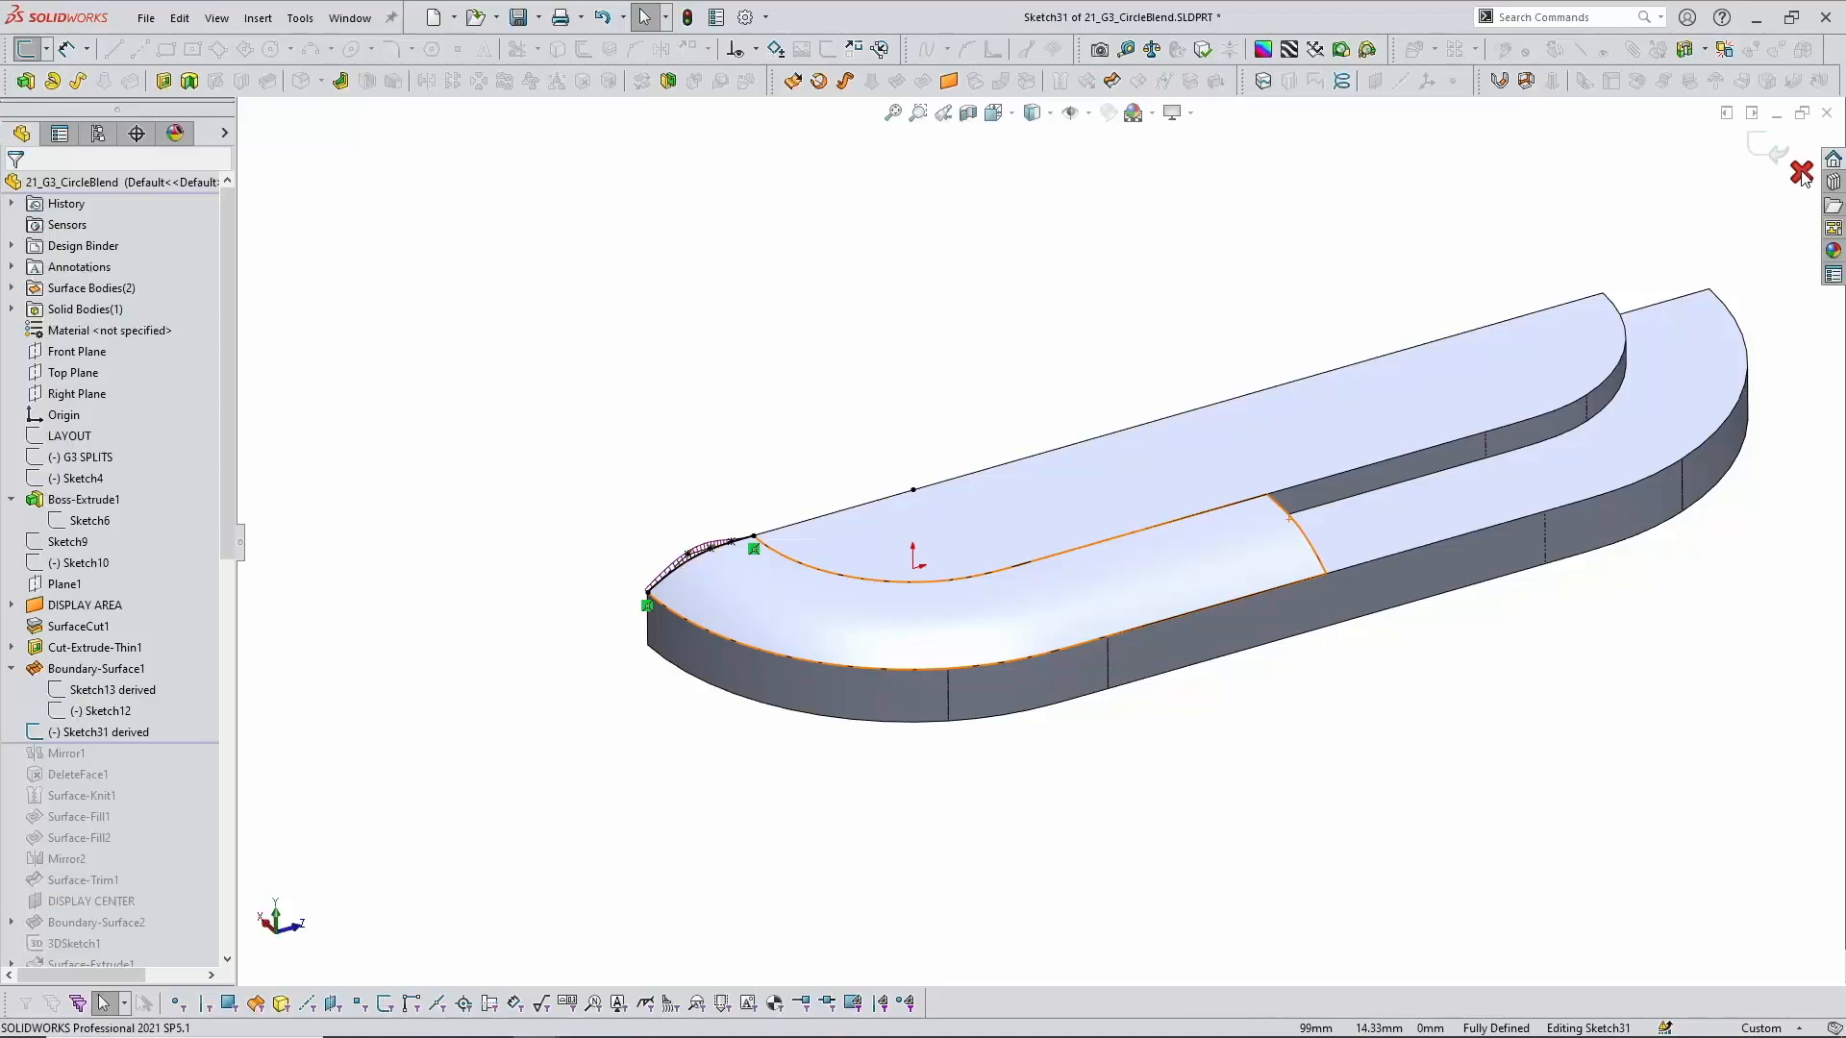
{"action": "left_click", "coordinate": [1800, 173]}
{"action": "left_click", "coordinate": [908, 535]}
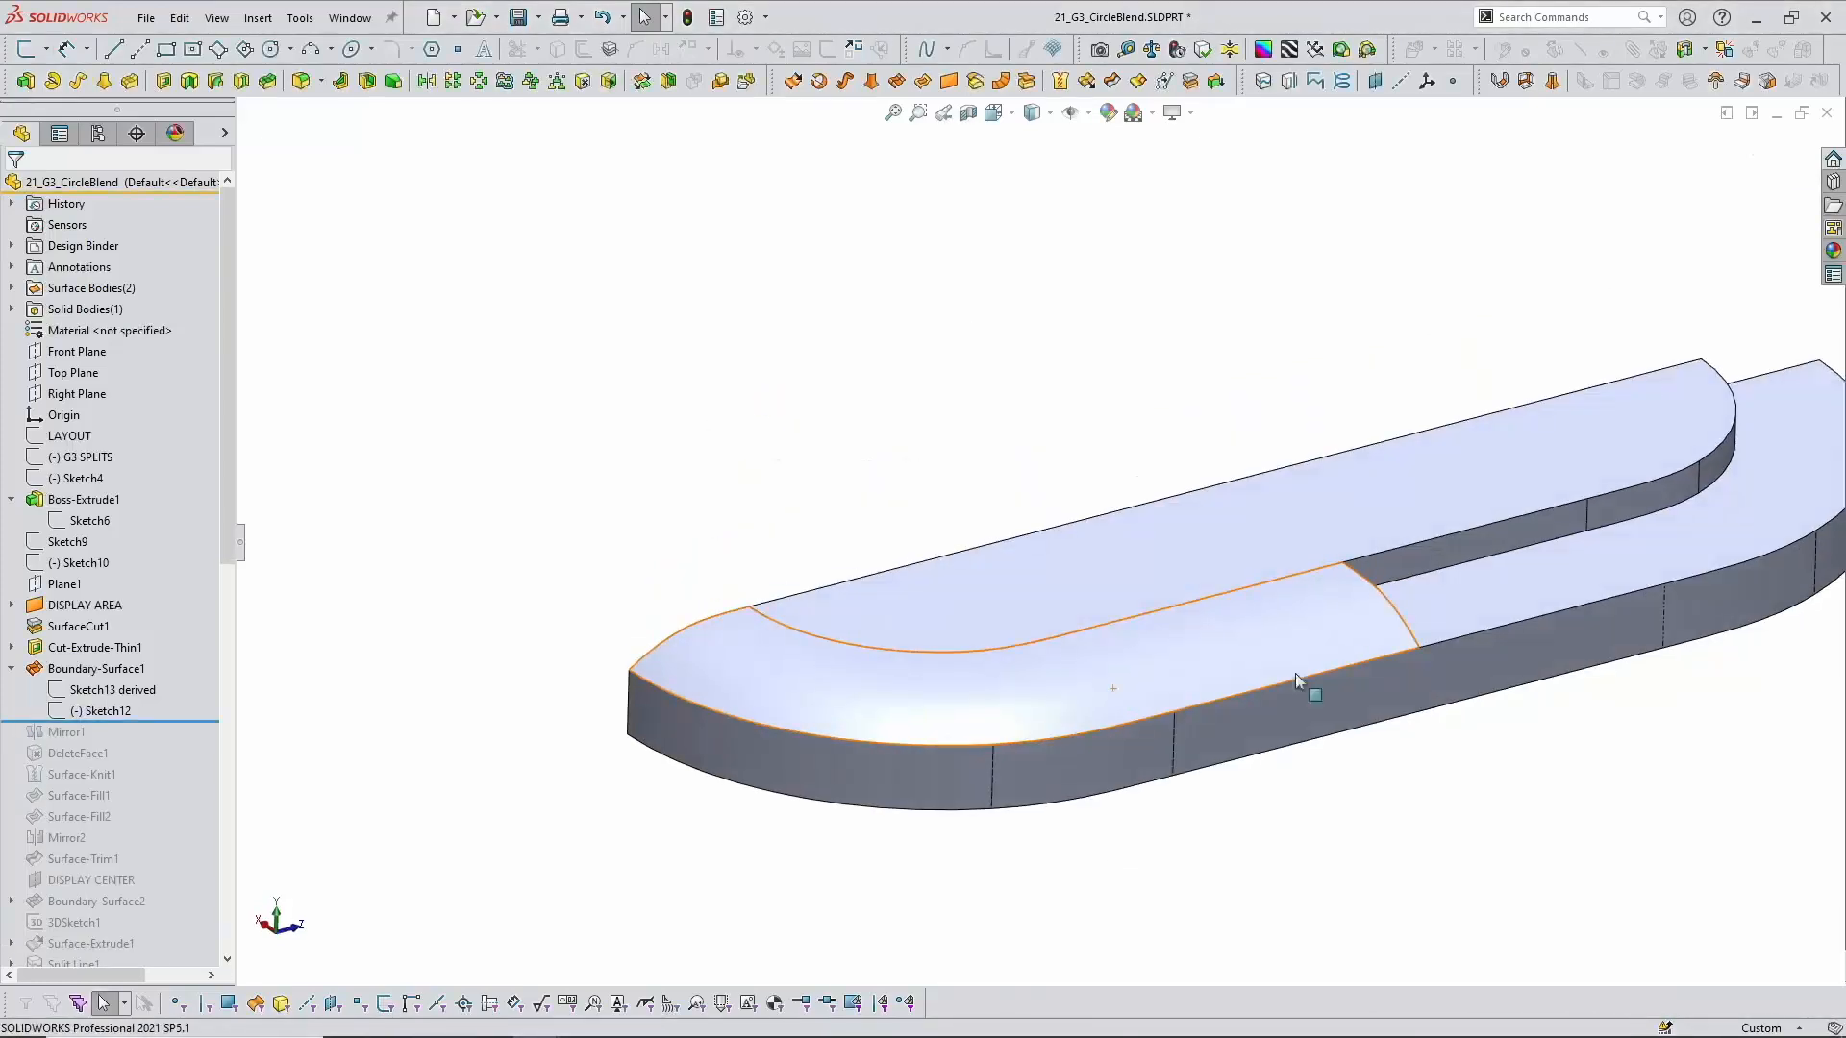
Step: Review the settings of Cut-Extrude-Thin1 and close the feature without changes
{"action": "left_click", "coordinate": [165, 652]}
{"action": "left_click", "coordinate": [112, 606]}
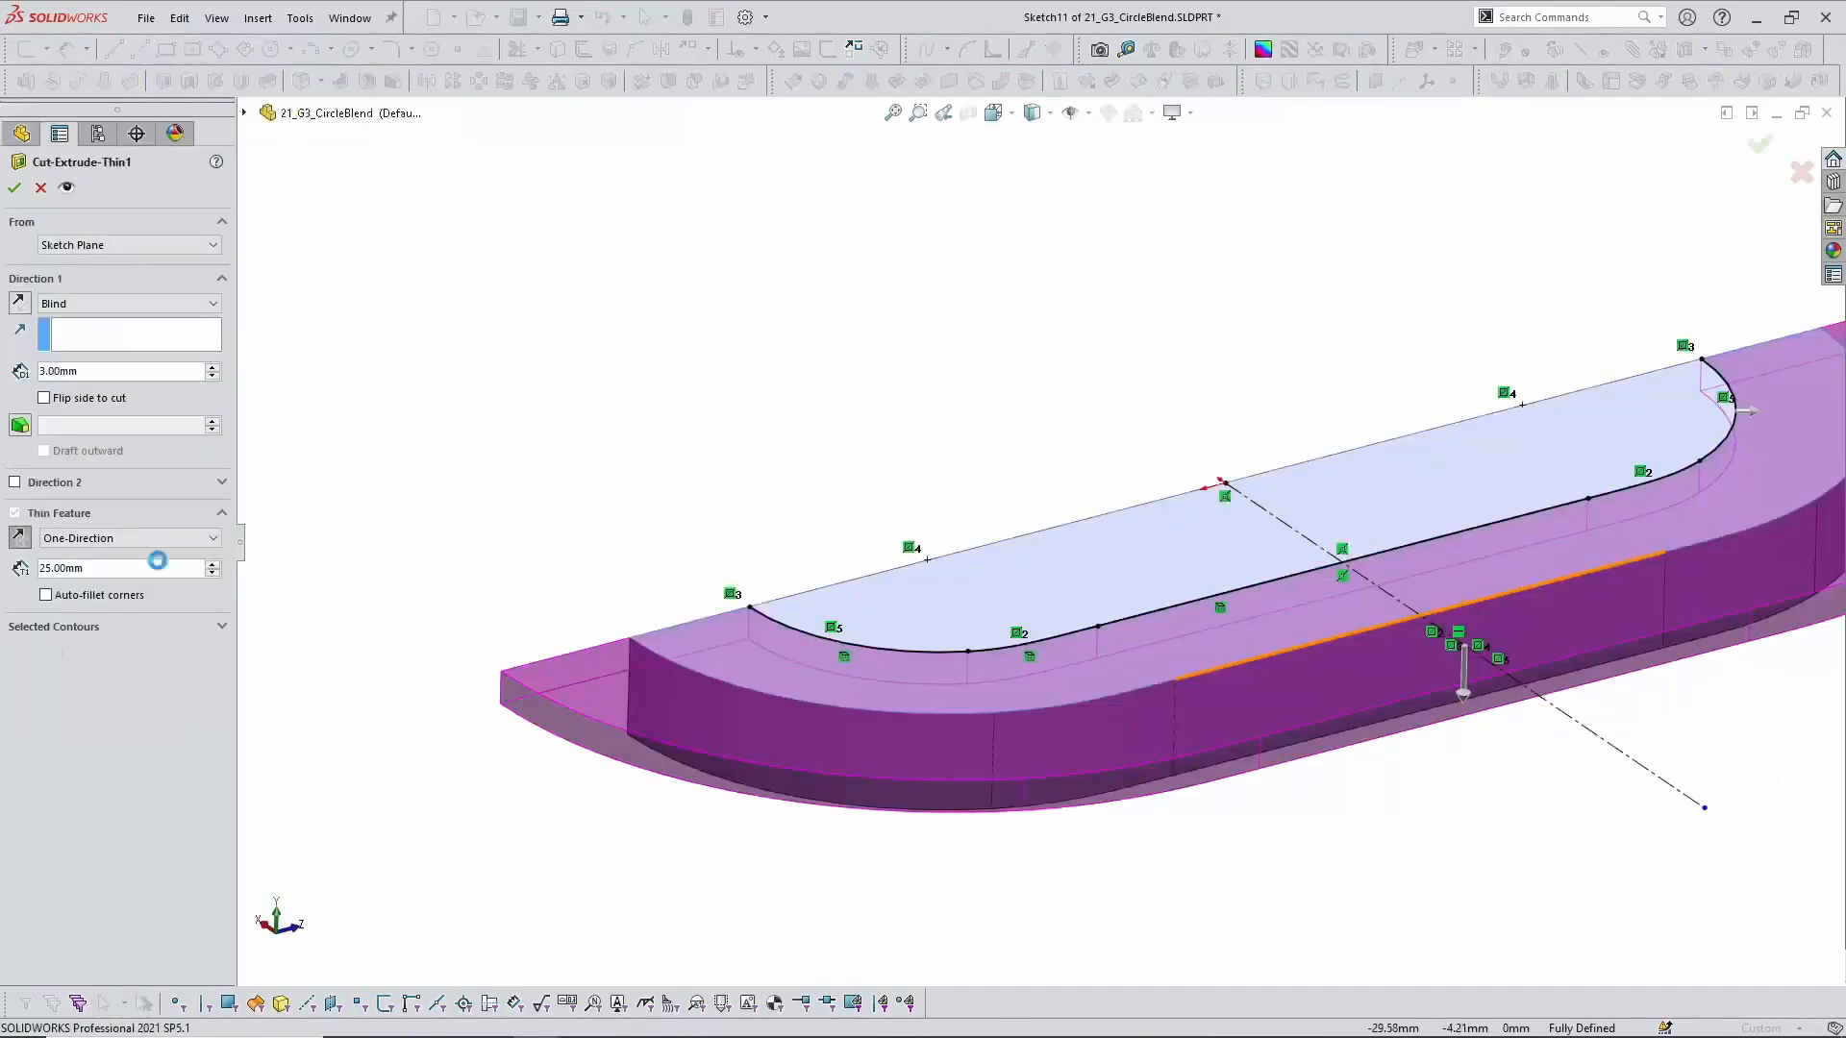
{"action": "left_click", "coordinate": [41, 187]}
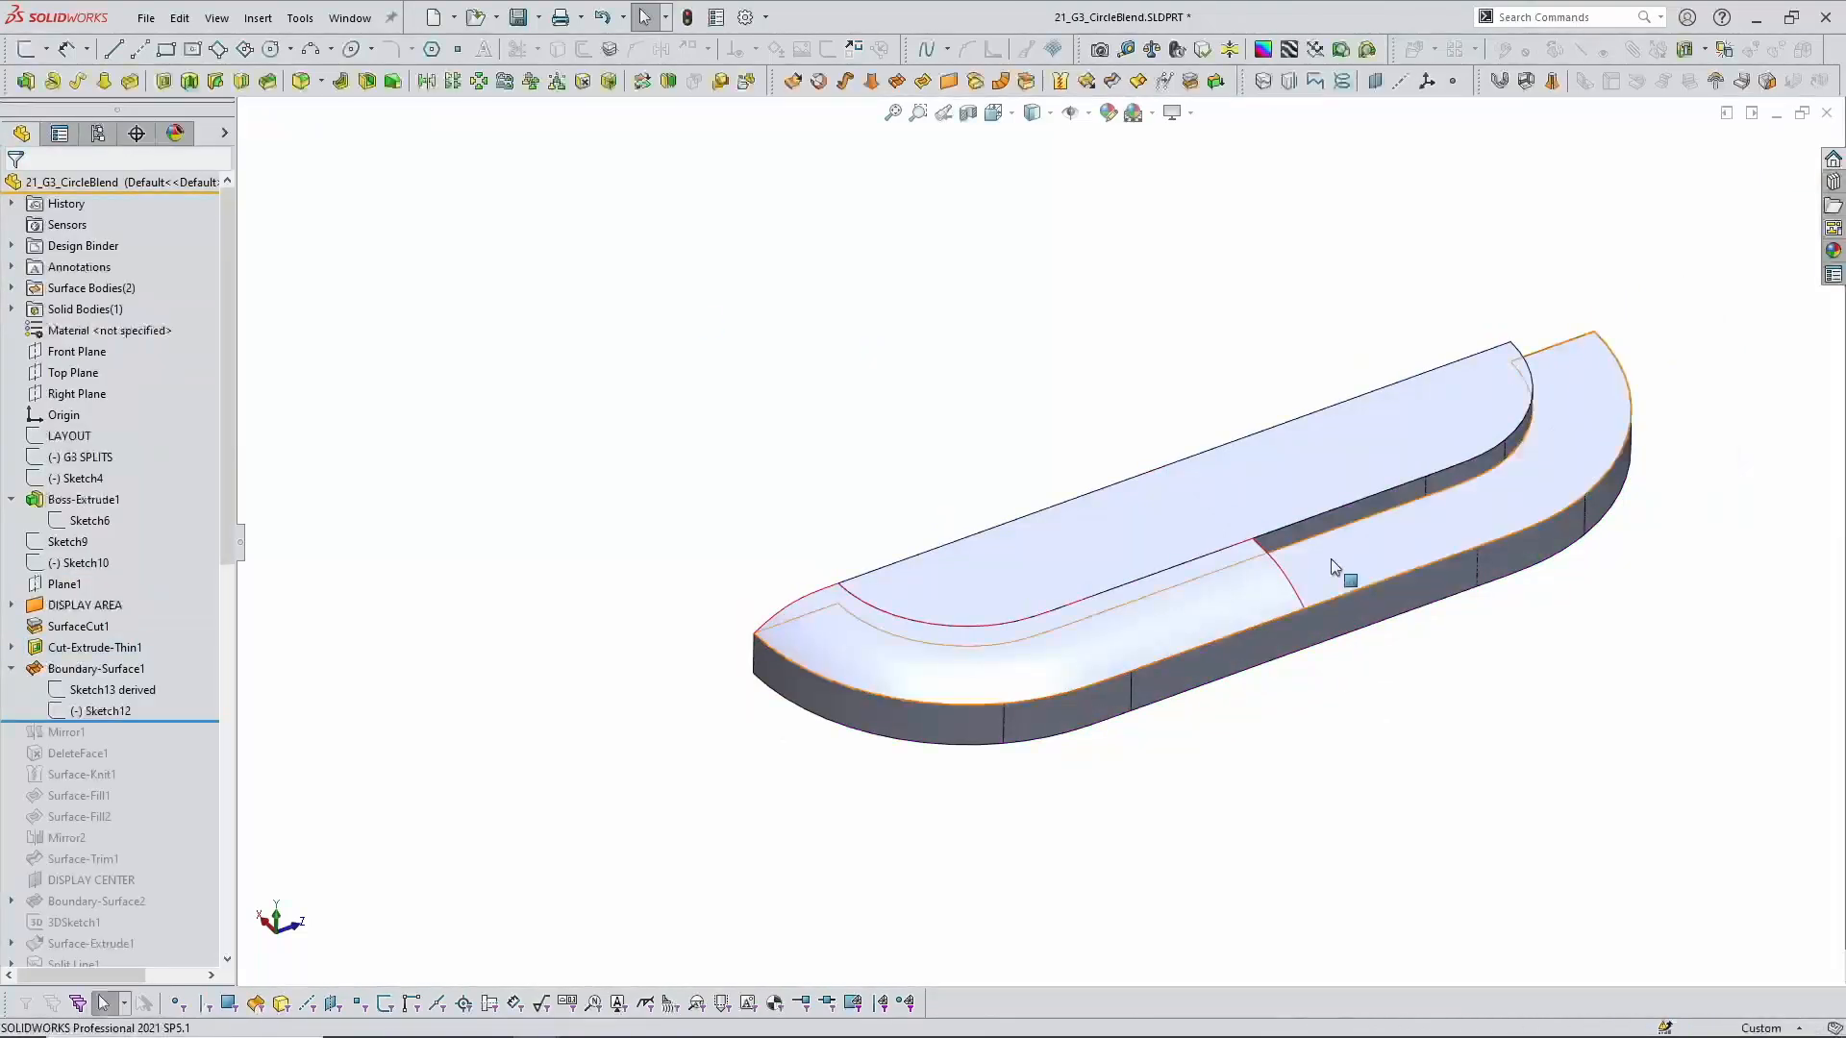
Step: Roll the part history forward to just after Mirror1
{"action": "left_click_drag", "start_coordinate": [165, 719], "coordinate": [187, 738]}
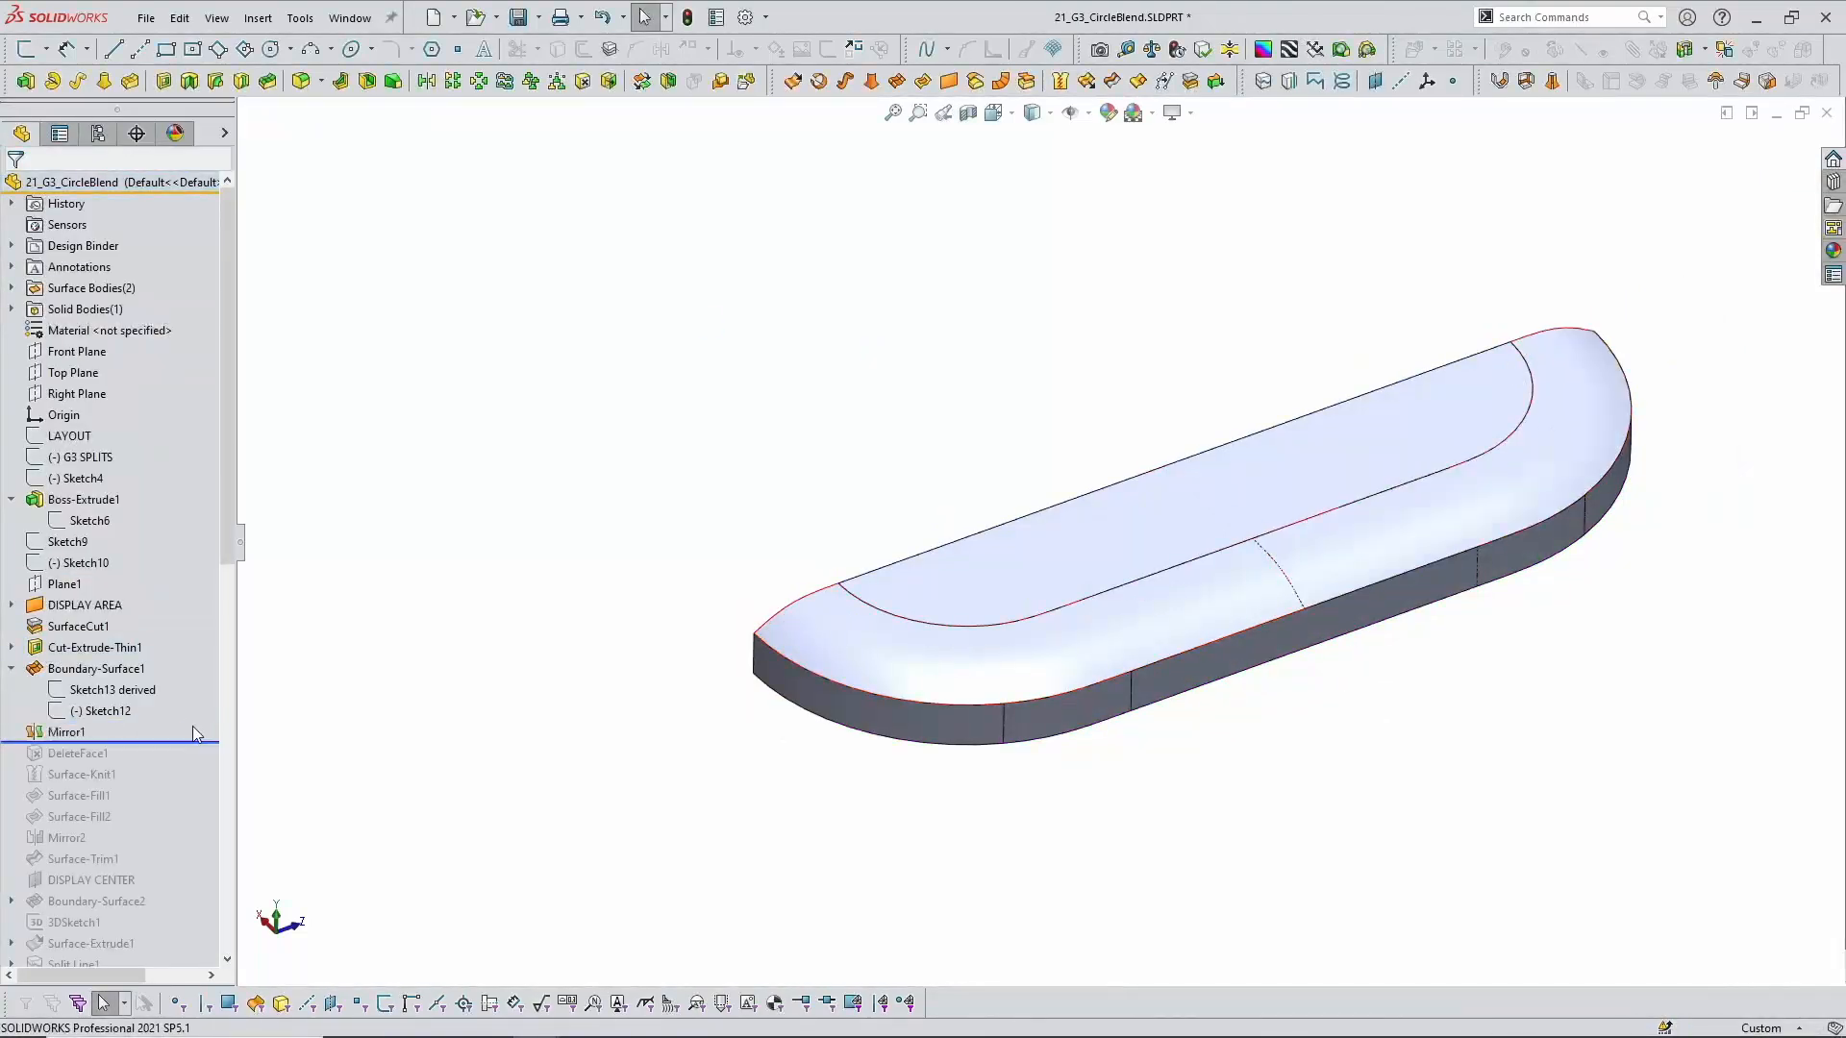
Step: Roll the part history forward to just after Surface-Extrude1
{"action": "scroll", "coordinate": [192, 725], "scroll_direction": "down", "scroll_amount": 2}
{"action": "left_click_drag", "start_coordinate": [176, 612], "coordinate": [159, 764]}
{"action": "scroll", "coordinate": [1271, 777], "scroll_direction": "down", "scroll_amount": 1}
{"action": "scroll", "coordinate": [96, 728], "scroll_direction": "down", "scroll_amount": 1}
{"action": "middle_click_drag", "start_coordinate": [1079, 795], "coordinate": [817, 726]}
{"action": "scroll", "coordinate": [140, 723], "scroll_direction": "up", "scroll_amount": 3}
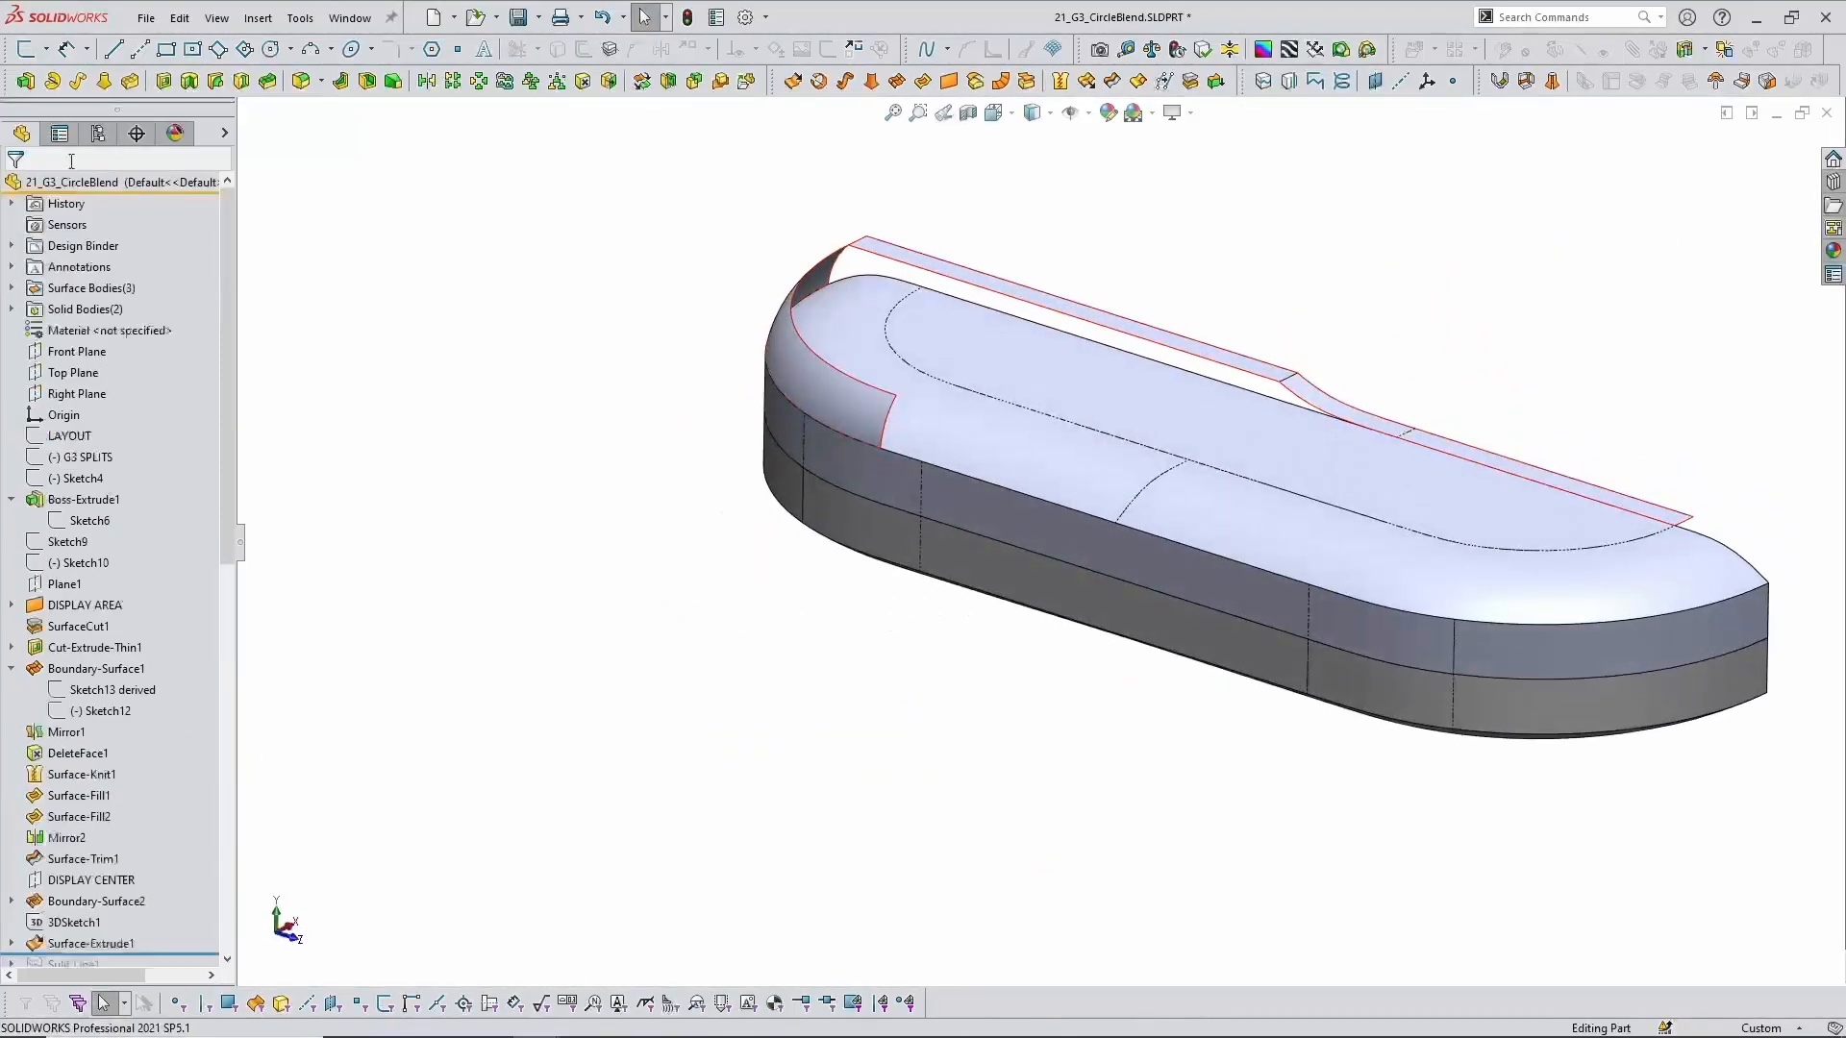
Step: Expand the solid and surface body folders and show the hidden Surface-Trim1 body
{"action": "left_click", "coordinate": [12, 308]}
{"action": "left_click", "coordinate": [12, 288]}
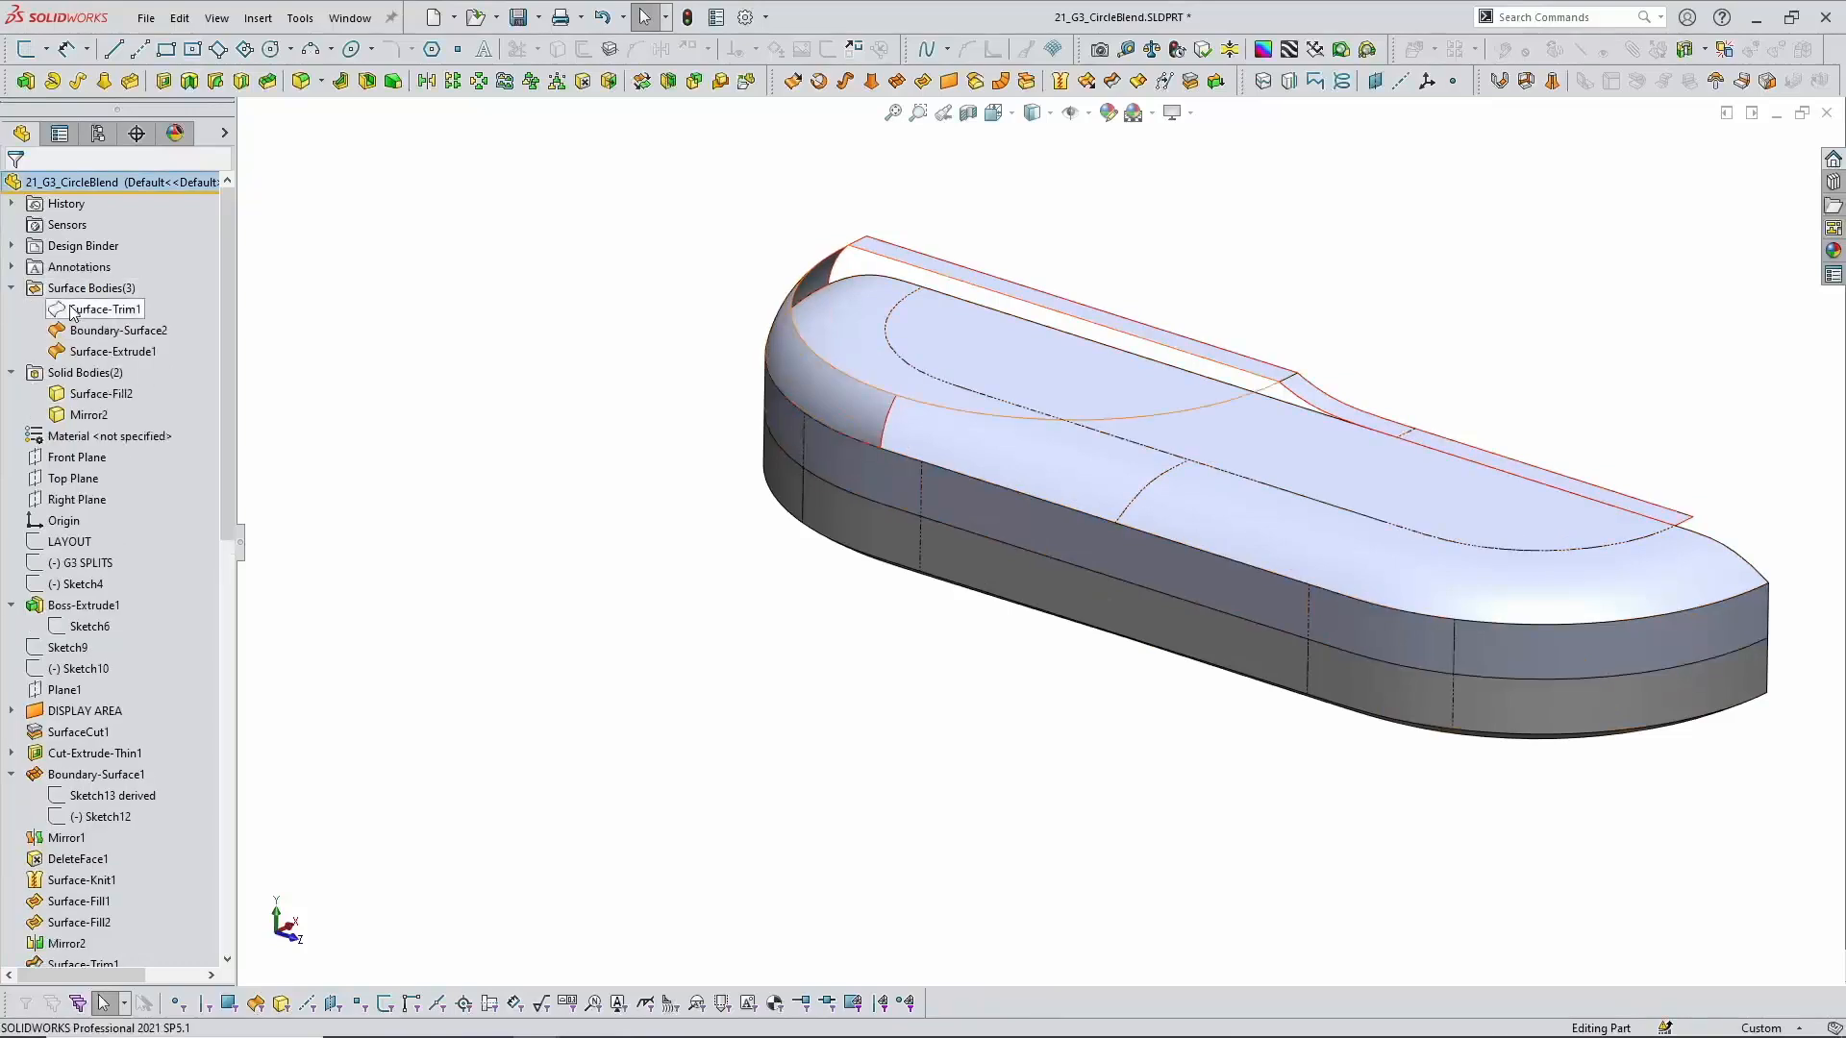
{"action": "left_click", "coordinate": [74, 311]}
{"action": "left_click", "coordinate": [84, 276]}
{"action": "middle_click_drag", "start_coordinate": [968, 375], "coordinate": [968, 387]}
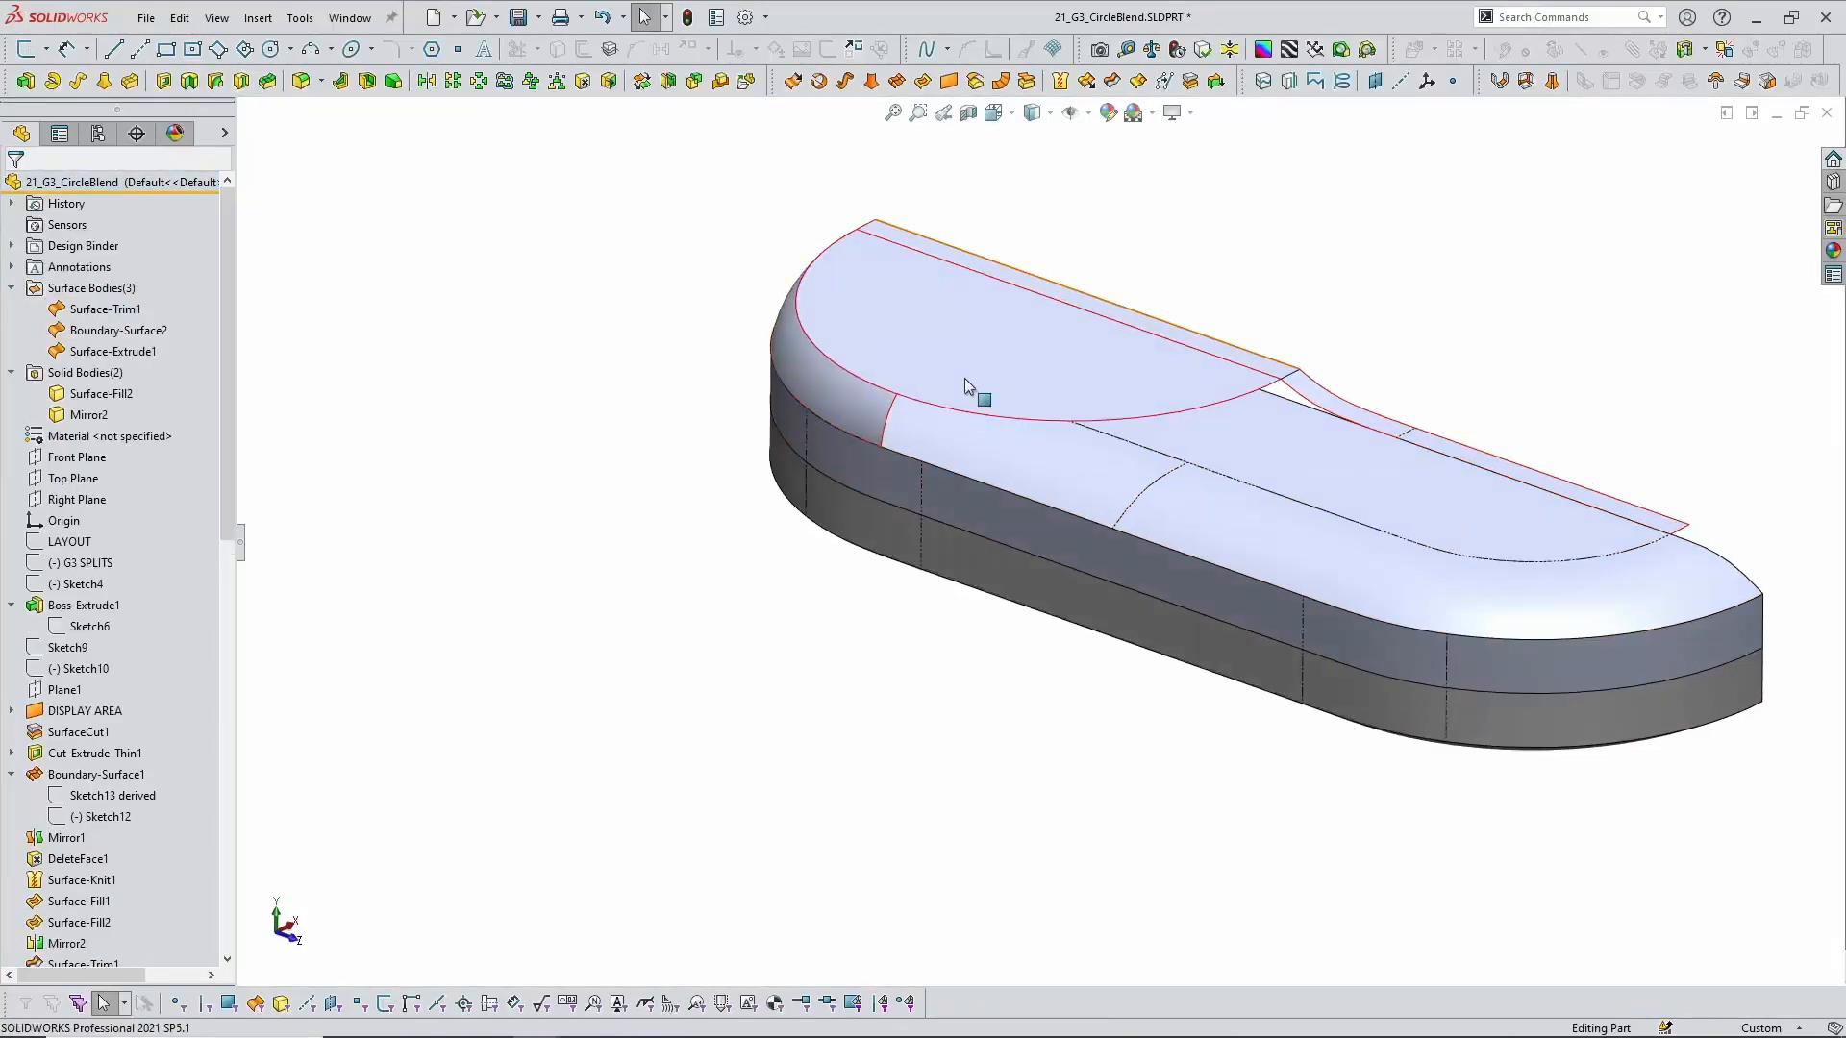
Step: Review the direction curves and end conditions of Boundary-Surface2 at the rounded end, and close the feature without changes
{"action": "left_click", "coordinate": [872, 419]}
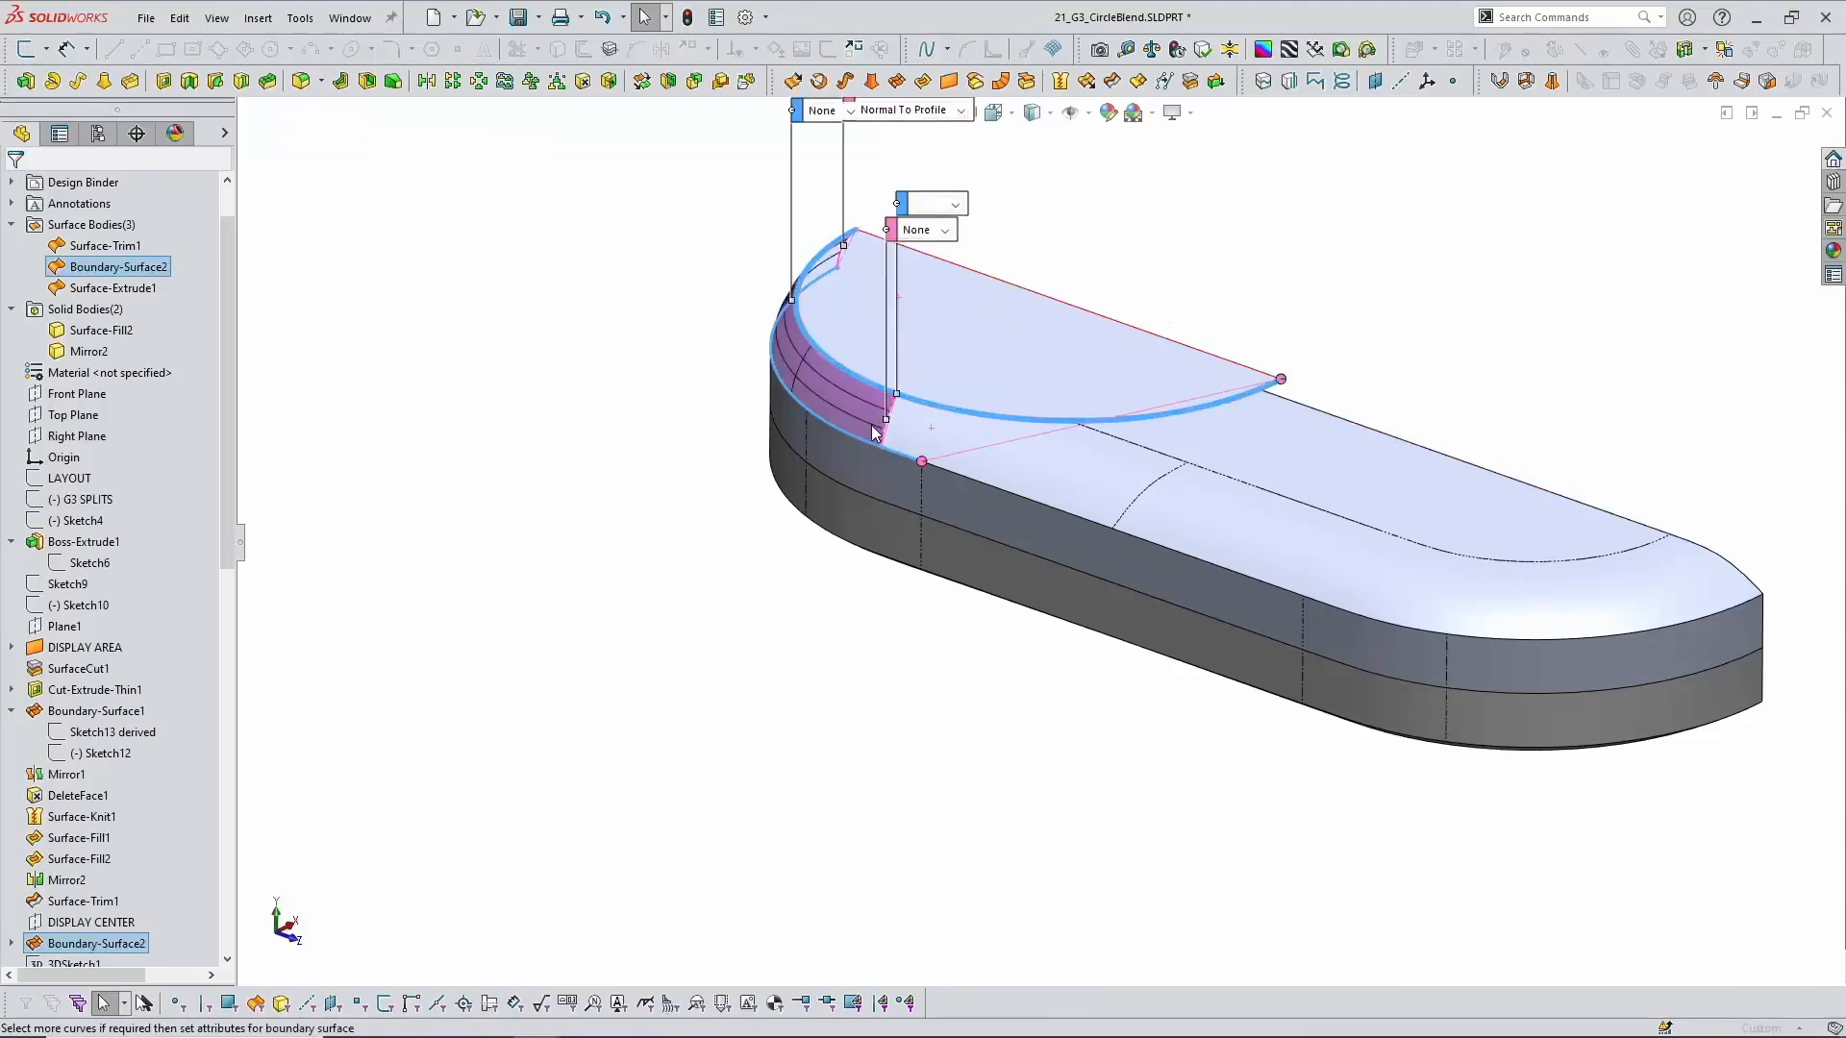
{"action": "scroll", "coordinate": [885, 437], "scroll_direction": "down", "scroll_amount": 5}
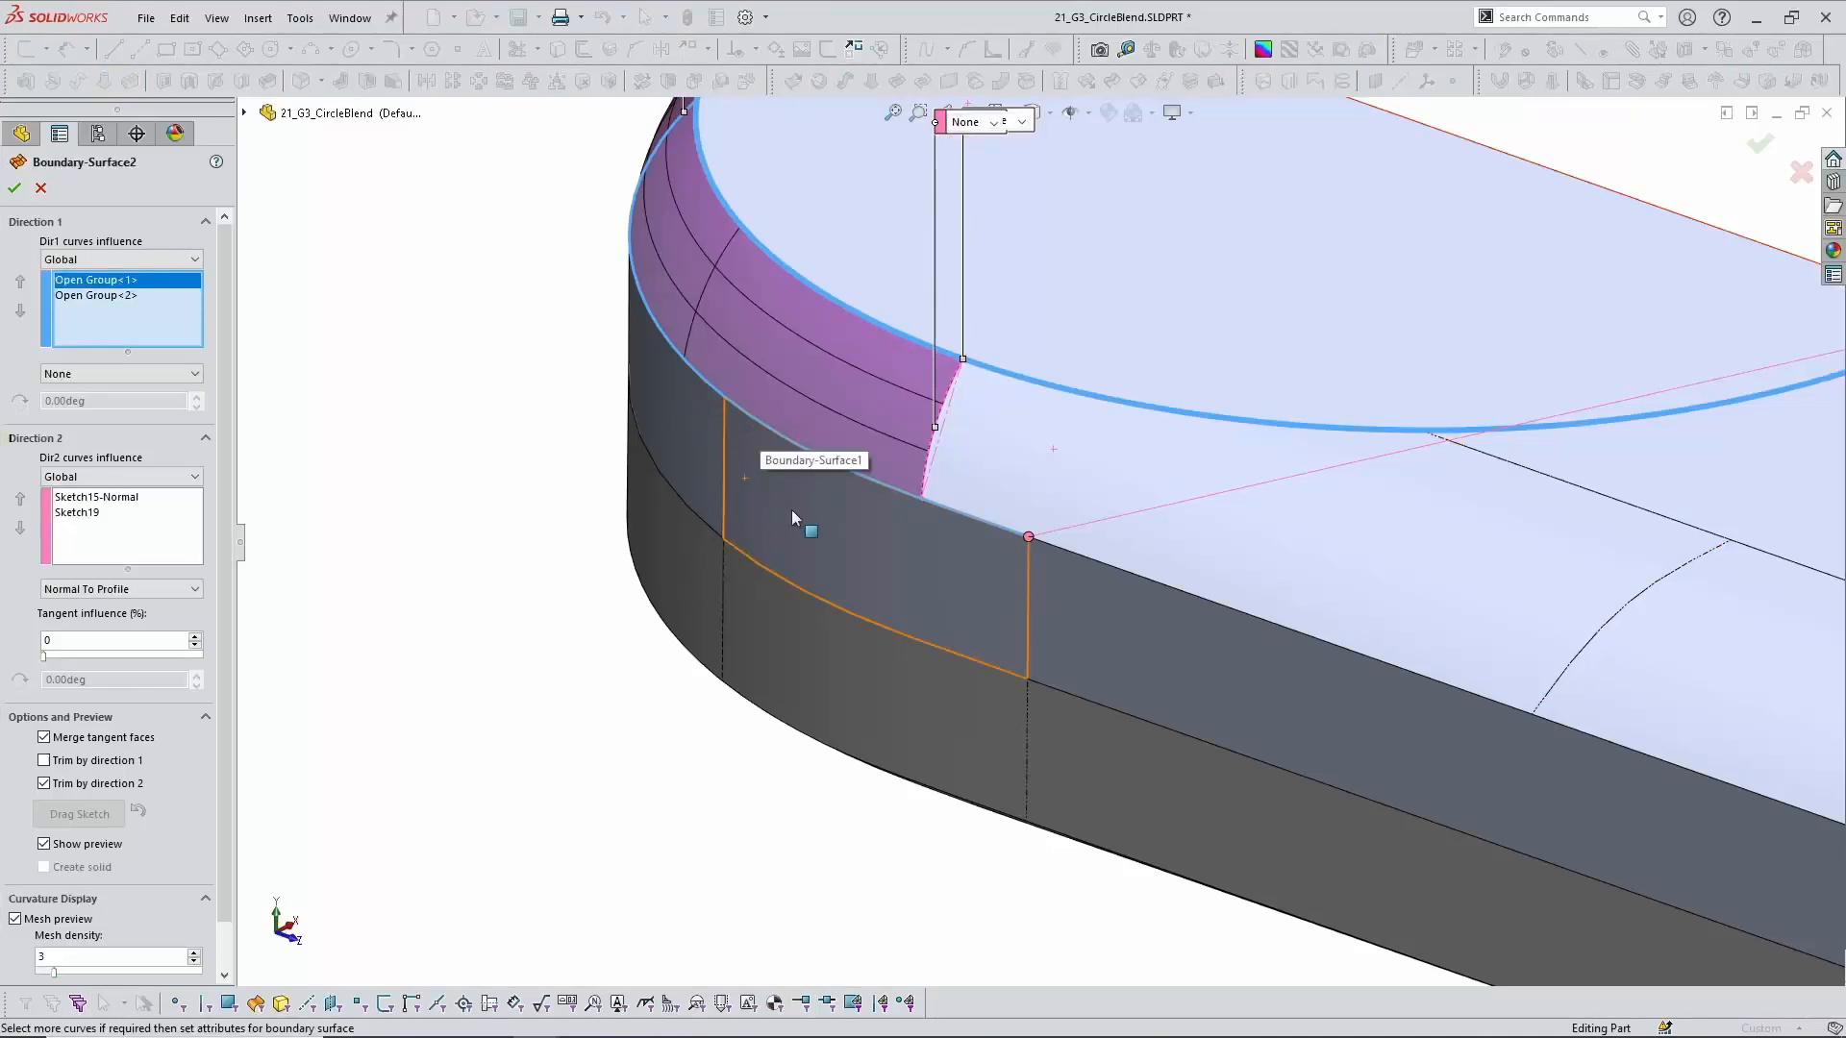
{"action": "scroll", "coordinate": [794, 510], "scroll_direction": "up", "scroll_amount": 5}
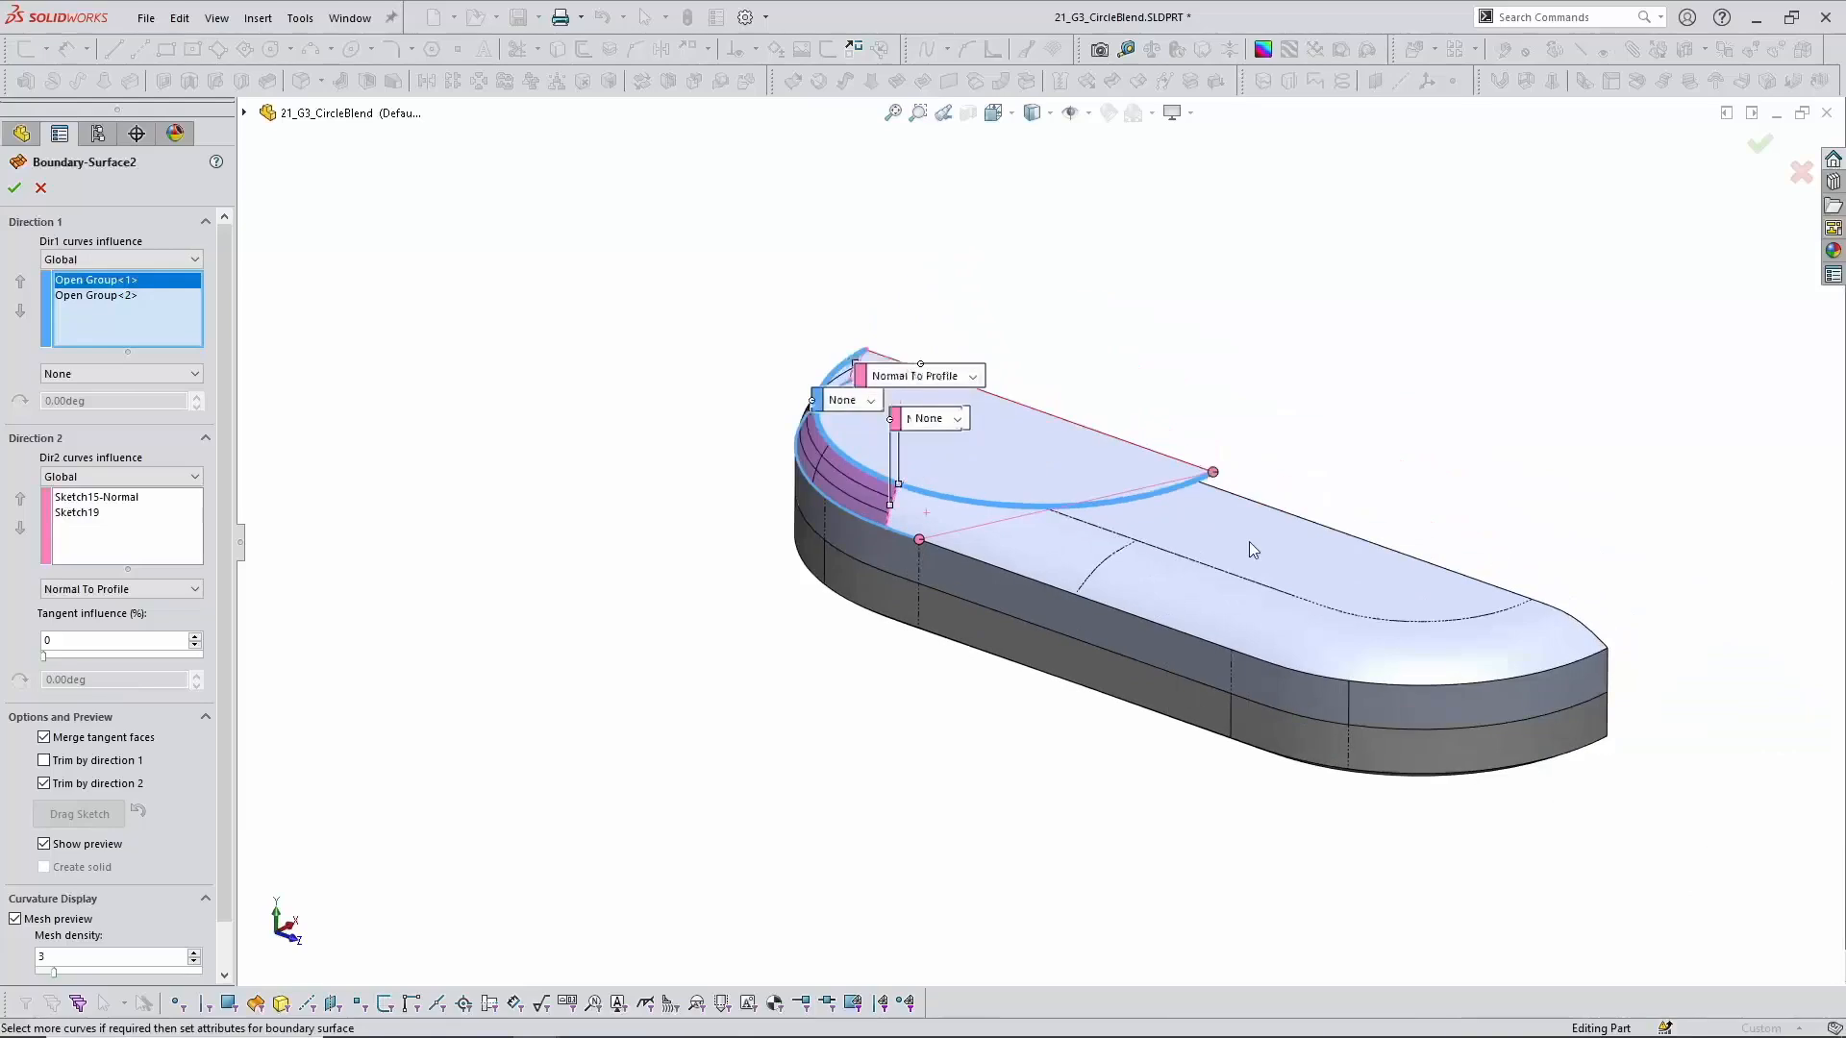
{"action": "scroll", "coordinate": [1208, 545], "scroll_direction": "down", "scroll_amount": 1}
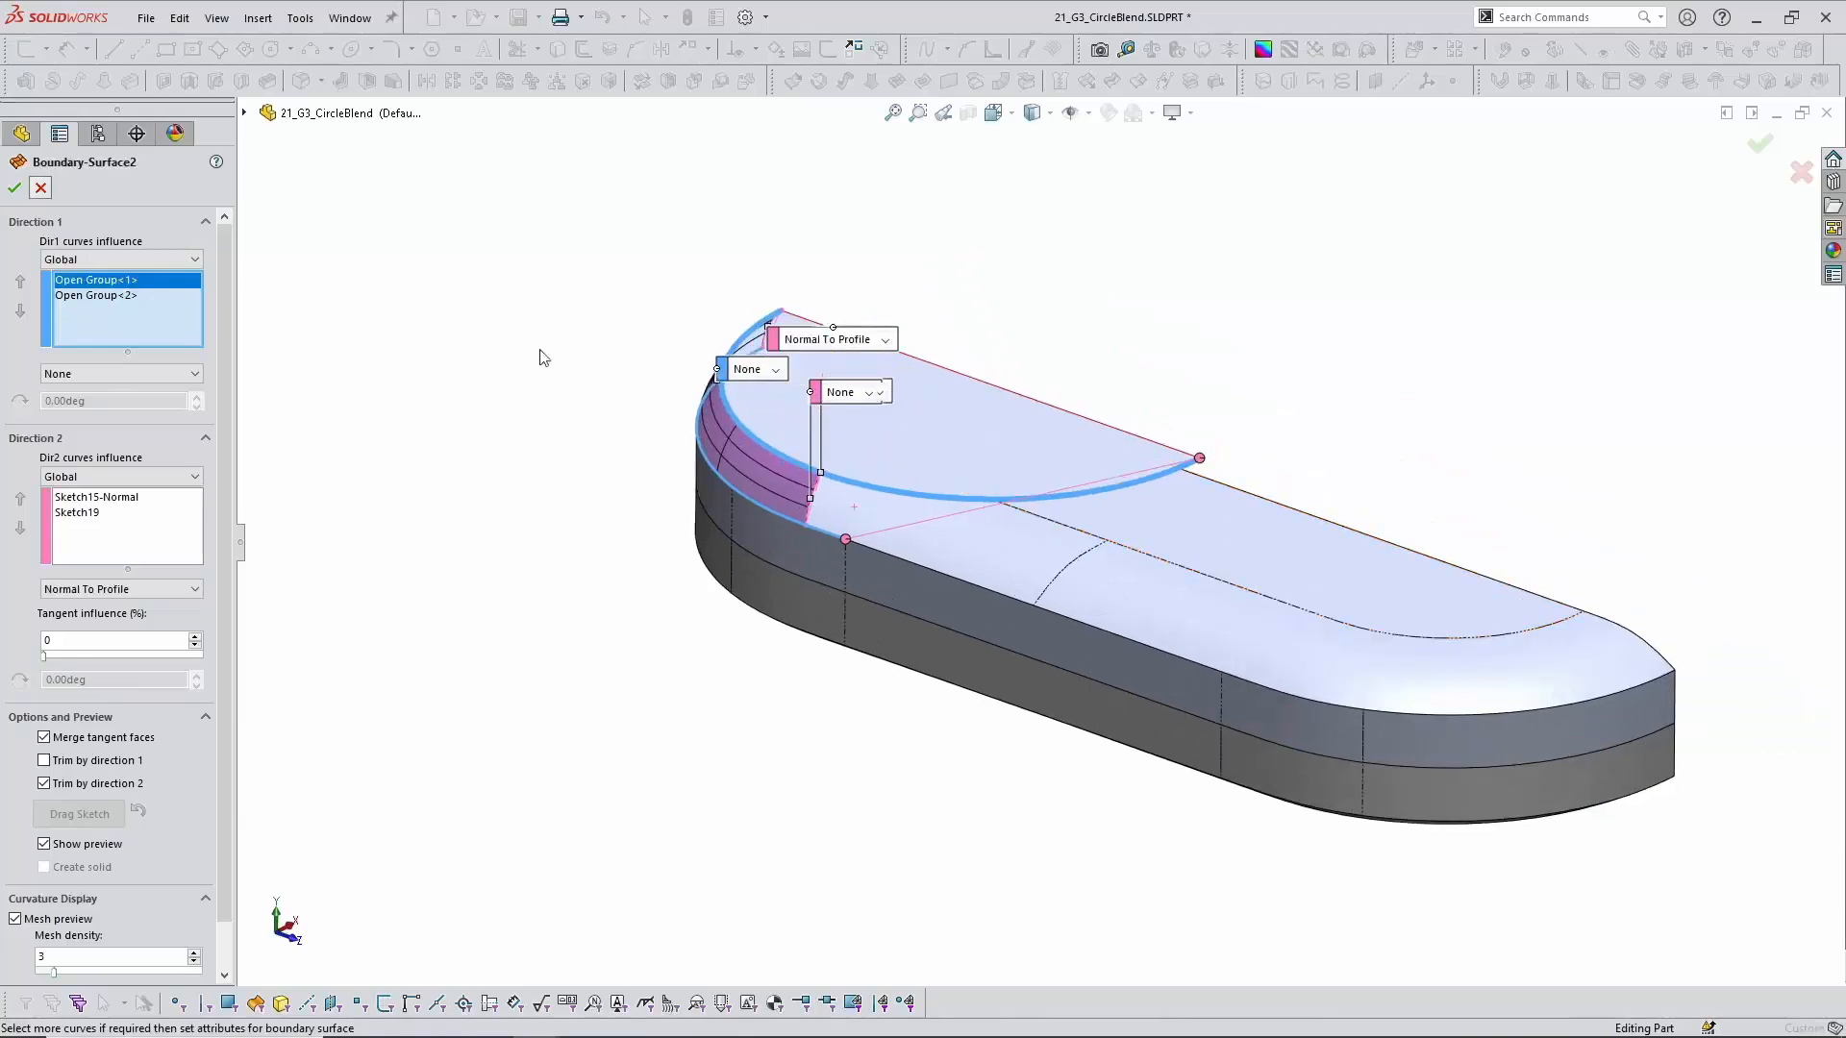
{"action": "key", "text": "Return"}
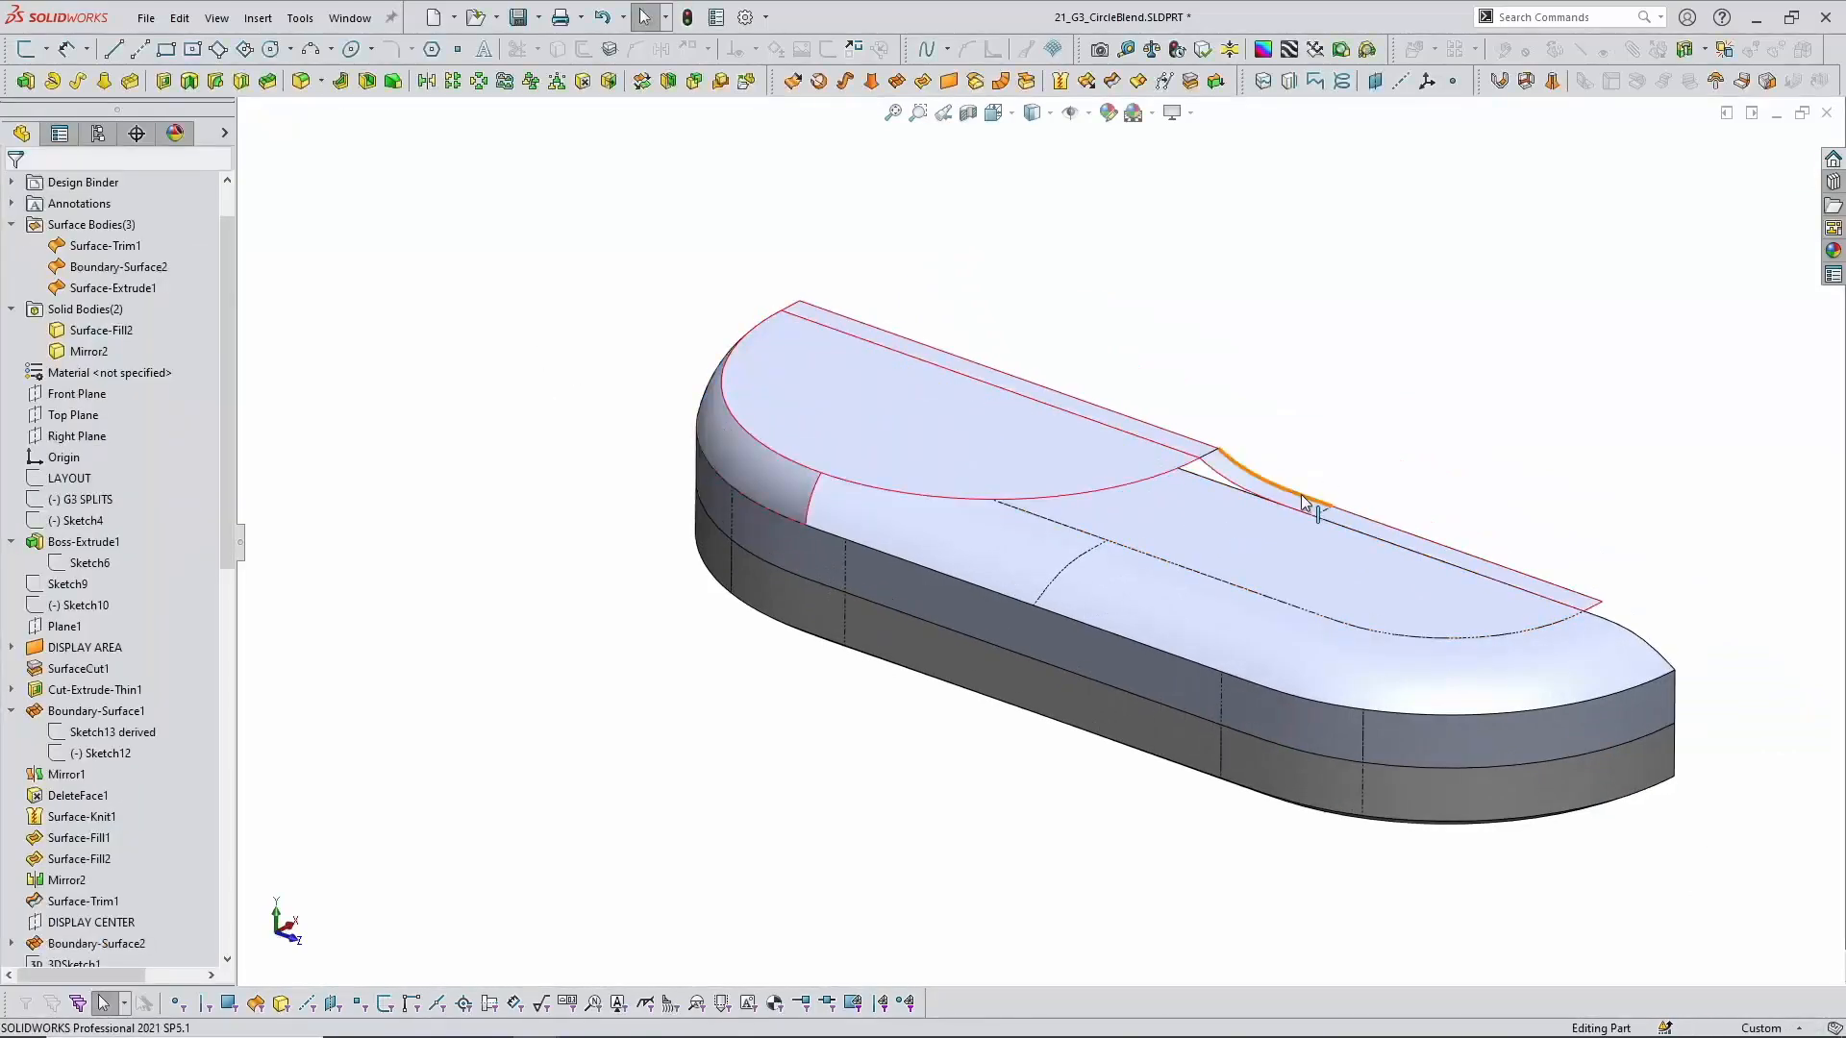
Step: Open Sketch16 behind the extruded surface, examine its curved transition between the two straight lines, and exit the sketch
{"action": "scroll", "coordinate": [1195, 510], "scroll_direction": "down", "scroll_amount": 1}
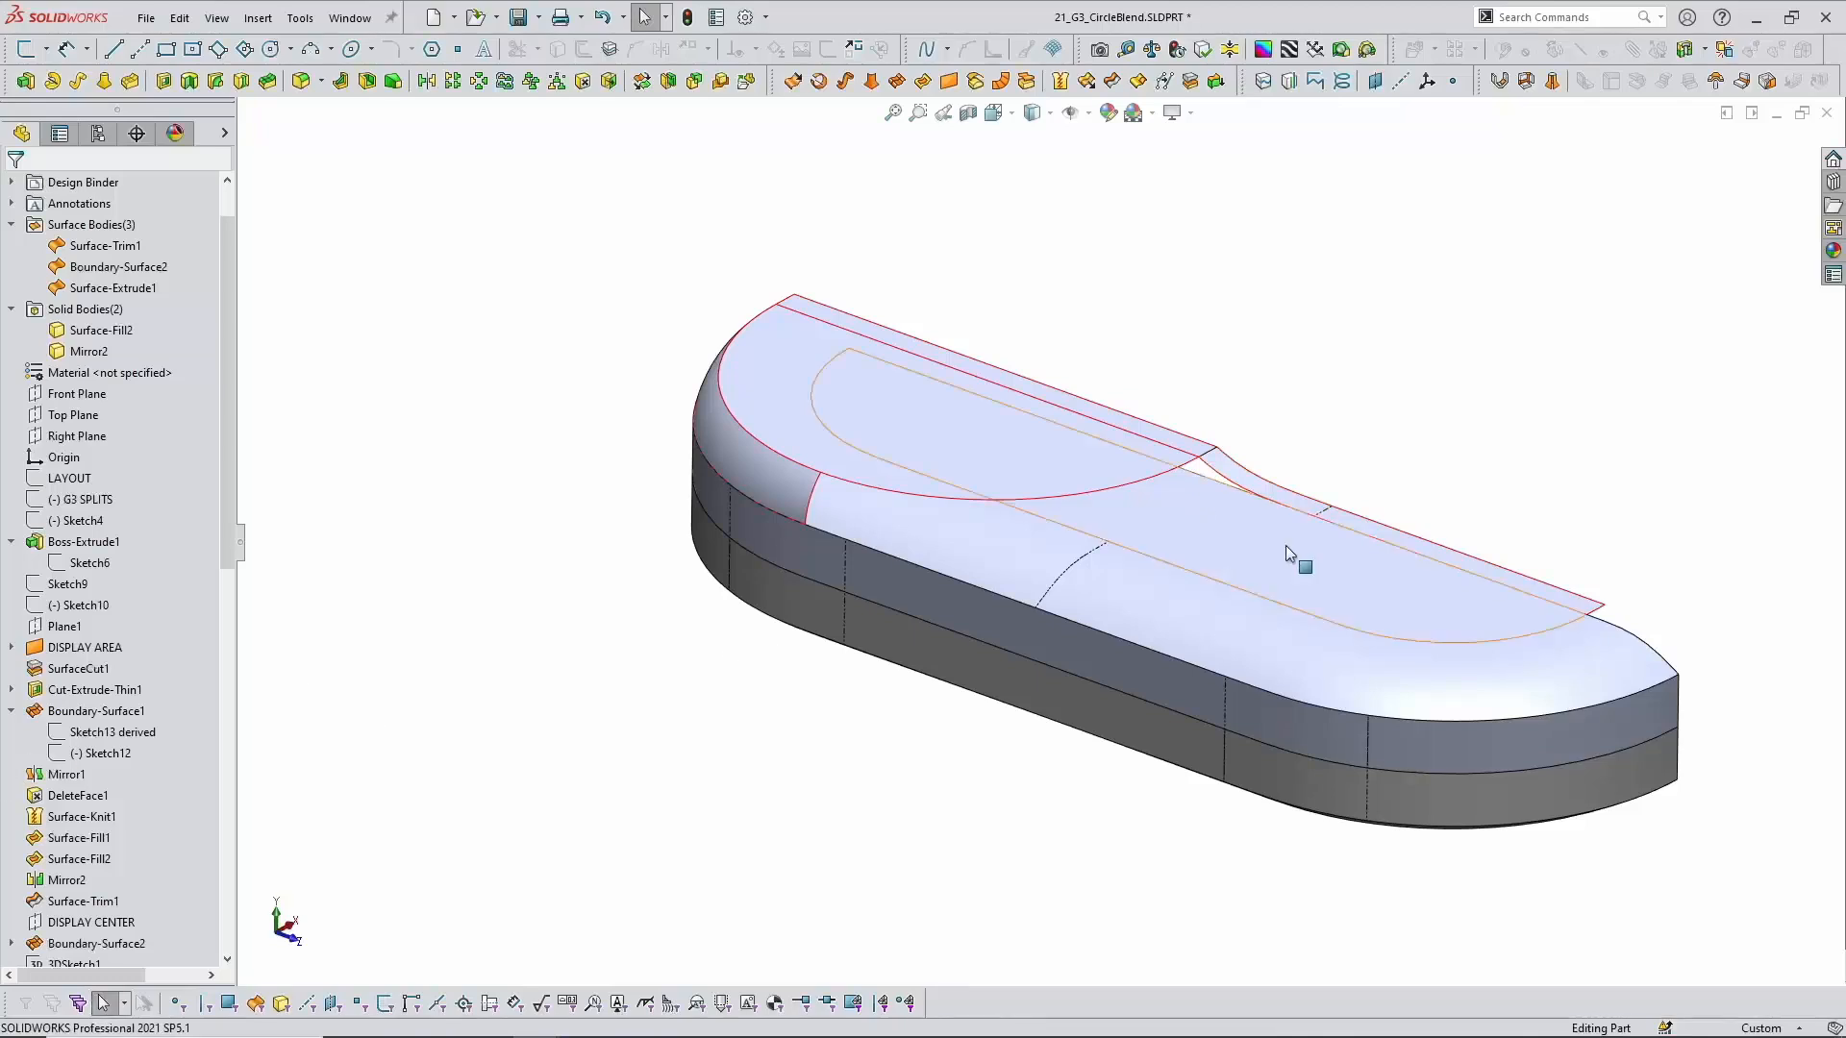
{"action": "left_click", "coordinate": [1240, 478]}
{"action": "left_click", "coordinate": [1314, 382]}
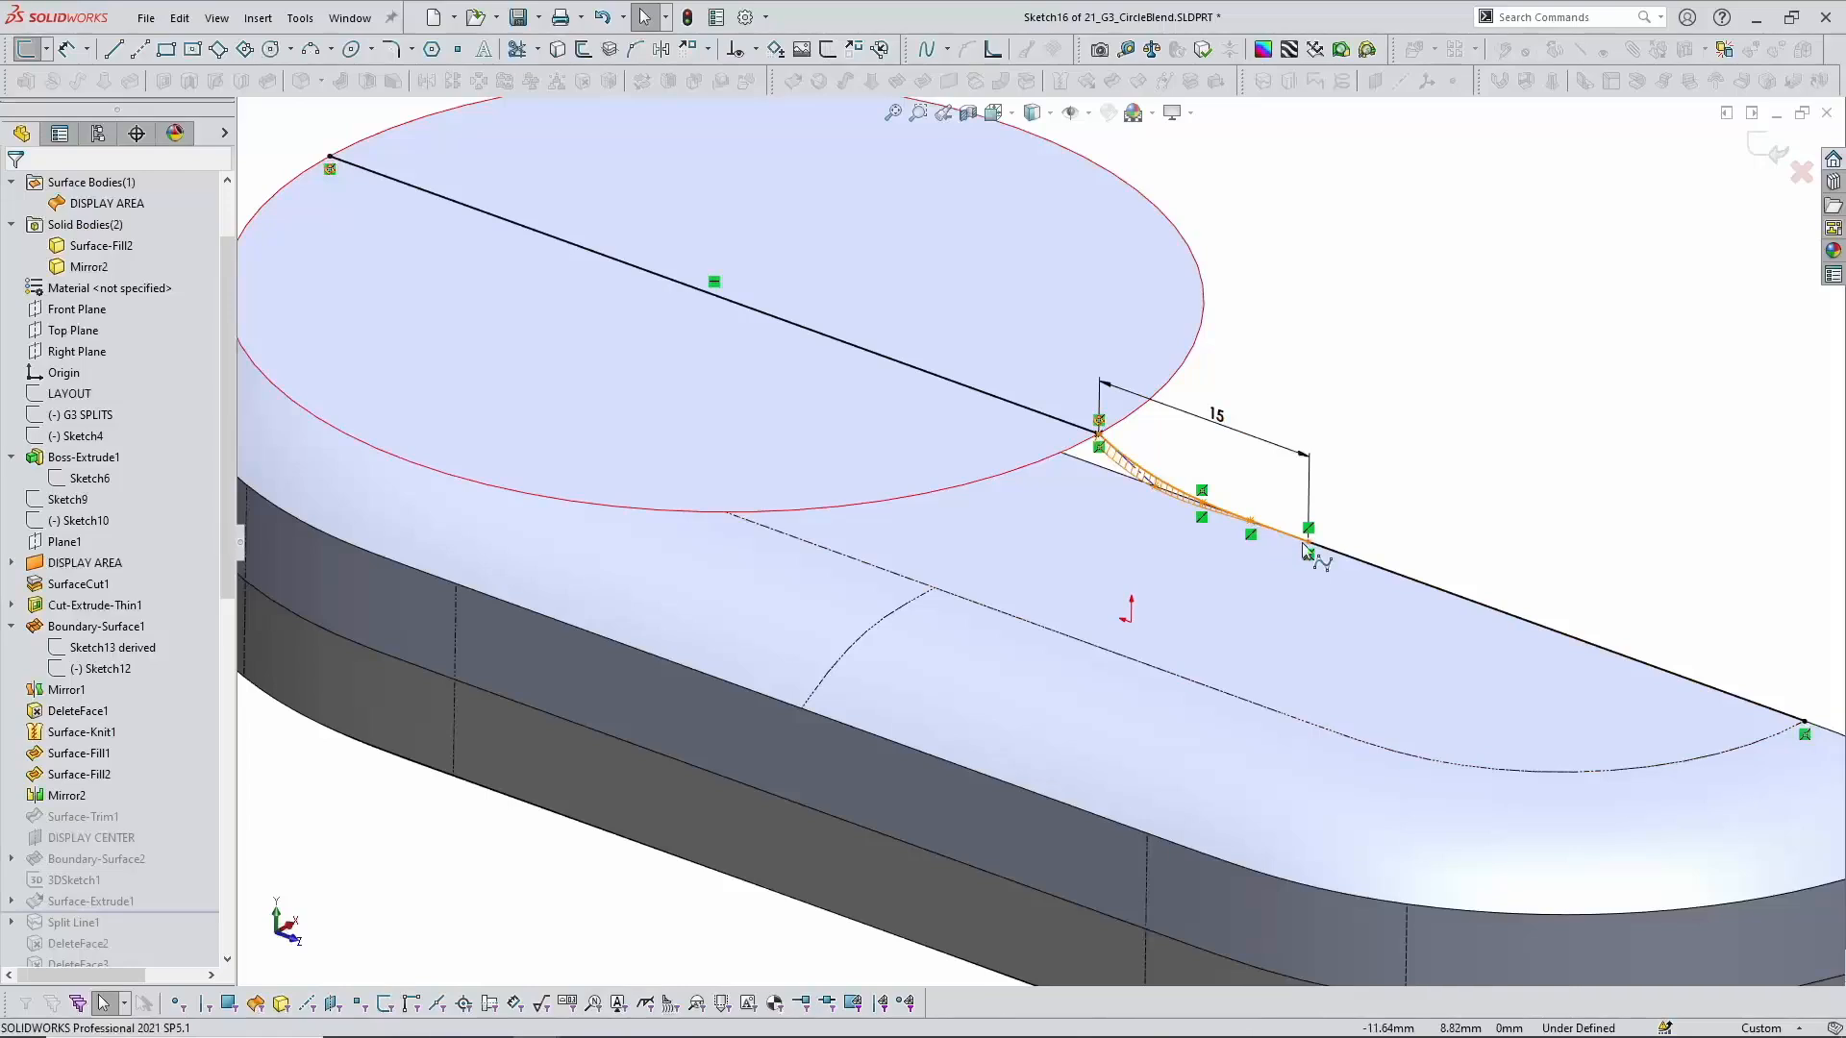
{"action": "key", "text": "f"}
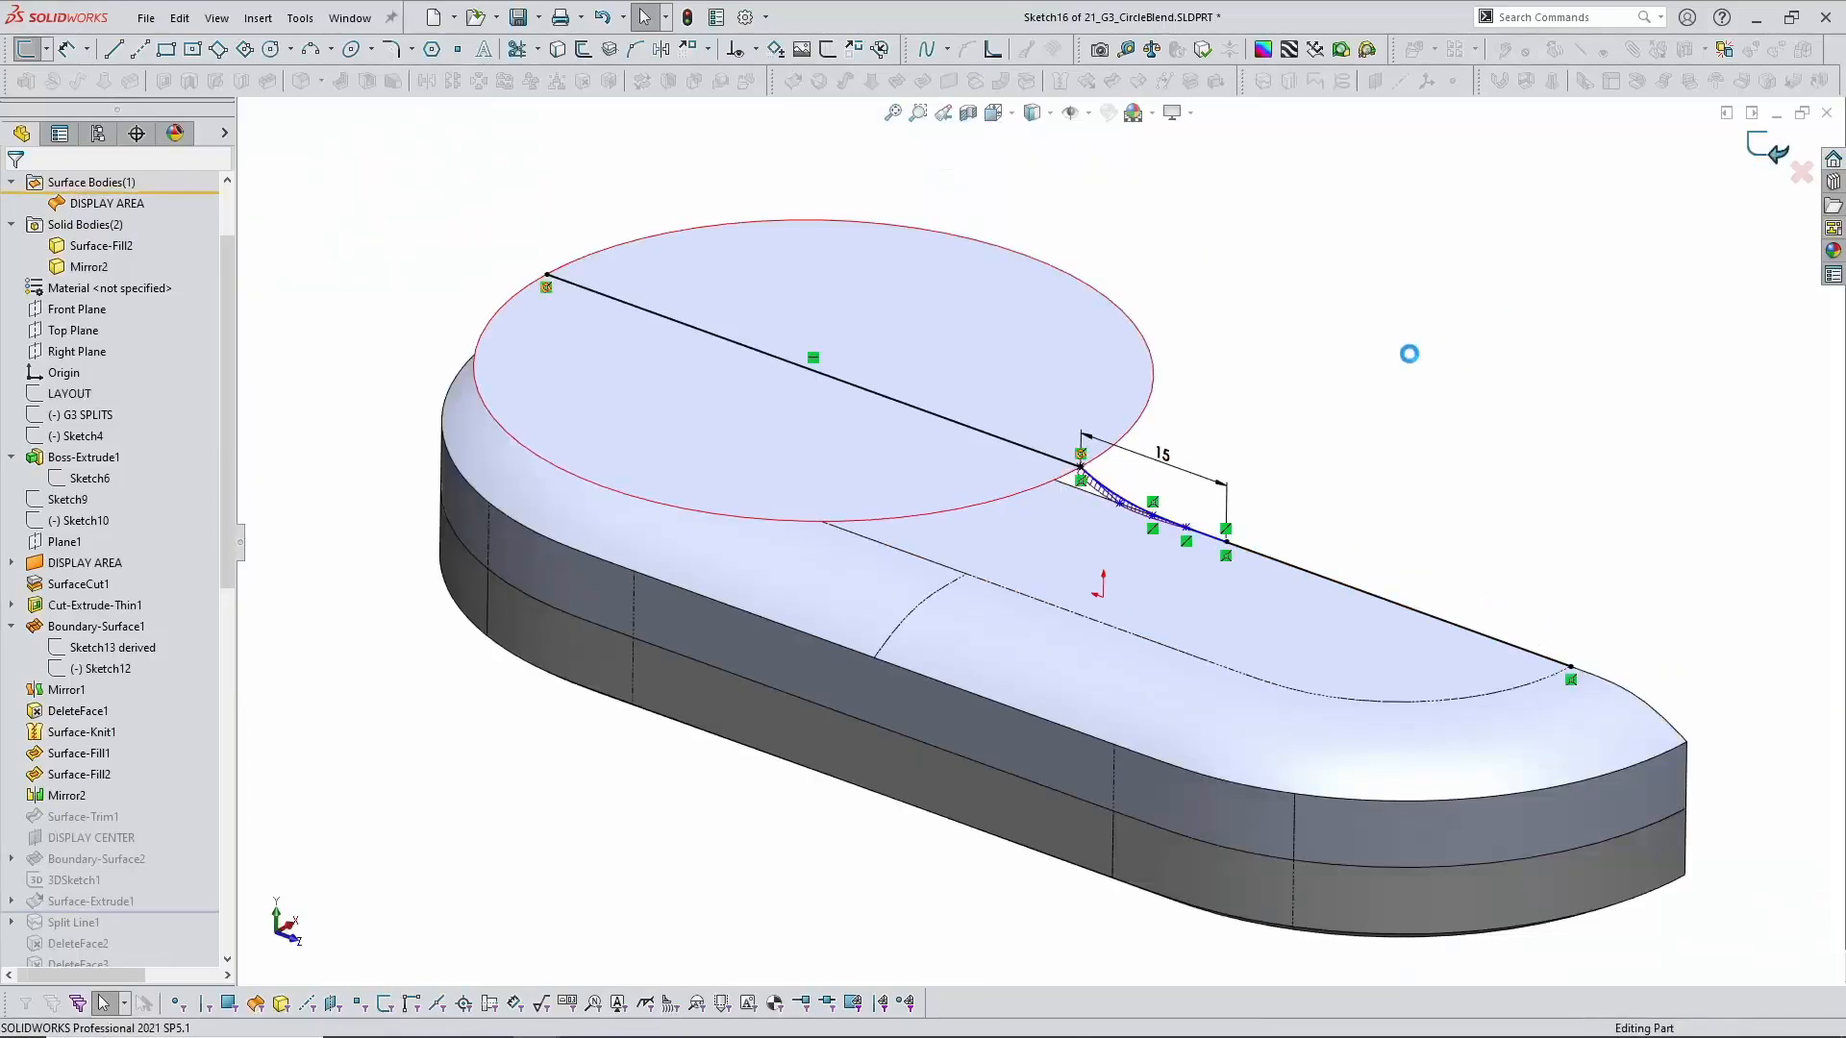
{"action": "scroll", "coordinate": [138, 716], "scroll_direction": "down", "scroll_amount": 3}
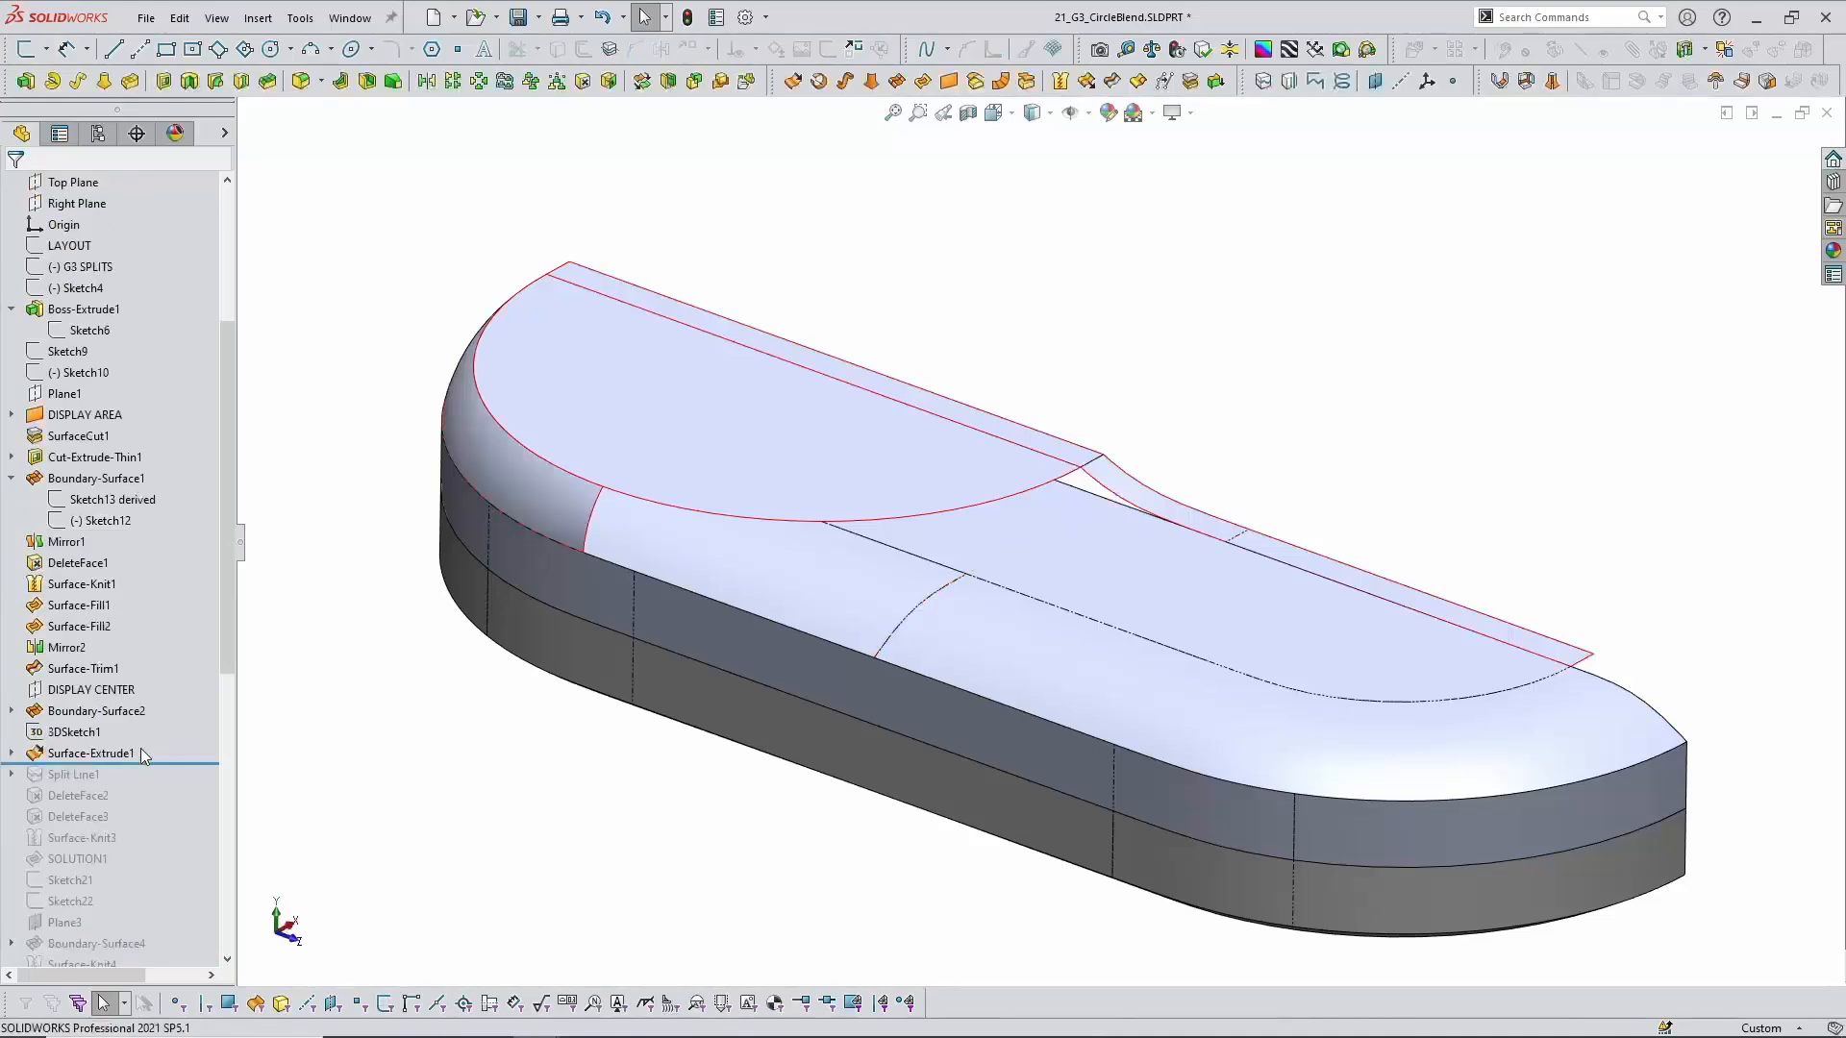
Step: Roll the part history forward to just after DeleteFace3
{"action": "left_click_drag", "start_coordinate": [140, 764], "coordinate": [136, 831]}
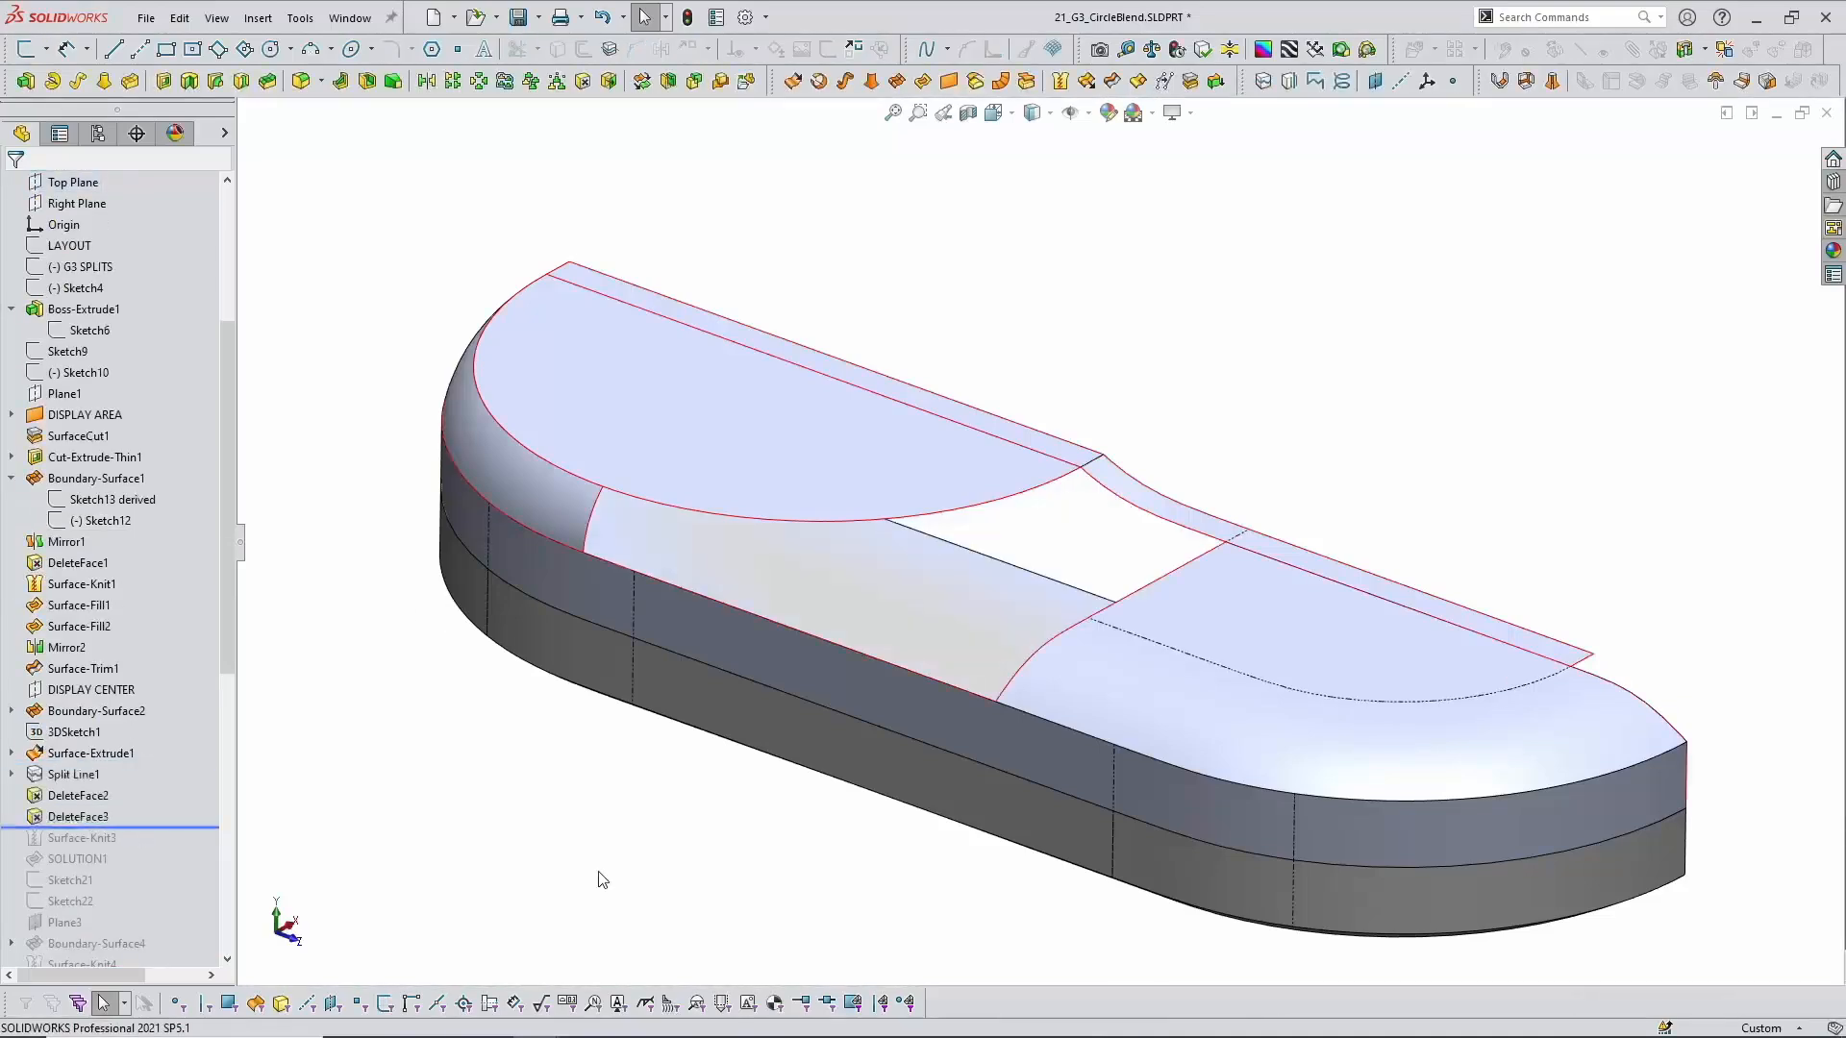
{"action": "scroll", "coordinate": [247, 811], "scroll_direction": "down", "scroll_amount": 3}
{"action": "scroll", "coordinate": [831, 786], "scroll_direction": "up", "scroll_amount": 4}
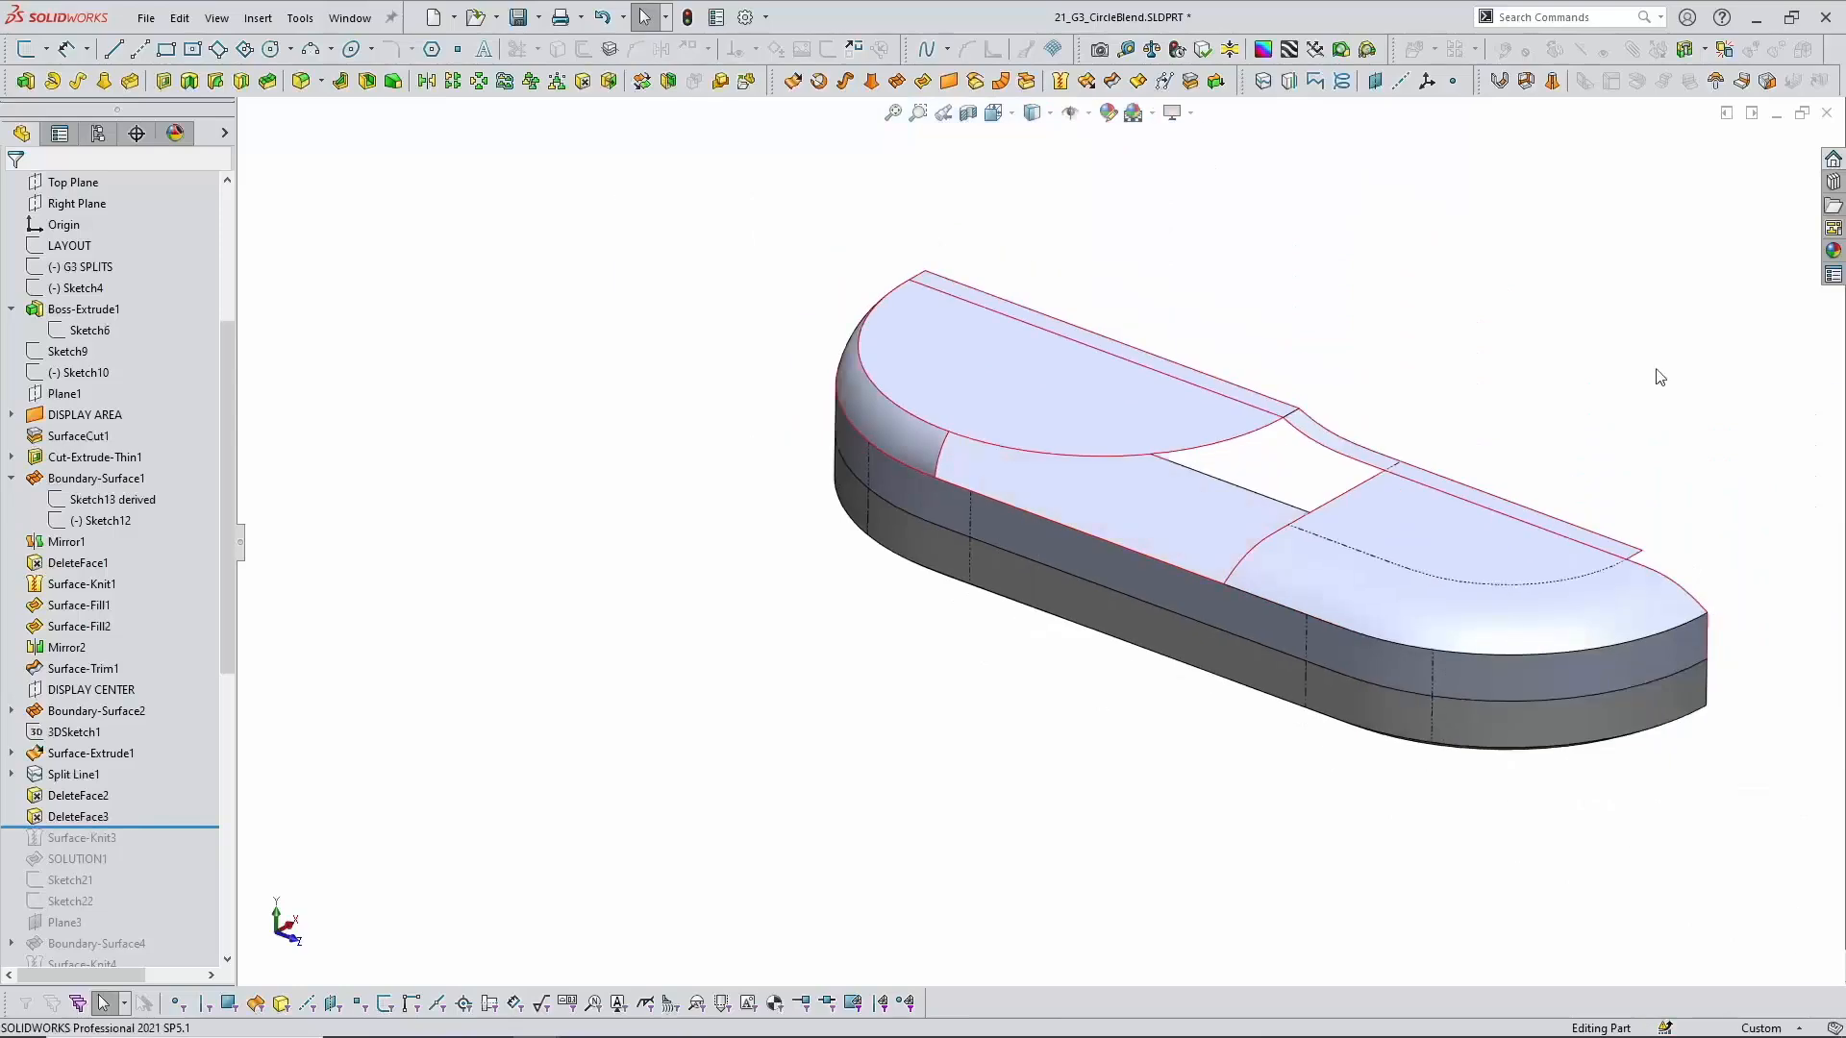
Step: Roll the part history forward past Surface-Knit3 to just after the SOLUTION1 fill surface
{"action": "scroll", "coordinate": [1661, 375], "scroll_direction": "down", "scroll_amount": 2}
{"action": "scroll", "coordinate": [72, 784], "scroll_direction": "down", "scroll_amount": 1}
{"action": "left_click_drag", "start_coordinate": [142, 762], "coordinate": [135, 807]}
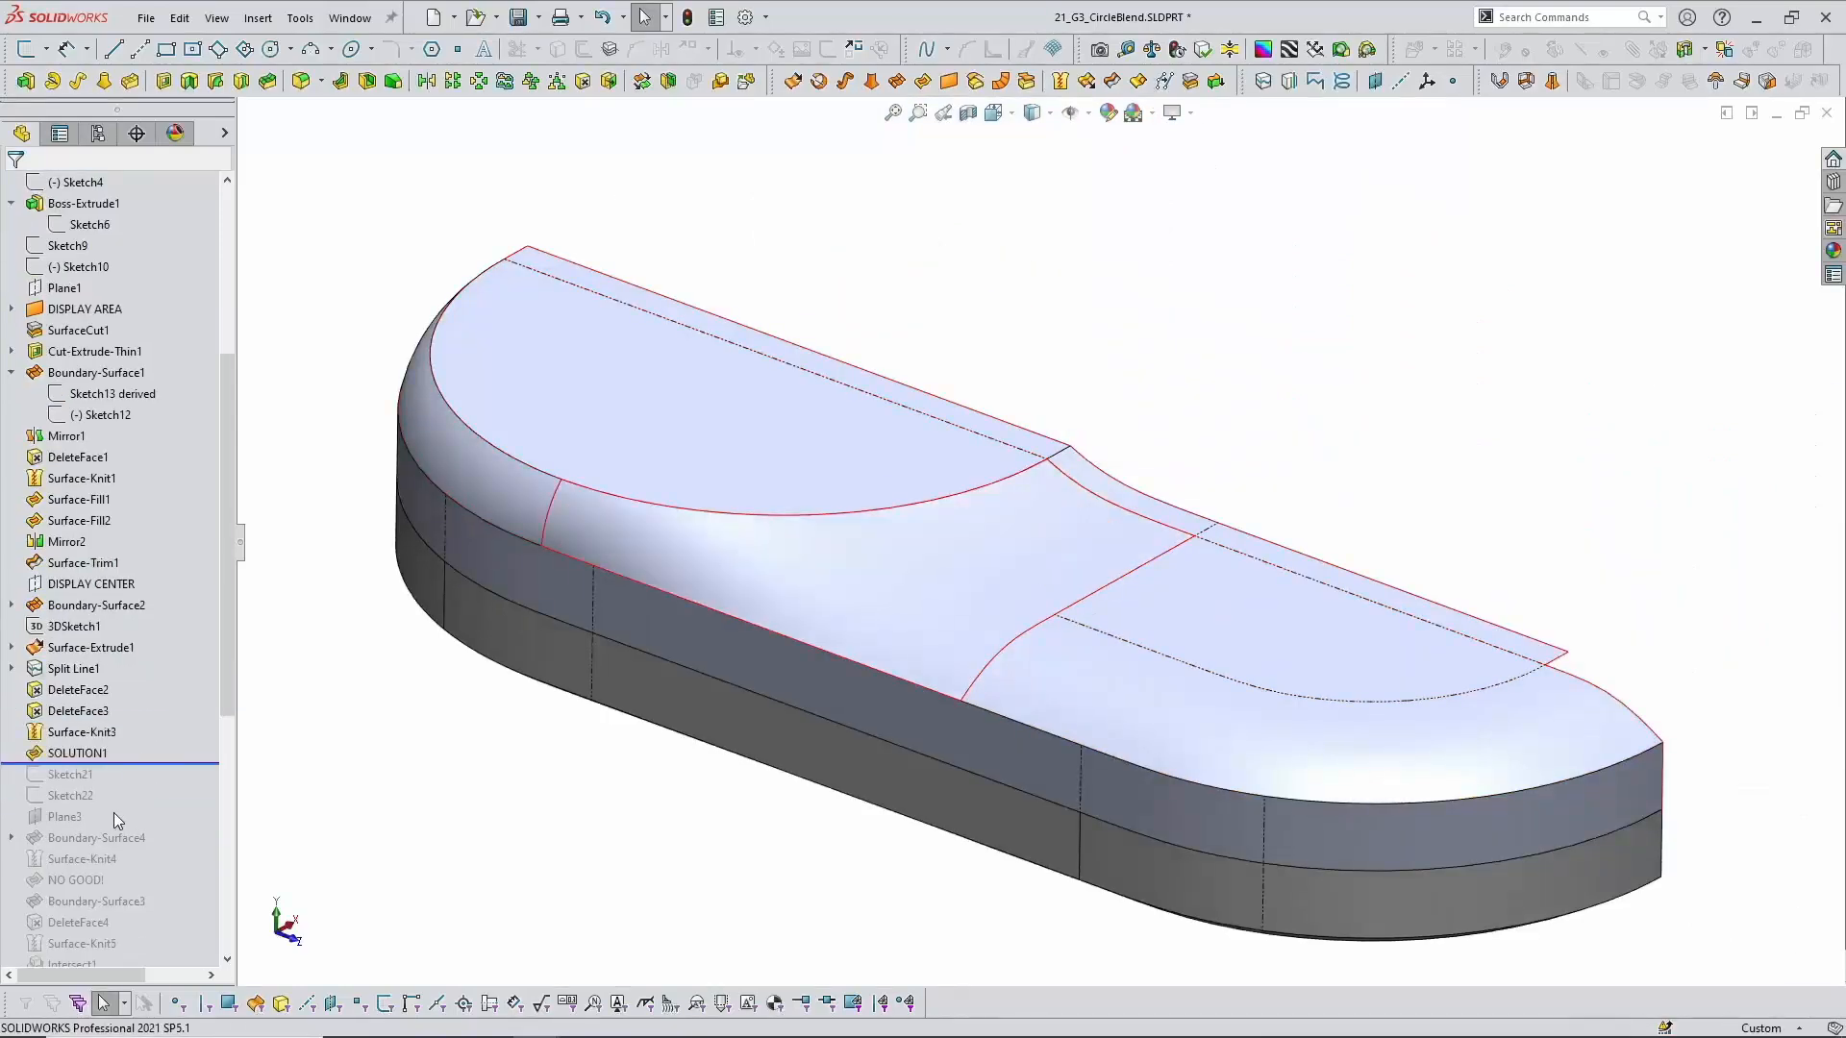
Step: Review the patch boundary edges and their contact and tangent settings in SOLUTION1, and close the feature without changes
{"action": "left_click", "coordinate": [91, 754]}
{"action": "left_click", "coordinate": [109, 705]}
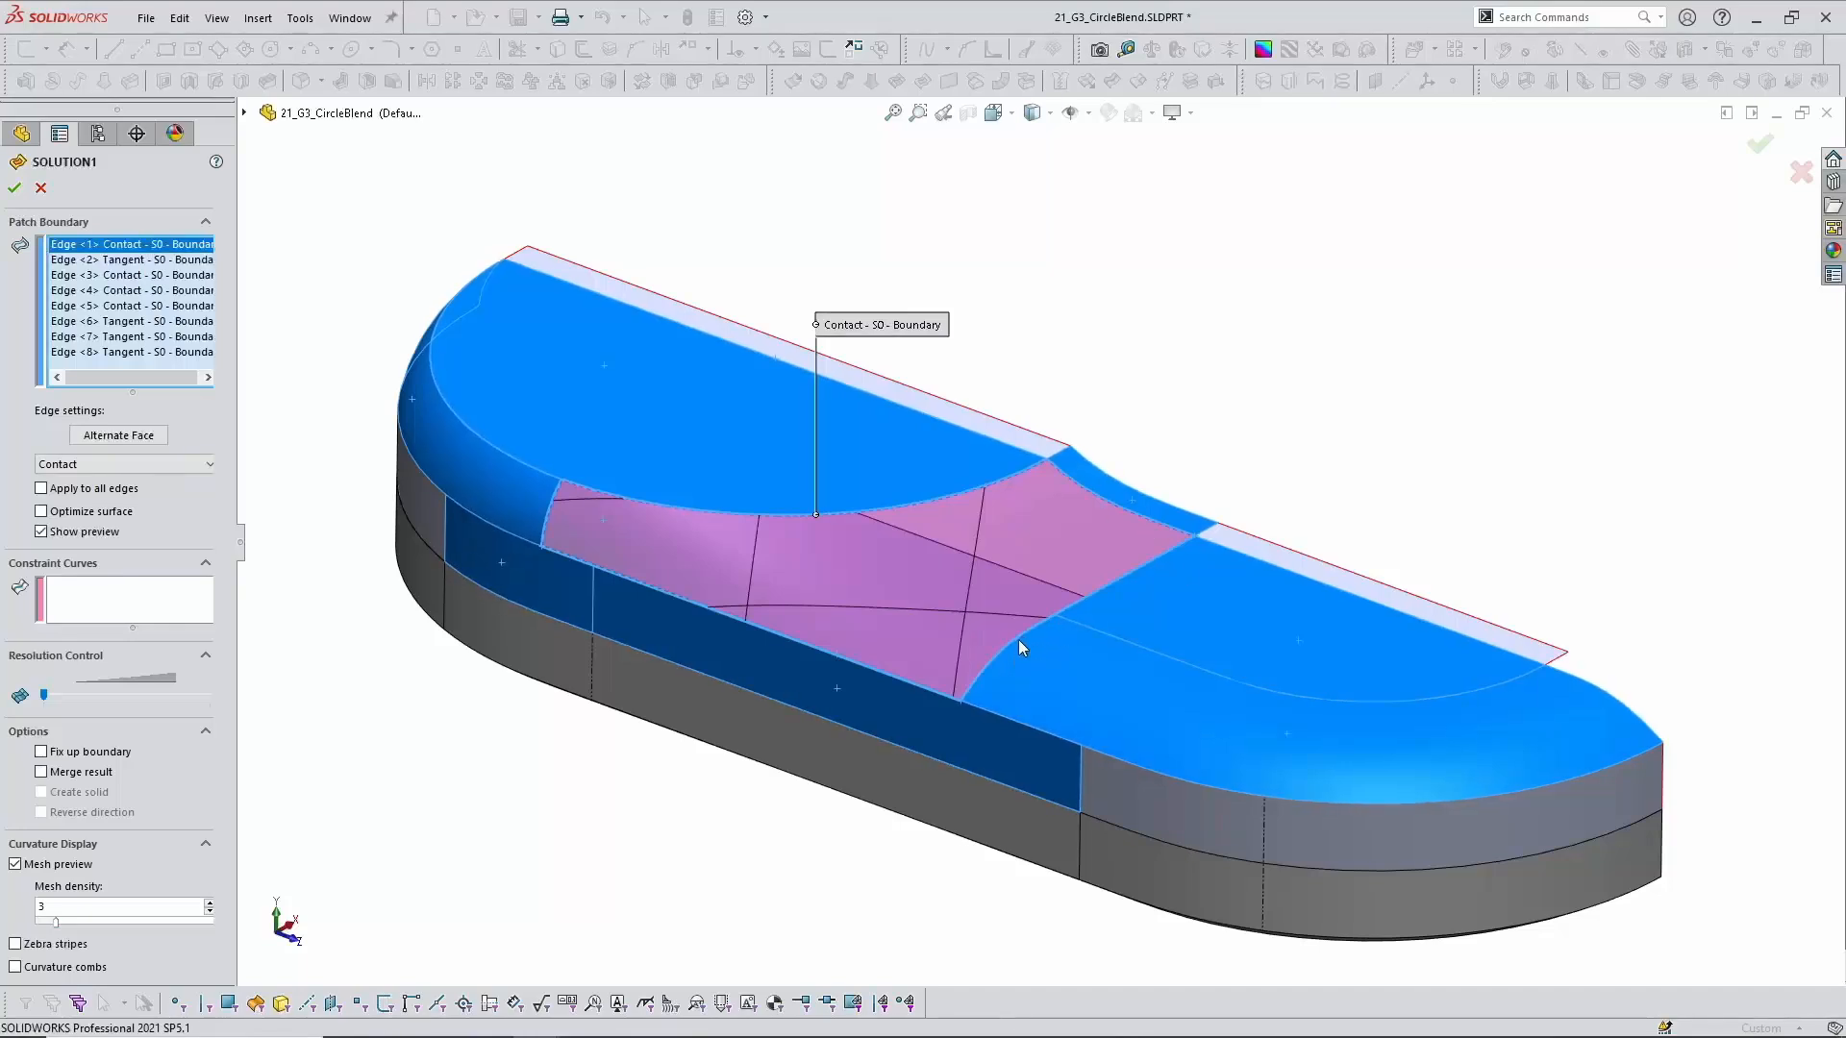
{"action": "scroll", "coordinate": [1018, 638], "scroll_direction": "up", "scroll_amount": 1}
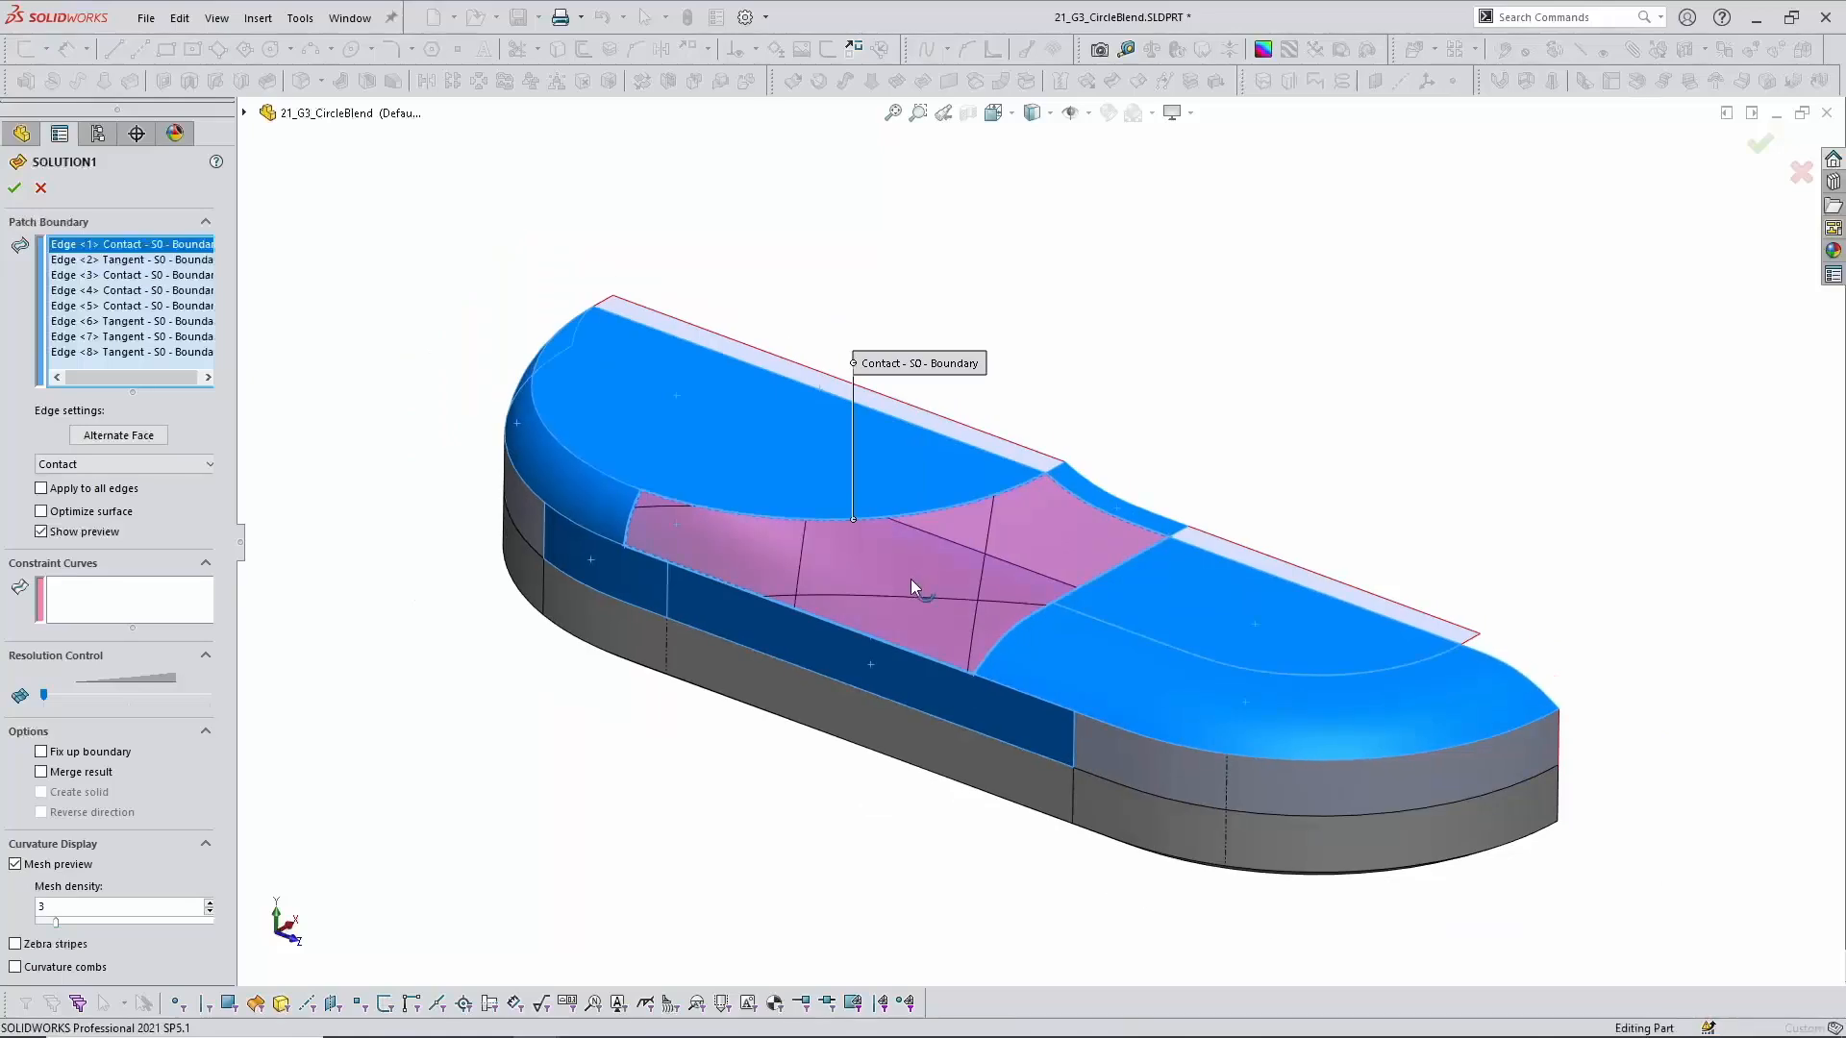
{"action": "middle_click_drag", "start_coordinate": [909, 579], "coordinate": [880, 555]}
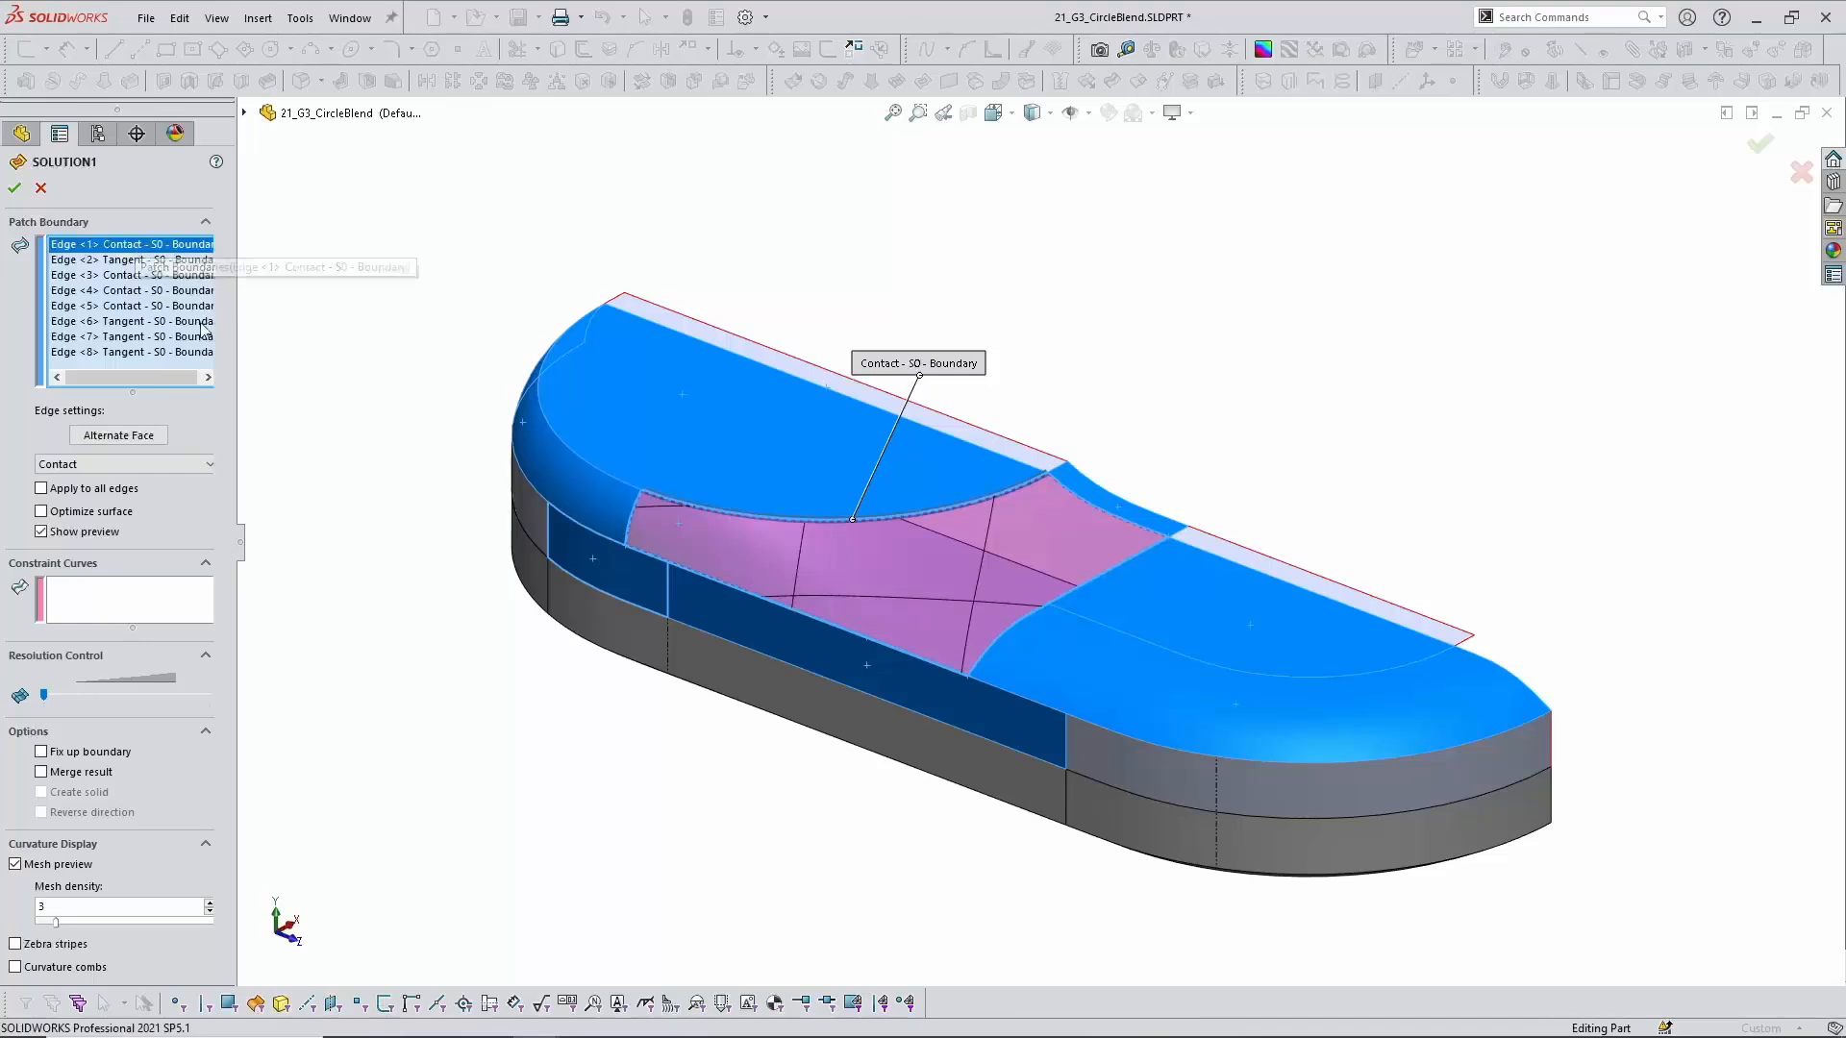
{"action": "left_click", "coordinate": [144, 261]}
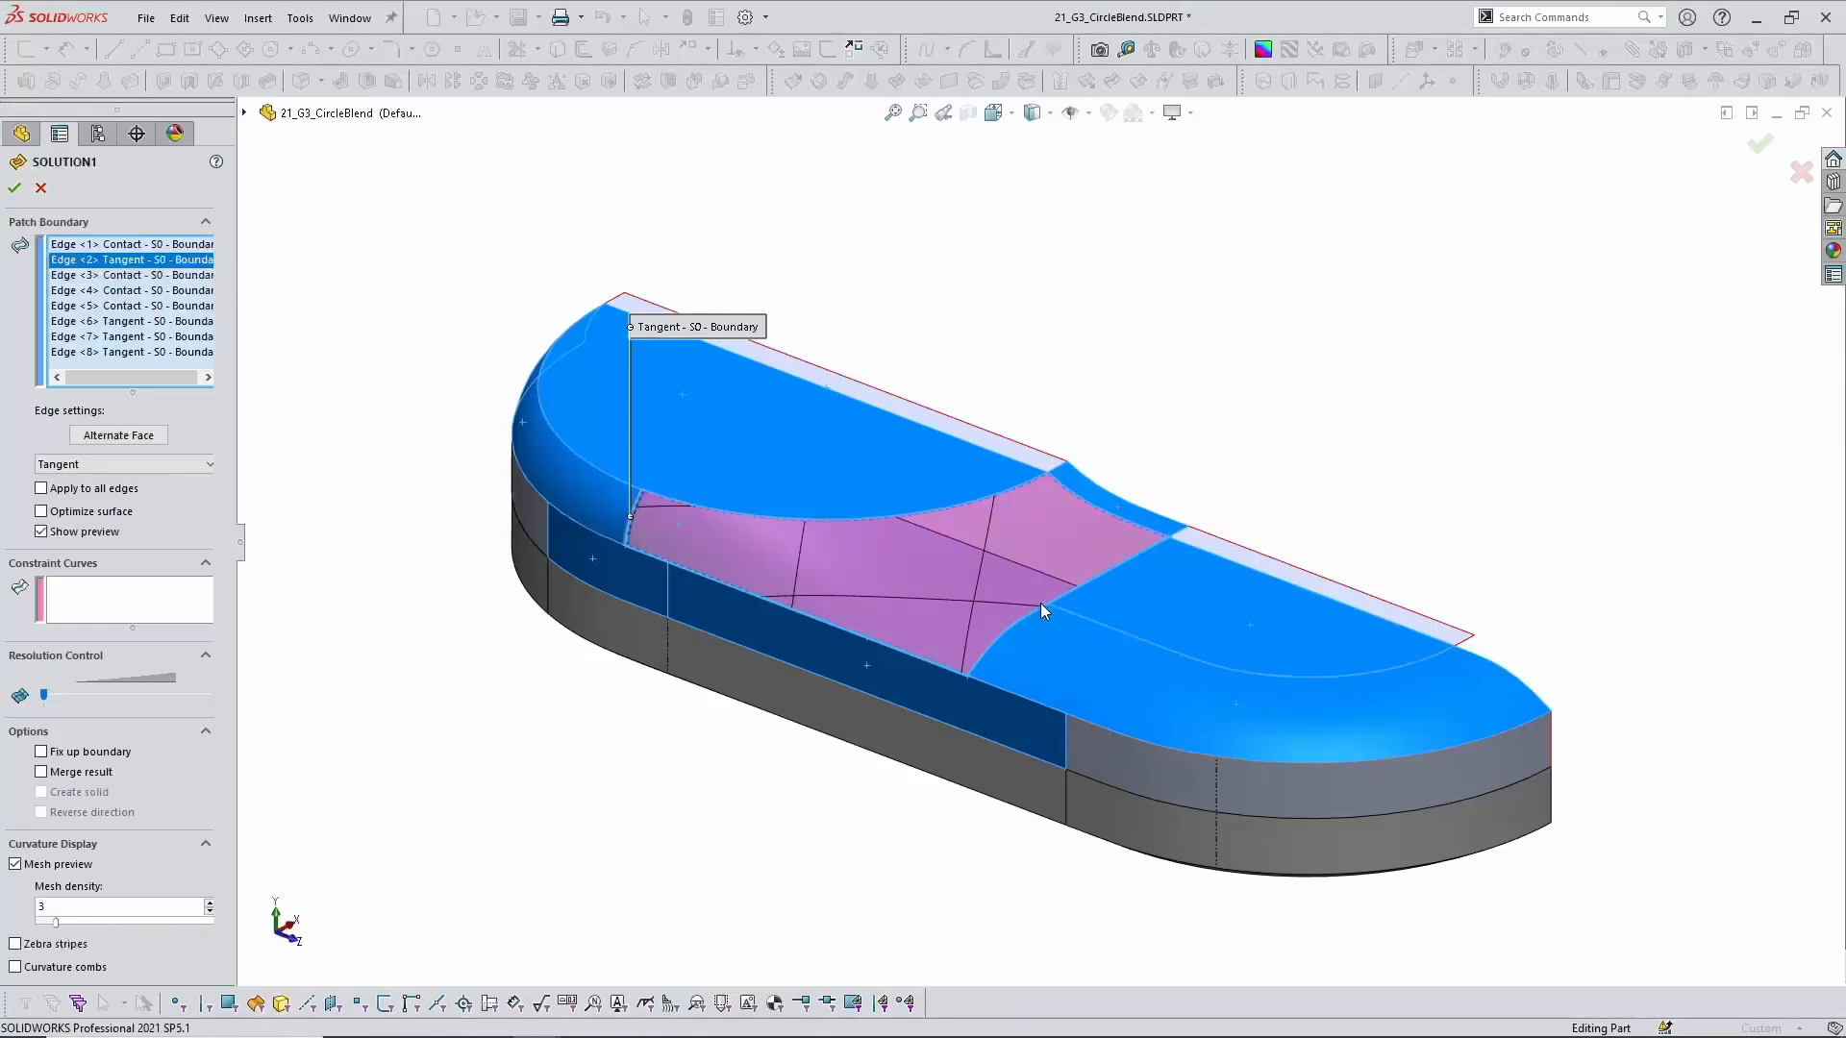
{"action": "left_click", "coordinate": [15, 187]}
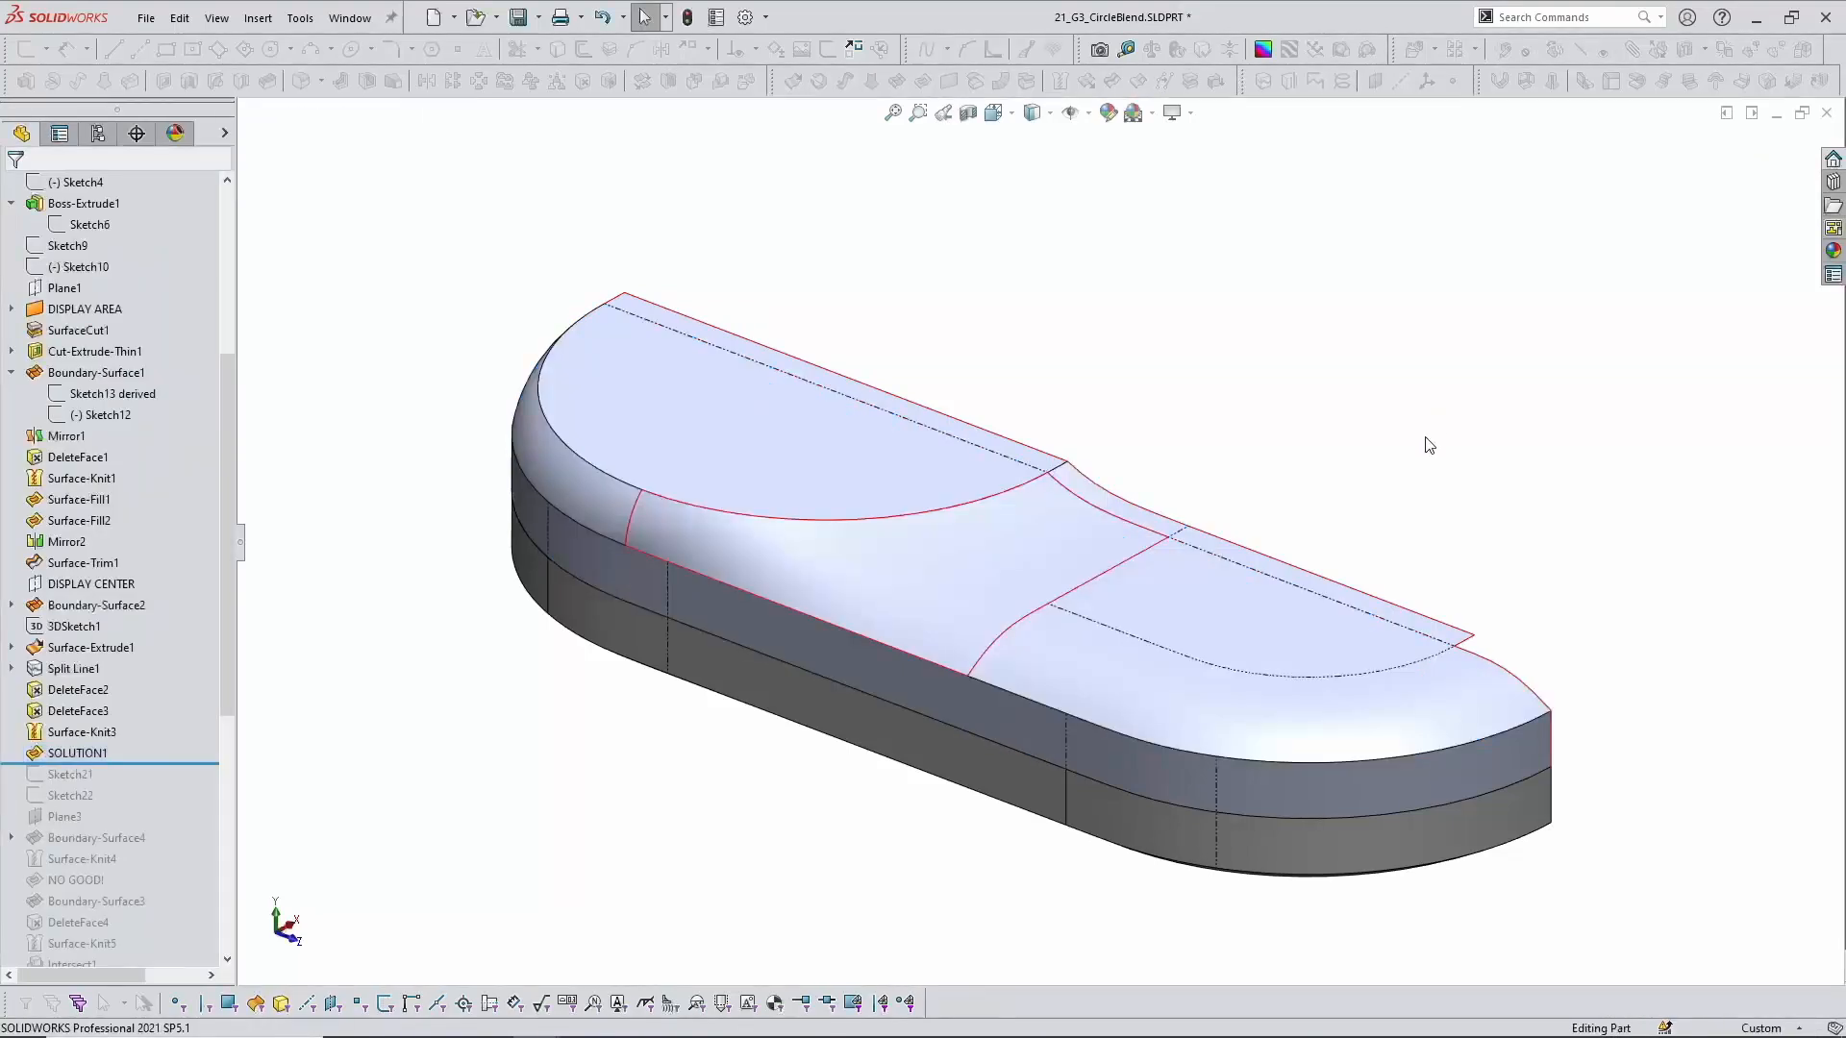
Step: Inspect the filled blend with the curvature color display, and turn the display off
{"action": "left_click", "coordinate": [1262, 49]}
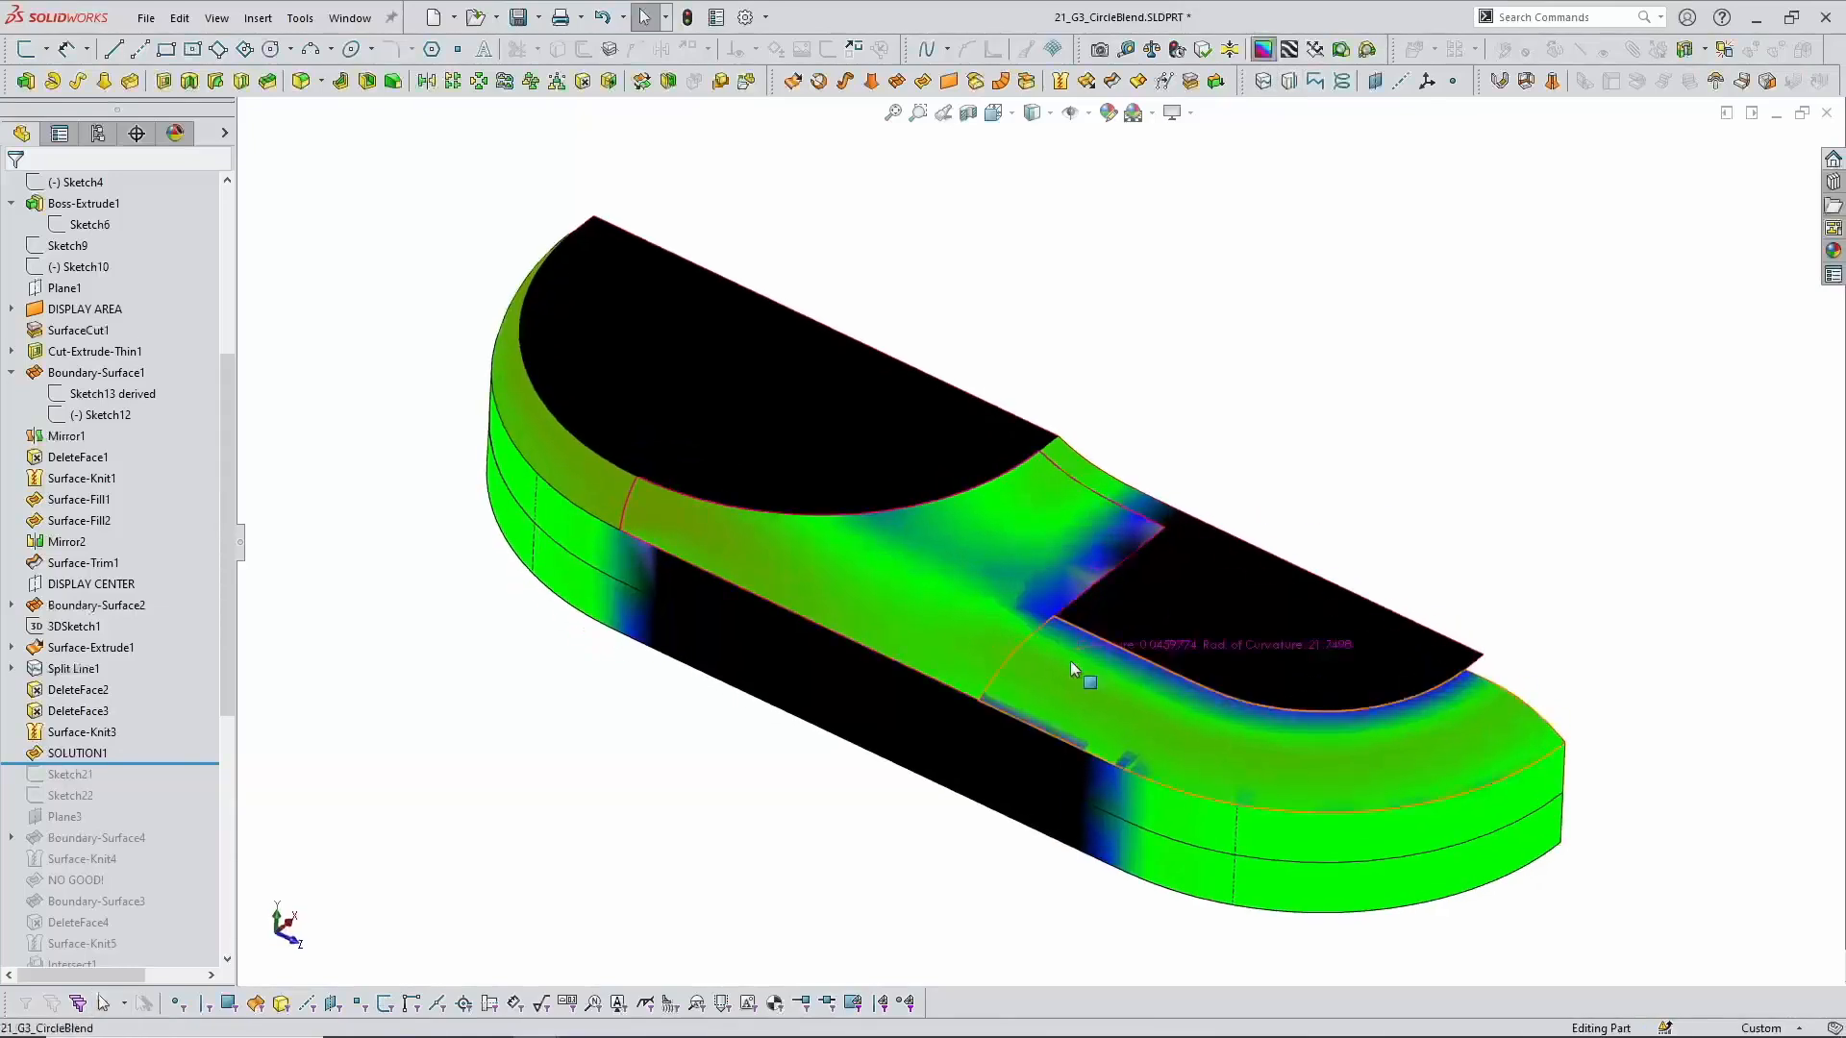
{"action": "scroll", "coordinate": [1063, 659], "scroll_direction": "down", "scroll_amount": 5}
{"action": "scroll", "coordinate": [1058, 677], "scroll_direction": "up", "scroll_amount": 4}
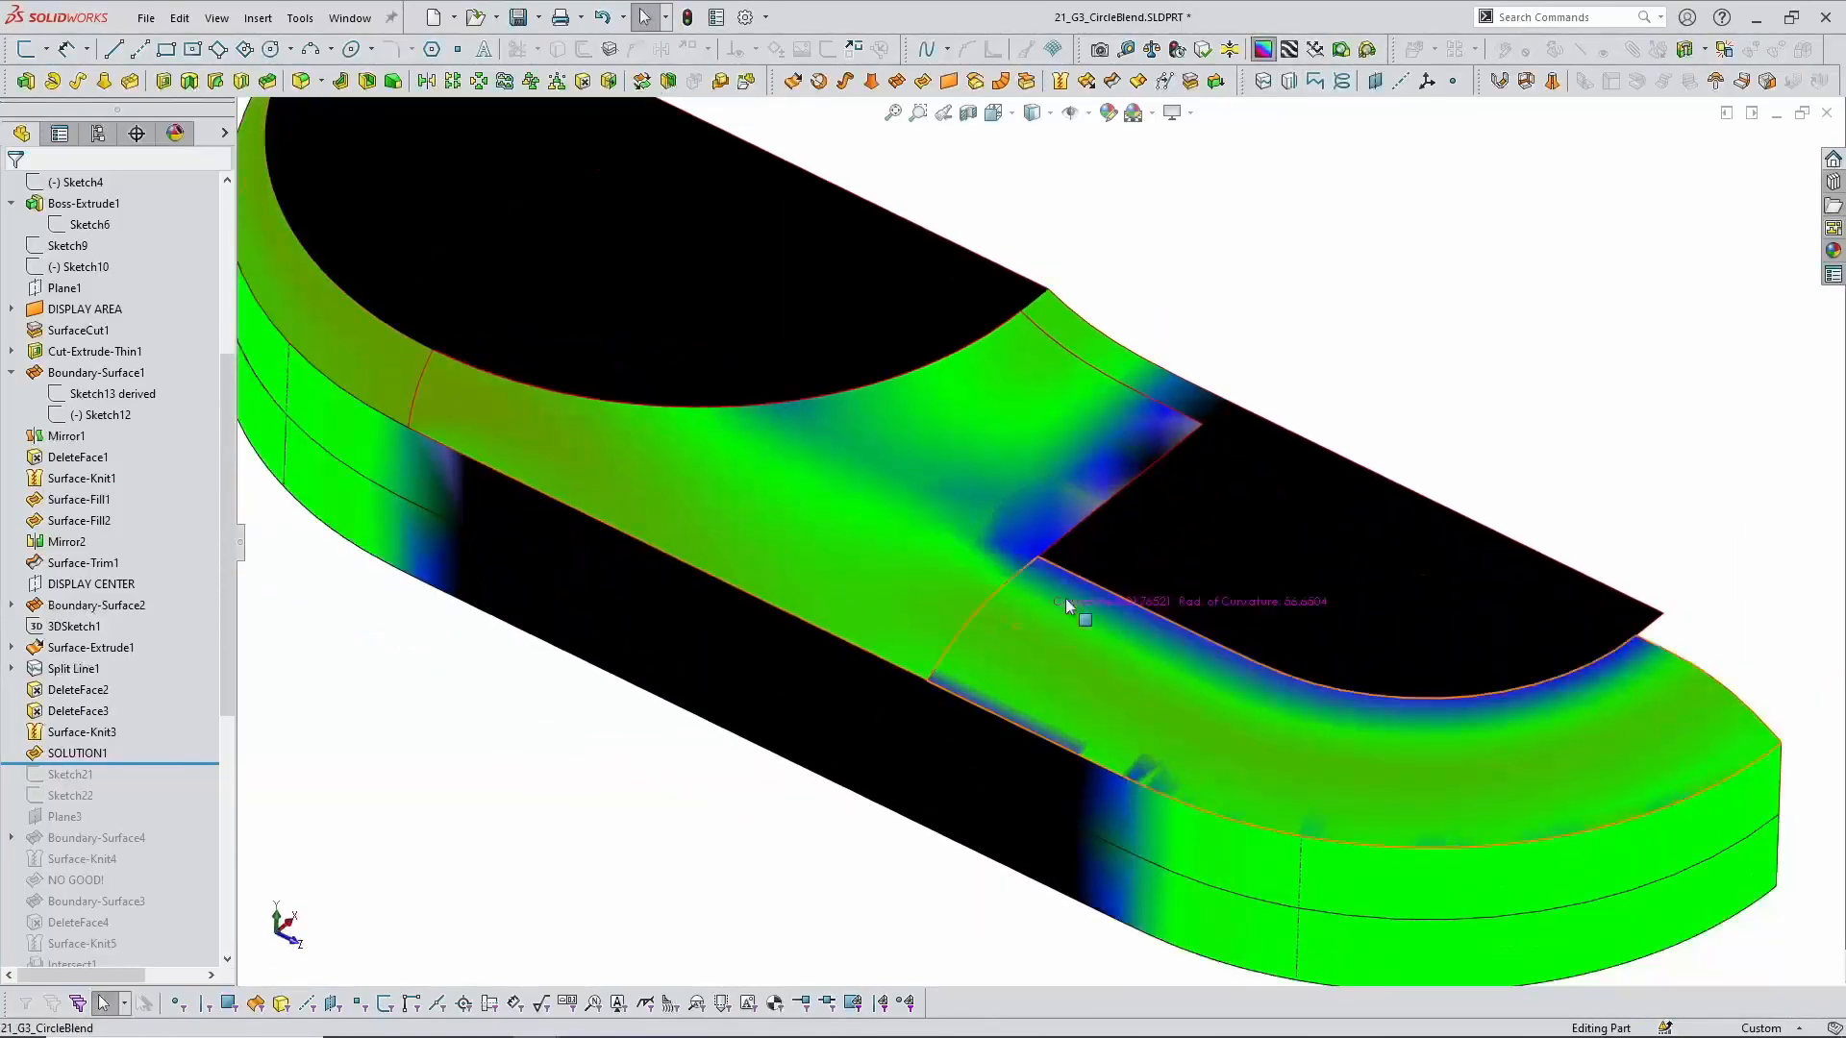
{"action": "scroll", "coordinate": [1065, 598], "scroll_direction": "down", "scroll_amount": 2}
{"action": "left_click", "coordinate": [1262, 49]}
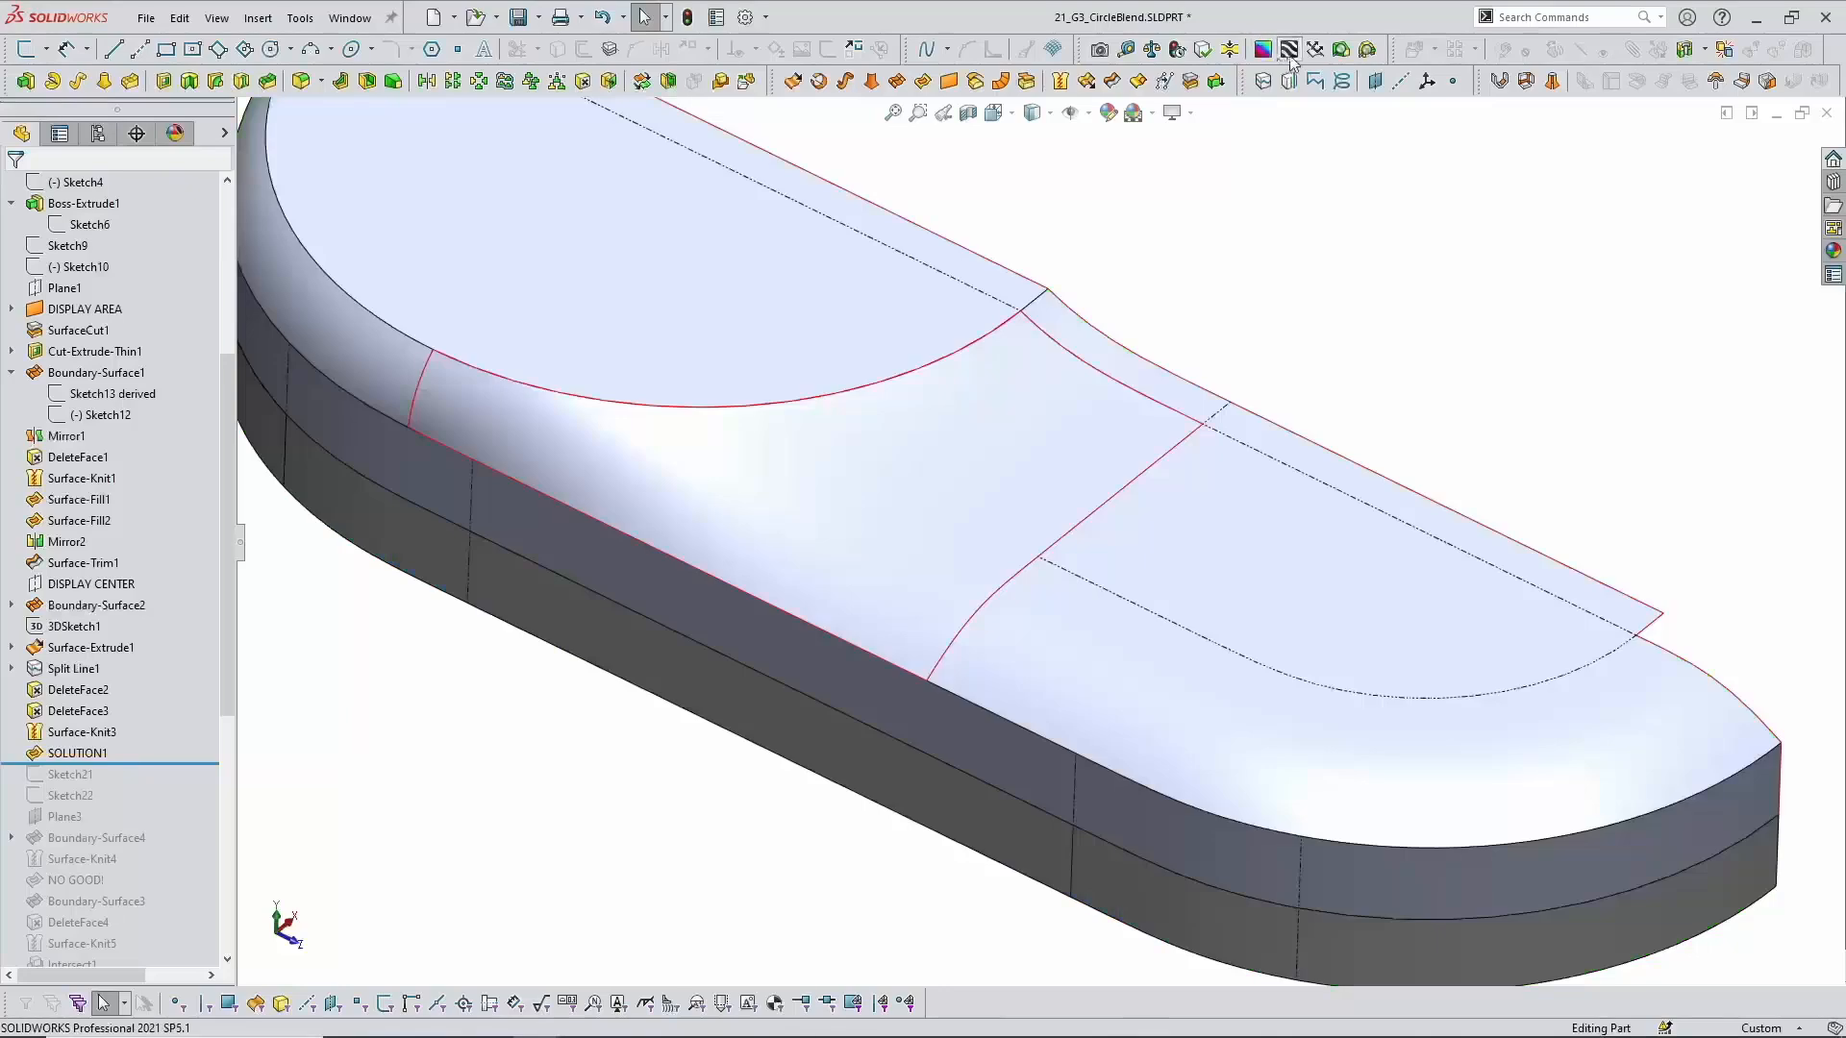
Step: Inspect the flow of horizontal zebra stripes across the SOLUTION1 patch and its neighbouring faces, and turn the stripes off
{"action": "left_click", "coordinate": [1289, 53]}
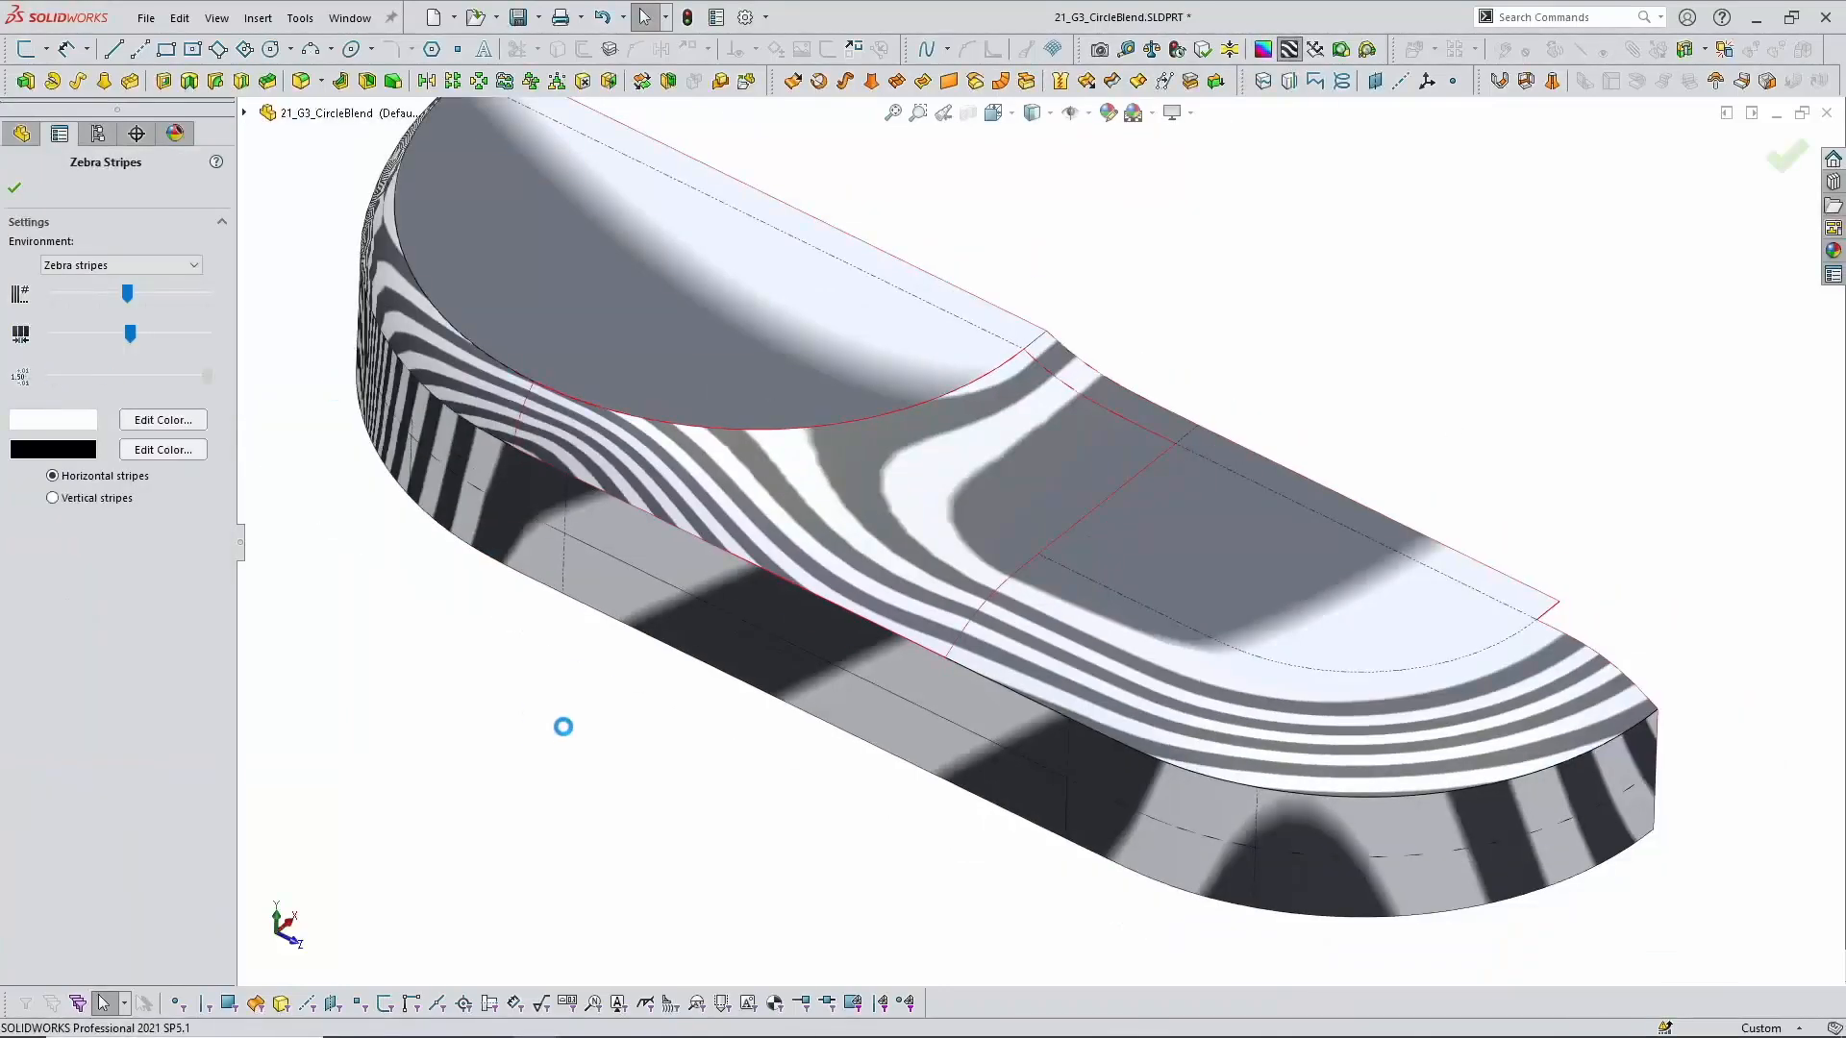
{"action": "key", "text": "Return"}
{"action": "middle_click_drag", "start_coordinate": [569, 714], "coordinate": [564, 739]}
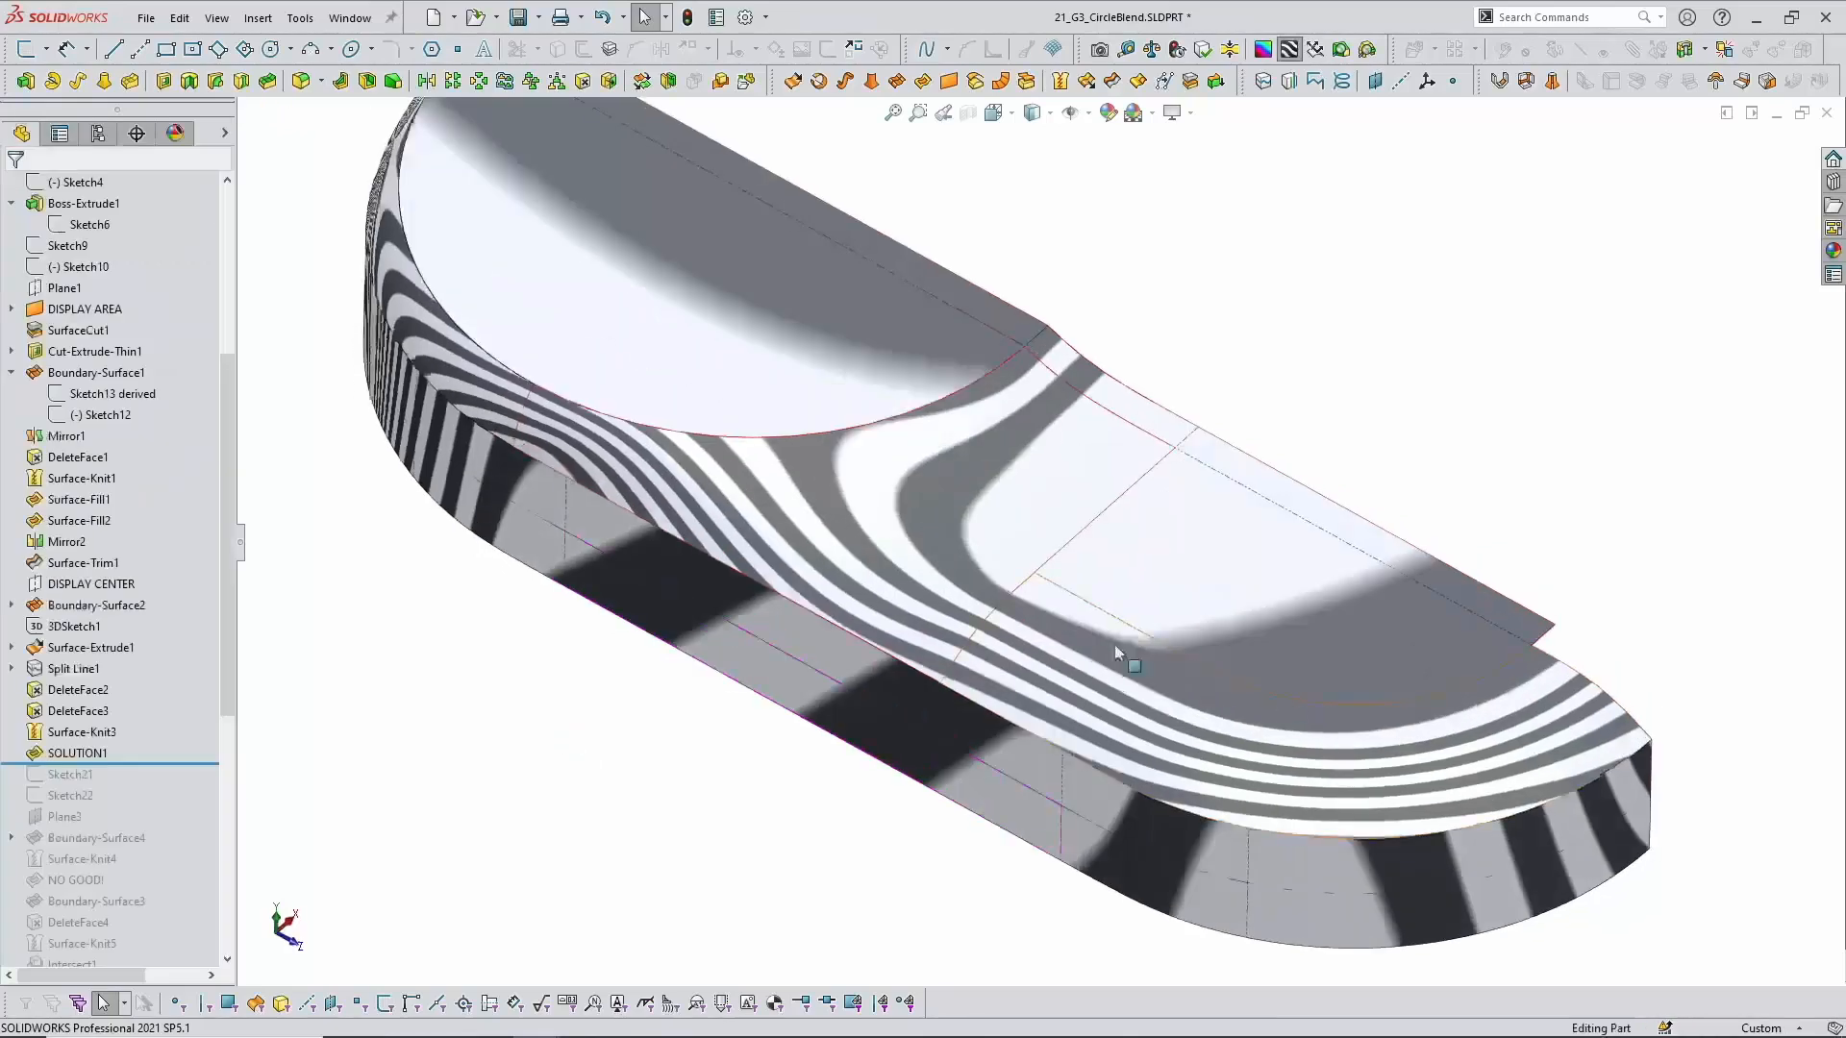
{"action": "middle_click_drag", "start_coordinate": [1117, 648], "coordinate": [1080, 638]}
{"action": "scroll", "coordinate": [1055, 623], "scroll_direction": "down", "scroll_amount": 2}
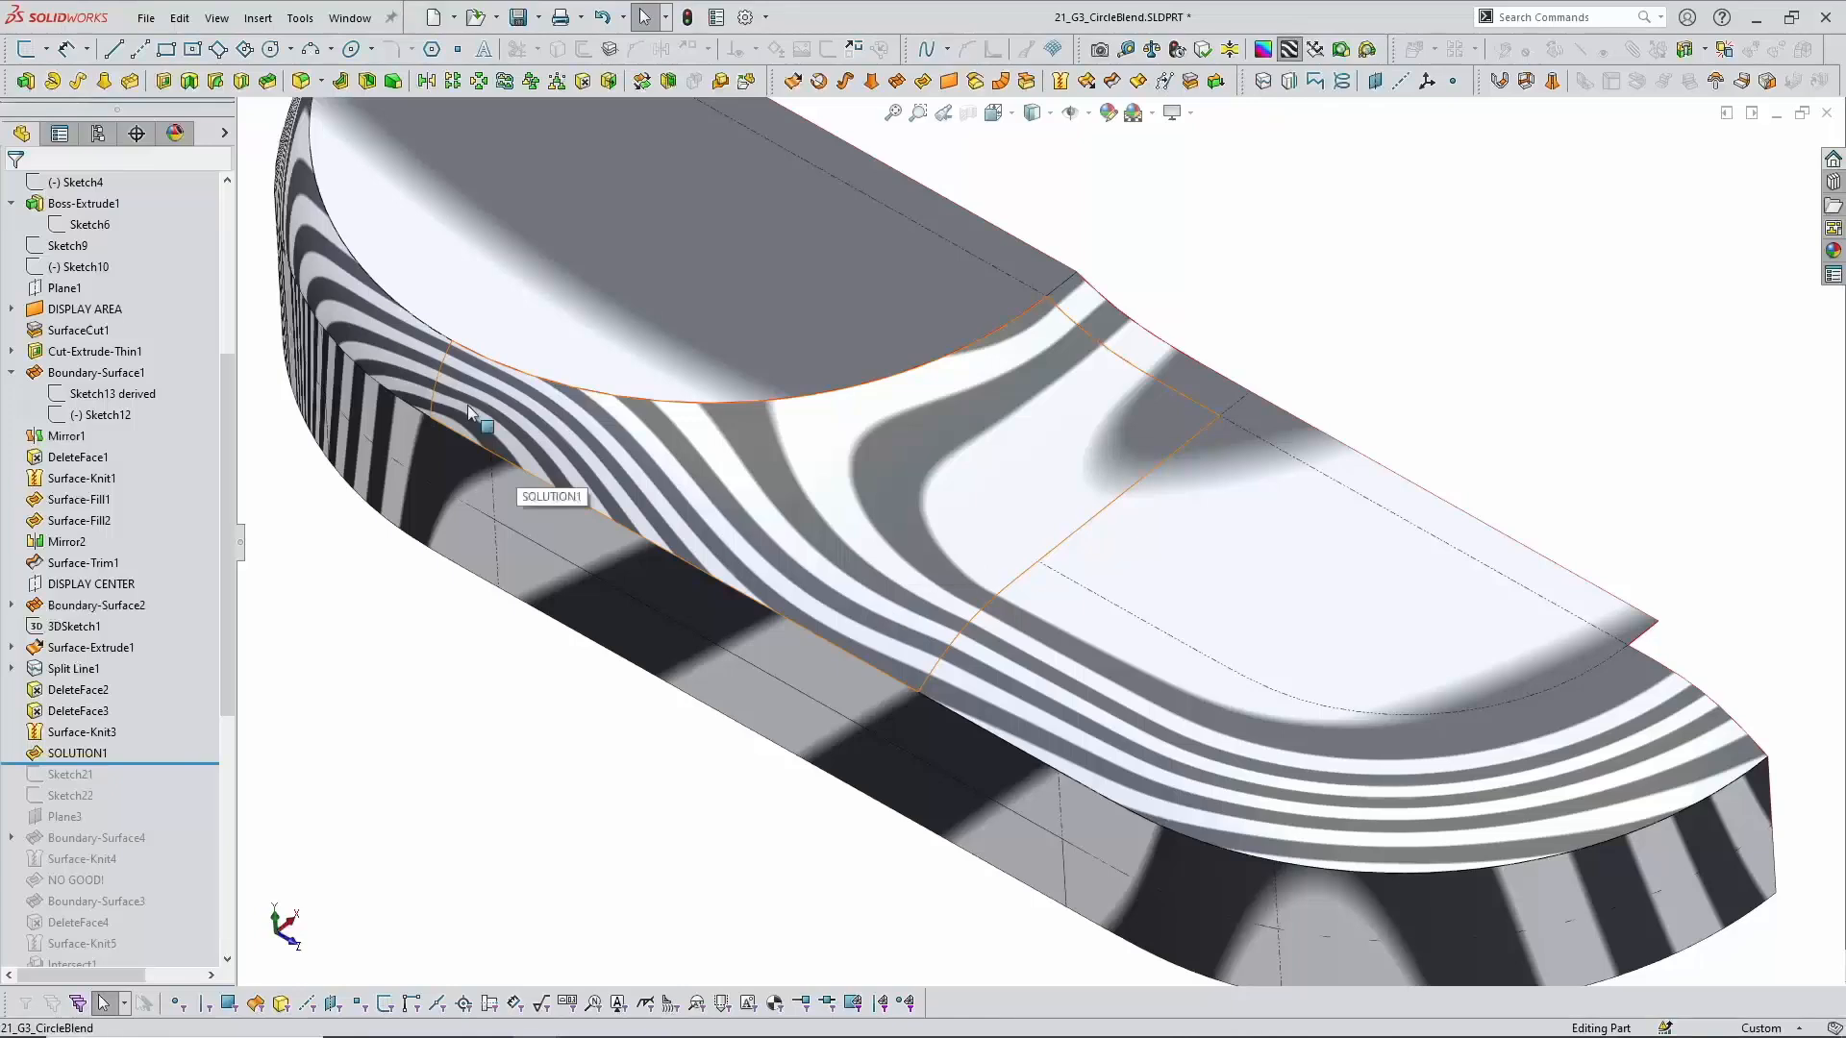
{"action": "scroll", "coordinate": [909, 587], "scroll_direction": "up", "scroll_amount": 3}
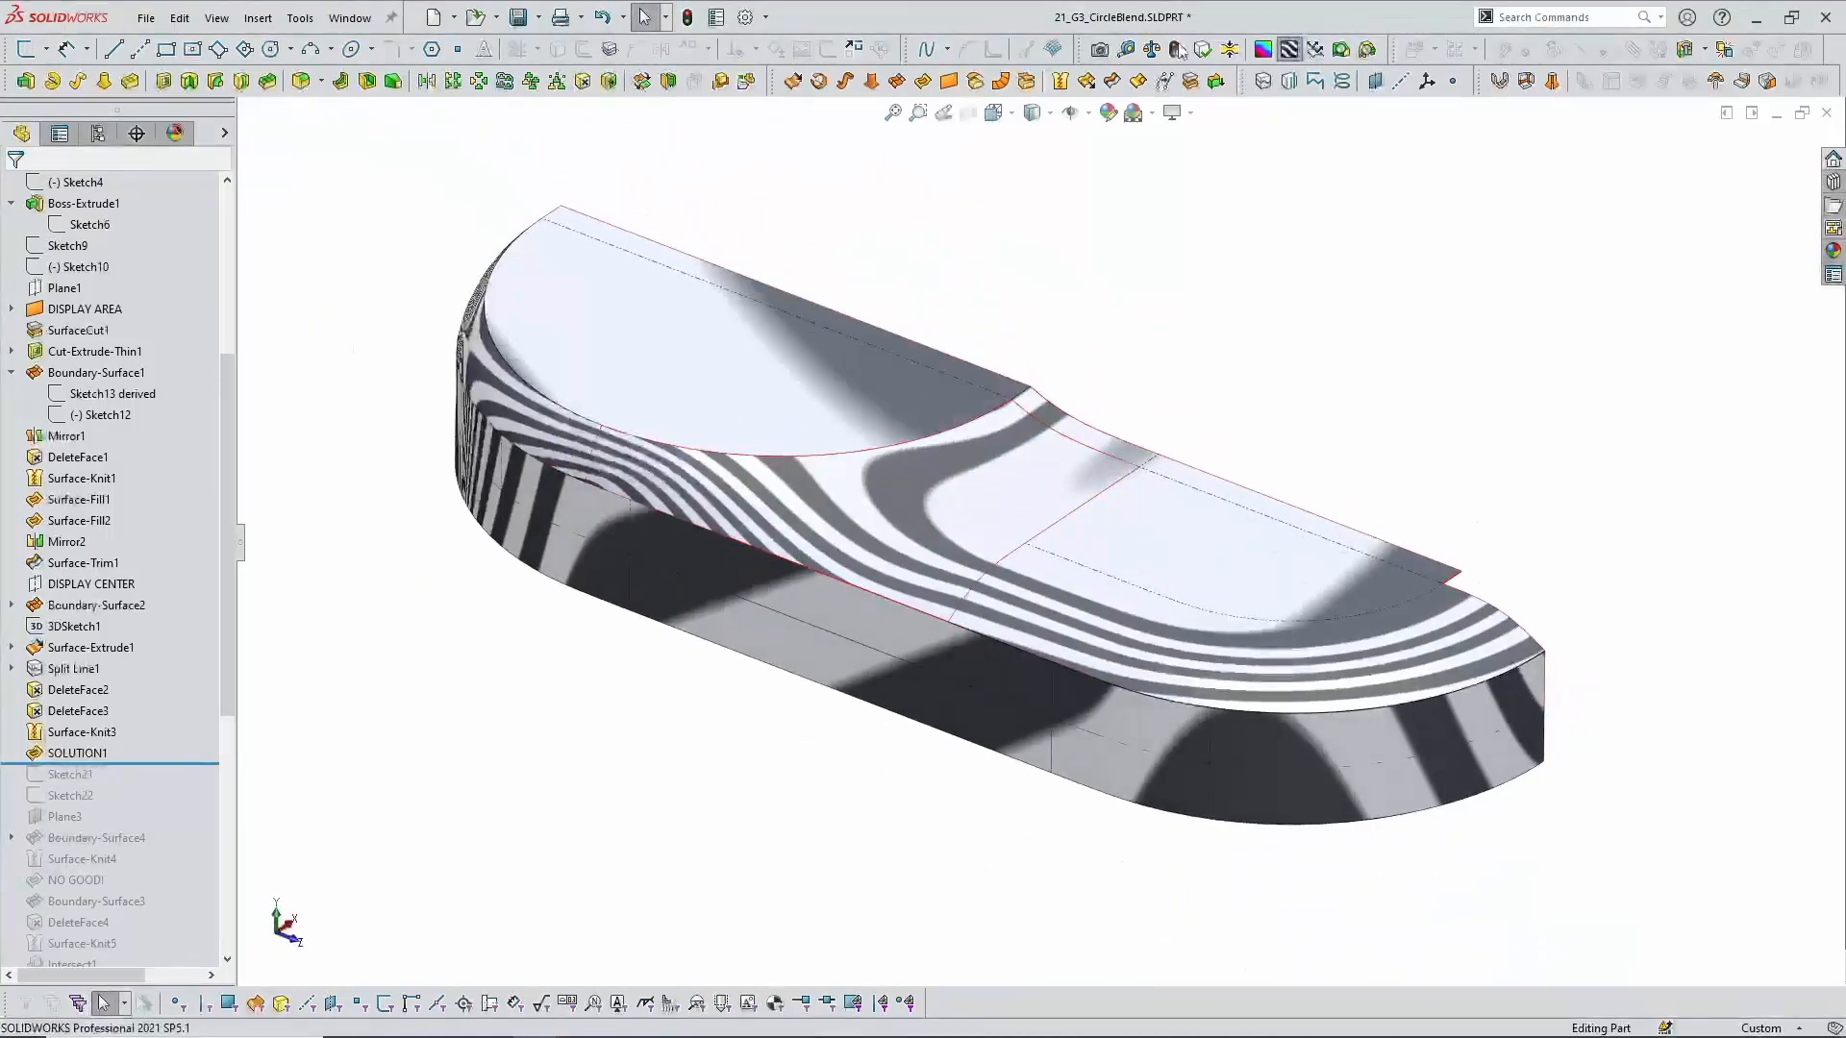
{"action": "left_click", "coordinate": [1288, 49]}
Step: Roll the part history to the end and view the completed part
{"action": "right_click", "coordinate": [175, 500]}
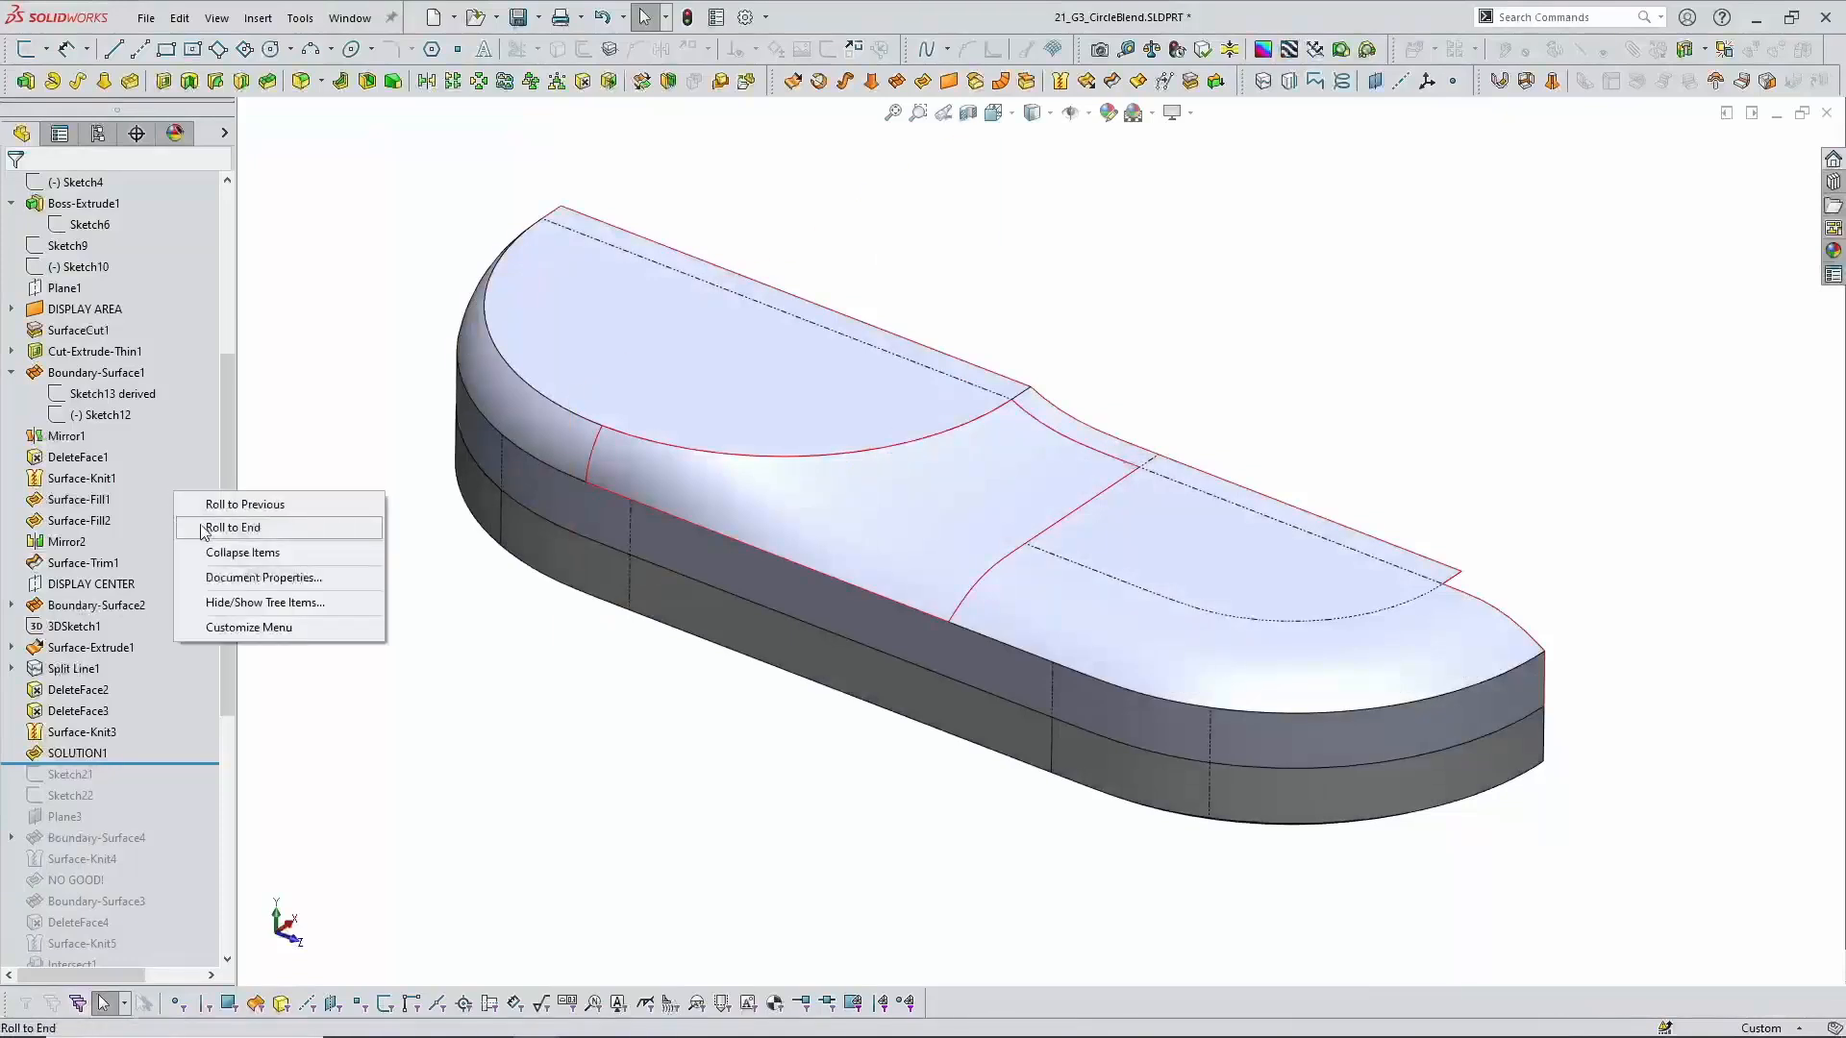
{"action": "left_click", "coordinate": [226, 527]}
{"action": "scroll", "coordinate": [1216, 492], "scroll_direction": "up", "scroll_amount": 3}
{"action": "middle_click_drag", "start_coordinate": [1153, 476], "coordinate": [1123, 502]}
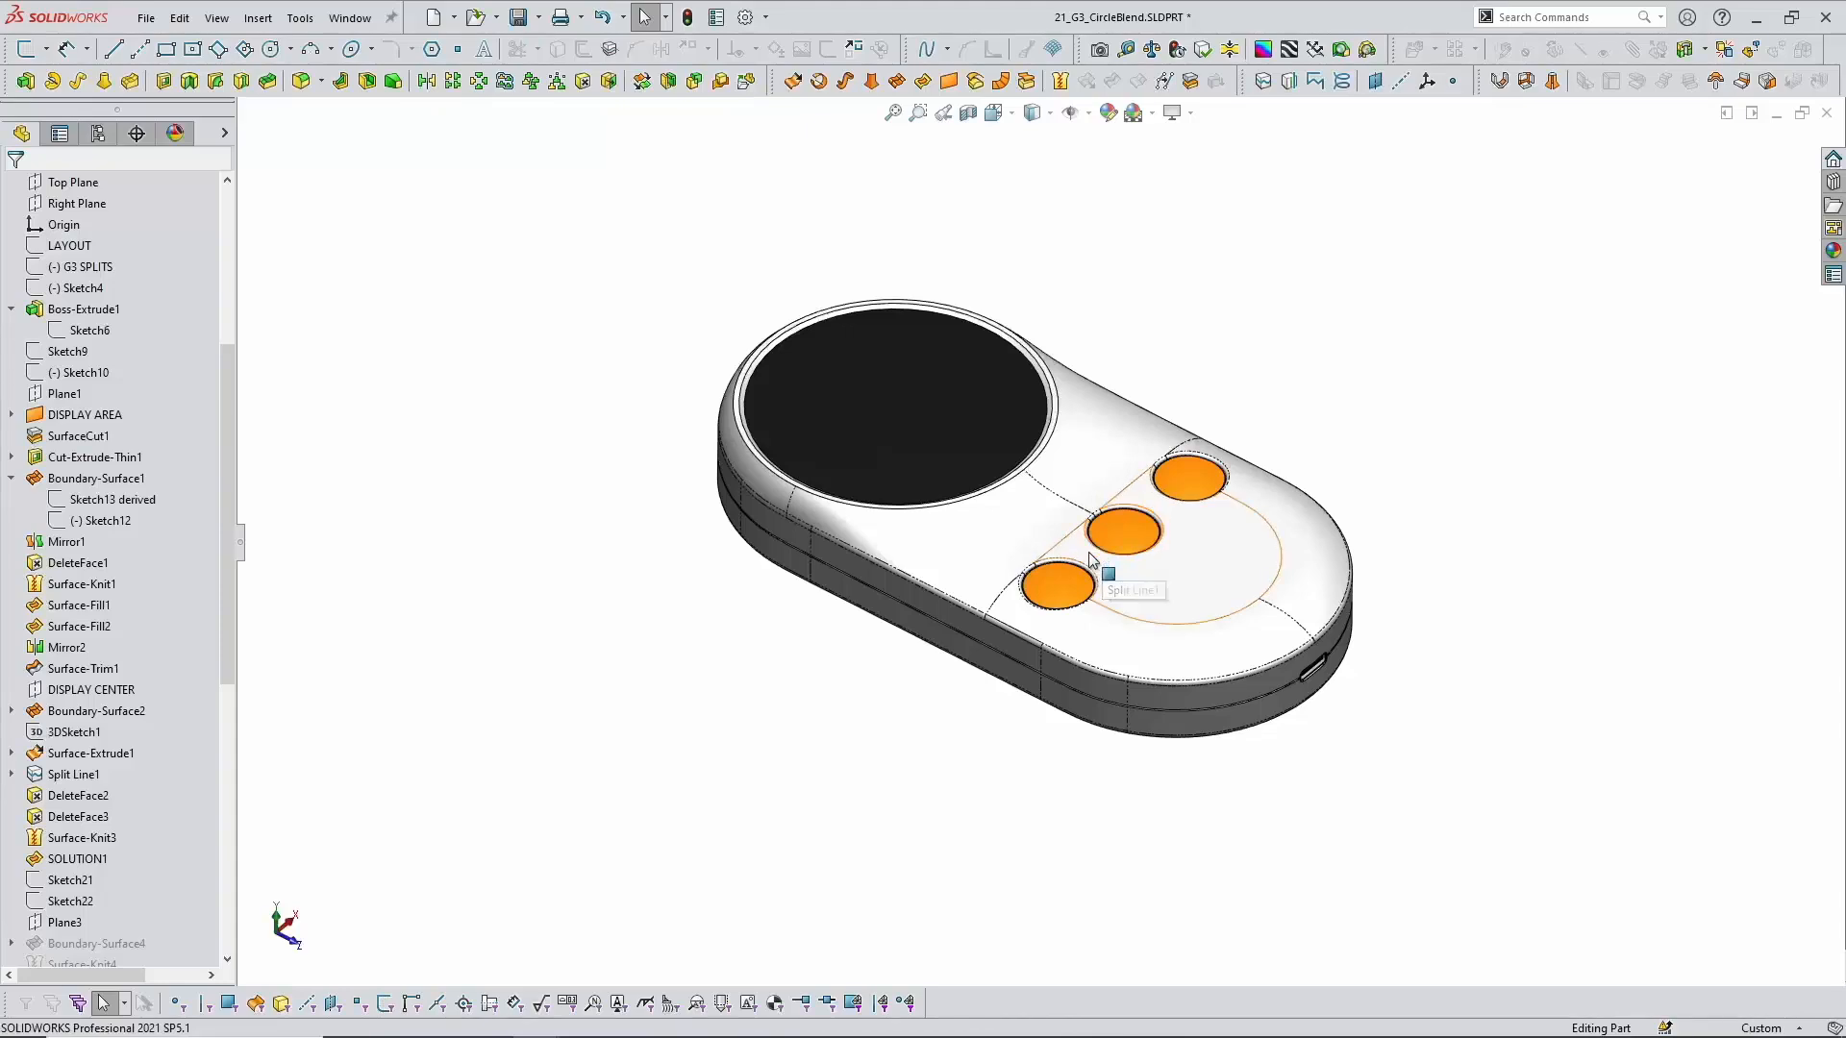
{"action": "scroll", "coordinate": [1089, 557], "scroll_direction": "down", "scroll_amount": 2}
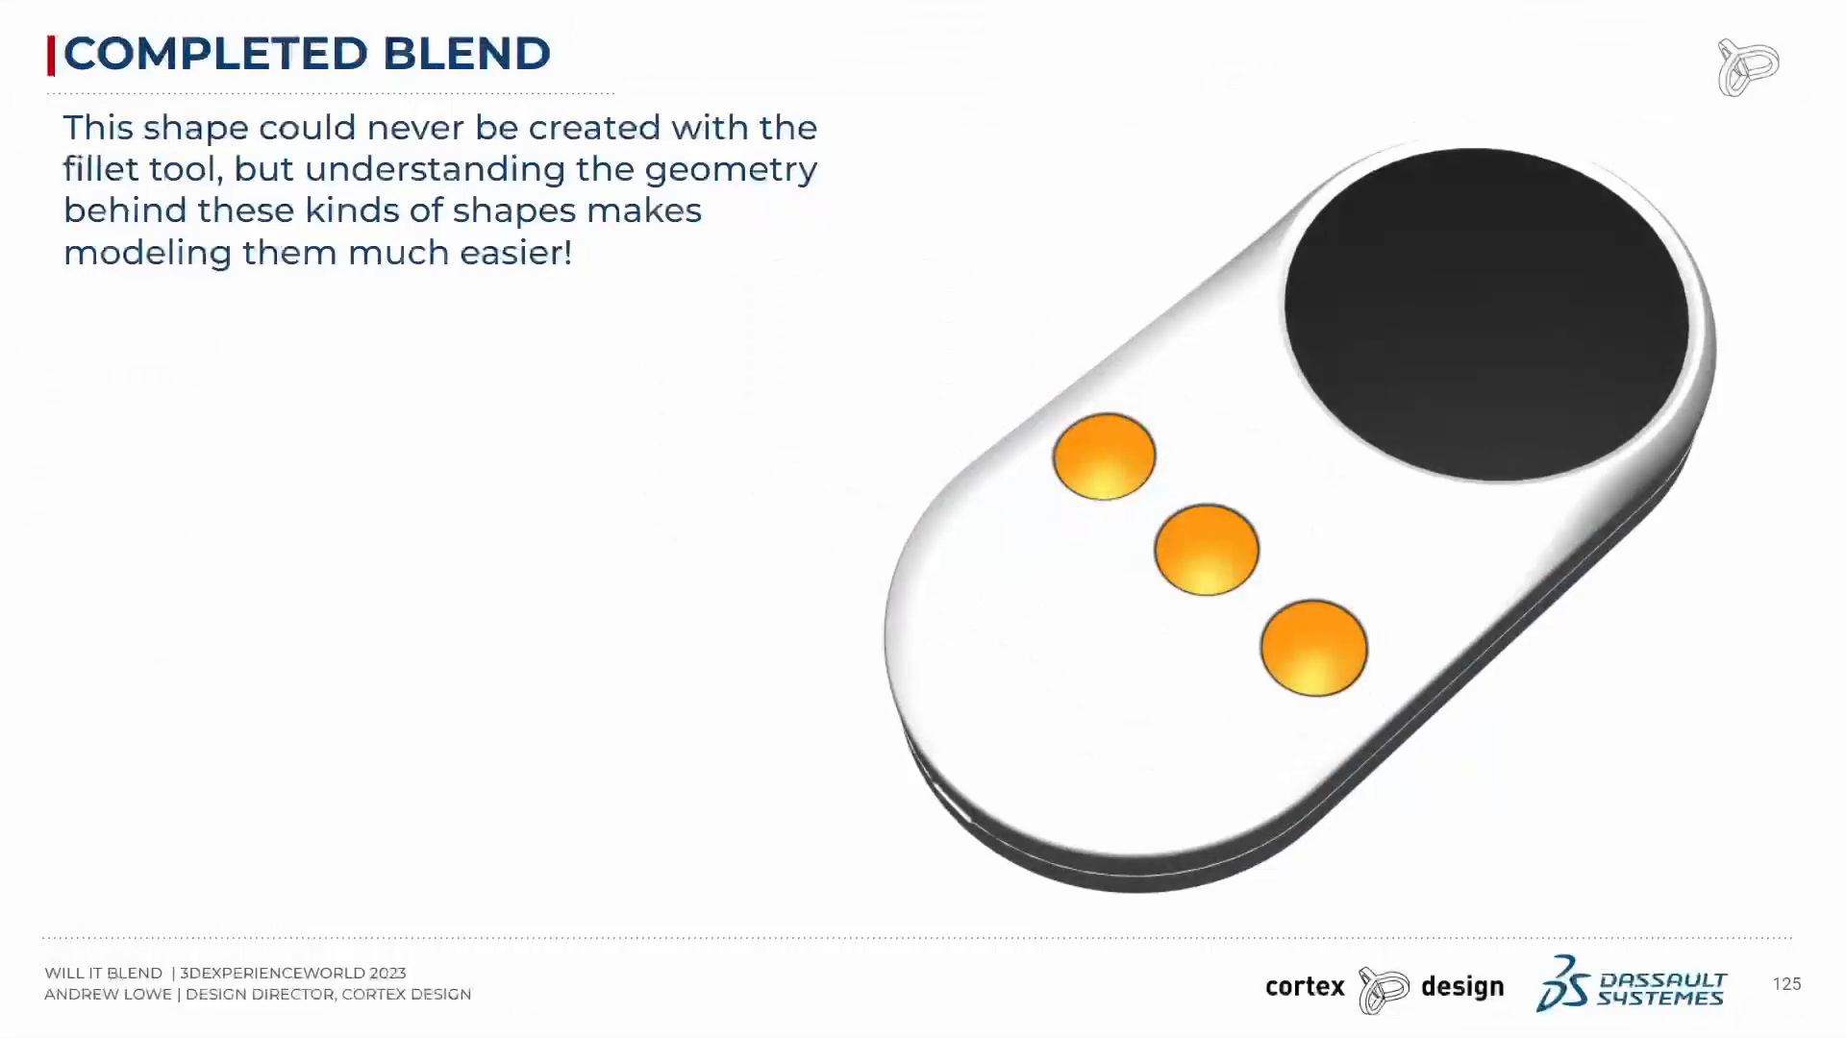
{"action": "key", "text": "Right"}
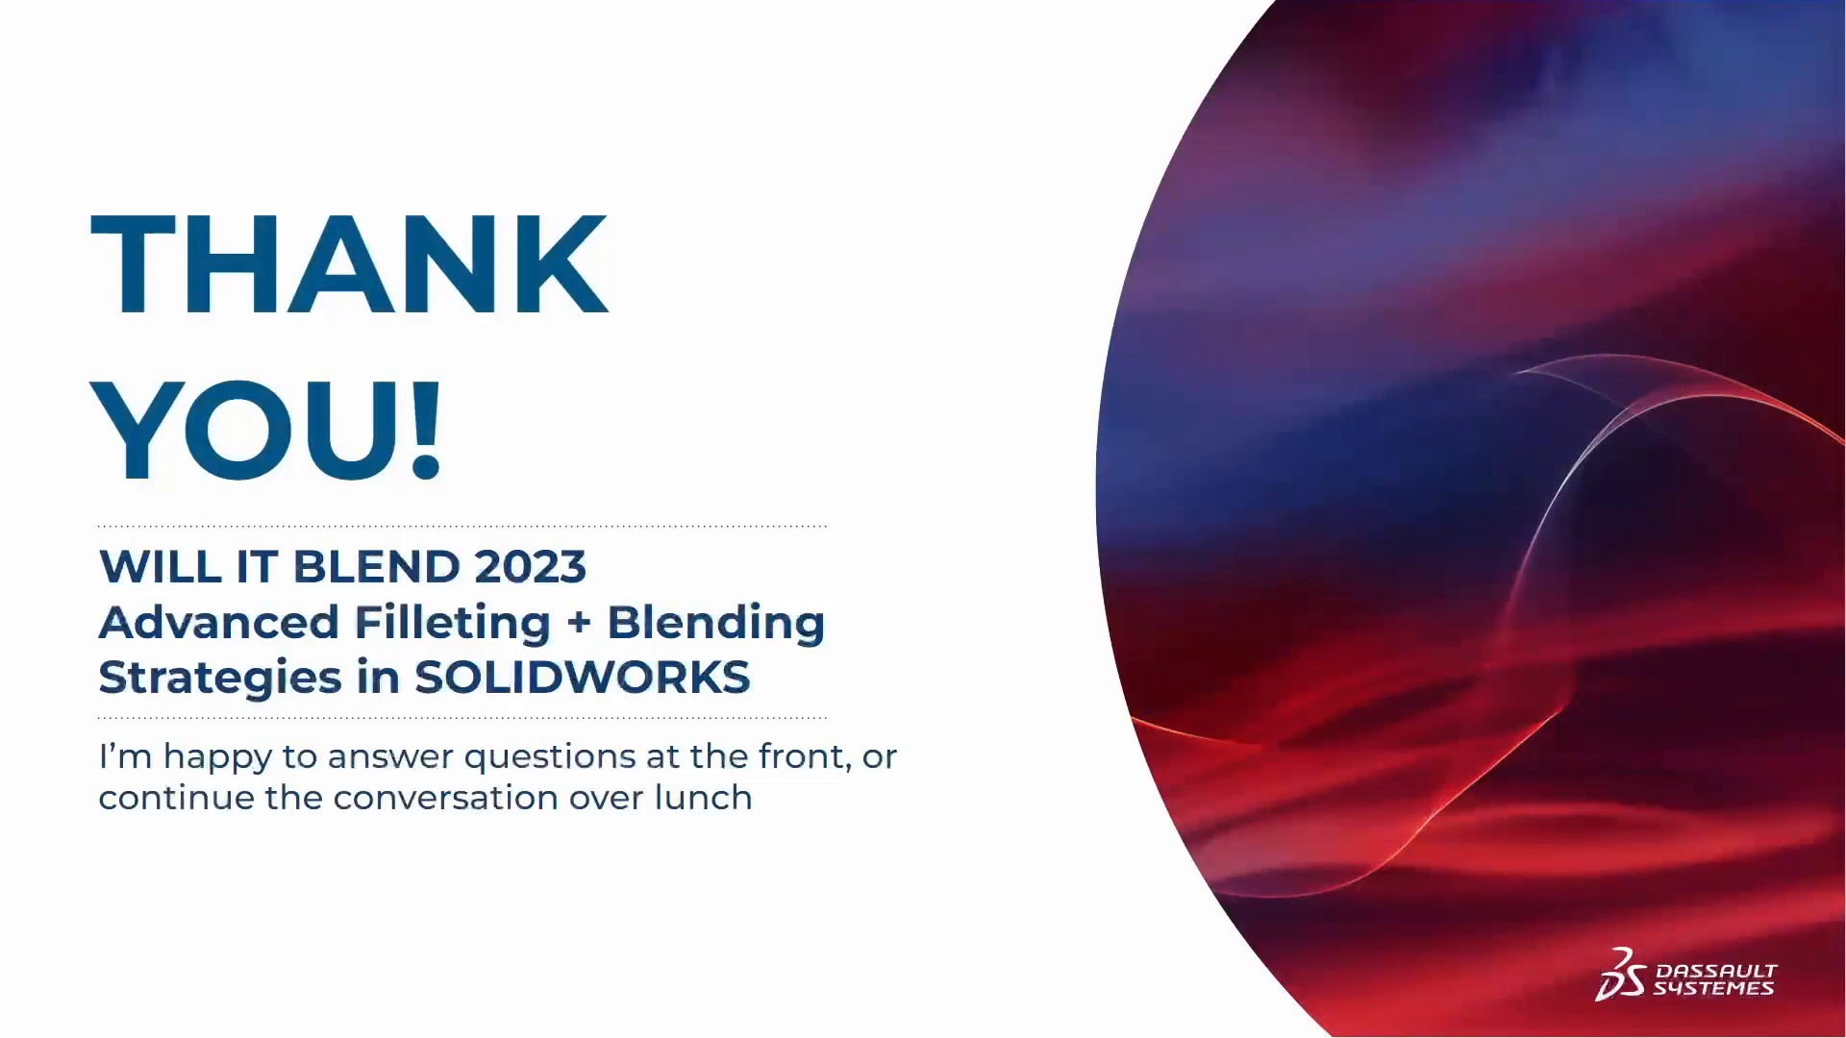